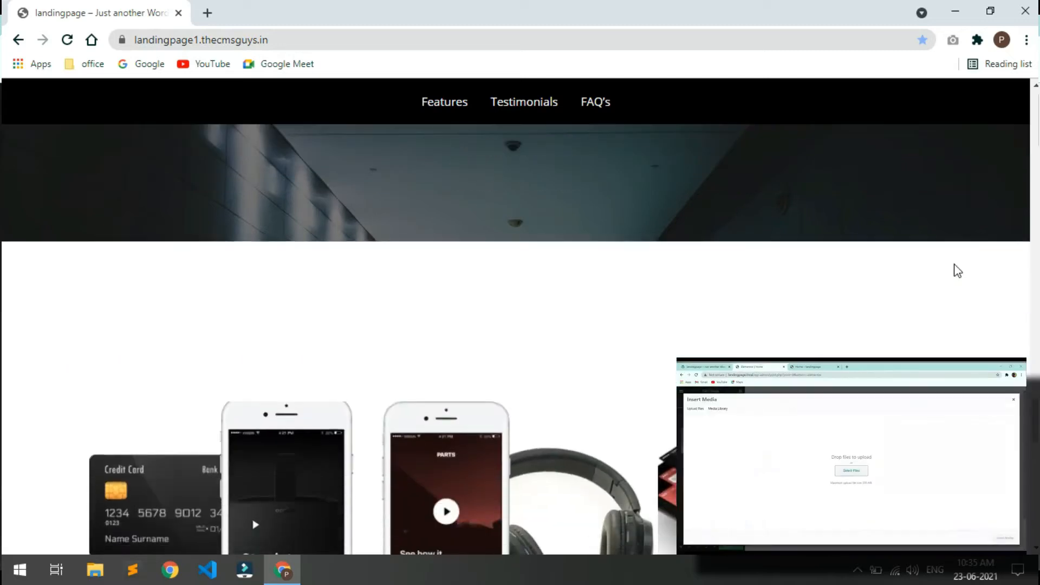
Step: Try the page's menu links for Features, testimonials and FAQ, then return to the top
scroll(958, 271, up, 20)
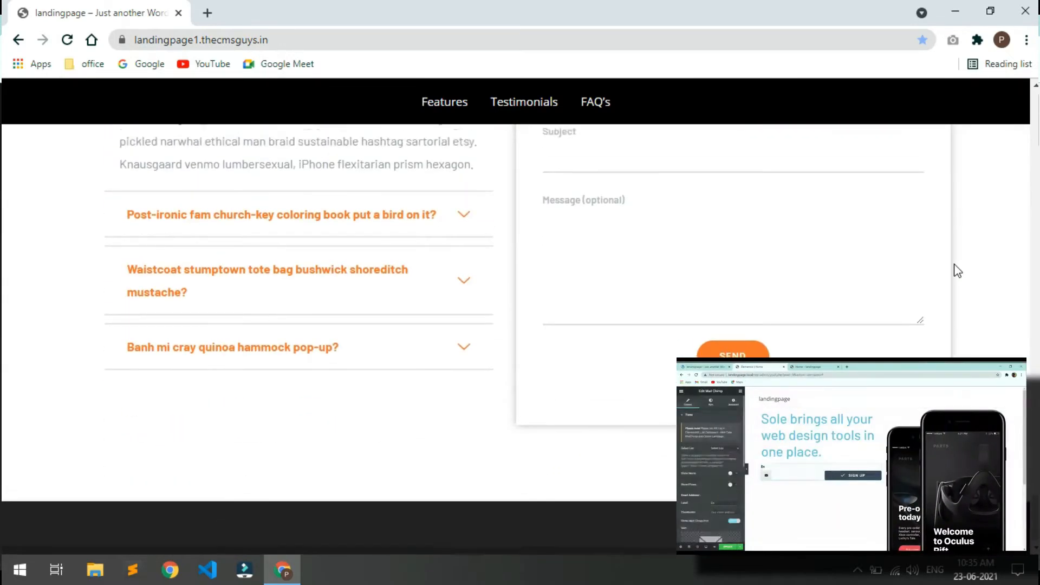
scroll(950, 267, up, 20)
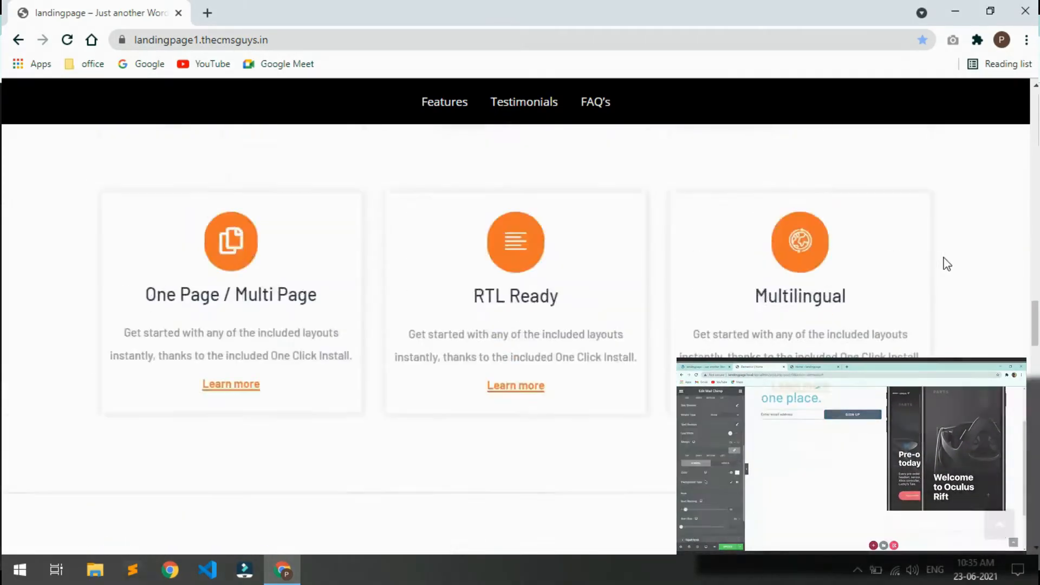
scroll(944, 260, up, 5)
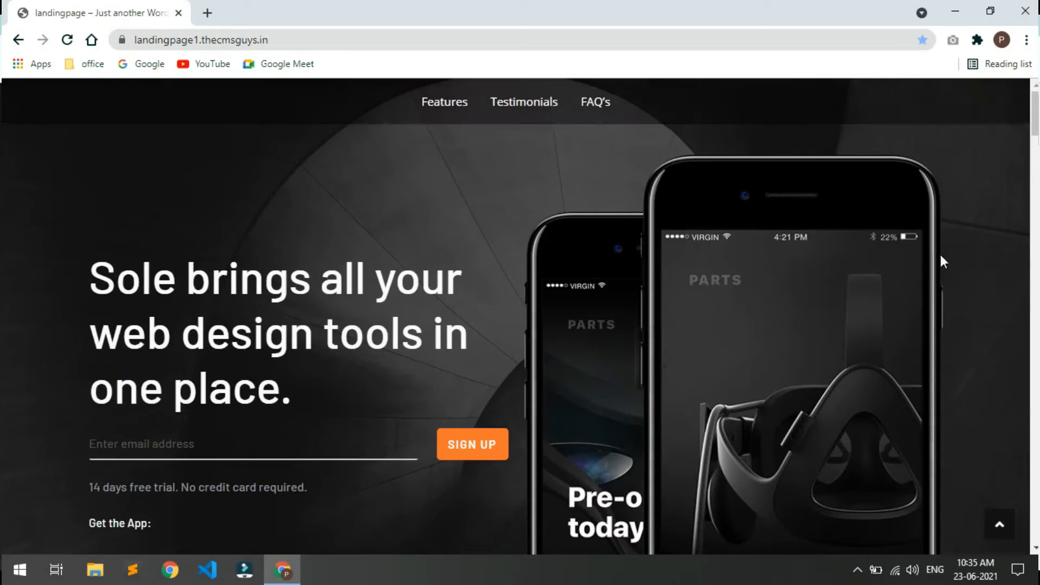
click(469, 111)
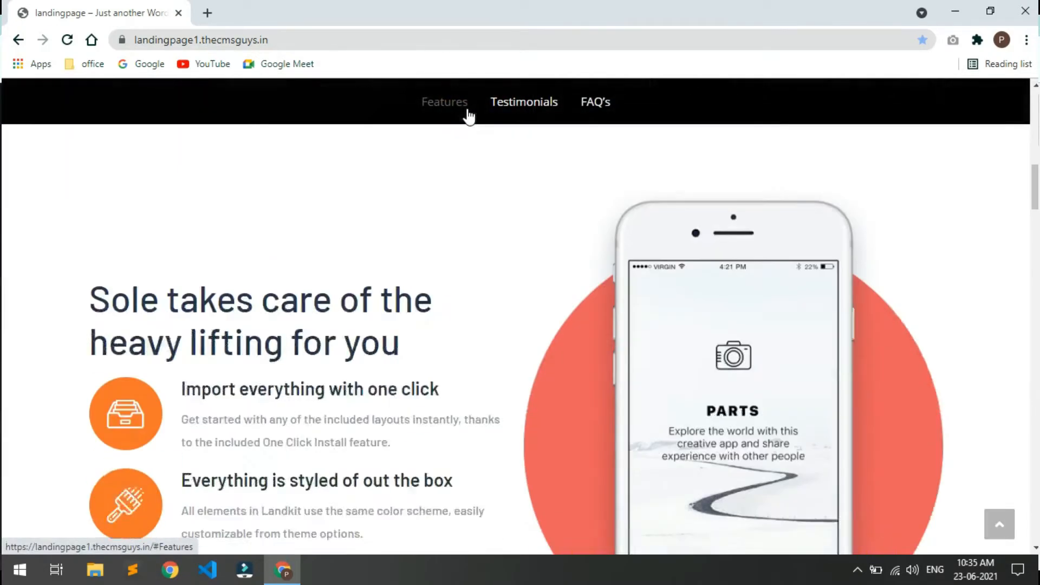
click(500, 107)
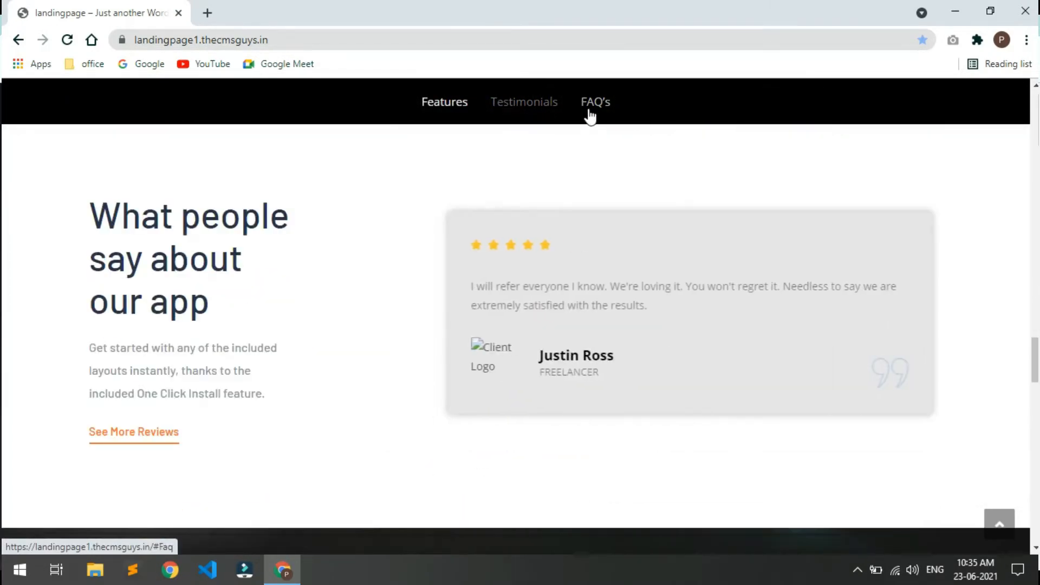
click(591, 103)
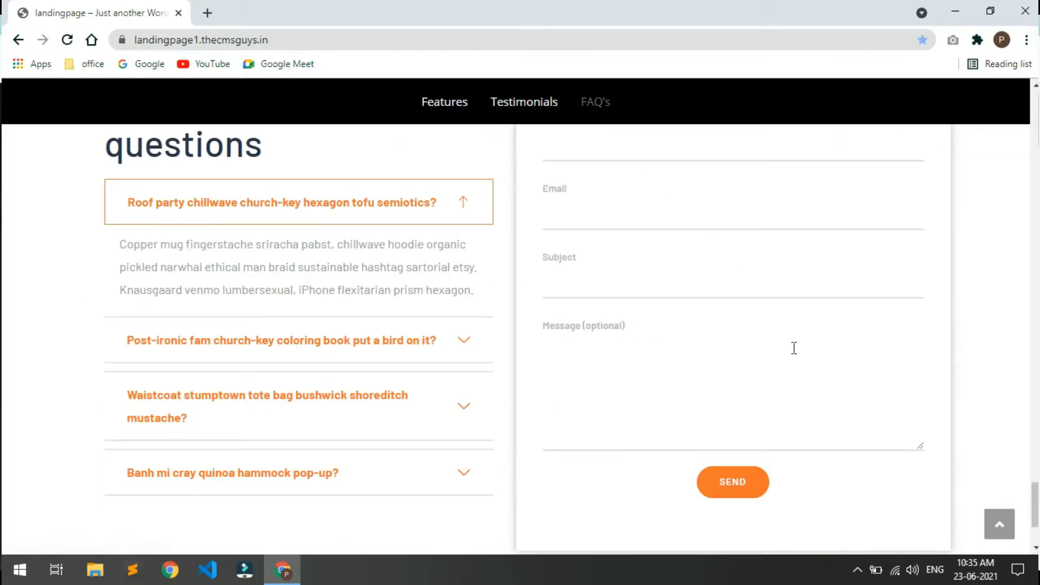
scroll(792, 348, up, 15)
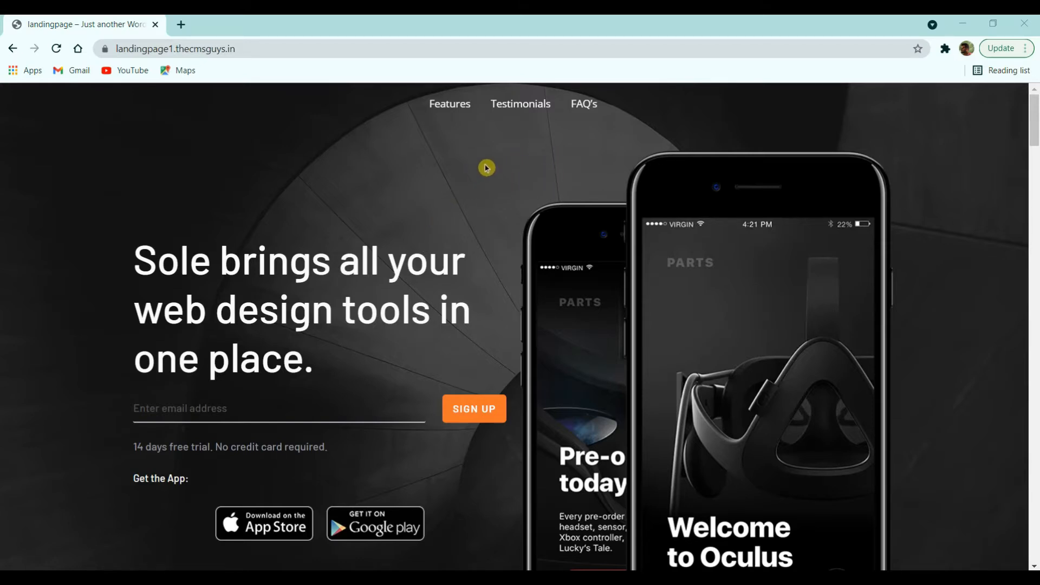
click(448, 109)
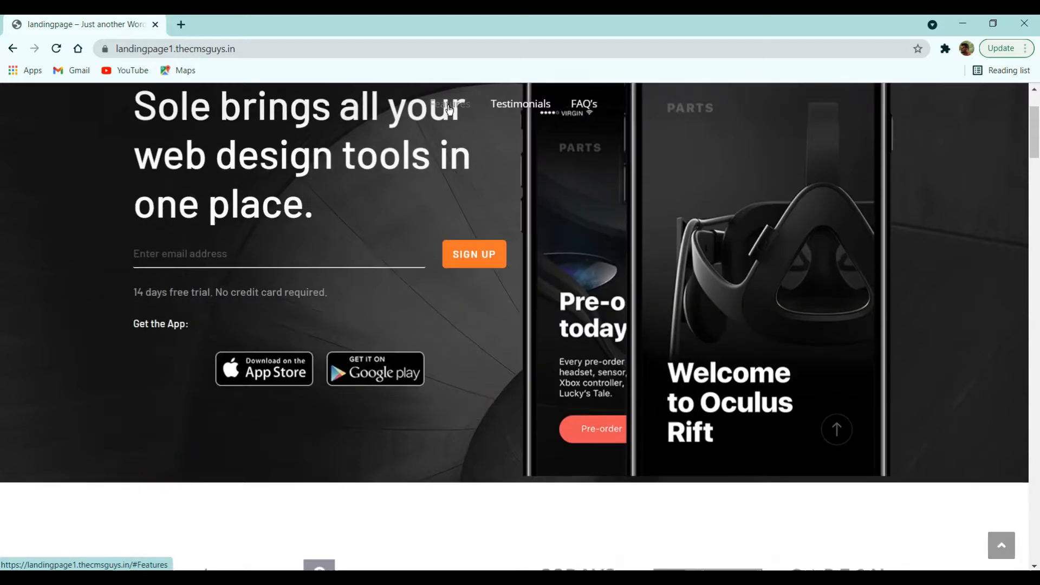
click(439, 109)
click(440, 107)
click(1000, 544)
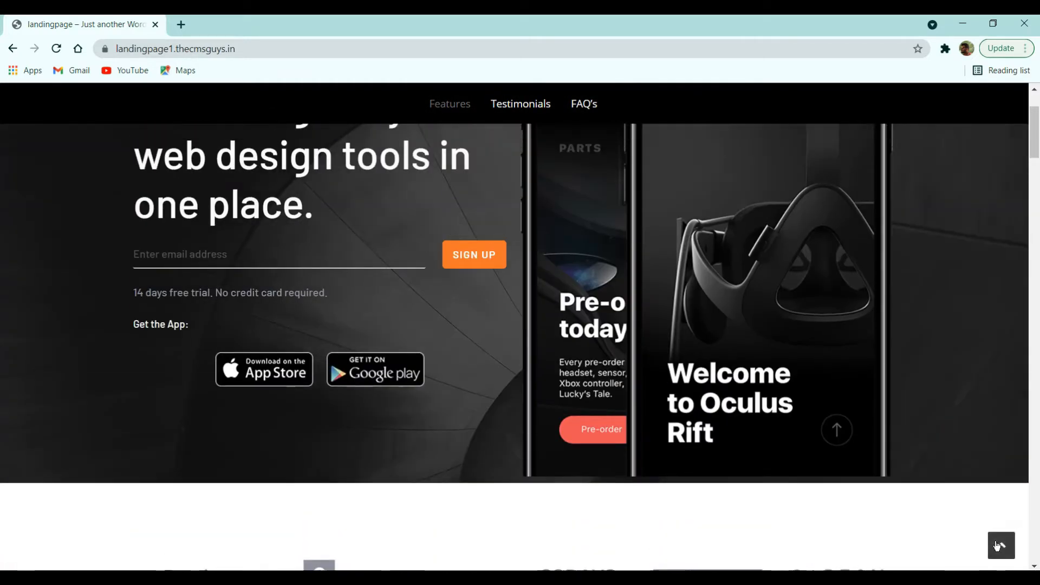
click(1001, 546)
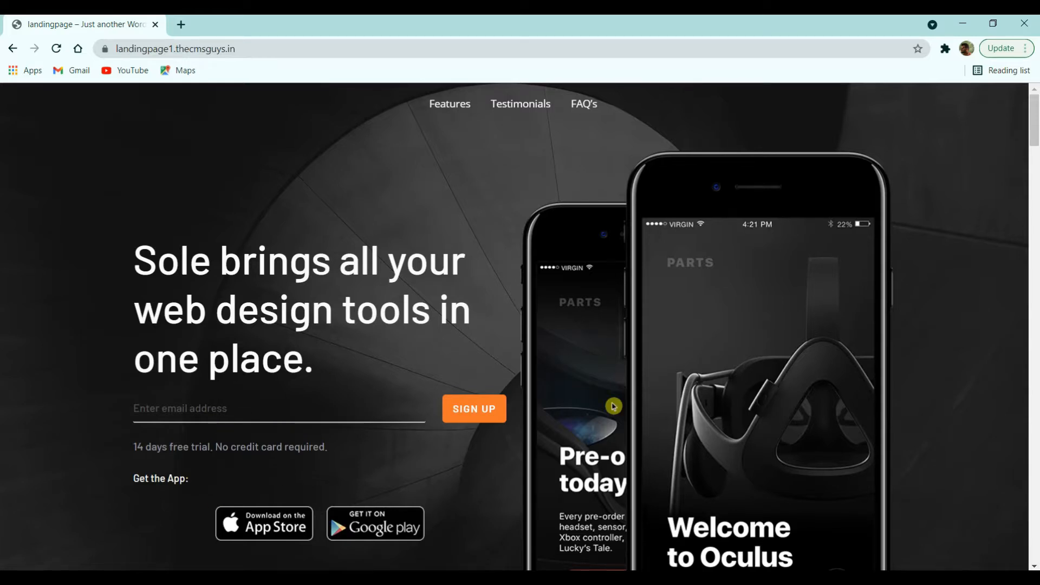
Step: Scroll down the page to the four-question FAQ and the 'Ask Us' contact form
scroll(768, 387, down, 3)
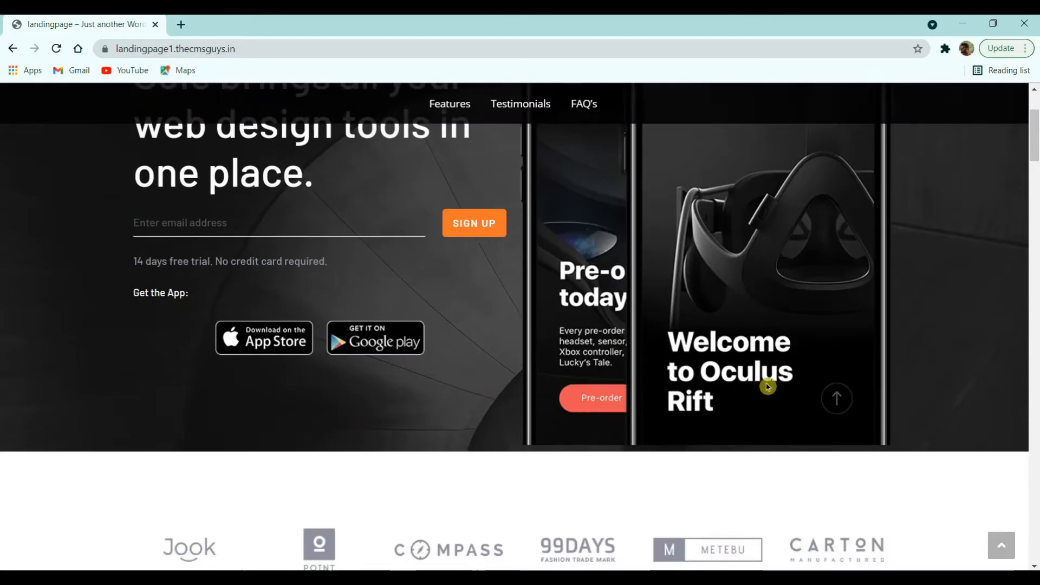
scroll(768, 386, down, 5)
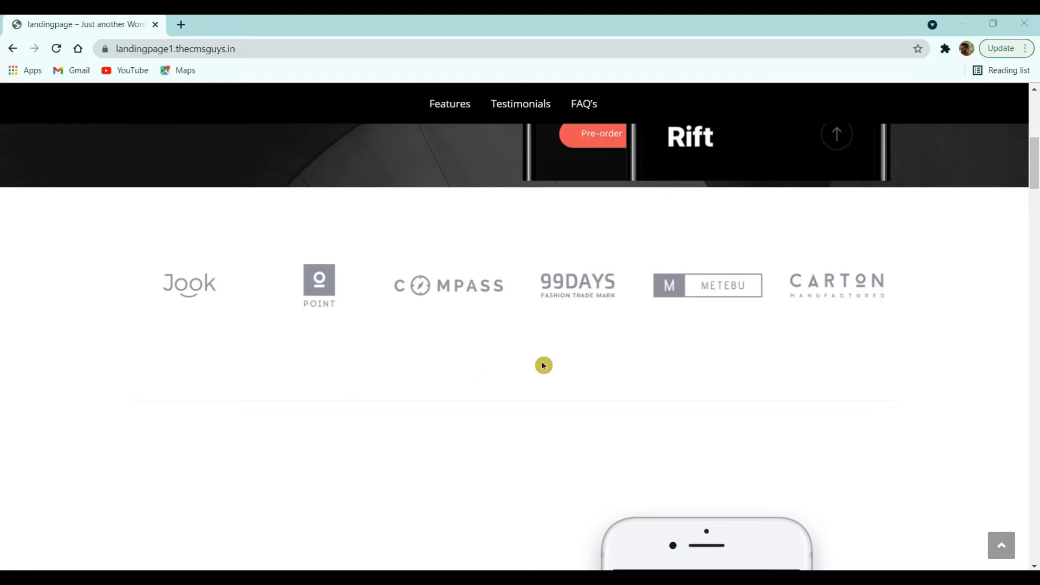
scroll(544, 365, down, 8)
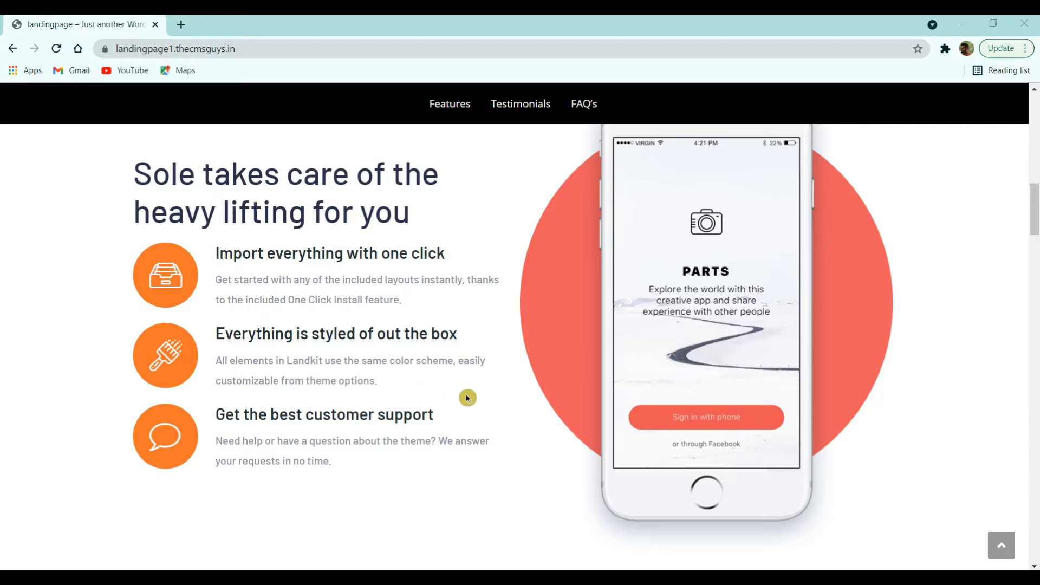
scroll(593, 404, up, 2)
scroll(610, 405, down, 7)
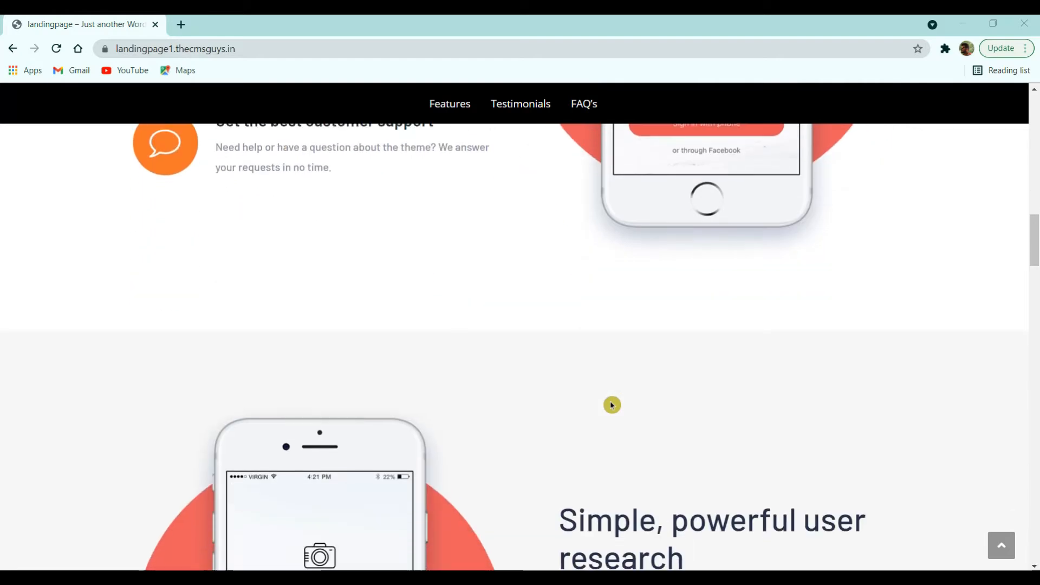
scroll(610, 404, down, 7)
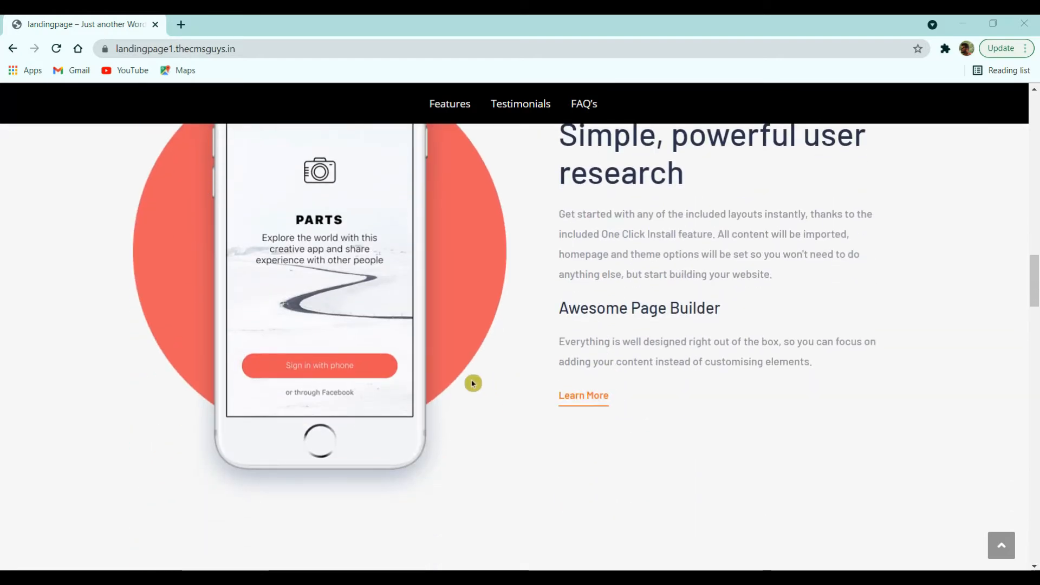
scroll(650, 402, up, 2)
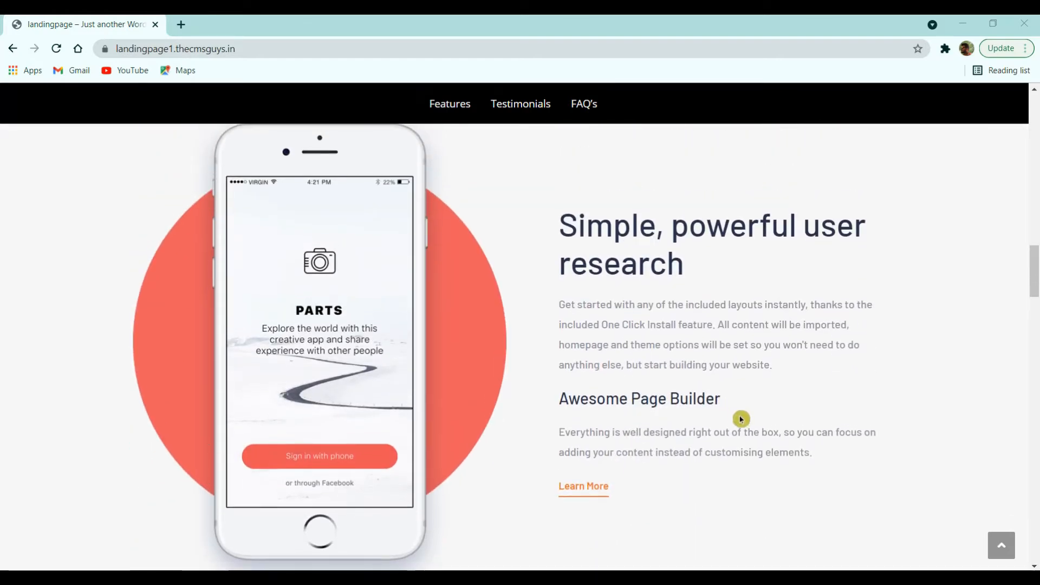
scroll(696, 411, down, 6)
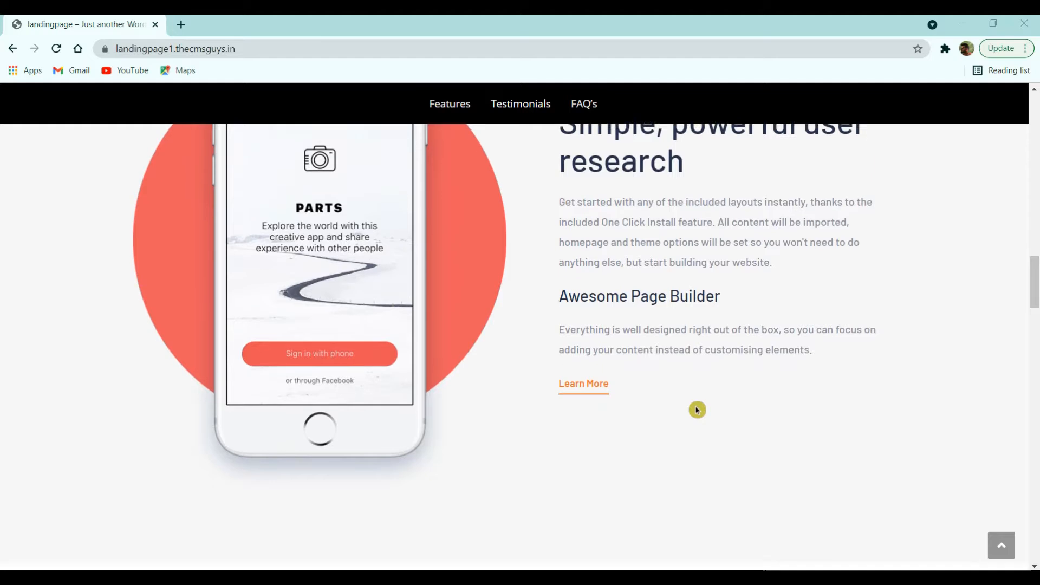
scroll(697, 410, down, 5)
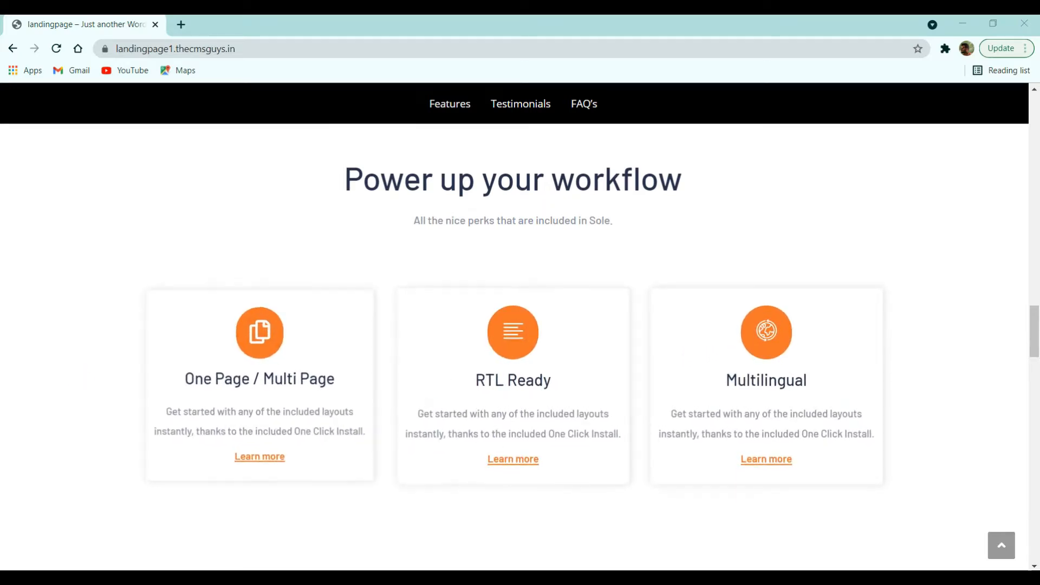
scroll(400, 395, down, 1)
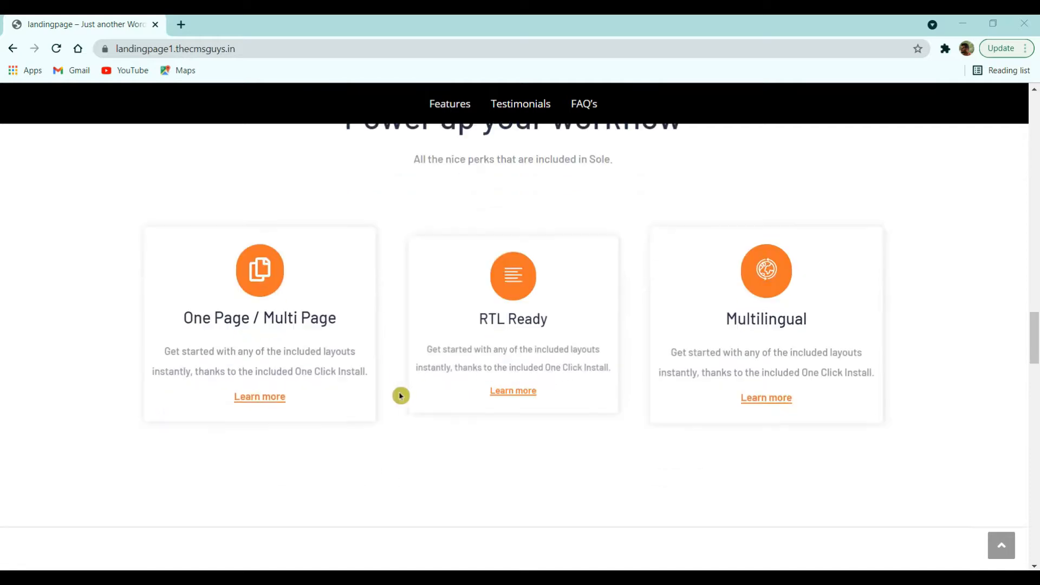
scroll(400, 395, down, 3)
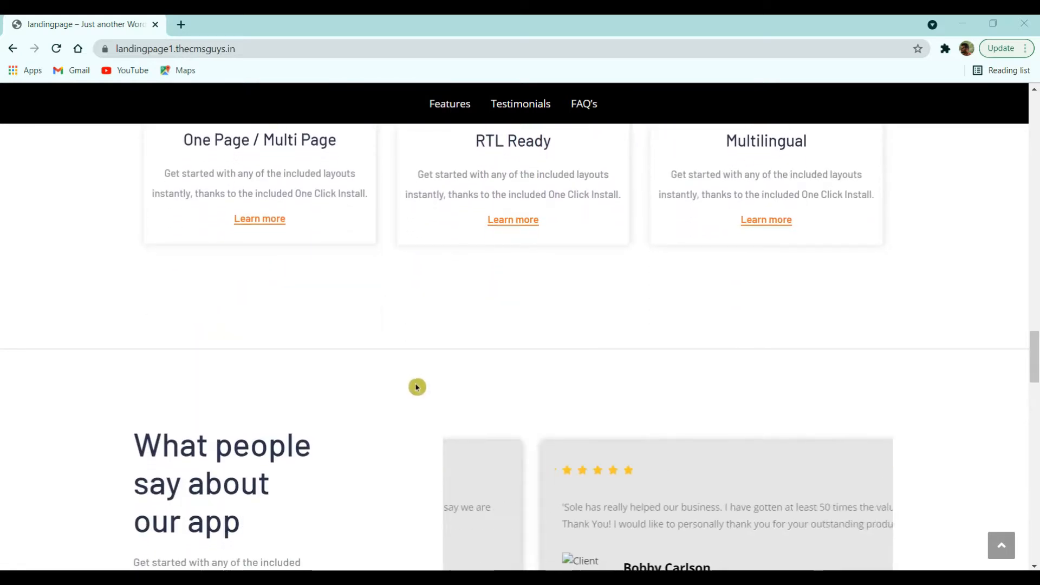
scroll(417, 386, down, 4)
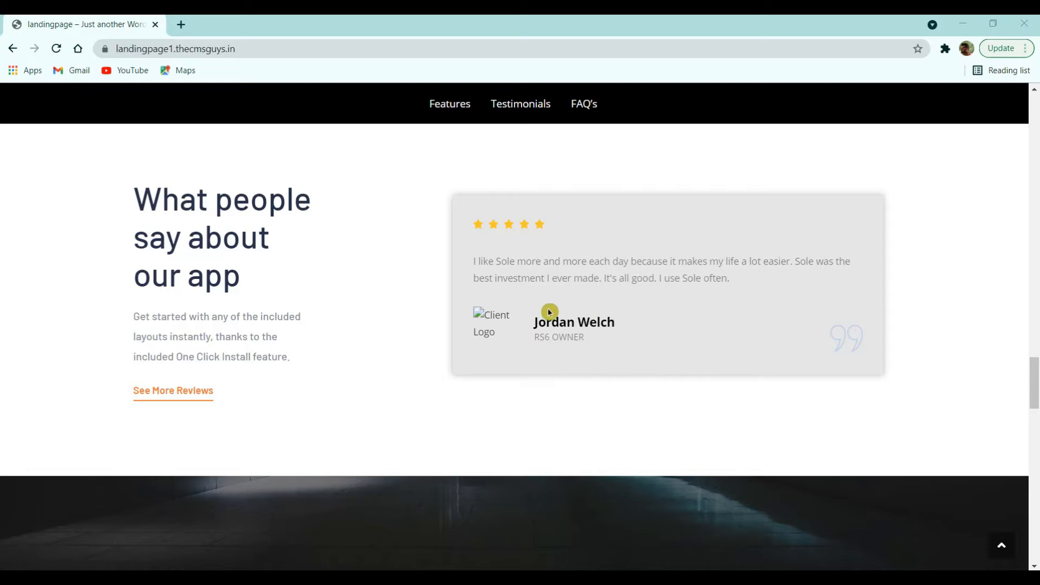
scroll(621, 336, down, 4)
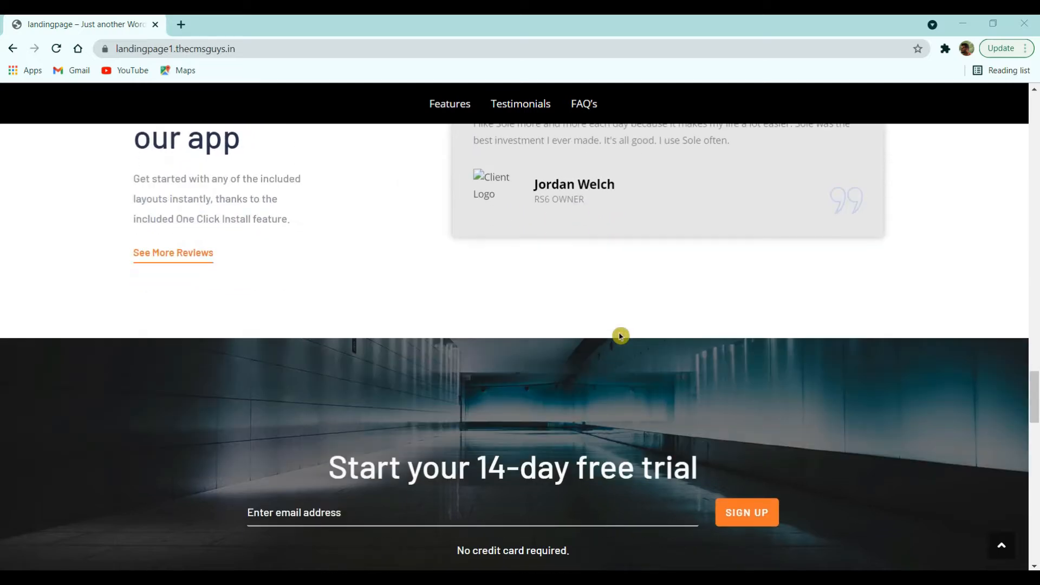
scroll(621, 336, down, 2)
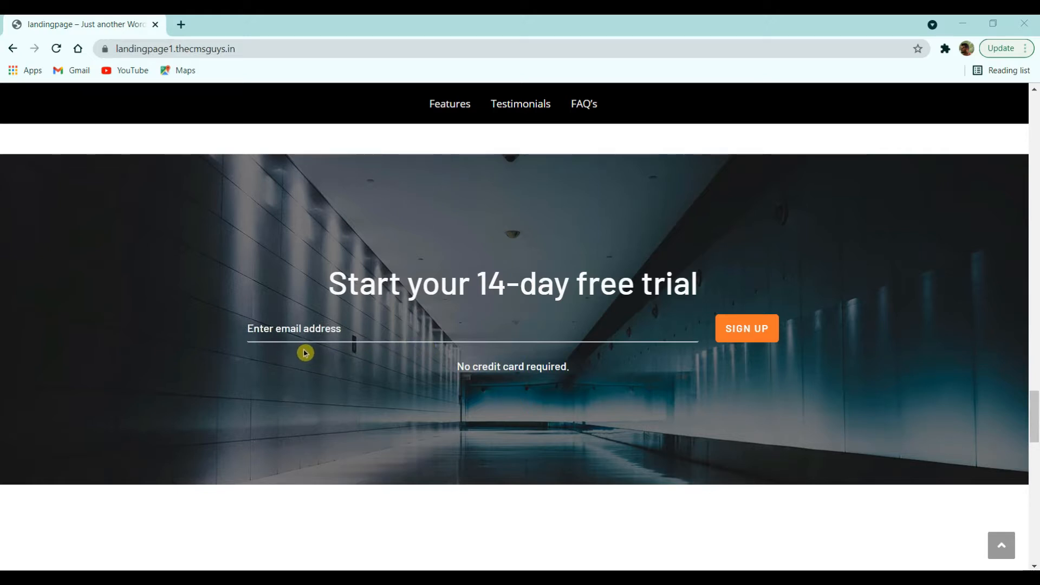
scroll(343, 365, down, 3)
scroll(343, 365, up, 5)
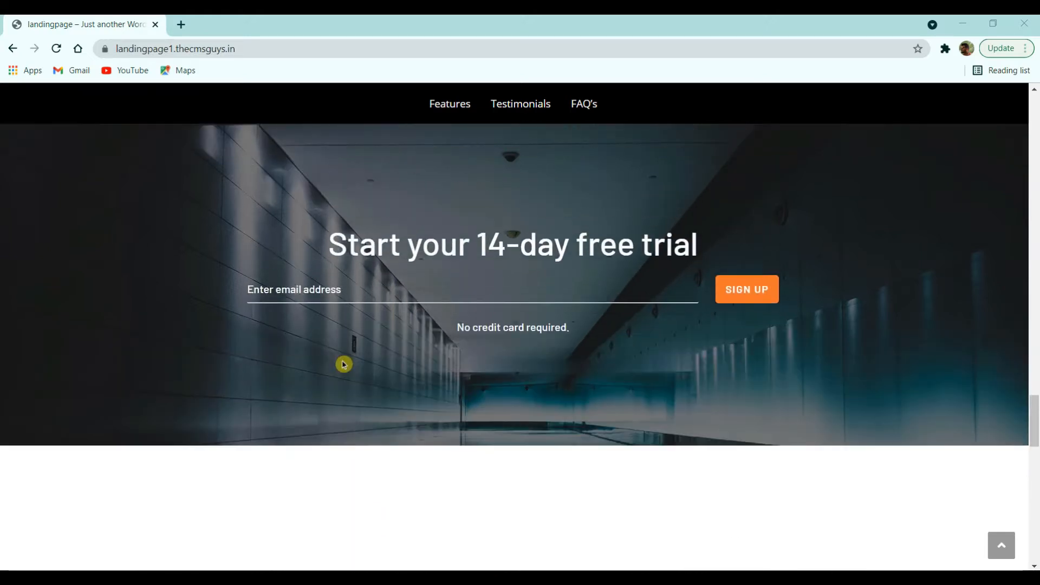
scroll(343, 364, down, 4)
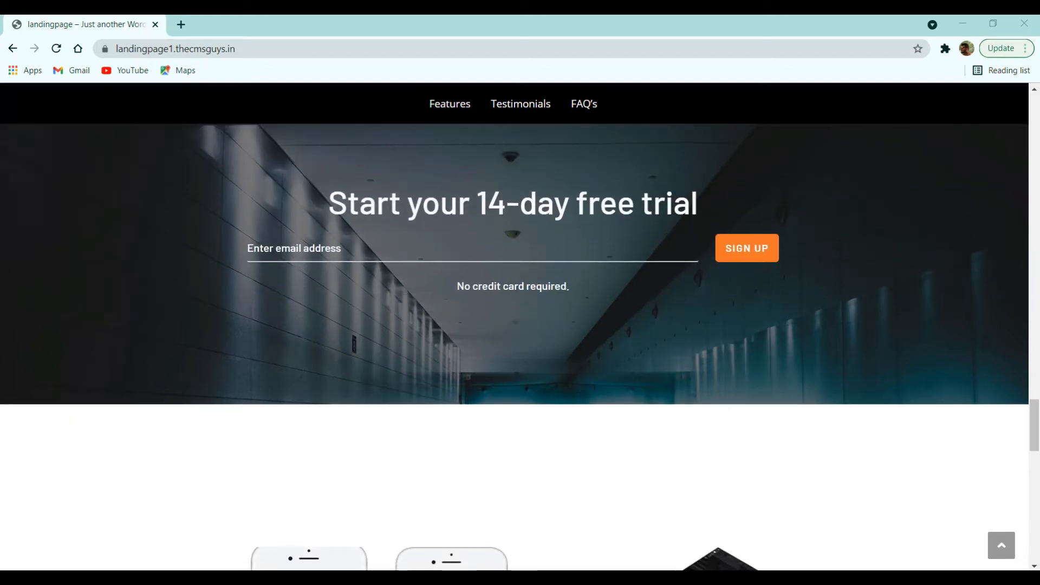
scroll(518, 369, down, 4)
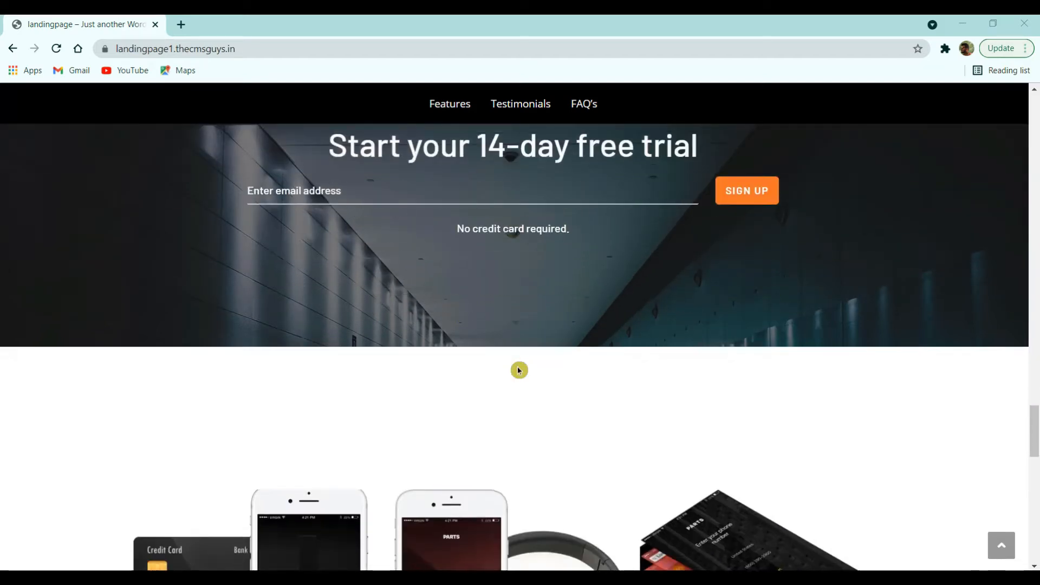
scroll(517, 370, down, 1)
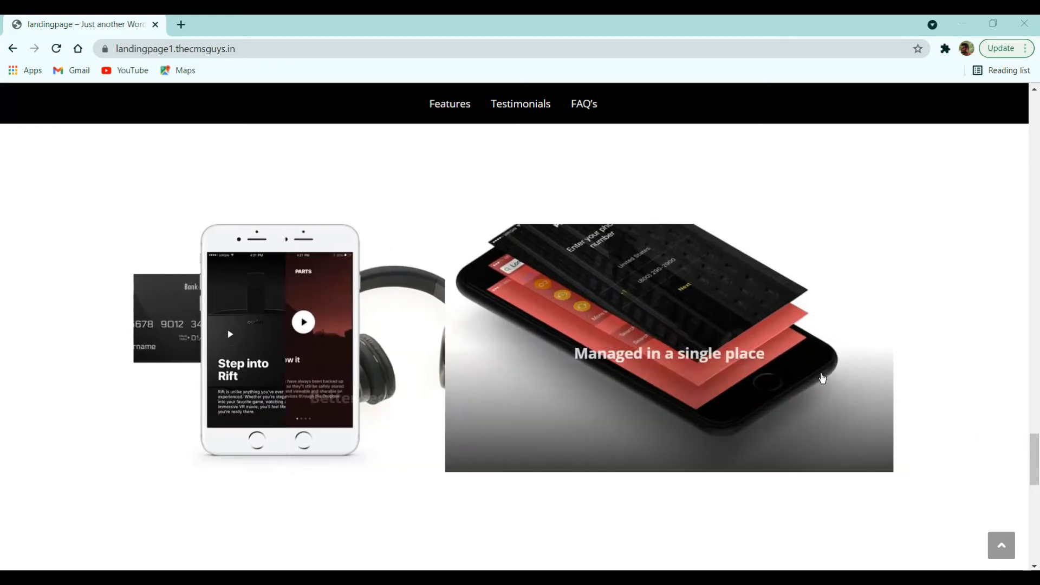
scroll(821, 376, down, 8)
scroll(821, 377, down, 3)
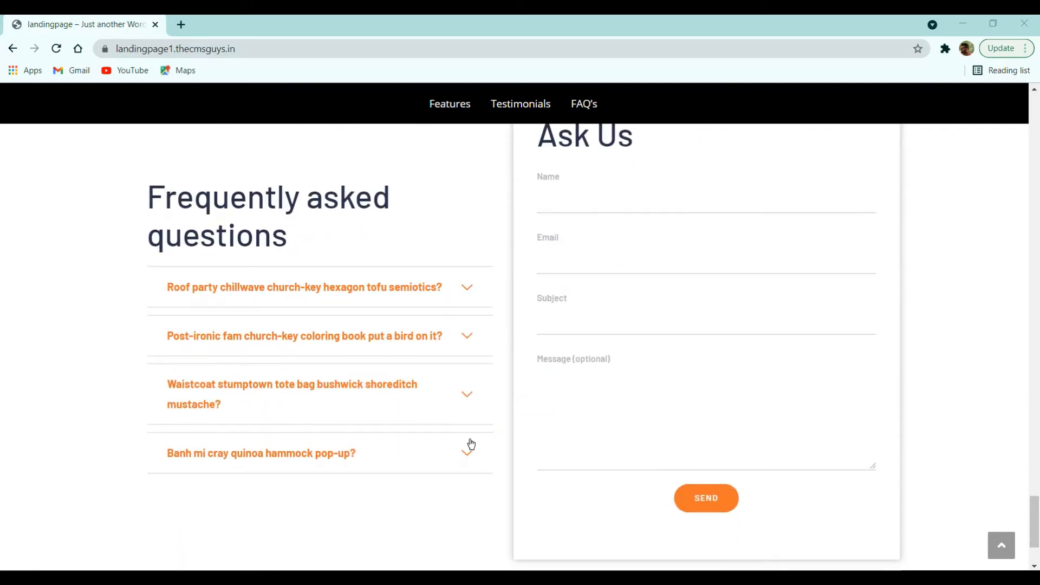
scroll(470, 442, up, 2)
scroll(470, 442, down, 2)
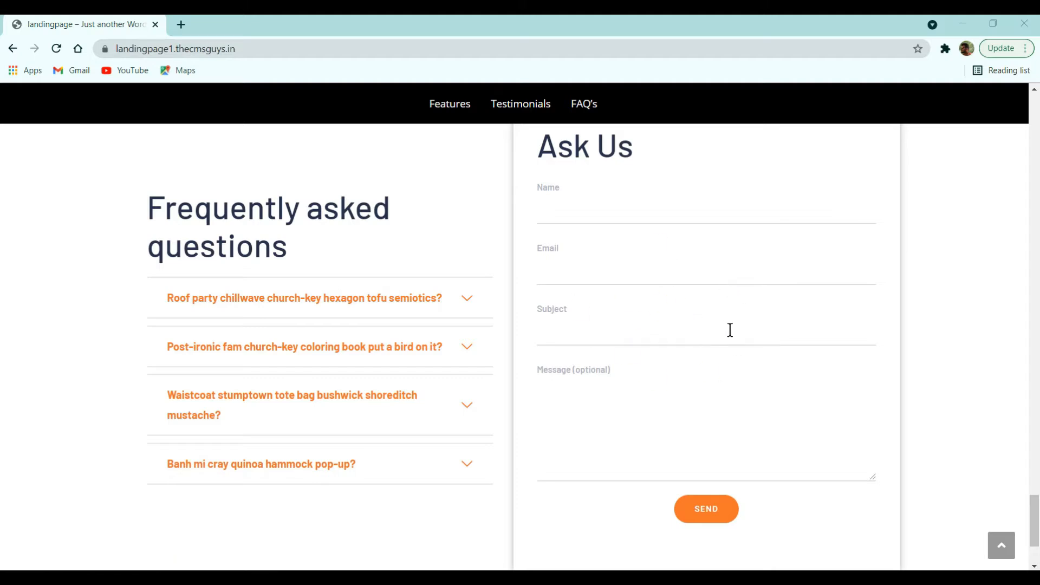
scroll(780, 399, down, 1)
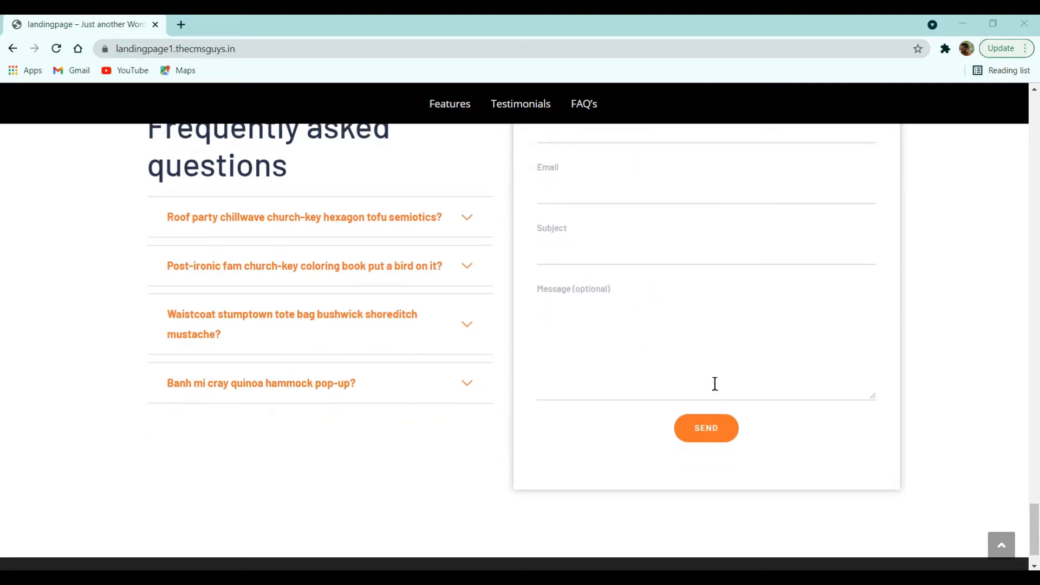
scroll(715, 383, down, 1)
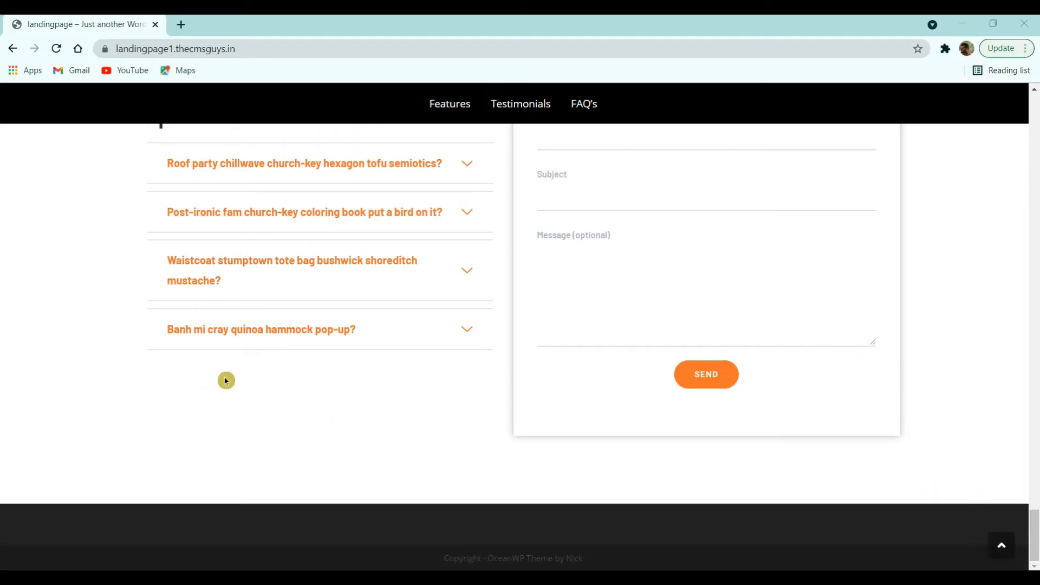
Step: Inspect the page, scroll its mobile-width preview, then restore the desktop view and close DevTools
right_click(156, 379)
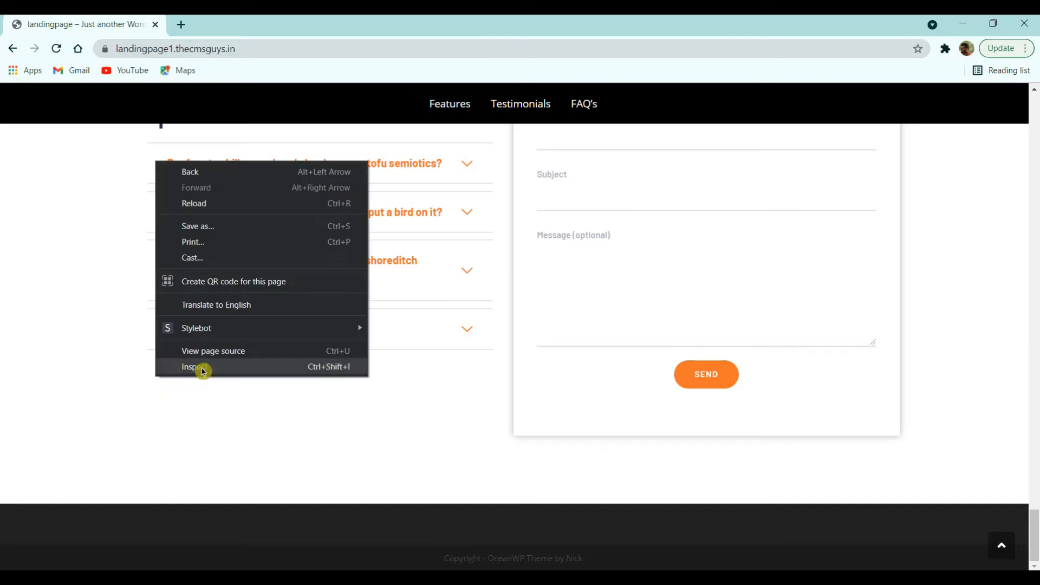
click(226, 362)
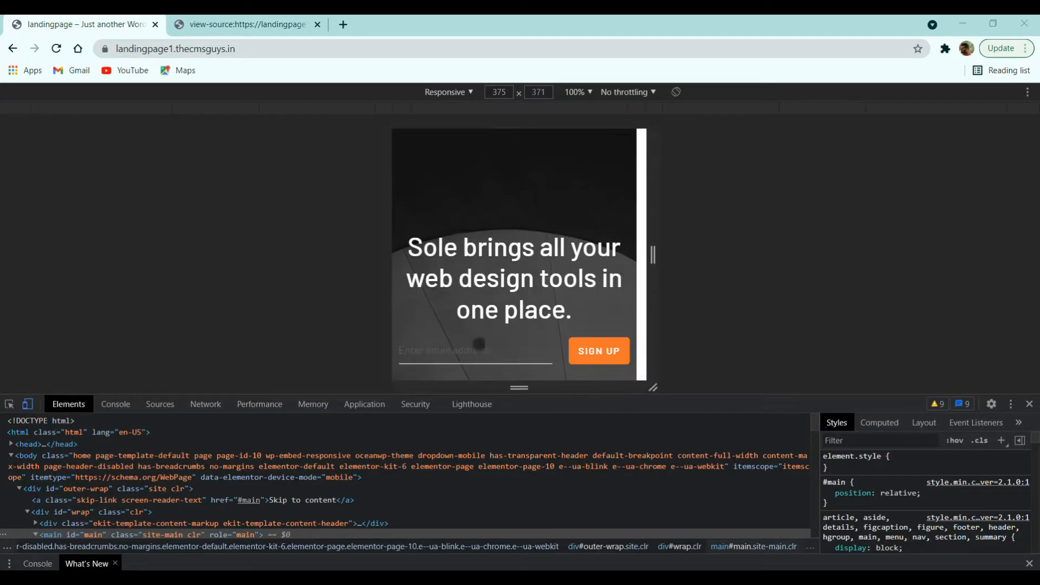
scroll(564, 270, down, 10)
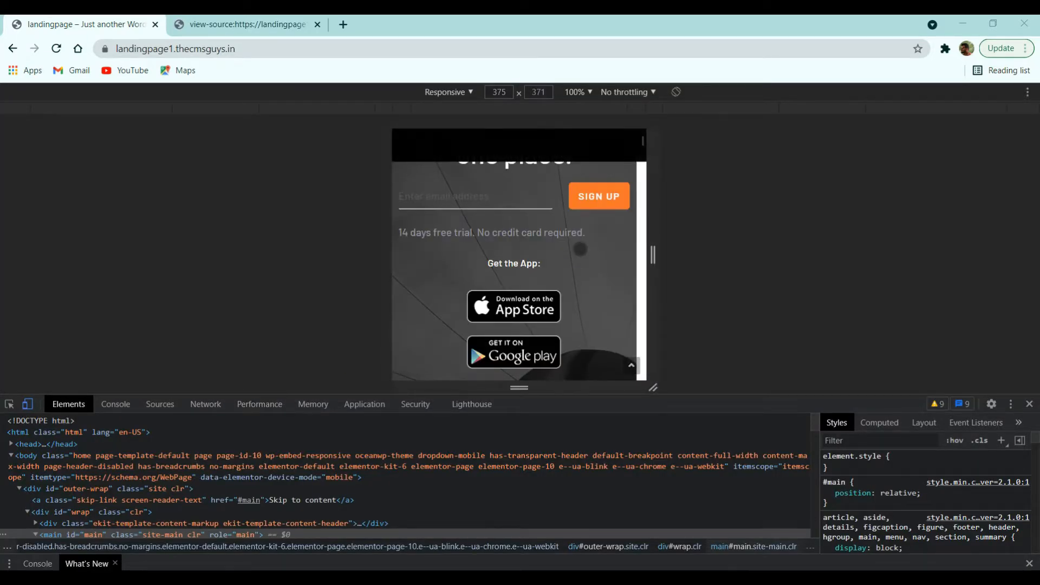
scroll(580, 248, down, 10)
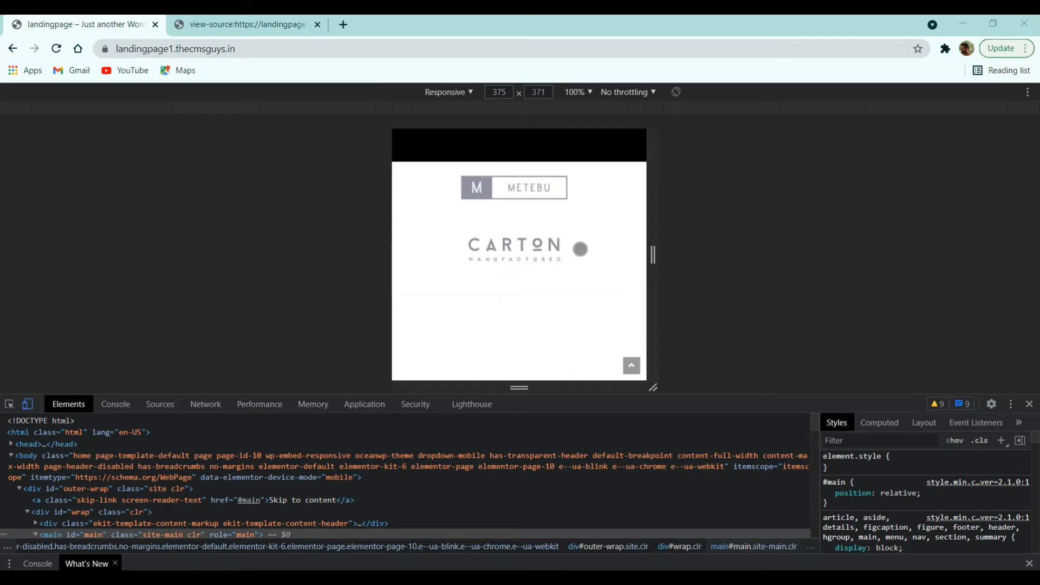
scroll(580, 249, down, 10)
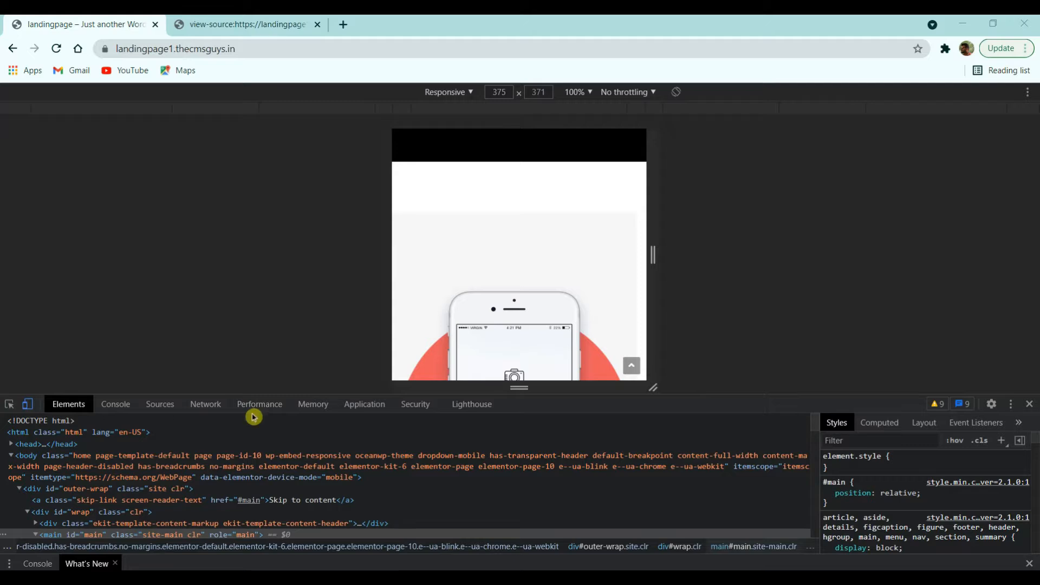
scroll(465, 283, down, 10)
scroll(470, 378, up, 20)
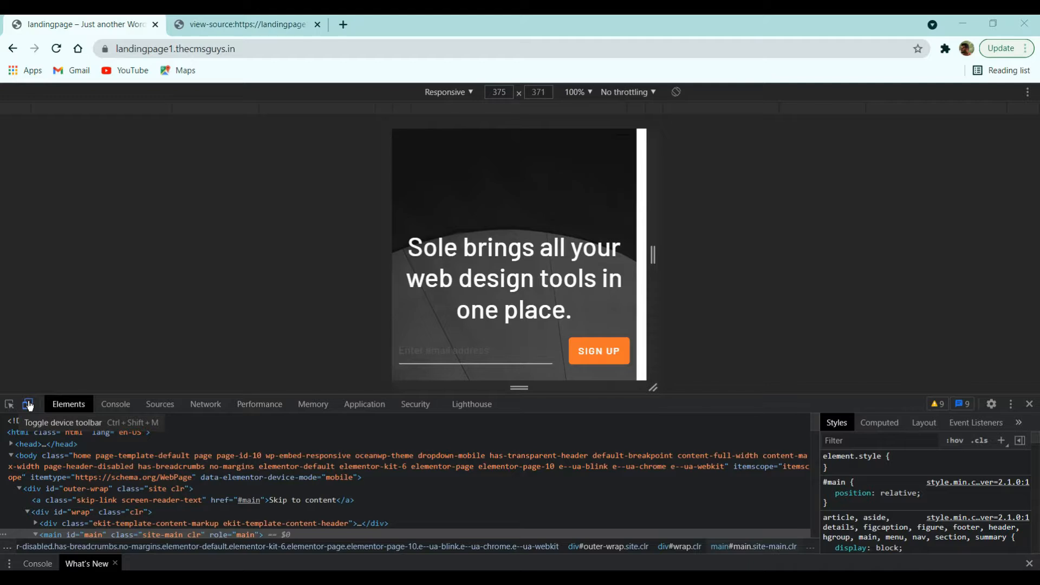
click(29, 405)
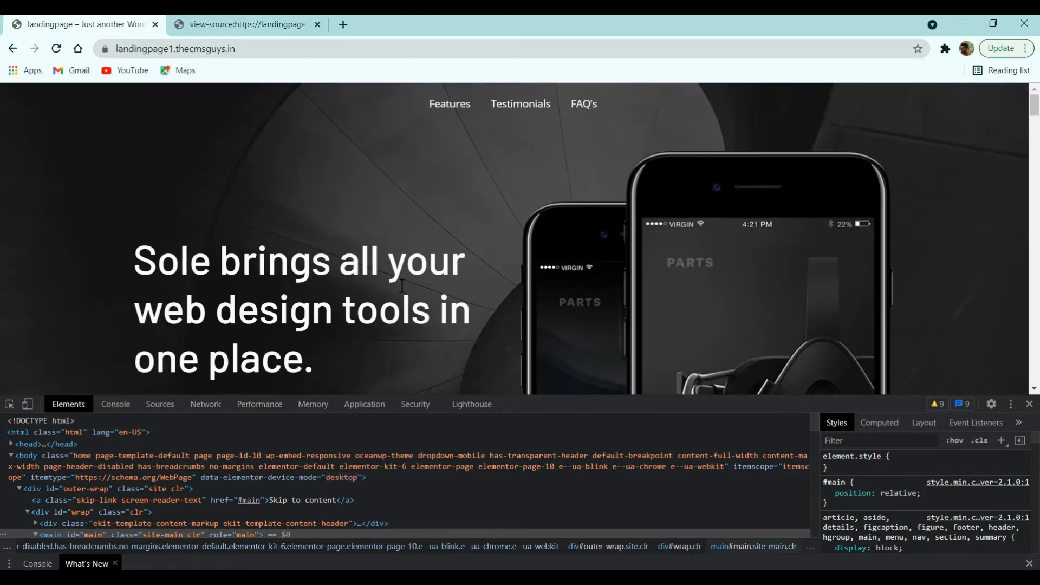
click(1029, 404)
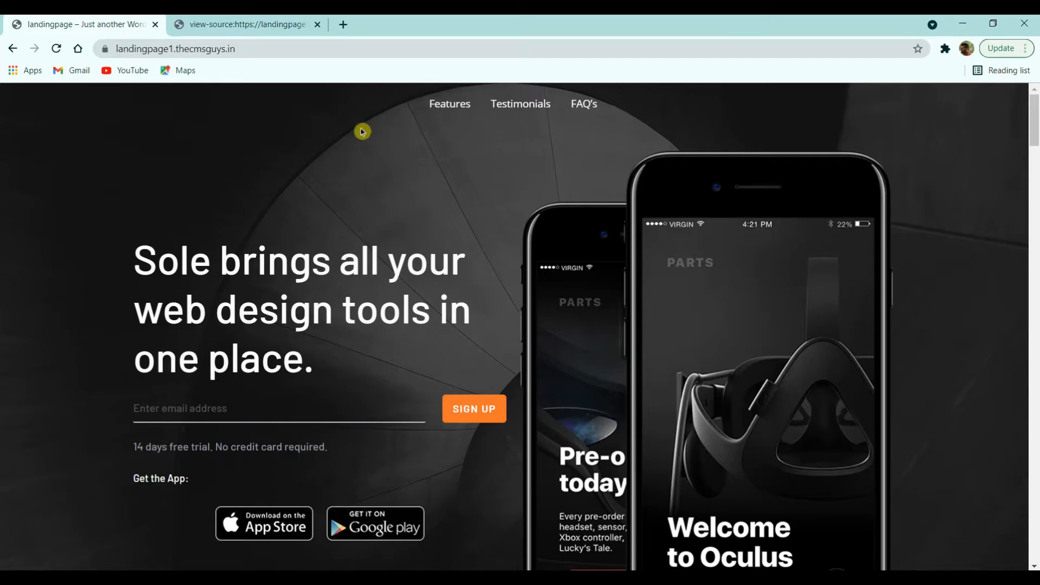
Step: Go to Namecheap's shared hosting plans page at namecheap.com/hosting/shared/
click(231, 24)
click(225, 48)
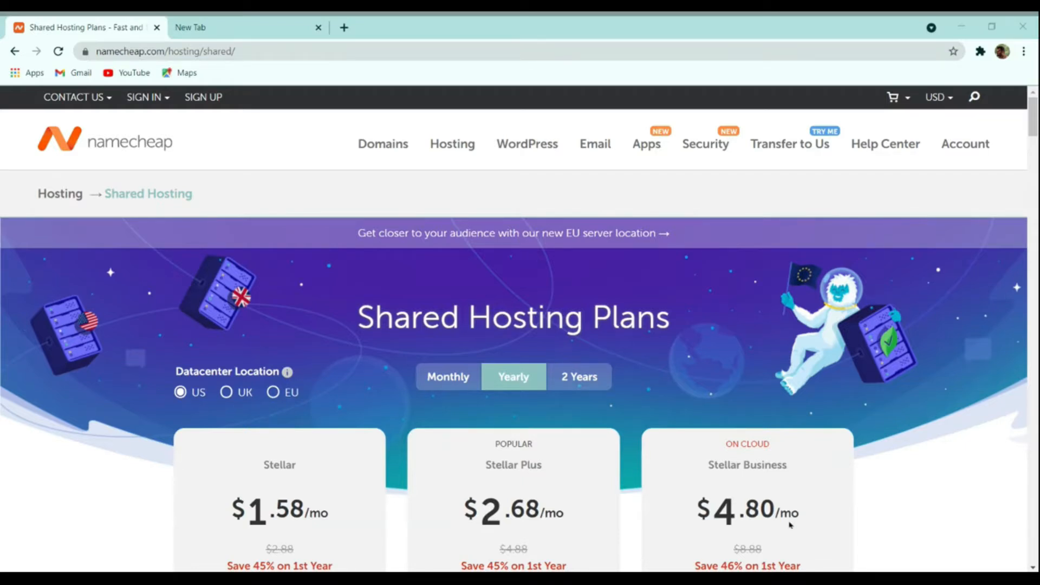
Step: Browse the shared hosting plans and compare UK and US datacenter pricing
click(164, 332)
scroll(323, 287, down, 4)
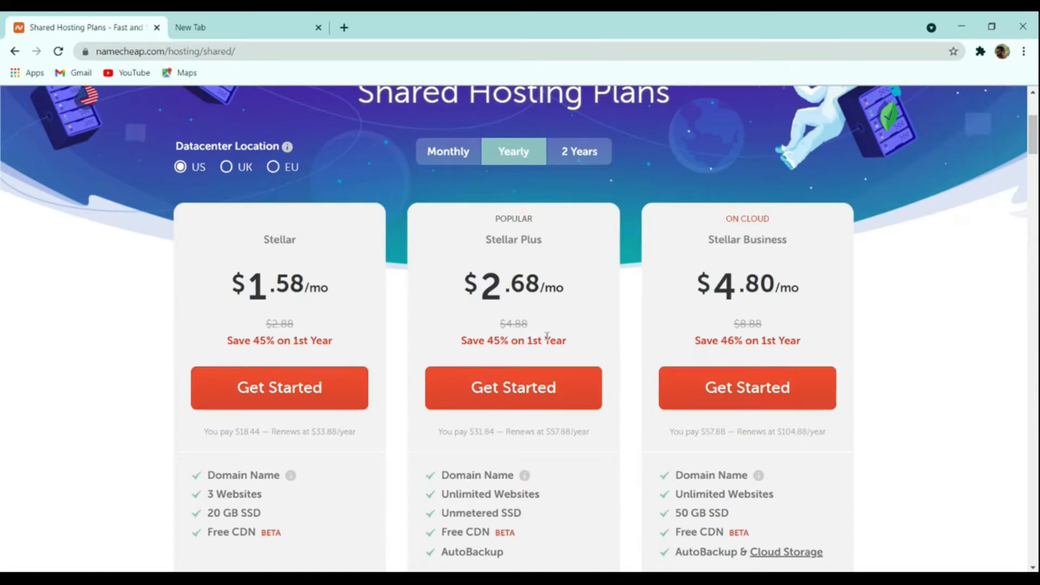
scroll(547, 336, down, 4)
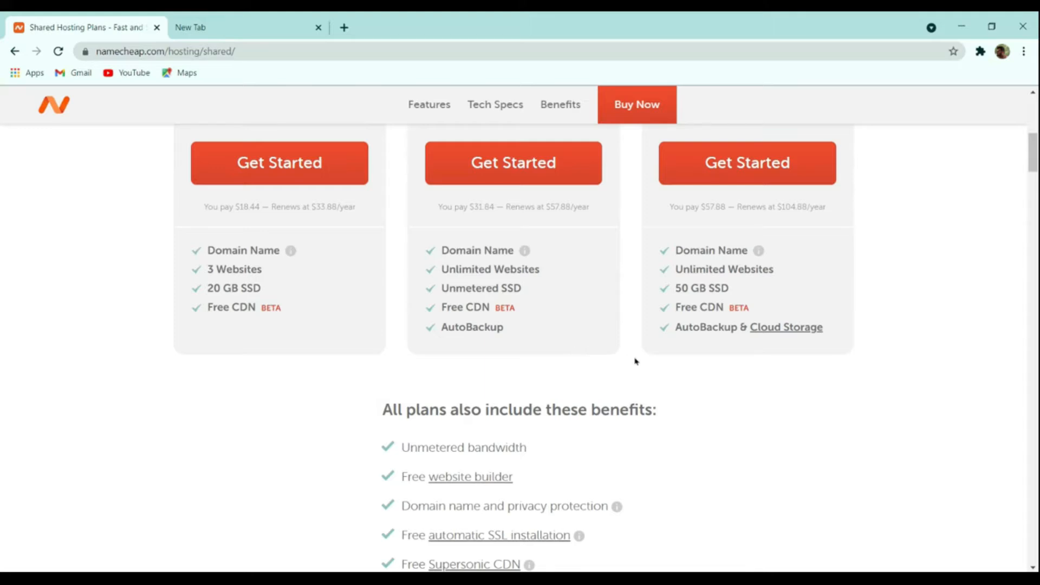
scroll(635, 371, up, 8)
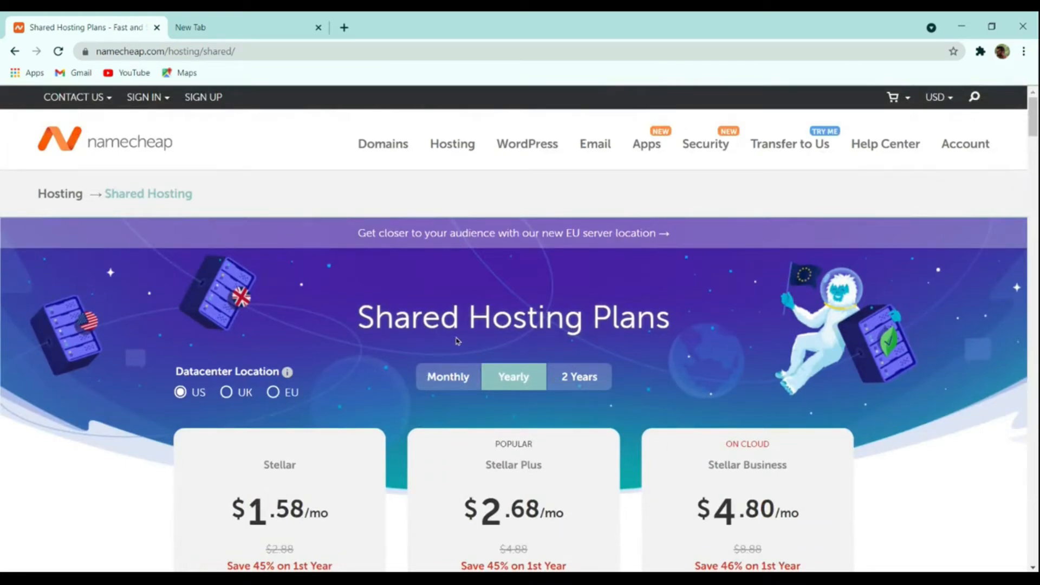
scroll(440, 354, down, 3)
scroll(434, 353, up, 3)
click(239, 398)
click(216, 397)
Step: Show prices in Indian Rupees and start a Stellar Plus hosting order
mouse_move(927, 100)
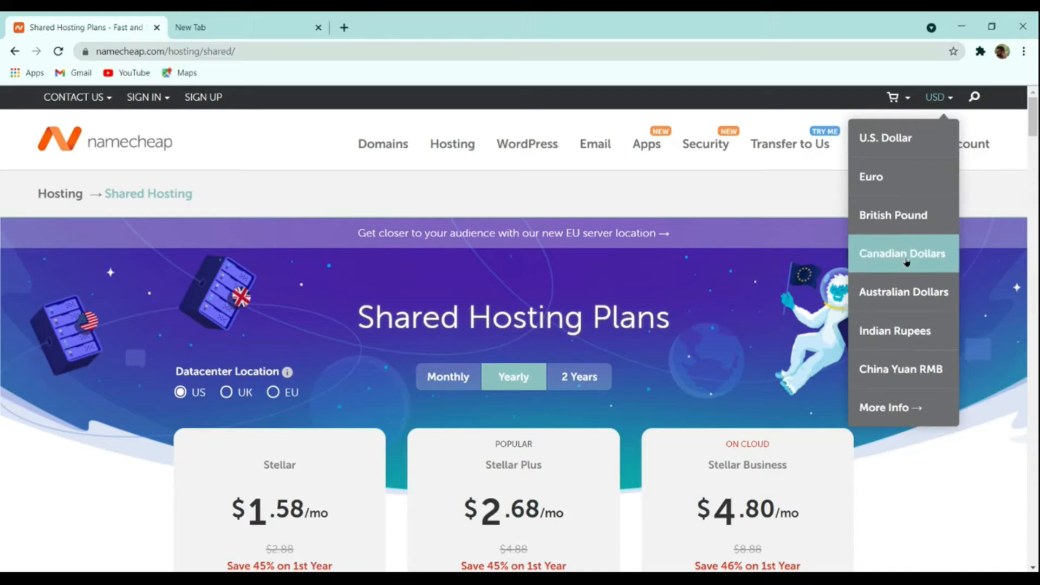
click(908, 330)
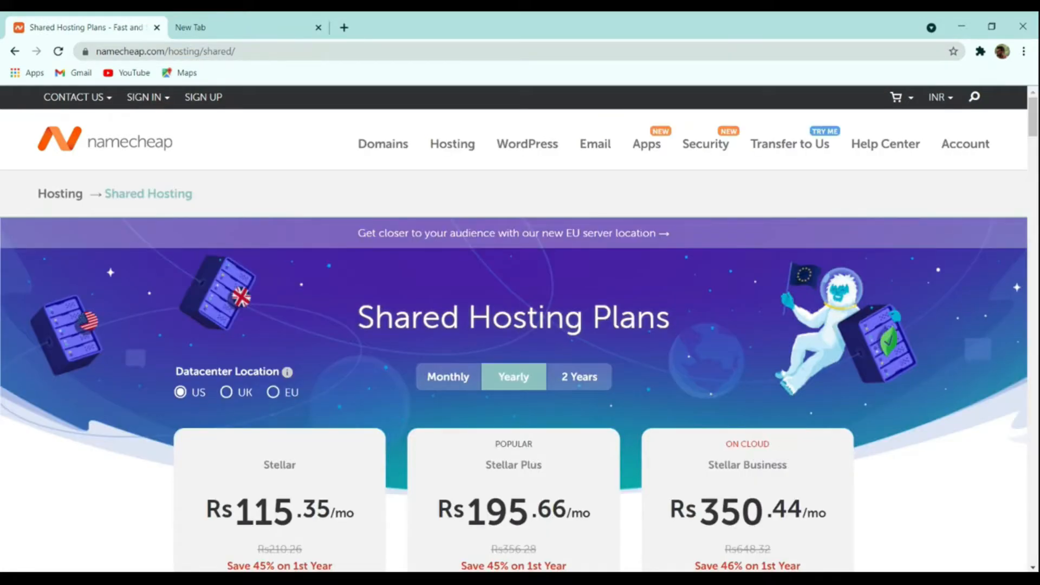
scroll(417, 399, down, 4)
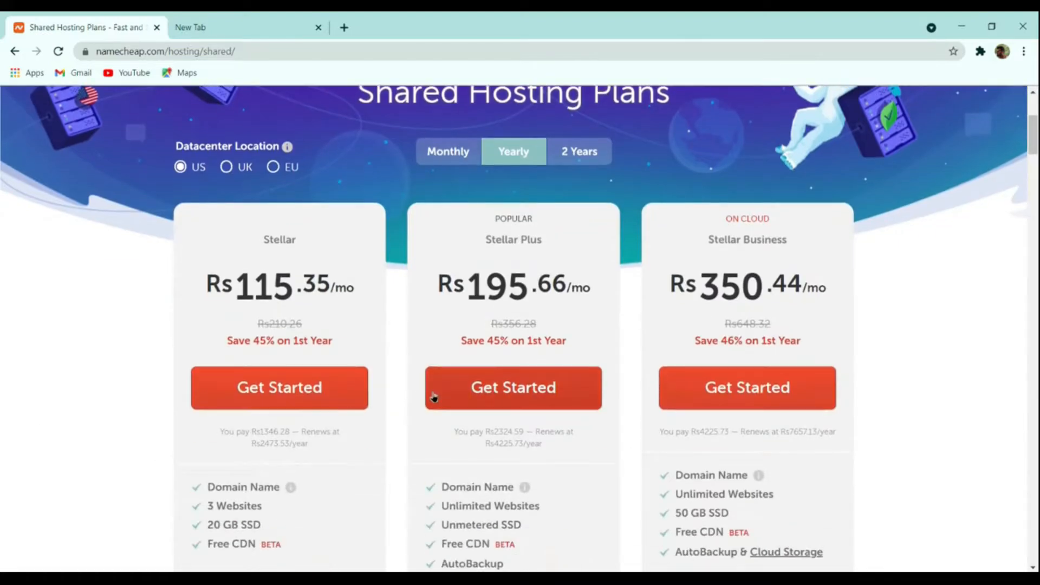
click(517, 388)
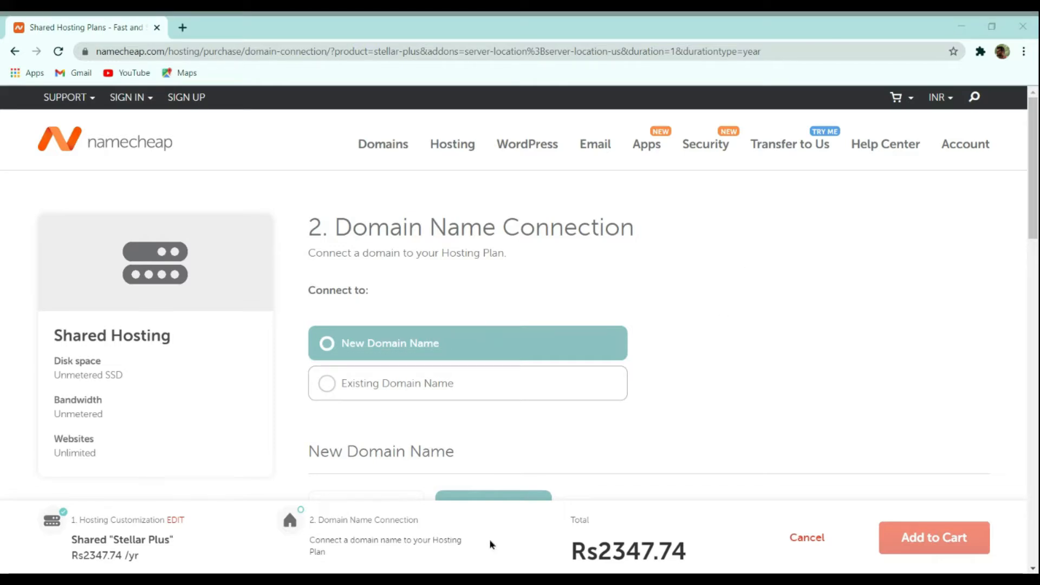
Step: Choose to connect a newly purchased domain to the hosting plan
click(397, 382)
scroll(684, 297, down, 4)
scroll(693, 313, up, 4)
click(448, 342)
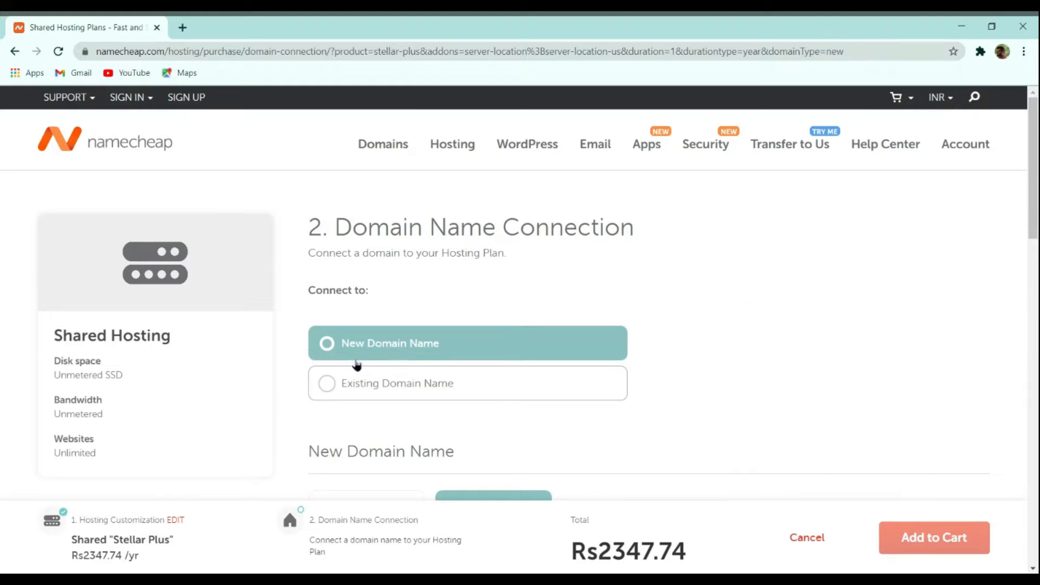
scroll(627, 317, down, 4)
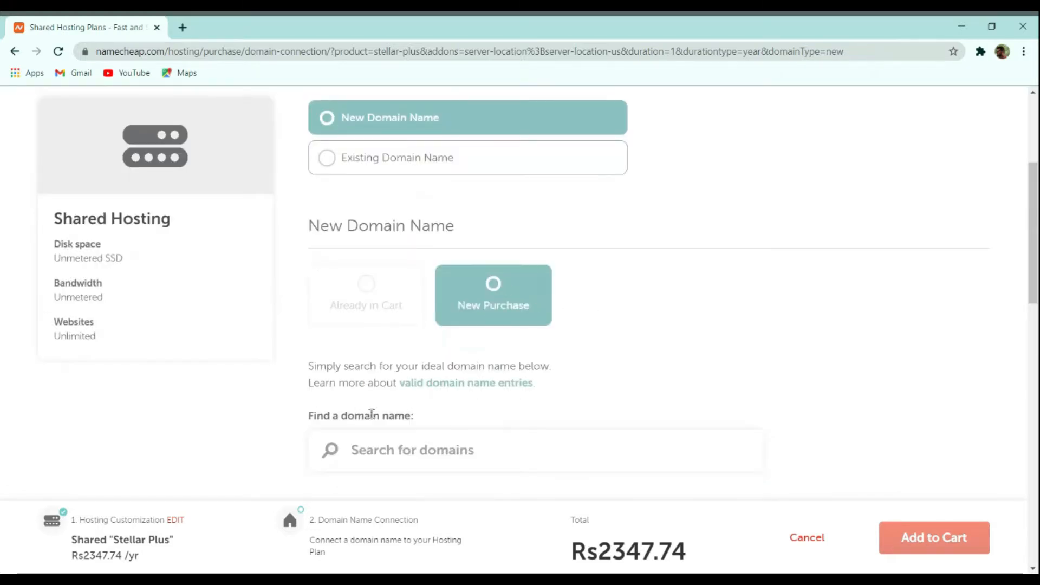
Step: Search for thecmsguys.in, attach it to the plan, and add the order to the cart
click(477, 444)
scroll(479, 448, down, 2)
text(thecmsguy)
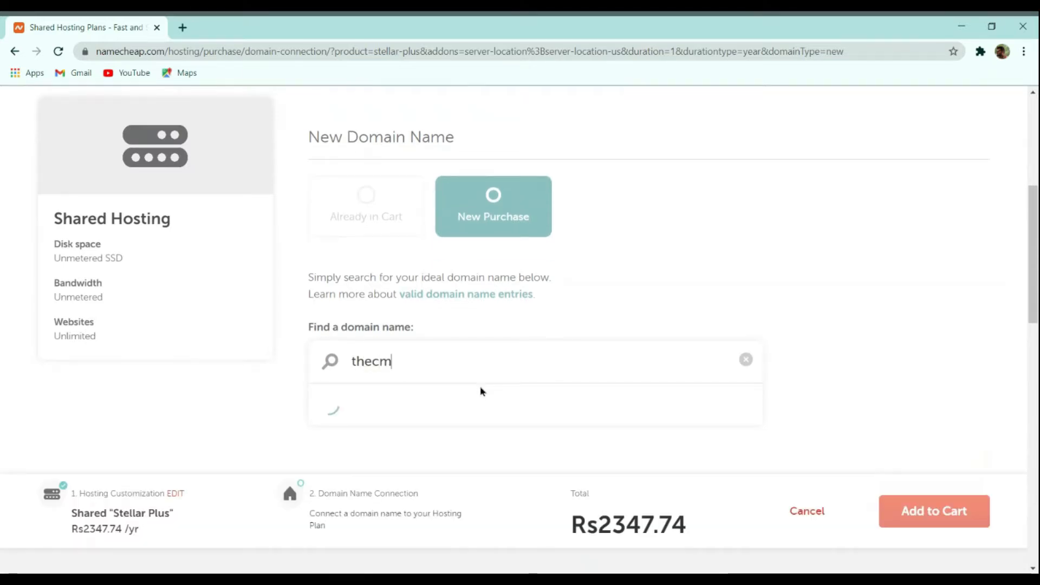
text(s.in)
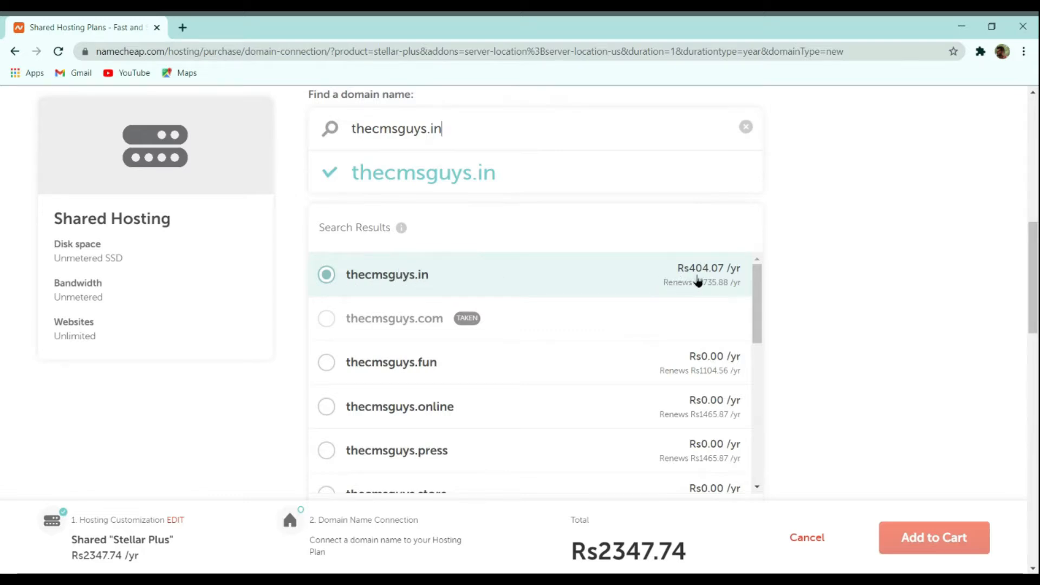
click(715, 332)
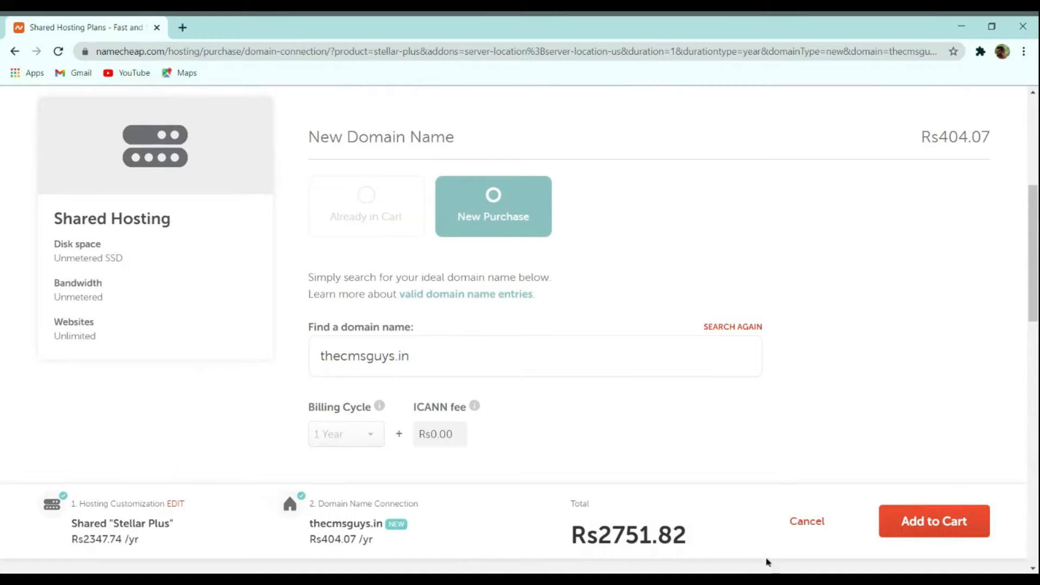
drag(573, 523, 675, 524)
click(677, 525)
click(945, 524)
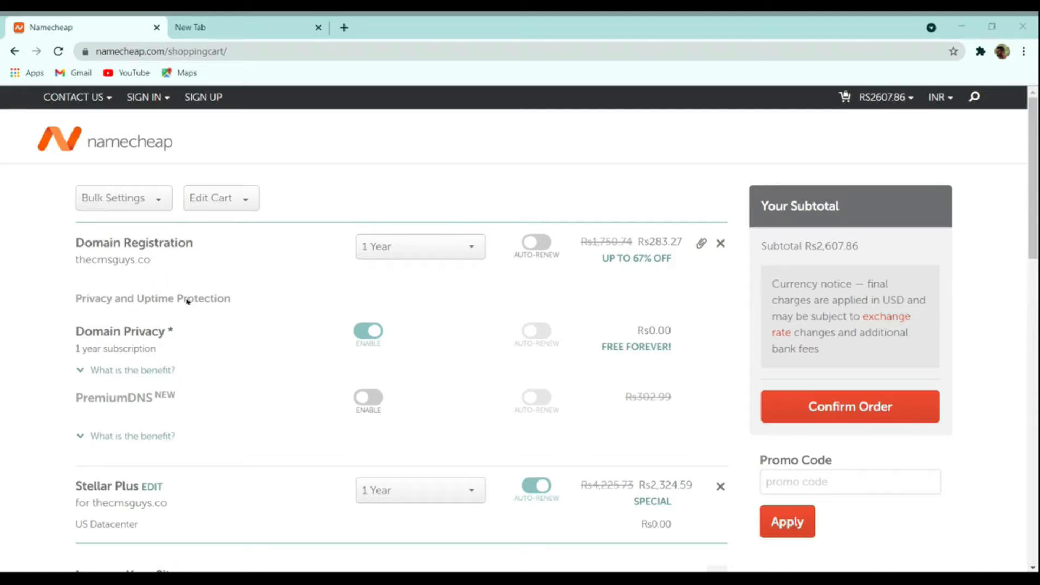
Step: Keep the domain registration at 1 year after trying 5 years, then confirm the order
click(408, 247)
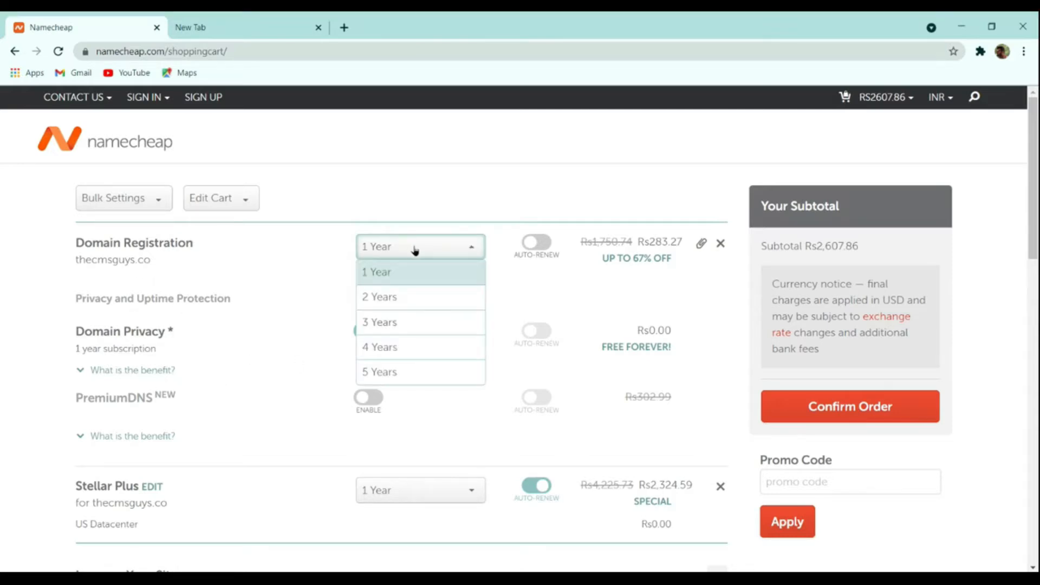
click(402, 372)
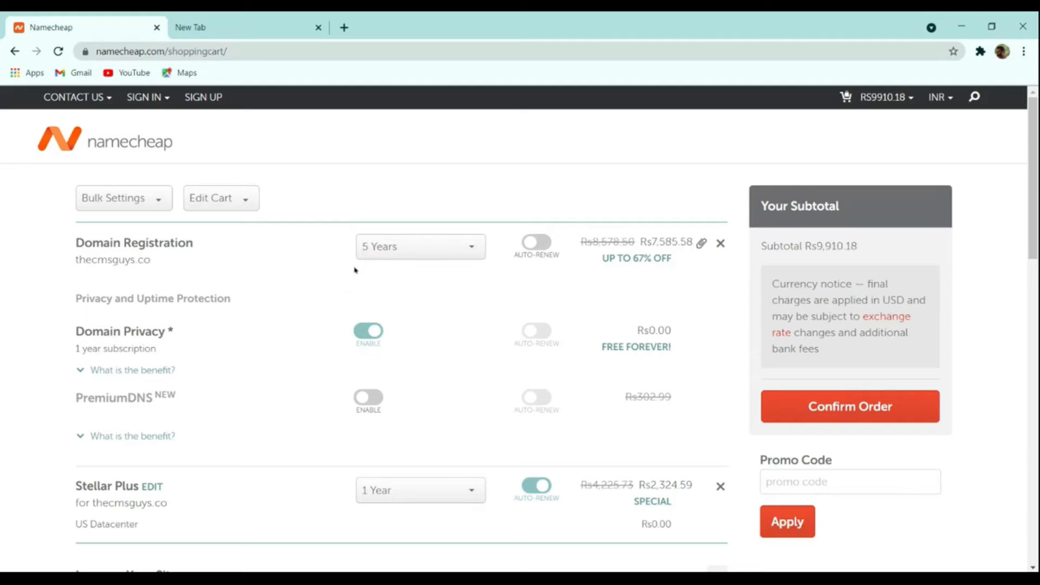
click(391, 250)
click(406, 275)
scroll(637, 346, down, 4)
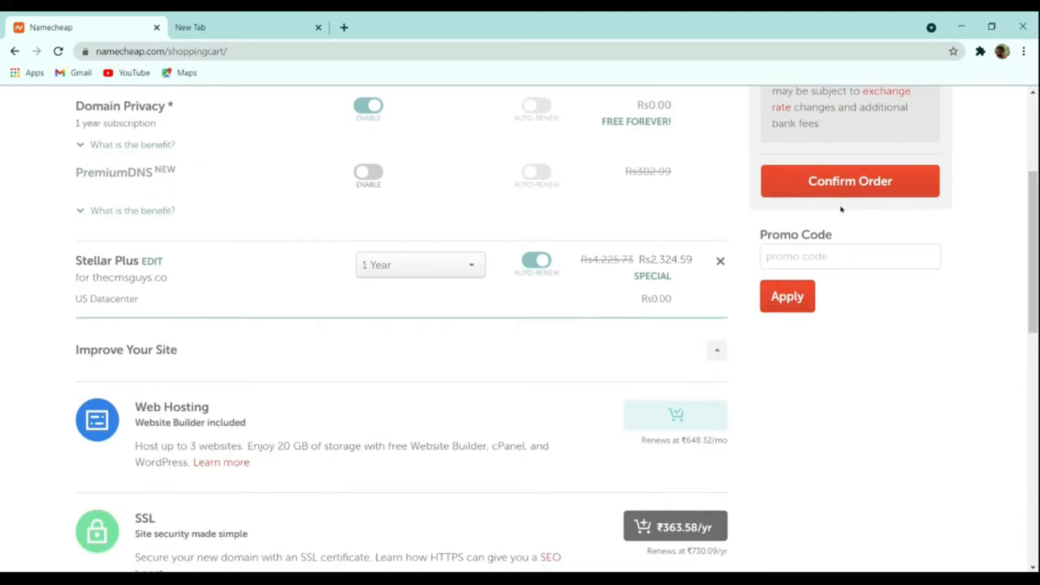
click(859, 190)
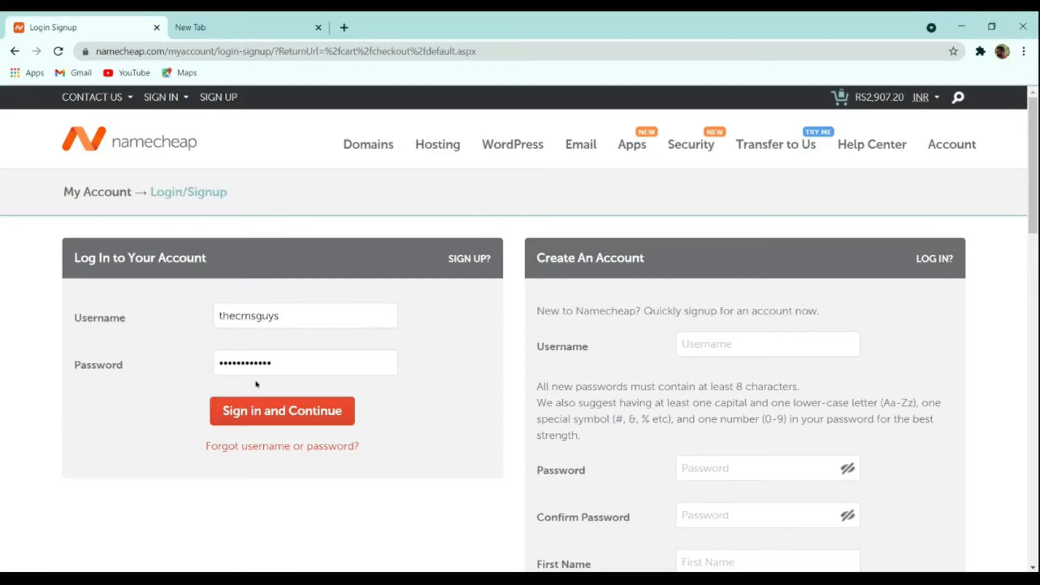
Step: Sign in to the Namecheap account to continue checkout
click(314, 410)
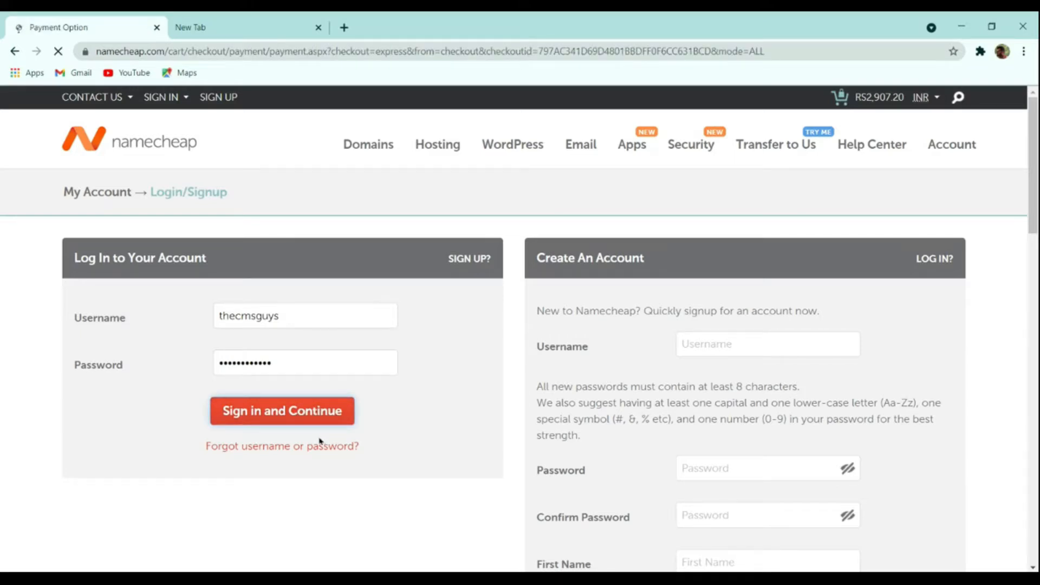
scroll(319, 441, down, 4)
scroll(353, 420, up, 4)
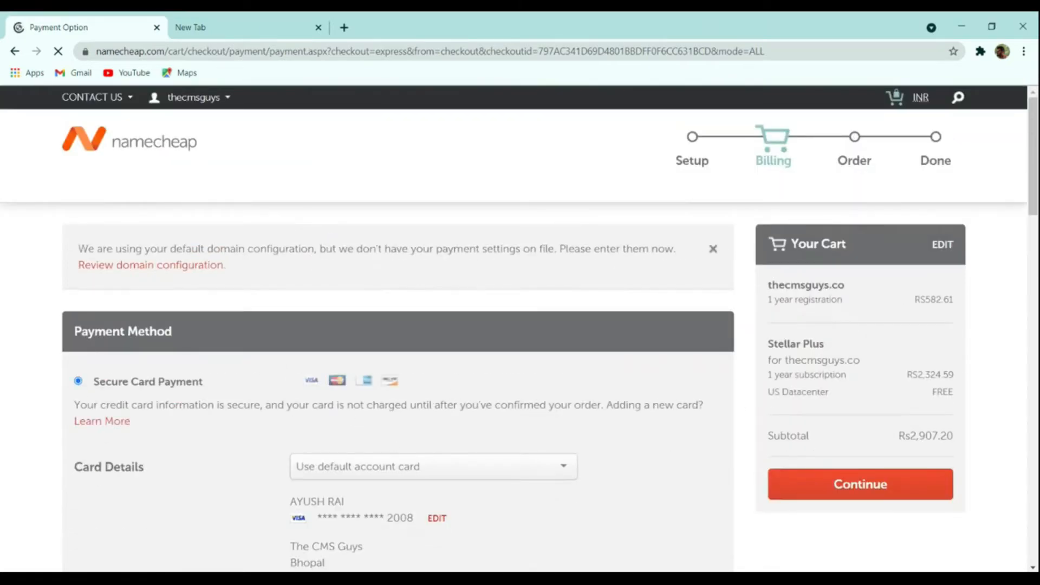
scroll(542, 445, down, 4)
scroll(243, 377, down, 4)
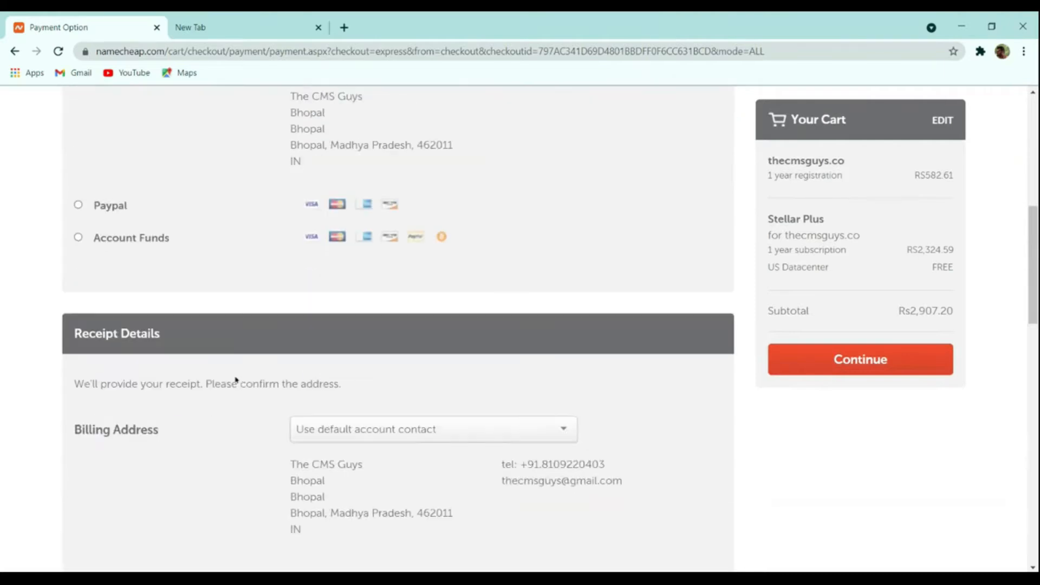
scroll(195, 351, up, 4)
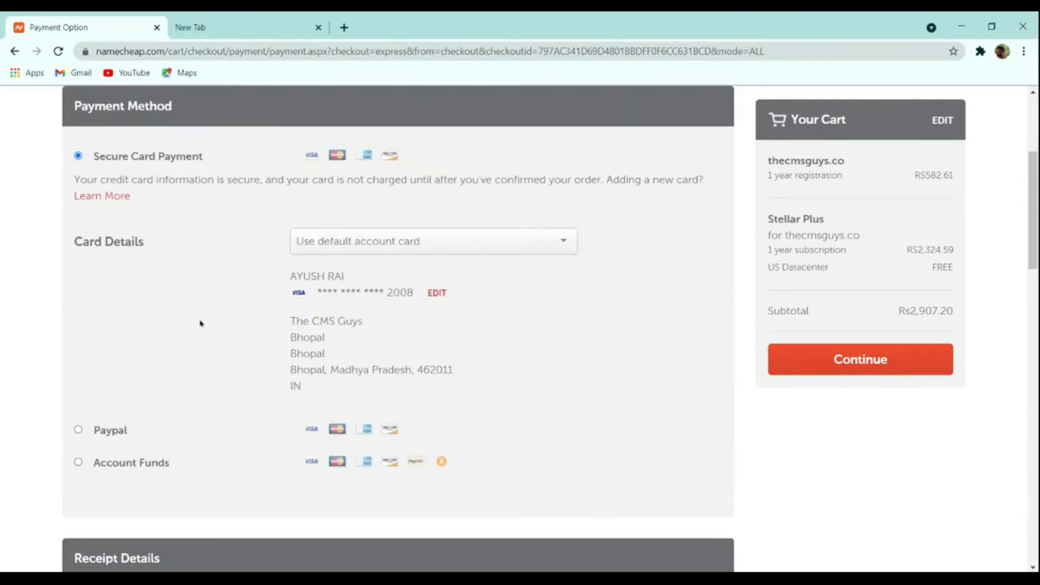
scroll(201, 329, down, 8)
scroll(204, 329, up, 4)
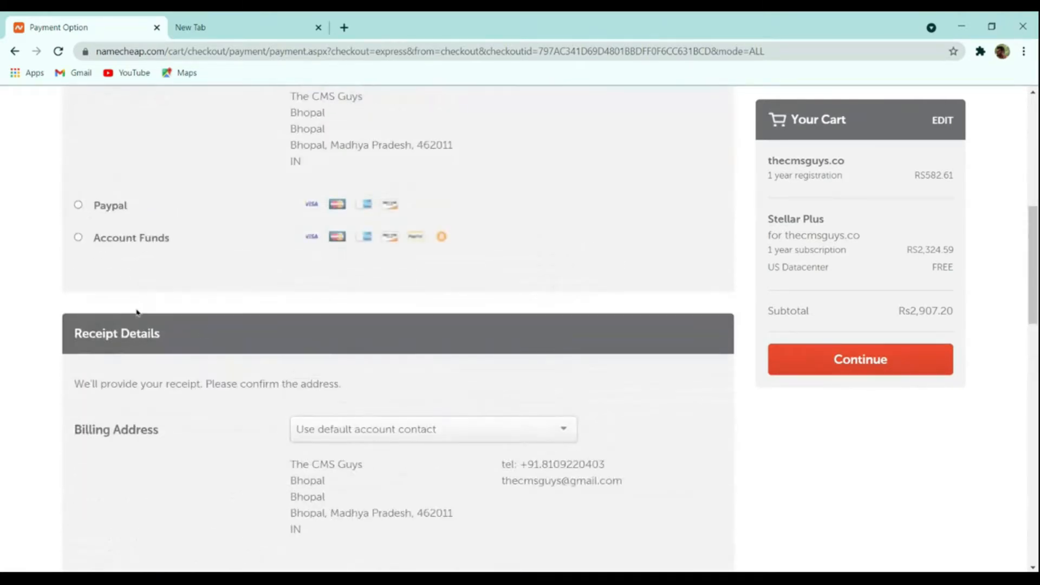
Step: Select PayPal as the payment method and continue to order review
click(102, 242)
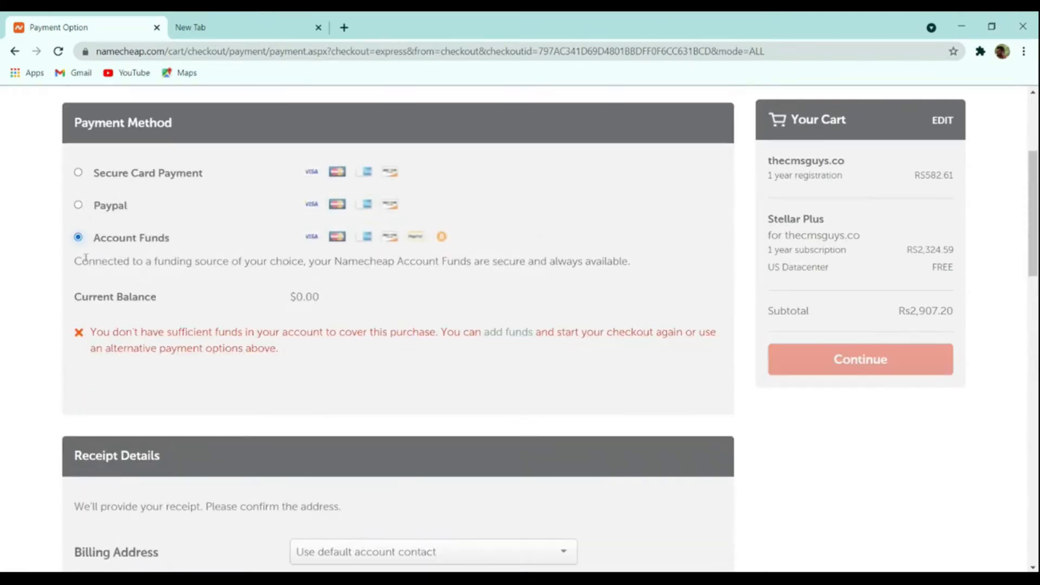
click(92, 217)
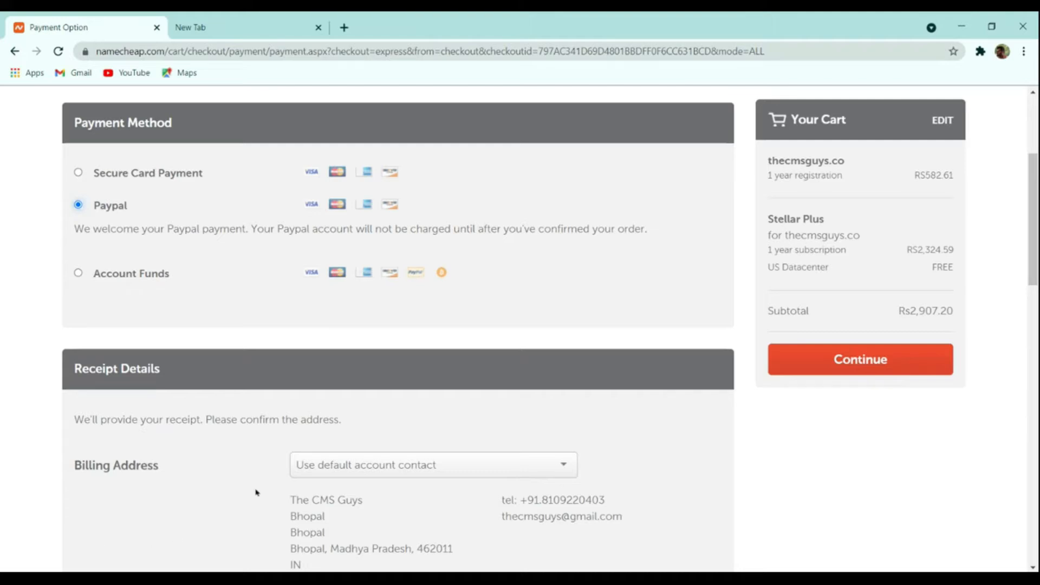
click(820, 358)
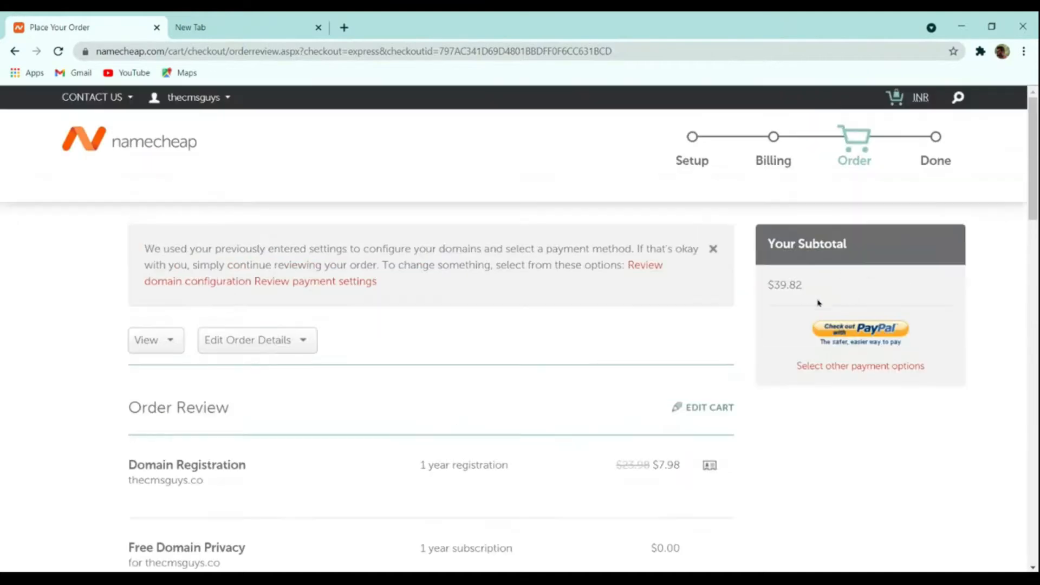
Step: Go from the order review to the account Dashboard via the account-name menu
scroll(680, 388, down, 8)
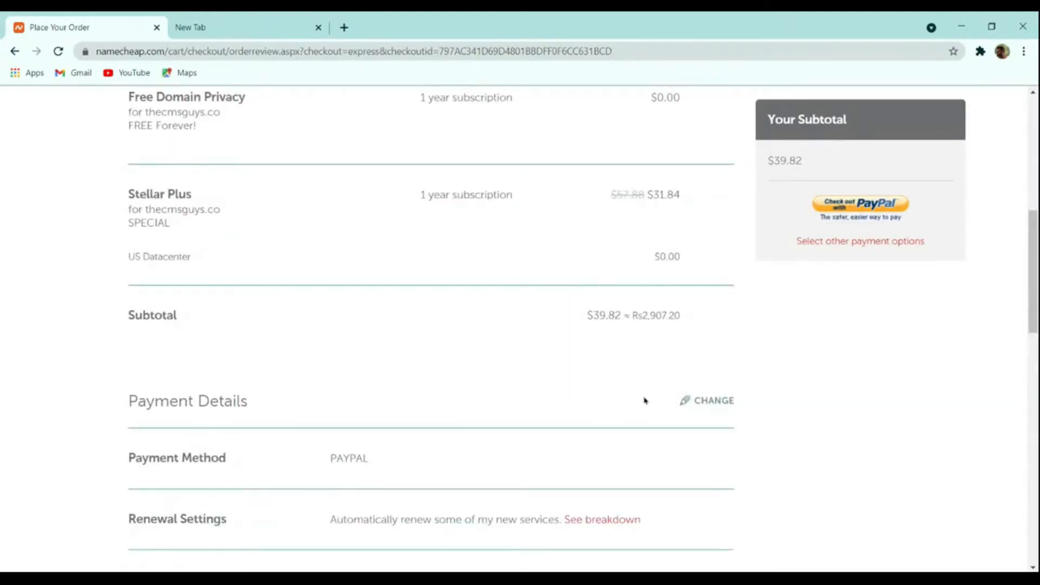
scroll(645, 401, up, 8)
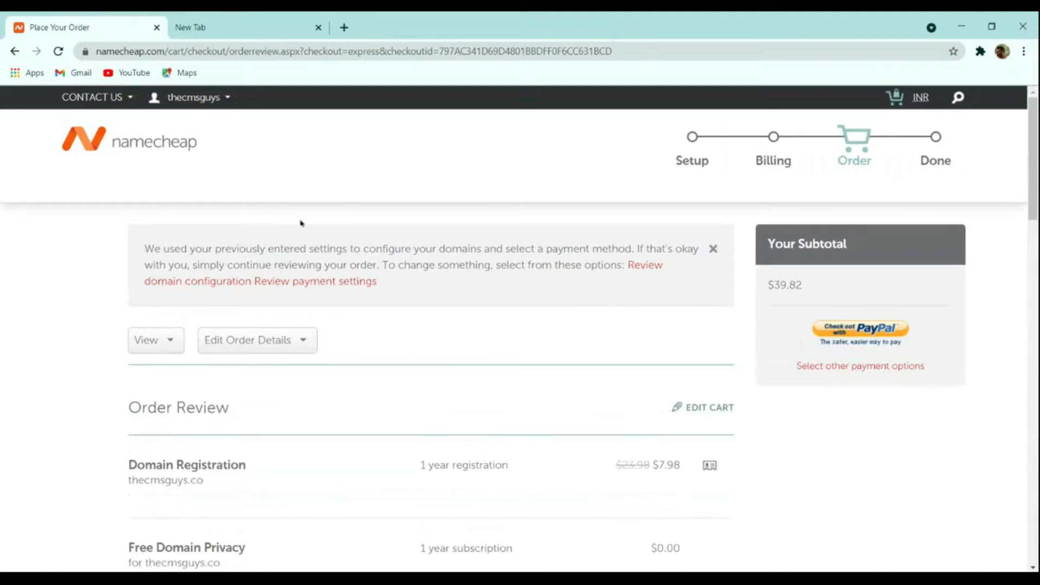
mouse_move(181, 100)
click(184, 239)
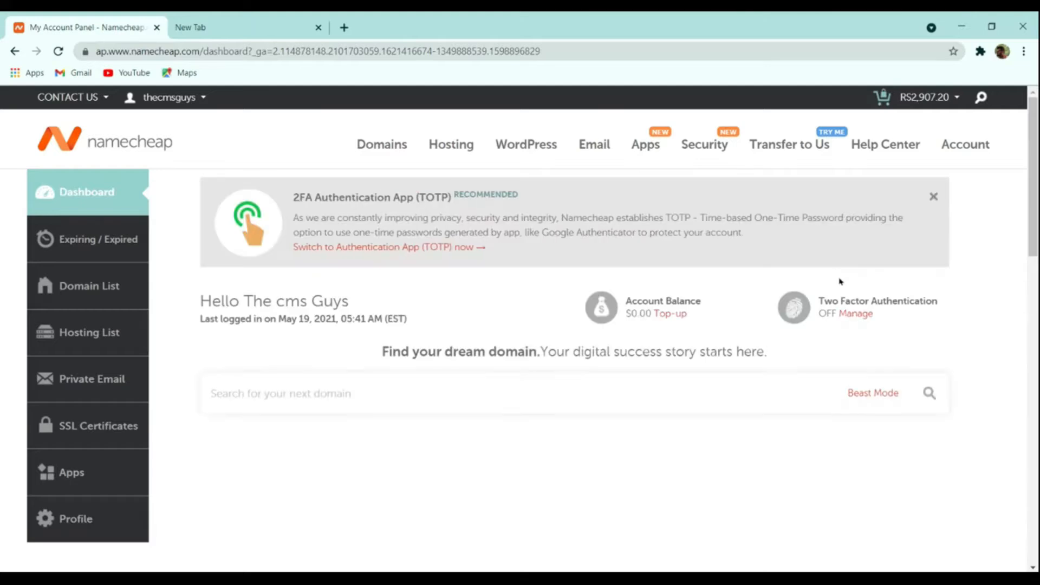
Step: Open cPanel for thecmsguys.in's Stellar Plus hosting from the Recently Active list
scroll(848, 287, down, 4)
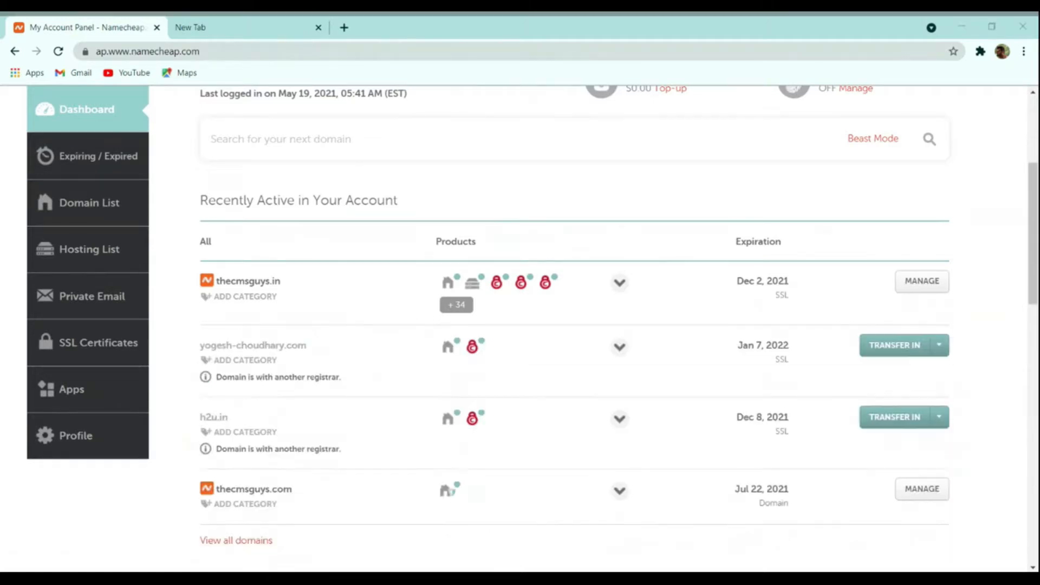
click(183, 219)
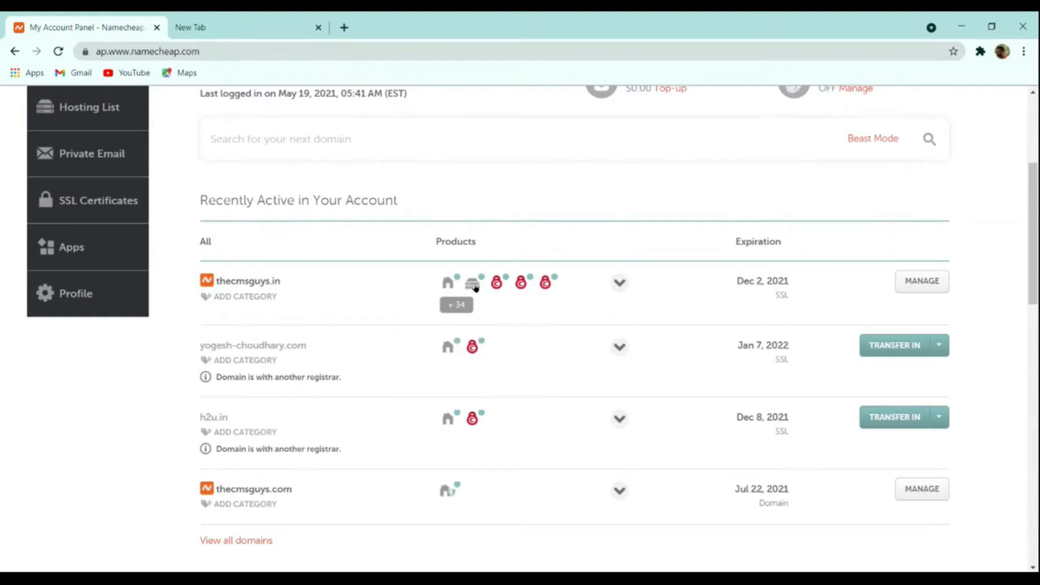
mouse_move(476, 287)
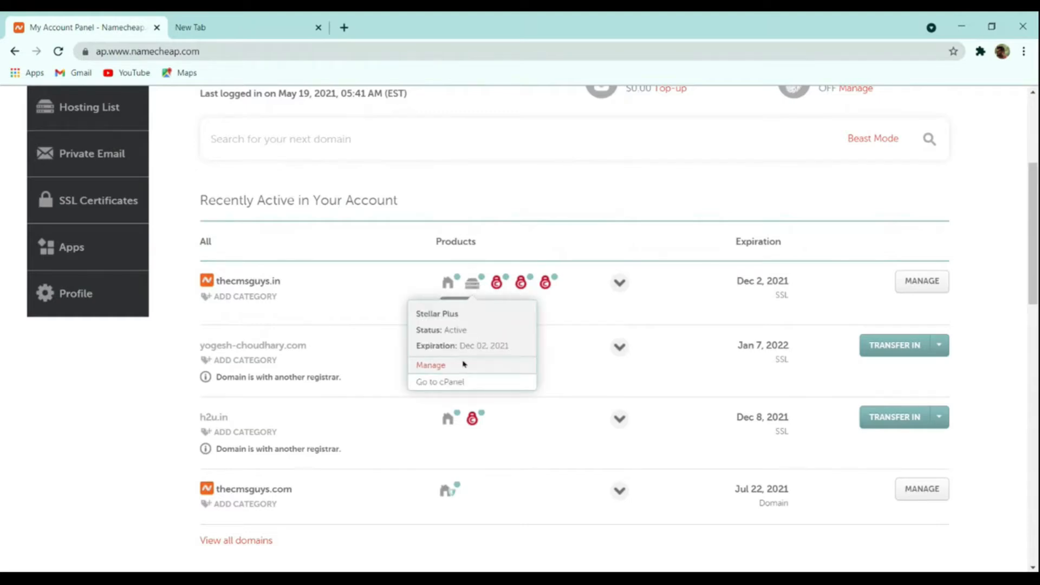
click(445, 382)
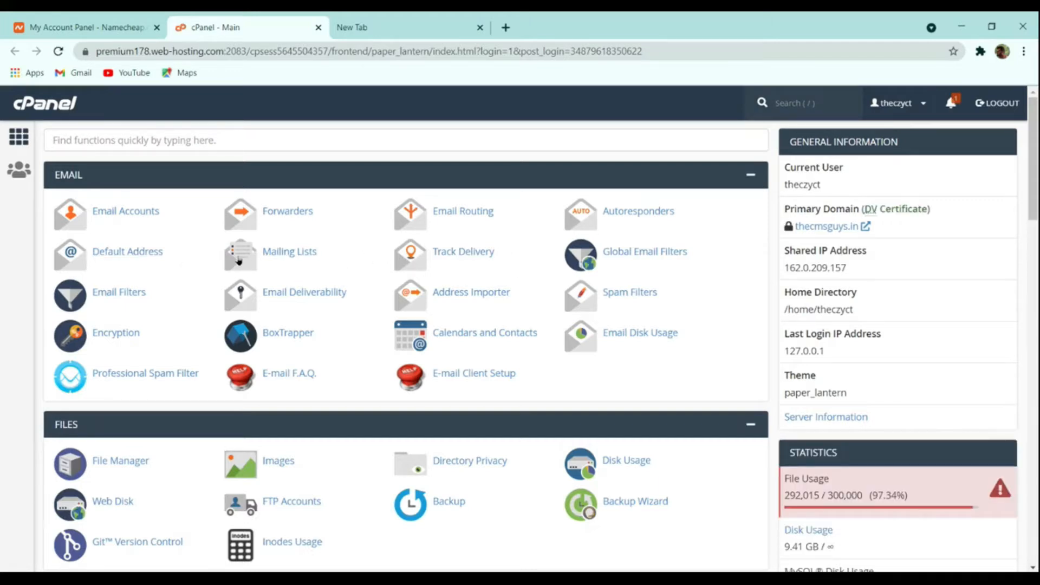
Step: Search cPanel functions for 'wor' and open WordPress Manager by Softaculous
scroll(378, 329, down, 20)
scroll(360, 339, up, 20)
click(203, 138)
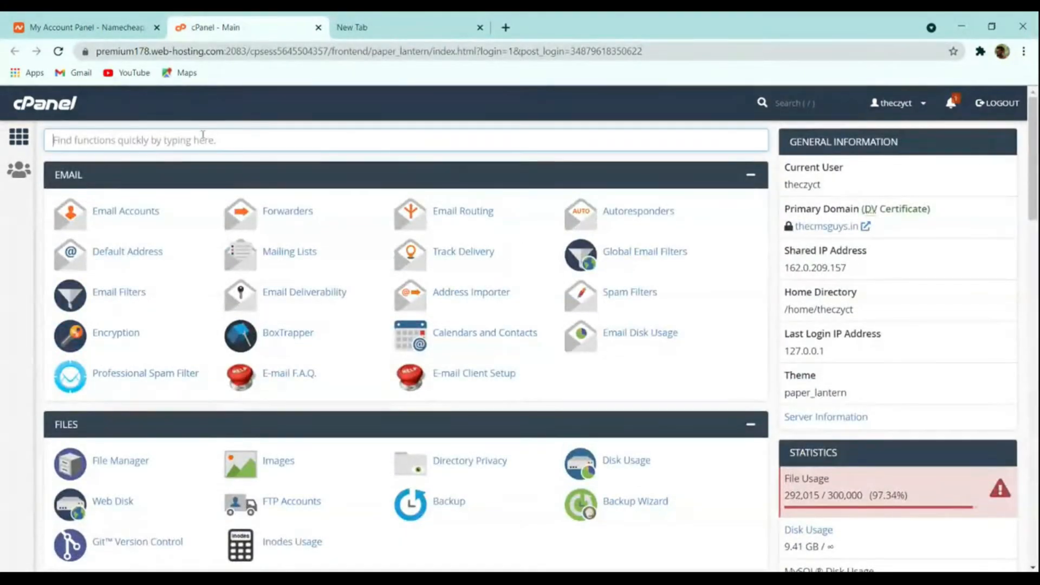
text(wor)
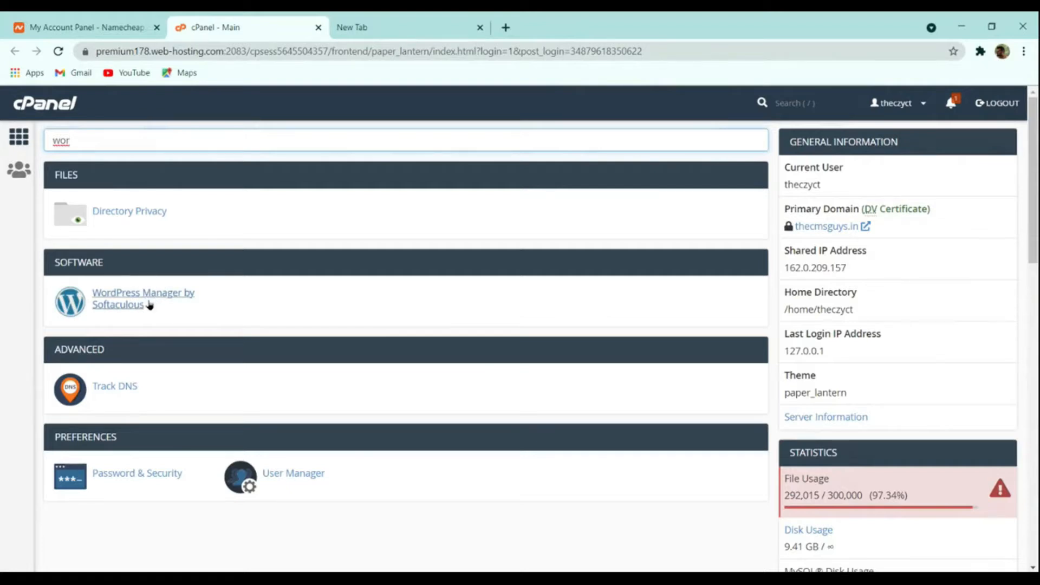
click(109, 297)
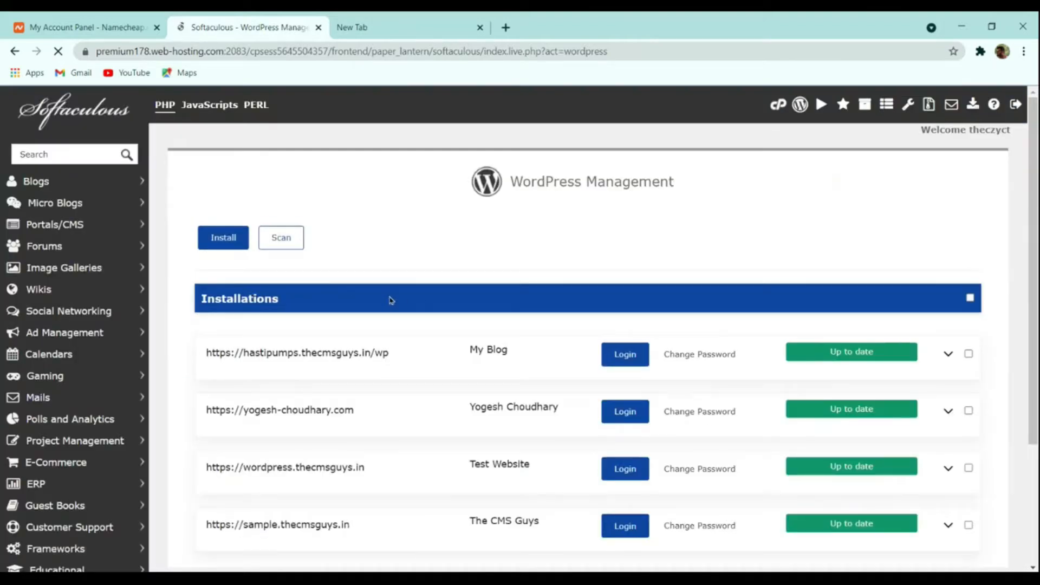
Step: Open Softaculous's WordPress Install form, which defaults to version 5.7.2 on thecmsguys.in
scroll(382, 300, down, 3)
scroll(325, 367, up, 3)
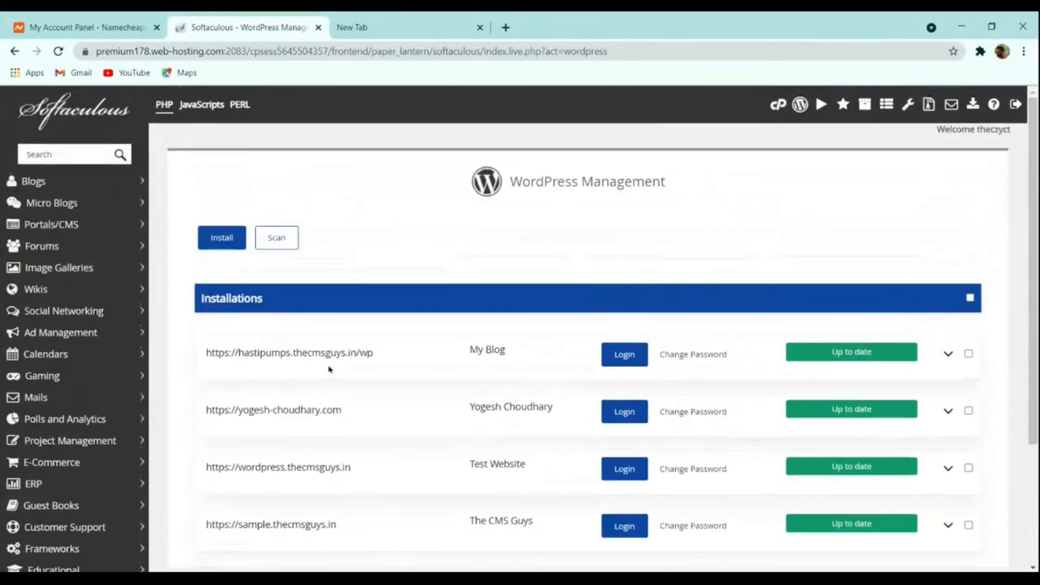
scroll(419, 388, down, 3)
scroll(420, 383, up, 3)
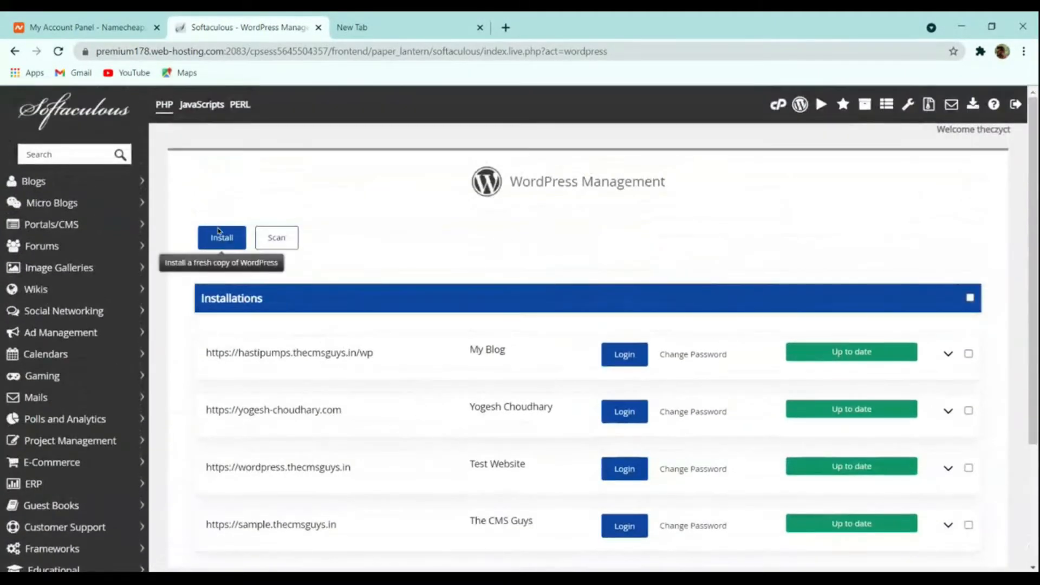
scroll(390, 267, down, 3)
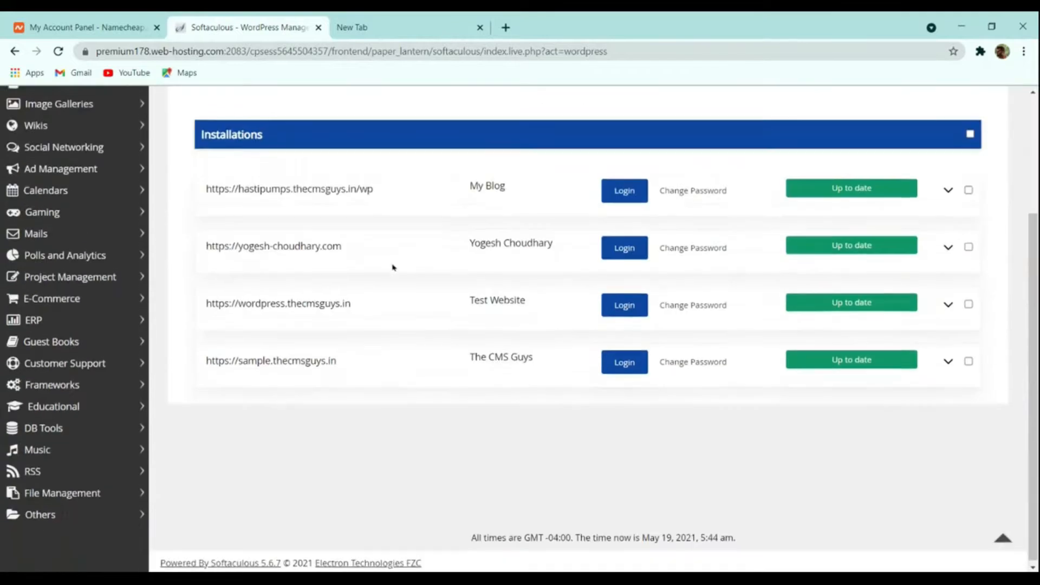
scroll(279, 295, up, 3)
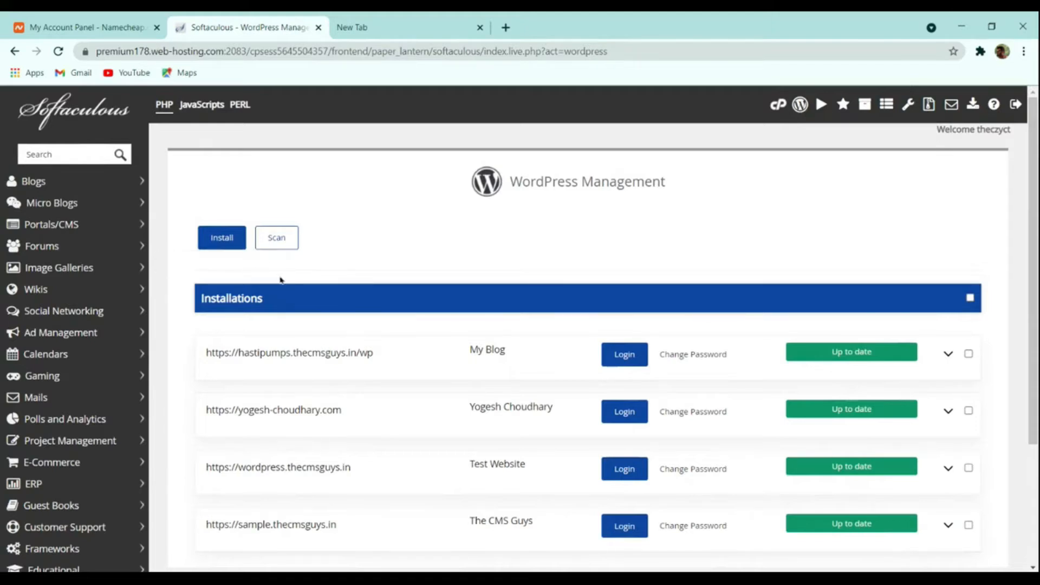
scroll(306, 279, down, 3)
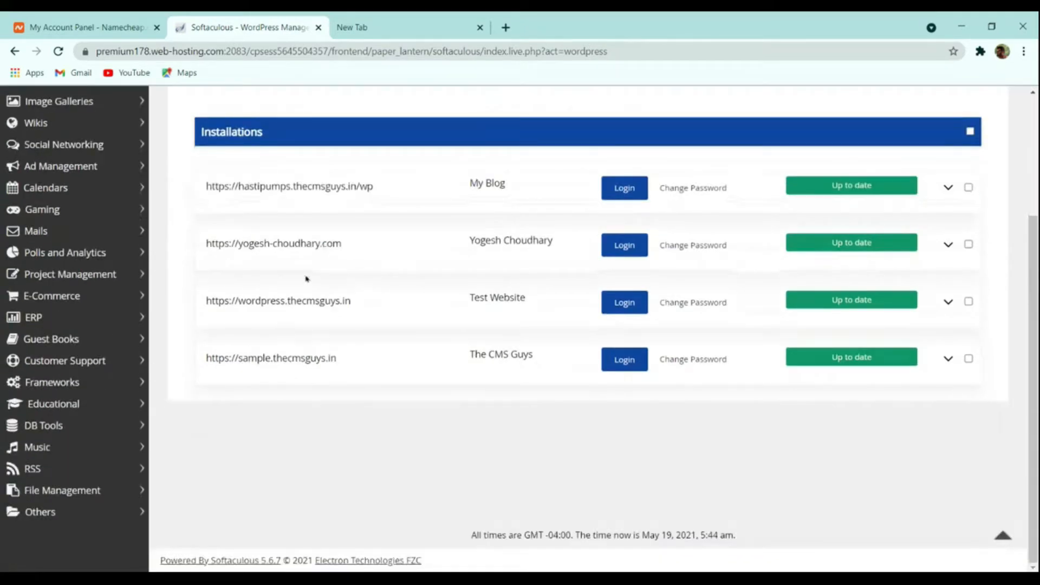
scroll(306, 279, up, 3)
click(226, 245)
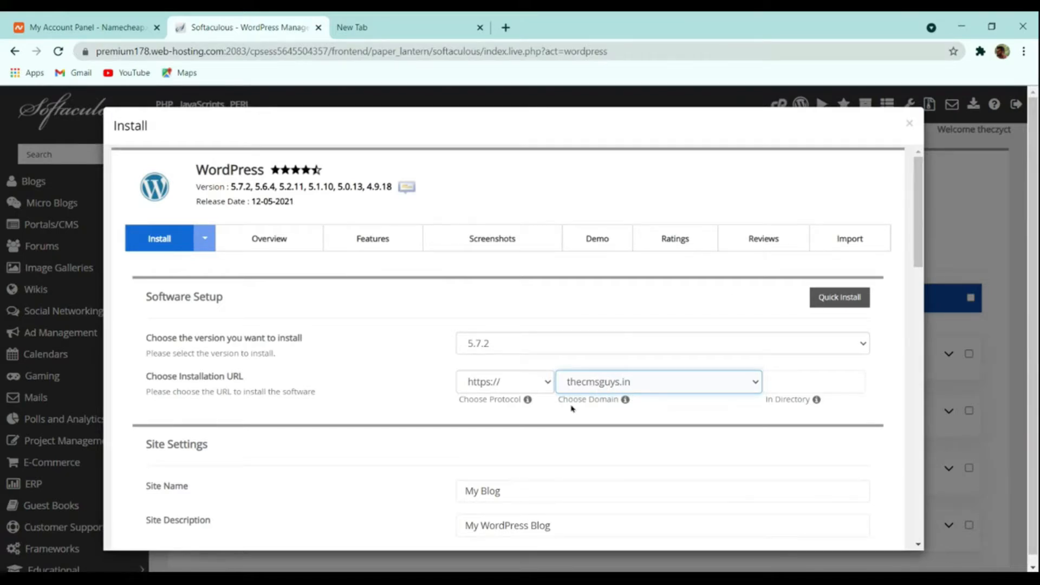
Step: Replace the default site name 'My Blog' with 'The CMS Guys'
scroll(541, 410, down, 4)
click(480, 268)
click(534, 307)
click(520, 269)
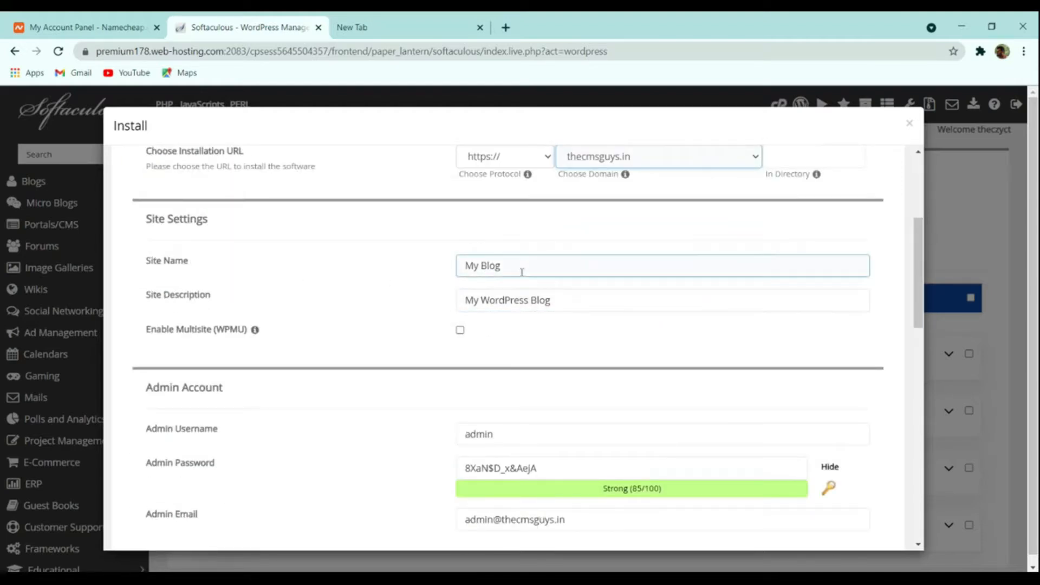
drag(520, 270, 417, 274)
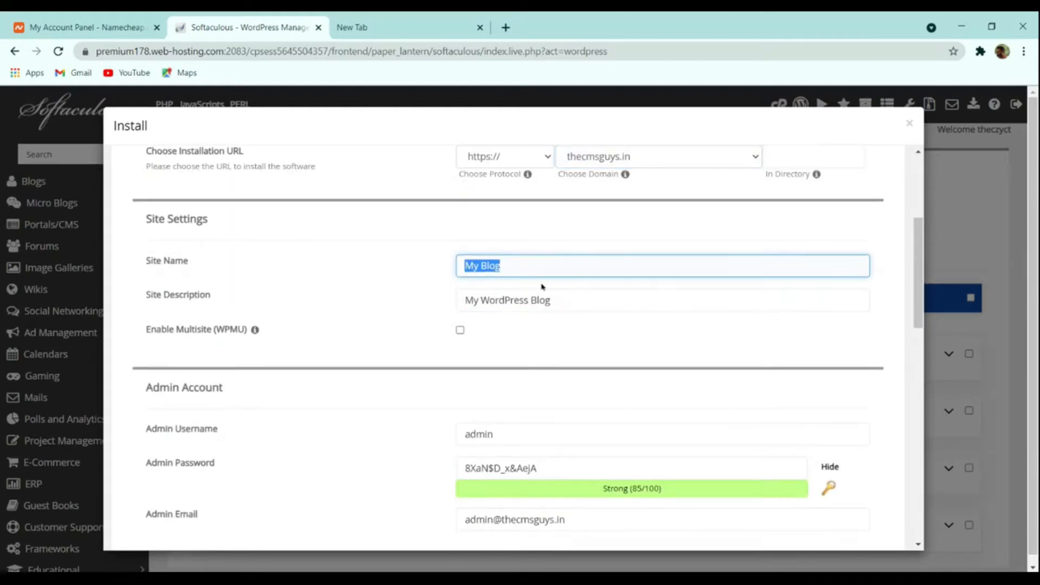
text(The Cms)
key(BackSpace)
key(BackSpace)
key(BackSpace)
text(MS Guys)
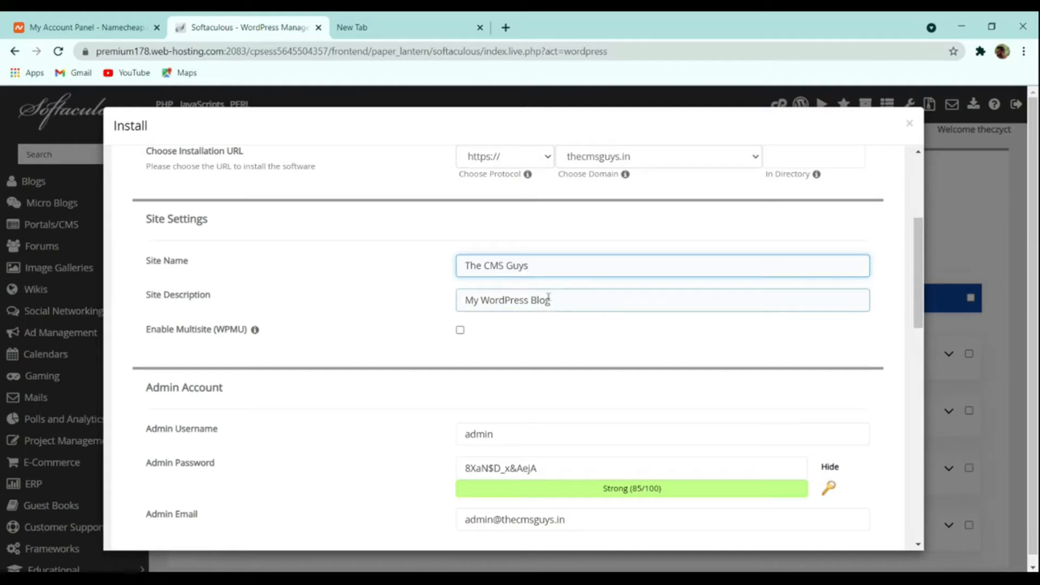
Step: Enter 'Spreading the Knowledge' as the site description
key(Tab)
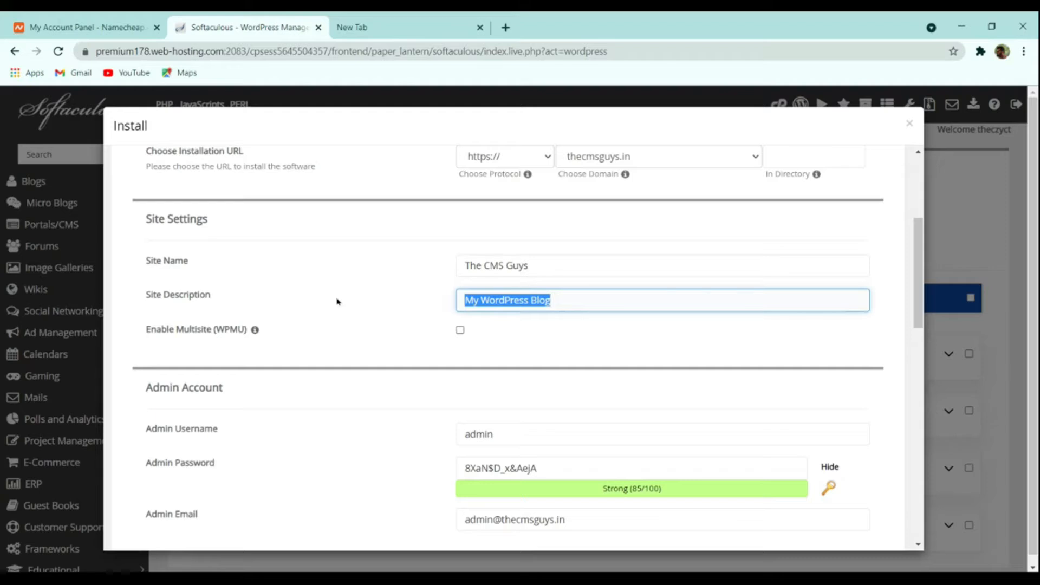
text(S)
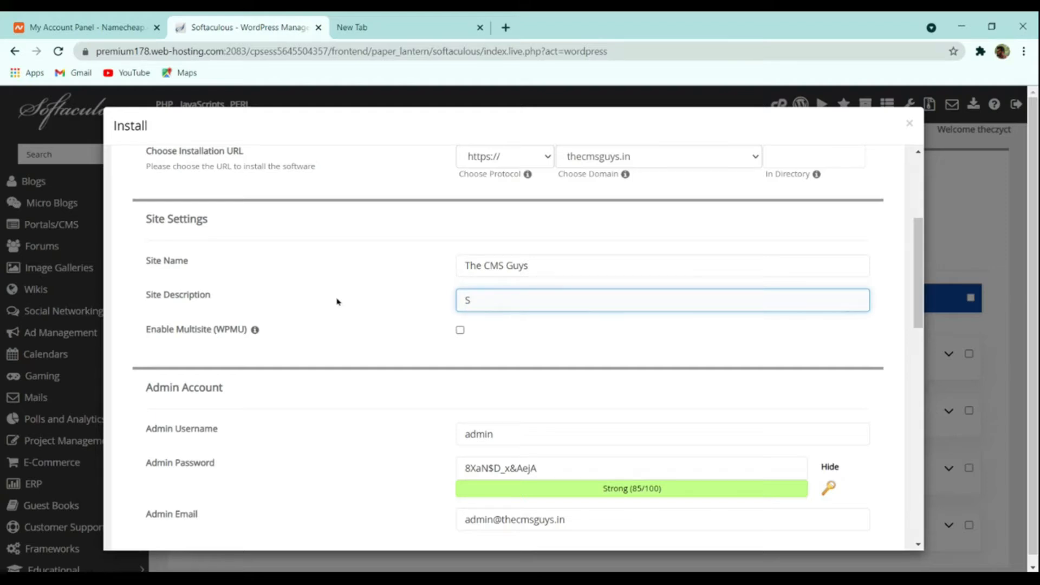
text(pres)
text(ding the)
text( Knowledge)
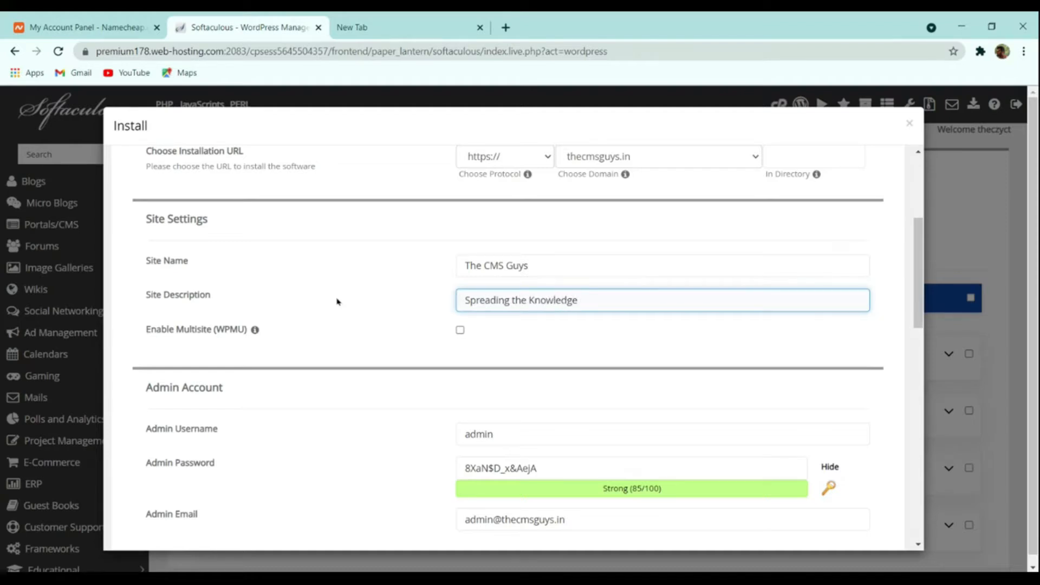
scroll(536, 350, down, 4)
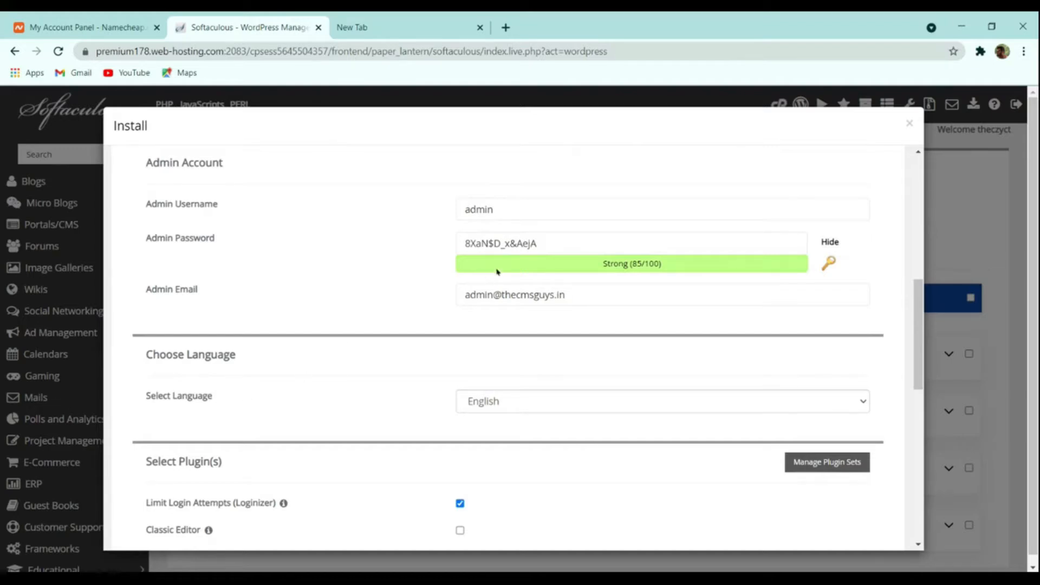
Step: Replace the default admin username 'admin' with a new username
click(510, 249)
drag(509, 212, 281, 225)
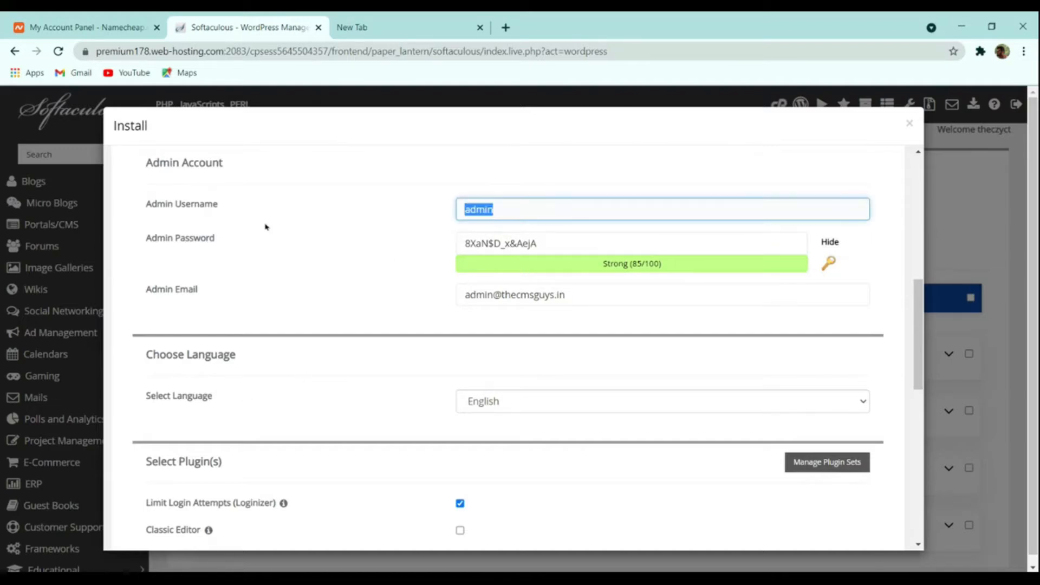
text(thecmsguys)
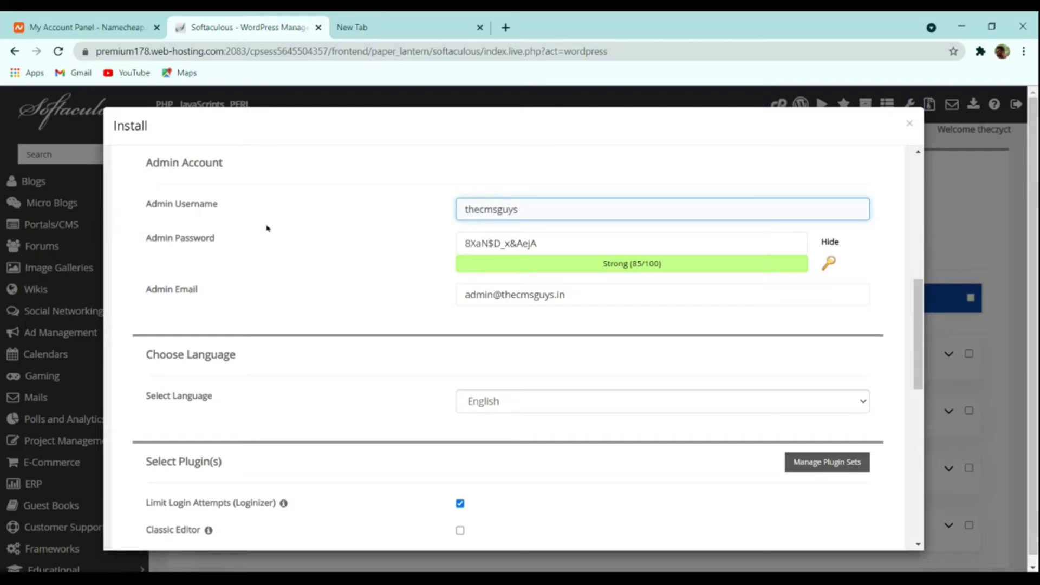
Step: Generate a new random Strong (85/100) admin password with the key icon
drag(560, 245, 346, 245)
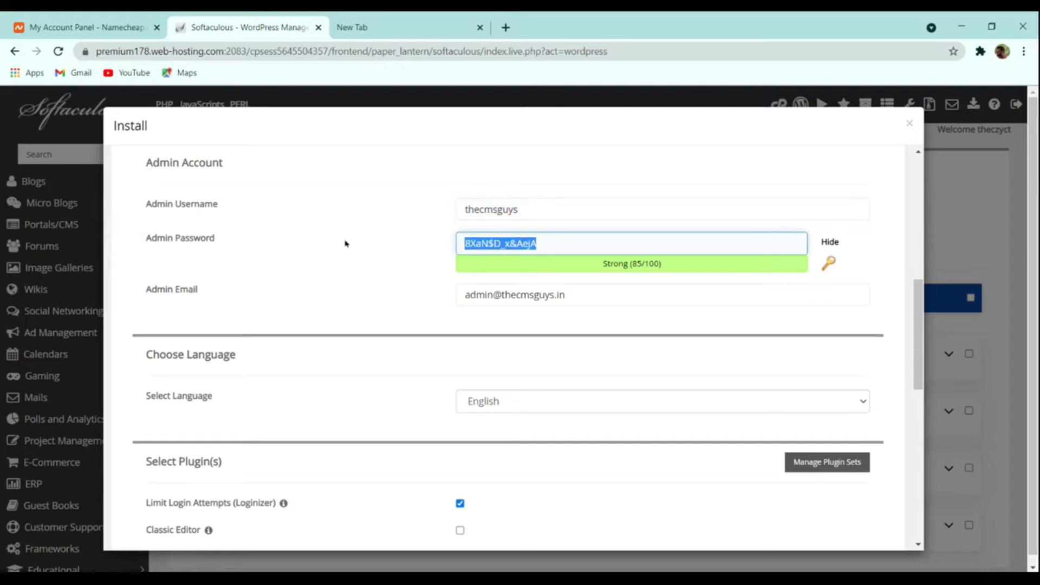
click(830, 243)
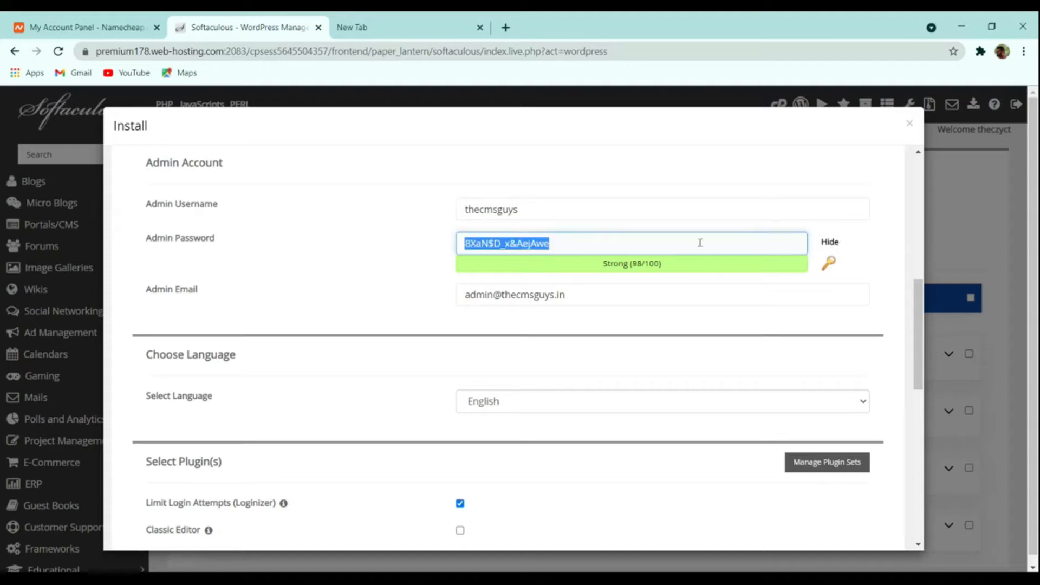
click(668, 261)
double_click(652, 264)
click(610, 239)
key(ctrl+a)
click(828, 264)
click(828, 264)
click(828, 263)
click(828, 263)
click(828, 264)
click(828, 264)
click(827, 264)
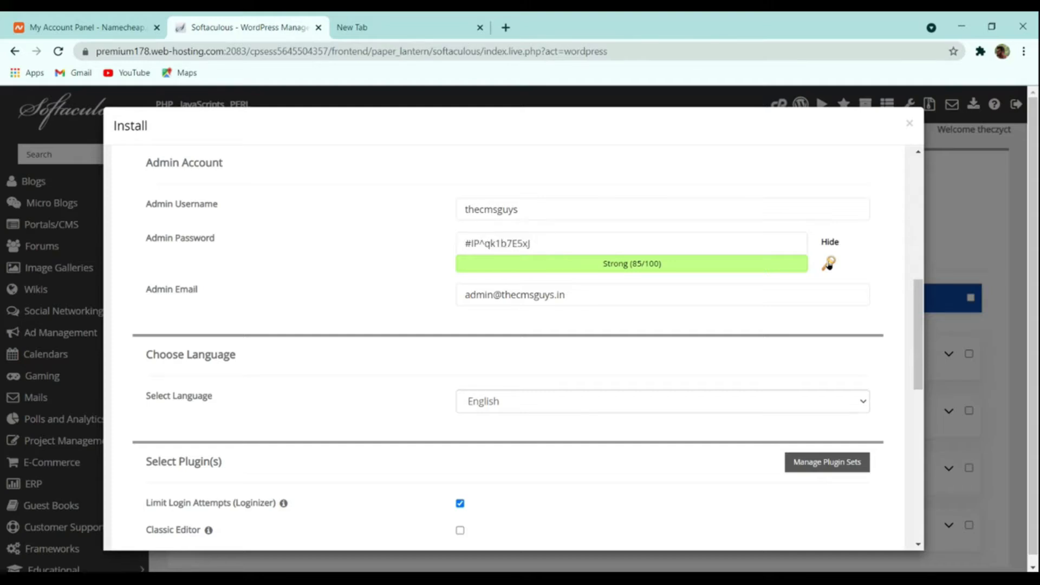
click(828, 264)
click(719, 241)
key(ctrl+a)
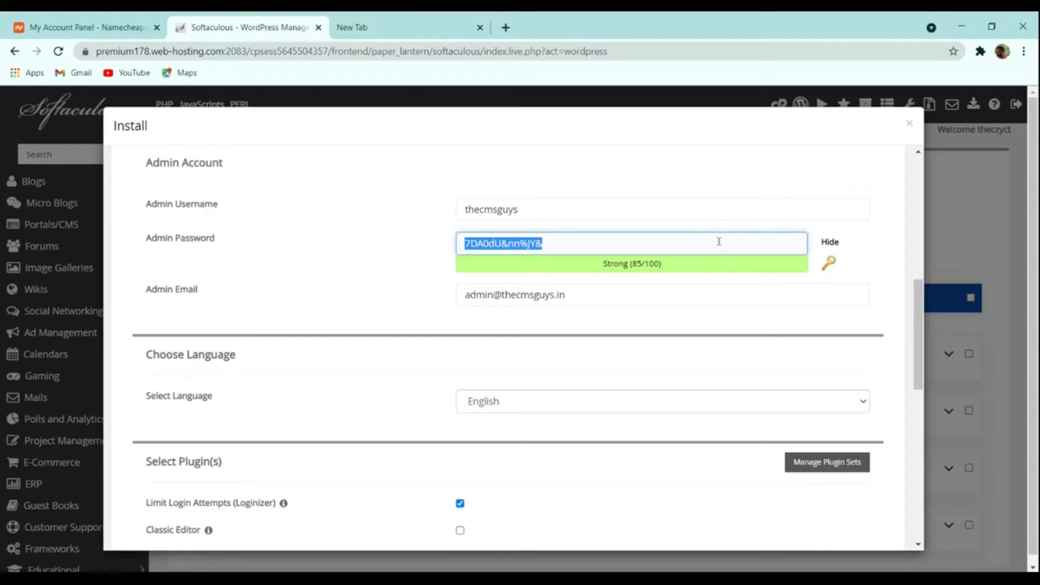
Step: Replace the admin e-mail field with a different e-mail address
scroll(680, 289, down, 4)
scroll(680, 291, up, 4)
drag(593, 294, 243, 308)
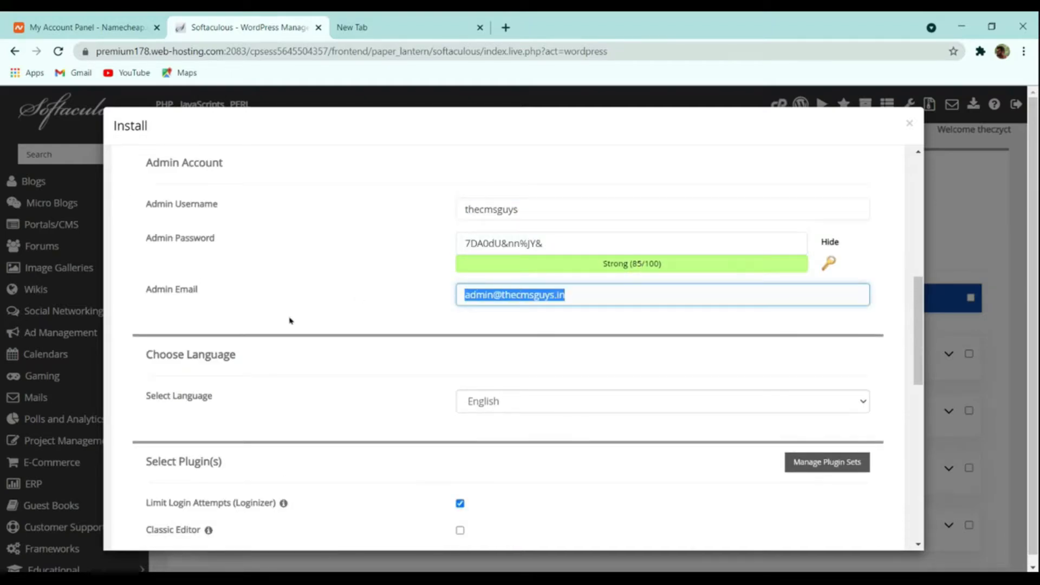
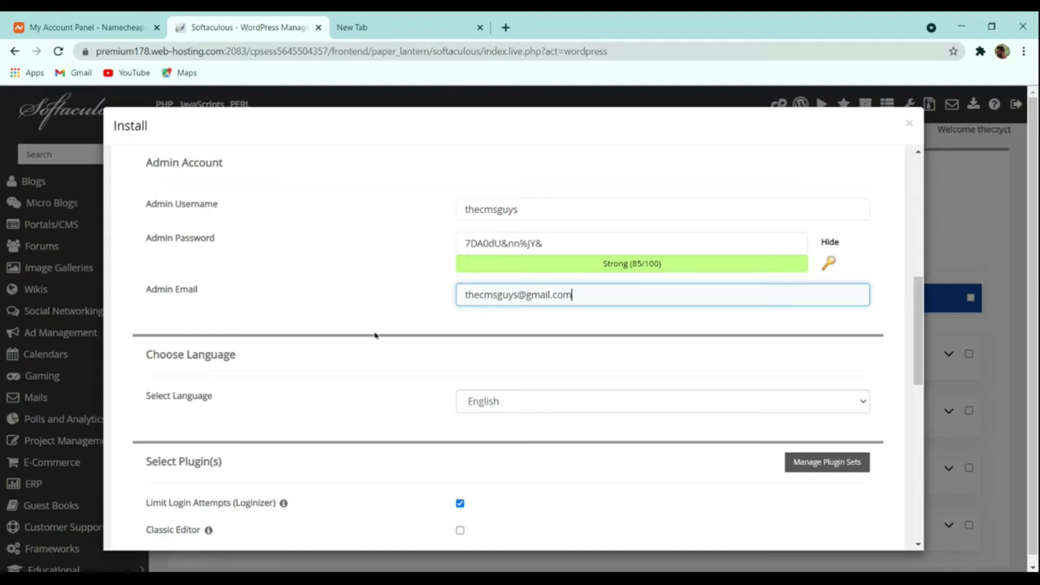
scroll(376, 336, down, 4)
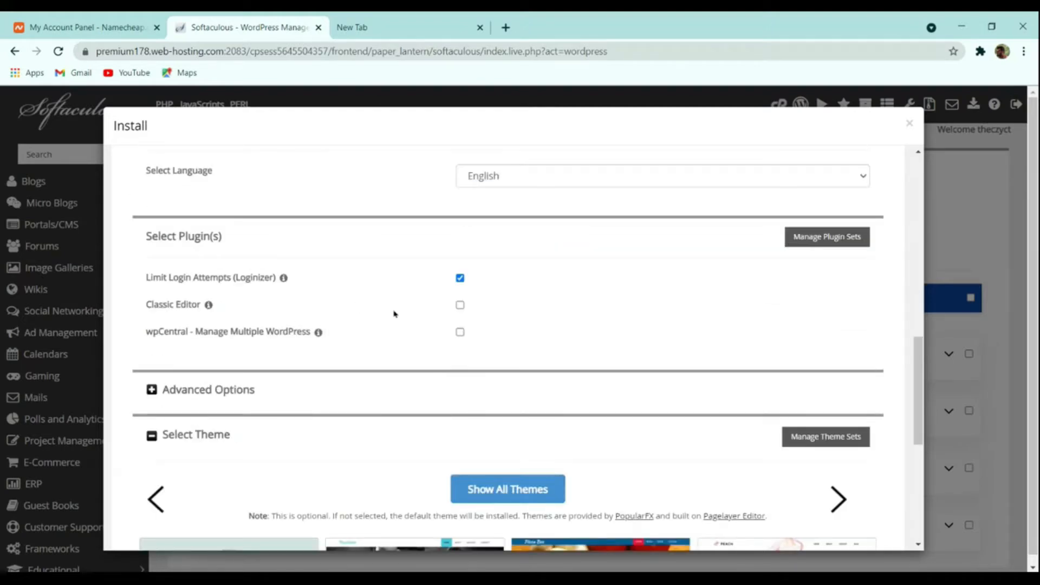
Step: Scroll past Select Theme and launch the WordPress installation on thecmsguys.in
scroll(430, 318, down, 4)
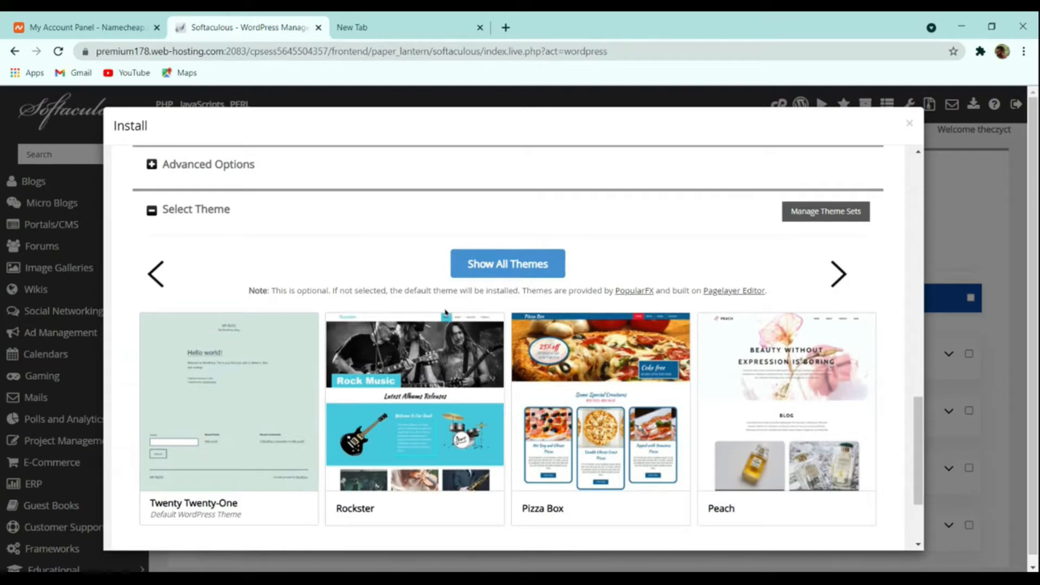
scroll(445, 310, down, 2)
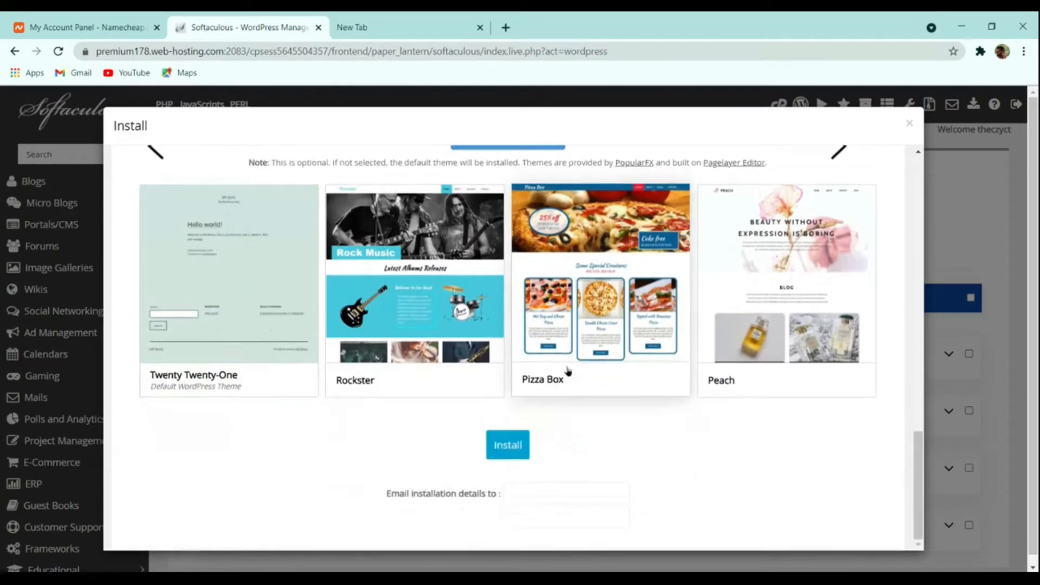
click(515, 447)
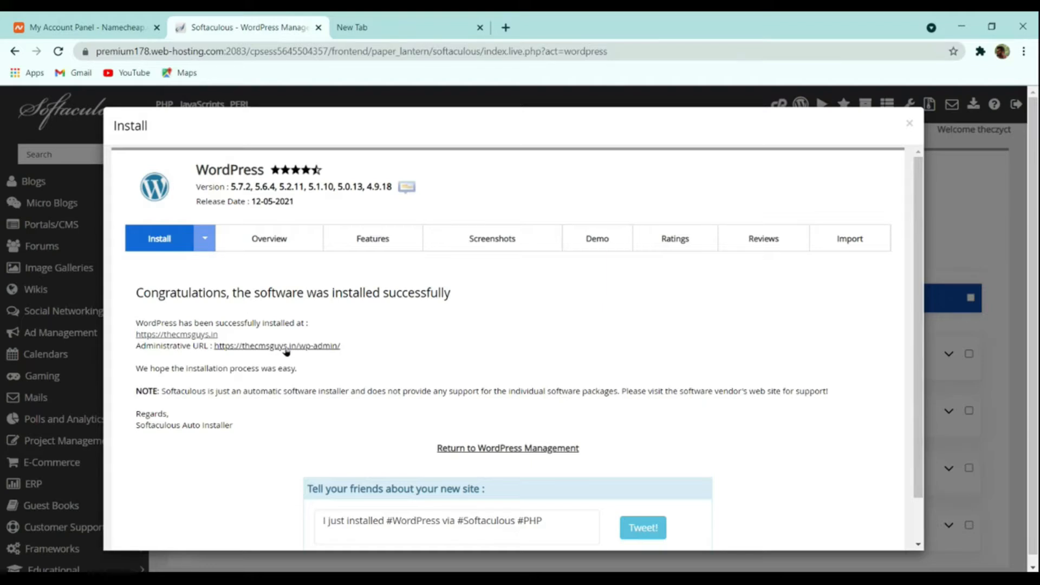
Step: Open the installed thecmsguys.in site from the success page and view its Hello world! front page
ctrl+click(190, 337)
click(369, 27)
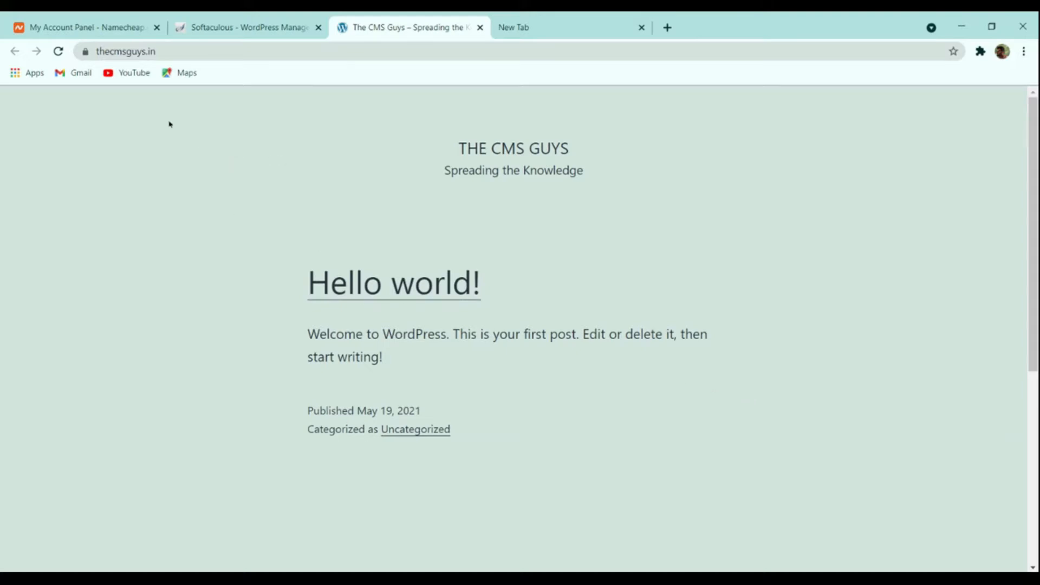
Step: Append /wp-admin to the site address to load the admin login page
click(199, 50)
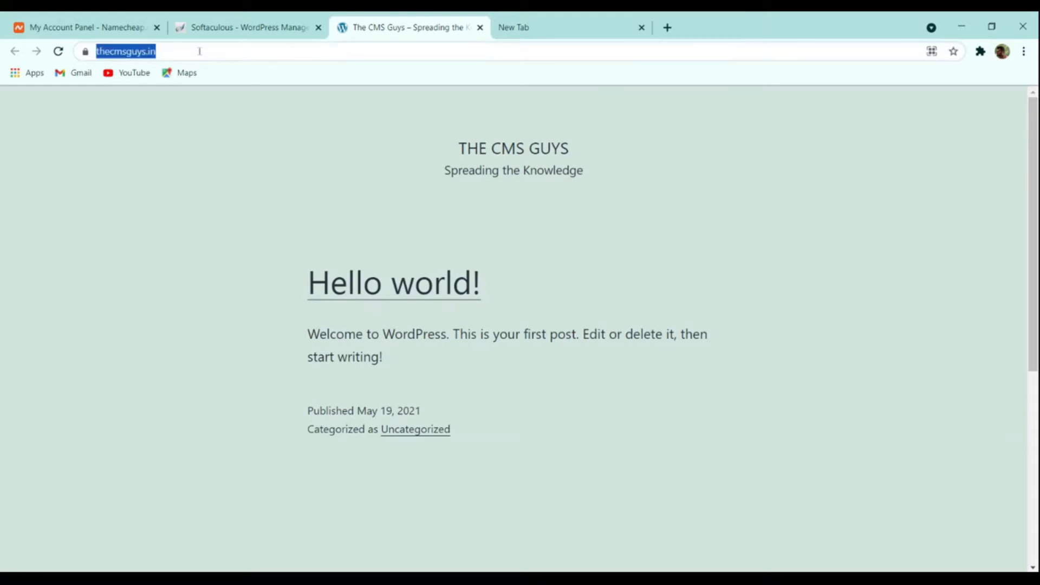
click(199, 51)
text(/w)
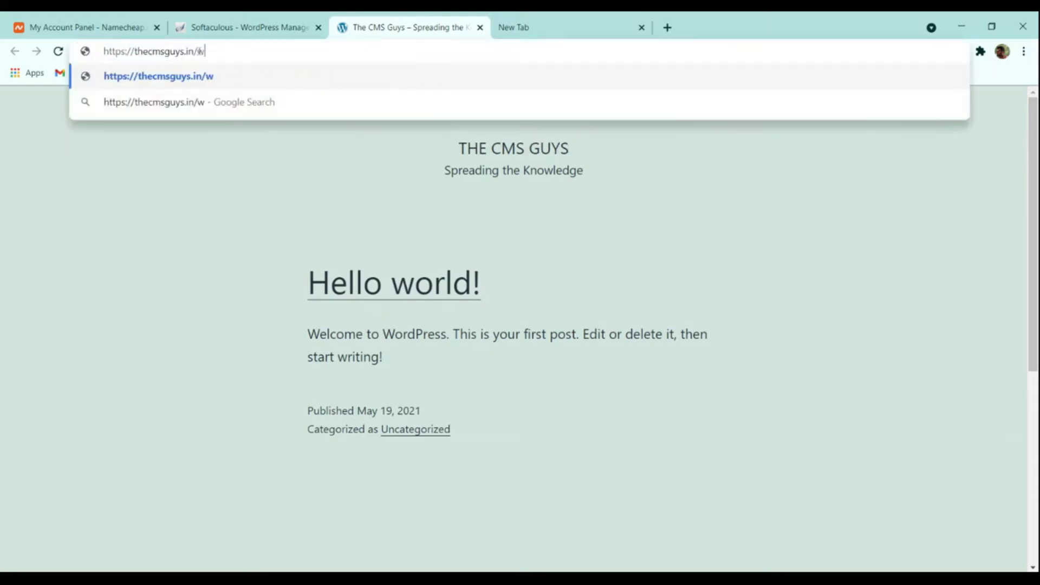
text(p-admin)
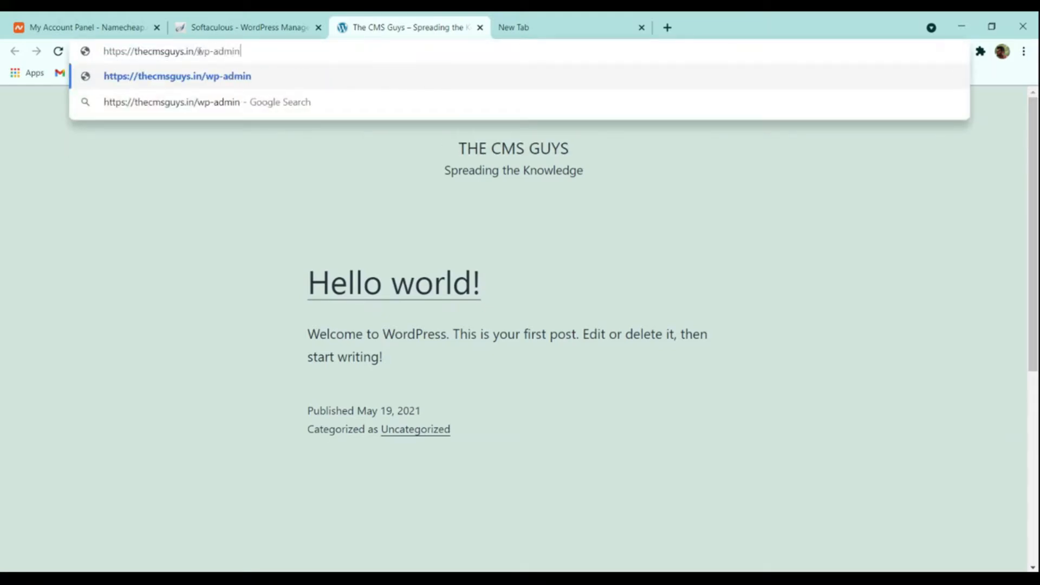
key(Return)
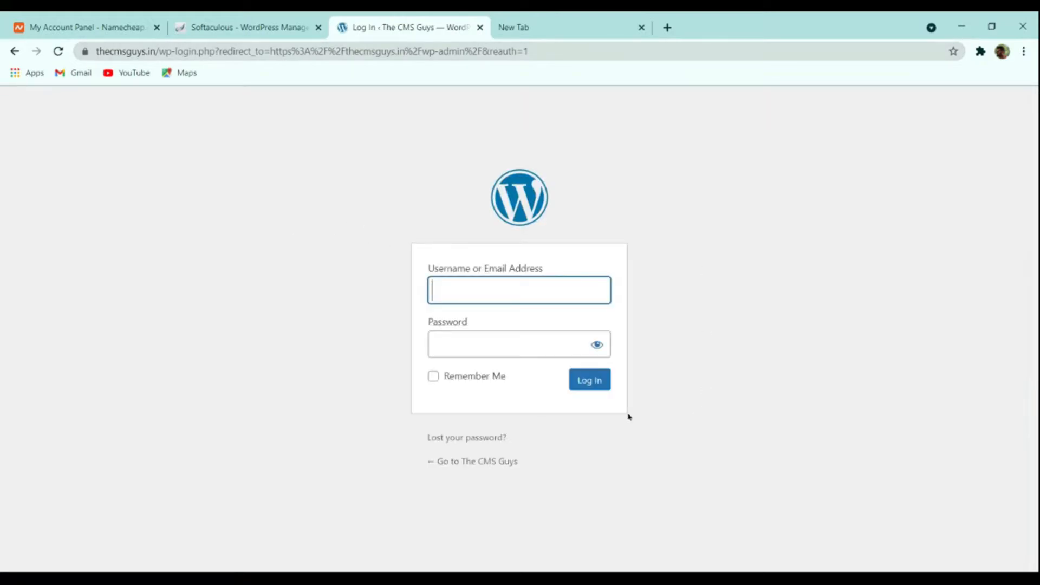
Step: Open the Administrative URL from Softaculous's success page to reach the WordPress Dashboard
click(245, 24)
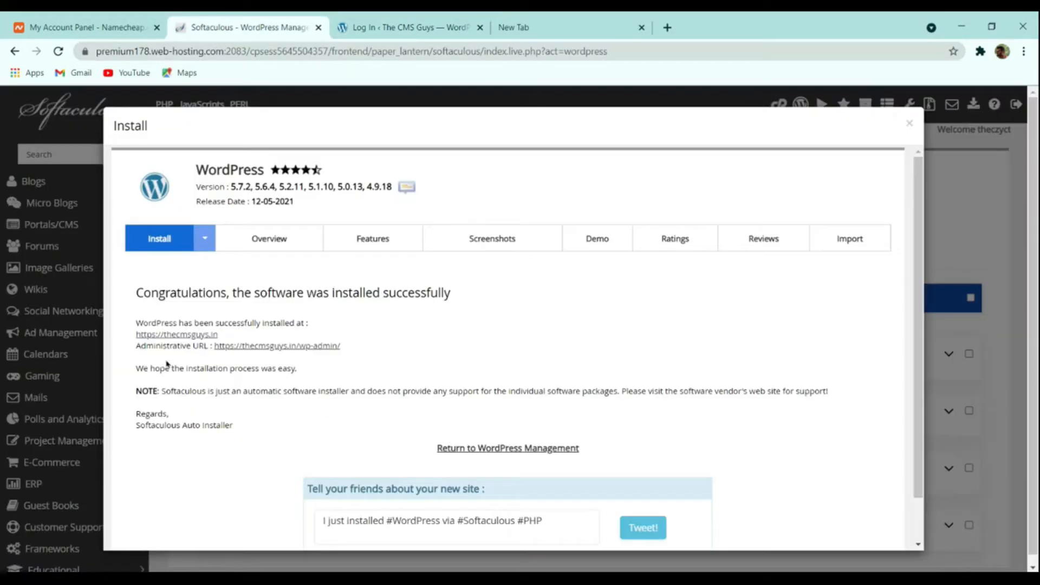
click(271, 347)
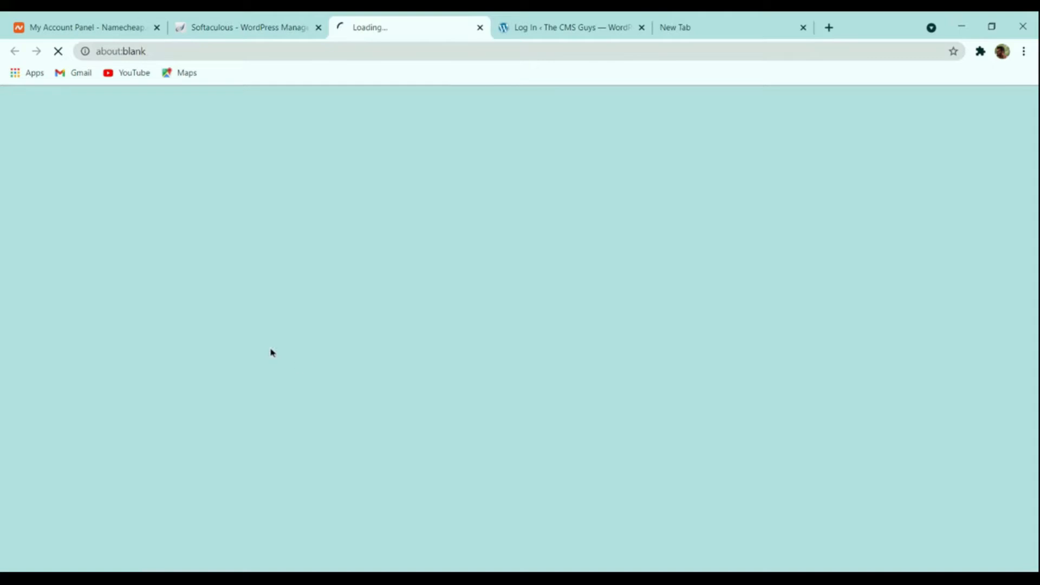
click(404, 25)
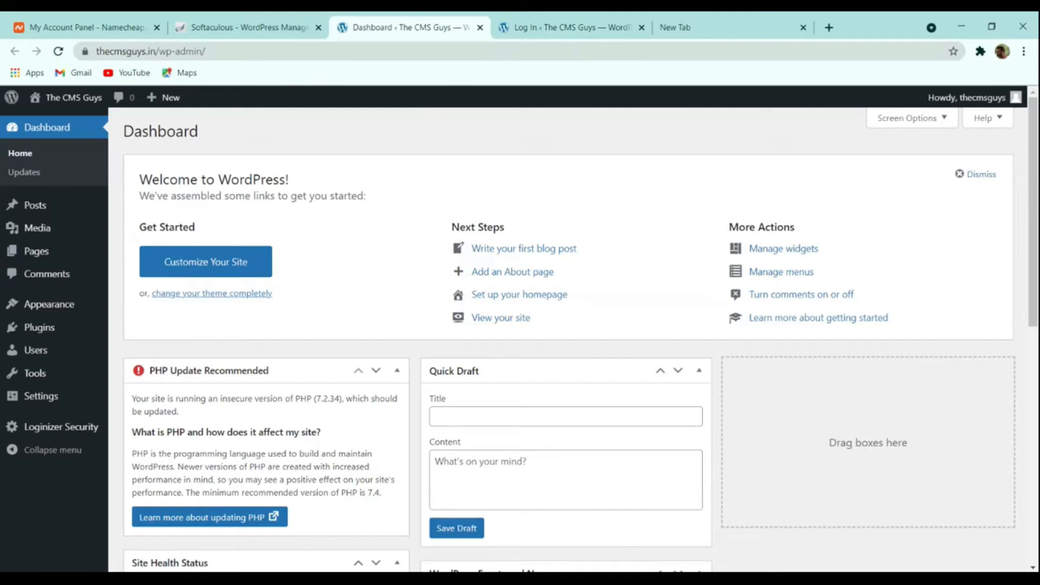
click(566, 25)
click(479, 28)
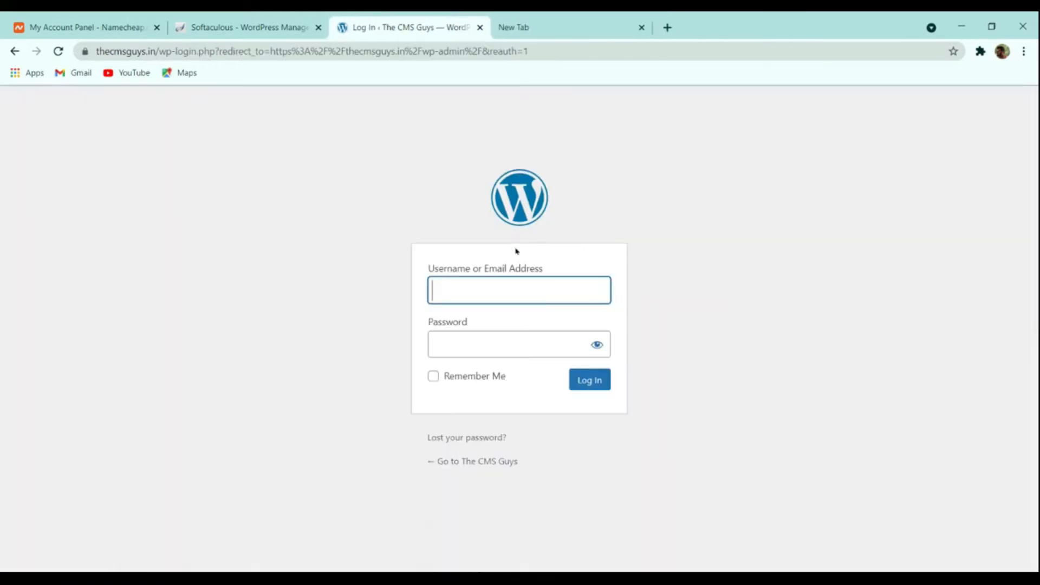
click(281, 23)
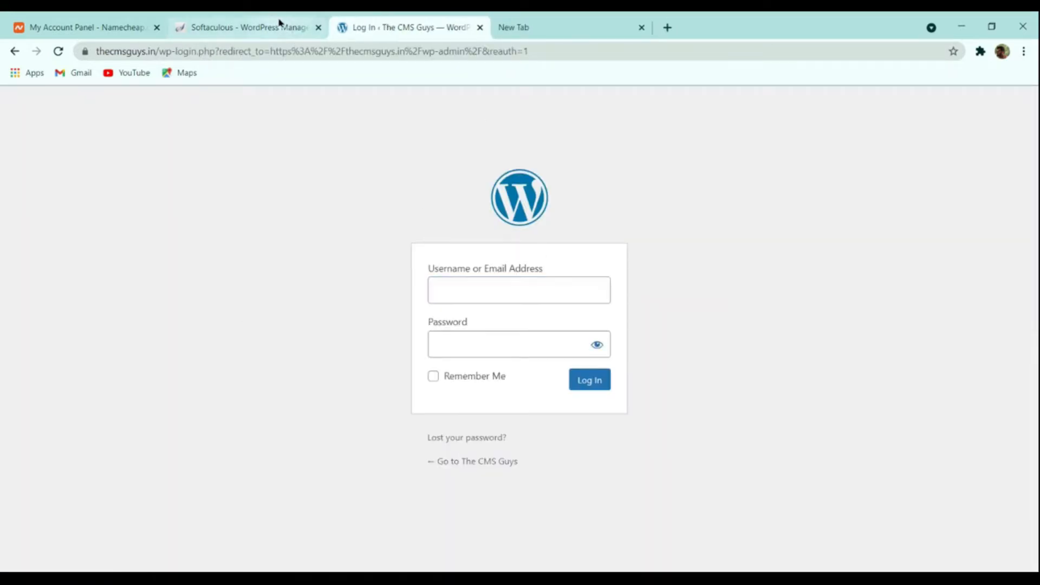
click(362, 25)
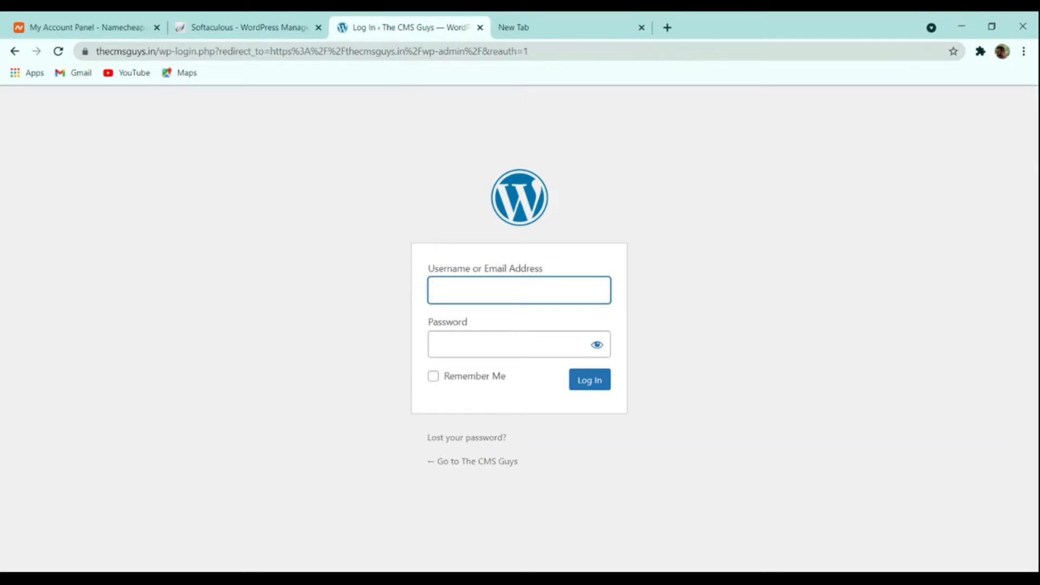
click(271, 27)
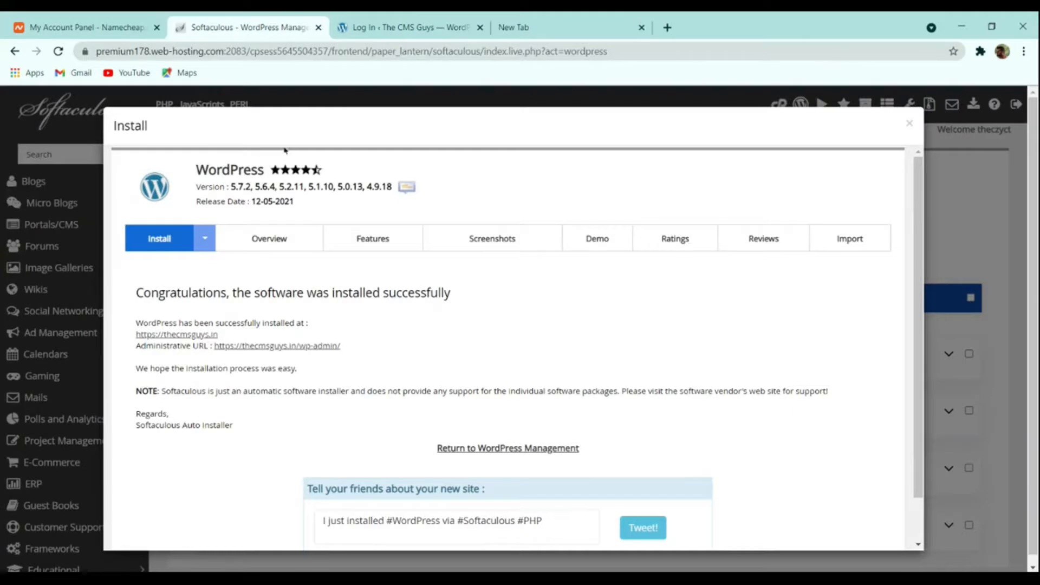
click(292, 349)
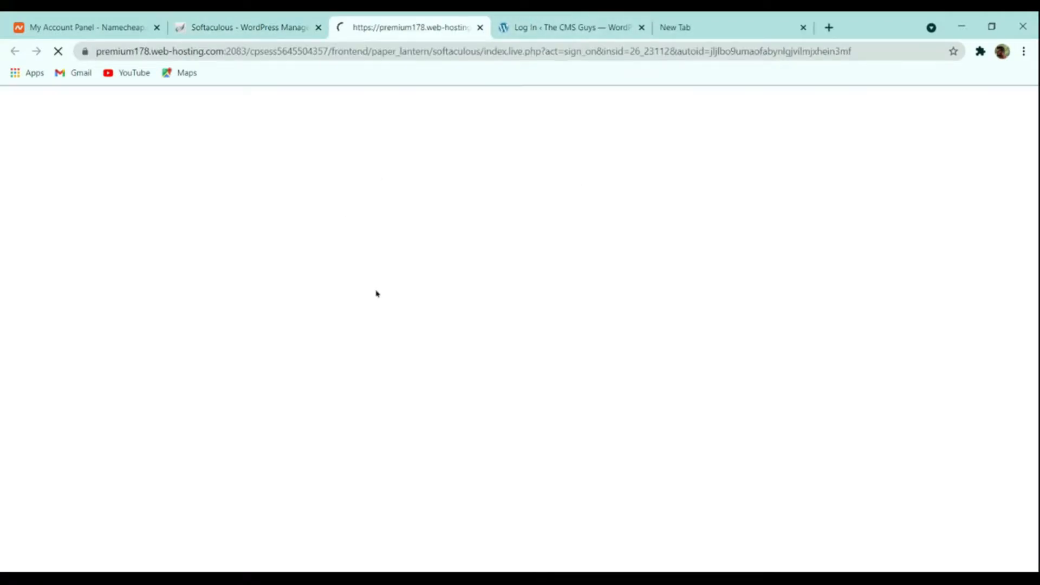
scroll(582, 205, down, 8)
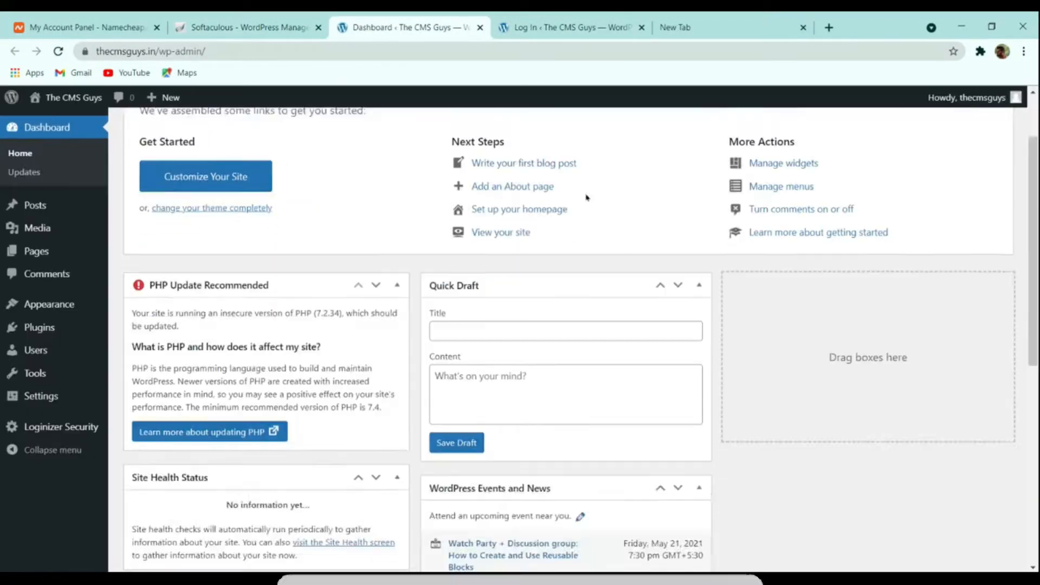
scroll(573, 233, up, 8)
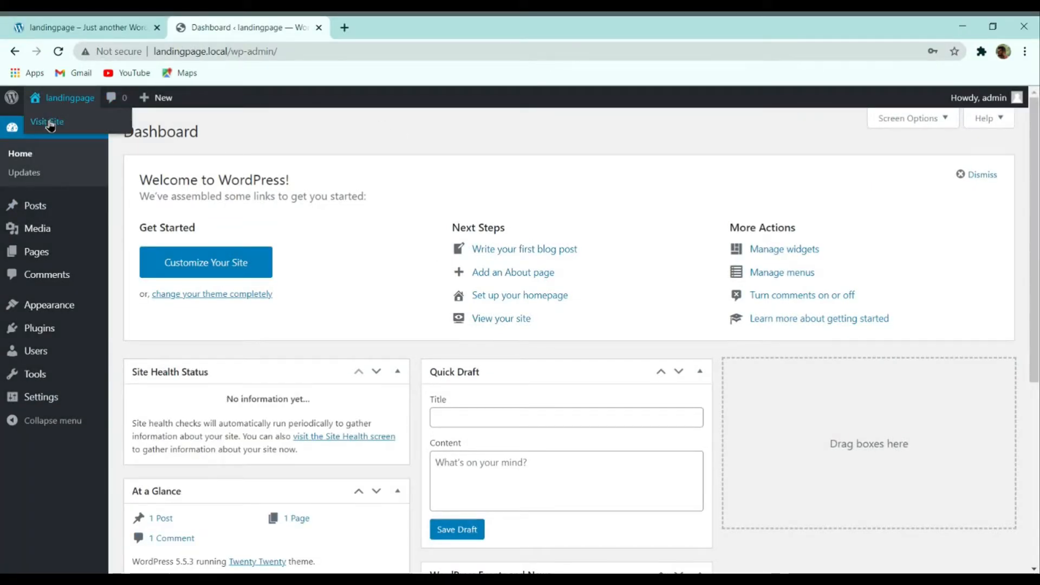
Step: View the landingpage.local front page in a new tab, then return to the Dashboard
ctrl+click(49, 122)
click(640, 247)
click(402, 25)
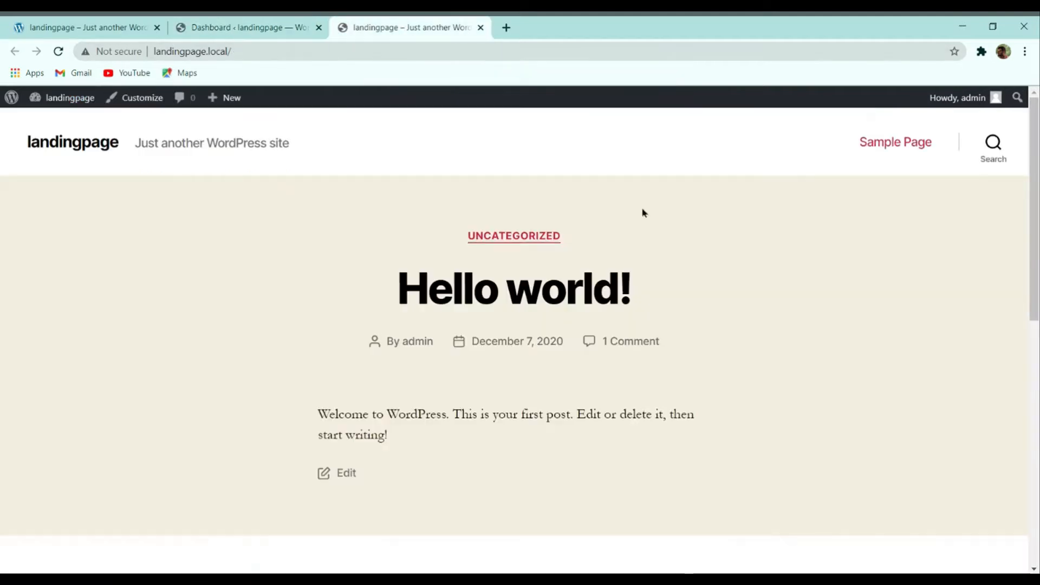
click(214, 27)
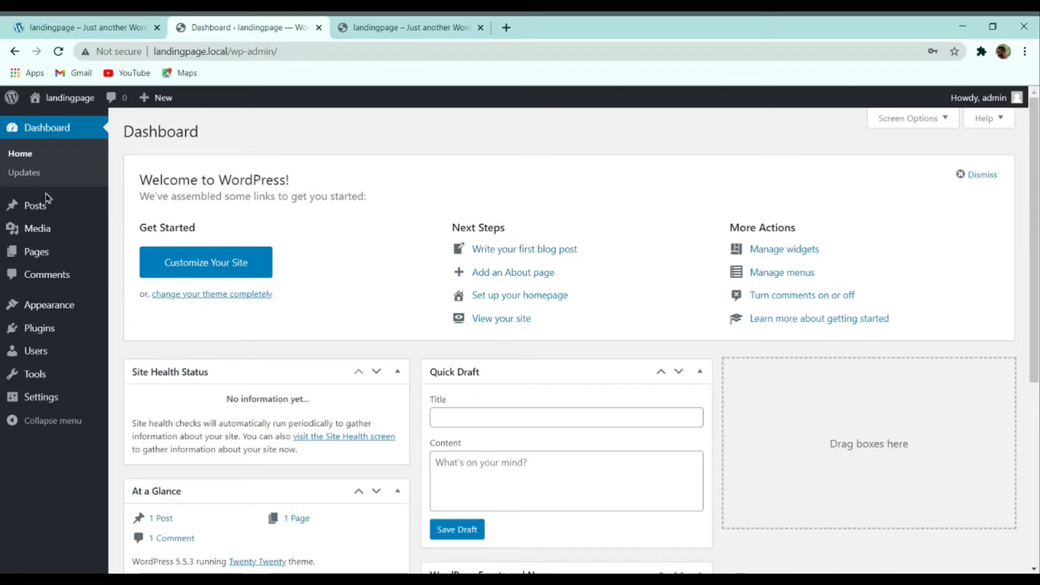
mouse_move(38, 206)
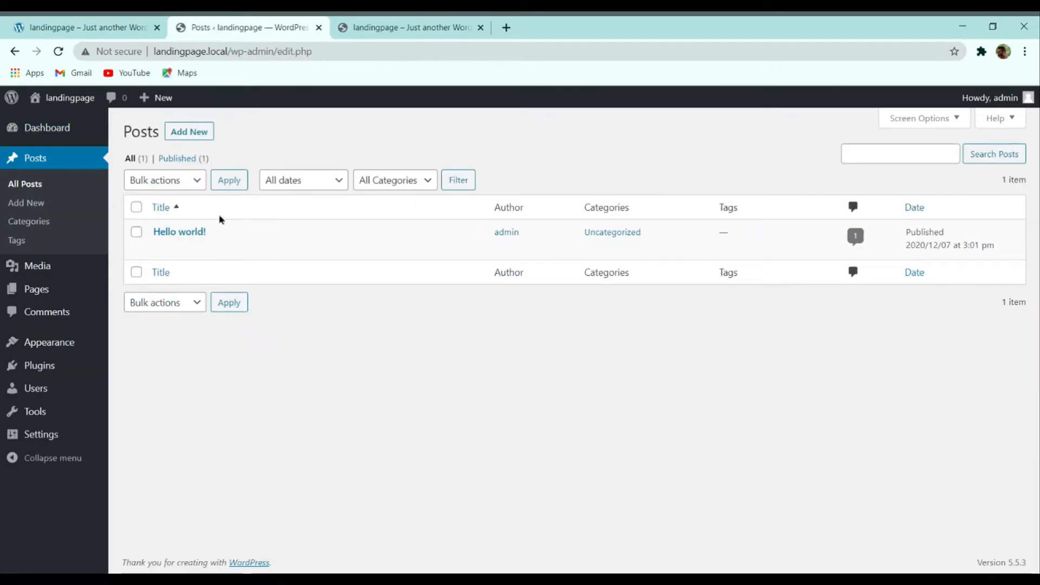
Step: Trash the Hello world! post, then bulk-trash the Privacy Policy and Sample Page pages
mouse_move(153, 231)
click(232, 250)
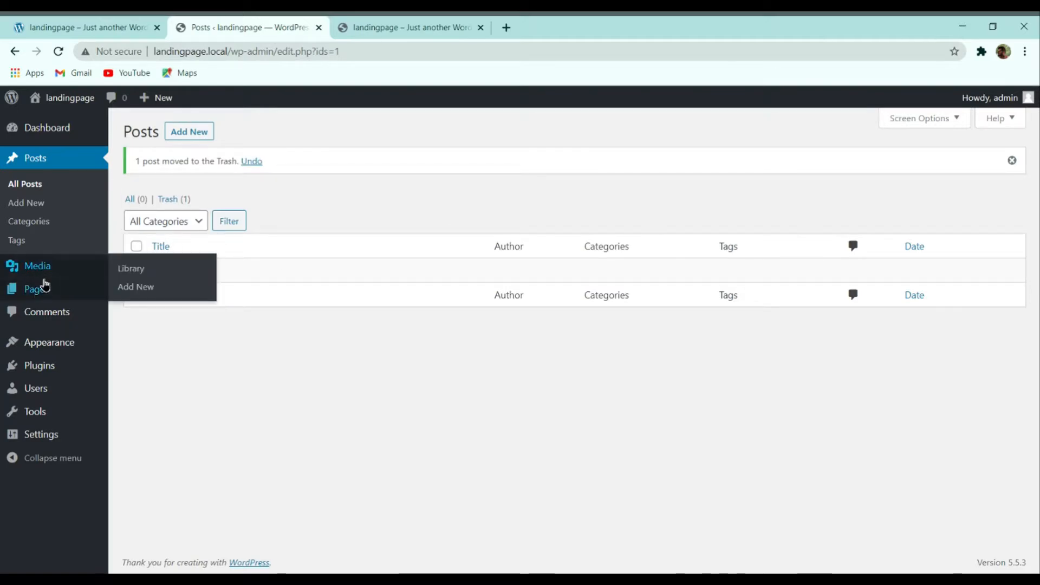
mouse_move(43, 290)
click(135, 295)
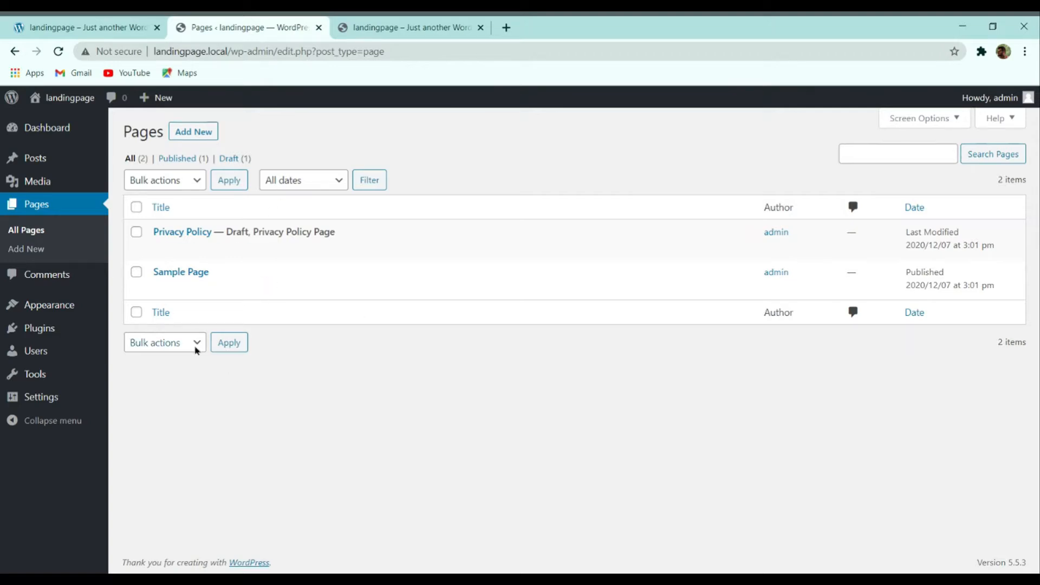
click(136, 208)
click(179, 188)
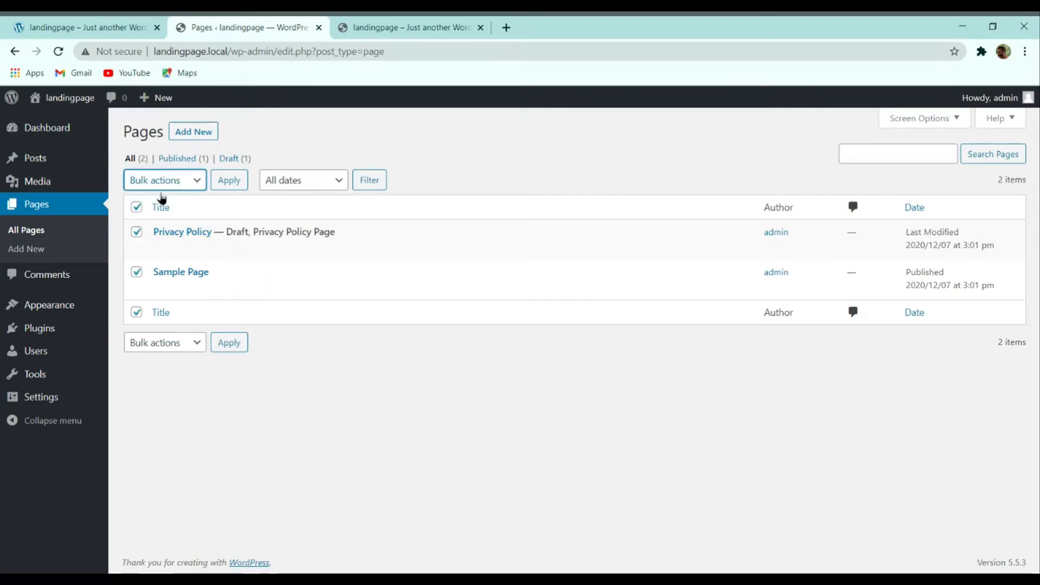
click(162, 229)
click(228, 181)
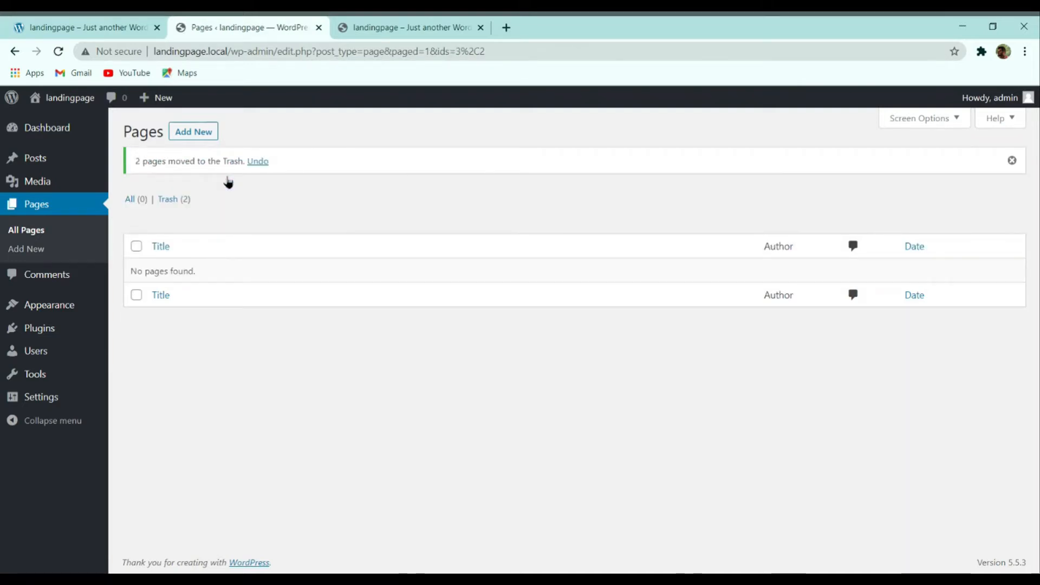
Step: Activate the Twenty Seventeen theme on the Themes page
mouse_move(25, 306)
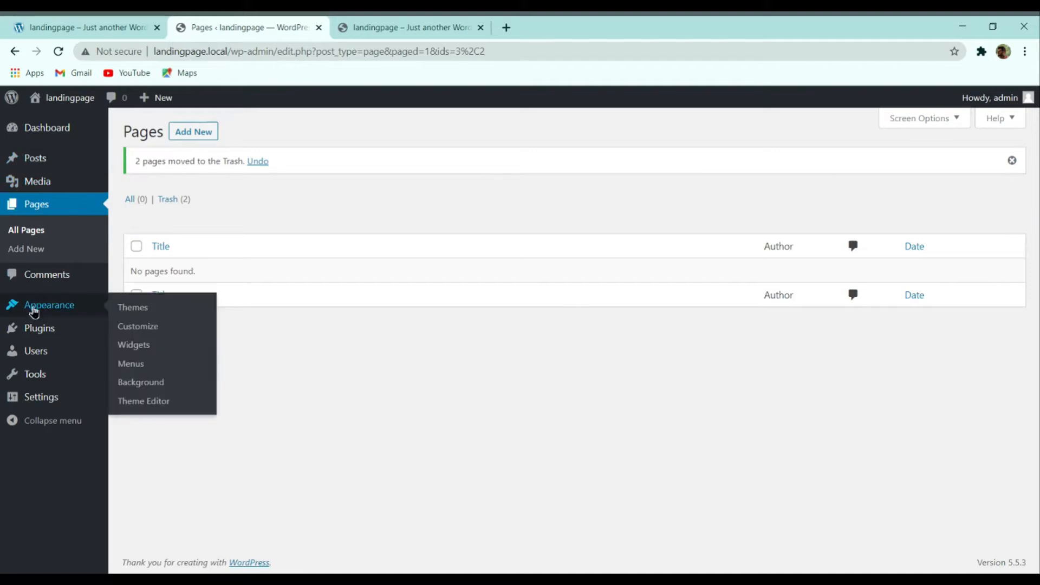
click(134, 307)
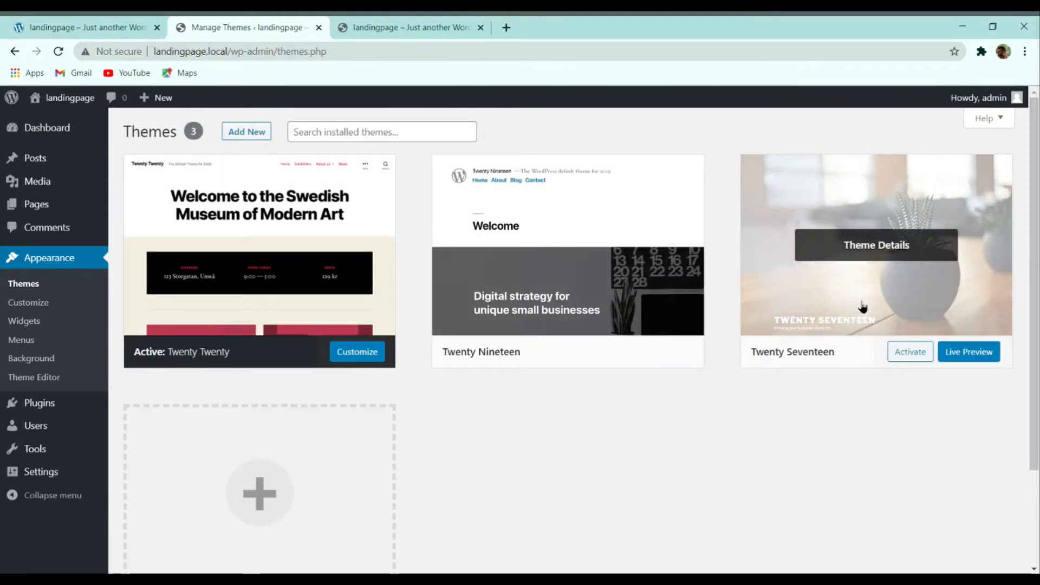
click(908, 355)
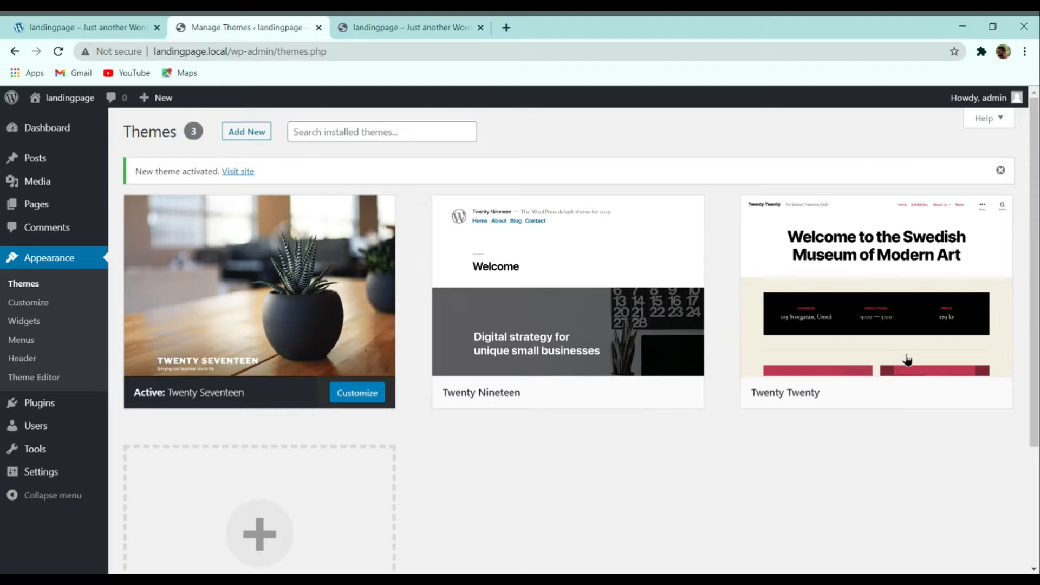
Step: Reload the front page to check Twenty Seventeen's full-width header, then return to Themes
click(395, 24)
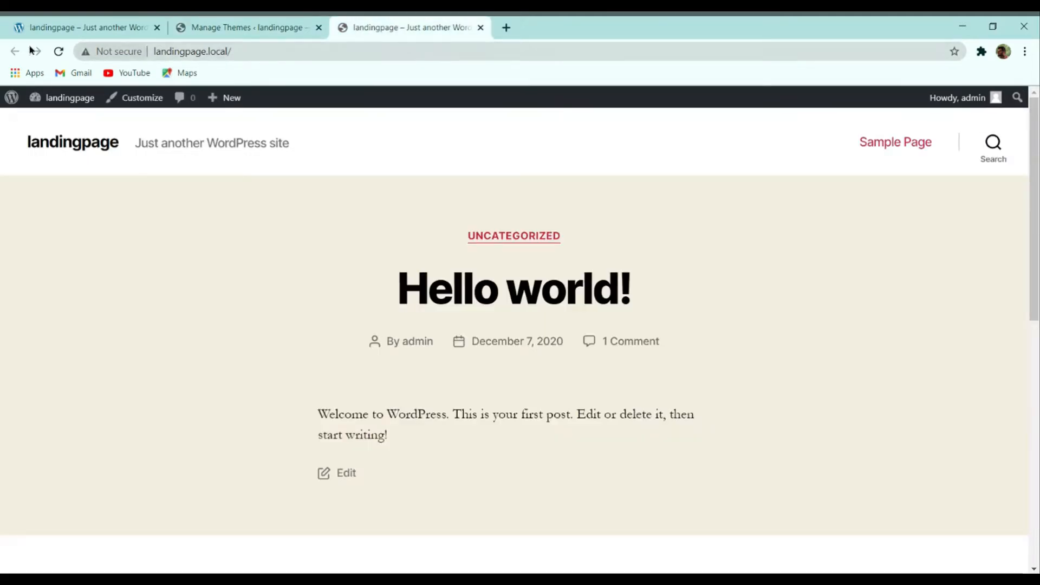
click(58, 51)
scroll(554, 158, down, 15)
scroll(556, 277, up, 1)
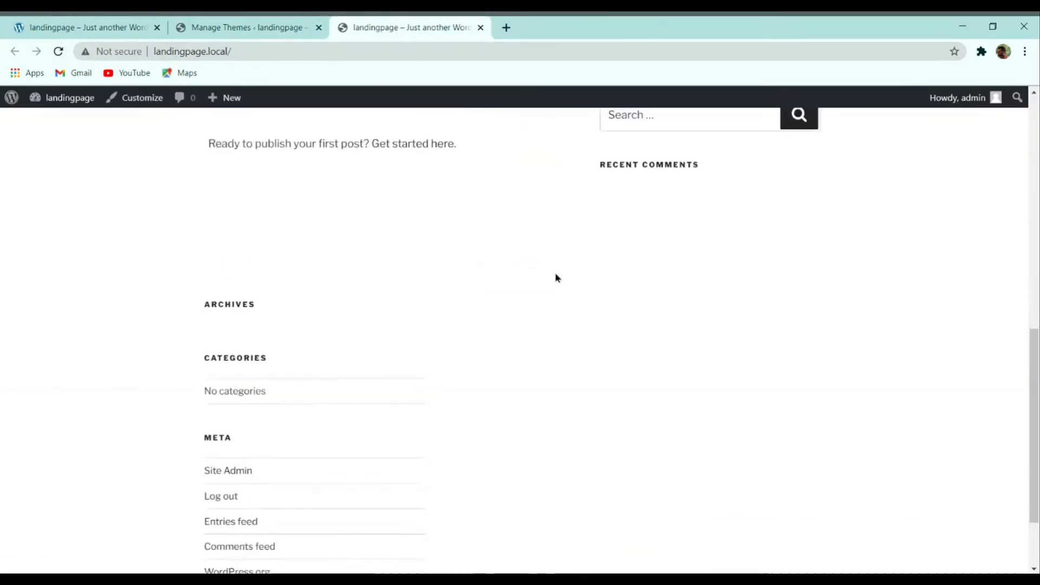
scroll(556, 277, up, 11)
scroll(558, 280, down, 4)
scroll(570, 270, up, 4)
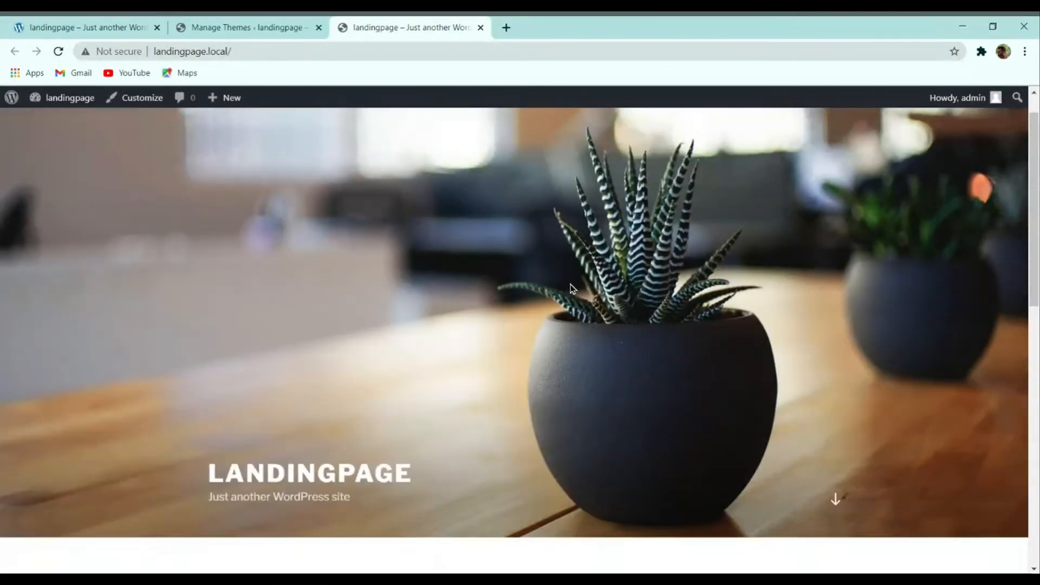
click(252, 26)
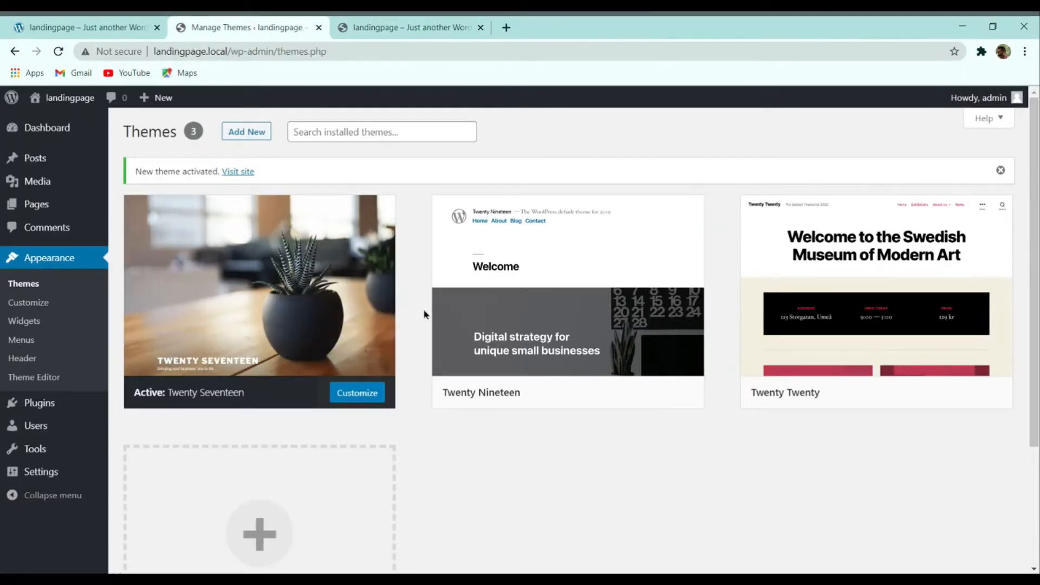
mouse_move(354, 263)
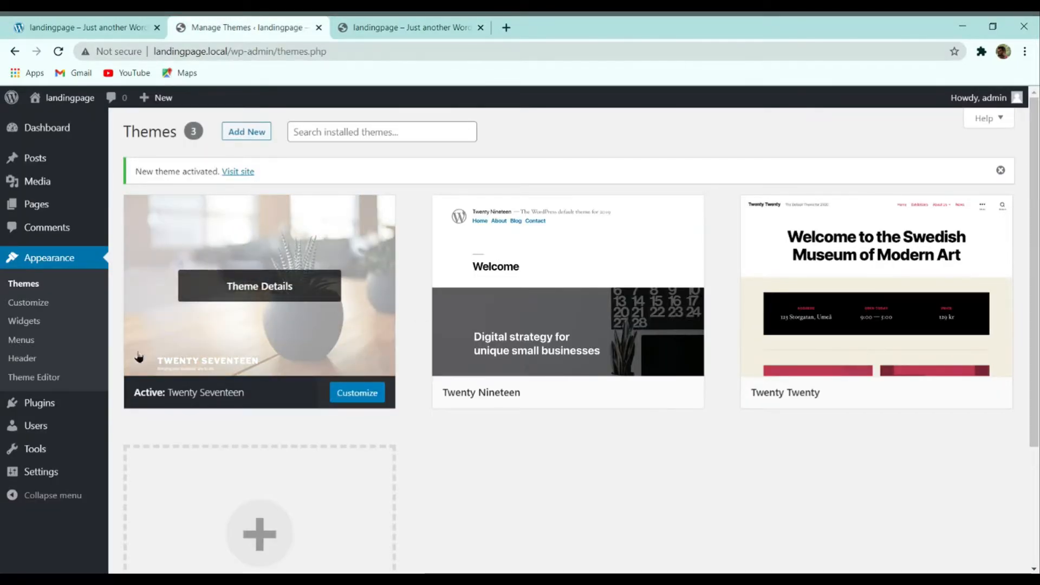
mouse_move(36, 409)
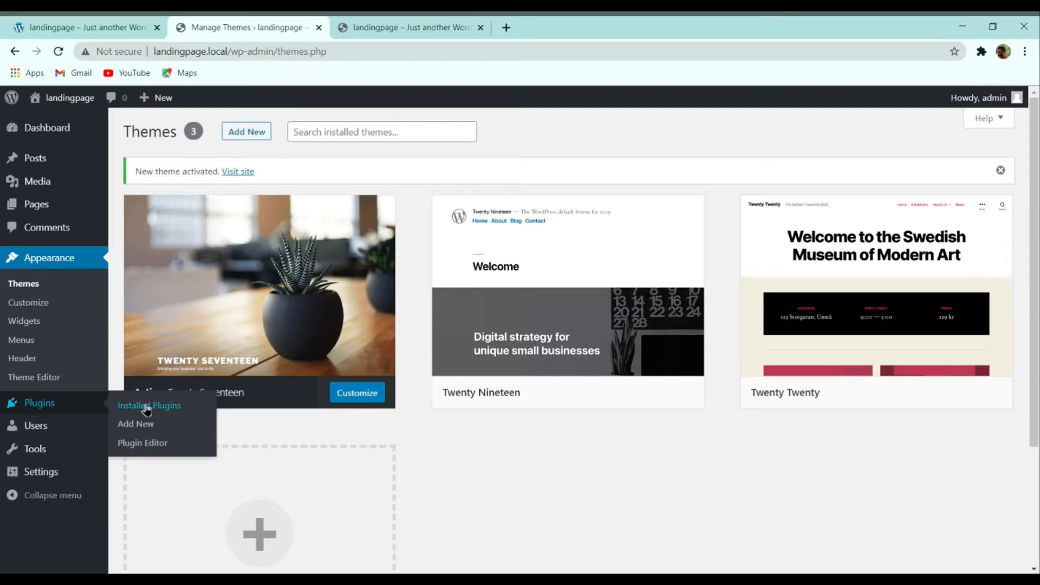
click(118, 403)
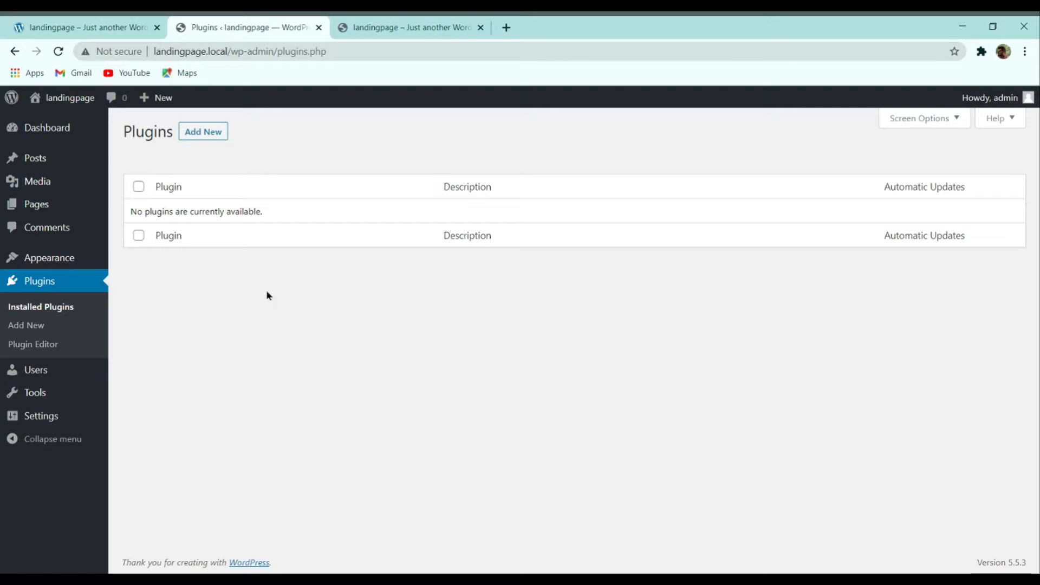
mouse_move(42, 265)
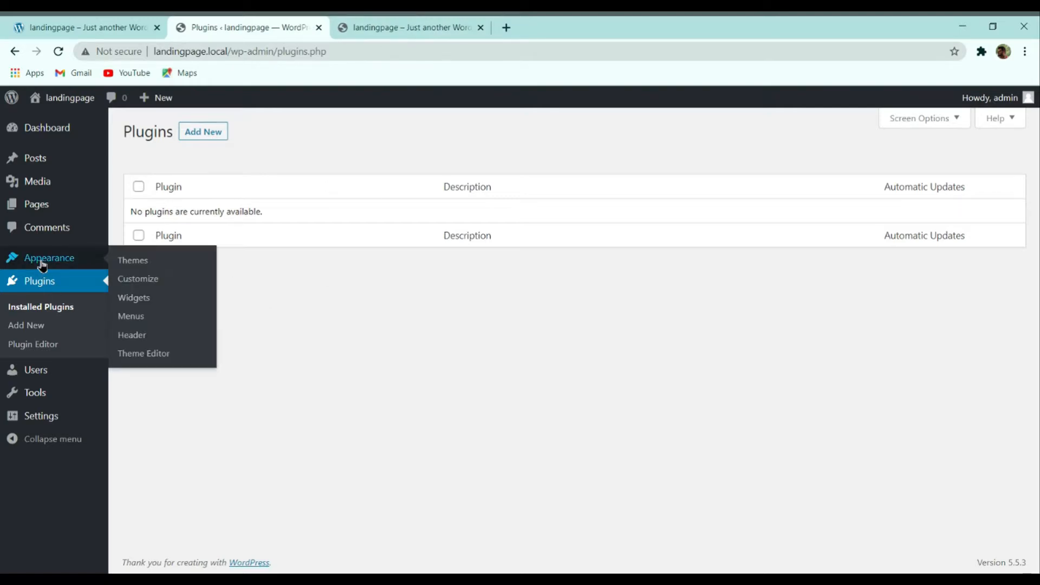
click(124, 260)
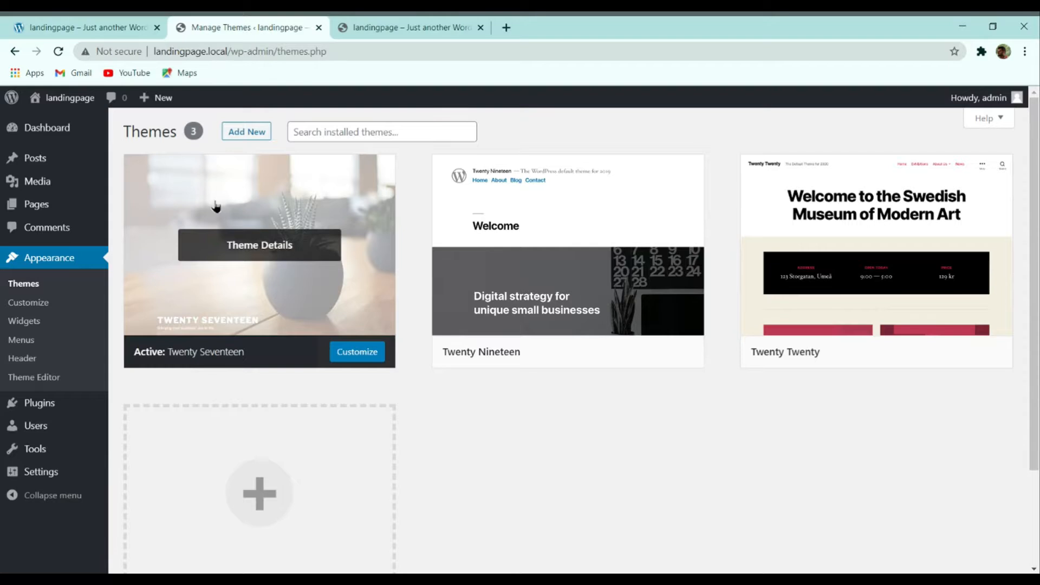
click(111, 26)
scroll(362, 287, down, 20)
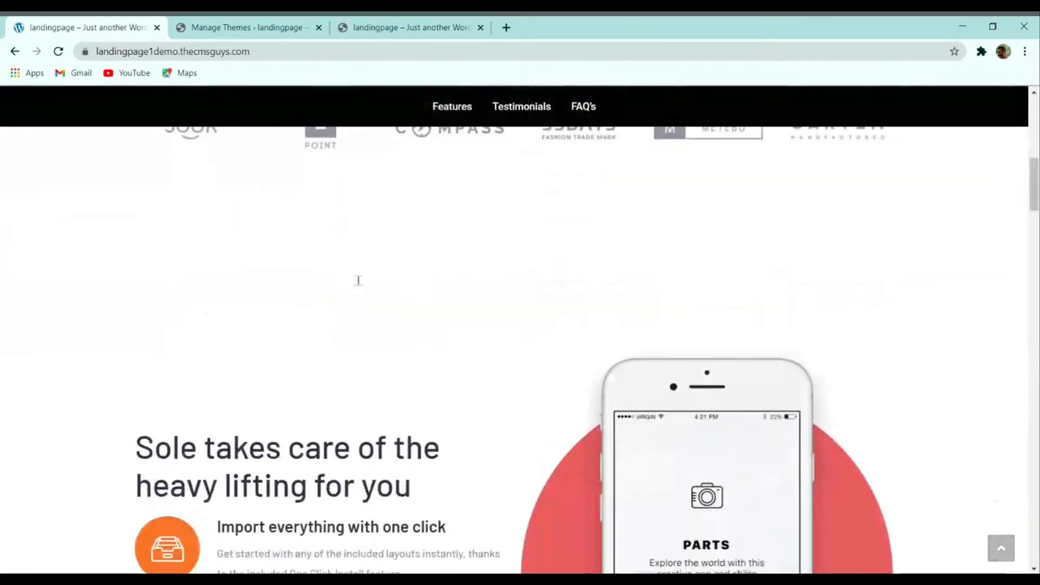
scroll(361, 287, up, 12)
scroll(361, 287, up, 6)
click(260, 27)
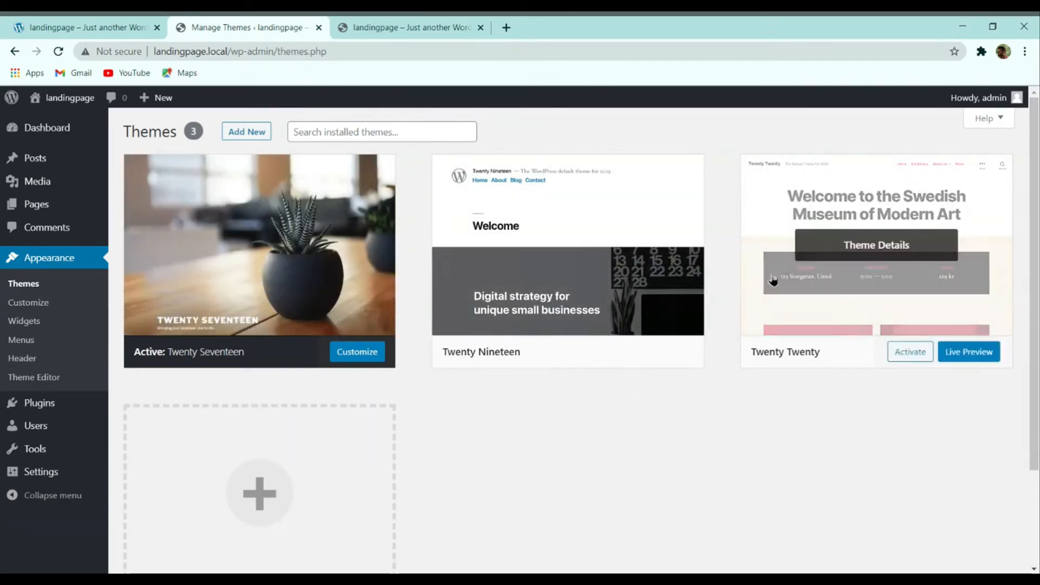
Step: Search Add New themes for 'ocean wp', install OceanWP and activate it
click(247, 132)
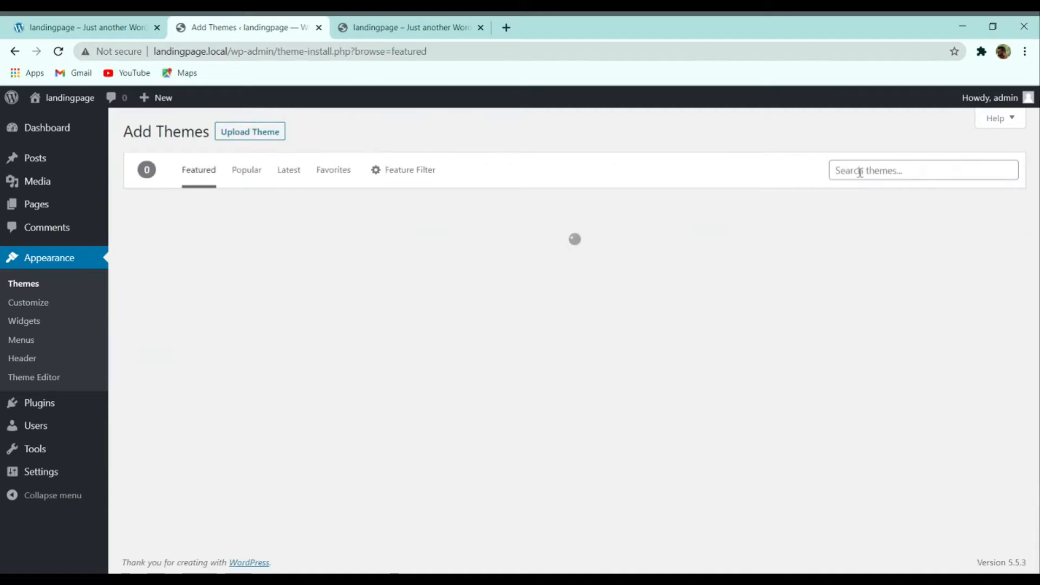
click(856, 167)
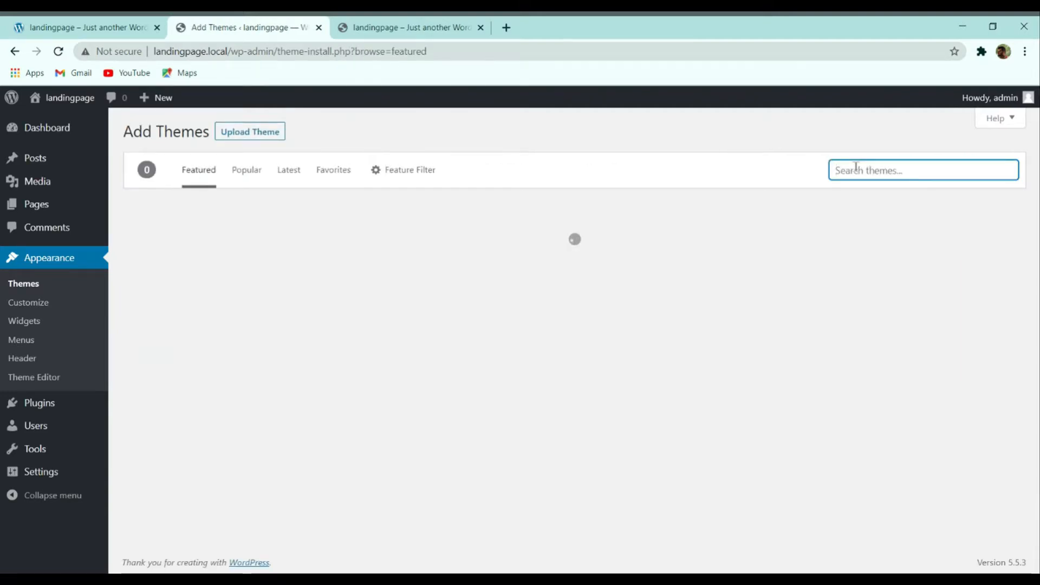
text(ocean)
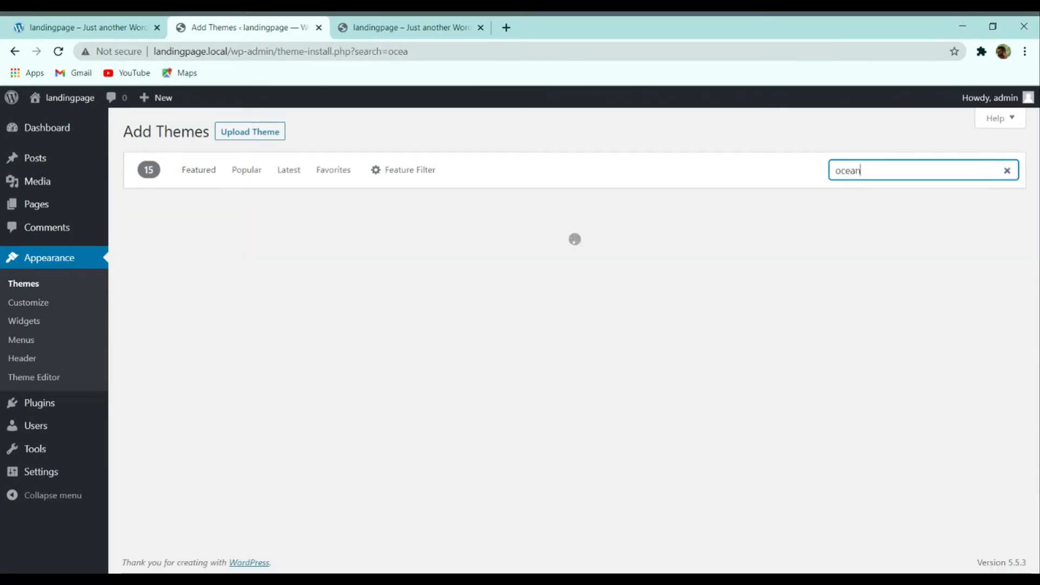
text( wp)
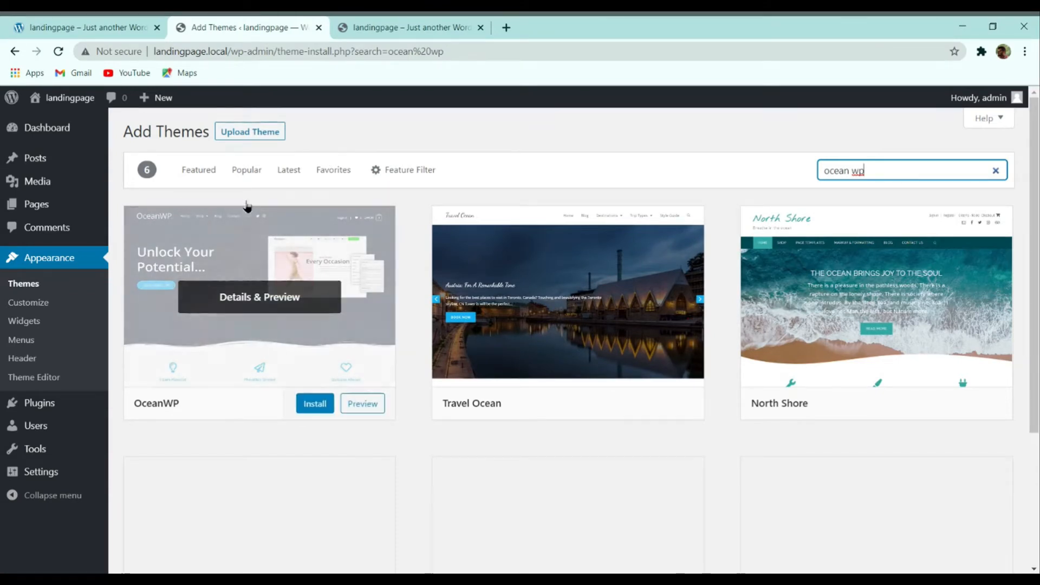
click(302, 406)
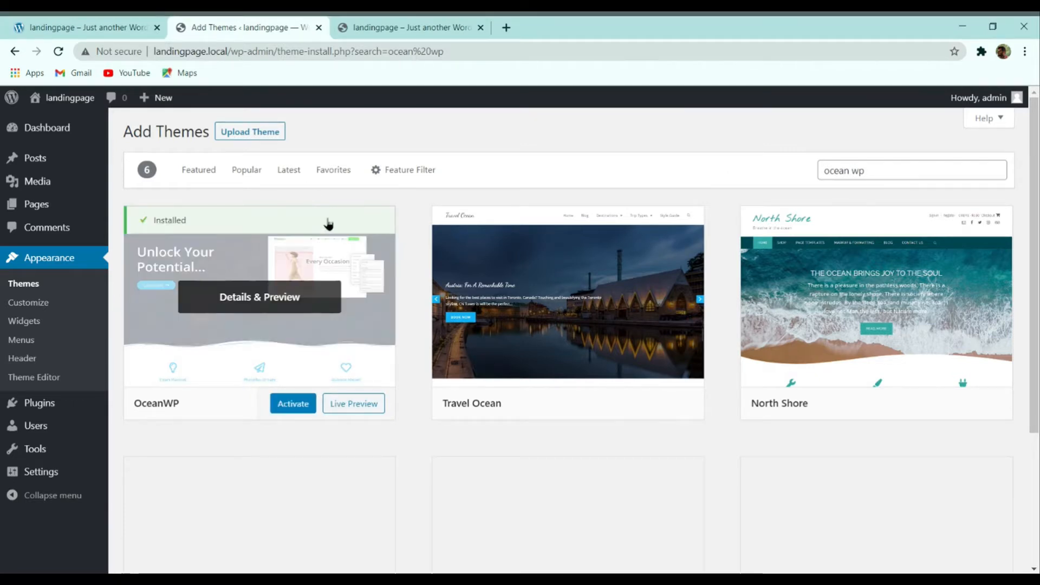
click(281, 413)
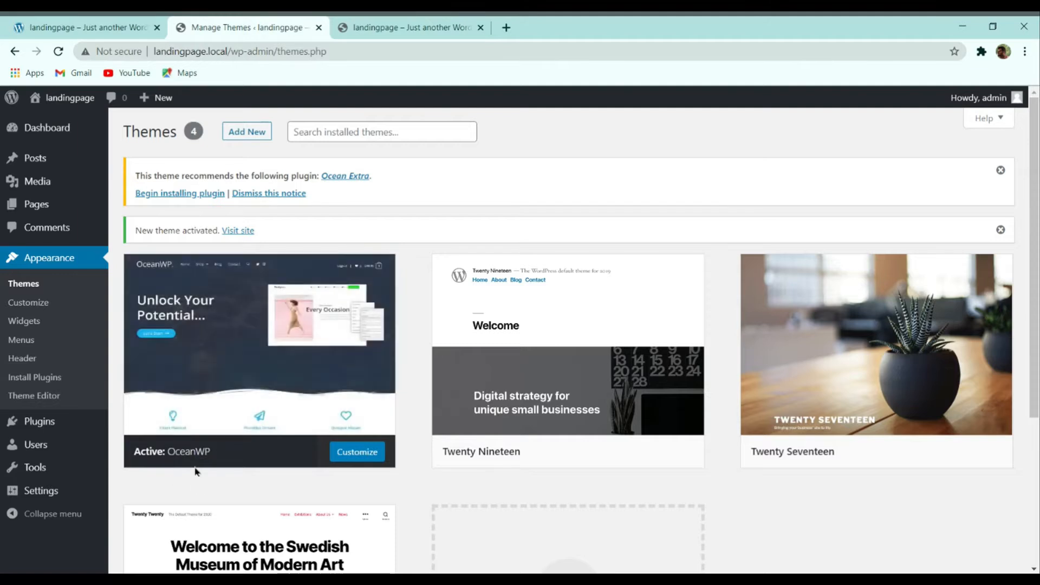
Step: Delete the Twenty Nineteen theme from its Theme Details and confirm
scroll(650, 372, down, 4)
scroll(564, 391, up, 4)
scroll(650, 362, down, 4)
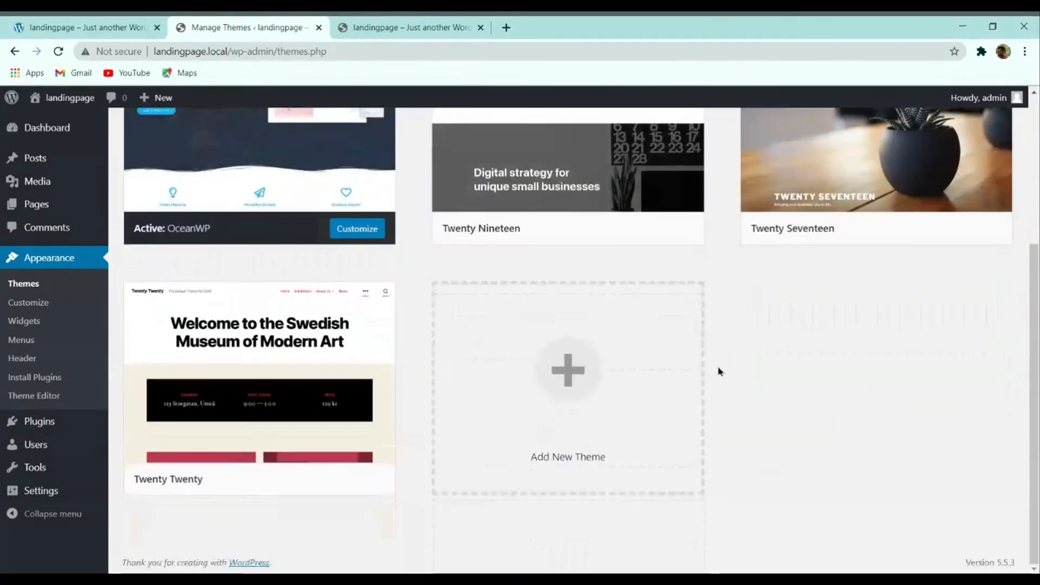
scroll(719, 358, up, 4)
scroll(718, 395, down, 4)
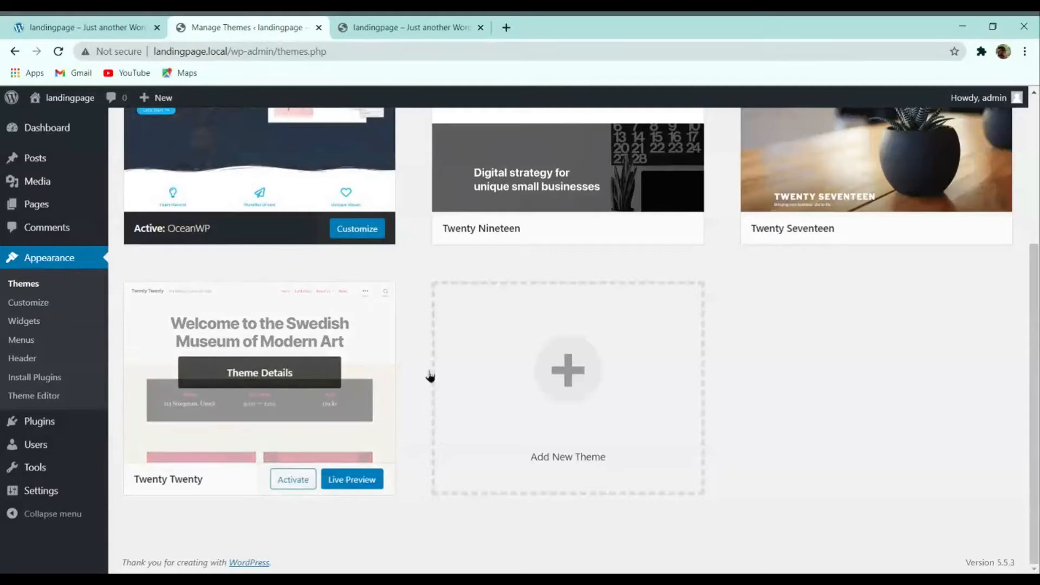
scroll(429, 373, up, 4)
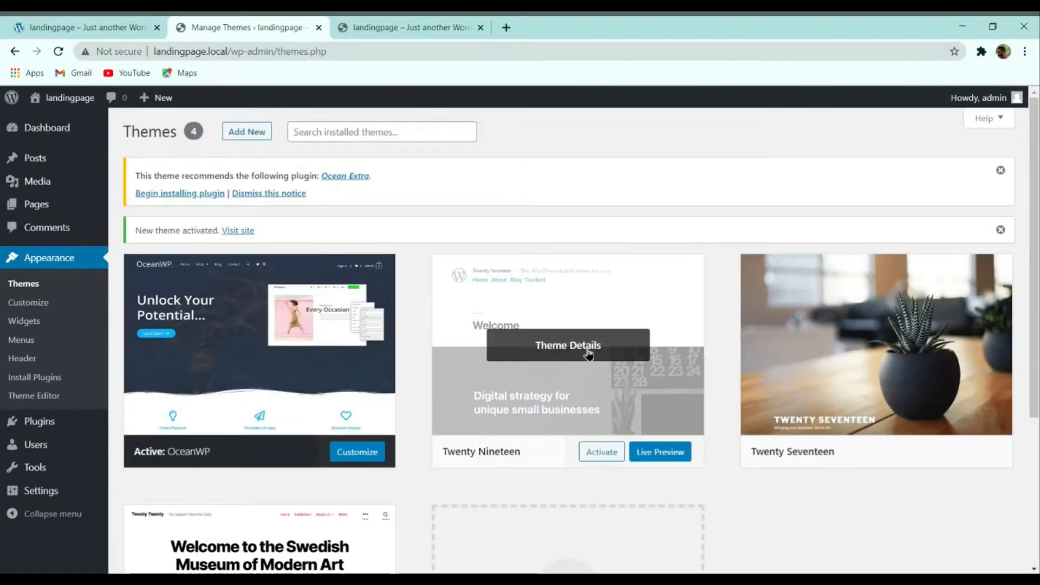
click(592, 355)
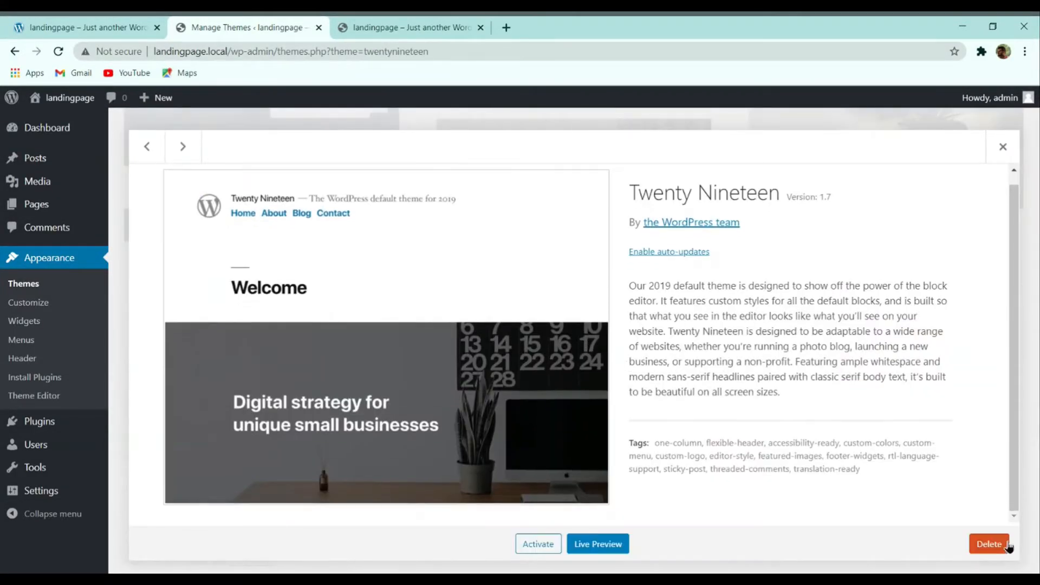
click(988, 543)
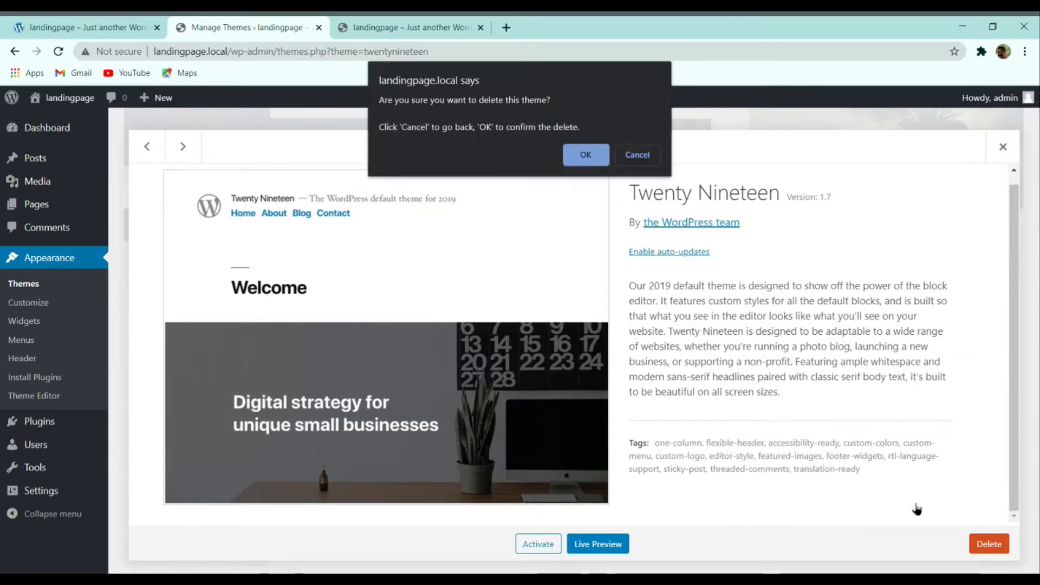
click(575, 165)
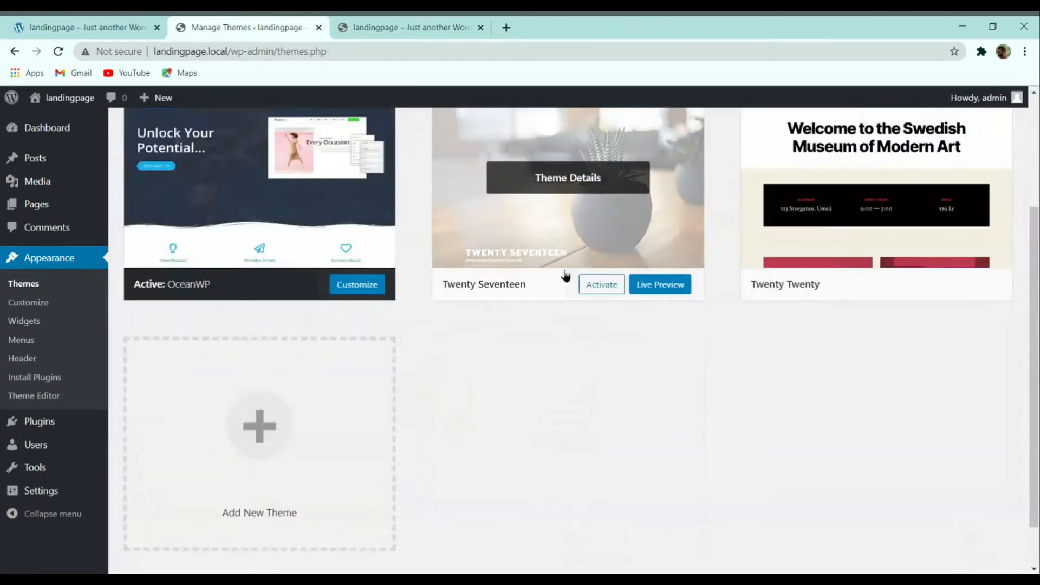
Step: Delete the Twenty Seventeen and Twenty Twenty themes, confirming each deletion
click(571, 192)
click(989, 543)
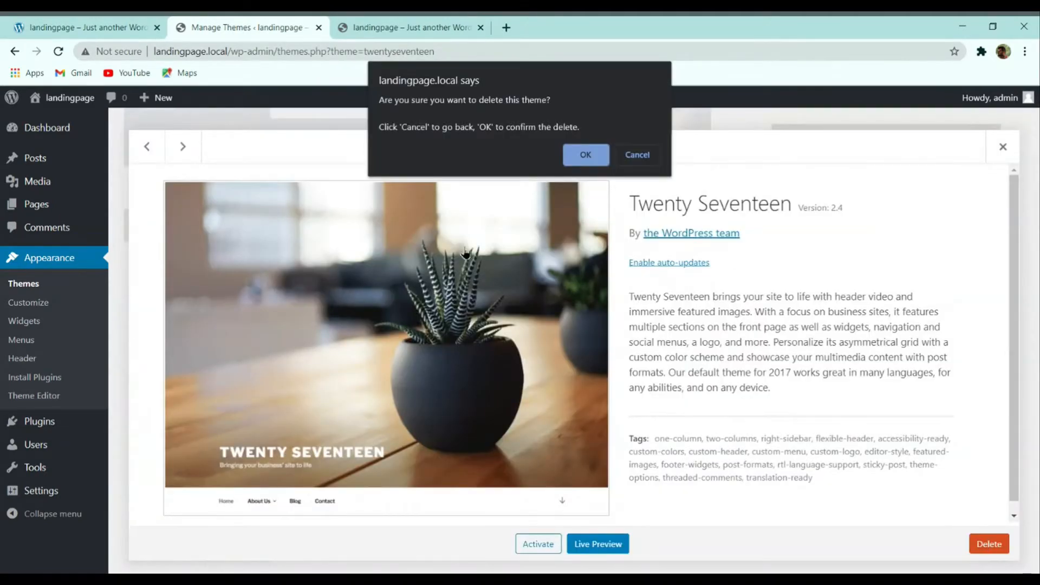
click(580, 154)
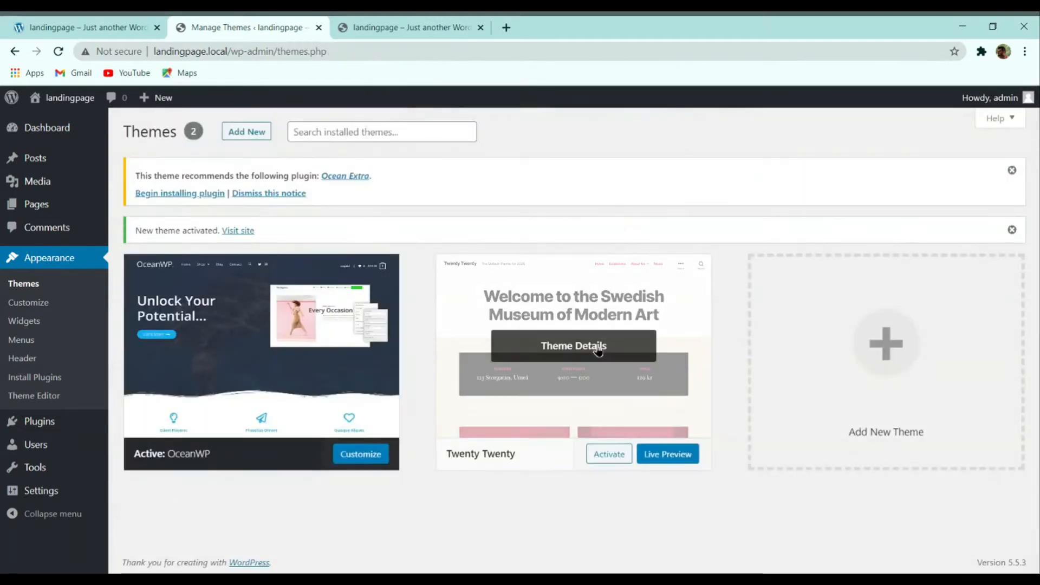
click(541, 344)
click(989, 544)
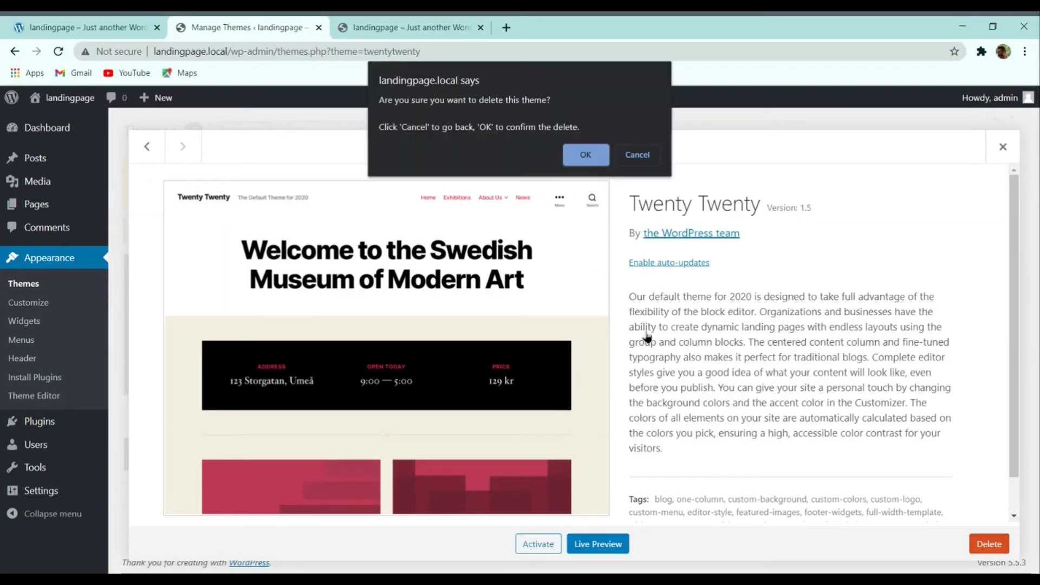
click(585, 154)
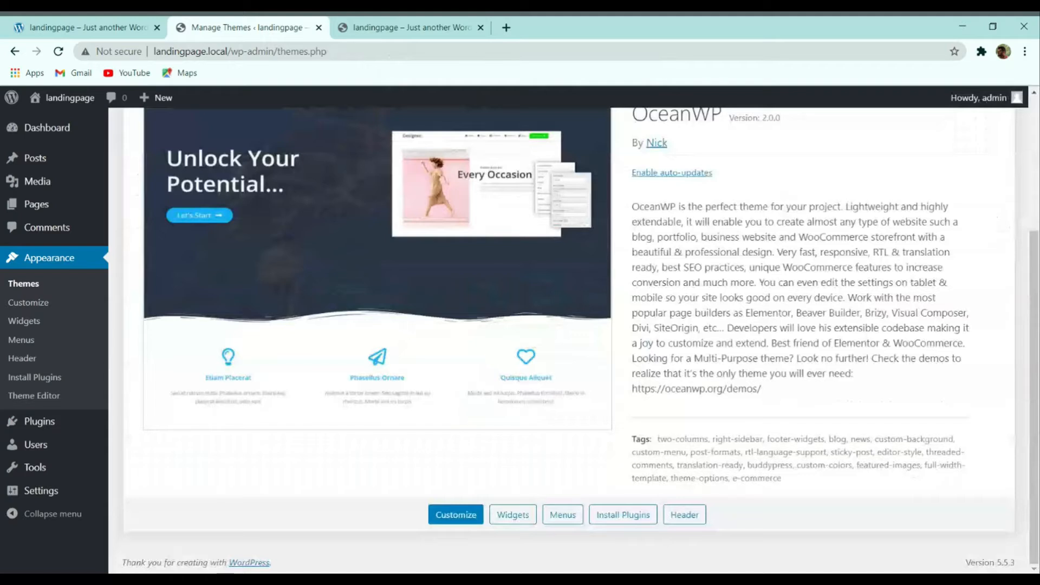
Step: Install the recommended Ocean Extra plugin and go to the Installed Plugins list
scroll(503, 296, up, 4)
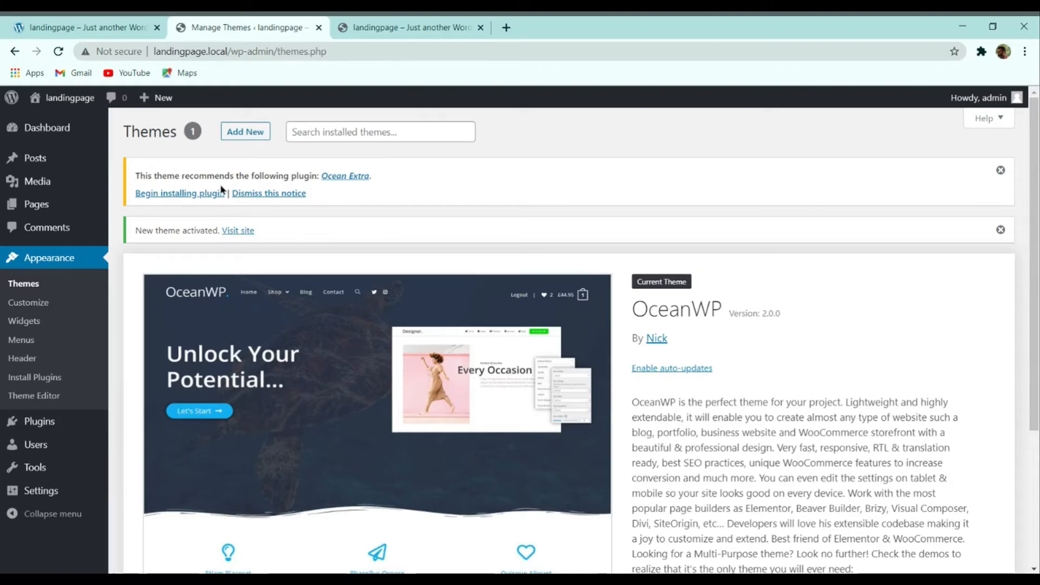
click(191, 196)
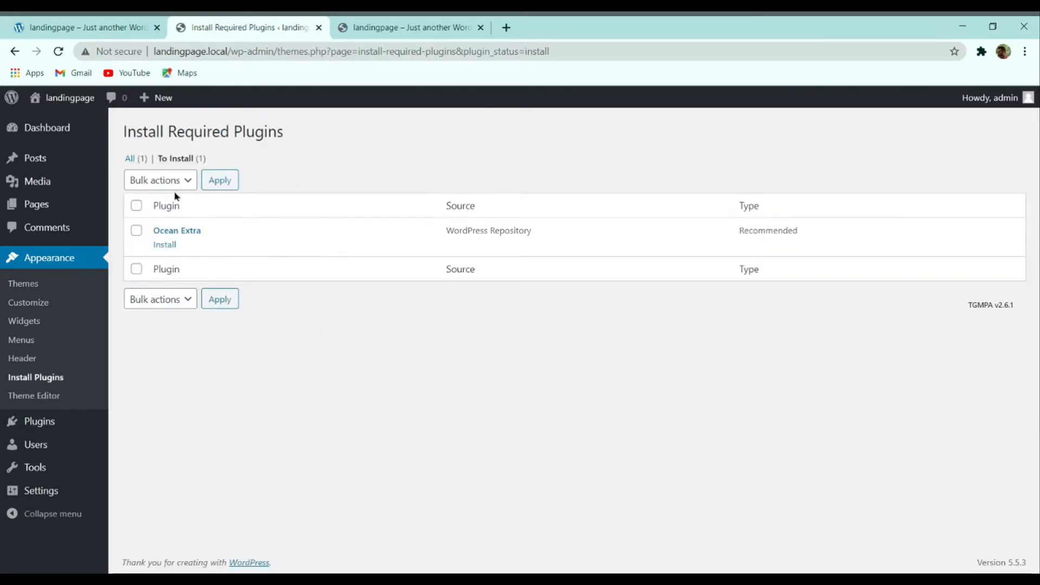
click(164, 246)
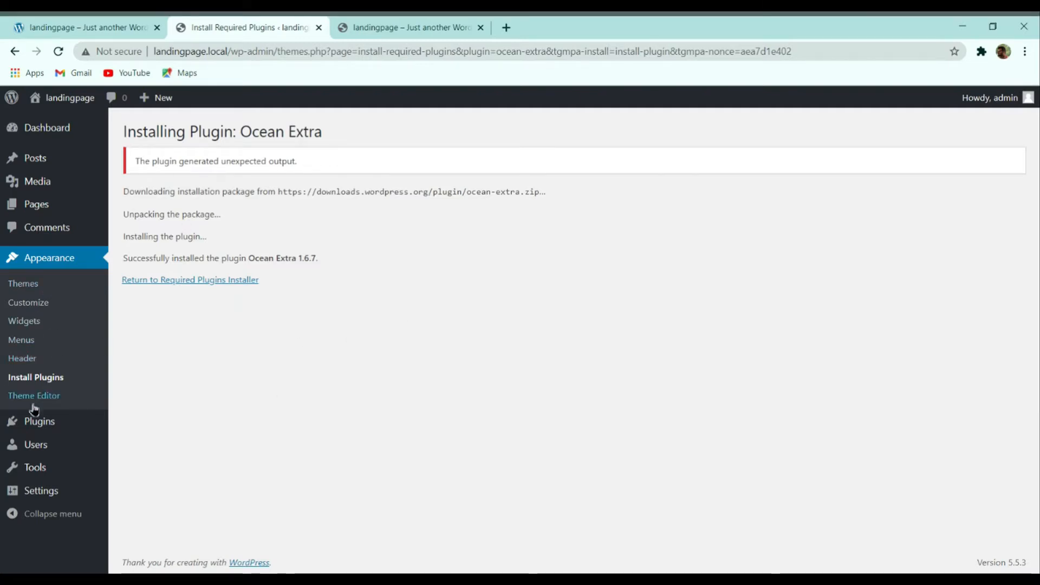
mouse_move(29, 421)
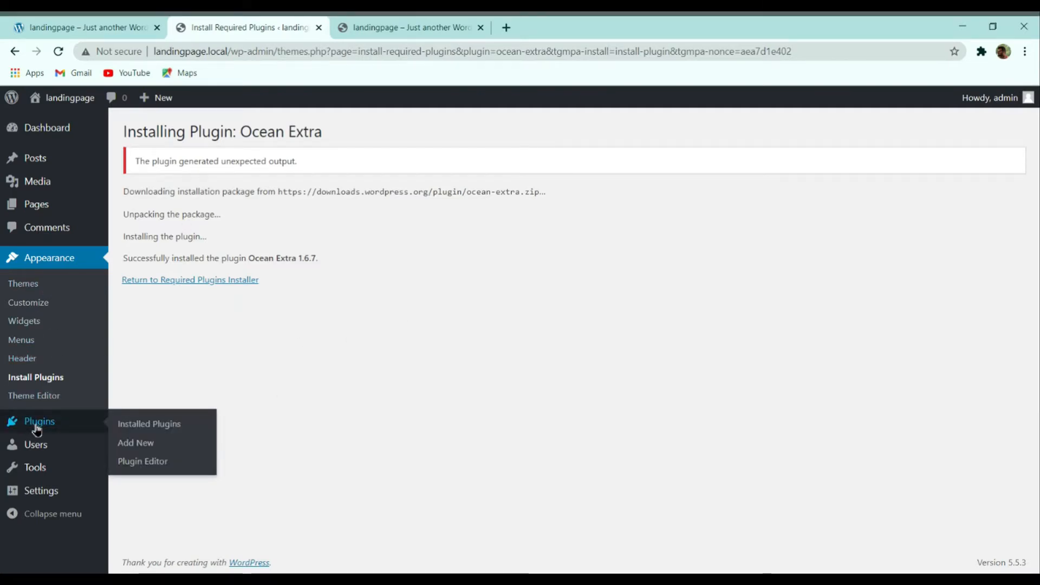
click(128, 426)
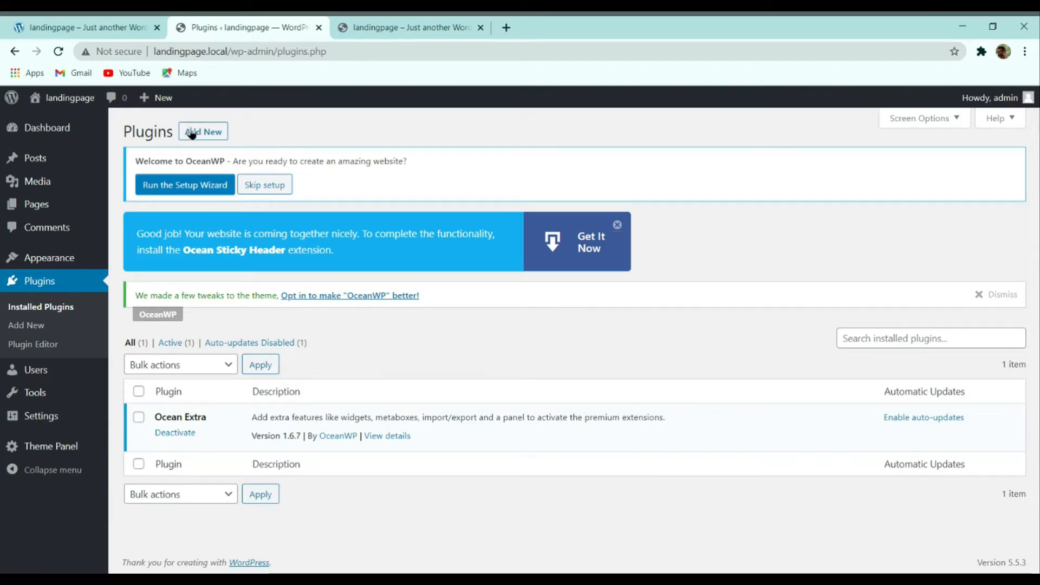
Step: Search new plugins for 'elementor' and install Elementor Website Builder and Essential Addons for Elementor
click(212, 138)
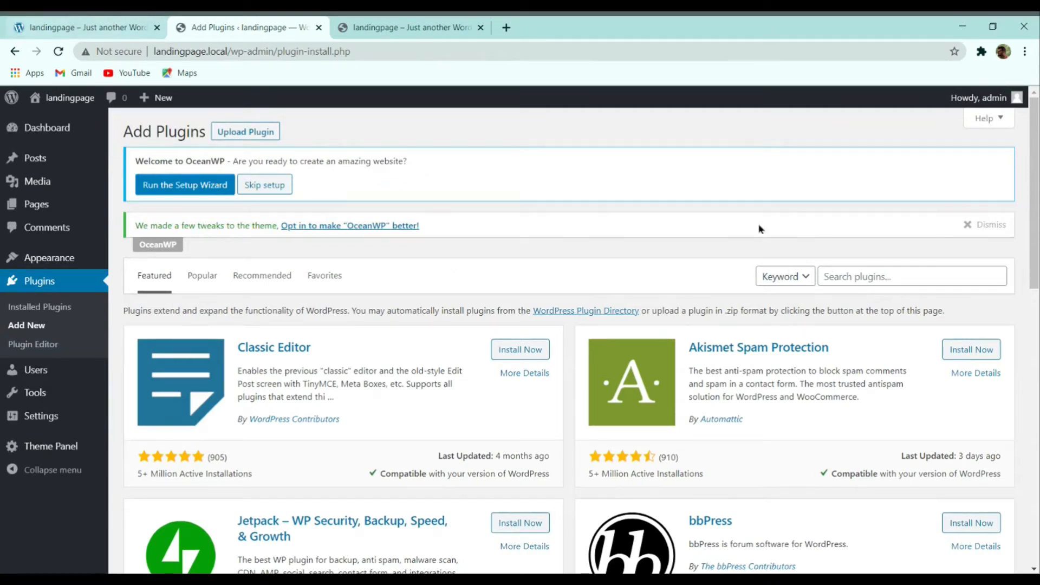
click(862, 276)
text(ele)
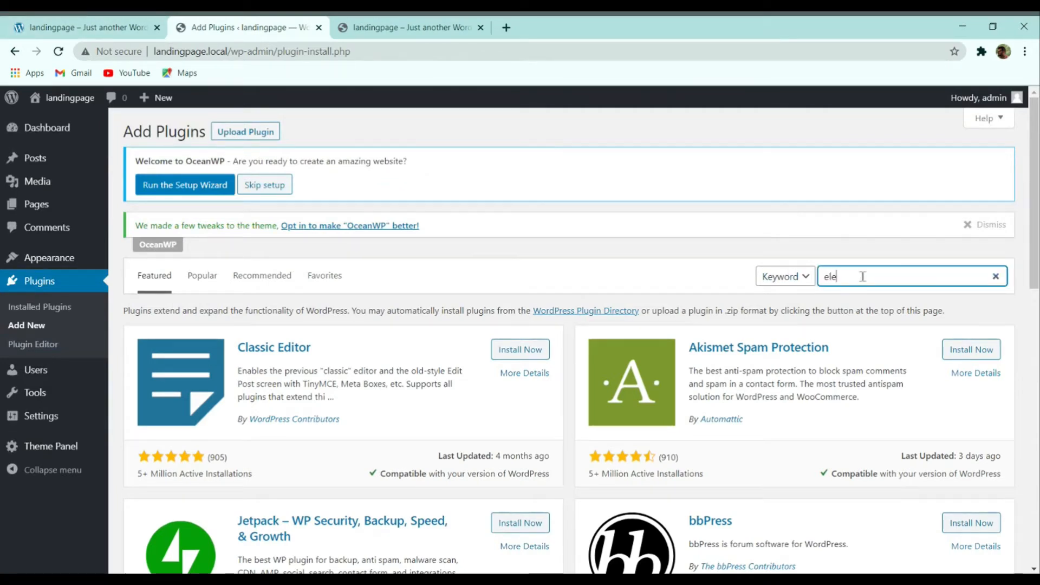
text(m)
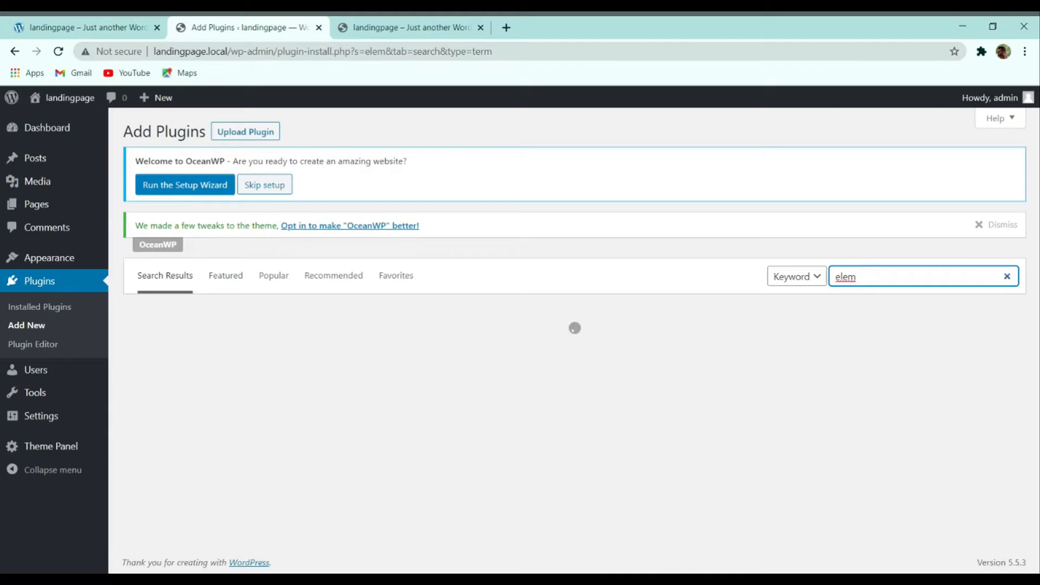
text(entor)
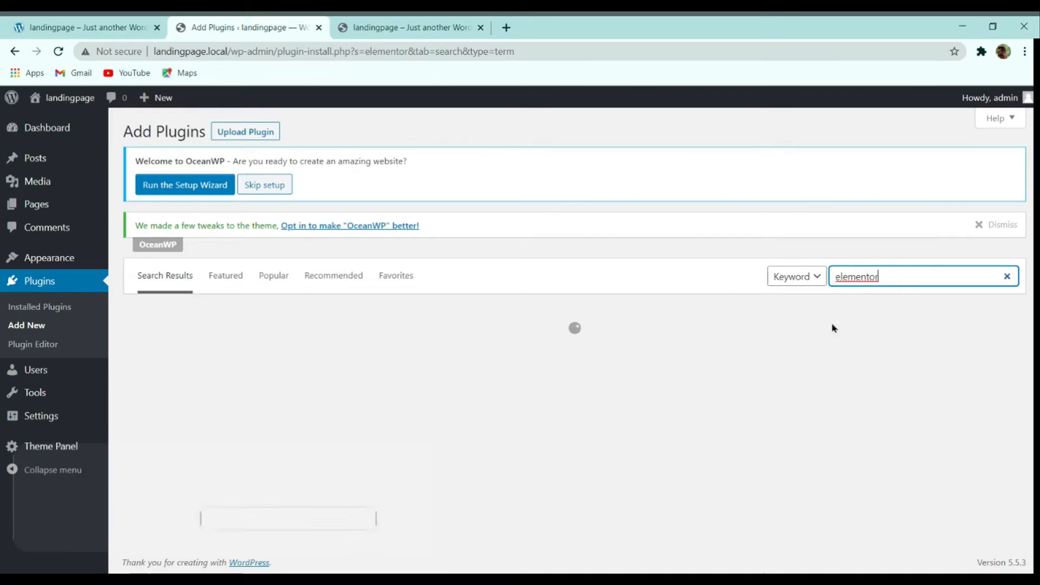
scroll(697, 309, down, 15)
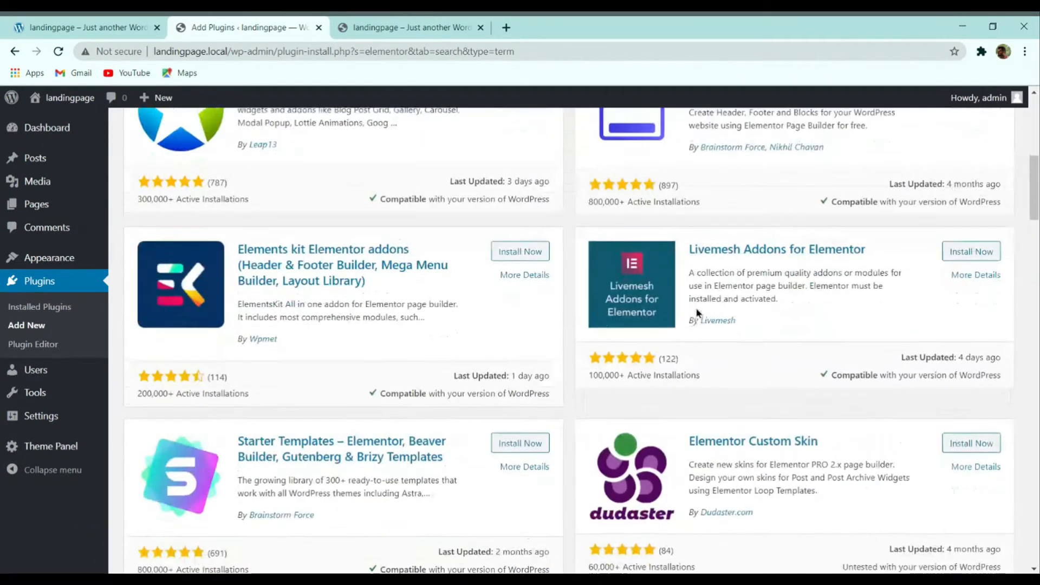
scroll(666, 308, up, 15)
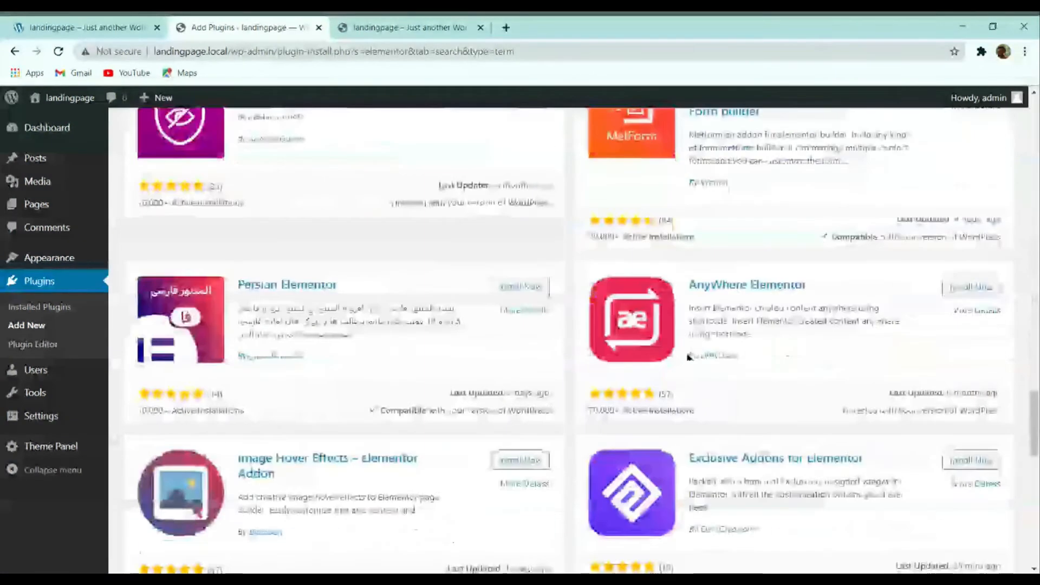
scroll(644, 292, up, 3)
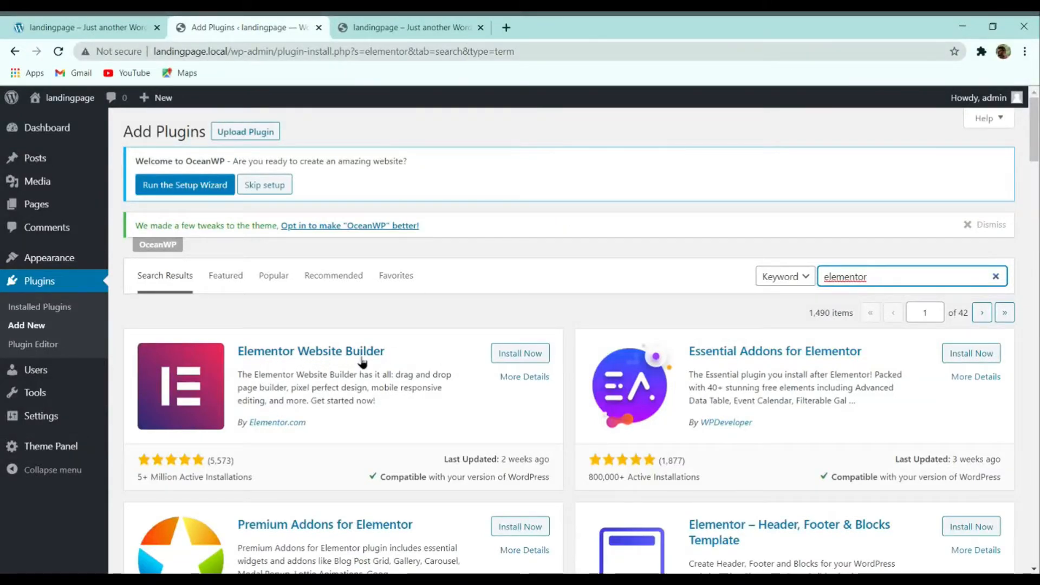
click(515, 353)
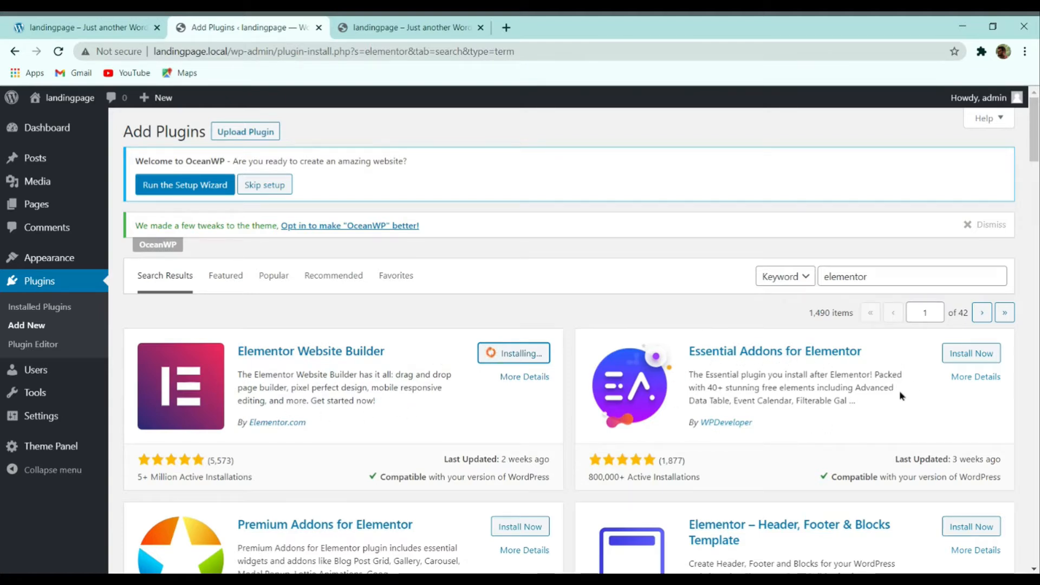
click(947, 352)
Step: Install Elements kit Elementor addons and Sticky Header Effects for Elementor
scroll(667, 318, down, 4)
scroll(667, 318, down, 4)
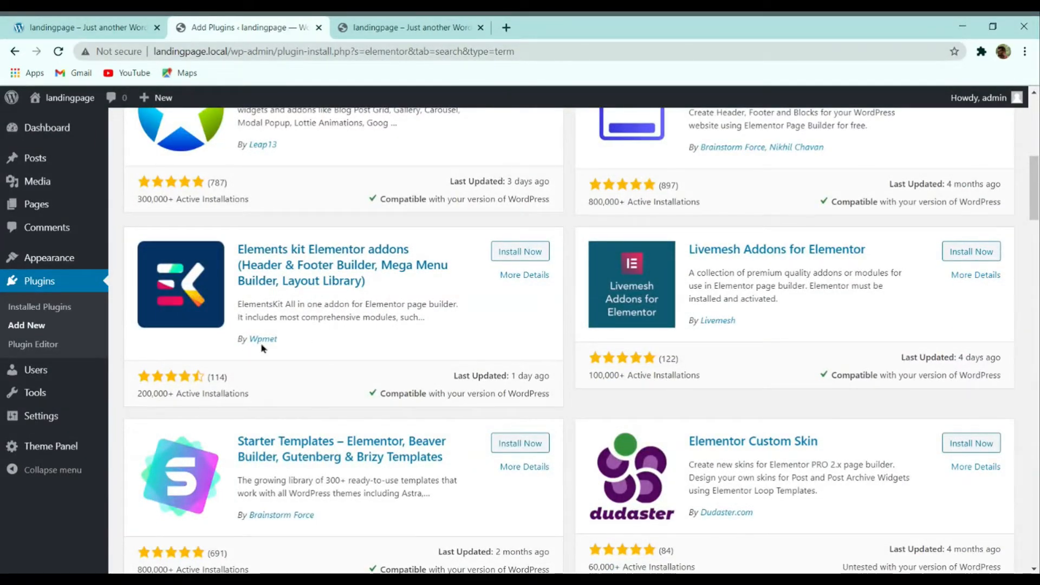
click(506, 258)
scroll(675, 249, down, 4)
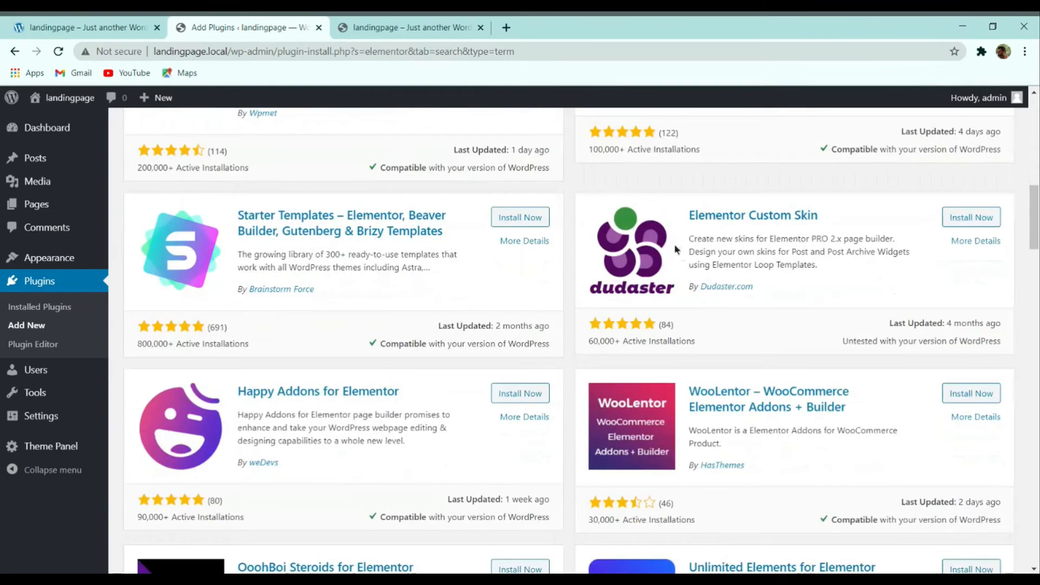
scroll(677, 249, down, 4)
scroll(708, 262, down, 4)
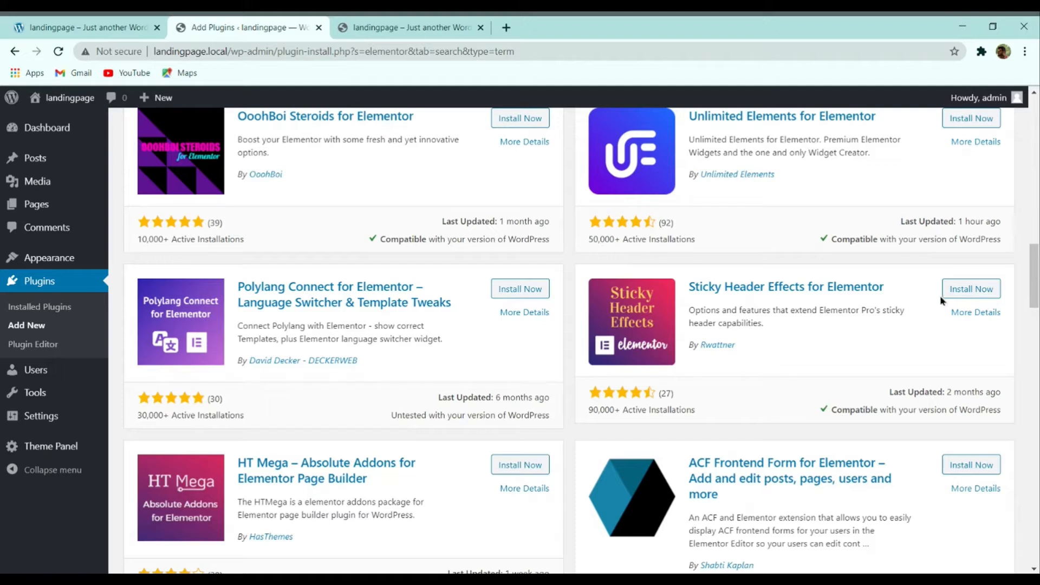
click(963, 288)
scroll(761, 297, down, 8)
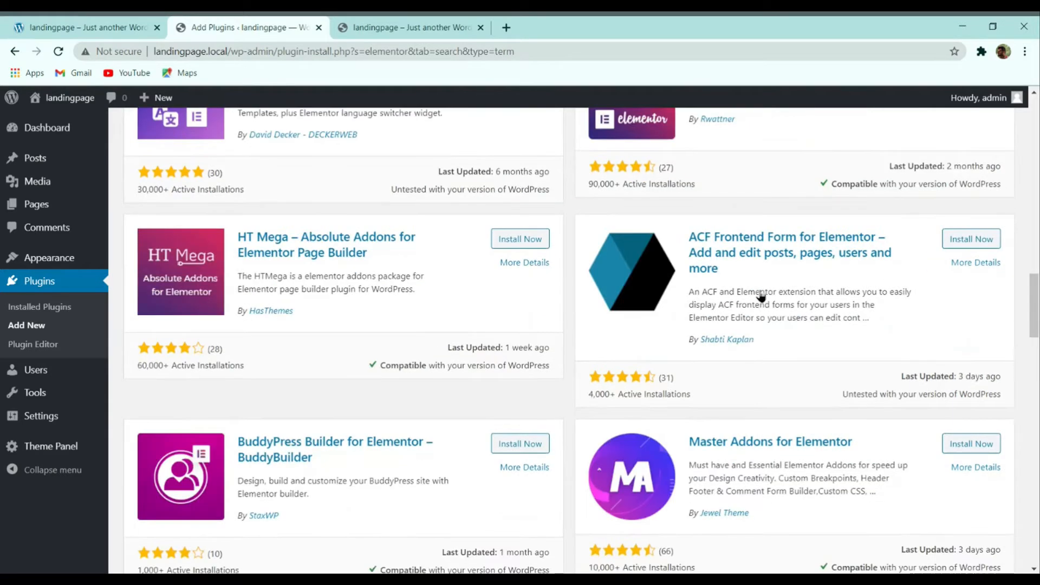
scroll(761, 297, down, 8)
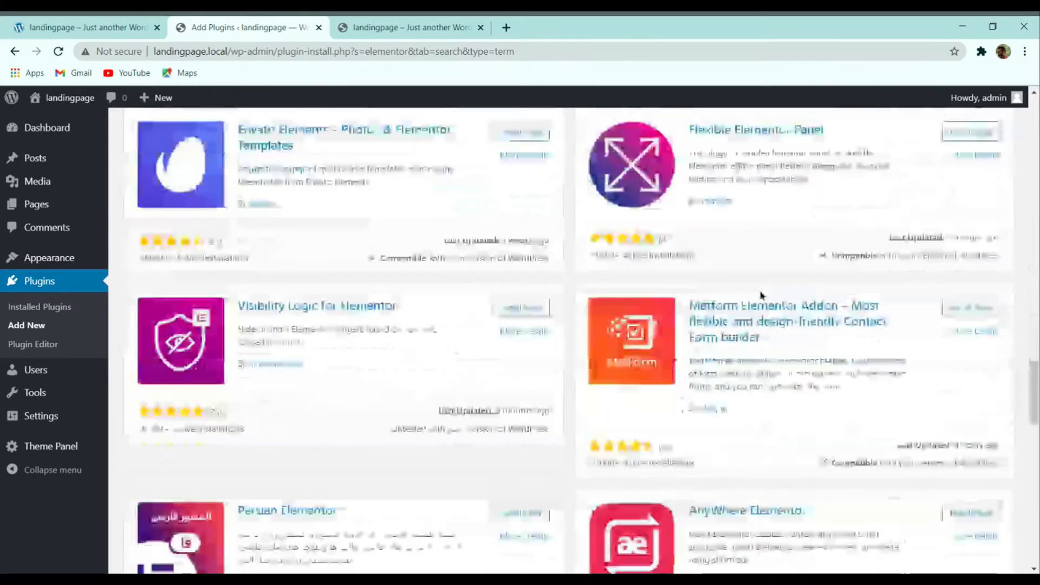
scroll(812, 318, down, 15)
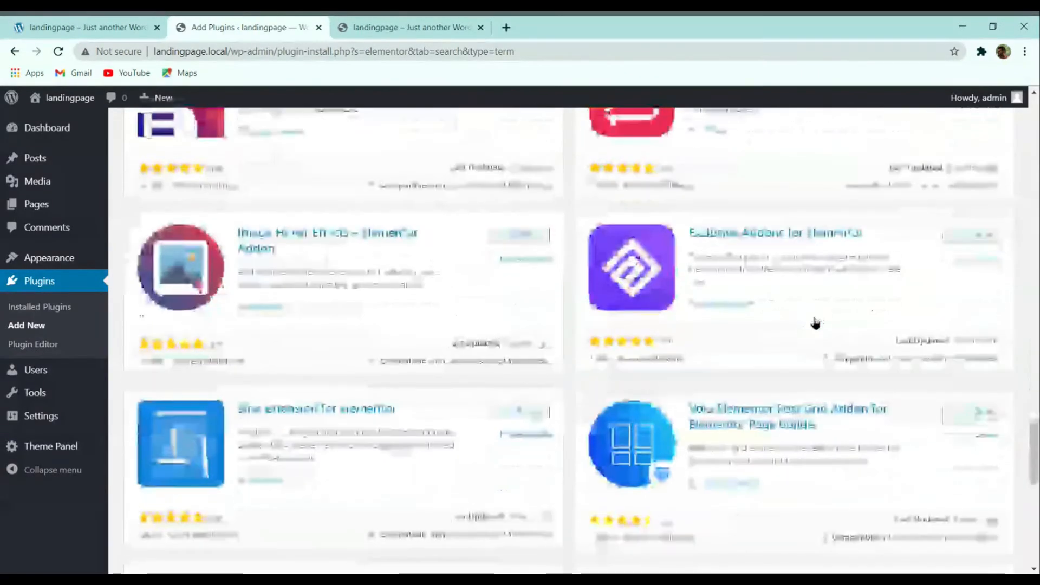
scroll(791, 357, down, 3)
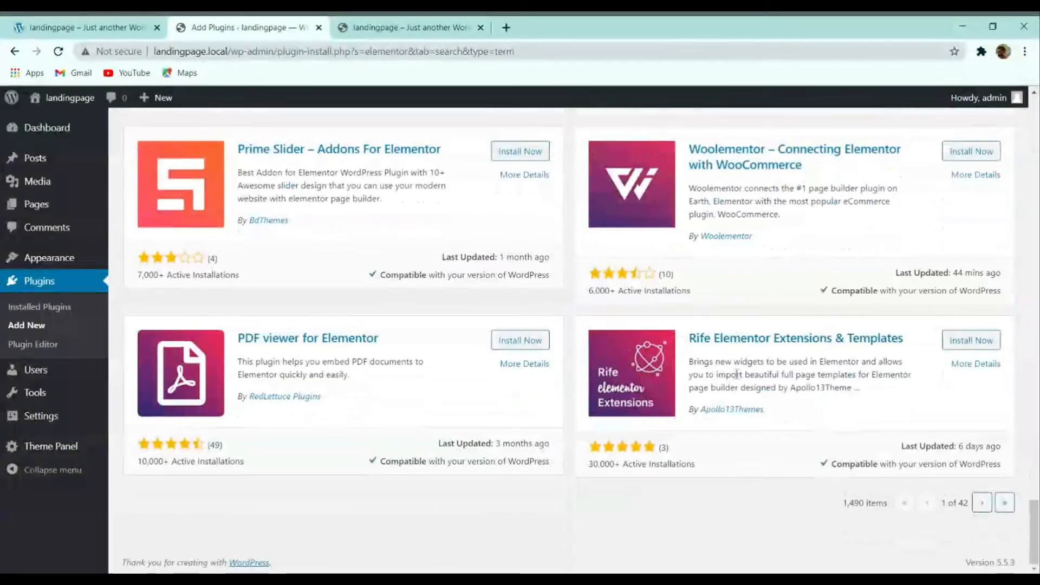
scroll(762, 406, up, 20)
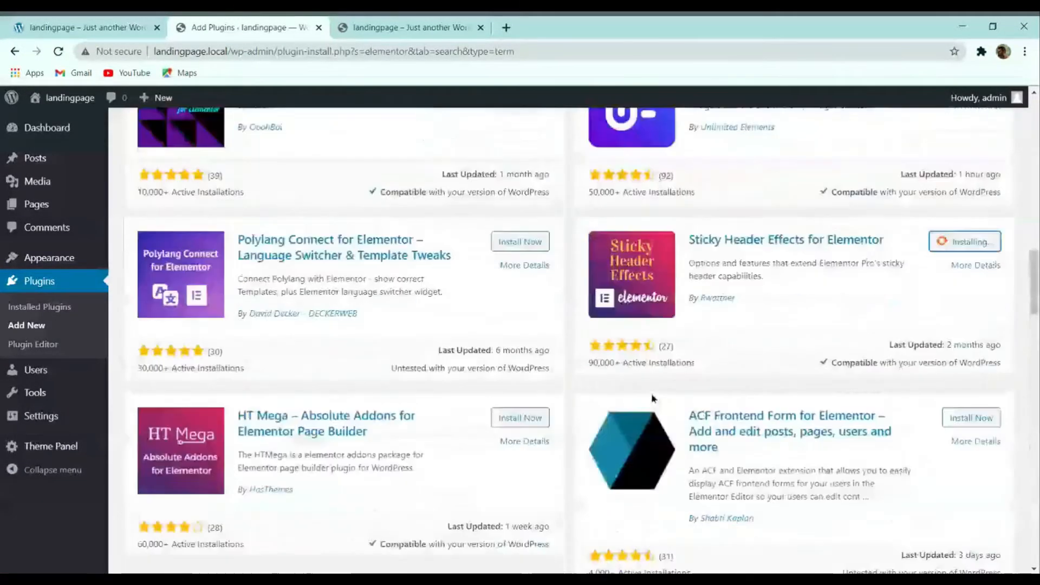
scroll(653, 398, up, 4)
scroll(688, 379, down, 8)
scroll(506, 329, up, 4)
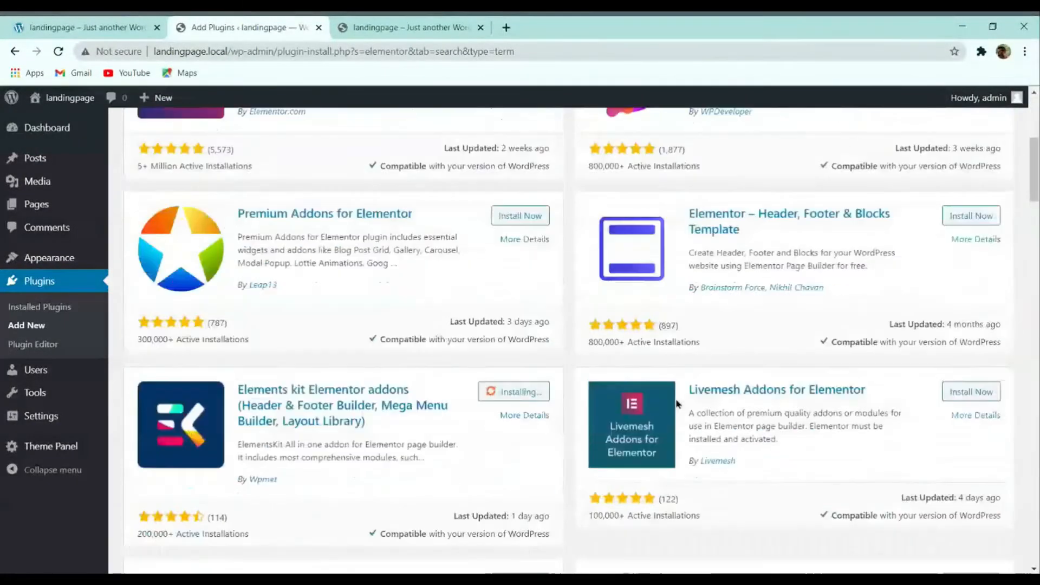
scroll(476, 328, up, 4)
scroll(649, 347, down, 4)
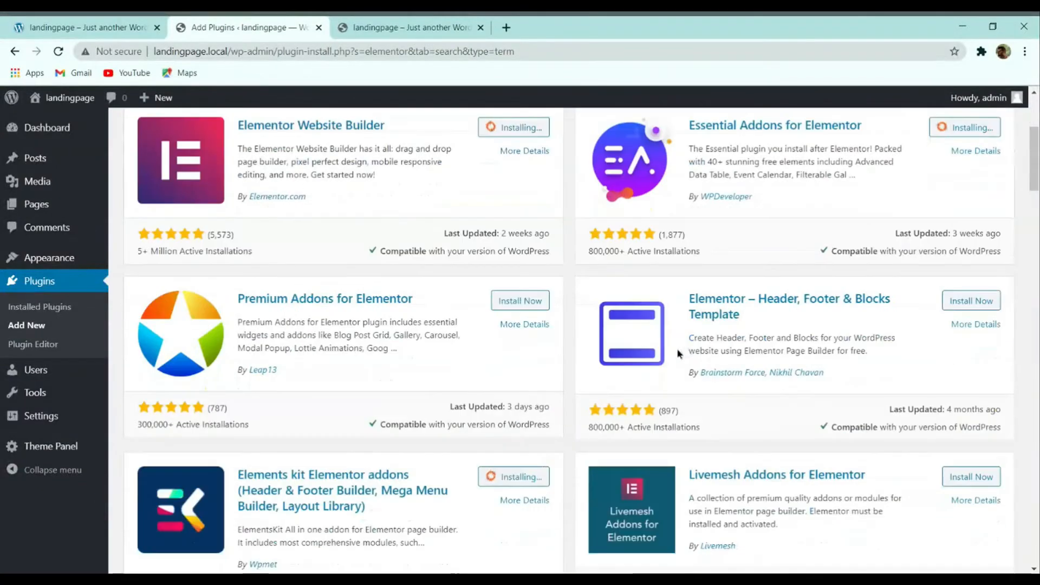
scroll(589, 340, up, 4)
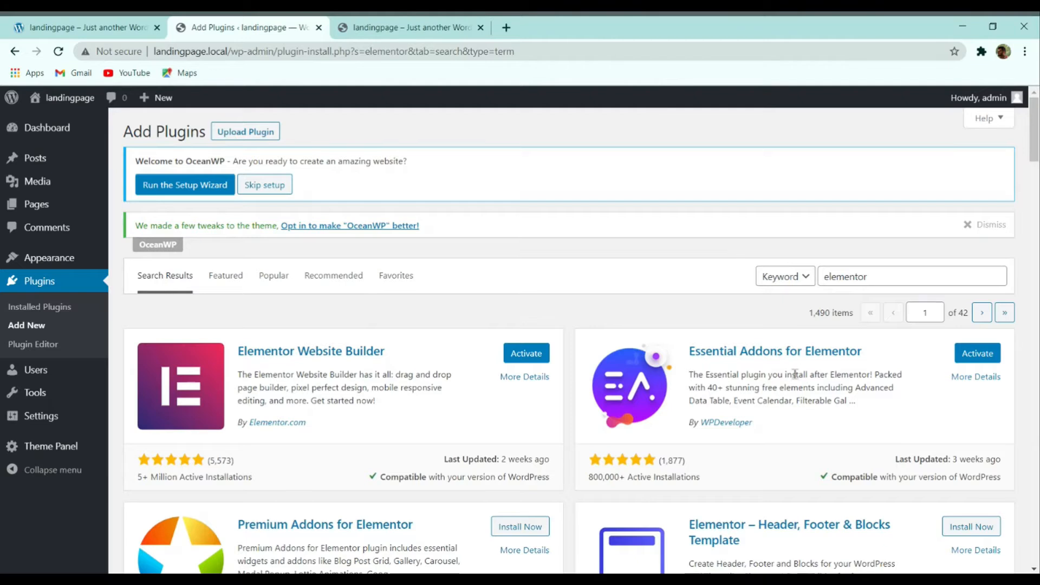
scroll(691, 345, down, 4)
scroll(418, 391, down, 4)
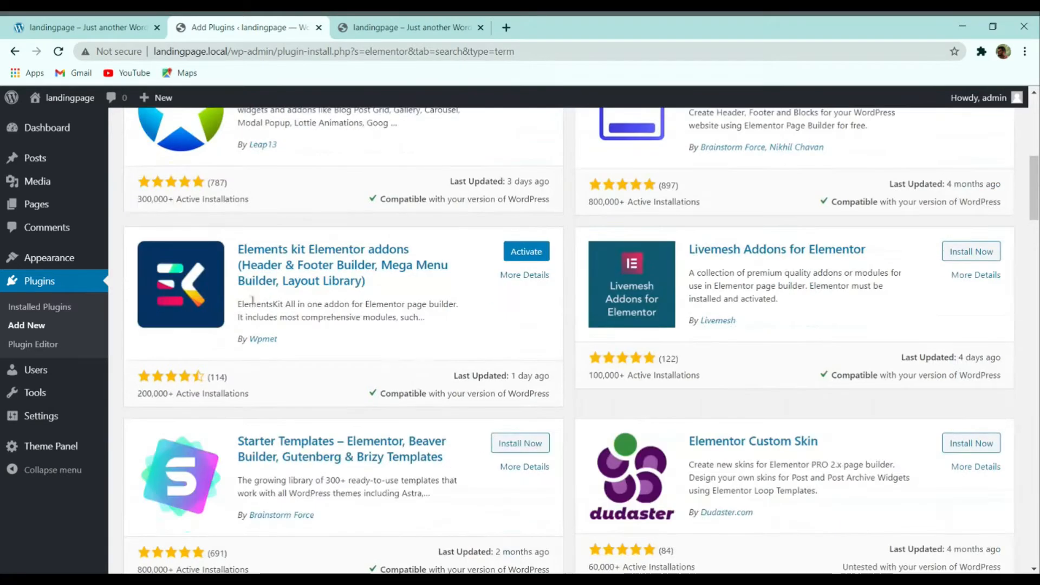
scroll(448, 267, down, 13)
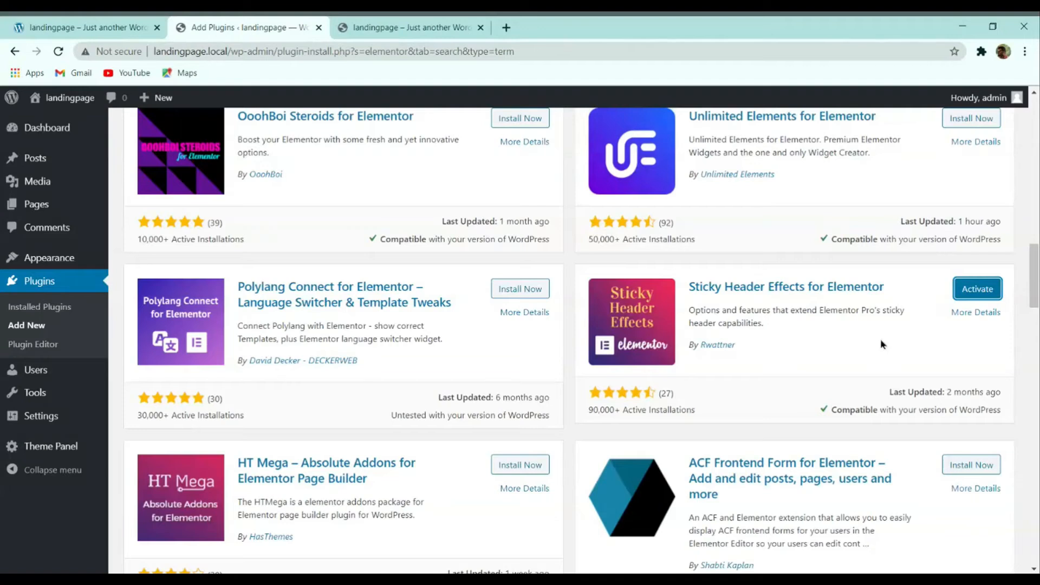
scroll(867, 346, up, 4)
scroll(850, 347, up, 12)
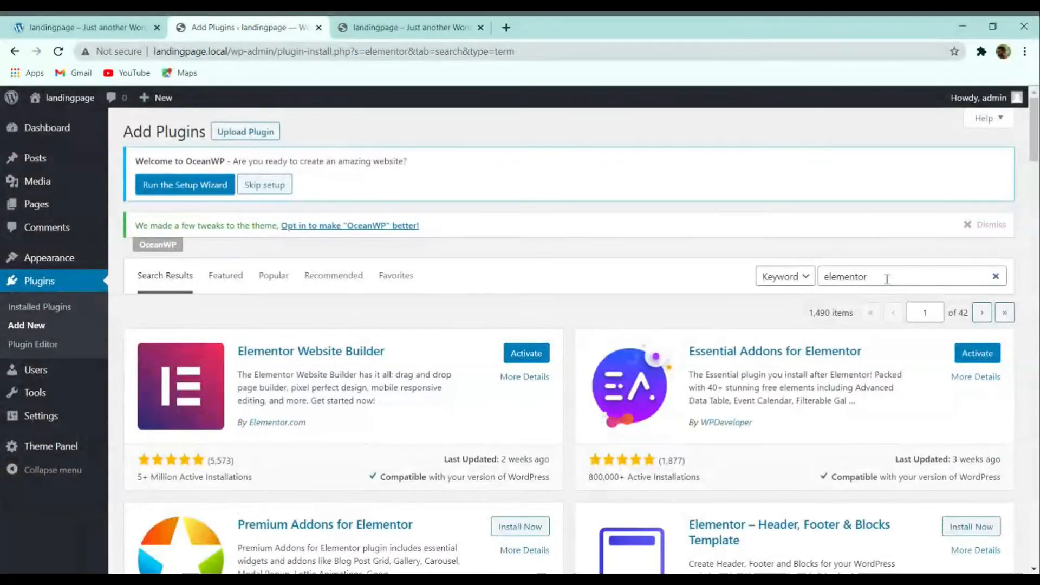
Step: Search for 'contact form 7', install Contact Form 7, and return to Installed Plugins
drag(884, 277, 798, 285)
text(contact)
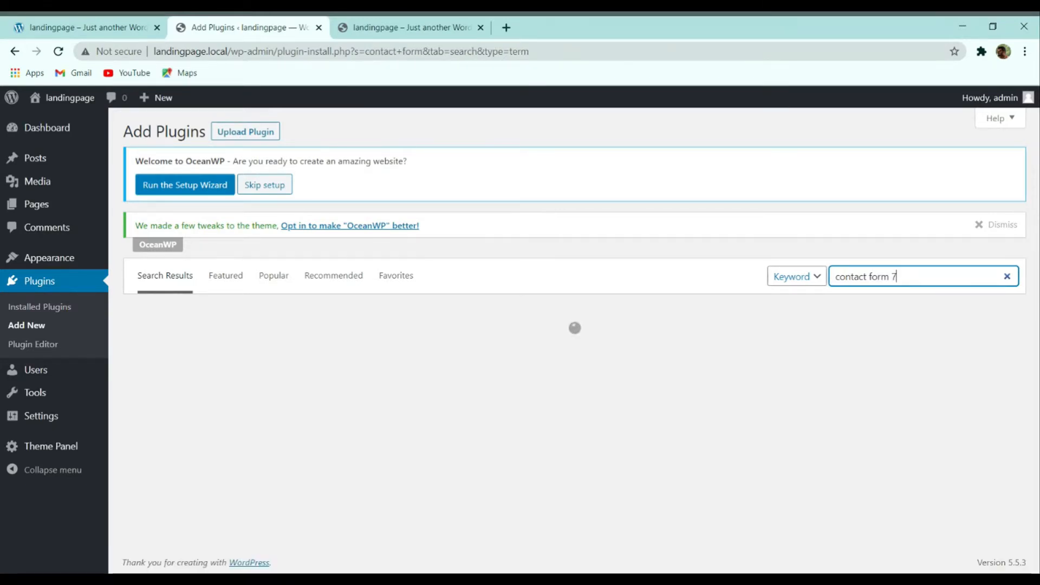
text(form 7)
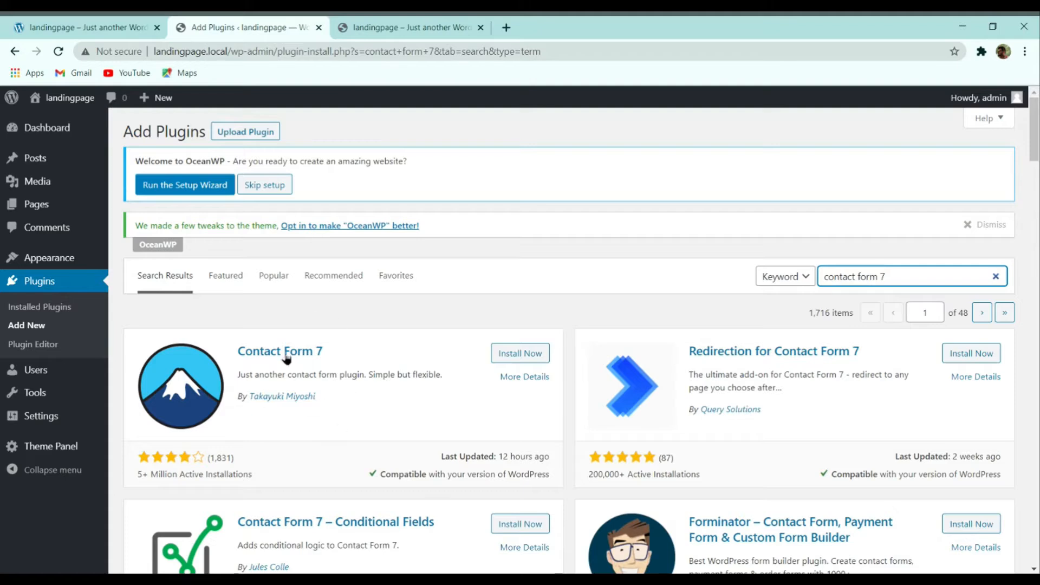
click(503, 356)
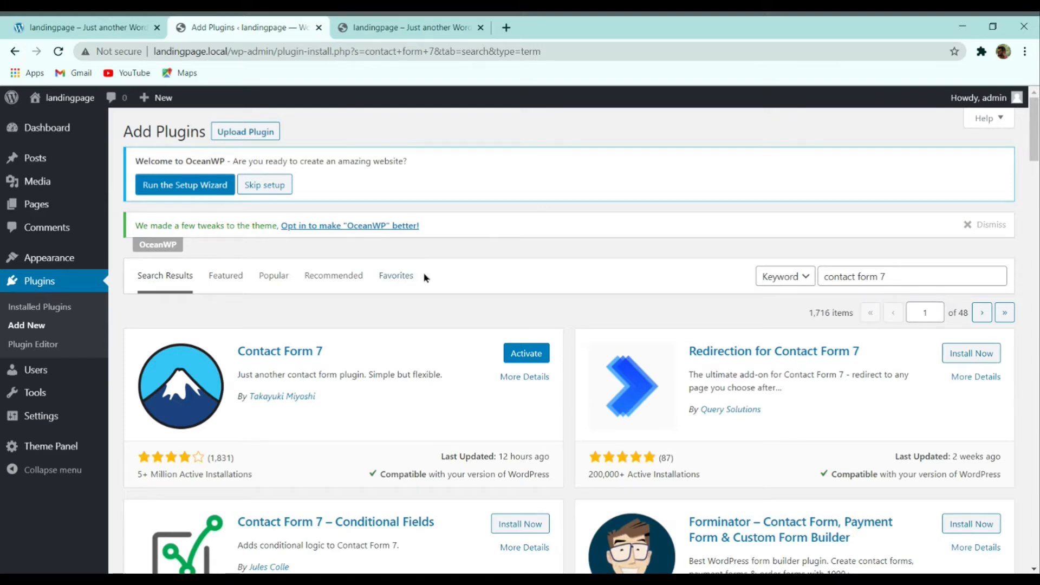
click(50, 307)
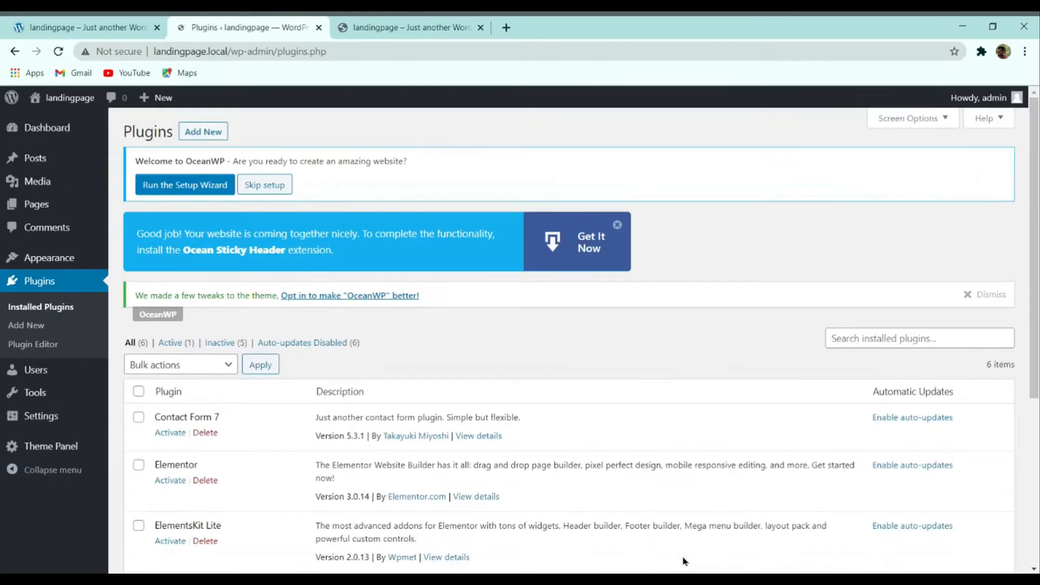
Step: Bulk-activate every installed plugin except the already active Ocean Extra
scroll(599, 358, down, 5)
scroll(610, 343, up, 5)
scroll(610, 343, down, 5)
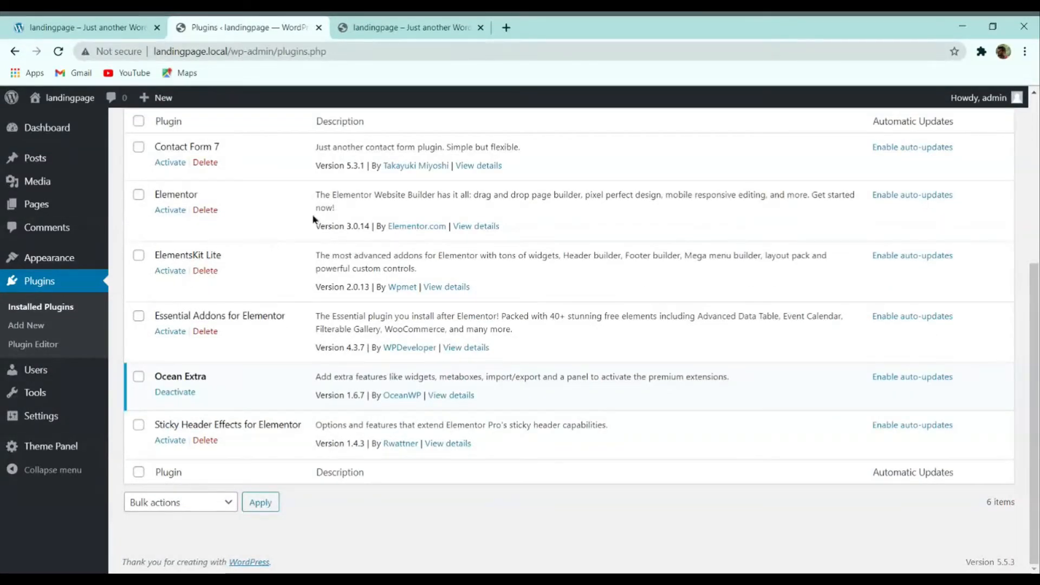
scroll(279, 233, up, 4)
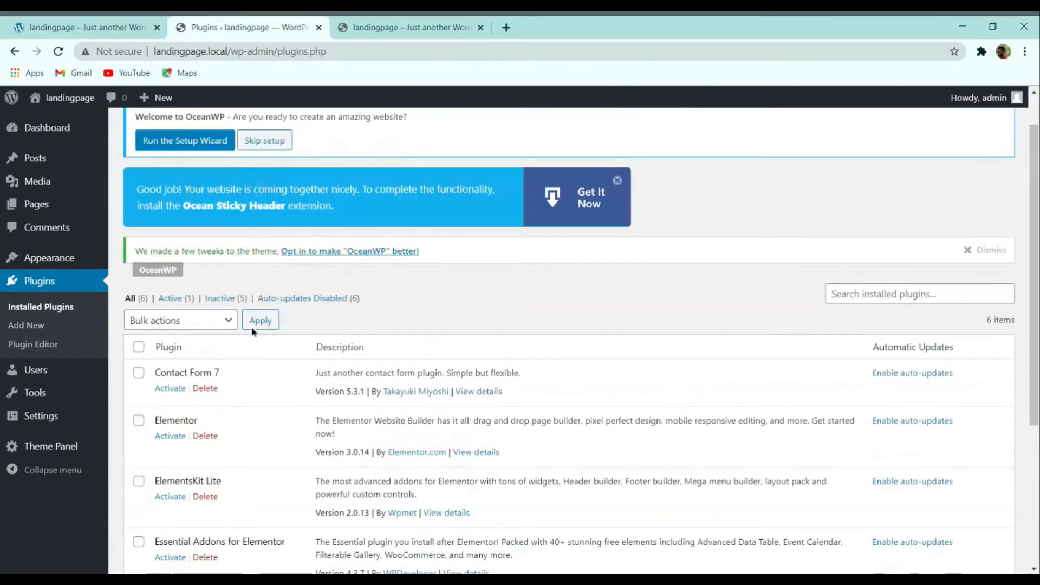
scroll(253, 331, down, 5)
scroll(249, 298, up, 5)
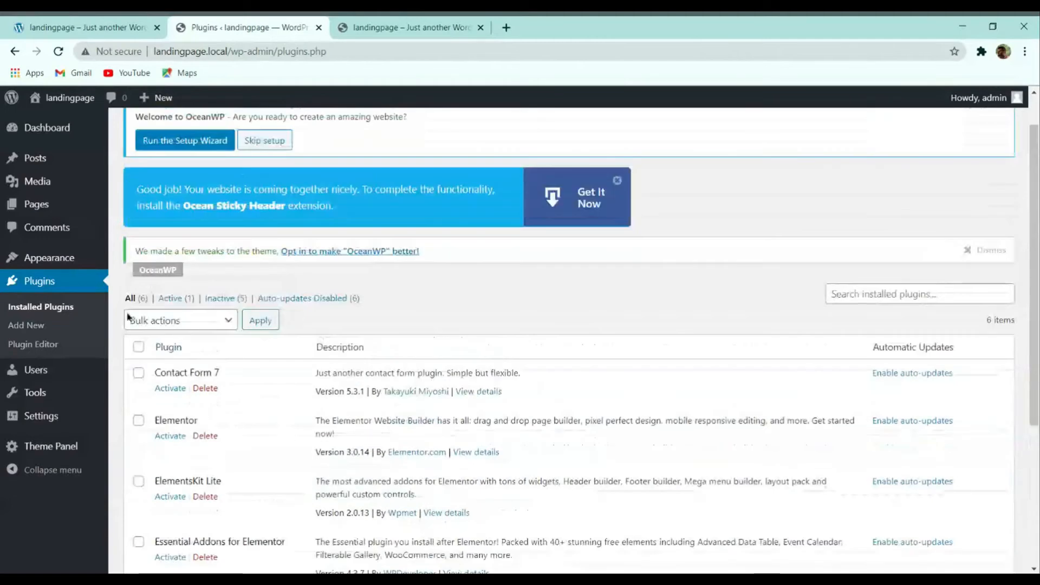
click(139, 347)
click(190, 323)
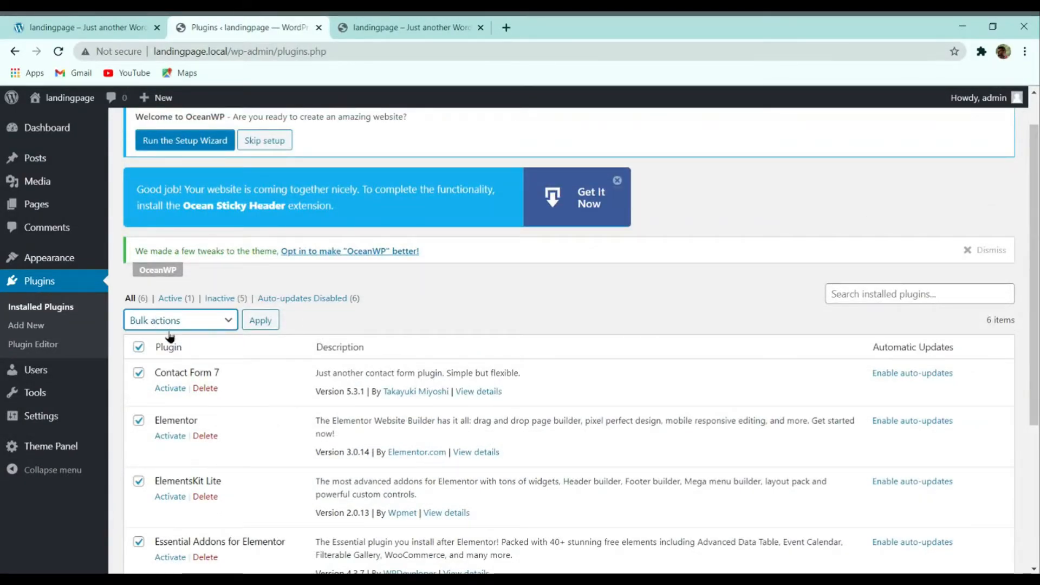
scroll(417, 249, down, 4)
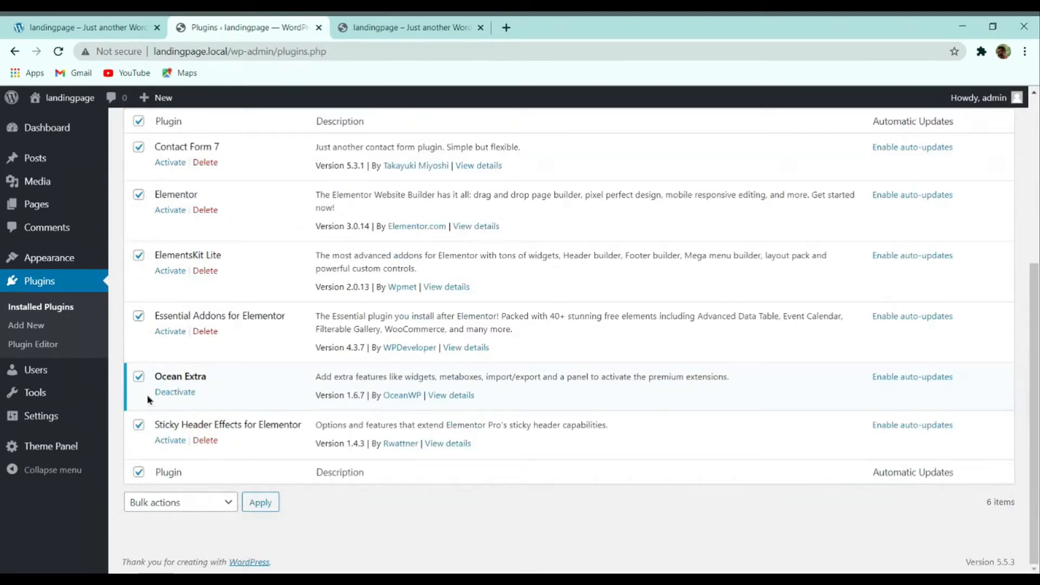
click(138, 378)
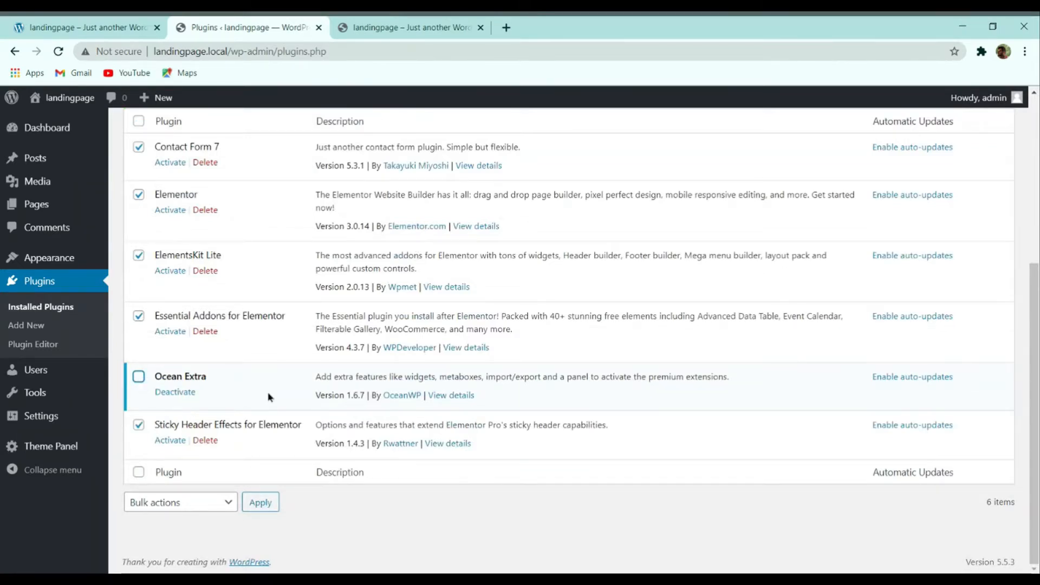
scroll(268, 397, up, 4)
click(252, 368)
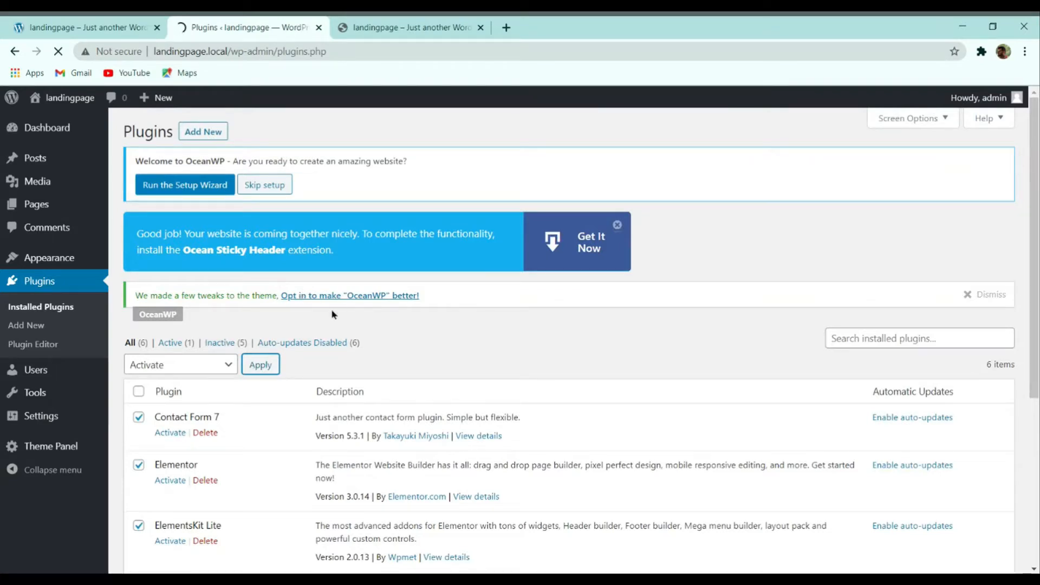
scroll(360, 389, down, 4)
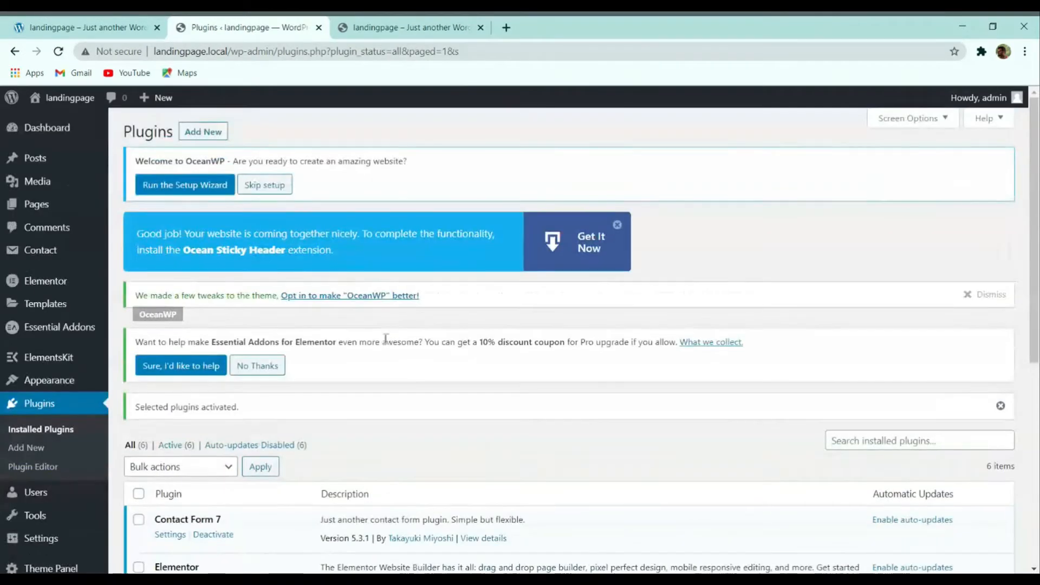
scroll(408, 291, down, 4)
scroll(417, 258, down, 4)
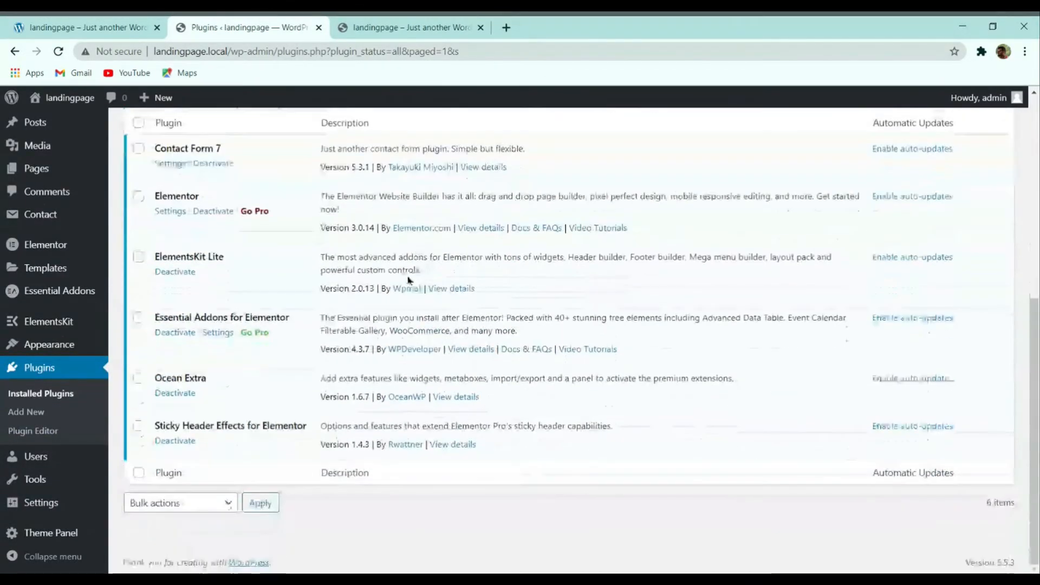
scroll(406, 297, up, 8)
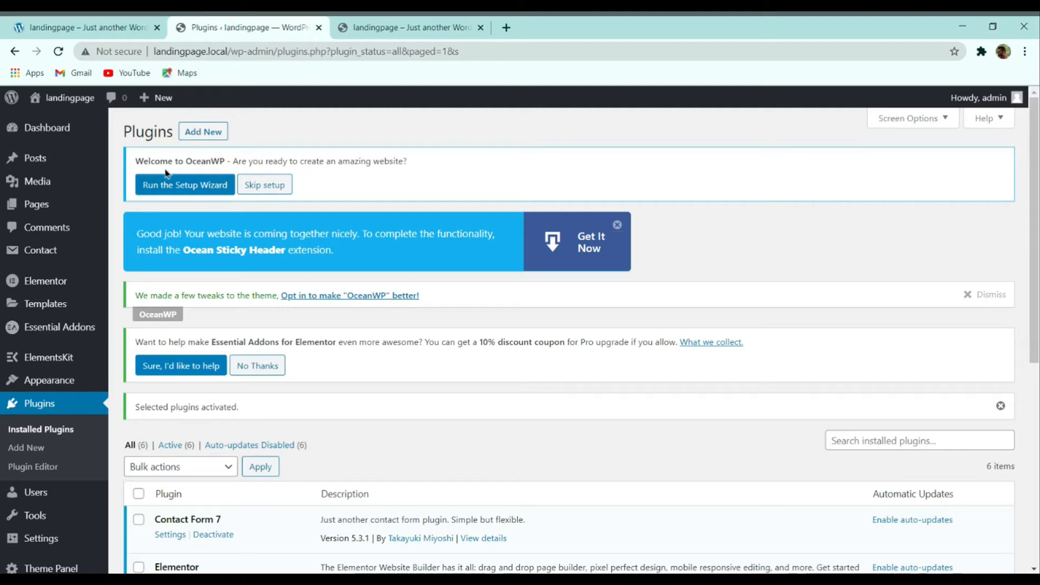
Step: Skip OceanWP setup and dismiss the Sticky Header, Essential Addons, Welcome, OceanWP and MetForm notices
click(270, 188)
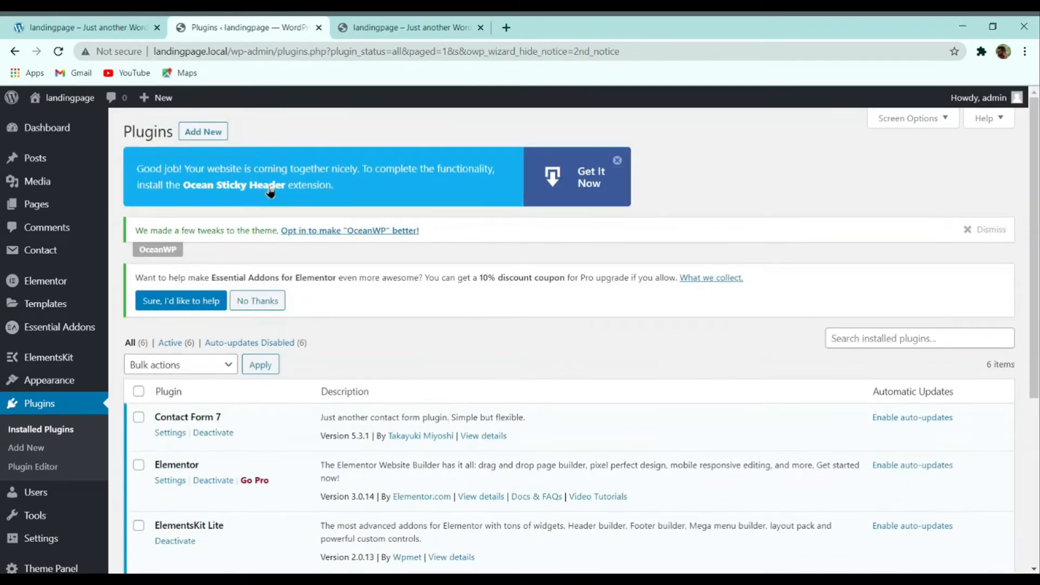
click(618, 162)
click(282, 306)
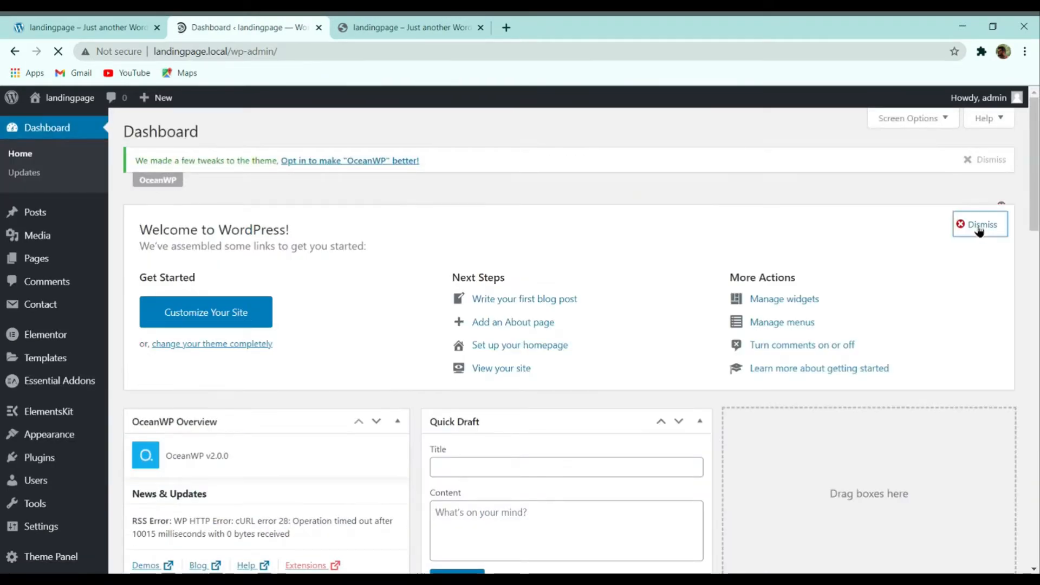
click(979, 231)
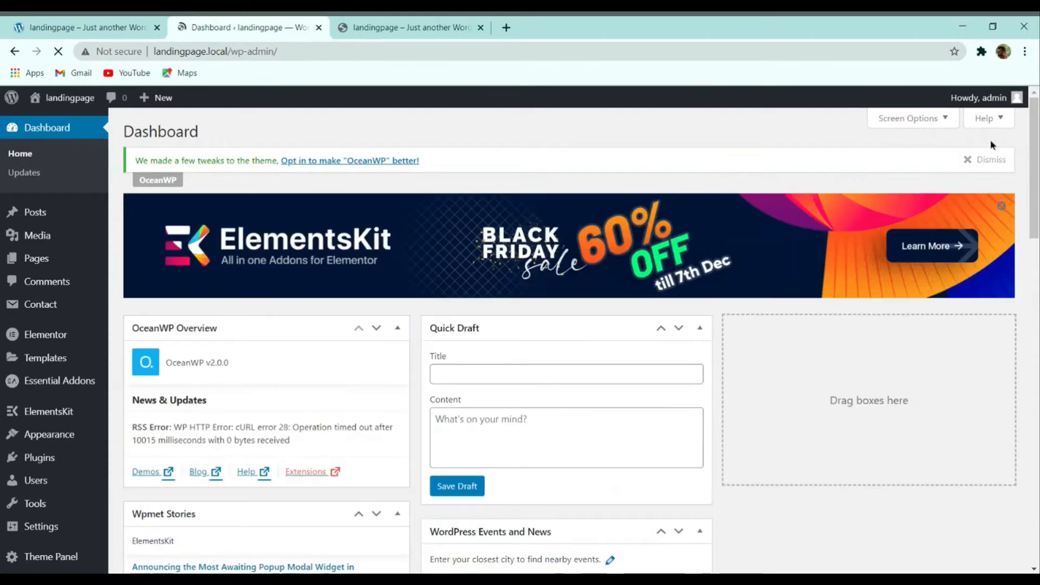
click(980, 160)
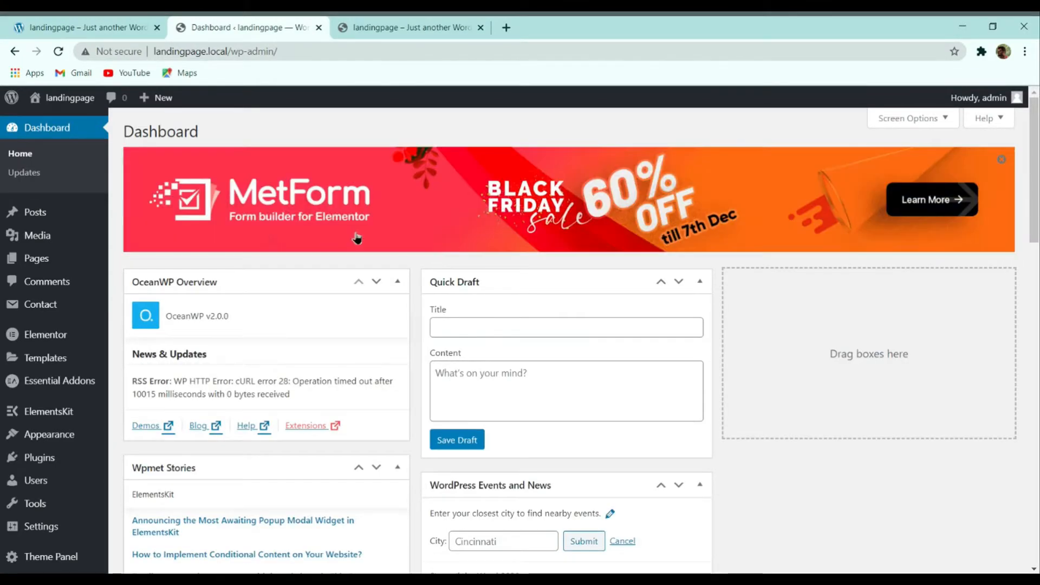
click(1003, 159)
key(ctrl+shift+Tab)
key(ctrl+Tab)
Step: Compare against the demo landing page tab, then open Pages > All Pages in the admin
key(ctrl+shift+Tab)
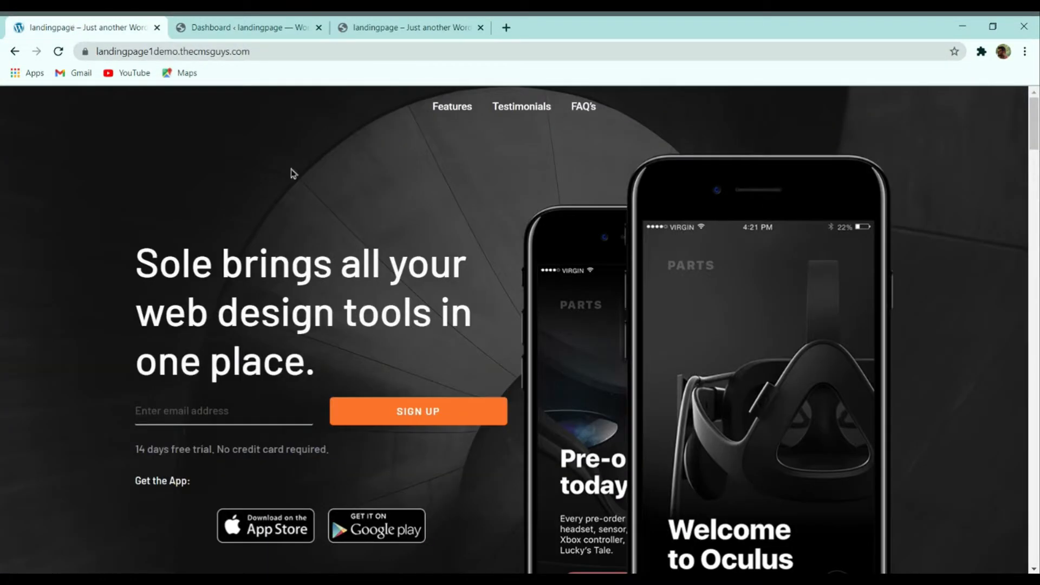
click(258, 36)
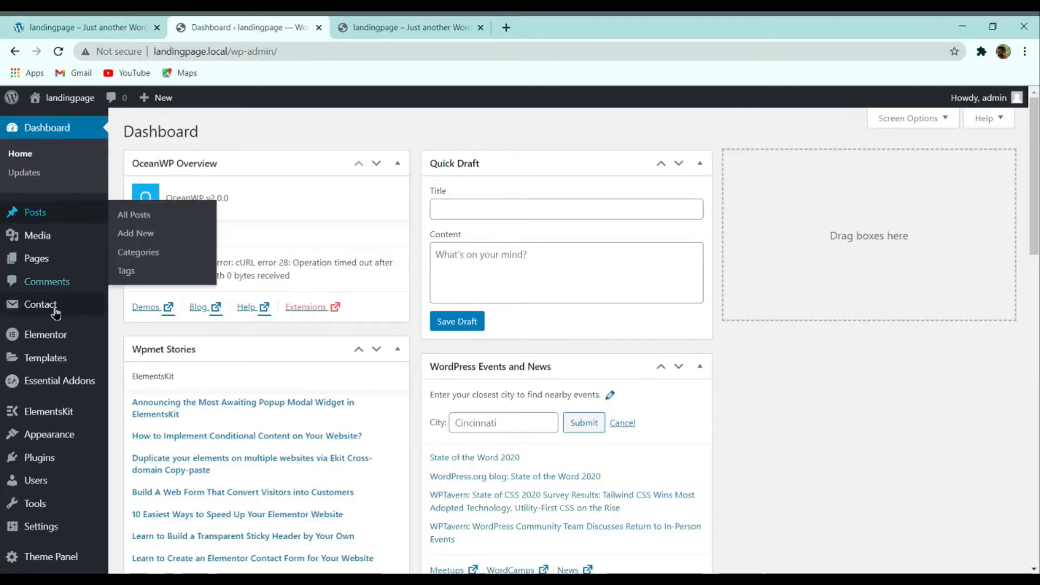
mouse_move(59, 342)
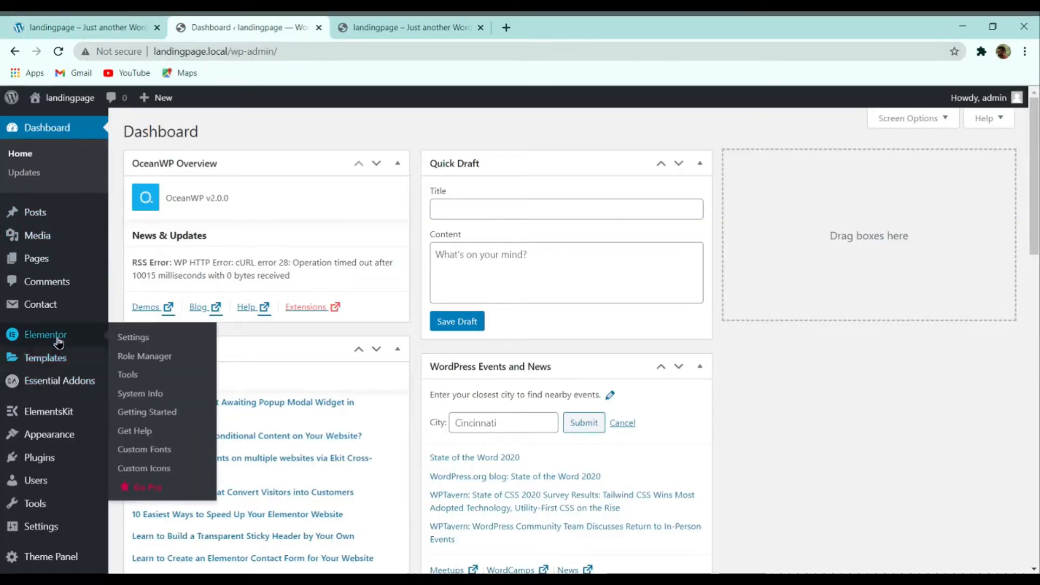
click(130, 438)
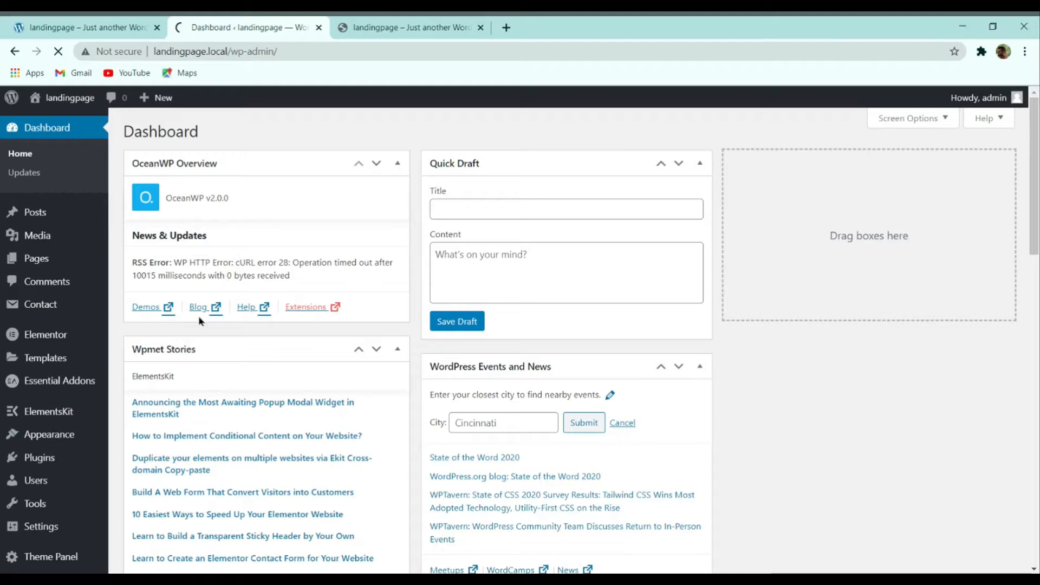
click(38, 26)
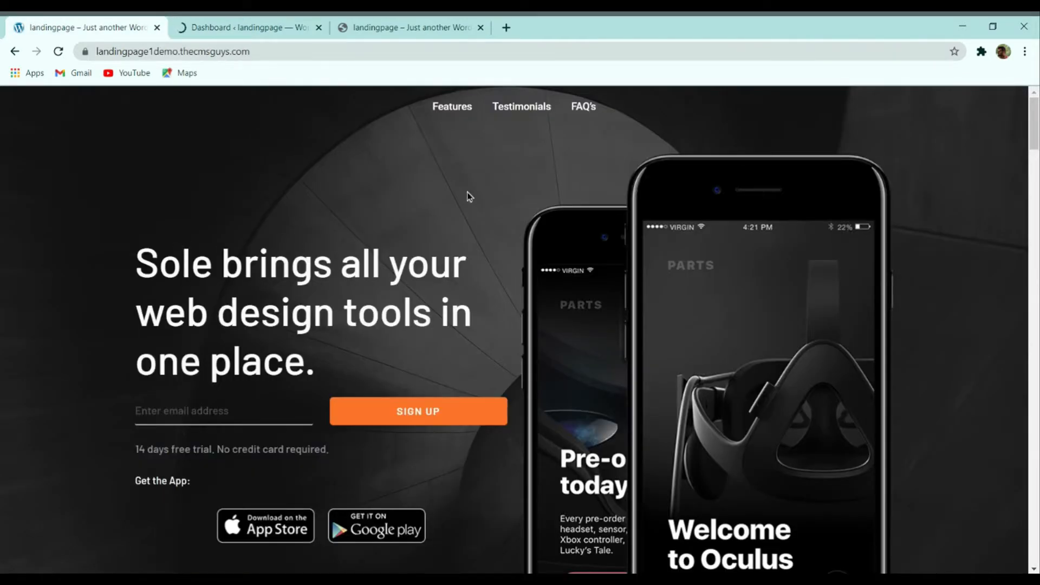
click(232, 25)
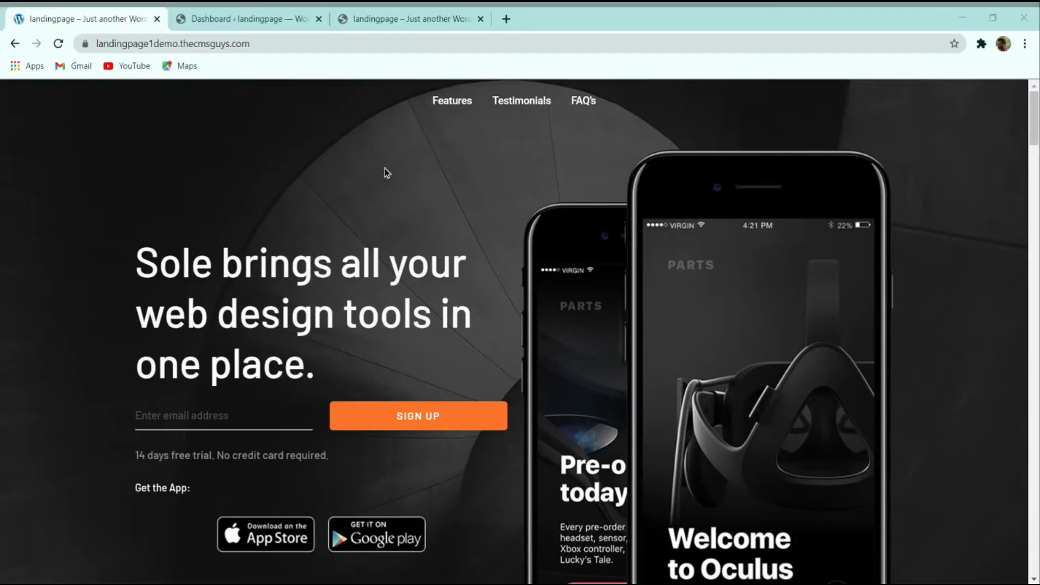
click(235, 16)
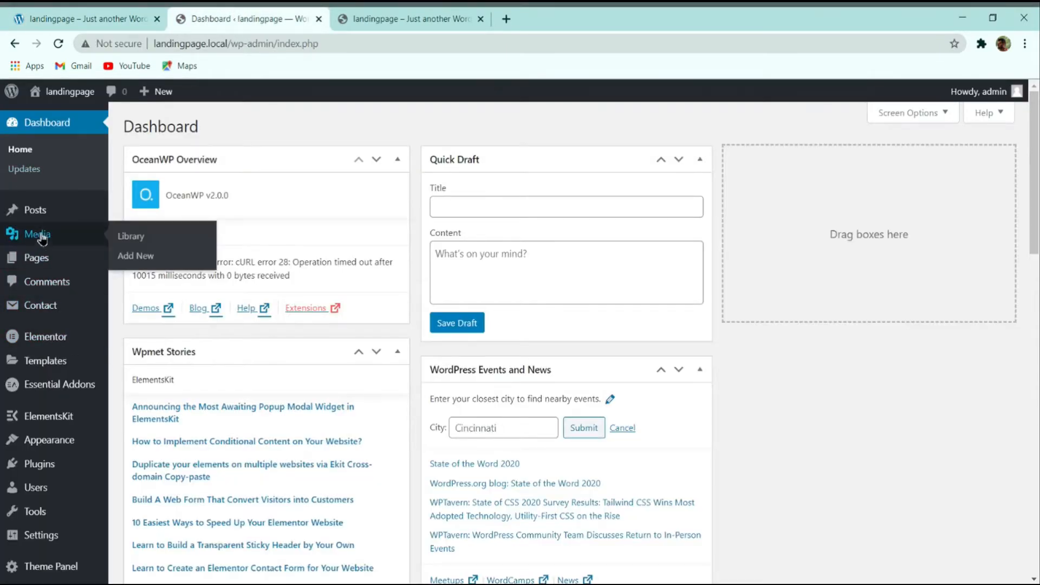
mouse_move(41, 266)
click(133, 260)
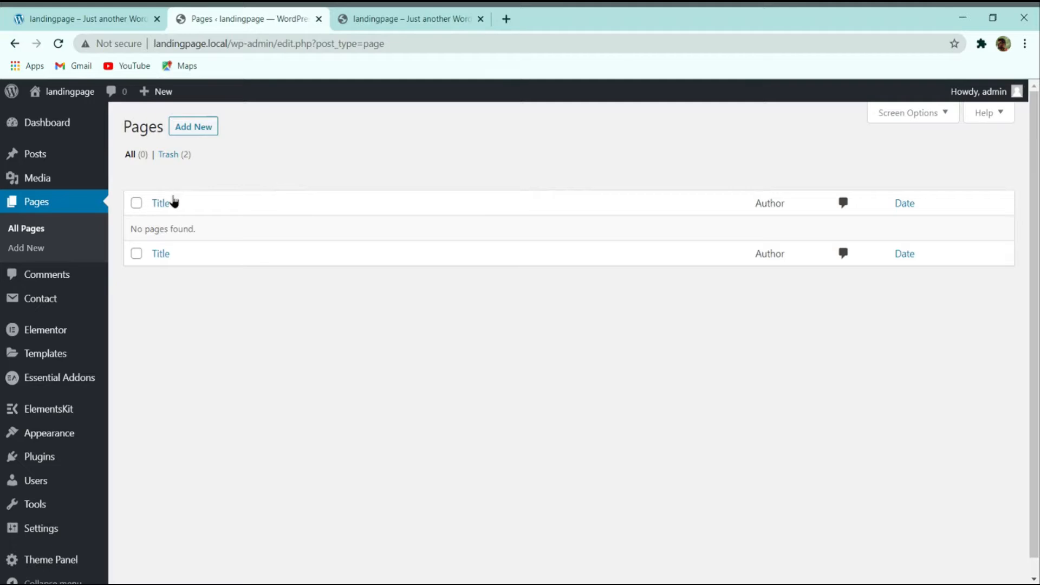
click(87, 18)
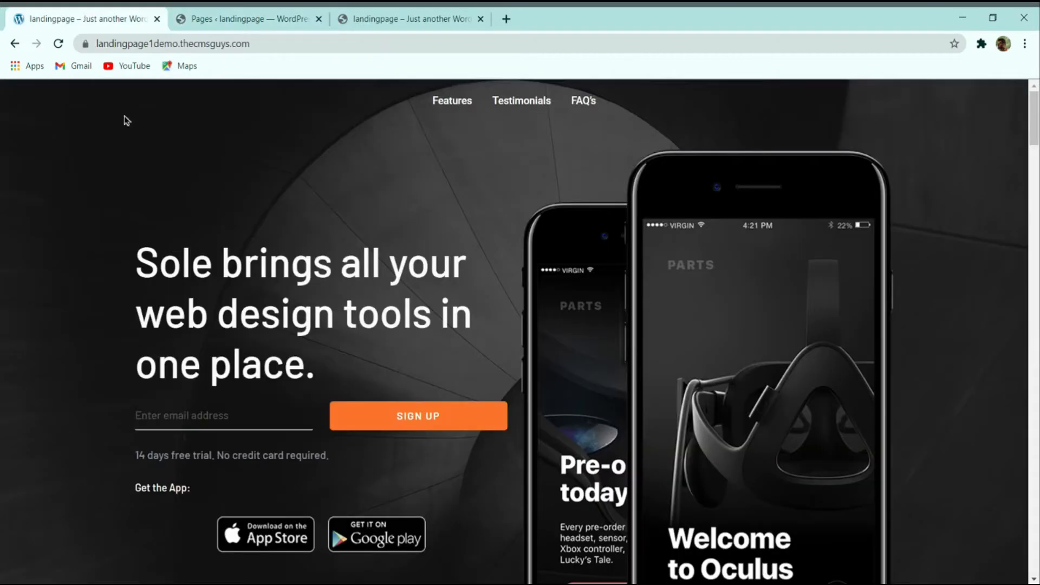
click(204, 18)
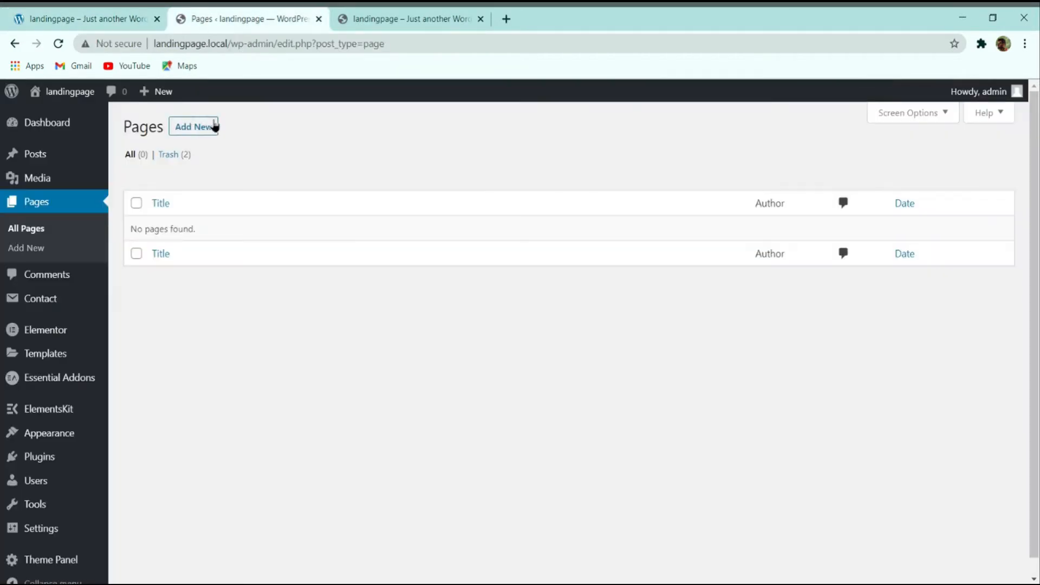
Step: Add a new page, dismiss the block editor welcome guide, and title it 'Home'
click(197, 129)
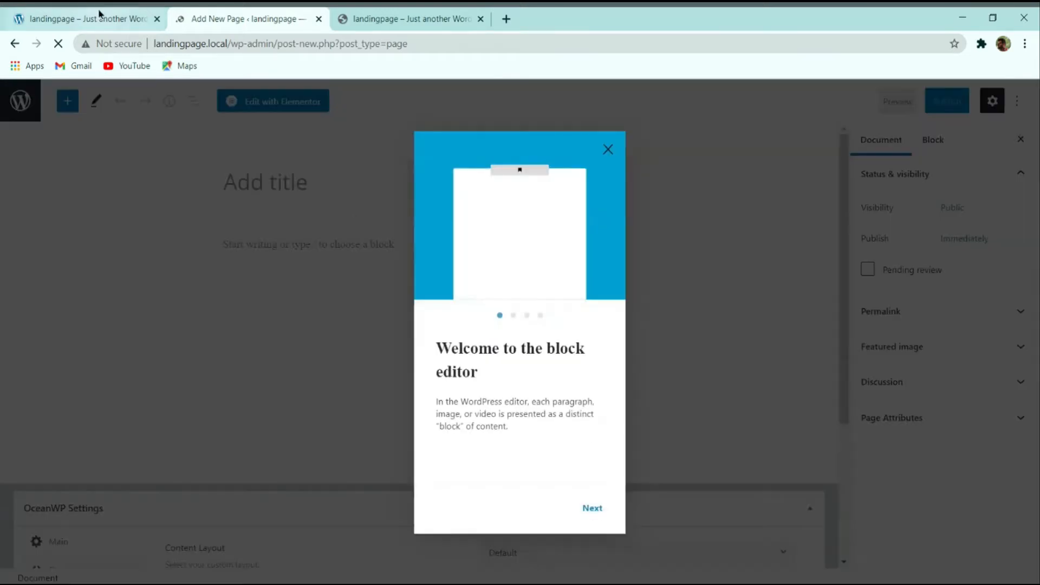
click(605, 151)
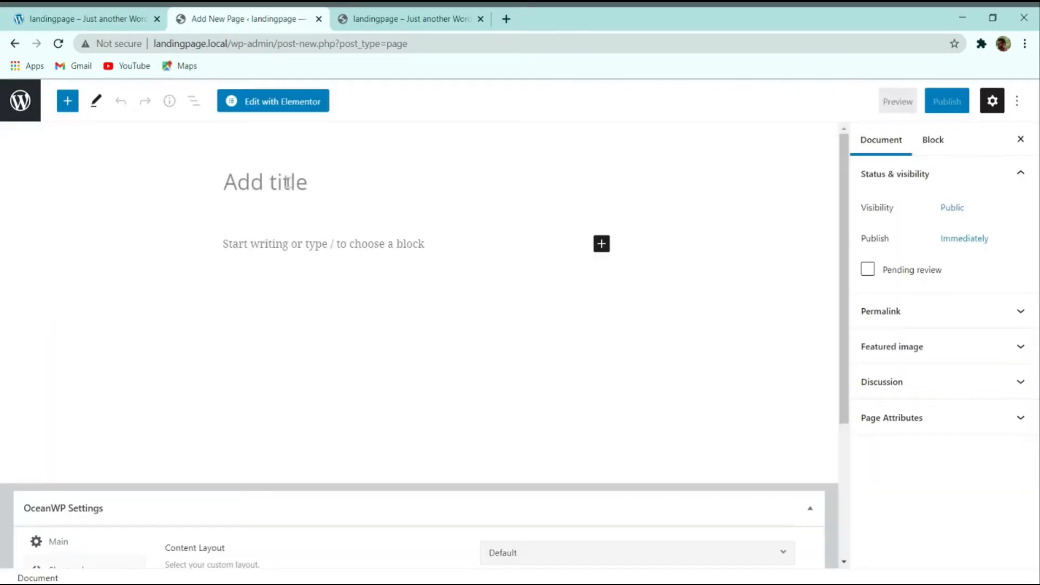
text(Home)
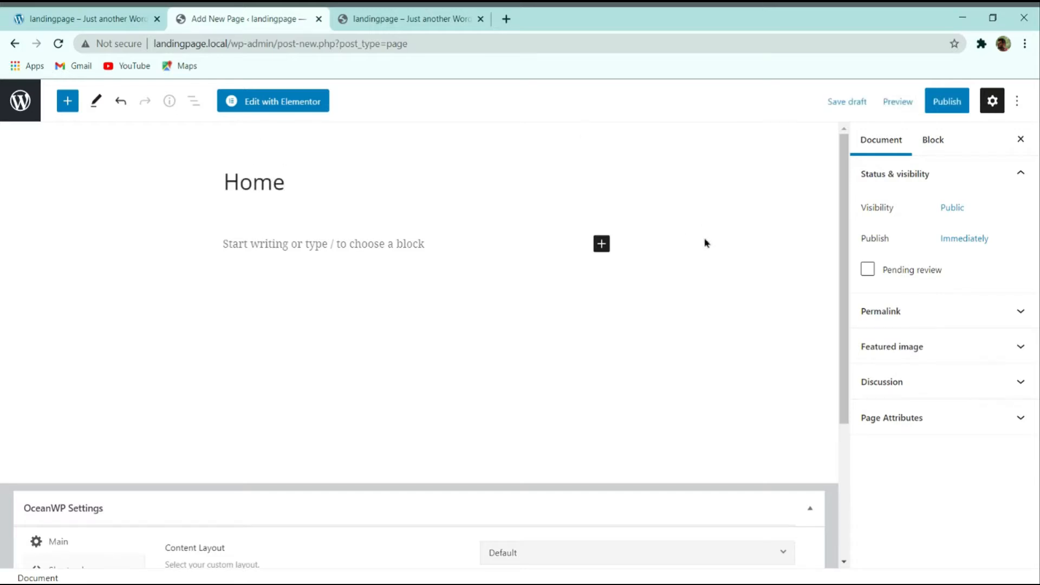
Step: Publish the Home page and view it live at landingpage.local/home/, closing the duplicate tab
click(947, 101)
click(929, 106)
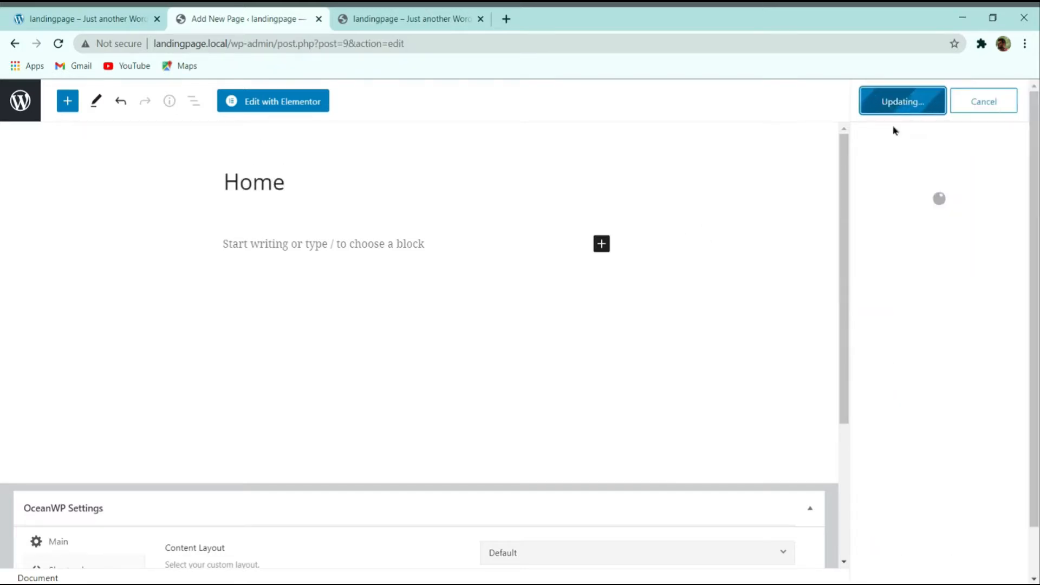
click(138, 543)
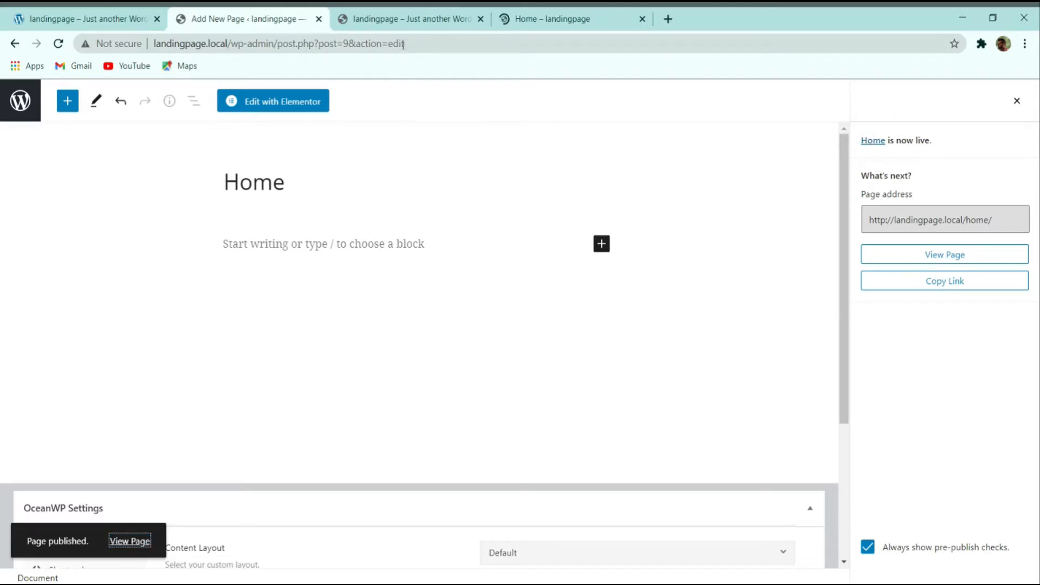
click(479, 19)
click(414, 20)
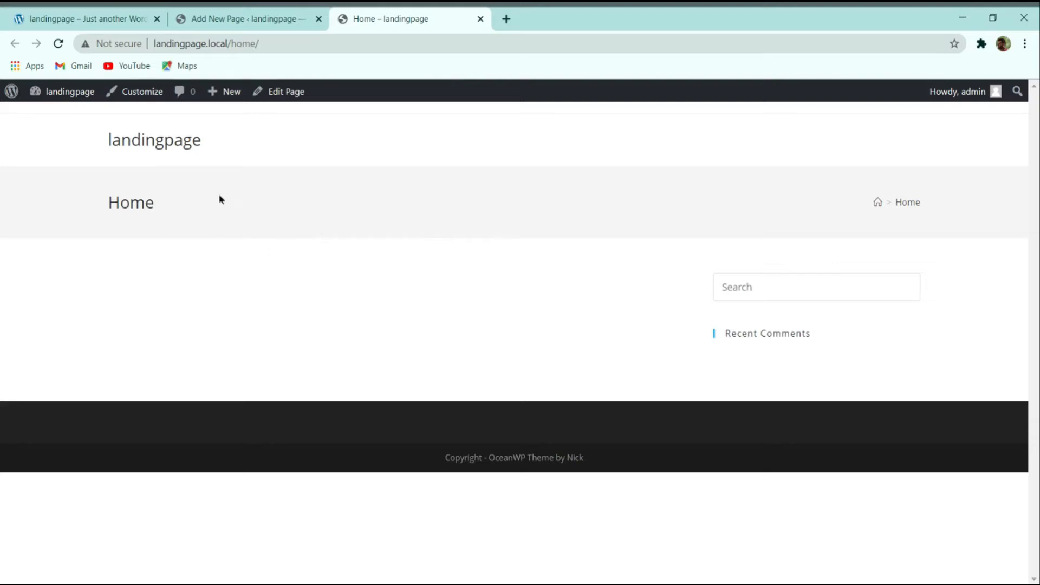
drag(113, 189, 161, 195)
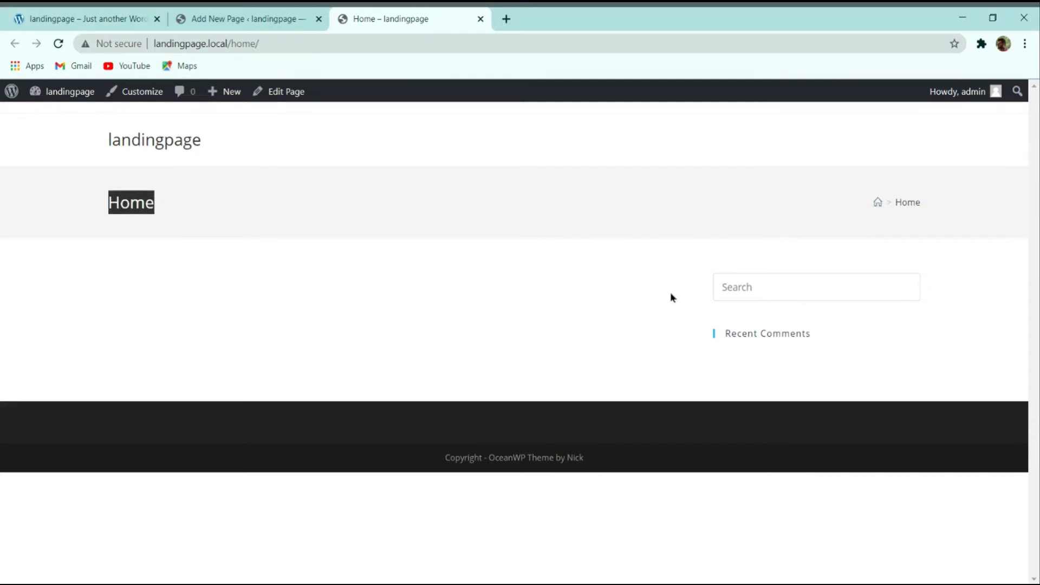
click(704, 269)
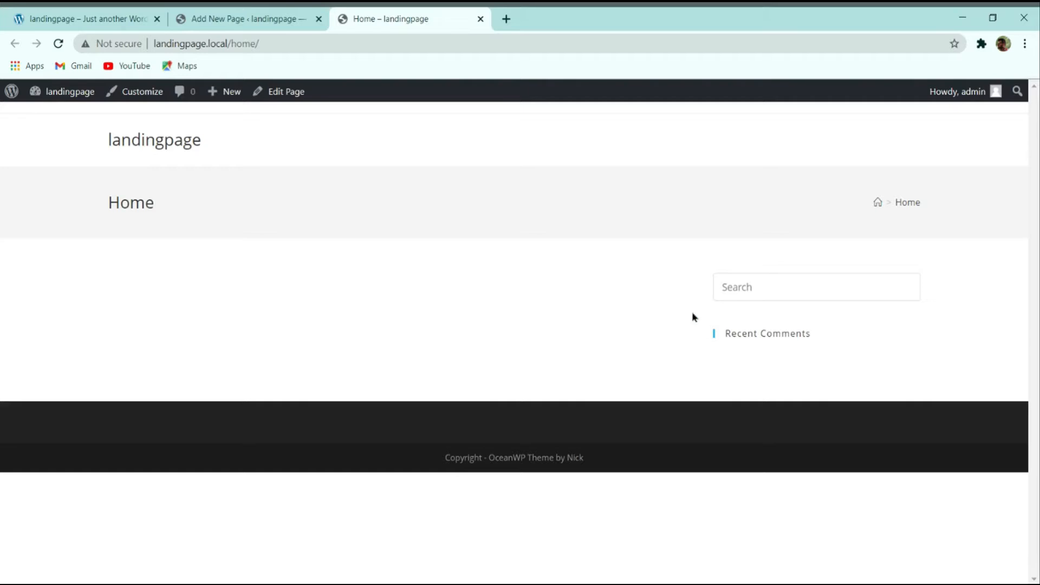
click(241, 15)
Step: In OceanWP Settings, disable paddings, set Content Layout to Full Width, keep Sidebar Default
scroll(349, 146, down, 4)
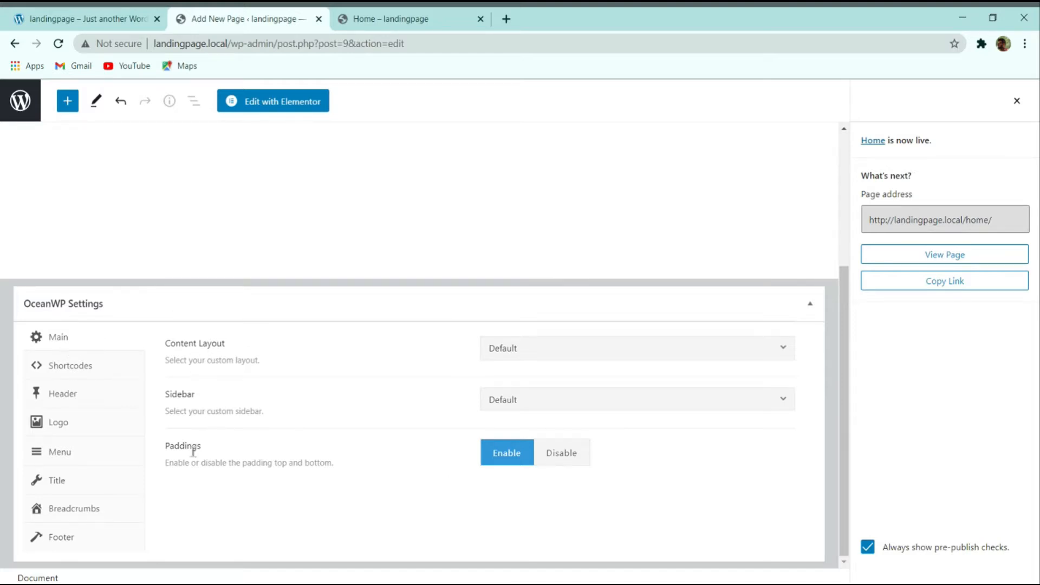
click(568, 459)
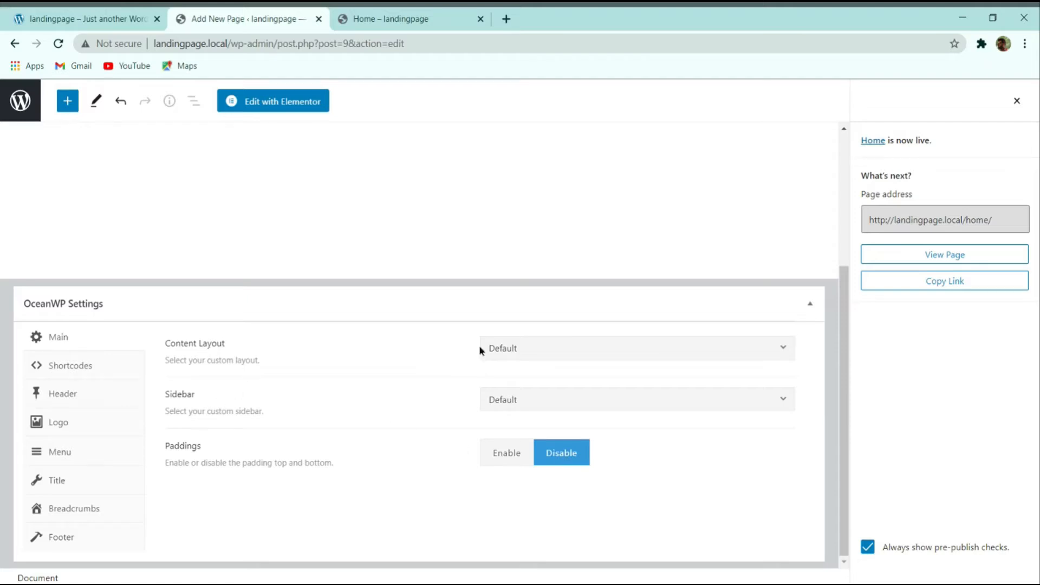
click(560, 350)
click(540, 452)
click(529, 404)
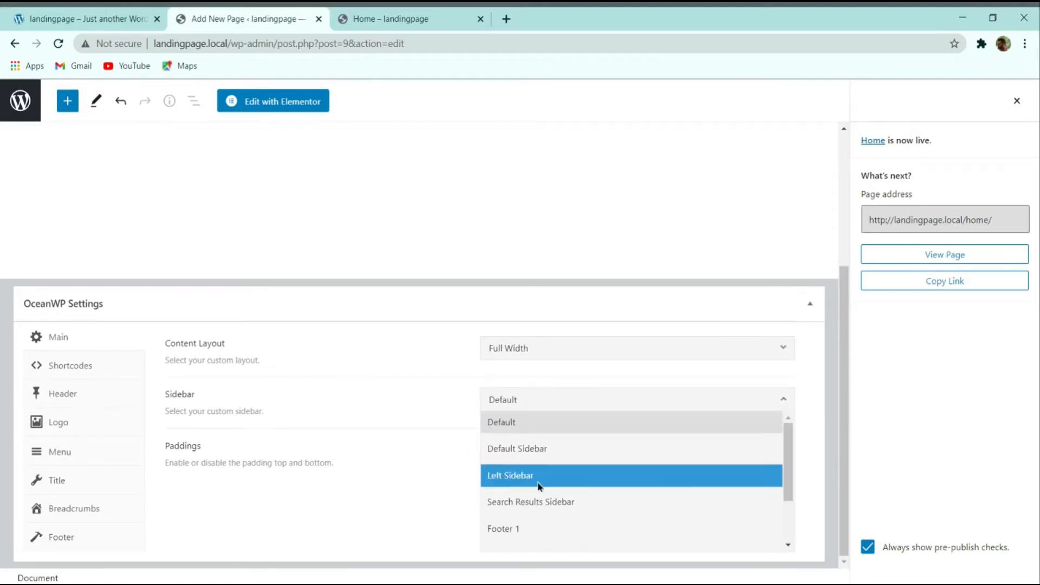
scroll(532, 449, down, 1)
scroll(534, 461, up, 2)
scroll(534, 465, down, 2)
scroll(534, 474, up, 3)
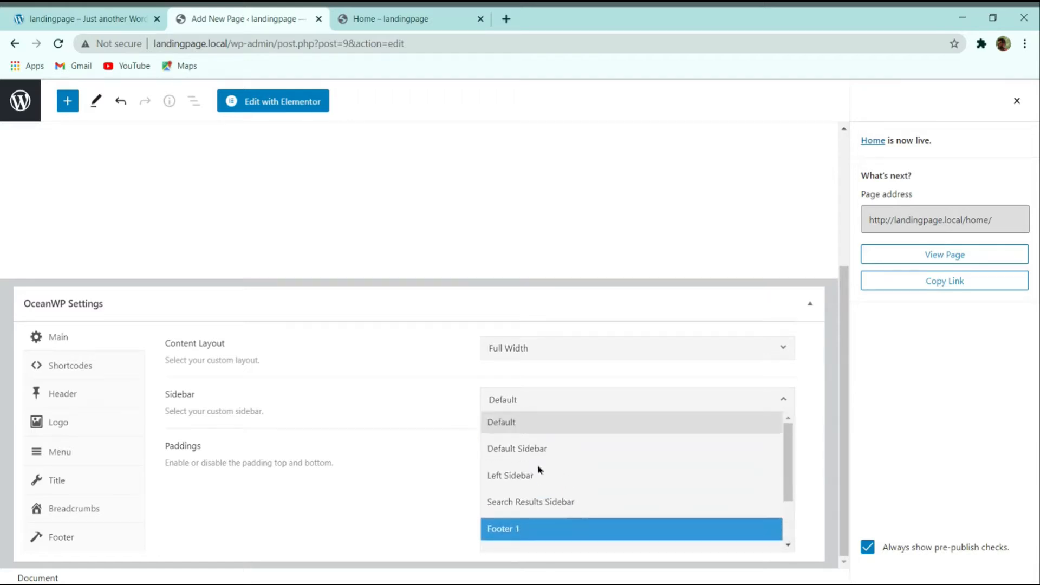
click(545, 430)
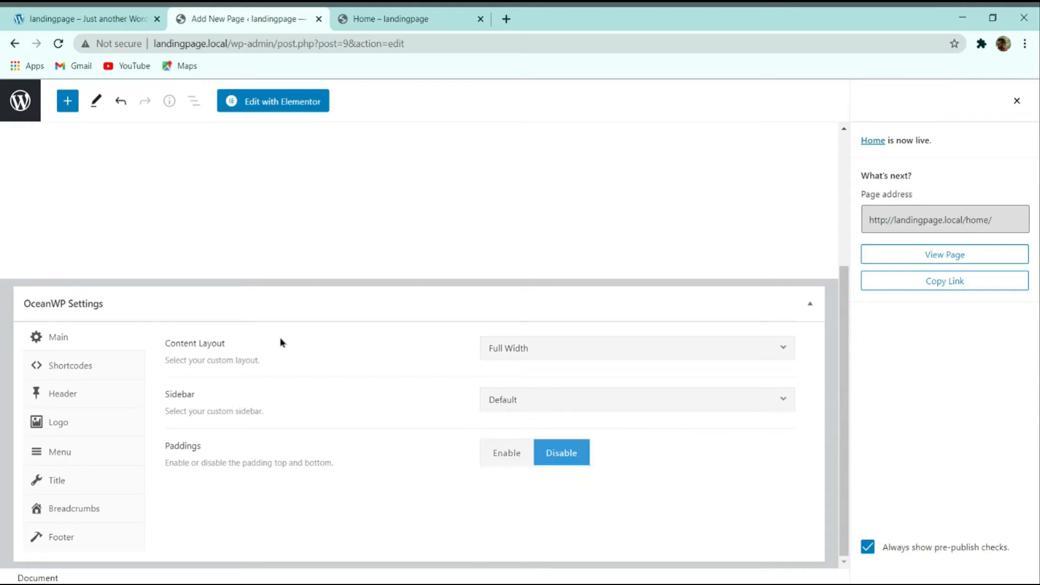
click(693, 356)
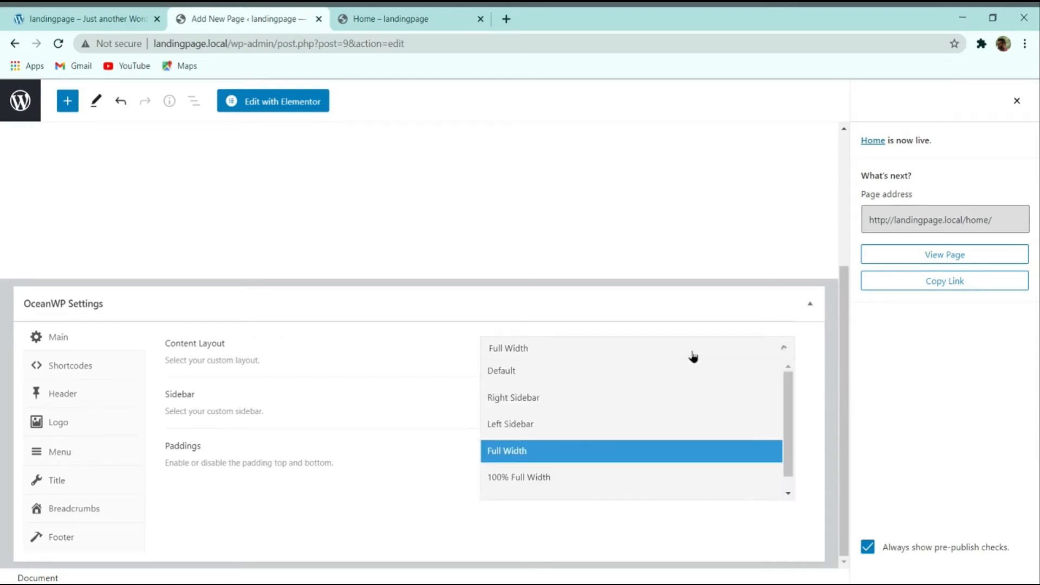
click(615, 459)
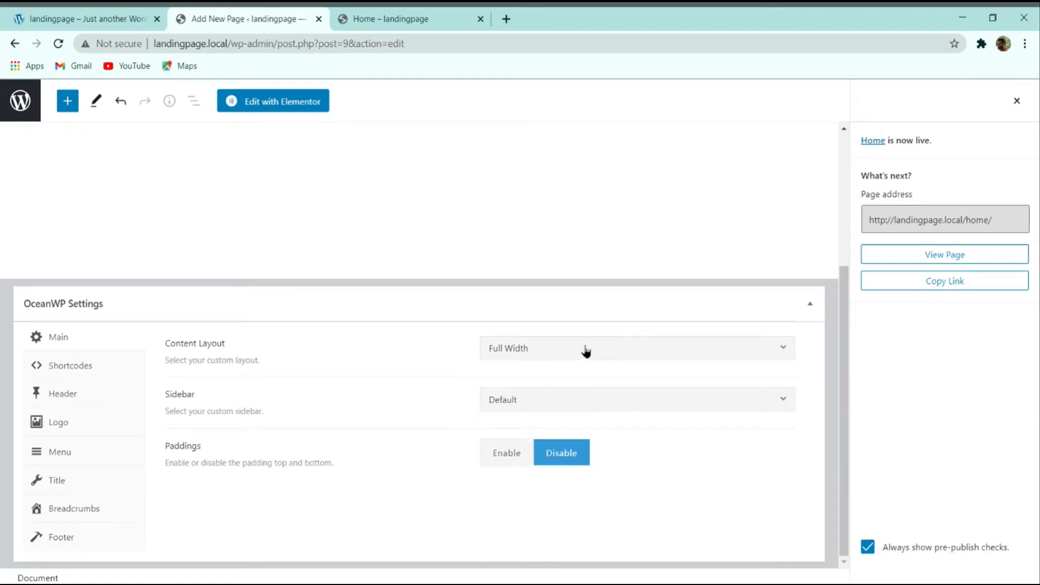
Step: Update the Home page and reload its live view to confirm the sidebar is gone
click(1017, 101)
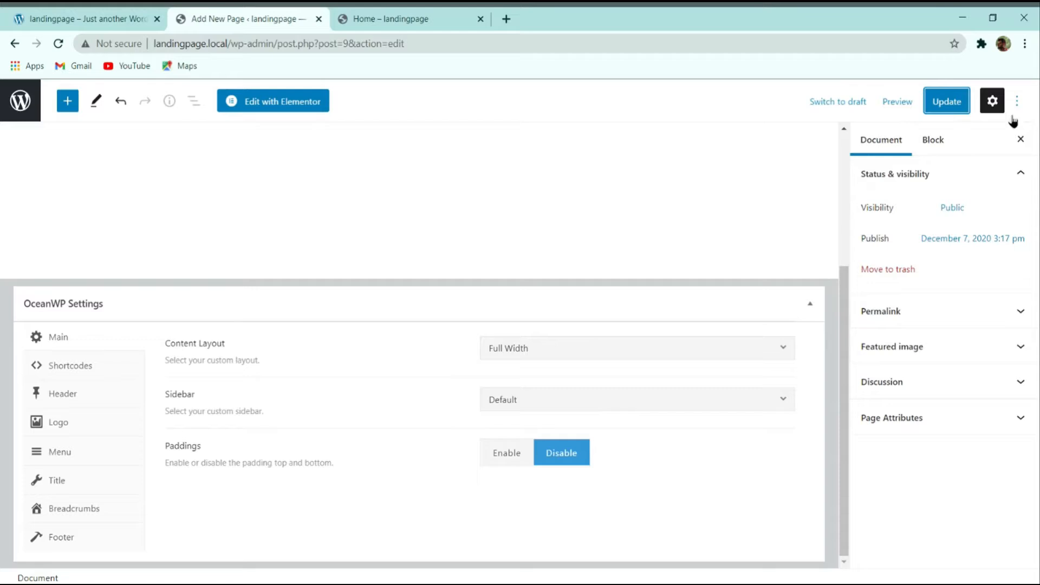
click(940, 103)
click(390, 16)
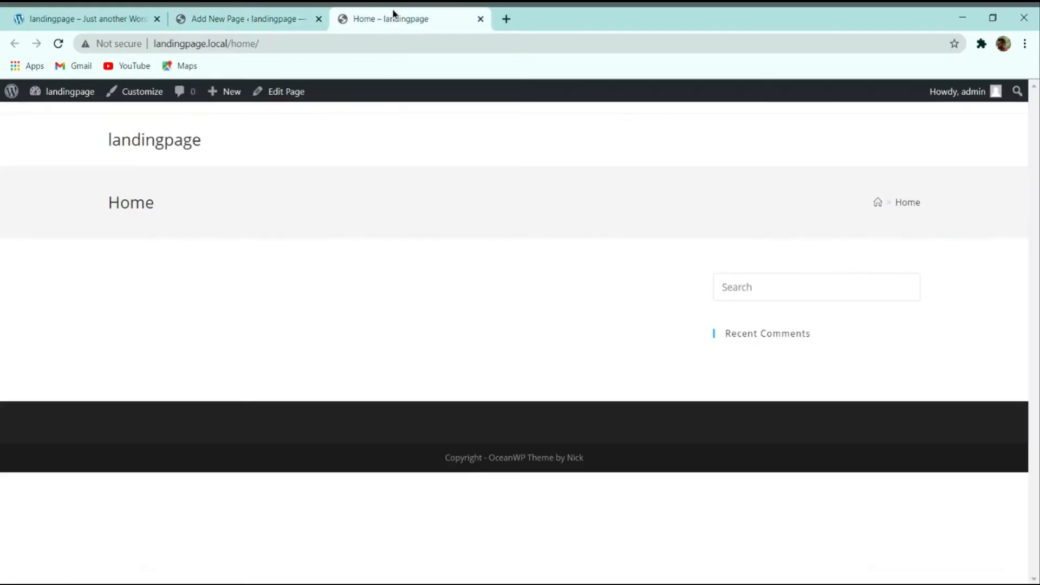
click(58, 43)
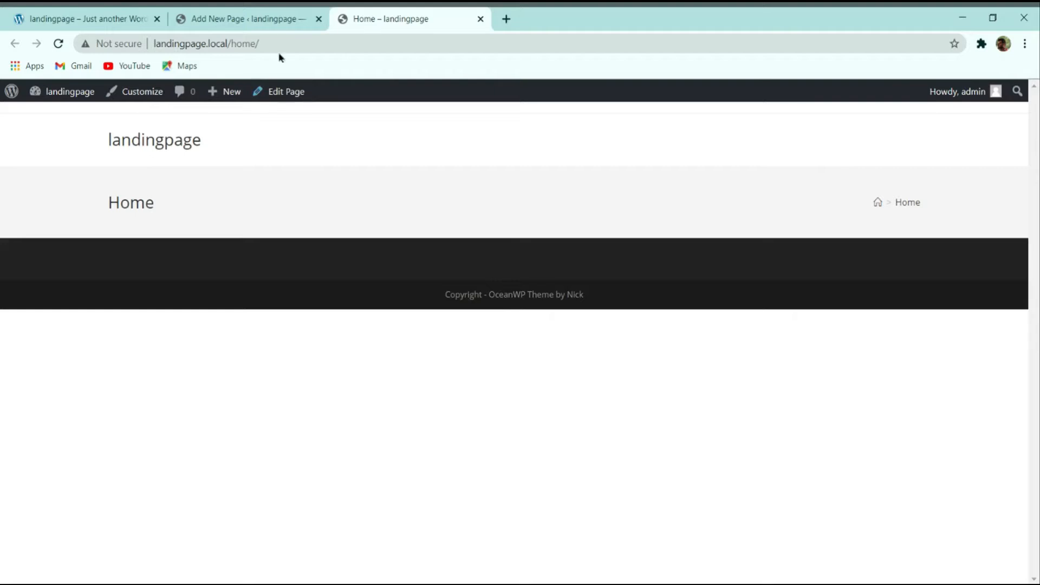
click(267, 16)
click(425, 22)
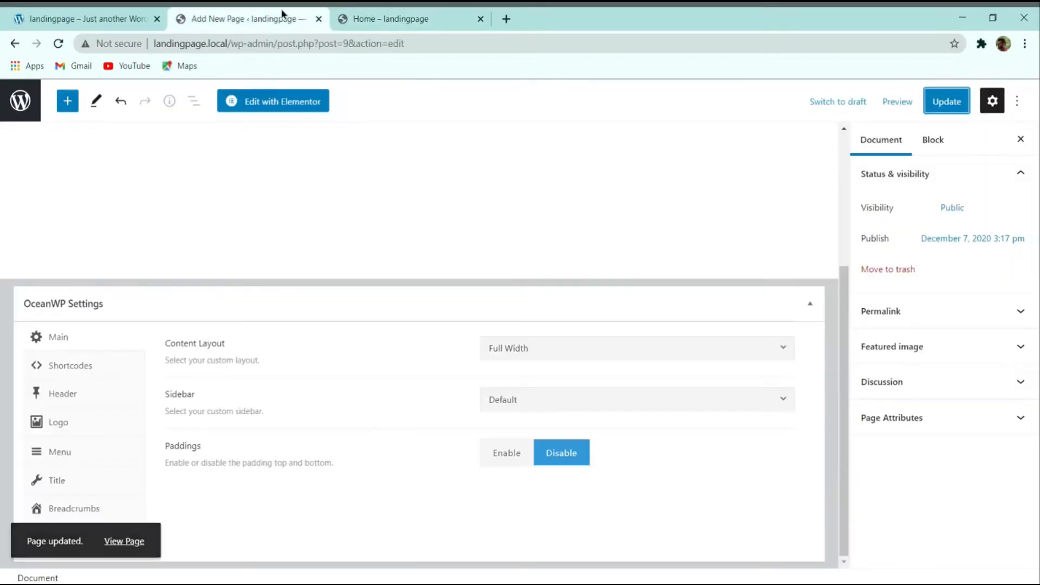
click(290, 14)
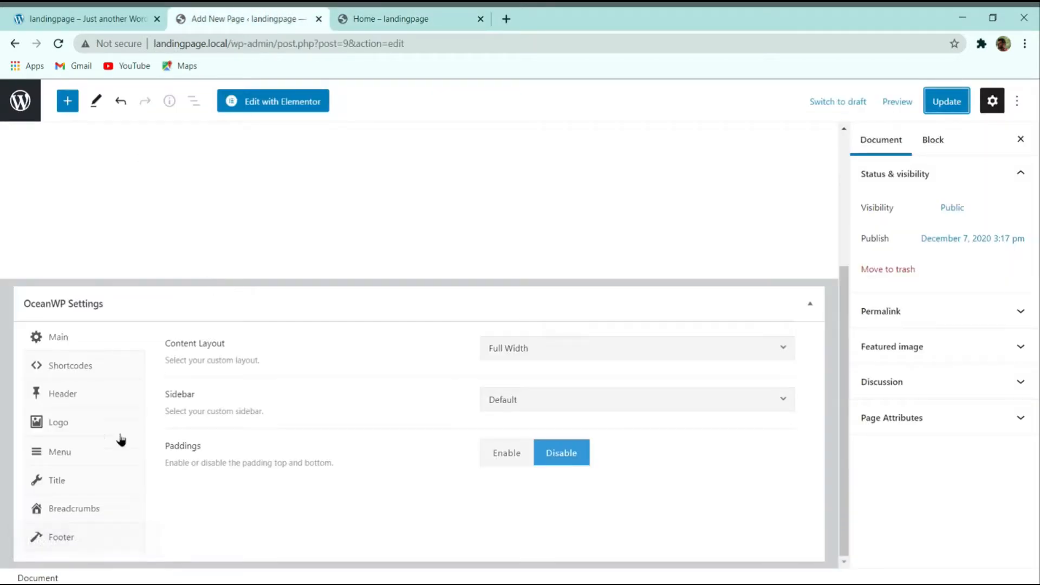
Step: Set OceanWP's Display Page Title to Disable for the Home page and update it
click(59, 482)
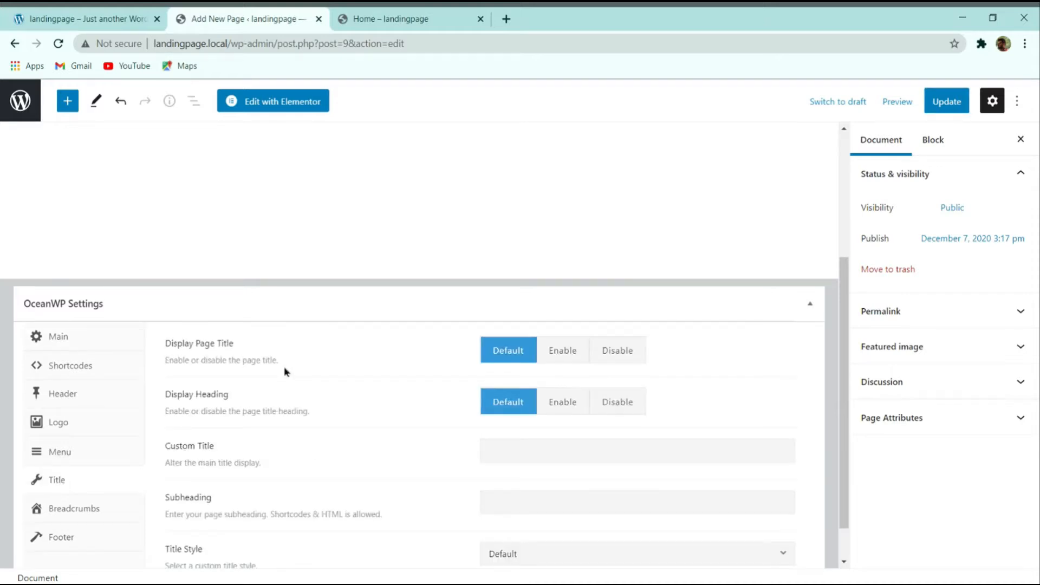
click(617, 353)
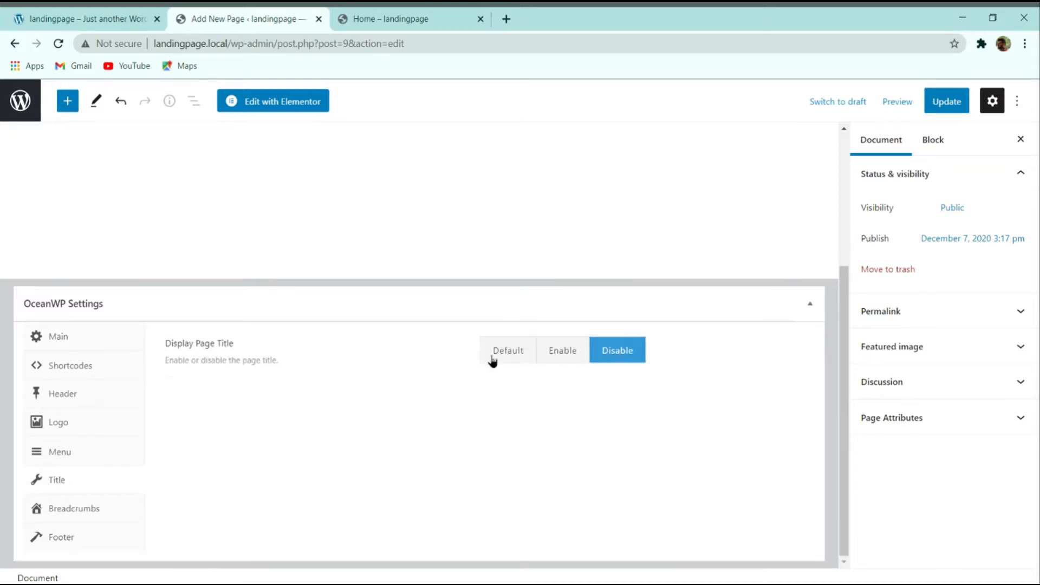
click(942, 102)
Step: Reload the live Home page to confirm the title band is gone, comparing with the Sole demo
click(407, 19)
click(58, 43)
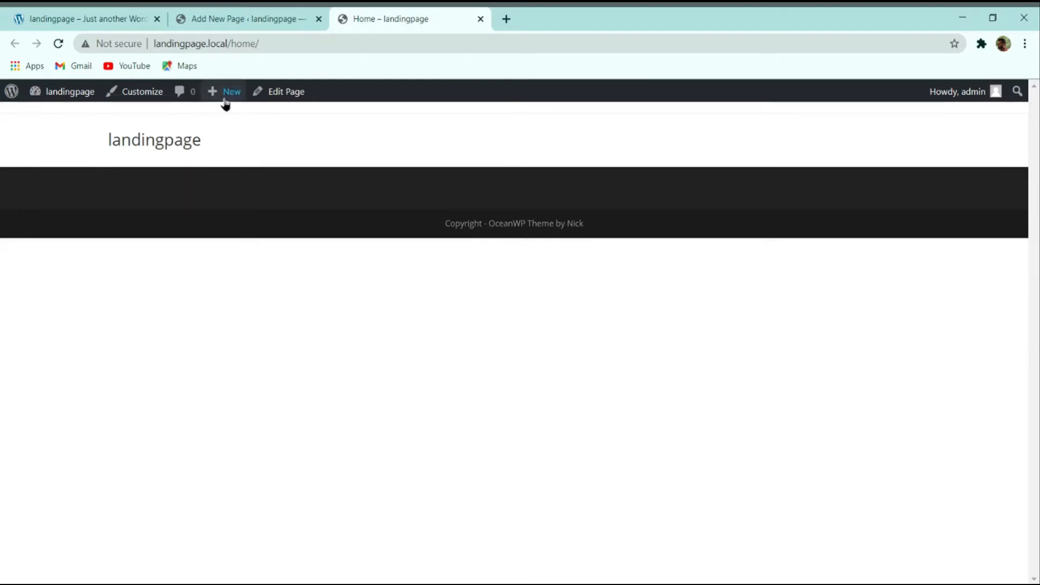
click(98, 16)
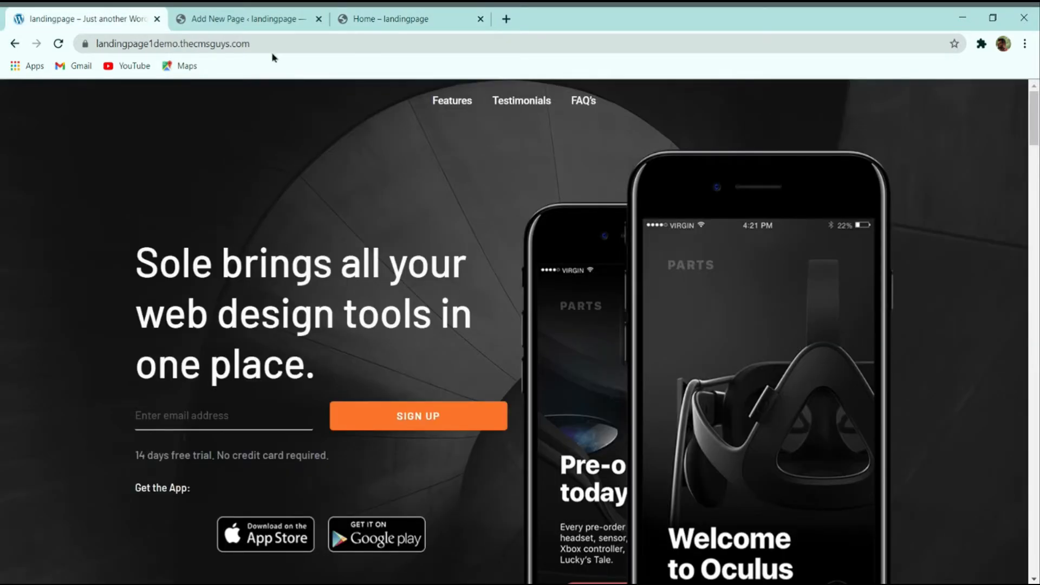
click(359, 17)
click(63, 15)
scroll(379, 227, down, 2)
scroll(379, 230, up, 2)
click(253, 19)
scroll(379, 249, up, 4)
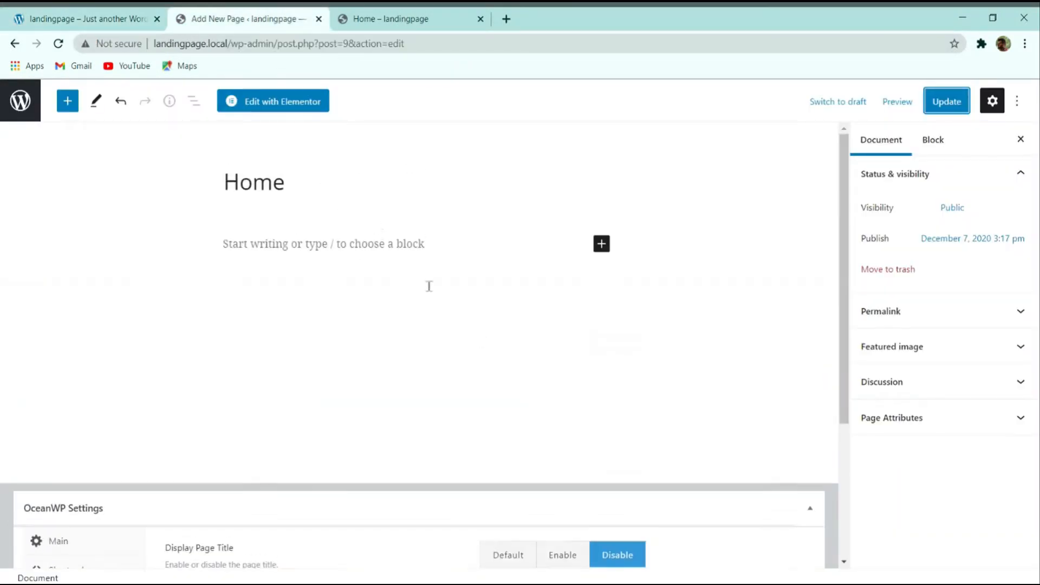
Step: Launch Elementor on the Home page and scroll through the dark Sole demo page for reference
click(292, 99)
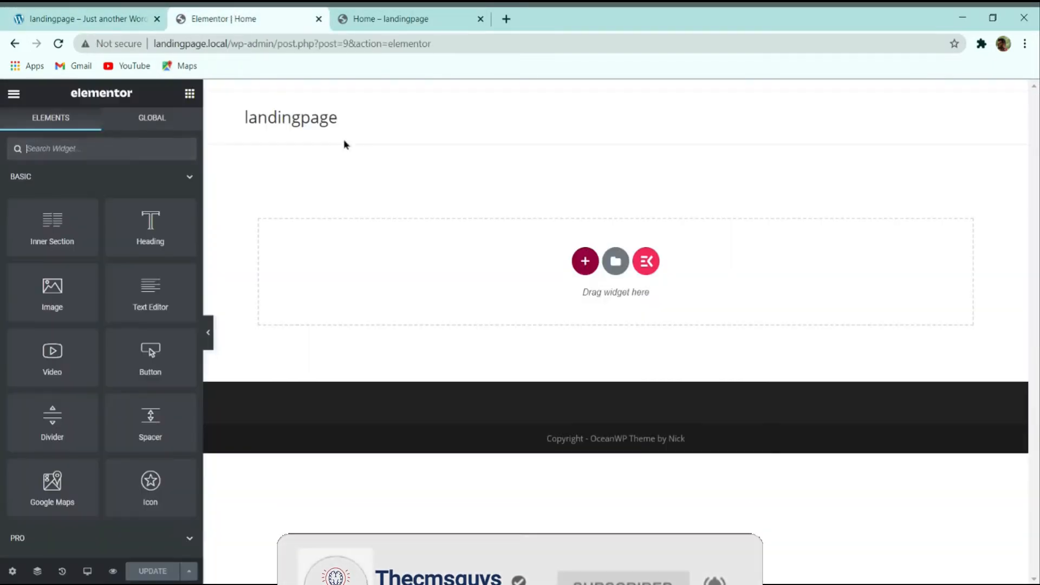
click(125, 13)
scroll(347, 235, down, 5)
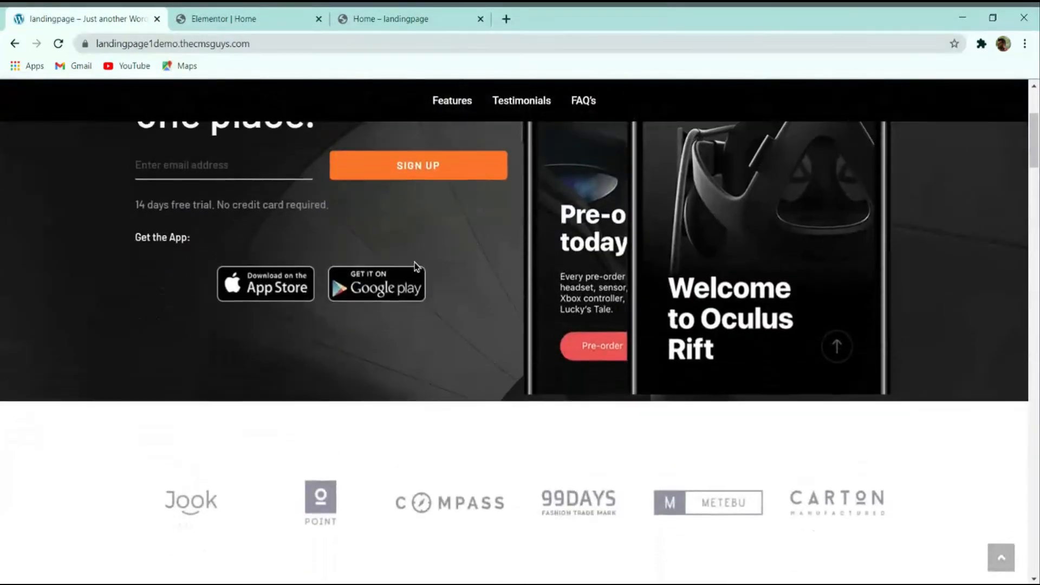
scroll(413, 267, up, 5)
scroll(886, 248, down, 4)
scroll(831, 341, up, 4)
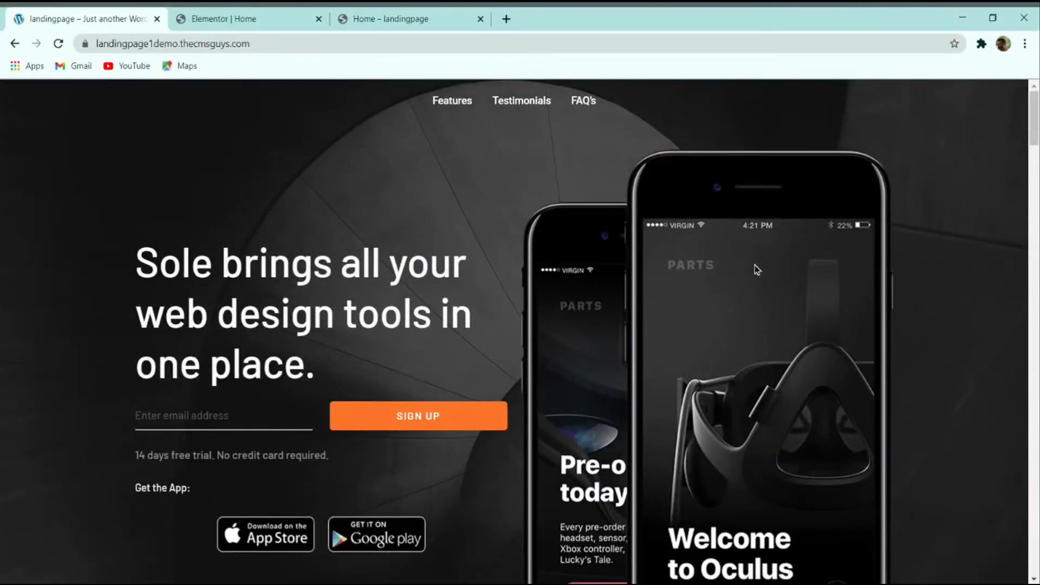
scroll(757, 269, down, 2)
scroll(714, 243, up, 2)
scroll(724, 371, down, 2)
scroll(644, 352, up, 2)
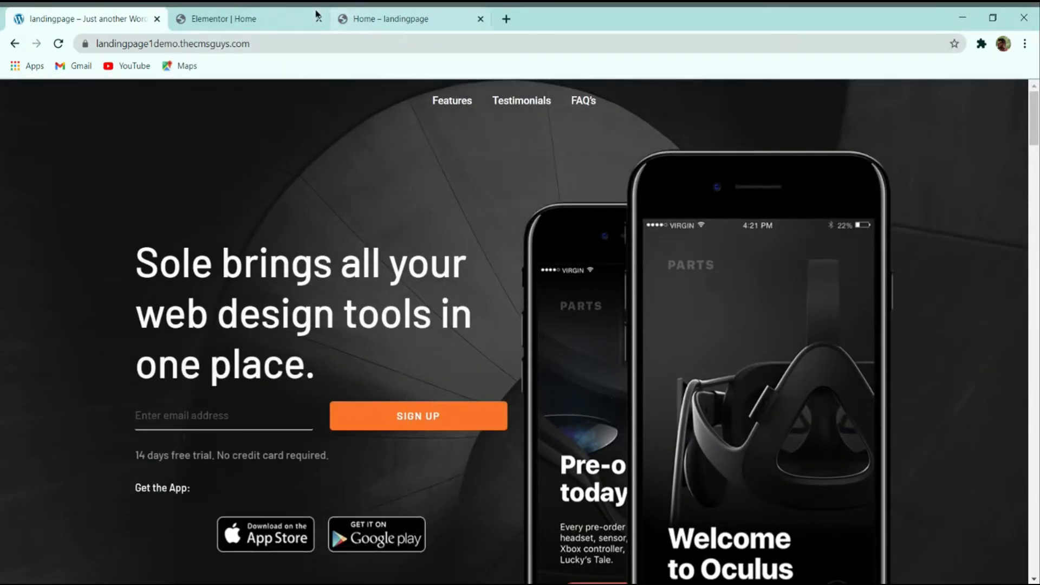
click(265, 16)
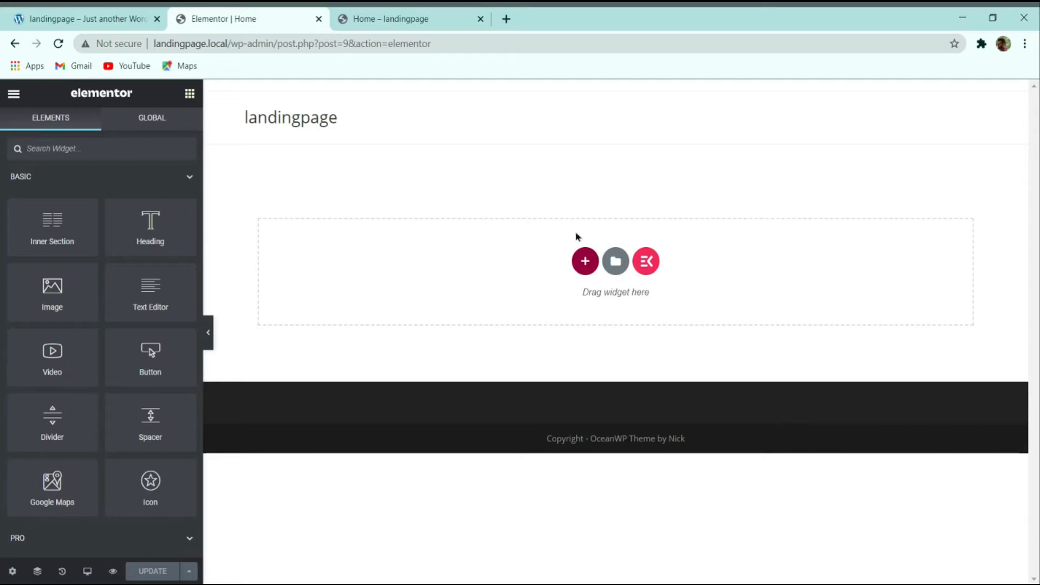
Step: Review the demo page again, then start a new section on the empty Elementor canvas
click(124, 16)
scroll(614, 309, down, 10)
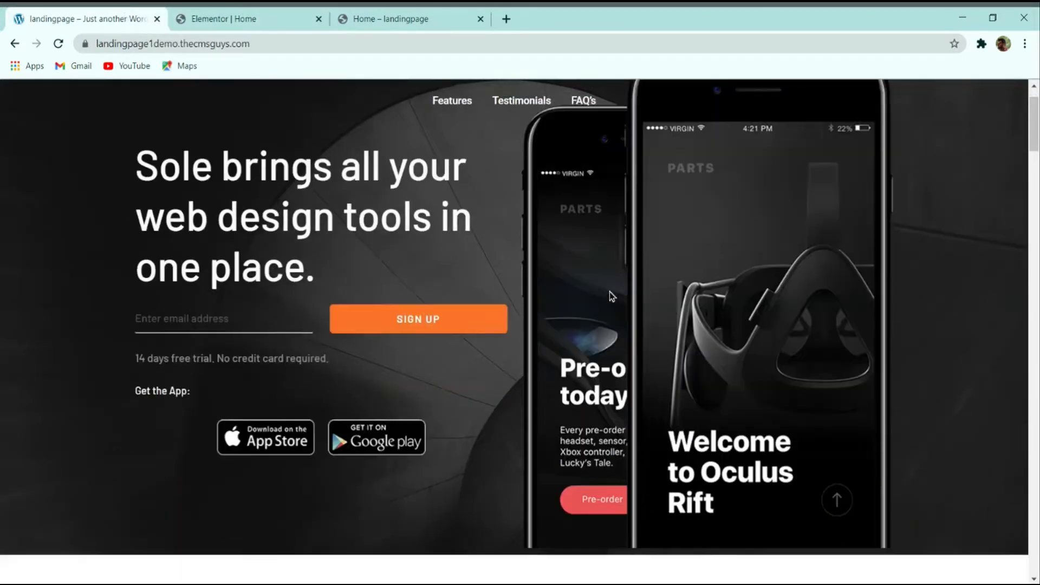
scroll(609, 296, up, 8)
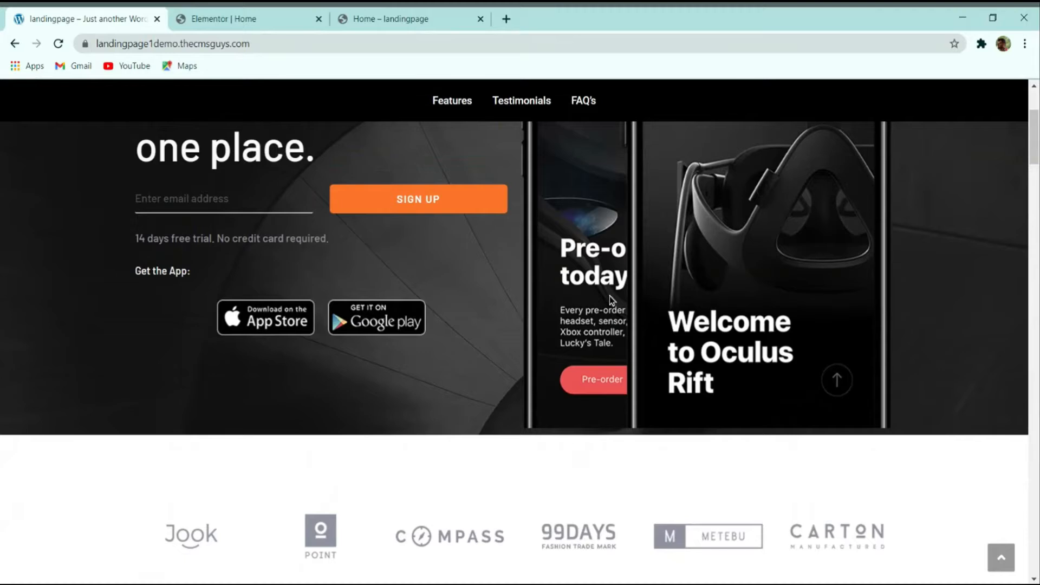
scroll(609, 296, up, 1)
click(266, 21)
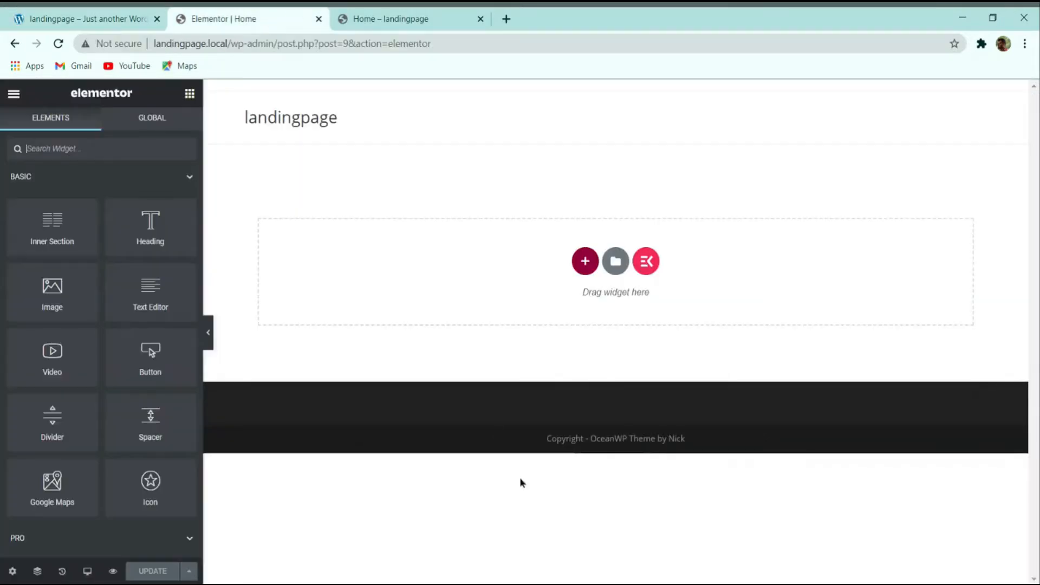
click(586, 262)
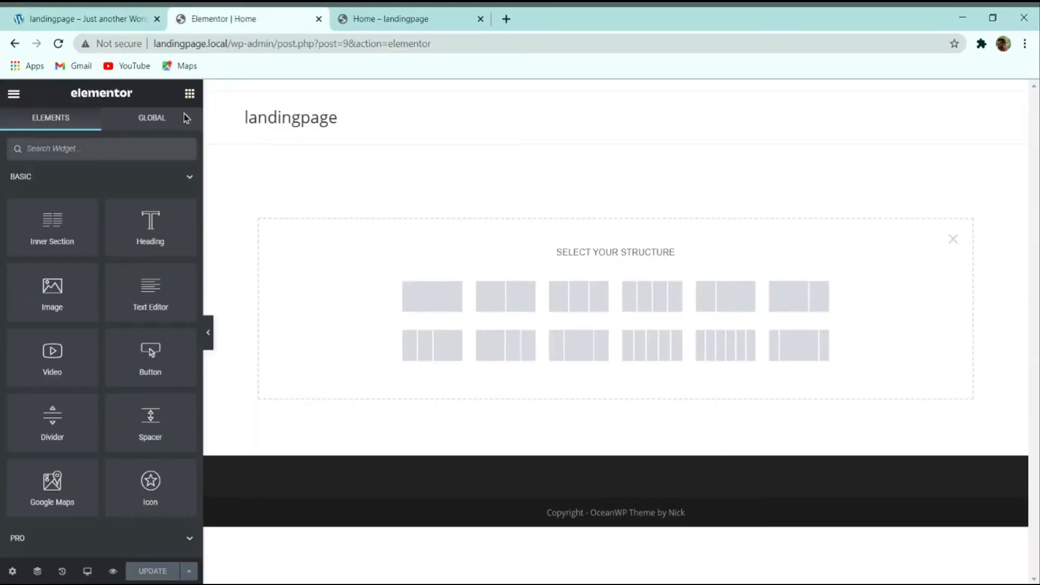
Step: Add a two-column section to the Home page, matching the demo's hero layout
click(68, 15)
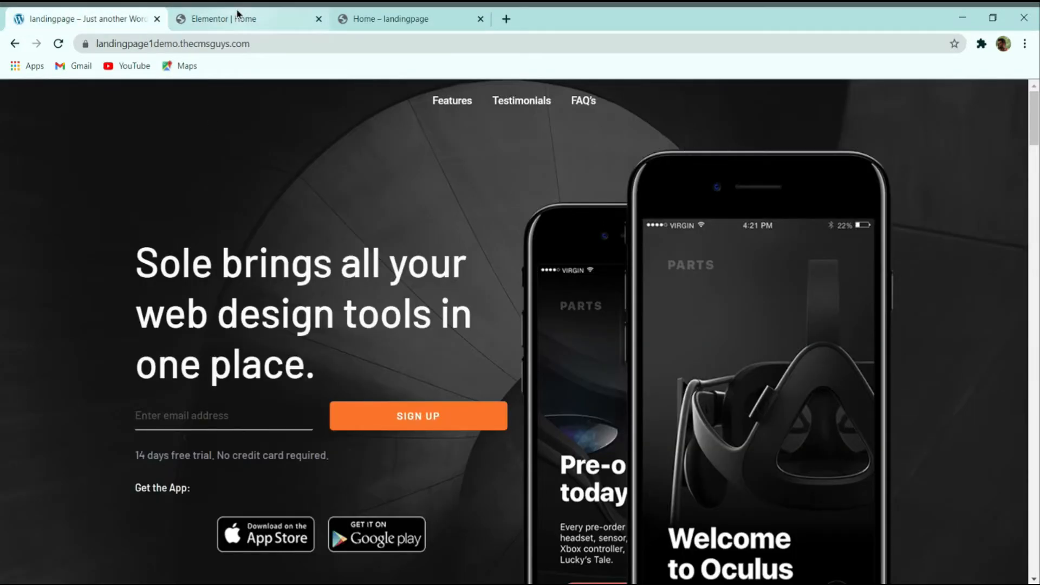
click(255, 18)
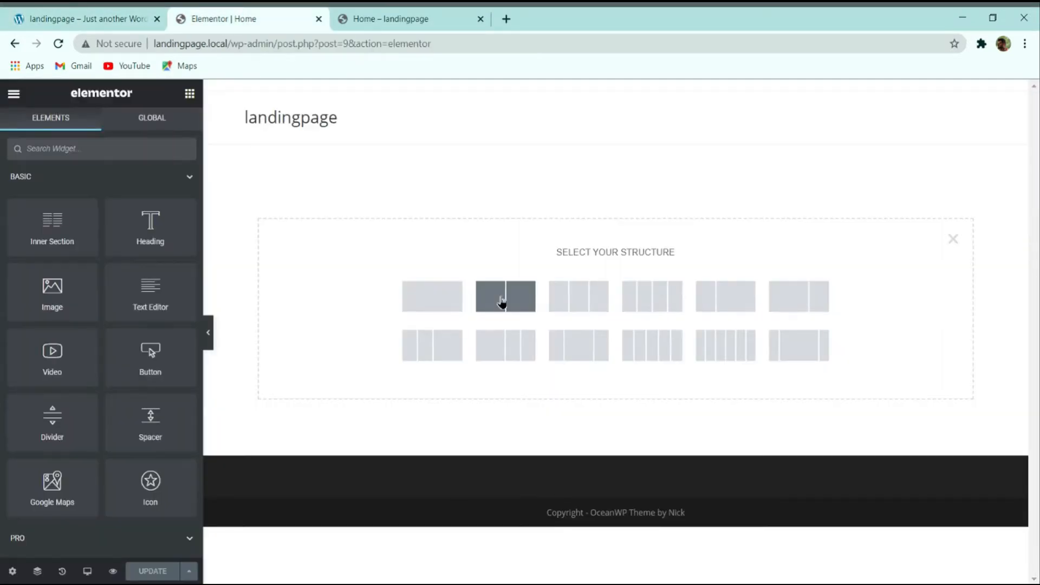
click(501, 302)
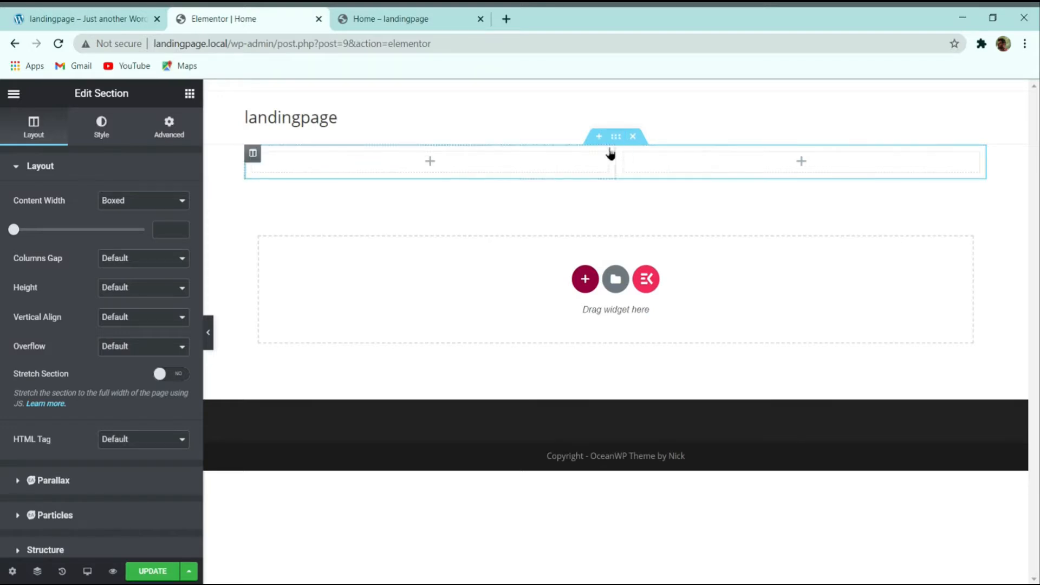
Step: Place an Image widget in the right column and begin uploading a picture for it
click(190, 94)
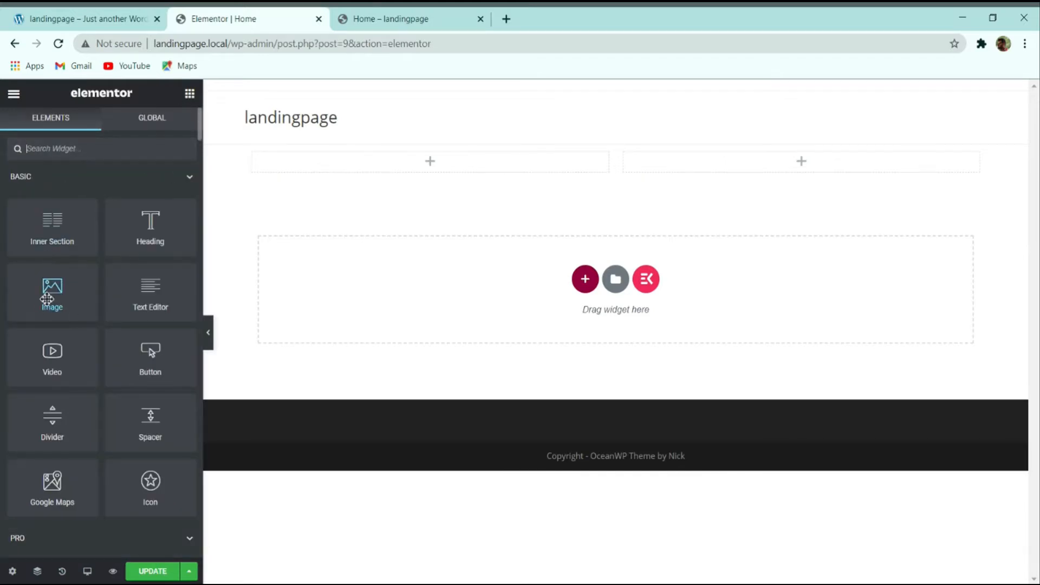
drag(47, 298, 685, 167)
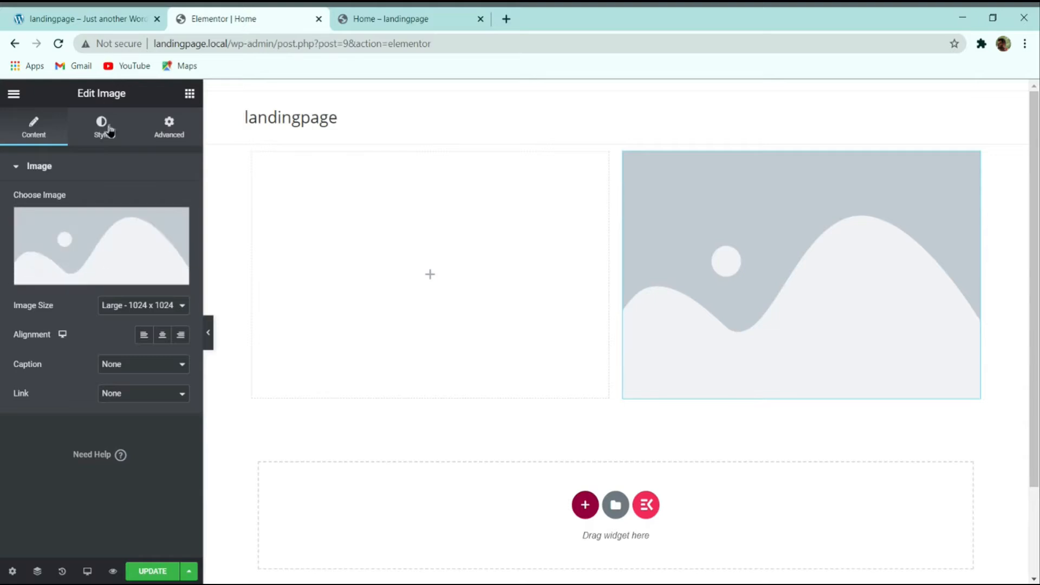
click(88, 17)
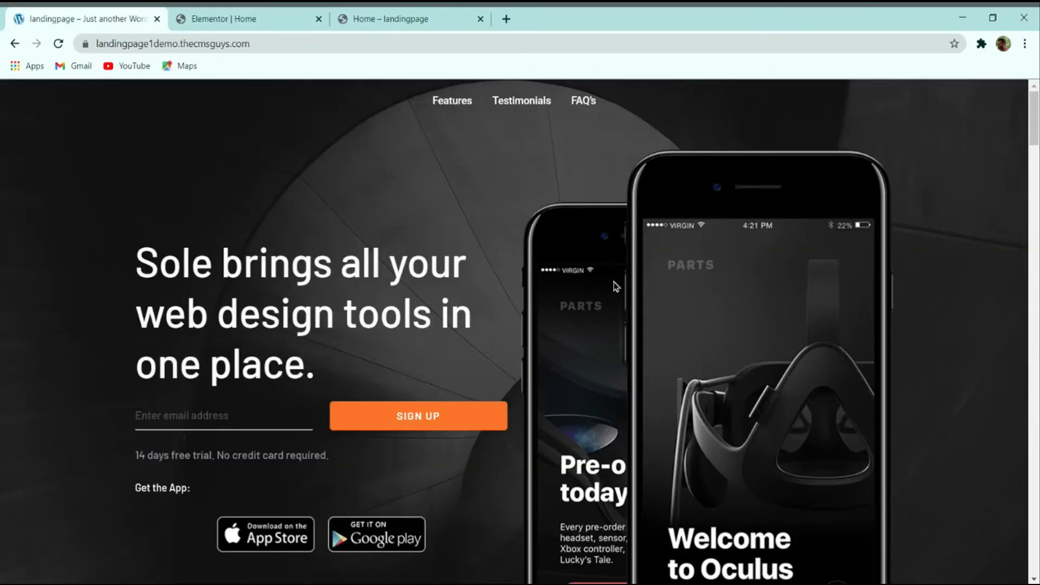
click(233, 18)
click(79, 218)
click(520, 340)
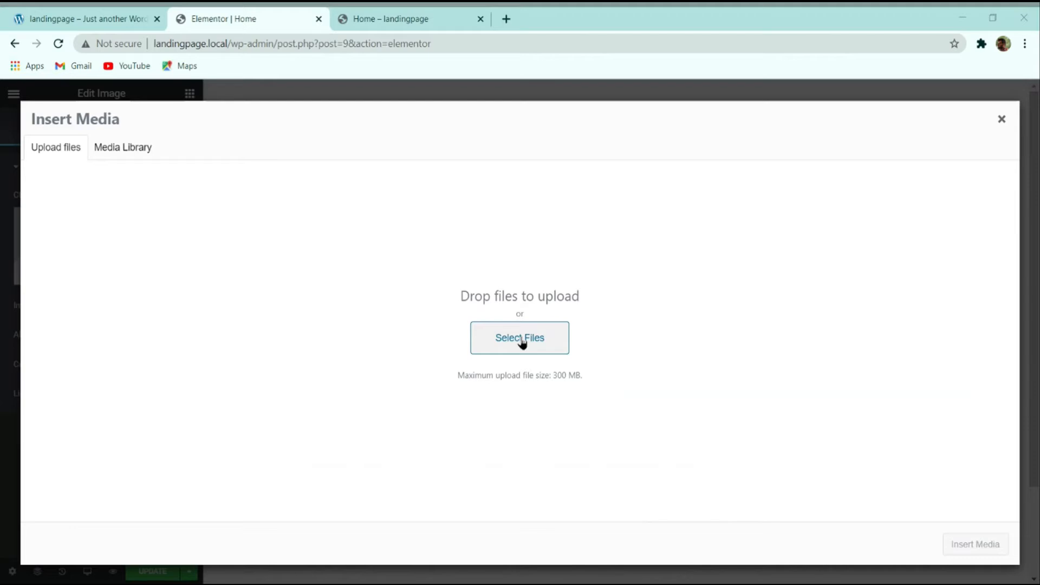
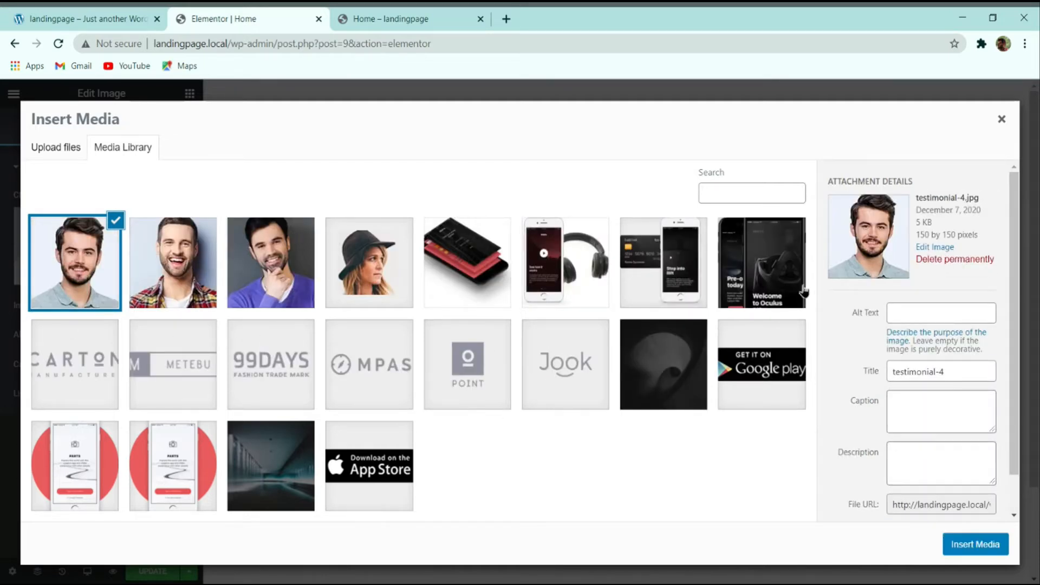
Step: Insert phones.png, the two-phone Oculus mockup, into the right-column Image widget
click(764, 258)
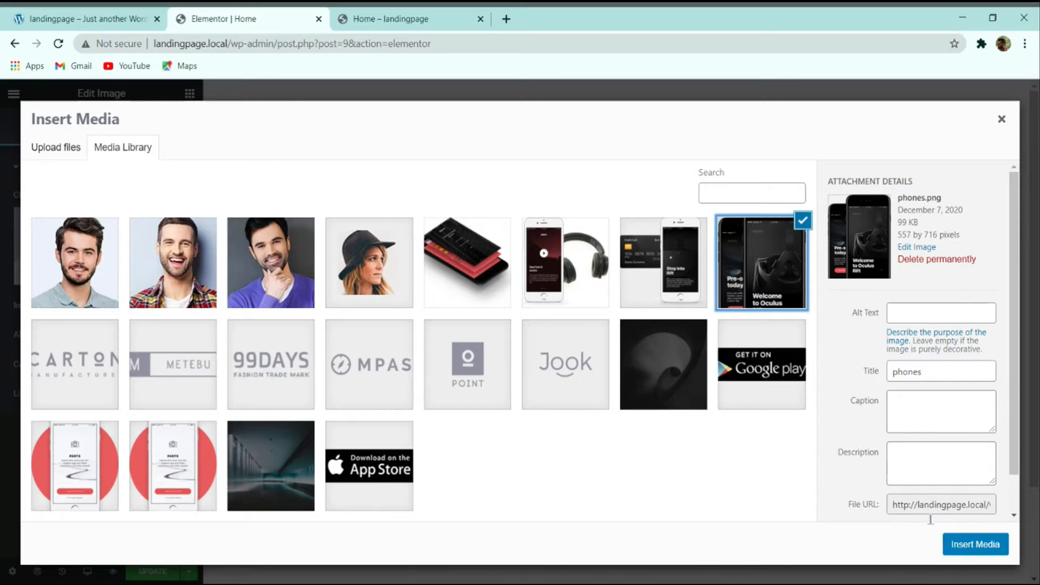
click(978, 546)
scroll(914, 544, down, 5)
scroll(769, 366, up, 5)
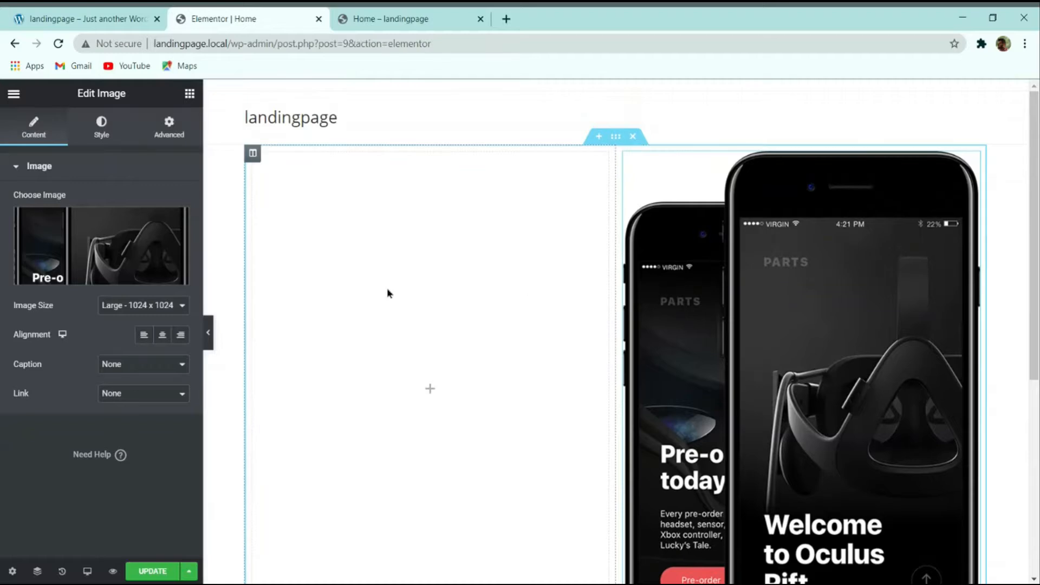
Step: Copy the hero headline text from the live demo landing page
click(120, 16)
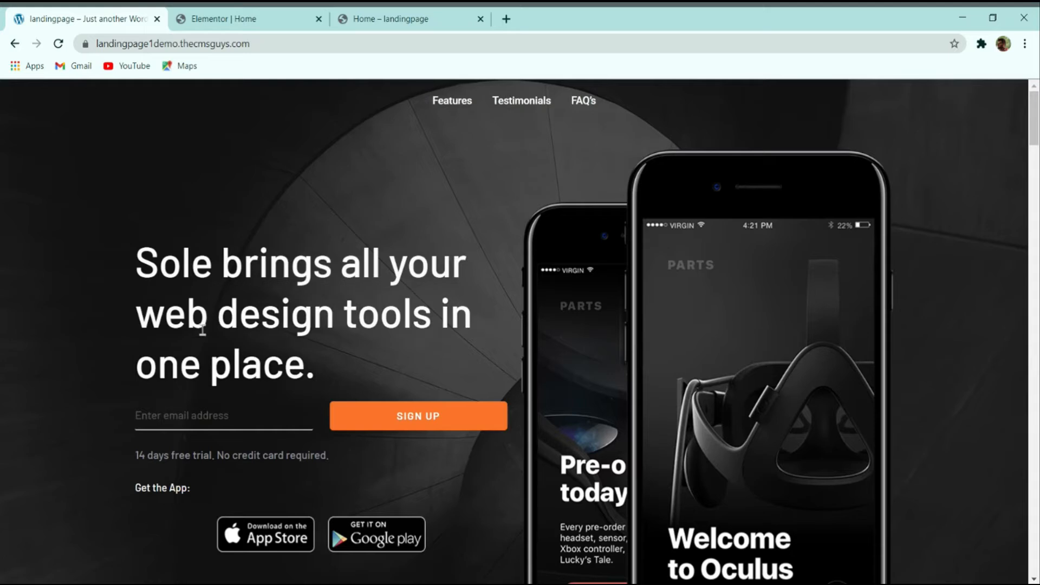
drag(323, 369, 130, 269)
key(ctrl+c)
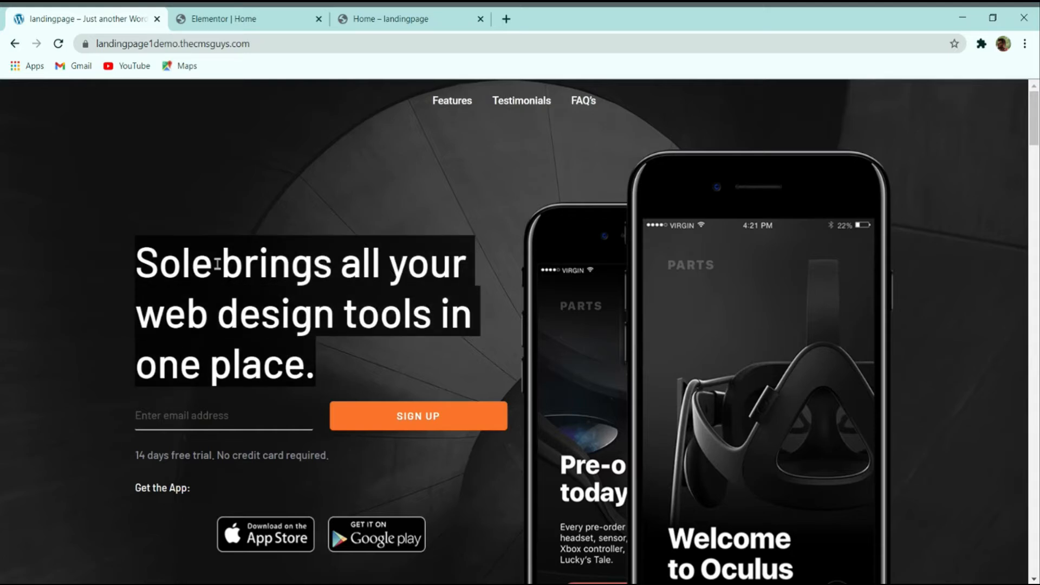
click(253, 17)
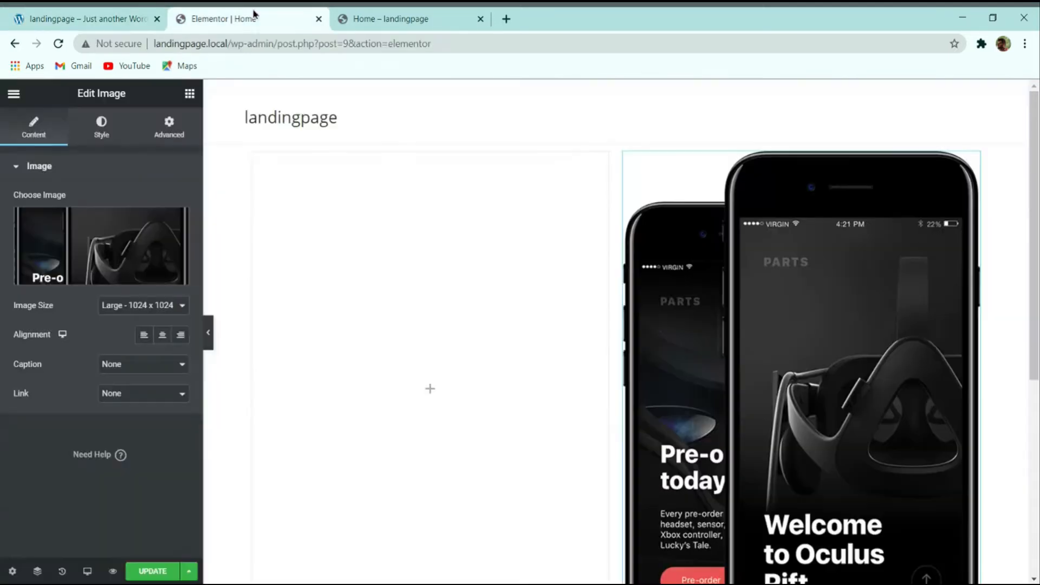
Step: Add a Heading widget to the left column with the pasted 'Sole brings all your web design tools in one place.' text
click(190, 95)
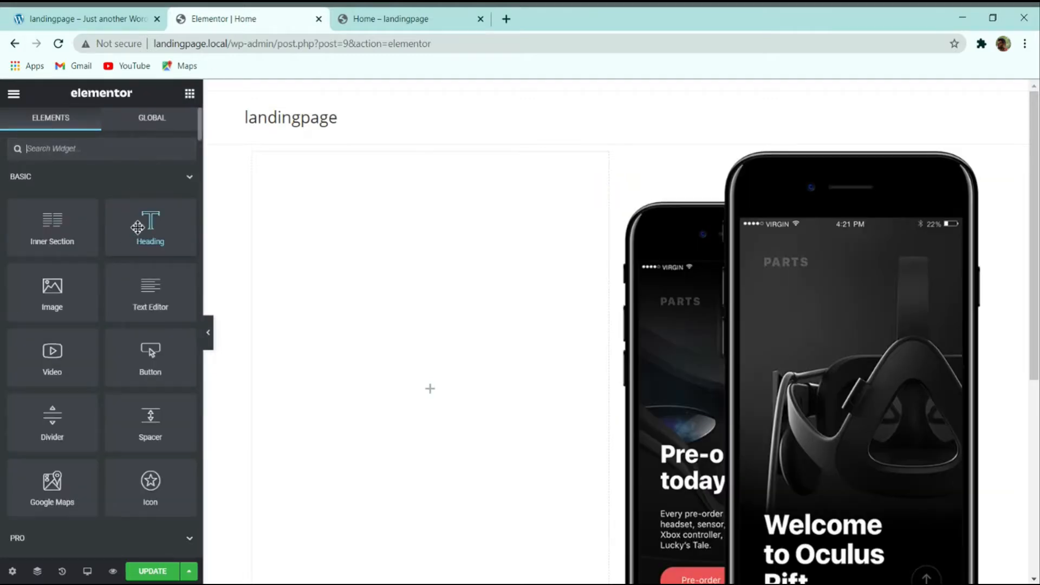
drag(137, 227, 430, 388)
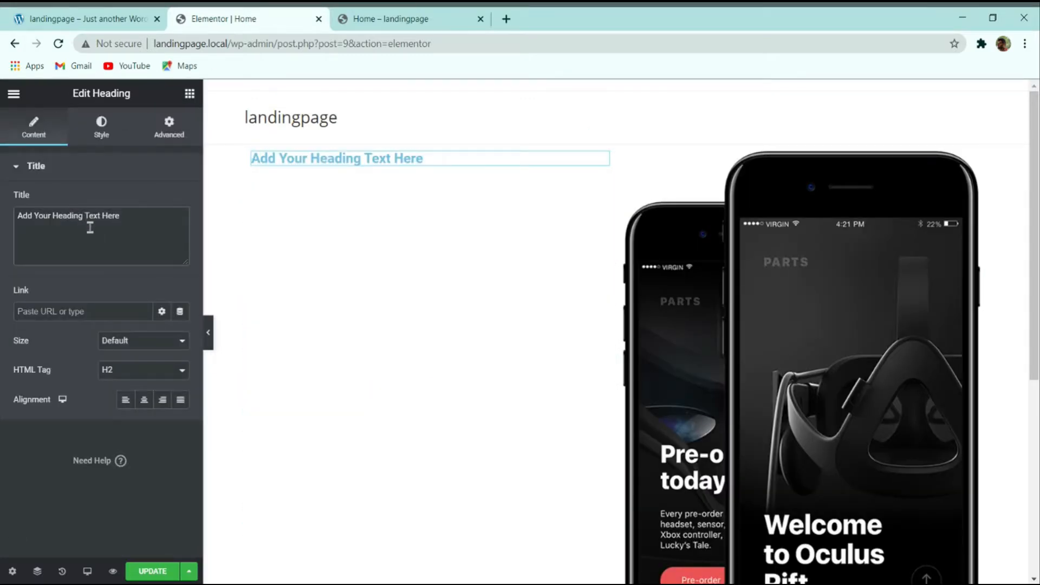
key(ctrl+a)
key(ctrl+v)
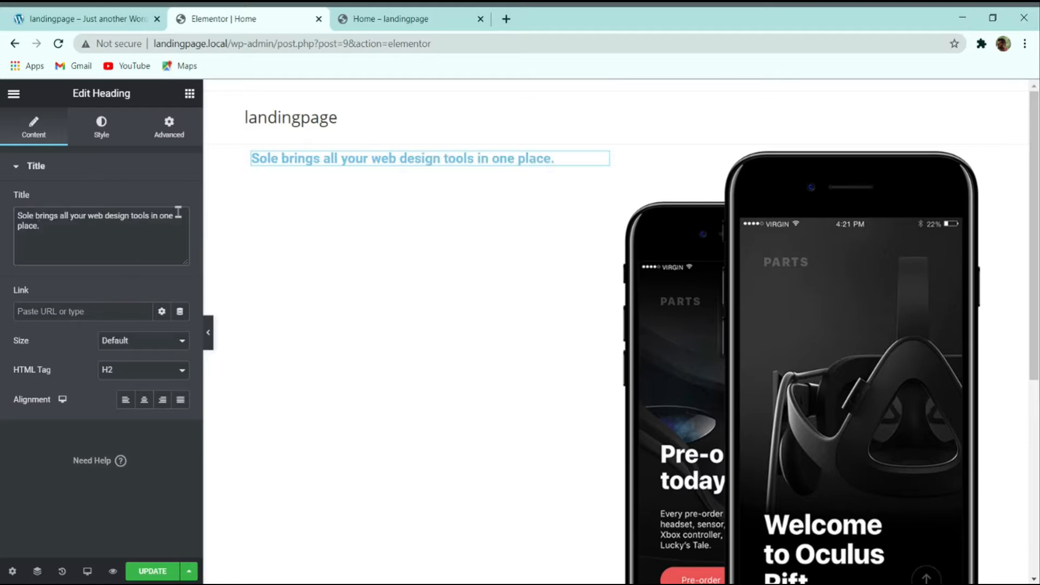
Step: Compare the new heading against the demo landing page
click(111, 13)
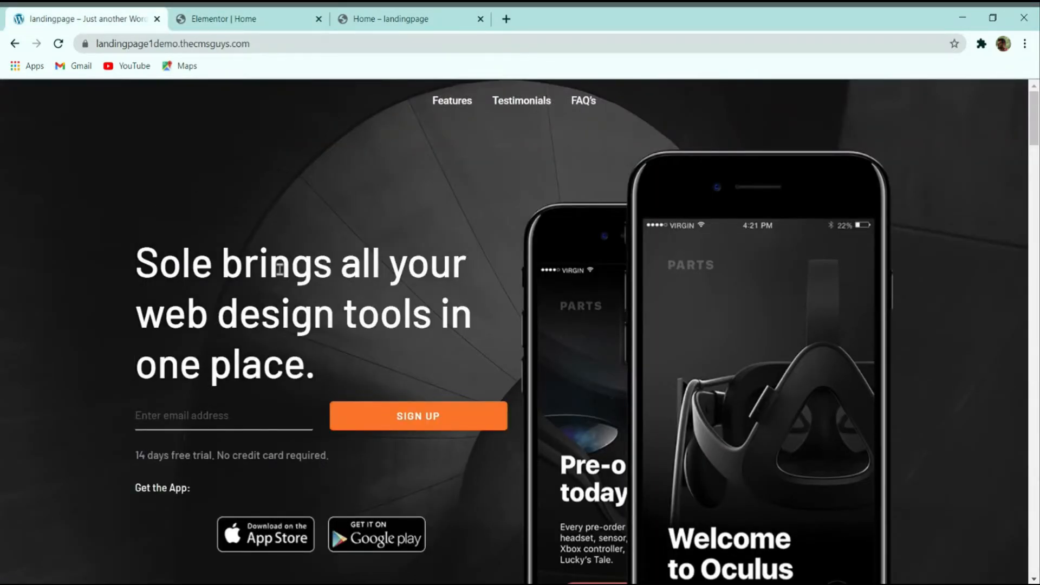
click(262, 16)
click(111, 15)
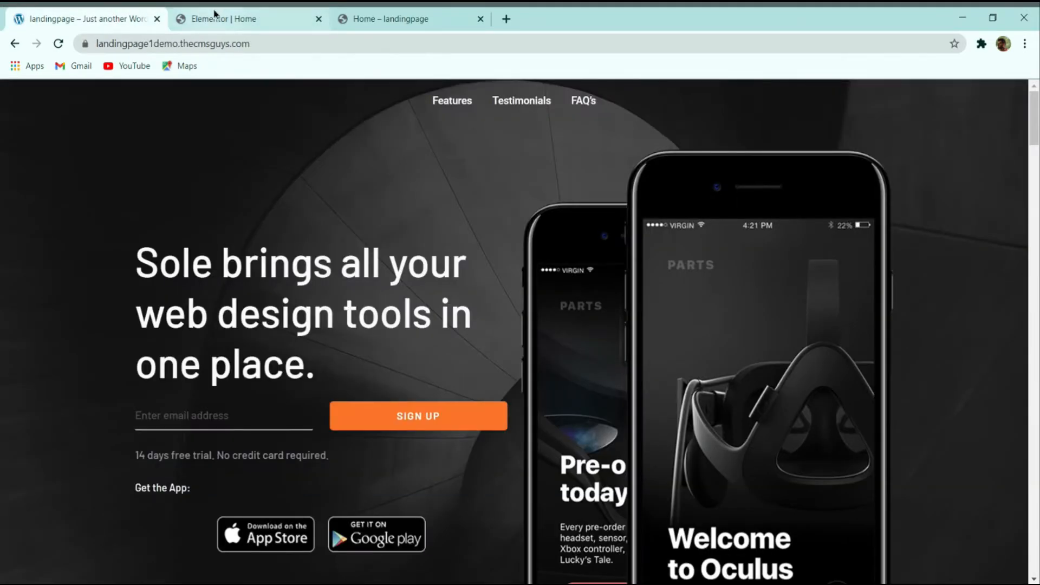
click(228, 18)
click(111, 16)
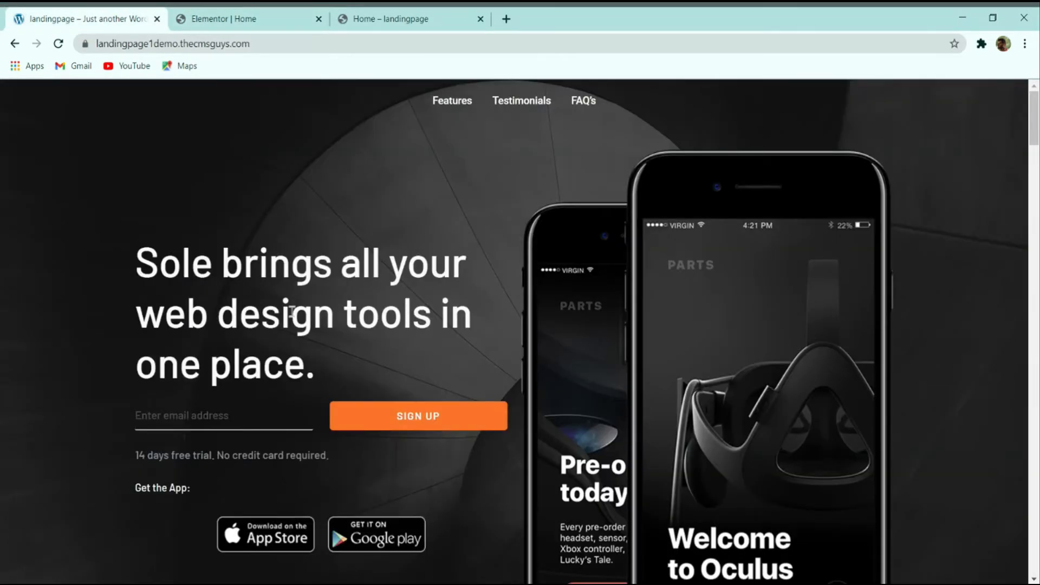
click(252, 19)
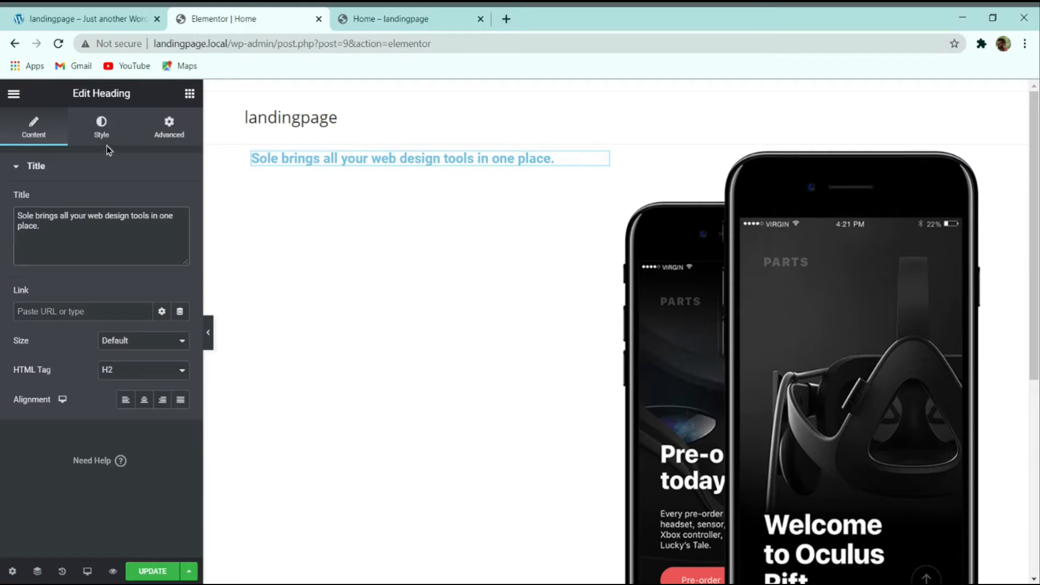
Step: Review the heading's Style and Typography options against the demo, then save the page
click(98, 132)
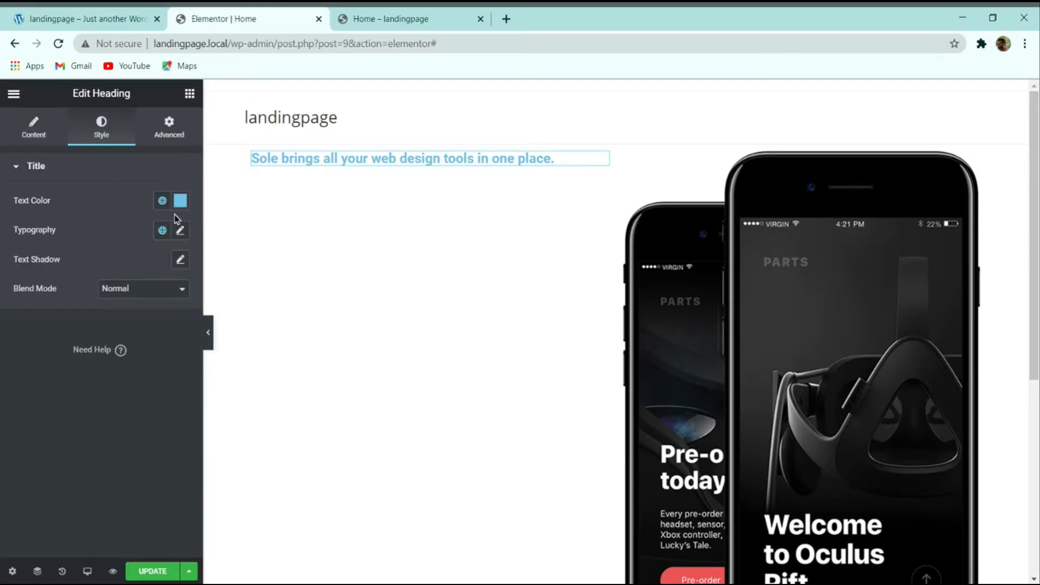
click(136, 14)
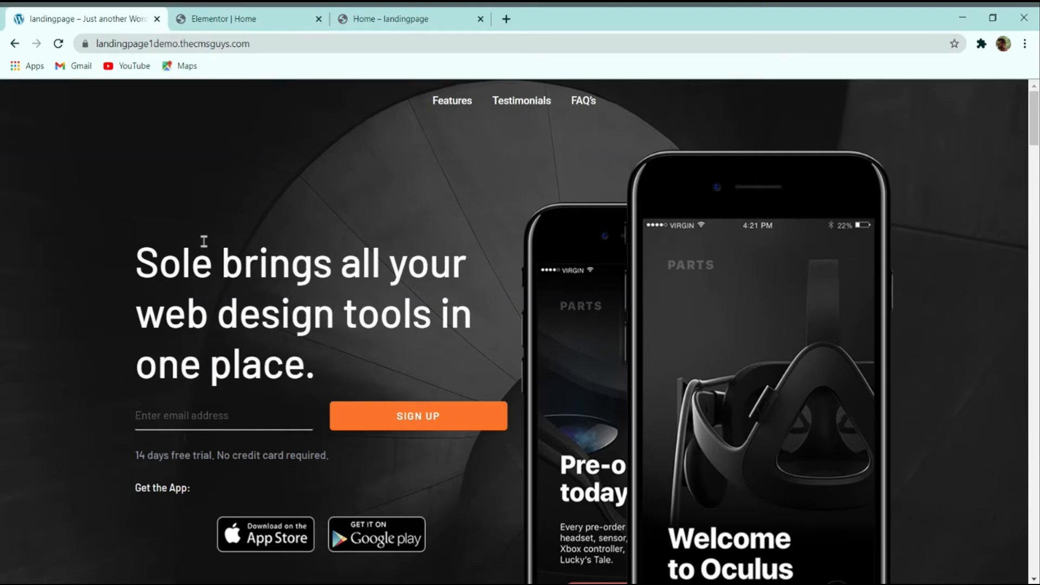
click(213, 16)
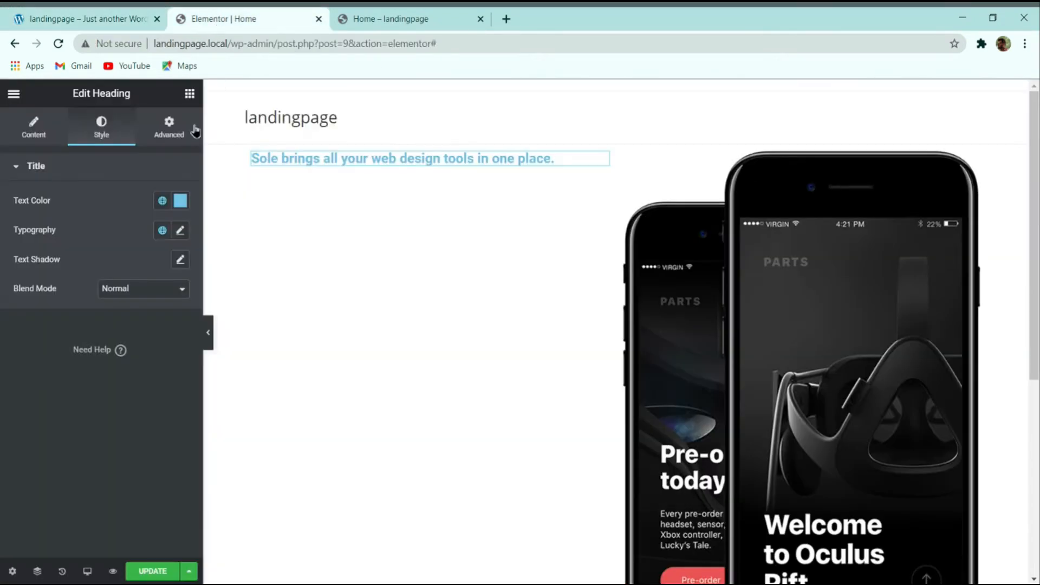
click(179, 237)
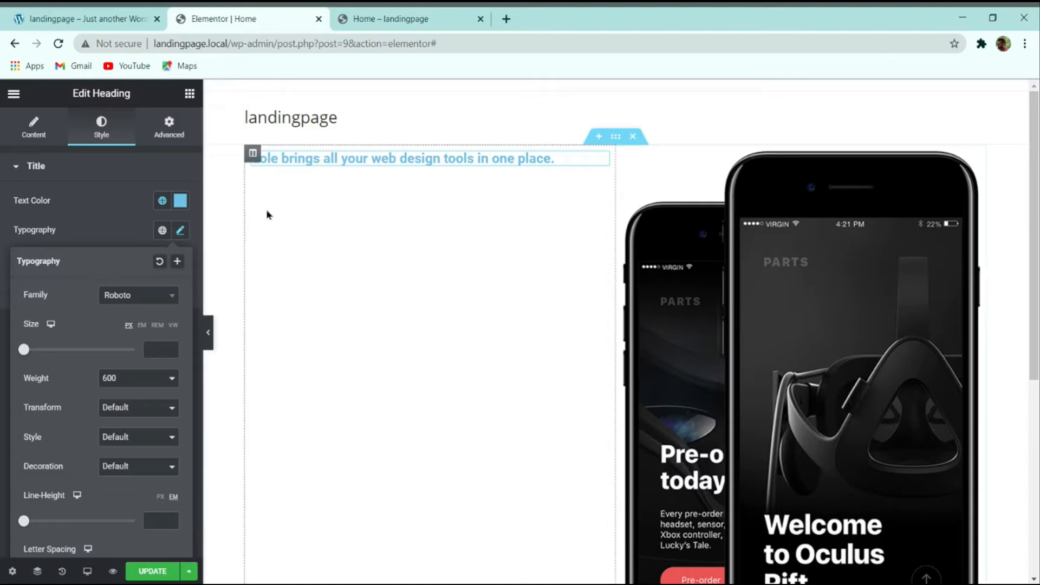
click(120, 228)
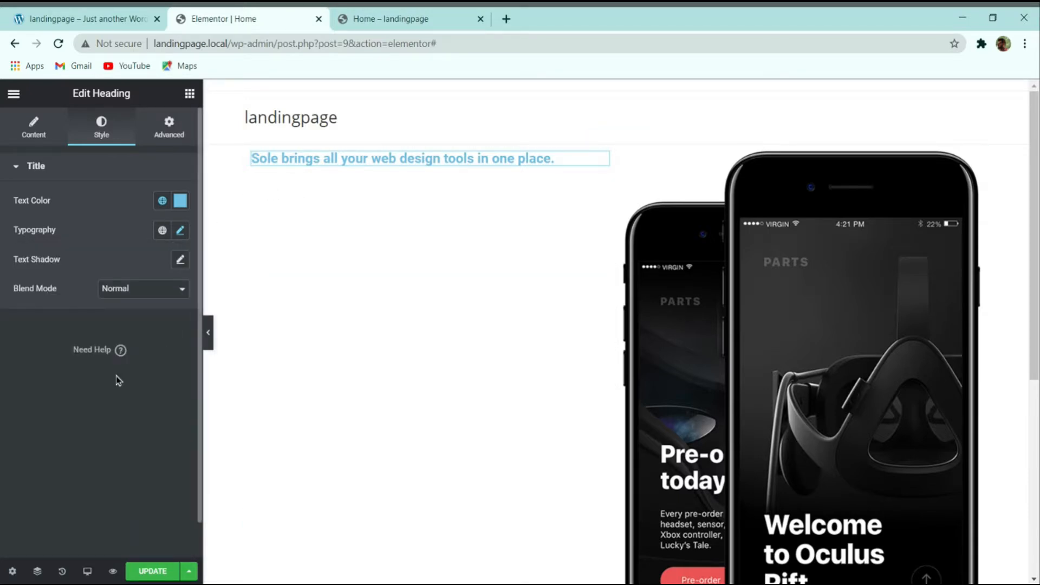
click(153, 571)
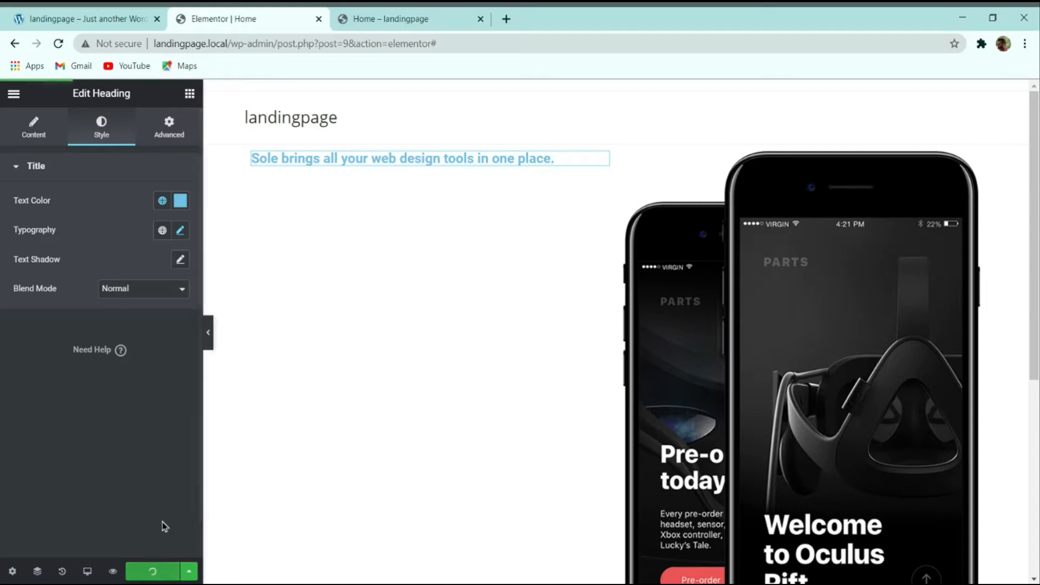
click(11, 571)
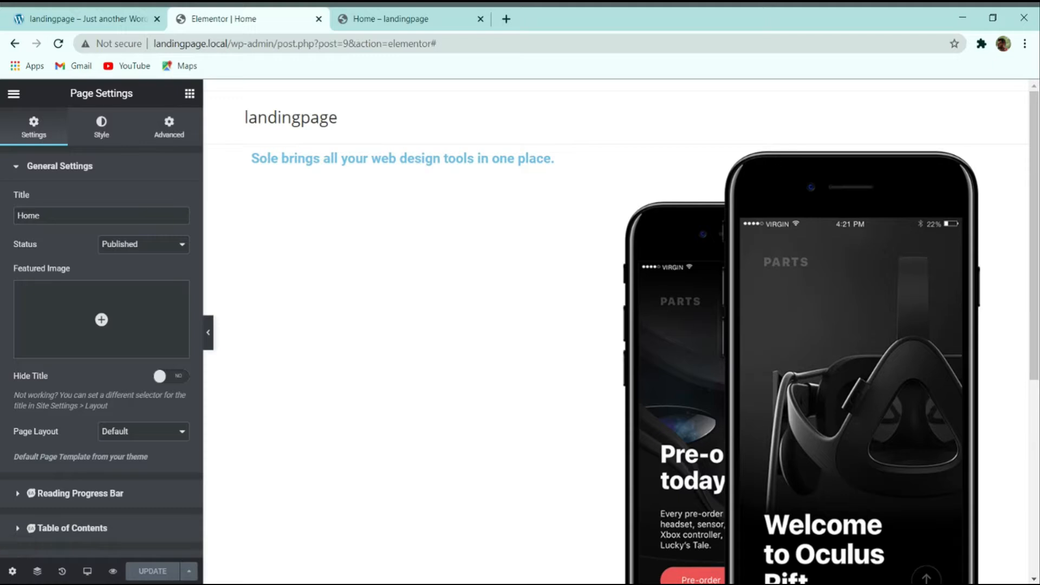
click(102, 133)
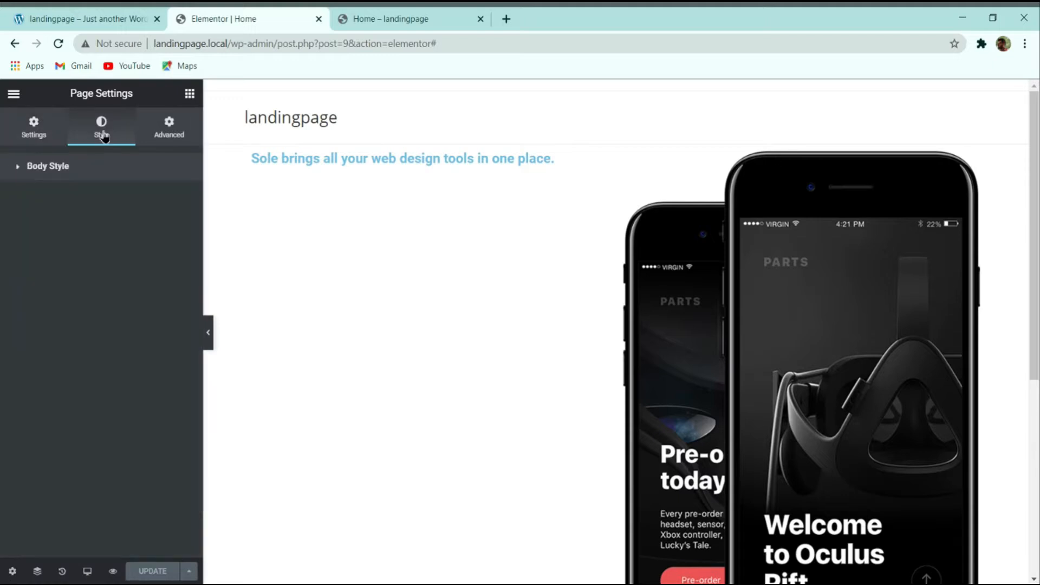
click(103, 166)
click(161, 136)
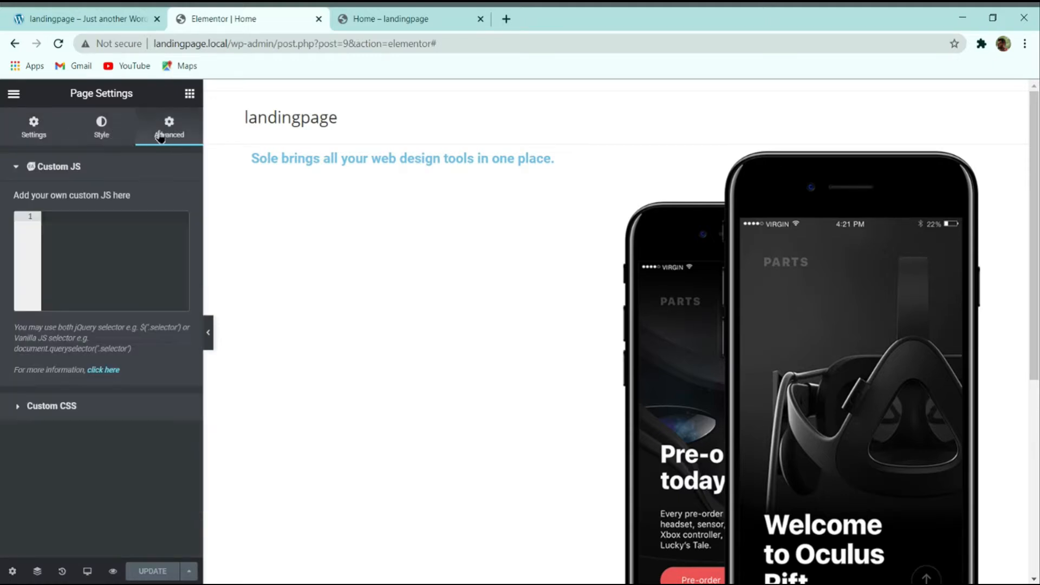
click(33, 123)
click(171, 129)
click(32, 132)
scroll(81, 335, down, 1)
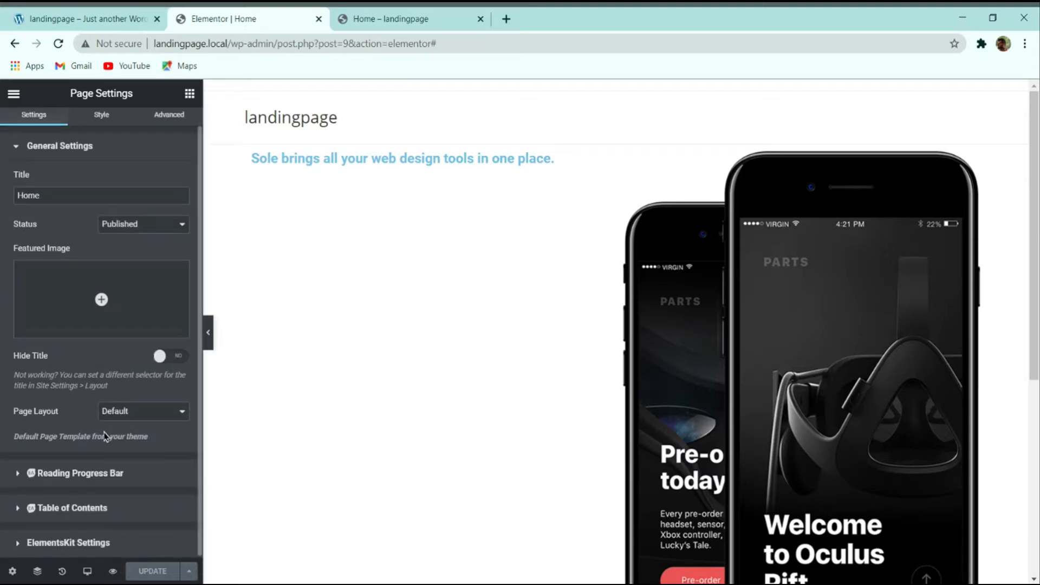
click(91, 539)
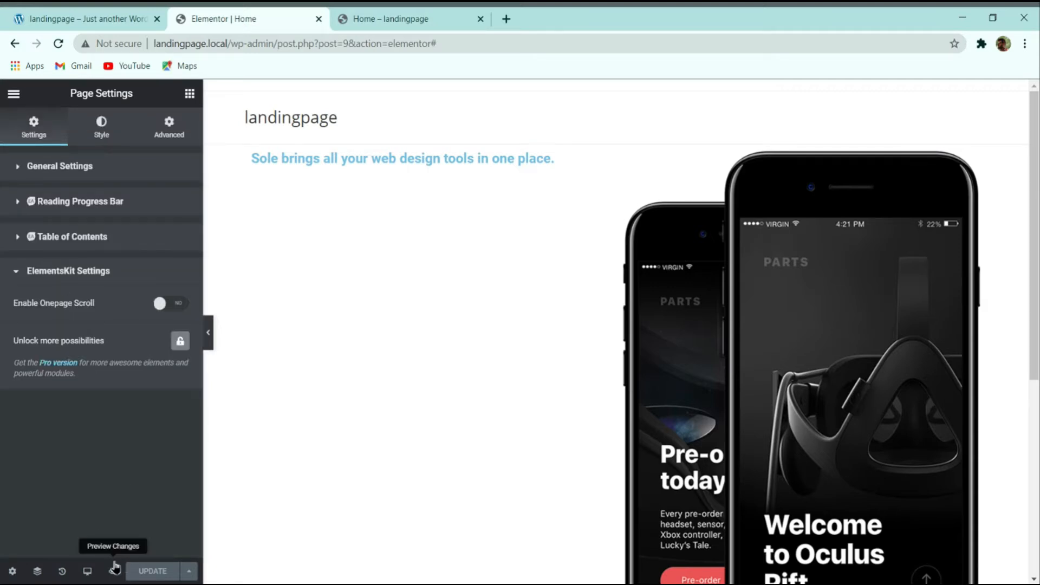
click(107, 126)
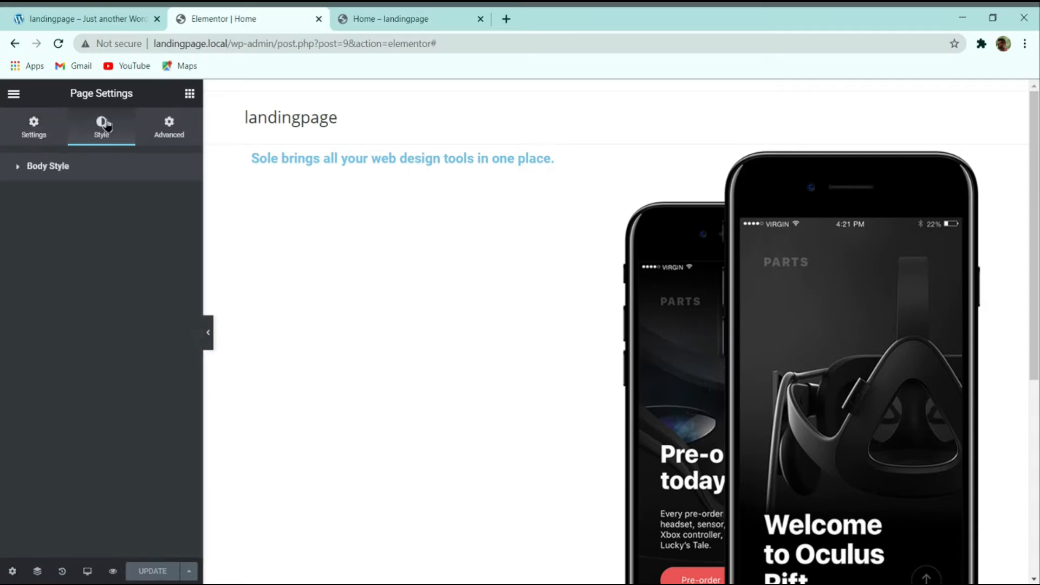
click(595, 158)
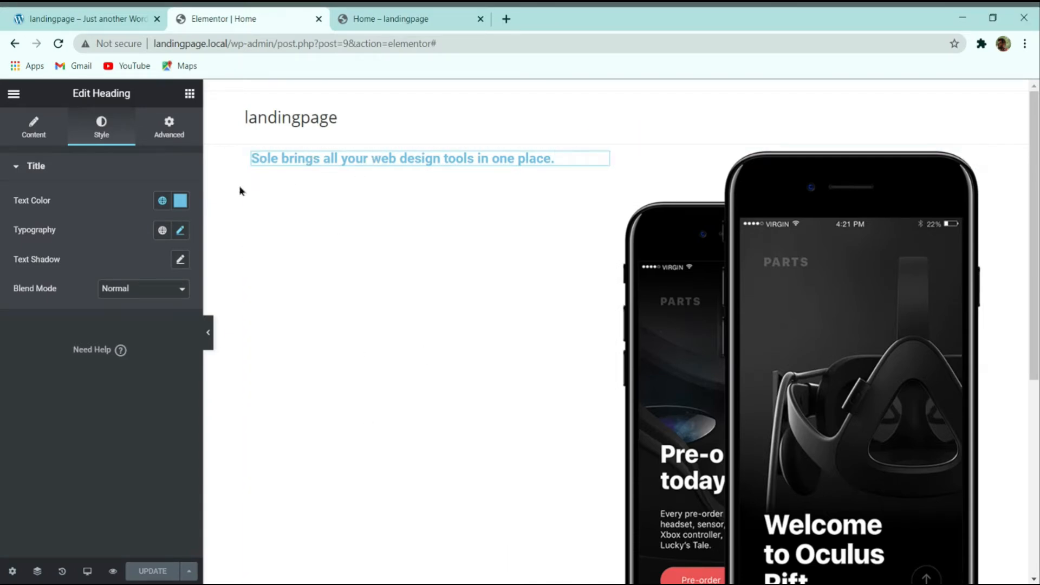
Step: Set the heading typography to Barlow, size 60, weight 500, line height 72 px
click(181, 232)
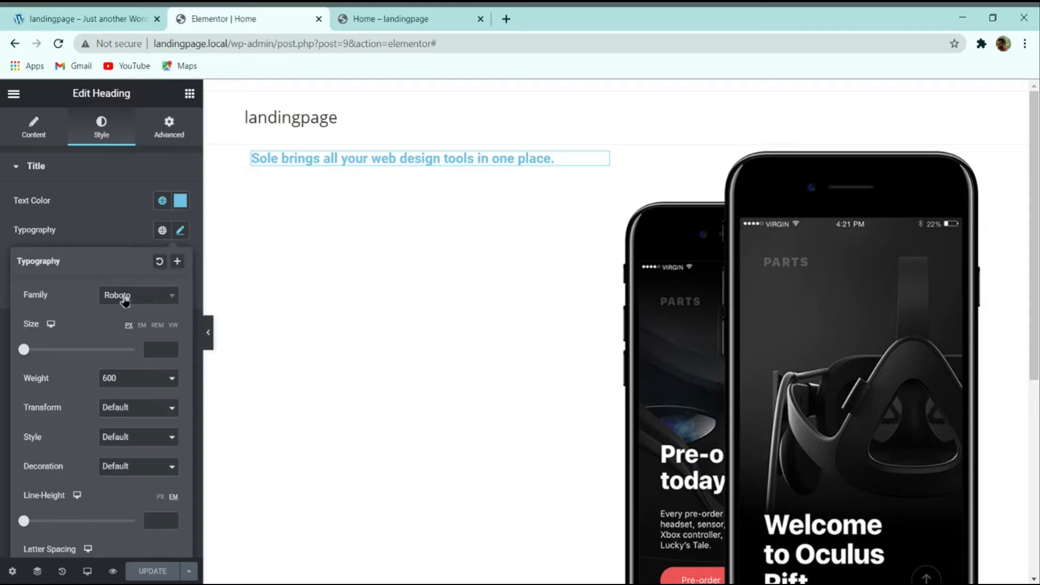
click(157, 299)
text(barlo)
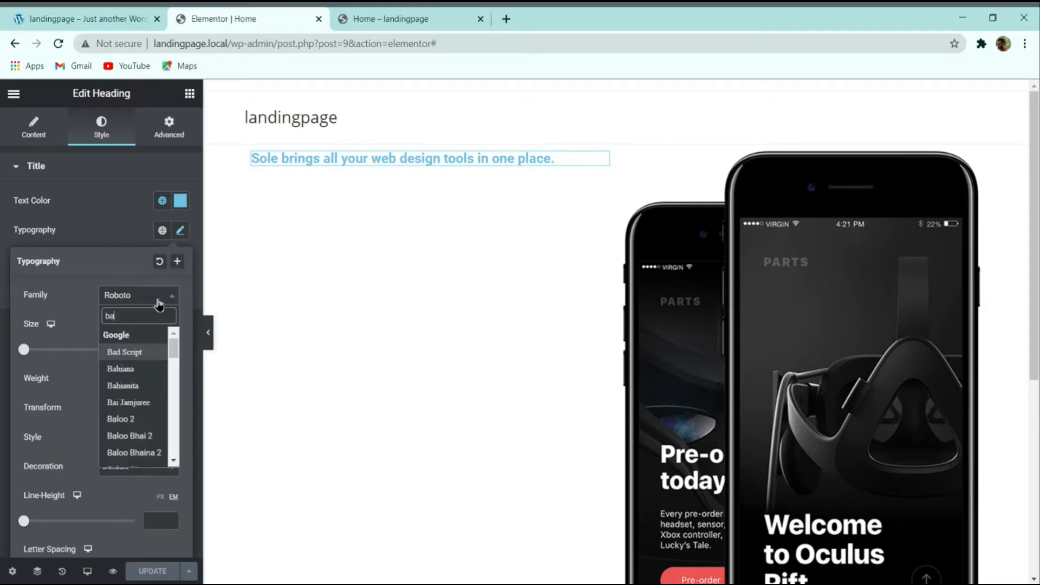
key(Return)
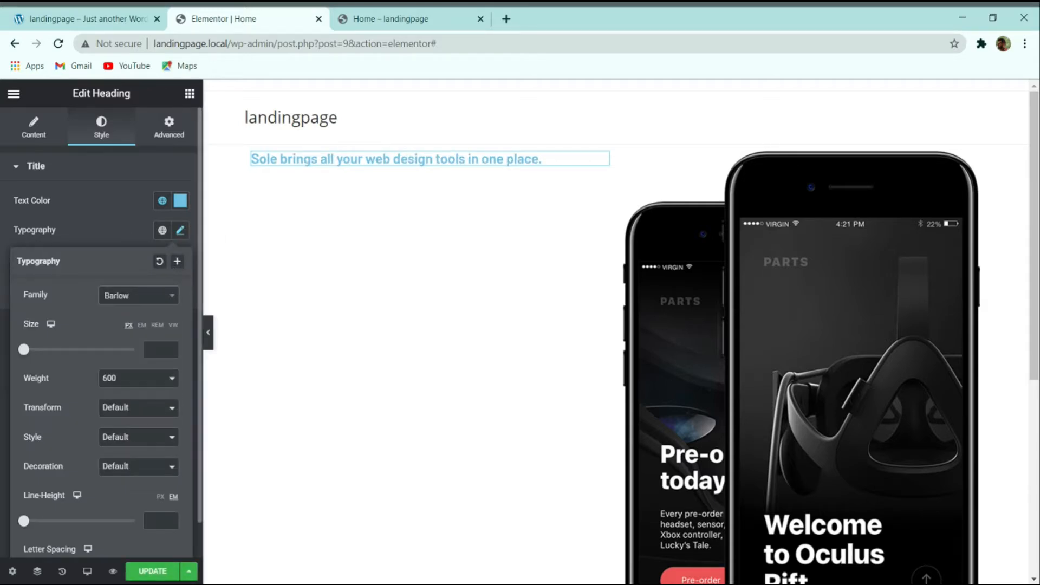
click(158, 342)
text(60)
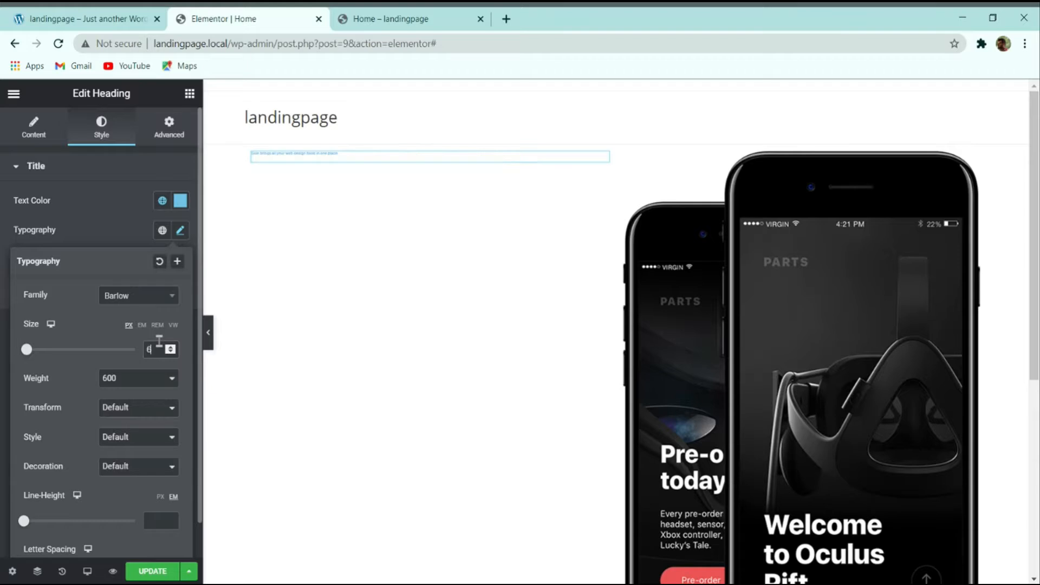
click(128, 378)
click(128, 401)
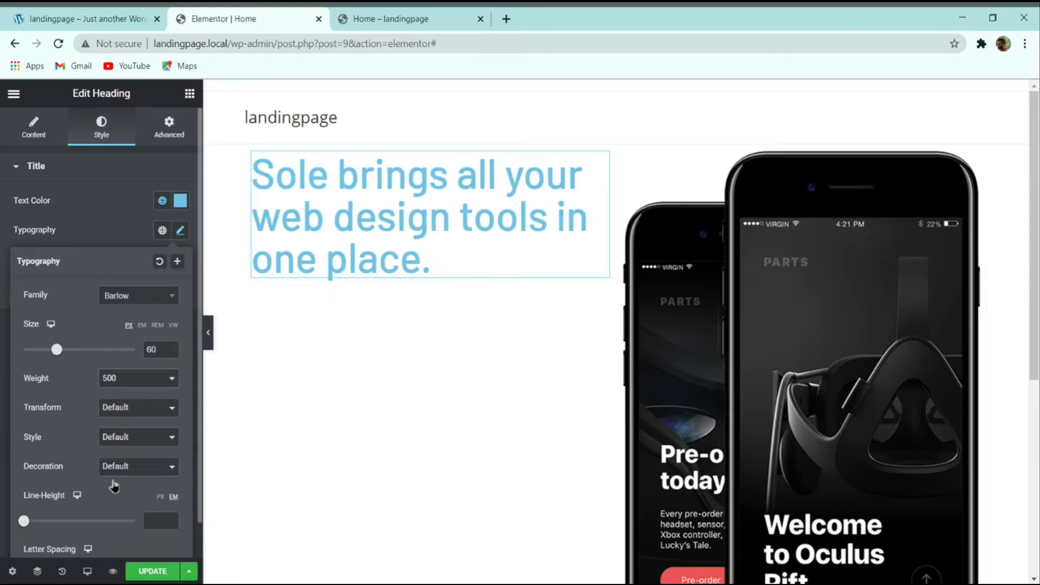
click(158, 497)
click(158, 519)
text(72)
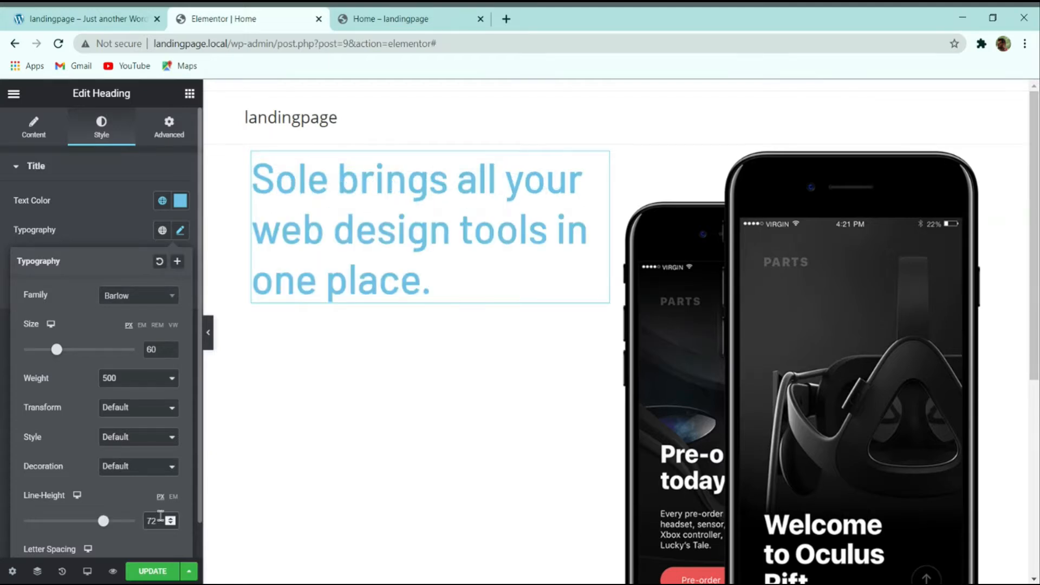
Step: Inspect the demo page's email sign-up form for reference
click(87, 19)
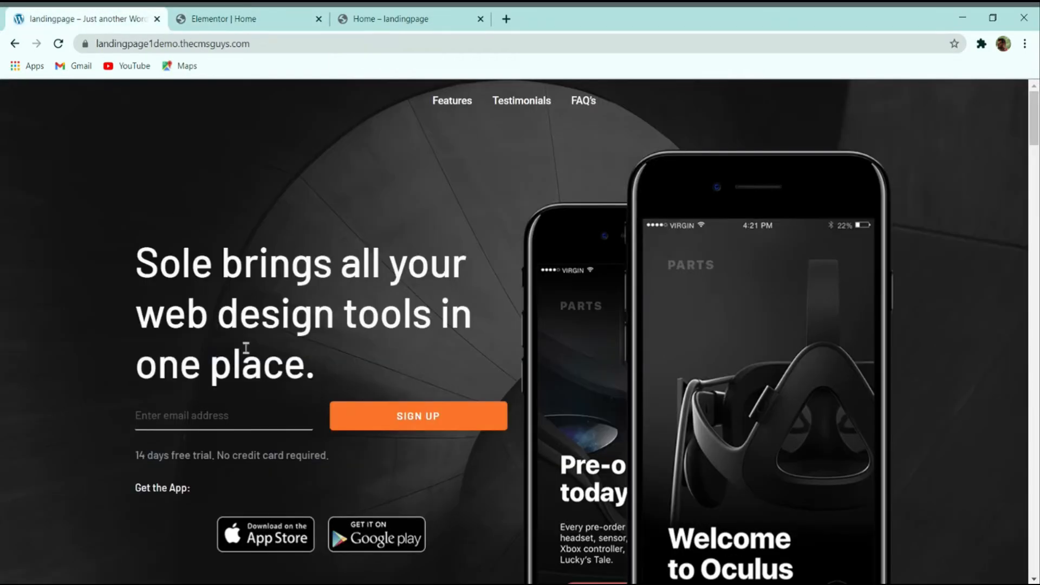
click(209, 414)
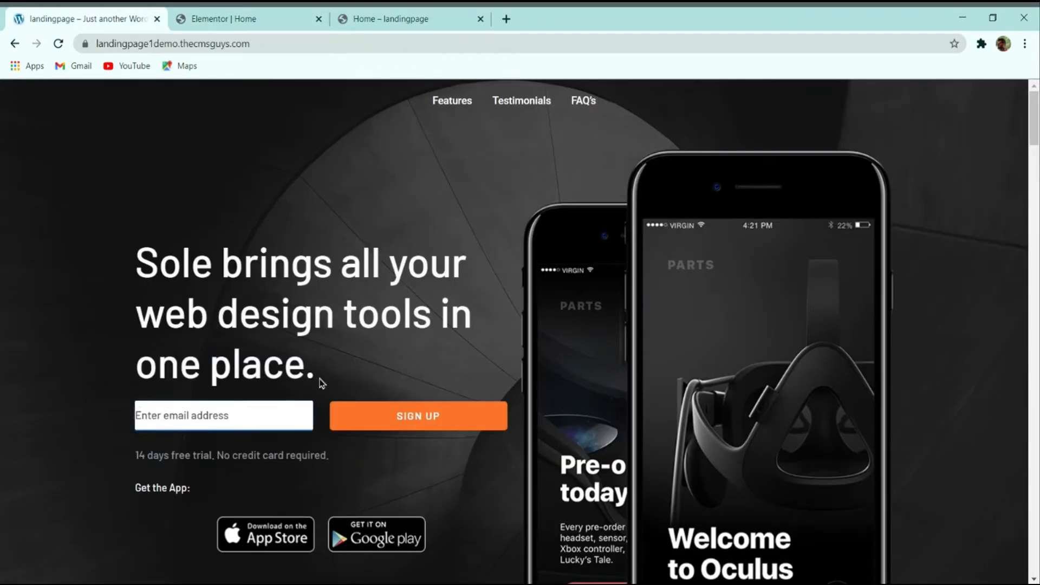
click(241, 410)
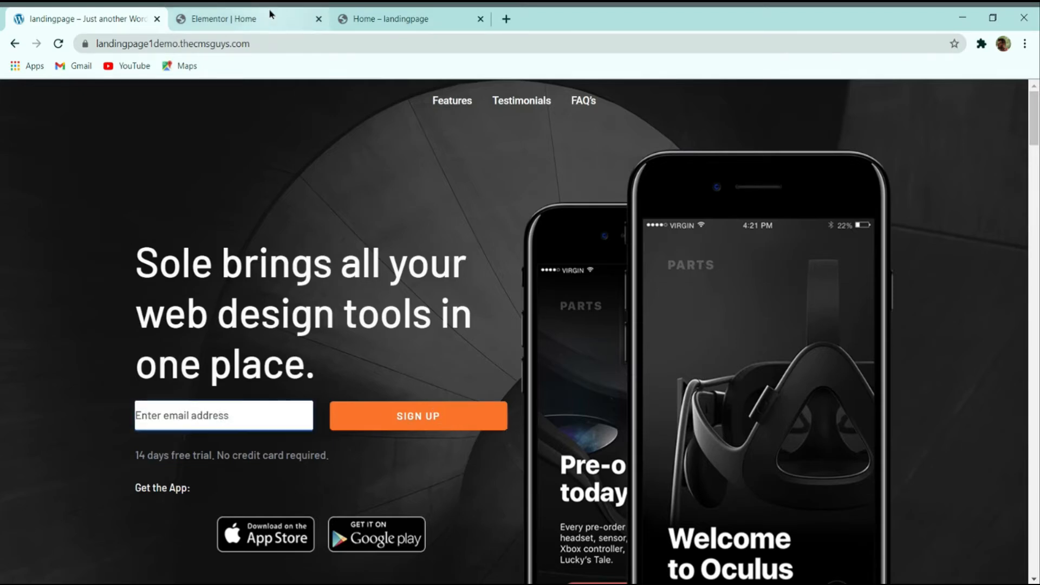
click(620, 584)
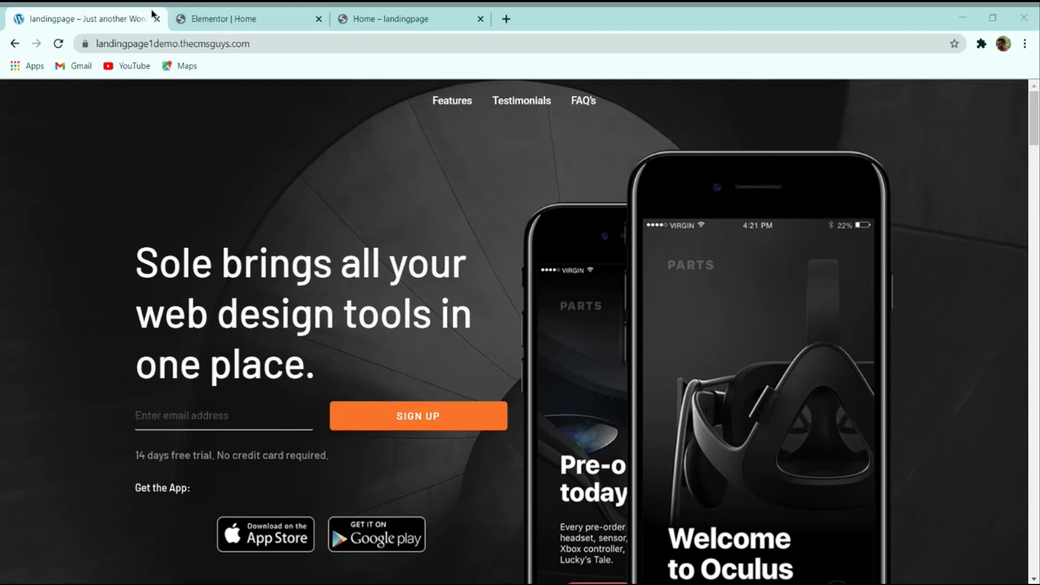
click(279, 14)
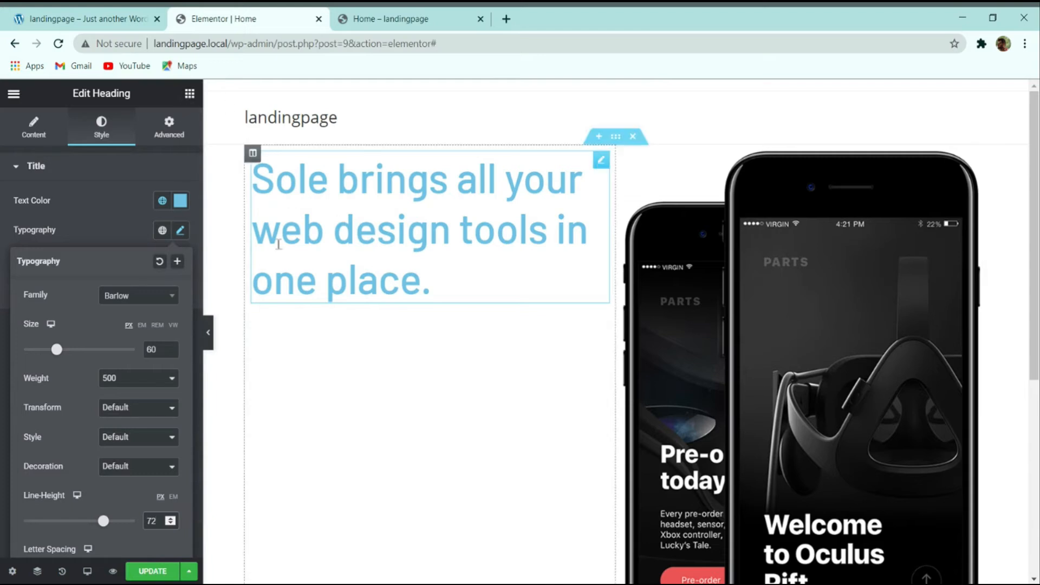
Step: Search widgets for 'mail' and place the Mail Chimp form beneath the heading
click(189, 95)
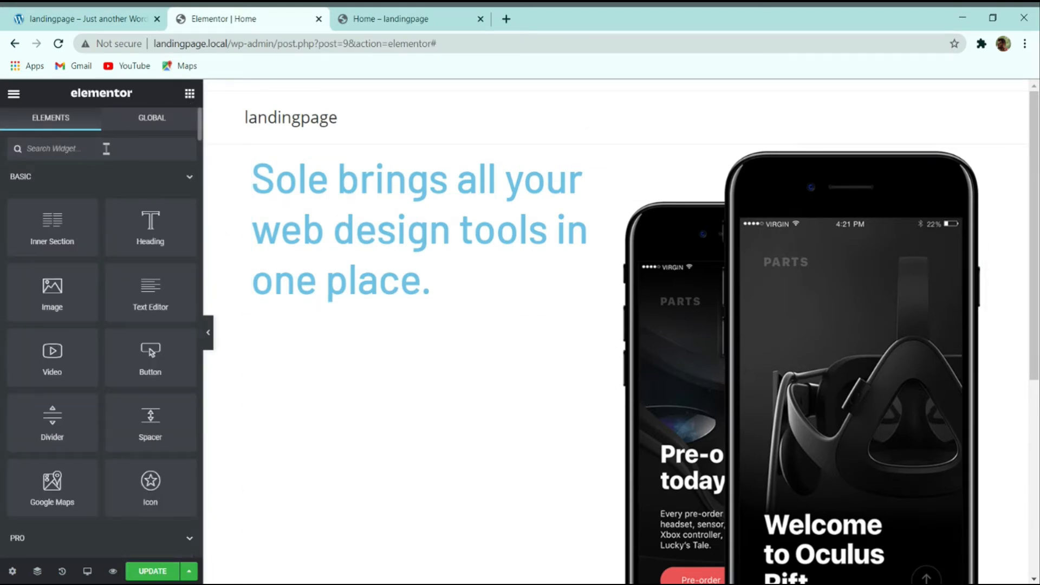
click(106, 150)
text(mail)
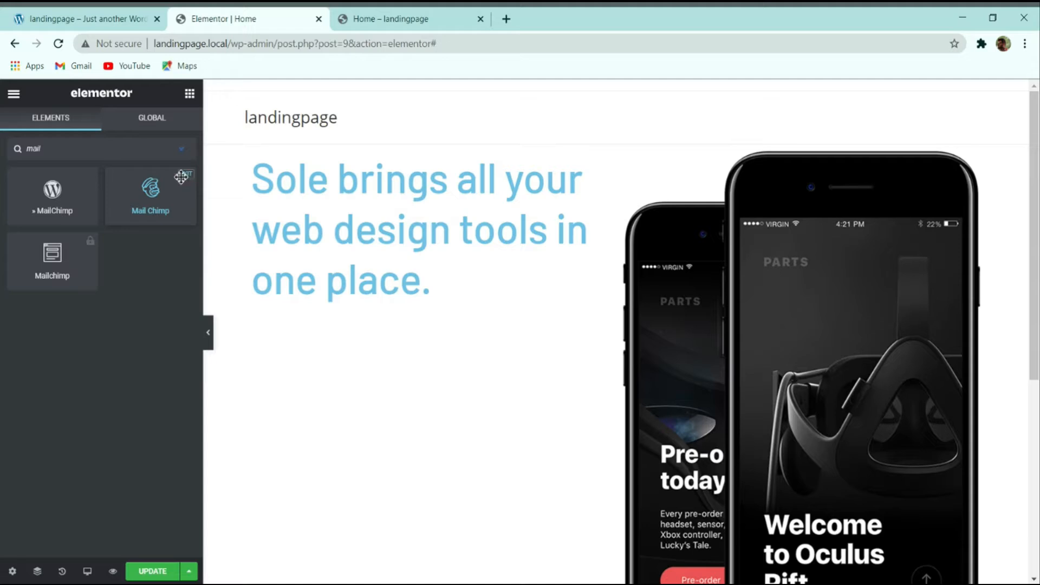
drag(186, 184, 319, 305)
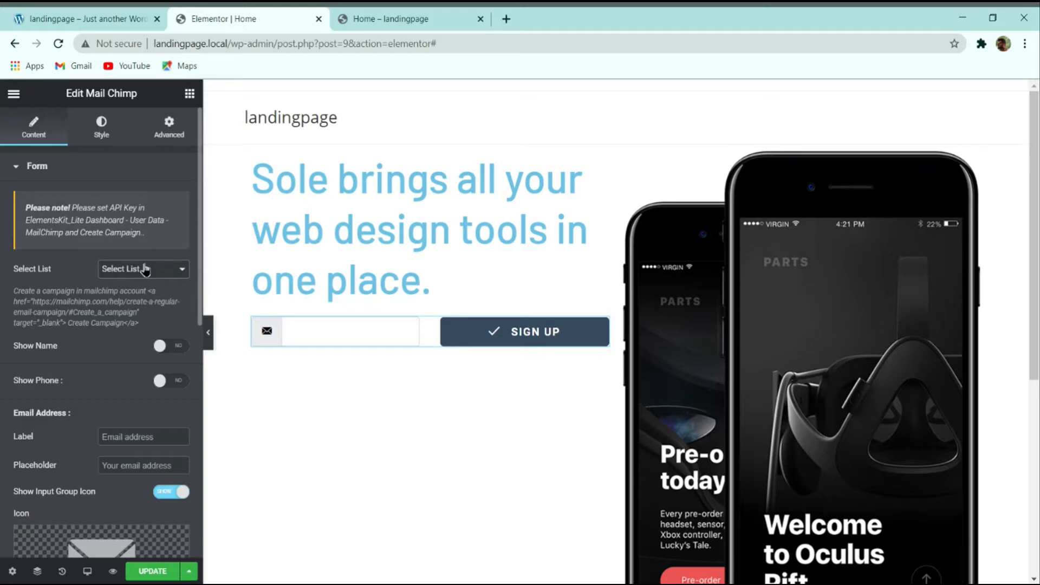
Step: Select the Mail Chimp form's Label field and compare it with the demo's signup form
drag(133, 232, 79, 232)
click(106, 232)
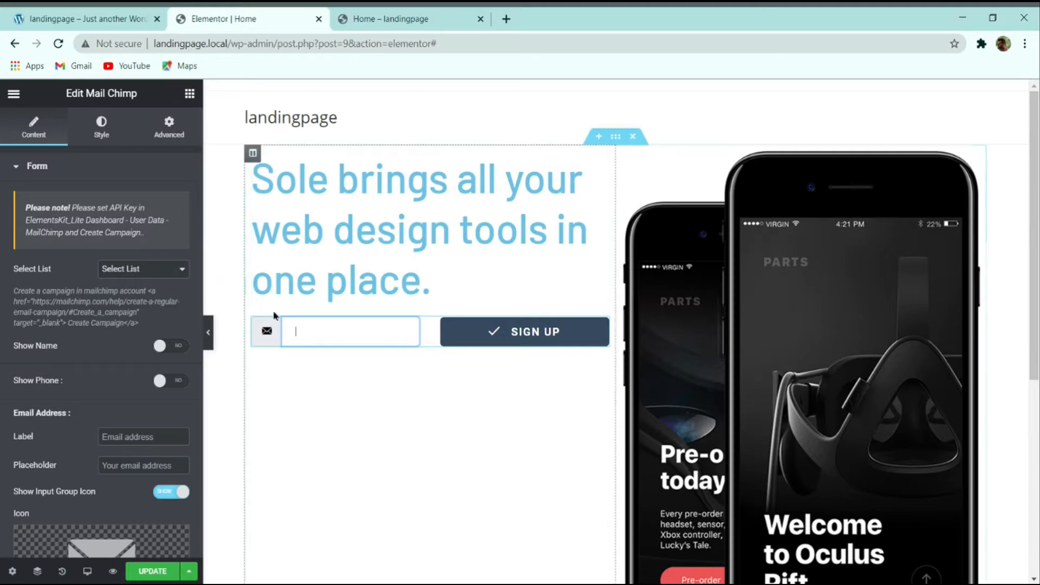
click(166, 435)
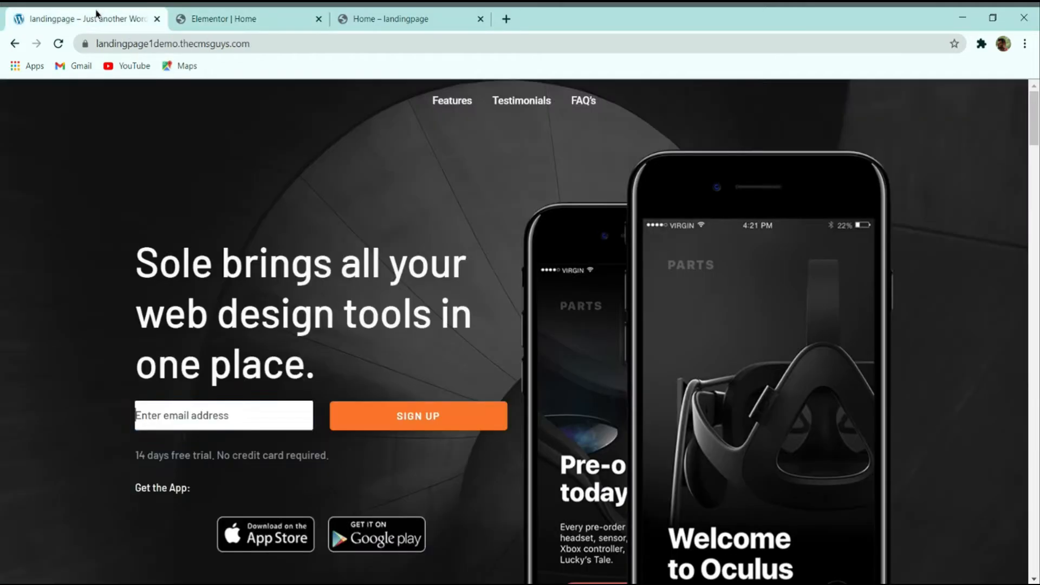
click(95, 17)
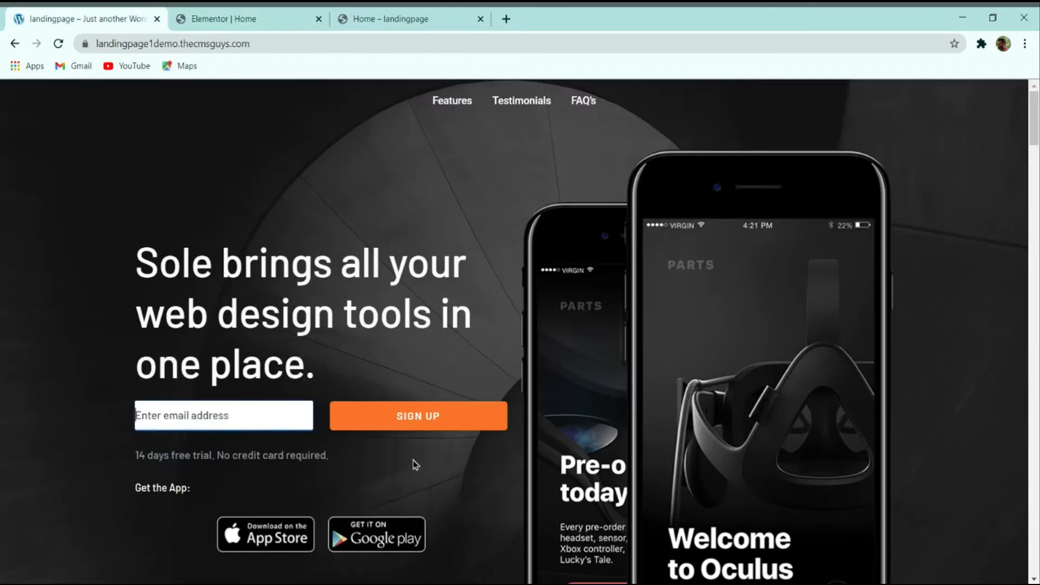
click(89, 420)
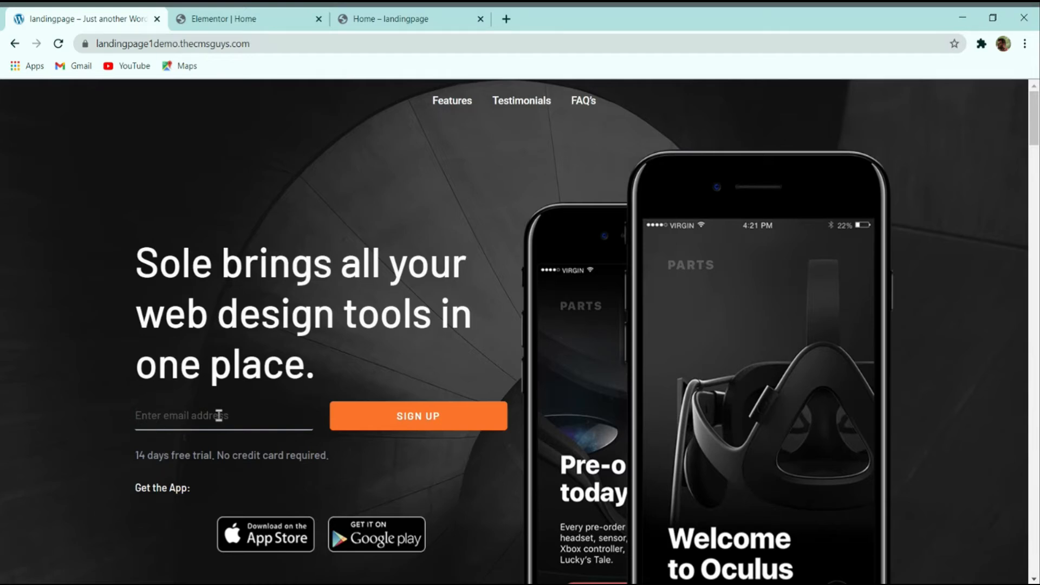
click(224, 18)
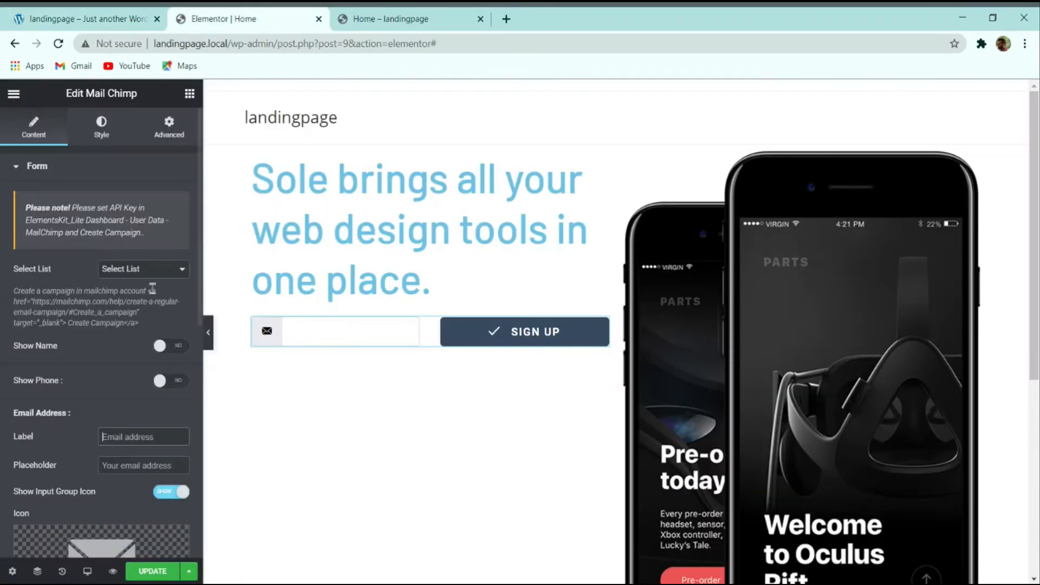
Step: Clear the field label and type 'Enter email addtes' into the Placeholder field
triple_click(145, 437)
text(Enter)
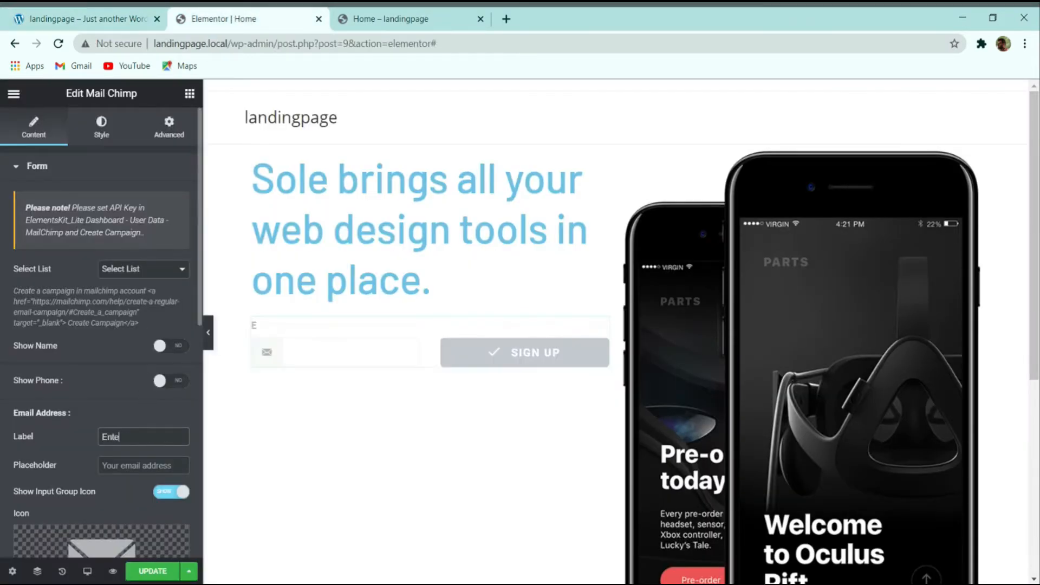
key(BackSpace)
key(BackSpace)
key(BackSpace)
key(BackSpace)
key(BackSpace)
scroll(89, 469, down, 5)
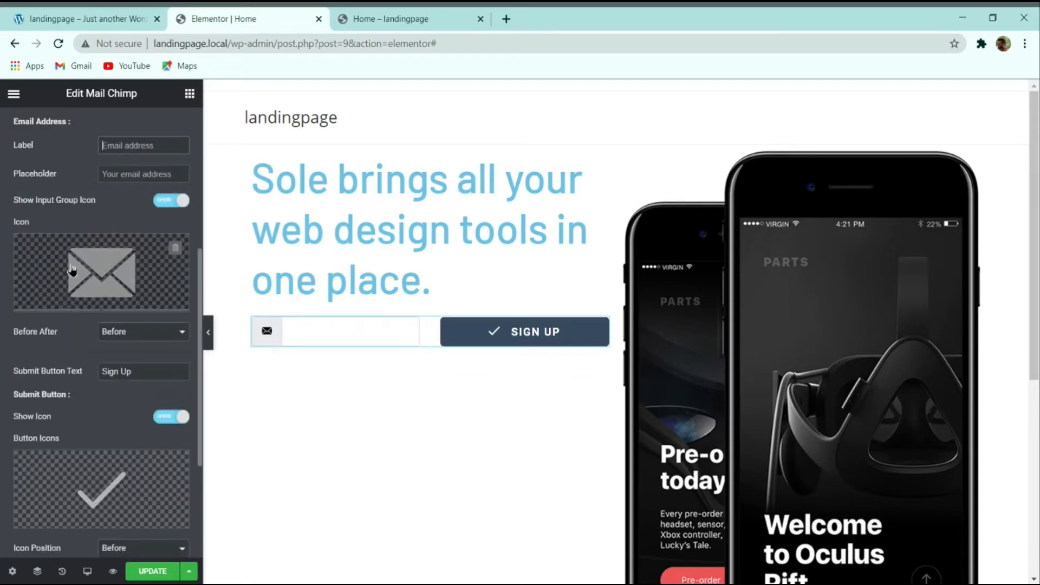
click(117, 173)
text(Enter)
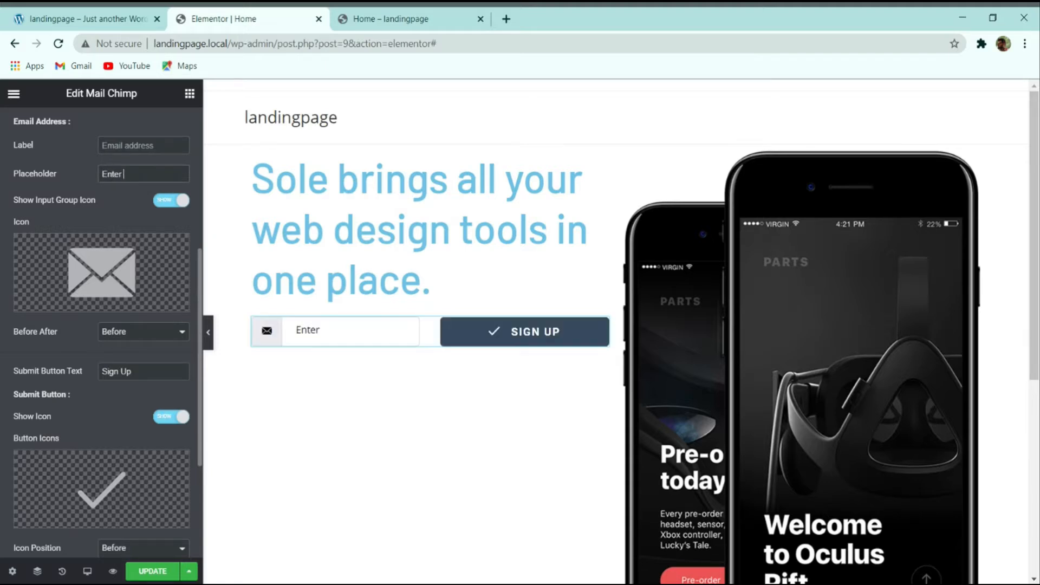
text( email a)
text(dd)
text(t)
text(ess)
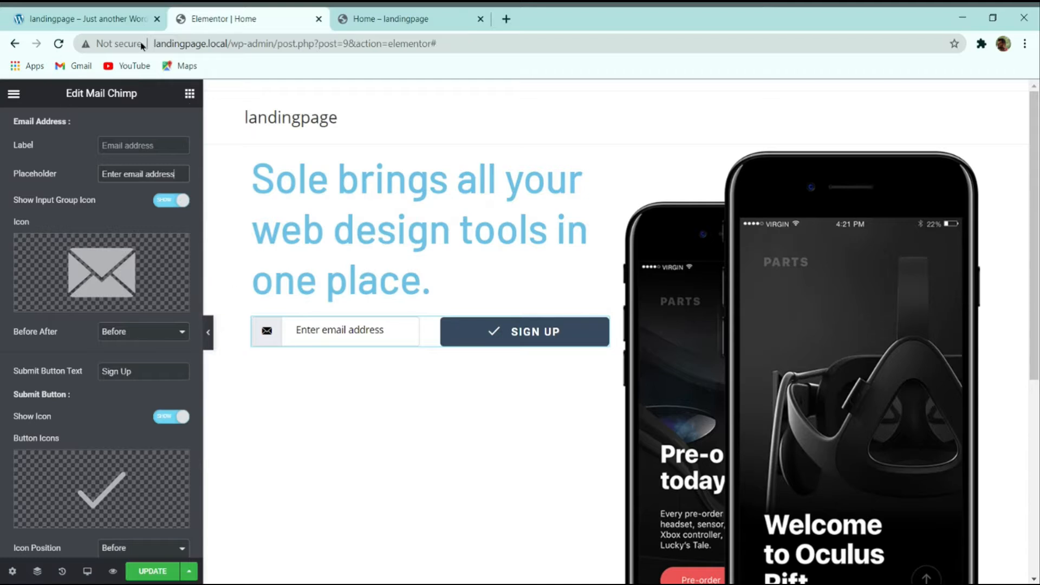
Step: Remove the envelope icon from the email field and the checkmark icon from SIGN UP
click(114, 19)
click(244, 18)
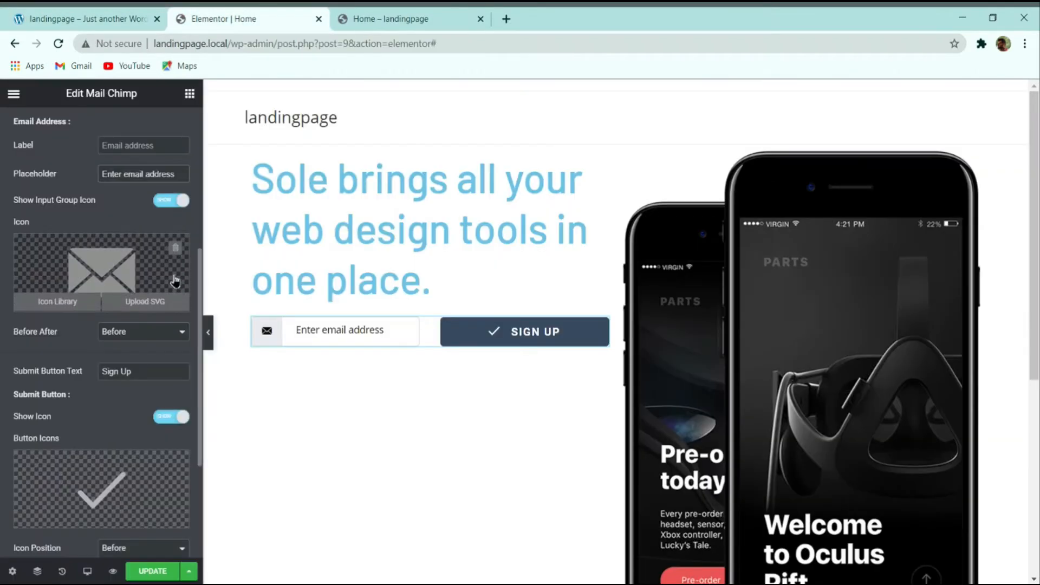
click(174, 246)
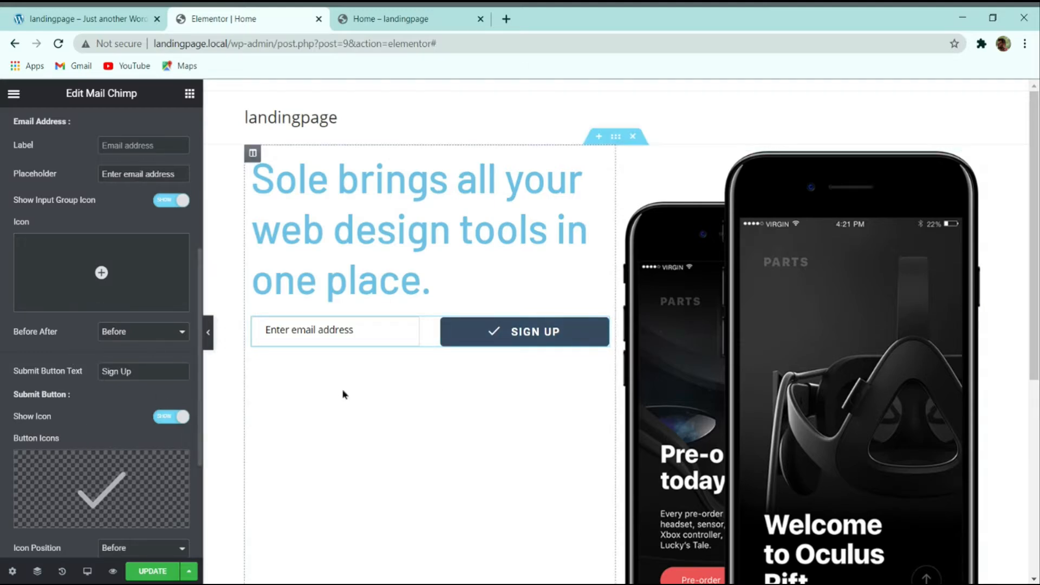
mouse_move(90, 486)
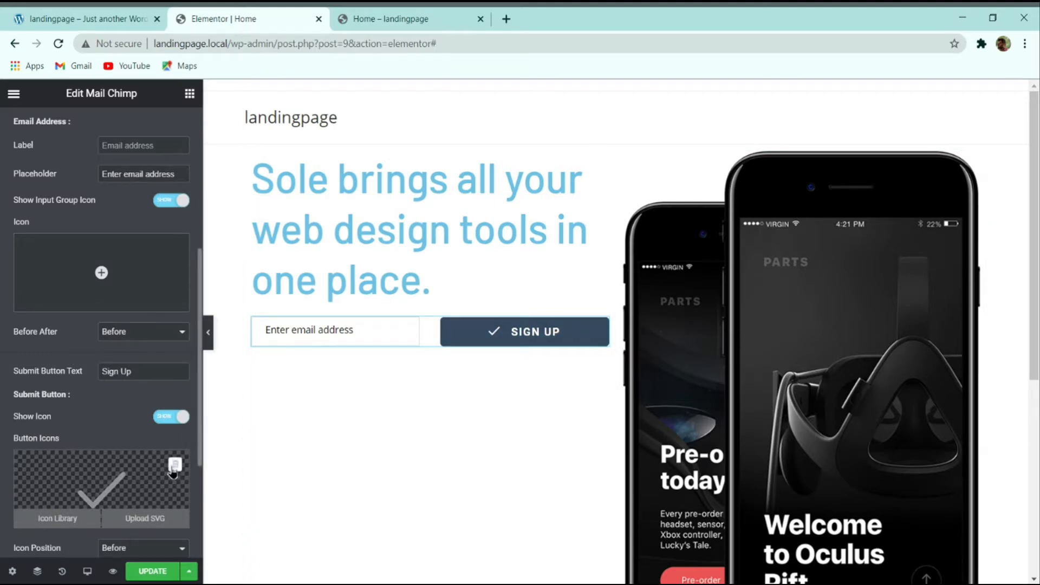
click(175, 465)
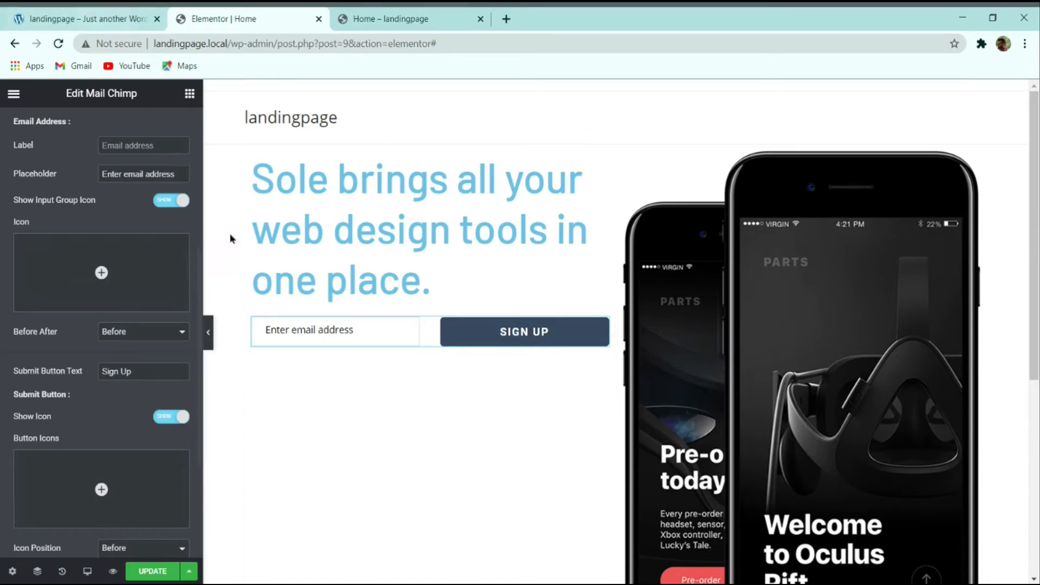
scroll(157, 379, down, 3)
scroll(141, 351, up, 10)
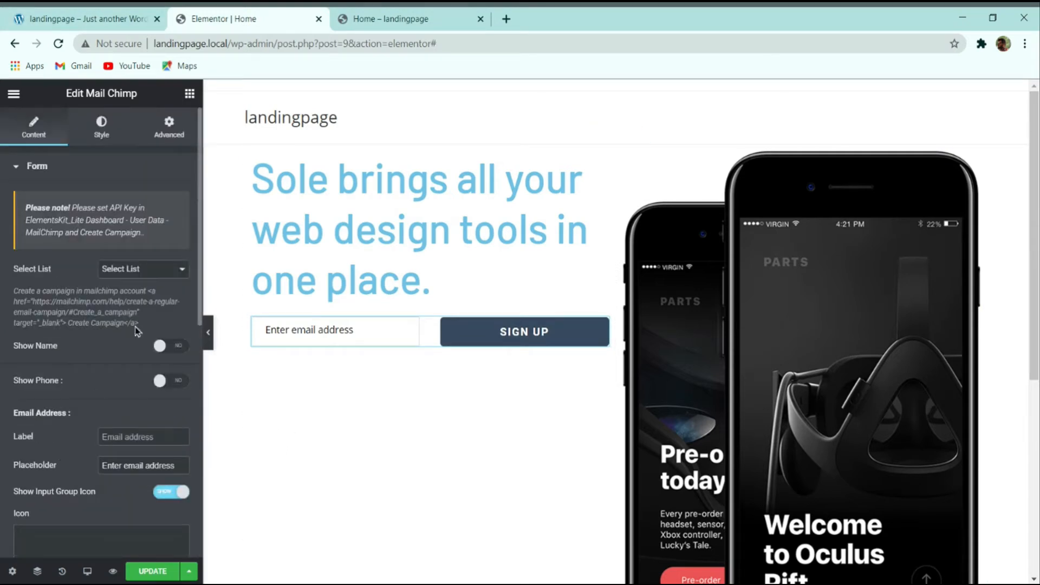
Step: Set the form label typography to Barlow, size 16, weight 500, with a pixel line height
click(108, 134)
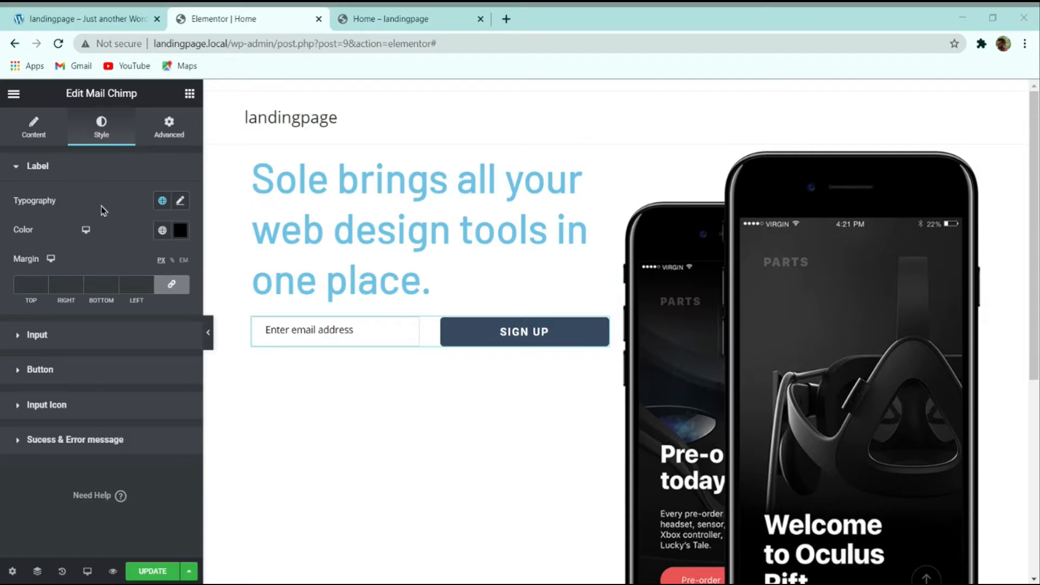
click(179, 201)
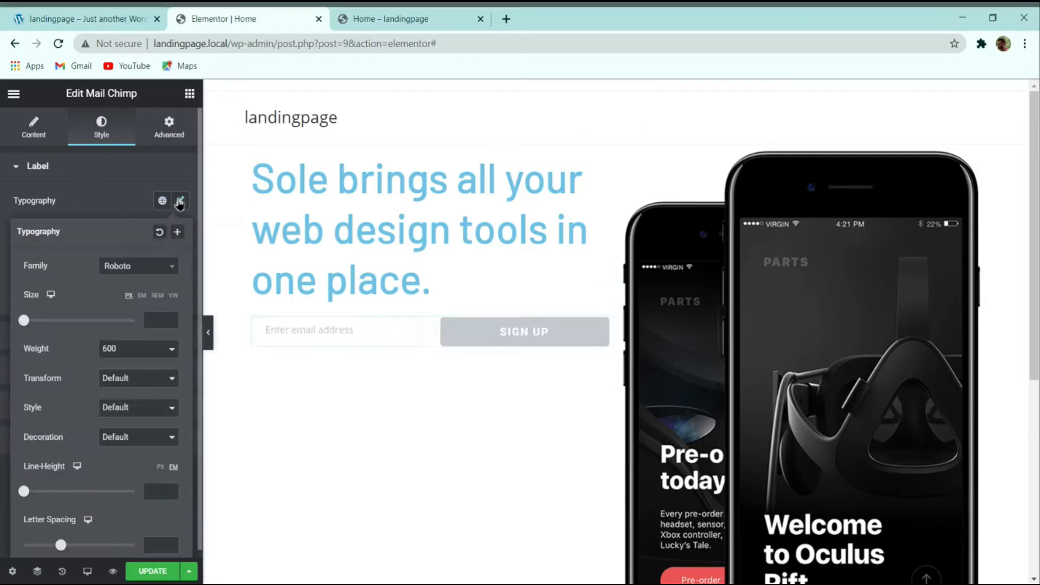
click(135, 264)
text(b)
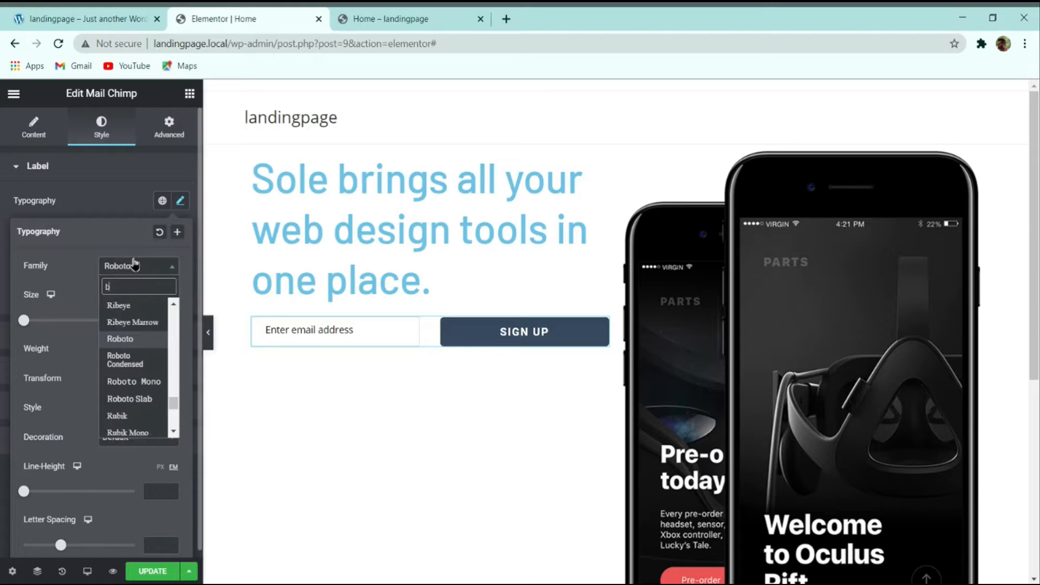
text(arlow)
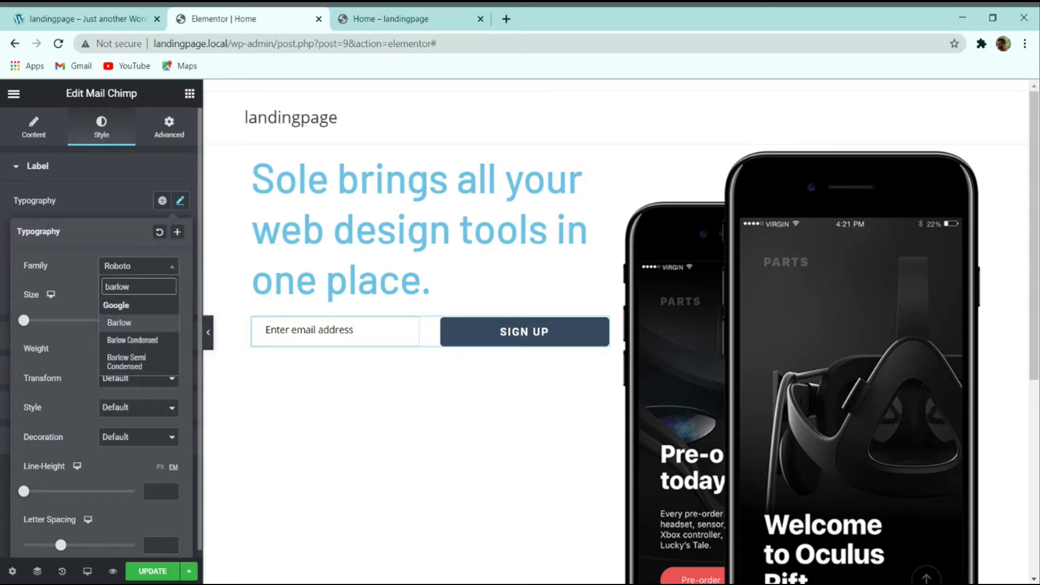
click(120, 322)
click(160, 318)
text(16)
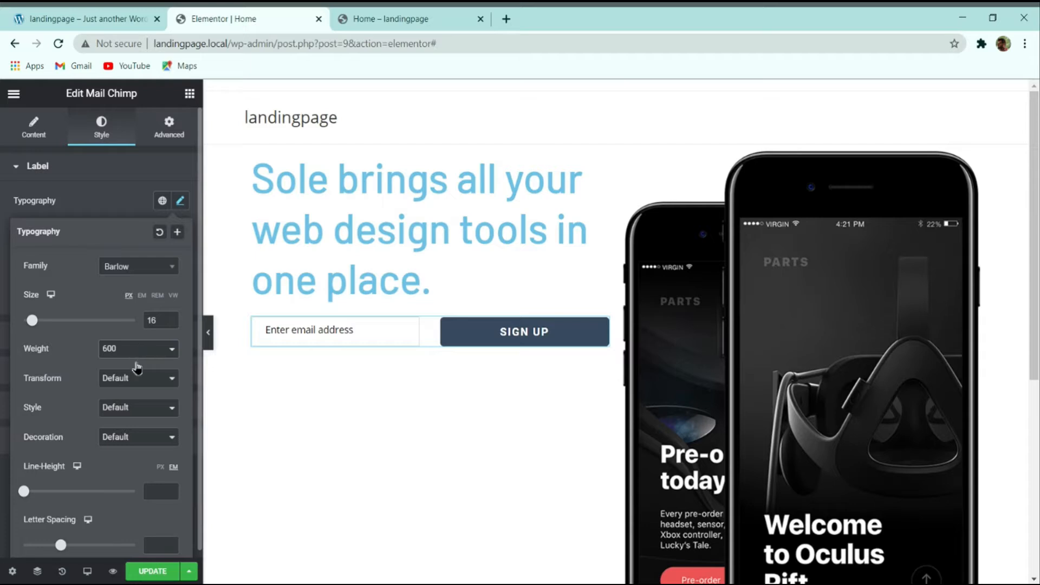
click(125, 410)
click(160, 466)
click(153, 492)
text(26)
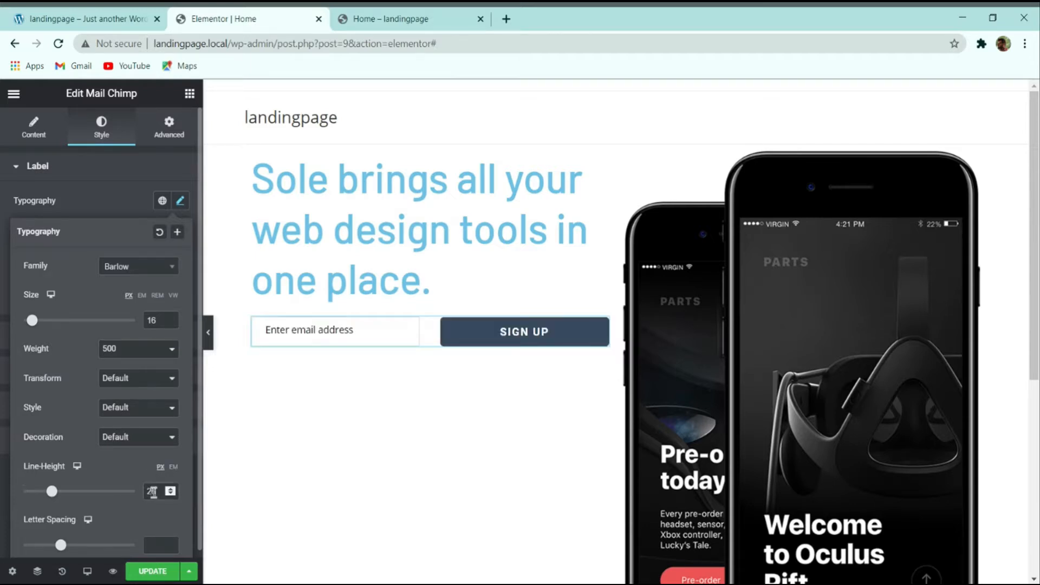
key(BackSpace)
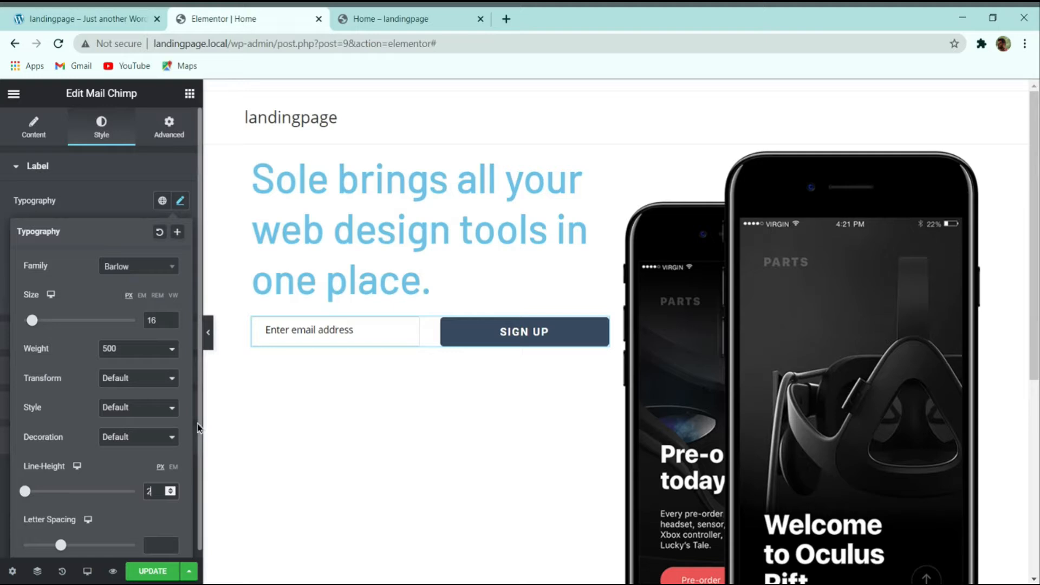
click(92, 217)
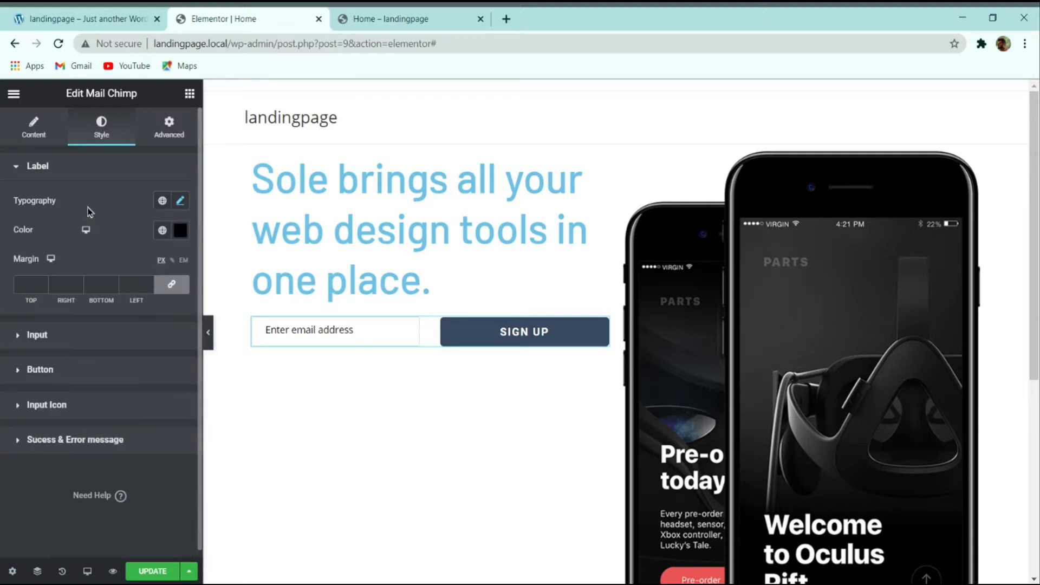
Step: Drag the label colour's alpha down so the label becomes transparent
click(181, 232)
drag(178, 424, 52, 424)
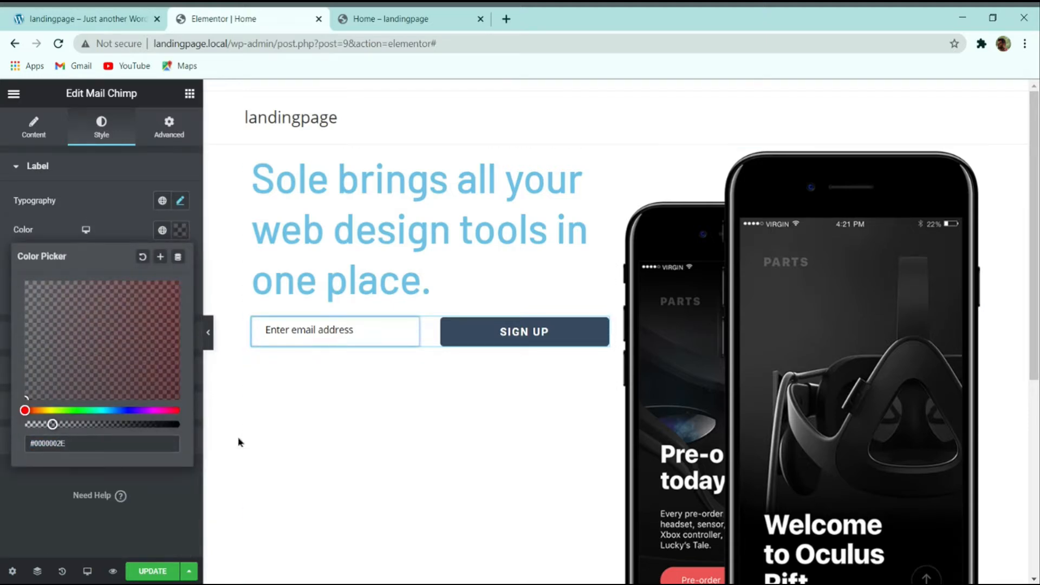
click(168, 491)
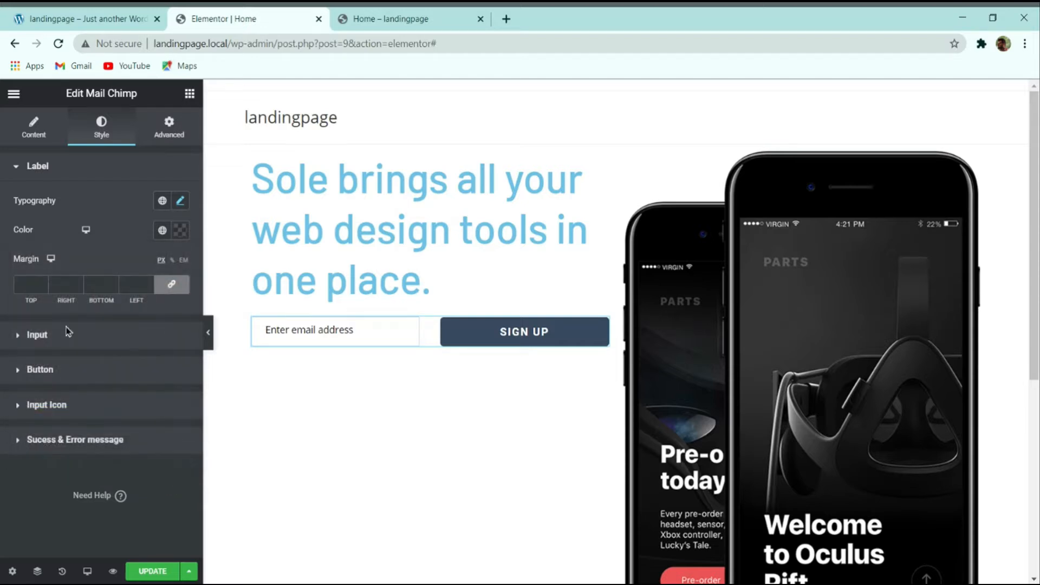
click(56, 340)
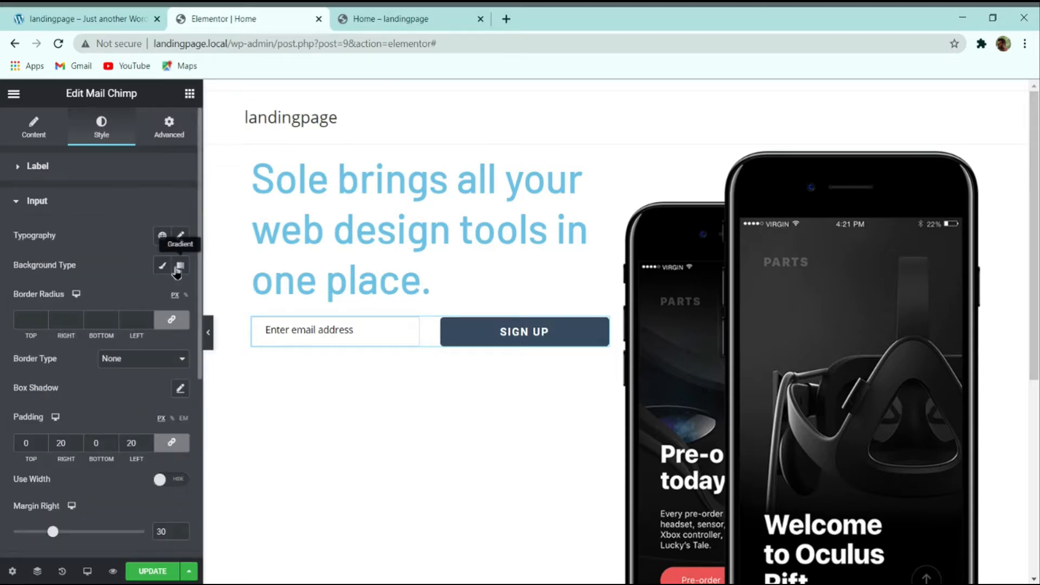
Step: Set the email field typography to Barlow 16, weight 500, line height 23
click(182, 237)
click(131, 300)
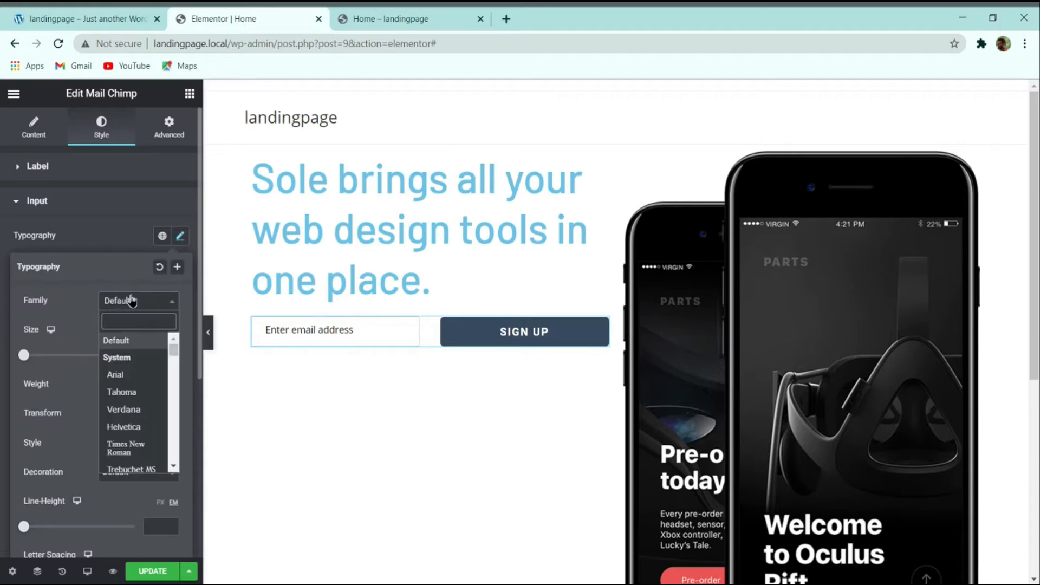
text(barlow)
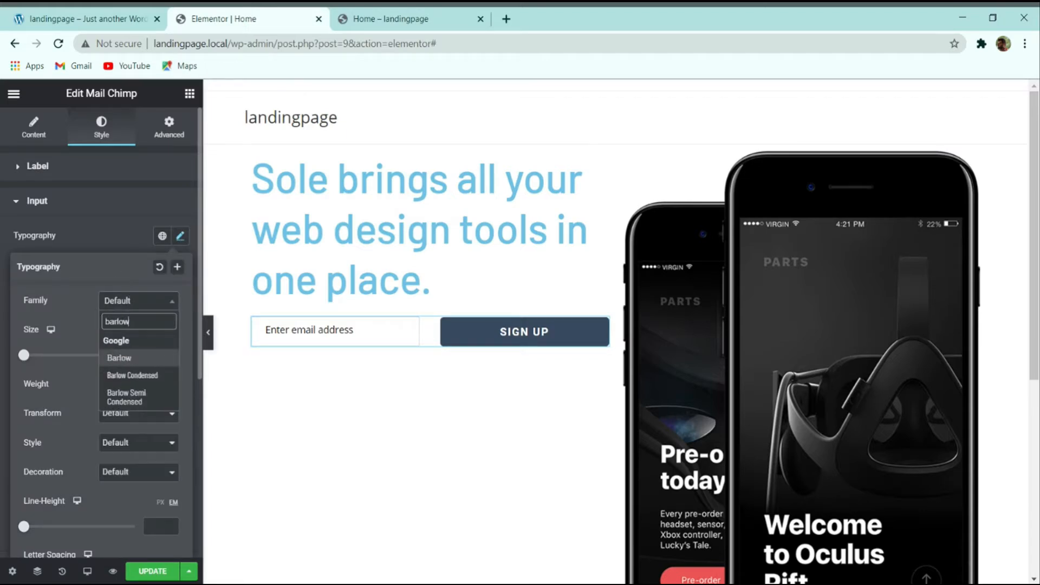
key(Return)
click(159, 353)
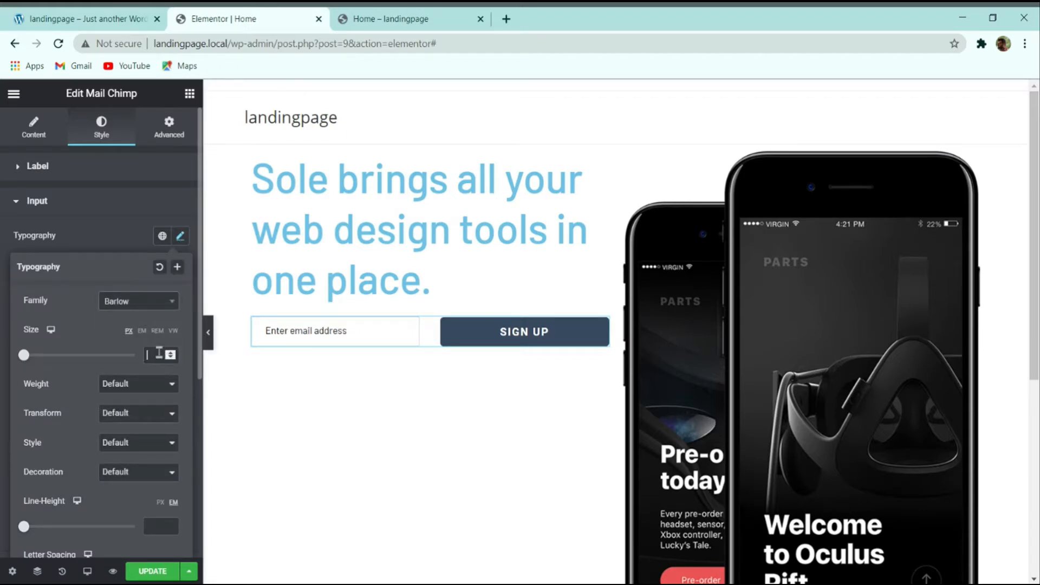
text(16)
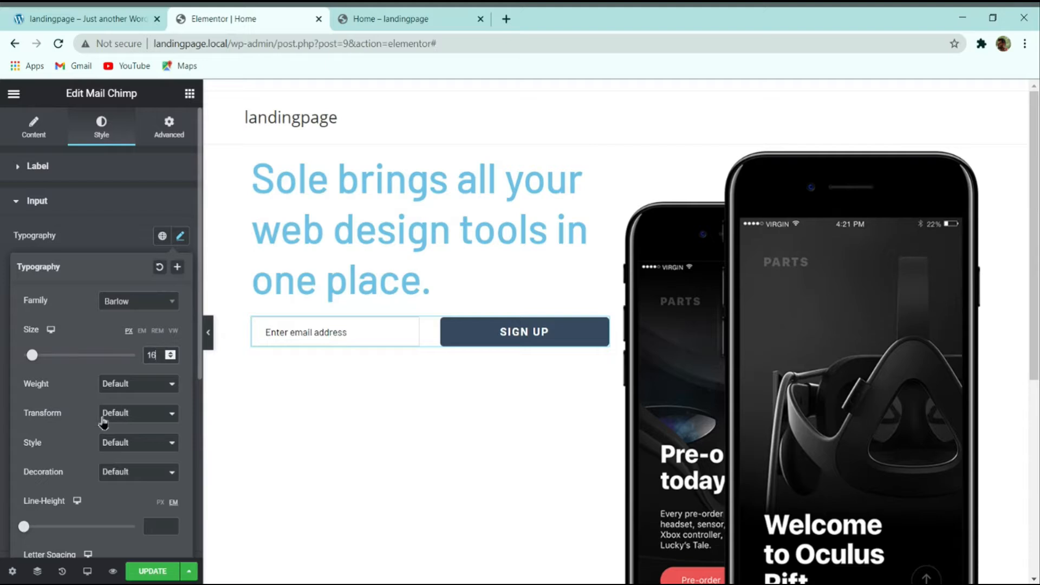
click(148, 400)
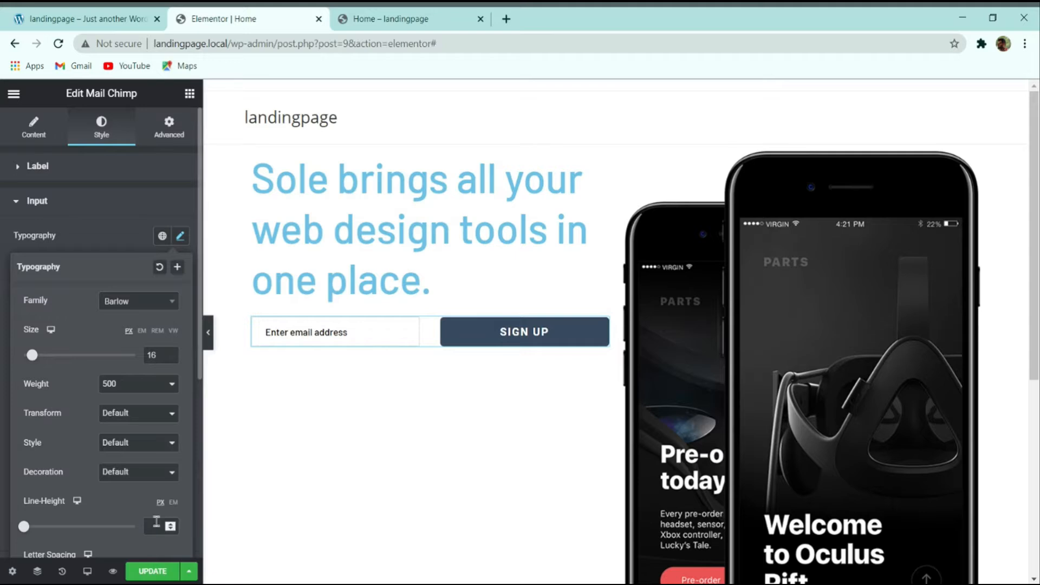
text(23)
click(120, 245)
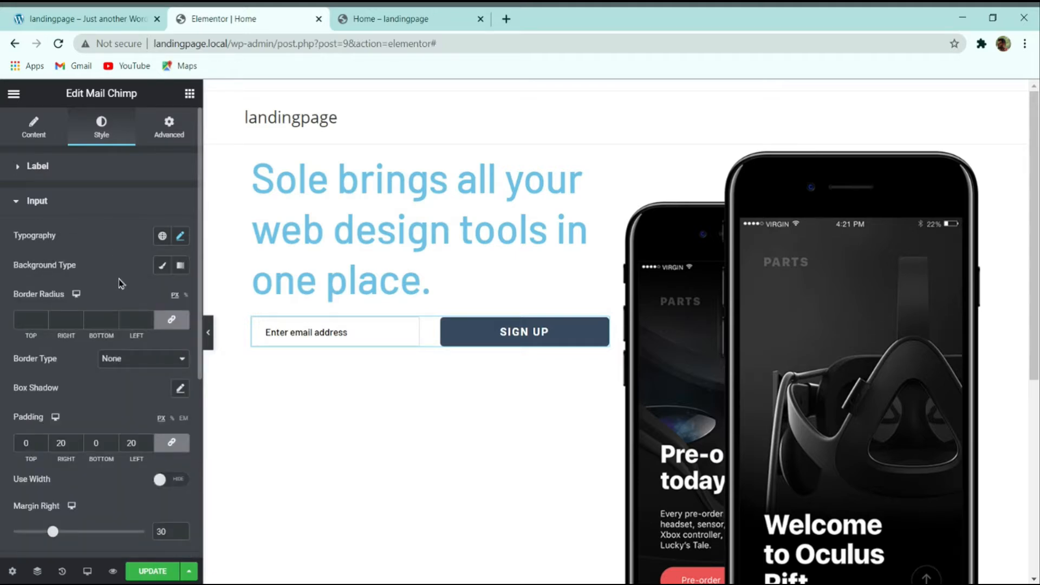
Step: Give the email field a solid border with only a 2 px bottom width
click(132, 360)
click(125, 382)
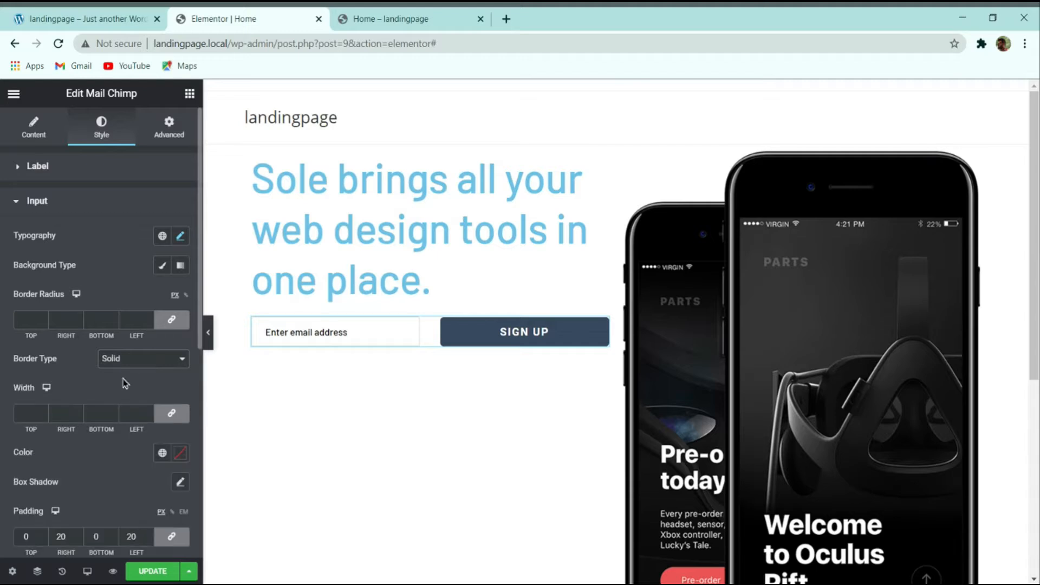
click(170, 414)
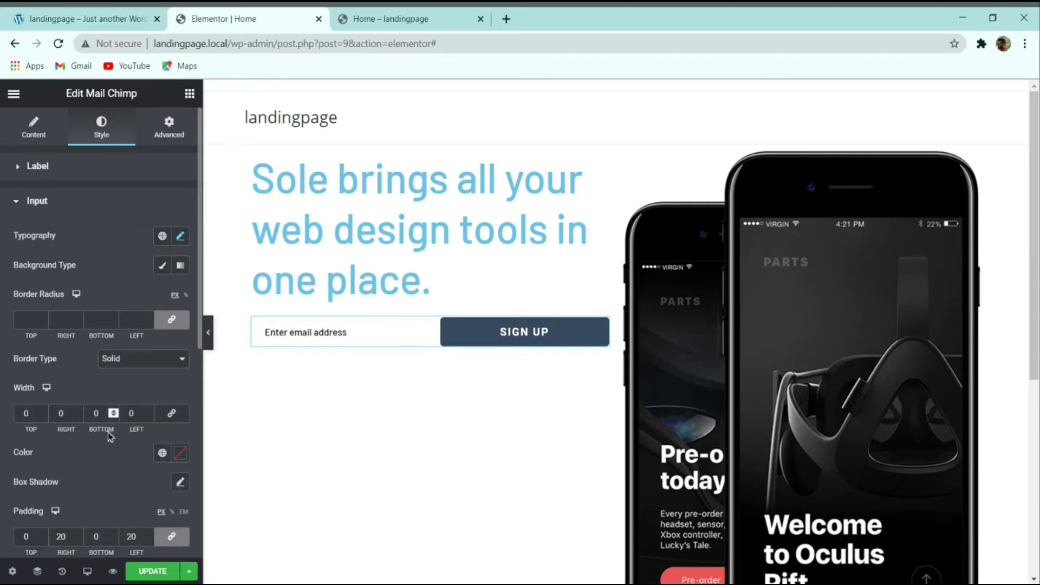
click(113, 411)
click(112, 411)
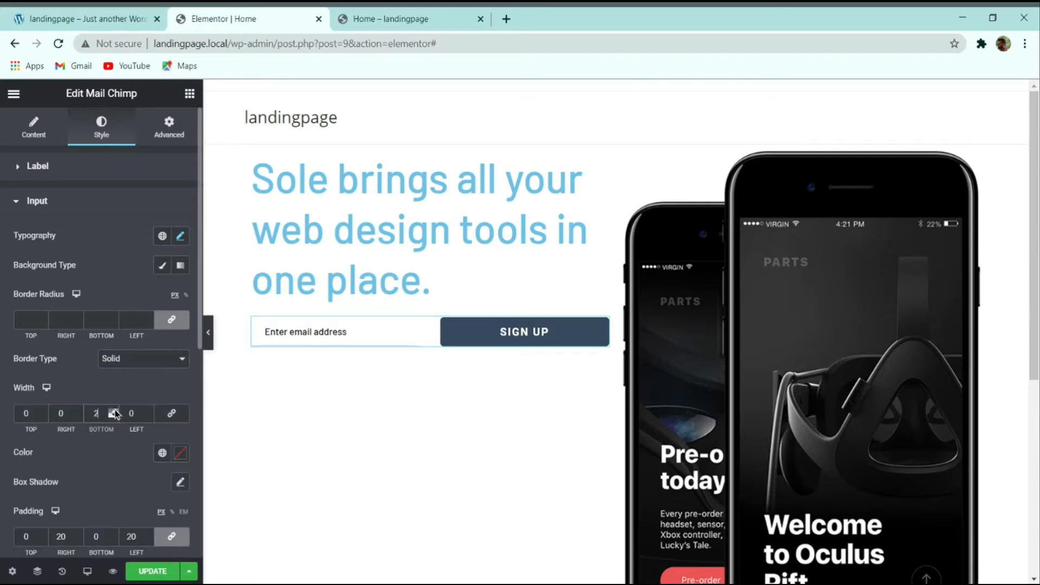
Step: Preview the form against the live demo, then save the page
click(208, 331)
click(82, 17)
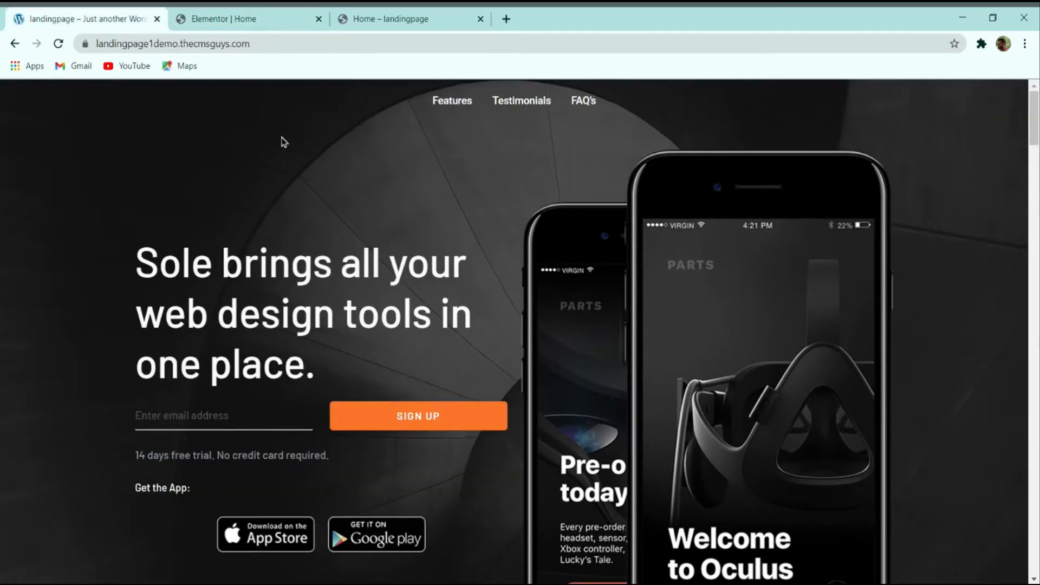
click(278, 16)
click(5, 331)
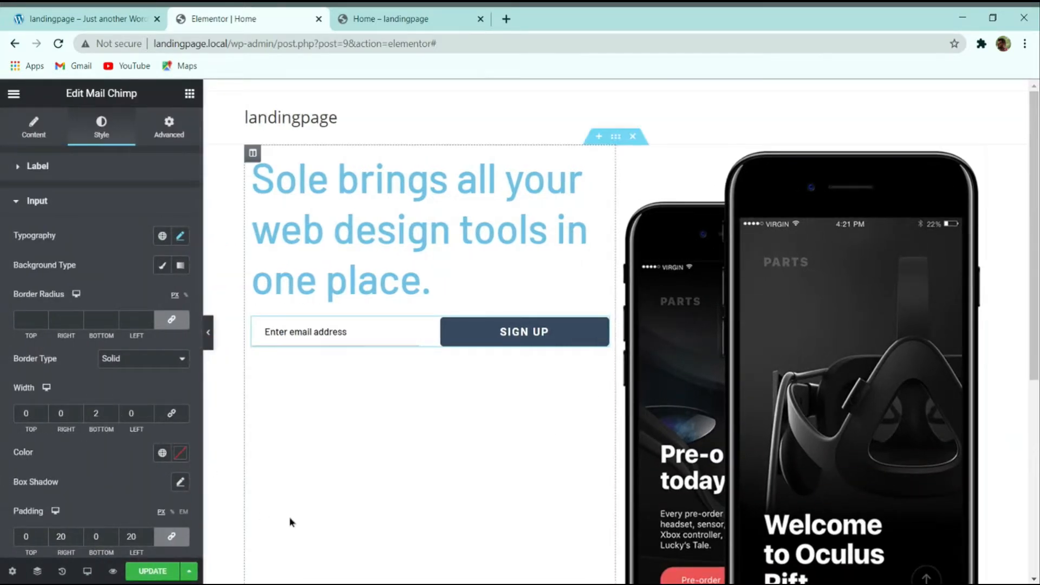
click(154, 571)
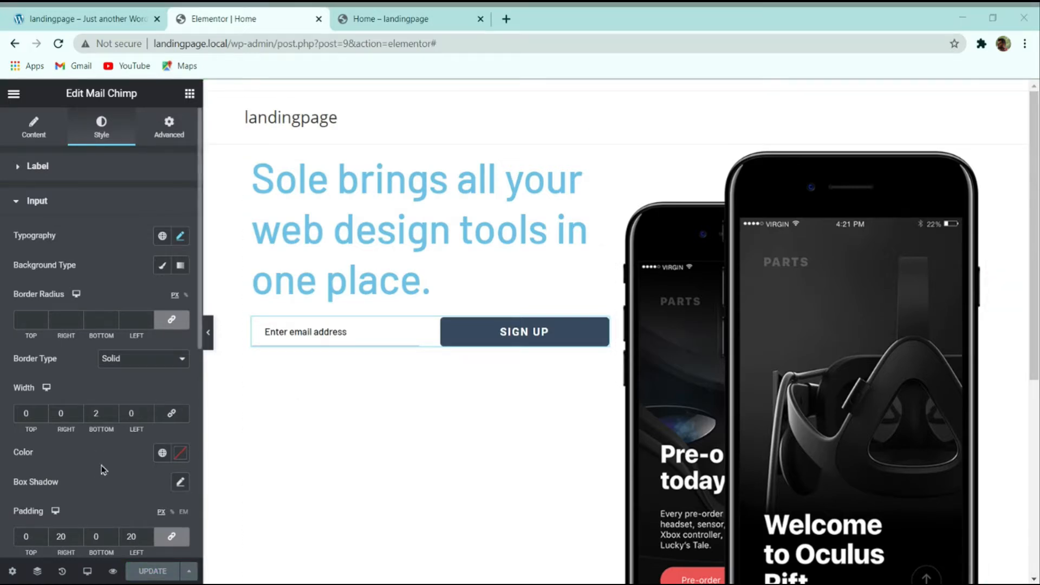
Step: Set the email field padding to 0 and its right margin to 25
scroll(105, 468, down, 5)
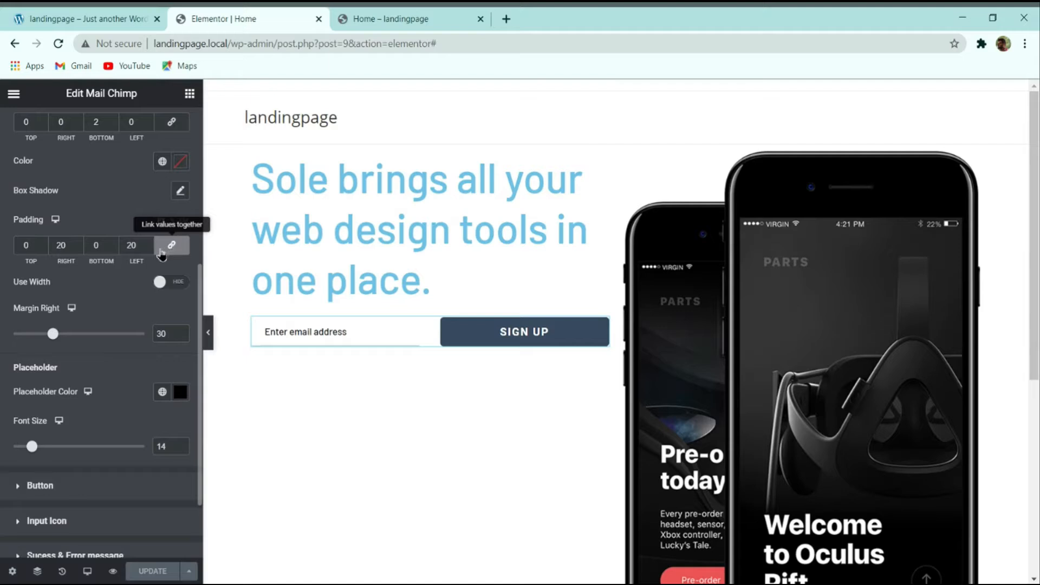
drag(147, 245, 79, 247)
key(BackSpace)
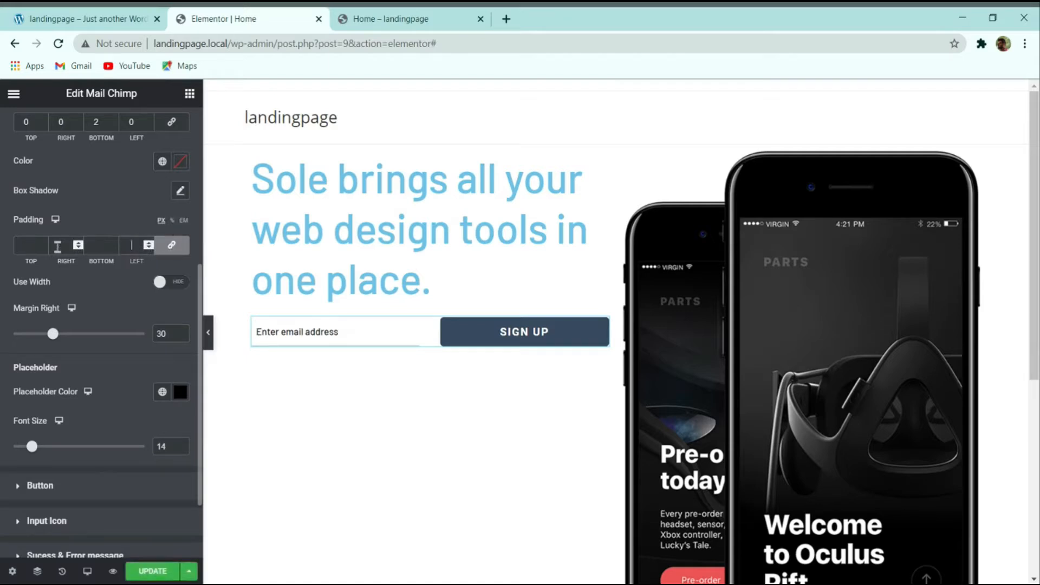
text(0)
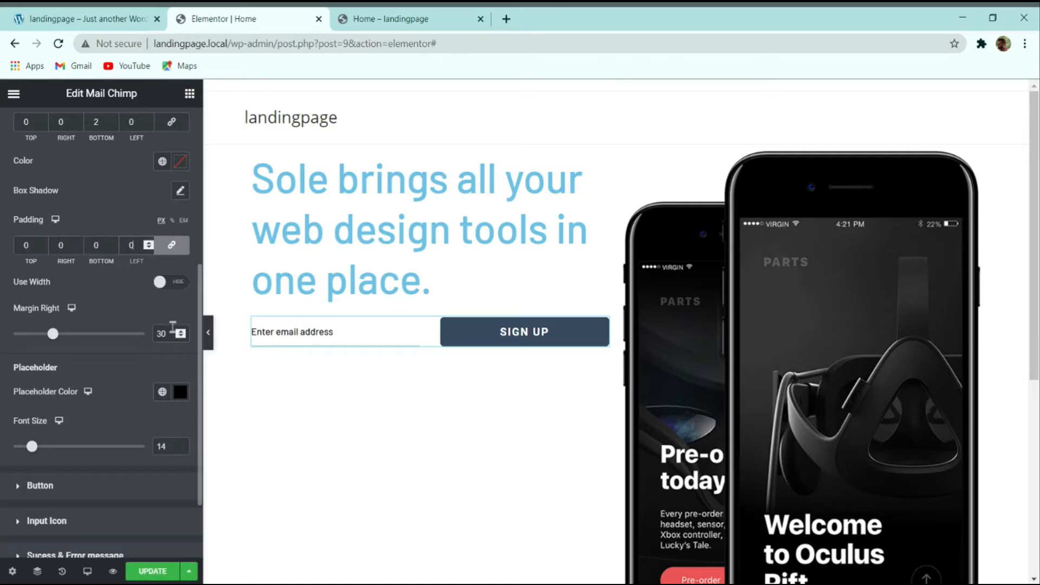
mouse_move(53, 335)
mouse_down()
mouse_move(84, 333)
mouse_move(19, 333)
mouse_move(48, 335)
mouse_up()
drag(167, 332, 123, 333)
text(25)
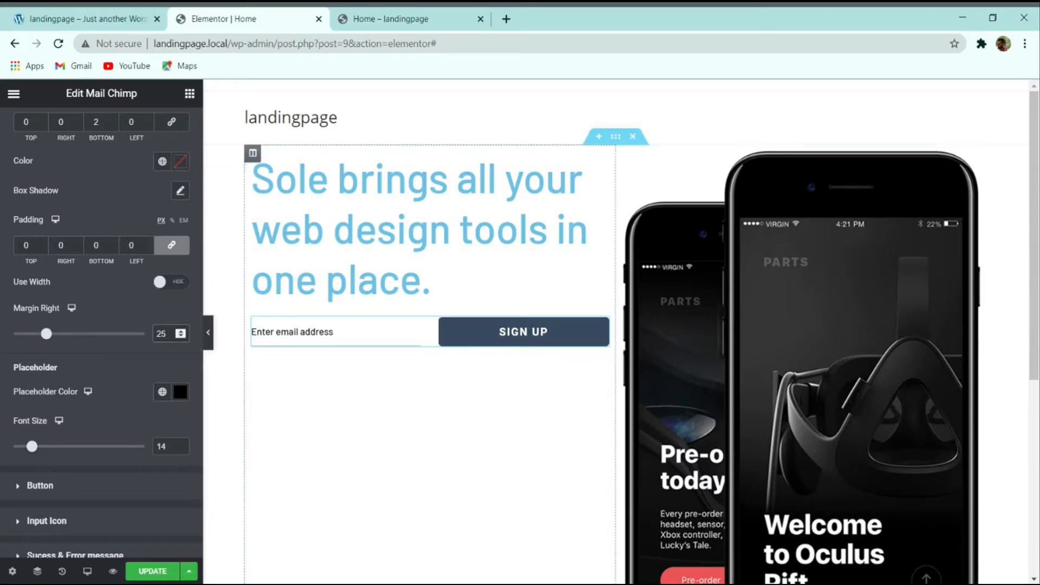
click(450, 584)
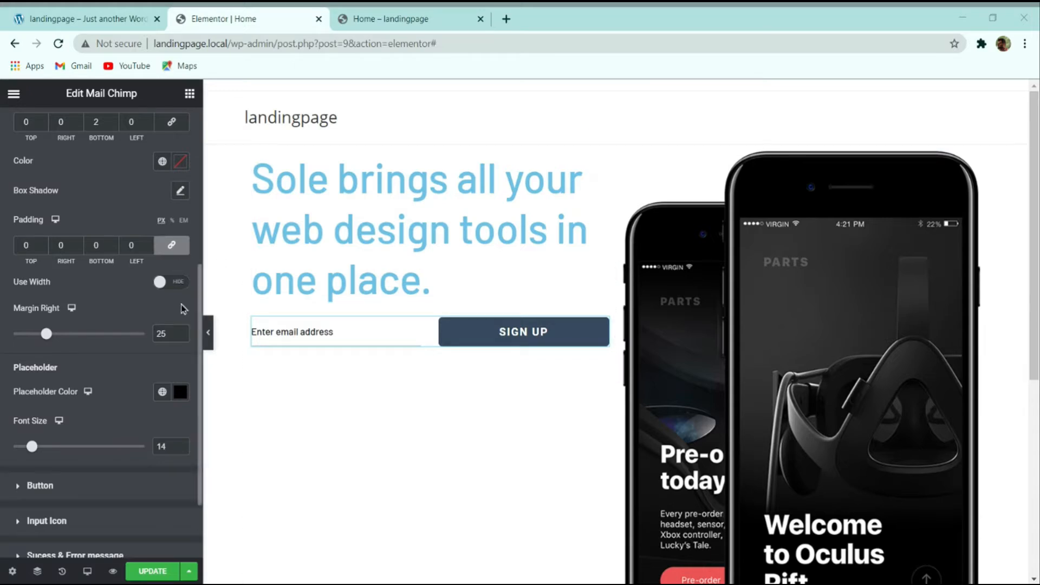
Step: Set the placeholder font size to 16 and compare with the demo page
click(112, 432)
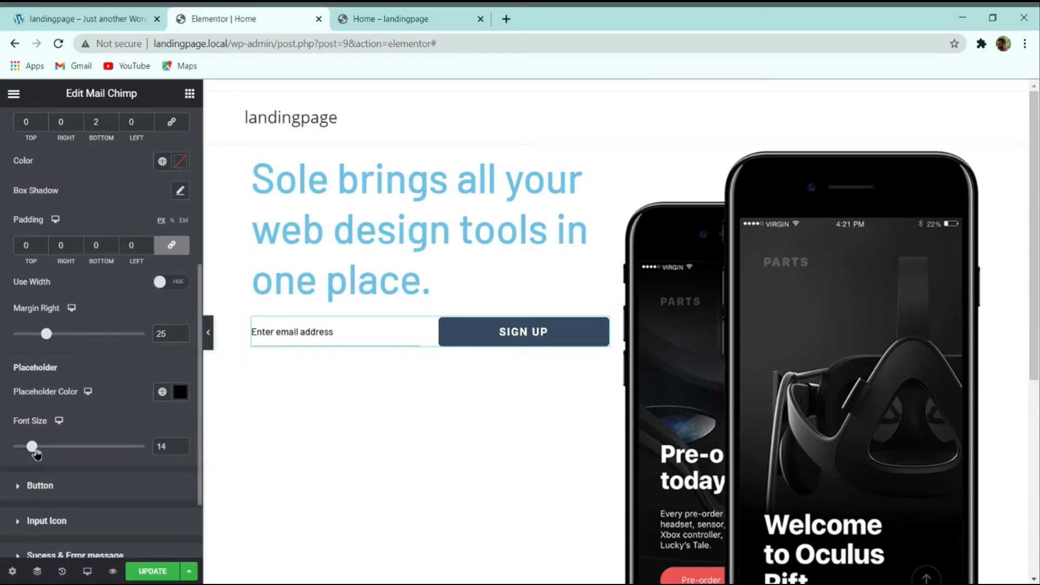
drag(170, 447, 127, 449)
text(16)
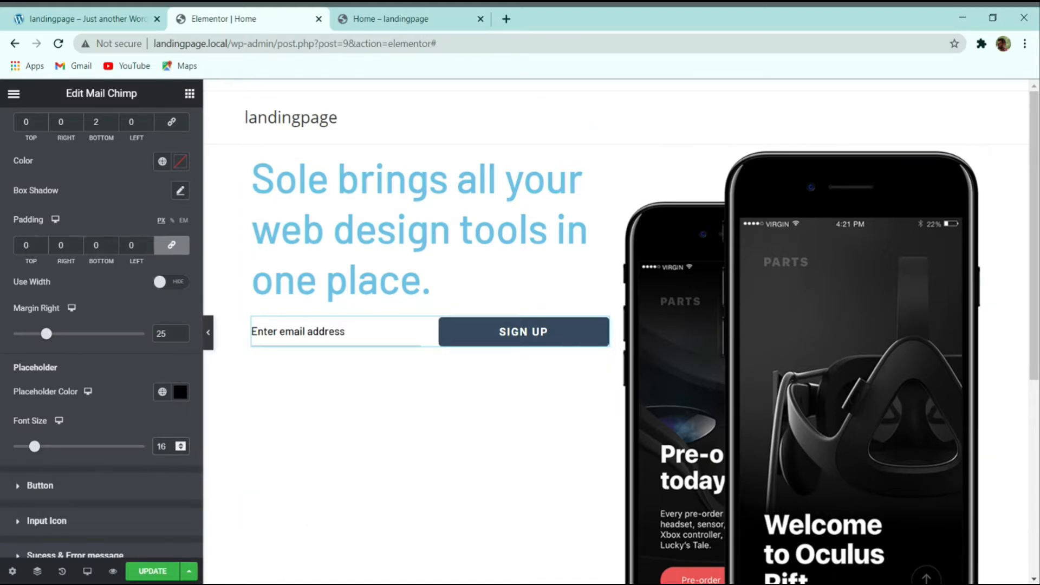
click(141, 20)
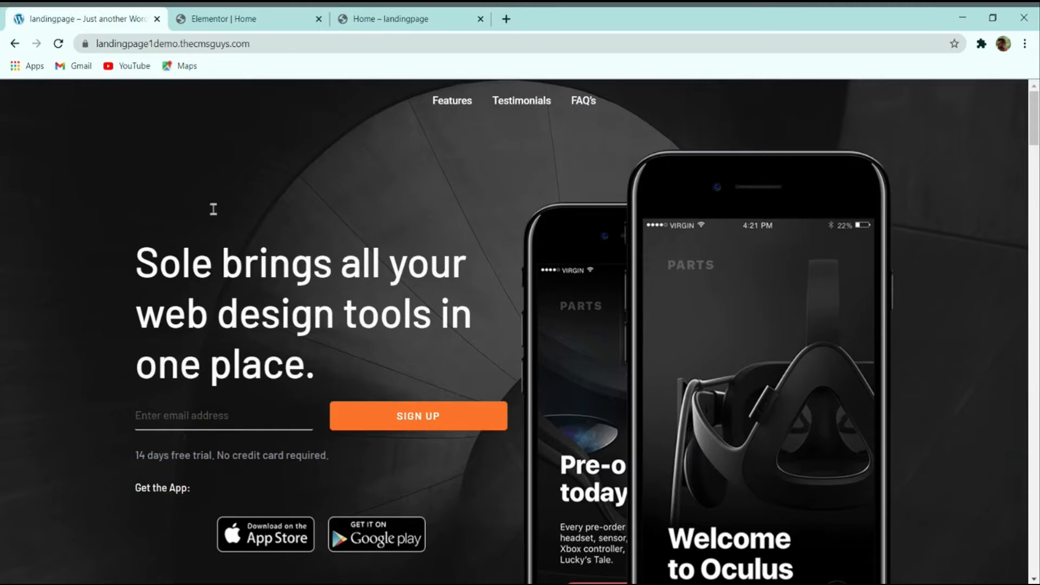
click(223, 19)
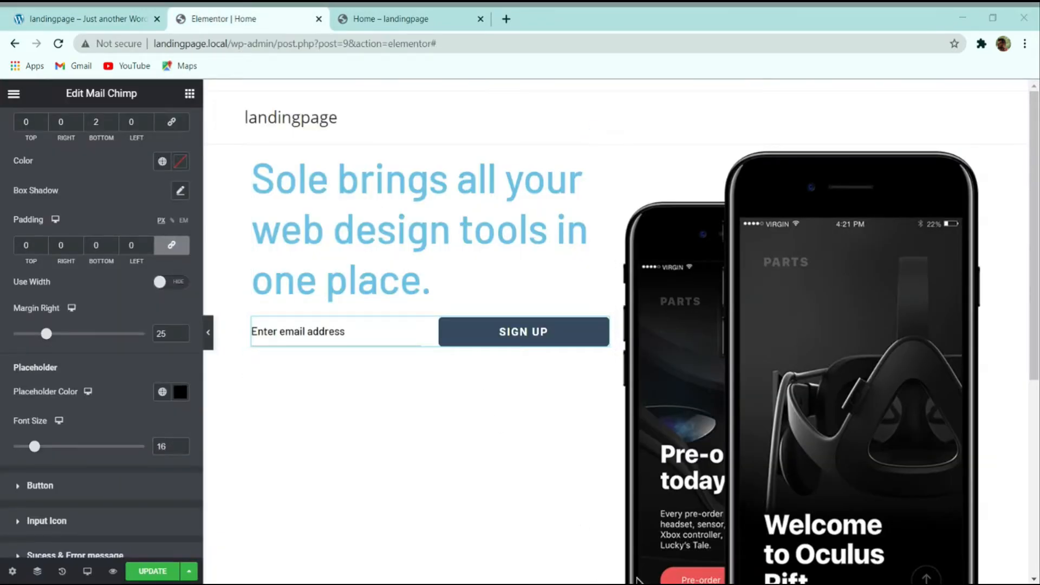
Step: Colour the placeholder text grey #555555 and expand the button's style settings
click(182, 398)
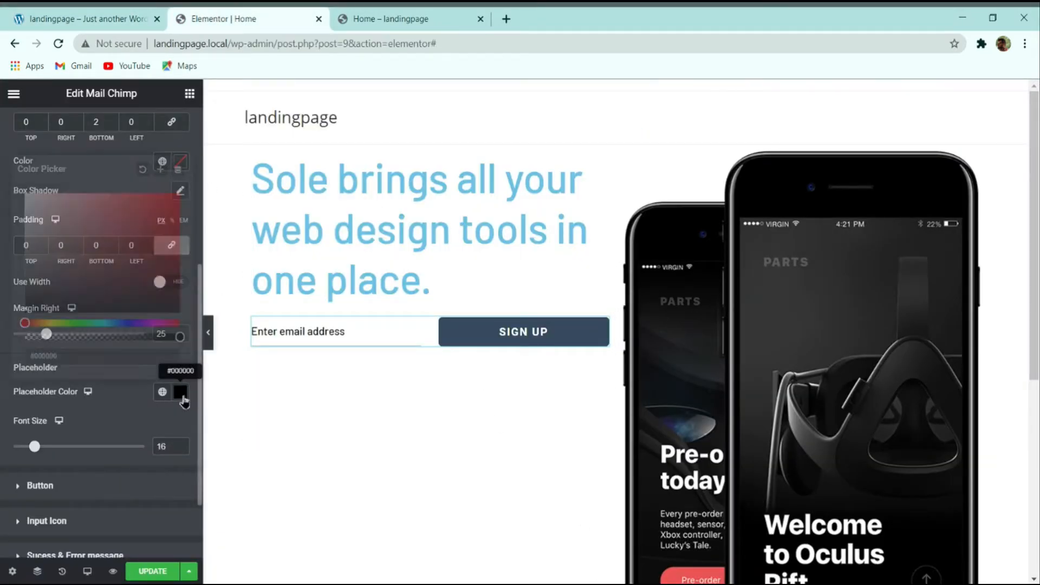
text(5555)
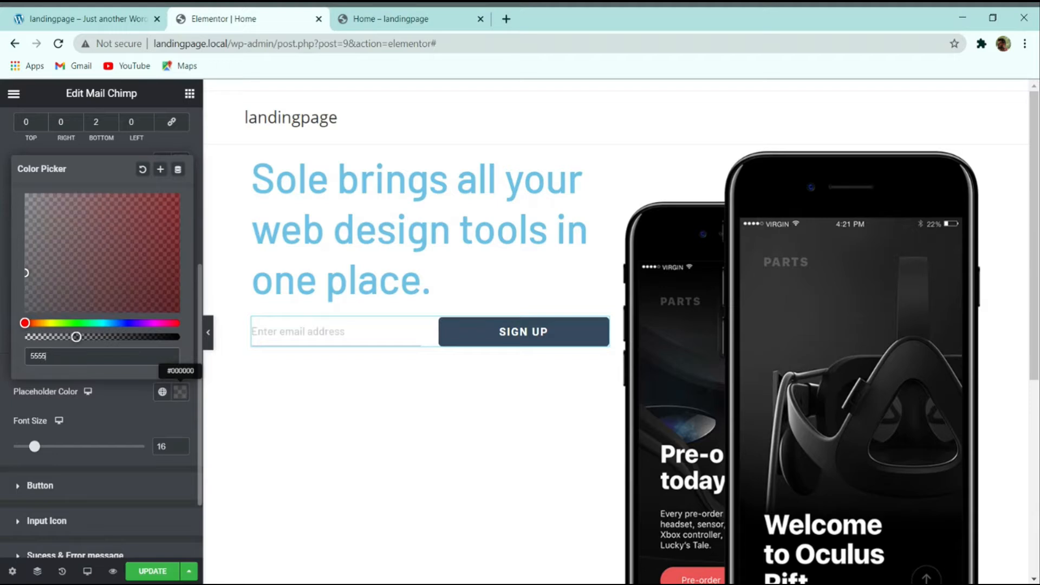
text(55)
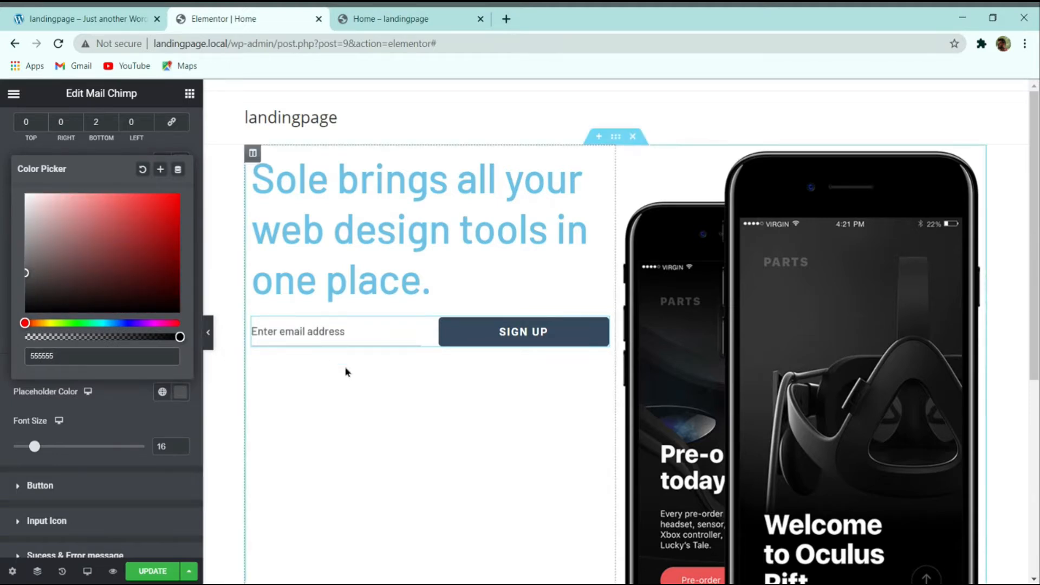
click(135, 408)
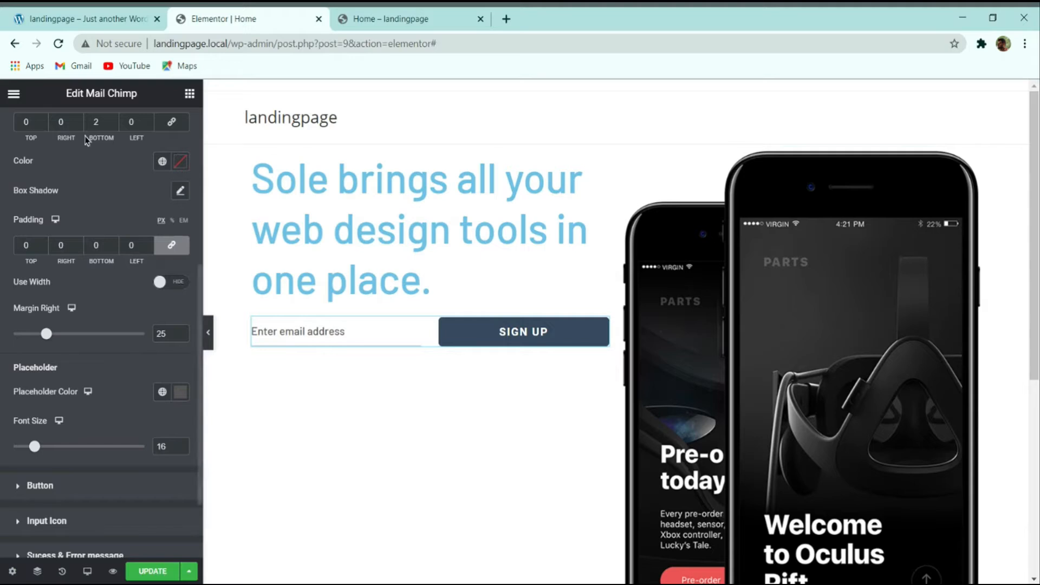
scroll(81, 379, down, 2)
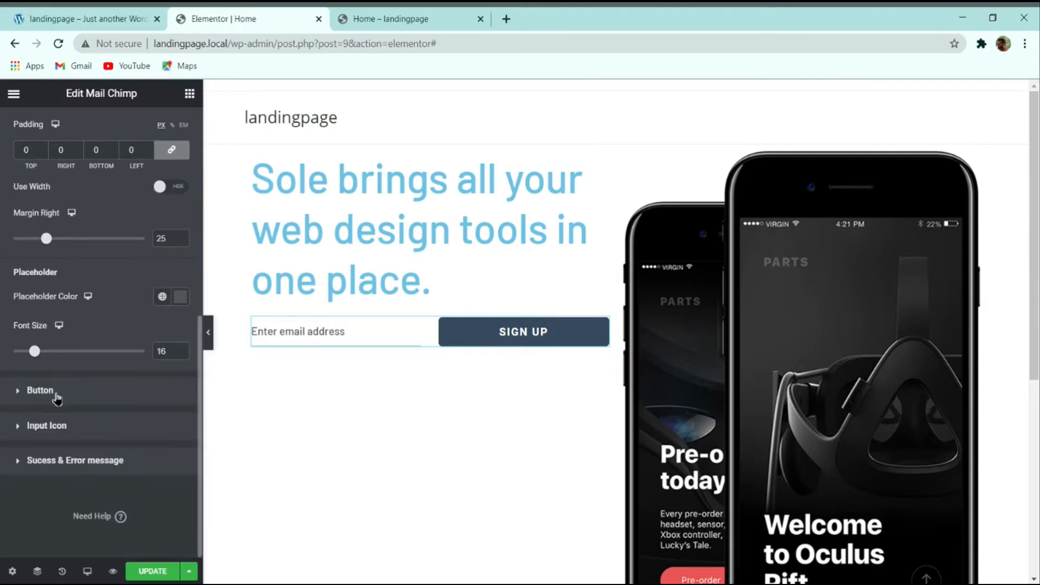
click(56, 397)
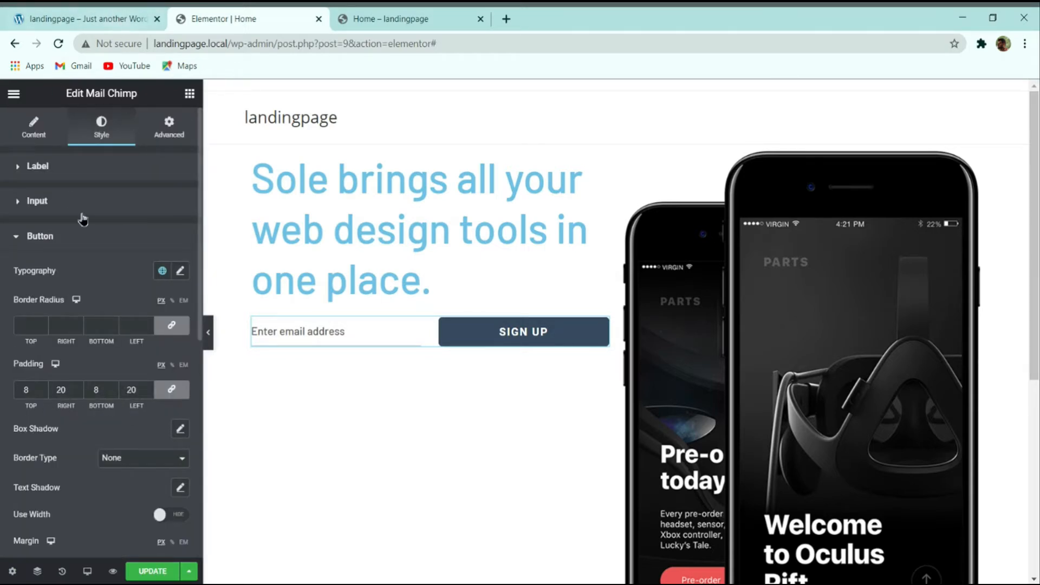
Step: Set the SIGN UP button typography to Barlow at size 15
click(91, 18)
click(237, 17)
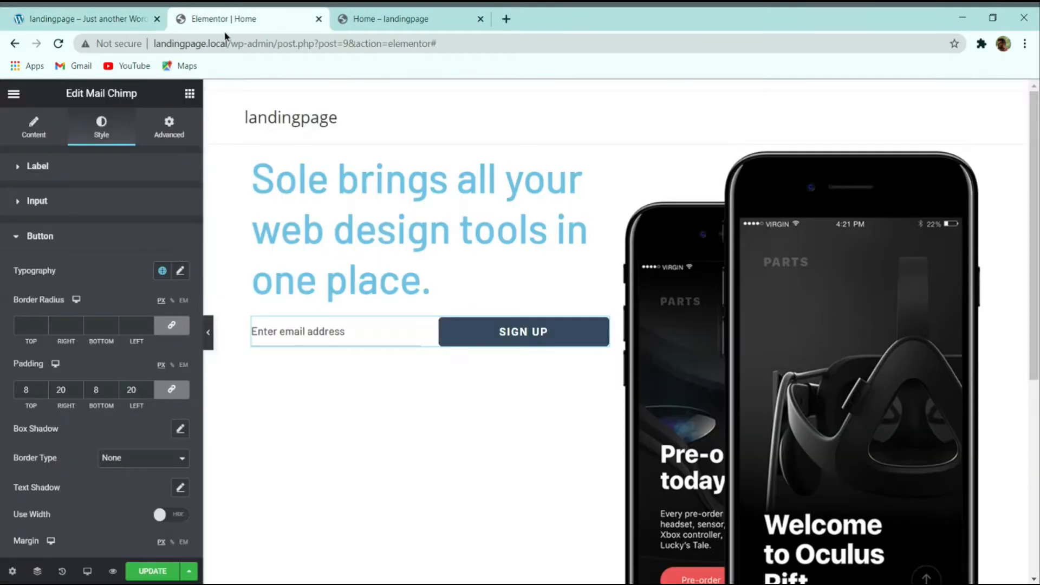
click(179, 271)
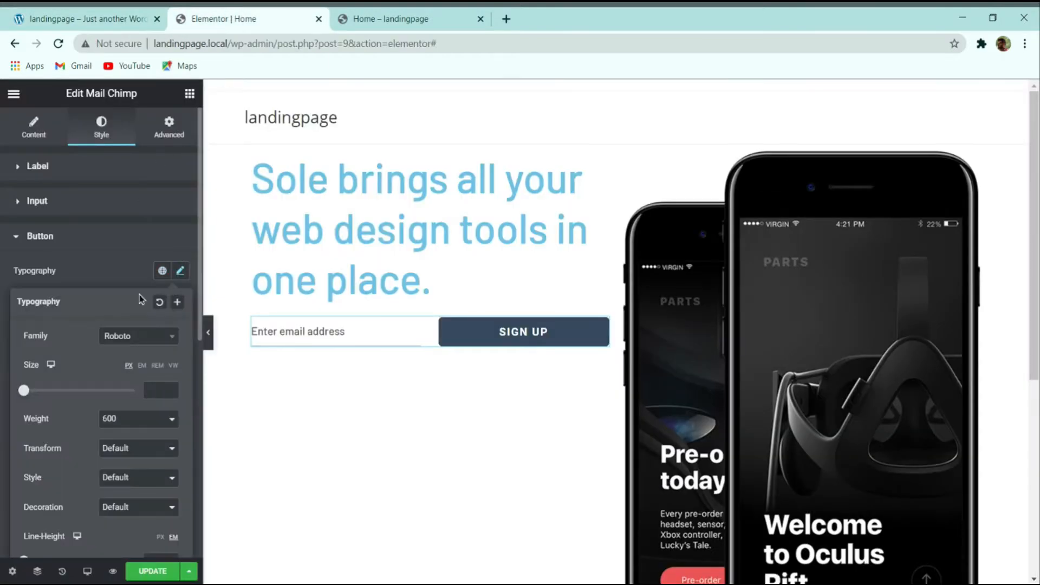
click(144, 341)
text(barlo)
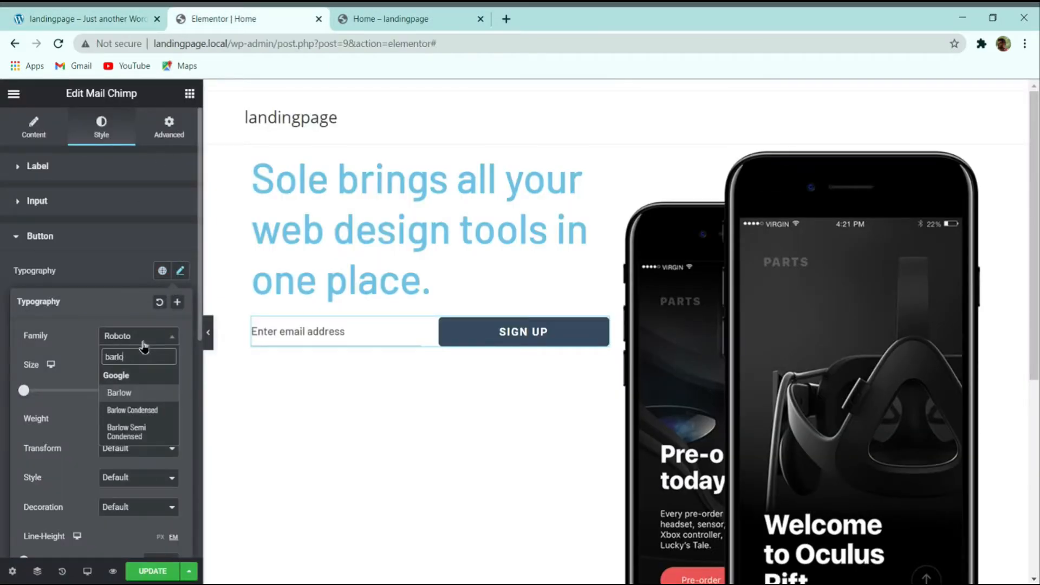
key(Return)
text(15)
click(90, 275)
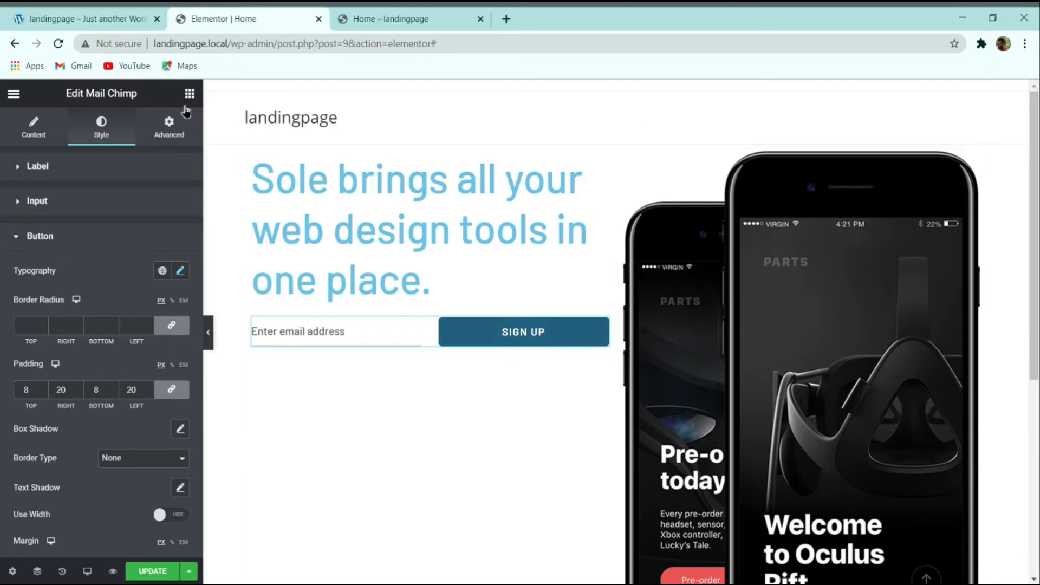
Step: Unlink the button padding and set its right and left values to 15
click(103, 20)
click(279, 23)
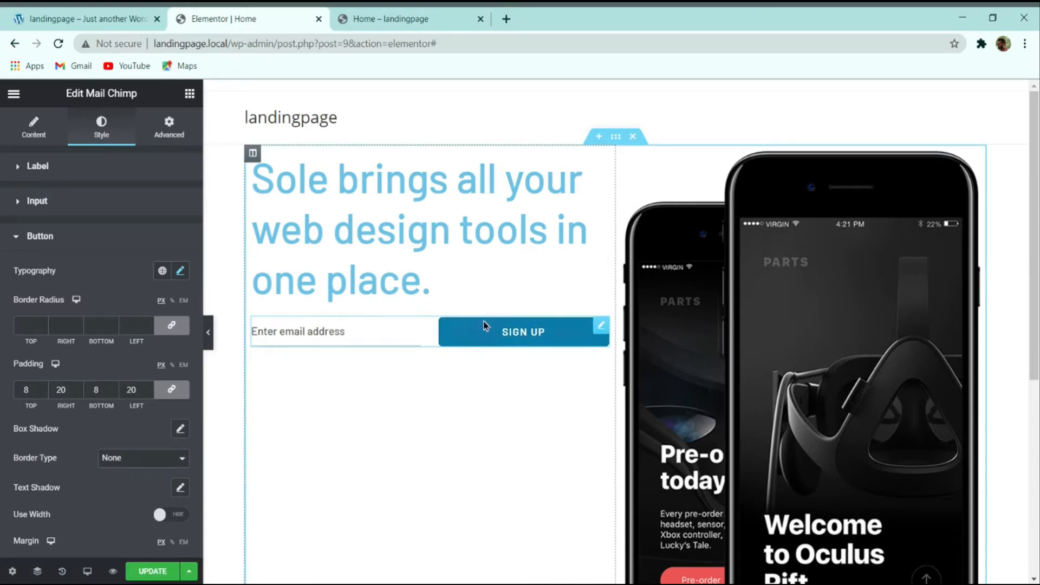
click(80, 19)
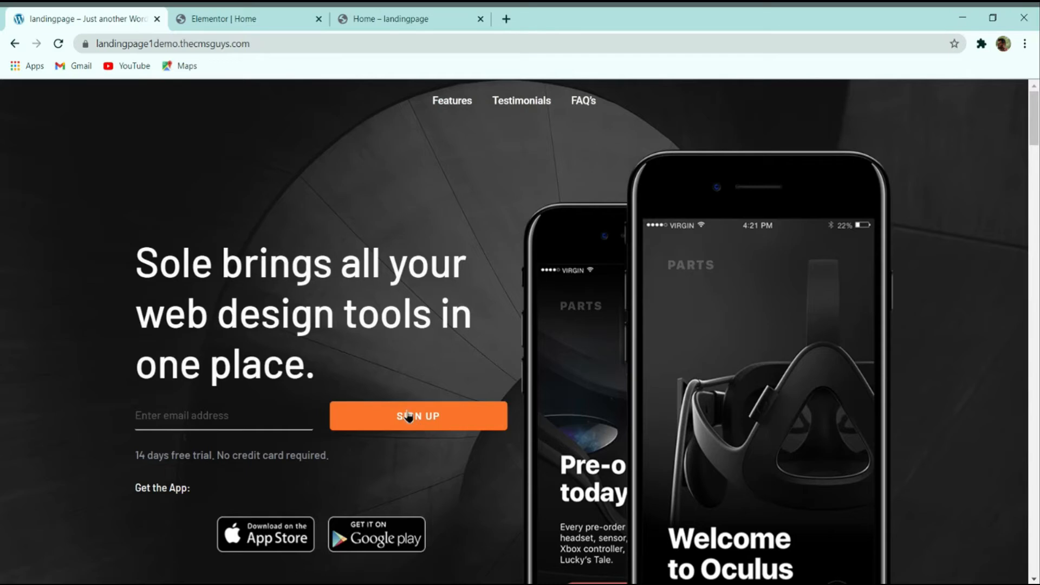
click(220, 17)
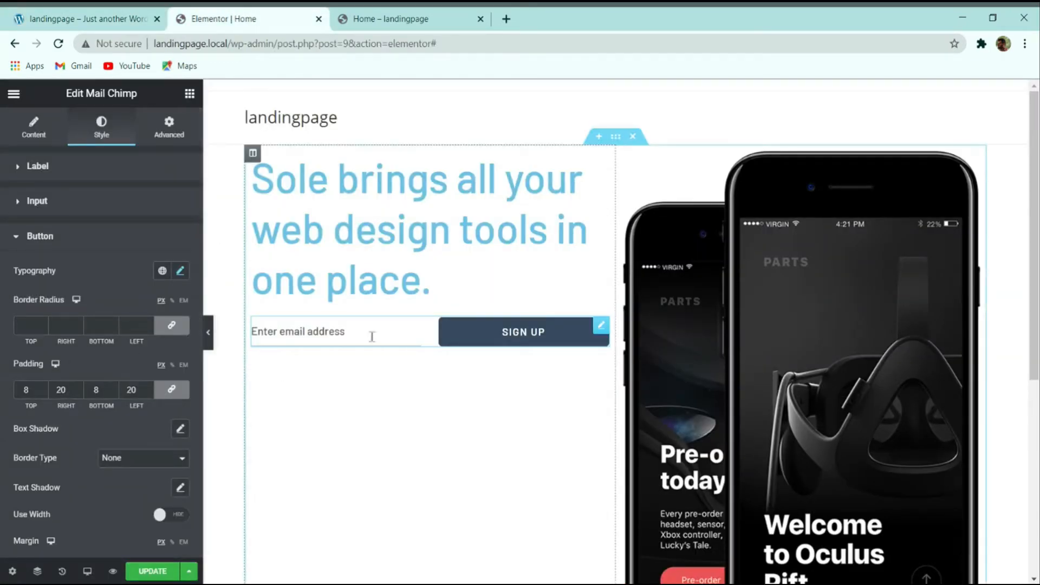
scroll(371, 336, down, 2)
click(183, 398)
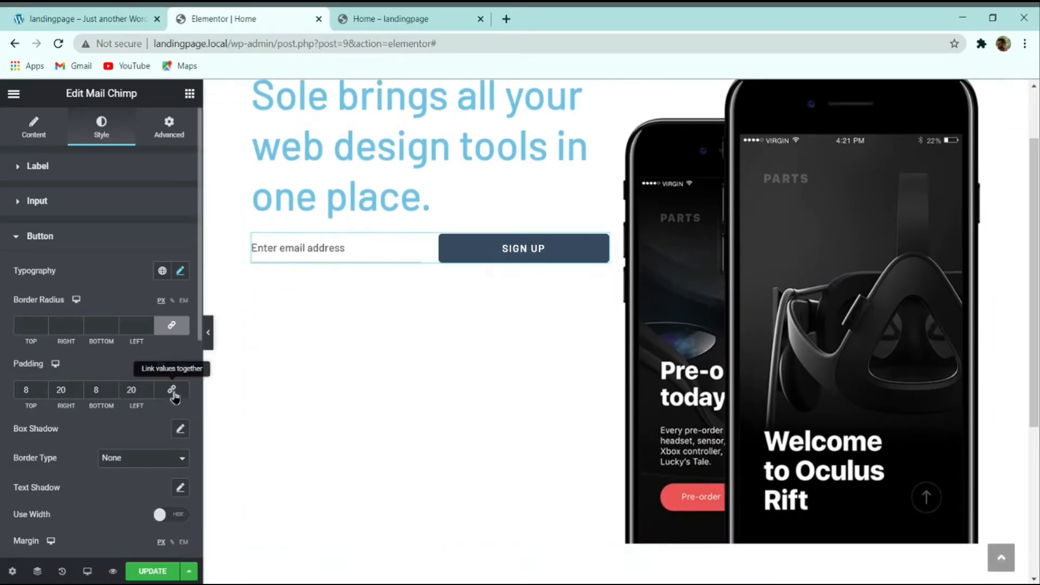
double_click(62, 390)
text(15)
double_click(129, 389)
text(15)
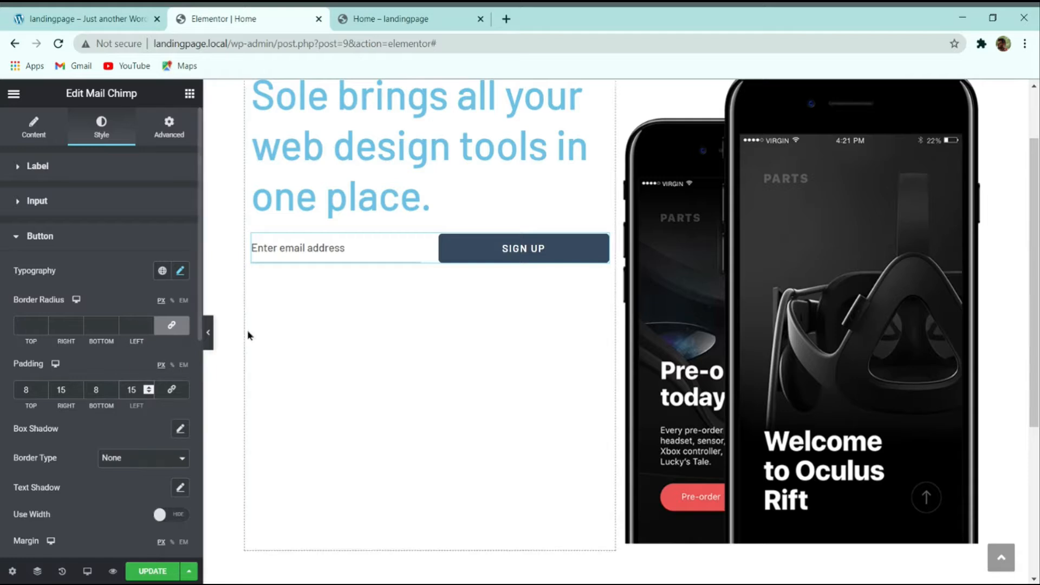
scroll(249, 336, down, 1)
scroll(159, 454, down, 4)
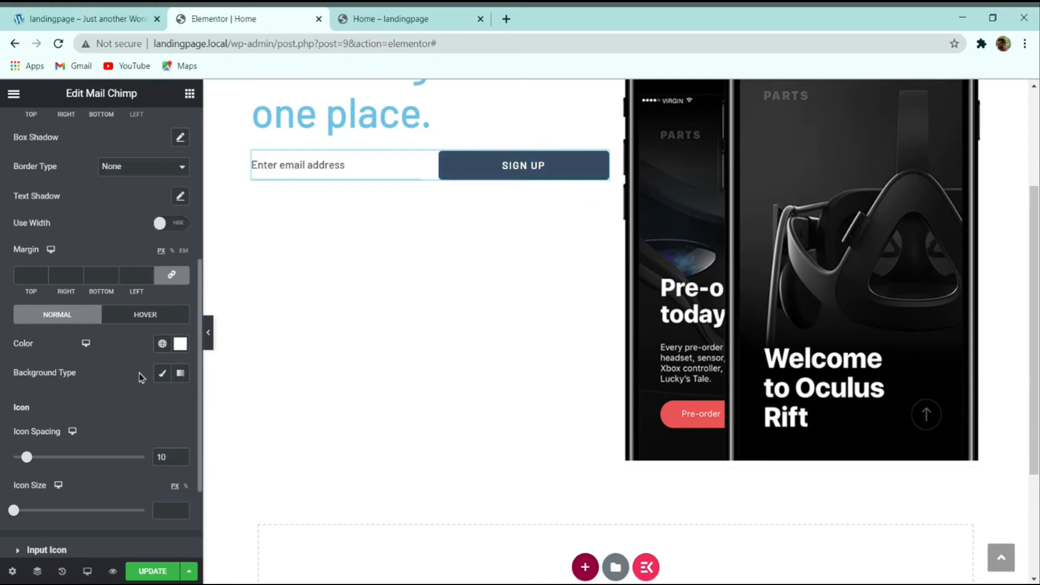
Step: Give the button's normal state a classic #FA742B background
click(159, 375)
click(181, 401)
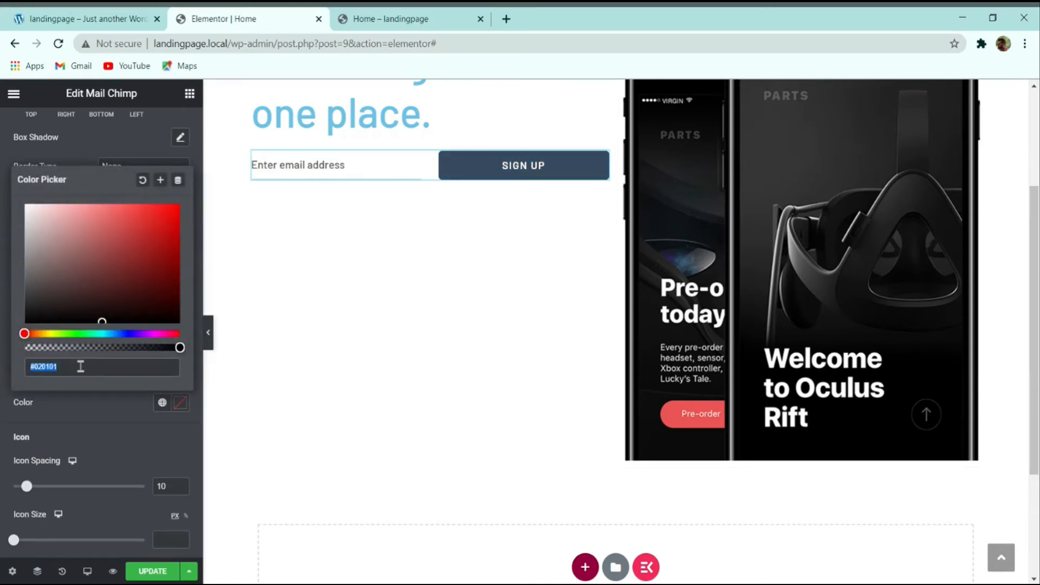
text(#FA742B)
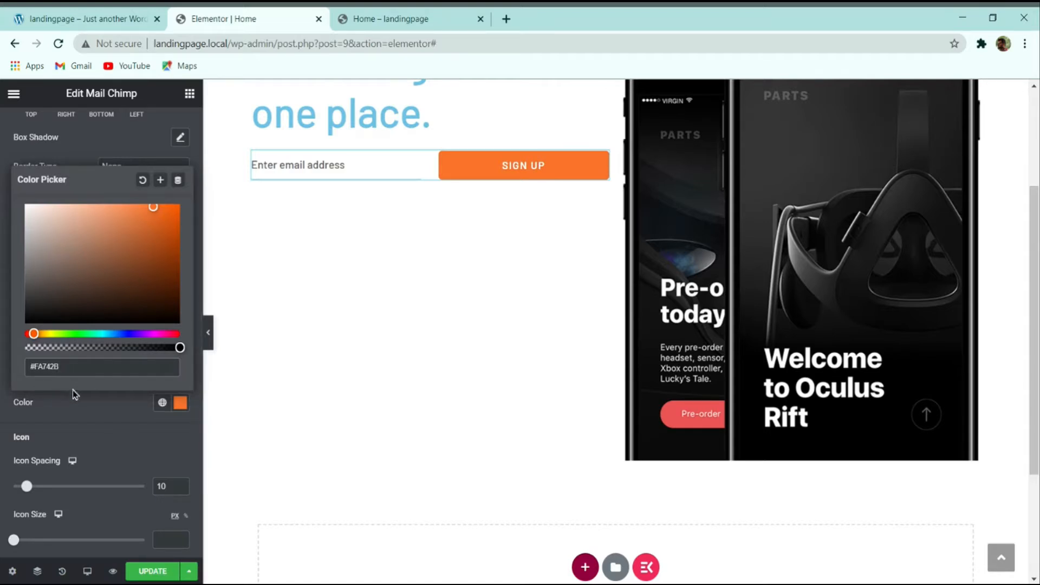
click(120, 431)
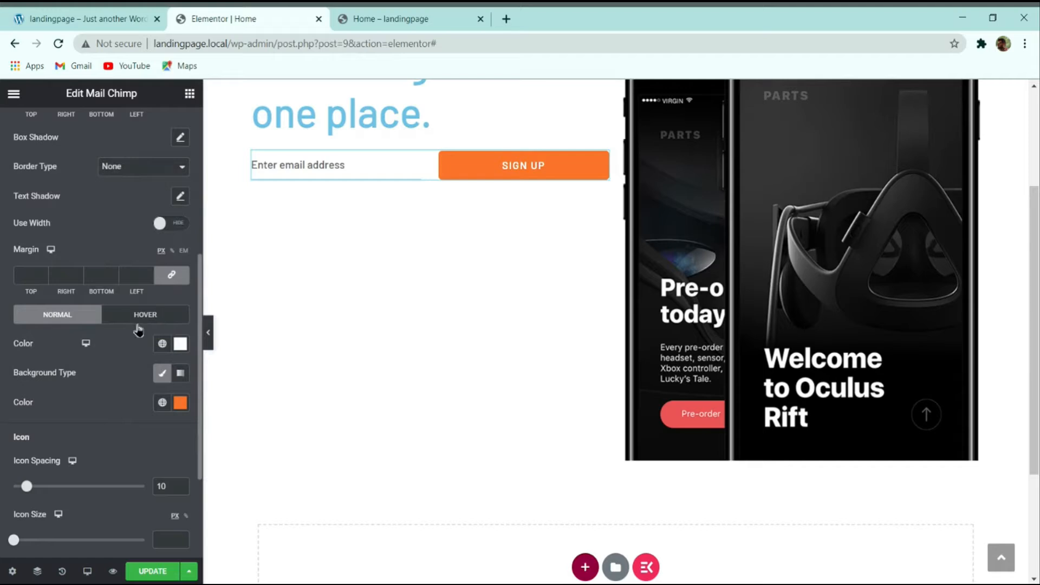
Step: Give the button's hover state the same classic #FA742B background
click(139, 319)
click(163, 373)
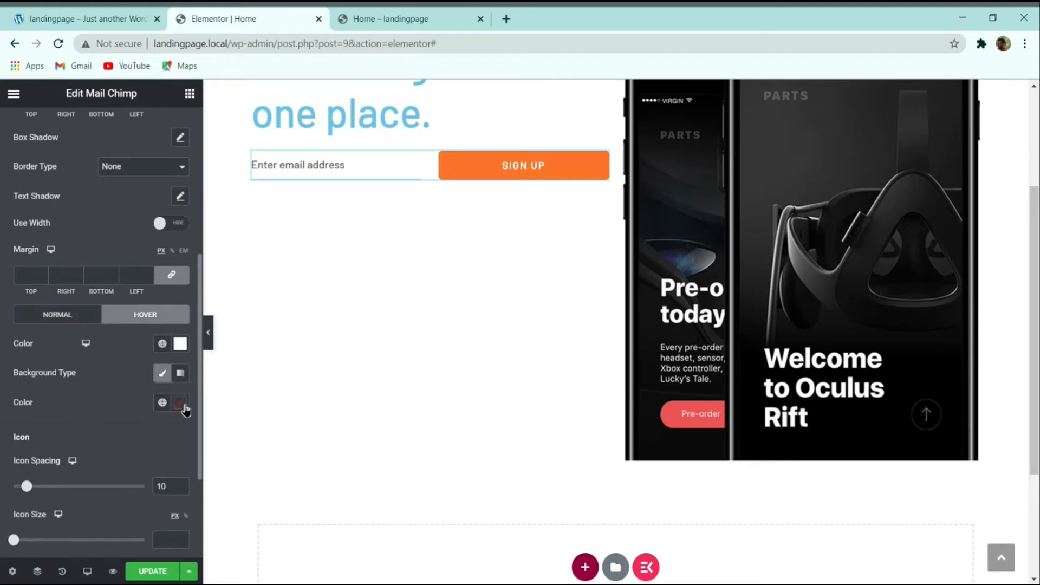
click(179, 403)
text(#FA742B)
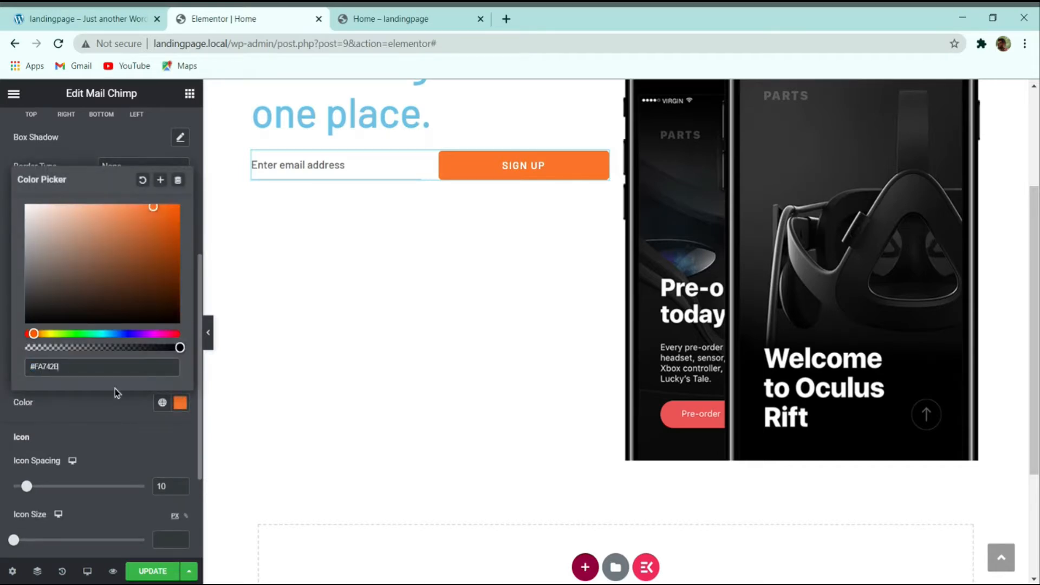
click(88, 434)
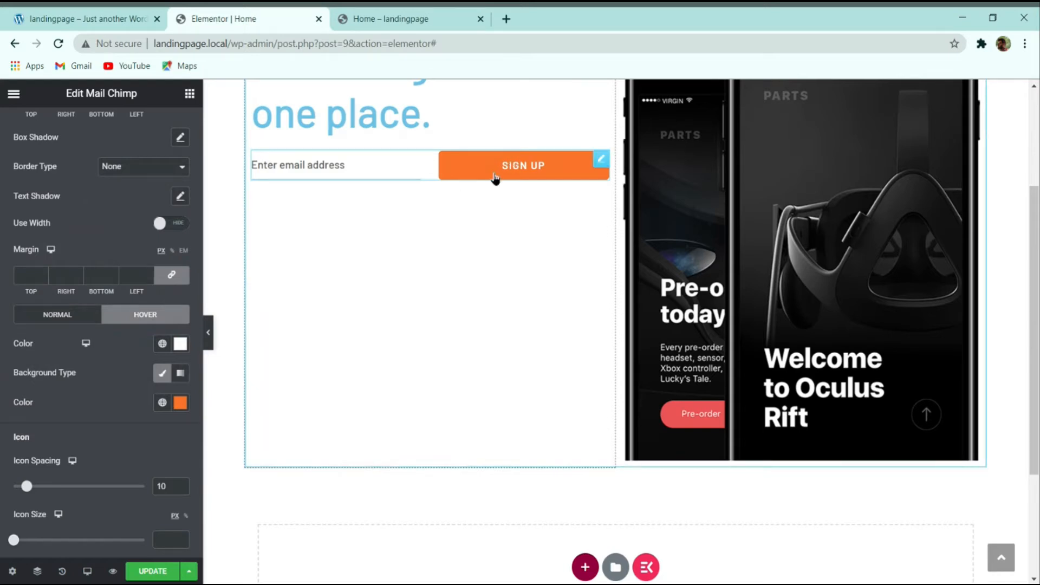
Step: Inspect the demo's free-trial line, then bring up Elementor's widgets panel
scroll(494, 178, up, 2)
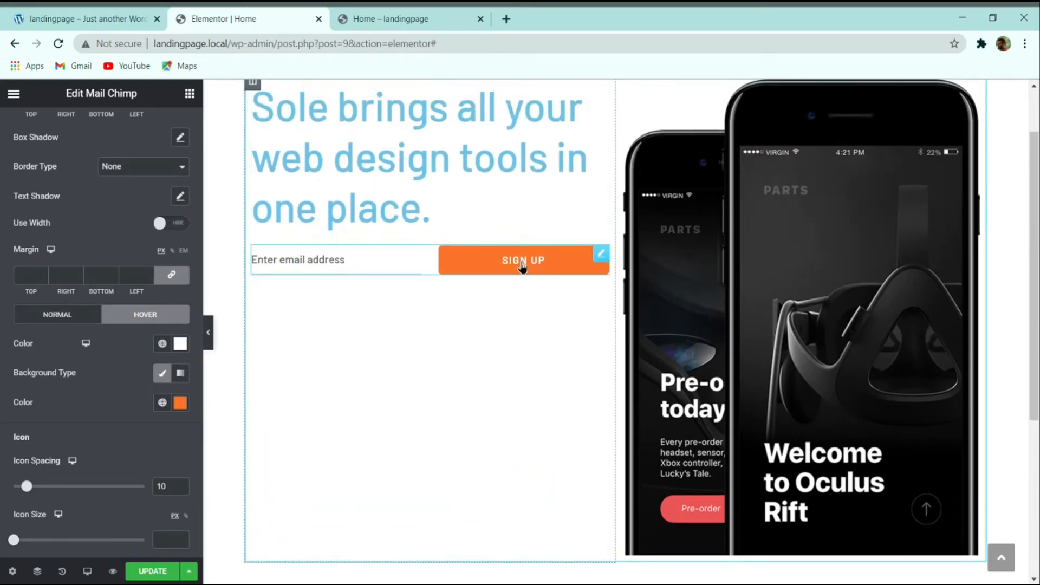
click(81, 18)
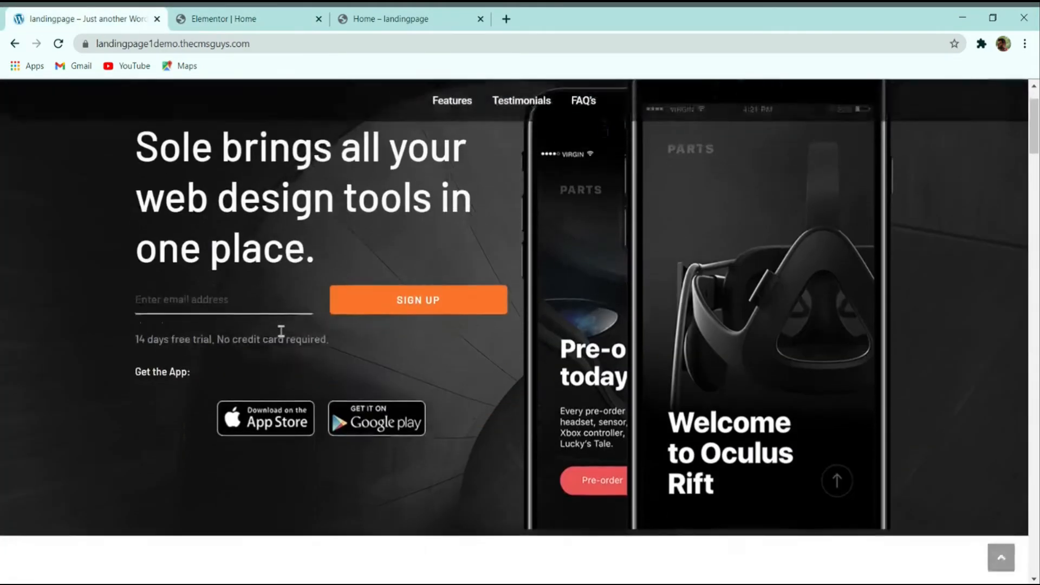
drag(335, 336, 135, 330)
key(ctrl+c)
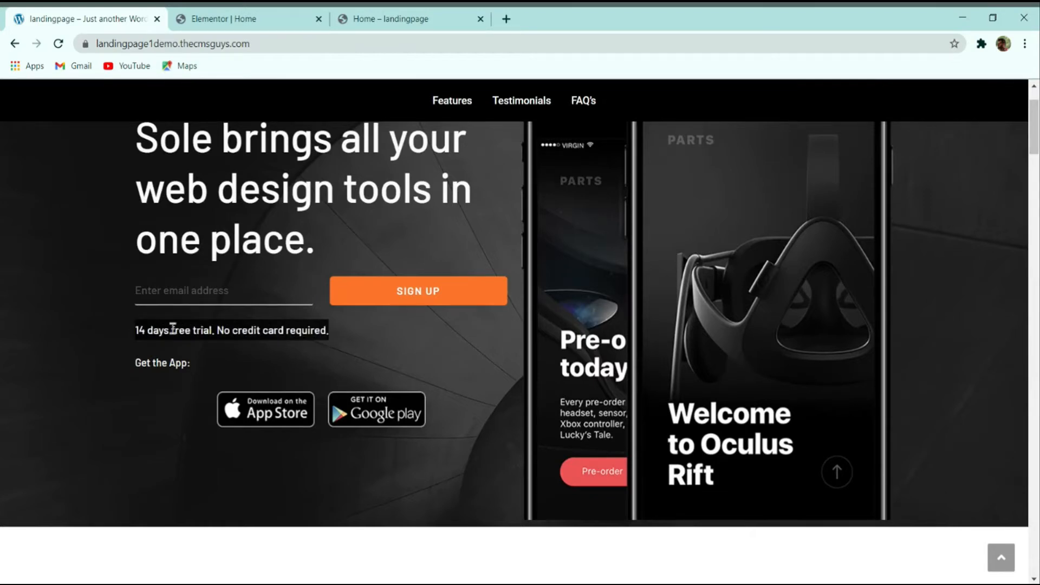
click(217, 349)
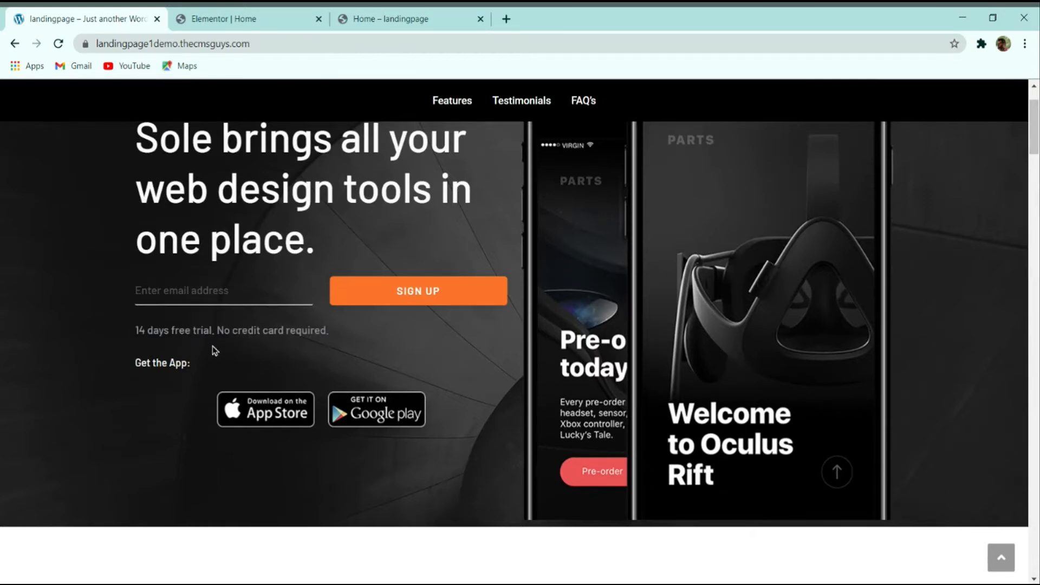
click(264, 19)
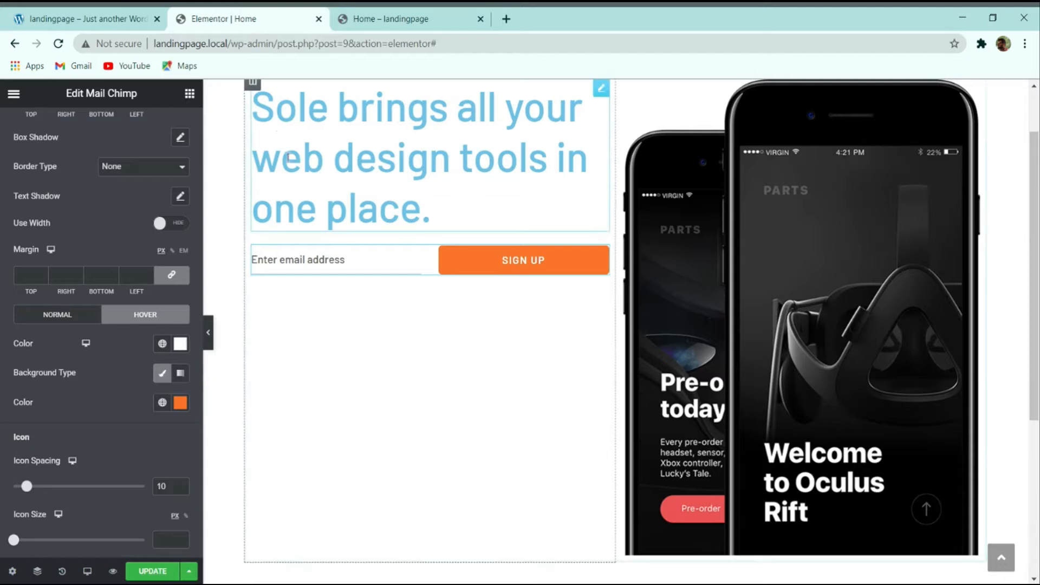
click(189, 95)
Step: Add a heading below the email form containing the free-trial line
drag(153, 228, 309, 260)
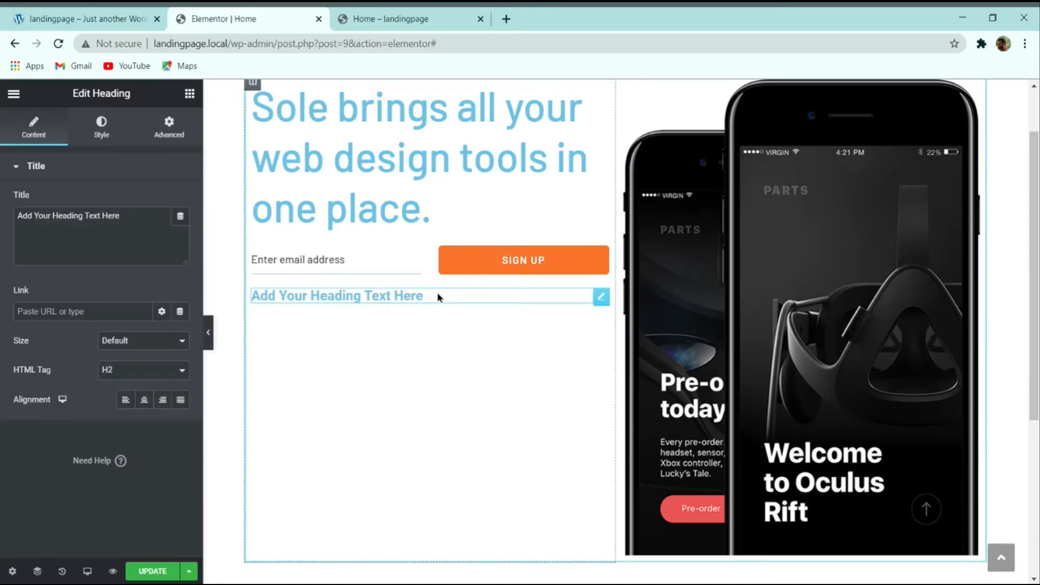
triple_click(148, 226)
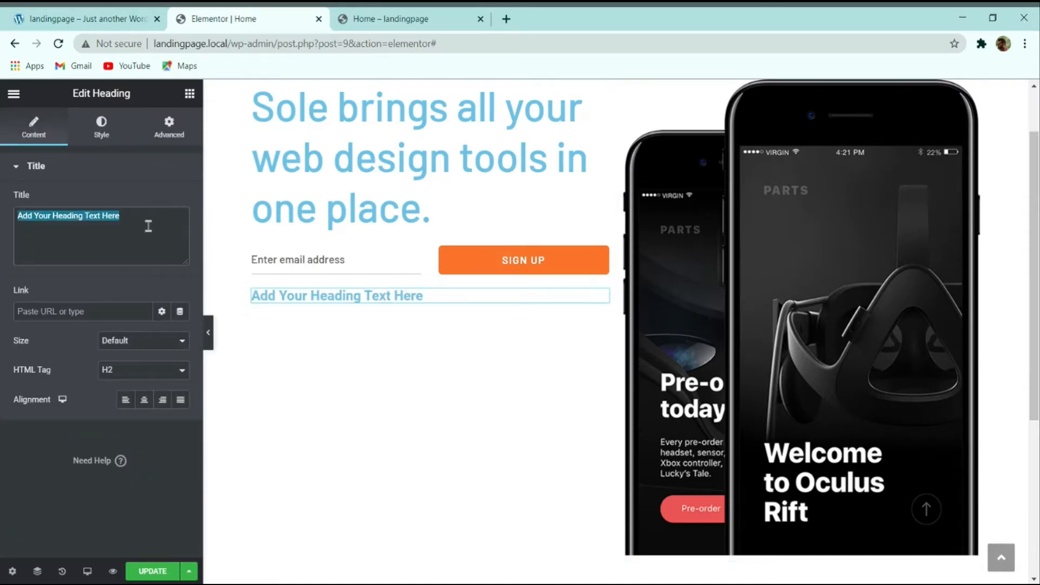
key(ctrl+v)
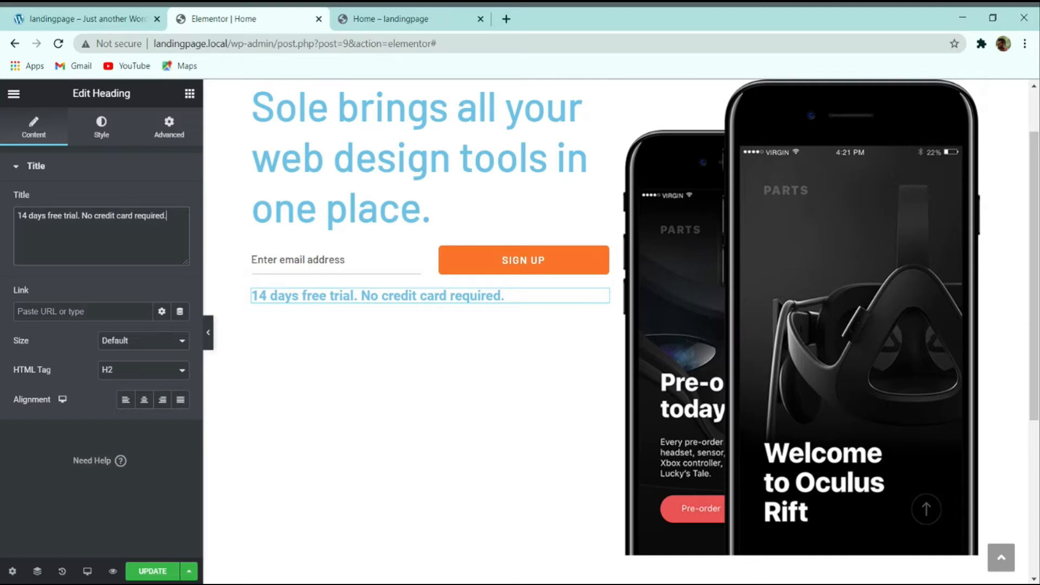
key(alt+Tab)
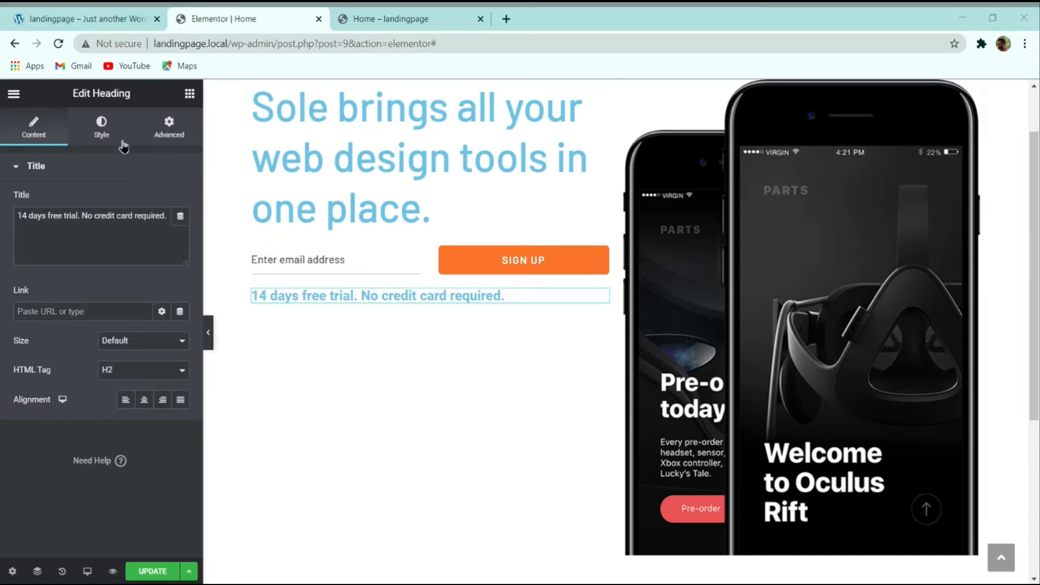
Step: Set the trial note's text colour to #8E939F
click(137, 168)
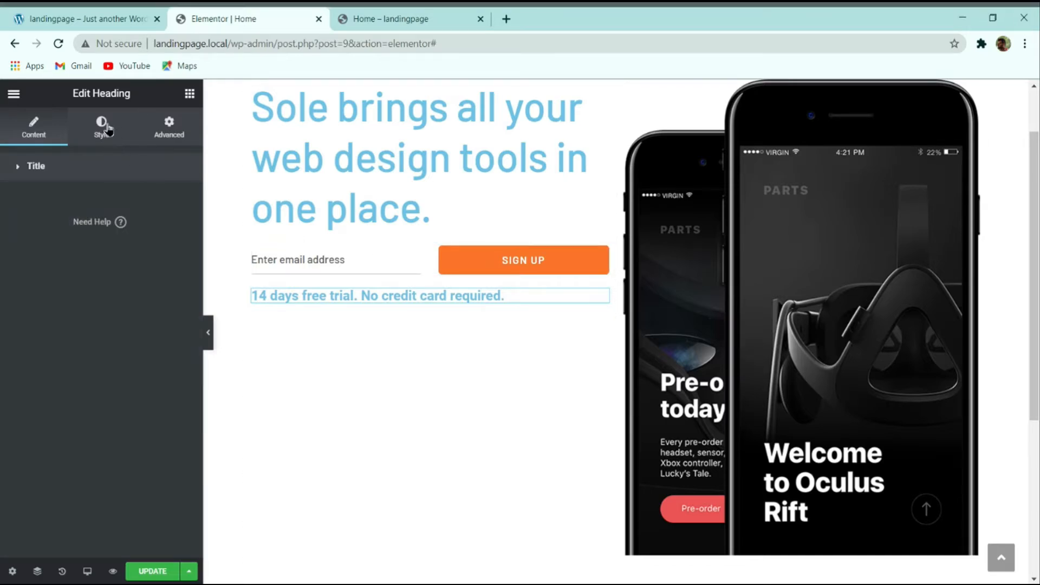
click(106, 128)
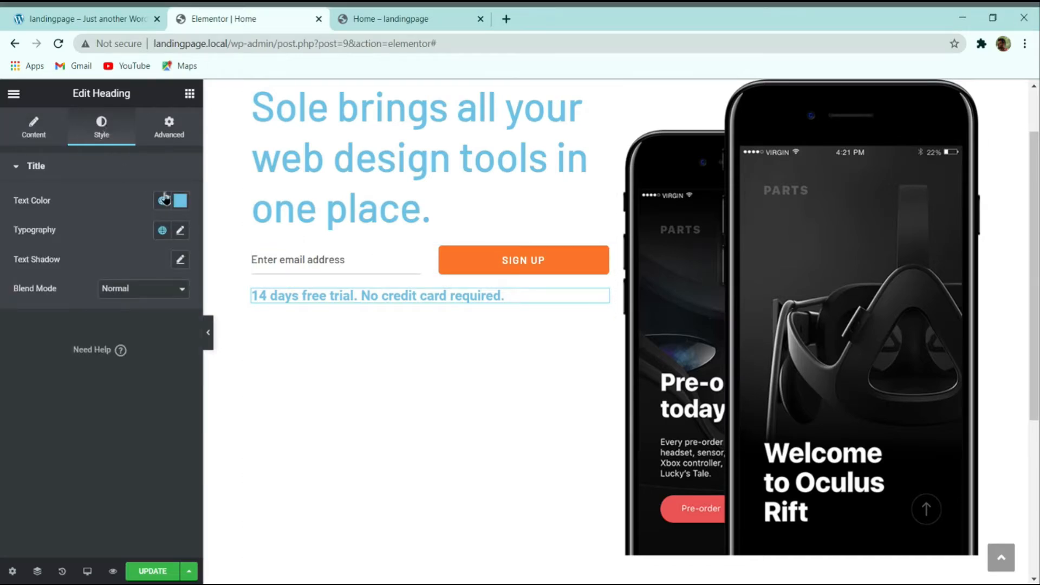
click(113, 16)
click(267, 16)
click(181, 200)
text(#8E939F)
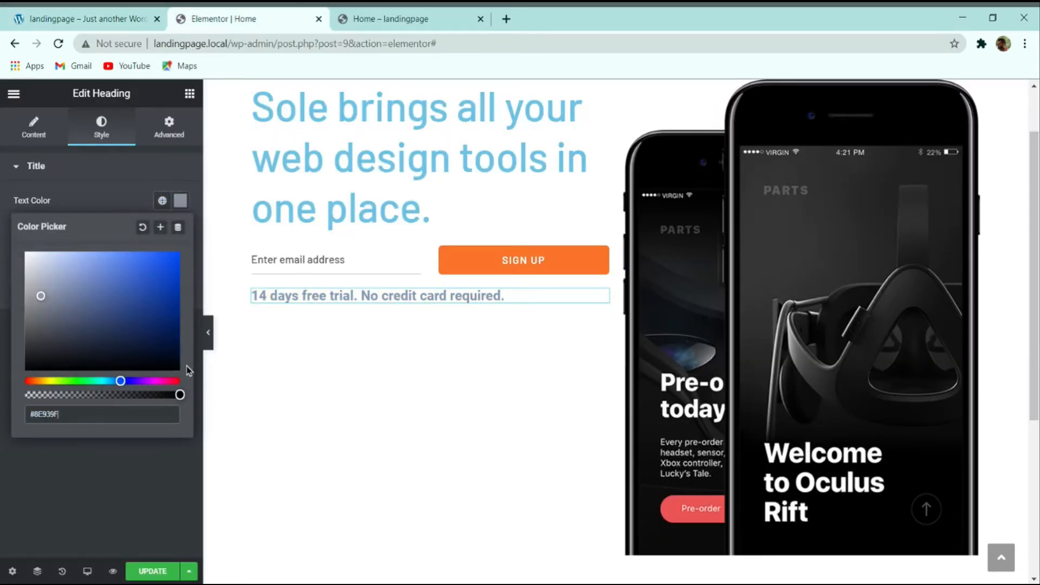
click(70, 537)
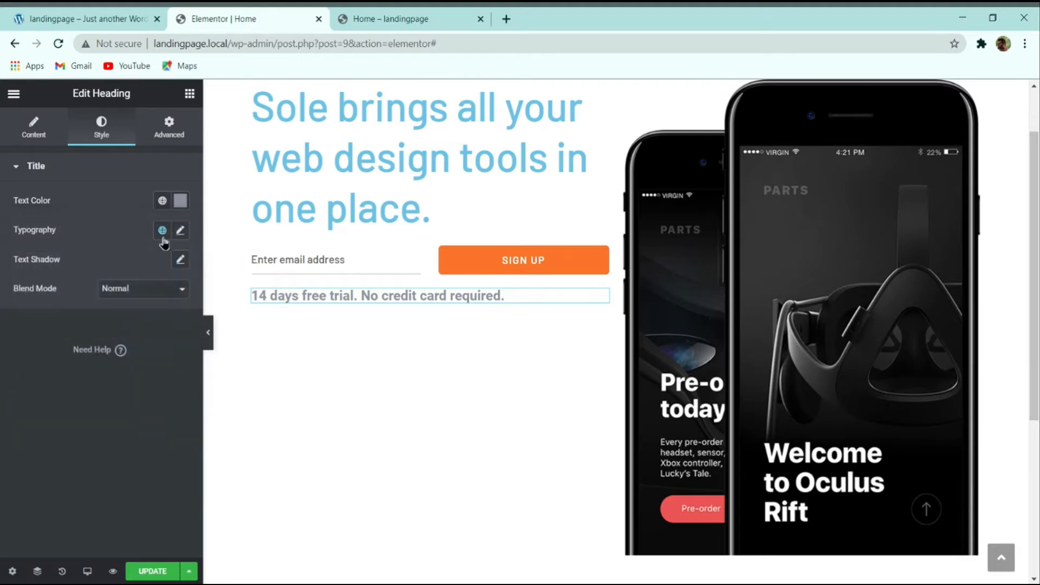
Step: Style the note in Barlow 16, weight 500, 30 px line height, and save
click(181, 230)
click(152, 295)
text(barlow)
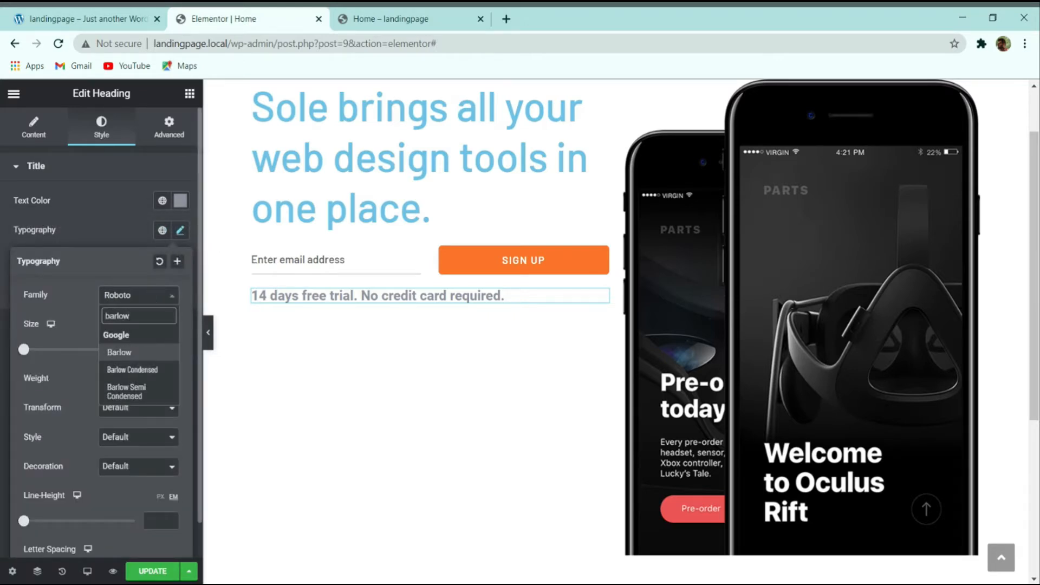
key(Return)
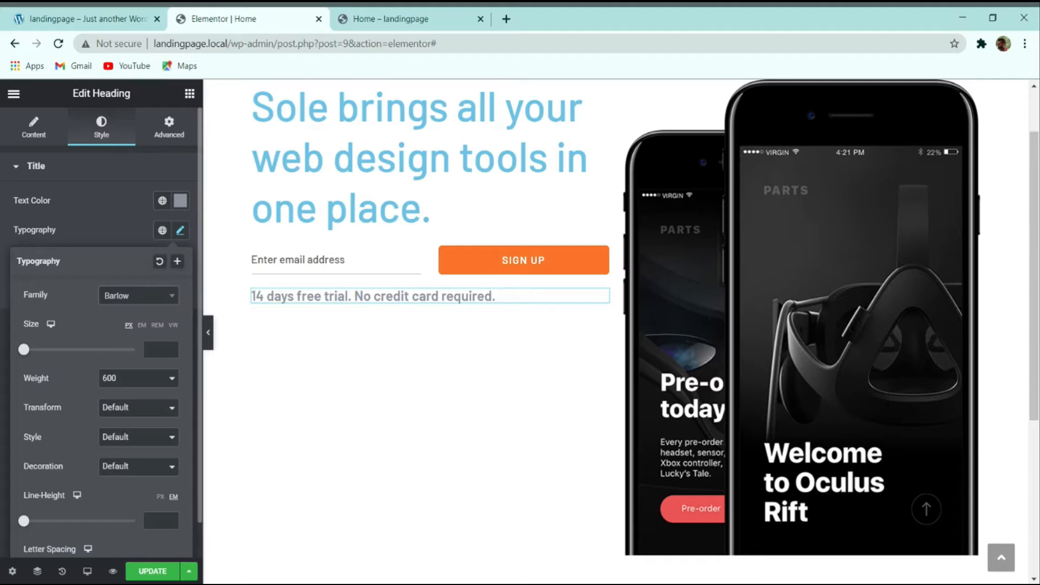
text(16)
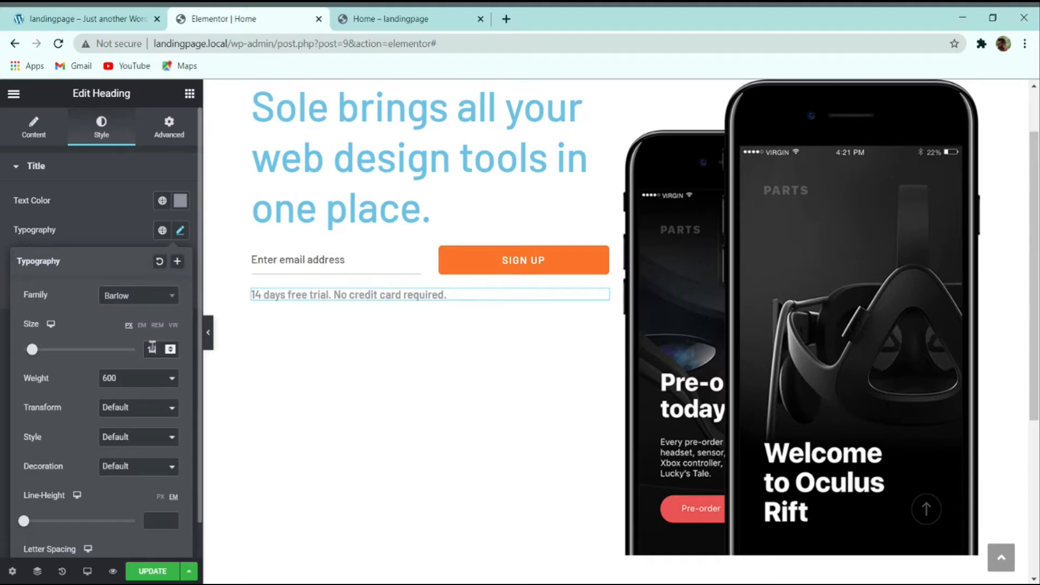
click(147, 381)
click(86, 18)
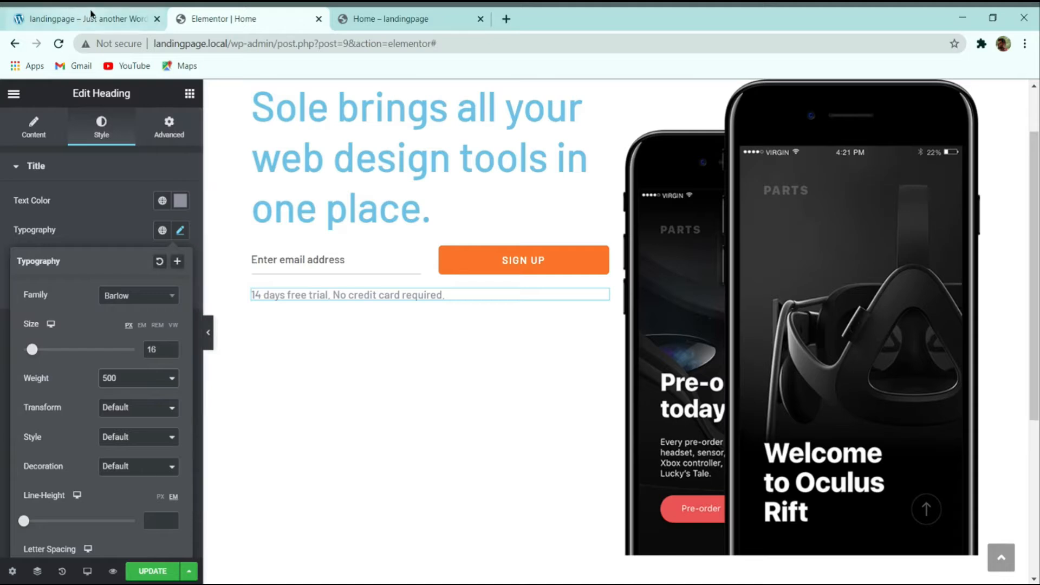
click(241, 19)
scroll(157, 369, down, 1)
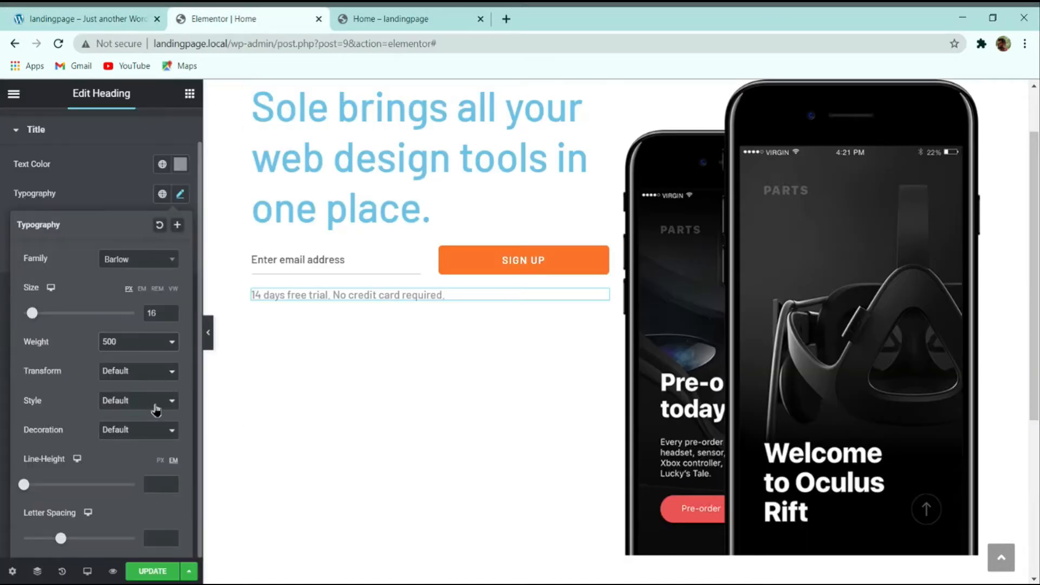
click(159, 484)
text(30)
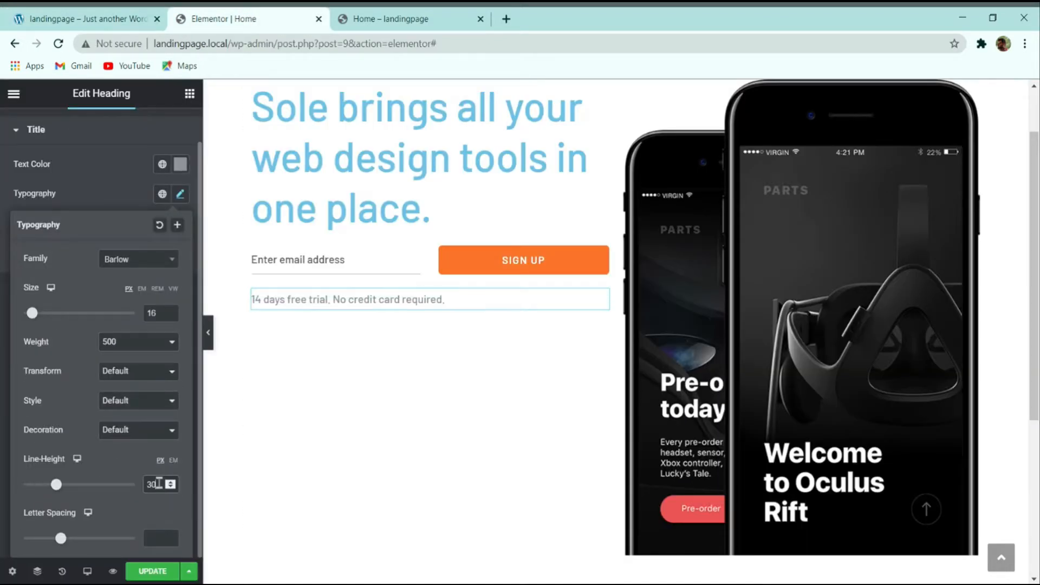
click(151, 569)
Step: Inspect the demo's 'Get the App:' and trial note text on the reference page
click(99, 15)
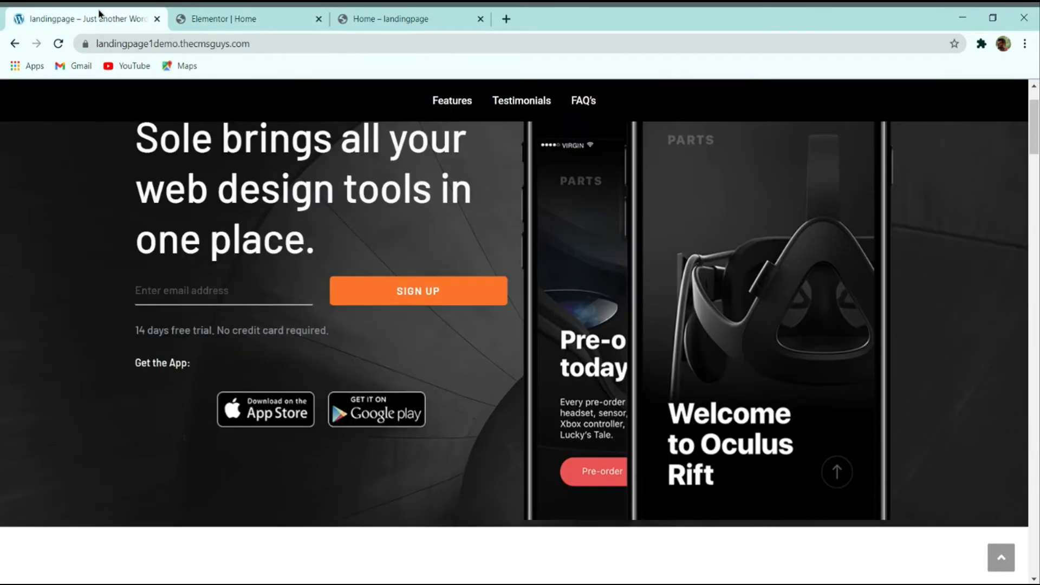
drag(185, 367, 149, 367)
click(194, 372)
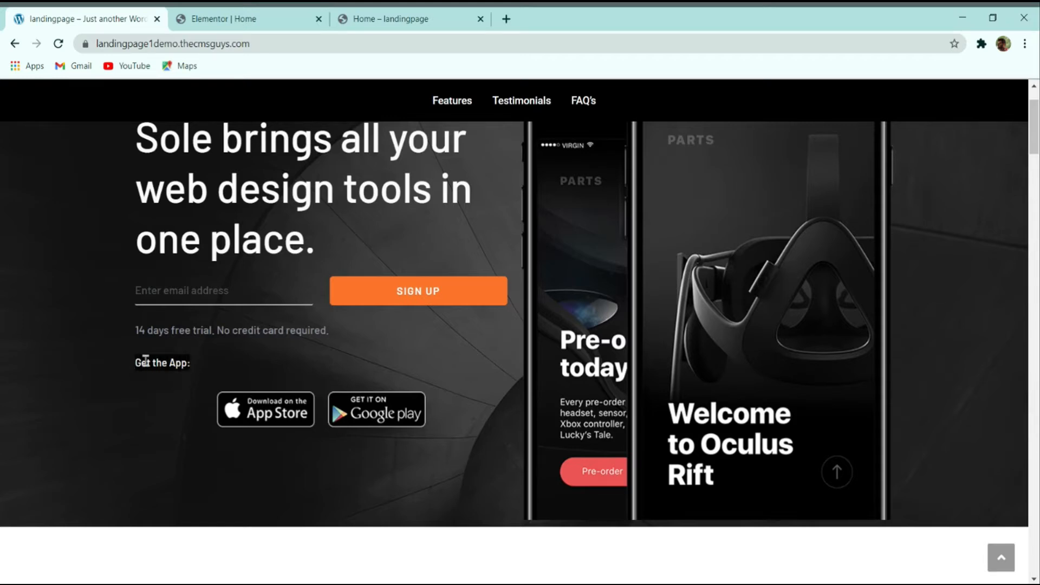
click(239, 16)
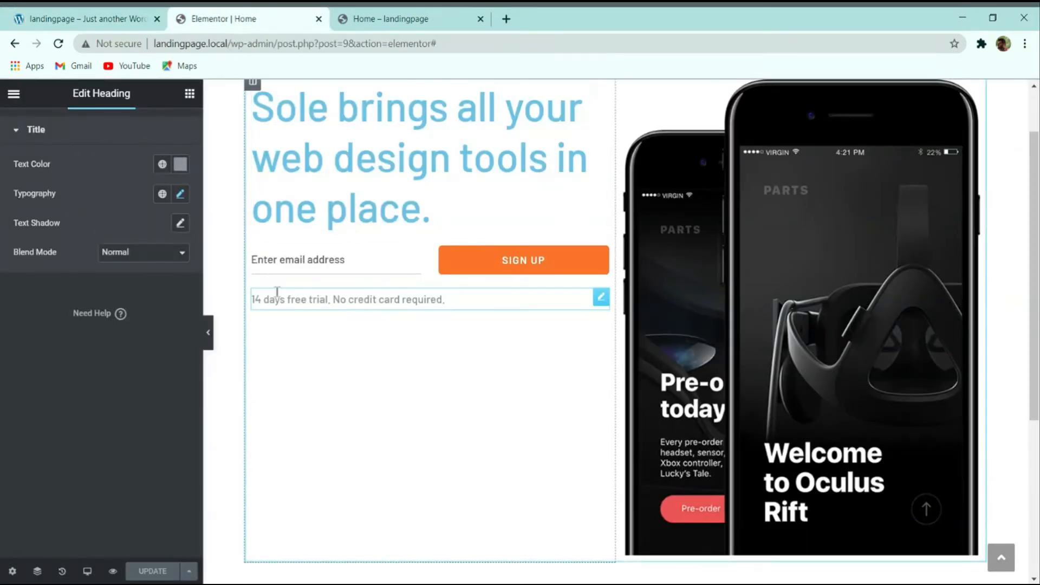
click(49, 15)
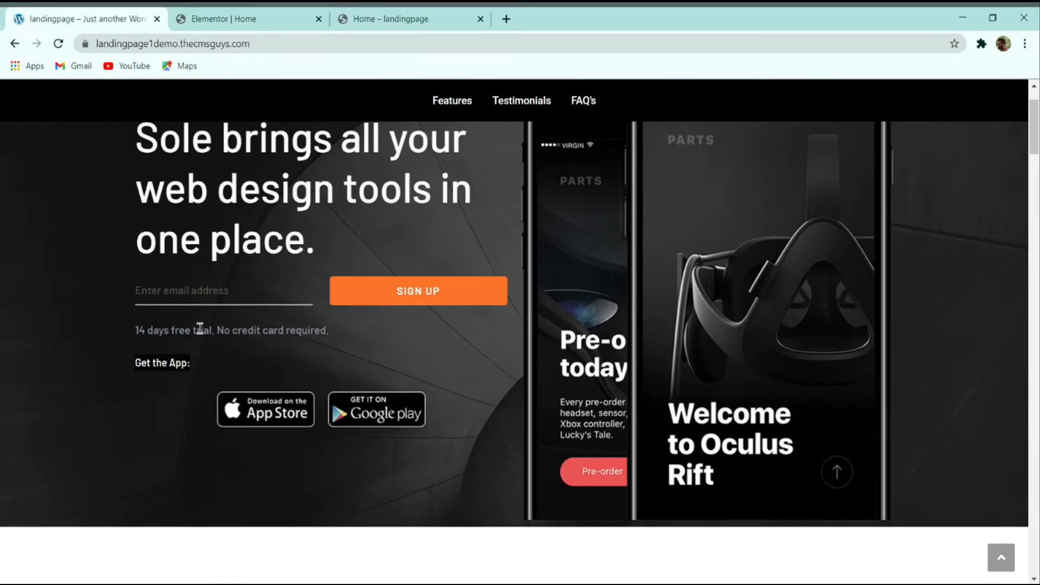
drag(200, 328, 247, 332)
click(155, 325)
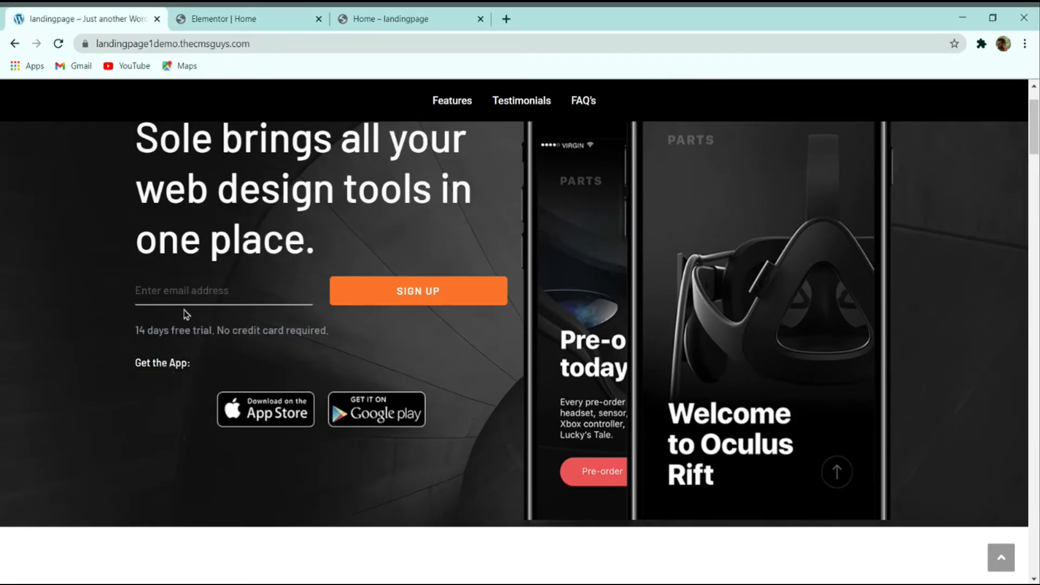
click(238, 19)
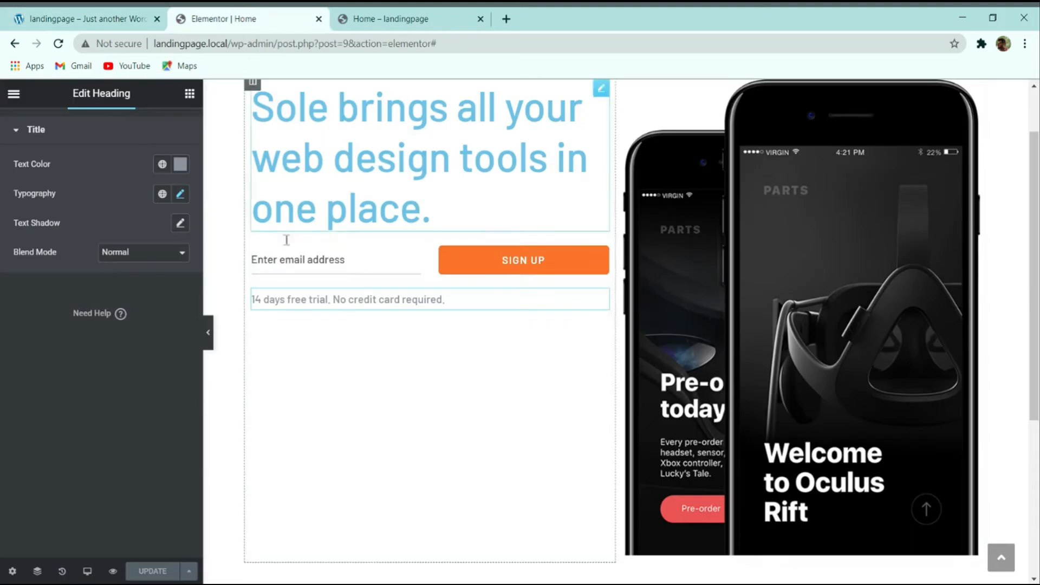
Step: Duplicate the trial note heading and retitle the copy 'Get the App:'
right_click(312, 303)
click(347, 335)
click(135, 240)
triple_click(135, 240)
text(Get the App:)
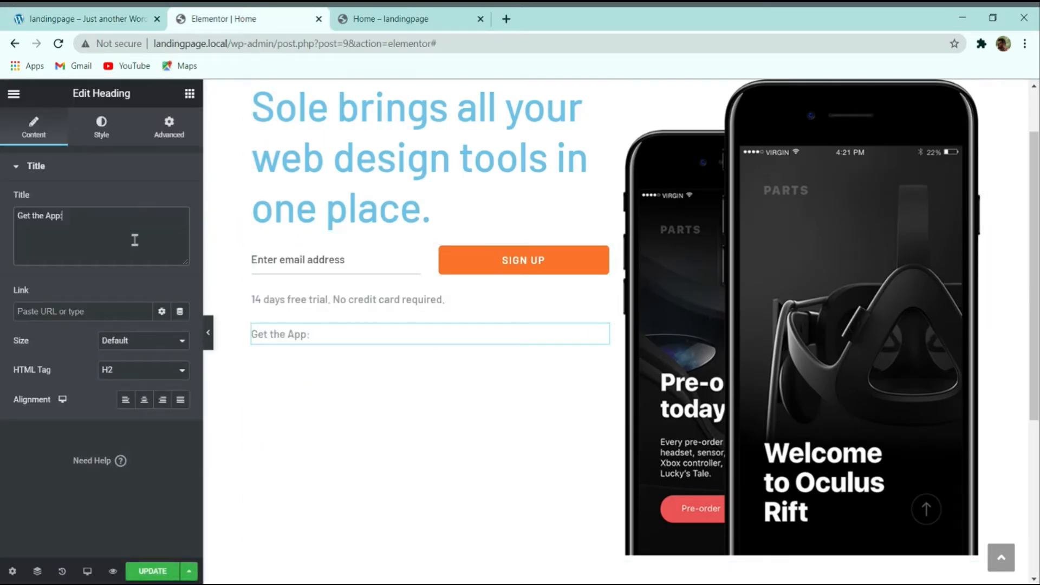
Step: Adjust the 'Get the App:' heading's text colour, settling on light blue
click(101, 16)
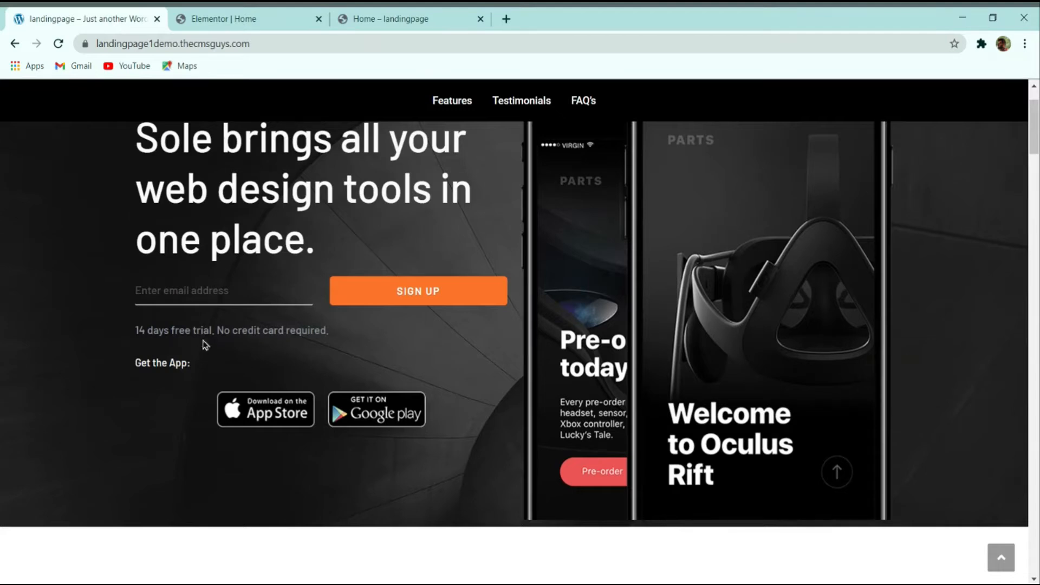
click(269, 16)
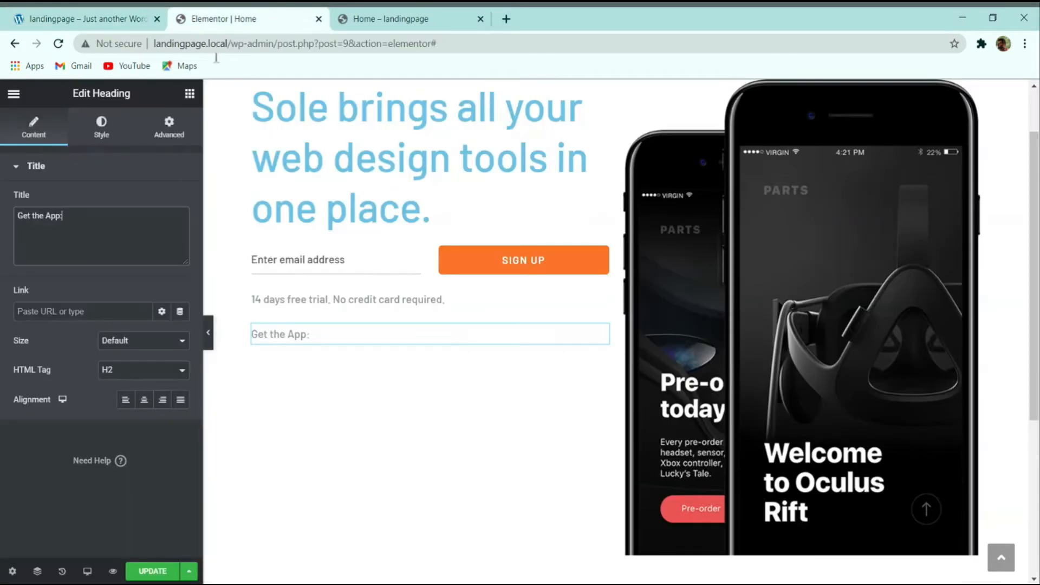
click(101, 125)
click(180, 200)
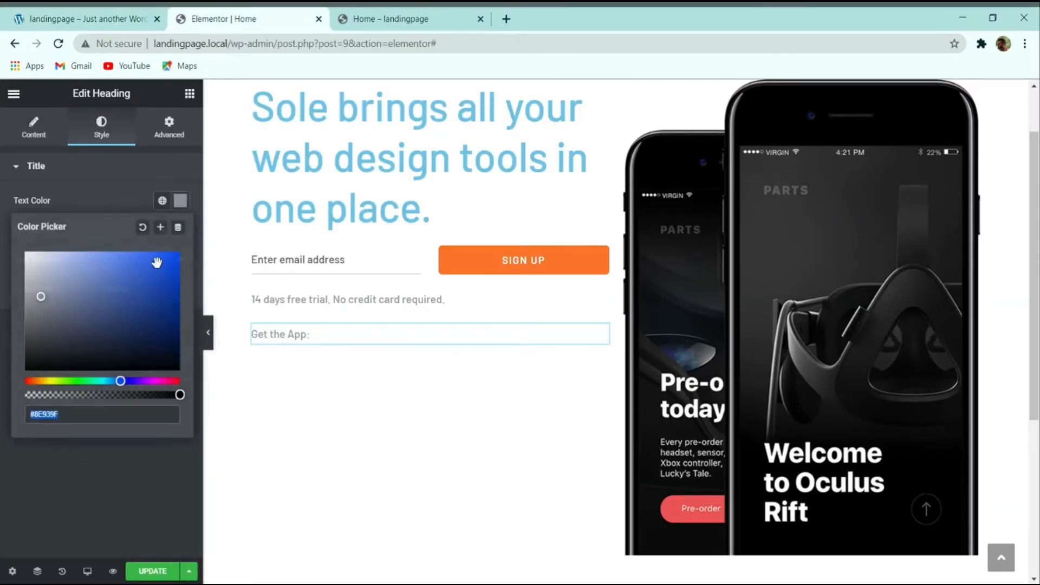
drag(158, 262, 1, 210)
click(87, 17)
click(241, 17)
drag(75, 279, 178, 268)
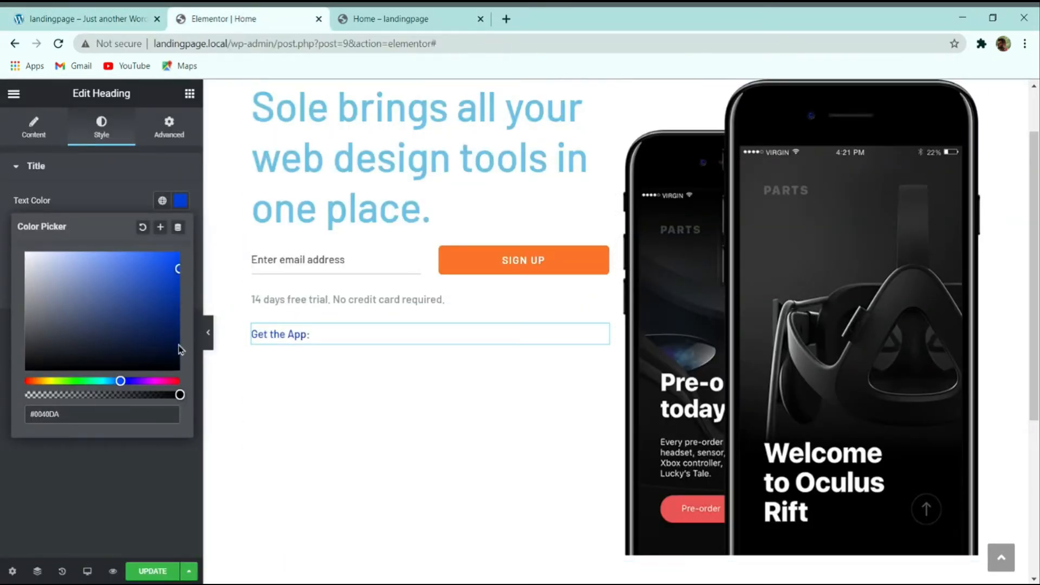
drag(177, 347, 183, 376)
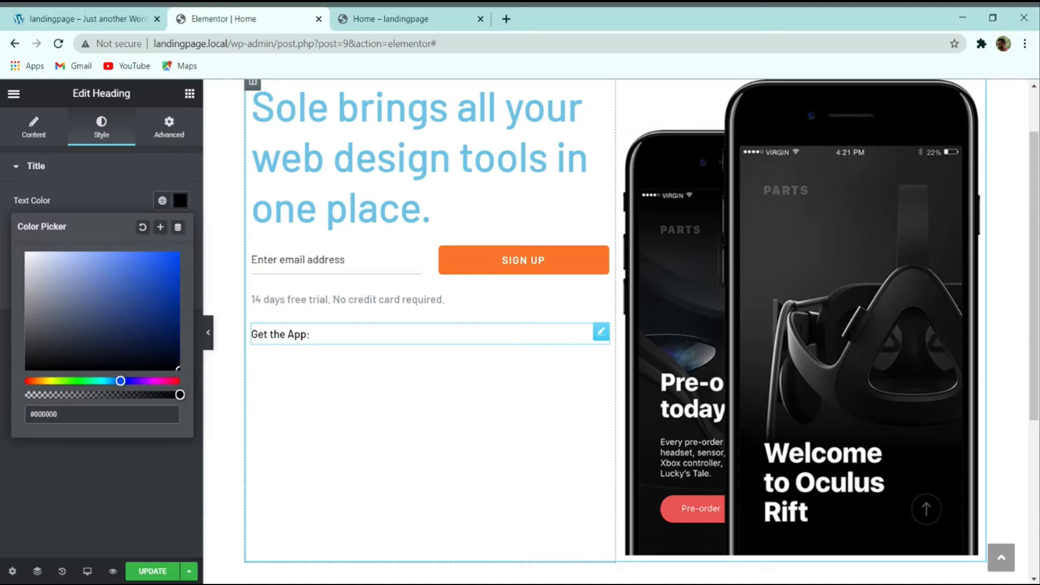
click(163, 274)
Step: Compare the new heading against the live demo page
click(93, 20)
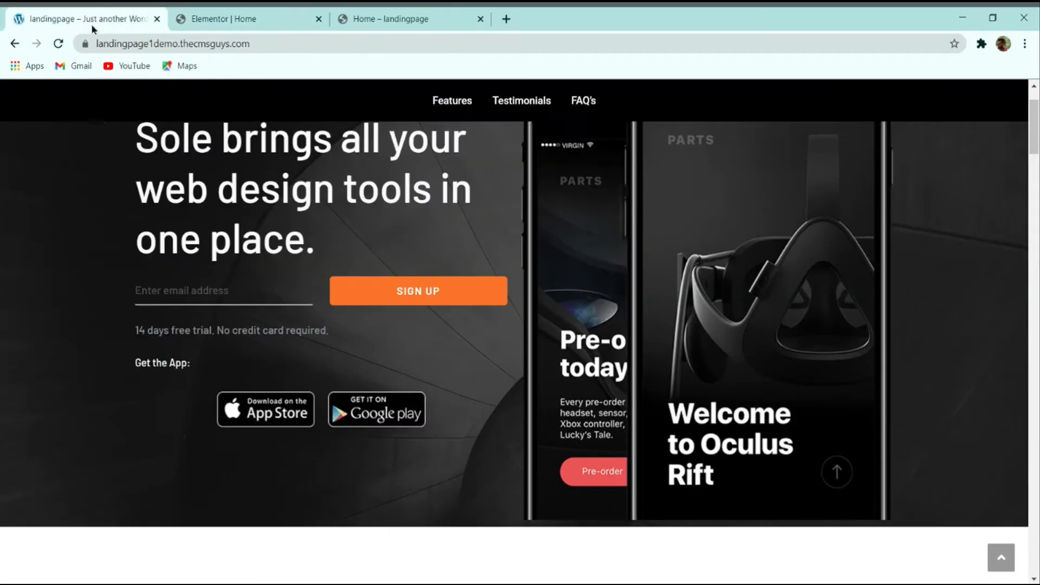
scroll(292, 327, up, 2)
scroll(350, 297, down, 2)
scroll(349, 287, up, 2)
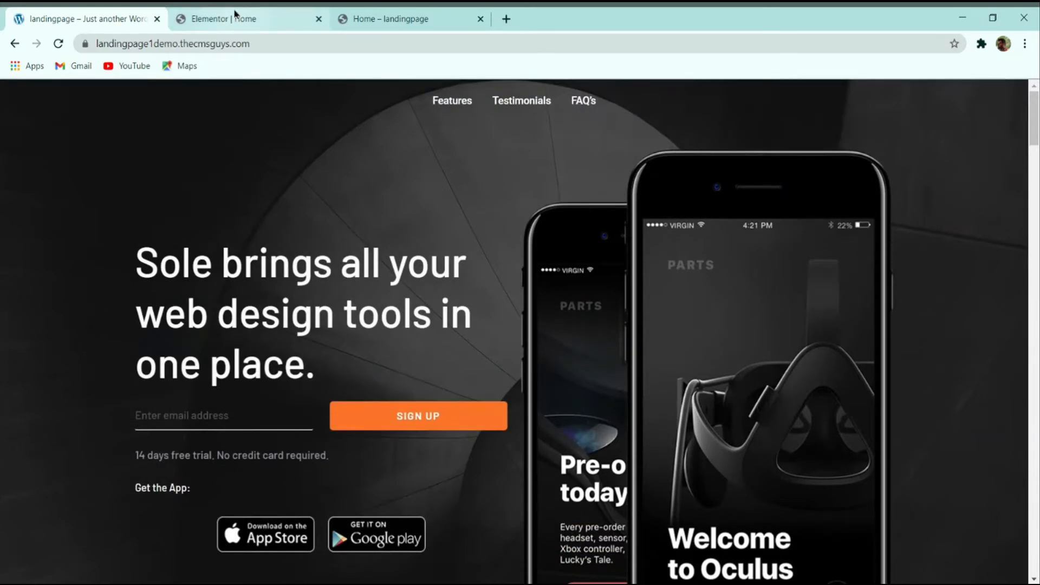
click(235, 14)
Step: Set hero-app-landing.jpg as the hero section's classic background image
scroll(600, 250, up, 3)
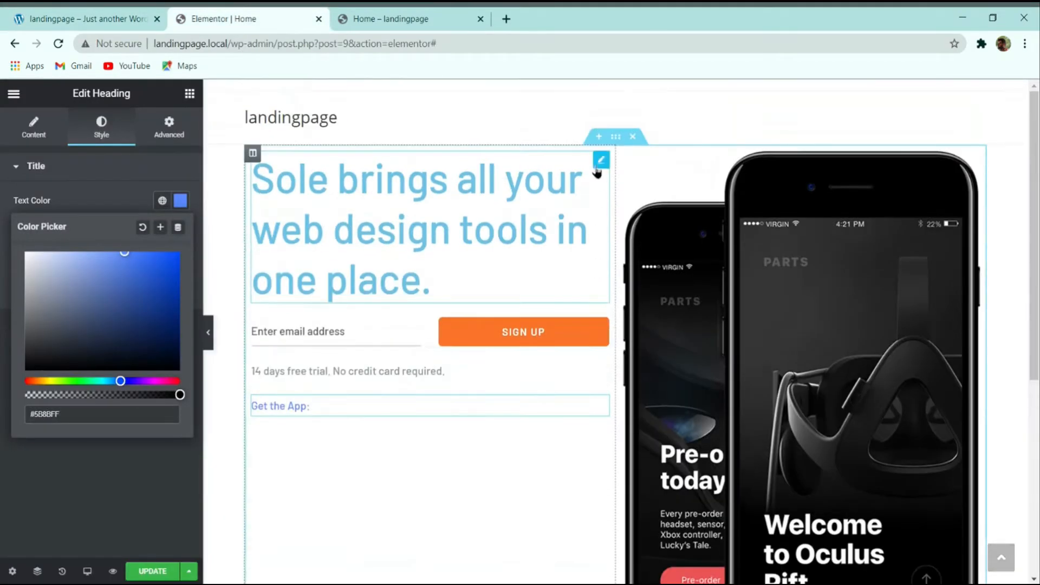
click(616, 137)
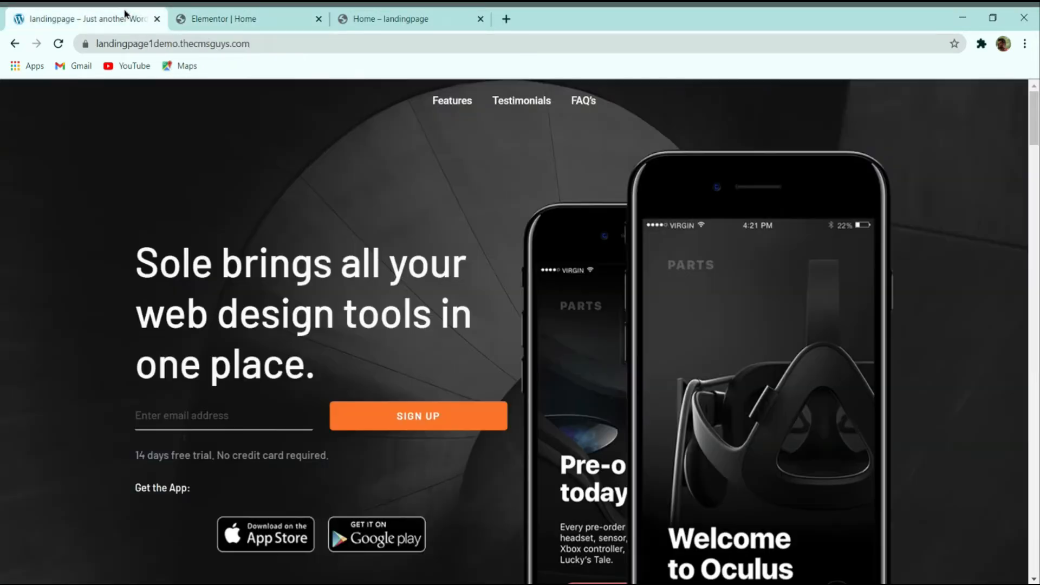
click(130, 18)
click(217, 16)
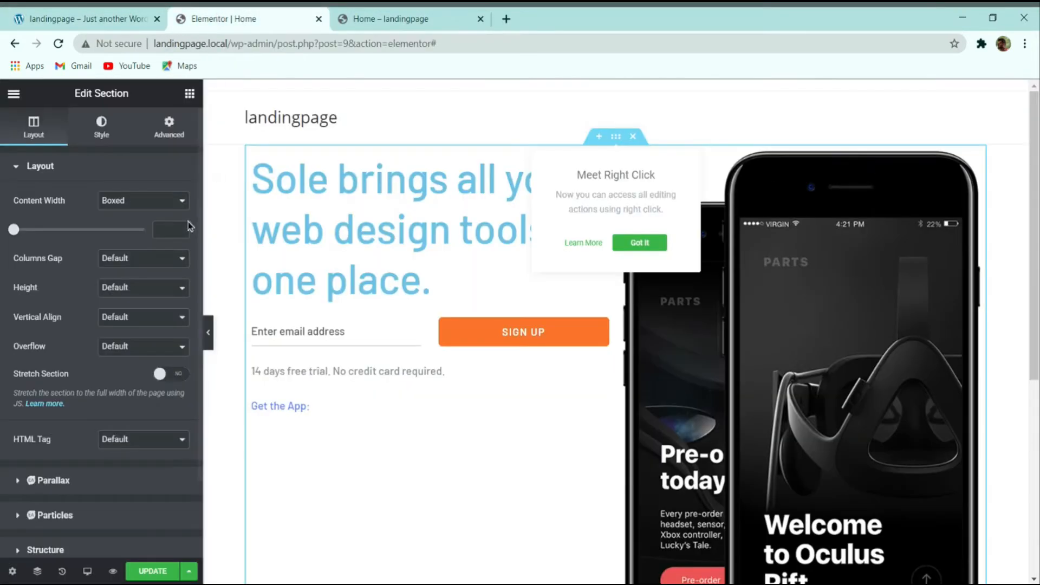
click(102, 127)
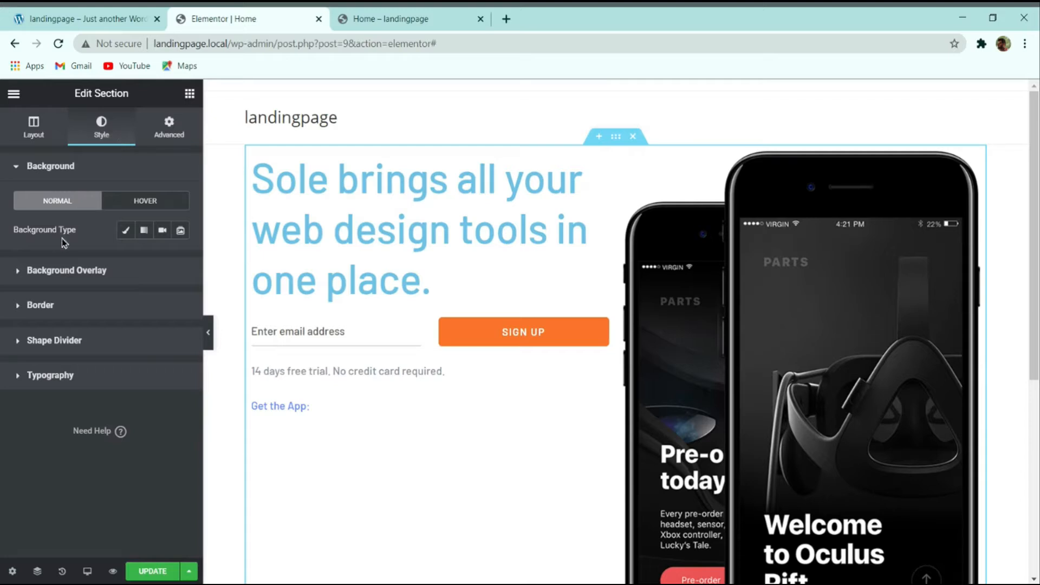
click(125, 231)
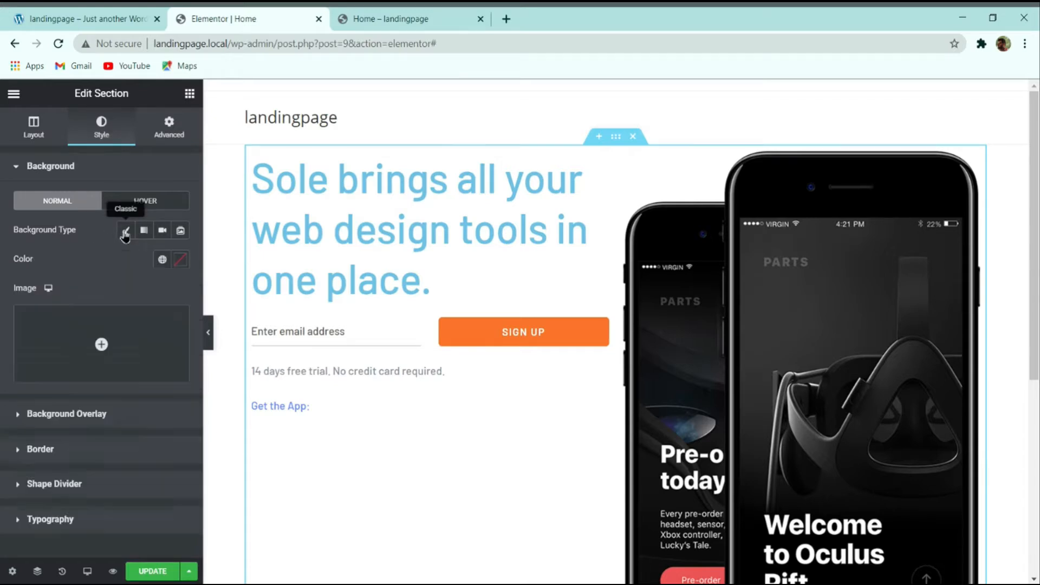
click(92, 327)
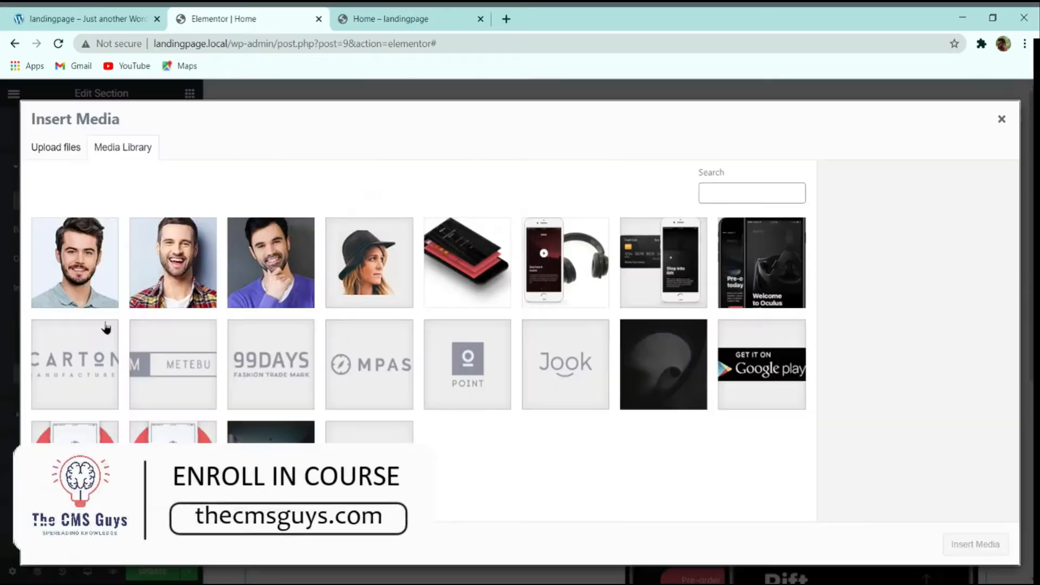
click(704, 357)
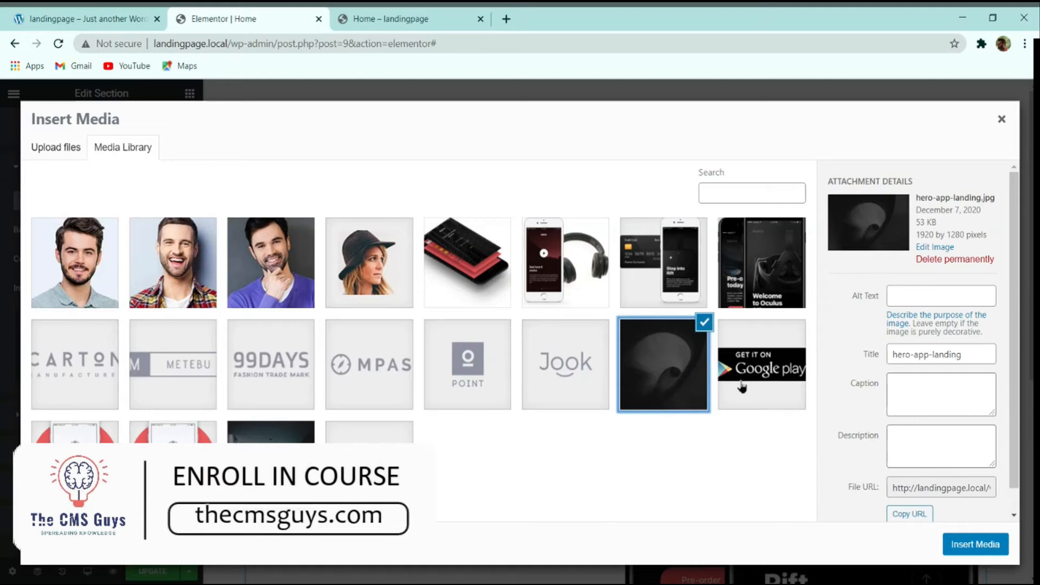
click(962, 545)
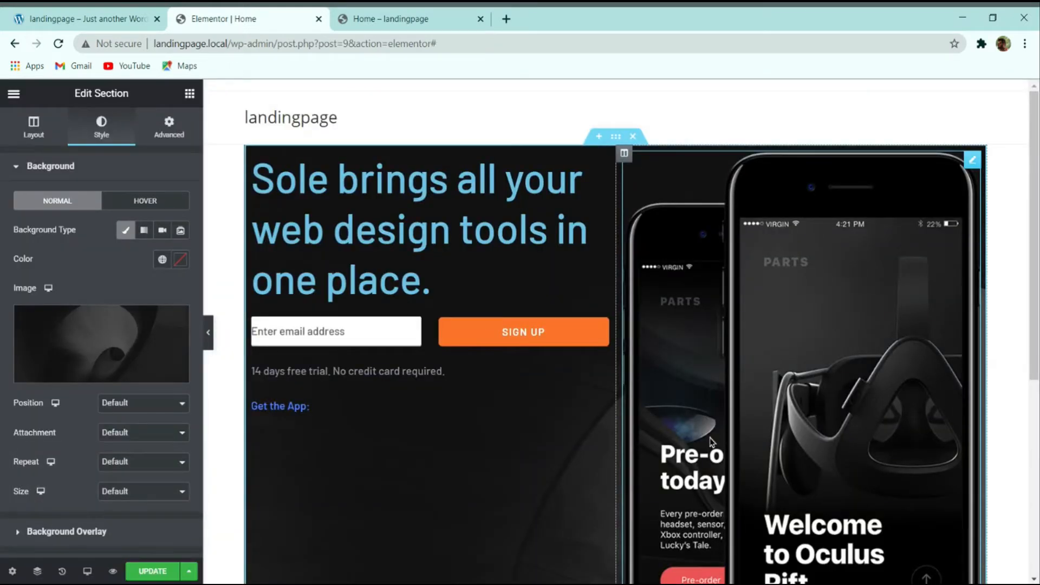
scroll(552, 282, down, 2)
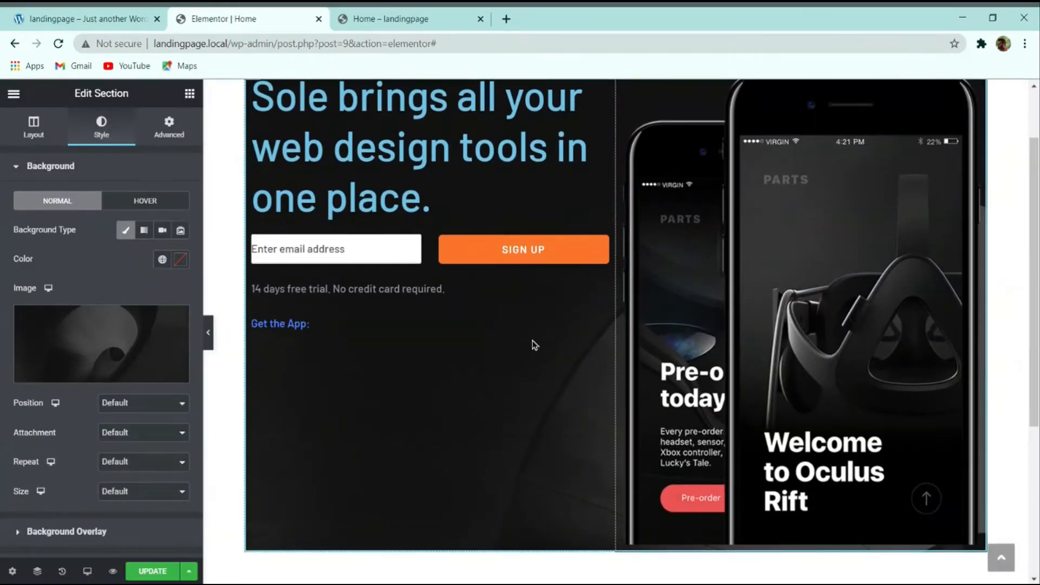
scroll(530, 358, down, 2)
scroll(503, 390, up, 4)
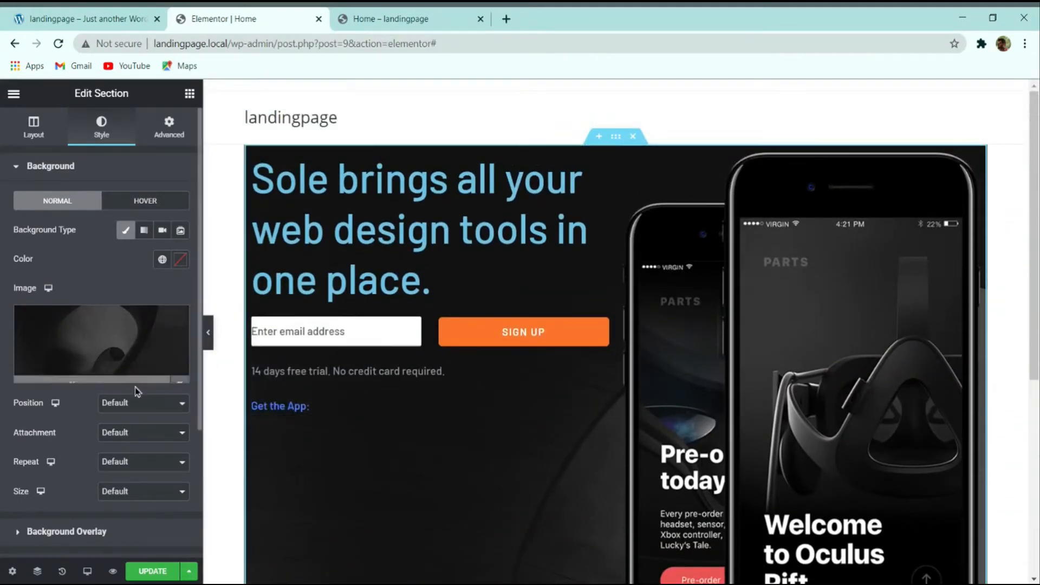
Step: Stretch the hero section to full width and set its background to Center Center, Fixed
click(33, 135)
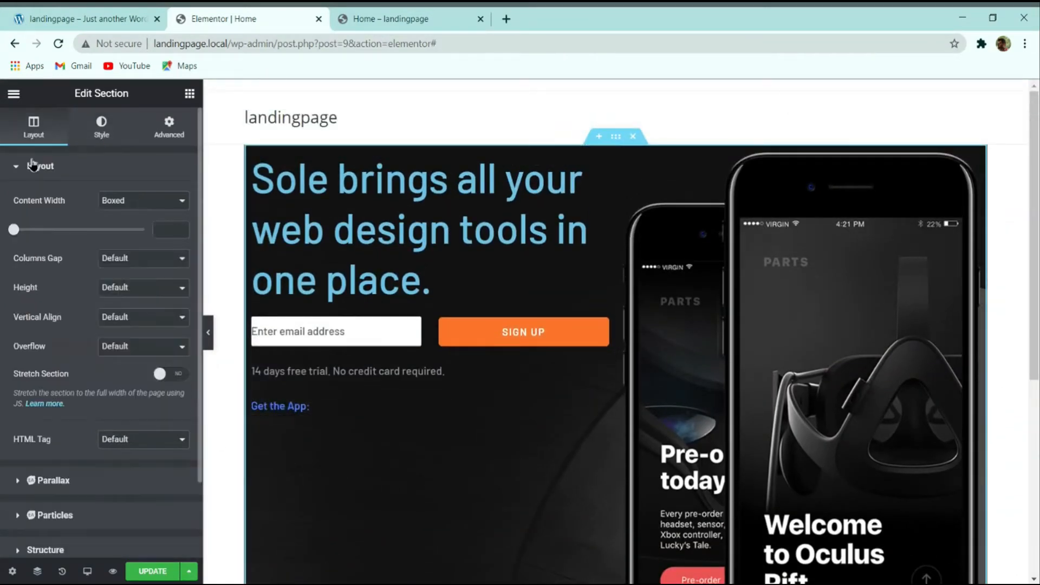
click(164, 375)
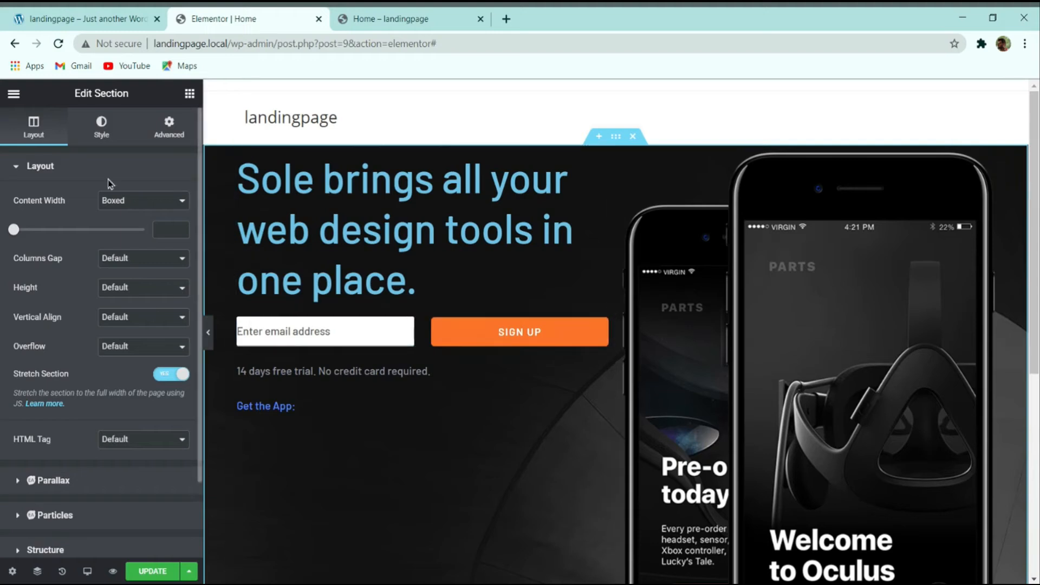
click(101, 138)
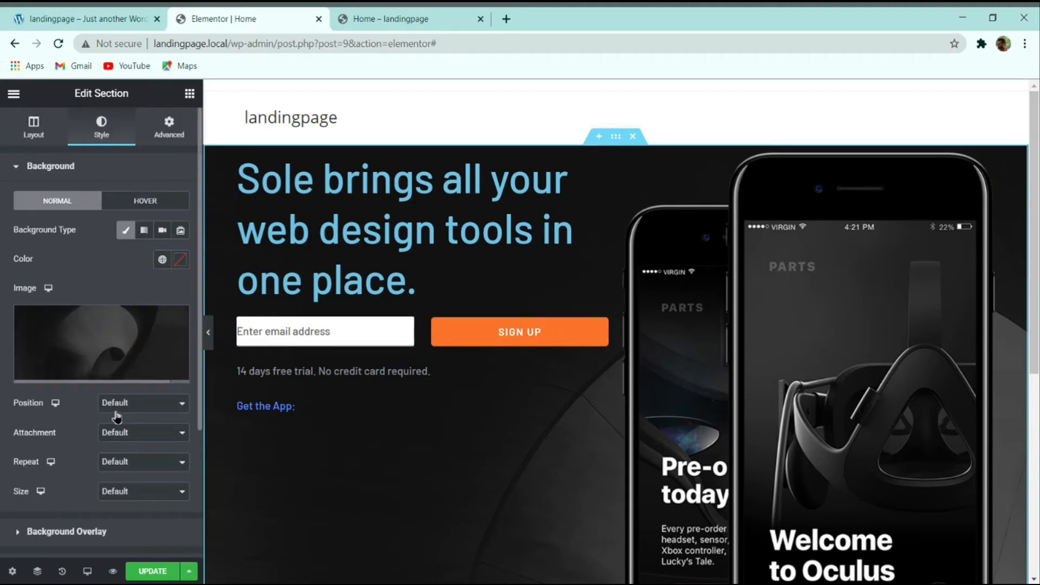
click(139, 403)
click(136, 432)
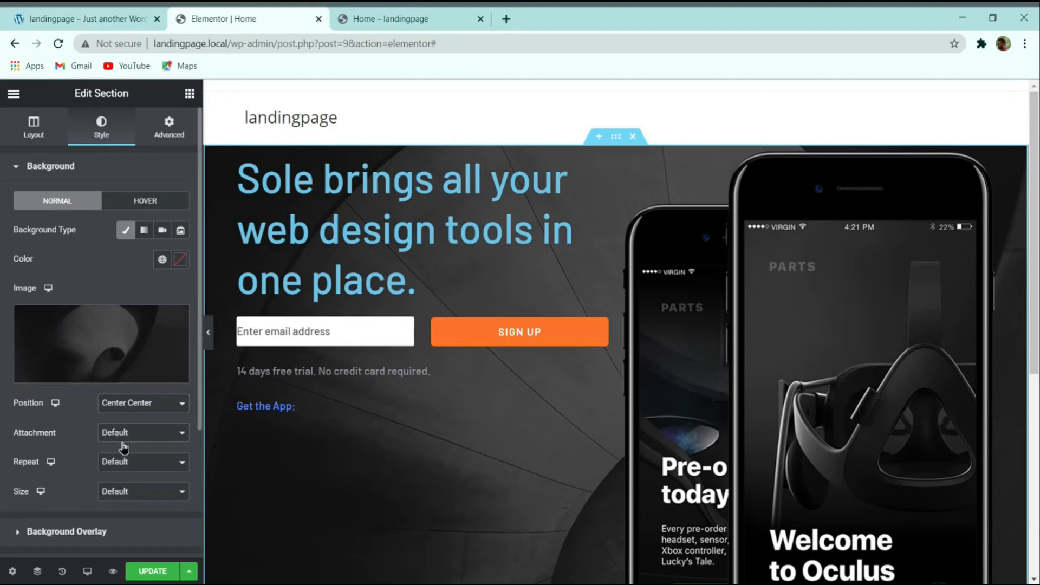
click(124, 444)
click(128, 470)
scroll(390, 325, down, 3)
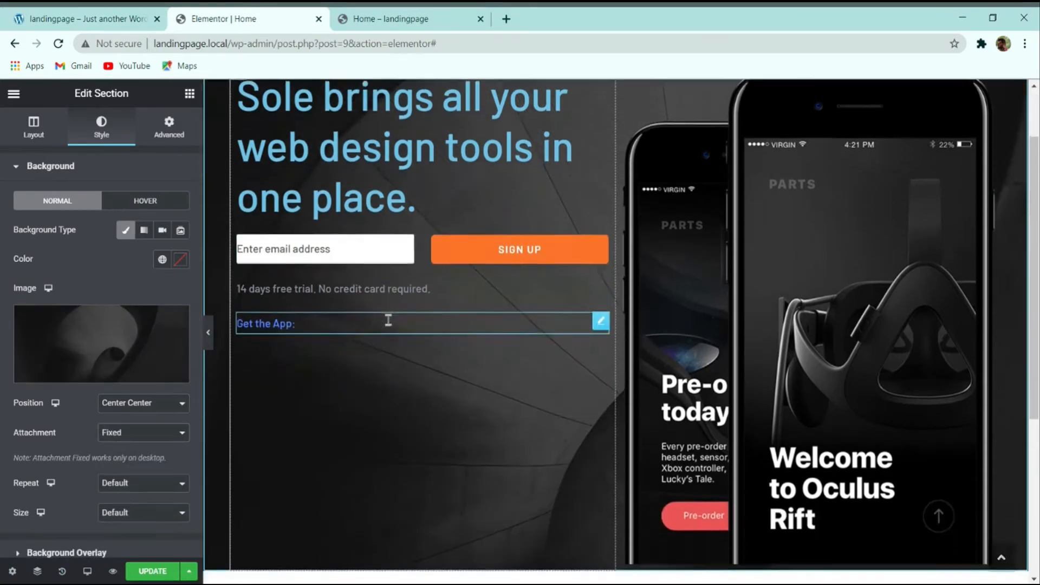
scroll(390, 325, up, 3)
scroll(389, 325, down, 3)
scroll(390, 325, up, 3)
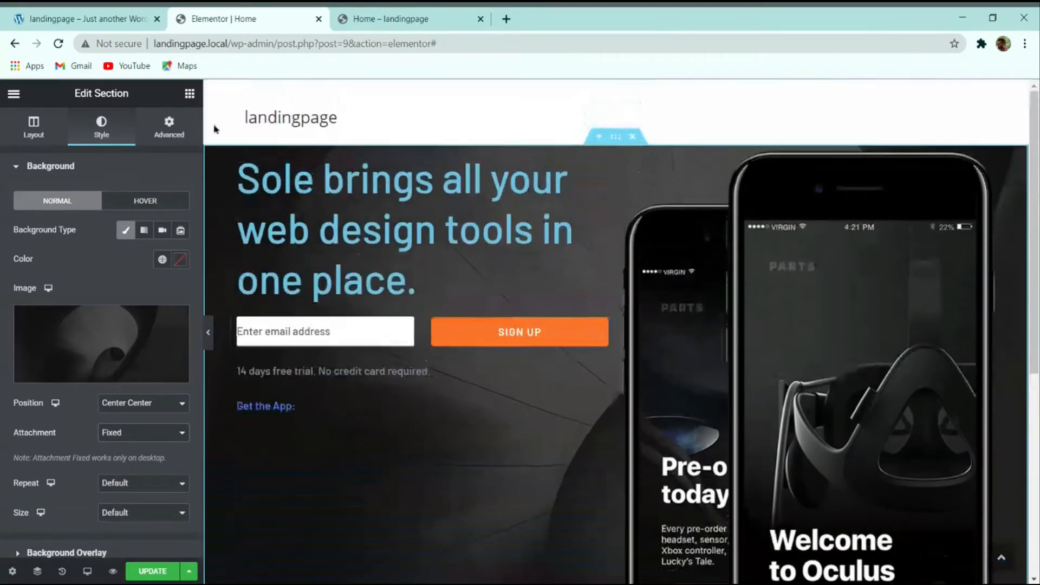
click(116, 16)
scroll(398, 255, down, 3)
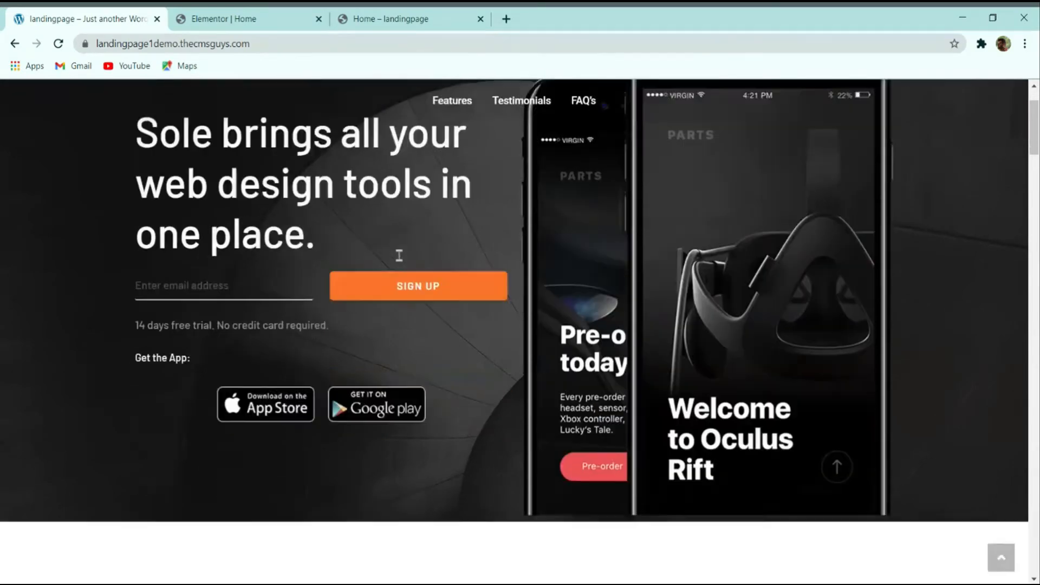
scroll(398, 259, up, 3)
click(227, 18)
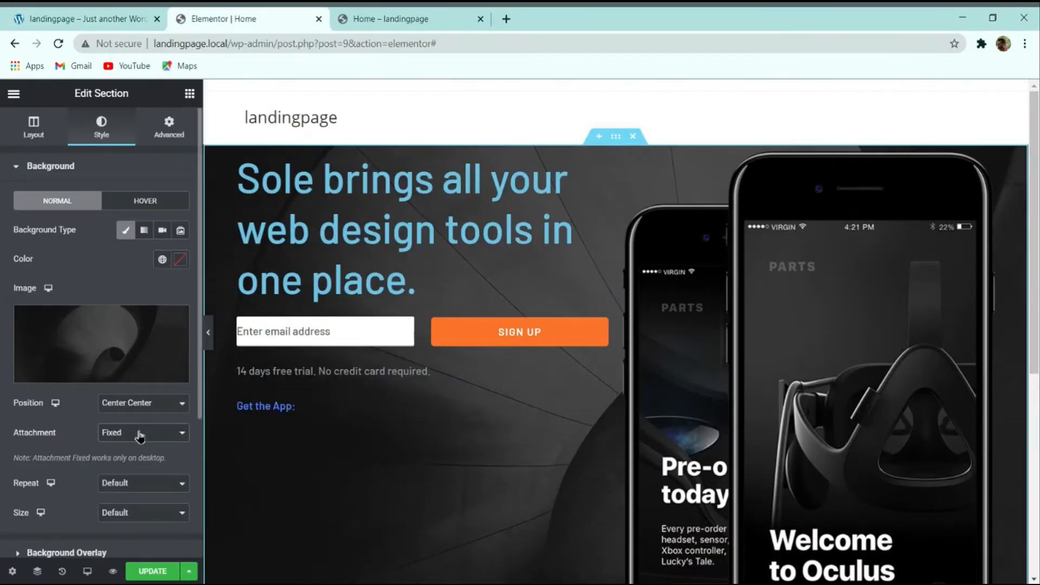
Step: Set the background to No-repeat and Cover, save, and preview the page
scroll(138, 450, down, 3)
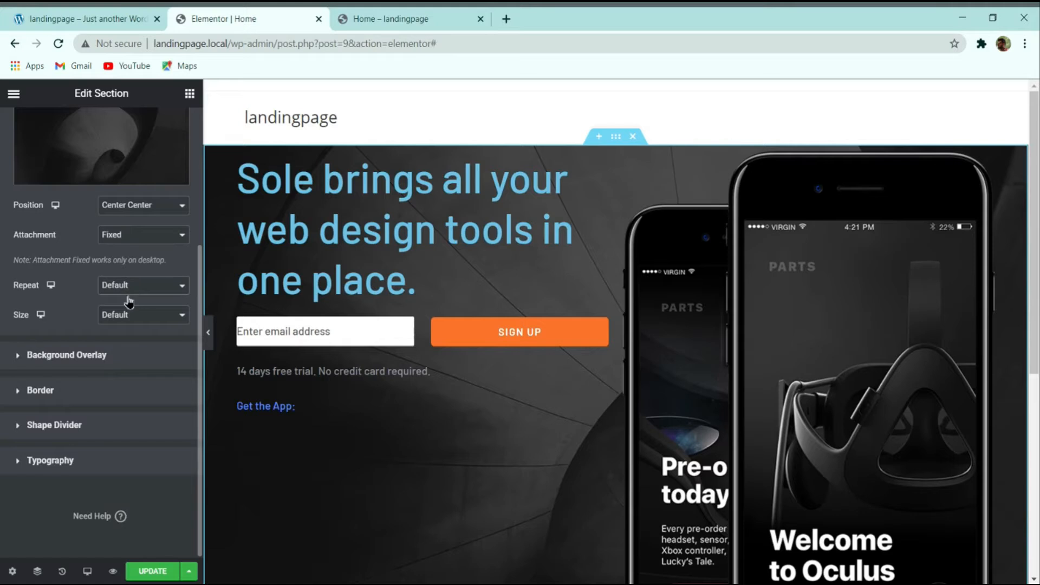
click(127, 319)
click(143, 329)
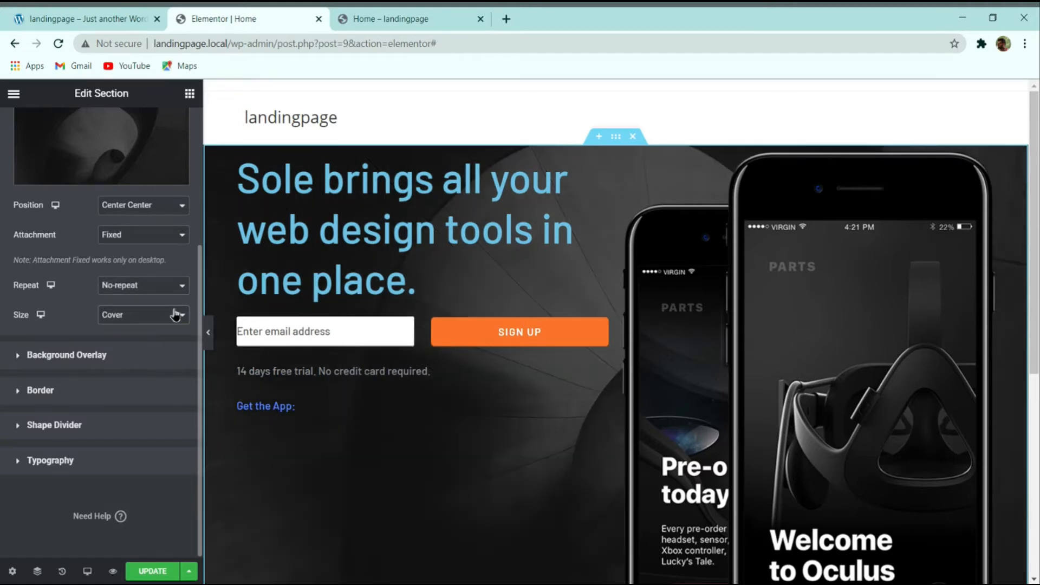
key(Down)
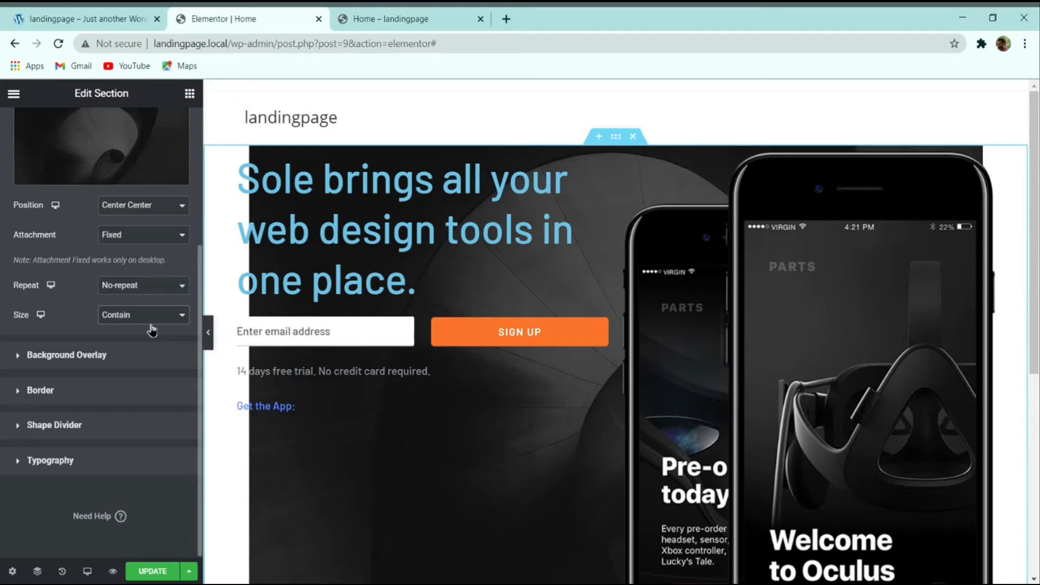
key(Up)
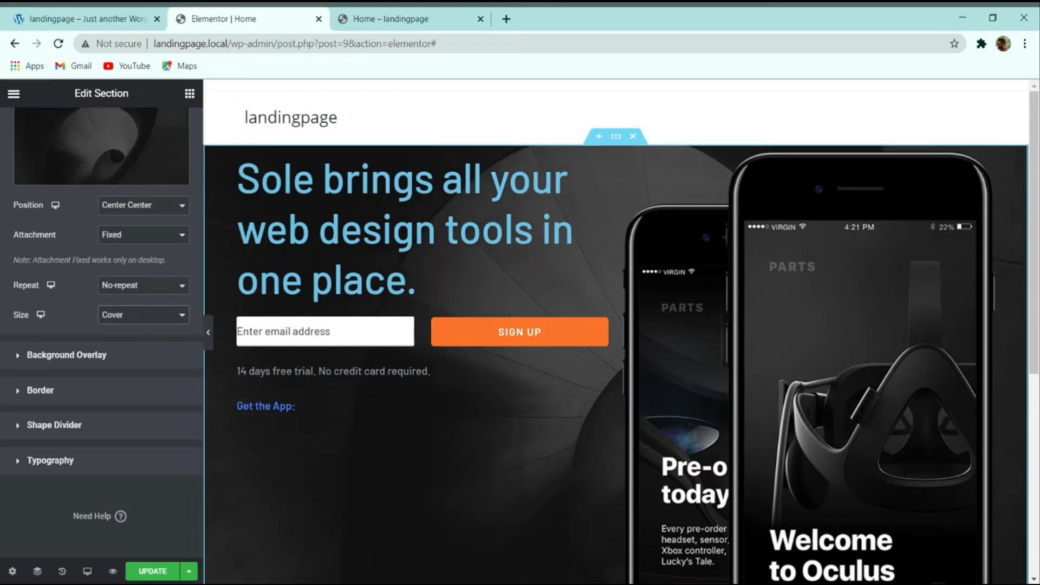
click(151, 570)
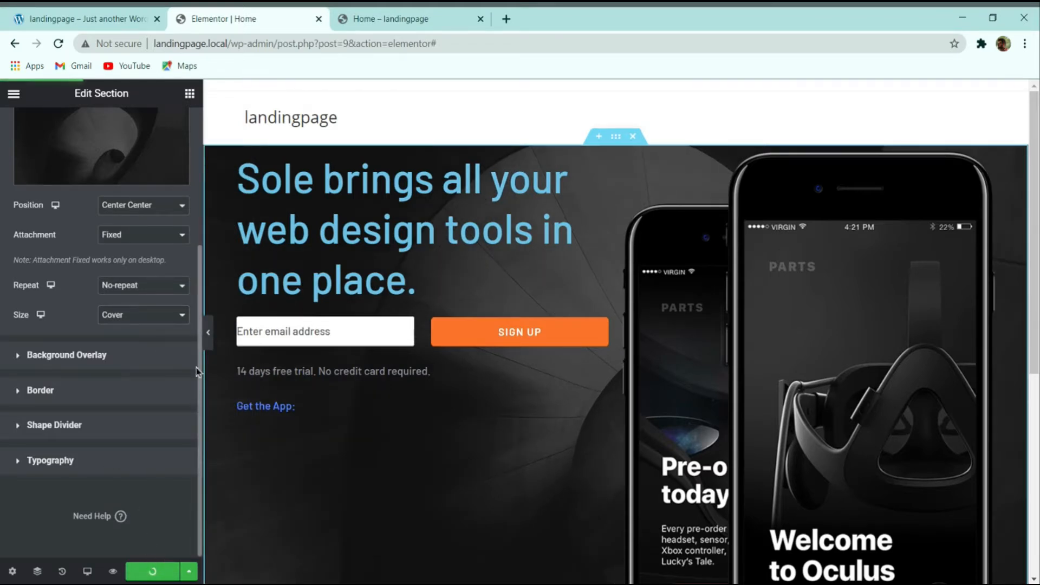
click(209, 333)
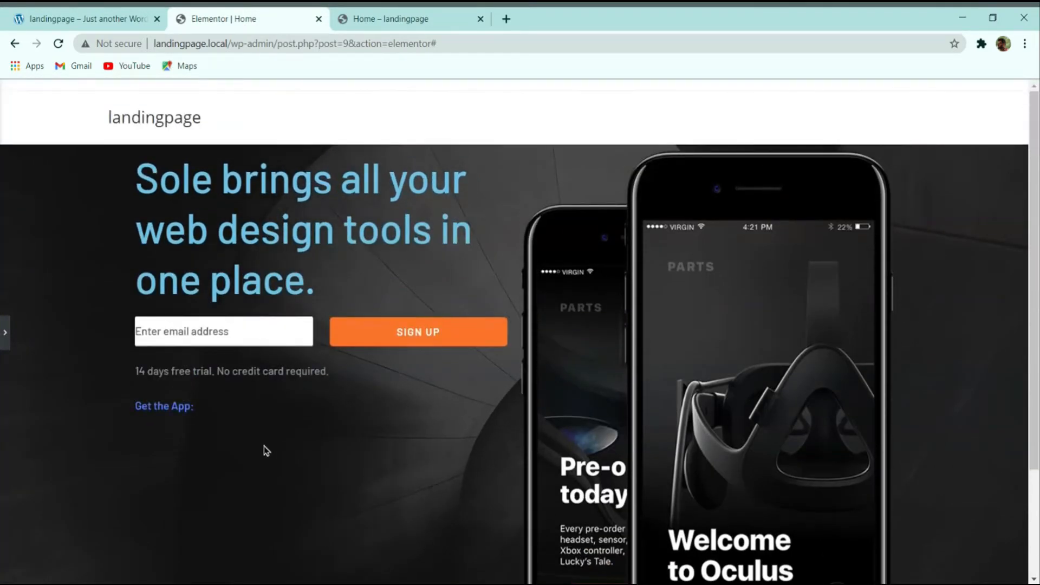
click(5, 332)
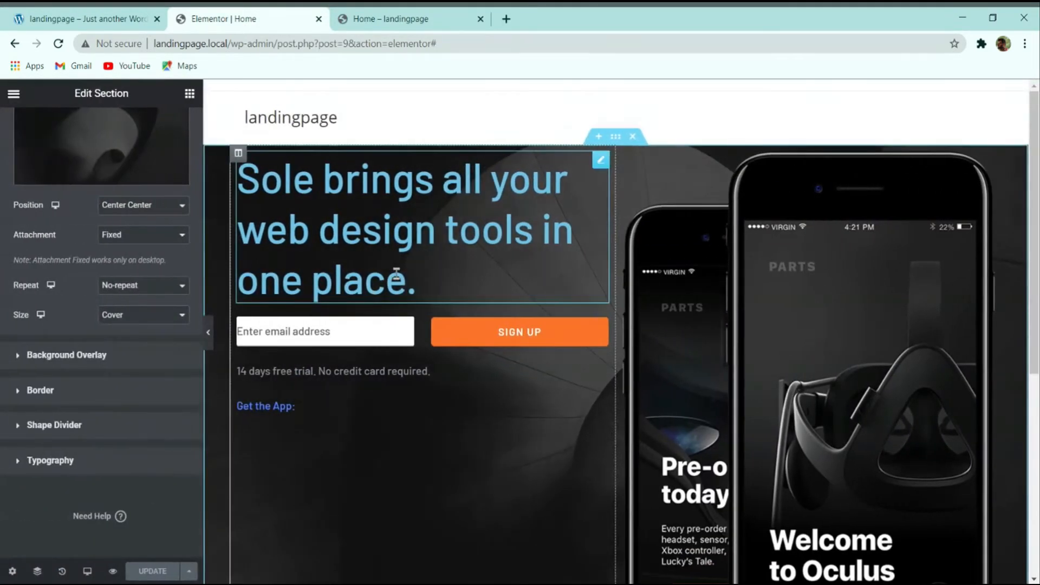
Step: Set the main hero heading's text color to #FFFFFF
click(391, 232)
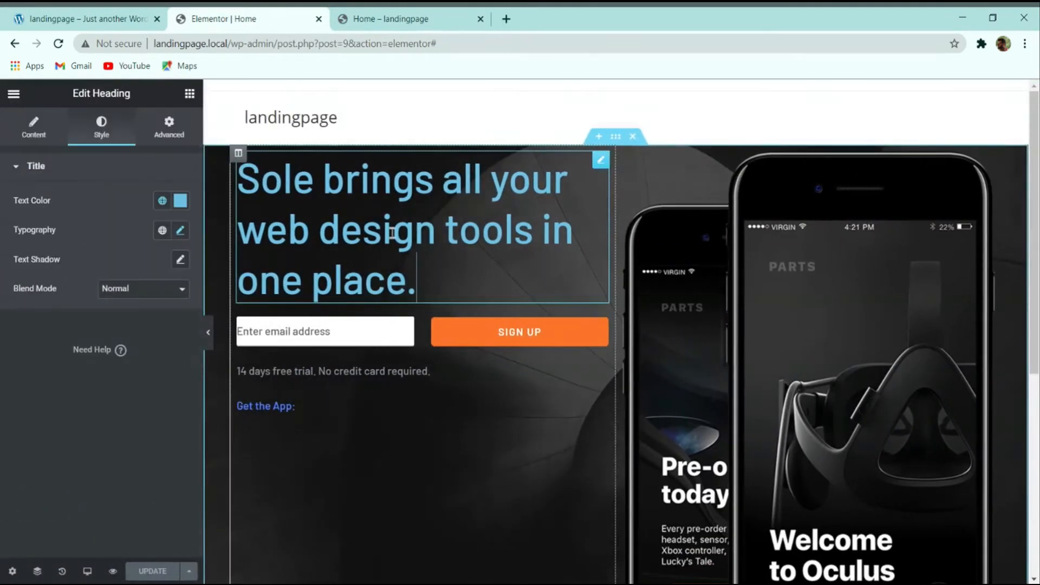
click(180, 201)
text(#FFFFFF)
click(92, 19)
click(206, 17)
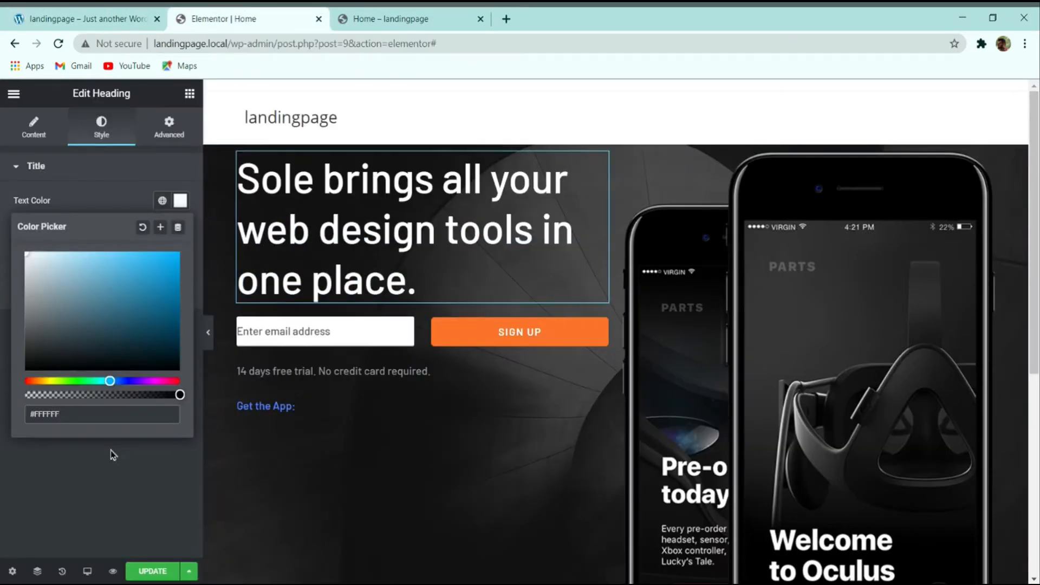
Step: Make the 'Get the App:' label white and save the page
click(305, 413)
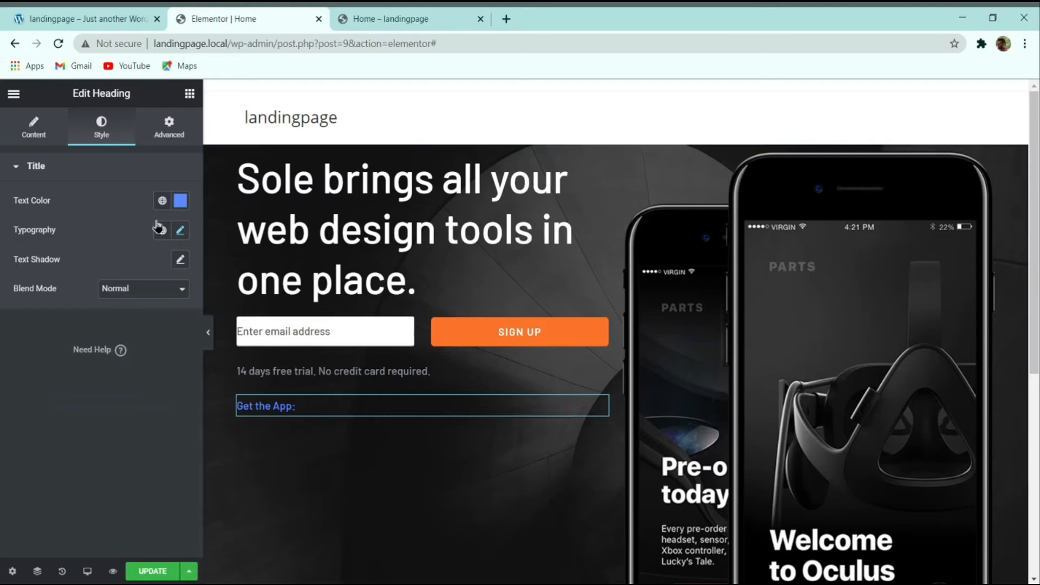
click(180, 200)
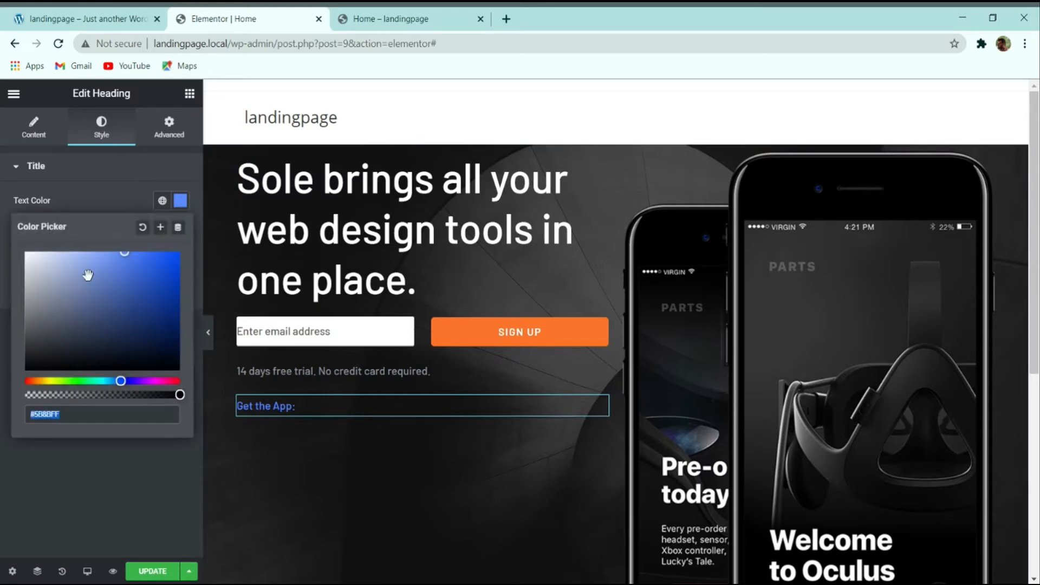
click(26, 253)
click(81, 522)
click(137, 573)
Step: Compare the hero section and store badges against the live demo page
click(83, 15)
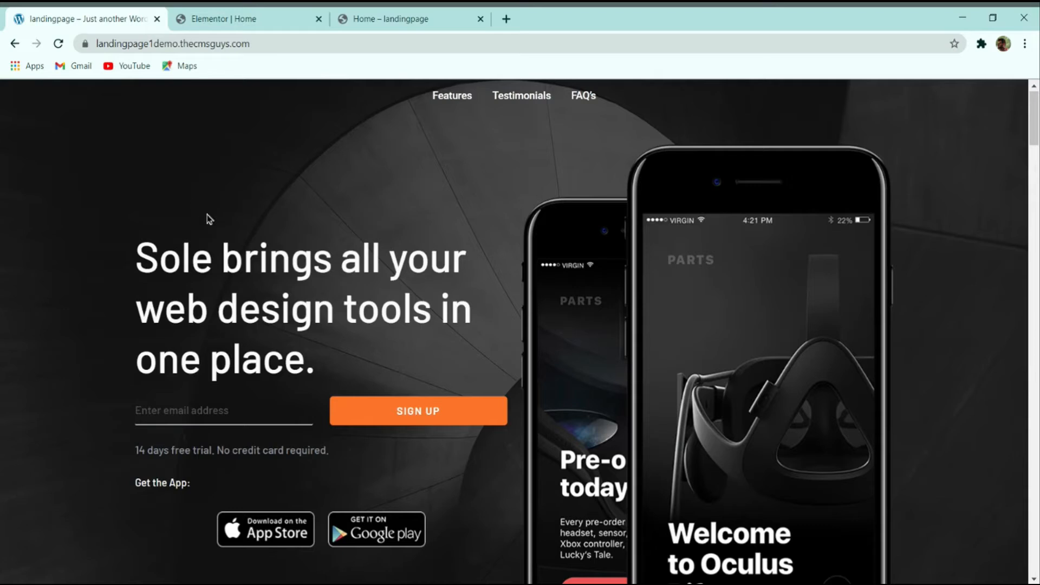
click(202, 20)
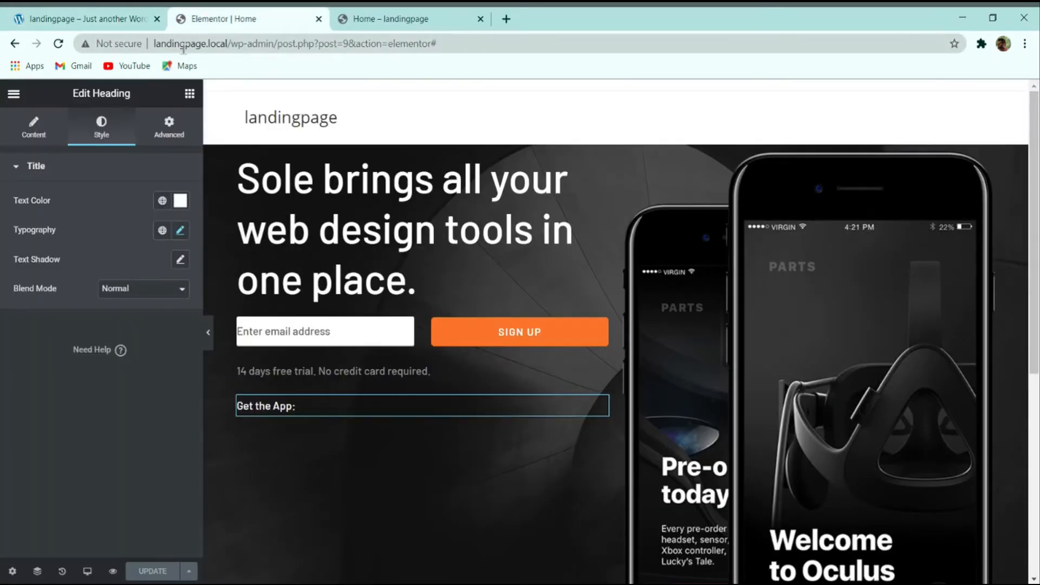
click(87, 18)
scroll(456, 315, down, 1)
scroll(456, 315, up, 2)
scroll(560, 252, down, 2)
scroll(356, 156, up, 1)
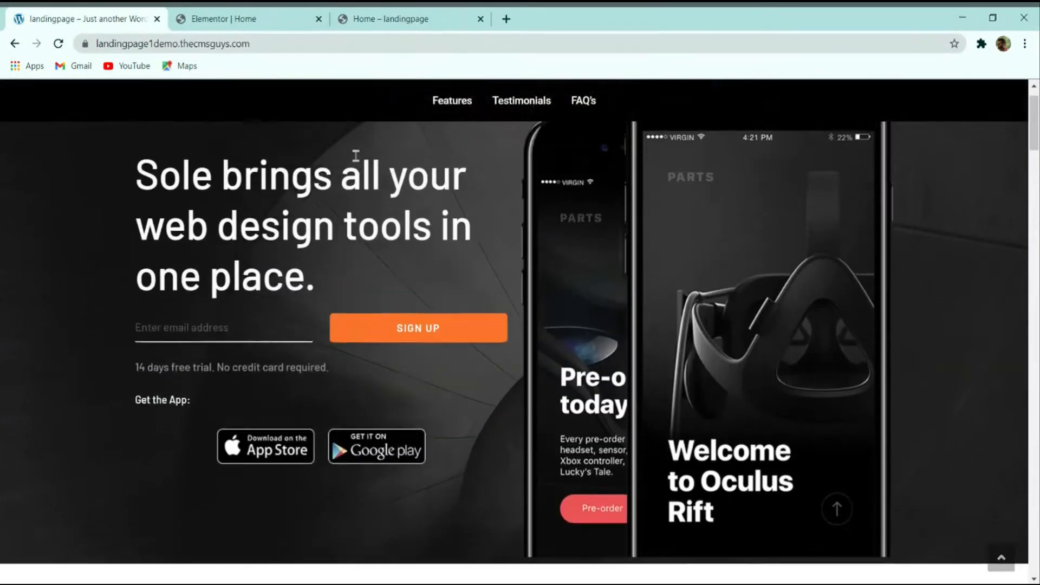
click(222, 19)
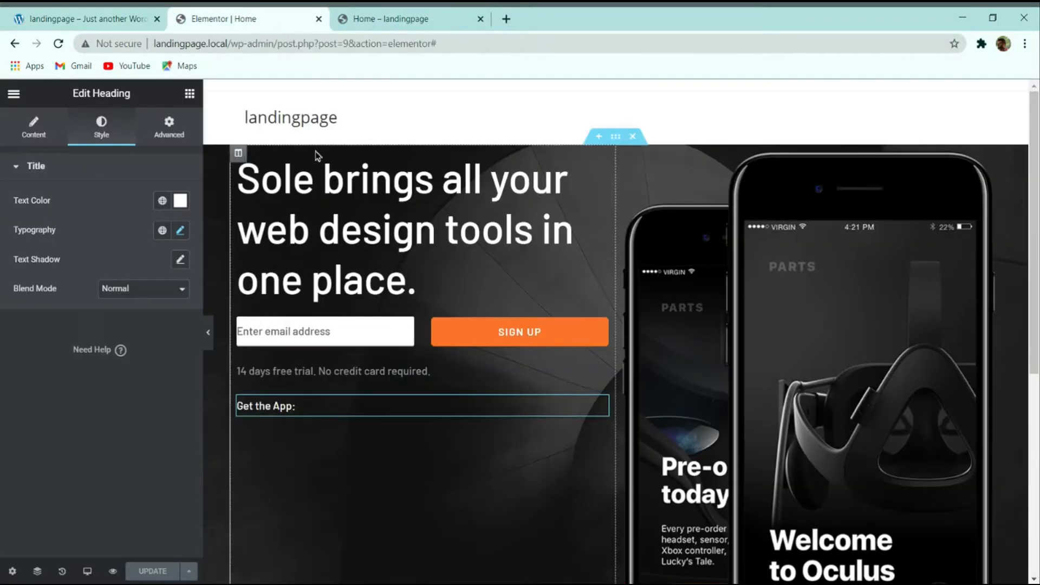
click(144, 28)
scroll(251, 379, down, 2)
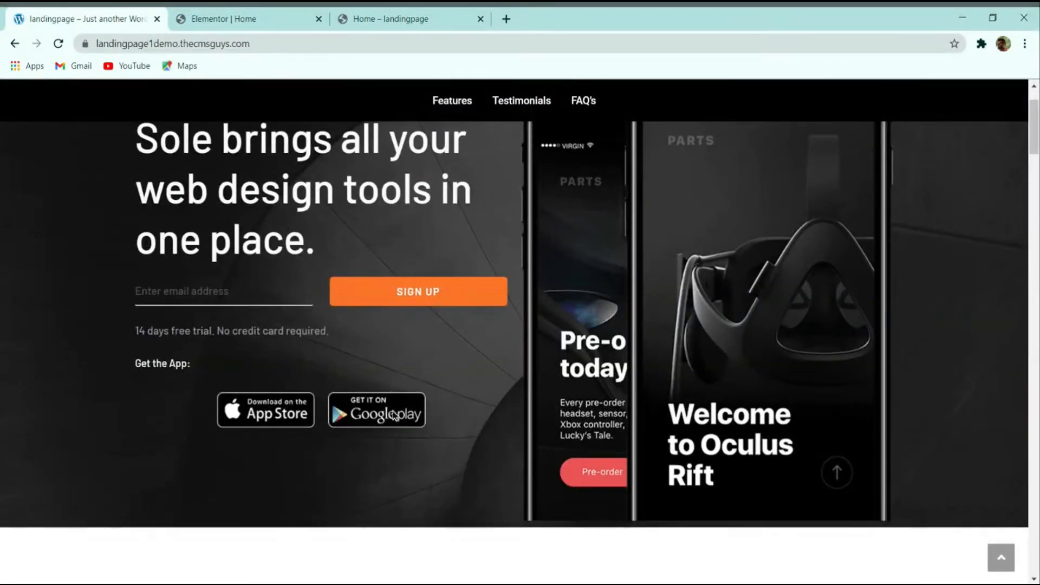
click(238, 19)
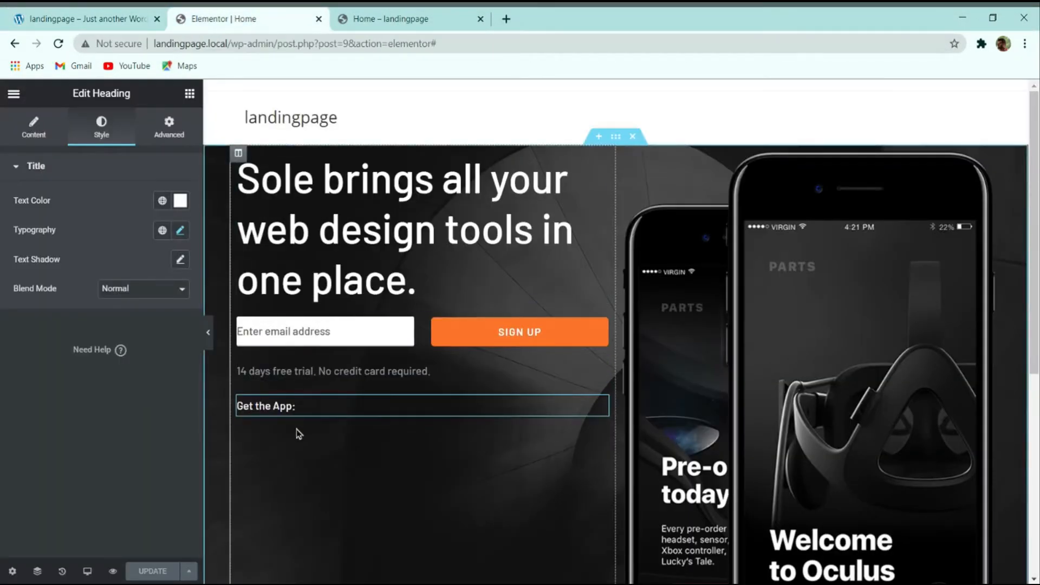
Step: Add a two-column inner section below the 'Get the App:' label
click(189, 97)
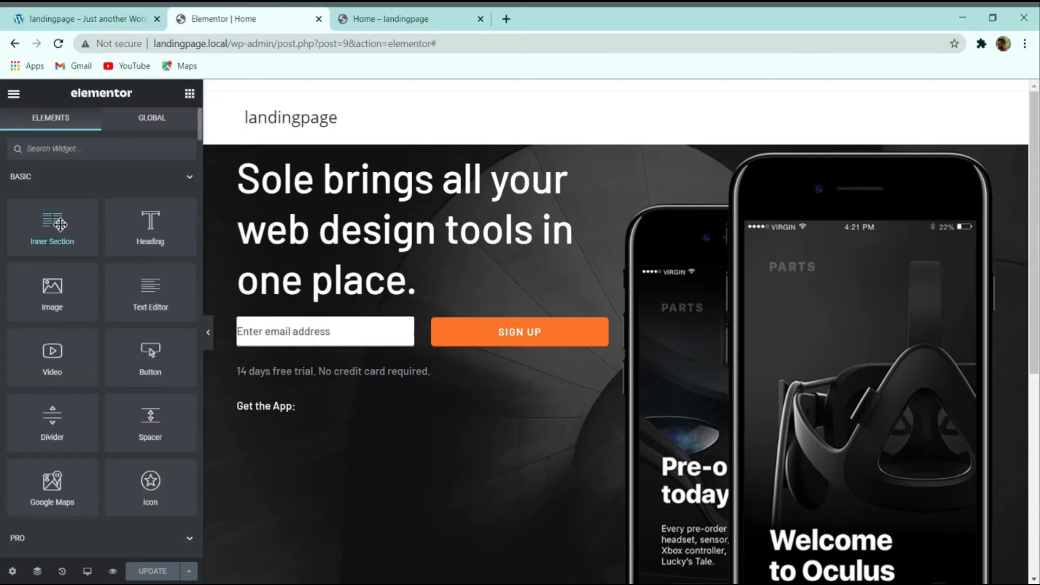
drag(64, 224, 313, 412)
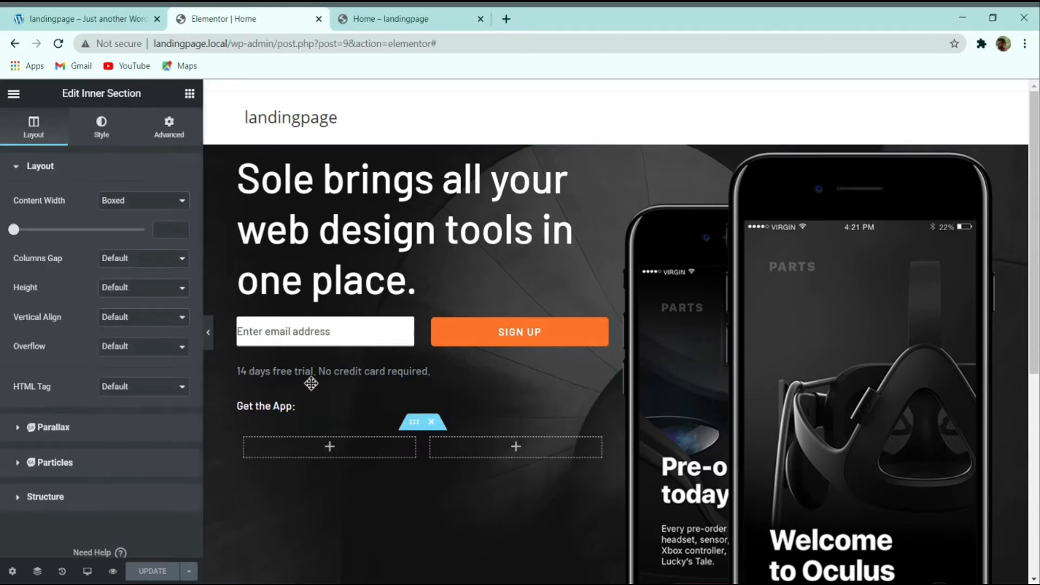
click(84, 19)
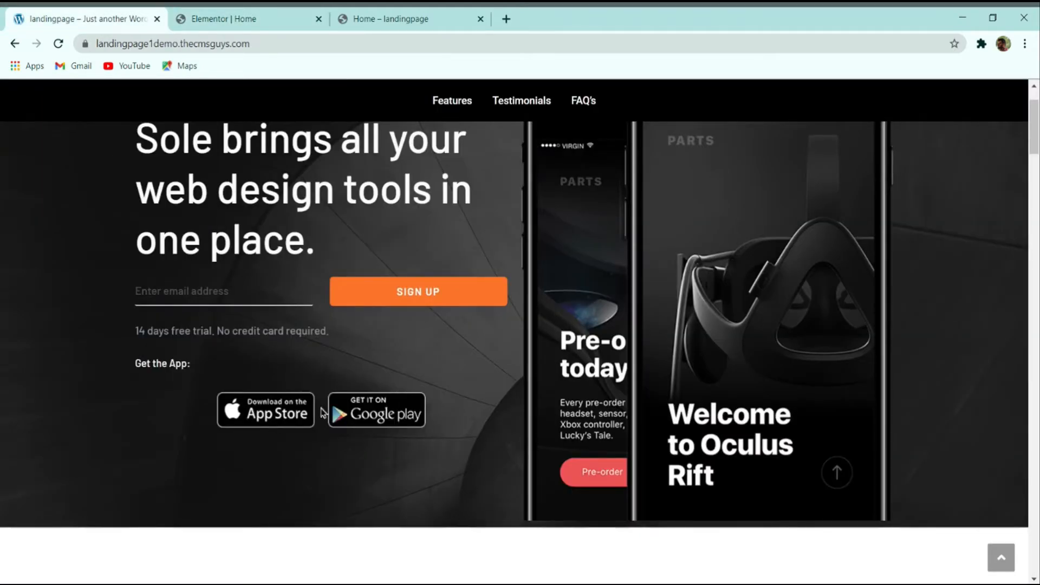
click(238, 19)
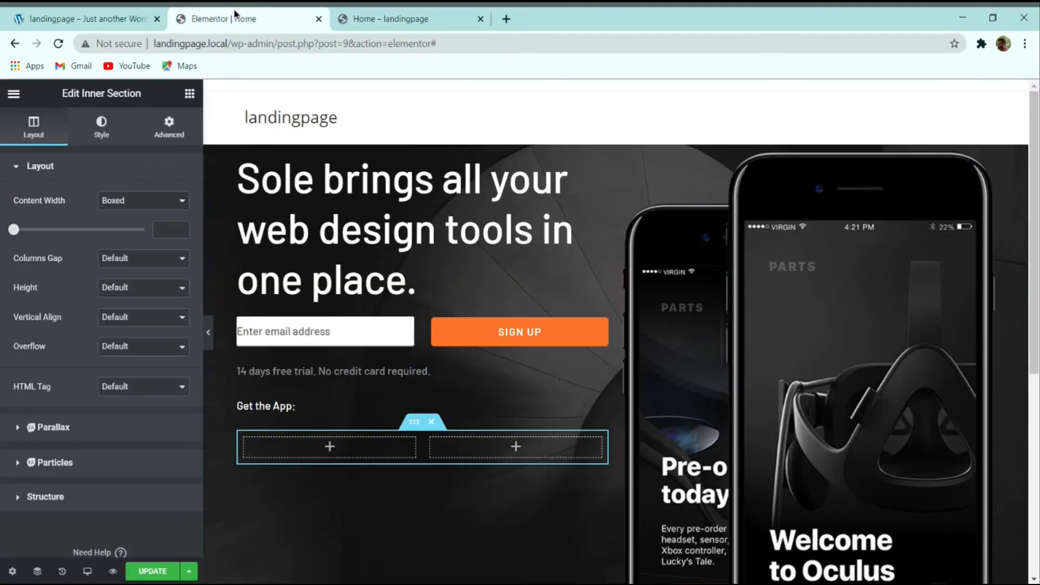
Step: Place the Google Play badge image in the left column, aligned right
click(189, 96)
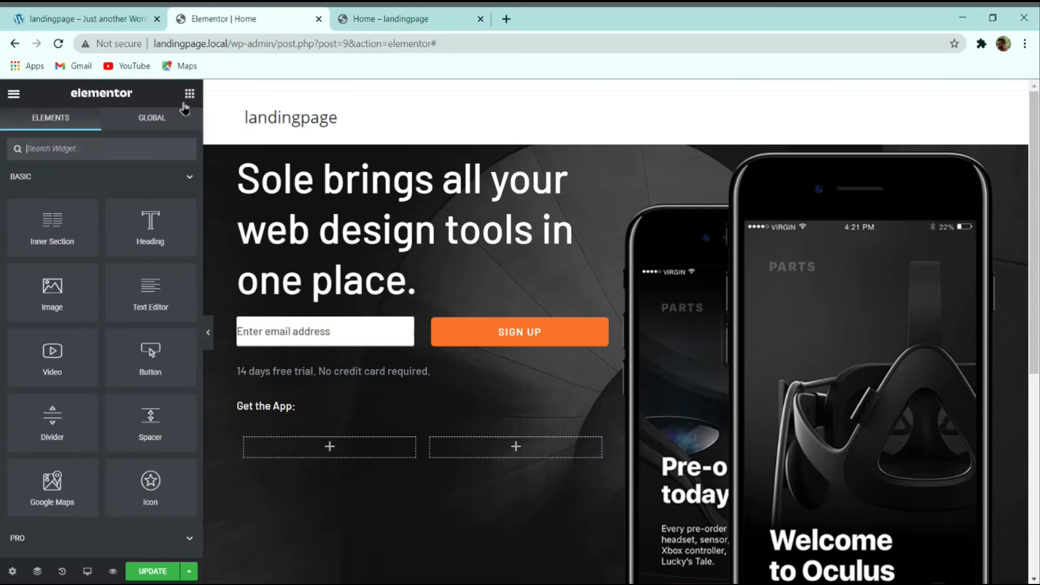
drag(58, 288, 330, 453)
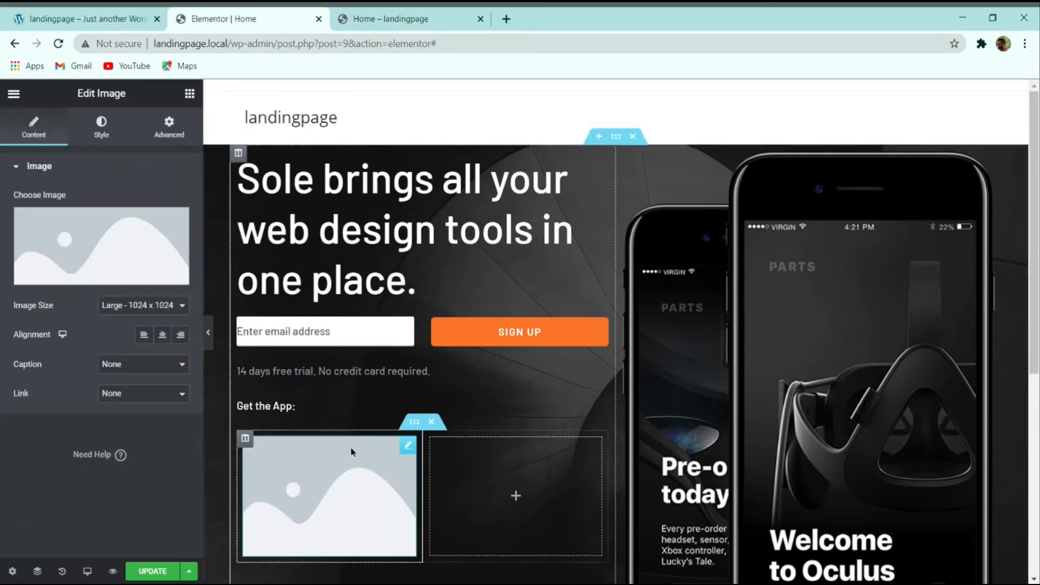
click(110, 243)
click(729, 354)
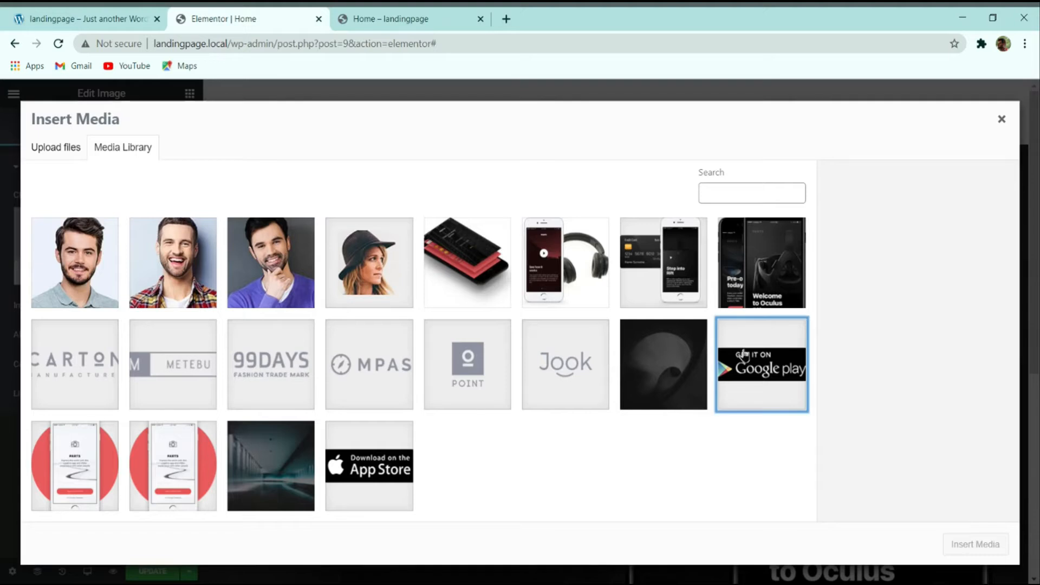
click(973, 539)
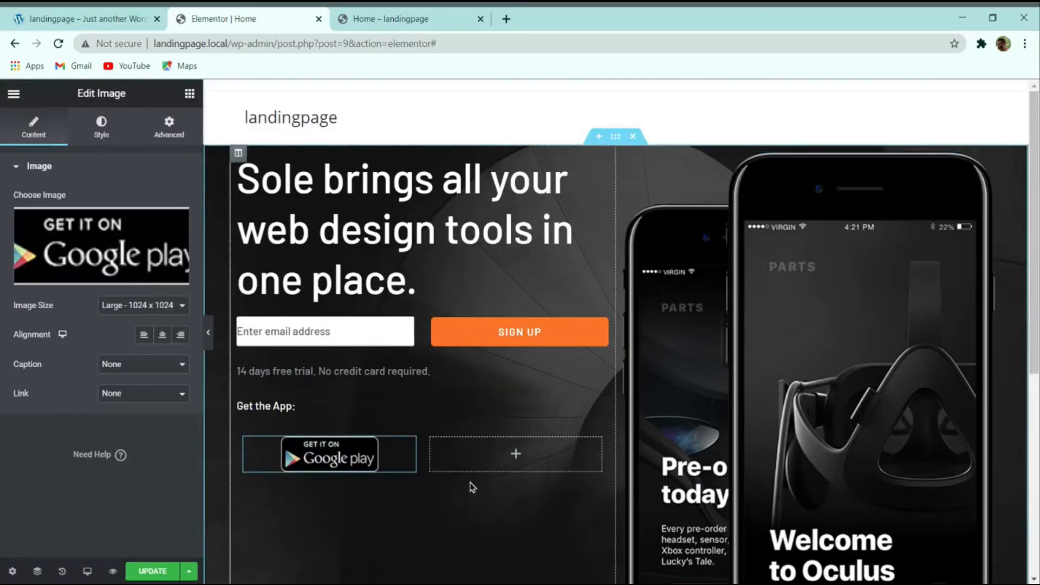
click(181, 334)
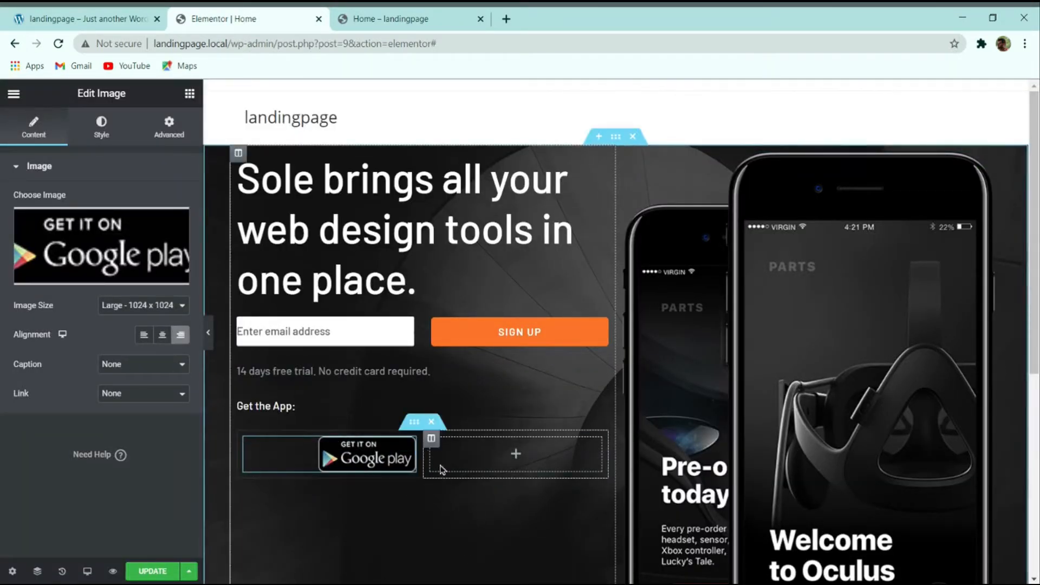
Step: Place the App Store badge image in the right column, aligned left
click(189, 93)
drag(57, 293, 495, 471)
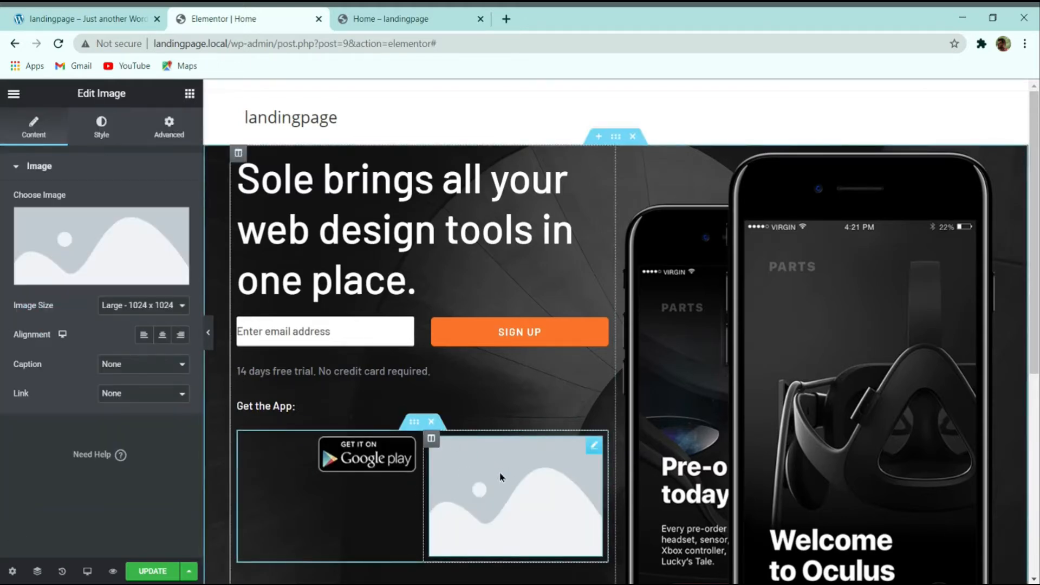
click(101, 248)
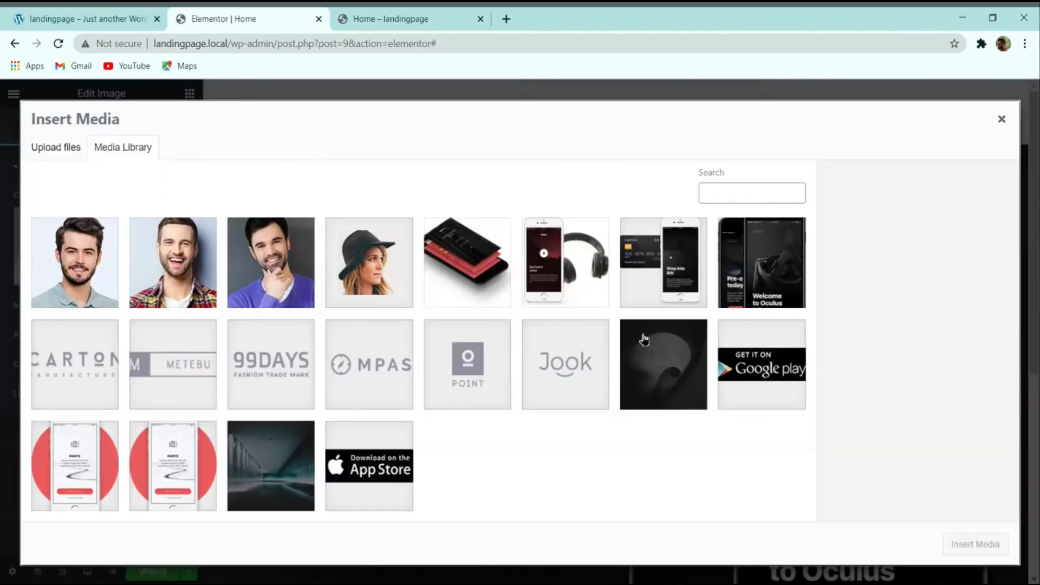
click(405, 441)
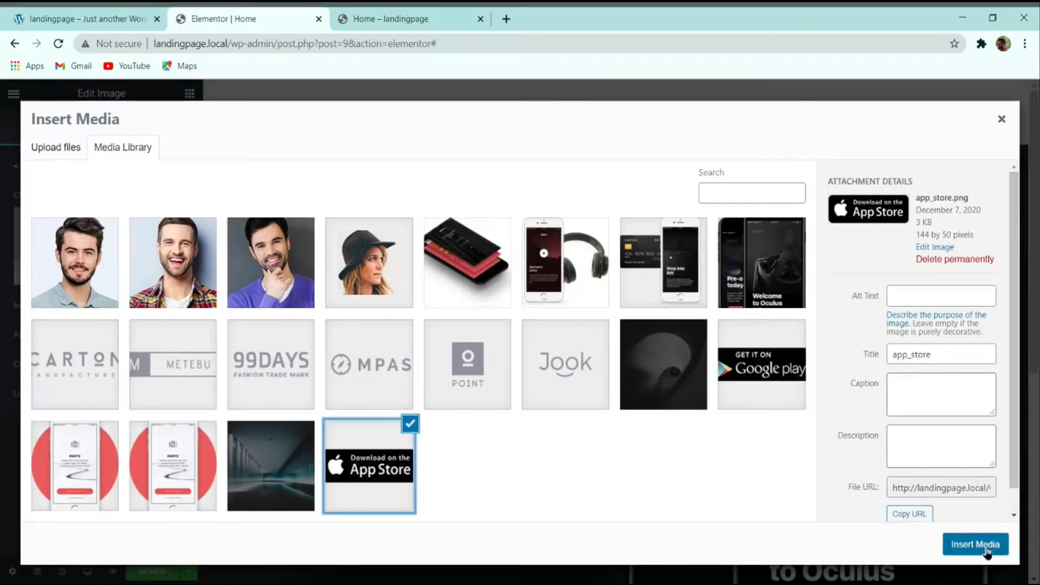
click(986, 544)
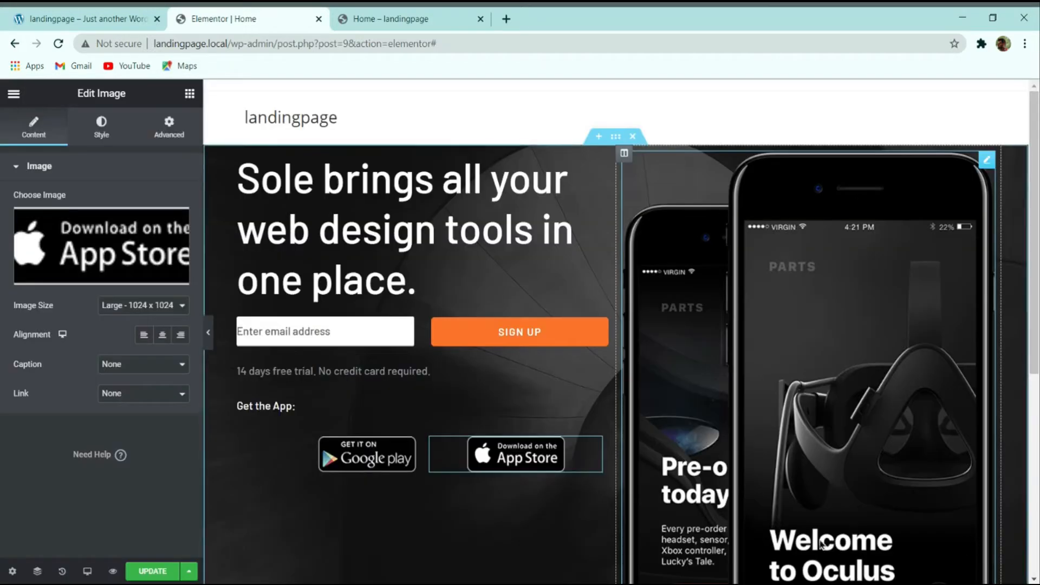
click(143, 335)
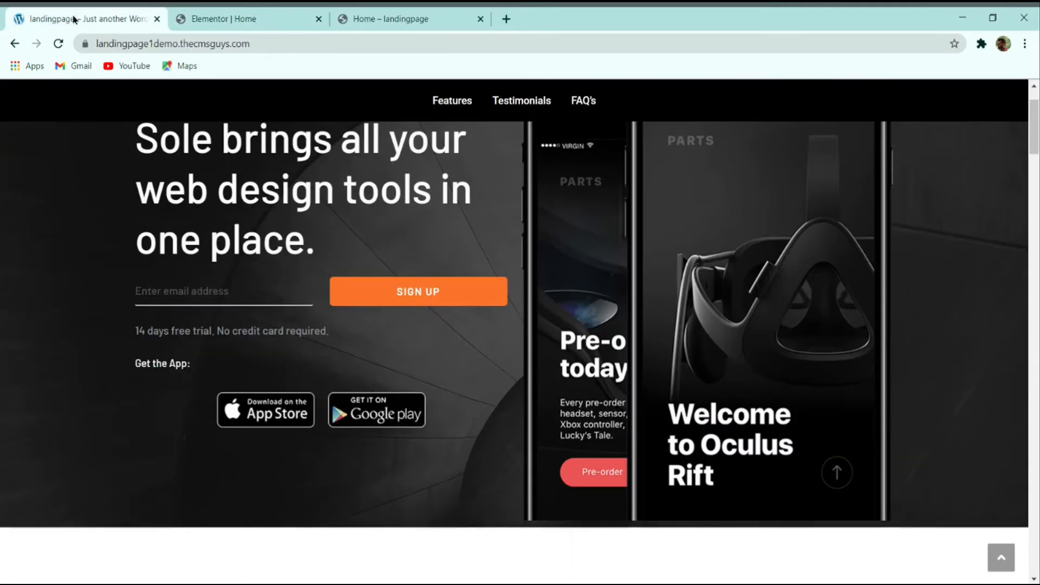
Step: Compare the badges with the live demo and select the hero's left column
click(69, 18)
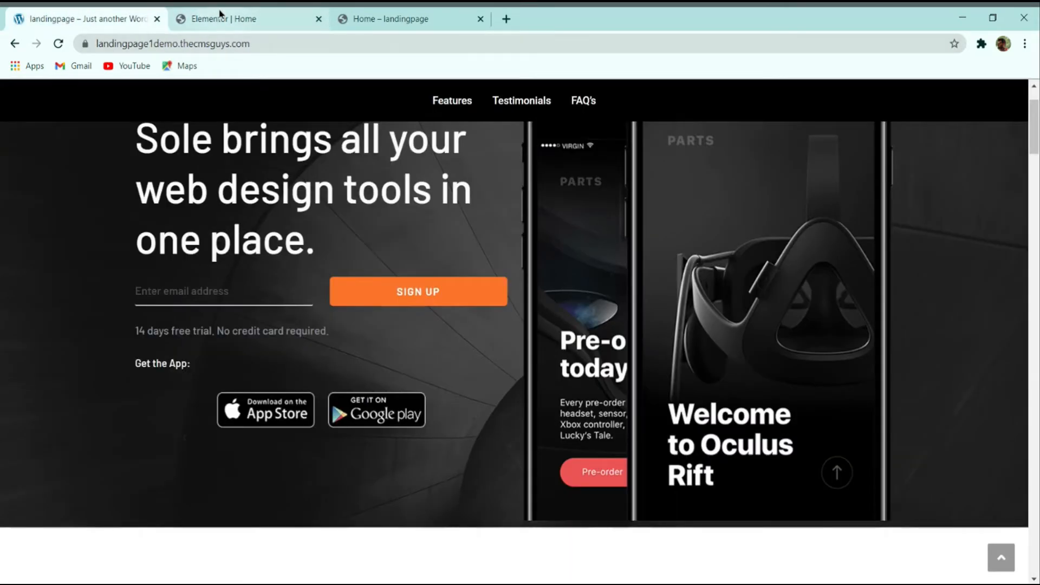
click(219, 18)
scroll(441, 217, down, 5)
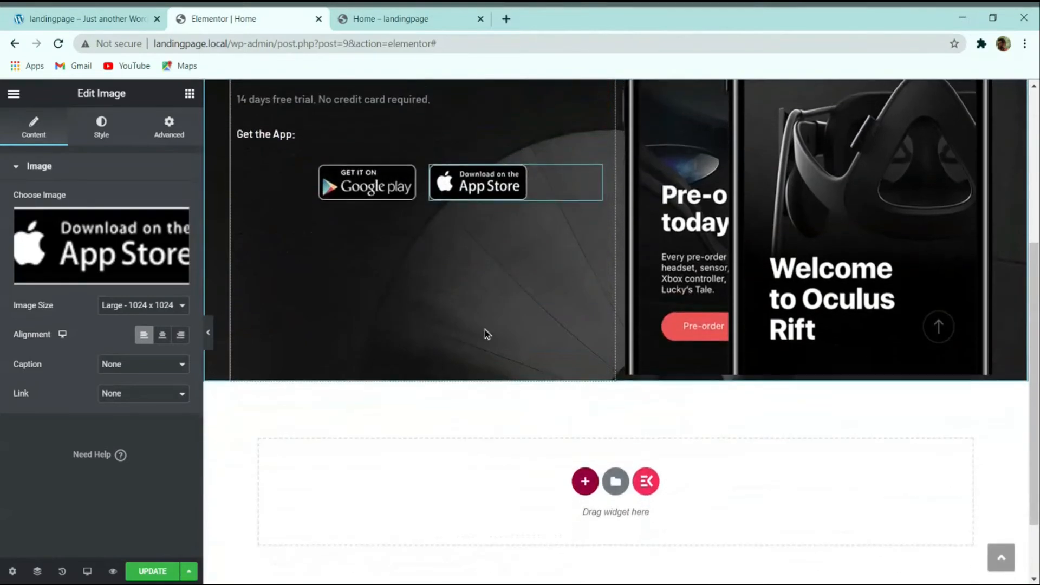
scroll(485, 330, up, 5)
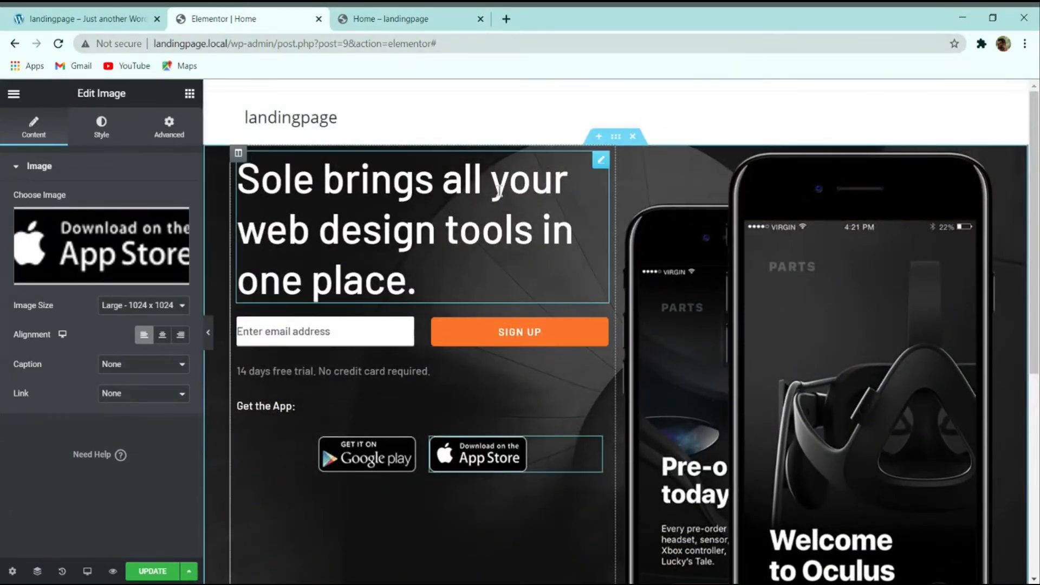
click(239, 155)
Step: Set the hero left column's Vertical Align to Middle and save the page
click(256, 257)
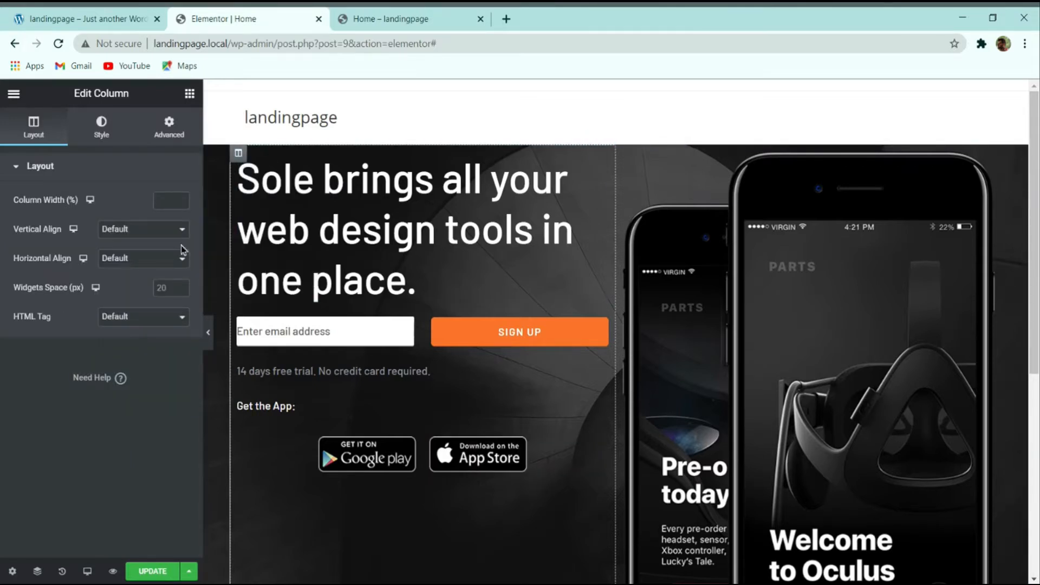
click(144, 245)
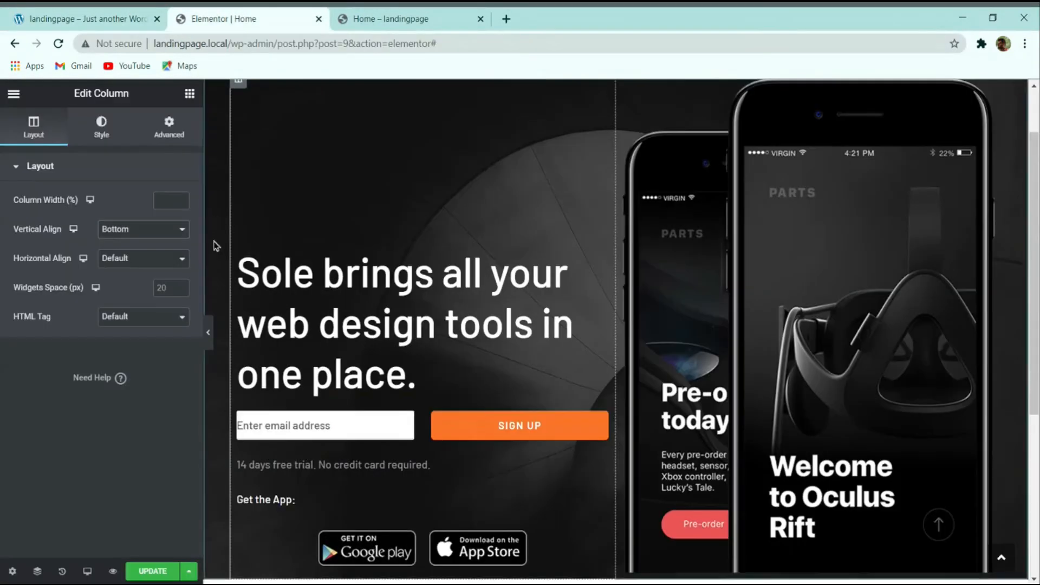
click(149, 247)
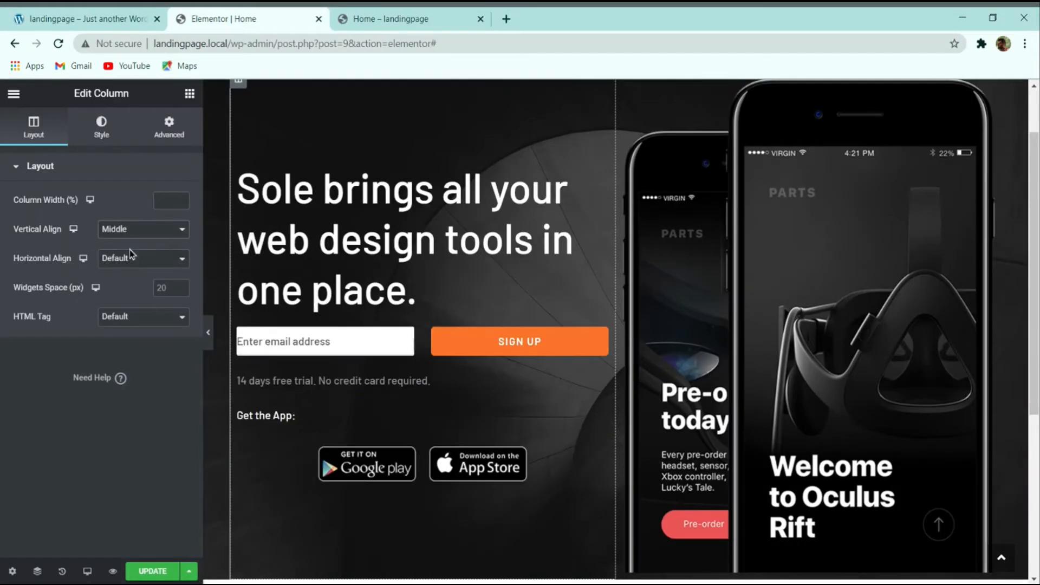
click(153, 571)
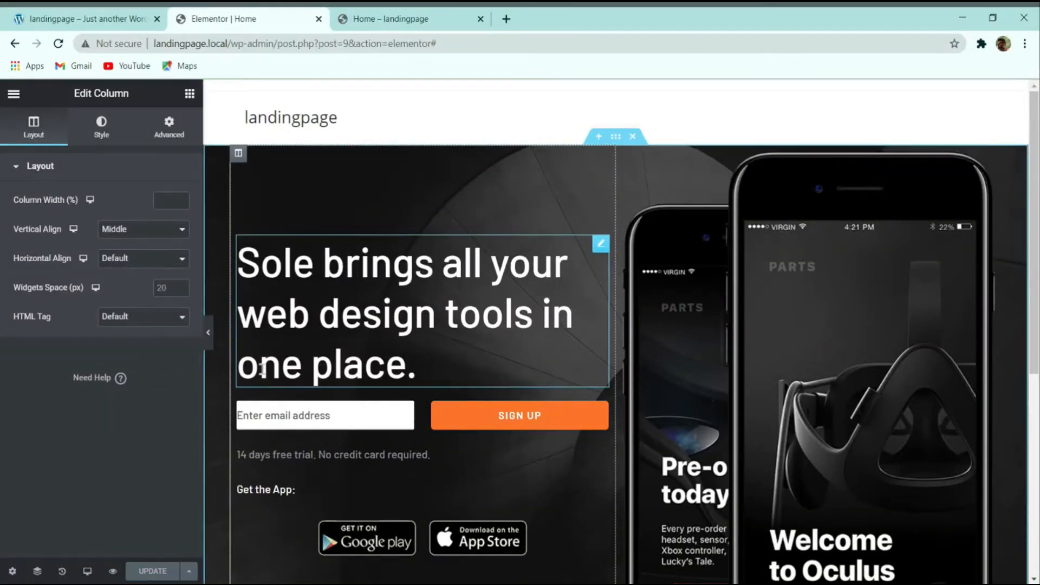
Step: Compare the finished hero against the live demo landing page
click(60, 14)
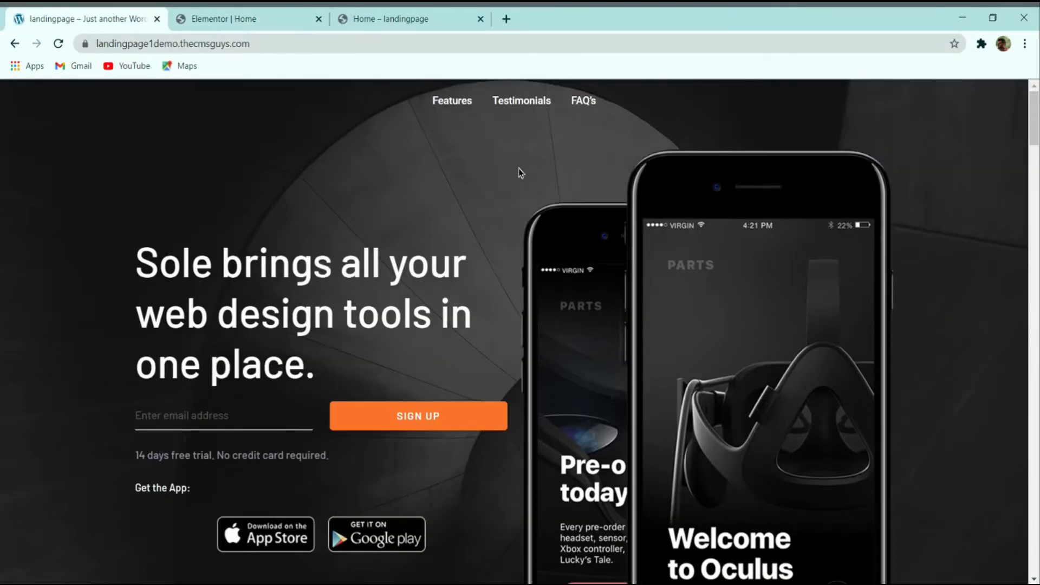
scroll(665, 143, down, 4)
scroll(650, 151, up, 4)
click(282, 27)
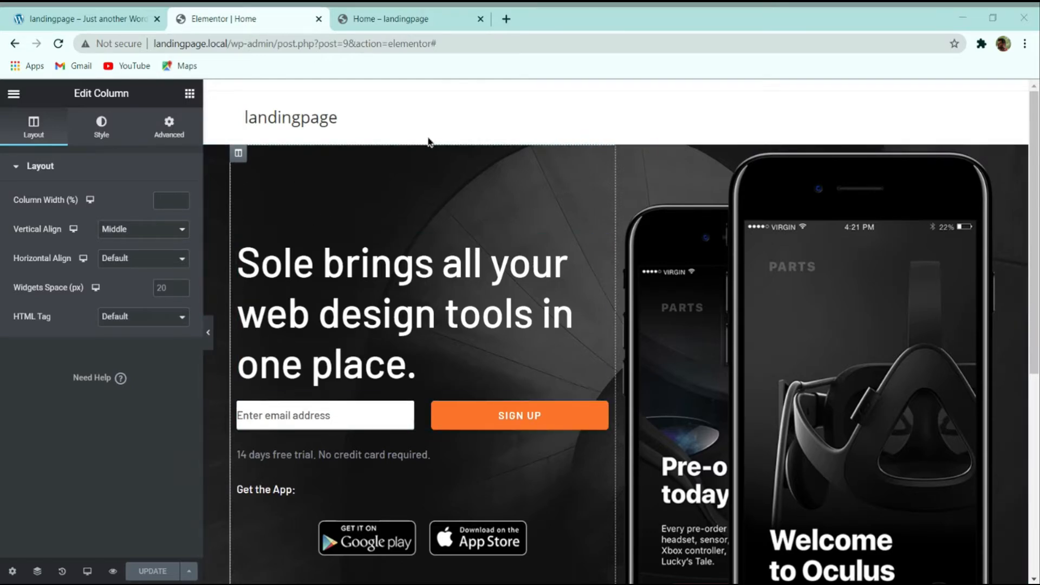
click(103, 19)
scroll(332, 287, down, 10)
scroll(338, 319, up, 15)
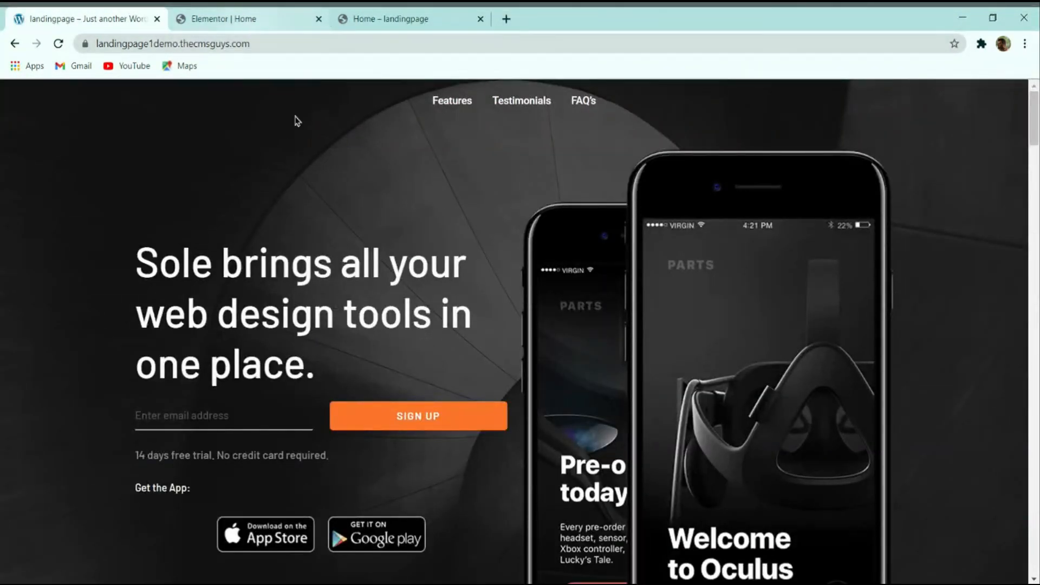
click(568, 583)
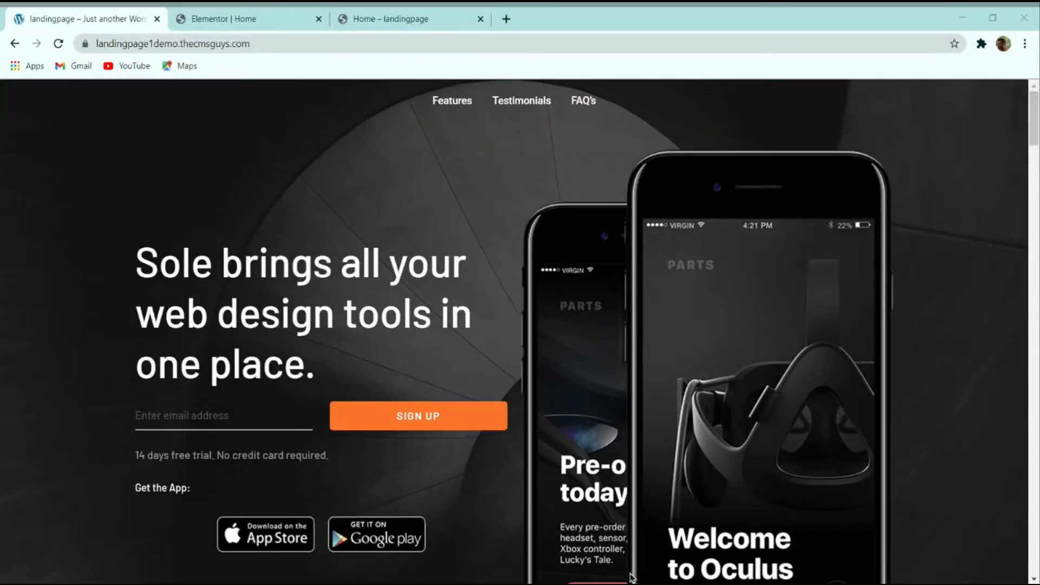
scroll(269, 219, down, 2)
click(19, 238)
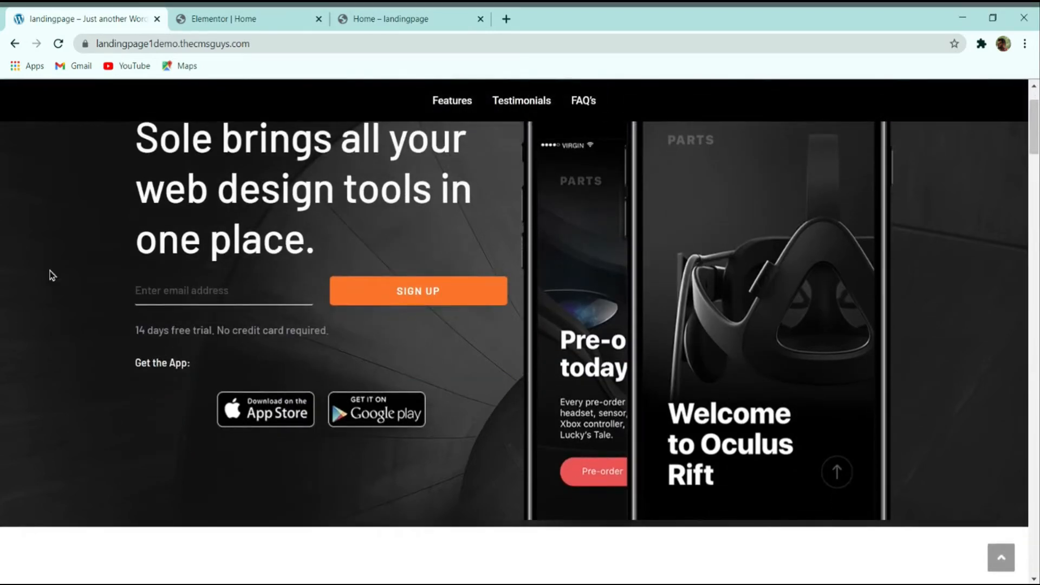
scroll(51, 274, down, 3)
scroll(196, 382, down, 3)
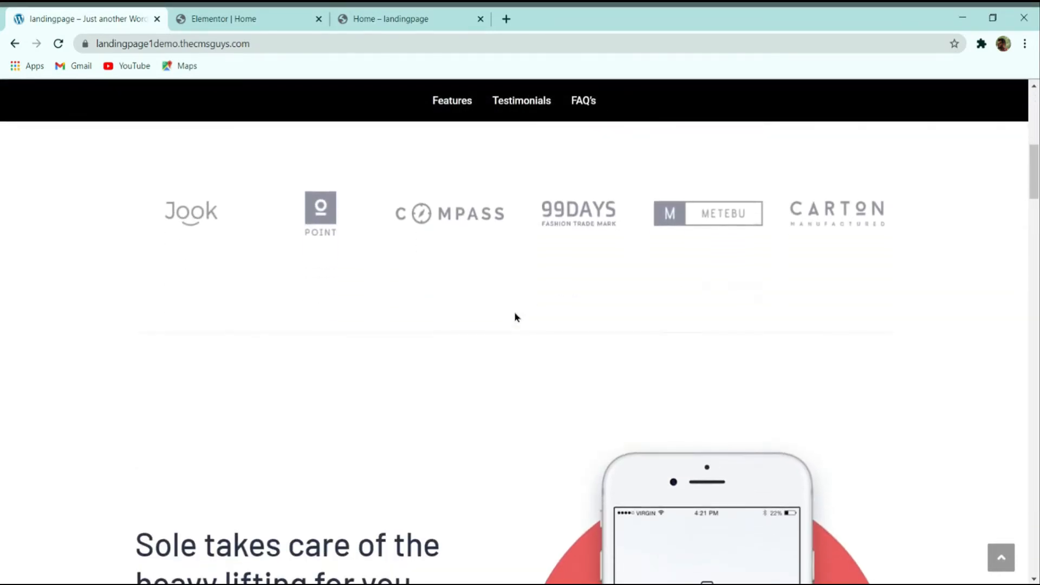
scroll(516, 317, up, 1)
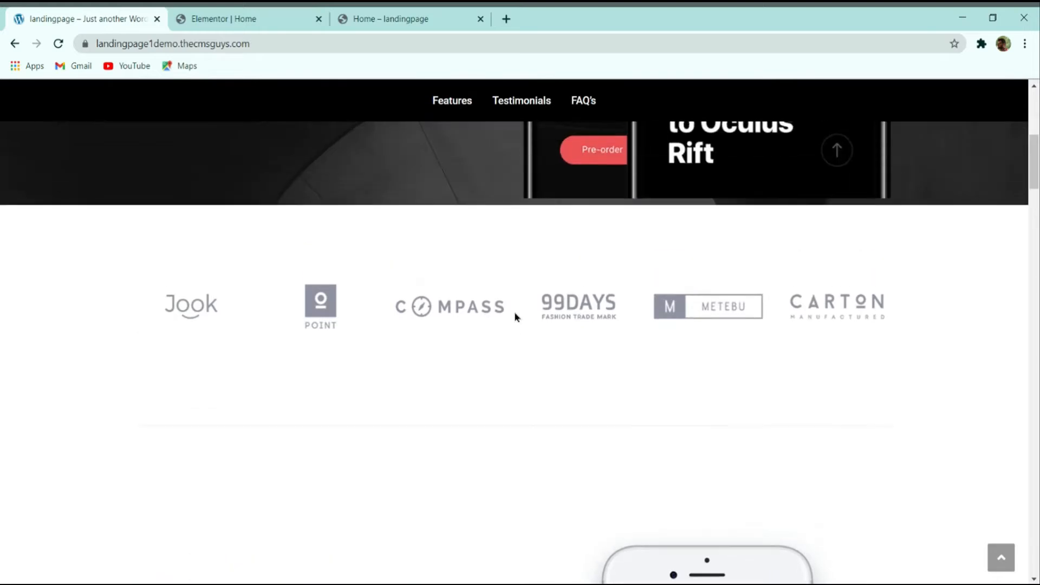
scroll(511, 330, down, 1)
scroll(446, 324, up, 1)
scroll(443, 322, up, 1)
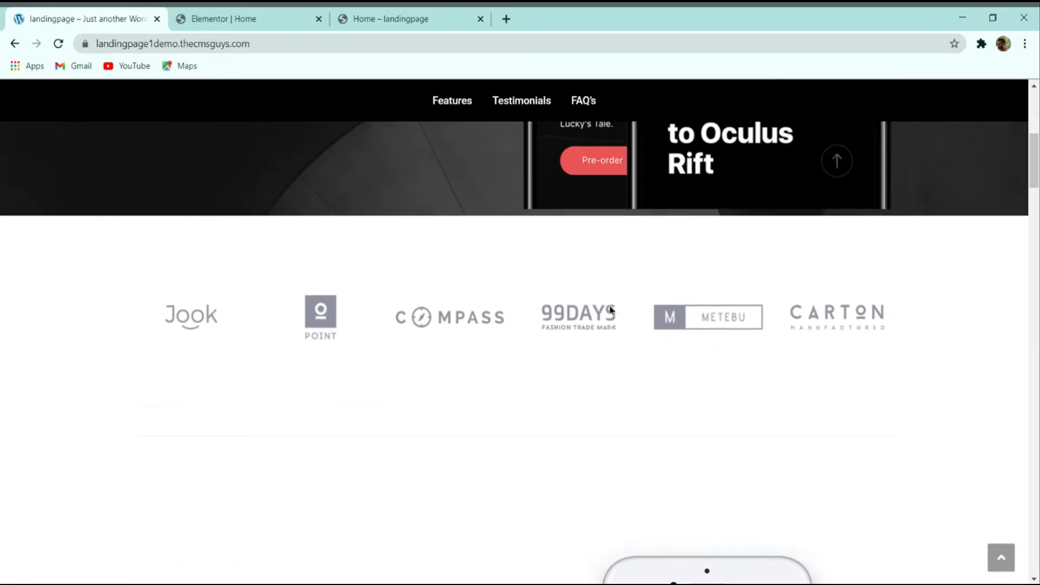
click(227, 15)
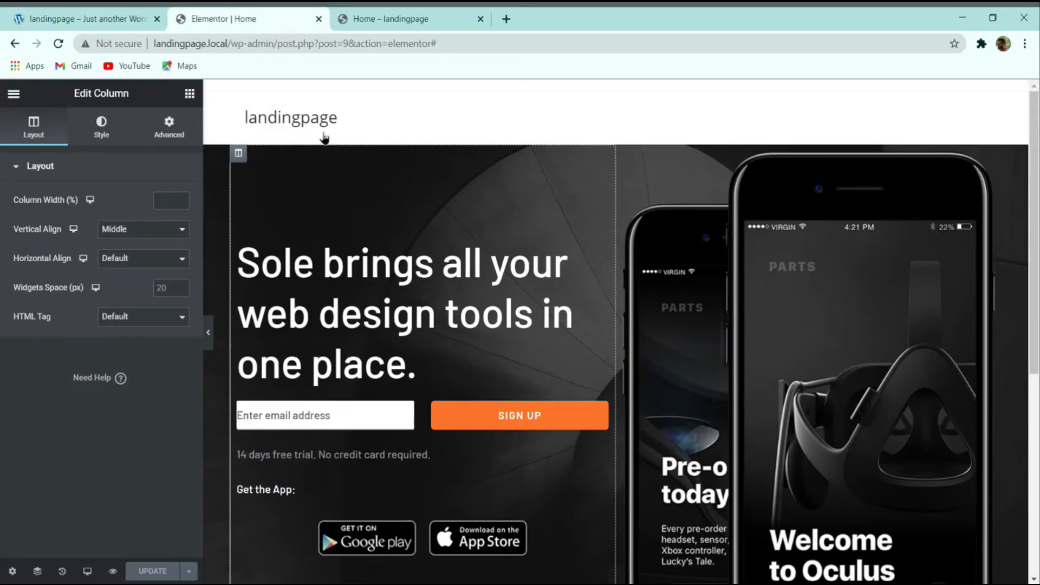
scroll(324, 138, down, 6)
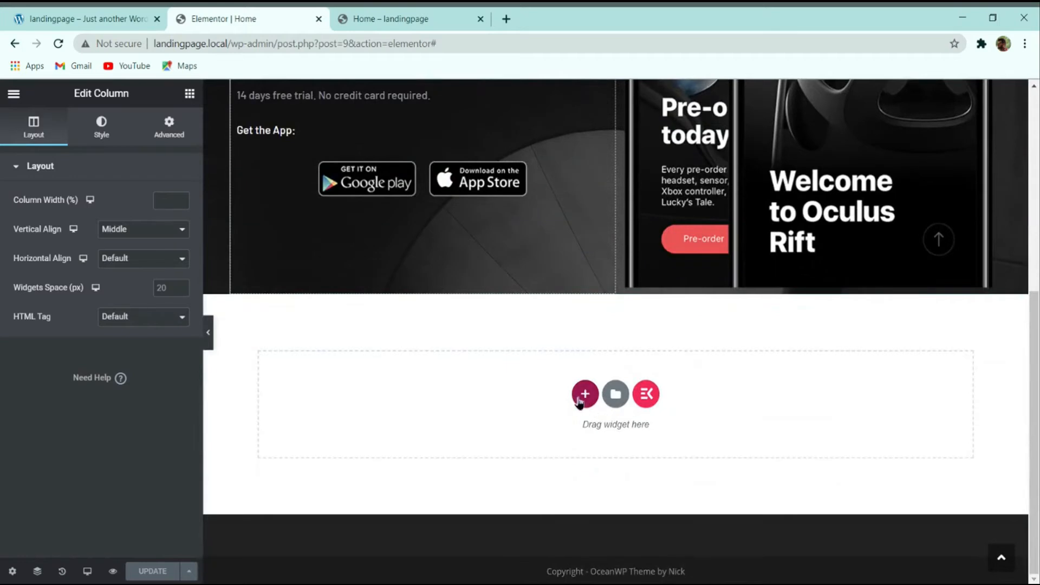
Step: Add a new single-column section below the hero for the logo strip
click(585, 400)
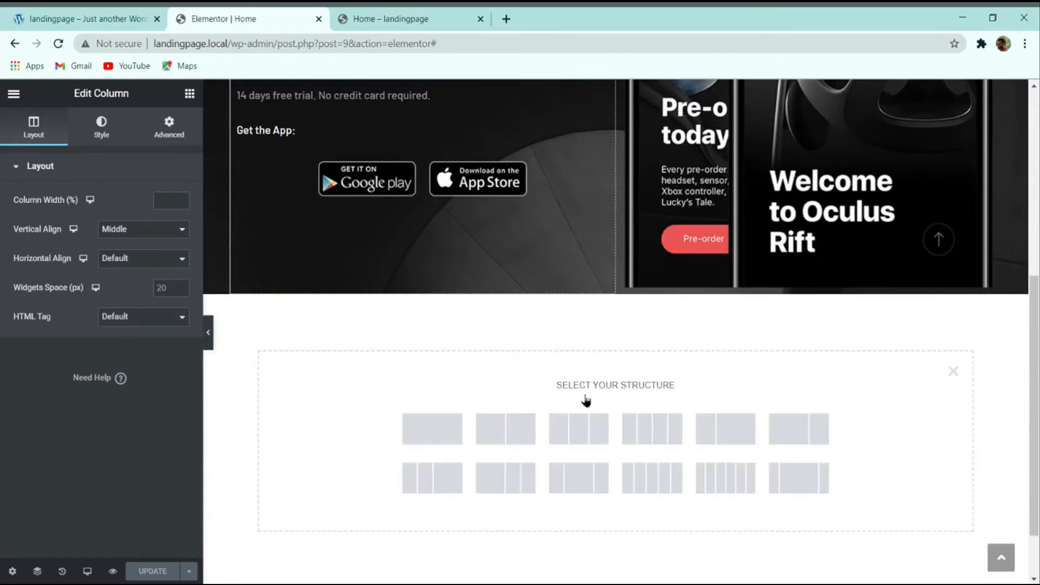
click(449, 437)
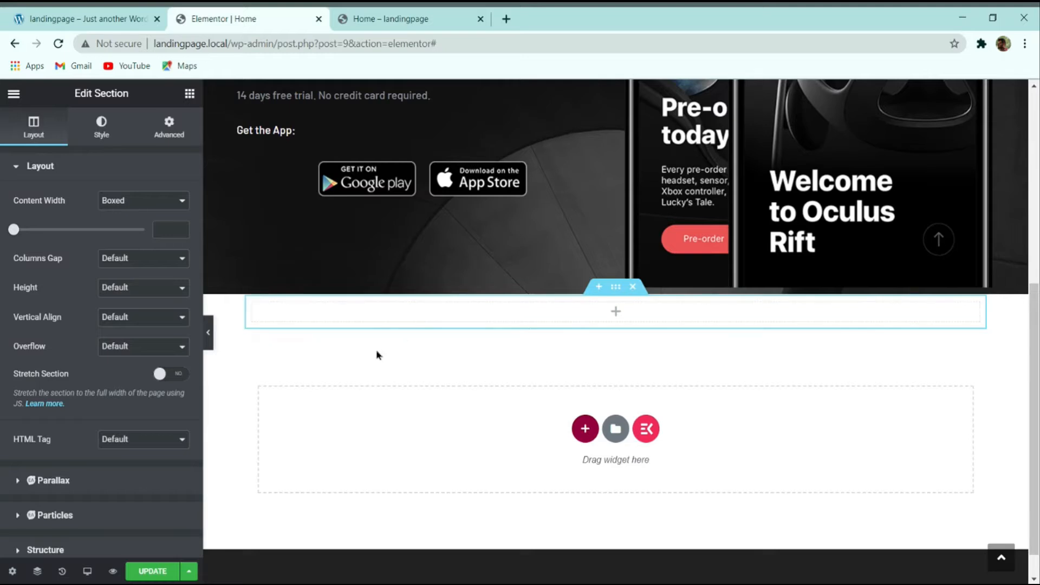
click(107, 13)
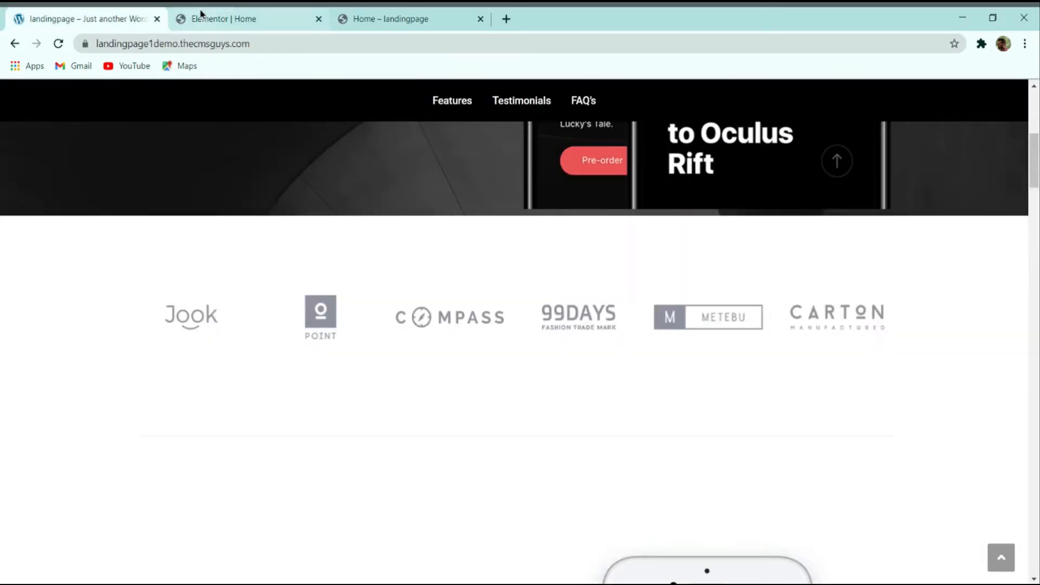
click(234, 13)
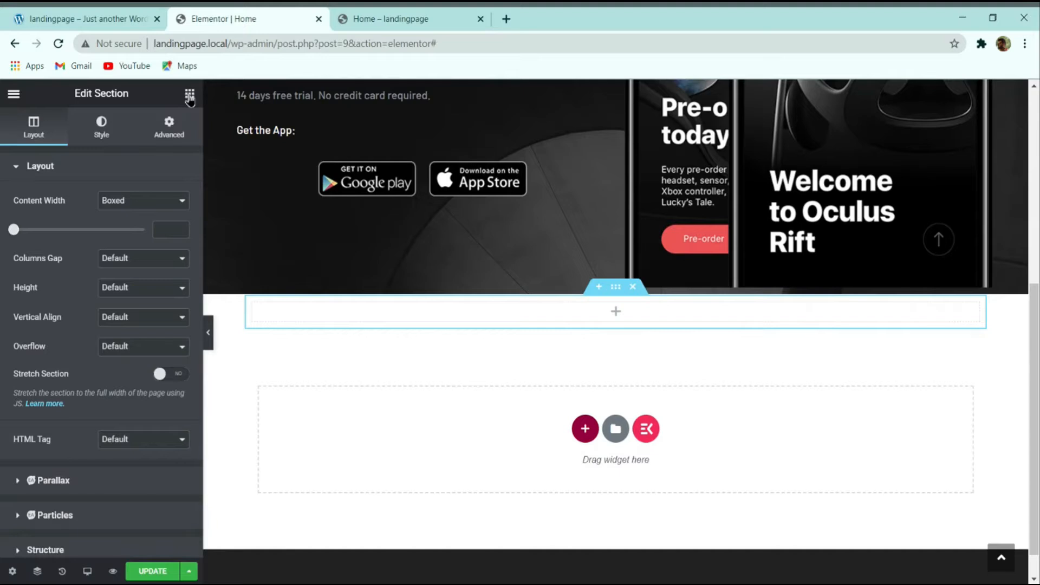
Step: Search widgets for 'bas' and drop a Basic Gallery into the new section
click(189, 96)
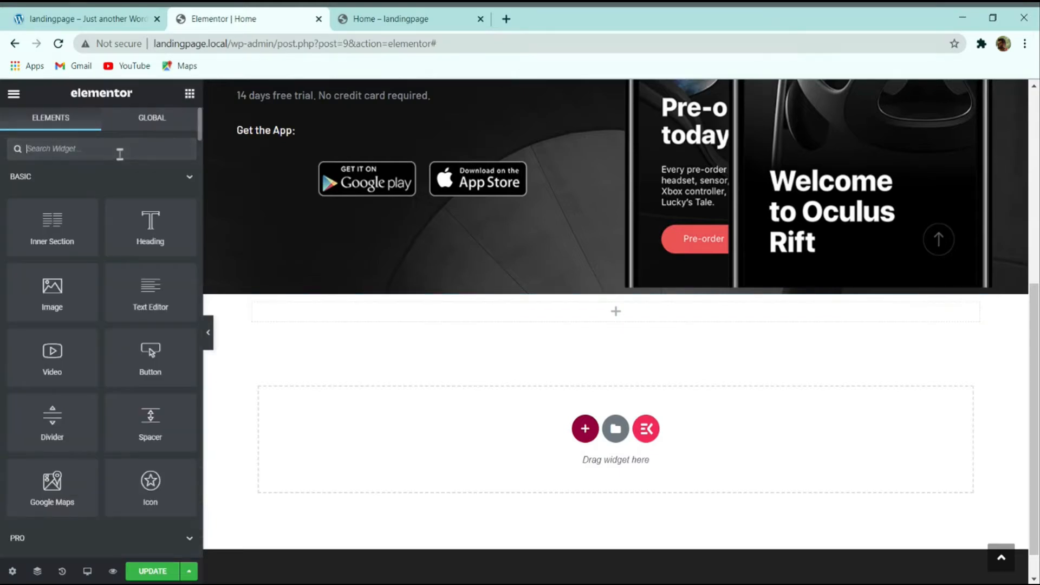
click(120, 154)
text(bas)
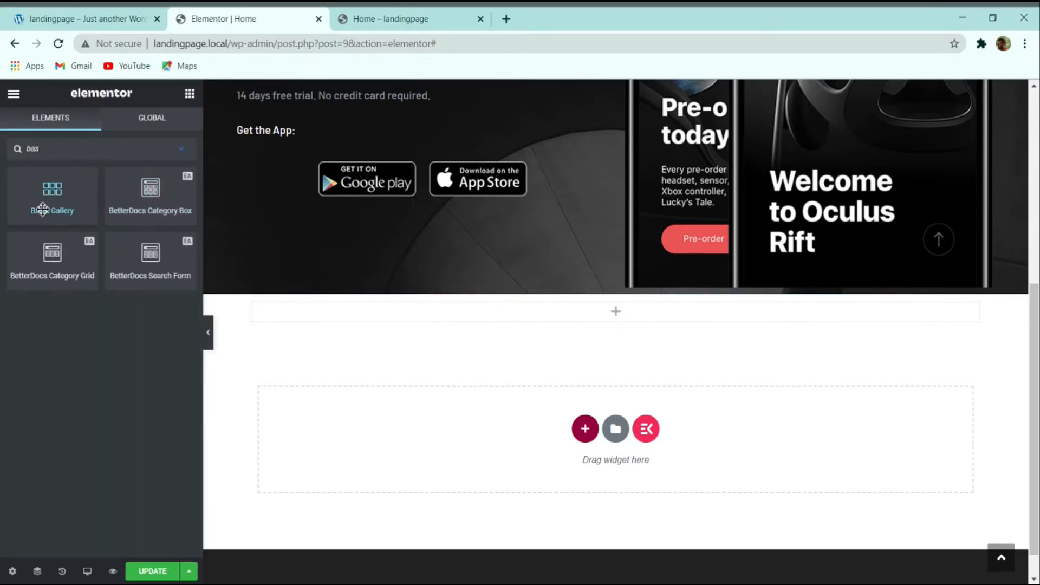
drag(56, 198, 337, 316)
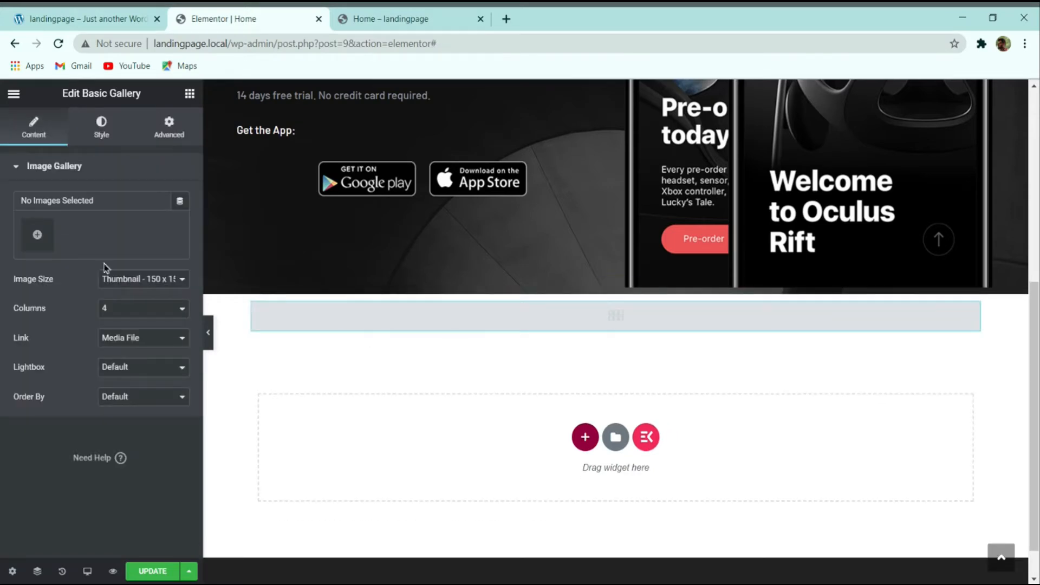
Step: Create and insert a gallery of the CARTON, METEBU, 99DAYS, COMPASS, POINT and Jook logos
click(37, 234)
click(452, 370)
click(533, 379)
click(639, 379)
click(746, 379)
click(200, 465)
click(308, 452)
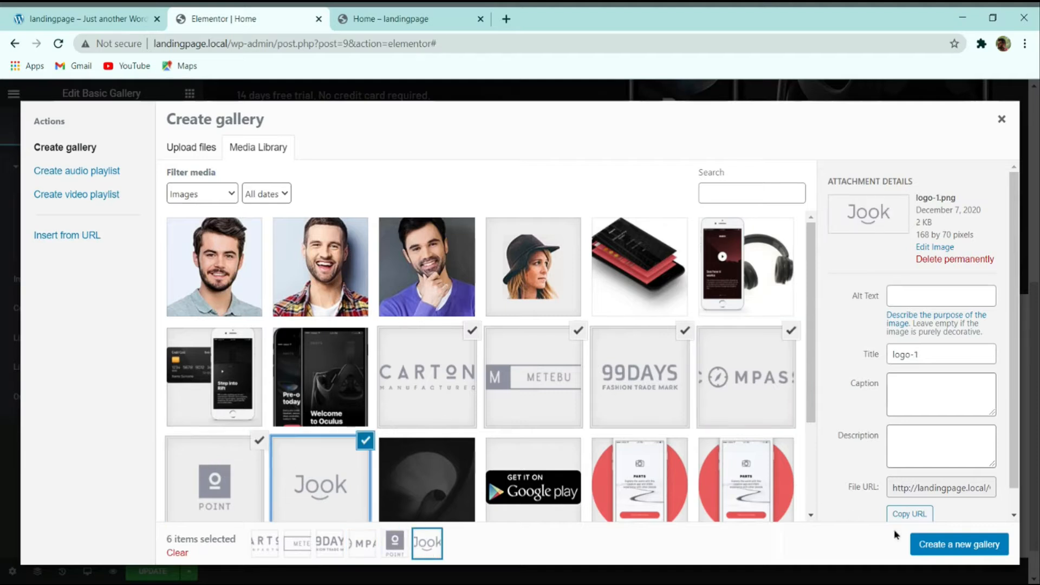
click(945, 544)
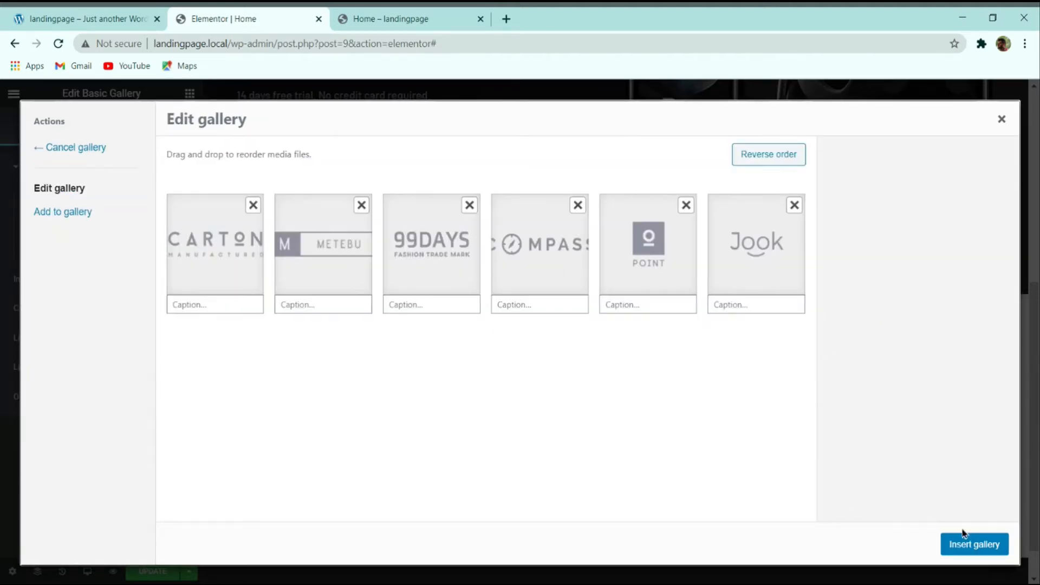
click(967, 543)
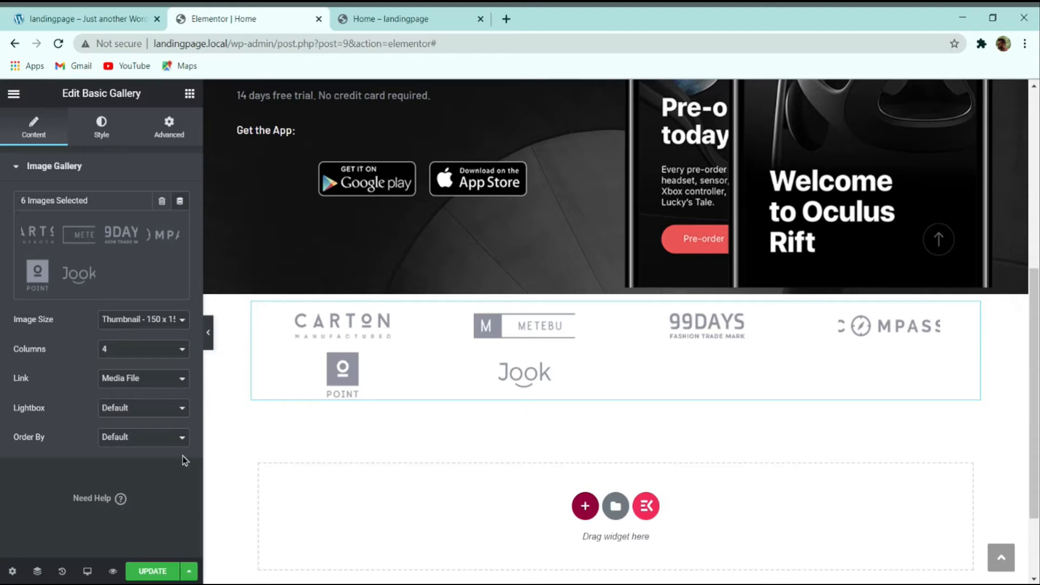
Step: Set the gallery to 6 columns with Full image size
click(89, 19)
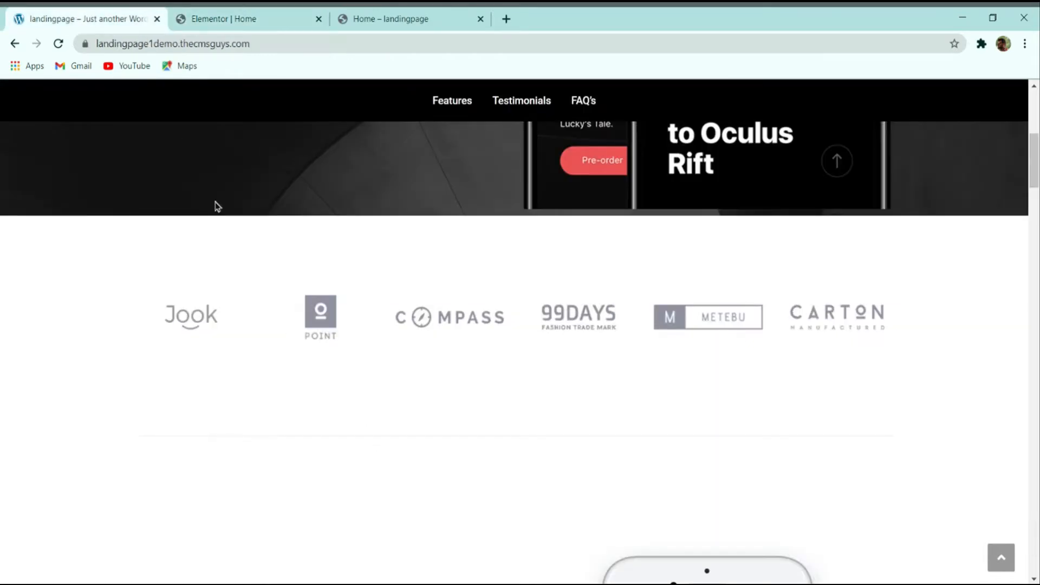
click(224, 18)
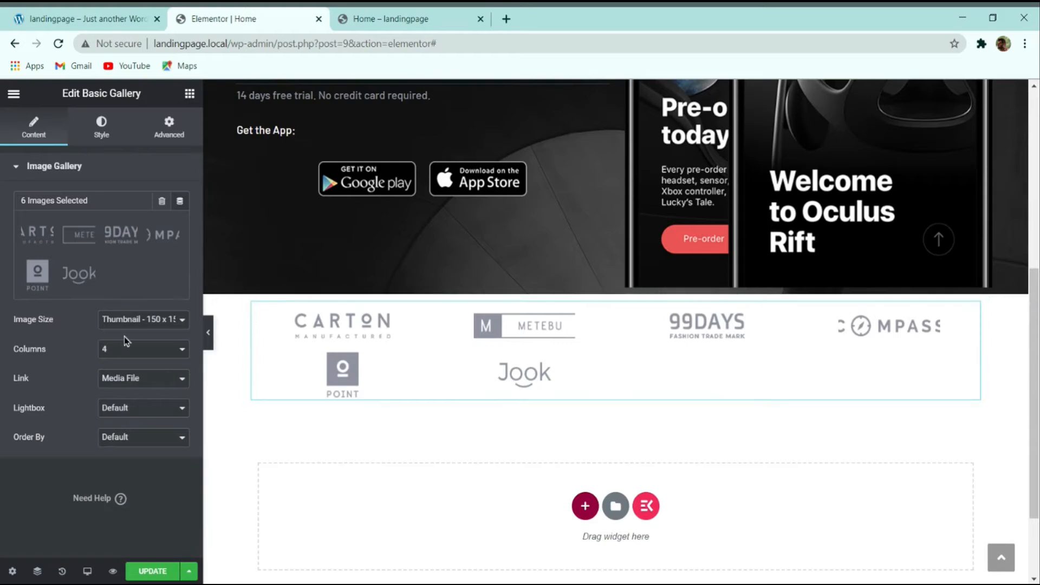
click(104, 414)
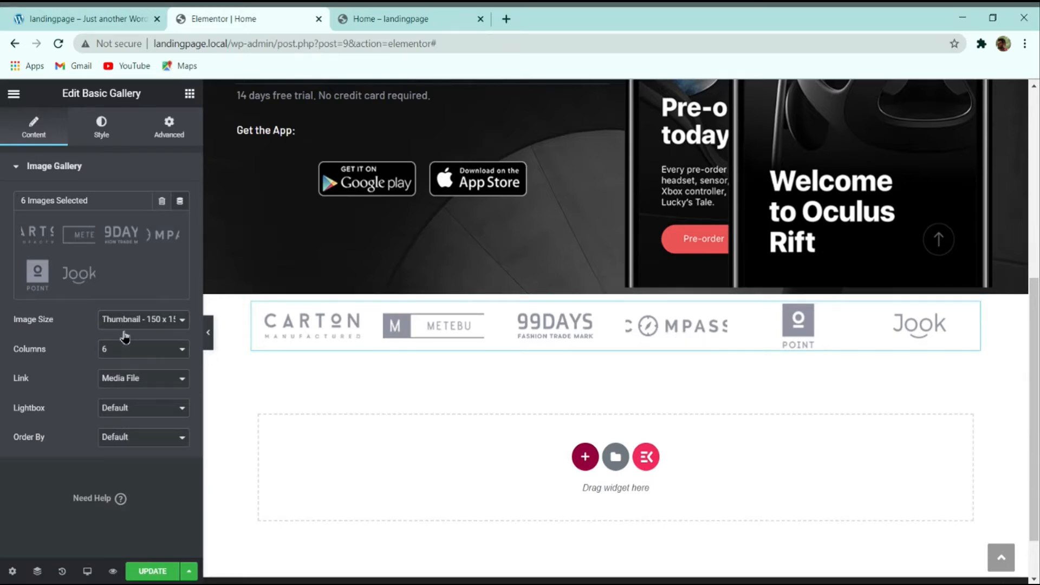
click(122, 398)
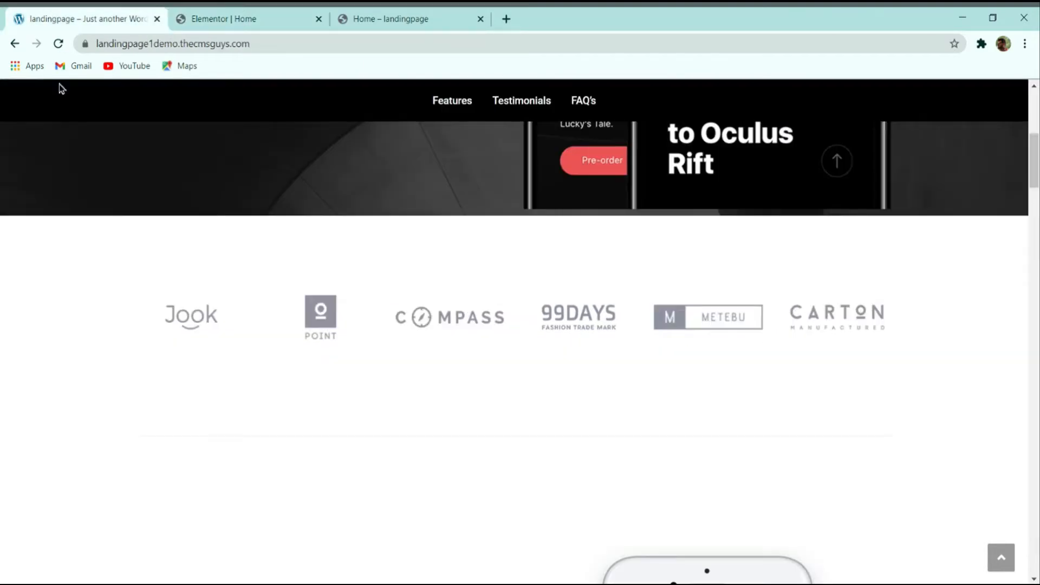
click(183, 19)
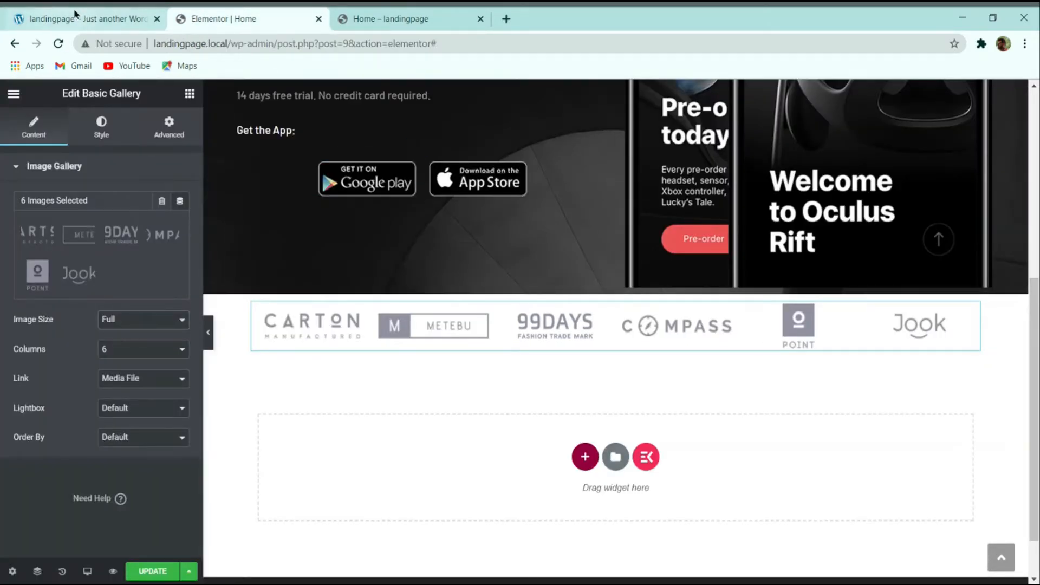
click(53, 13)
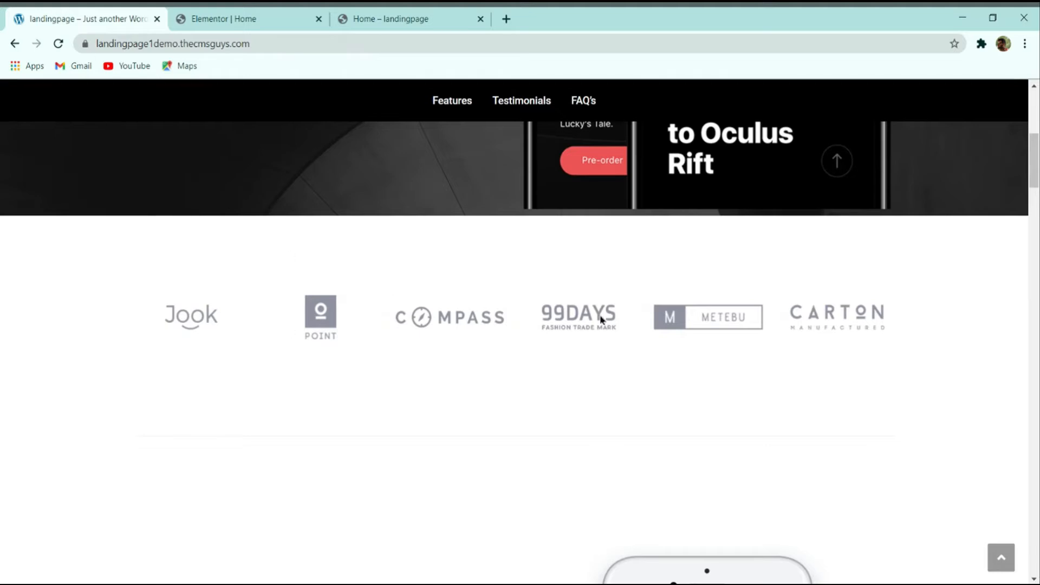
click(218, 18)
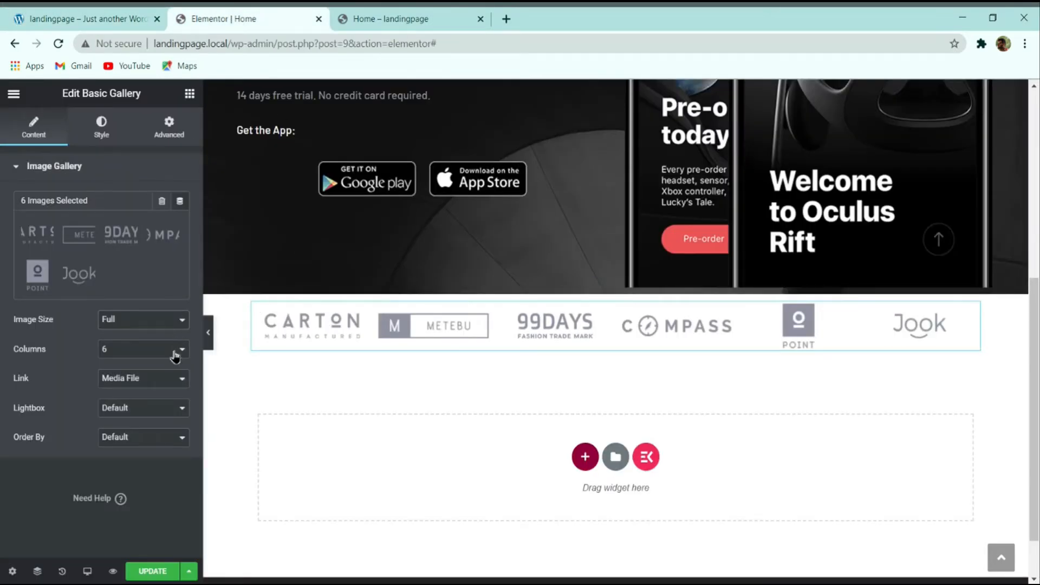
Step: Set the gallery's image spacing to Custom with a value of 30
click(107, 130)
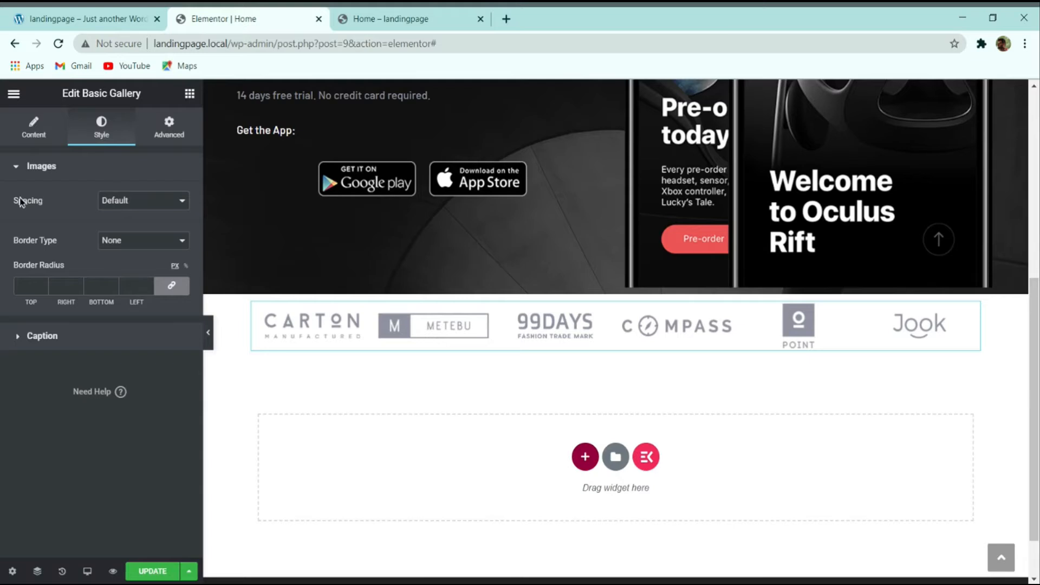
click(130, 217)
drag(33, 231, 40, 231)
click(179, 228)
click(179, 229)
click(179, 229)
click(179, 229)
click(179, 229)
click(179, 228)
click(179, 229)
click(179, 228)
click(179, 228)
click(179, 229)
click(179, 228)
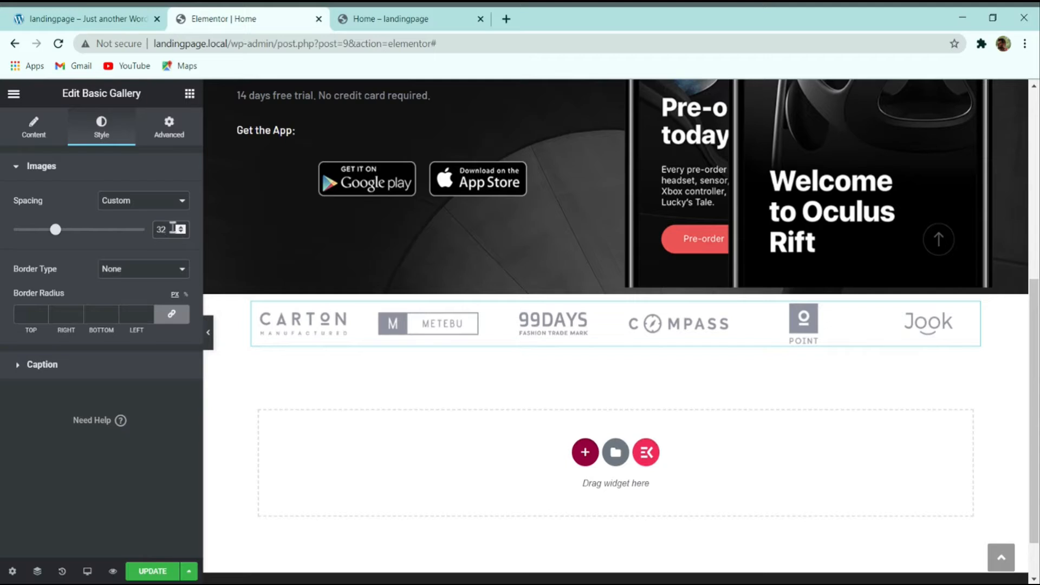
text(40)
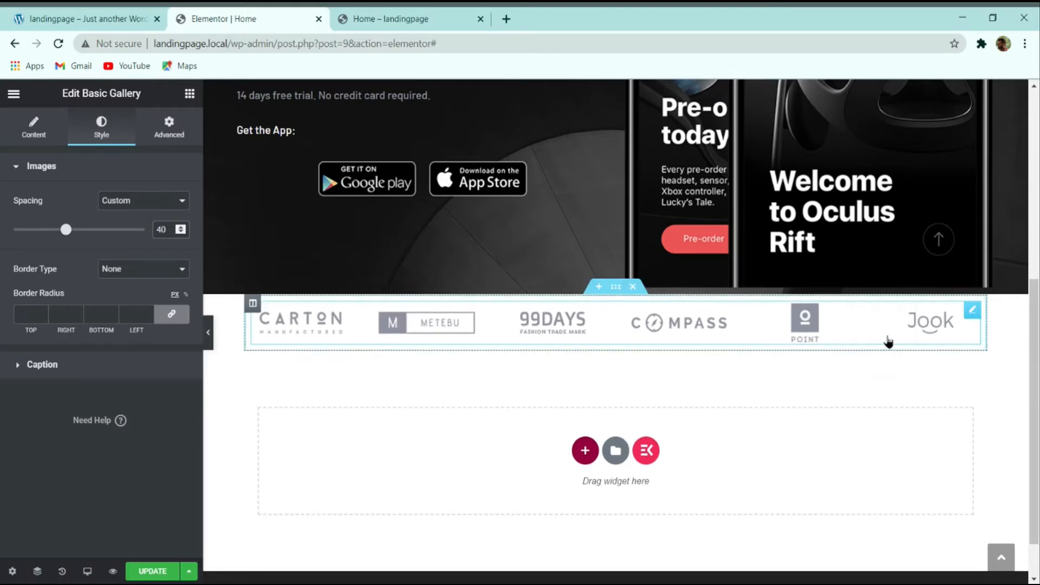
double_click(162, 229)
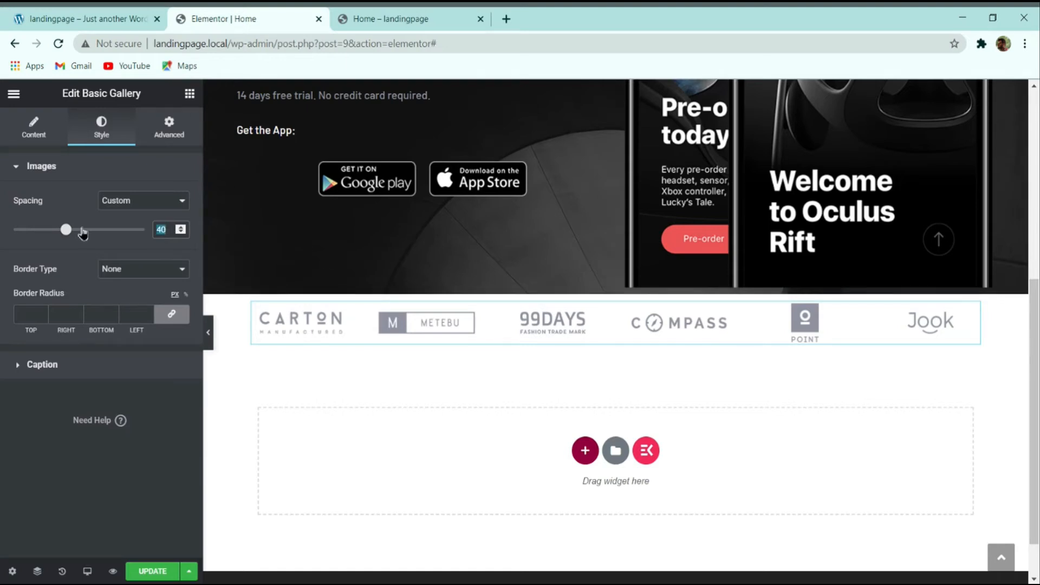
drag(82, 232, 53, 230)
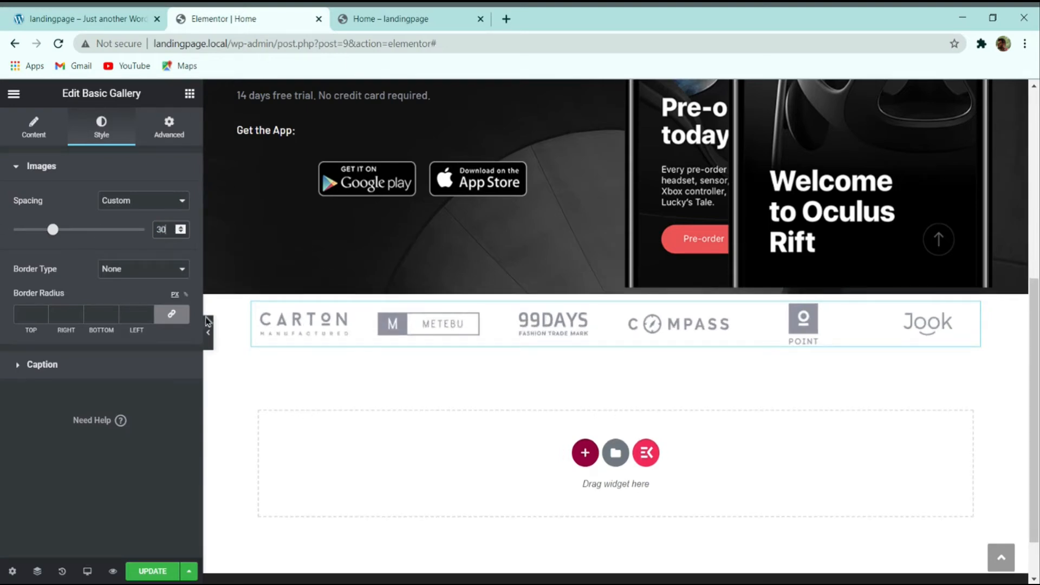
click(209, 342)
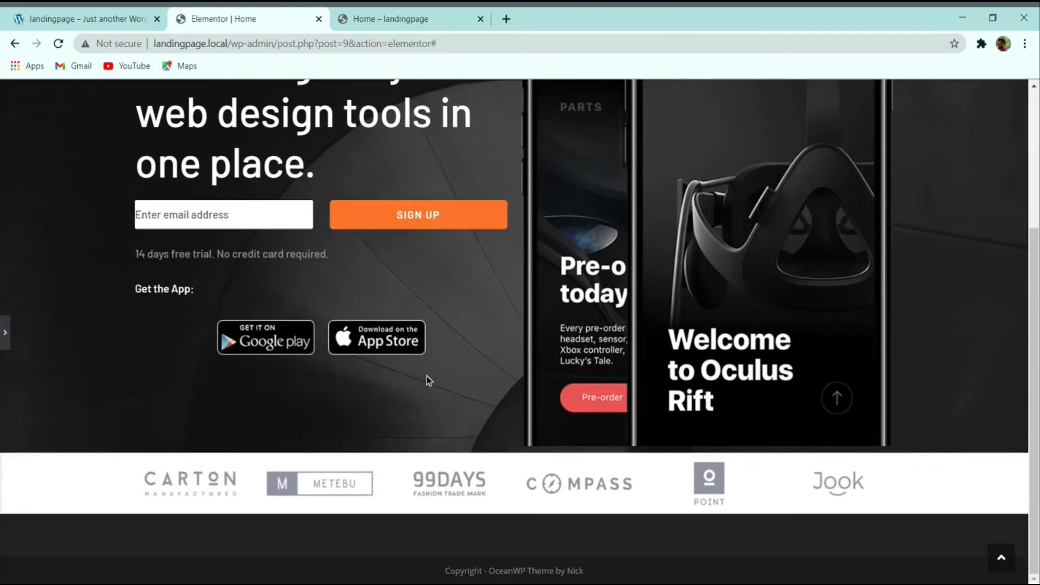
Step: Check what clicking a gallery logo does compared with the demo, then close the enlarged view
click(5, 332)
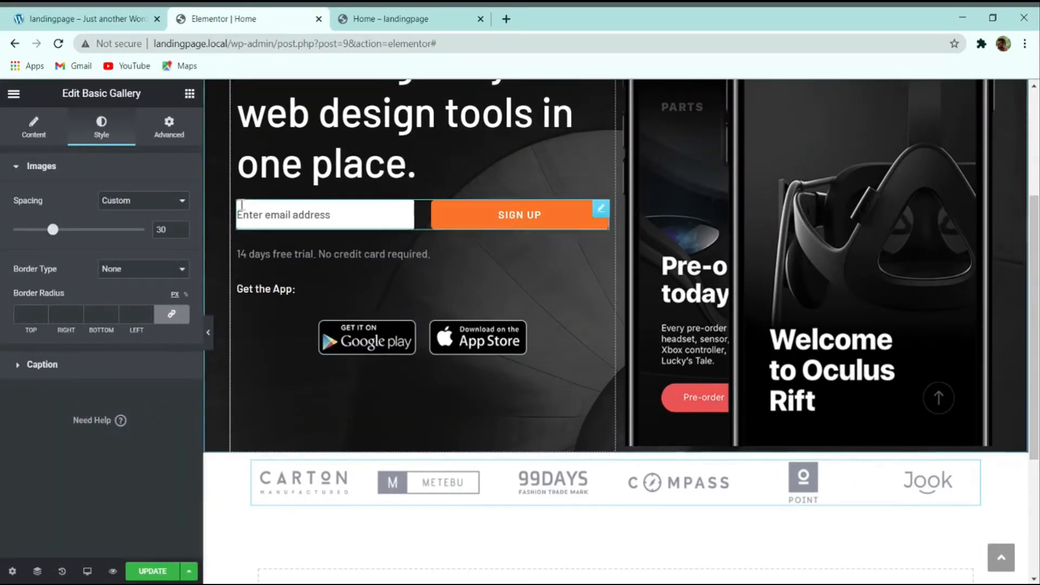
click(286, 481)
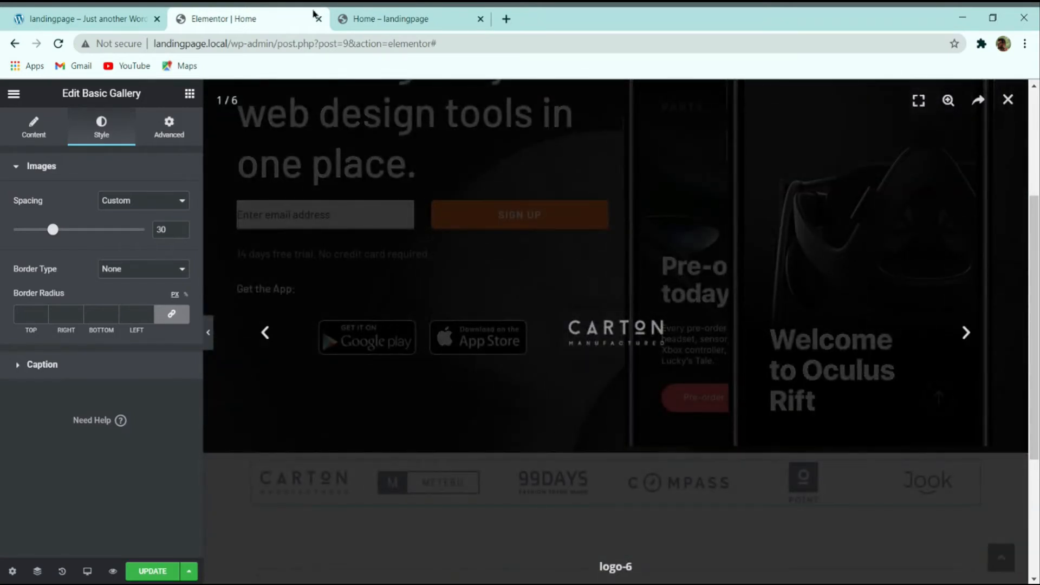
click(10, 13)
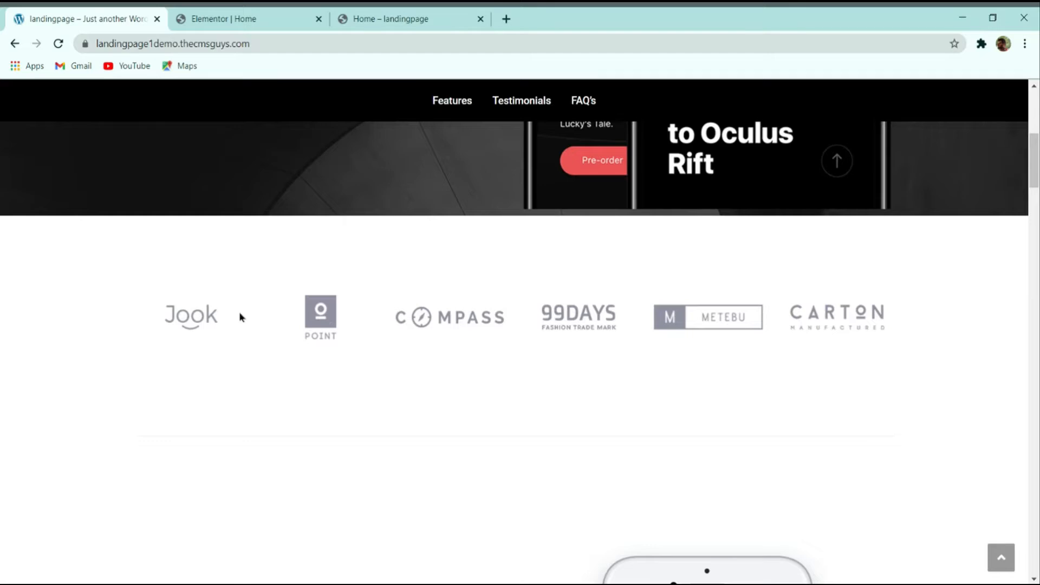
click(283, 17)
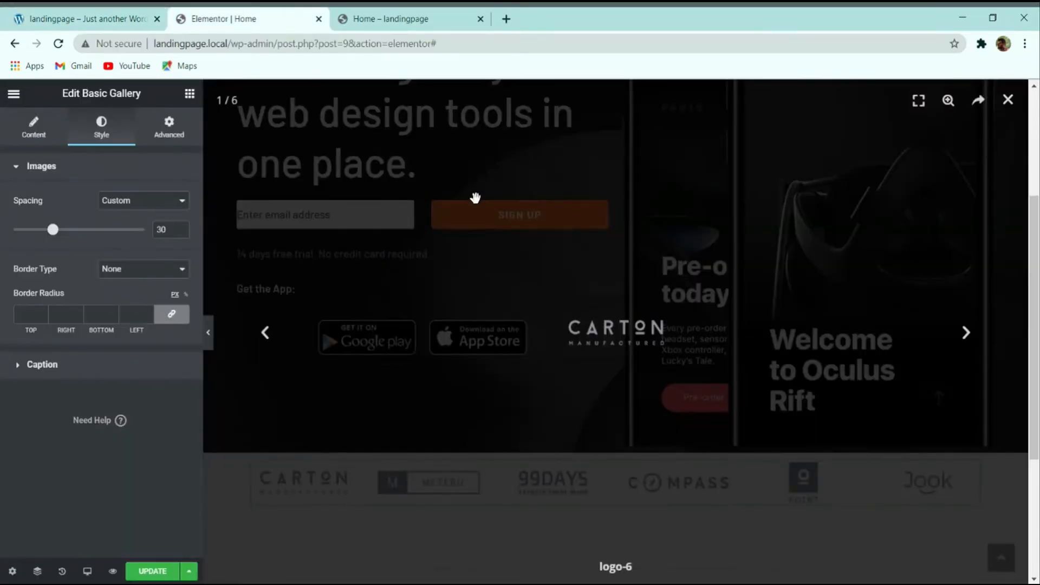
click(723, 199)
Step: Set the gallery's Link option to None
scroll(372, 364, down, 2)
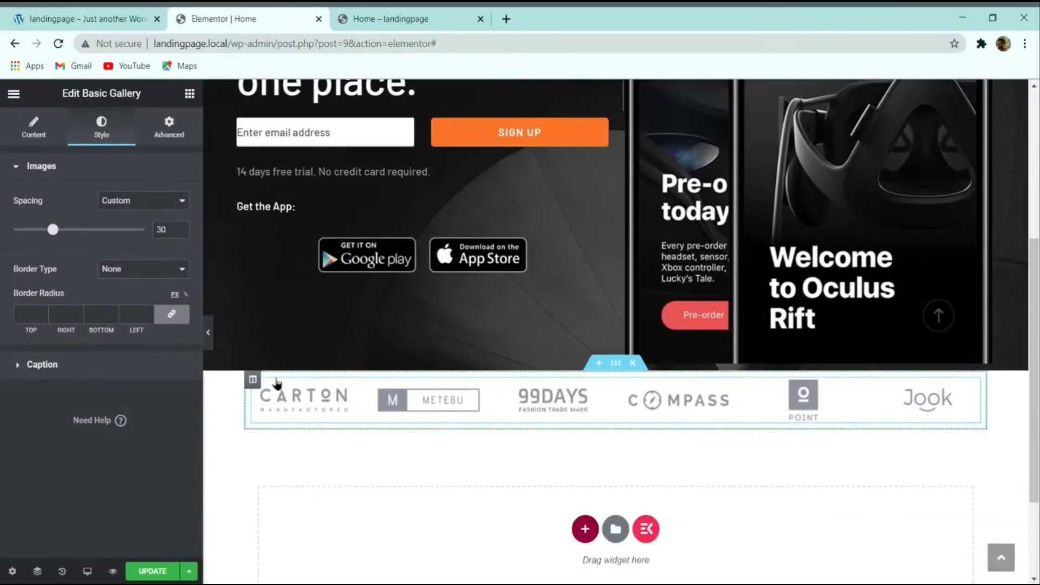
click(34, 128)
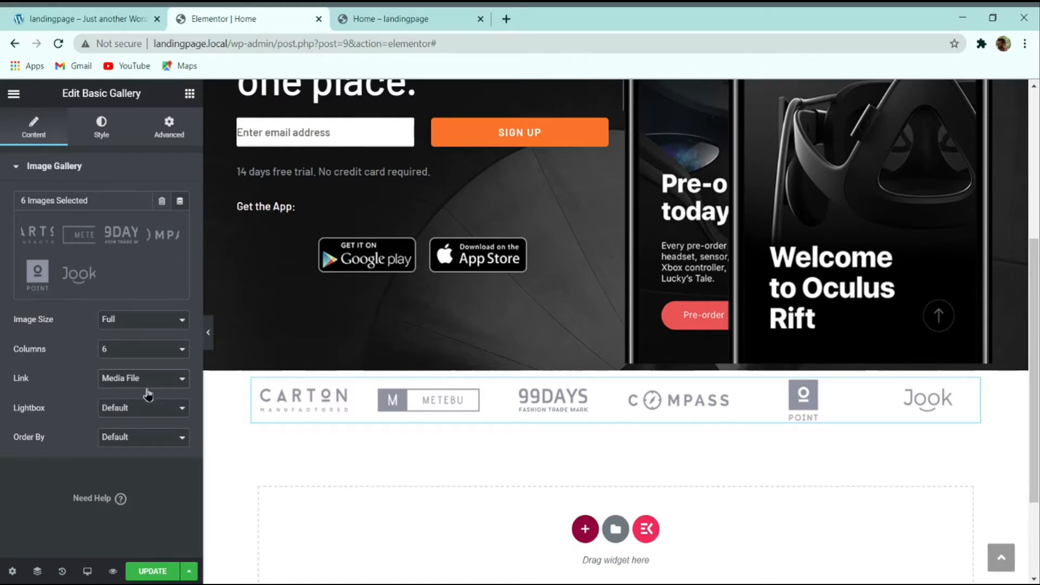
click(121, 417)
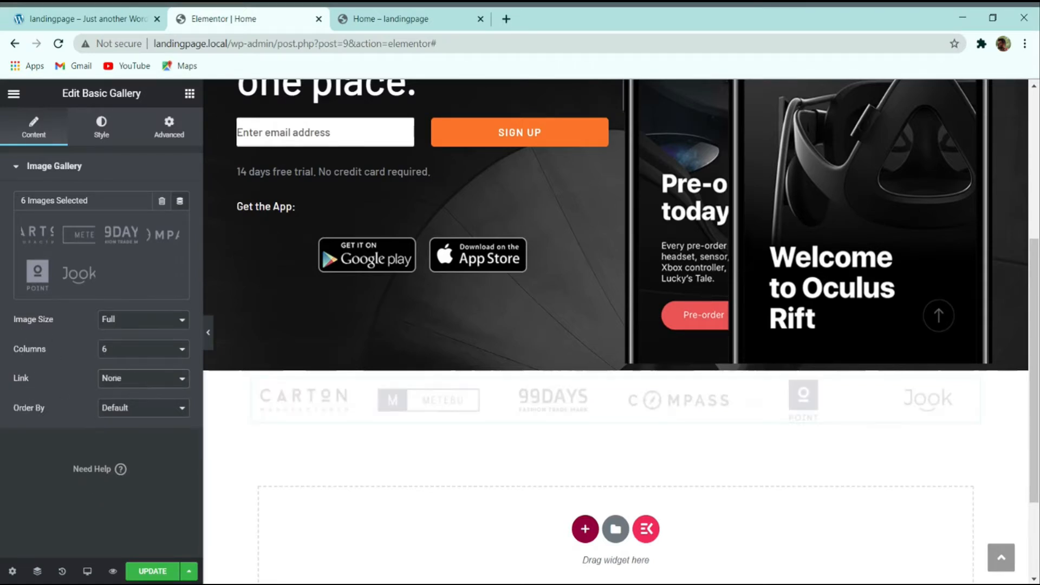
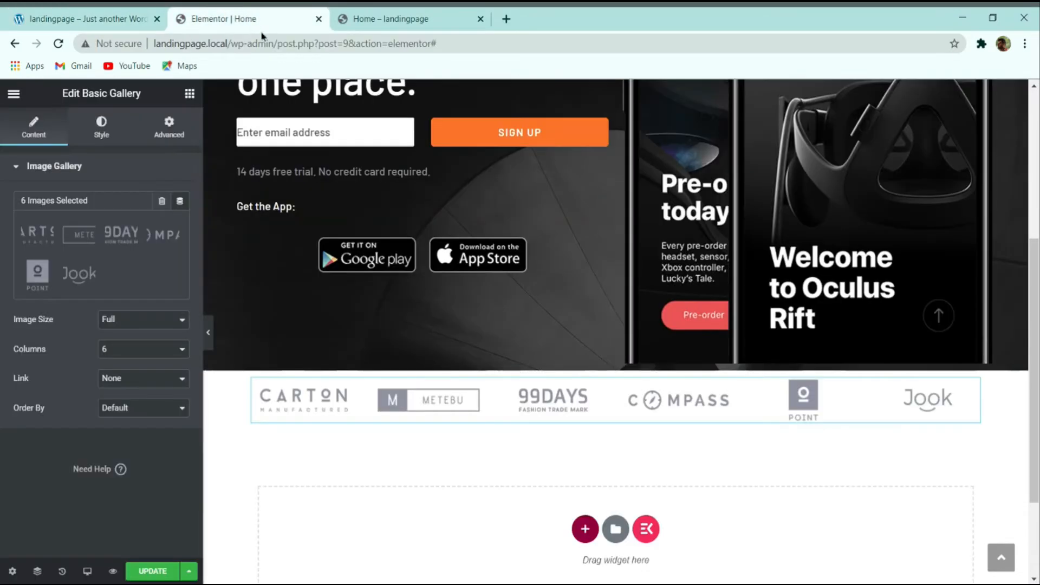
Step: Give the logo section 100 px top and bottom margins and update the page
click(242, 20)
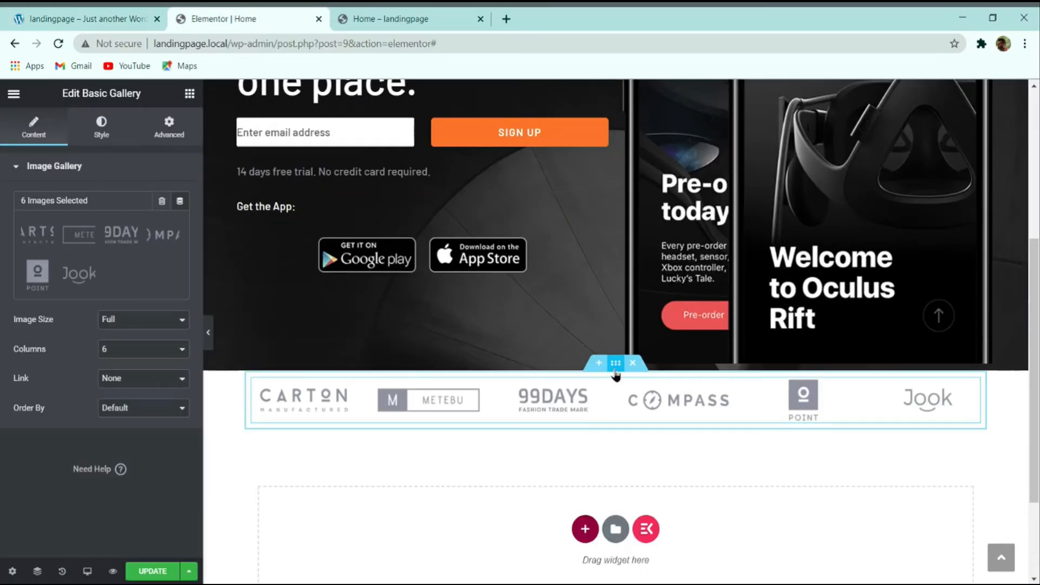
click(616, 368)
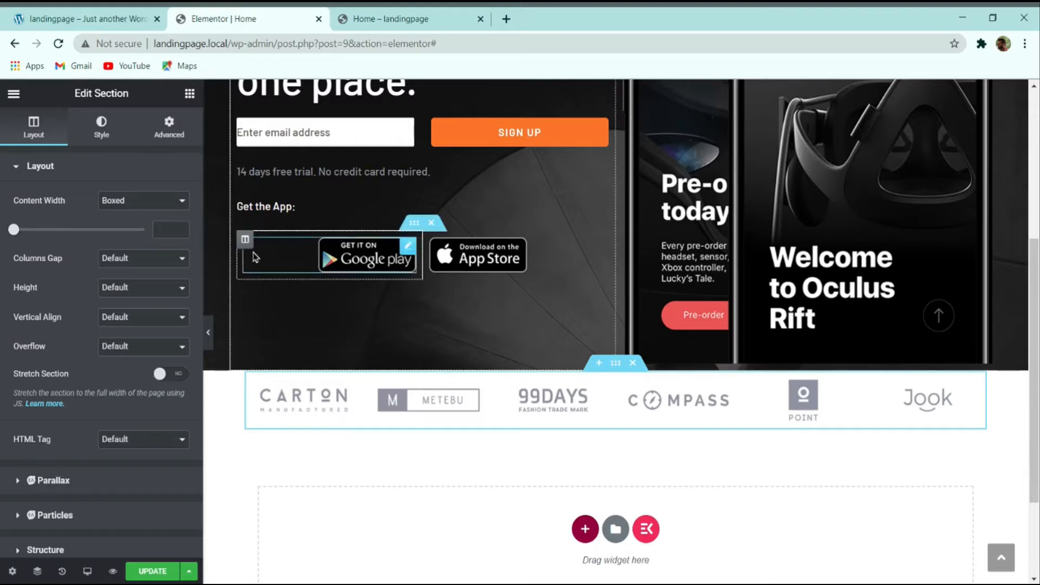
click(168, 129)
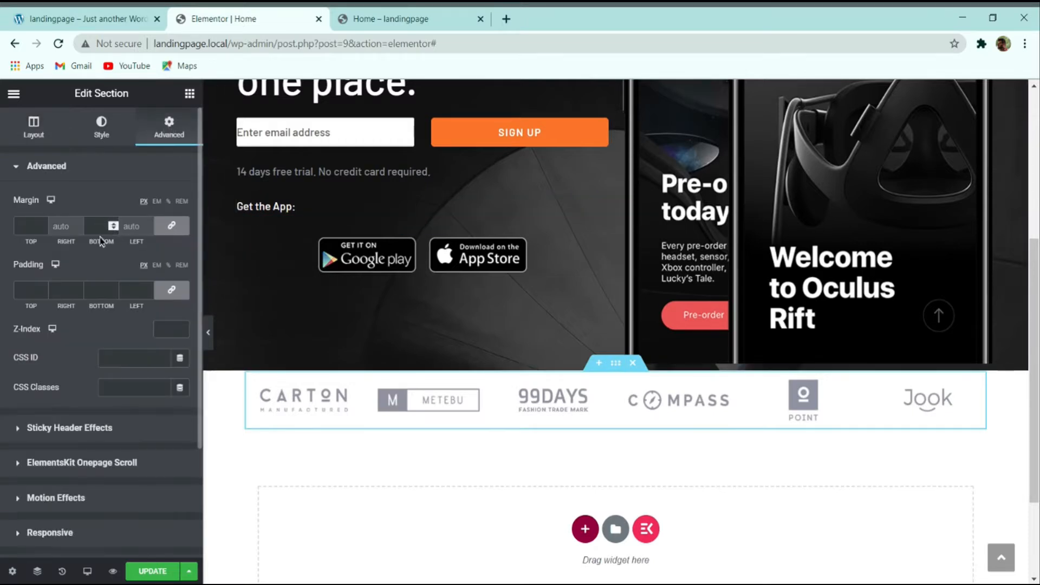
click(30, 225)
text(100)
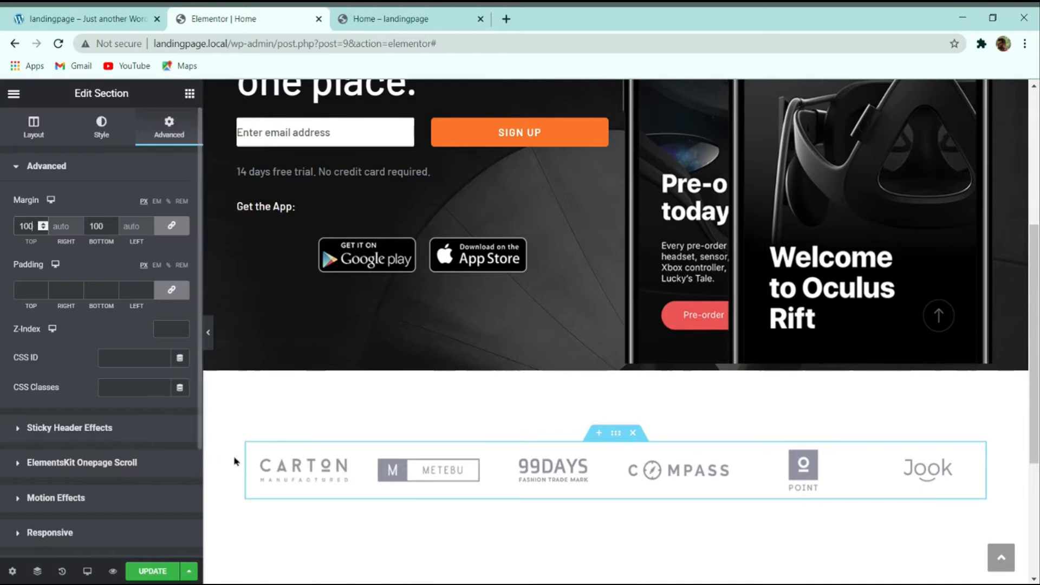
scroll(379, 420, down, 3)
click(152, 571)
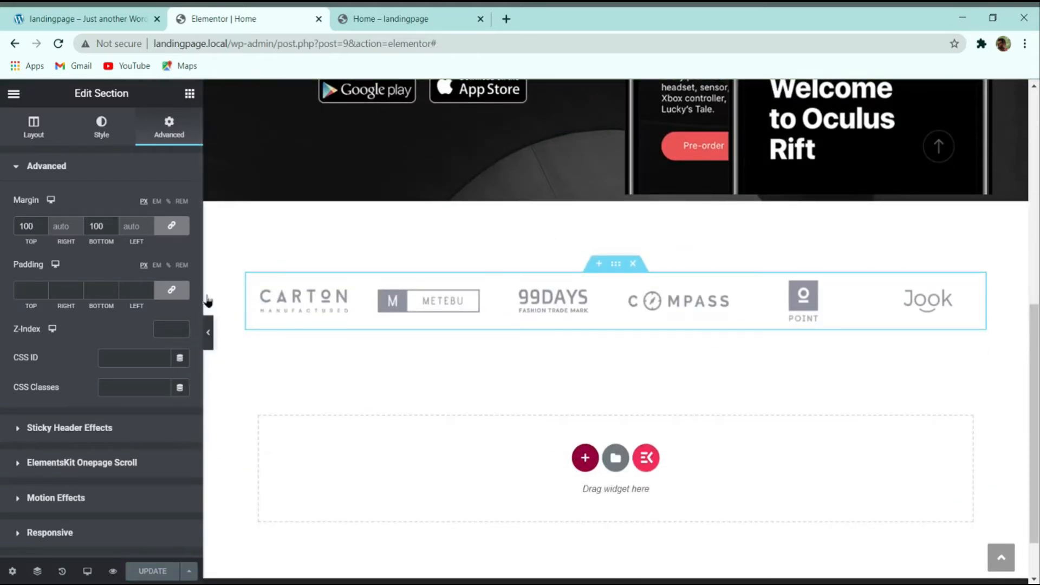
Step: Scroll through the demo site to compare the logo section's spacing
click(89, 12)
scroll(314, 304, down, 2)
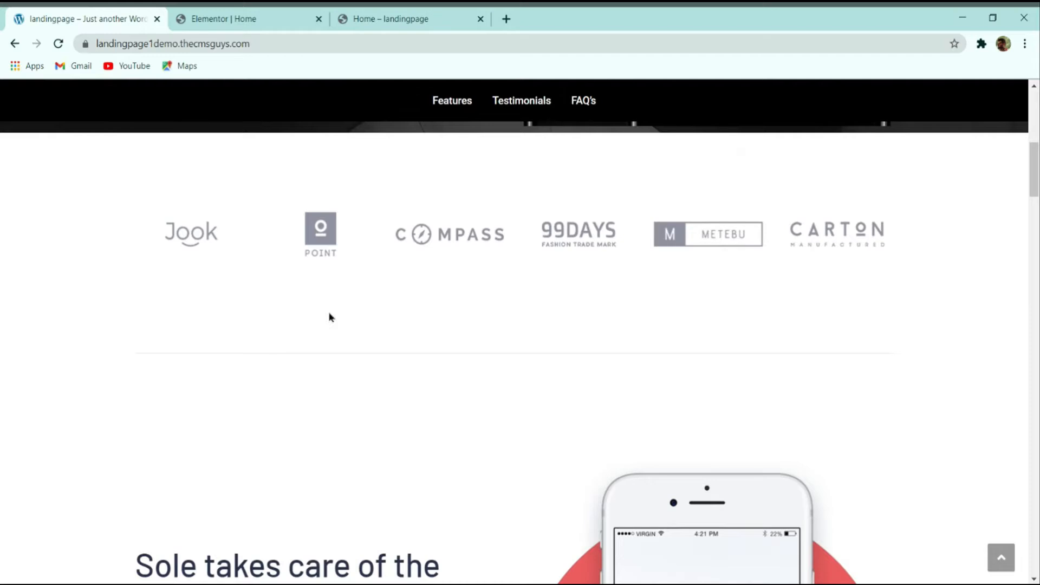
scroll(403, 390, down, 2)
scroll(399, 304, up, 3)
scroll(399, 306, down, 3)
scroll(413, 274, up, 3)
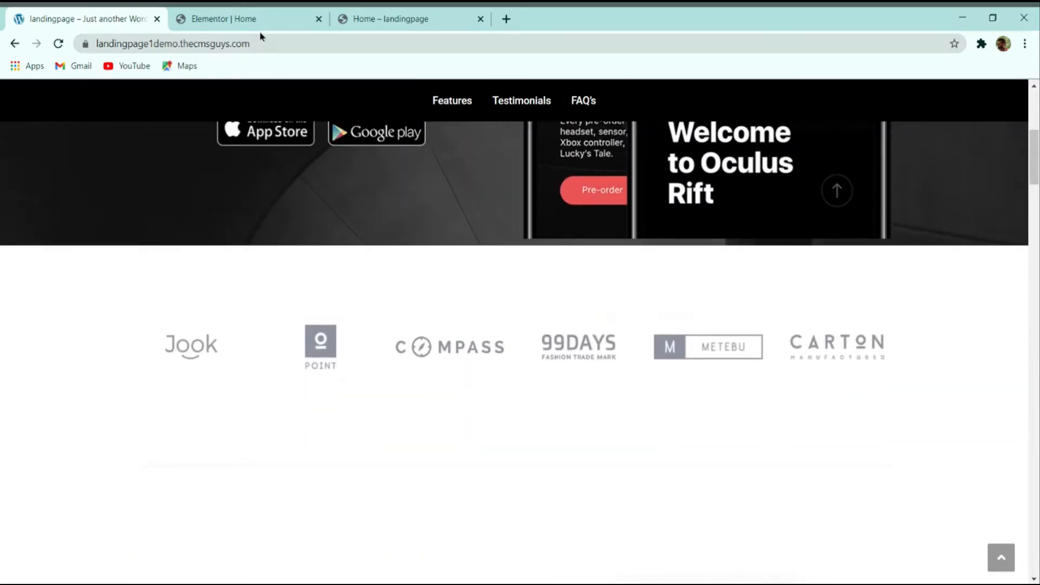
scroll(298, 190, down, 2)
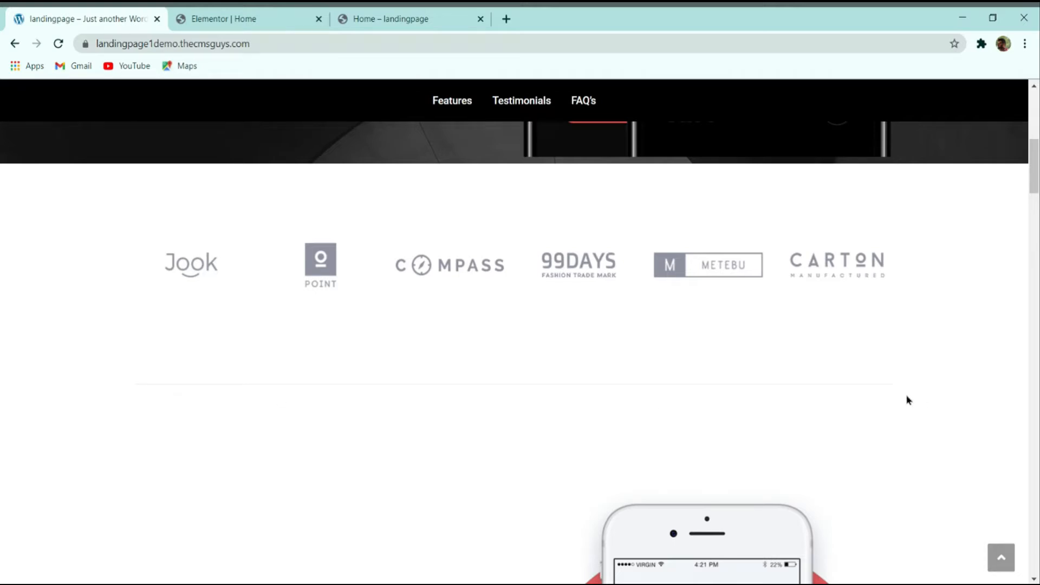
Step: Add a one-column section below the logos and drop a Divider widget into it
click(224, 17)
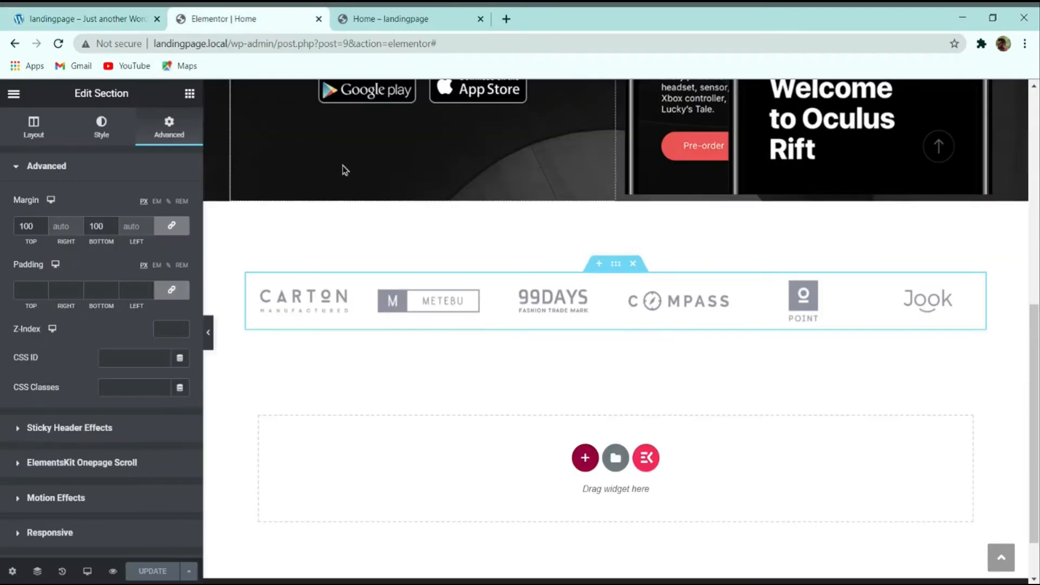
click(585, 459)
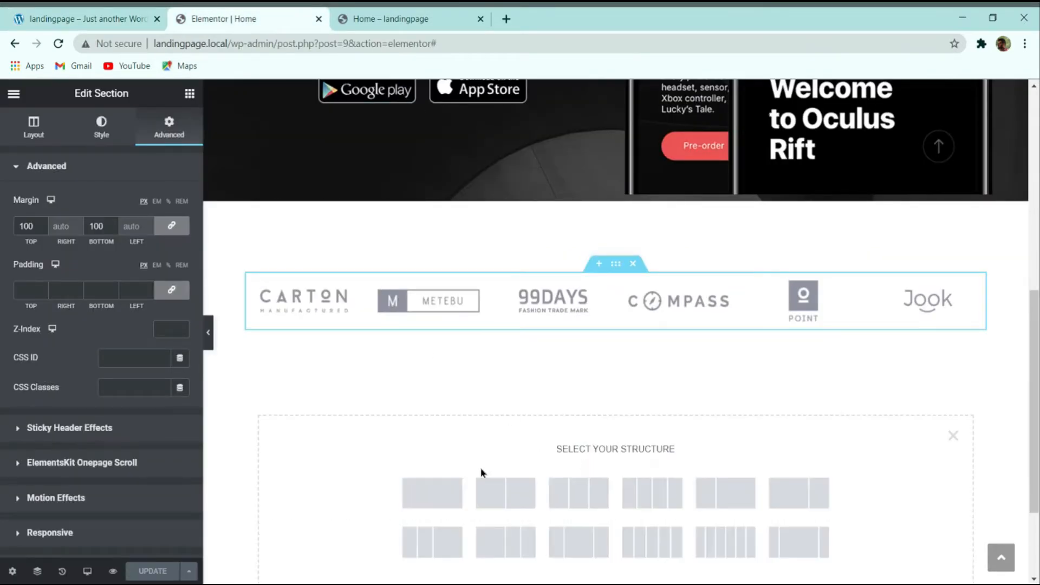
click(440, 490)
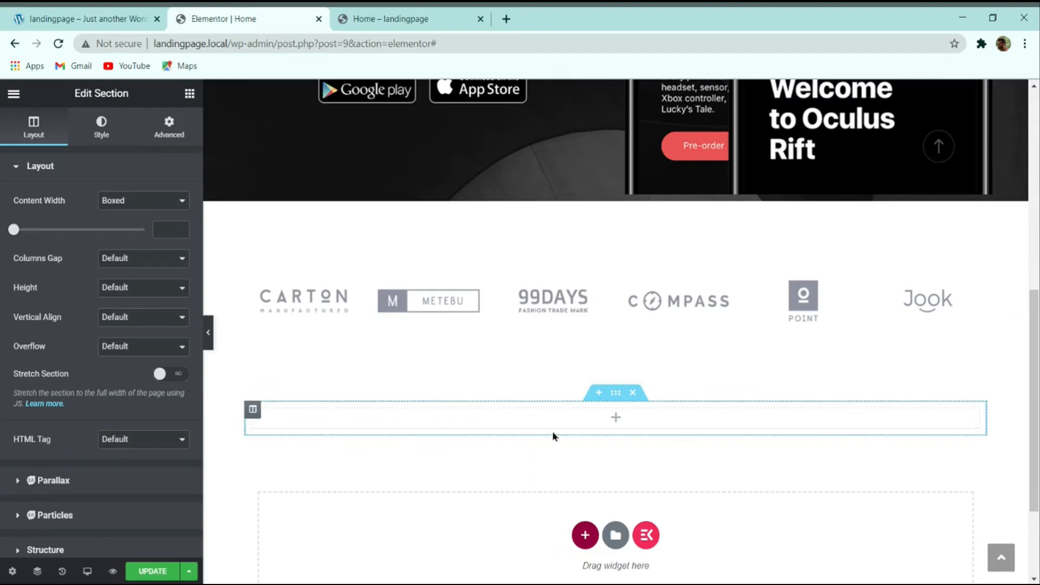
click(99, 13)
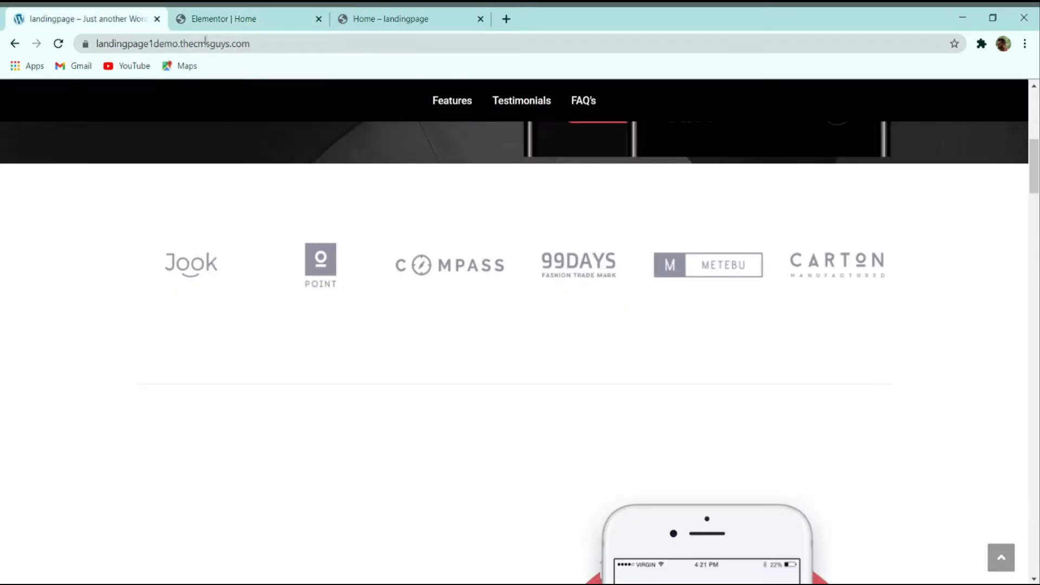
click(228, 18)
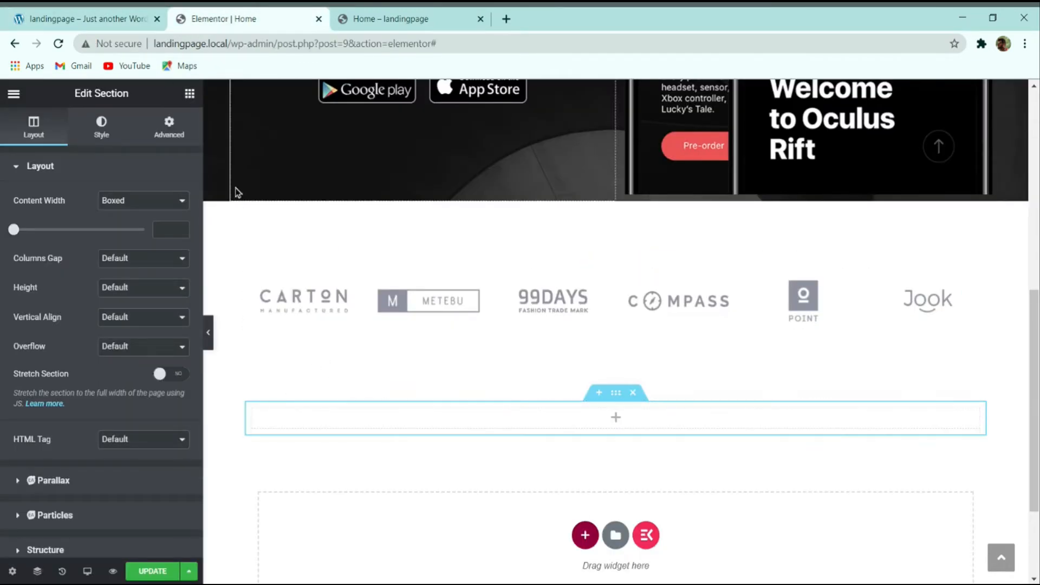
click(189, 95)
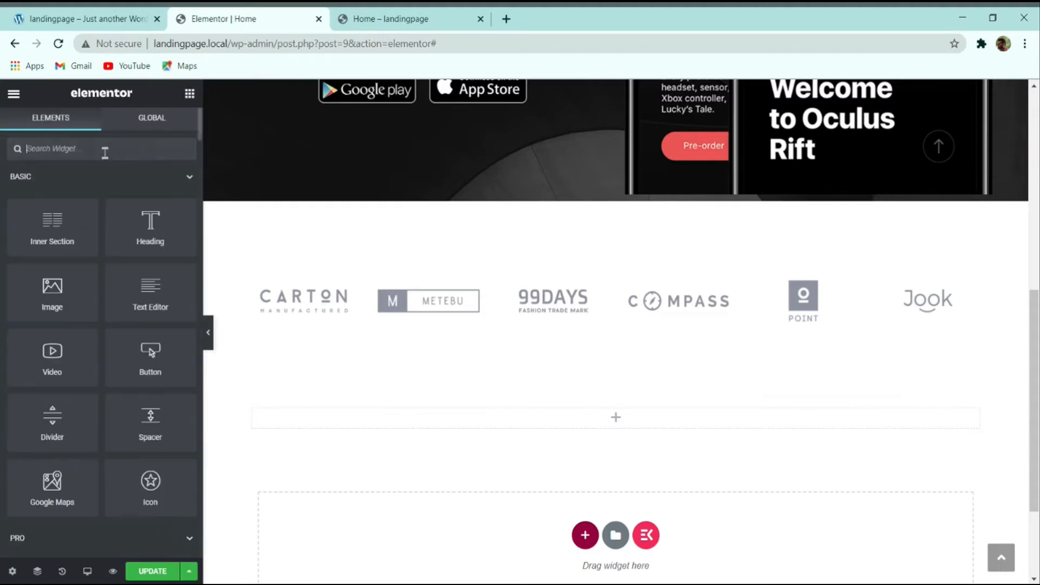
text(divi)
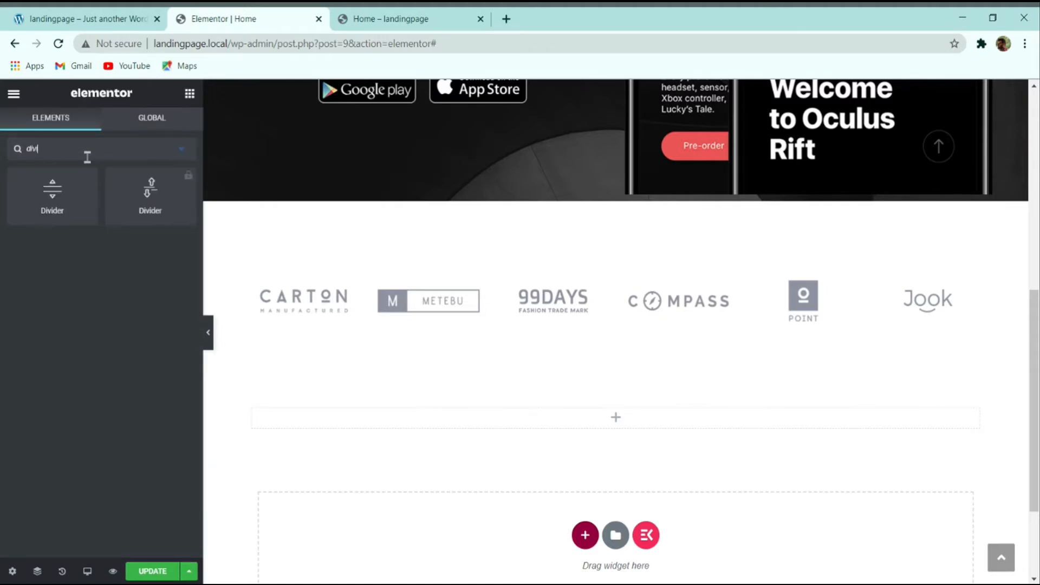
drag(65, 205, 402, 417)
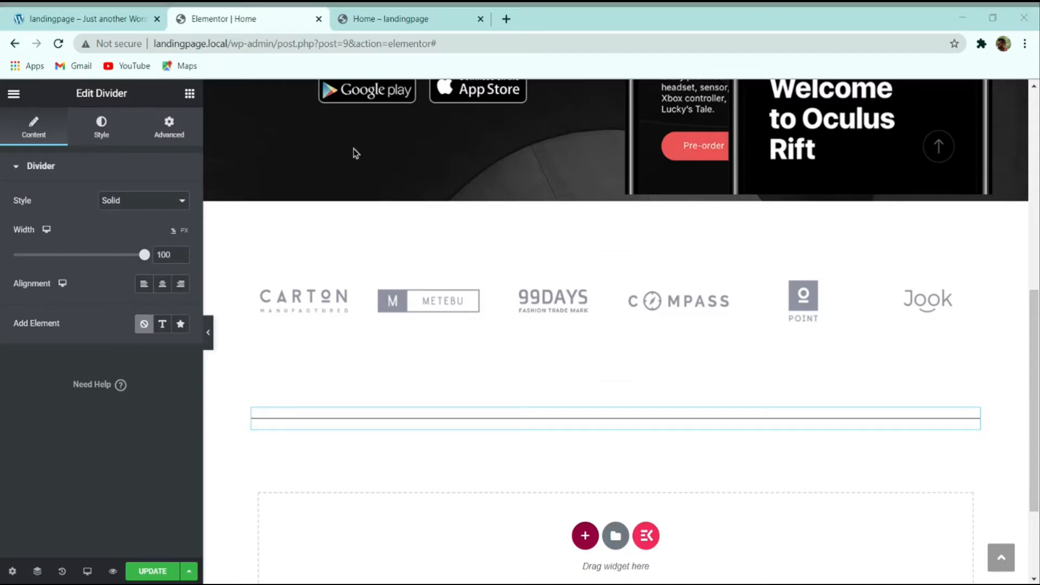
Step: Set the divider colour to light grey #eeeeee and preview the page
click(102, 131)
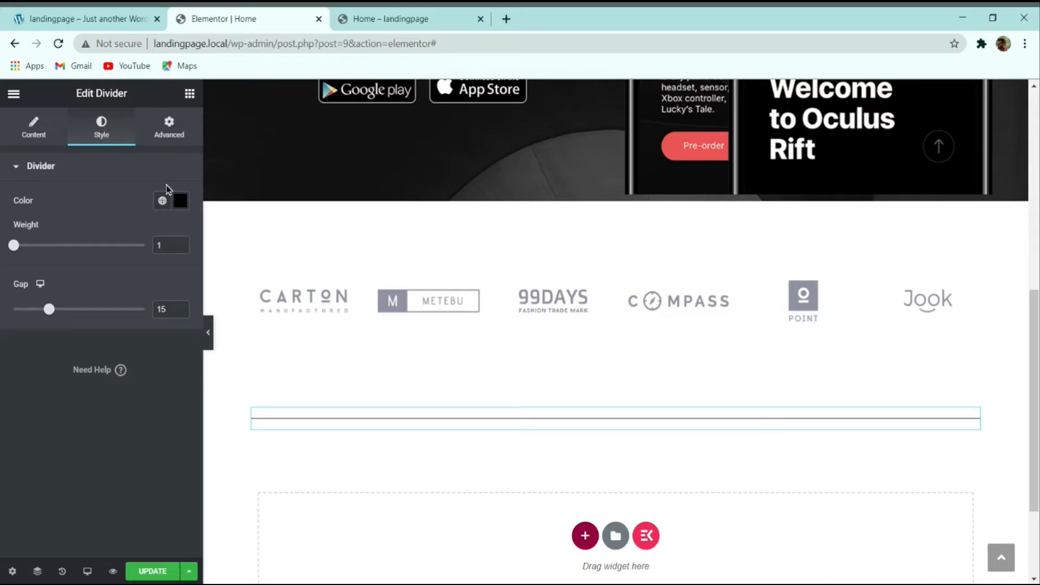
click(179, 201)
text(e)
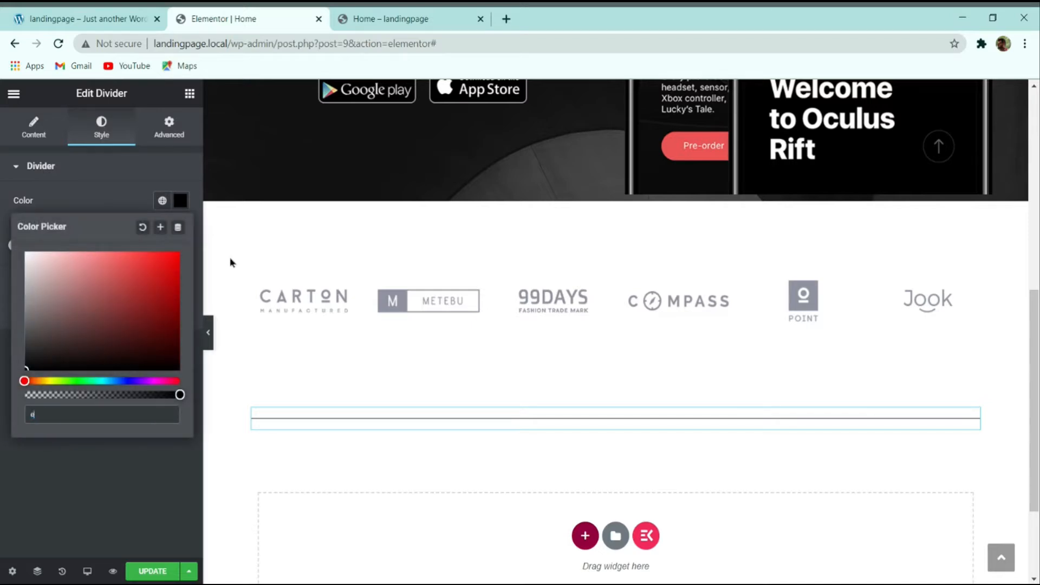
text(eeeee)
click(87, 452)
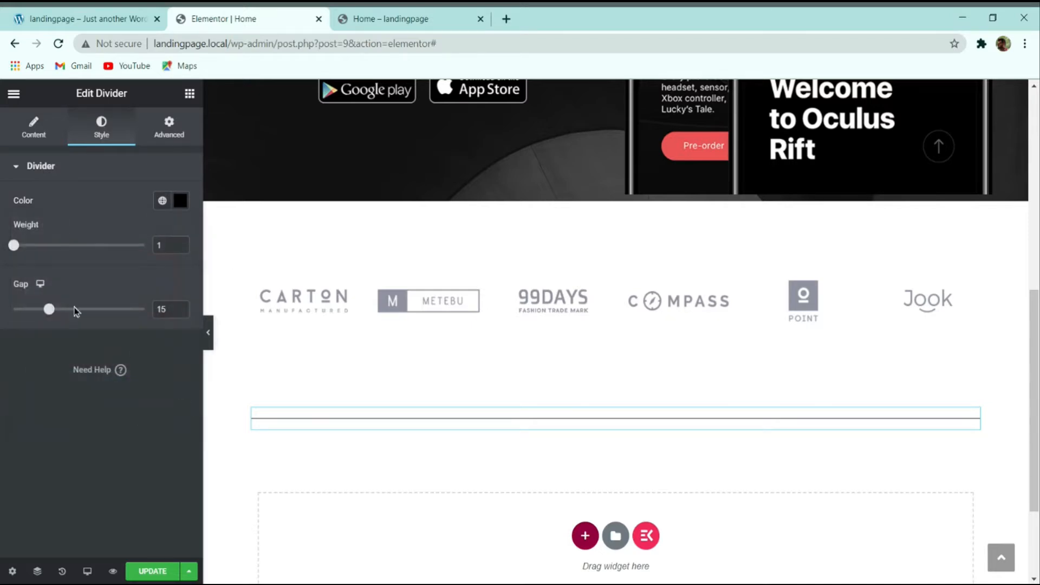
click(181, 200)
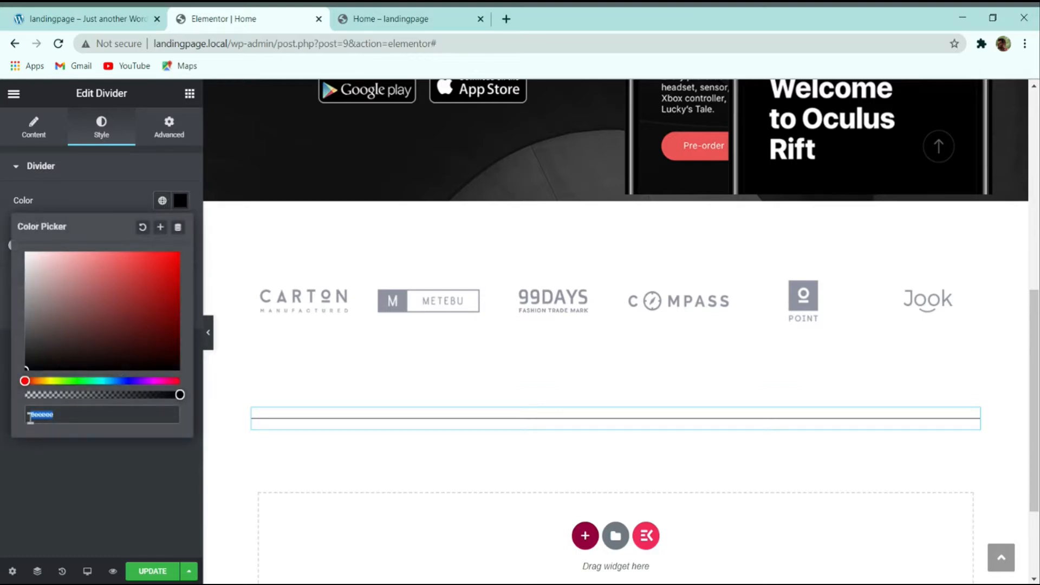
text(#)
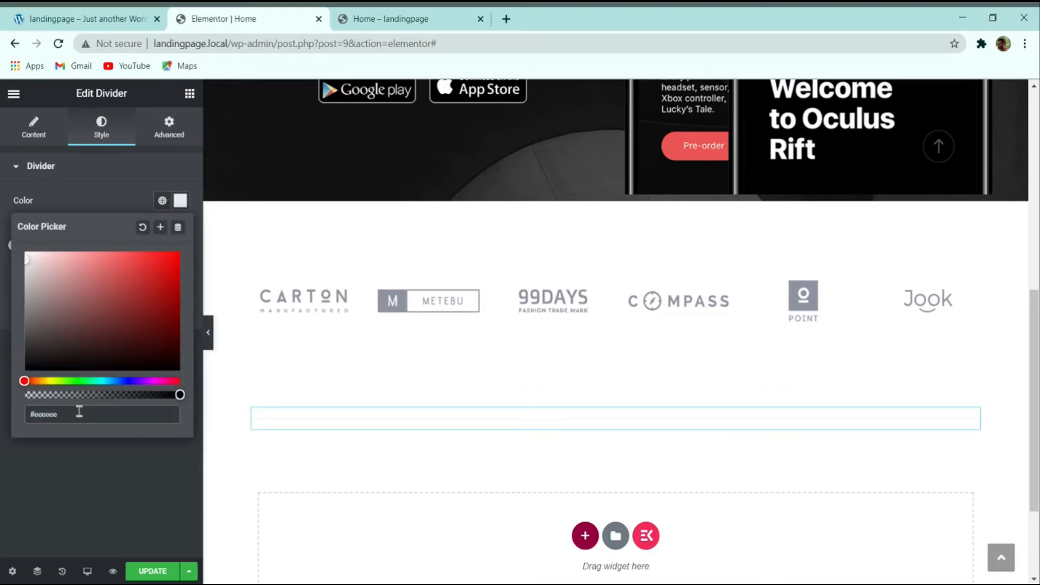
key(BackSpace)
key(BackSpace)
key(BackSpace)
text(eeeeee)
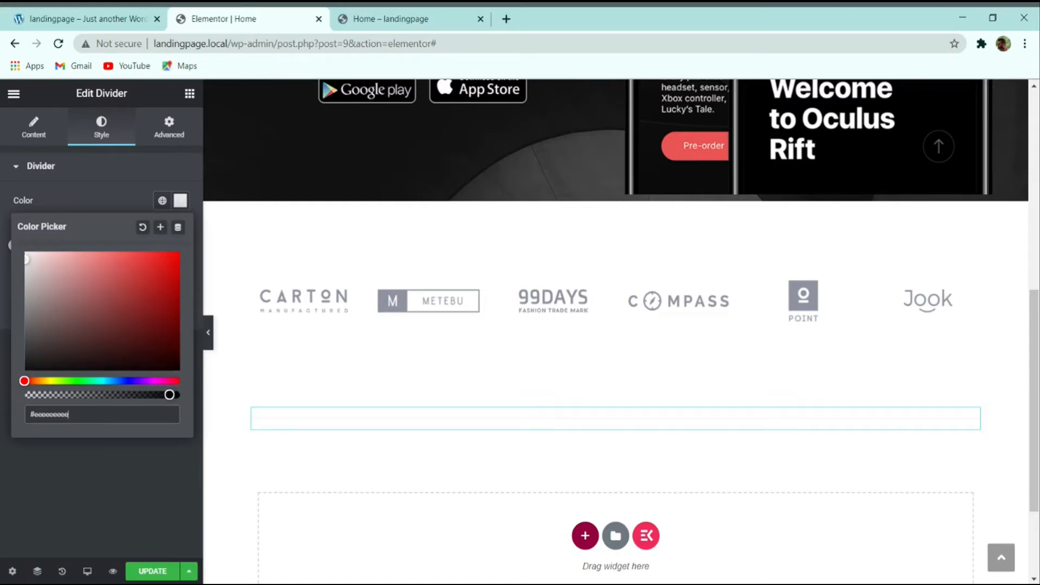
key(BackSpace)
key(BackSpace)
key(BackSpace)
text(ee)
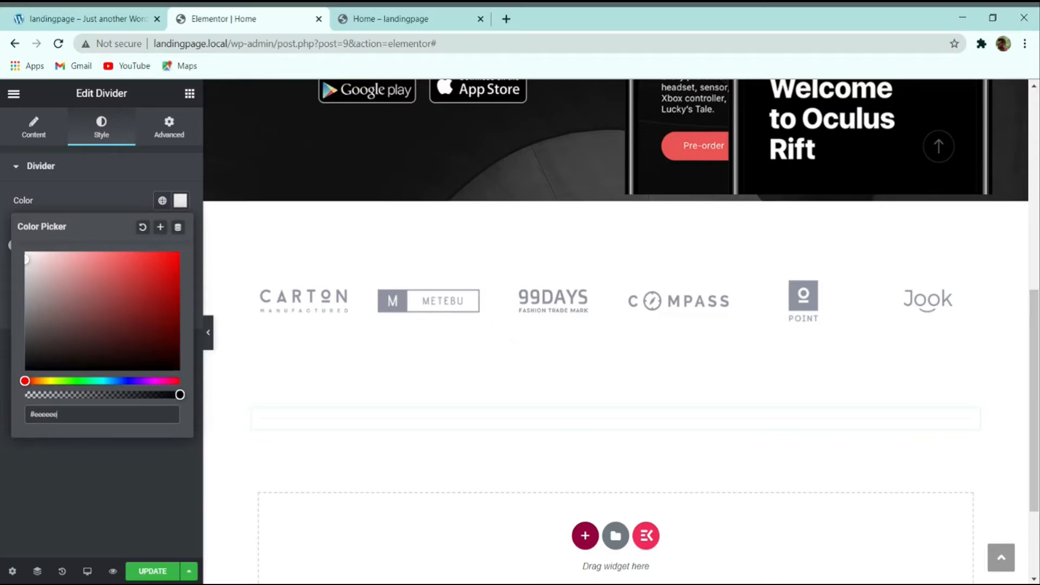
click(62, 477)
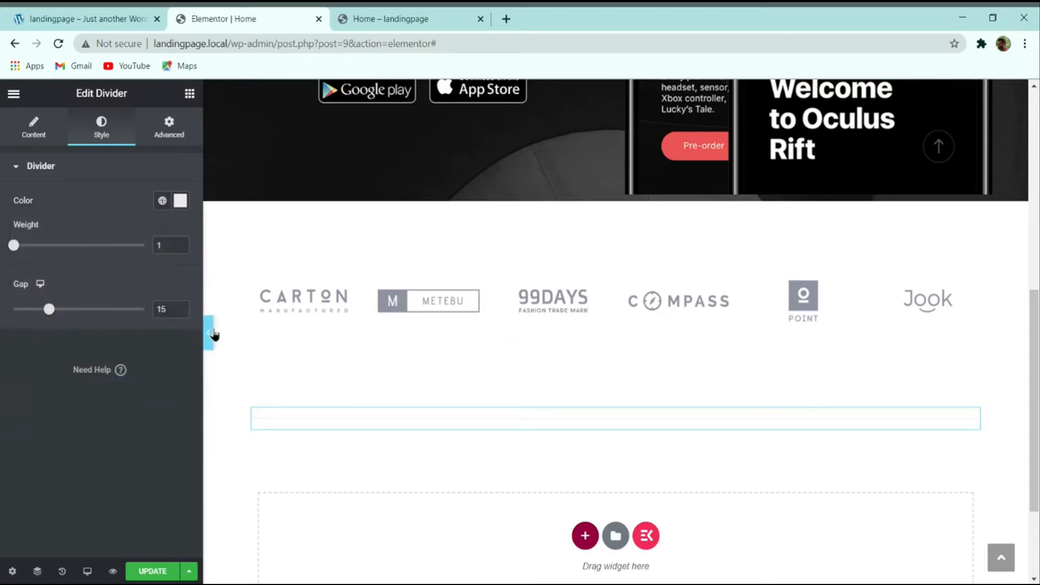
click(208, 332)
Step: Restore the editor panel, then scroll the demo site for comparison
scroll(490, 442, down, 1)
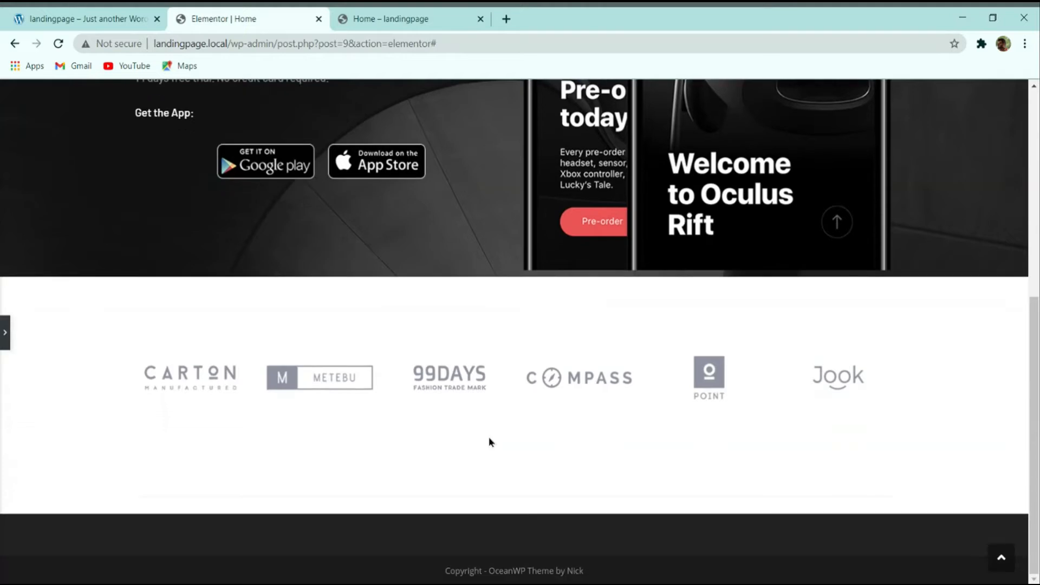
click(2, 331)
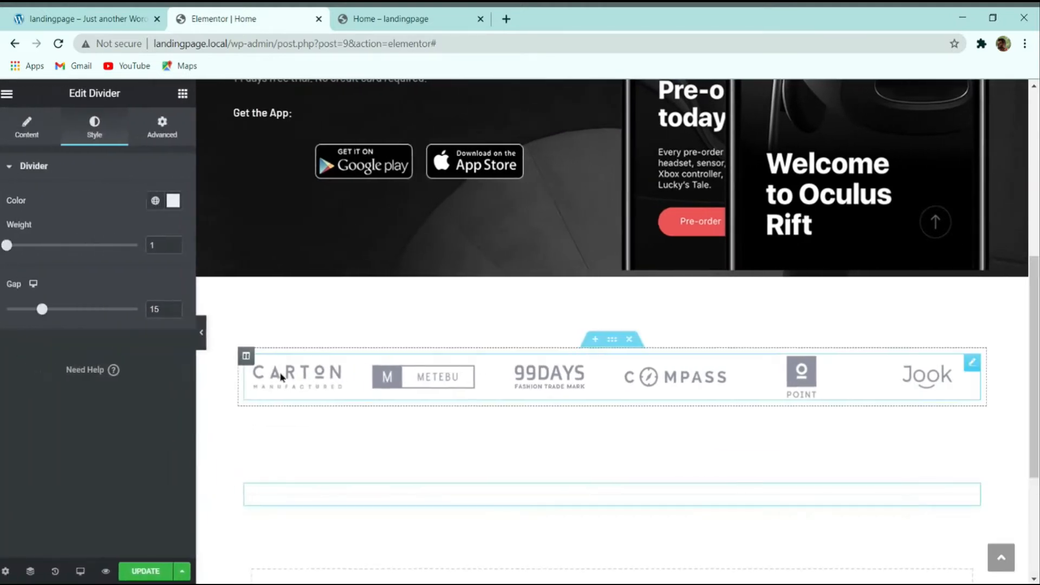
click(81, 19)
scroll(355, 401, down, 2)
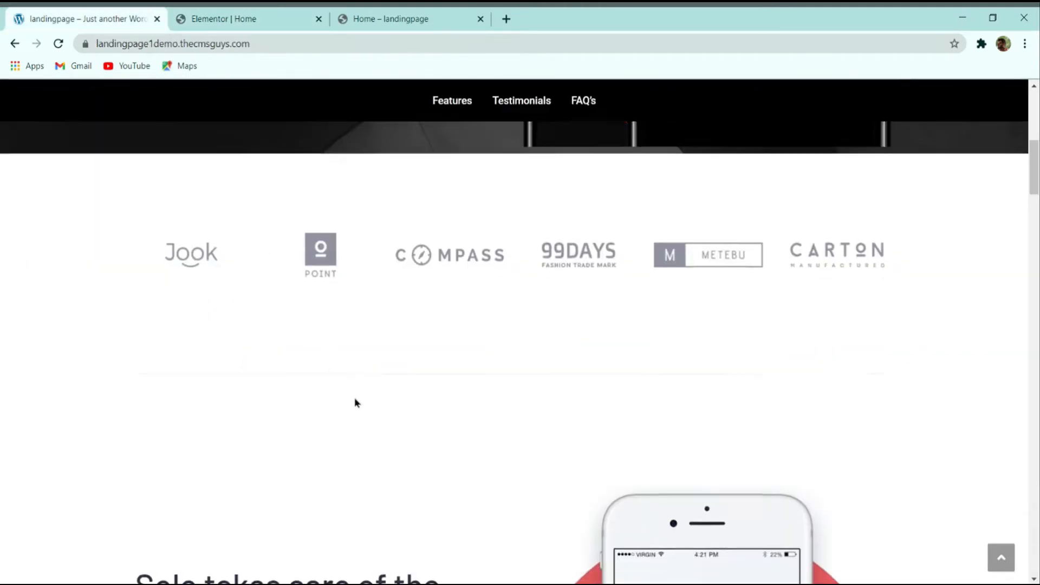
scroll(352, 395, up, 2)
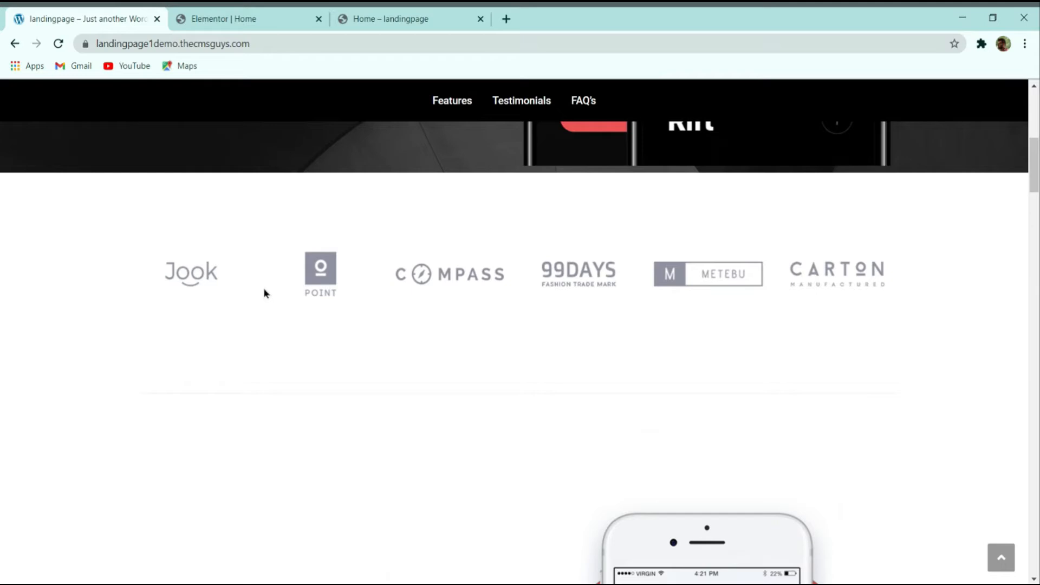
scroll(264, 288, down, 2)
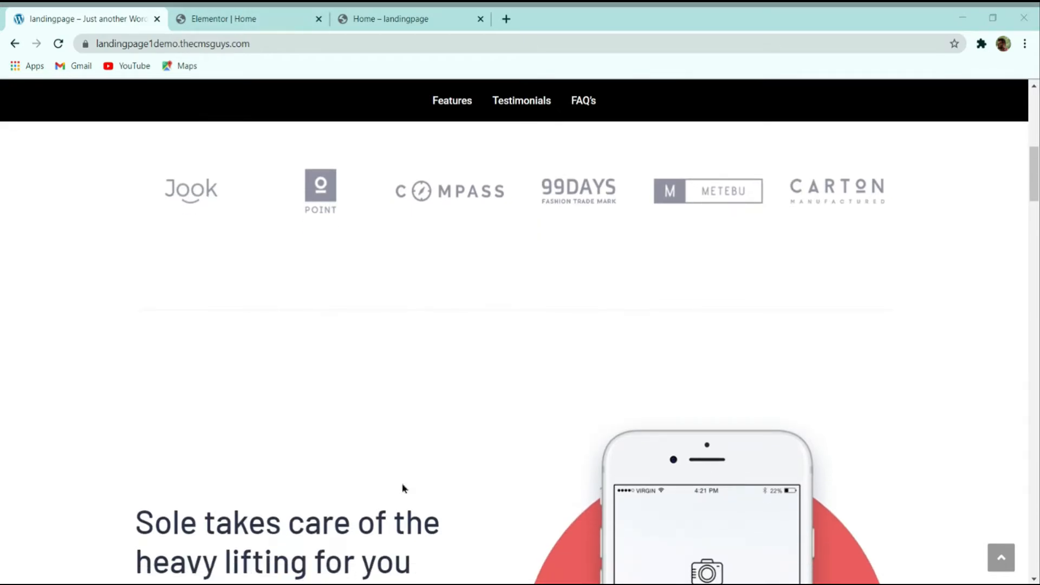
scroll(425, 380, up, 3)
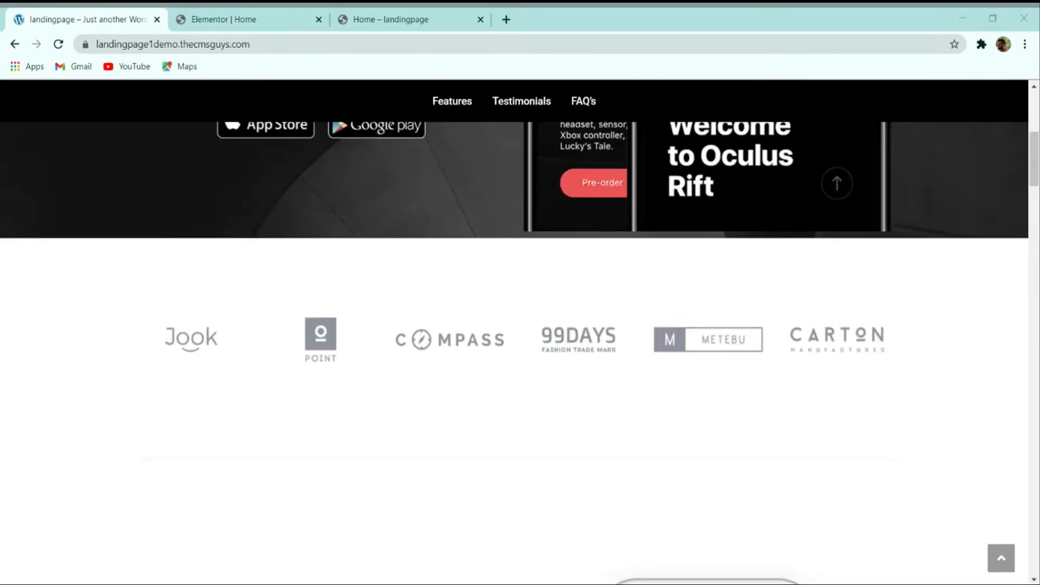
scroll(678, 211, down, 4)
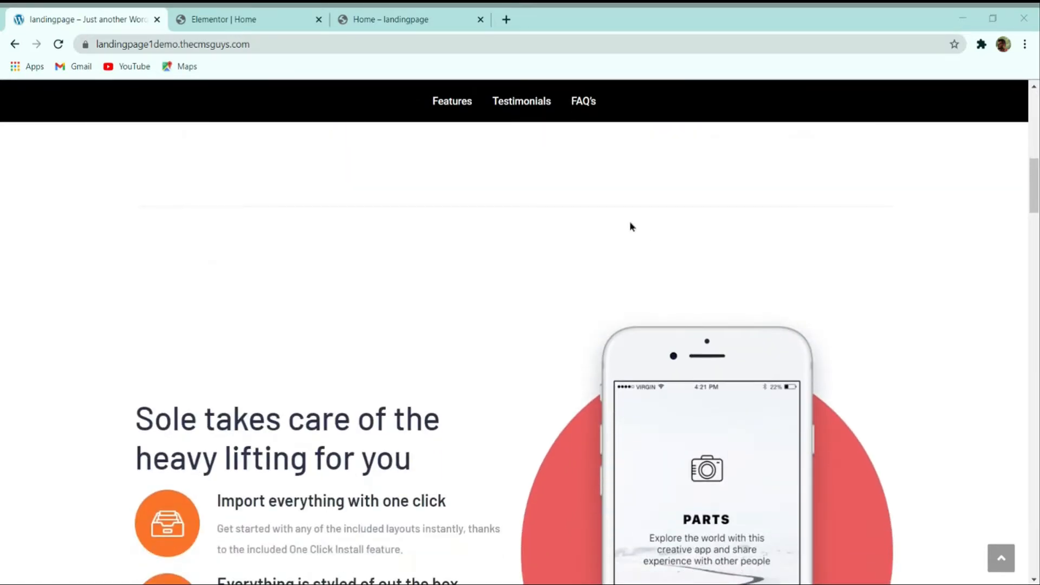
scroll(630, 226, down, 2)
scroll(504, 348, up, 8)
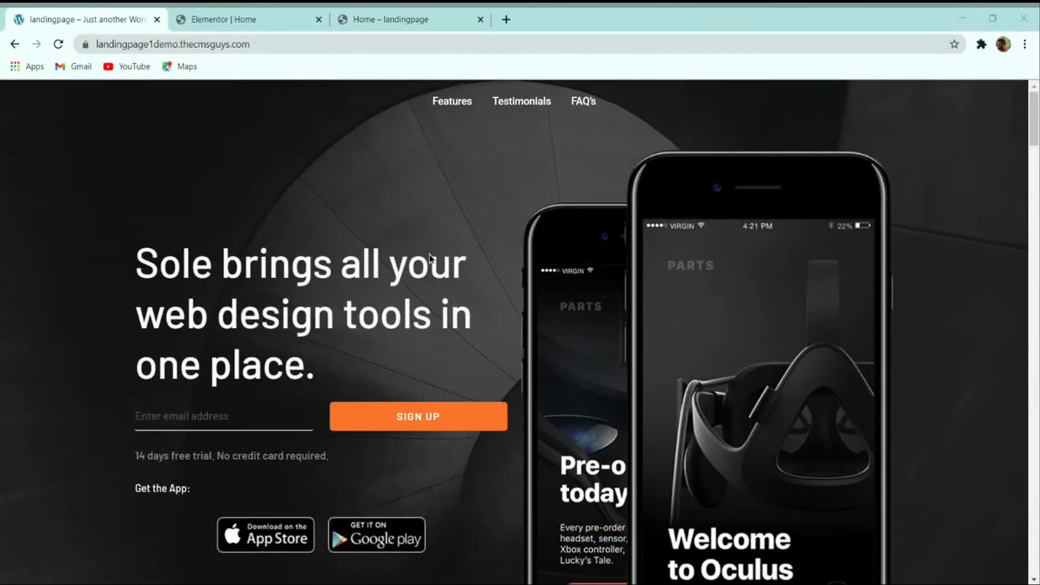
Step: Inspect the demo's Features section, then switch to the 'Home – landingpage' tab
click(467, 103)
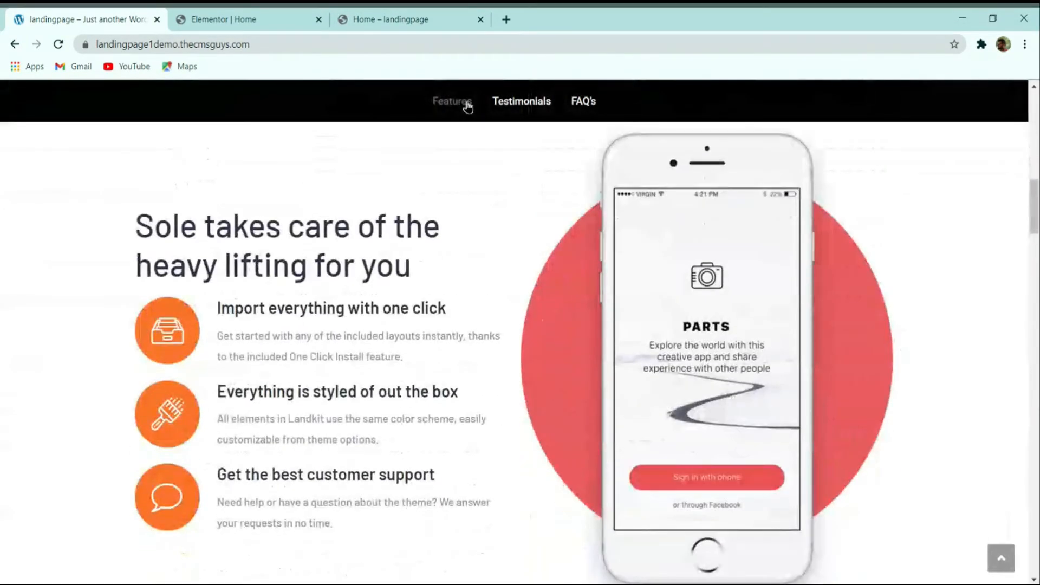
scroll(532, 172, down, 1)
scroll(533, 179, up, 3)
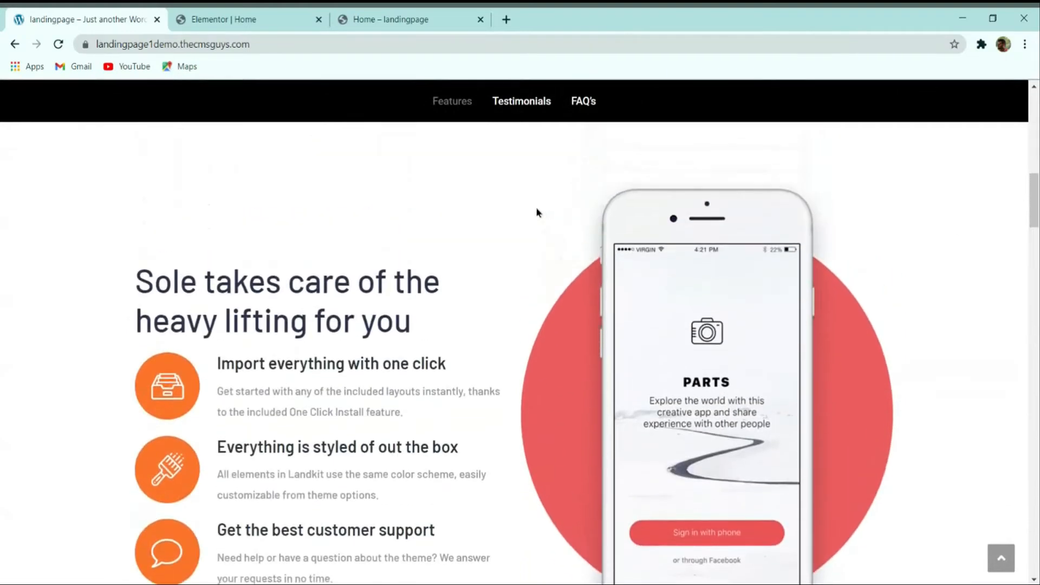
scroll(715, 248, up, 3)
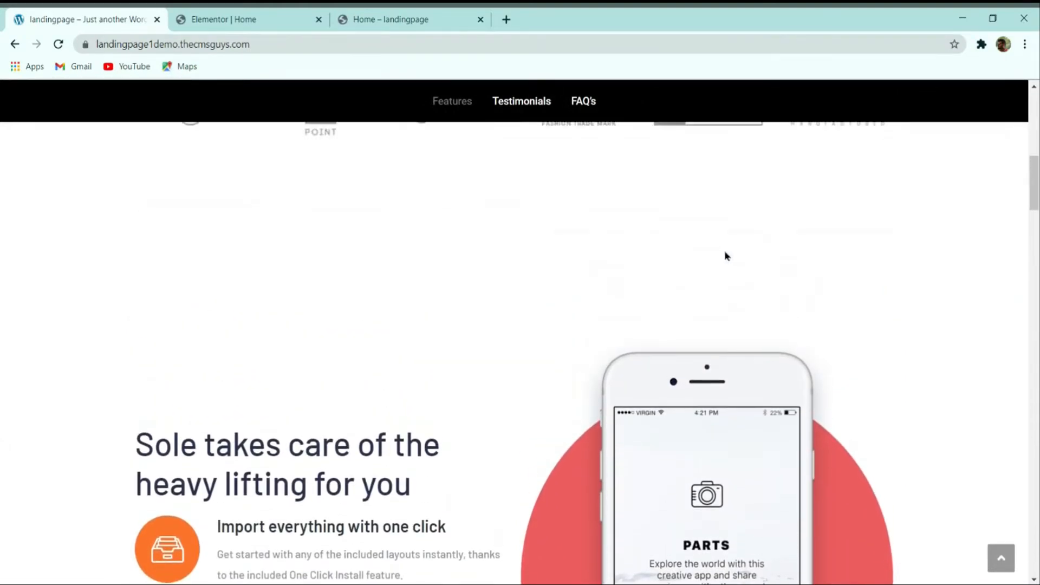
scroll(794, 193, down, 2)
scroll(459, 234, down, 2)
scroll(461, 232, up, 1)
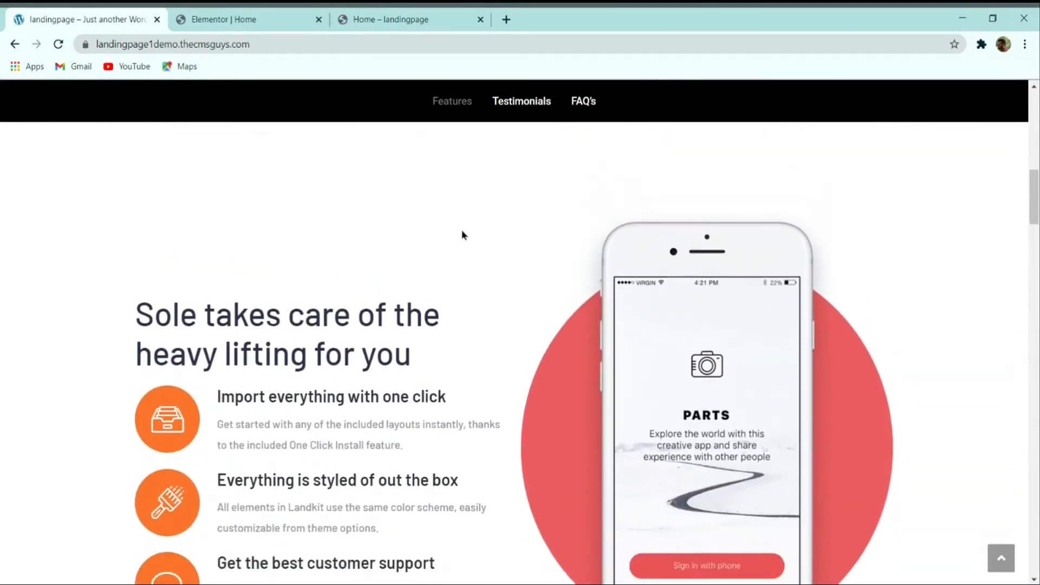
scroll(474, 332, down, 3)
scroll(476, 347, up, 5)
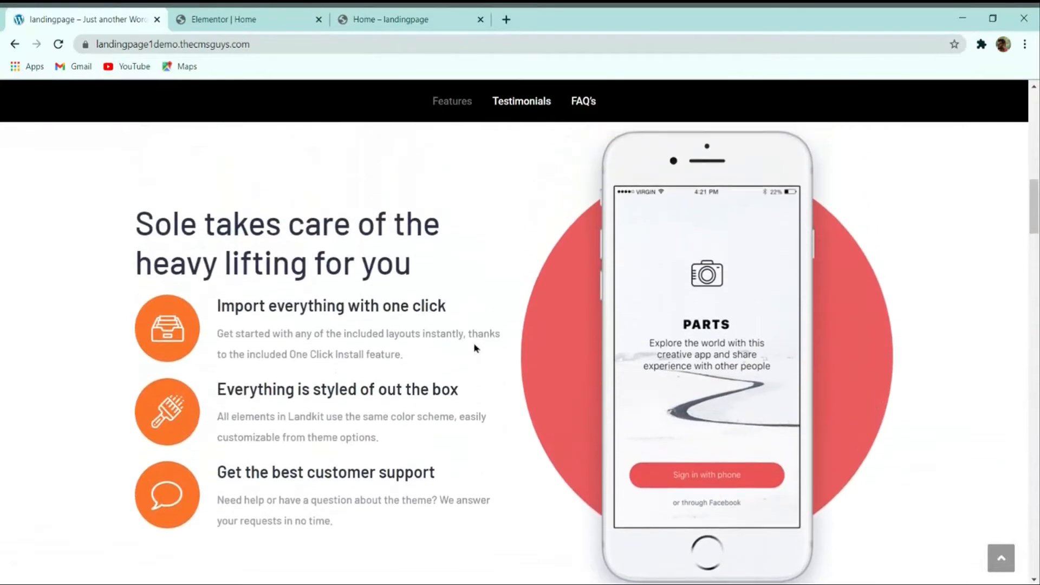
scroll(417, 306, down, 1)
scroll(439, 284, down, 1)
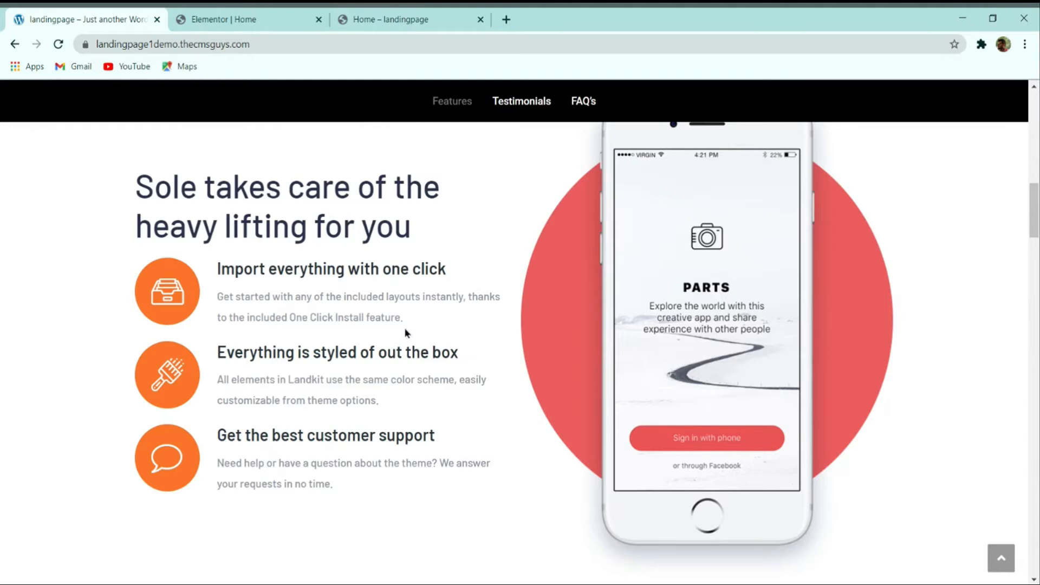
scroll(407, 335, up, 2)
scroll(457, 323, down, 2)
scroll(453, 323, up, 2)
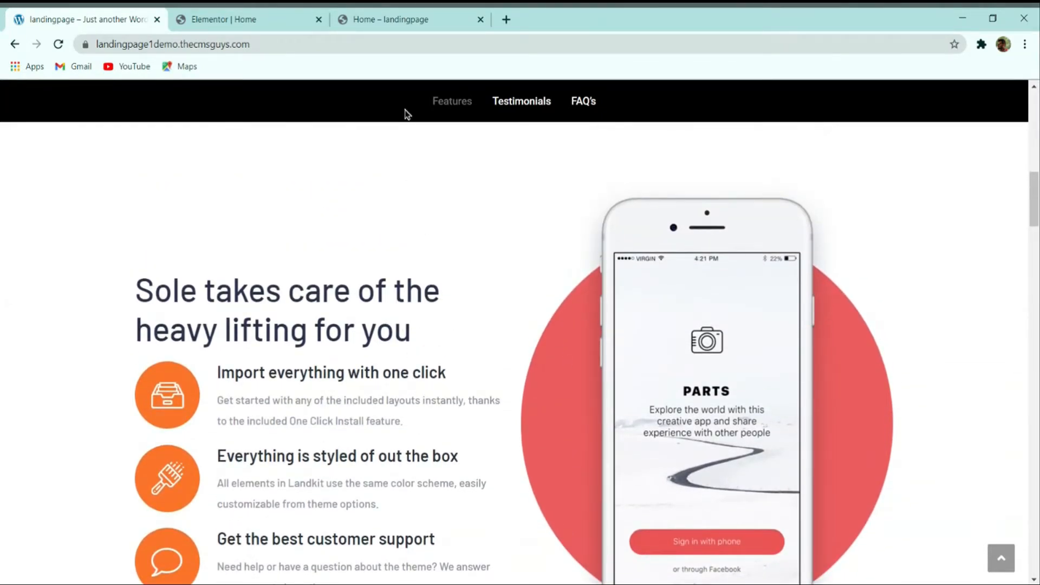
click(408, 21)
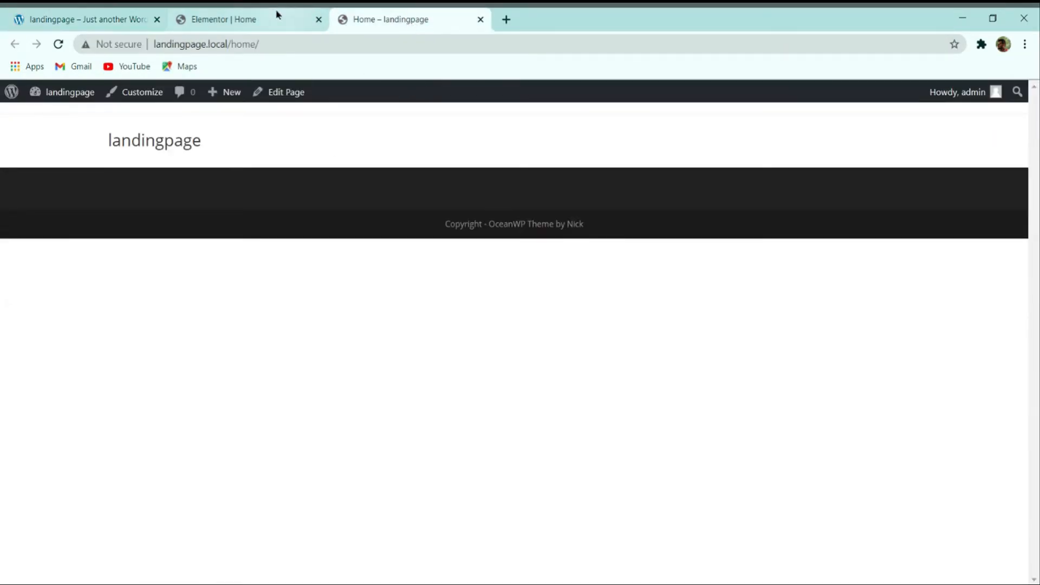
Step: Add a new single-column section below the divider
click(232, 19)
scroll(415, 226, down, 1)
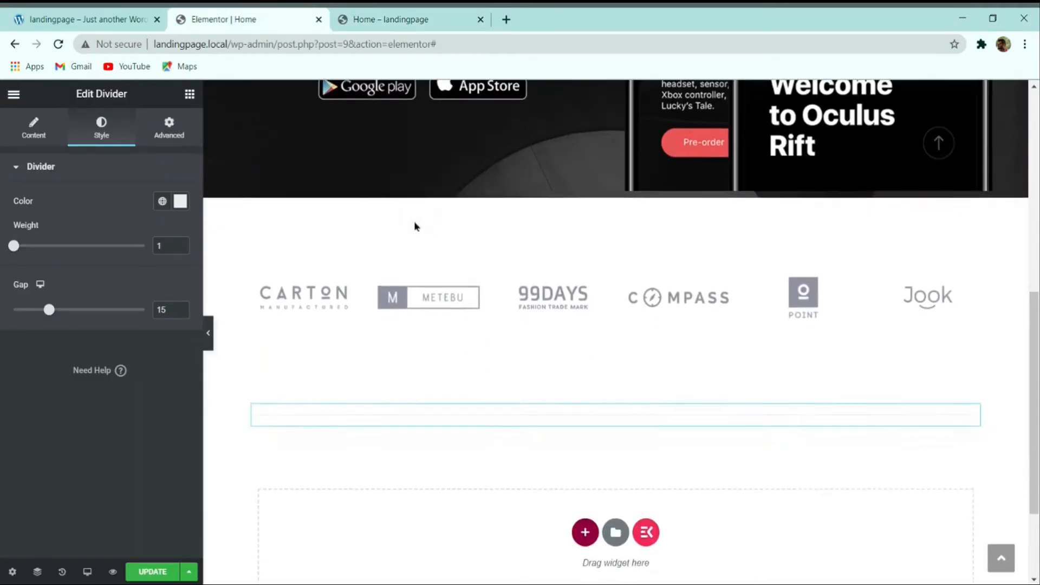
scroll(559, 469, down, 1)
click(584, 448)
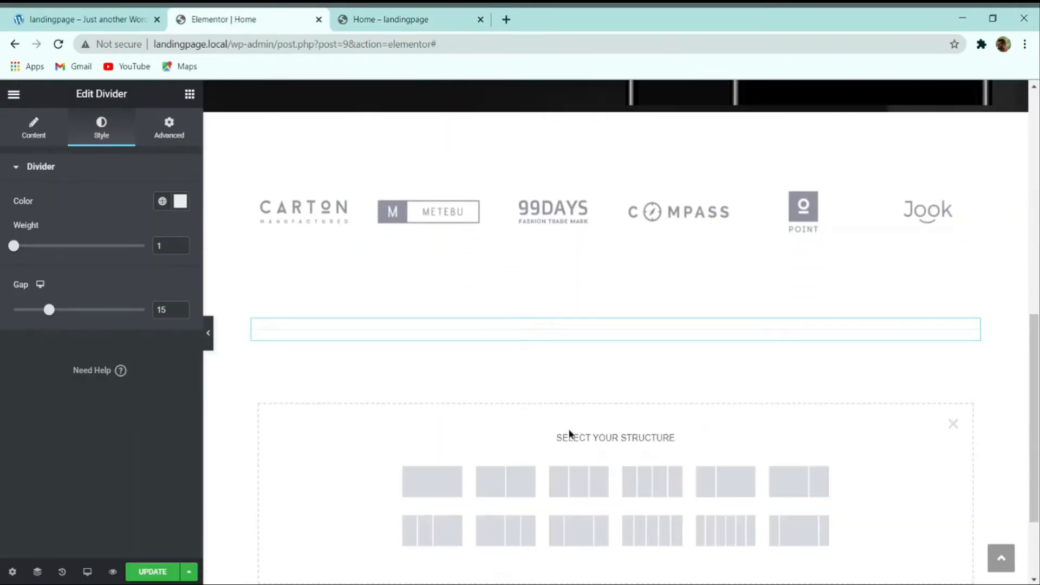
click(434, 475)
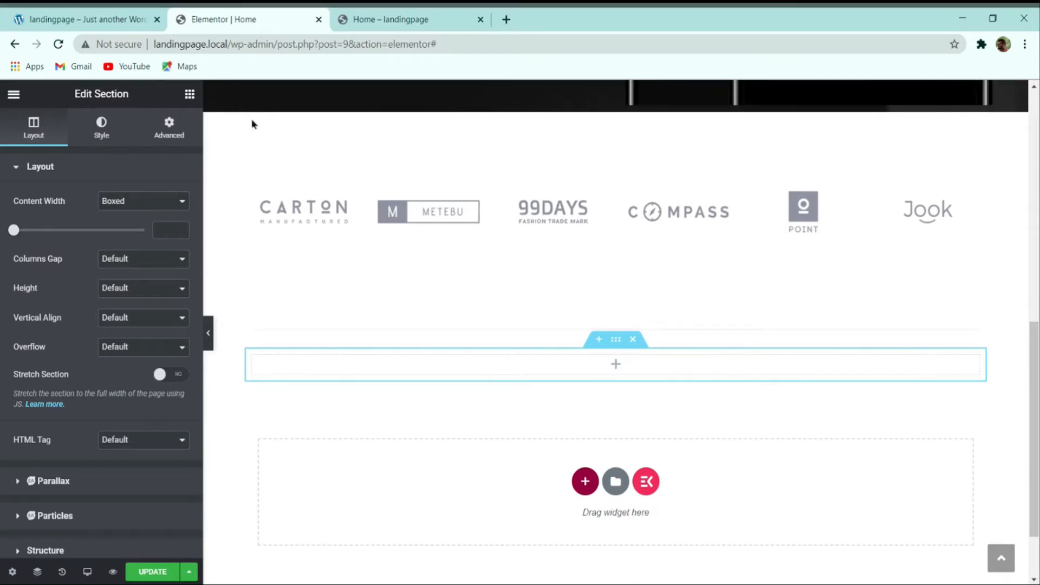
Step: Drop a two-column Inner Section into it and return to the demo page
click(188, 96)
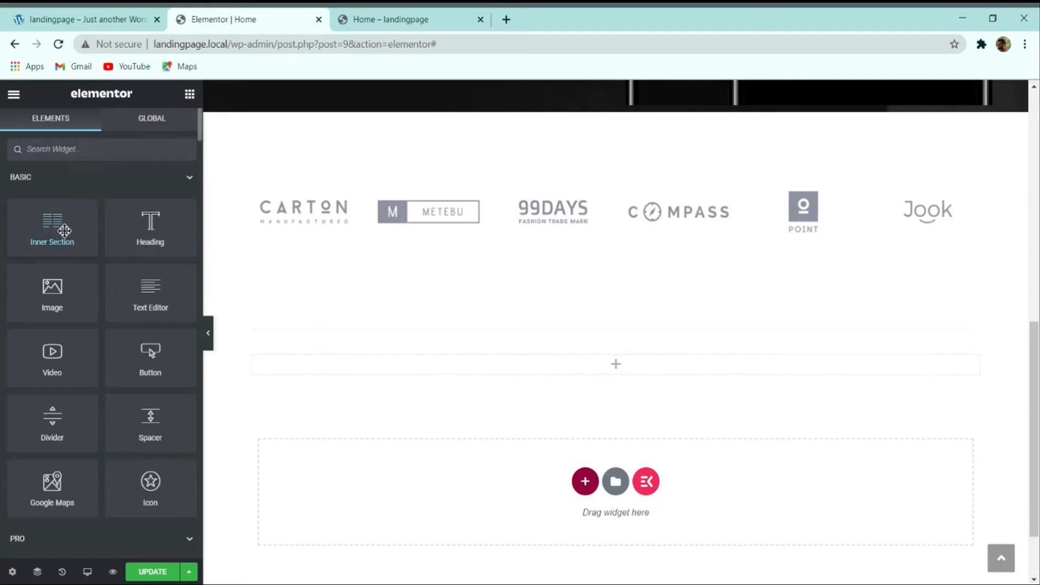
drag(65, 231, 482, 365)
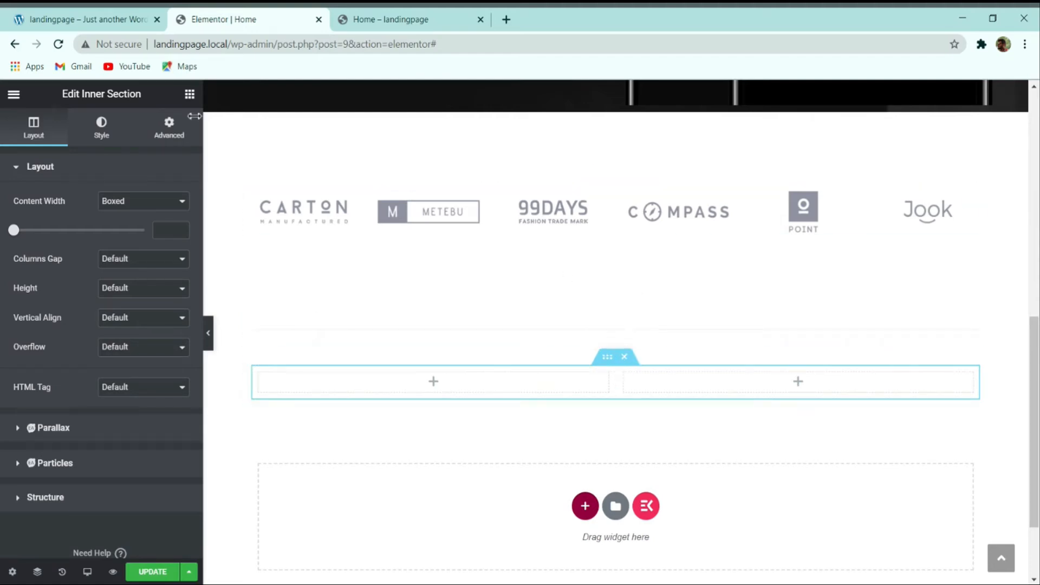
click(133, 26)
scroll(539, 378, up, 4)
scroll(539, 377, up, 5)
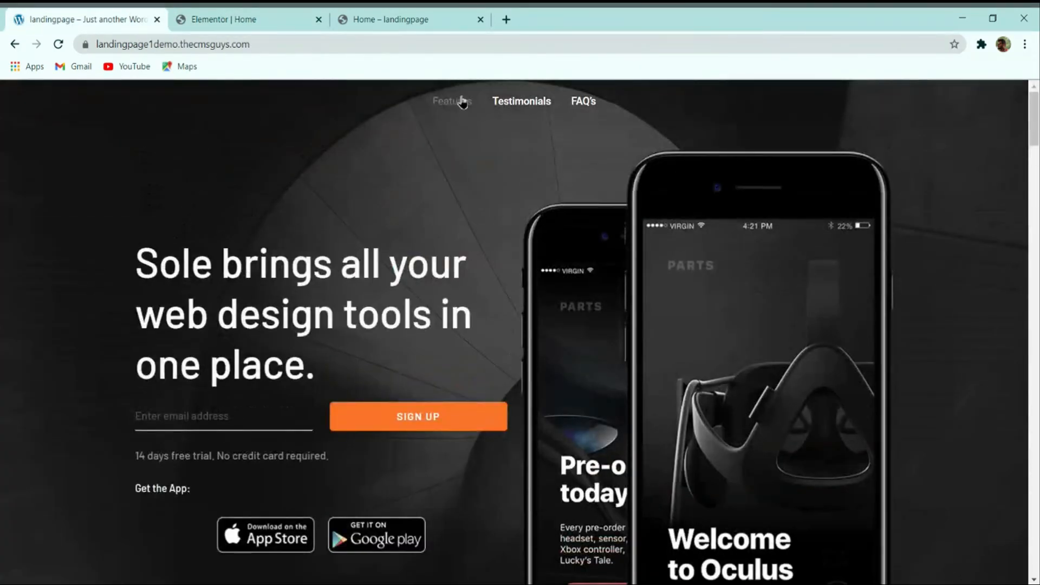
Step: Review the demo's Features section layout before editing
click(455, 100)
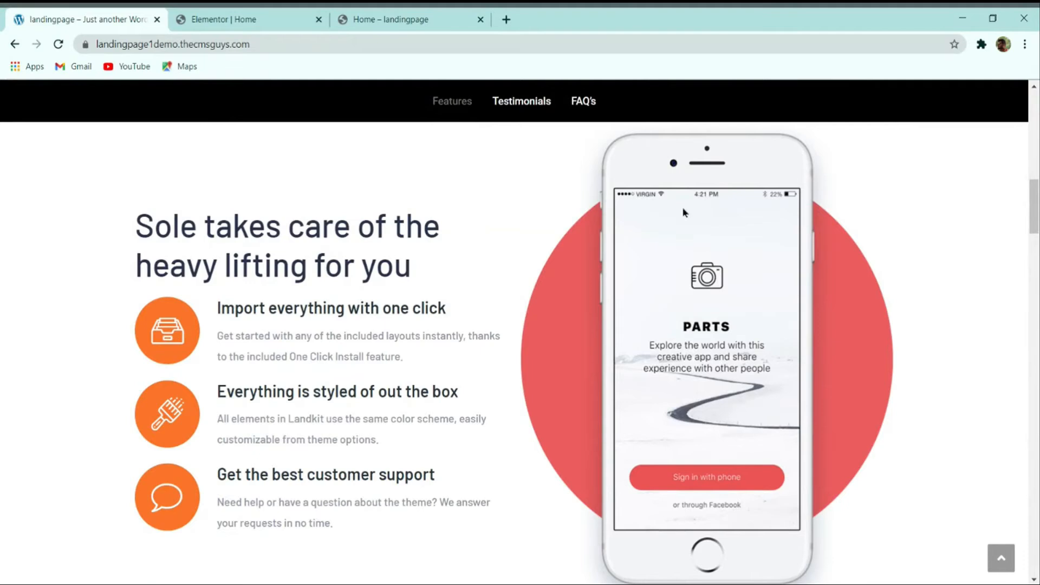
scroll(704, 260, down, 2)
scroll(590, 206, up, 4)
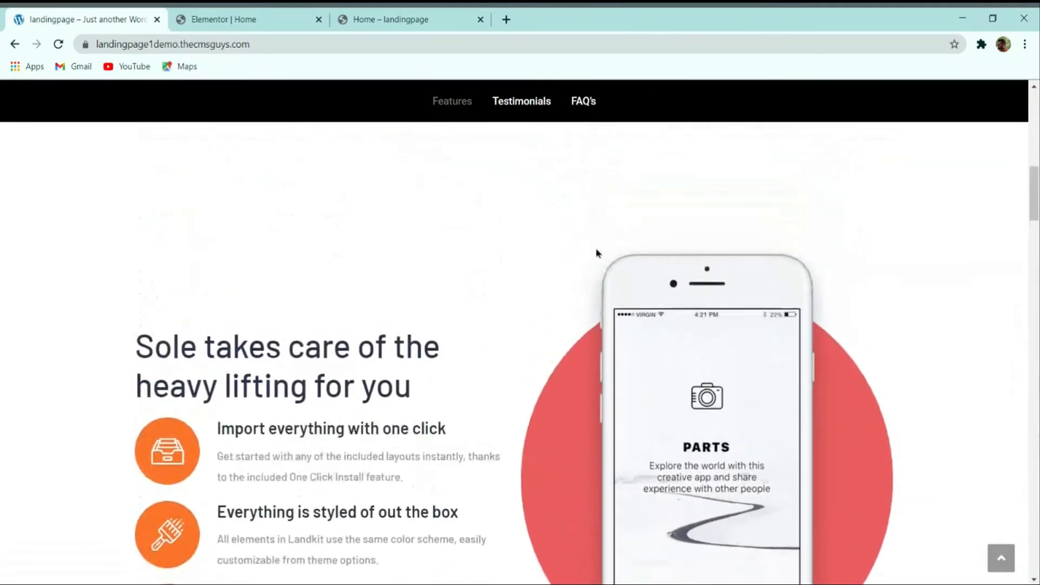
scroll(596, 253, down, 3)
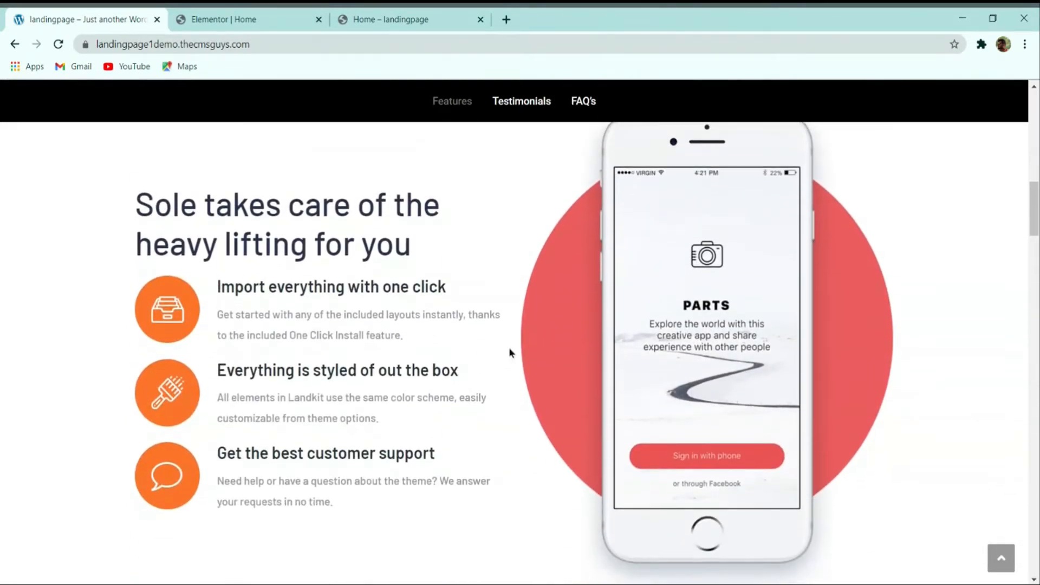
scroll(379, 173, up, 2)
click(277, 16)
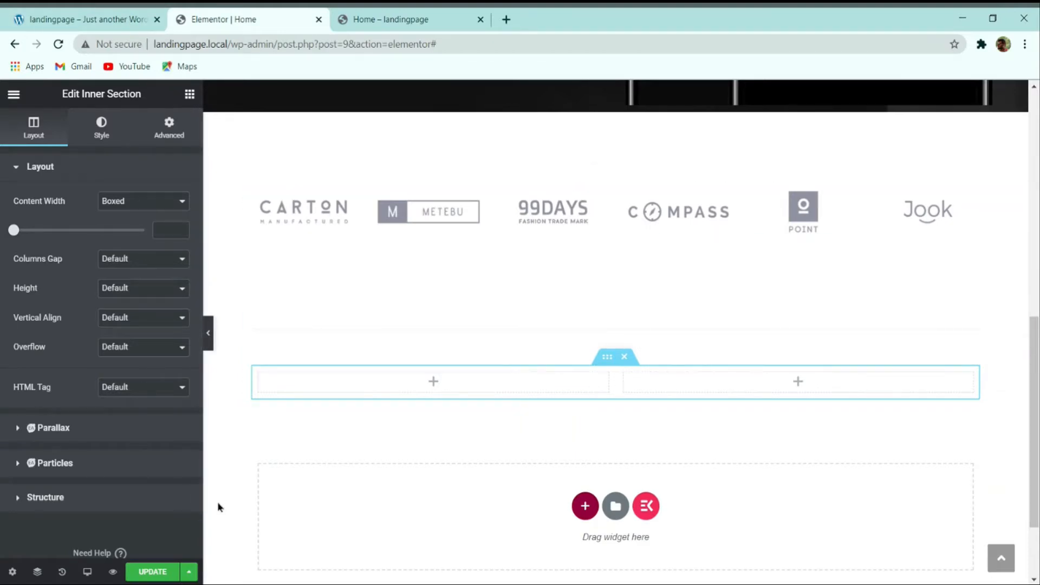
click(81, 19)
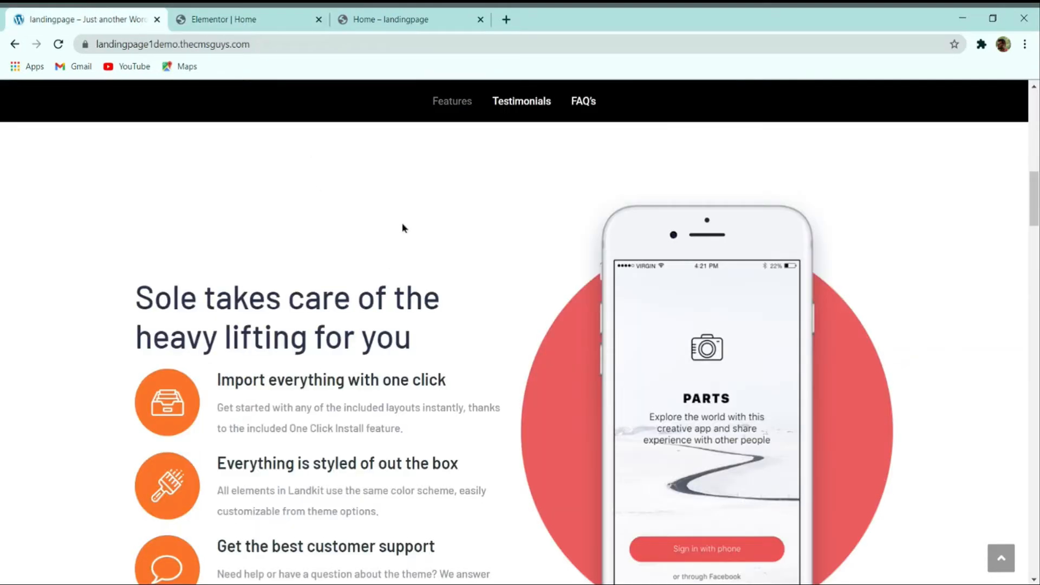
click(250, 13)
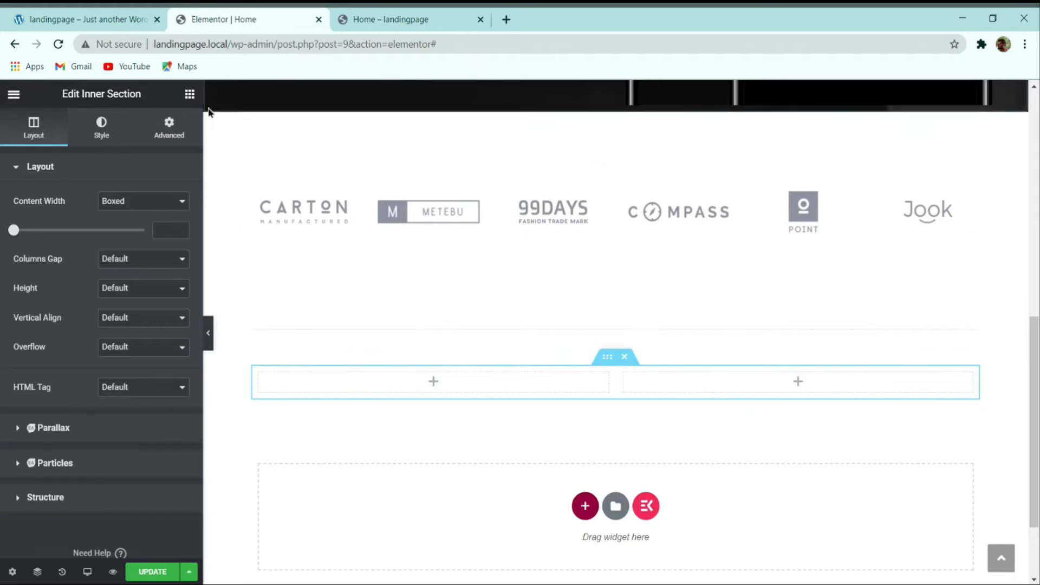
Step: Put an Image widget showing feature-1.png in the inner section's right column
click(190, 94)
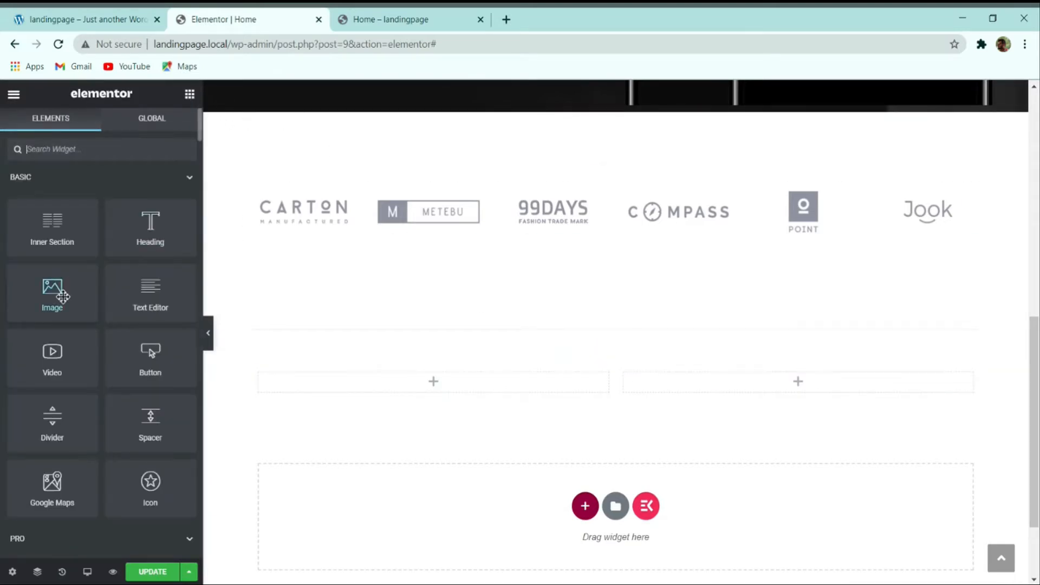
drag(61, 291, 660, 360)
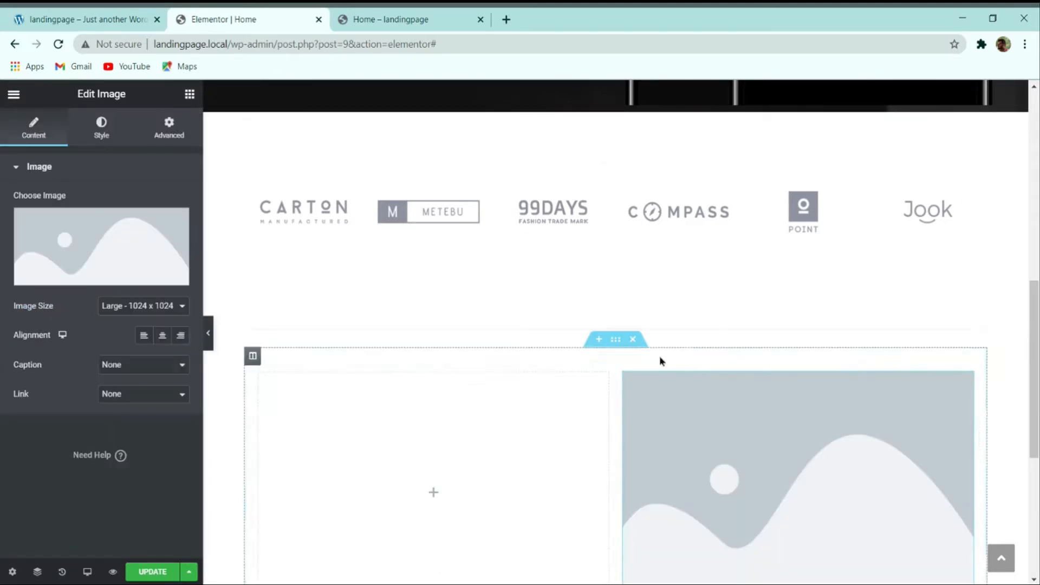
click(123, 277)
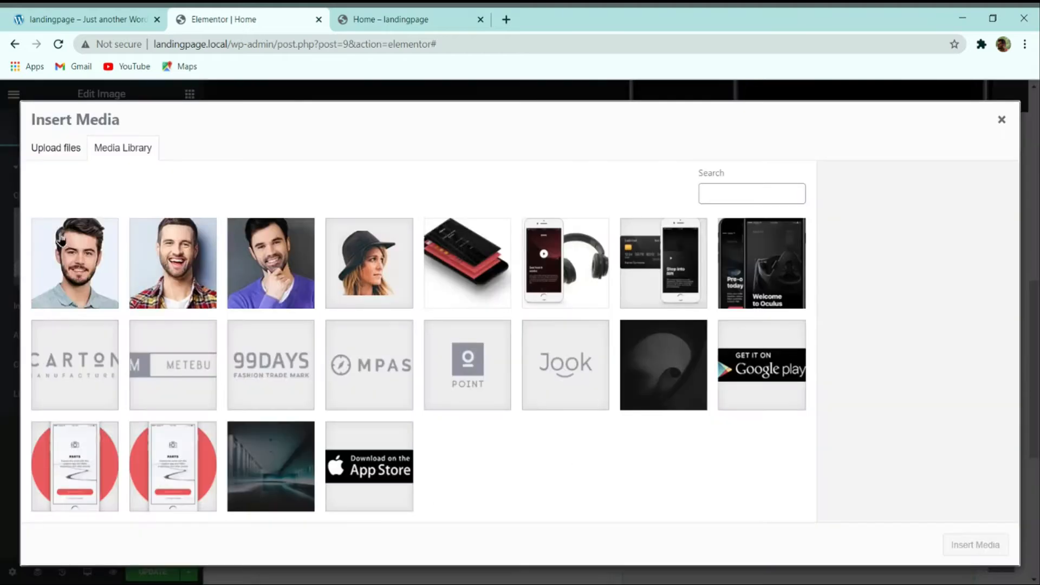
click(83, 462)
click(161, 481)
click(95, 479)
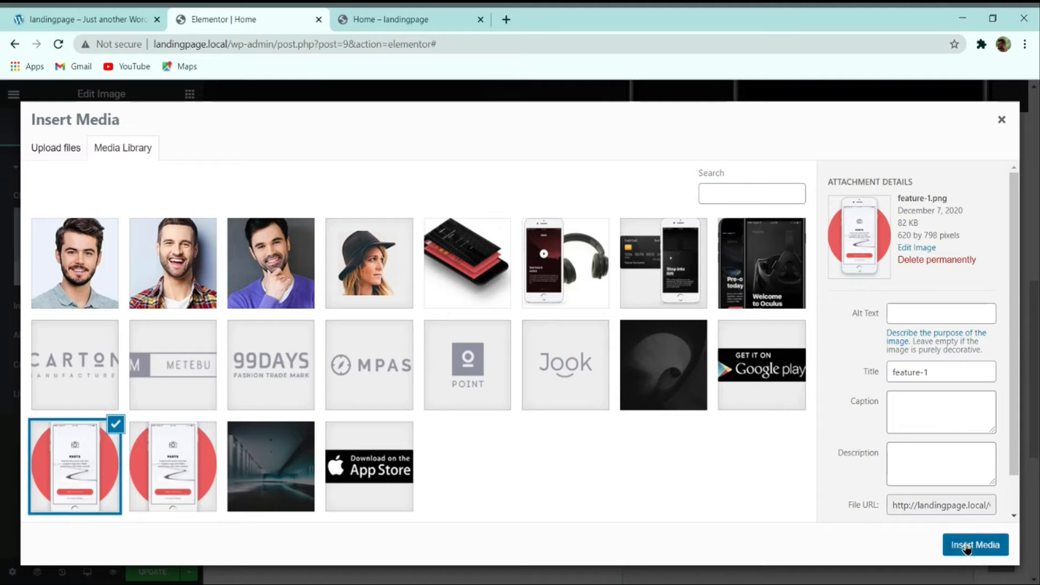
click(958, 545)
scroll(379, 275, down, 1)
scroll(402, 278, up, 3)
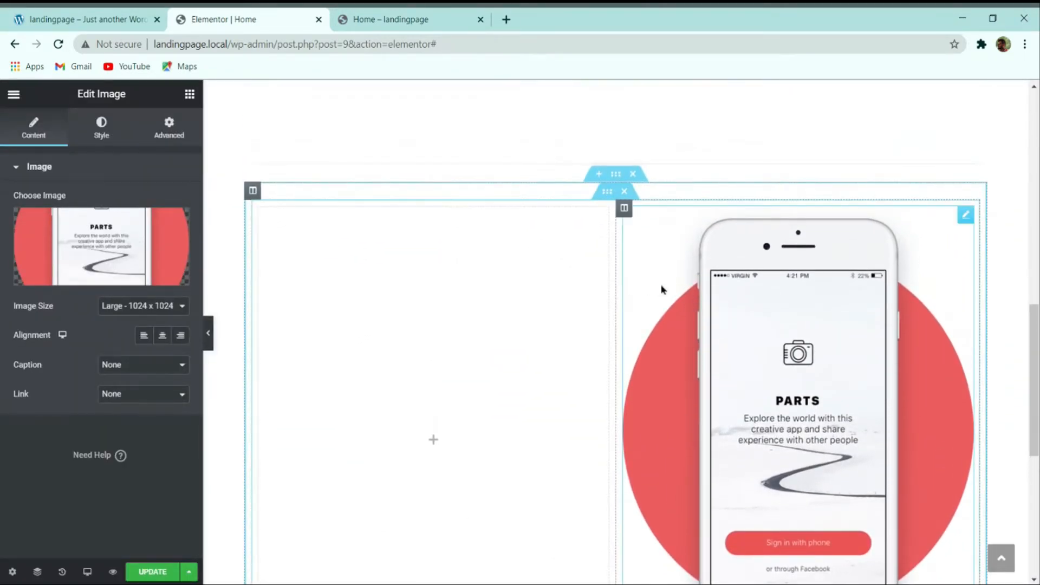
click(130, 17)
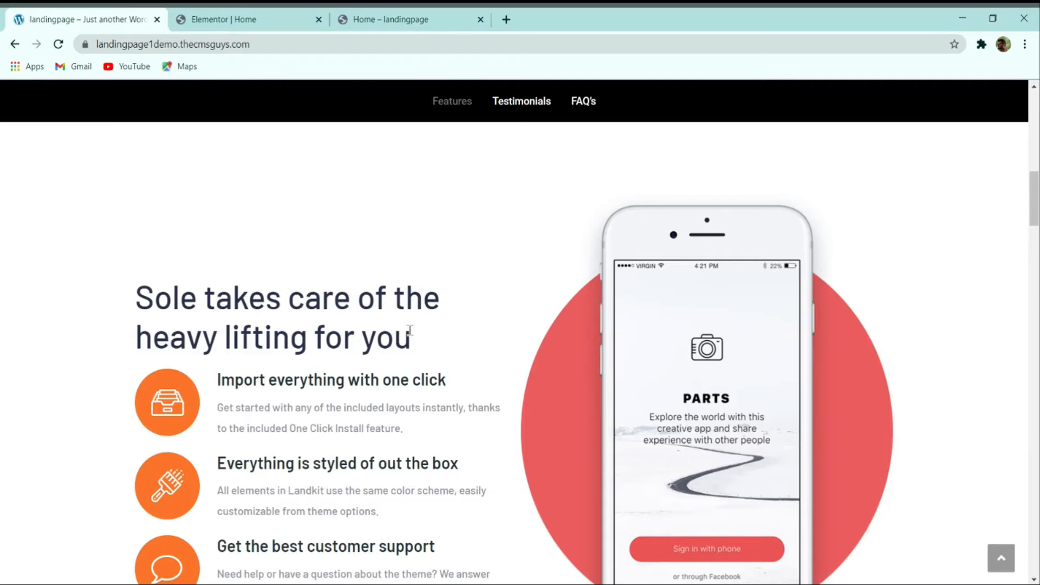
Step: Add a Heading widget to the left column reading 'Sole takes care of the heavy lifting for you'
drag(414, 347, 135, 315)
key(ctrl+c)
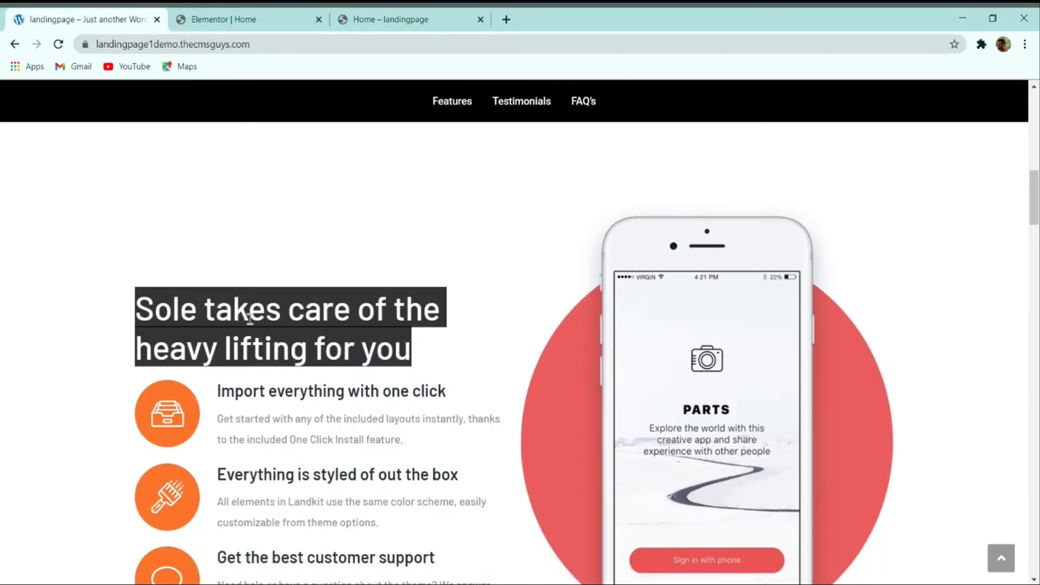
click(220, 16)
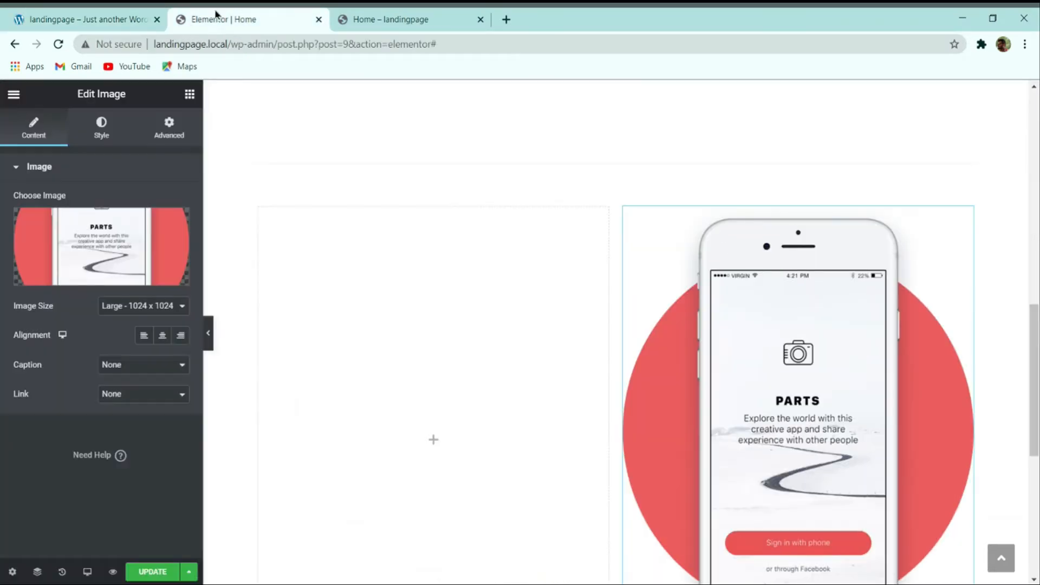
click(189, 96)
drag(145, 220, 332, 288)
double_click(128, 219)
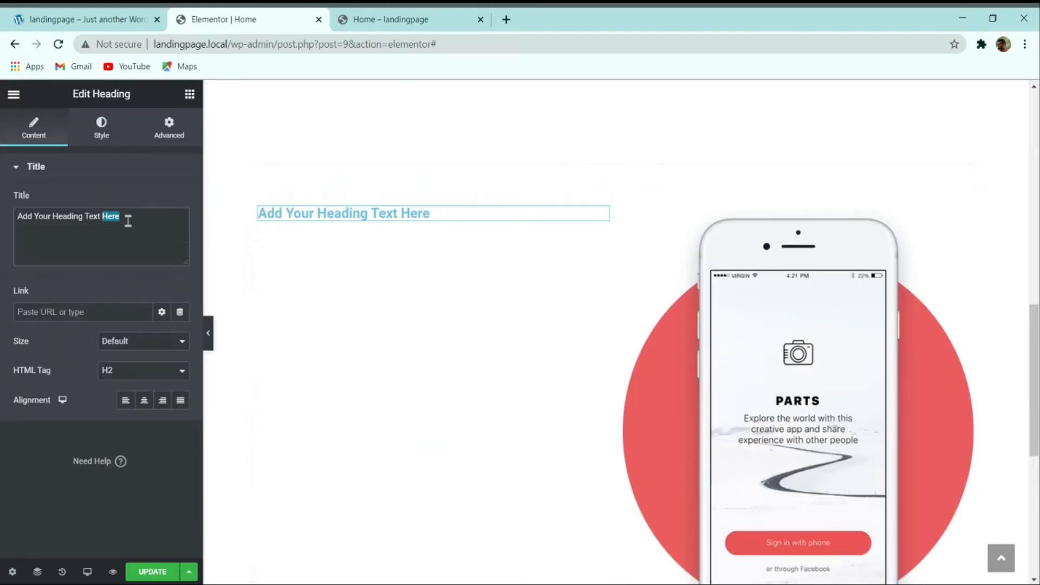
triple_click(128, 219)
key(ctrl+v)
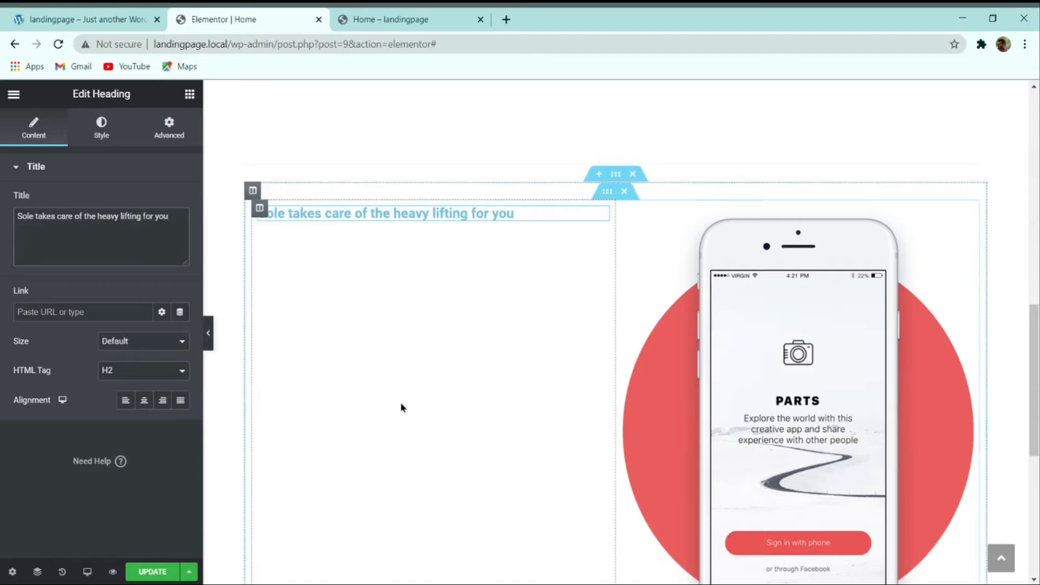
Step: Set the heading's text colour to dark navy #28314A
click(103, 130)
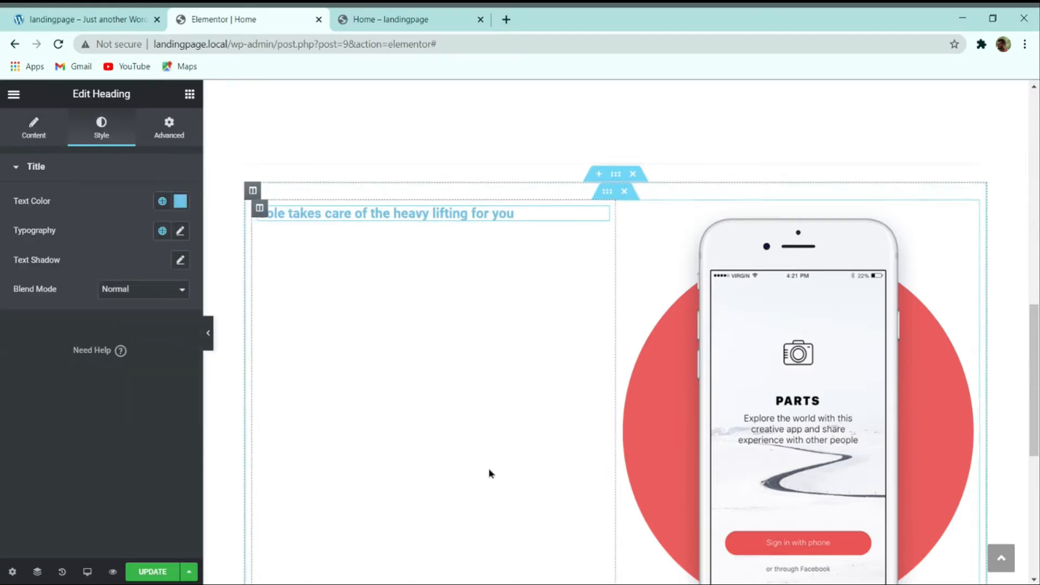
key(alt+Tab)
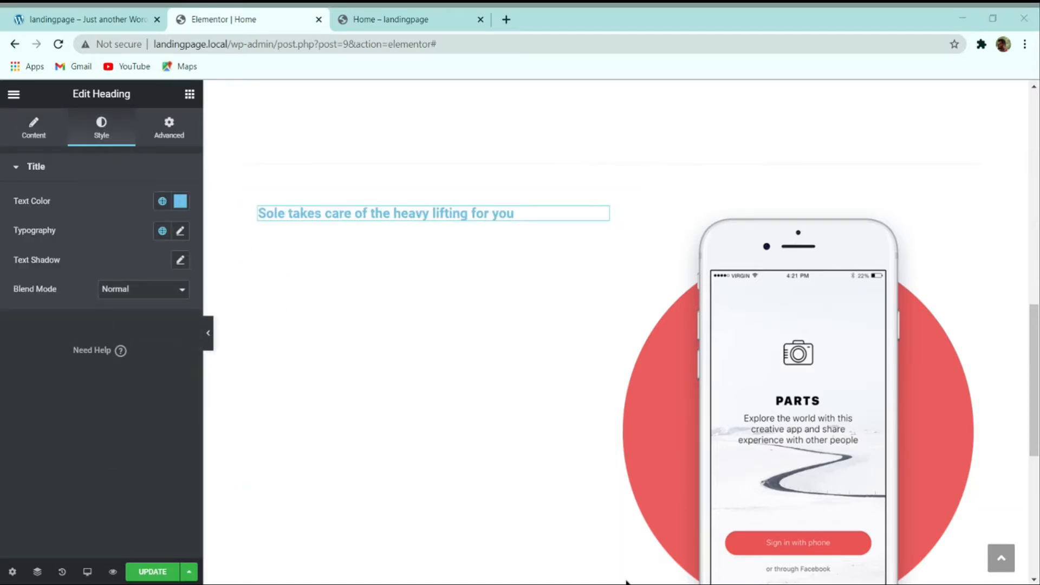
click(181, 202)
text(#28314A)
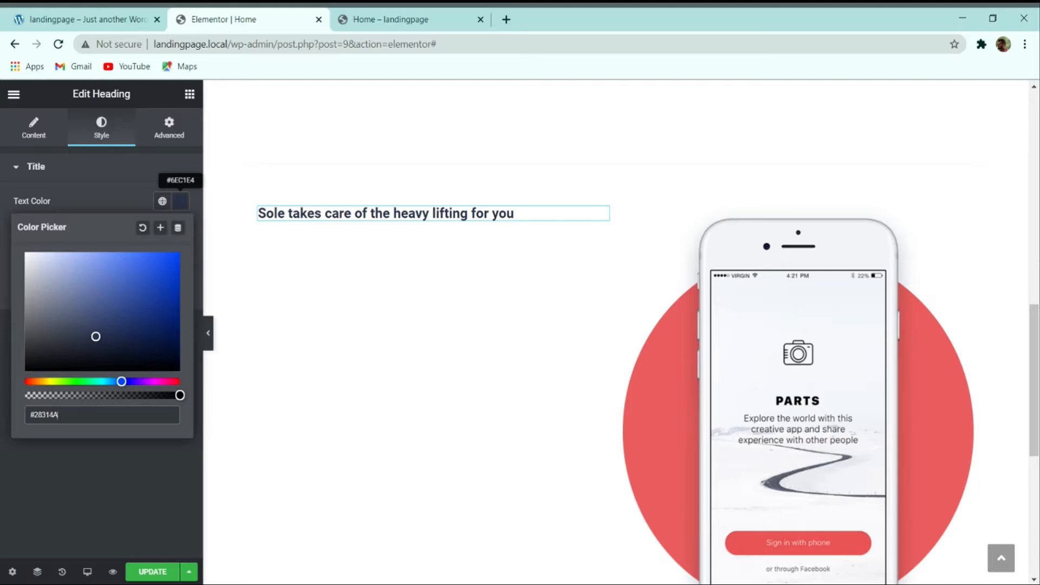
click(108, 531)
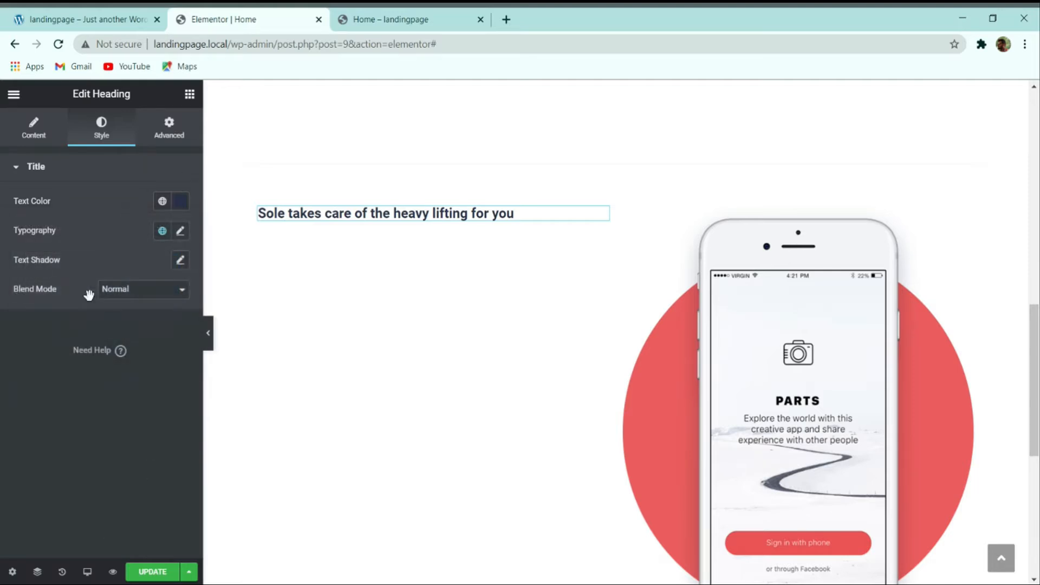
Step: Set the heading typography to Barlow, 48px, weight 500, line height 58px
click(180, 232)
click(129, 301)
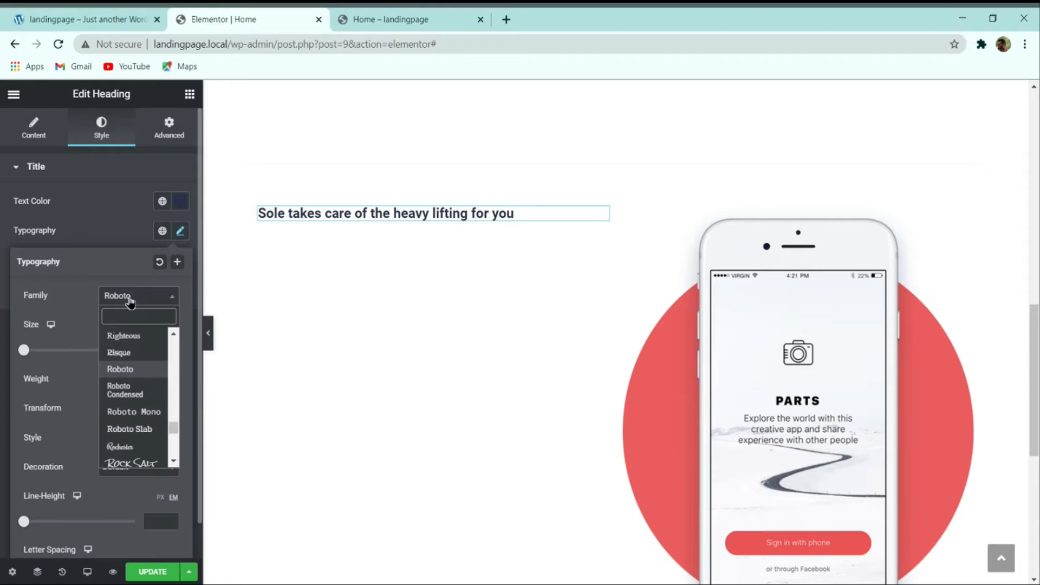
text(bar)
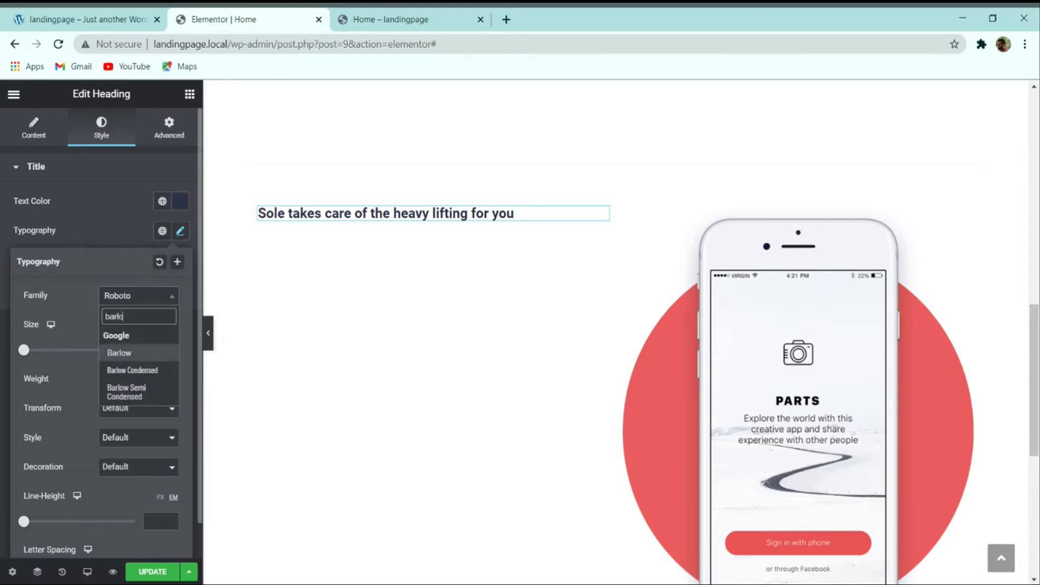
text(lo)
key(Return)
click(154, 353)
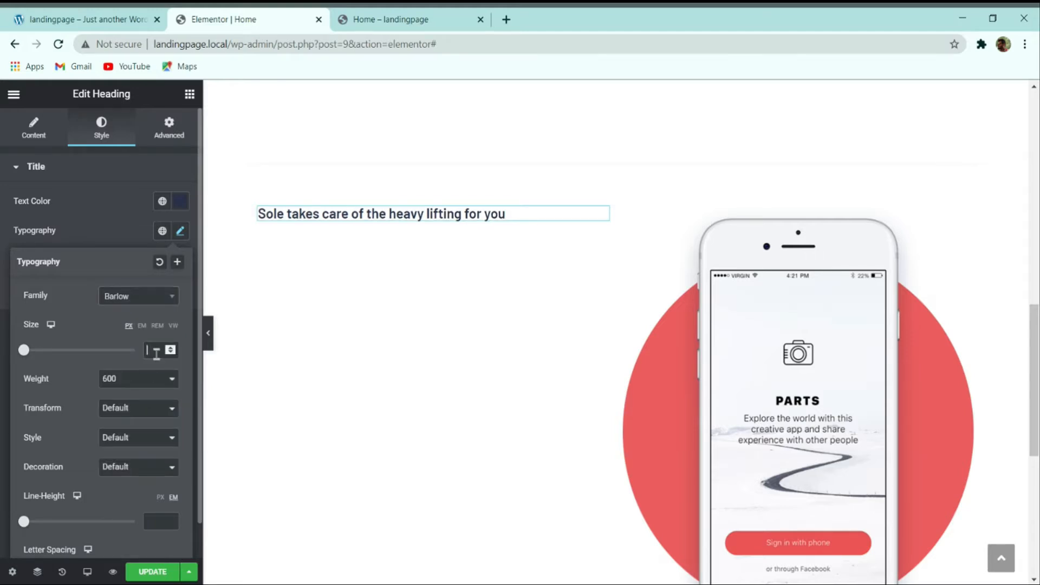
text(56)
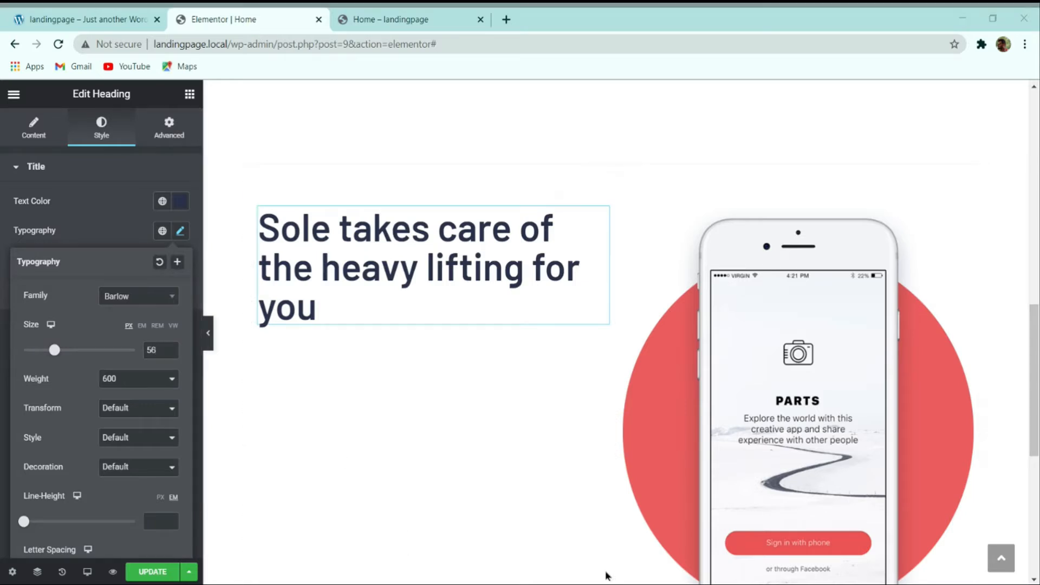
drag(158, 348, 106, 354)
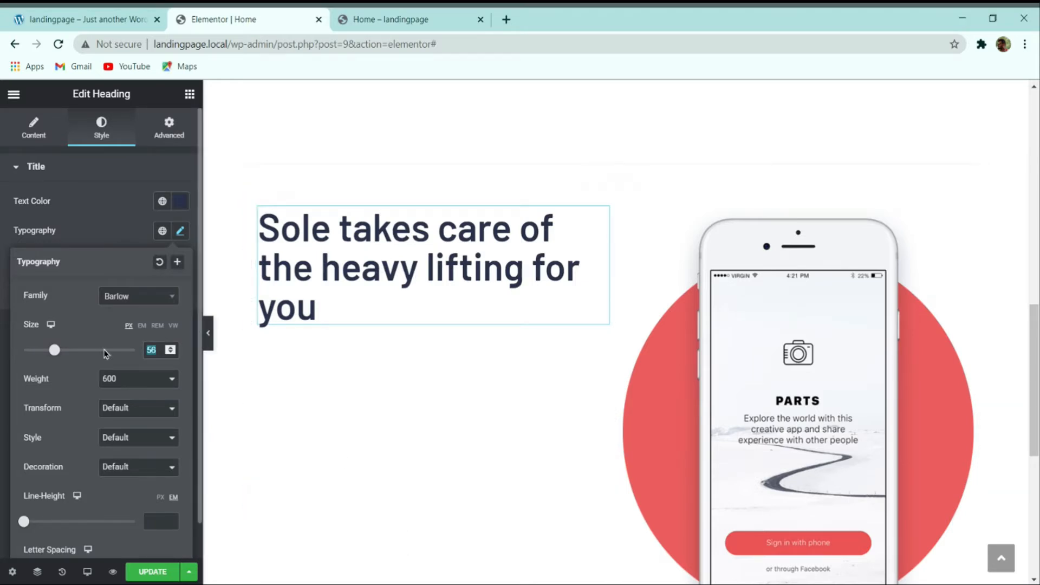
text(48)
click(120, 381)
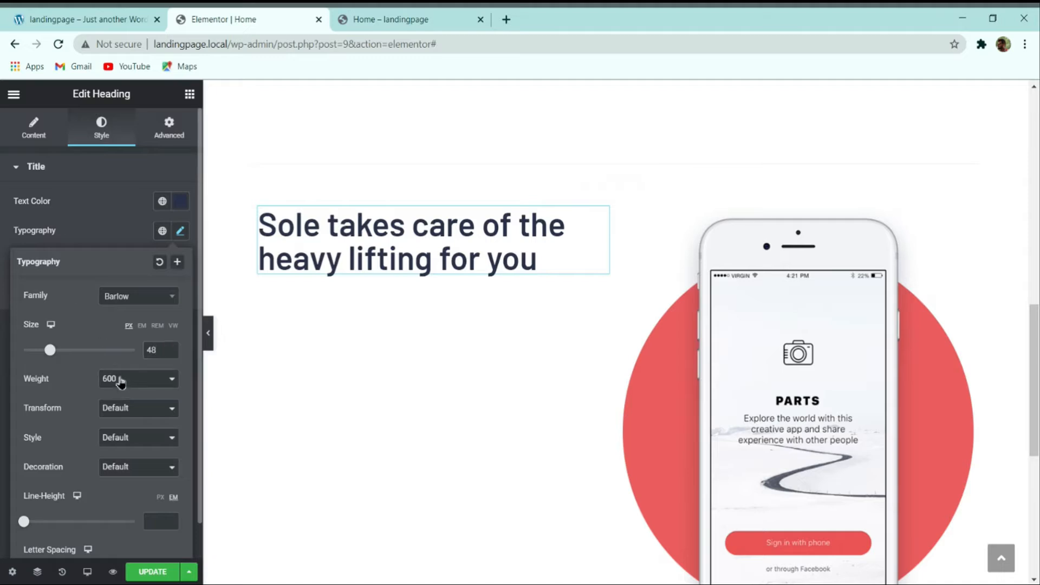
key(Up)
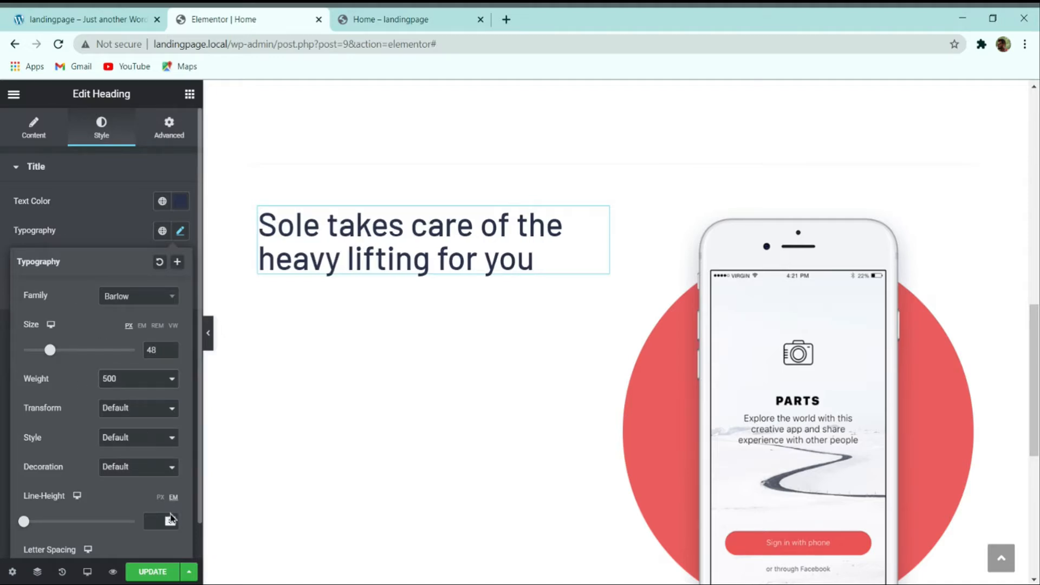
click(161, 497)
click(152, 520)
text(58)
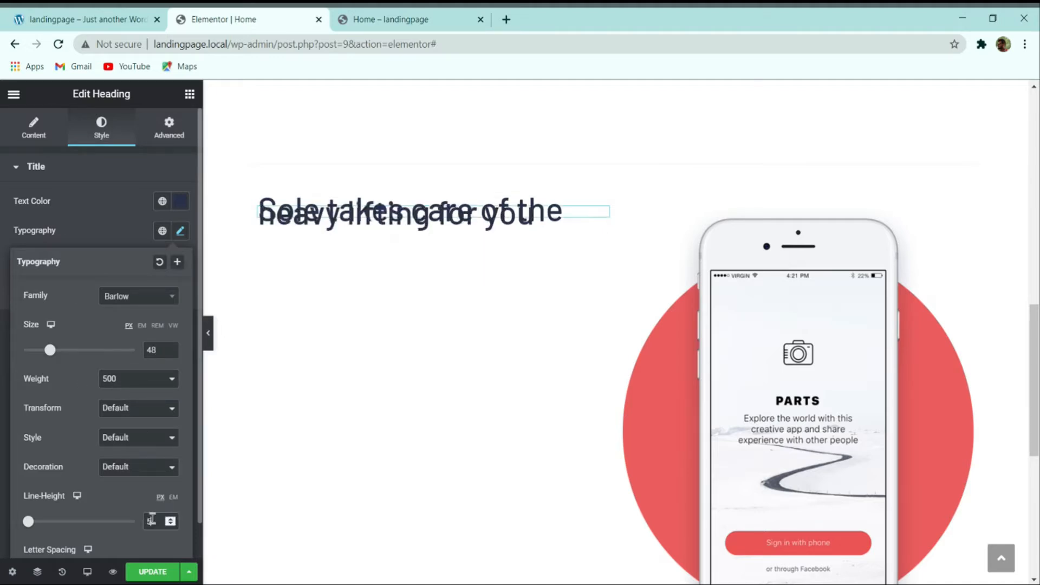
click(107, 229)
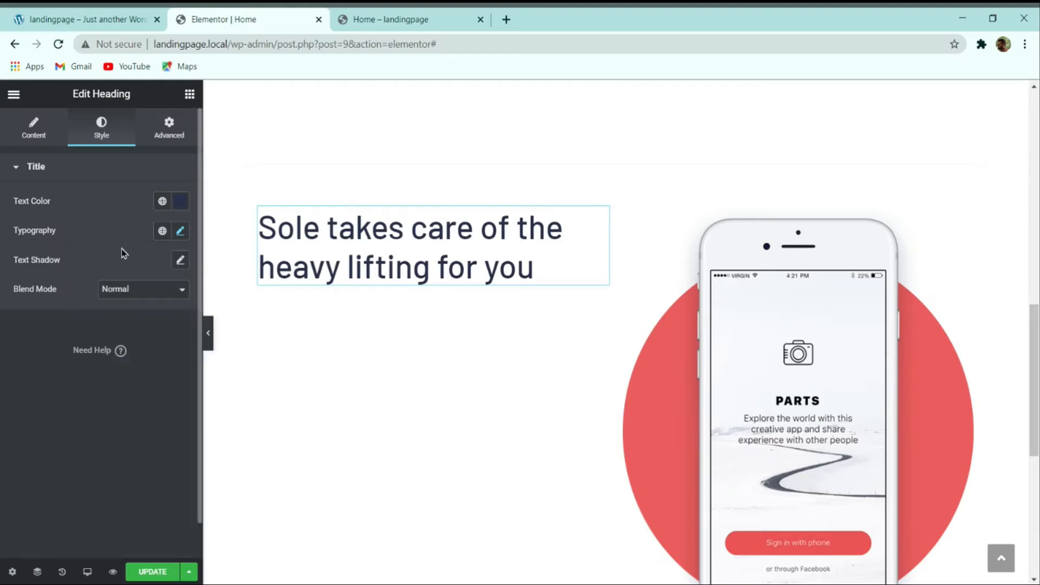
Step: Compare with the demo and inspect the first feature's heading and description
click(87, 19)
click(434, 351)
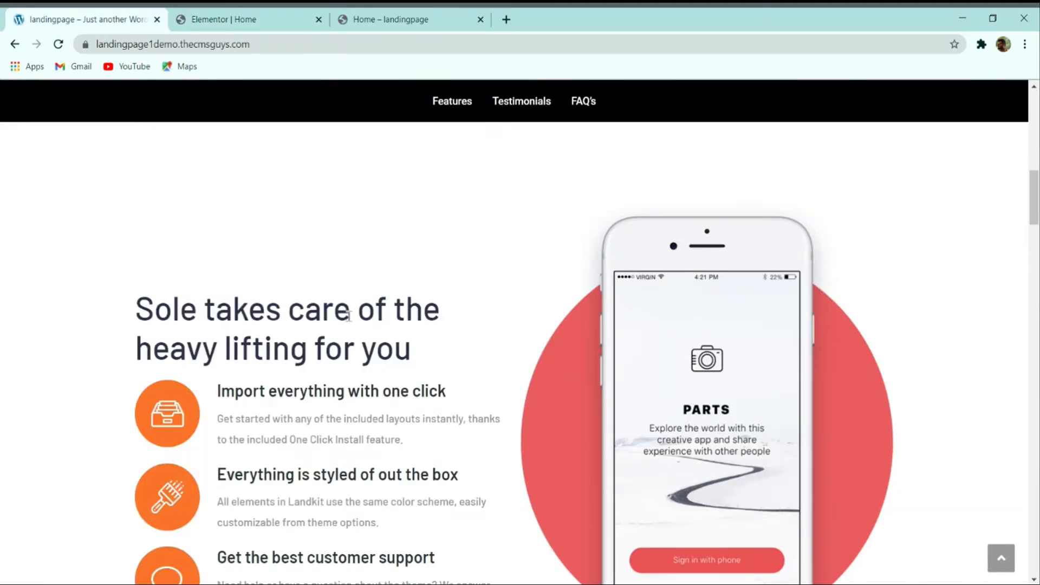
scroll(348, 315, down, 3)
drag(227, 227, 379, 275)
click(273, 264)
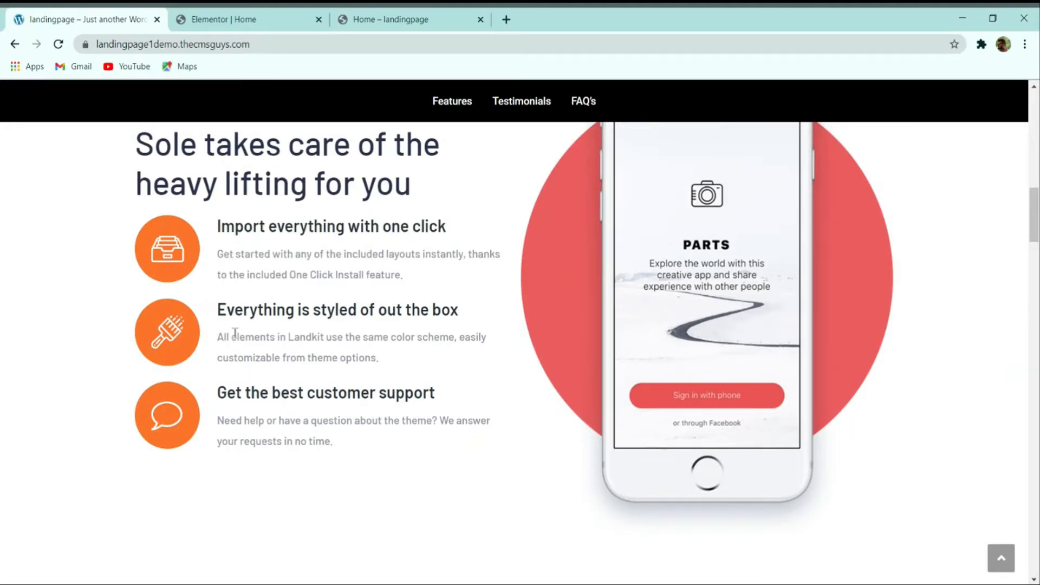
scroll(244, 325, up, 2)
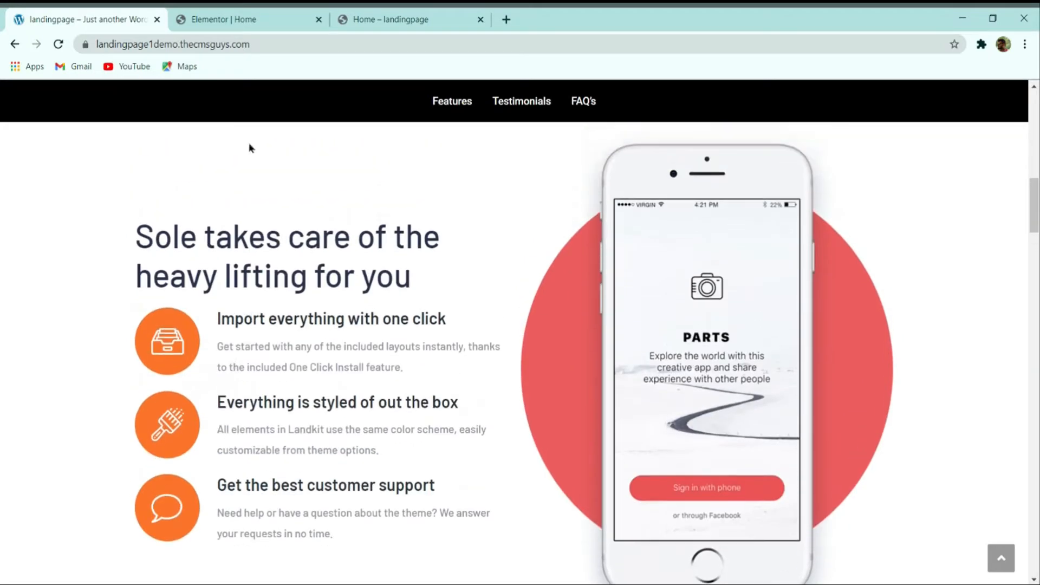
click(244, 16)
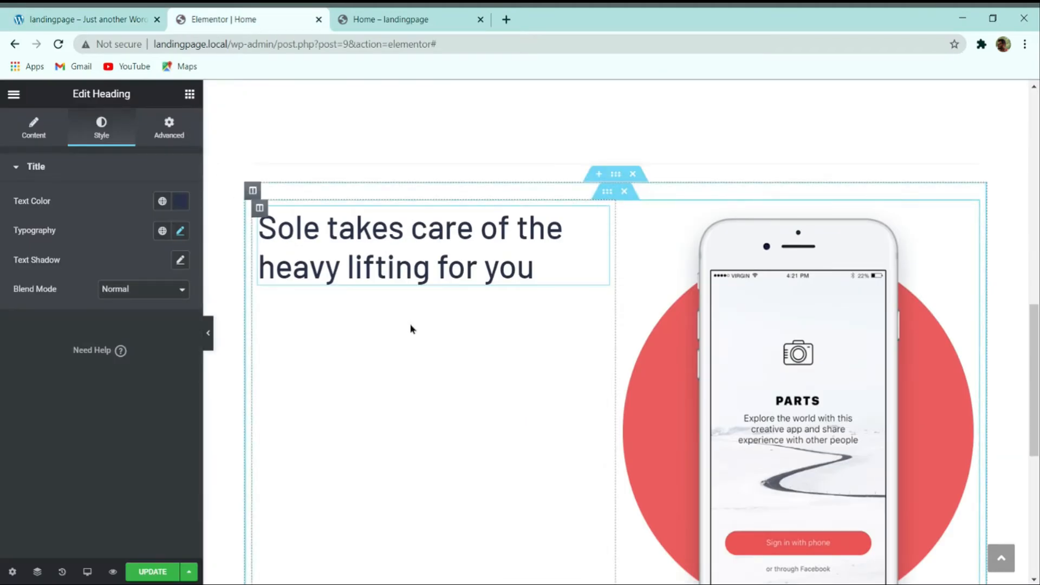
Step: Add an Icon Box under the heading and give it the Inbox1 icon
click(189, 96)
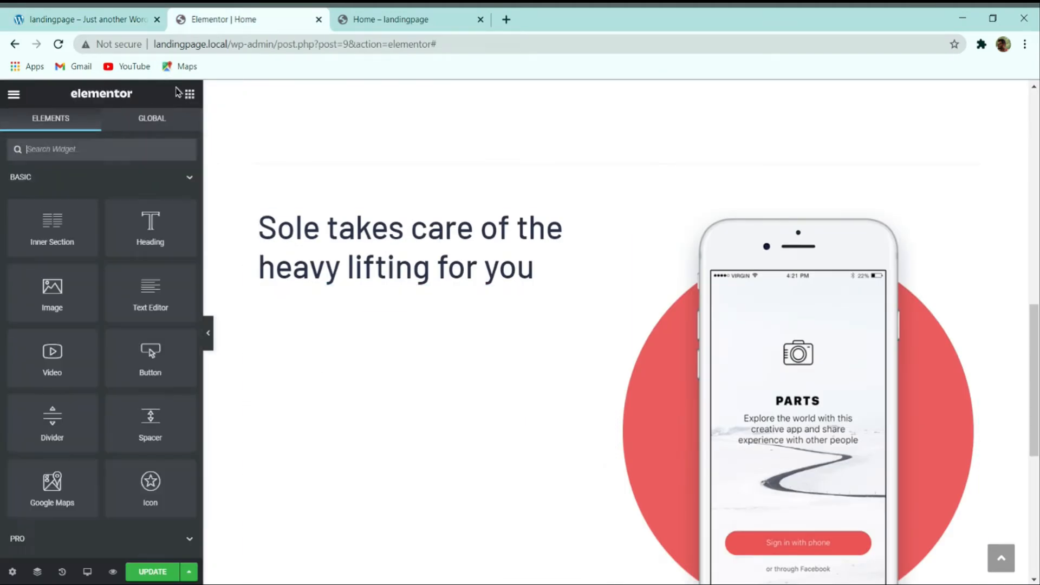
click(155, 149)
text(icon box)
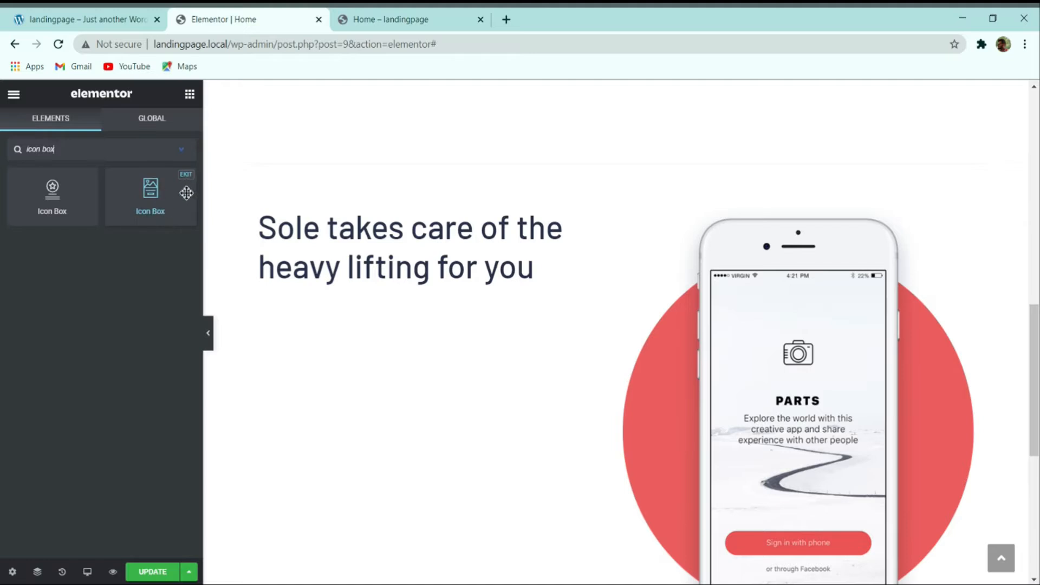
drag(166, 194, 320, 306)
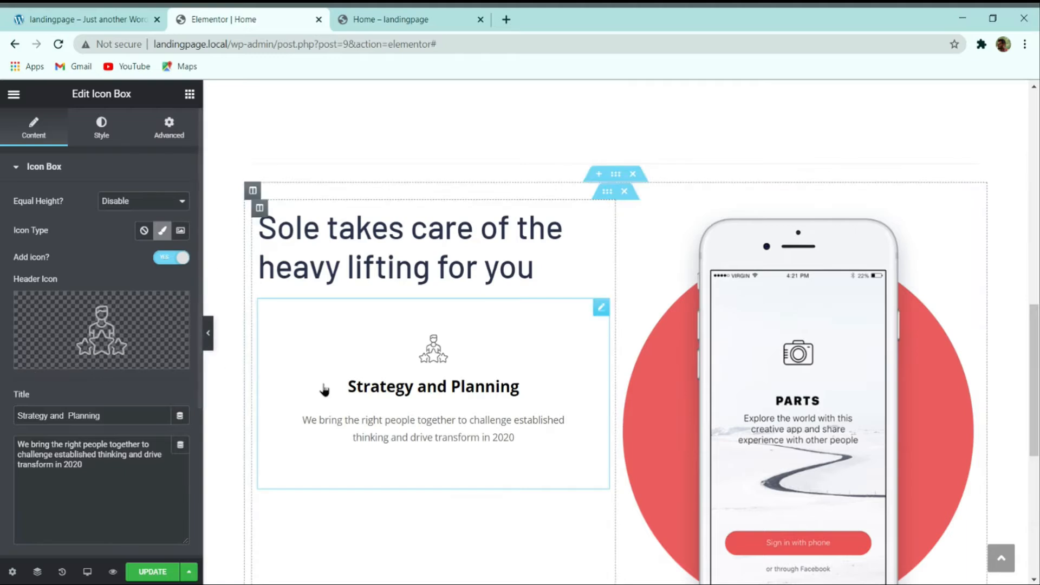
mouse_move(117, 337)
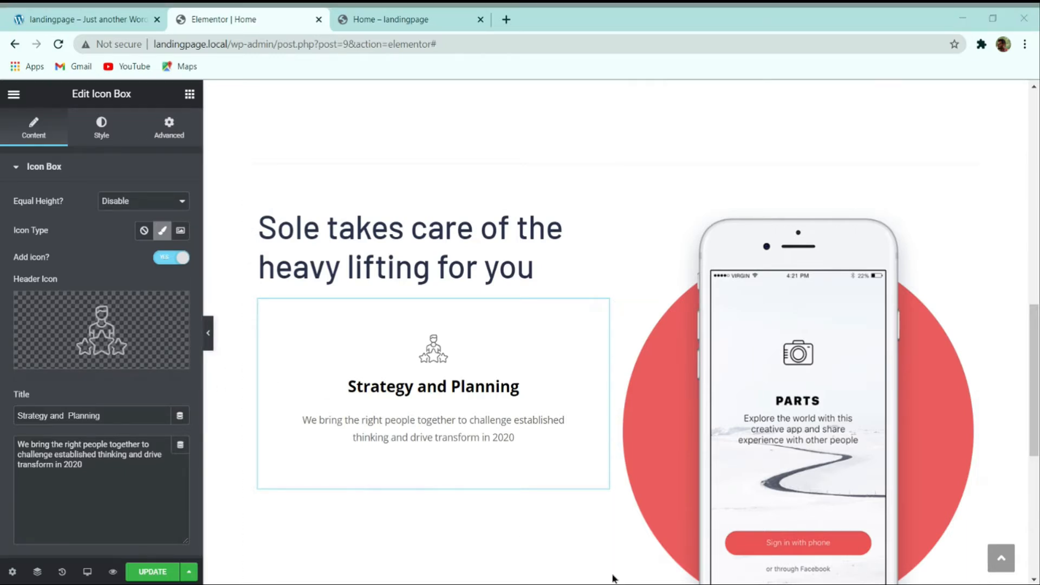
mouse_move(72, 309)
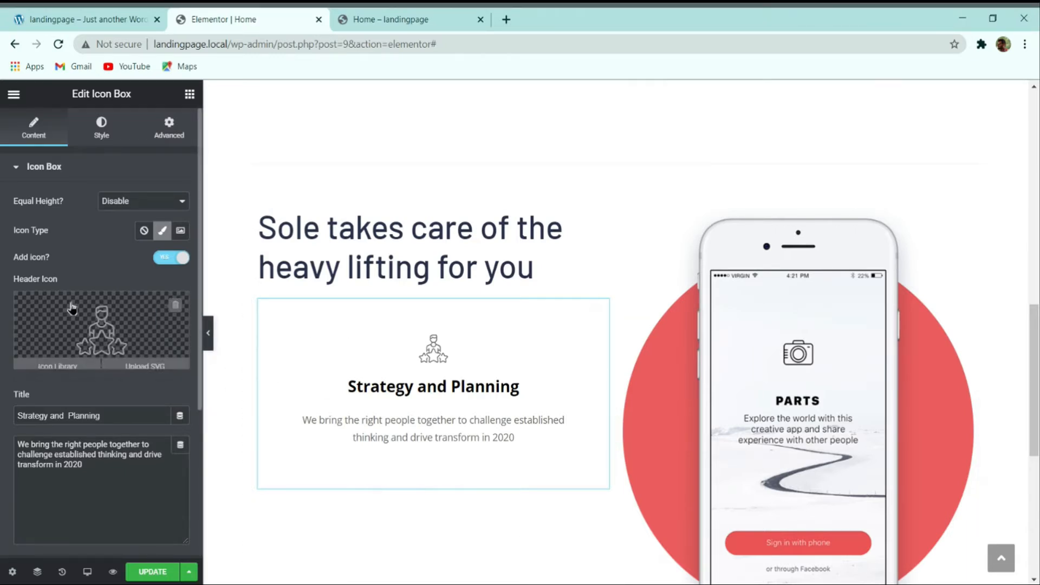
click(93, 323)
click(462, 147)
text(inbo)
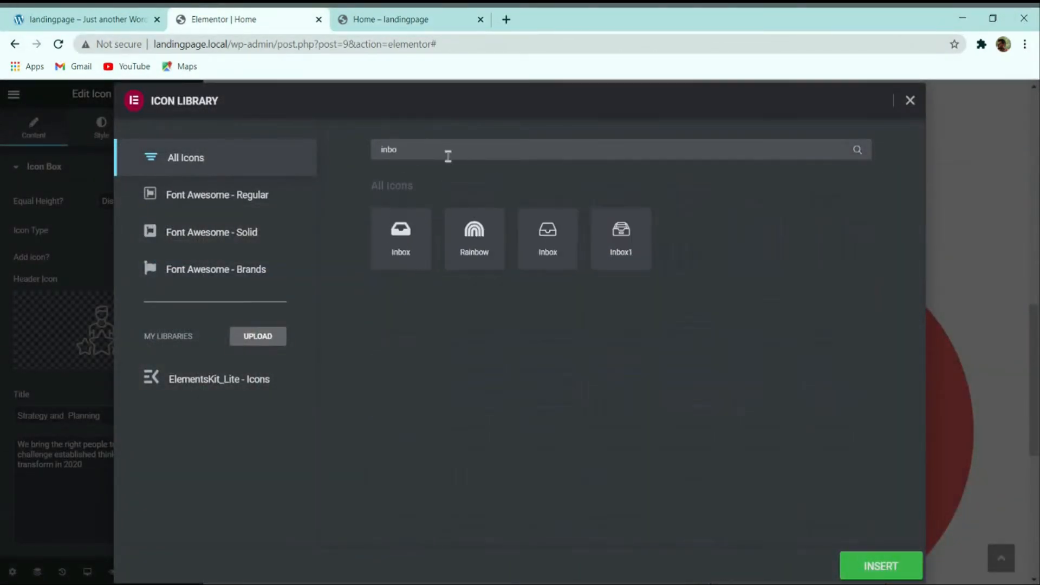
click(621, 239)
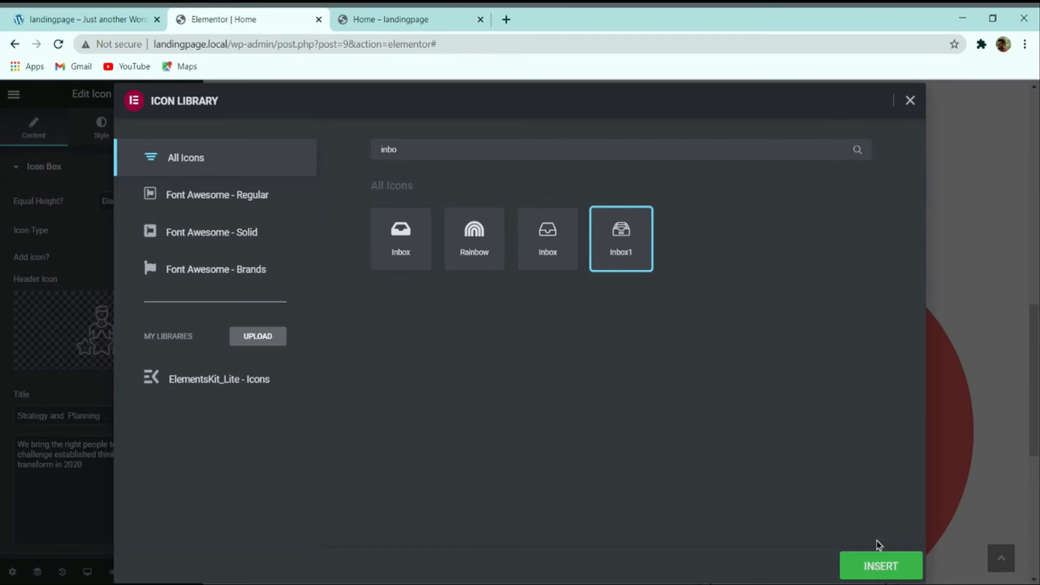
click(867, 565)
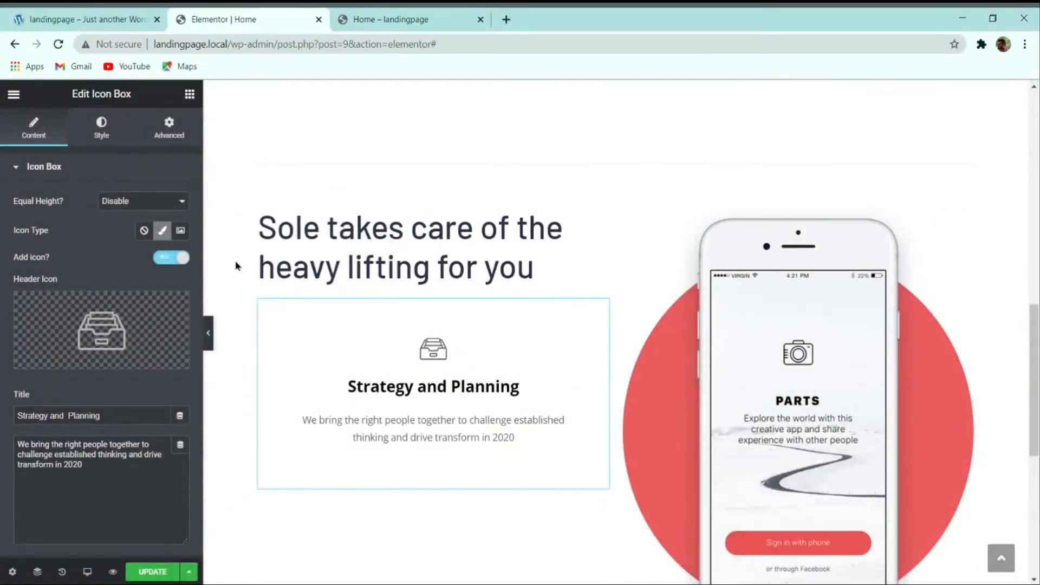
Step: Paste the demo's 'Import everything with one click' title and its description into the box
click(93, 16)
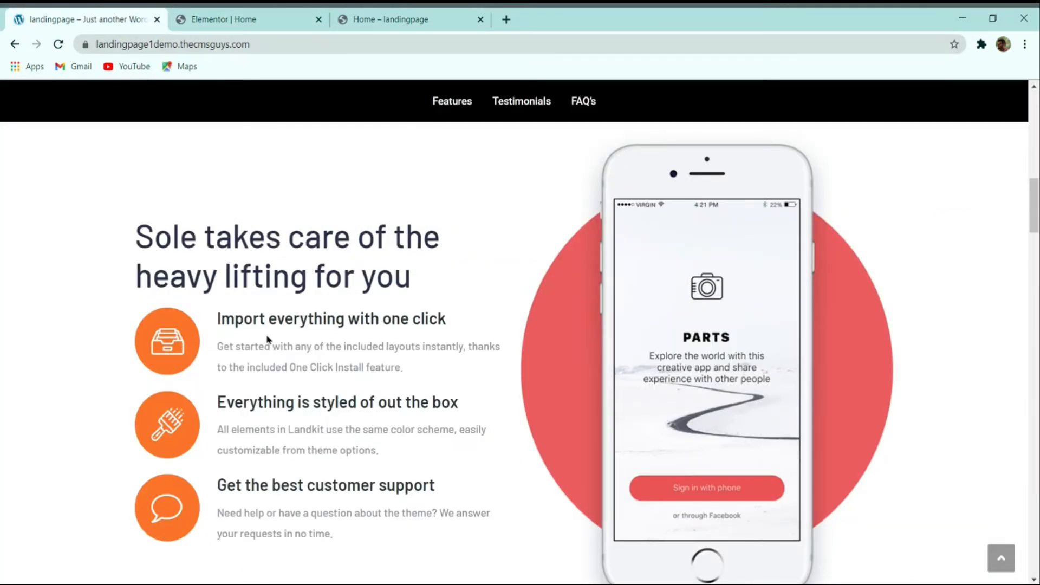
triple_click(265, 320)
key(ctrl+c)
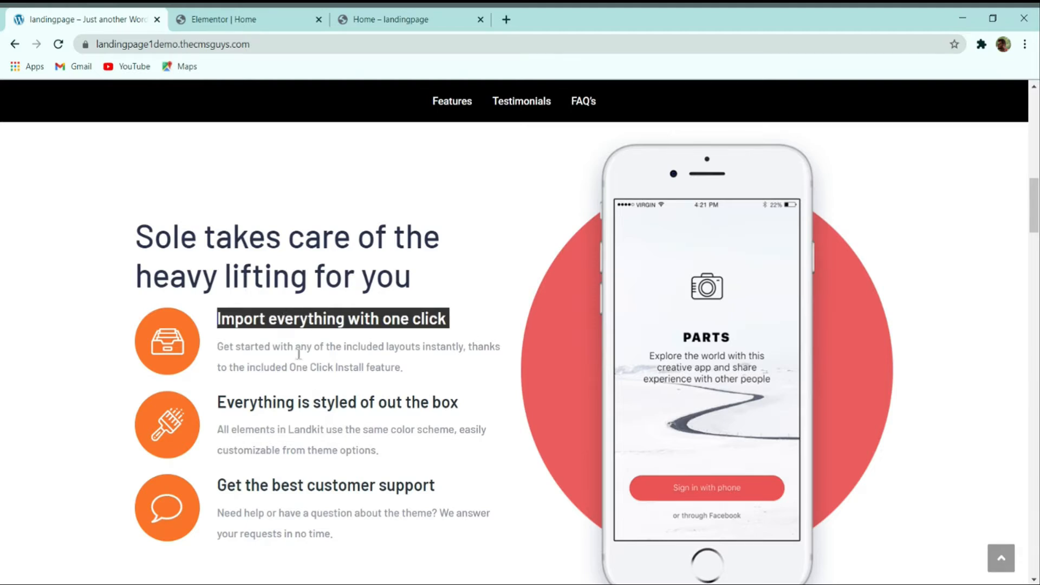
click(223, 19)
triple_click(82, 415)
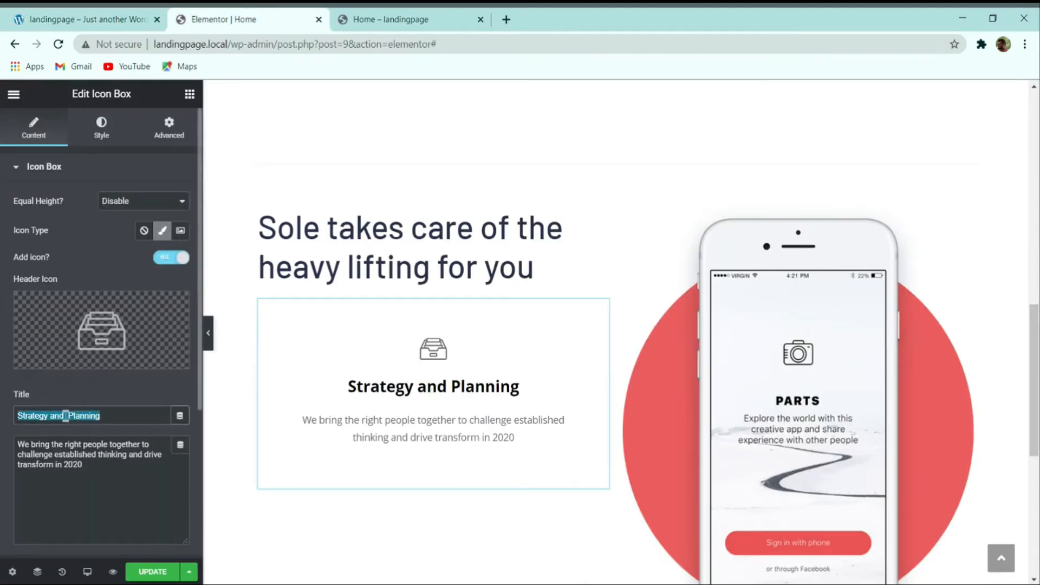
key(ctrl+v)
click(119, 14)
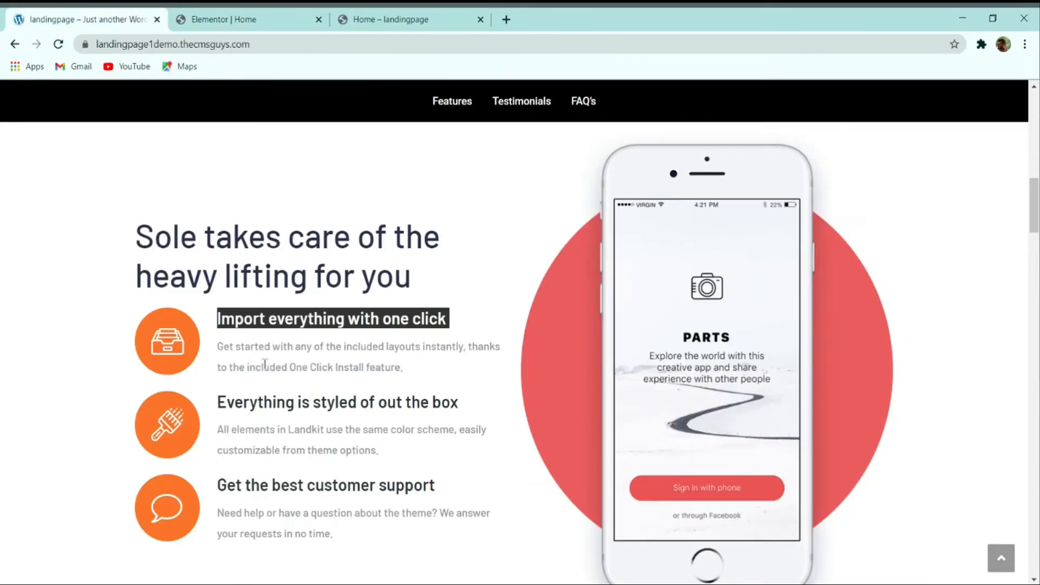
drag(414, 377, 219, 349)
key(ctrl+c)
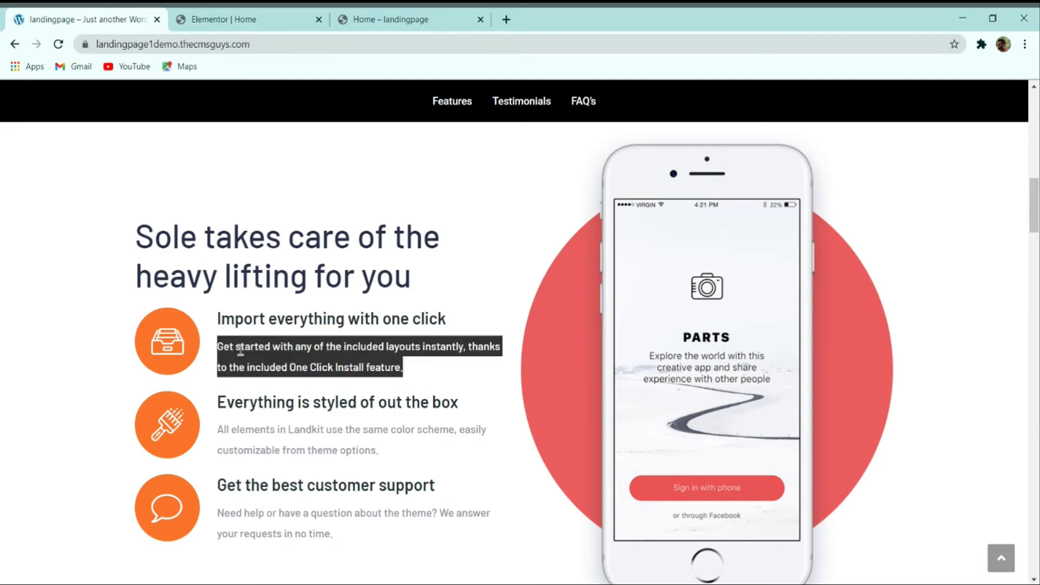
click(251, 19)
click(98, 464)
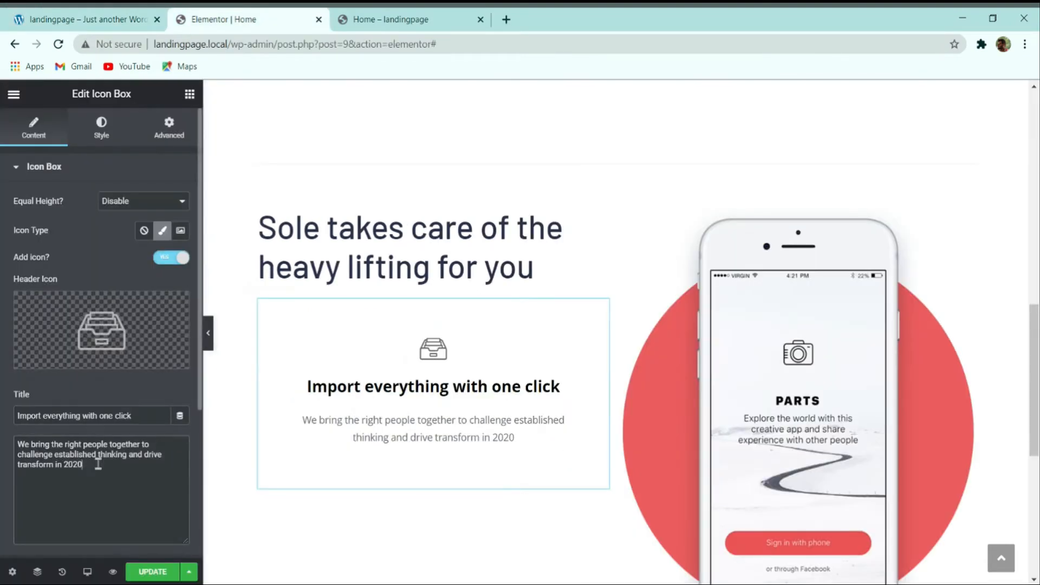
key(ctrl+a)
key(ctrl+v)
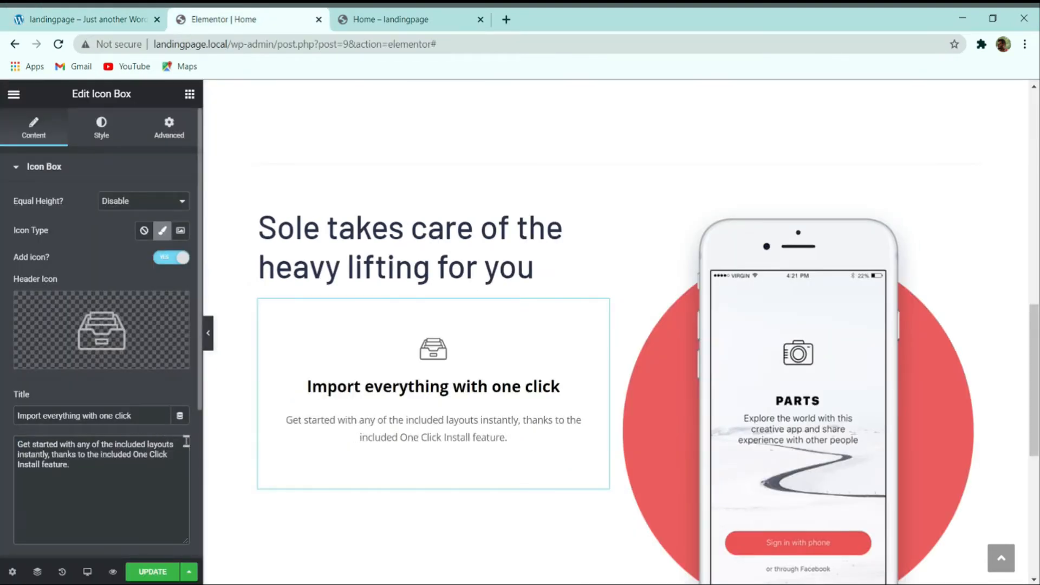
Step: Turn off the Global Link and set the box's content alignment to Left
scroll(134, 356, down, 5)
scroll(141, 360, up, 5)
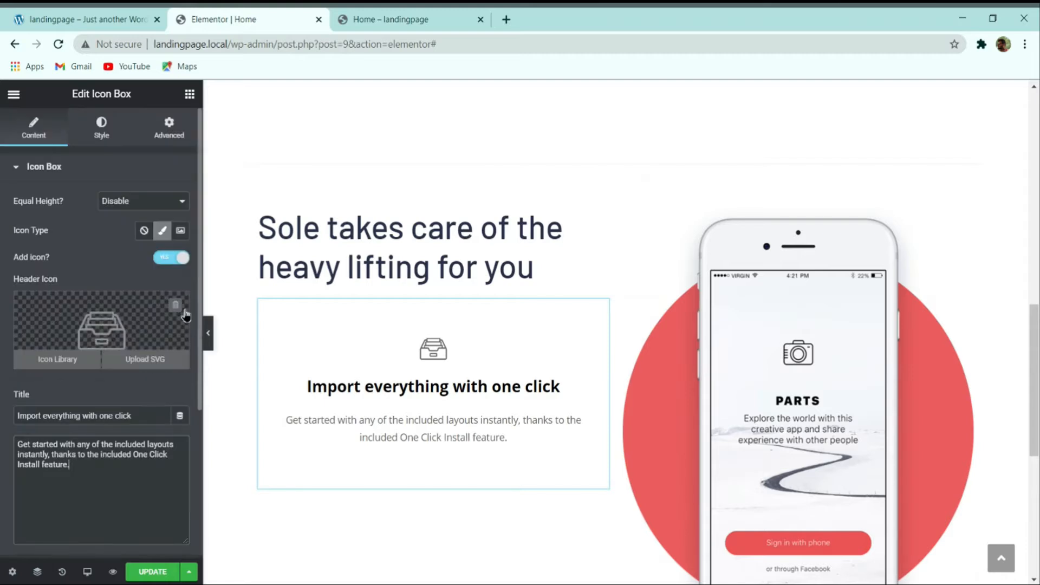
click(91, 20)
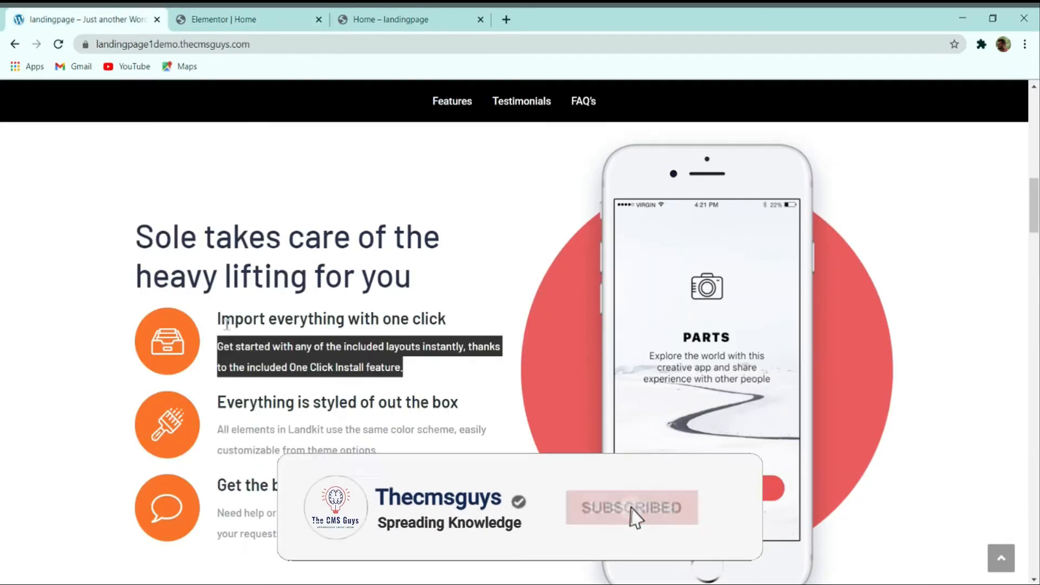
click(269, 17)
scroll(103, 379, down, 5)
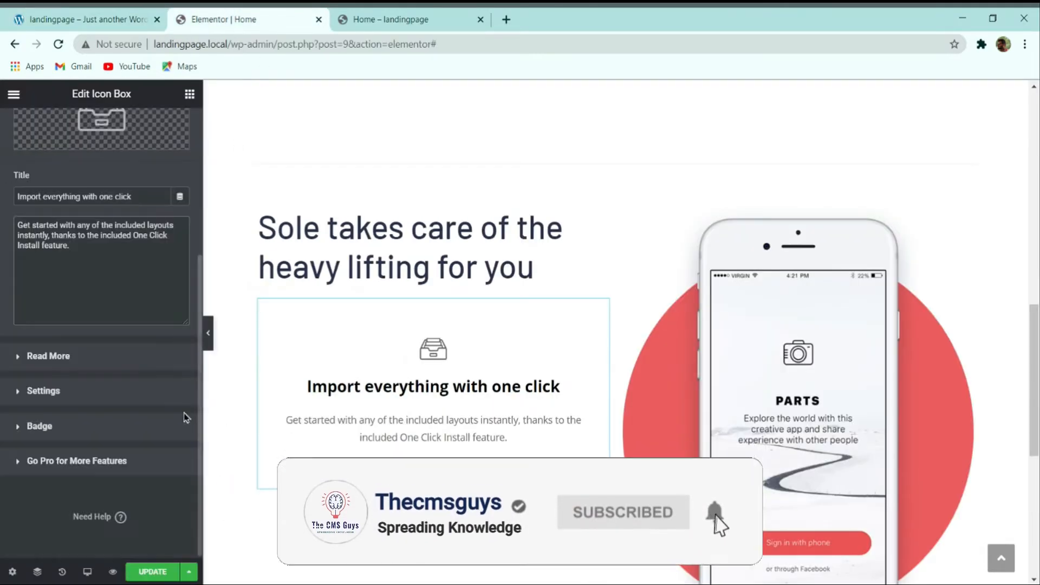
click(37, 367)
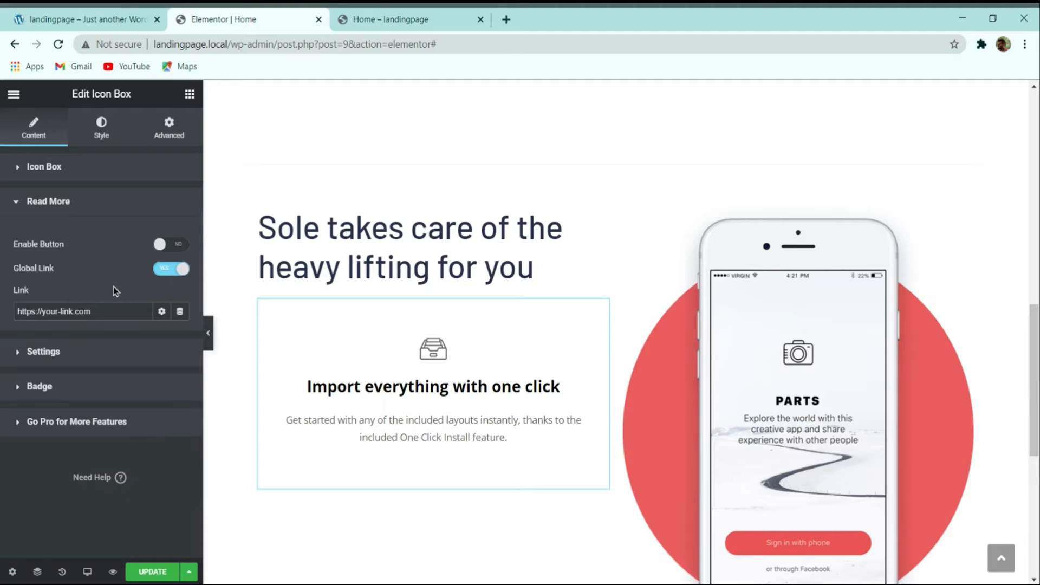
click(172, 270)
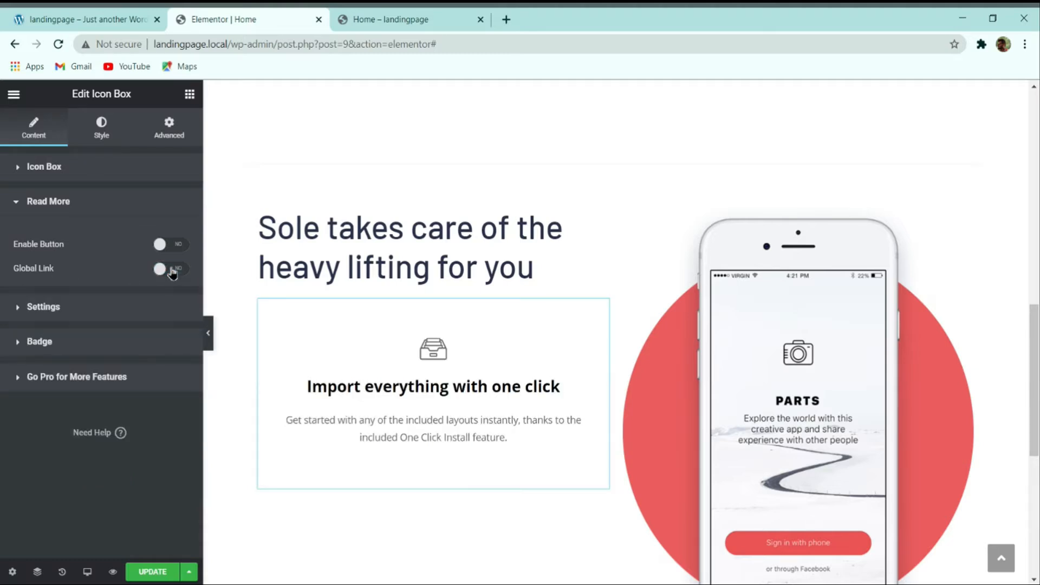
click(70, 306)
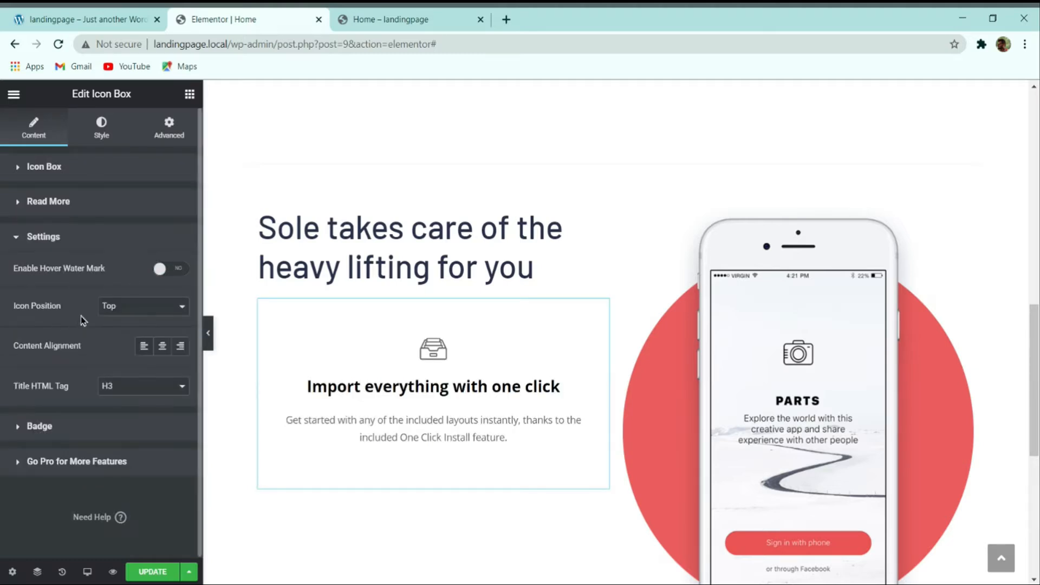
click(144, 345)
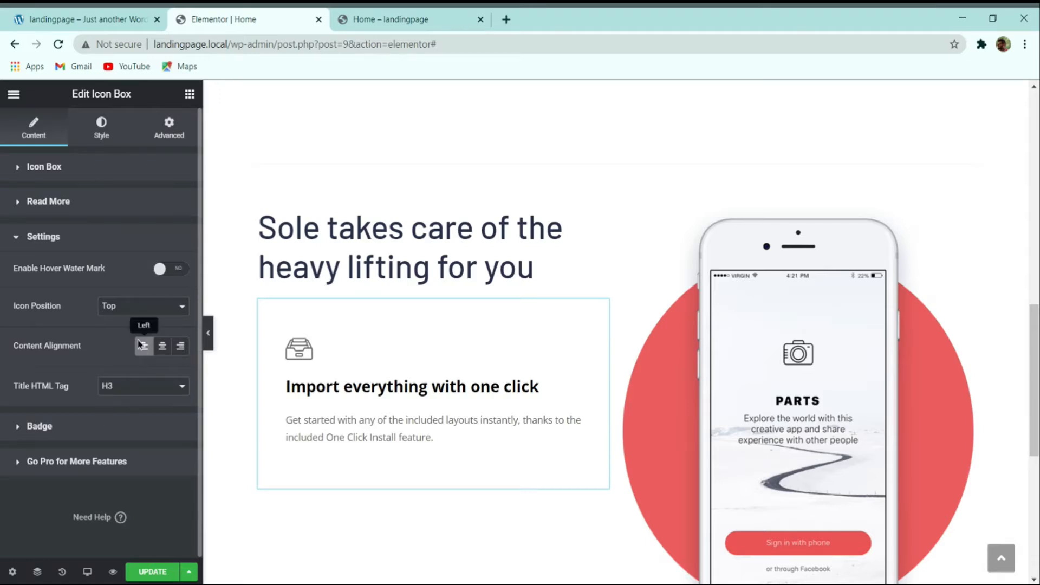
click(106, 426)
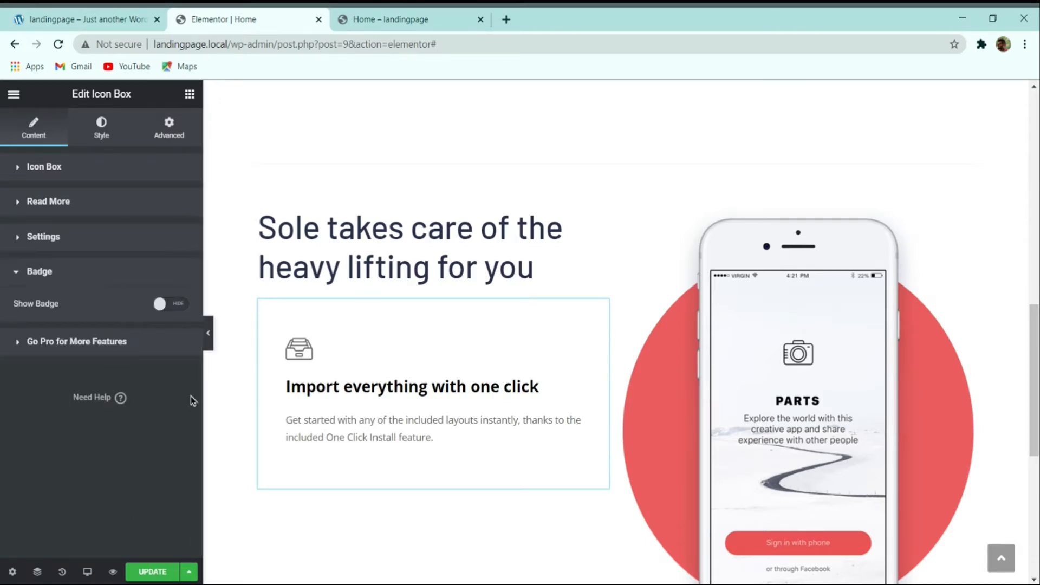
scroll(388, 401, up, 2)
scroll(388, 402, down, 2)
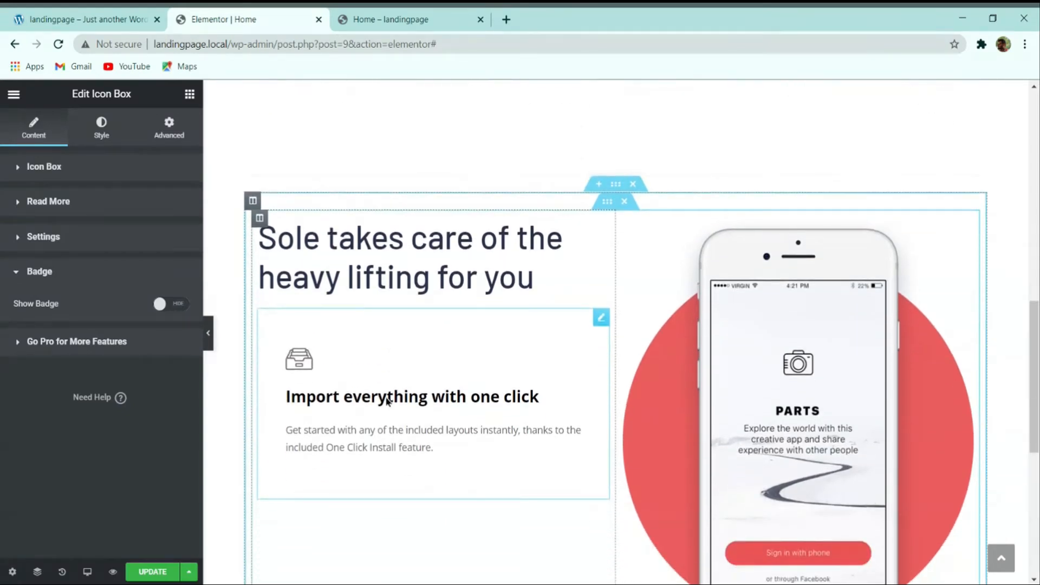
Step: Add a second Icon Box below the first feature, with the Inbox1 icon placed left
click(189, 95)
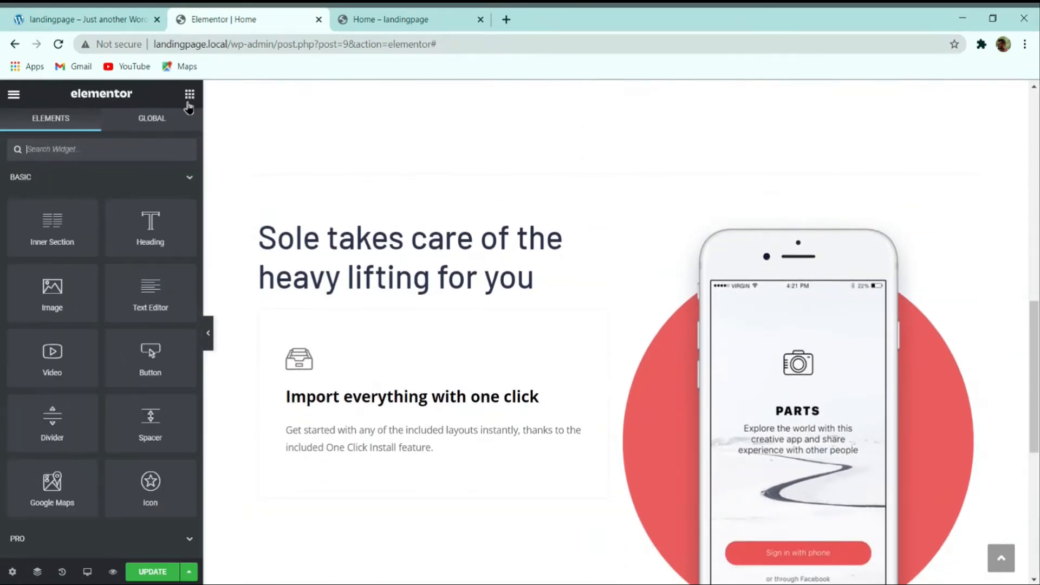
text(icon)
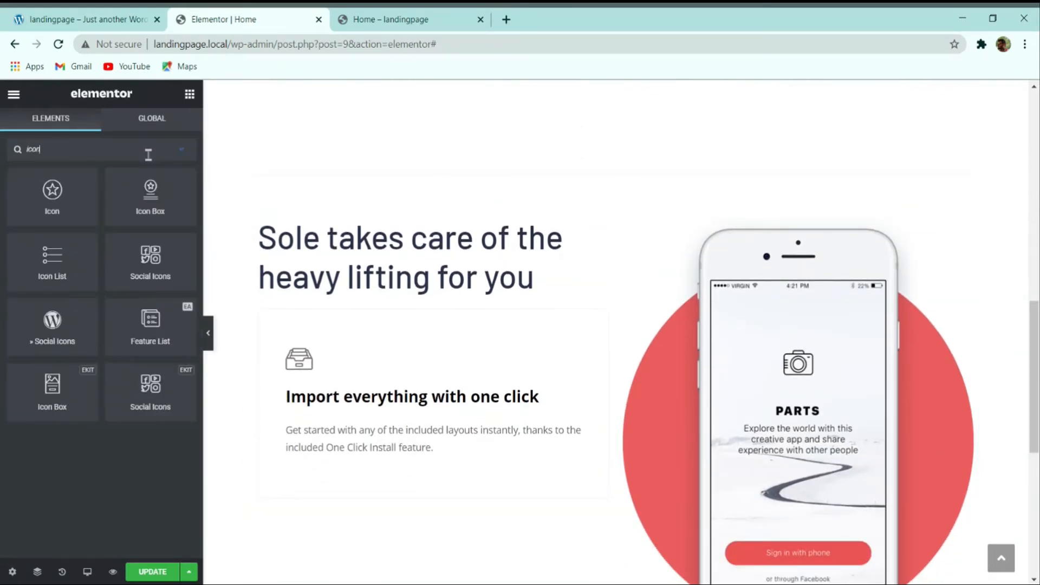
drag(148, 190, 433, 502)
scroll(358, 372, down, 3)
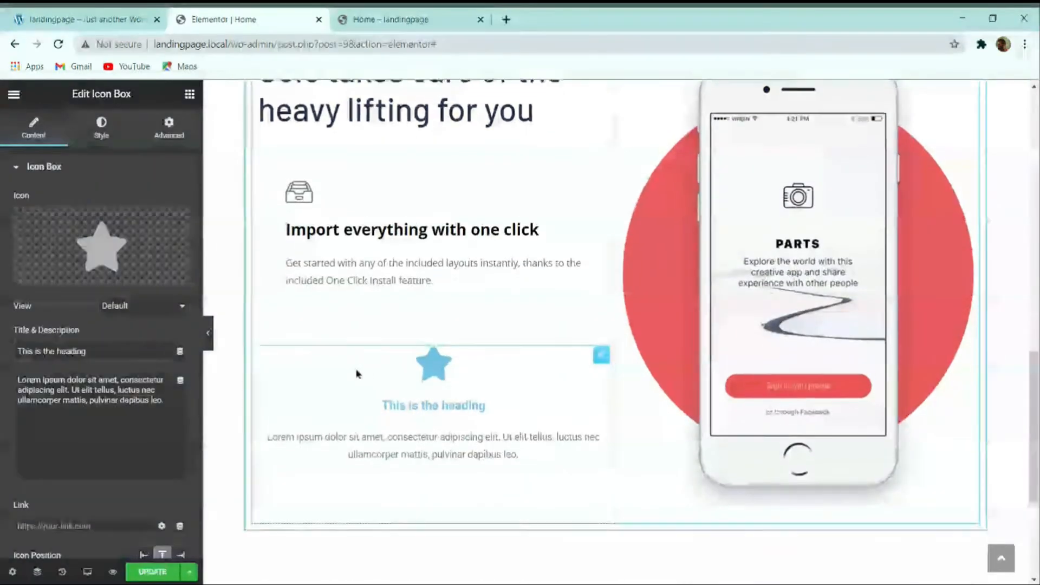
click(139, 256)
click(652, 149)
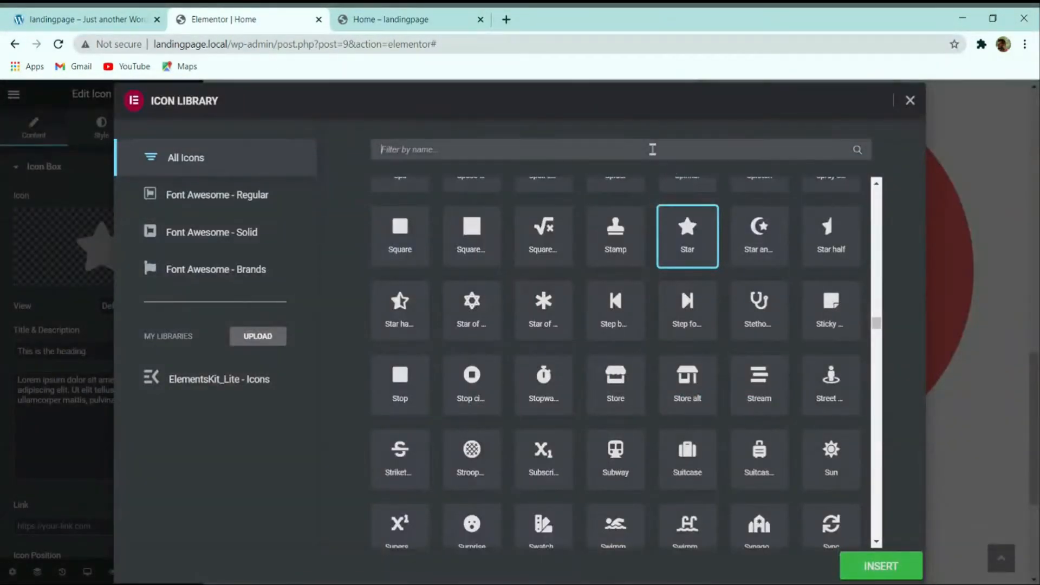
text(icon)
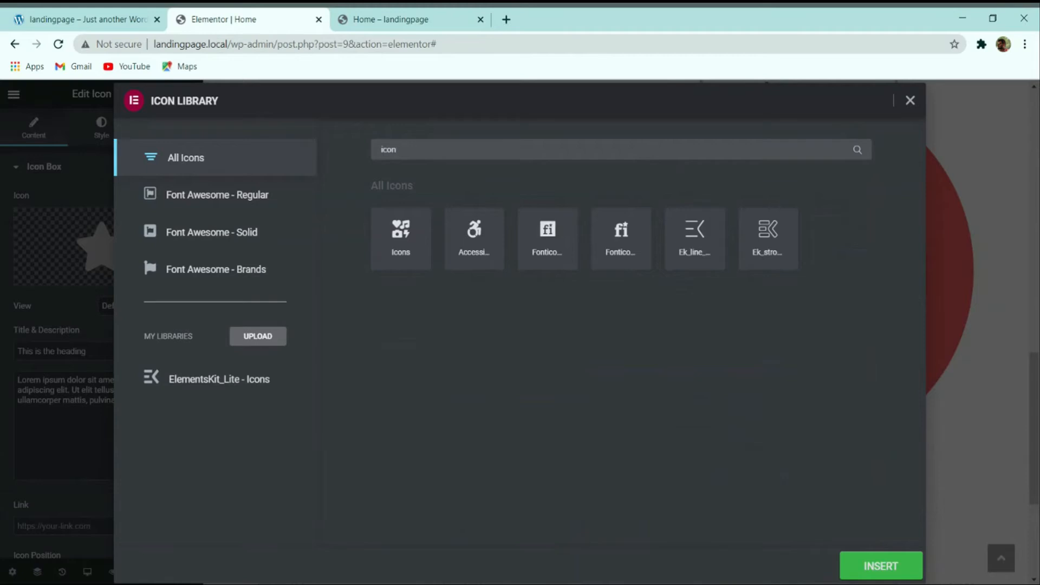
key(BackSpace)
key(BackSpace)
key(BackSpace)
key(BackSpace)
text(inb)
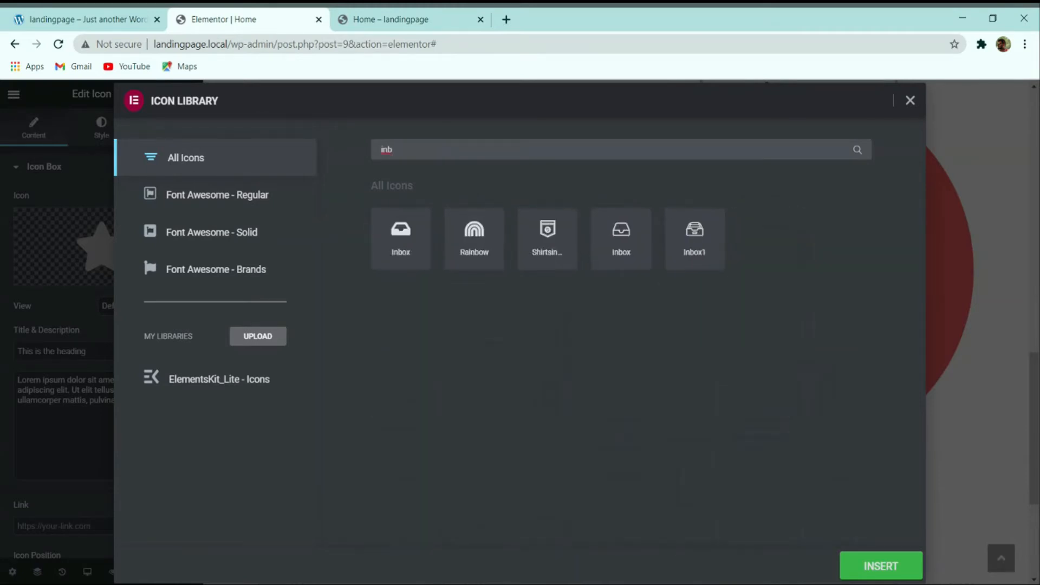
click(707, 238)
scroll(98, 370, down, 3)
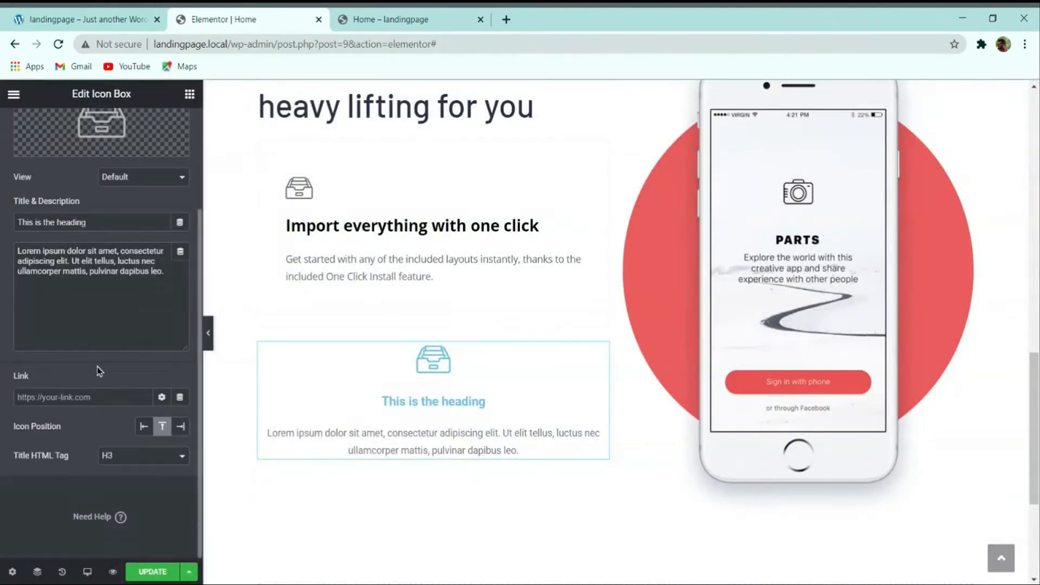
click(144, 427)
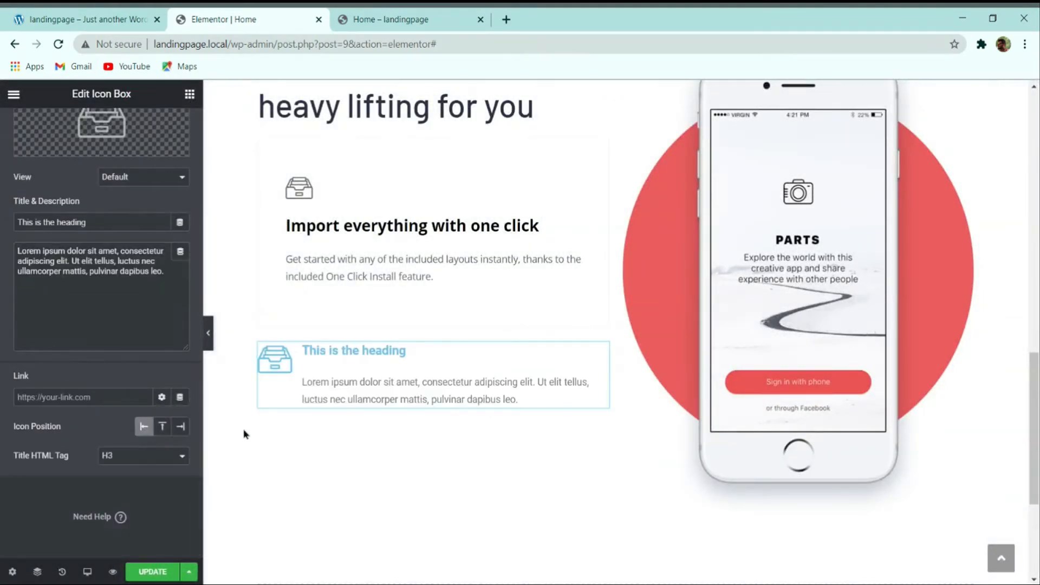
scroll(271, 406, up, 2)
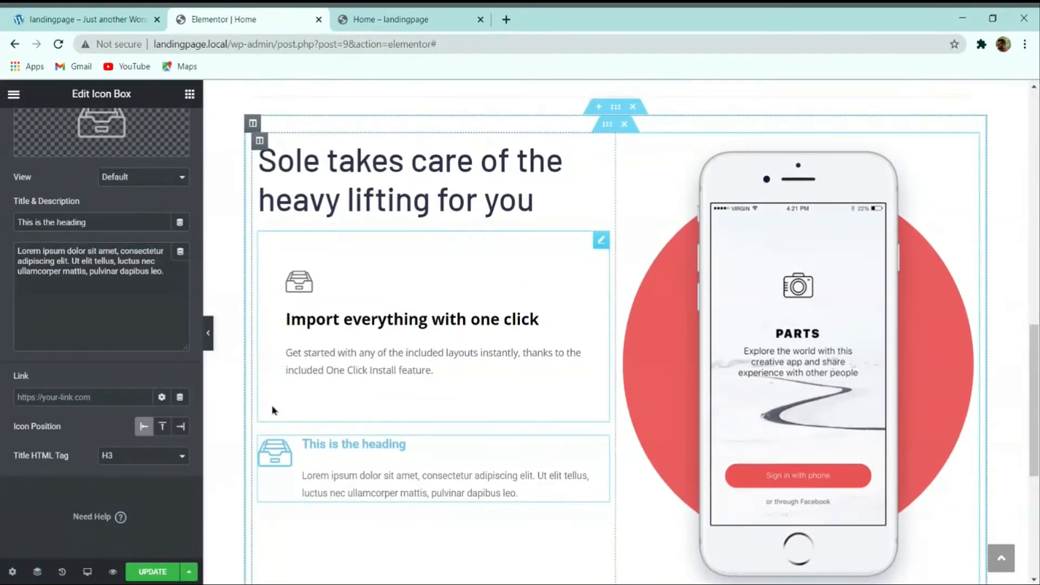
Step: Select the demo's feature heading and description text, then select the Import everything icon box
click(87, 19)
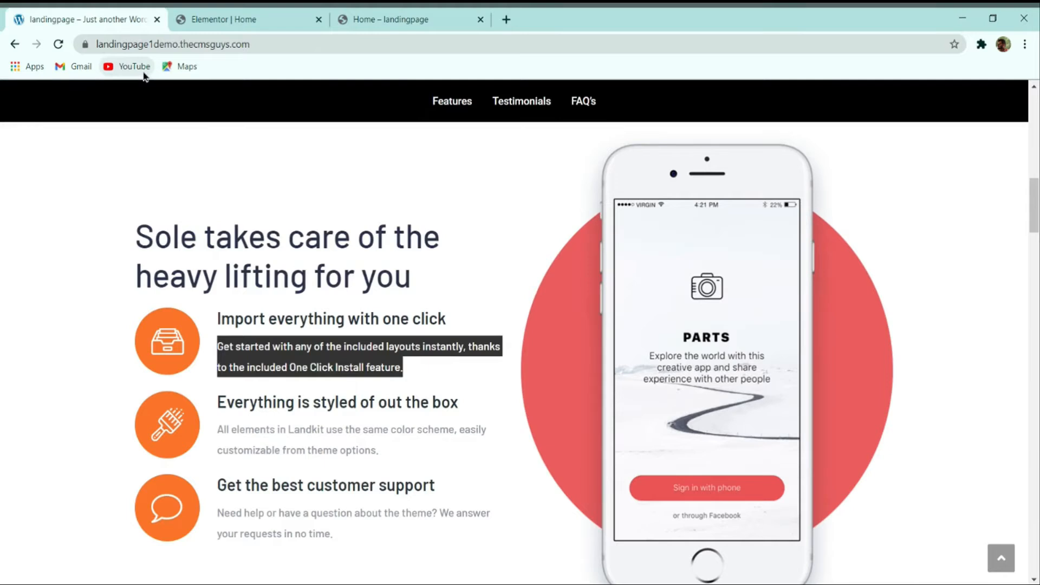
click(237, 342)
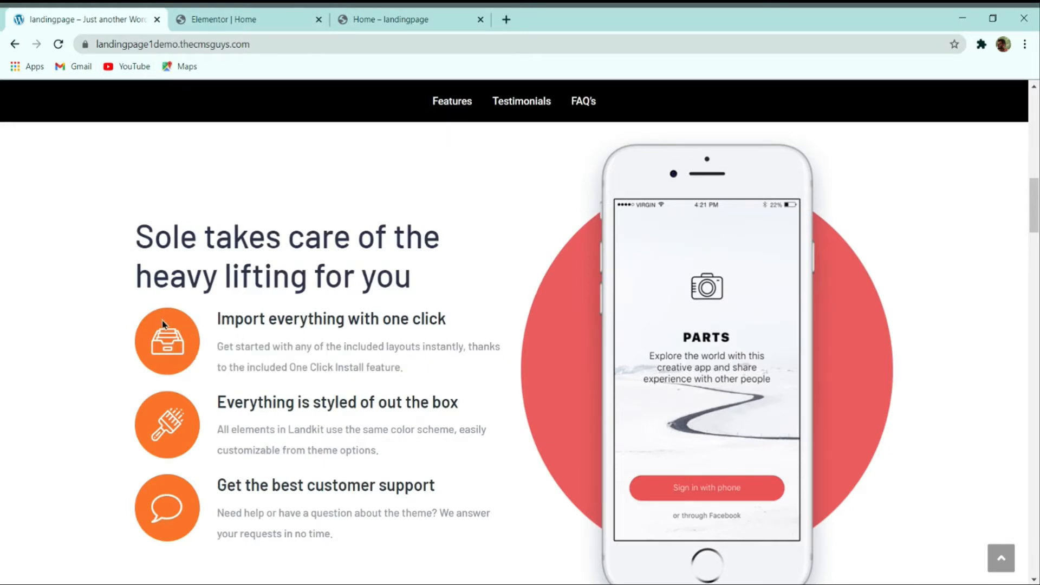
drag(218, 322, 308, 320)
drag(261, 367, 269, 366)
click(249, 19)
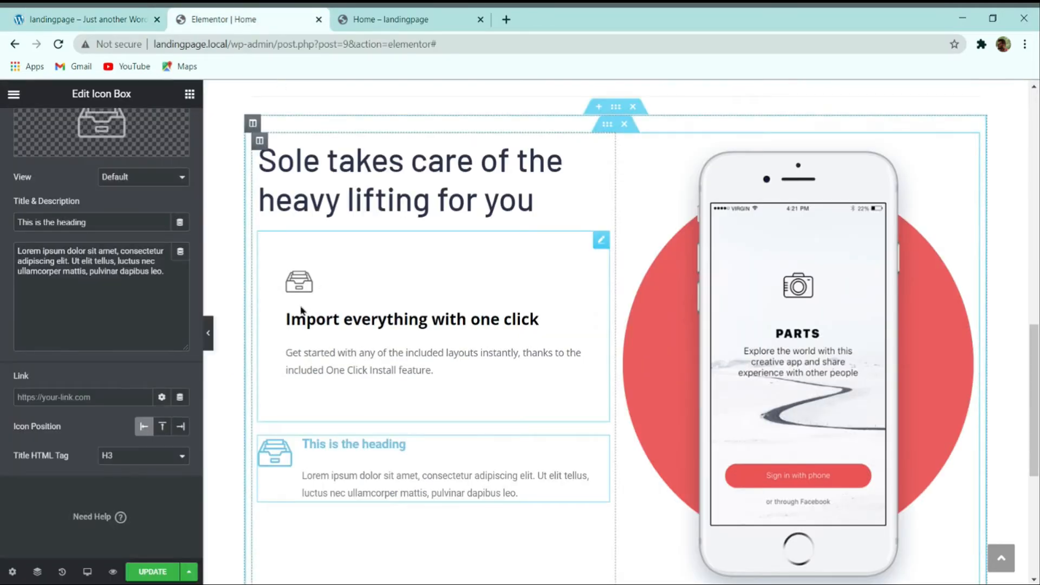
drag(304, 308, 376, 303)
click(373, 303)
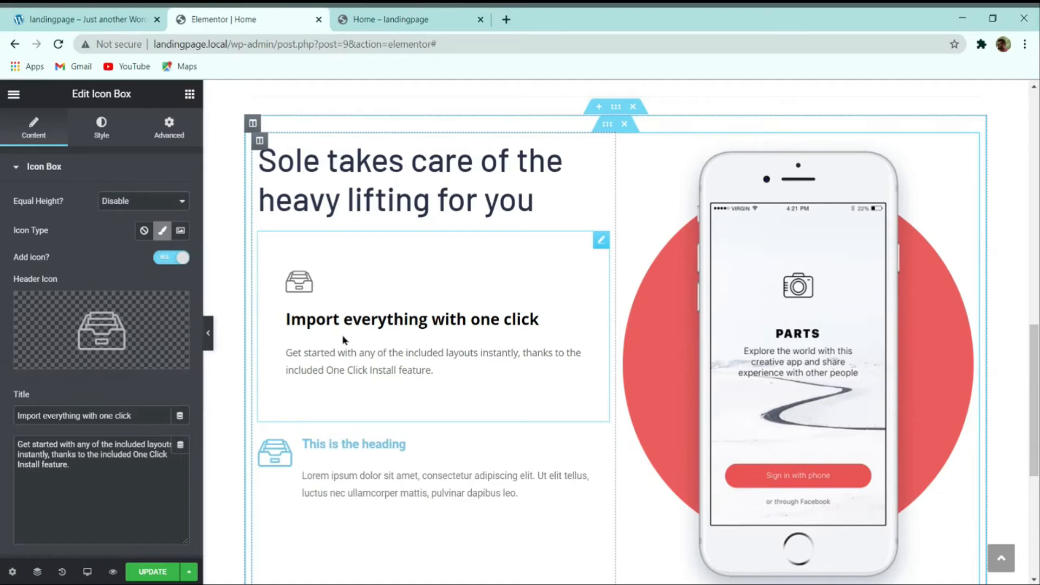
Step: Delete the first icon box and title the remaining one 'Import everything with one click'
right_click(380, 293)
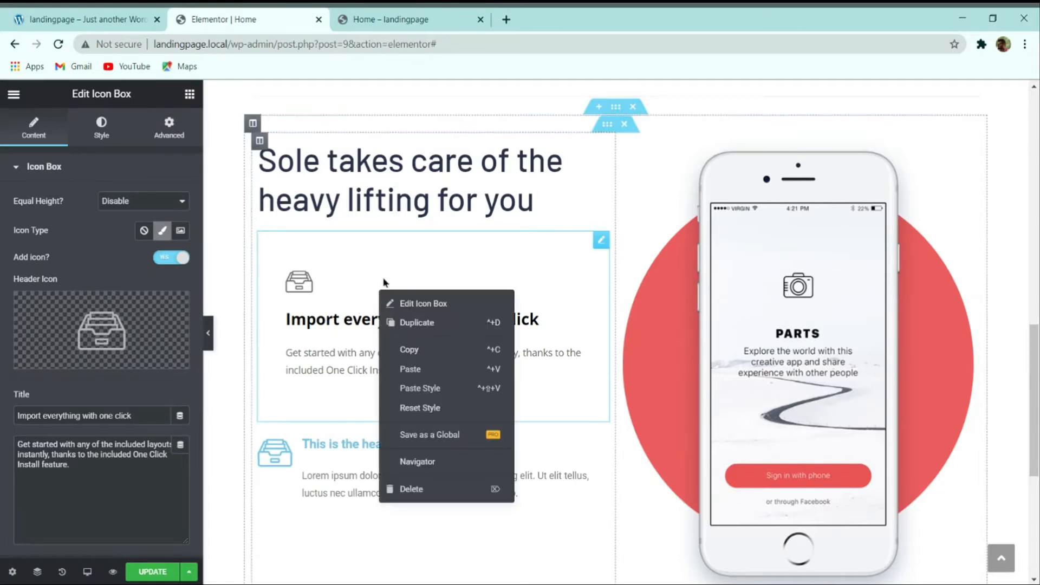
click(416, 473)
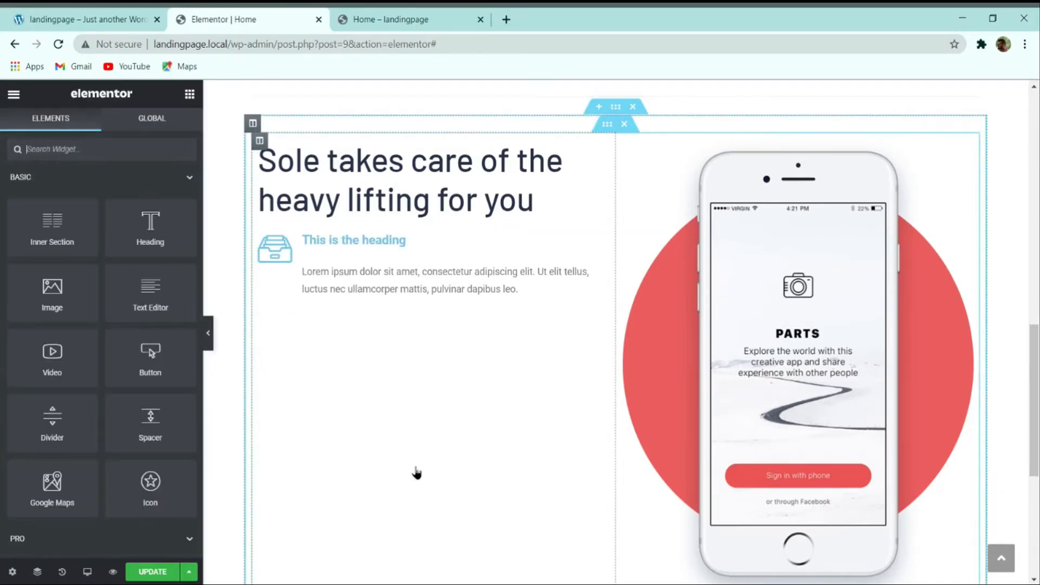
click(393, 256)
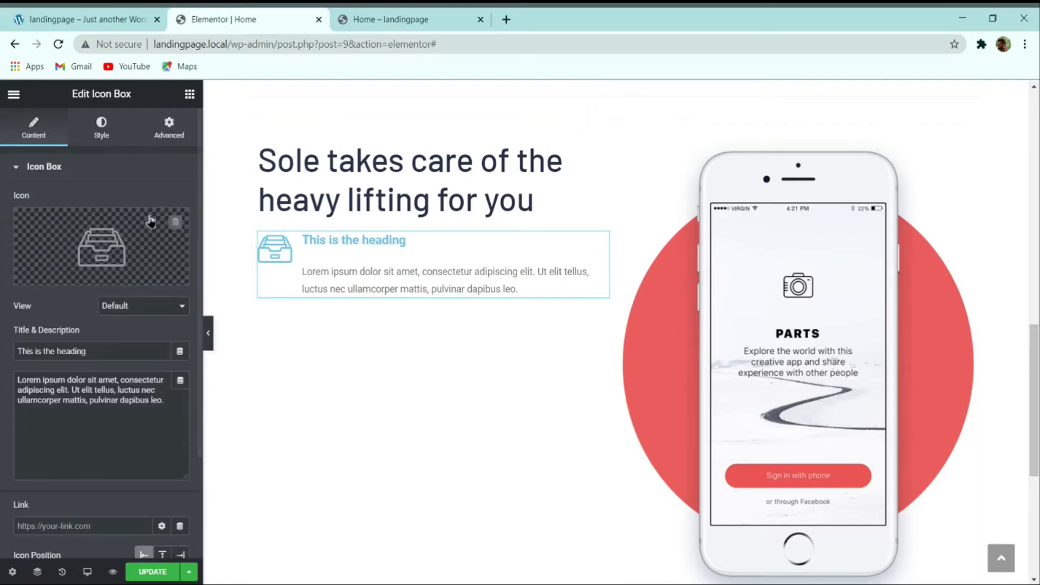
click(114, 19)
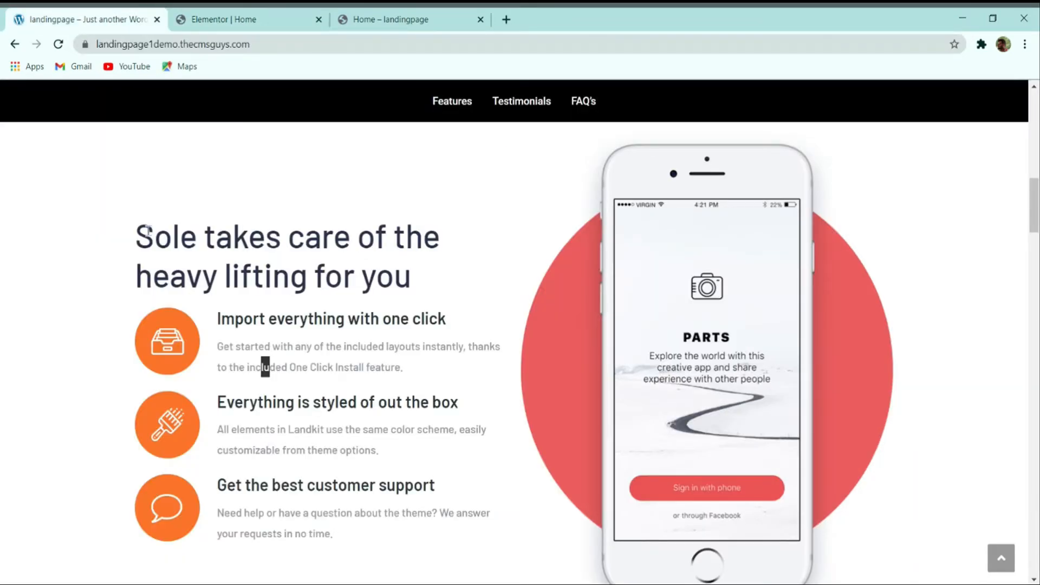
click(265, 320)
triple_click(267, 319)
key(ctrl+c)
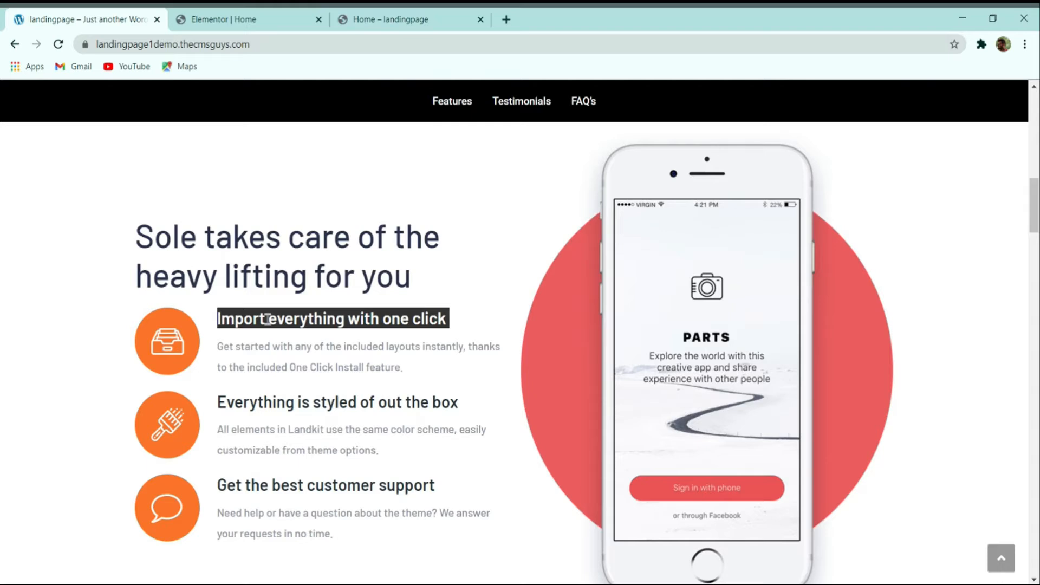
click(260, 19)
double_click(115, 351)
key(ctrl+a)
key(ctrl+v)
Step: Replace the Lorem ipsum description with the demo's 'Get started' paragraph
click(113, 17)
triple_click(255, 349)
key(ctrl+c)
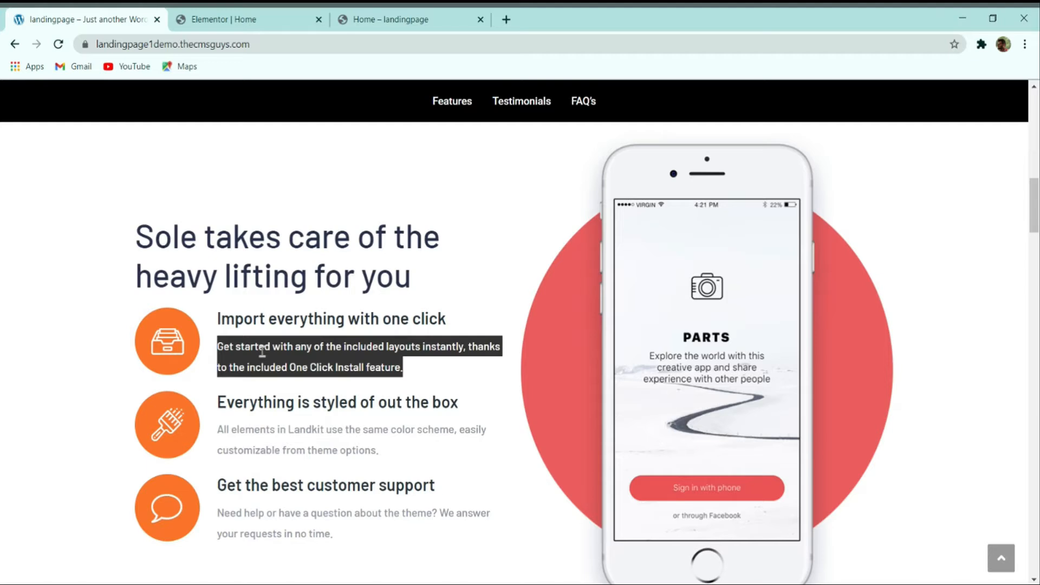
click(233, 19)
click(88, 389)
key(ctrl+a)
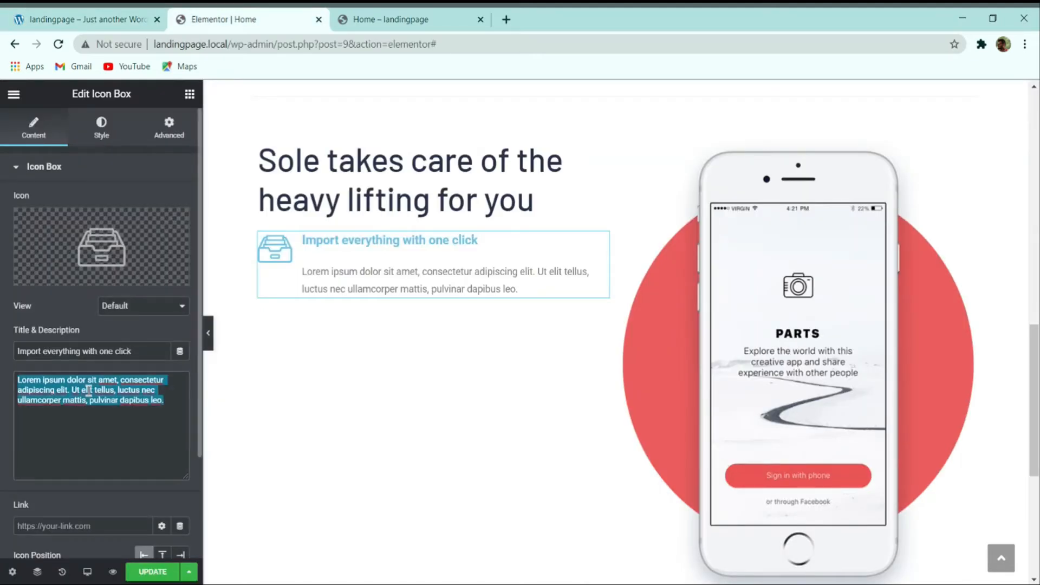
key(ctrl+v)
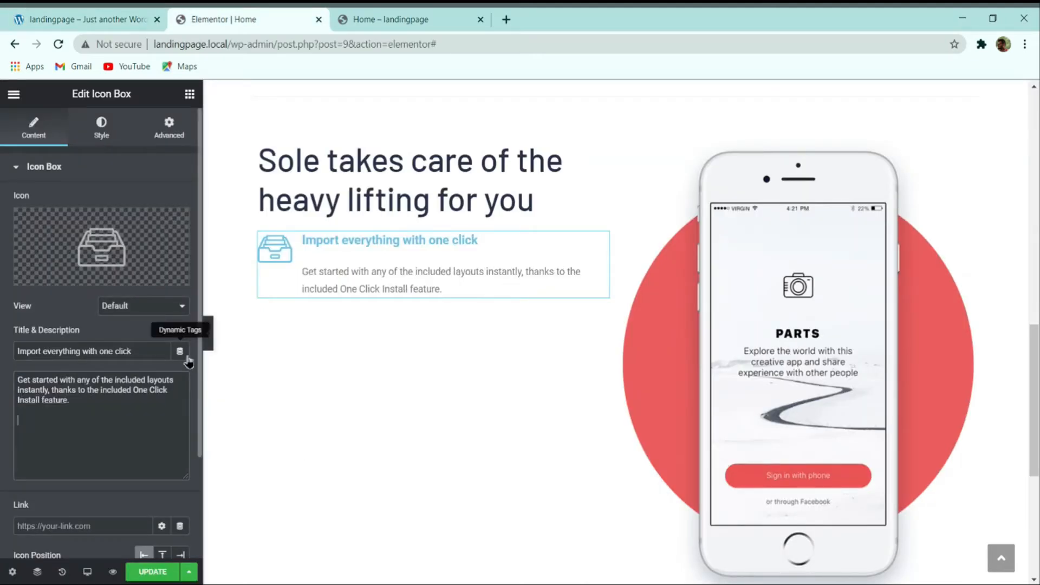
key(BackSpace)
scroll(32, 336, down, 3)
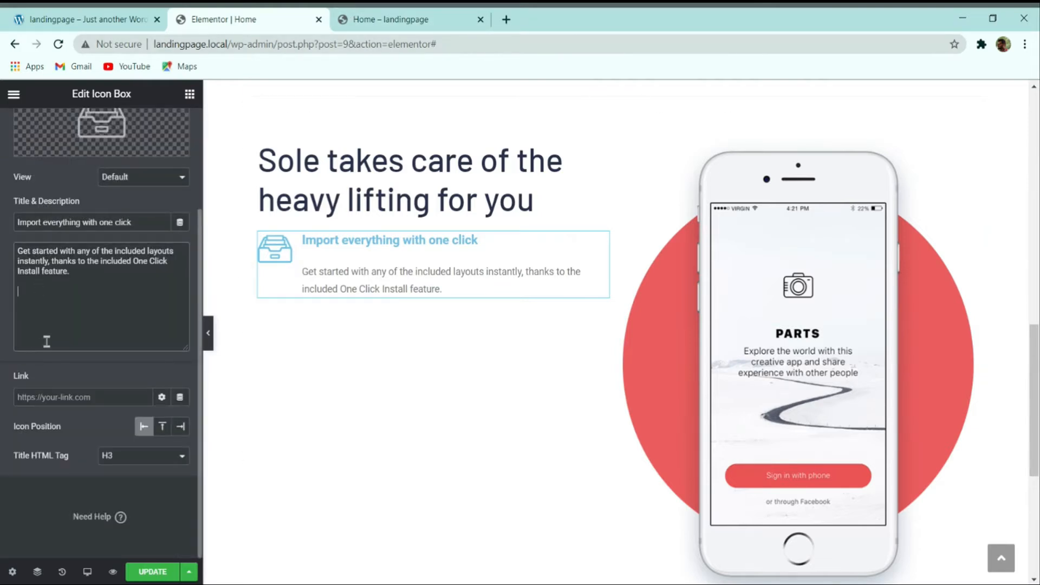
scroll(116, 366, up, 3)
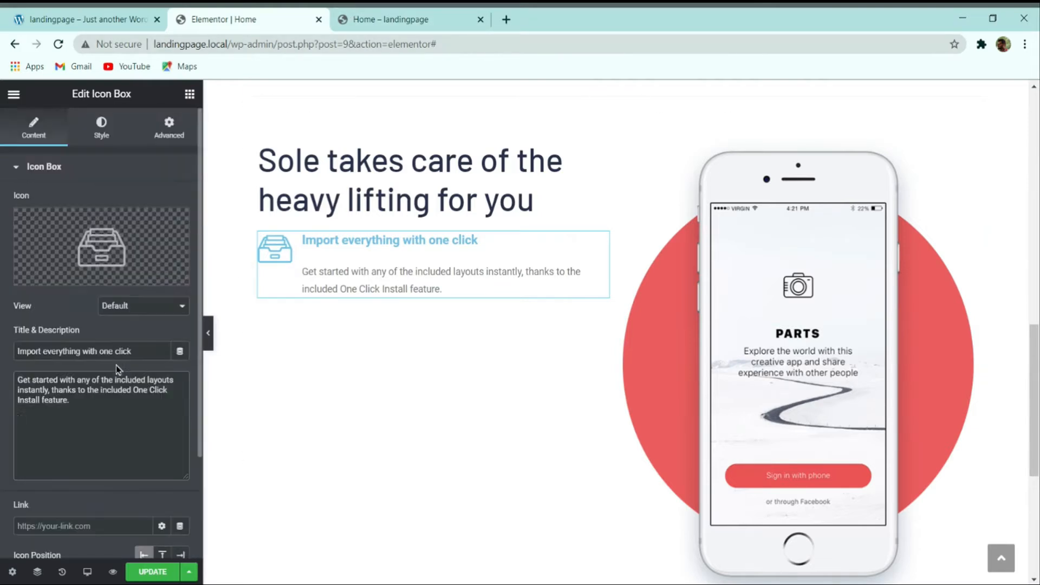
Step: Set the icon colour to #FA742B, icon size 48 and spacing 25
click(102, 130)
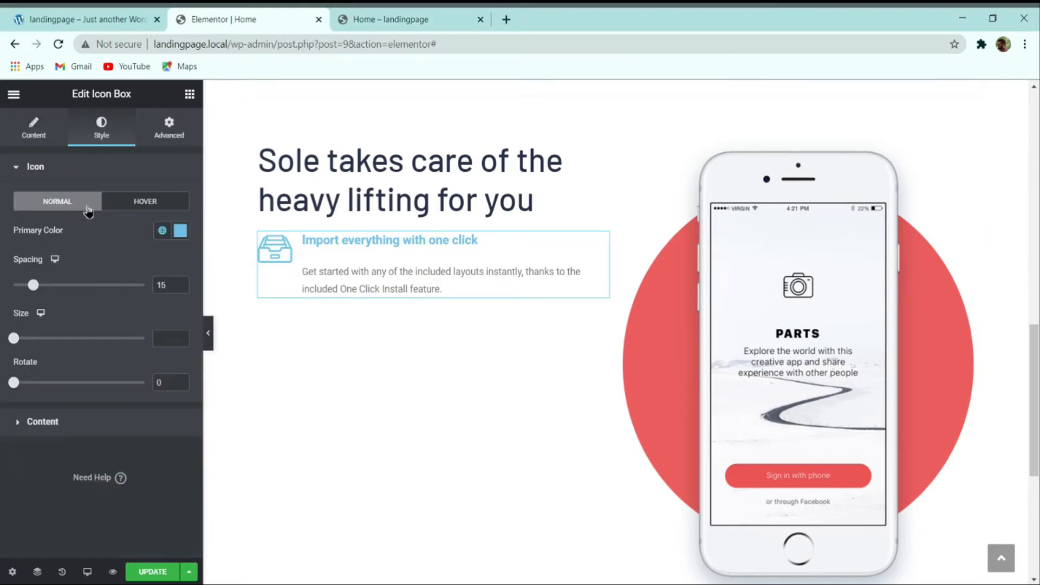
click(134, 14)
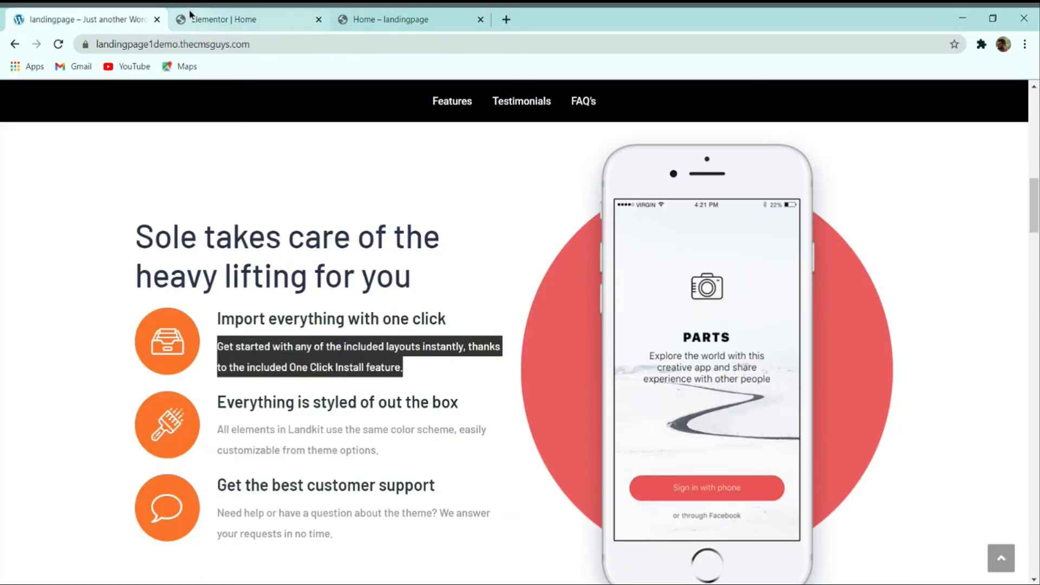
click(227, 19)
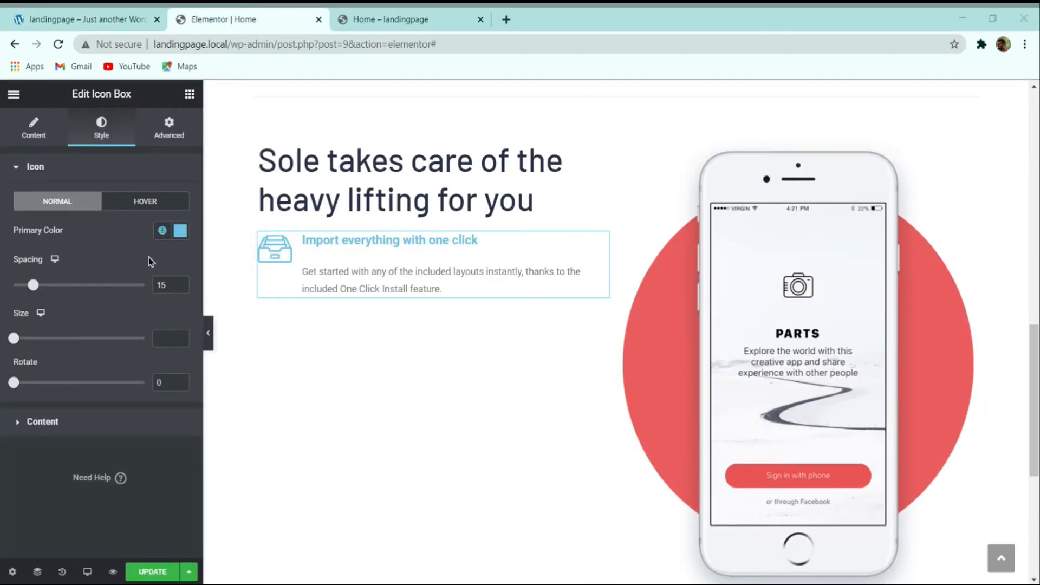
click(180, 232)
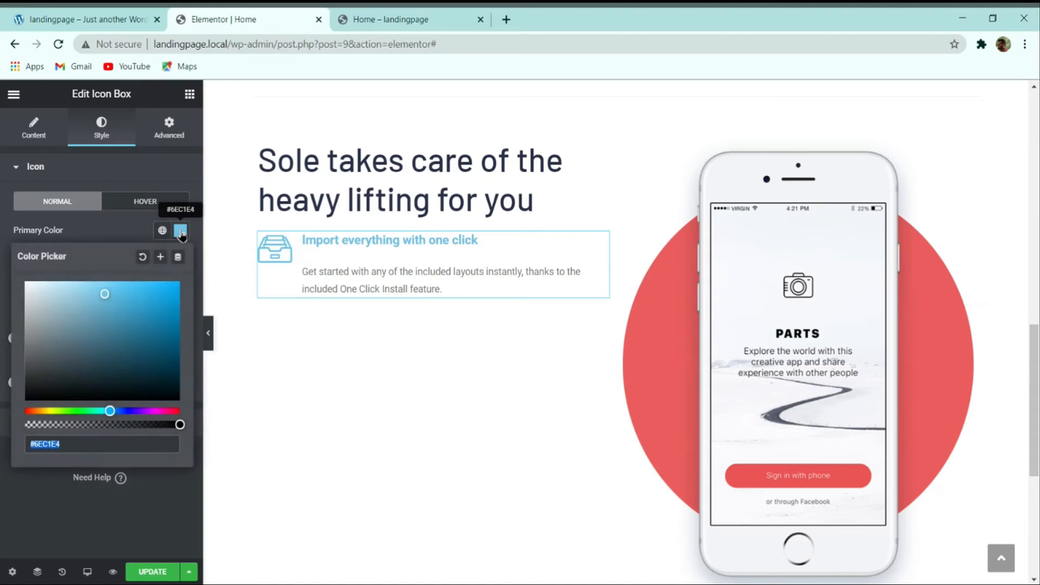
text(#FA742B)
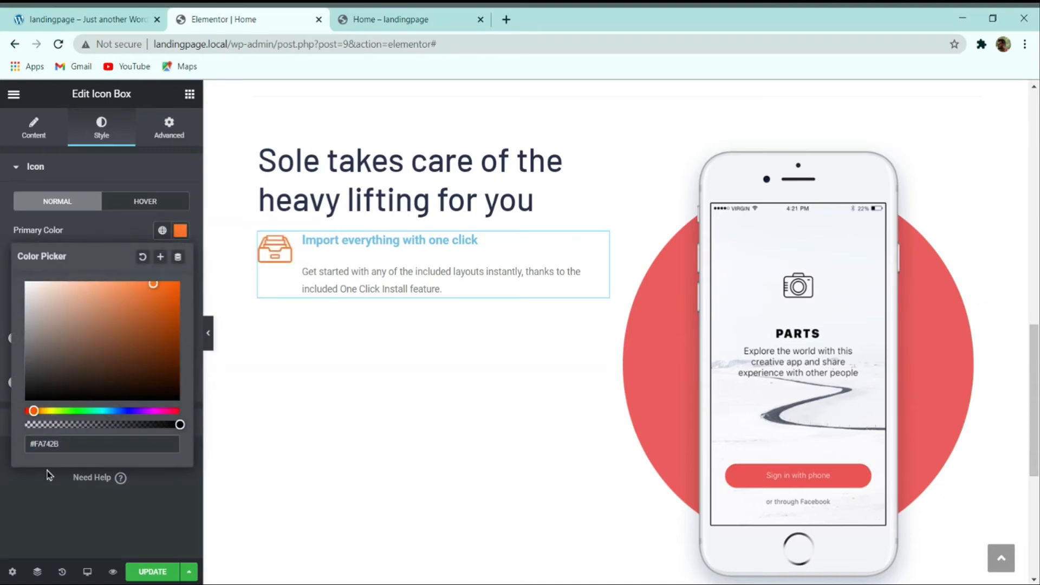
click(46, 498)
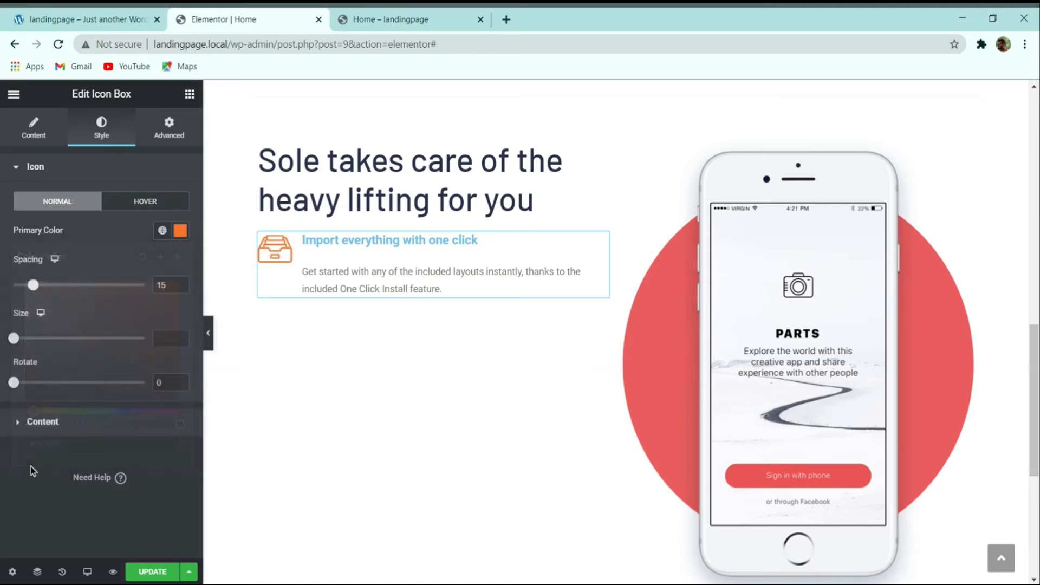
click(167, 339)
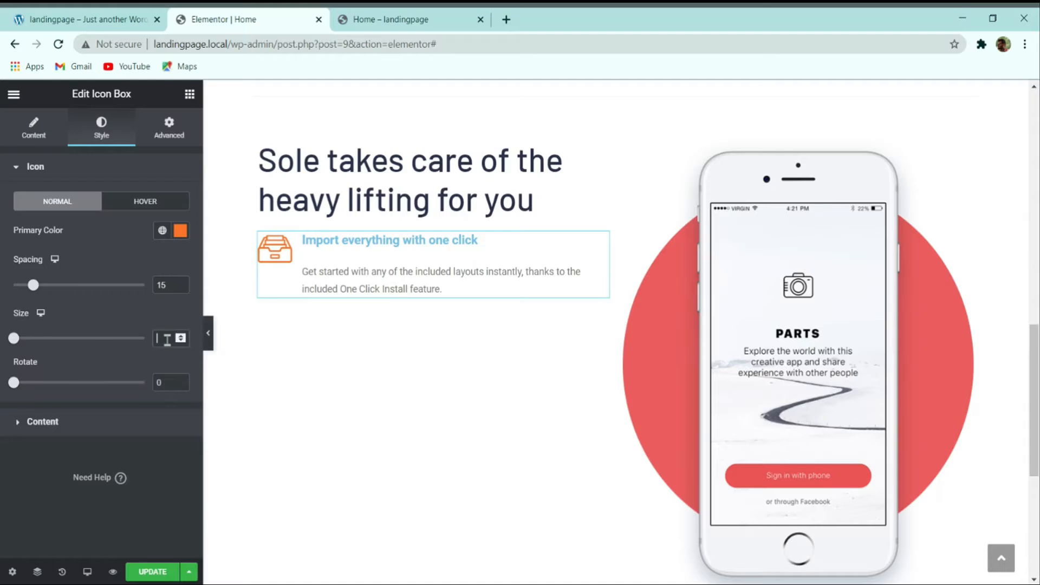
text(48)
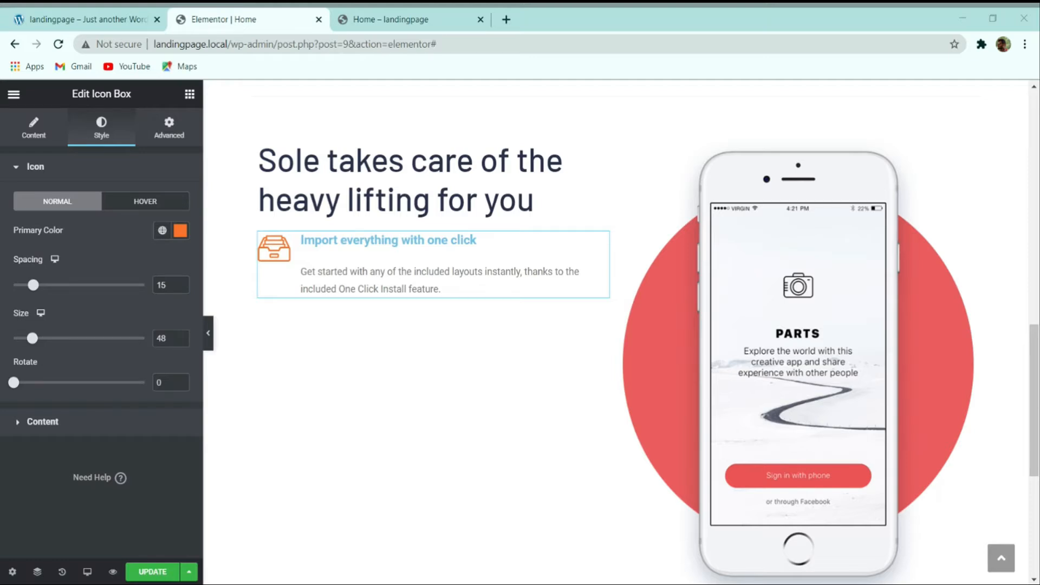
drag(170, 289, 139, 292)
text(25)
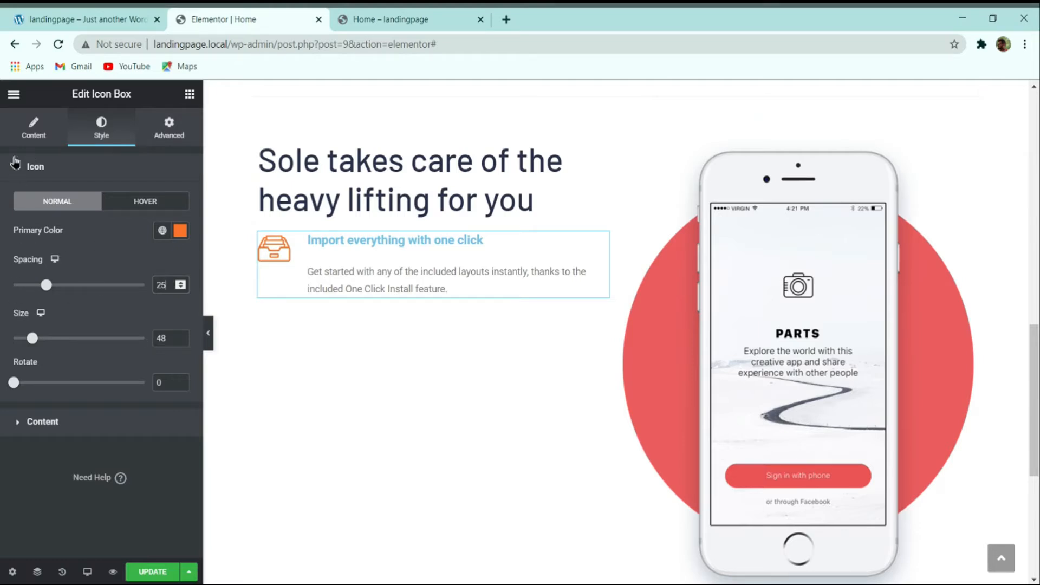
Step: Switch the icon view to Stacked so it sits in a solid orange circle
click(28, 142)
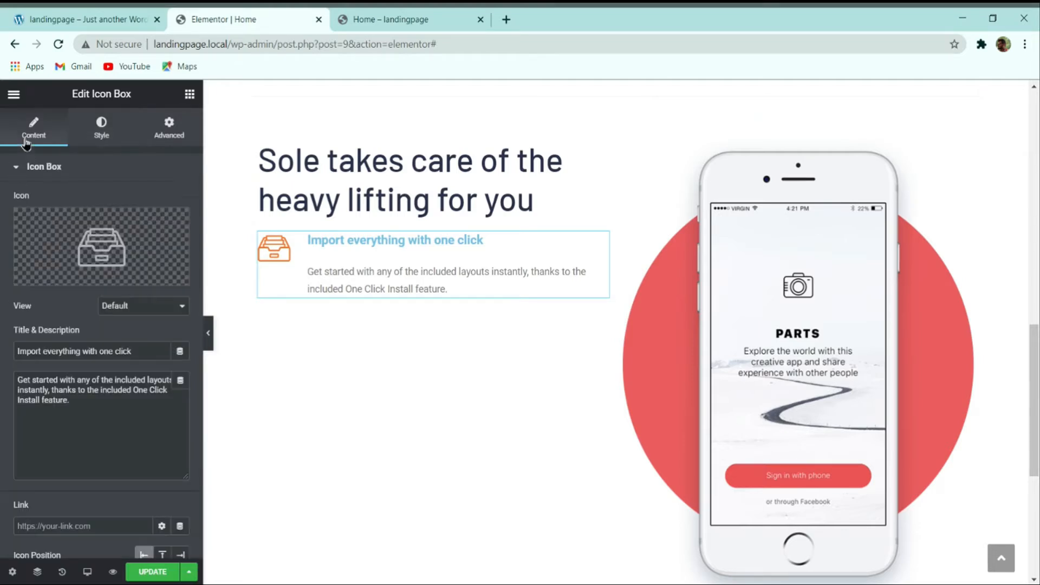
click(159, 305)
click(146, 327)
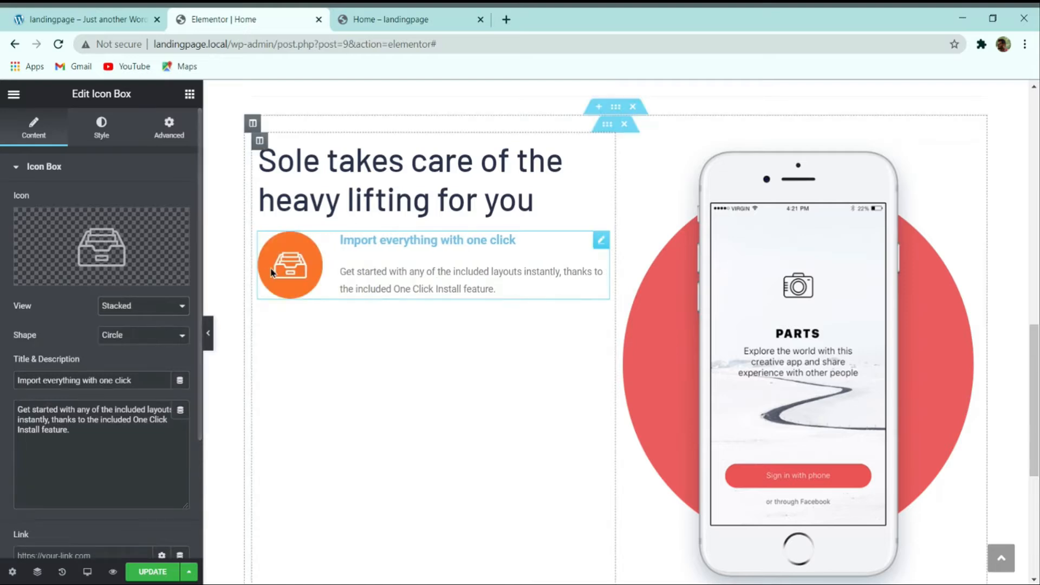
click(75, 19)
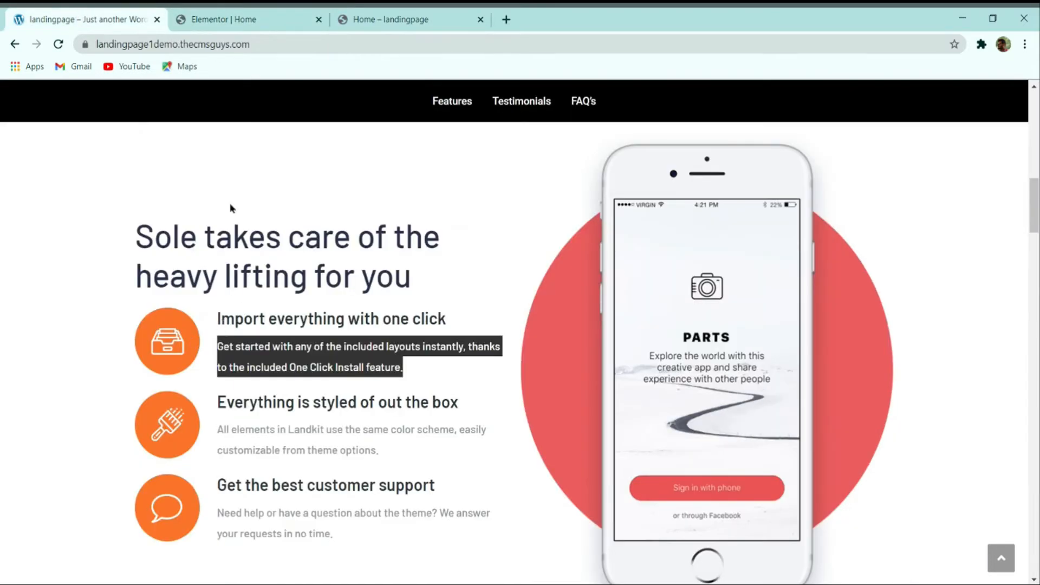
click(231, 19)
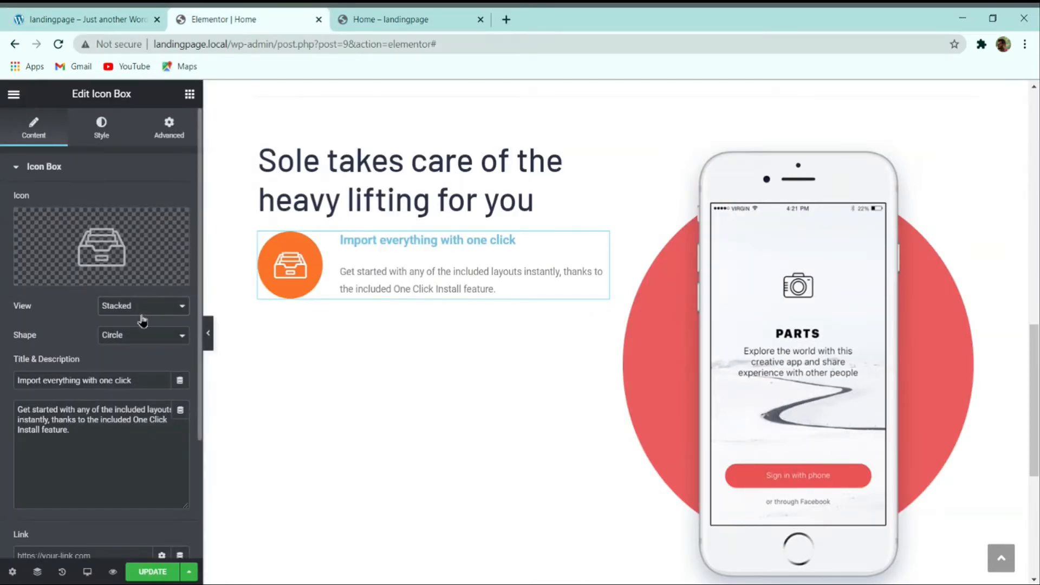
click(142, 305)
click(141, 338)
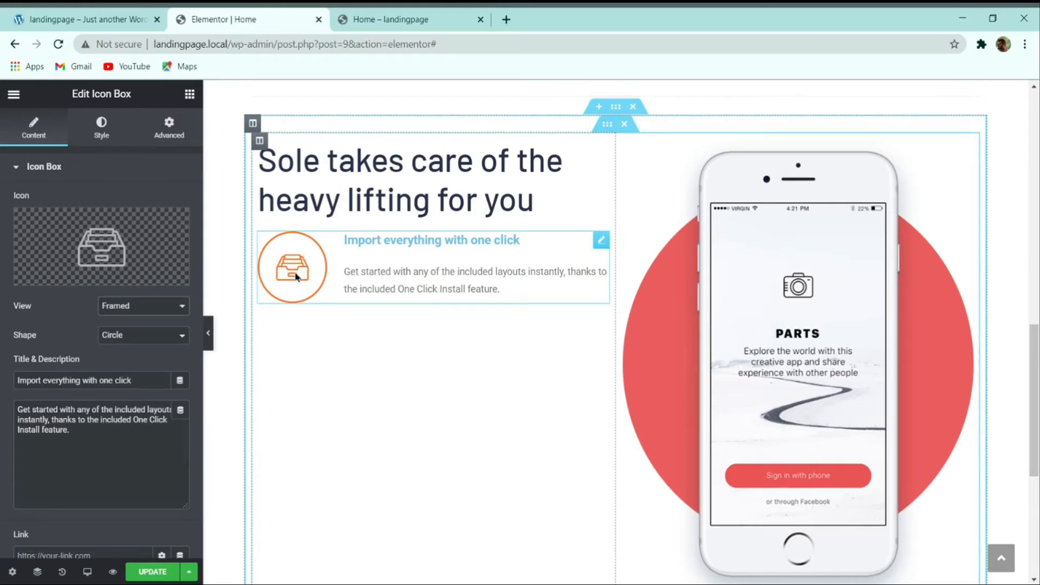
click(120, 305)
click(125, 321)
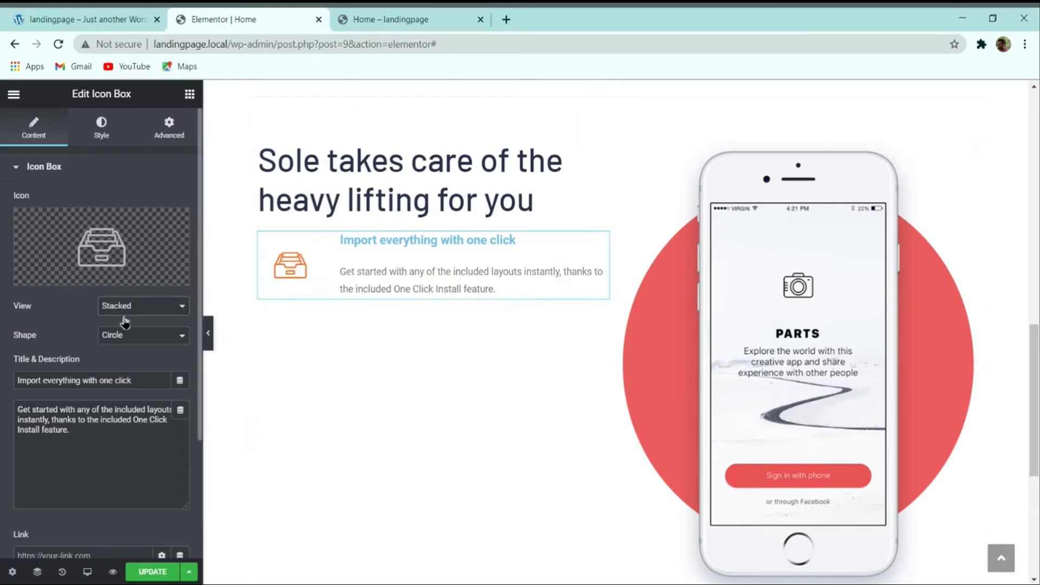
click(86, 19)
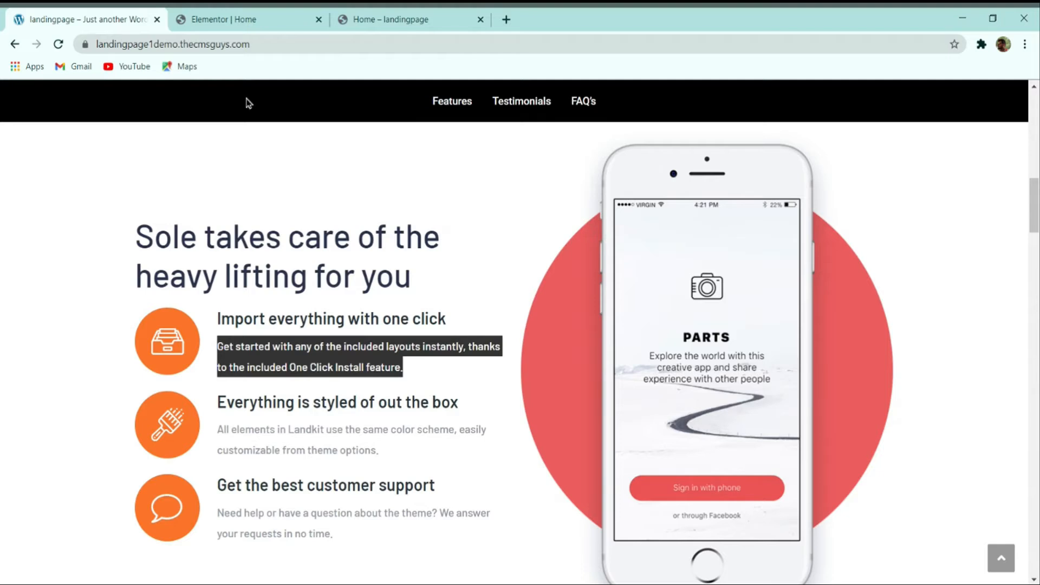
click(235, 19)
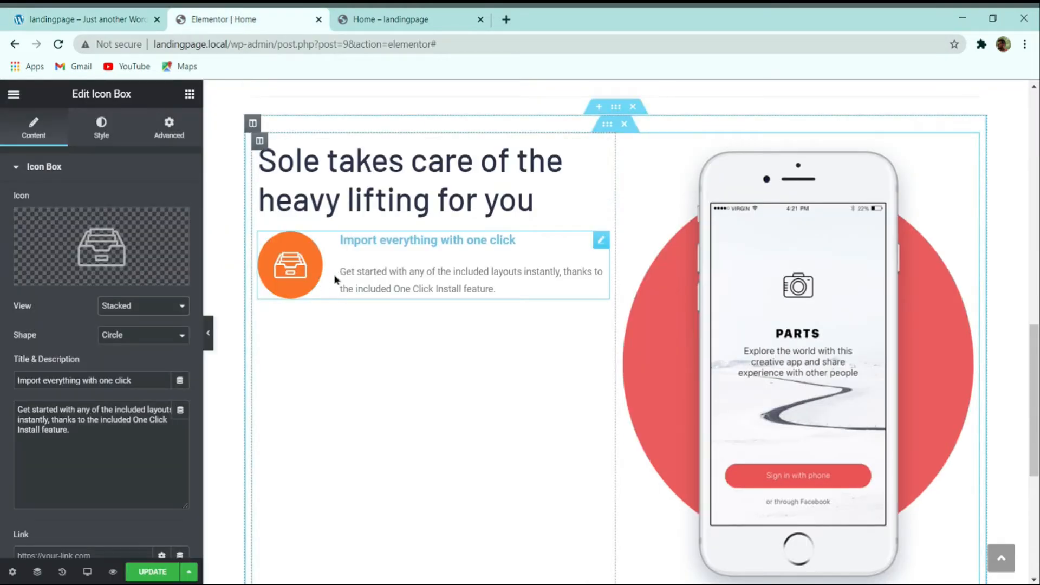
scroll(81, 324, down, 3)
scroll(86, 401, up, 3)
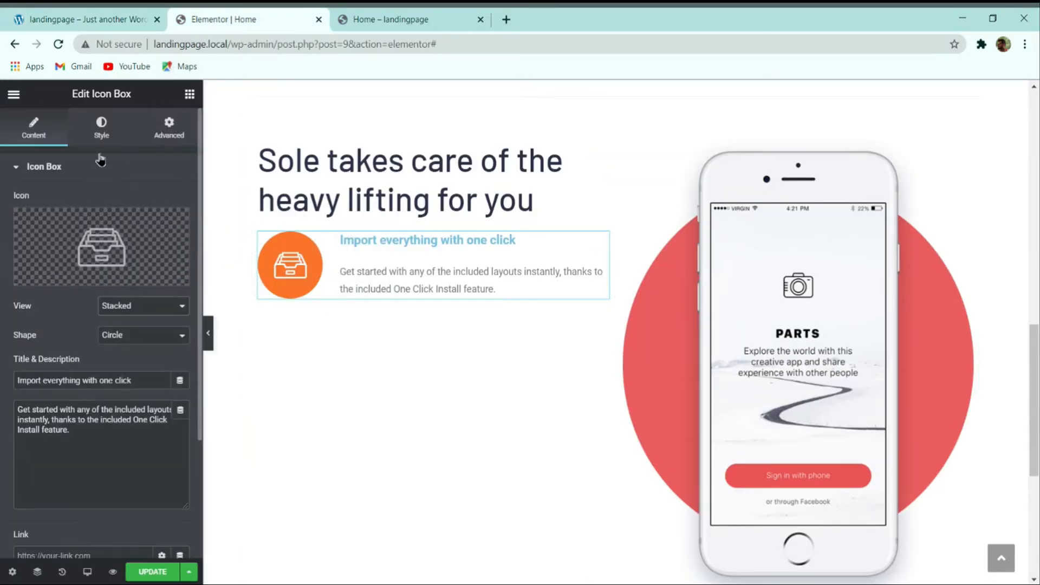
click(101, 125)
scroll(85, 275, down, 2)
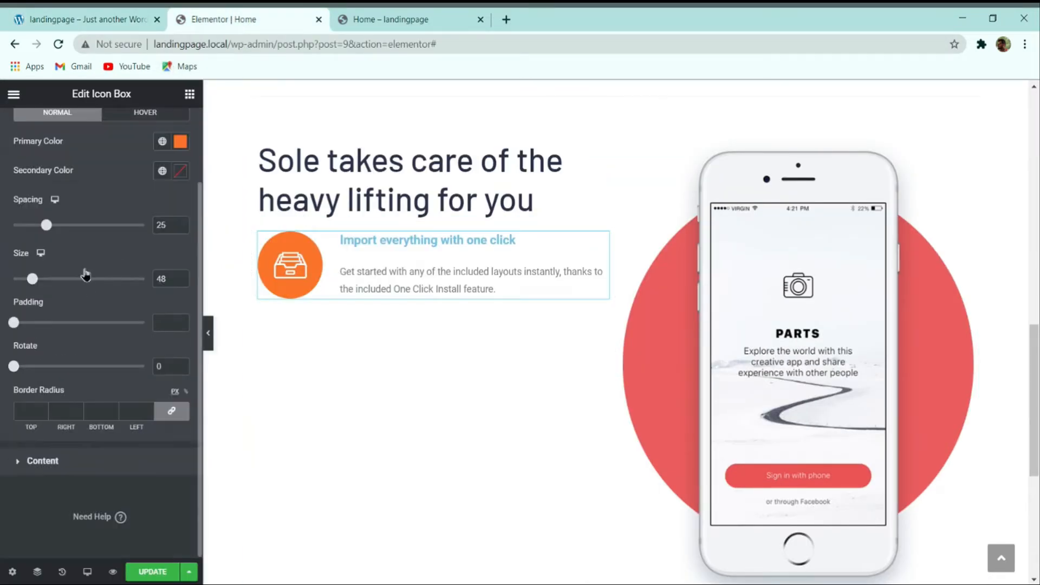
Step: Left-align the icon box text and set the title typography to Barlow, size 23
click(78, 465)
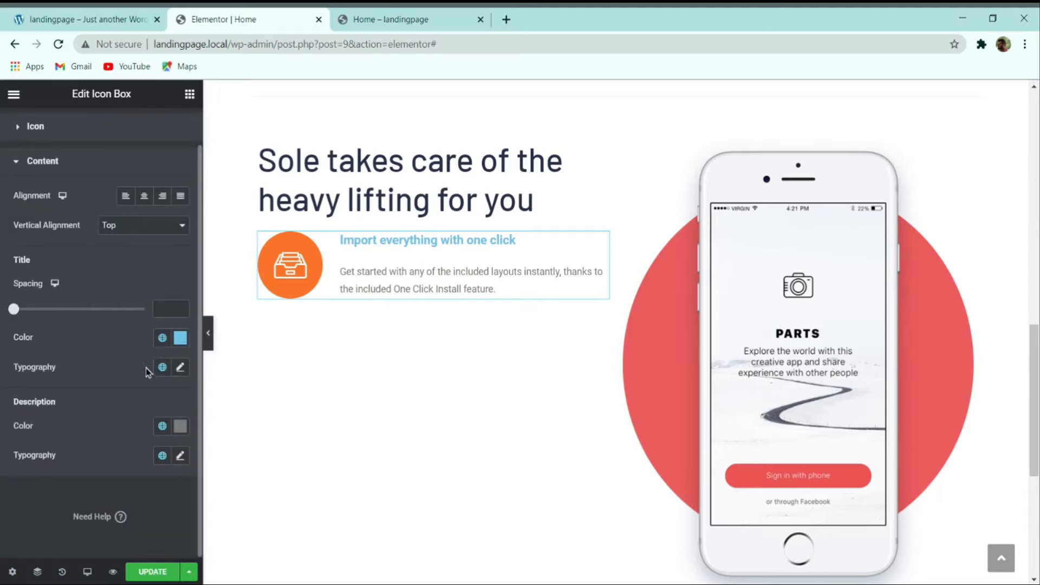
click(126, 195)
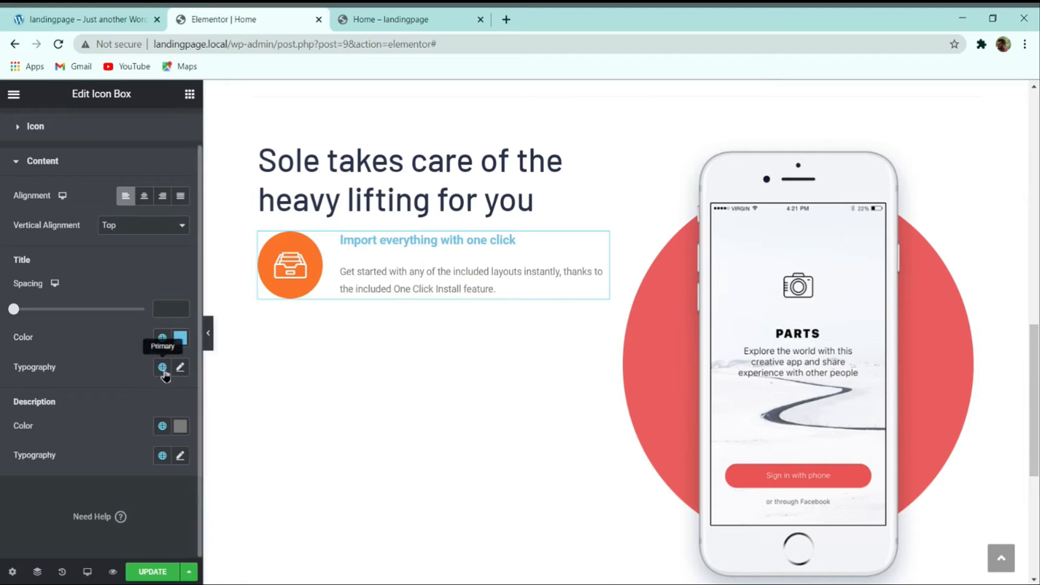
click(180, 367)
click(130, 433)
text(barlo)
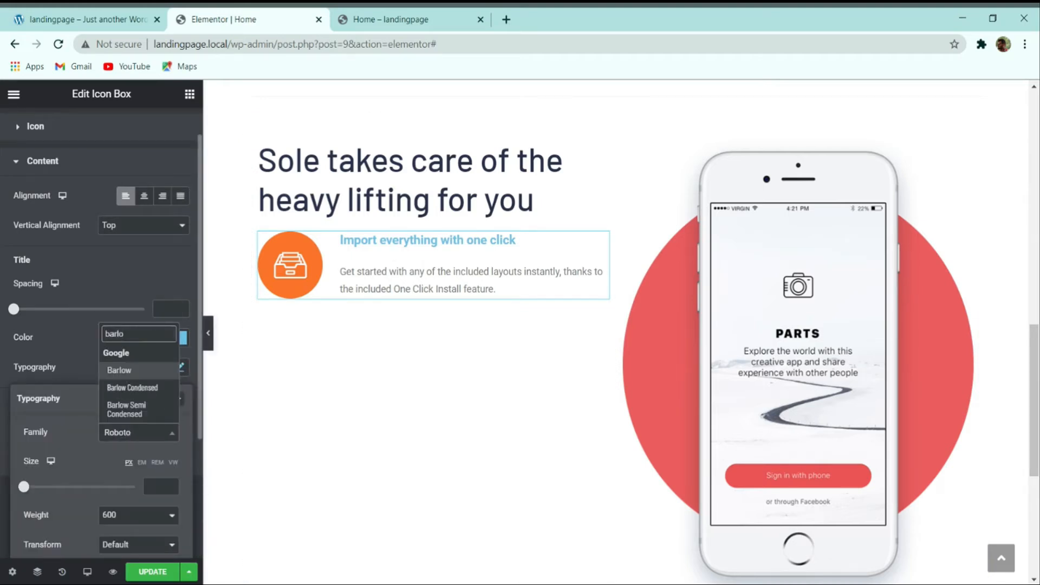
key(Return)
scroll(160, 377, down, 3)
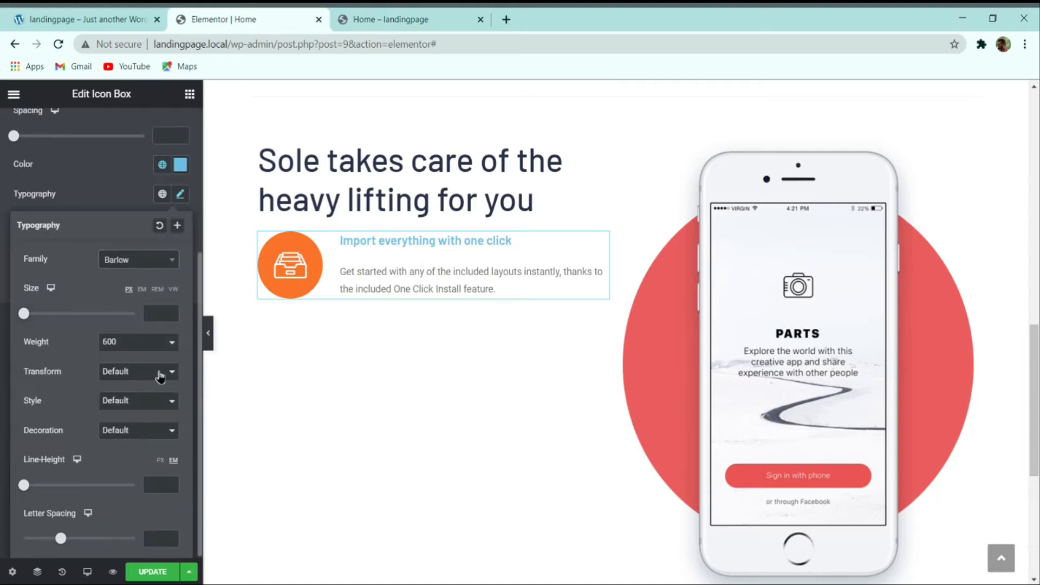
click(161, 315)
text(23)
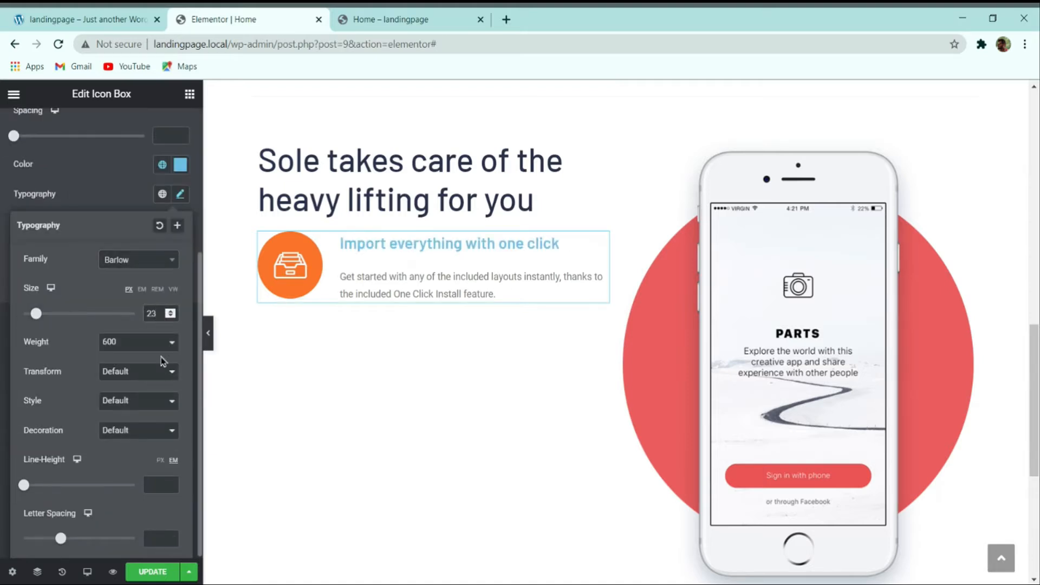
click(105, 196)
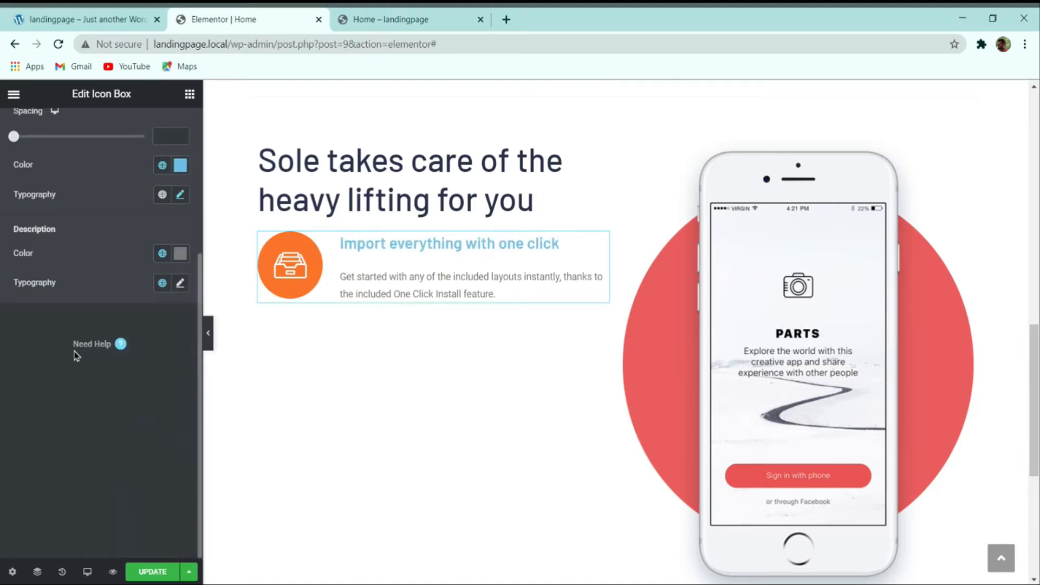
Step: Set the description typography to Barlow, size 16, weight 600, with px line height
click(181, 281)
scroll(161, 313, up, 3)
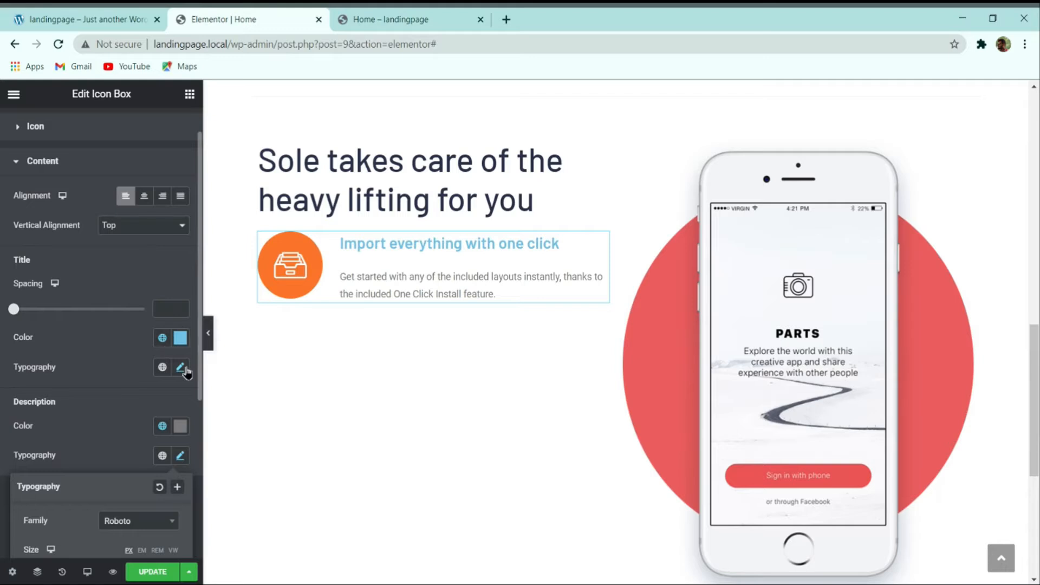
scroll(160, 454, down, 5)
click(132, 264)
text(barlo)
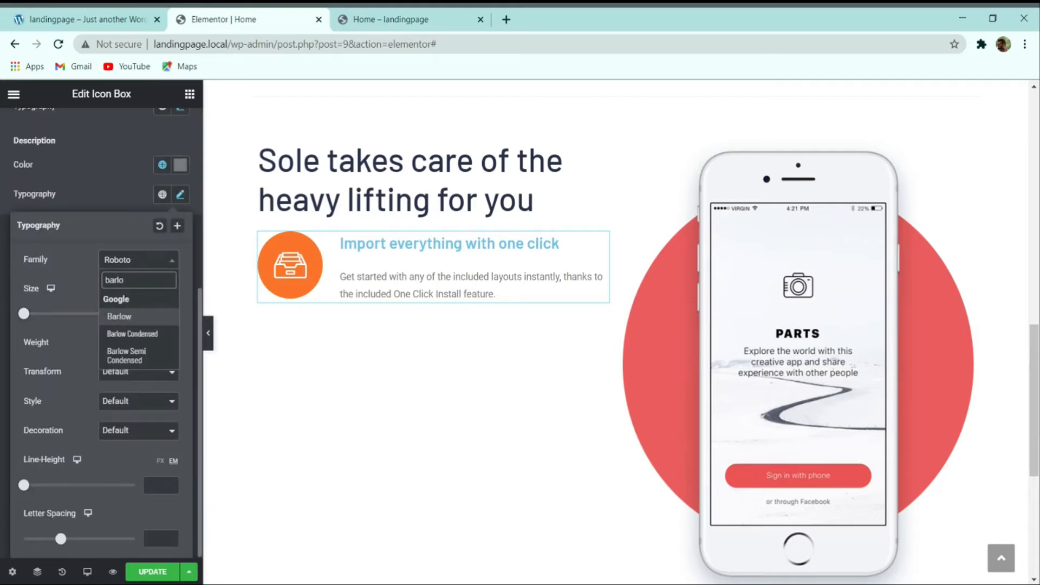
click(132, 318)
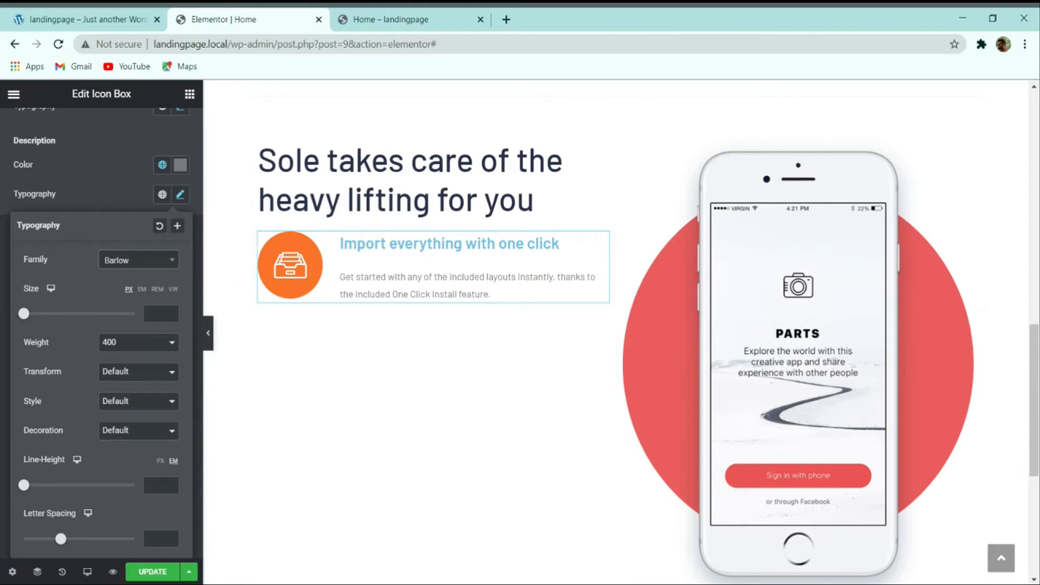
click(160, 314)
text(16)
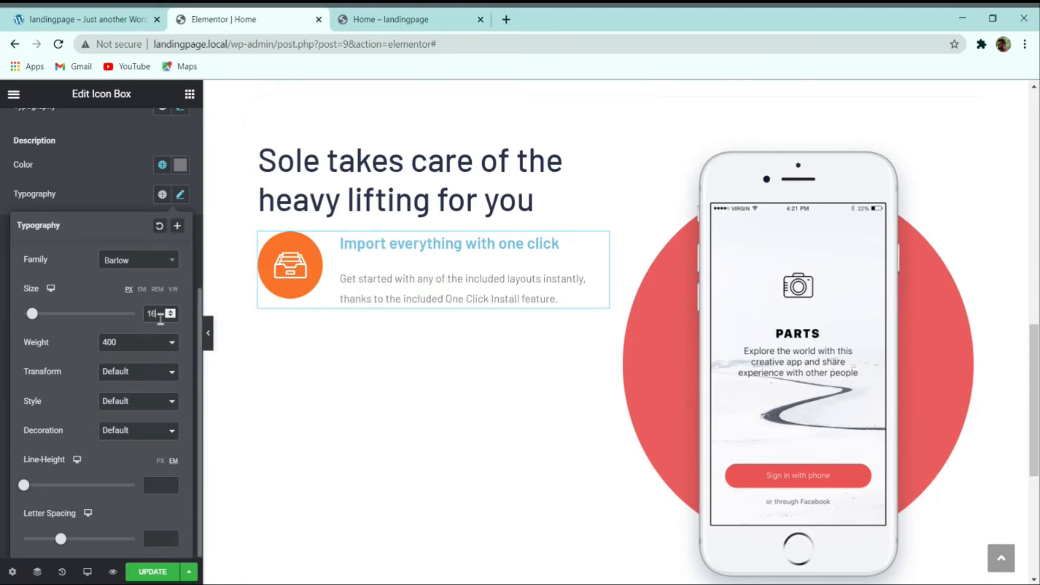
click(126, 409)
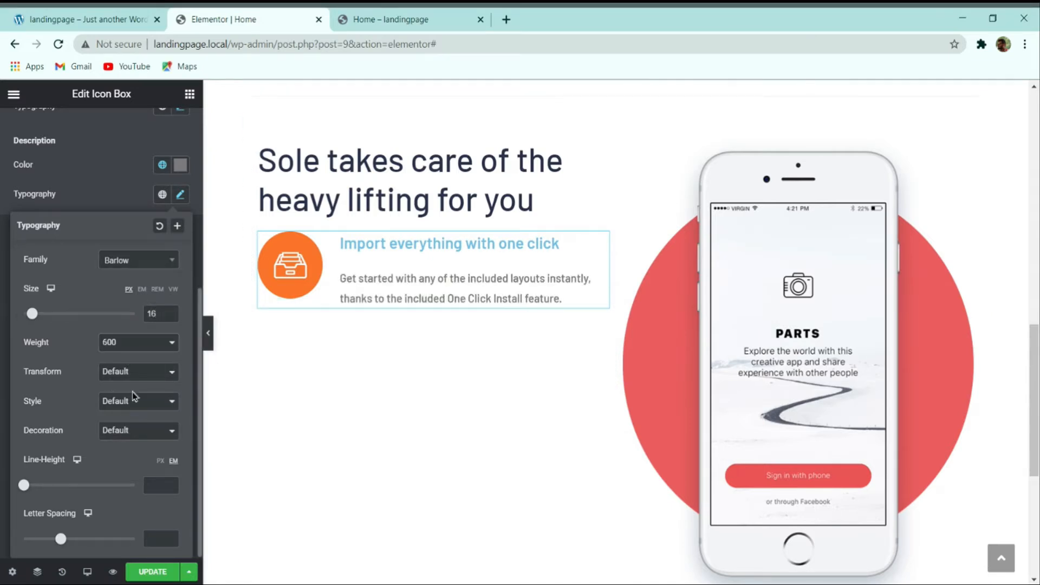
click(160, 461)
click(158, 486)
click(128, 198)
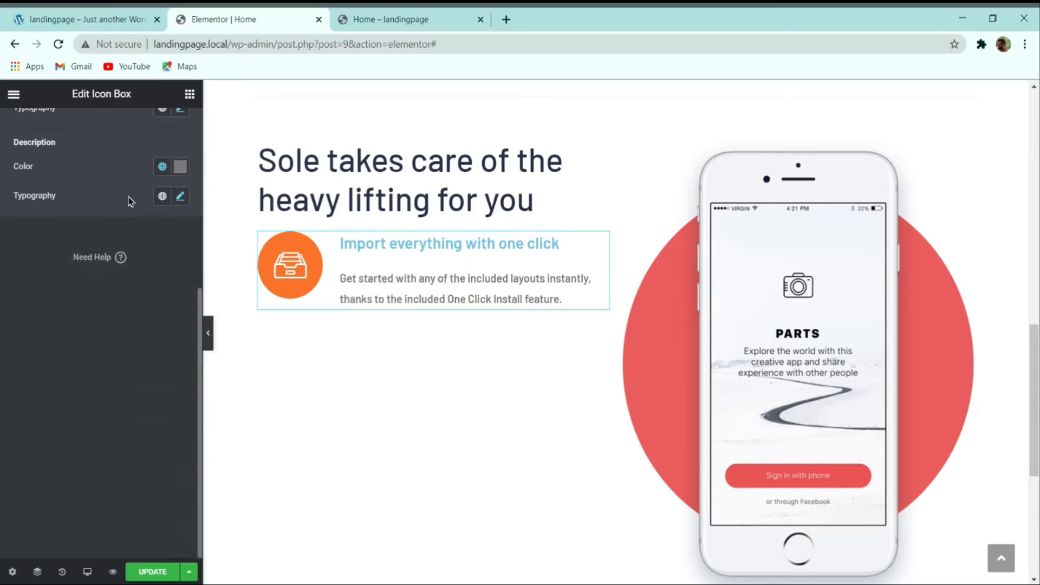
scroll(134, 246, up, 5)
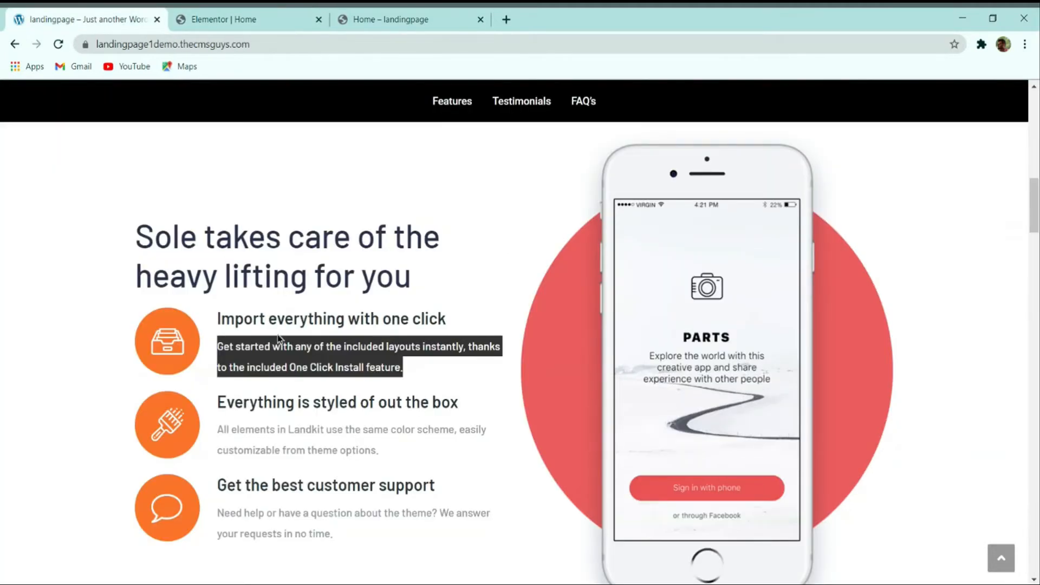
Step: Colour the title #263238 and the description grey #71787B
click(269, 276)
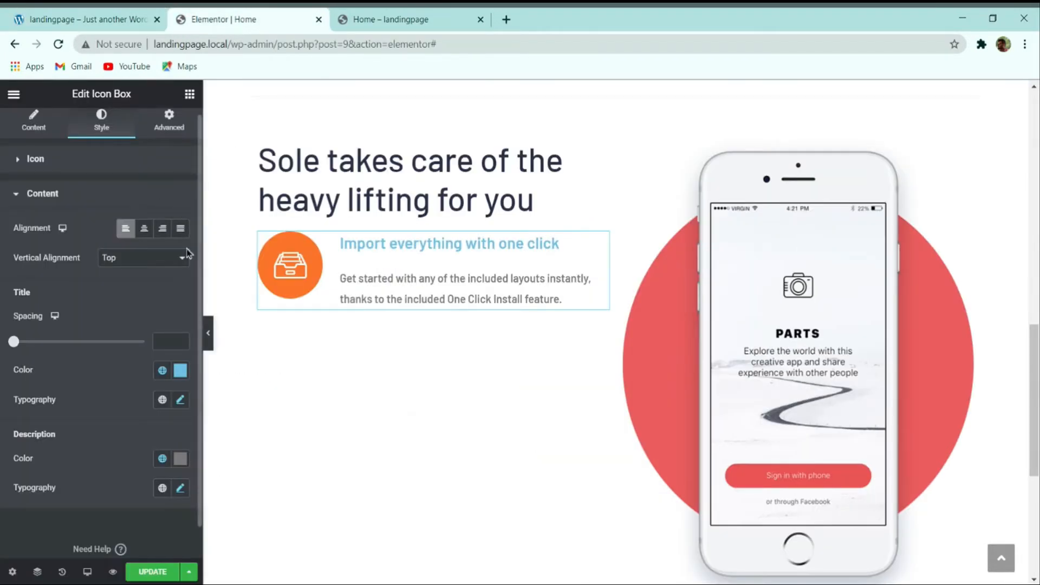
click(180, 370)
text(#263238)
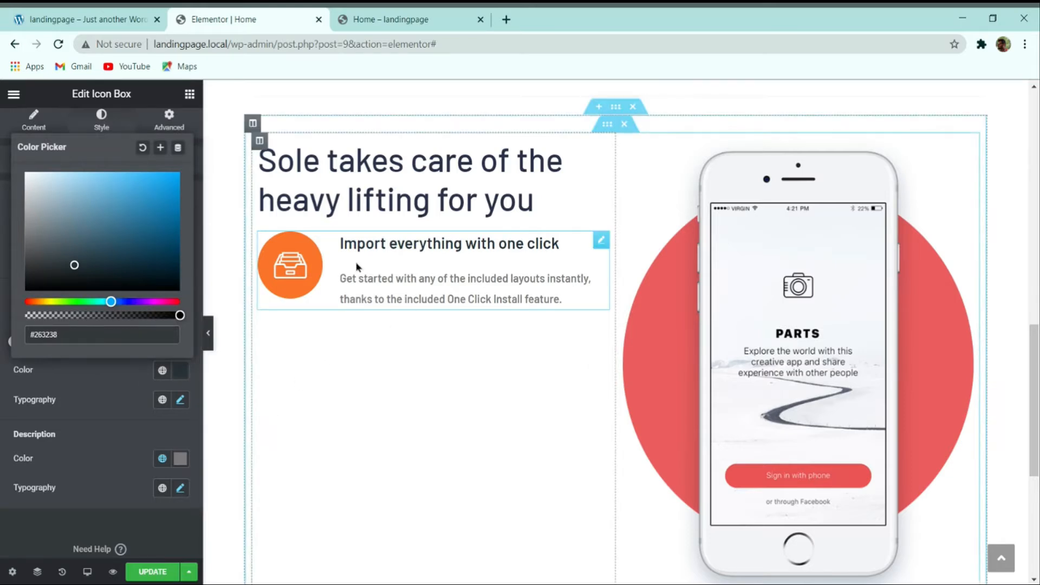
click(180, 458)
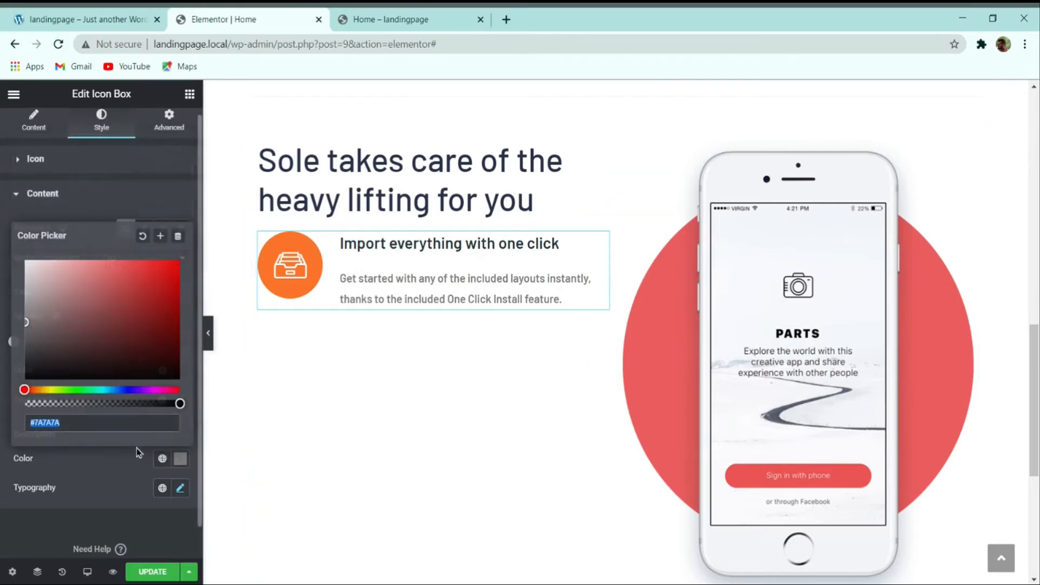
click(143, 19)
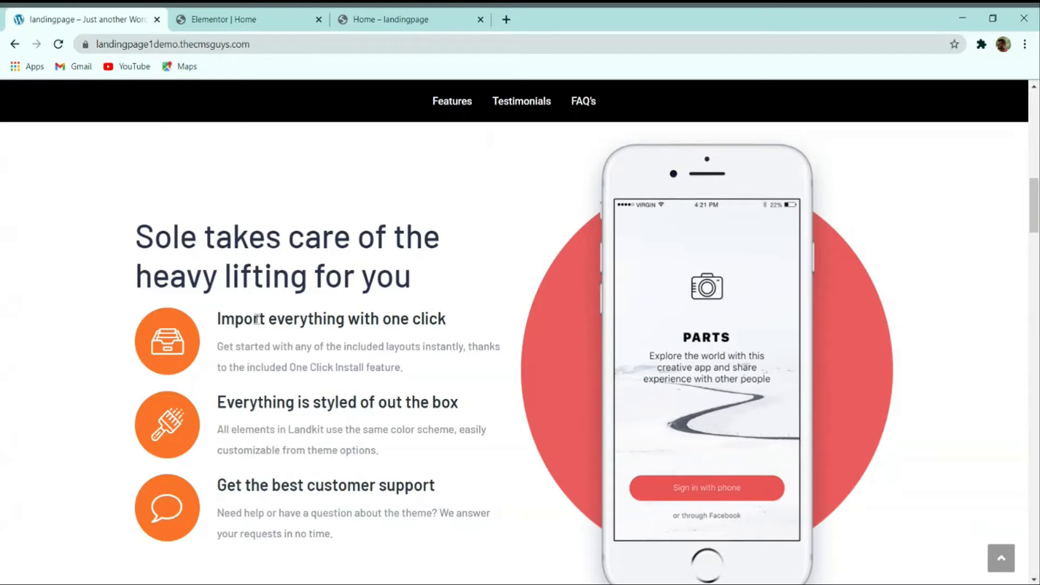
click(237, 19)
text(#263238)
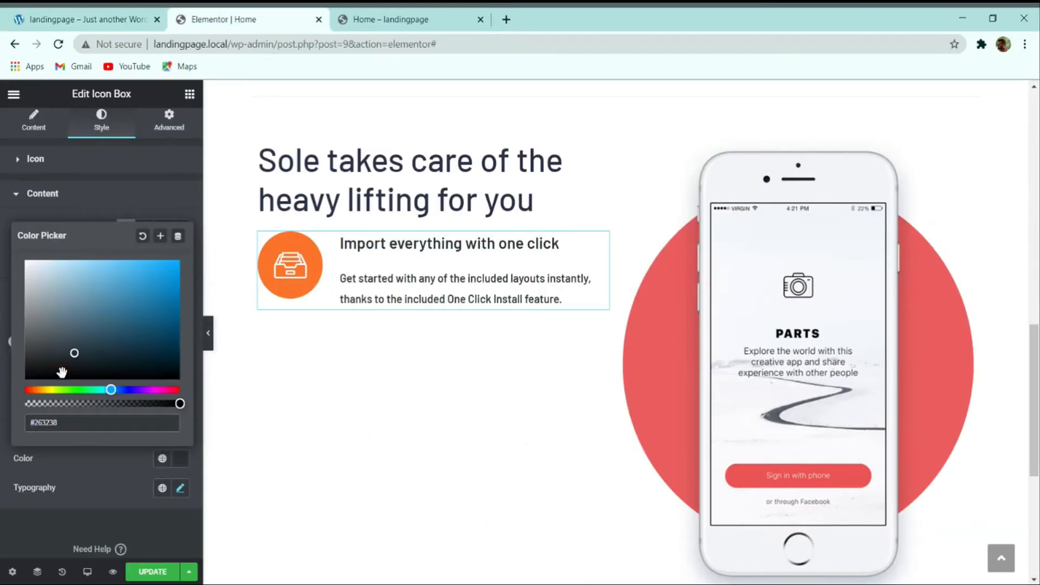
mouse_move(76, 358)
mouse_down()
mouse_move(36, 322)
mouse_move(44, 302)
mouse_move(57, 313)
mouse_up()
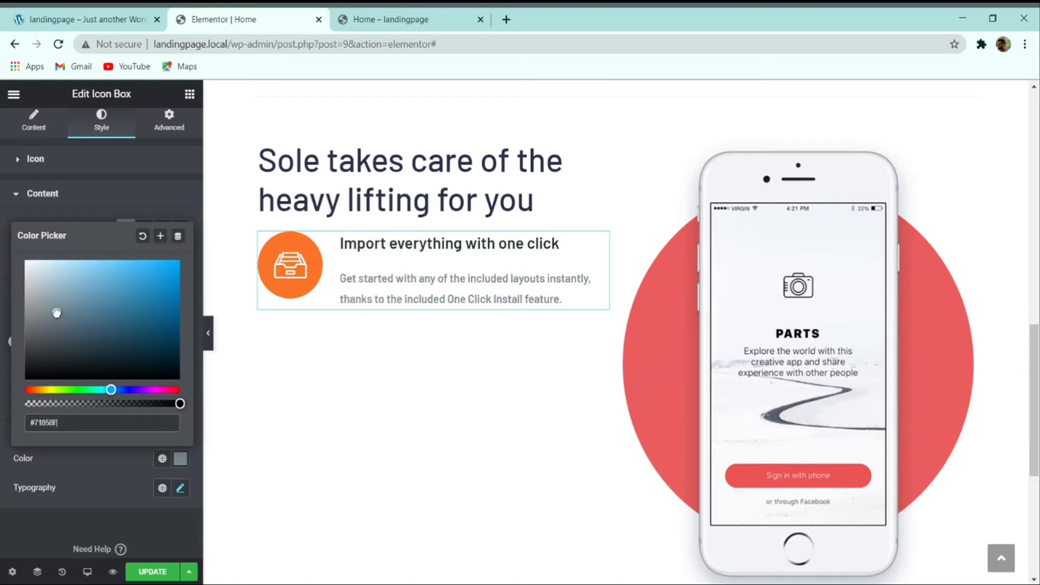
click(107, 469)
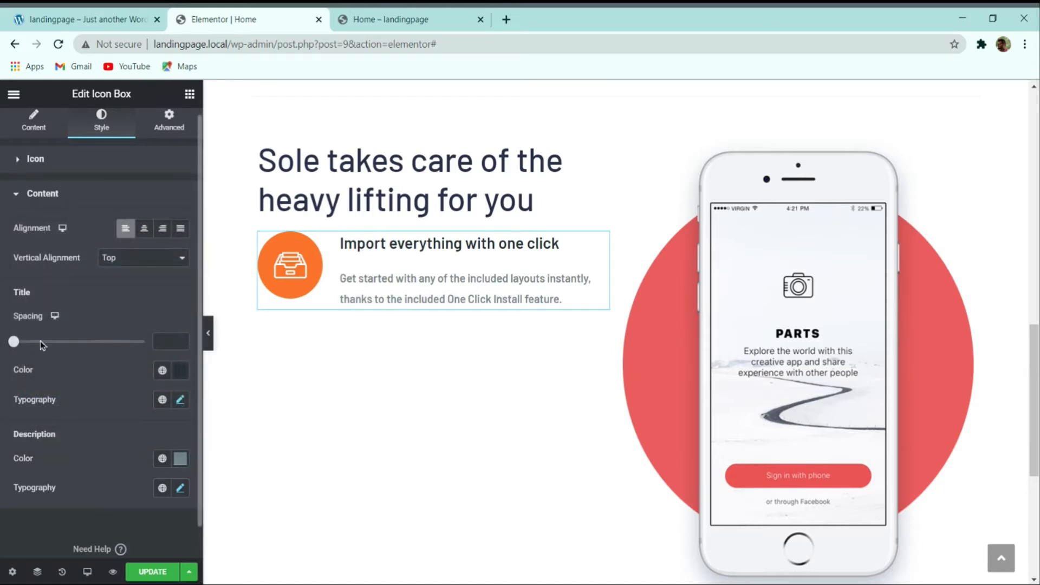
Step: Set the title spacing to 10 and view the live demo page
drag(16, 346, 44, 342)
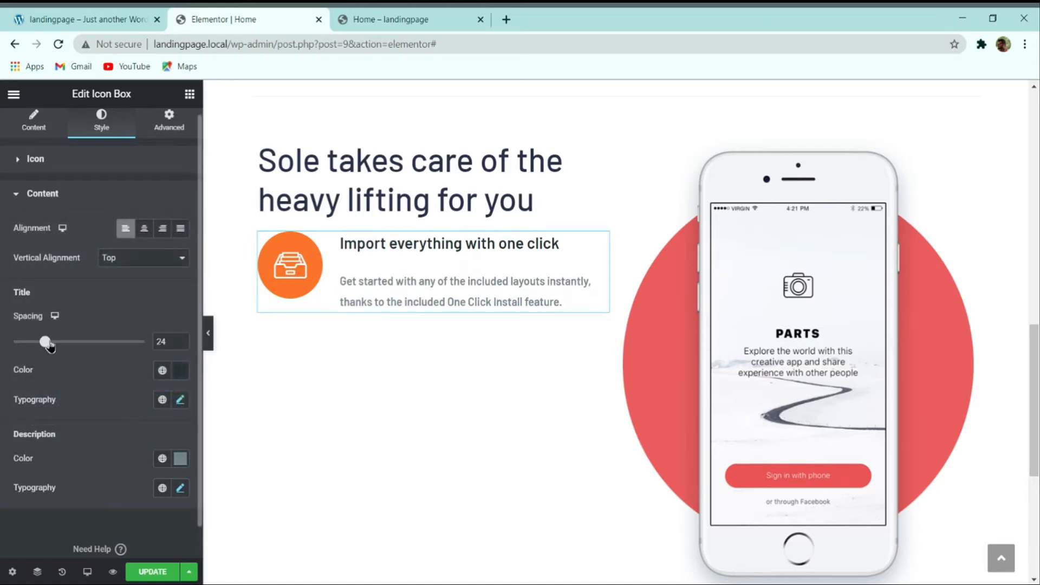
click(86, 19)
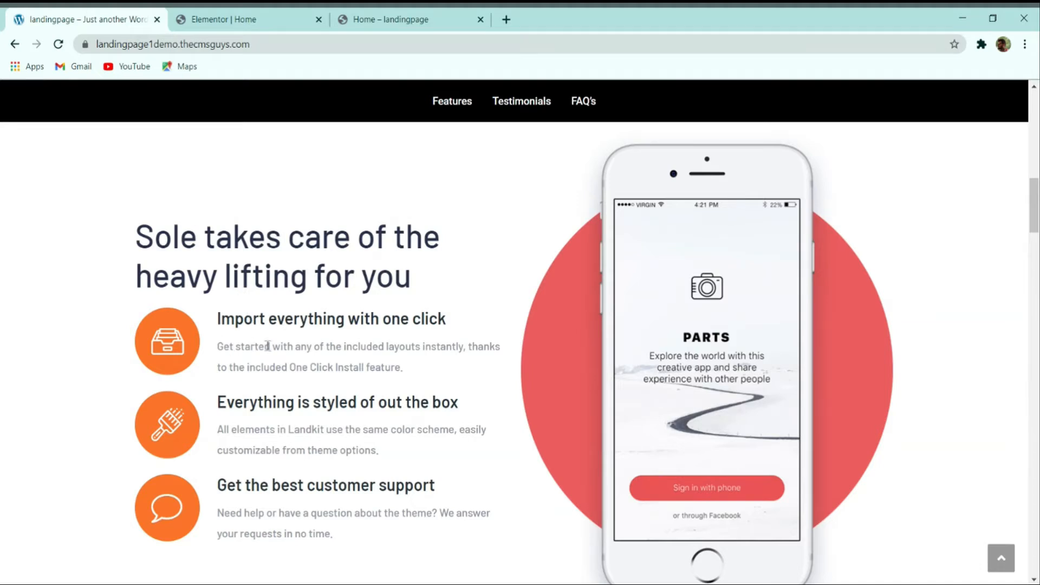
click(269, 17)
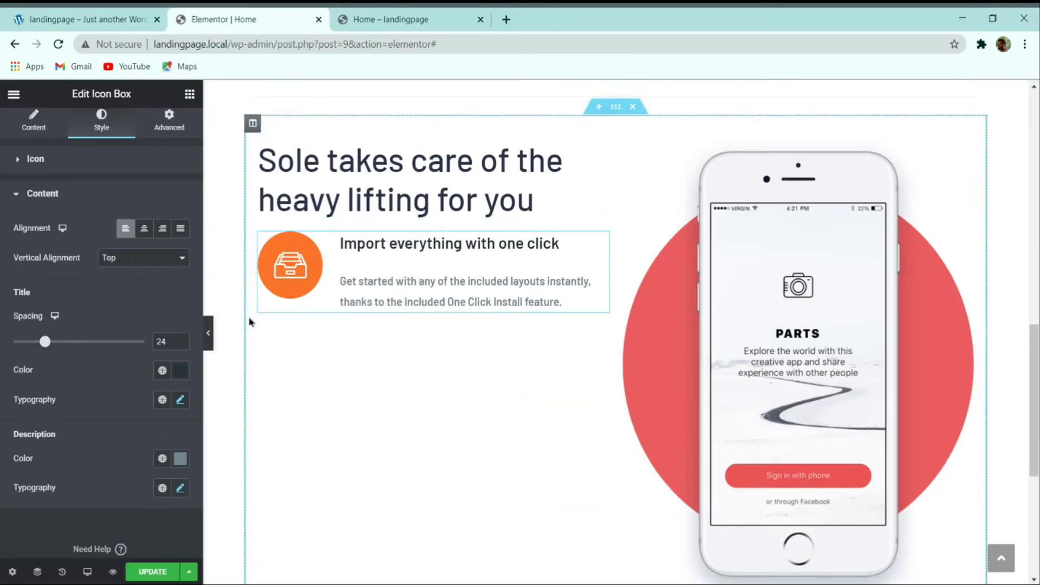
drag(45, 345, 19, 348)
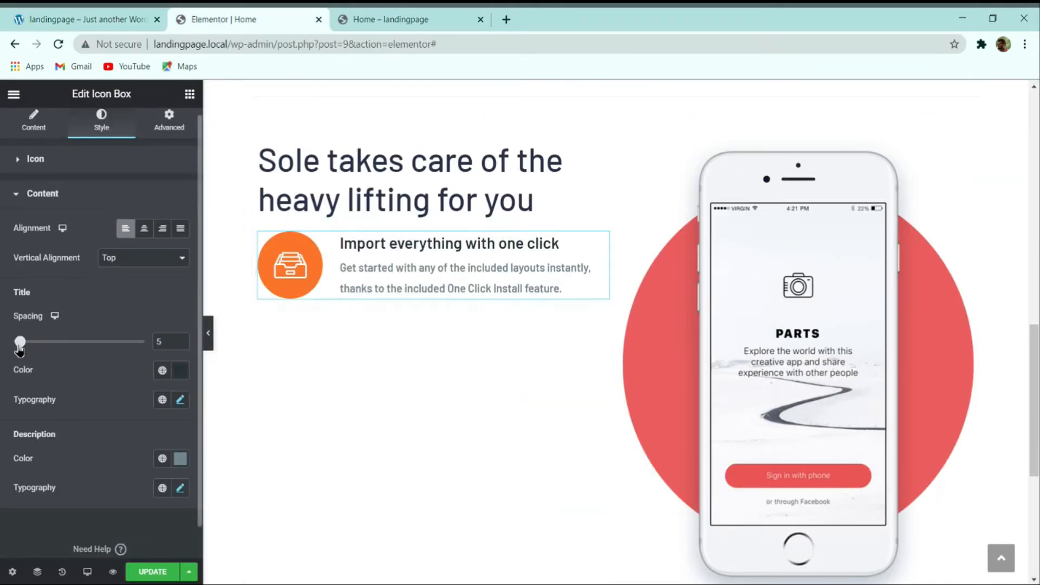
click(158, 342)
text(10)
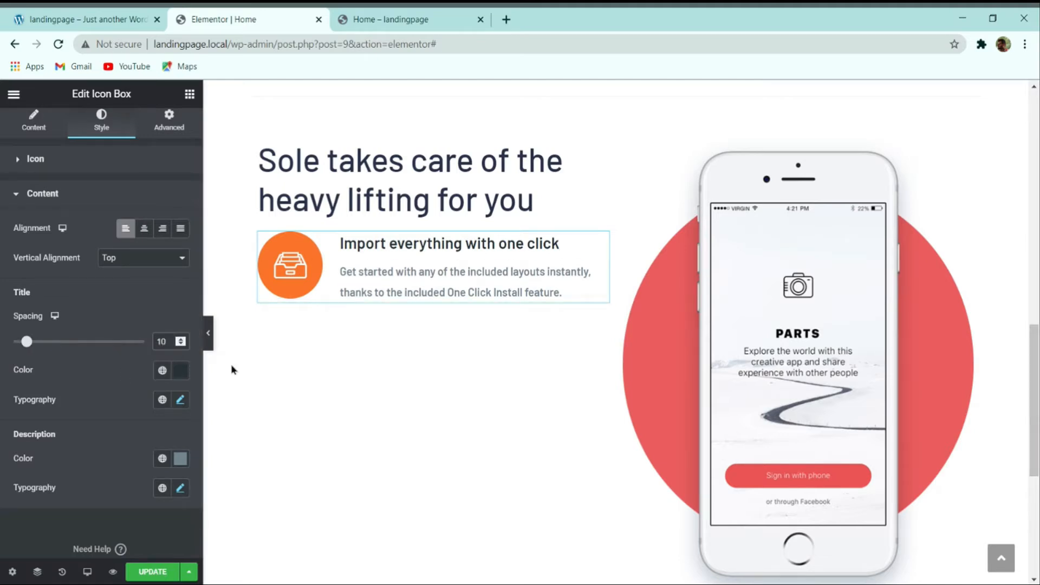
click(164, 23)
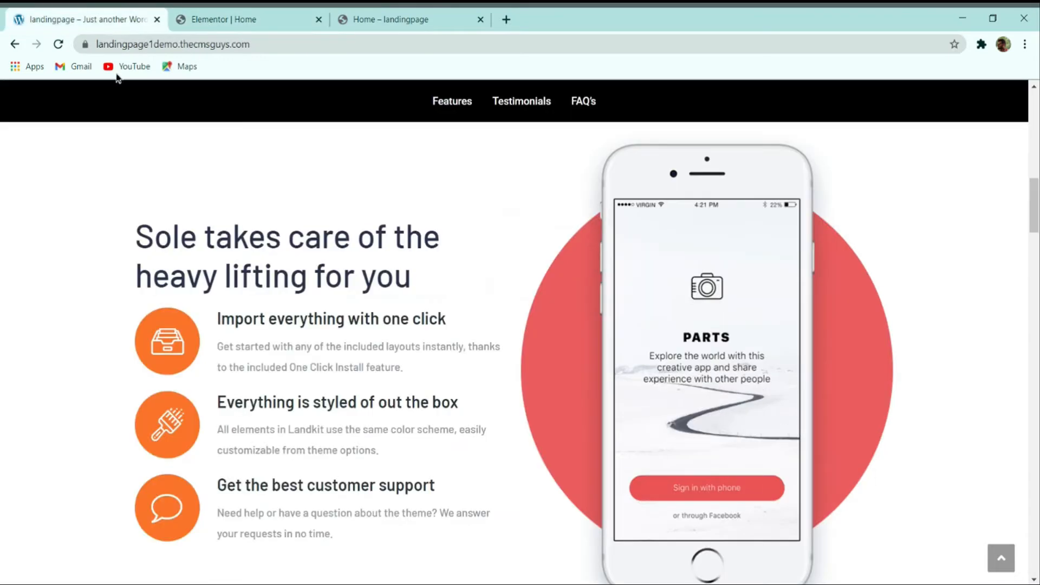
scroll(219, 314, down, 2)
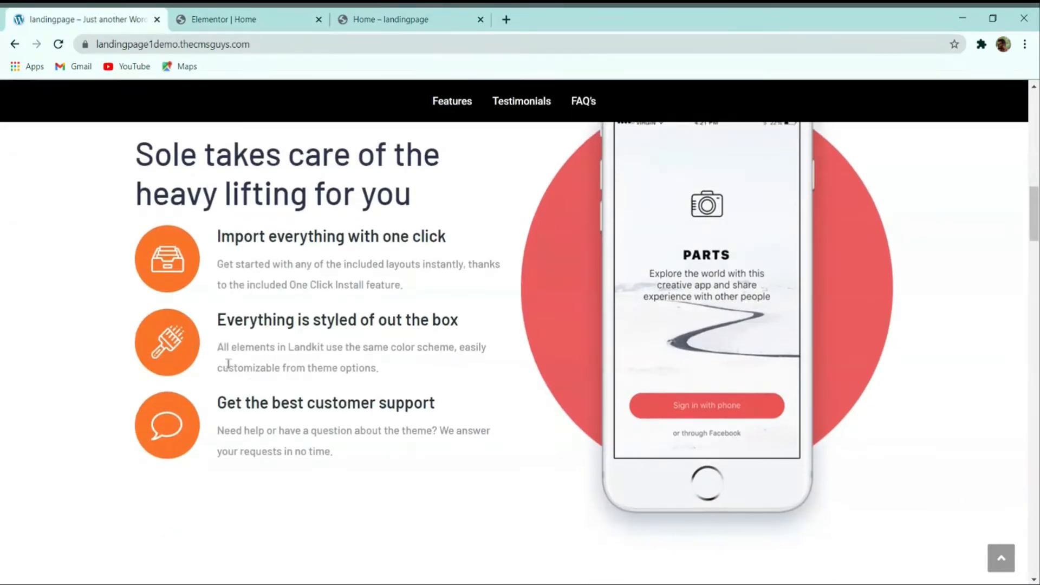
Step: Duplicate the icon box twice to create a second and third icon box
click(222, 20)
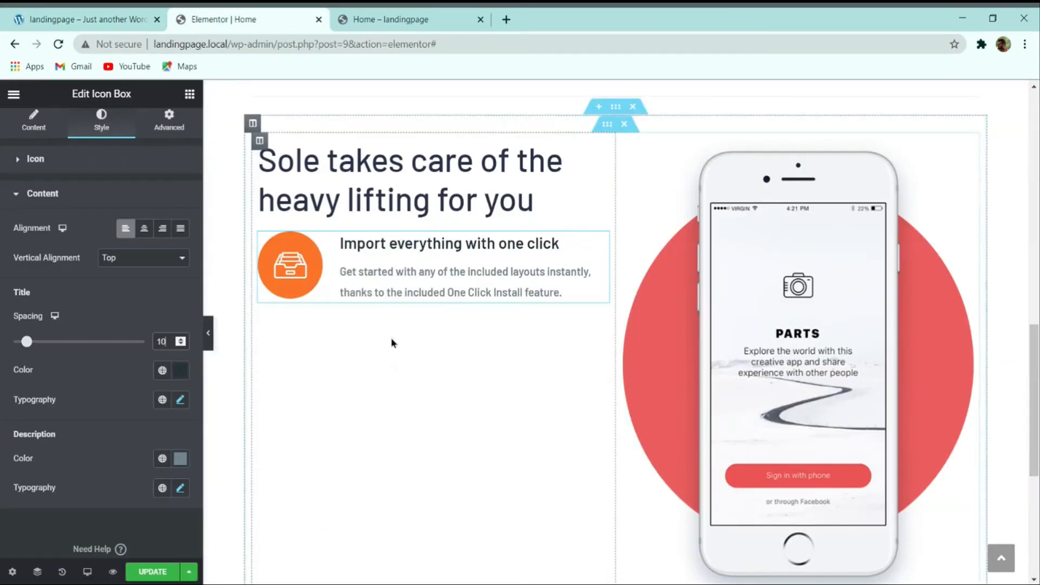
click(115, 21)
click(229, 20)
right_click(337, 276)
click(366, 307)
right_click(357, 356)
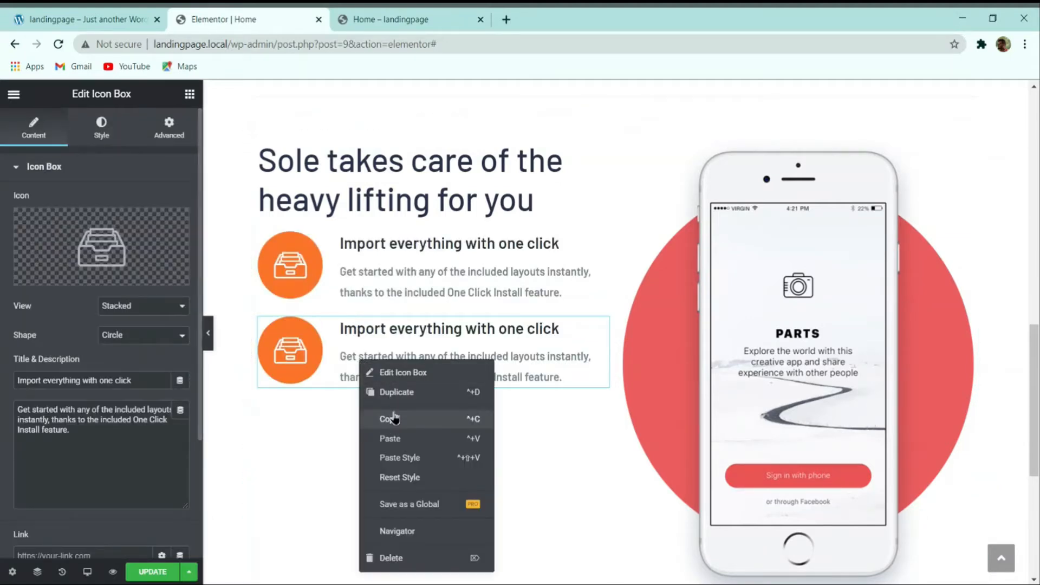
click(397, 393)
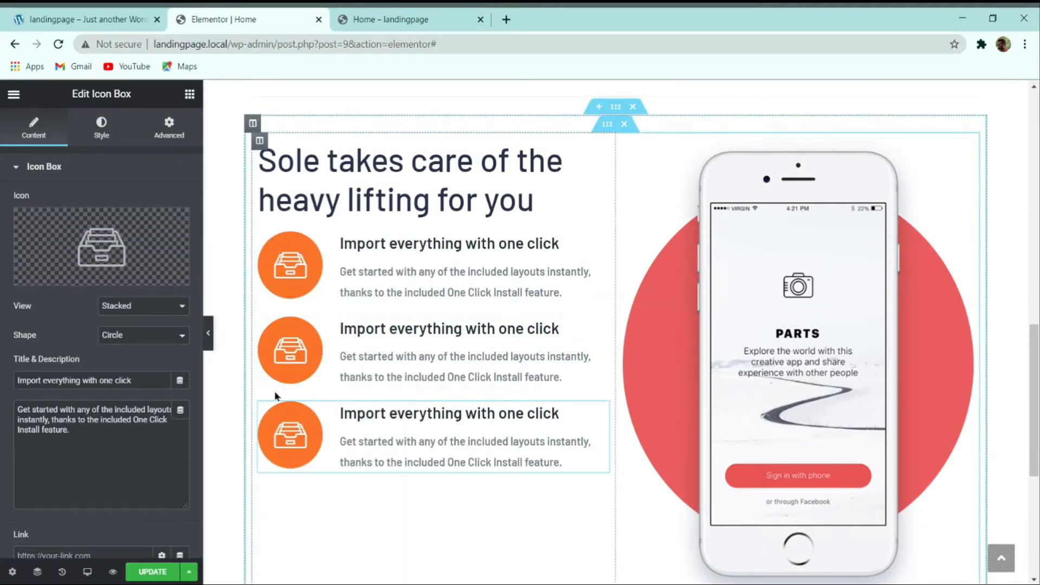
Step: Give the second box the demo heading 'Everything is styled of out the box' and its description
click(115, 20)
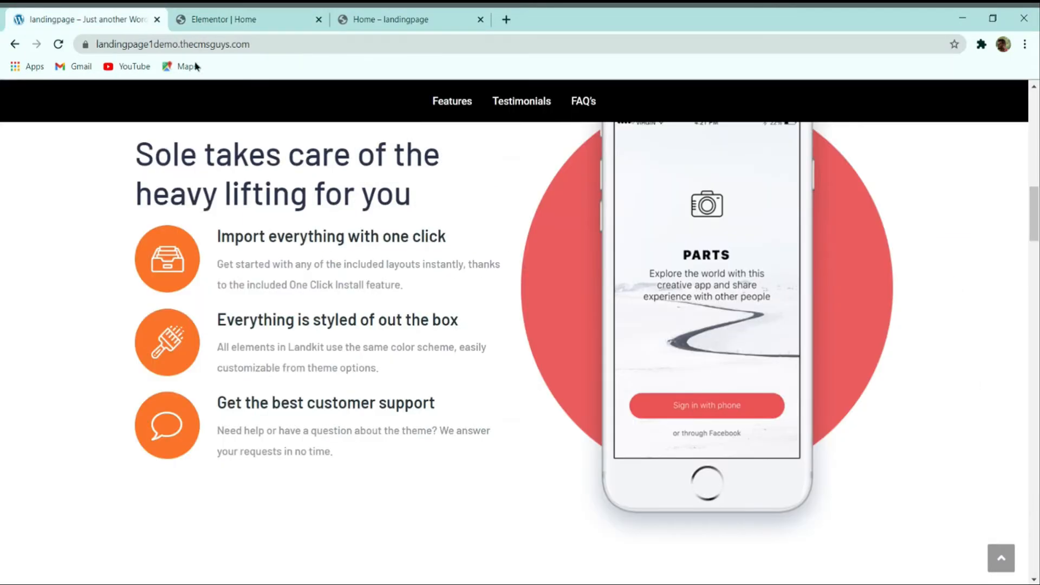
triple_click(278, 324)
key(ctrl+c)
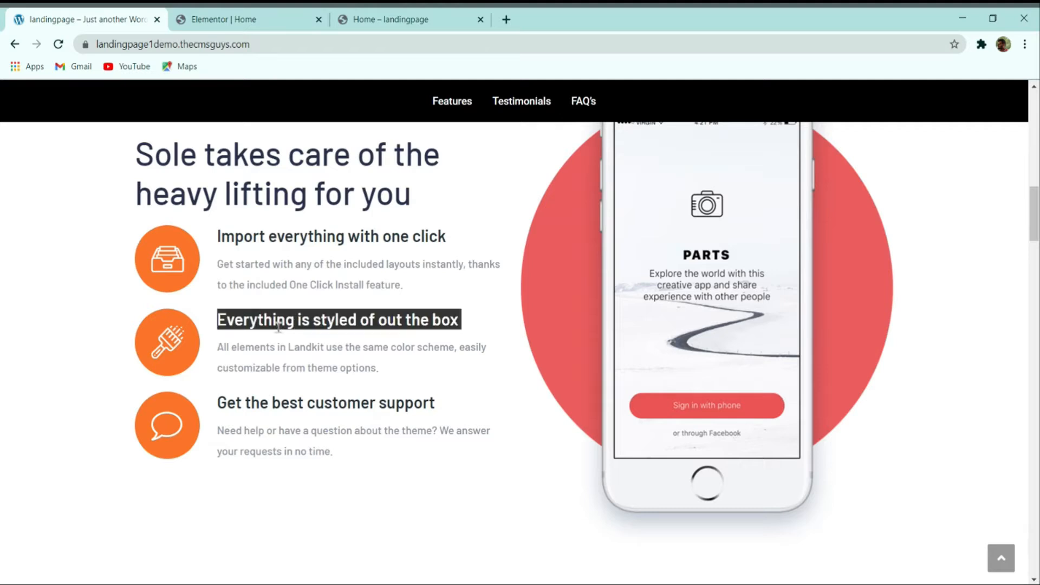
click(237, 26)
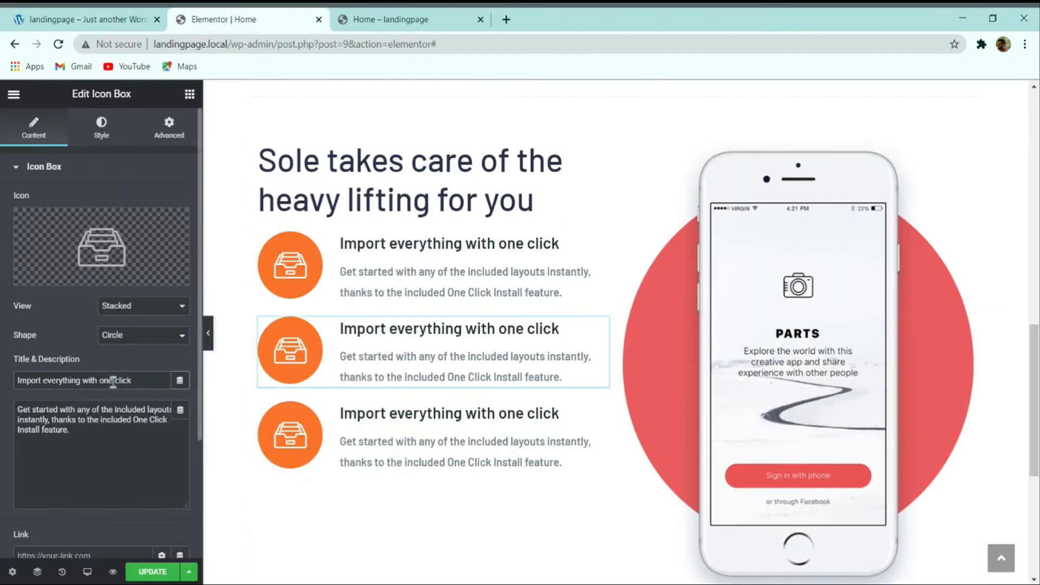
key(ctrl+v)
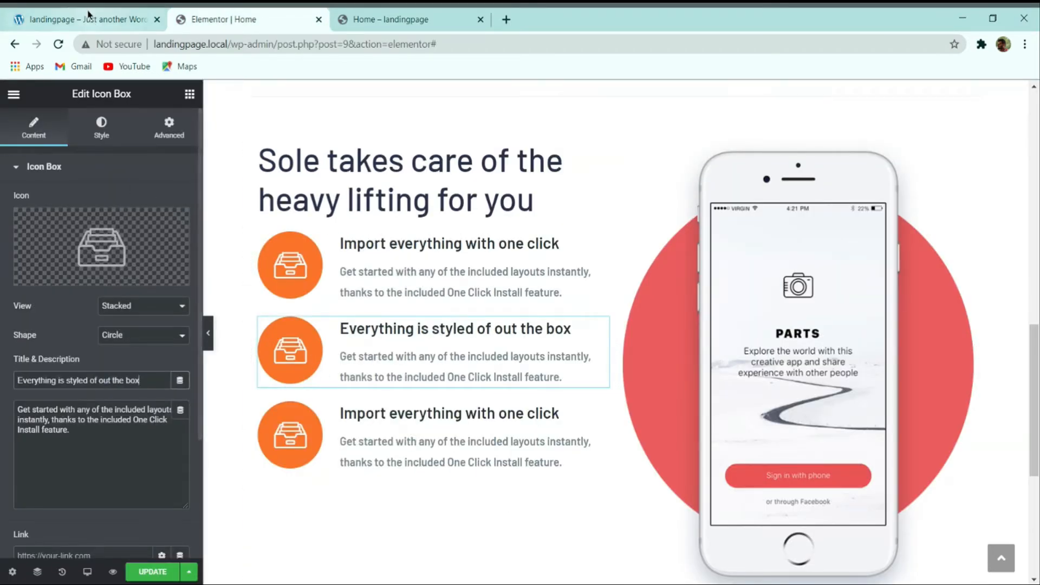
key(ctrl+1)
click(225, 344)
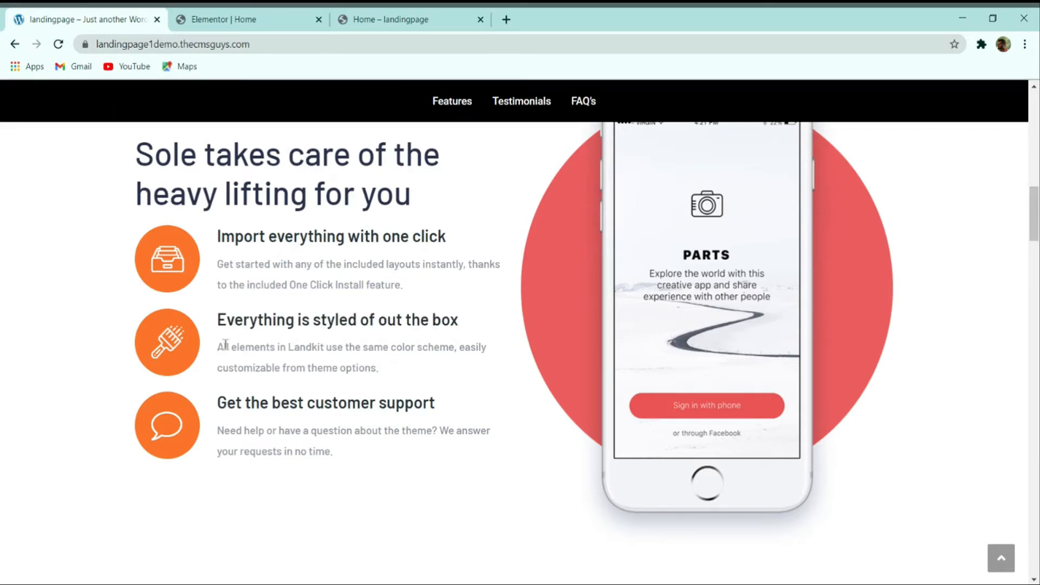
drag(237, 349, 345, 364)
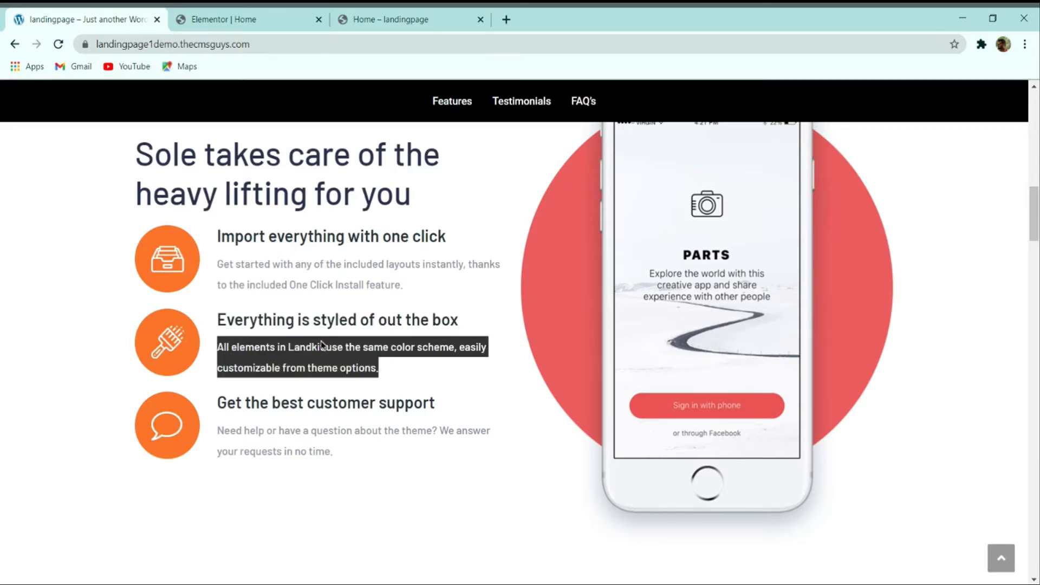
click(211, 19)
click(120, 428)
key(ctrl+a)
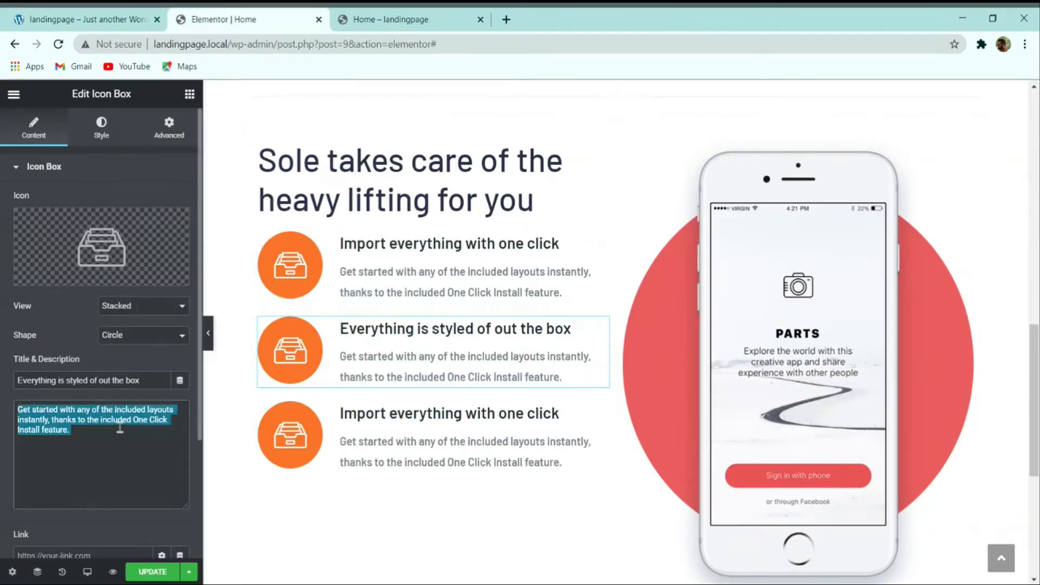
text(All elements in Landkit use the same color scheme, easily customizable from theme options.)
Step: Title the third box 'Get the best customer support' with the demo's support description
click(342, 415)
click(98, 16)
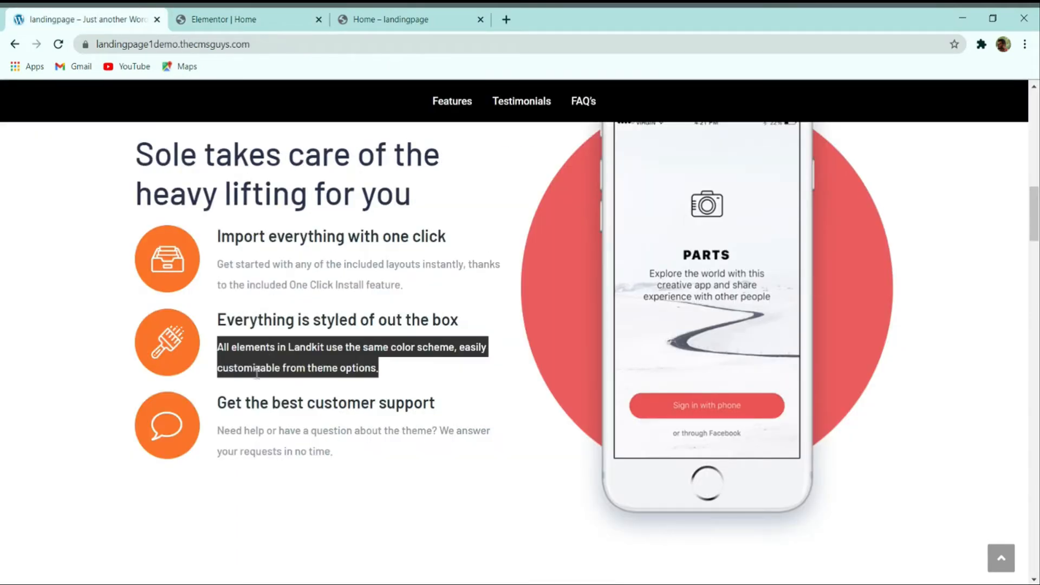
triple_click(253, 401)
key(ctrl+c)
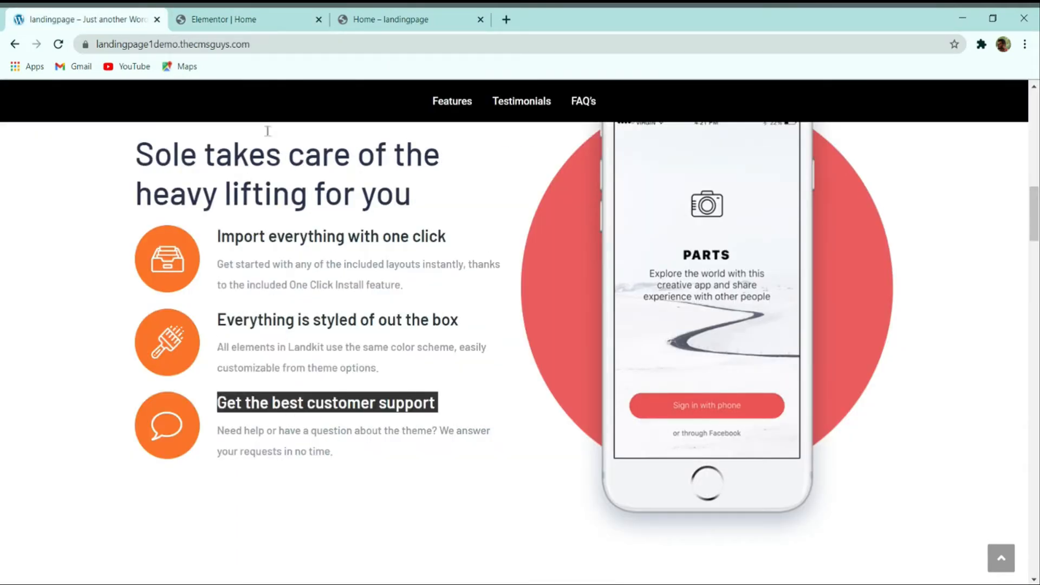
click(251, 20)
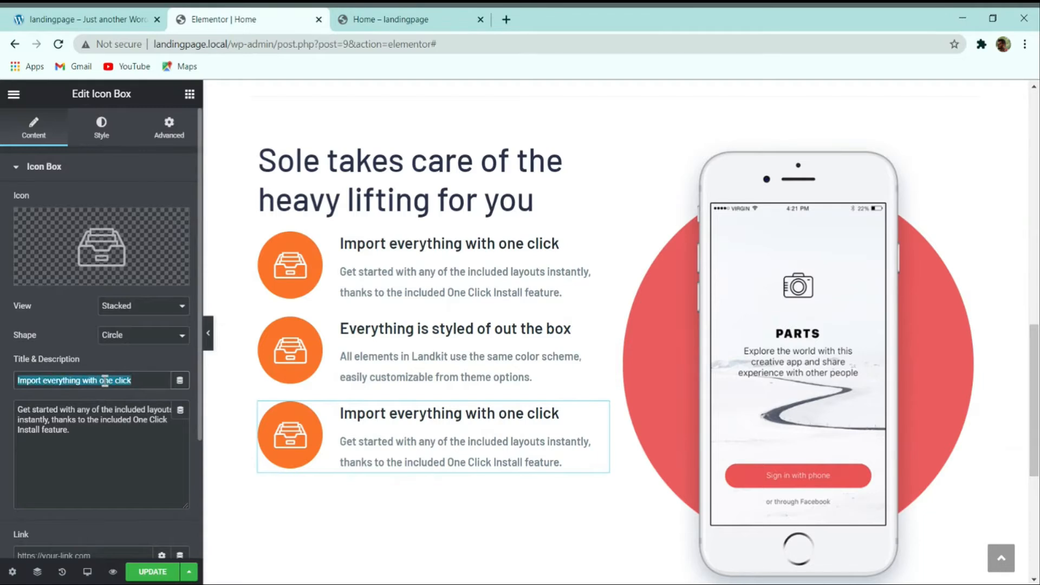
key(ctrl+v)
click(110, 15)
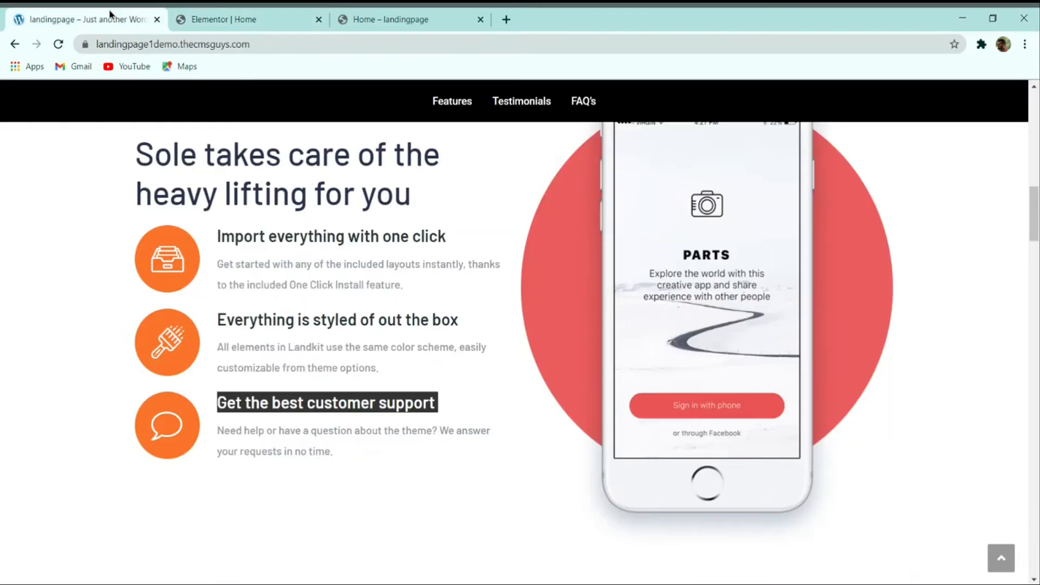
triple_click(254, 429)
key(ctrl+c)
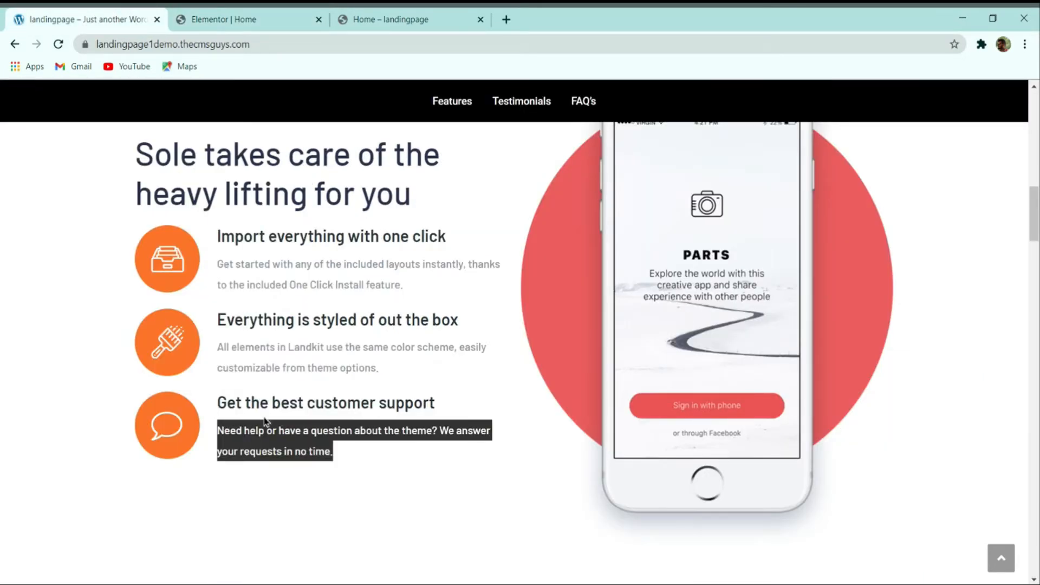
click(226, 21)
triple_click(61, 430)
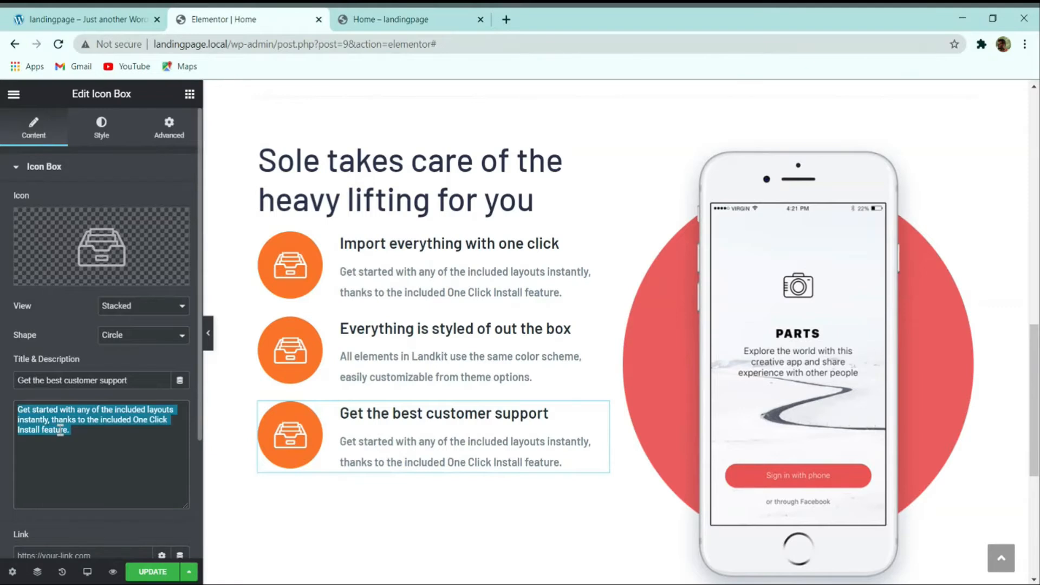
key(ctrl+v)
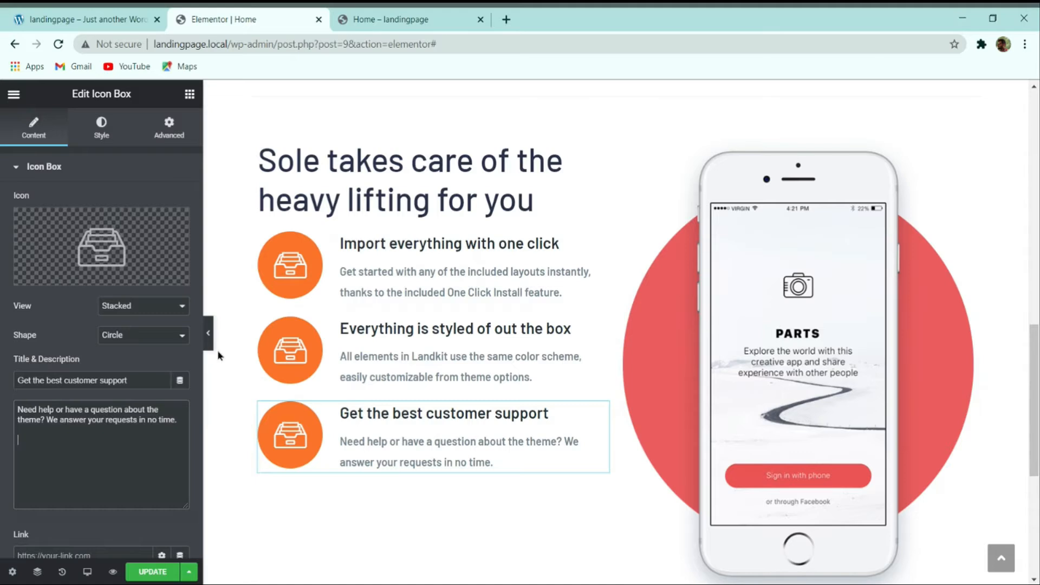
Step: Select the second icon box and compare it with the demo page's icons
click(313, 353)
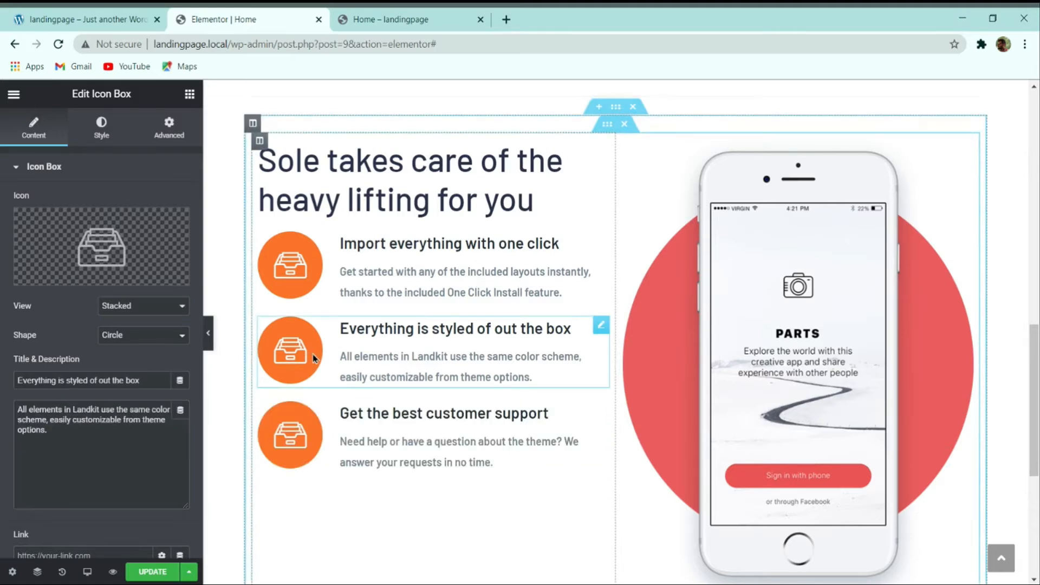
click(81, 19)
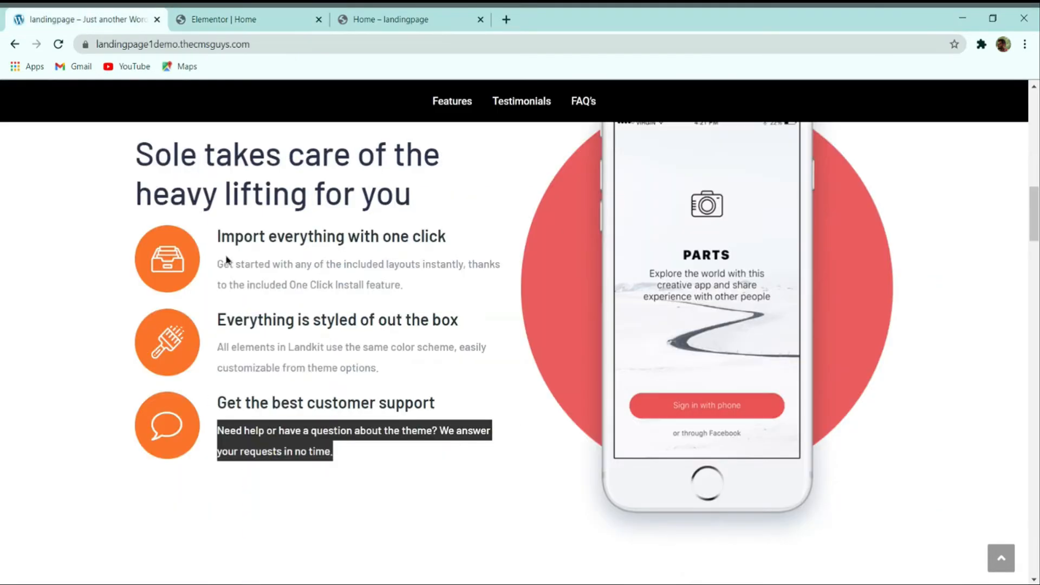
click(179, 335)
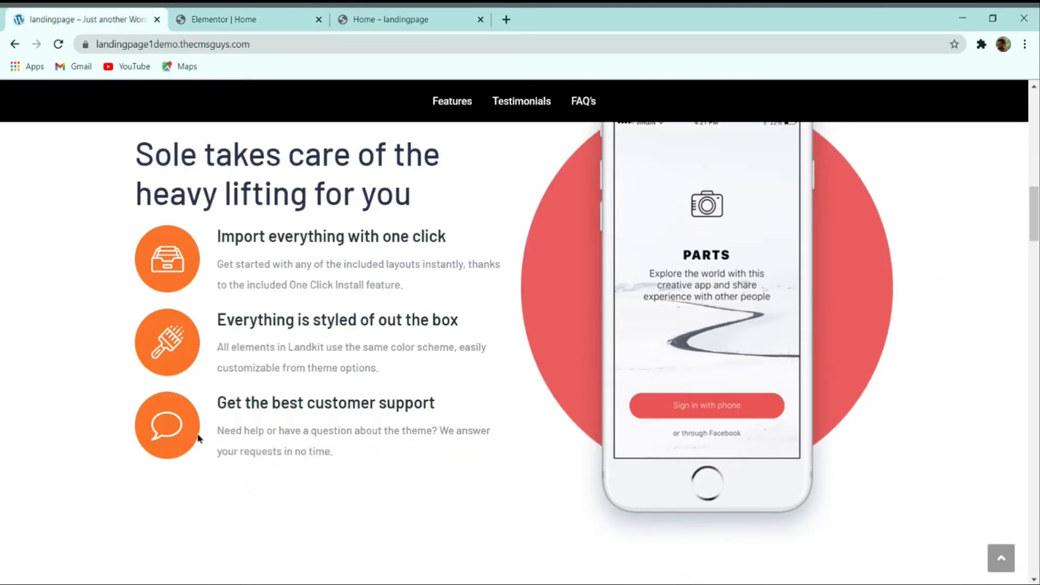
click(274, 24)
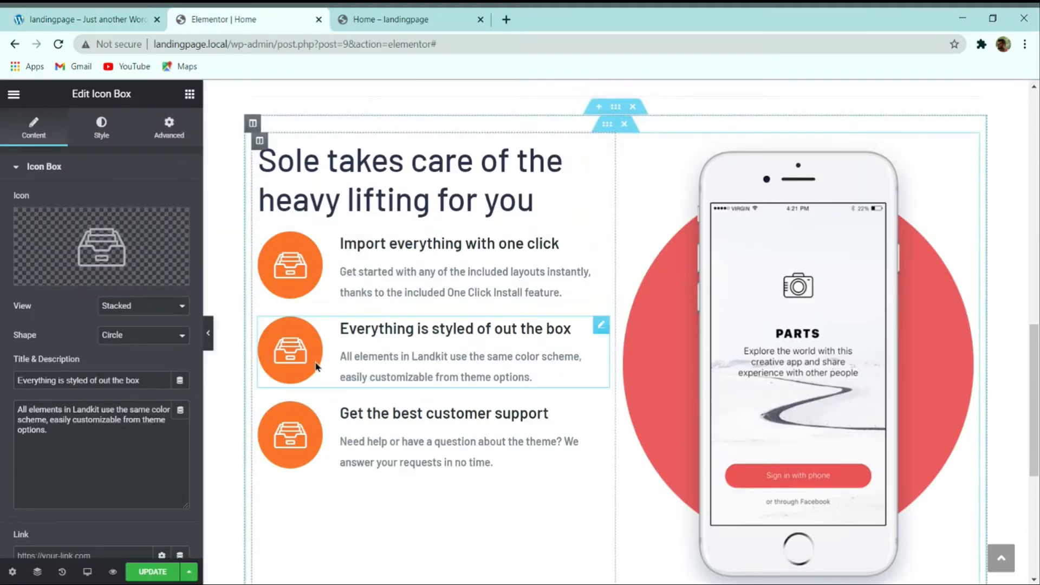
Step: Give the second icon box the Paint brush icon from the Icon Library
click(111, 235)
click(469, 156)
text(paint)
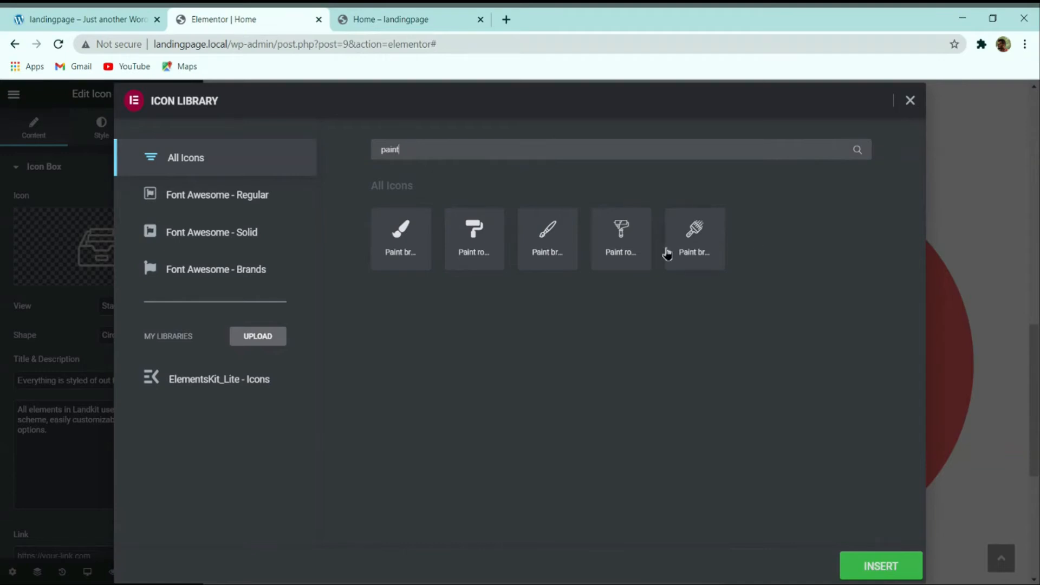
click(668, 253)
click(879, 564)
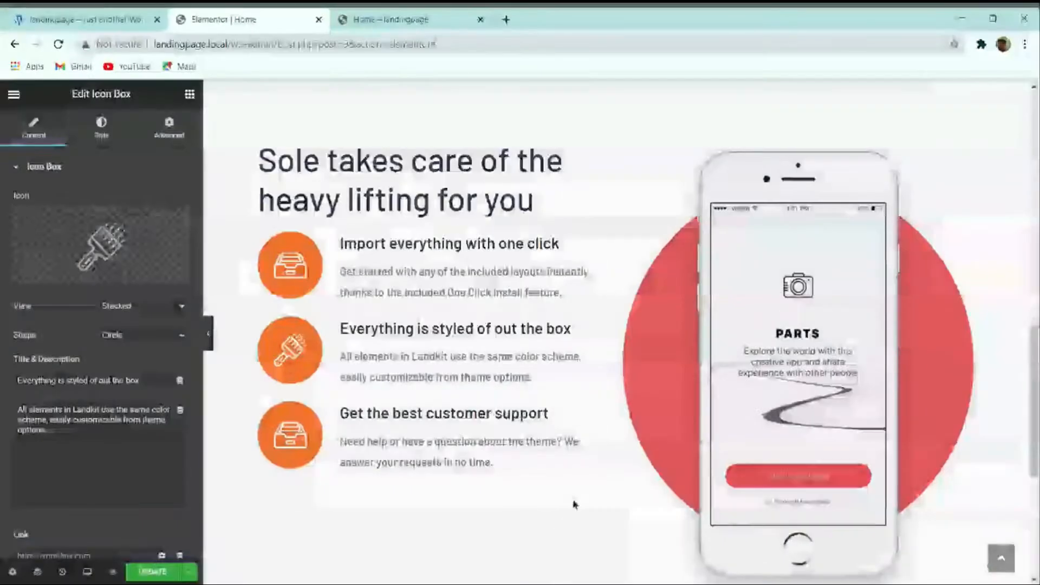
Step: Give the third icon box the Bubble speech icon from the Icon Library
click(399, 417)
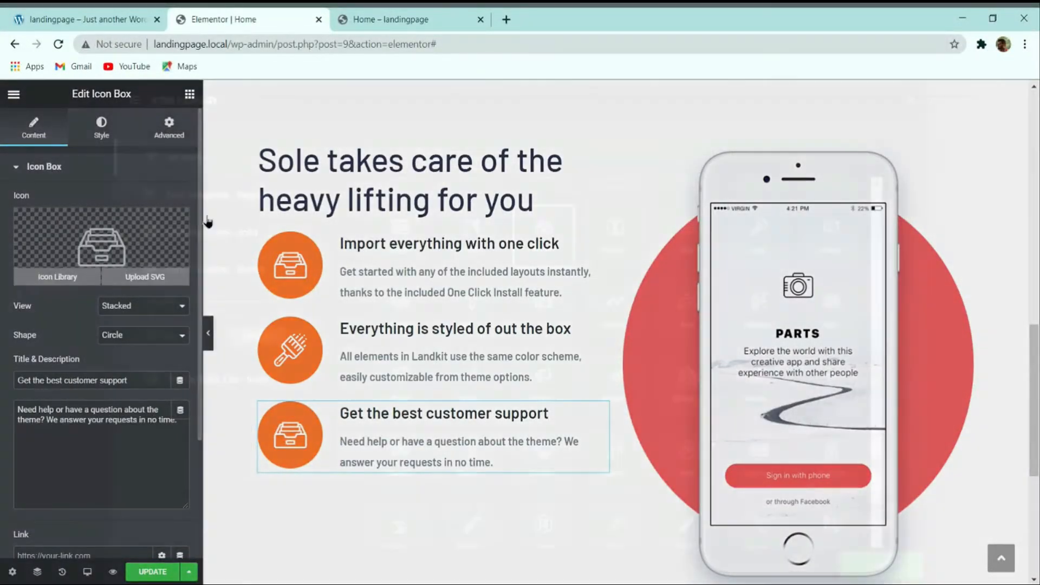
click(58, 274)
text(bubbl)
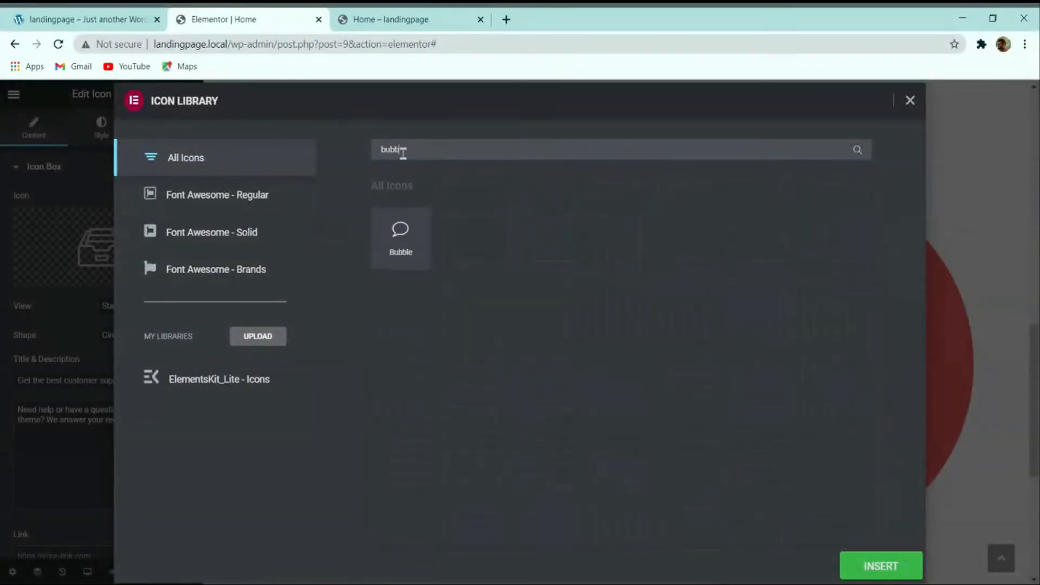
click(394, 230)
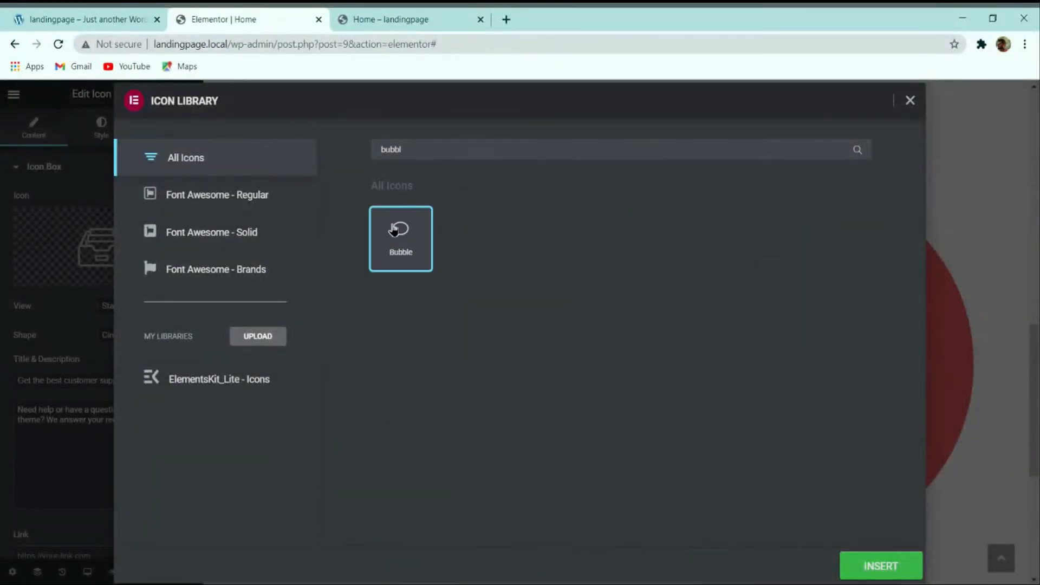
click(866, 566)
scroll(321, 440, down, 2)
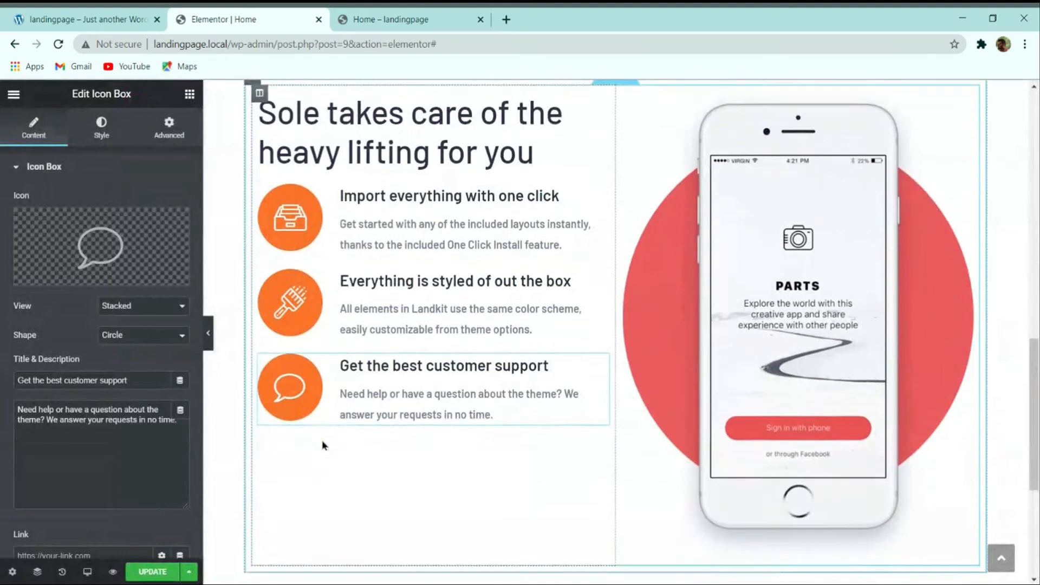
scroll(381, 431, up, 4)
scroll(410, 415, down, 2)
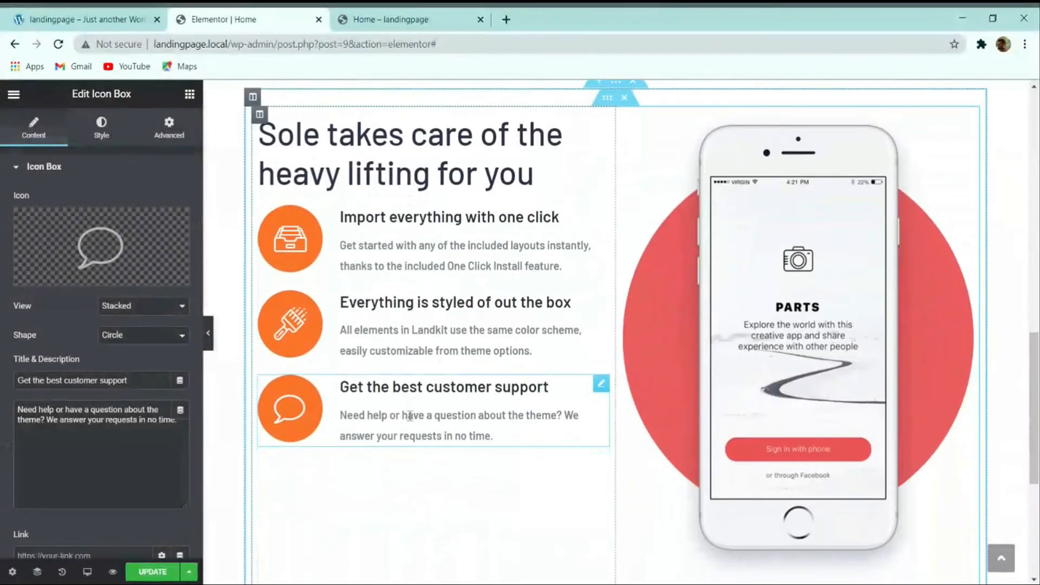
scroll(413, 382, up, 2)
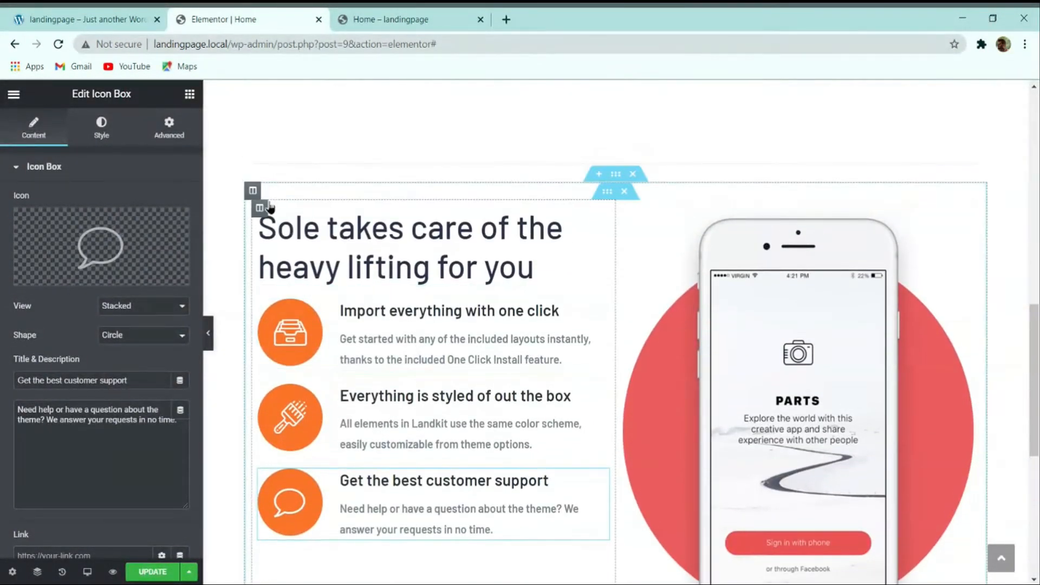
click(260, 209)
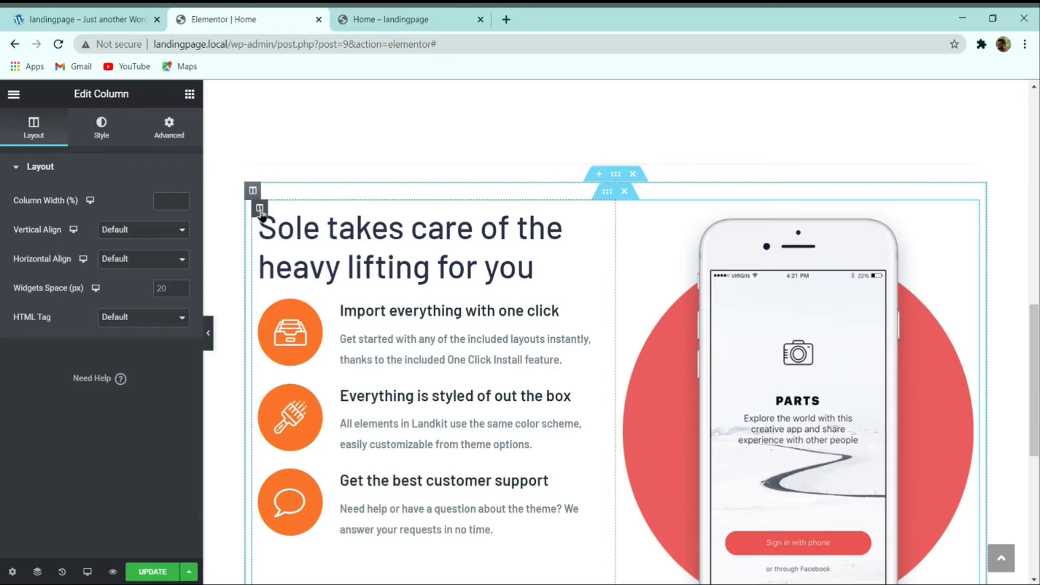
click(134, 246)
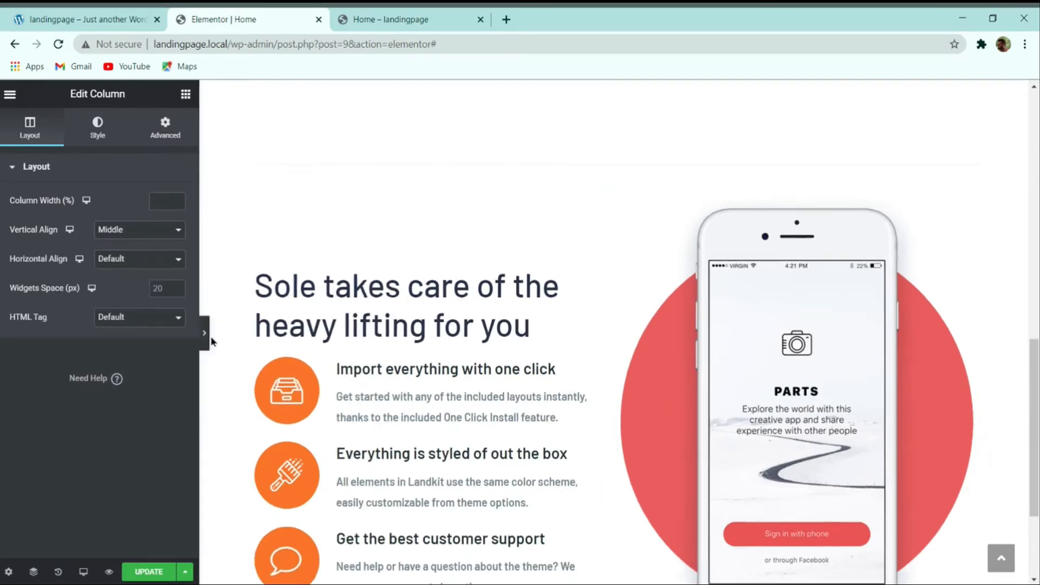
click(208, 334)
scroll(530, 372, down, 3)
scroll(252, 366, up, 3)
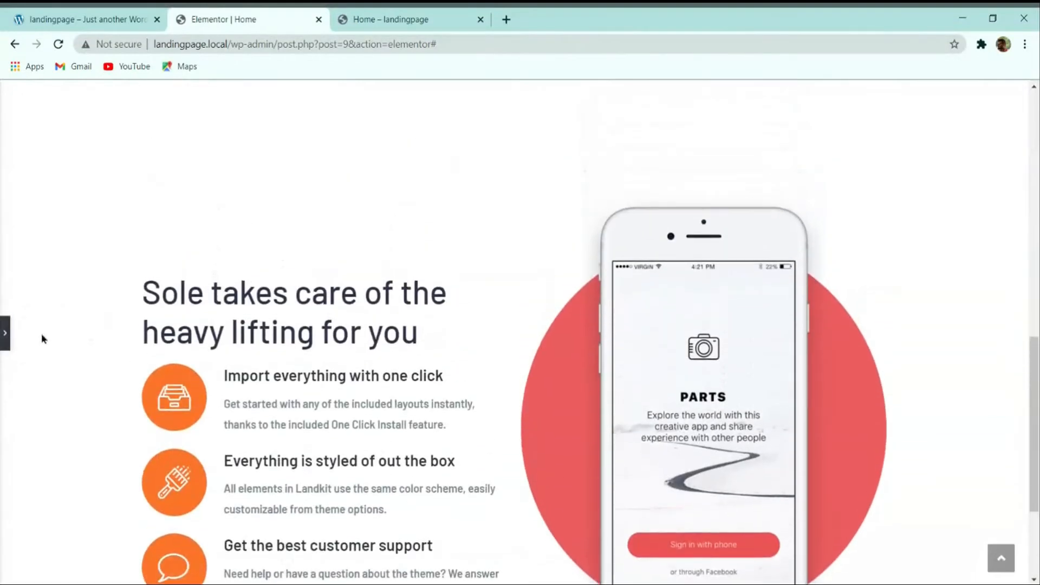
click(5, 332)
scroll(414, 293, down, 1)
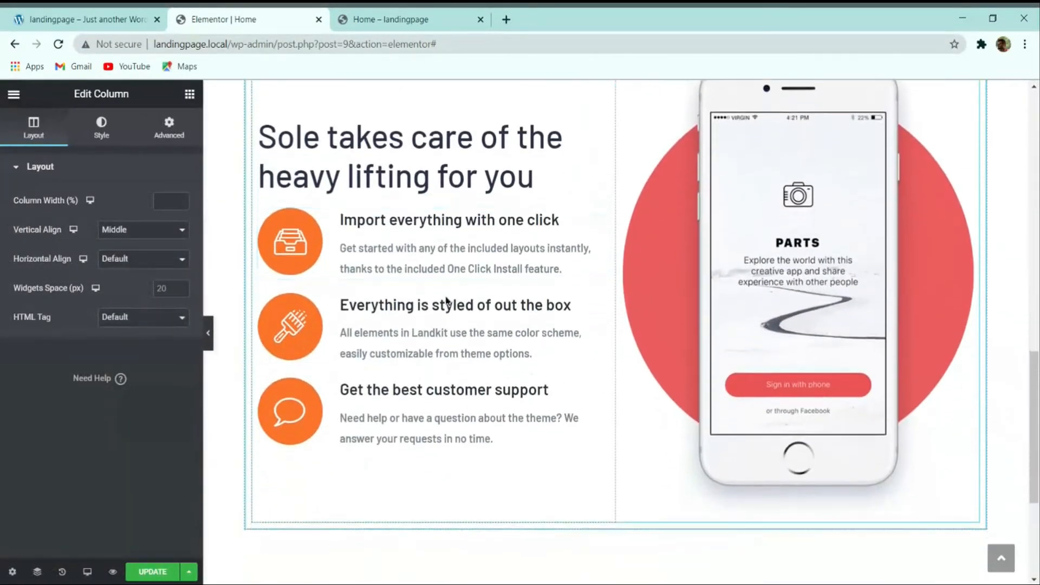
scroll(448, 304, up, 2)
click(92, 15)
scroll(187, 190, up, 1)
scroll(123, 213, up, 2)
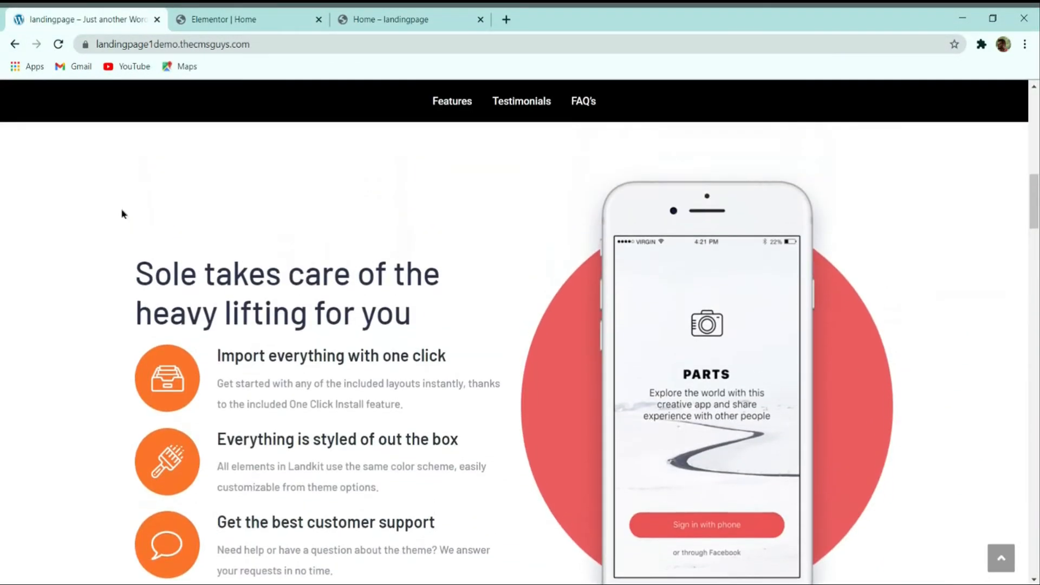
click(253, 17)
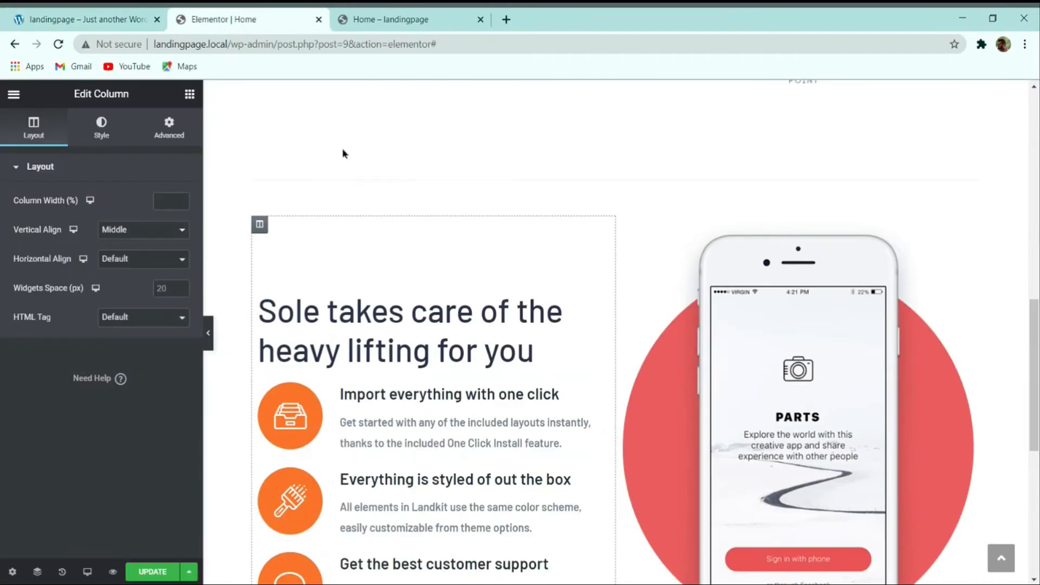
click(125, 16)
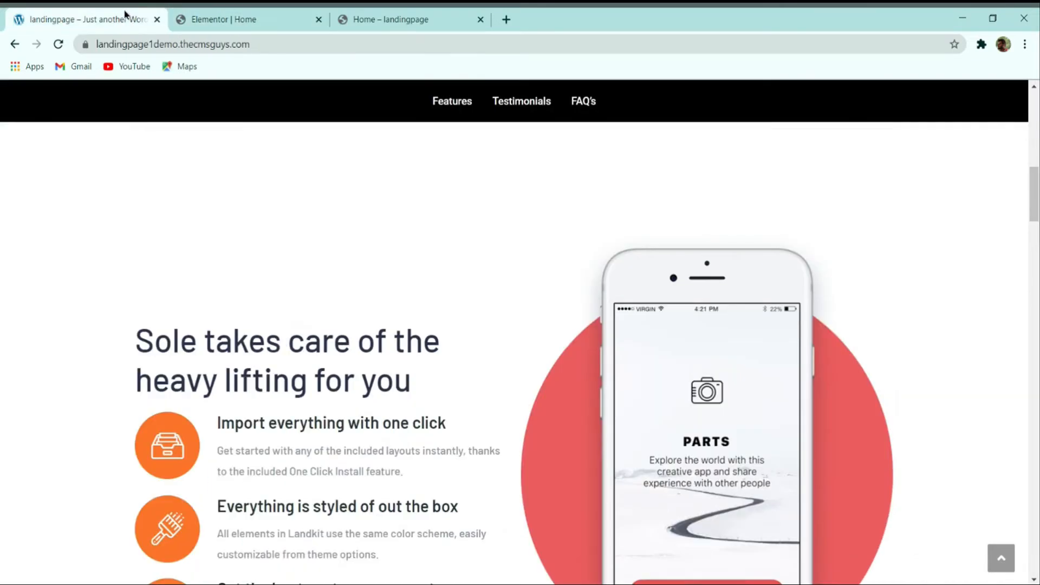
click(285, 23)
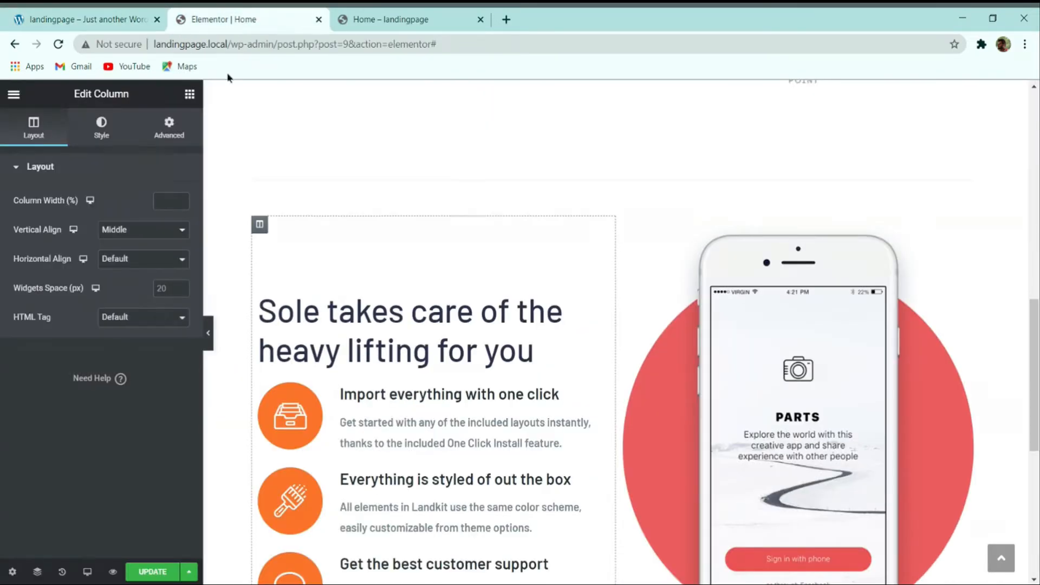
Step: Place a Menu Anchor widget above the features section
click(189, 95)
click(139, 145)
text(menu)
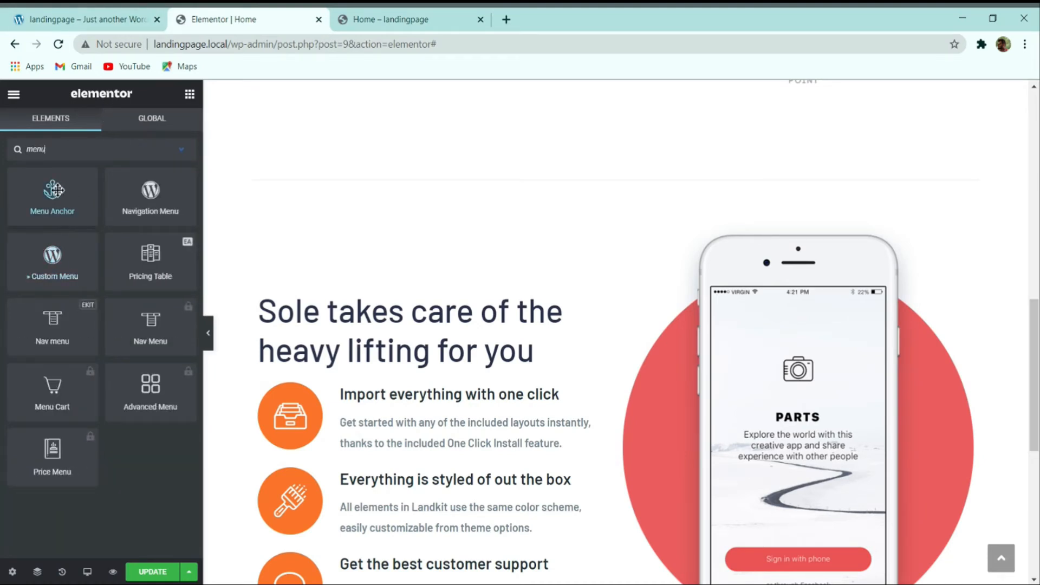
drag(58, 194, 615, 219)
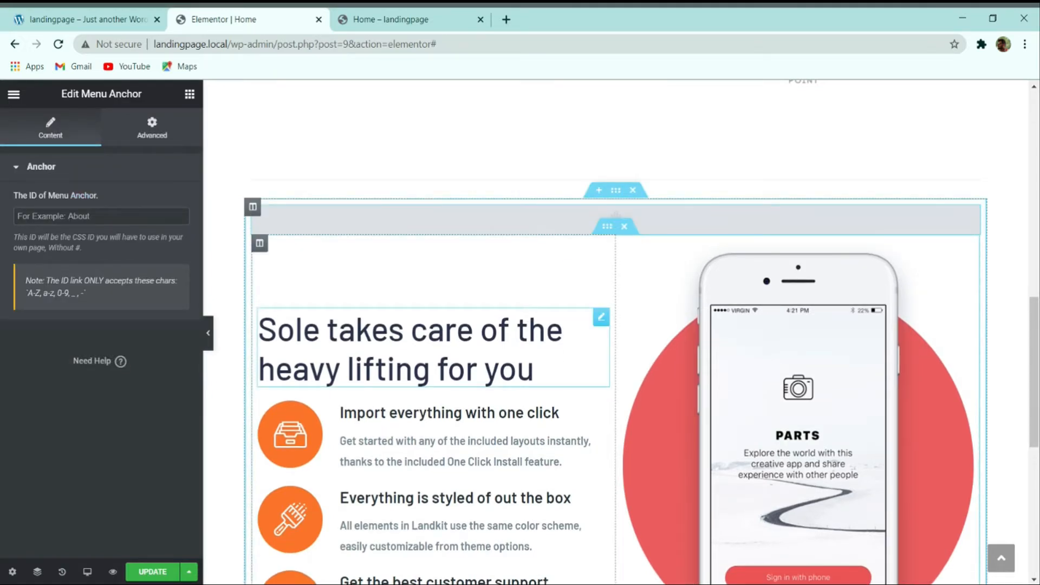
Step: Set the features inner section's top and bottom margin to 100
click(607, 228)
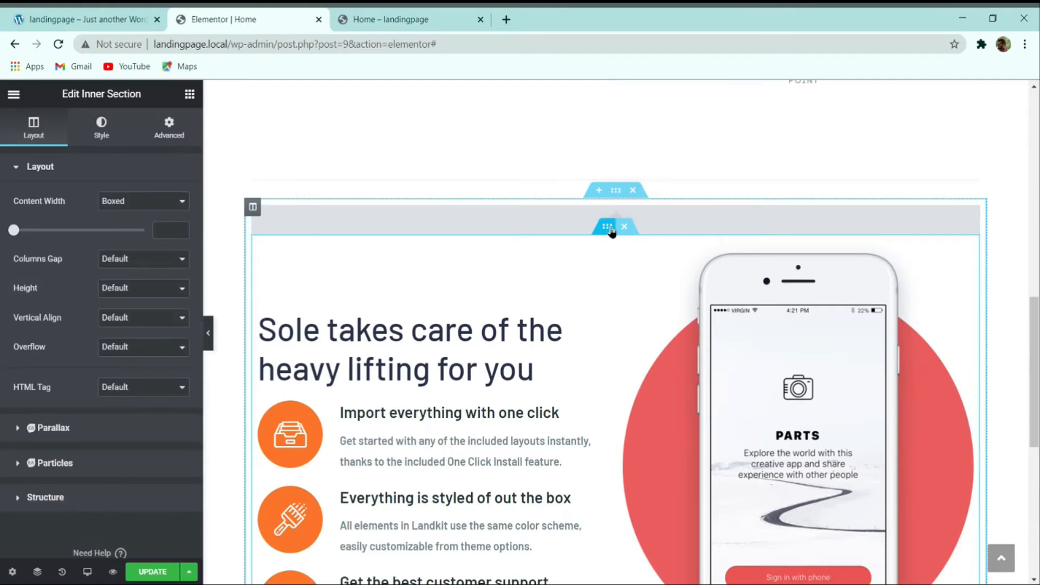
click(169, 128)
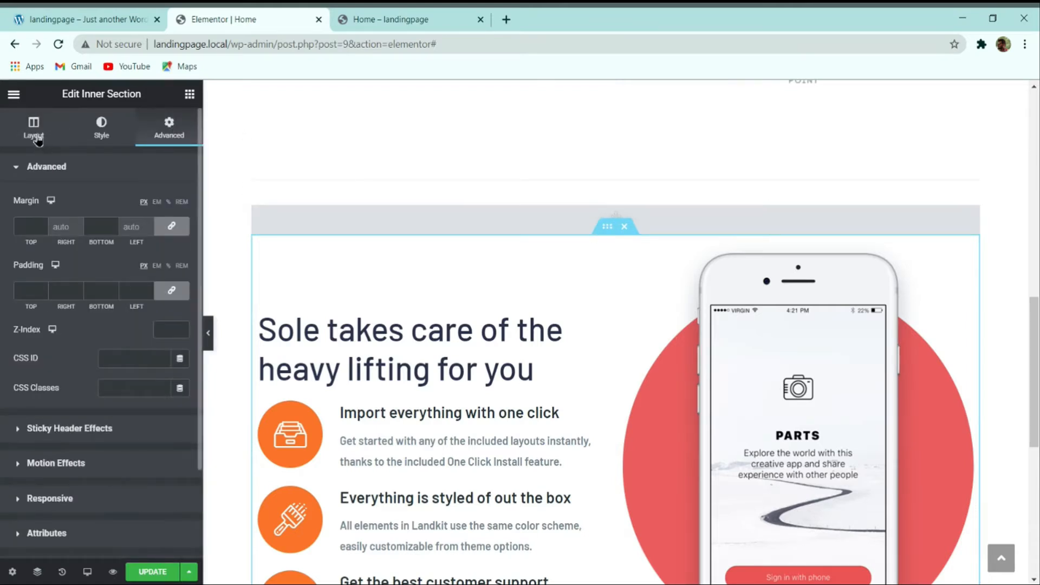
click(35, 133)
click(163, 128)
click(27, 227)
text(100)
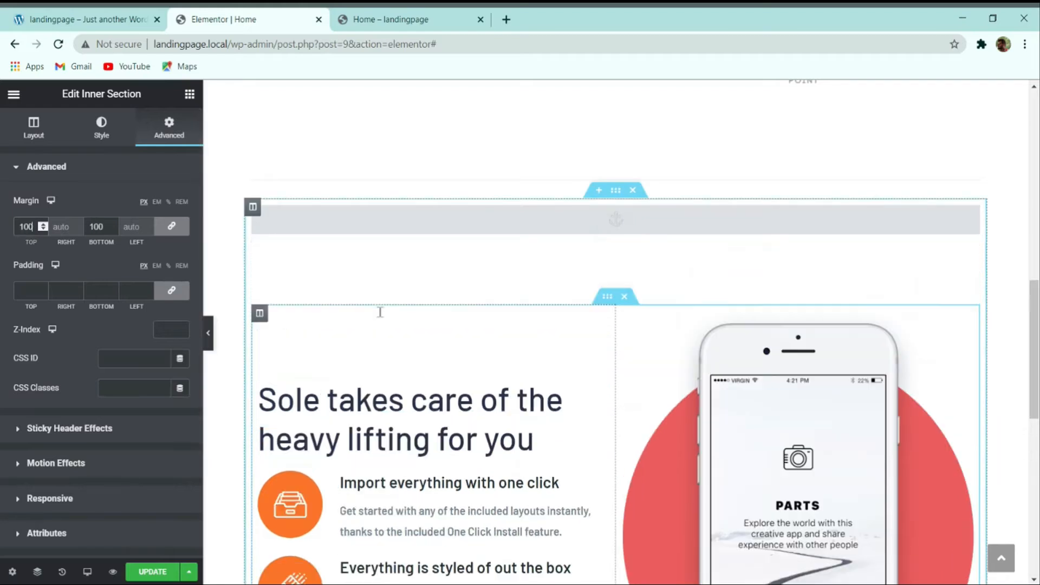
Step: Preview the page without the panel, then select the Menu Anchor widget
click(210, 334)
scroll(477, 316, down, 3)
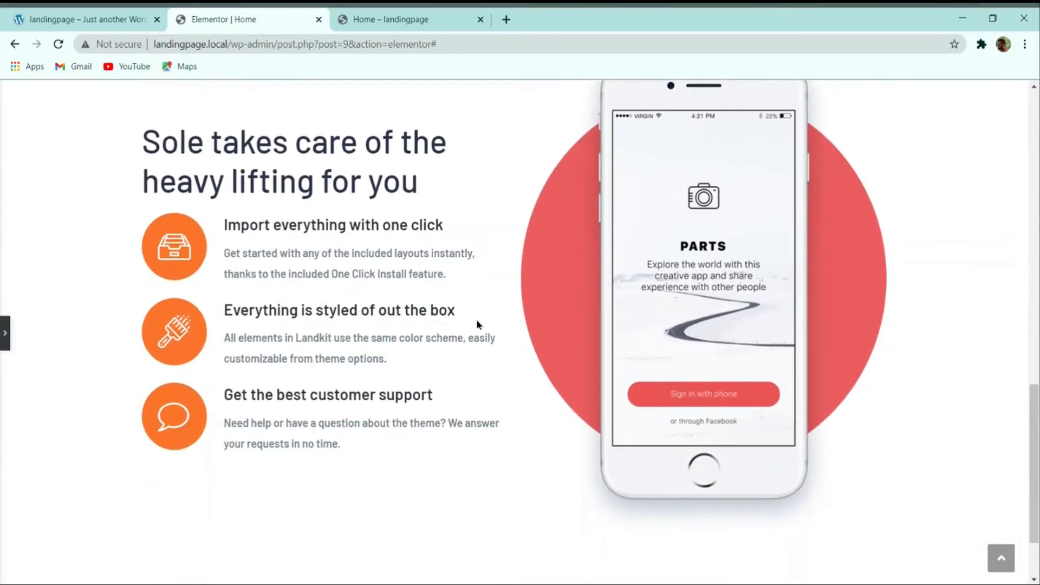
scroll(477, 324, up, 2)
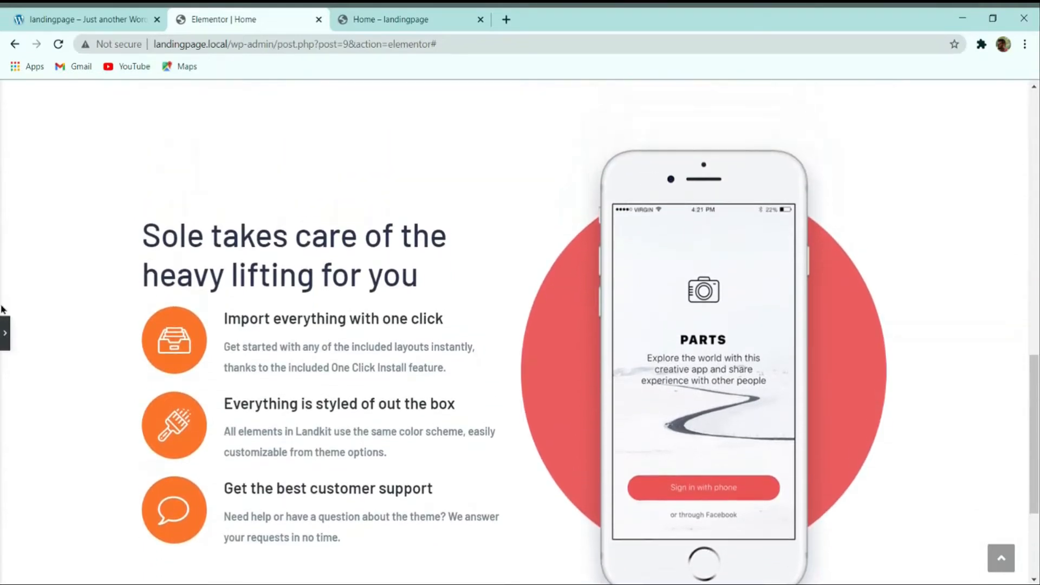
click(4, 341)
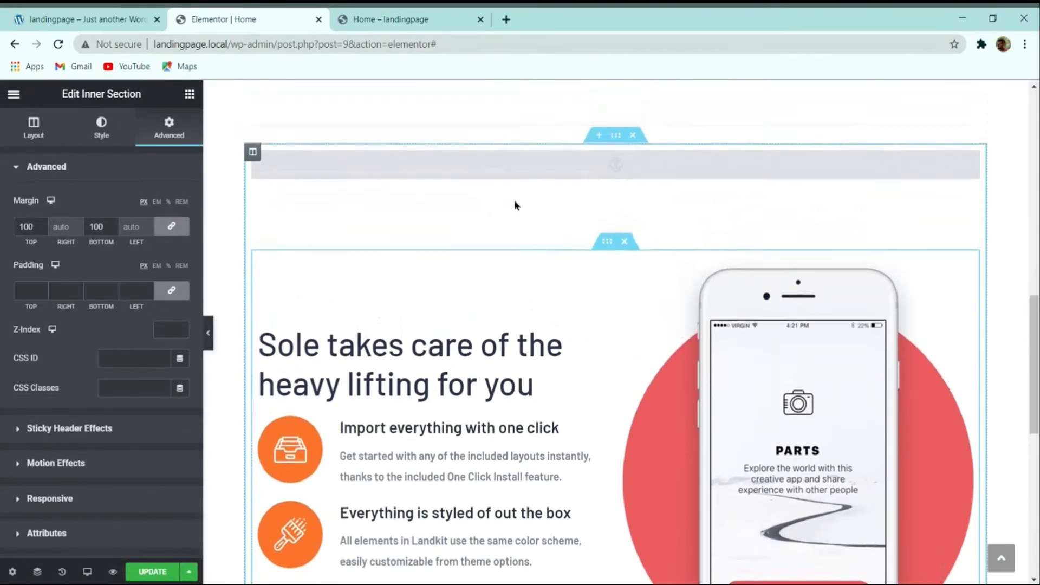
click(554, 168)
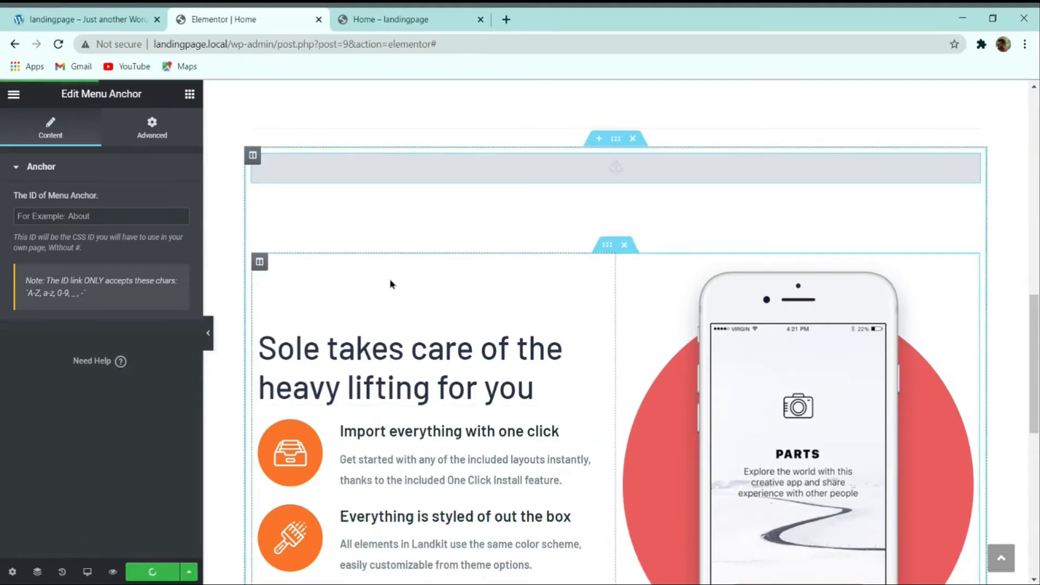
click(130, 20)
scroll(451, 185, up, 9)
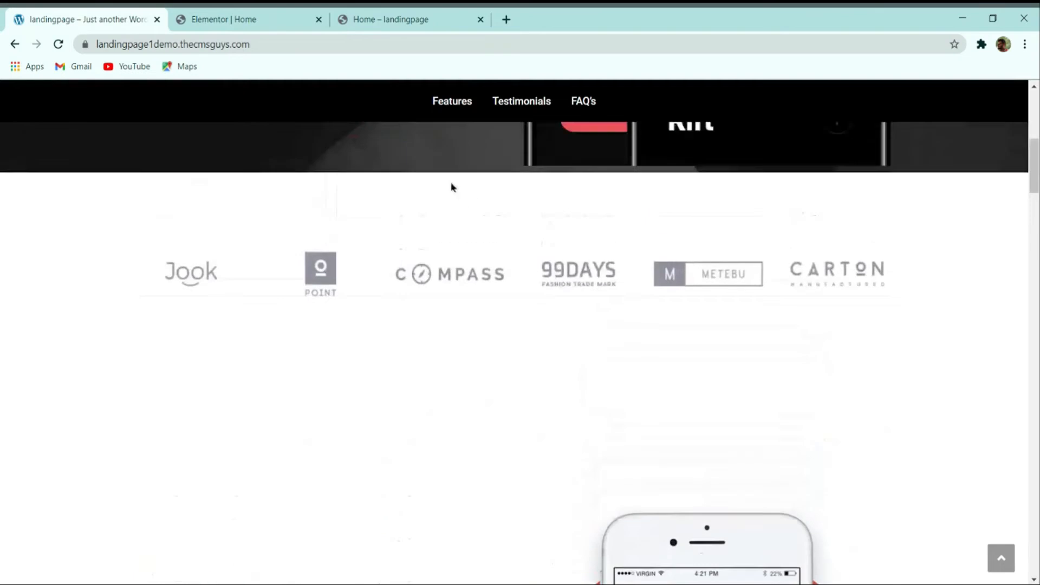
click(459, 103)
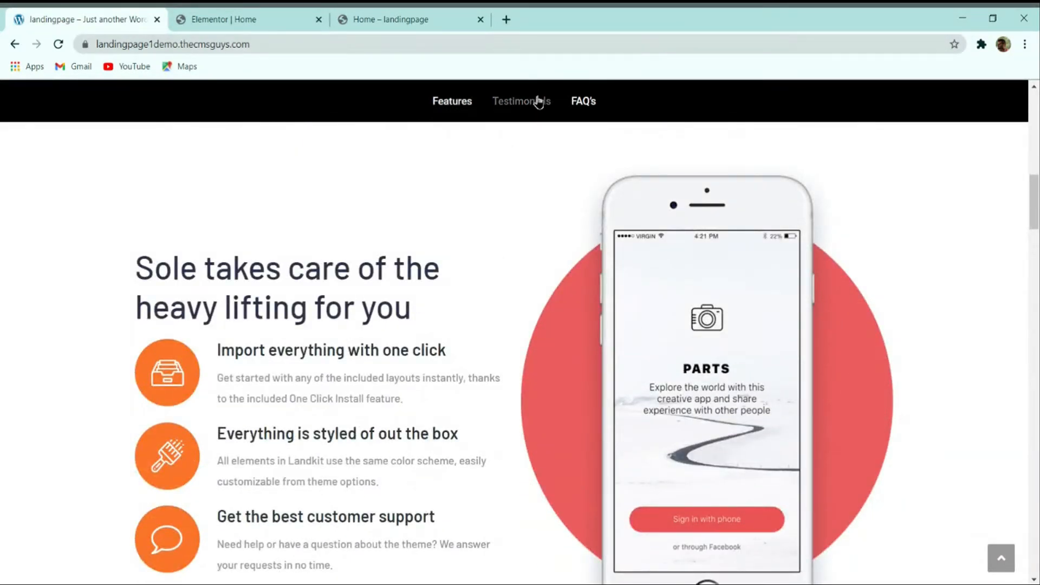
click(523, 103)
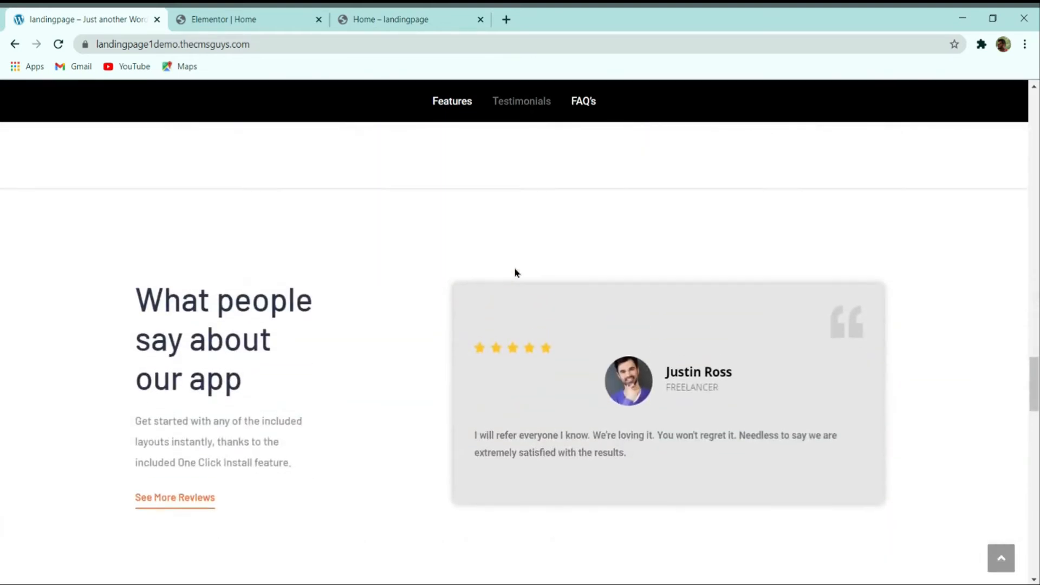
scroll(514, 268, down, 2)
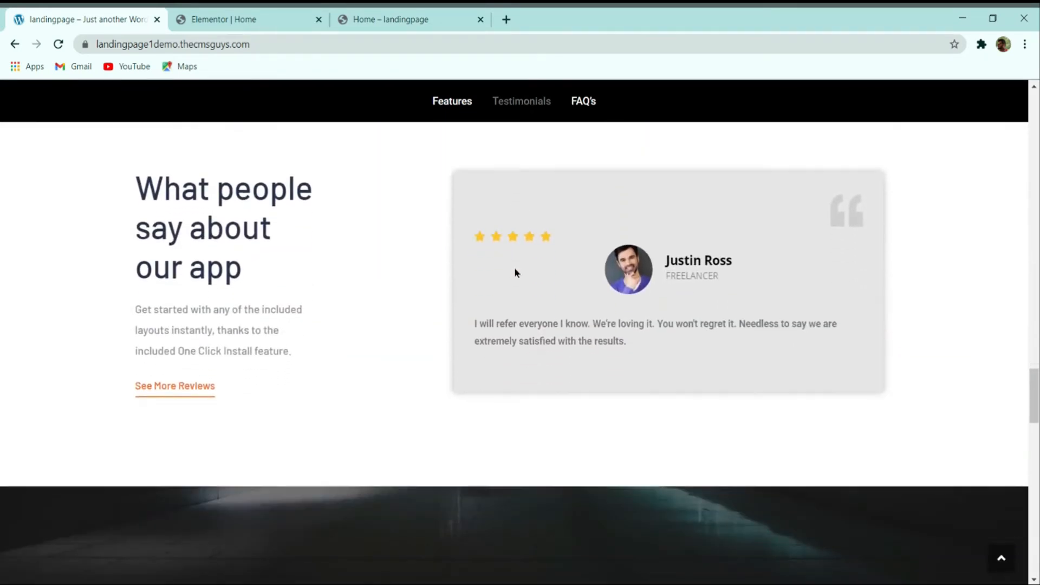
click(573, 107)
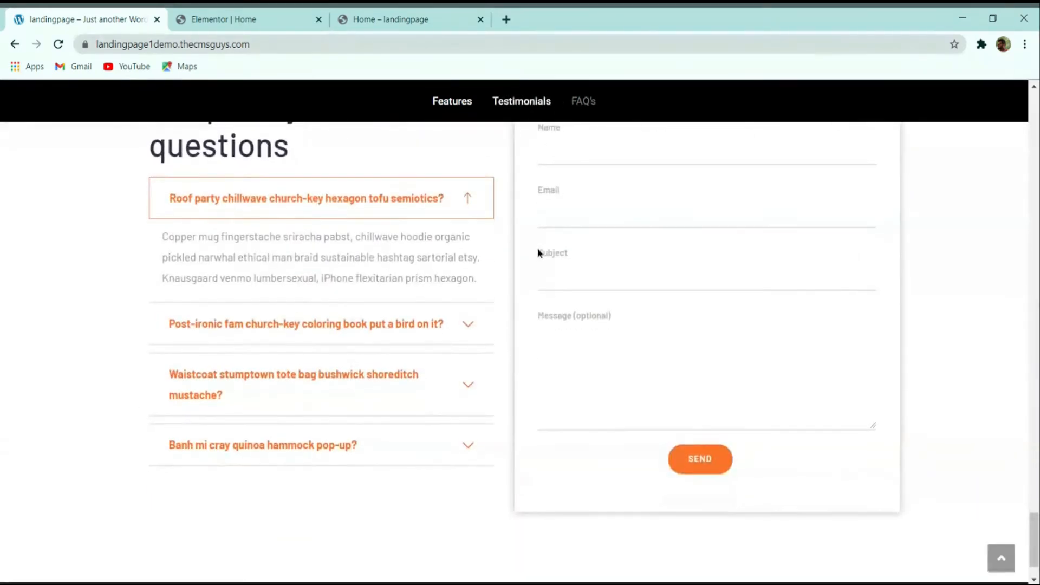
scroll(449, 249, up, 2)
scroll(455, 250, down, 2)
scroll(486, 327, down, 2)
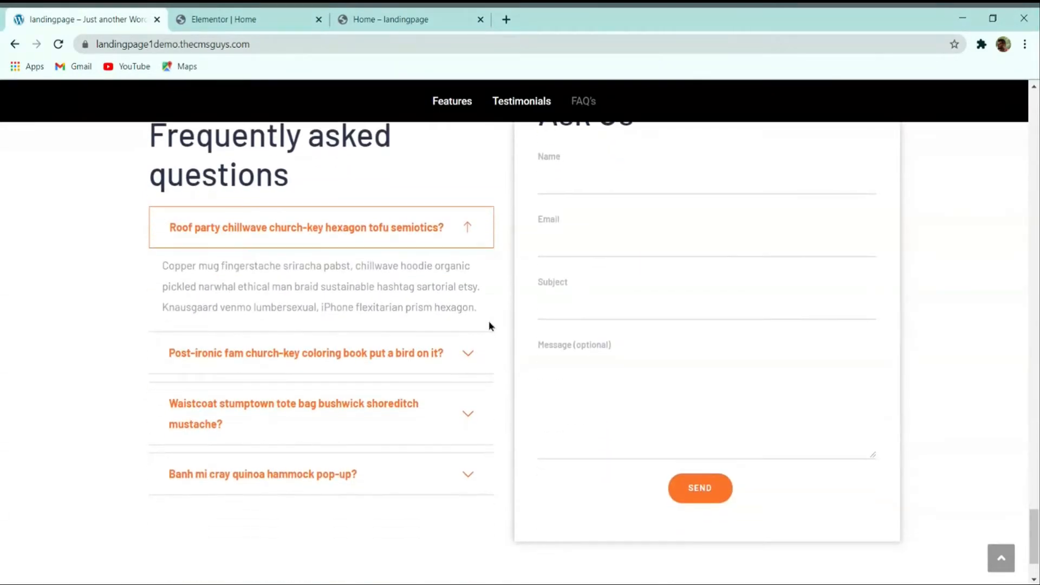
scroll(489, 325, up, 3)
scroll(446, 309, down, 1)
scroll(438, 297, down, 1)
scroll(429, 304, up, 15)
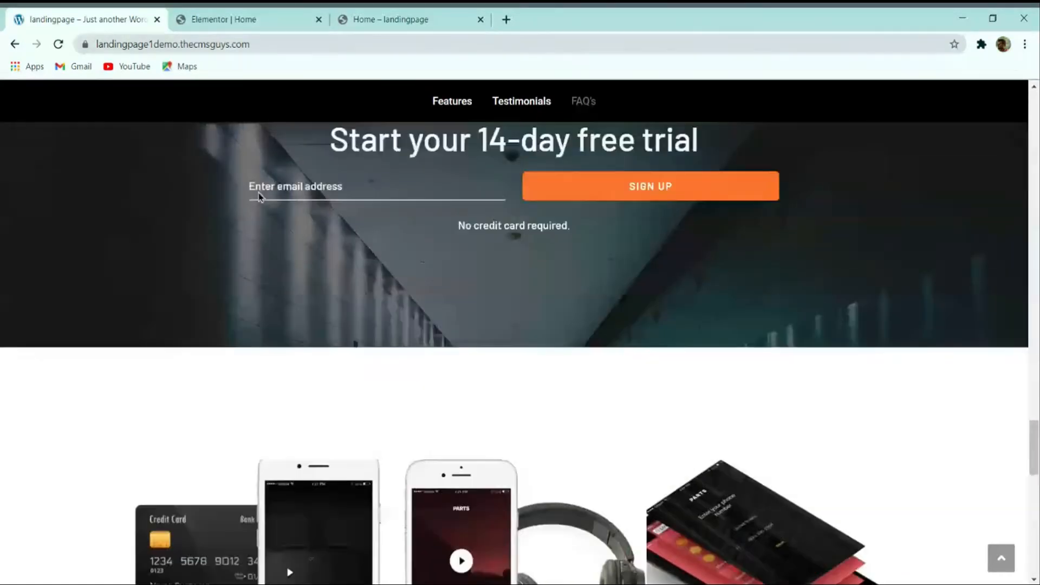
scroll(325, 276, up, 10)
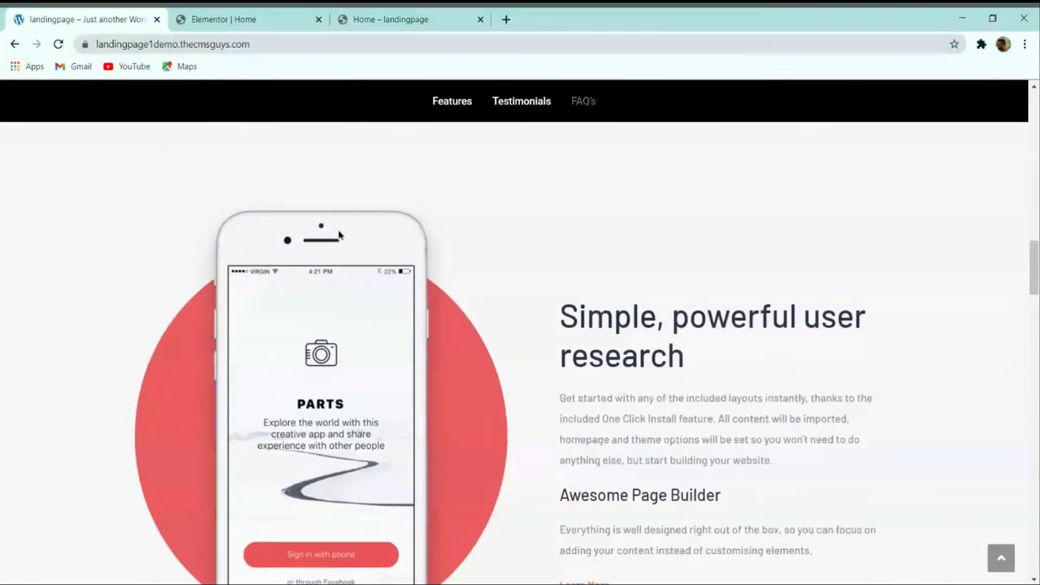
scroll(355, 271, up, 10)
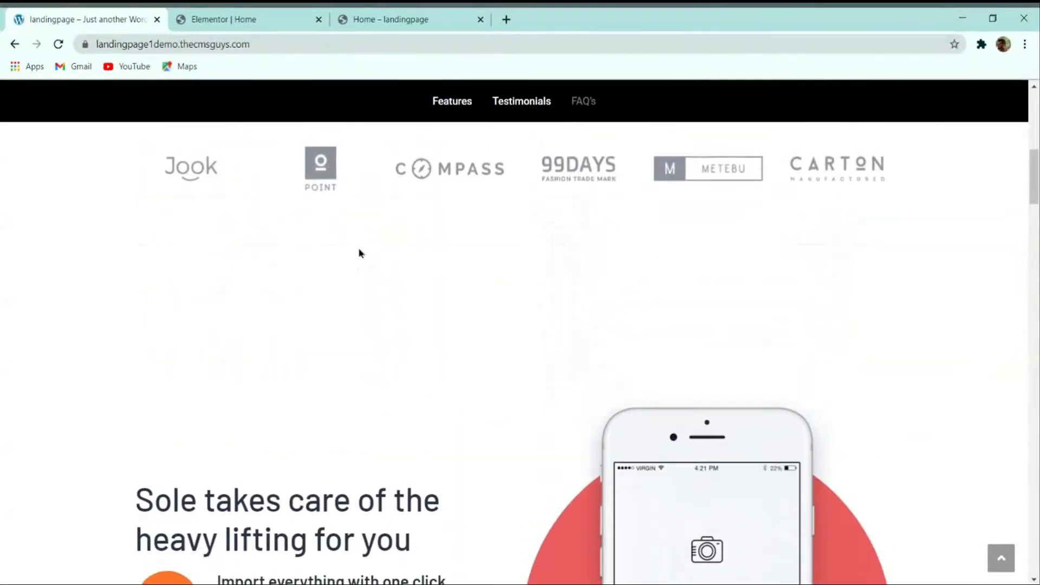
scroll(412, 260, down, 1)
click(228, 19)
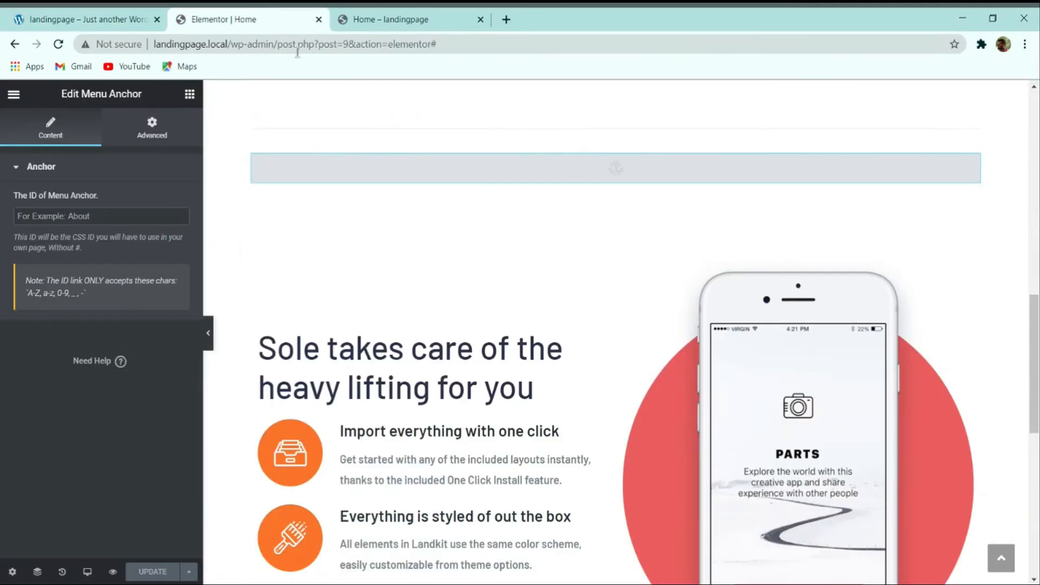
scroll(271, 278, down, 3)
scroll(769, 240, down, 3)
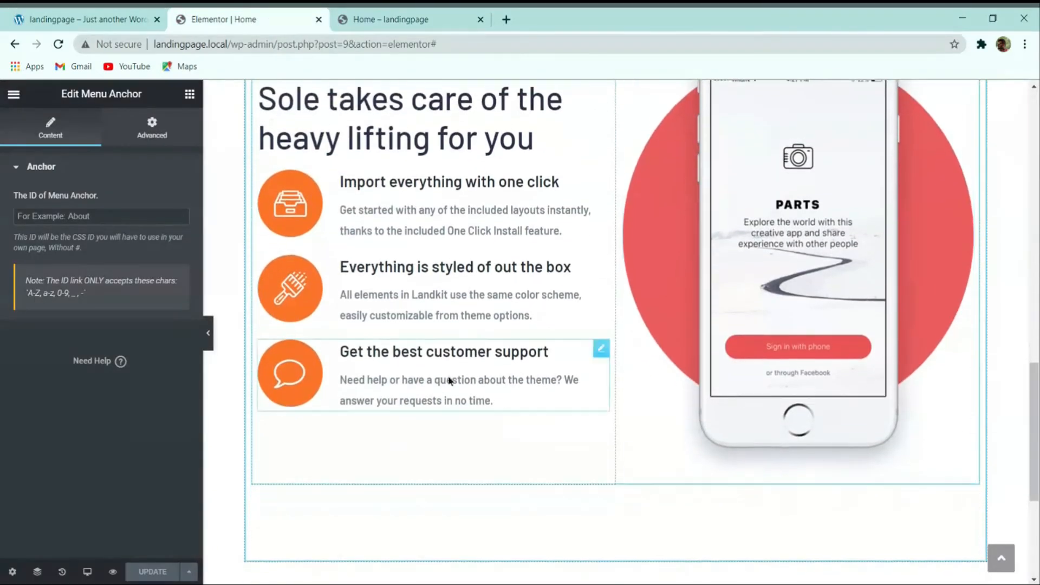
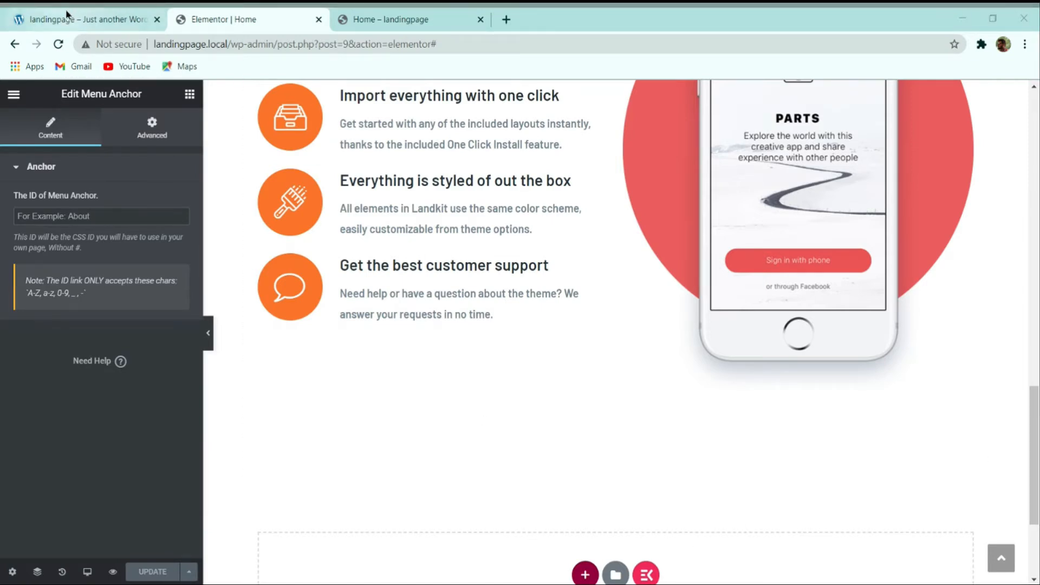
Step: Review the reference demo site's layout, then return to the page being edited
click(87, 19)
scroll(464, 302, down, 3)
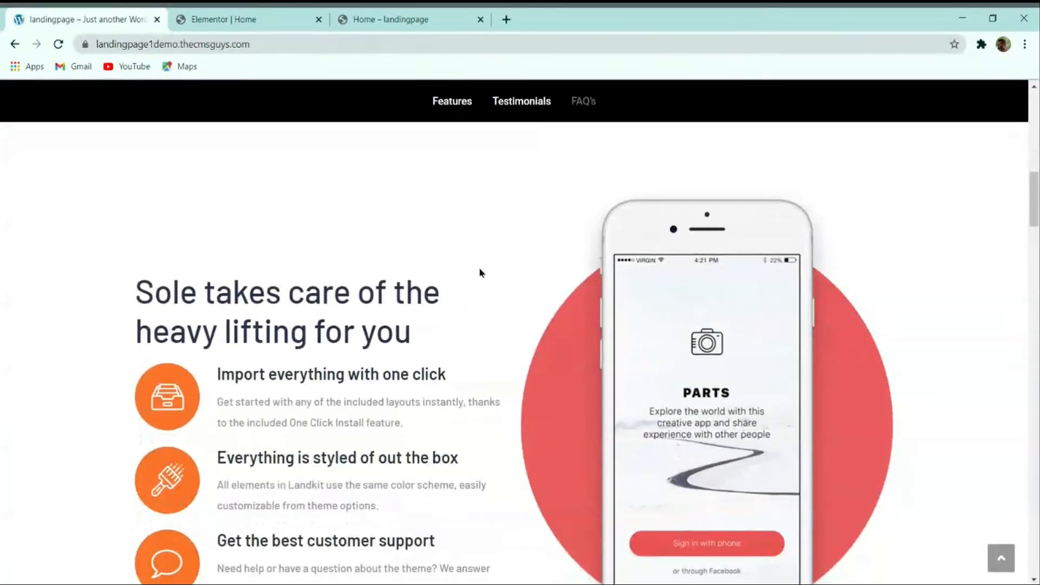
scroll(479, 272, down, 1)
scroll(483, 290, up, 3)
scroll(501, 284, down, 1)
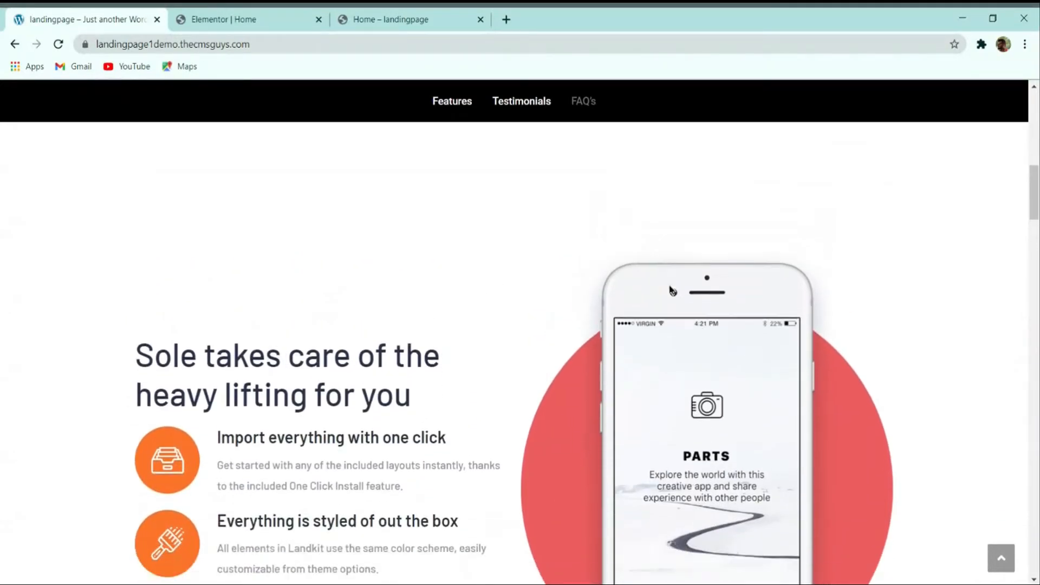
scroll(659, 304, up, 8)
scroll(654, 303, down, 10)
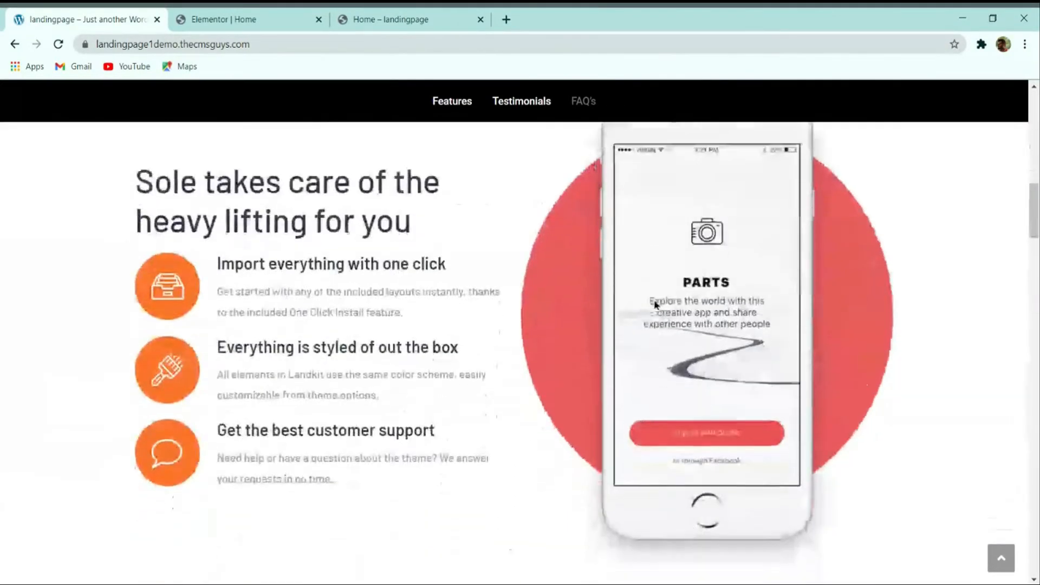
scroll(656, 306, down, 10)
scroll(666, 300, up, 6)
scroll(444, 314, down, 3)
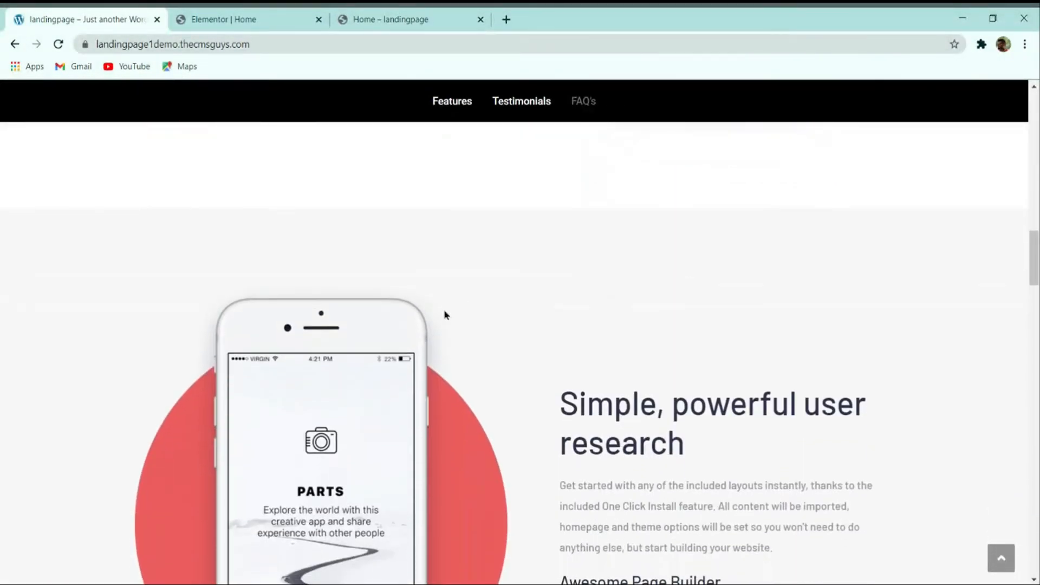
scroll(444, 314, down, 5)
scroll(390, 371, up, 4)
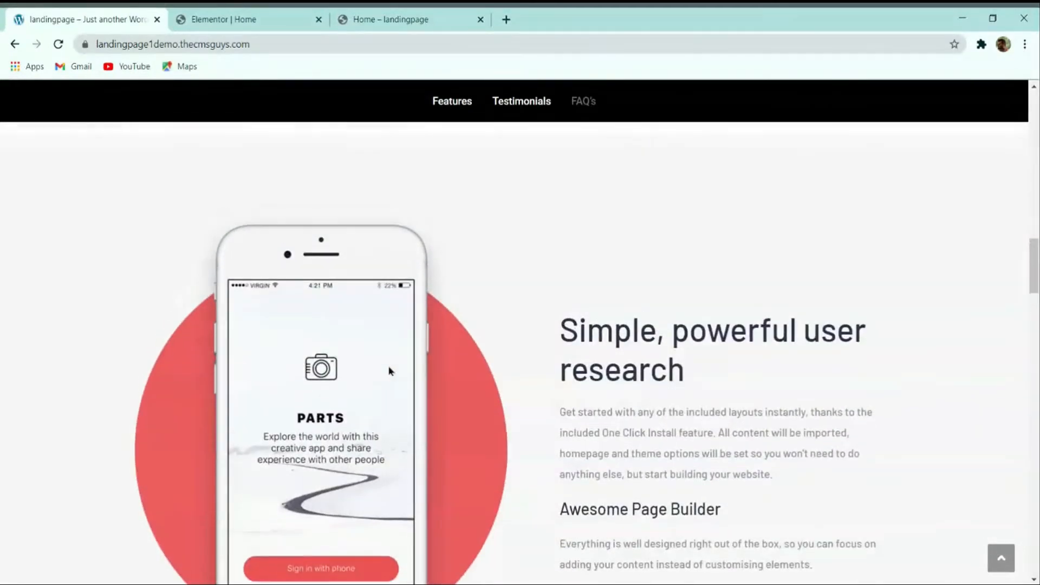
scroll(390, 371, down, 3)
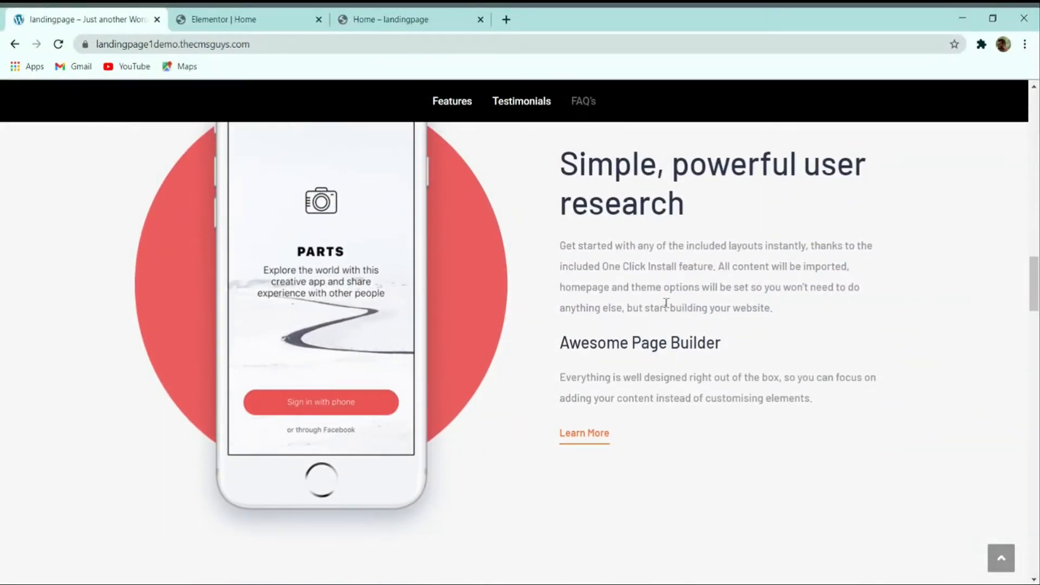
click(254, 21)
scroll(671, 336, down, 2)
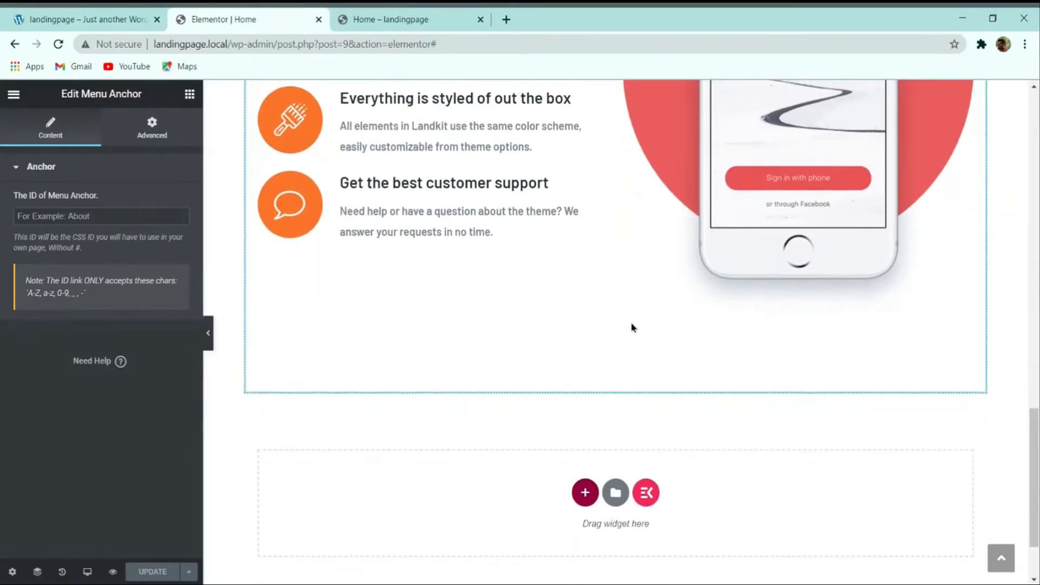
Step: Add a new section with two equal columns at the bottom of the page
click(584, 494)
scroll(520, 477, down, 2)
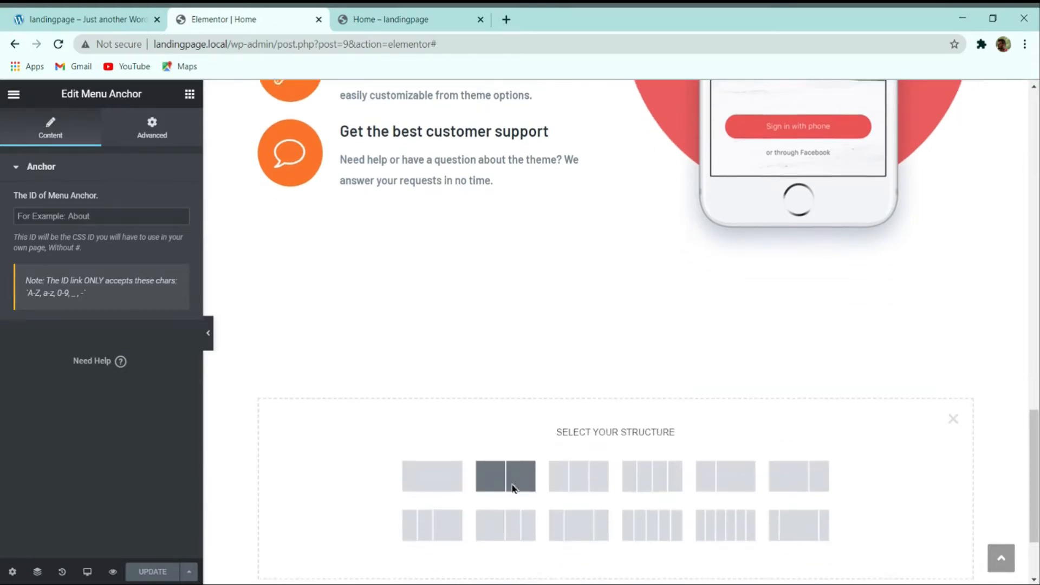
click(517, 453)
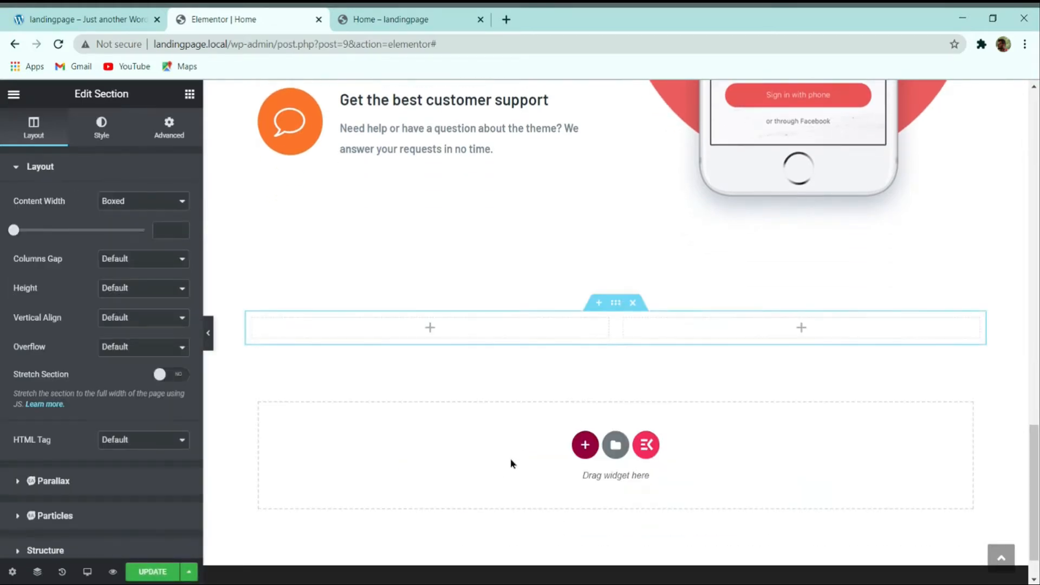
scroll(746, 318, up, 4)
Step: Copy the phone image and paste it into the new left column
right_click(801, 216)
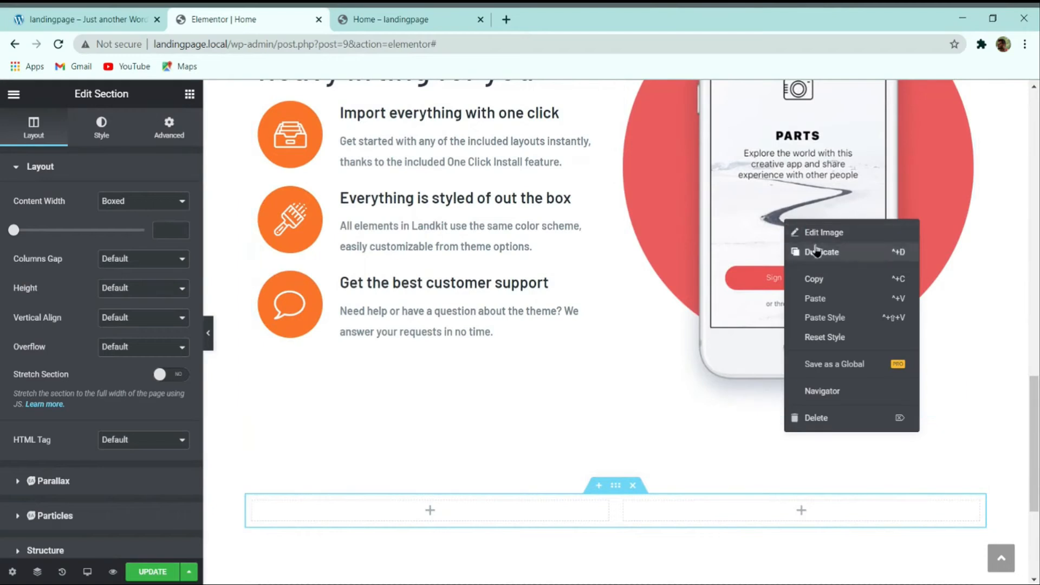
click(816, 276)
scroll(615, 373, down, 2)
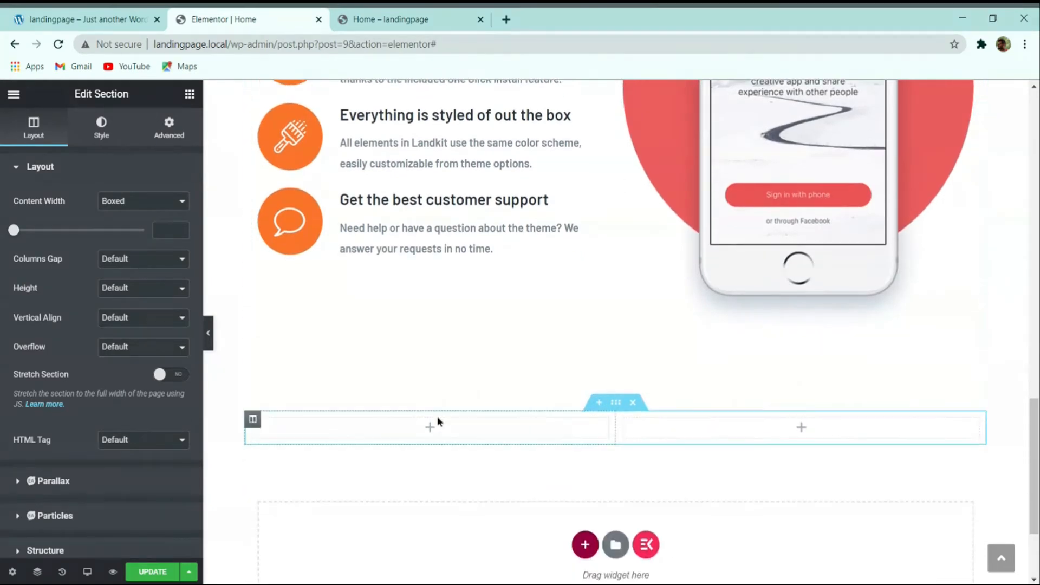
right_click(433, 428)
click(466, 479)
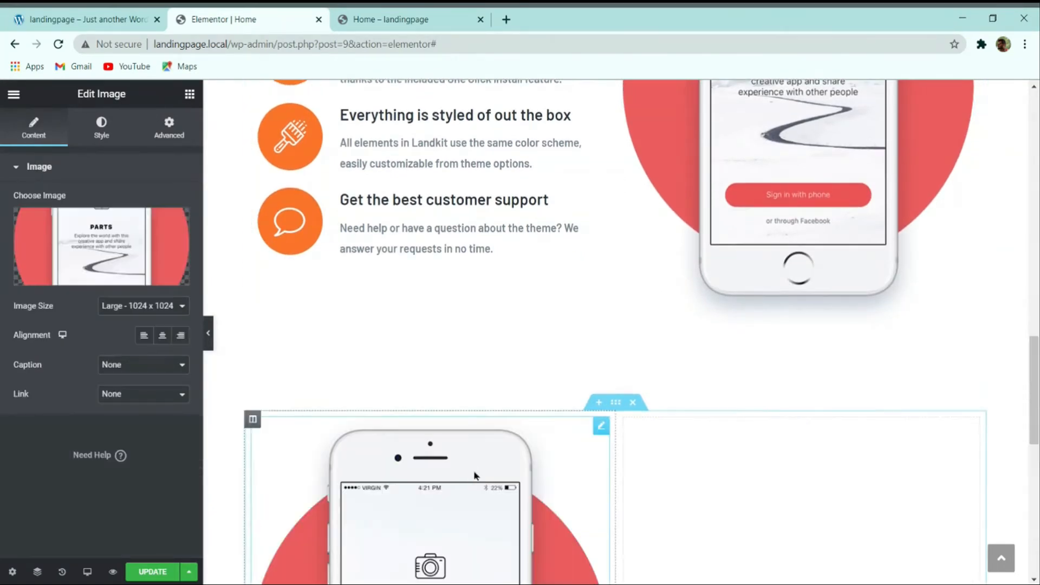
scroll(449, 344, down, 3)
scroll(448, 345, down, 3)
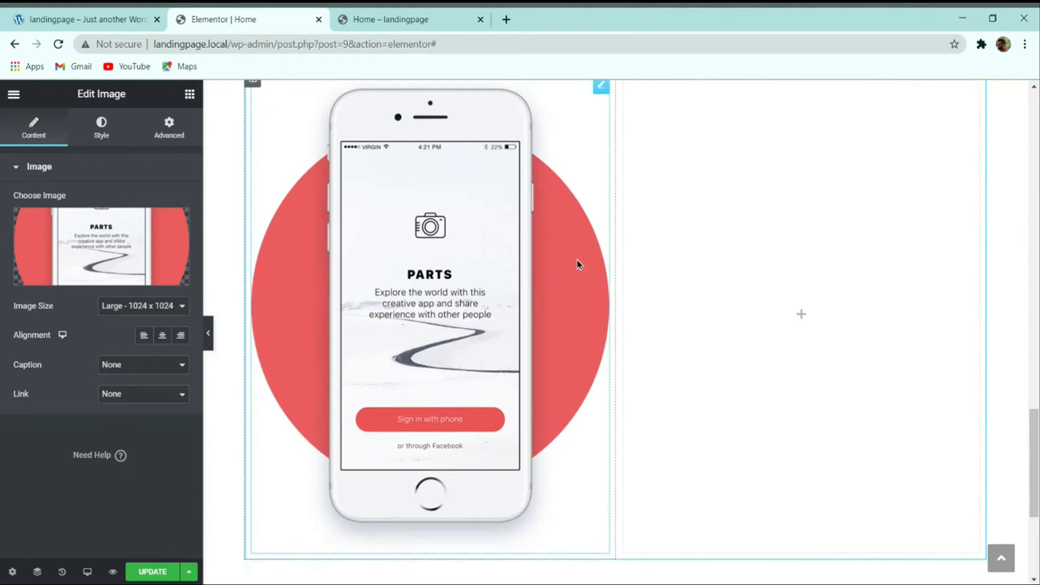
Step: Compare the page against the reference demo site again
click(97, 13)
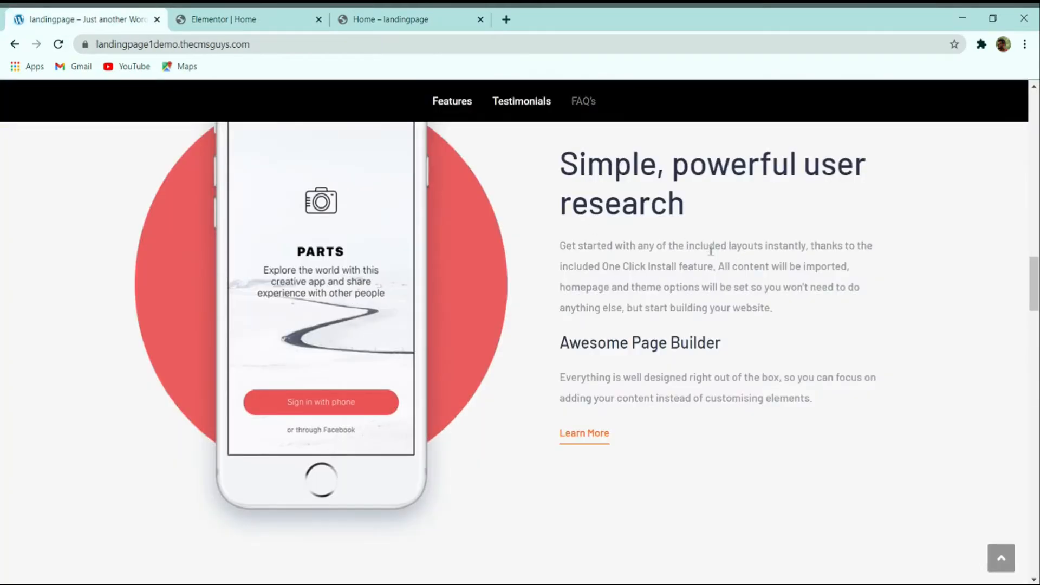
click(294, 14)
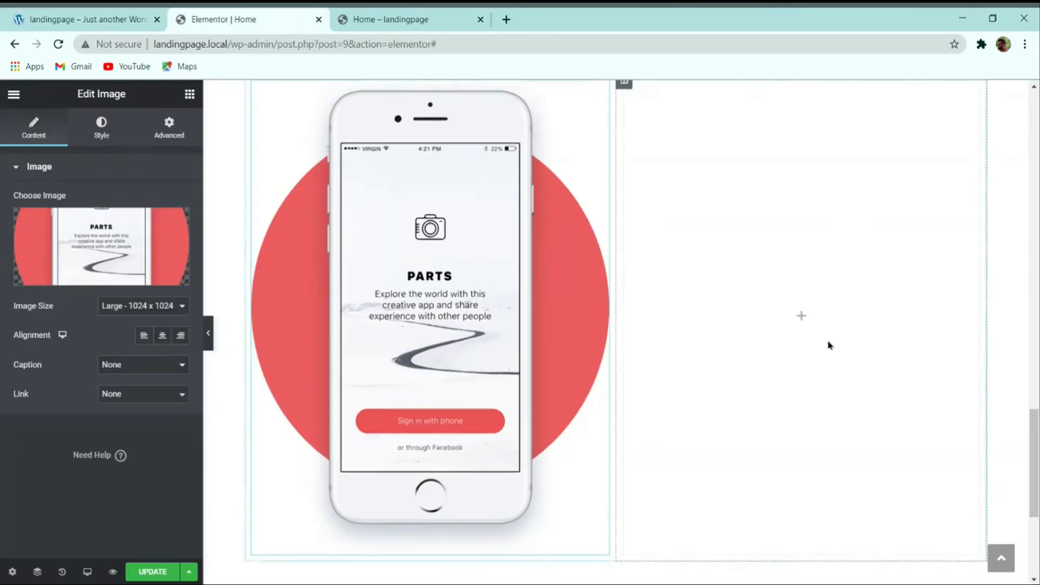
scroll(828, 343, up, 10)
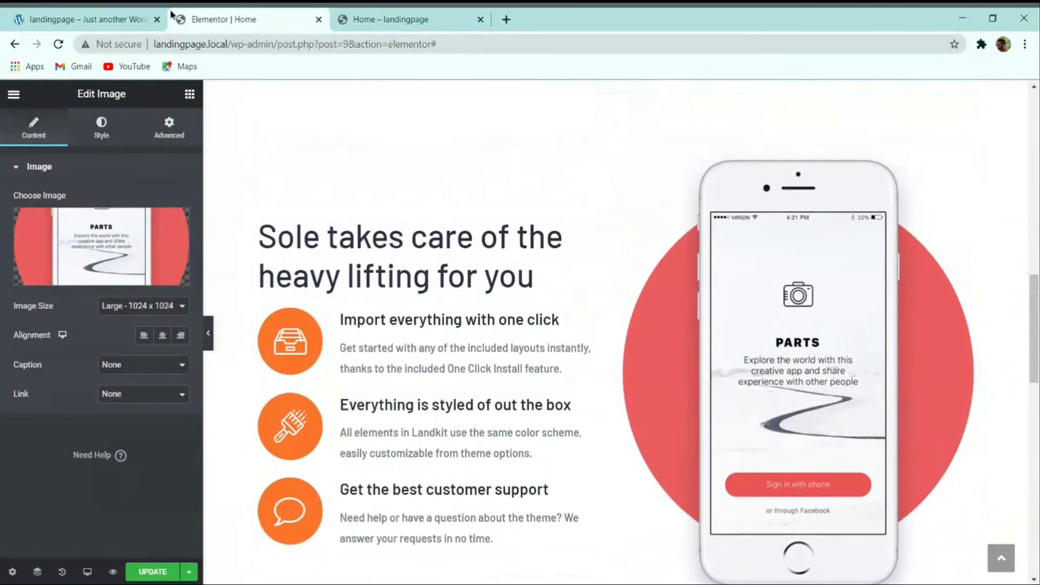
click(83, 12)
scroll(492, 304, up, 10)
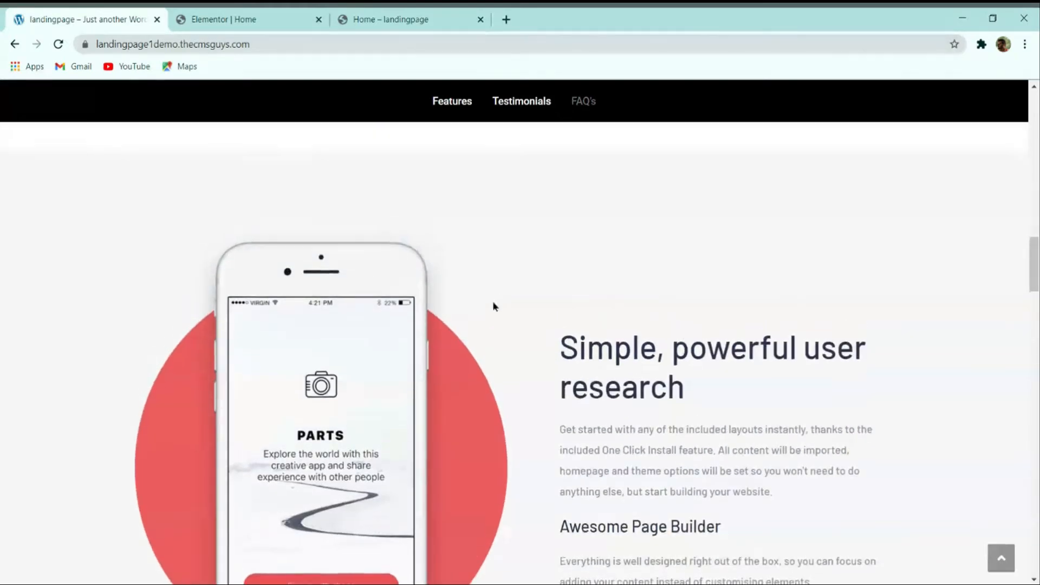
scroll(223, 238, down, 4)
scroll(224, 238, down, 5)
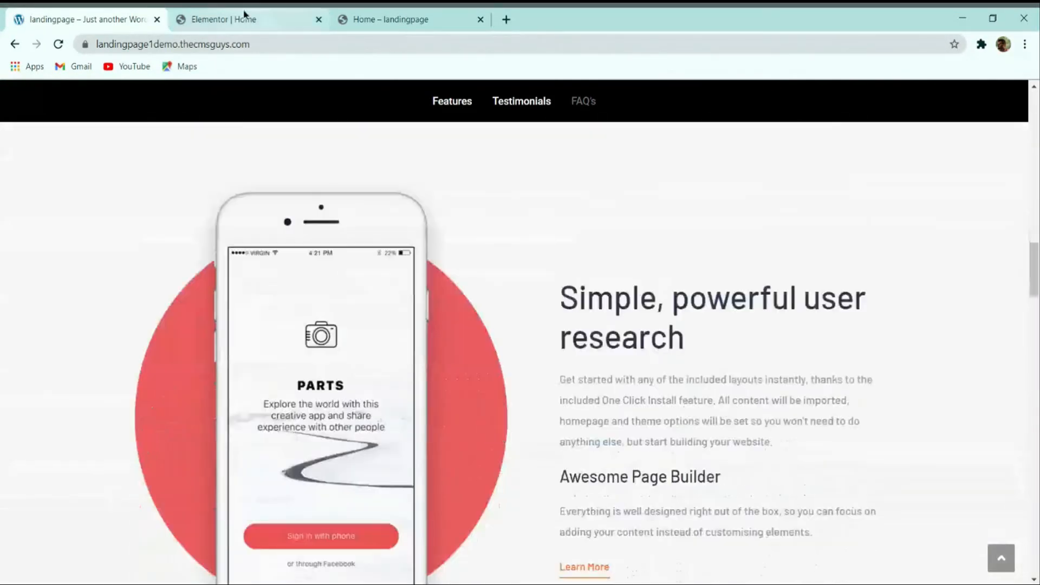
click(233, 19)
Step: Copy the 'Sole takes care of the heavy lifting for you' heading into the right column
right_click(361, 258)
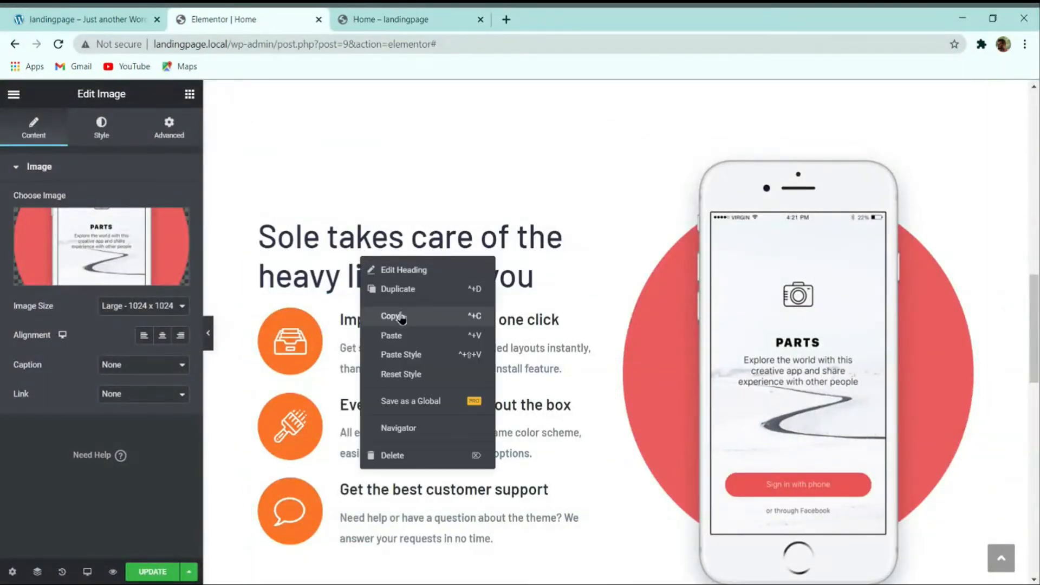
click(399, 316)
scroll(585, 309, down, 12)
right_click(712, 242)
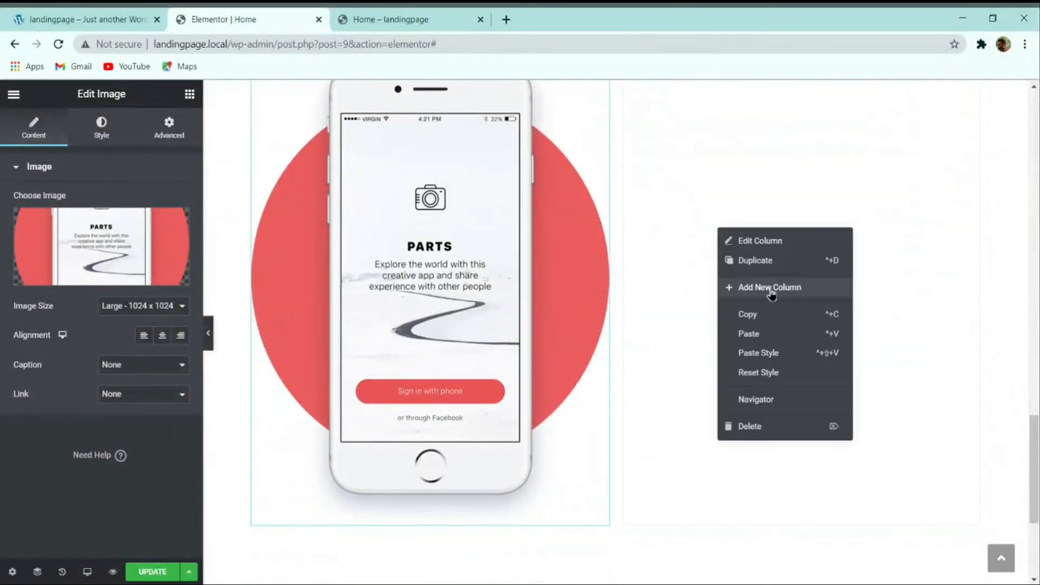
click(761, 335)
Step: Replace the copied heading's title with the demo's 'Simple, powerful user research' and save
scroll(759, 336, up, 3)
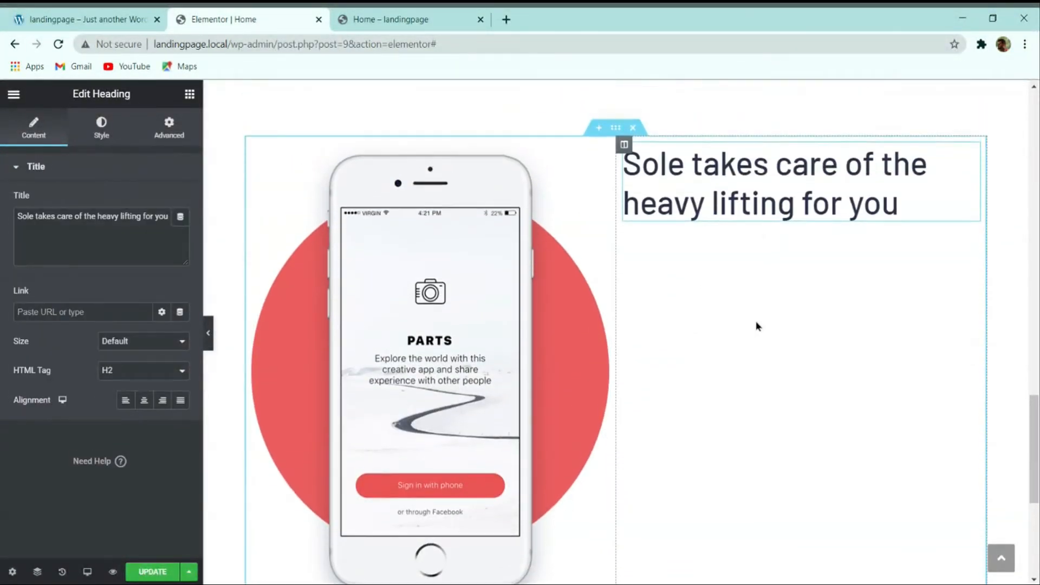
drag(686, 338, 563, 297)
triple_click(573, 299)
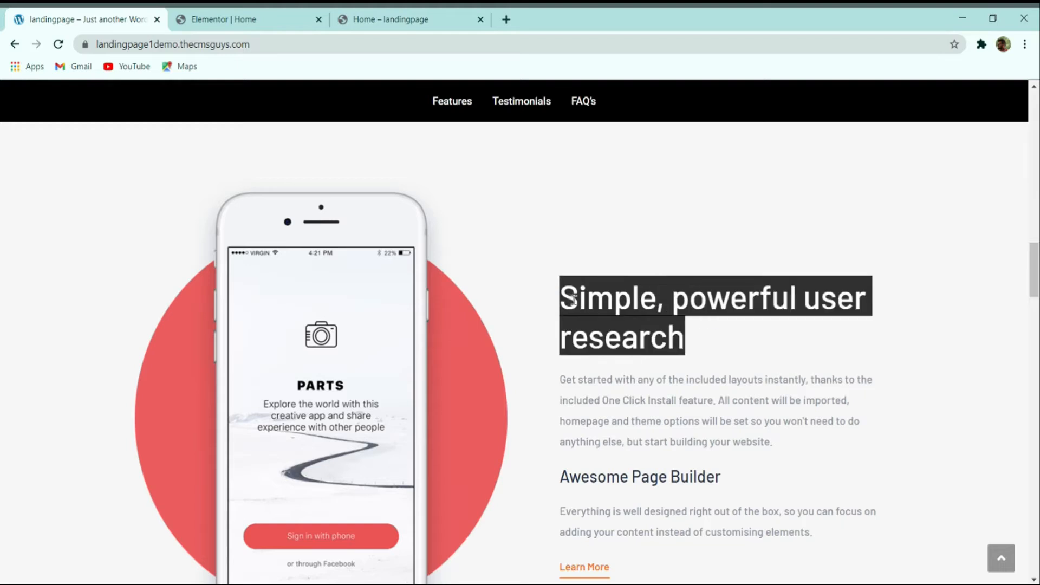
click(249, 17)
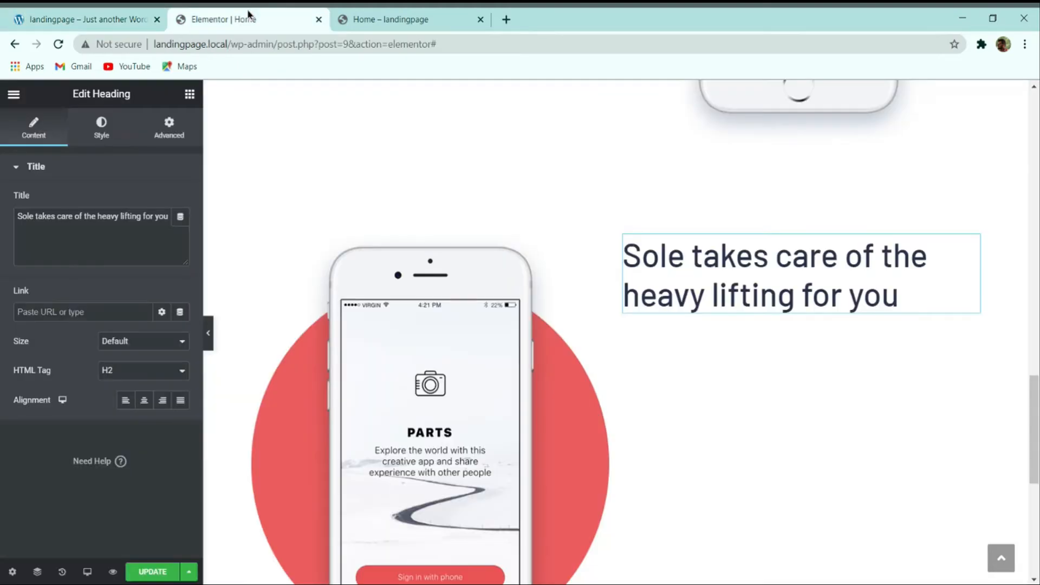
triple_click(129, 222)
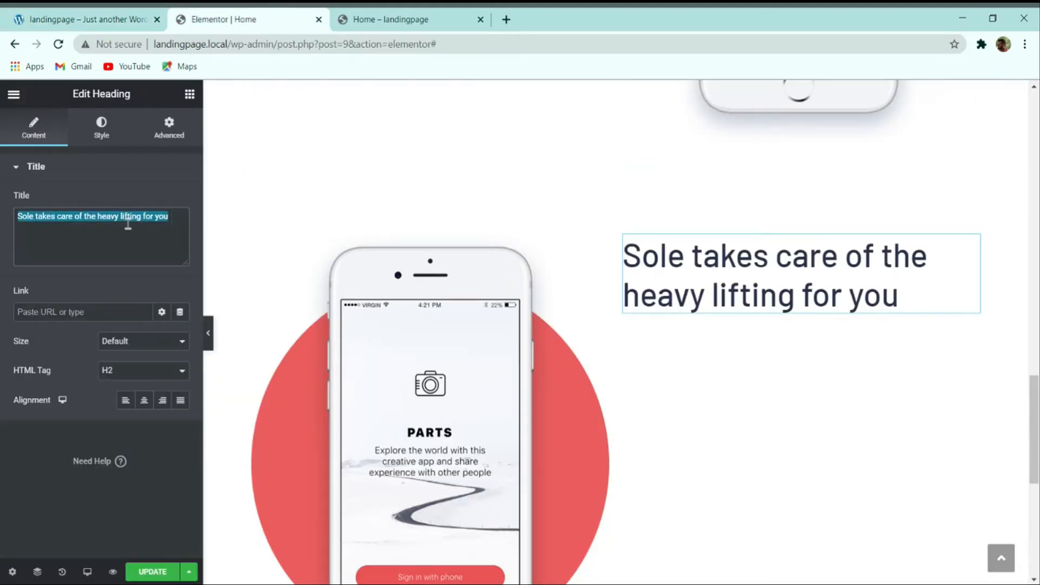
key(ctrl+v)
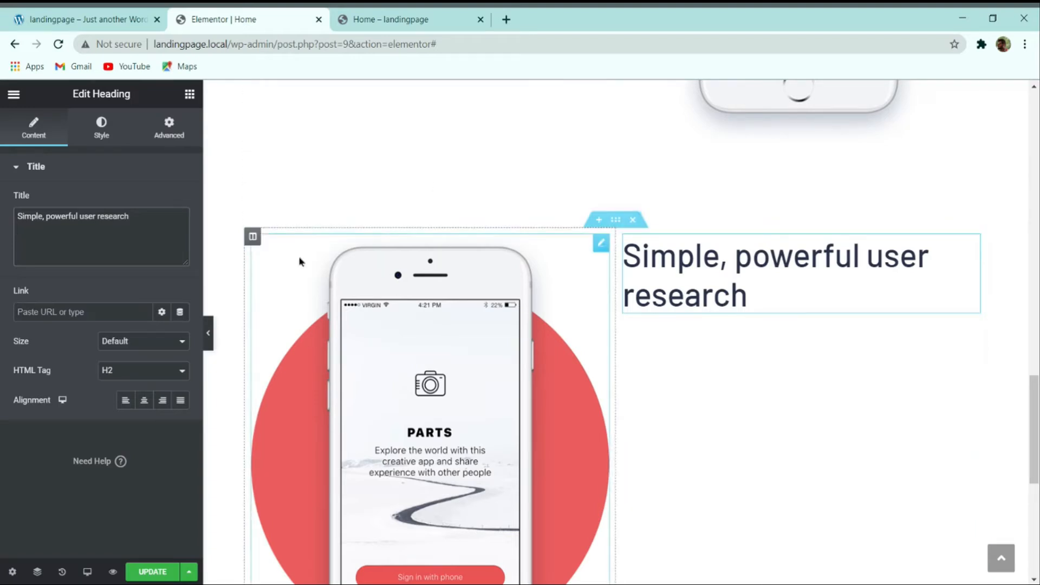
key(ctrl+s)
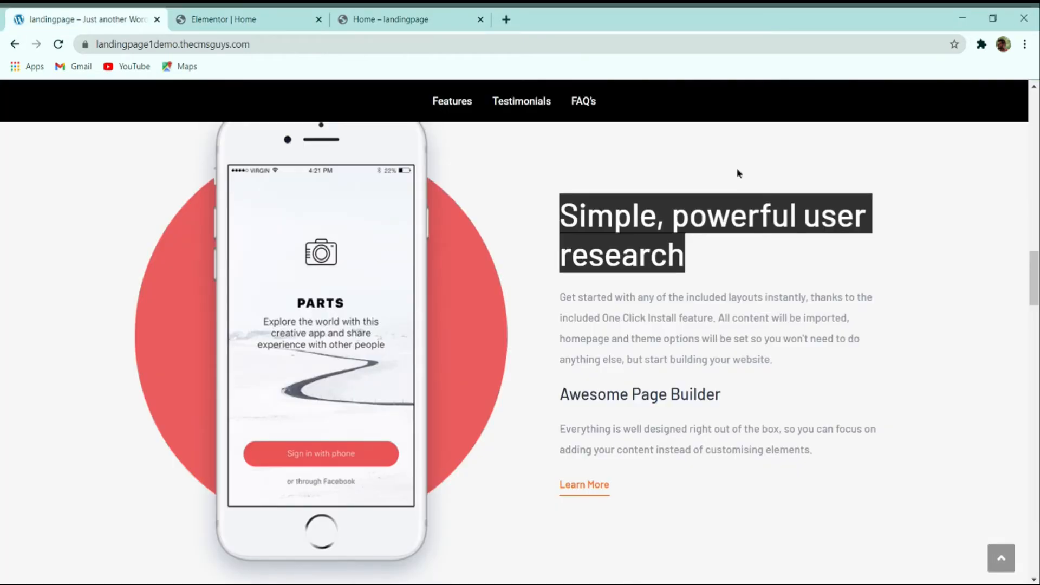
Step: Drag a Text Editor widget beneath the new heading
click(244, 18)
click(136, 16)
click(602, 308)
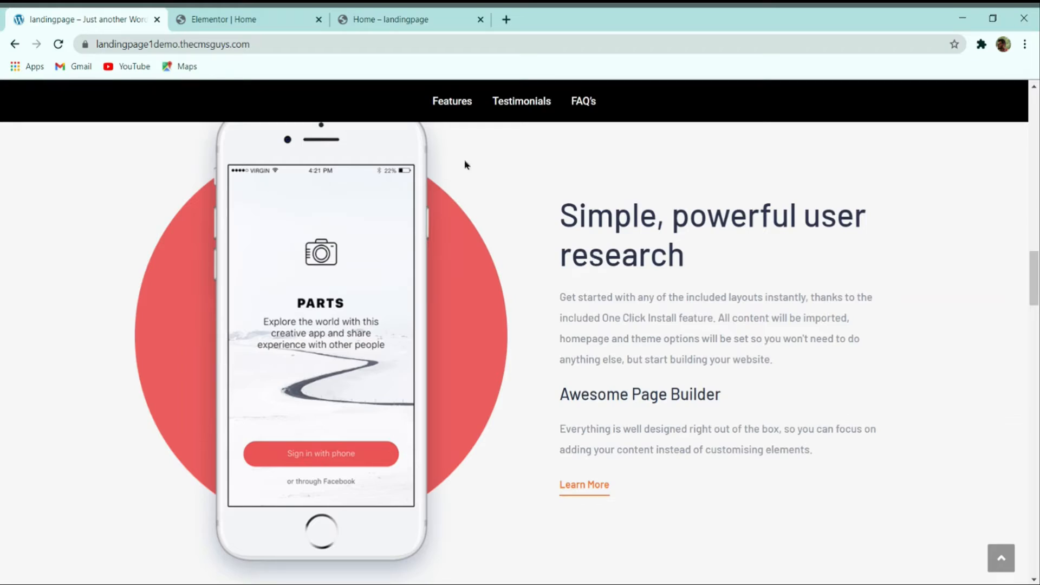
click(280, 16)
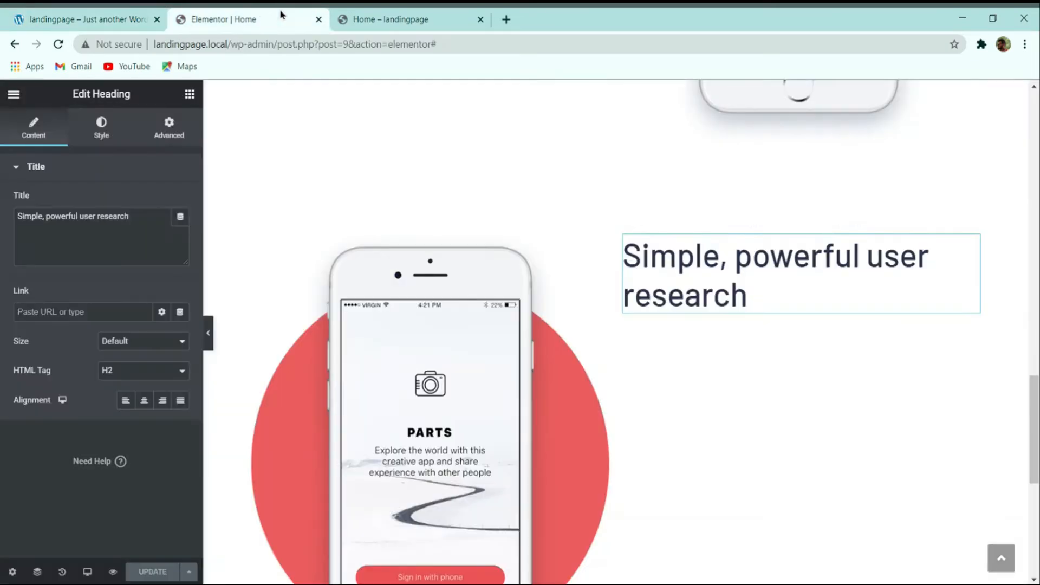
click(190, 96)
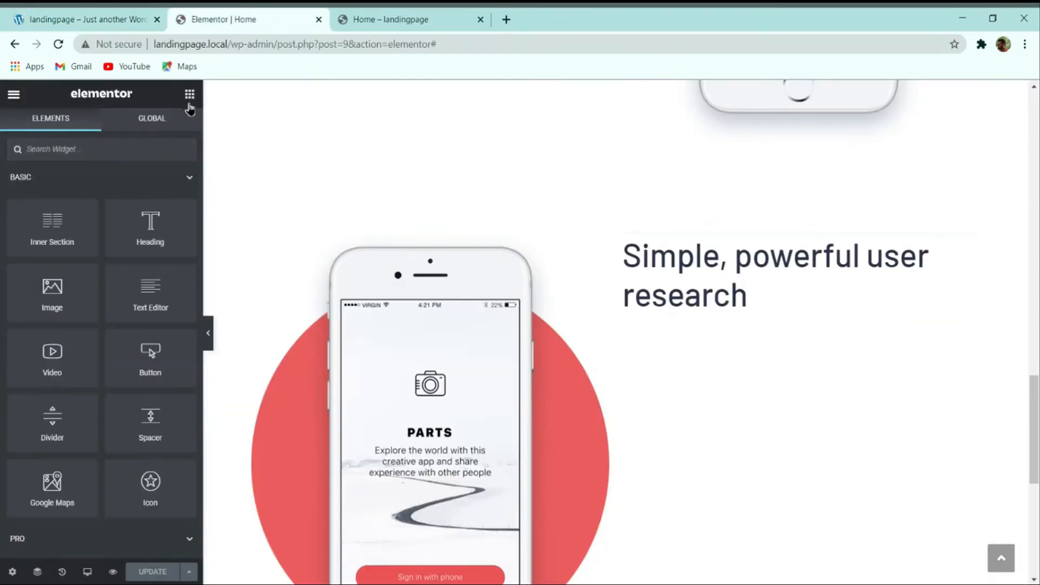
drag(150, 301, 746, 334)
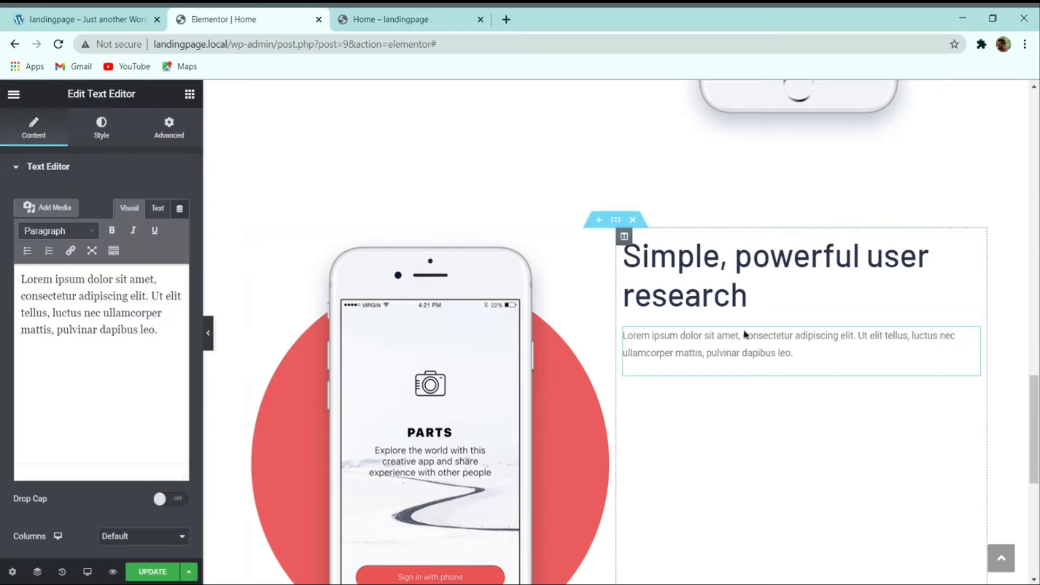
Step: Set the paragraph's text colour to #8E939F
click(97, 16)
key(ctrl+Tab)
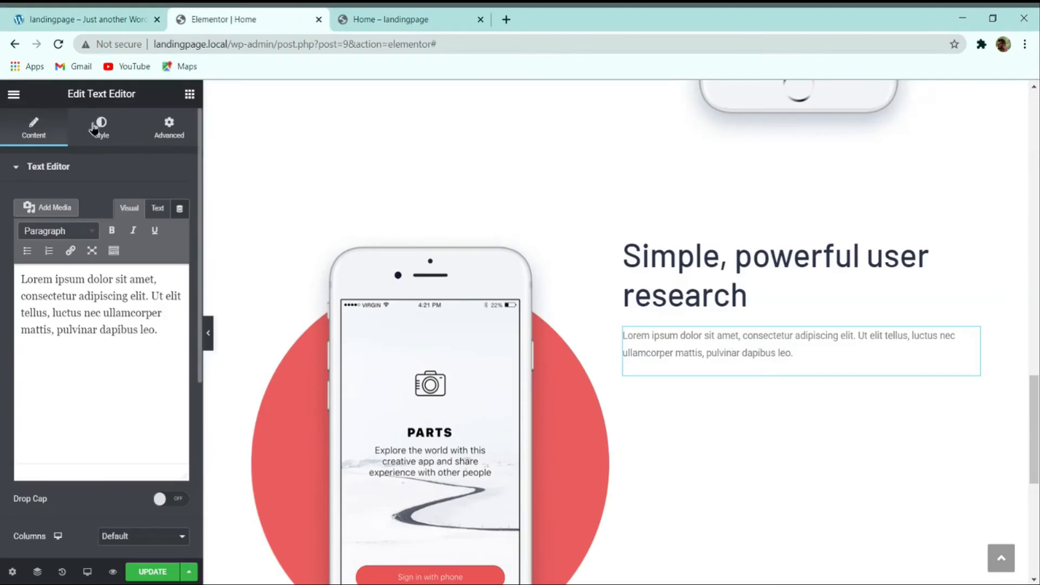
click(116, 138)
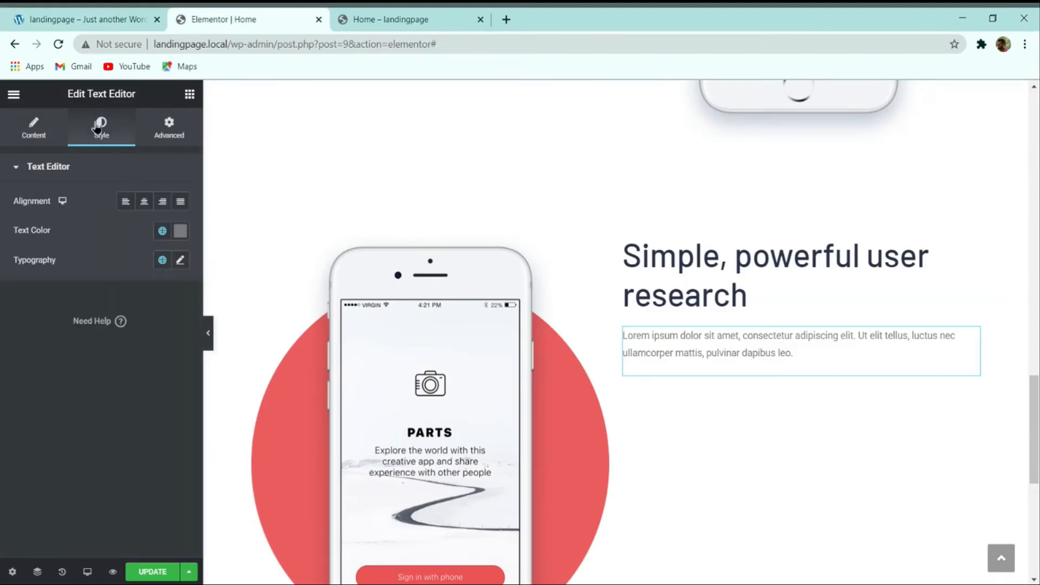
click(180, 232)
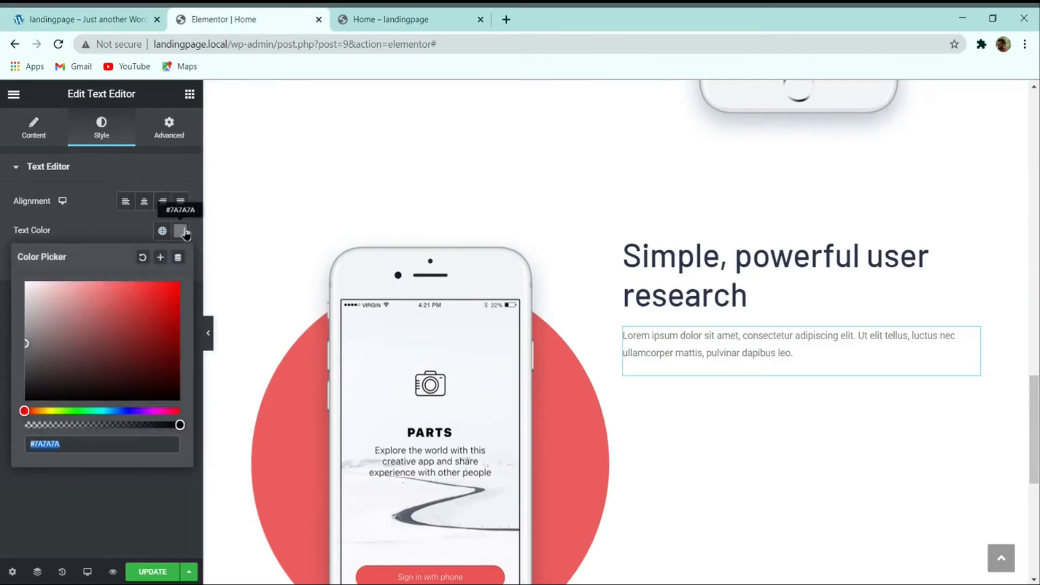
click(154, 14)
click(172, 17)
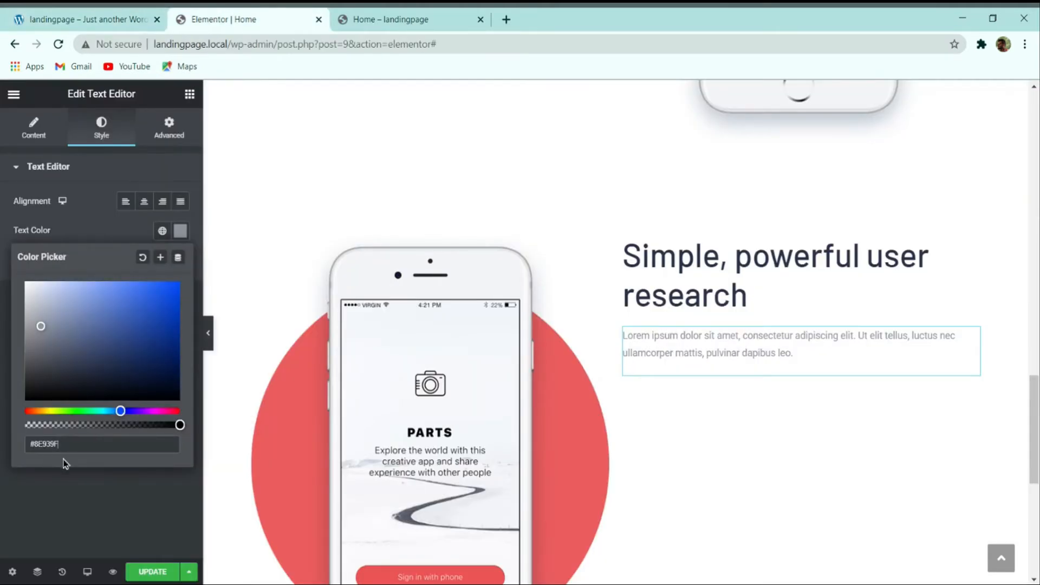
Step: Set the paragraph typography to Barlow, 16px, weight 600, line height 30
click(66, 478)
click(180, 260)
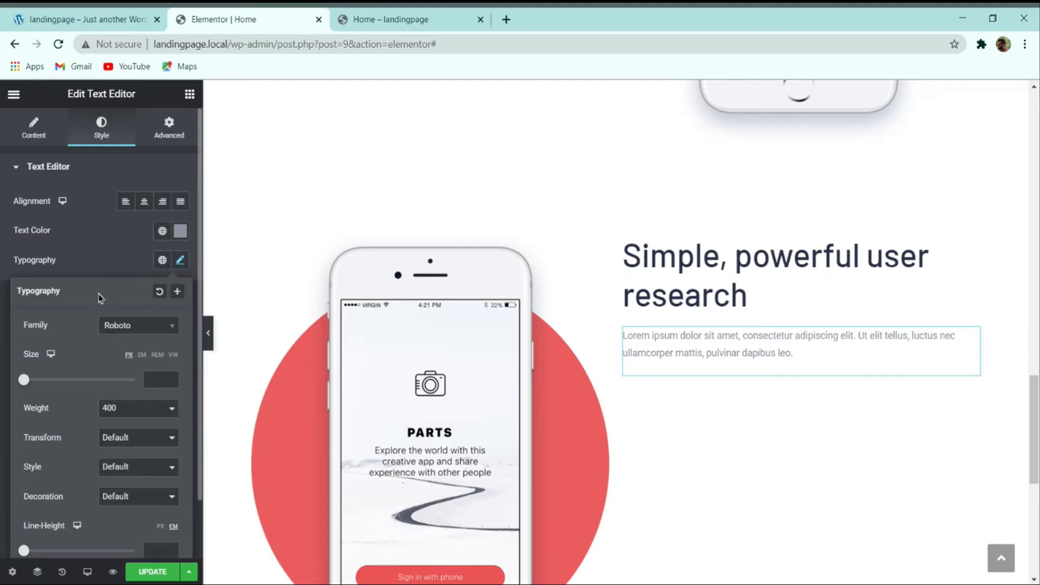
click(132, 326)
text(barlow)
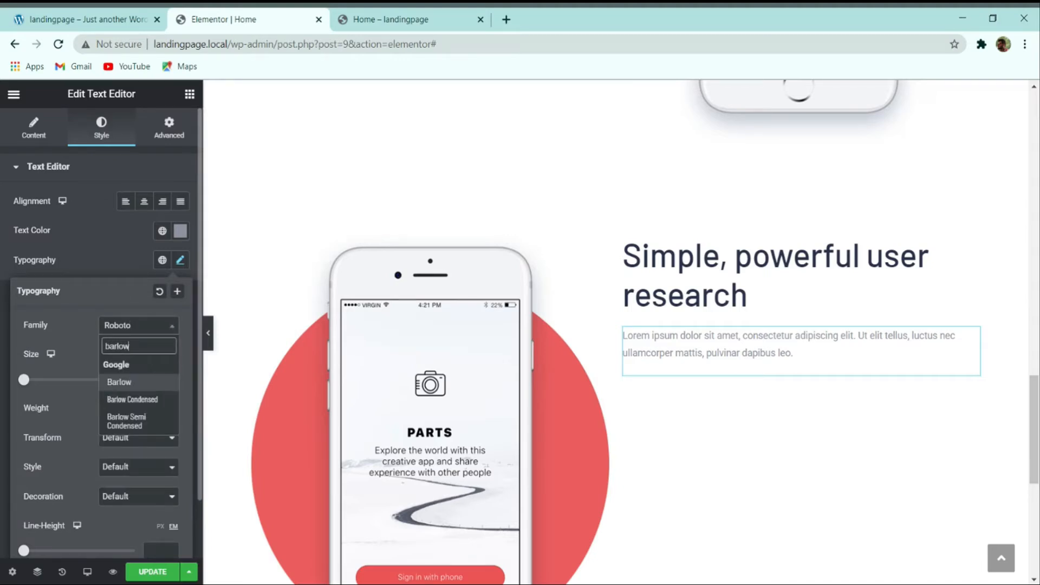
key(Return)
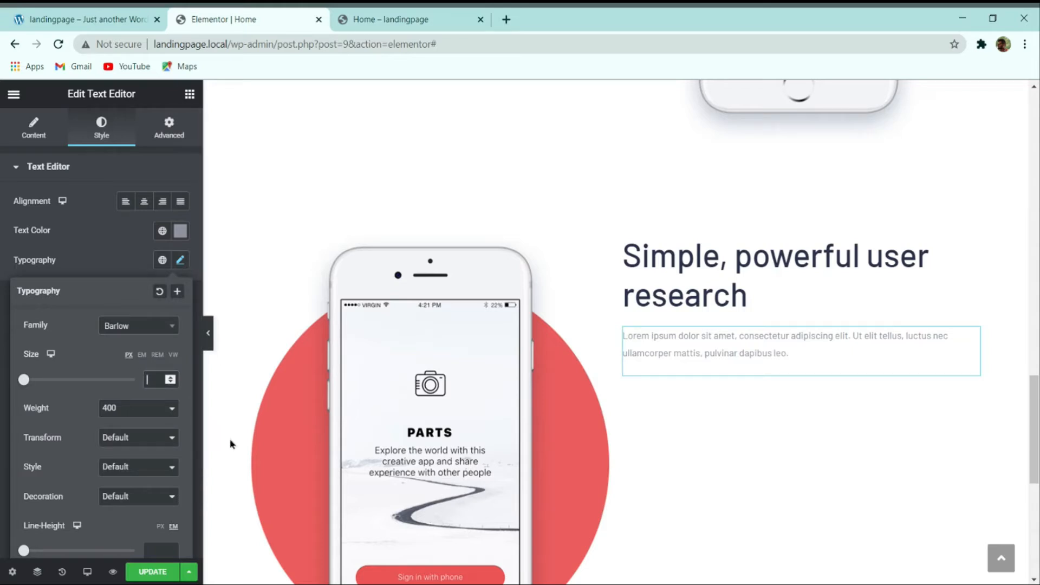
text(16)
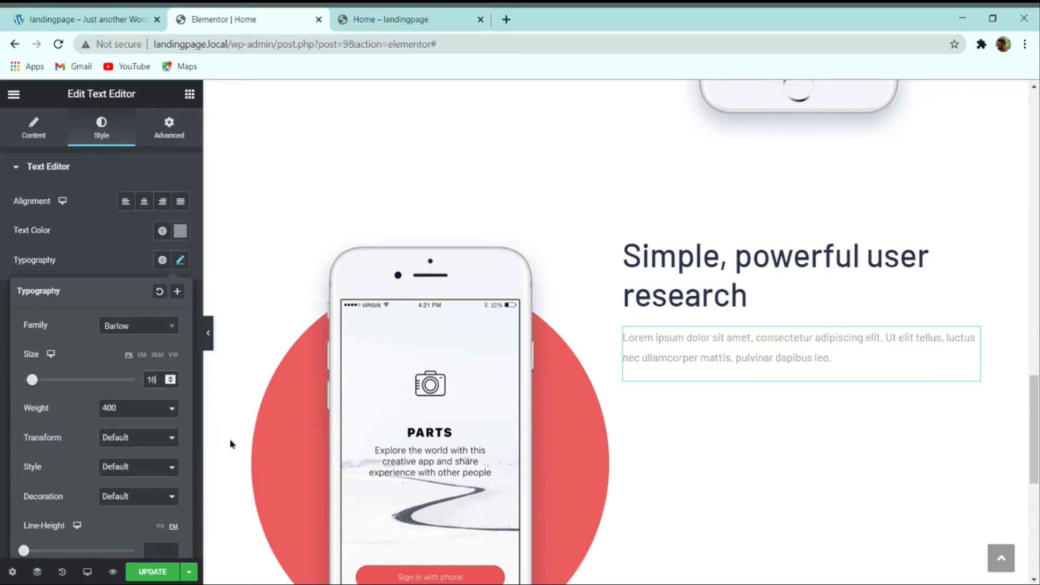
click(137, 429)
scroll(163, 470, down, 1)
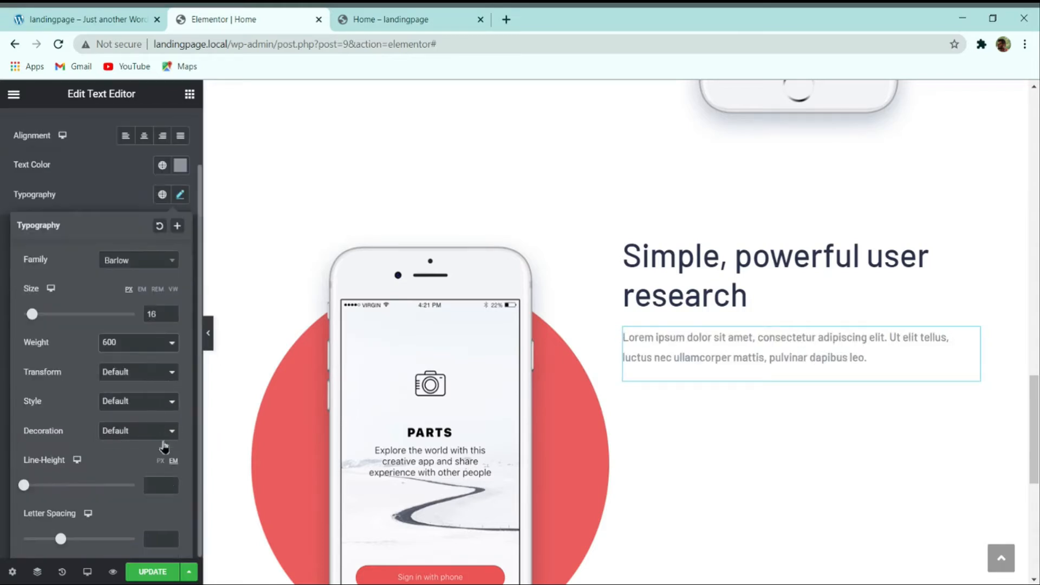
text(30)
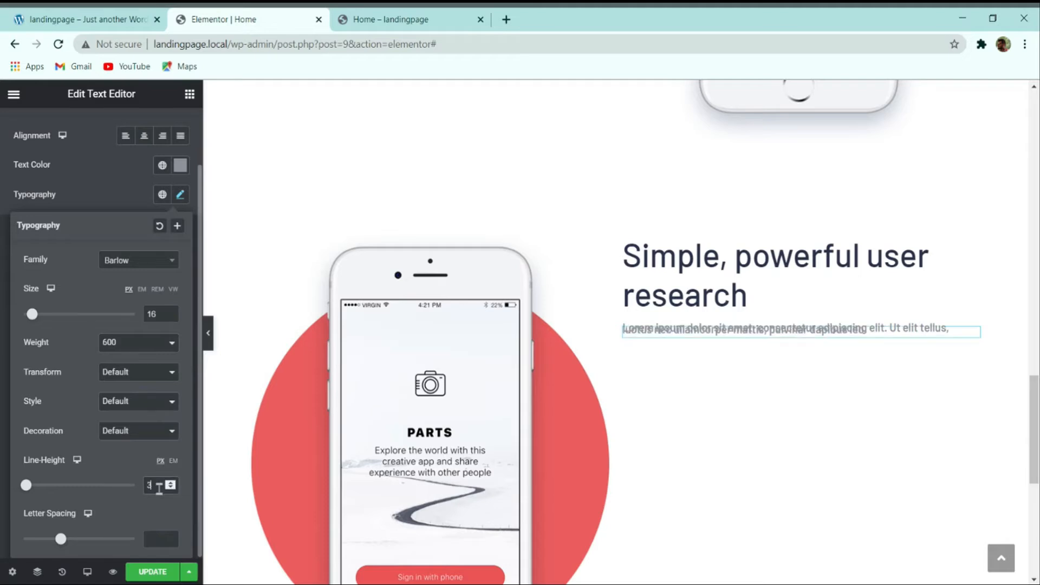
Step: Replace the Lorem placeholder with the demo's 'Get started with any of the included layouts…' paragraph
click(83, 16)
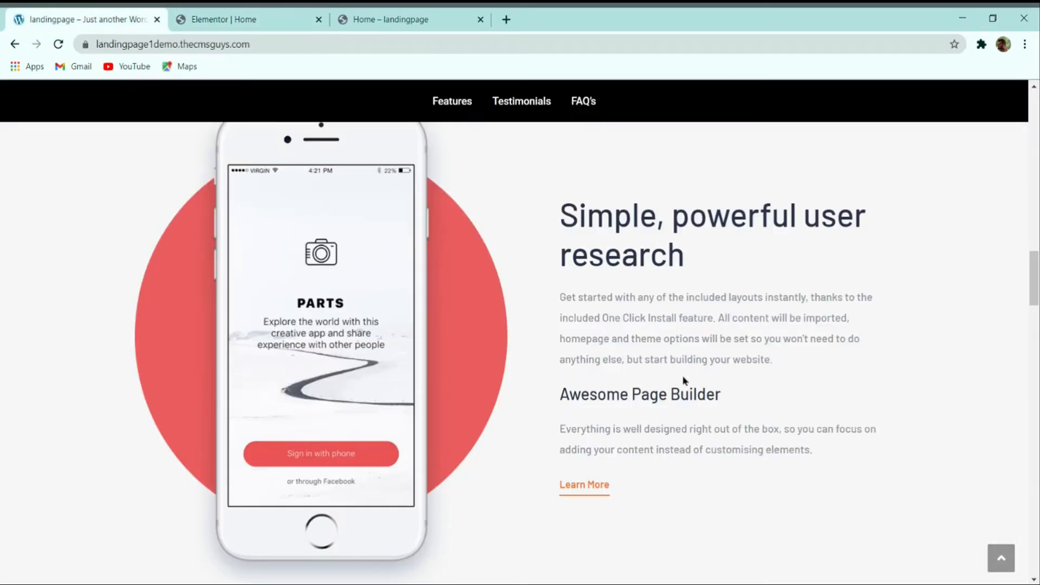
drag(782, 364, 563, 308)
key(ctrl+c)
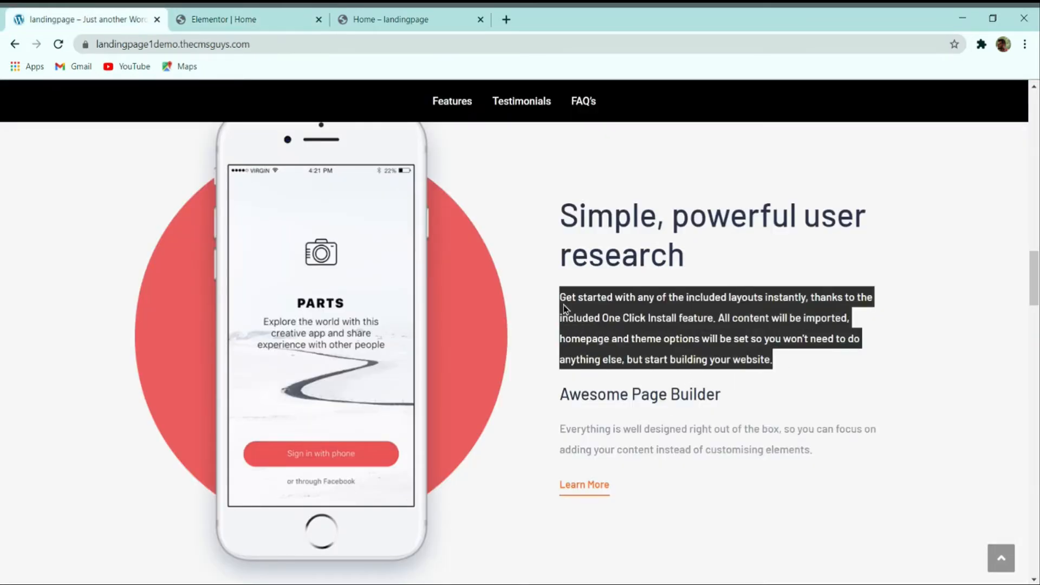
click(305, 19)
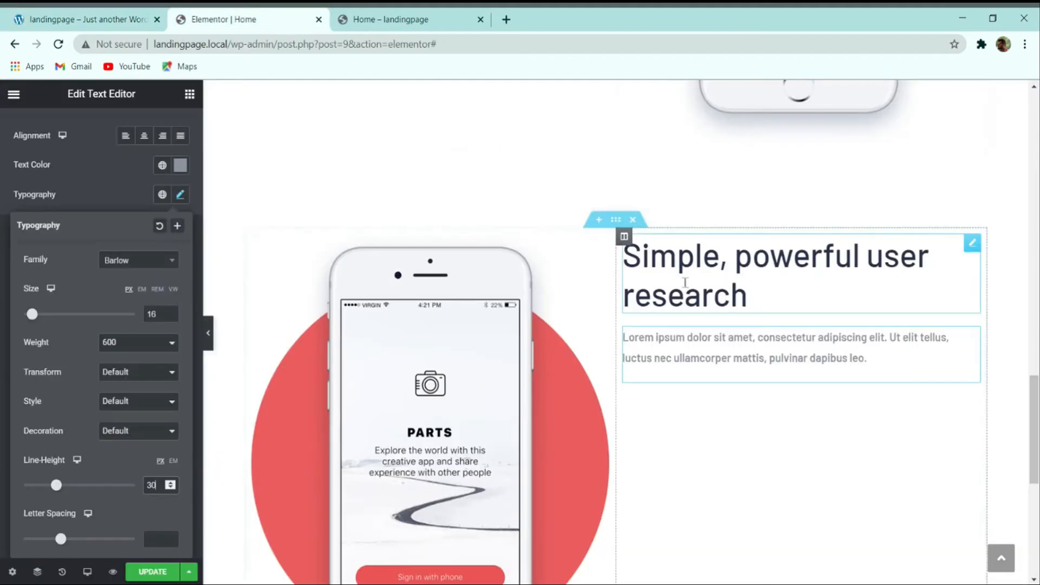
scroll(55, 170, up, 1)
click(34, 127)
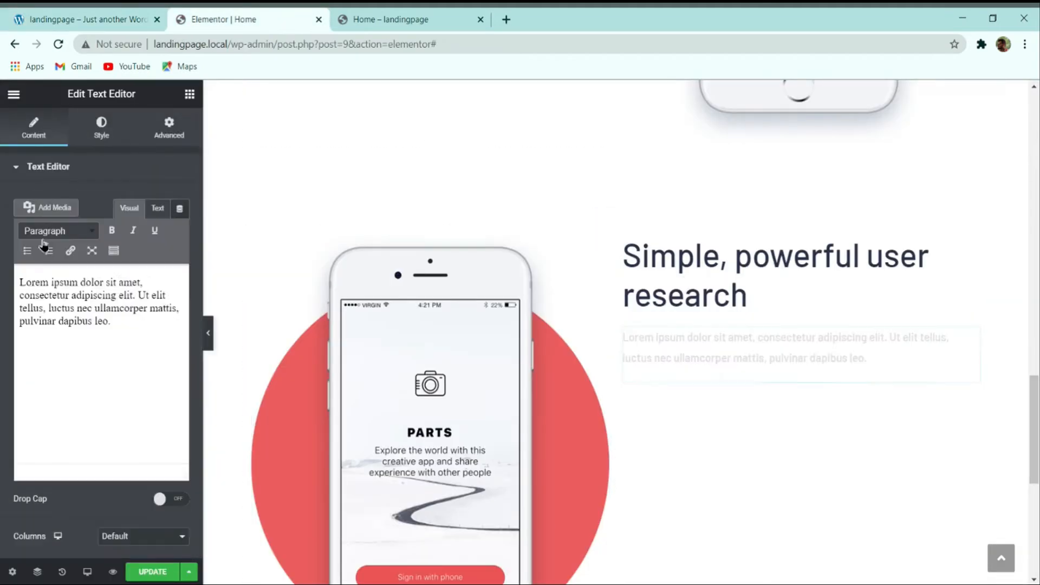
triple_click(67, 297)
key(ctrl+v)
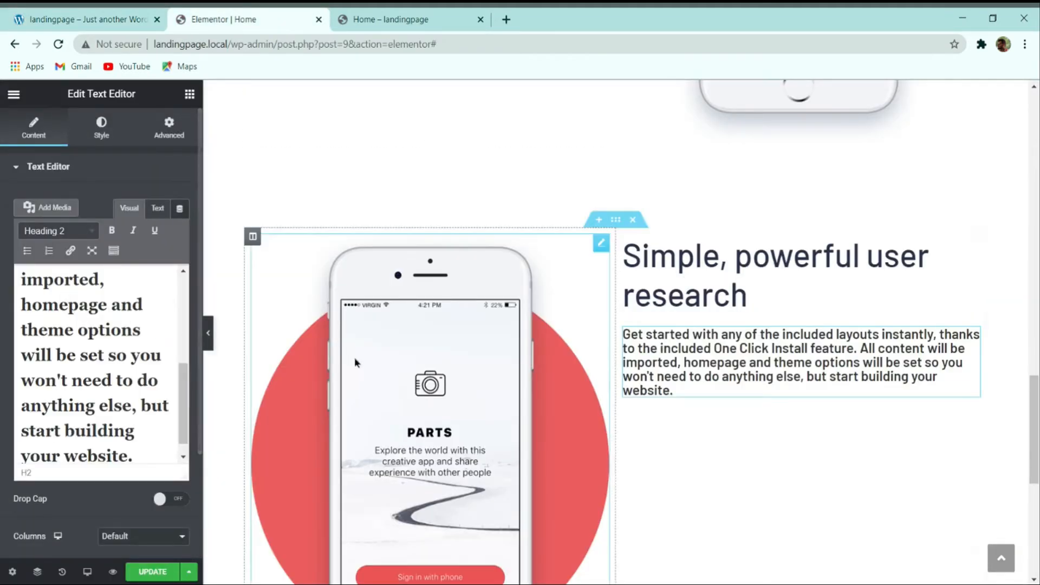
double_click(119, 326)
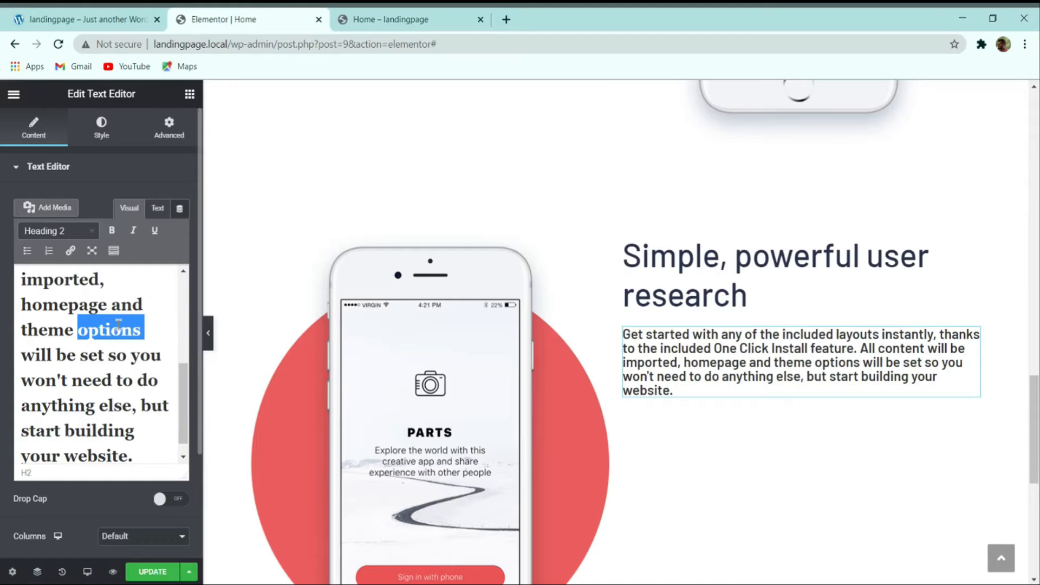
key(ctrl+z)
click(120, 328)
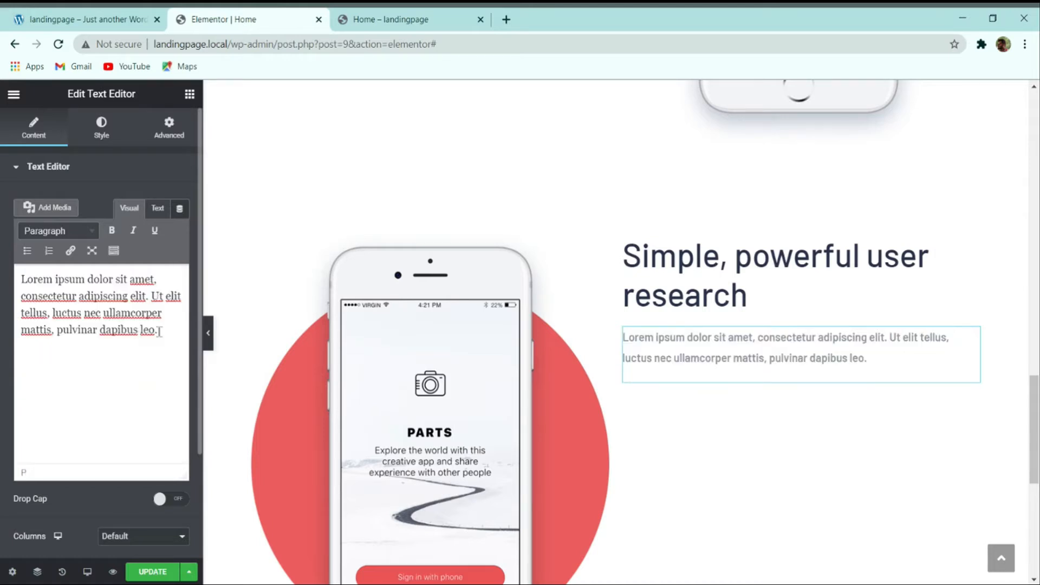
drag(159, 331, 20, 275)
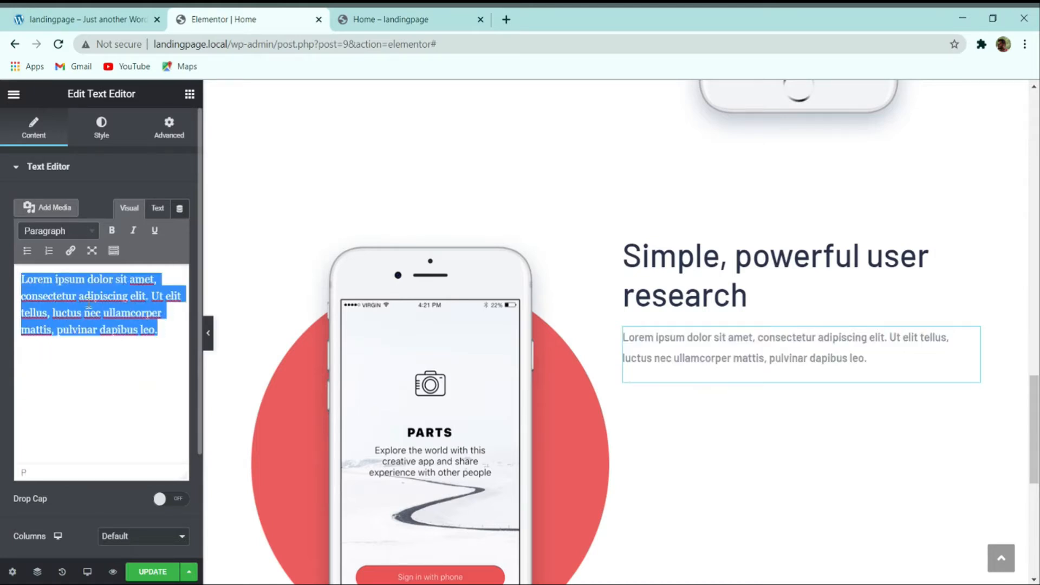
key(ctrl+v)
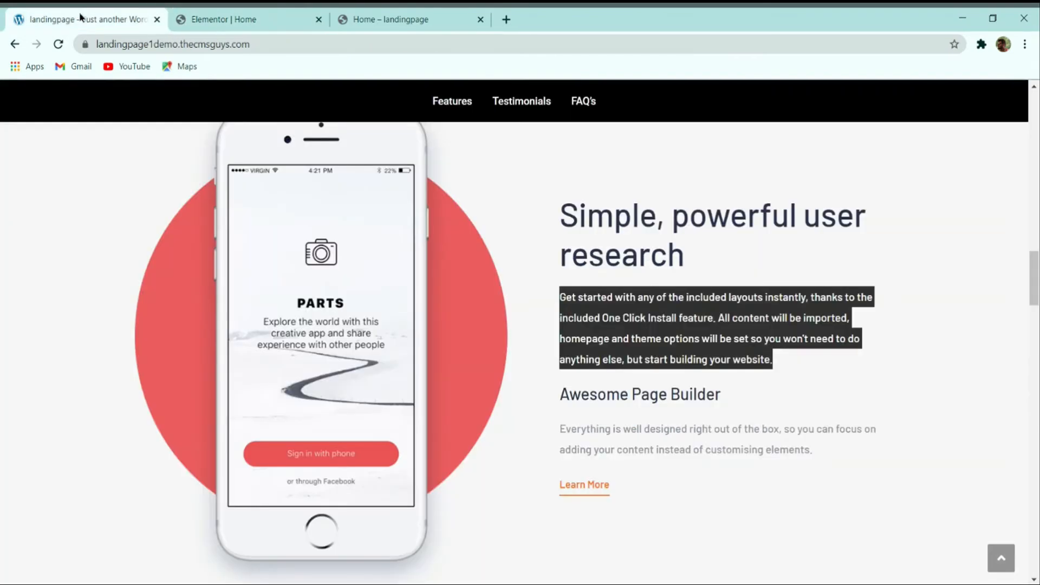
Step: Compare with the demo and copy its 'Awesome Page Builder' heading text
click(81, 19)
click(665, 374)
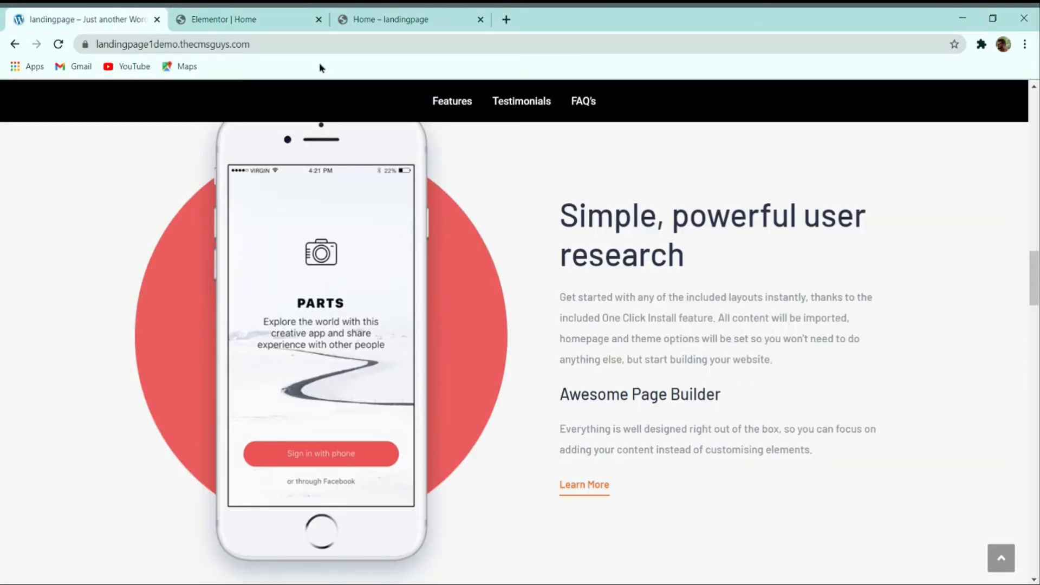
click(282, 22)
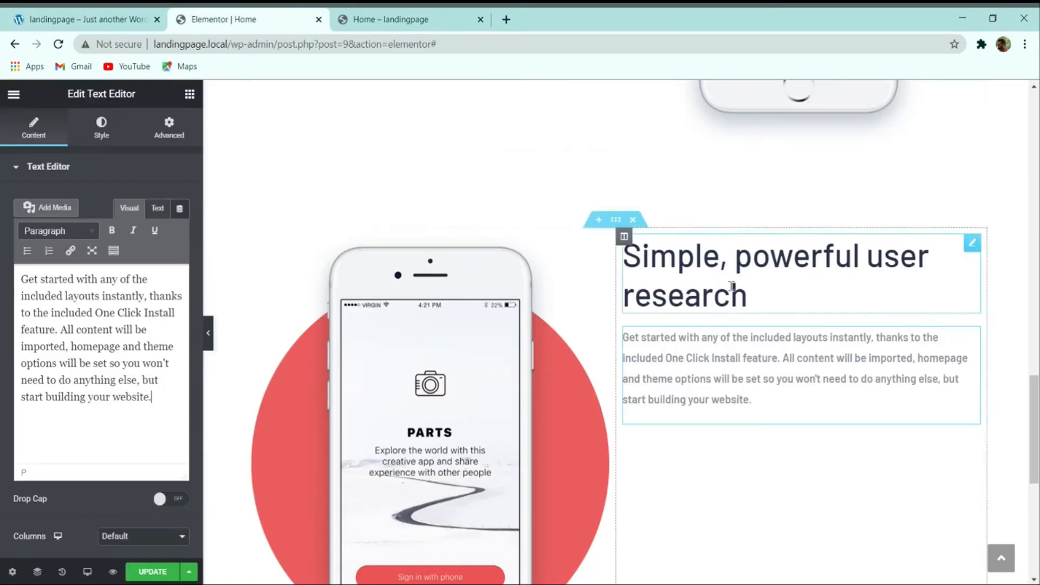
click(79, 15)
double_click(603, 399)
triple_click(671, 397)
key(ctrl+c)
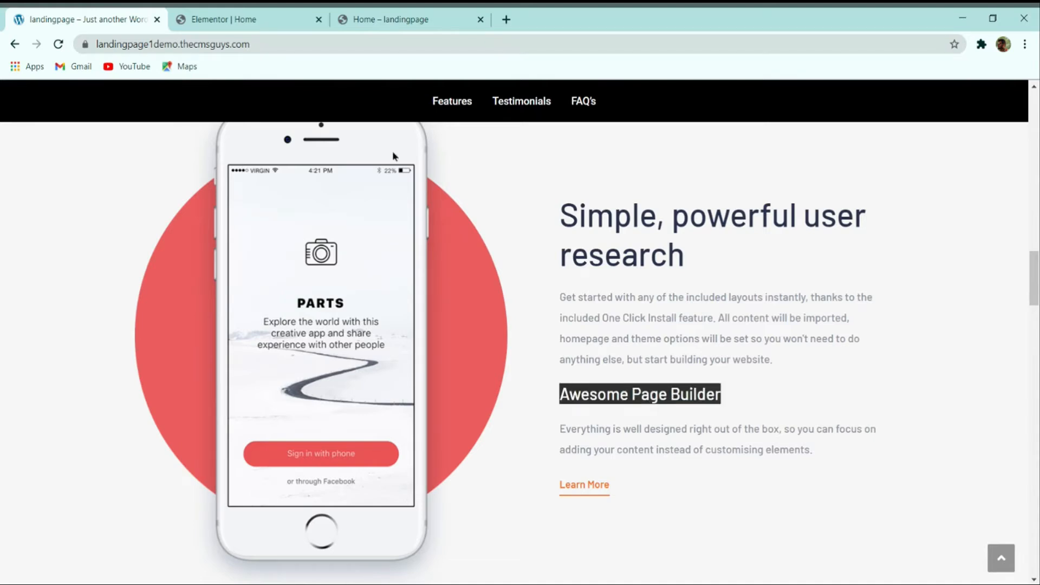
click(271, 20)
Step: Duplicate the 'Simple, powerful user research' heading and move the paragraph above the copy
right_click(721, 258)
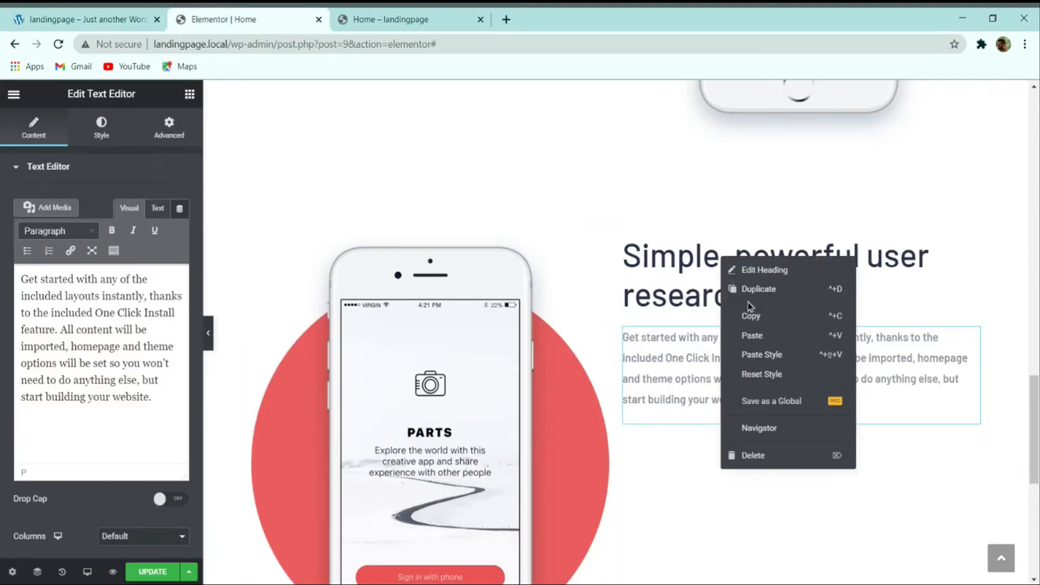
click(745, 287)
drag(973, 337, 739, 424)
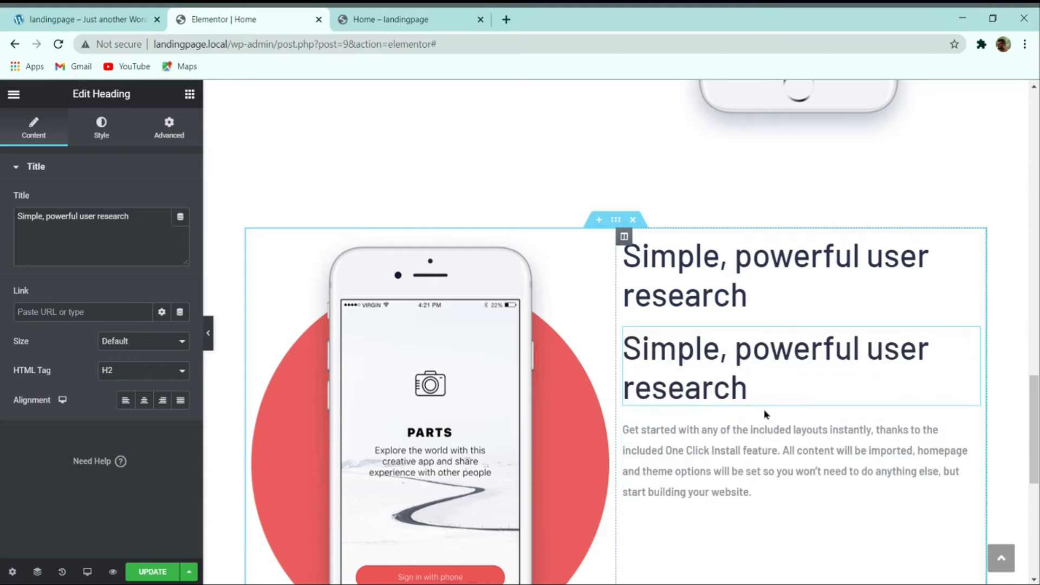
drag(972, 427, 762, 424)
Step: Retitle the duplicated heading 'Awesome Page Builder'
click(780, 453)
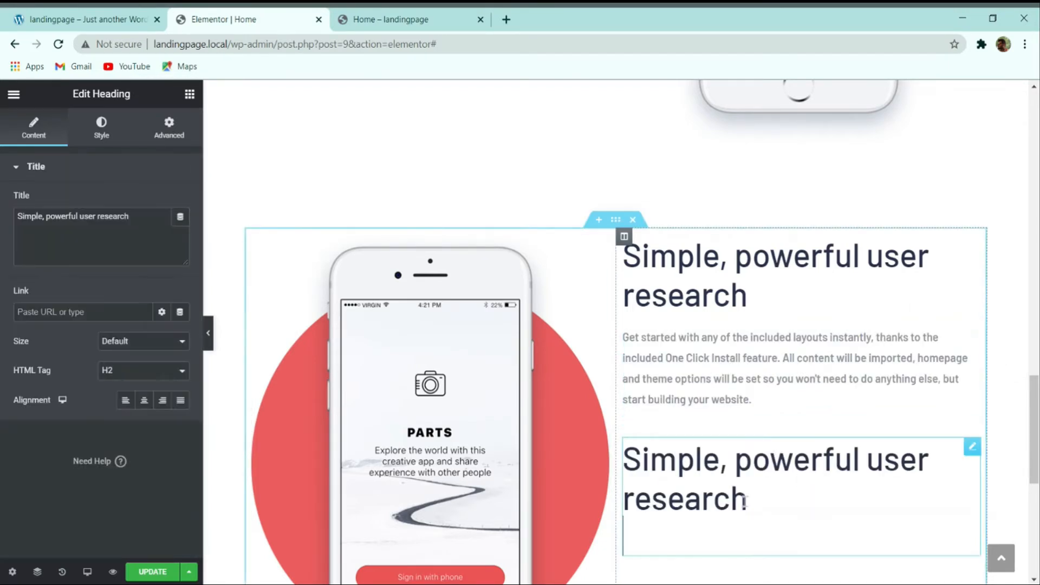
click(88, 229)
key(ctrl+a)
key(ctrl+v)
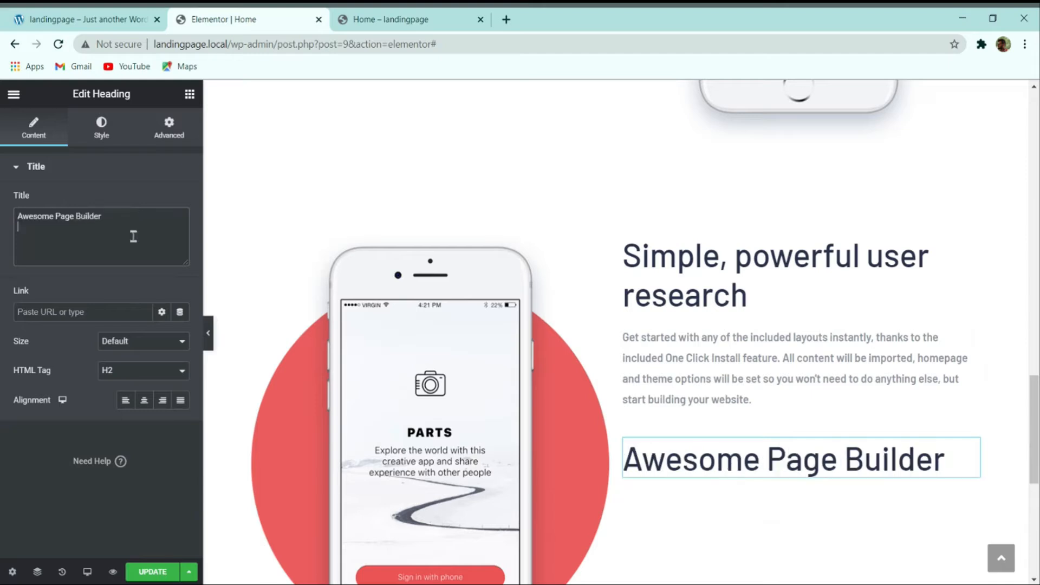
Step: Set the 'Awesome Page Builder' heading to size 24 and line height 35
click(102, 131)
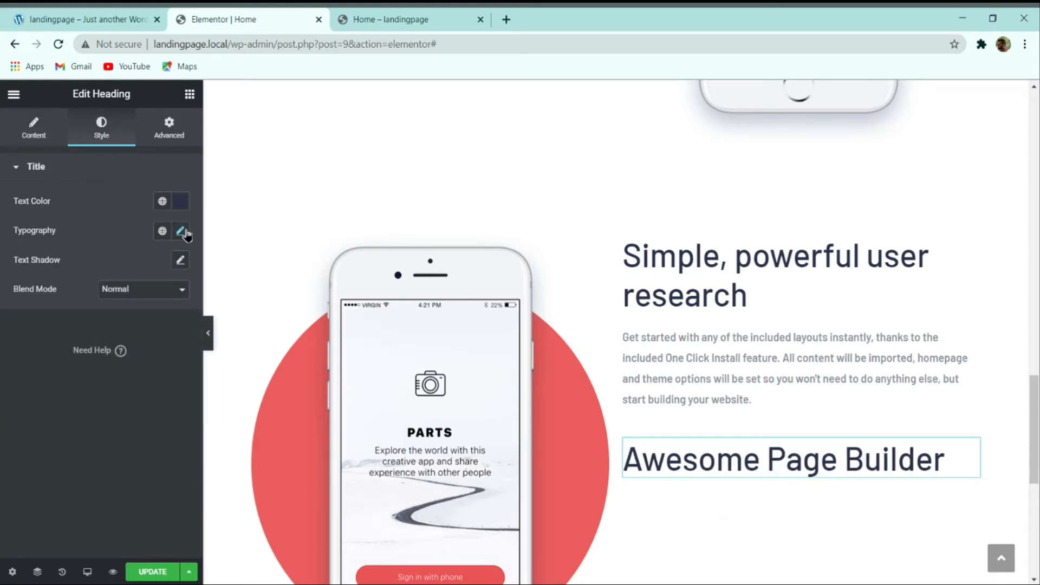
click(183, 232)
drag(160, 350, 130, 353)
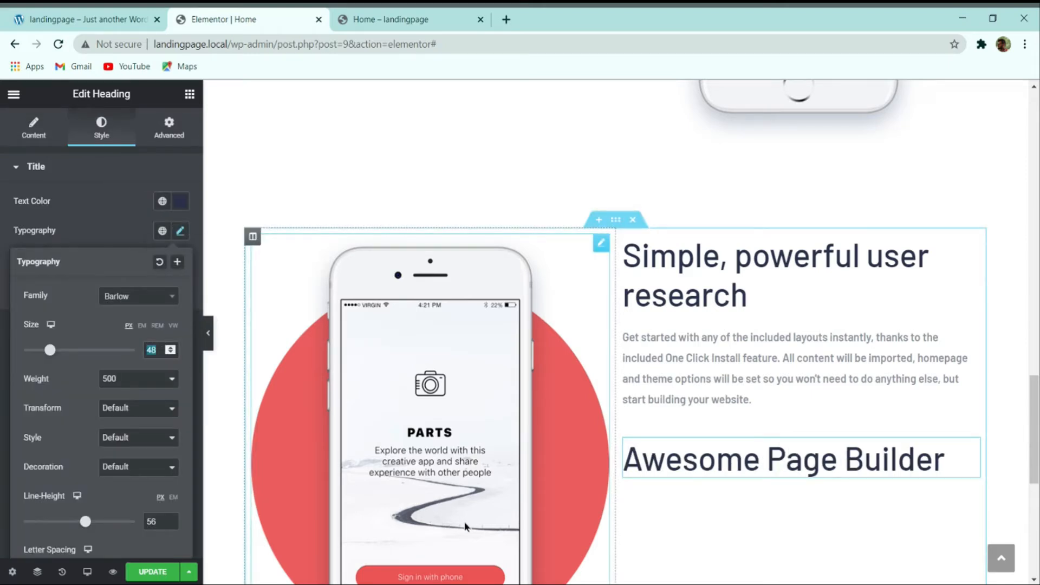
text(24)
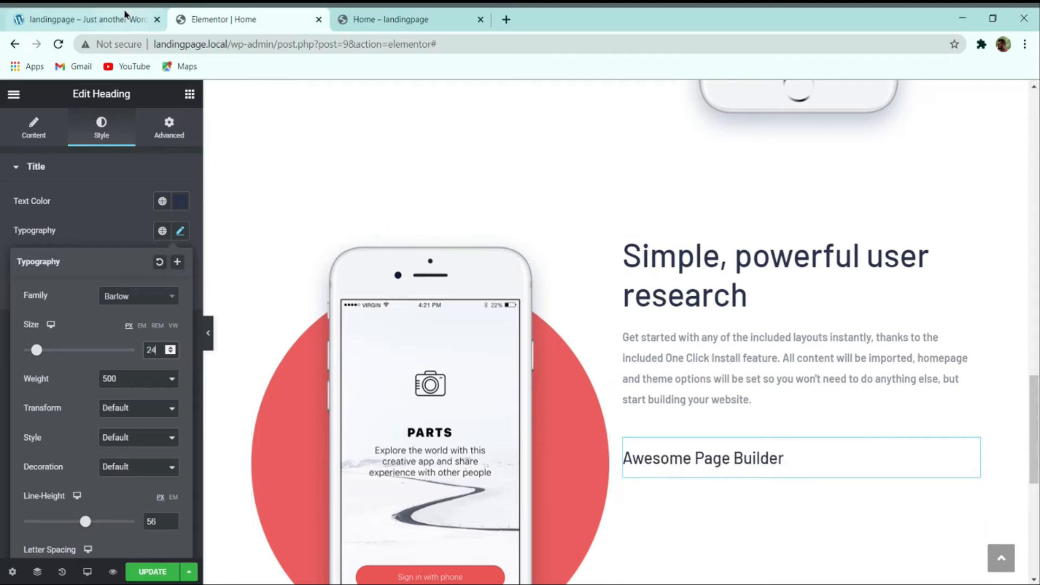
drag(160, 520, 125, 521)
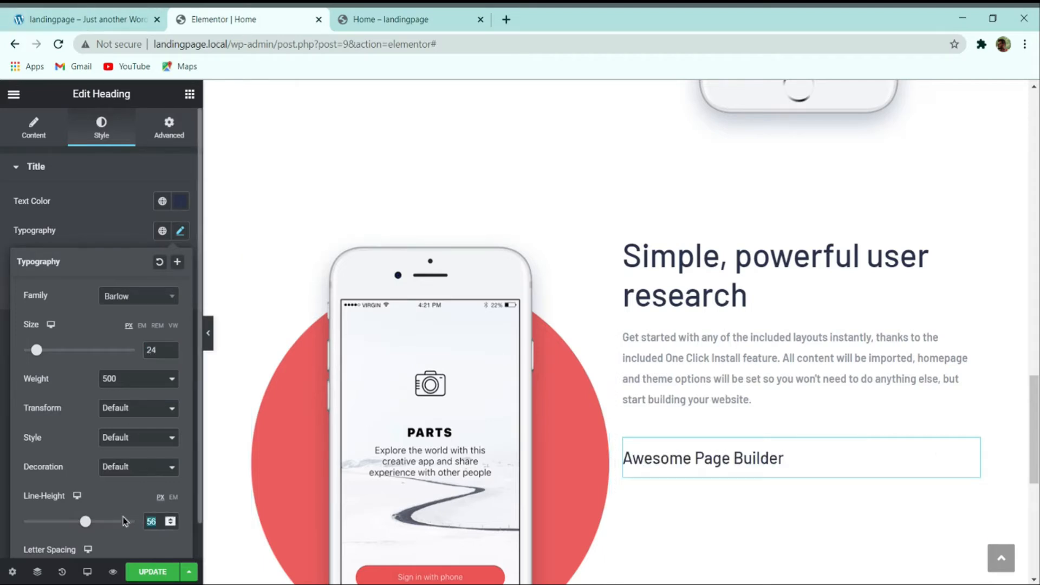
text(35)
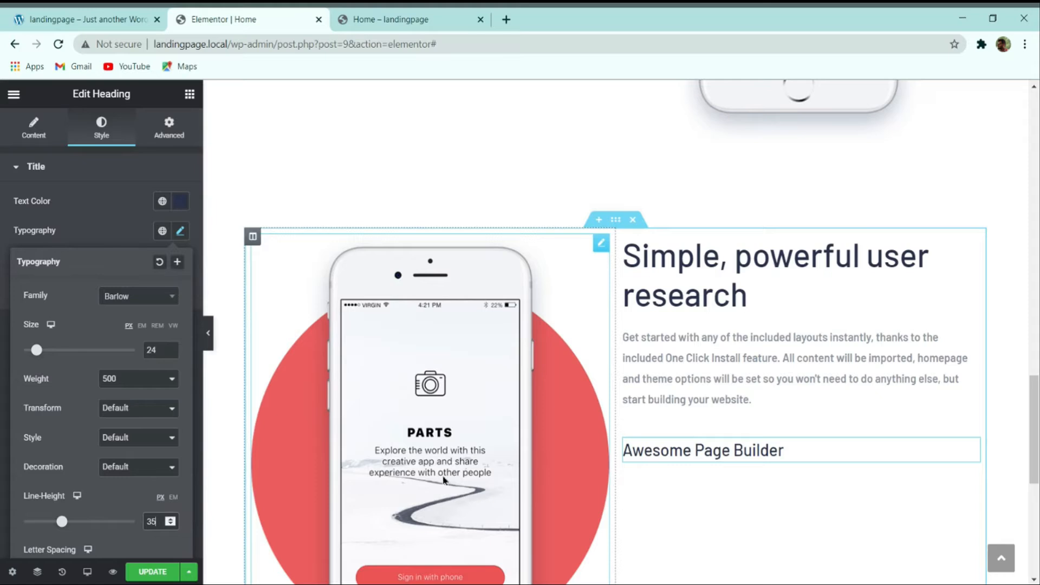
click(72, 14)
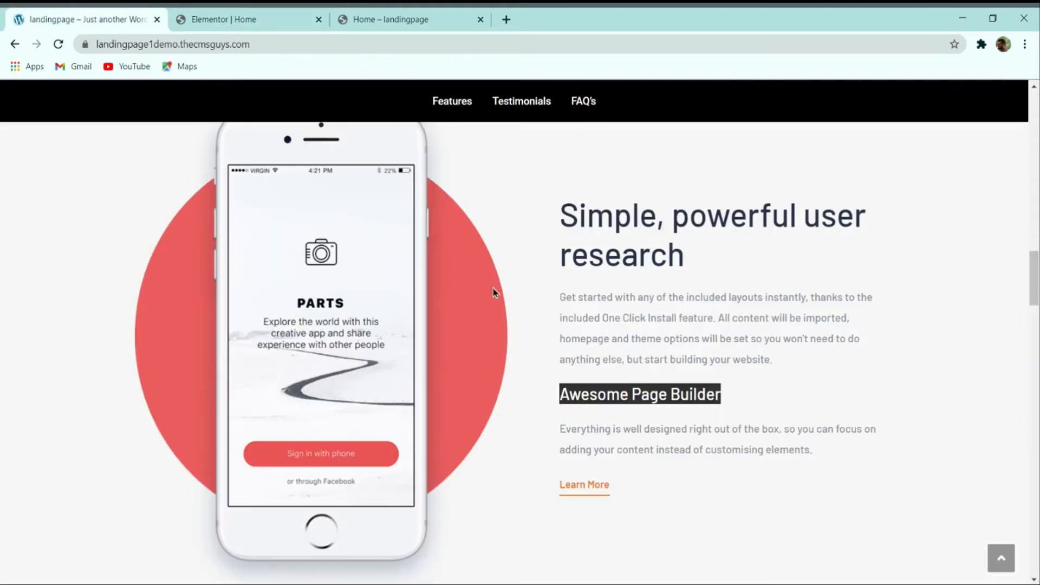
click(704, 394)
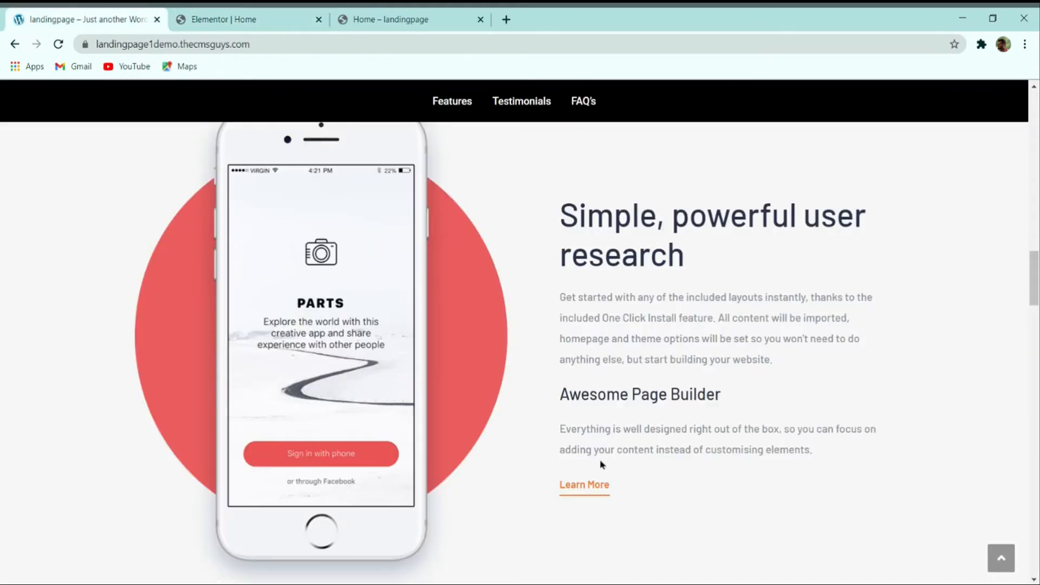
key(ctrl+Tab)
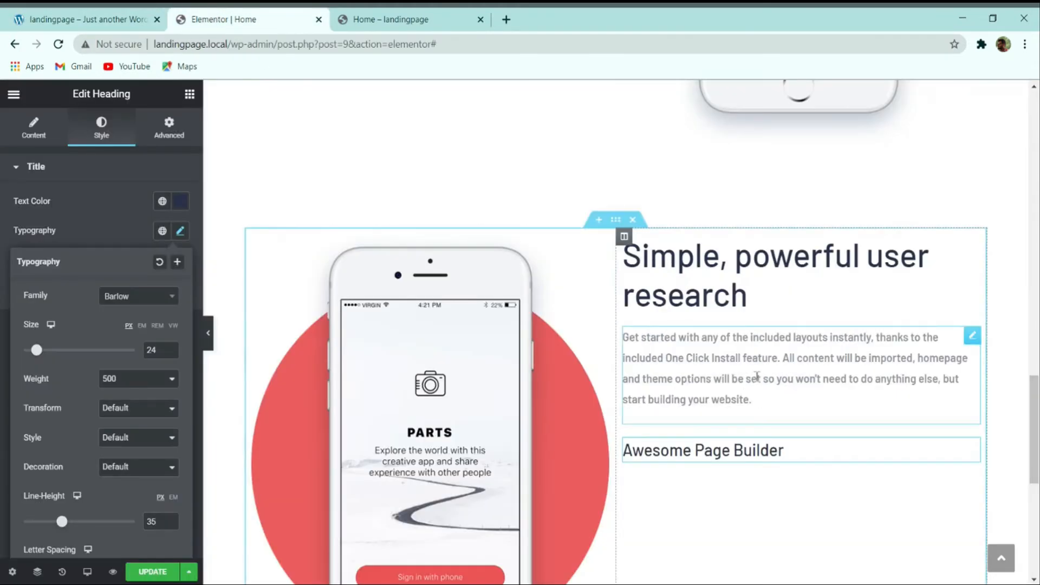
Step: Duplicate the 'Get started' paragraph and place the Awesome Page Builder heading above the copy
right_click(756, 376)
click(780, 403)
drag(968, 459, 791, 496)
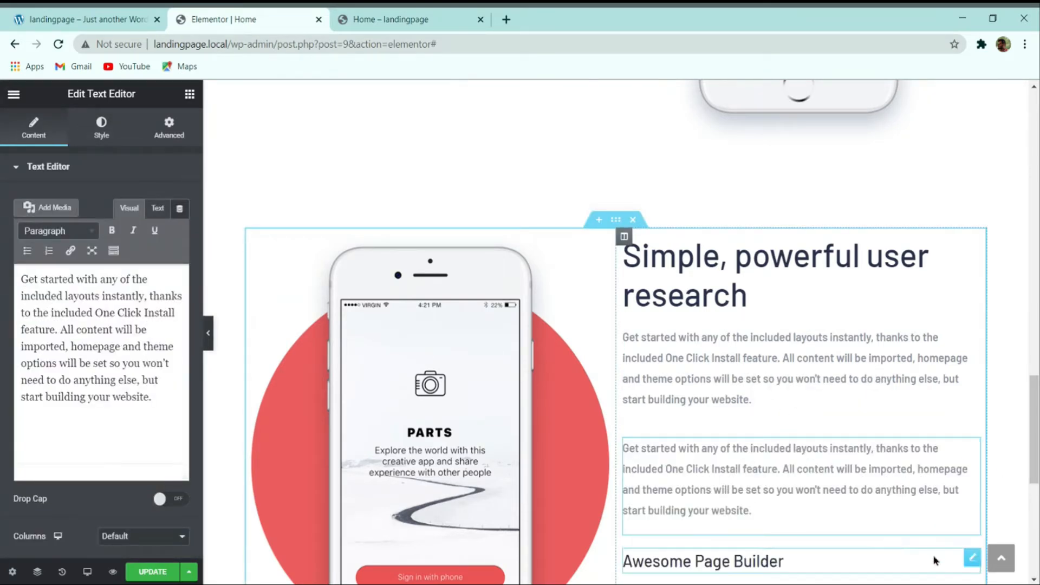
drag(972, 557, 788, 498)
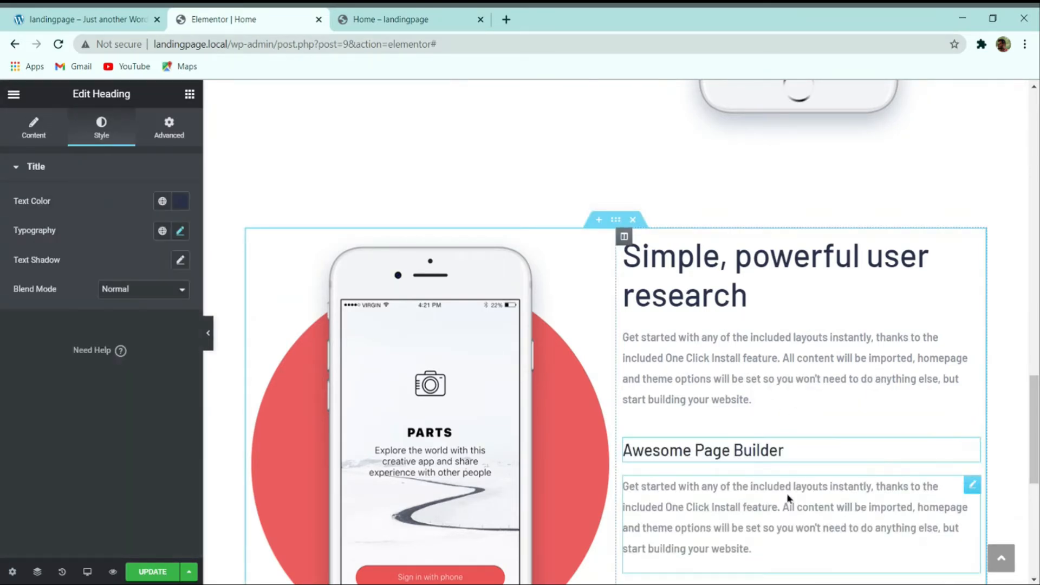
scroll(720, 412, down, 2)
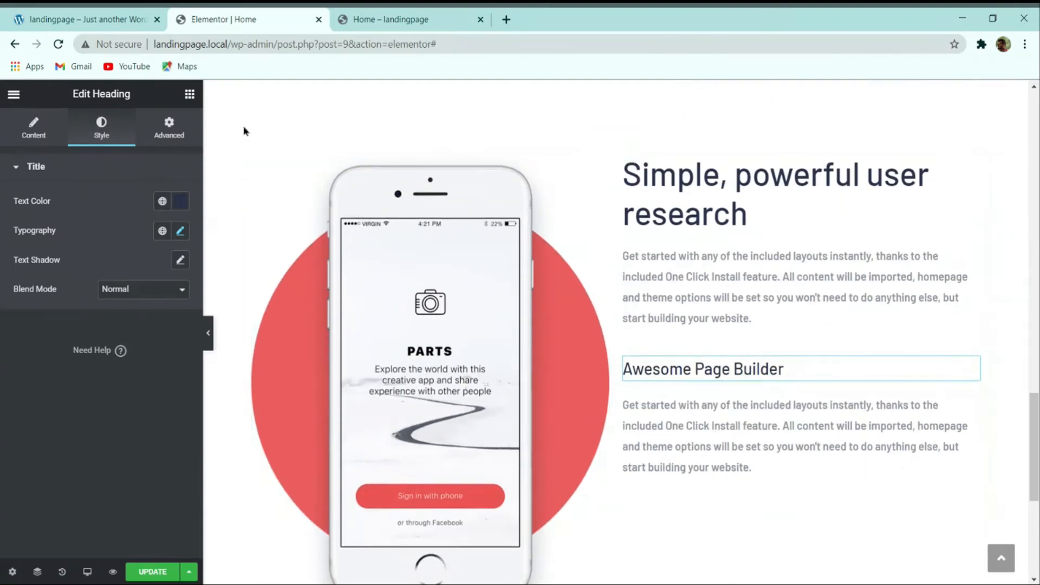
Step: Replace the copied paragraph with the demo's 'Everything is well designed right out of the box…' text
click(65, 14)
triple_click(621, 433)
key(ctrl+c)
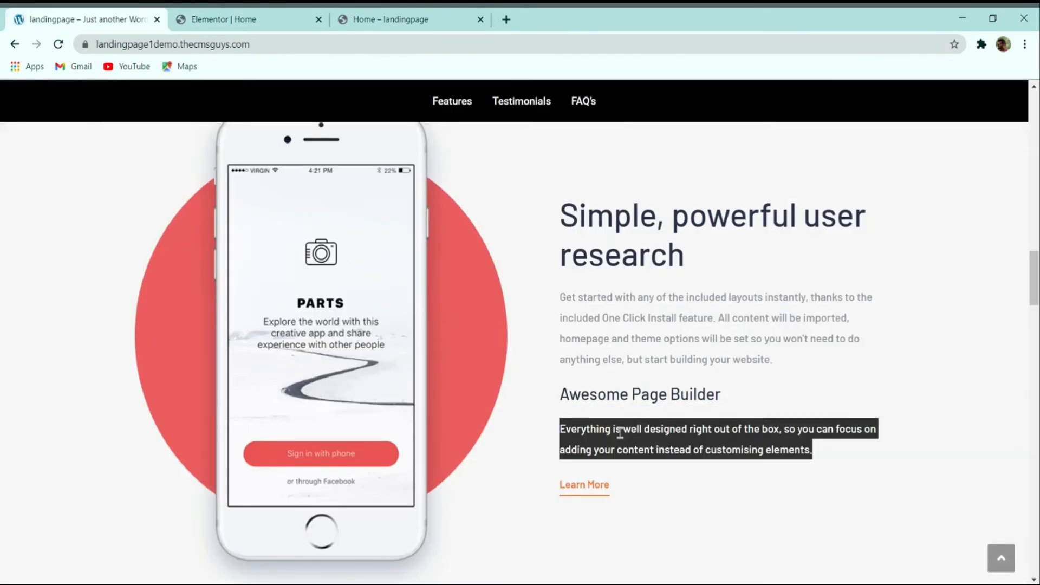
click(250, 19)
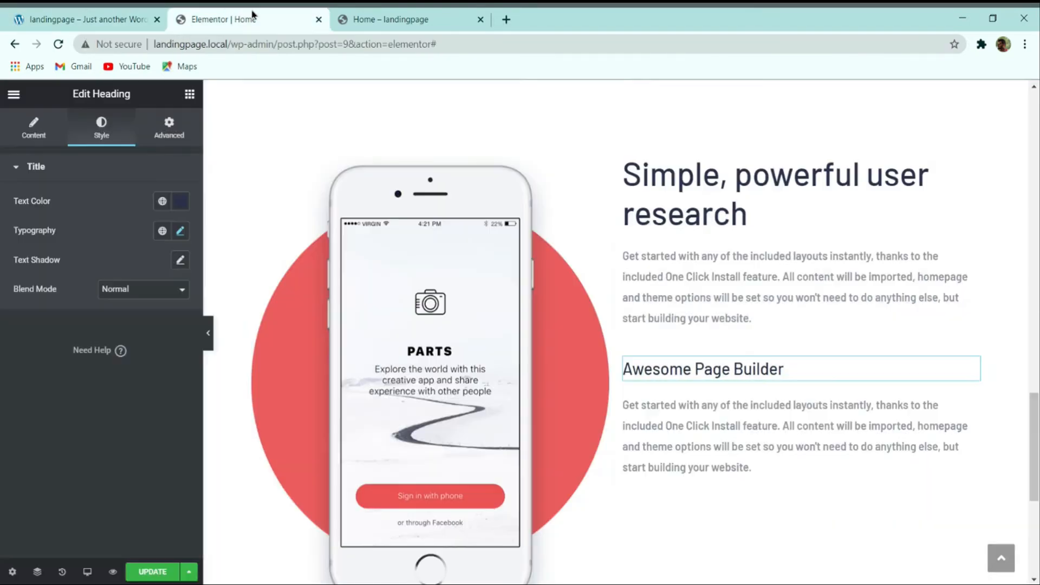
click(813, 433)
double_click(94, 330)
click(93, 329)
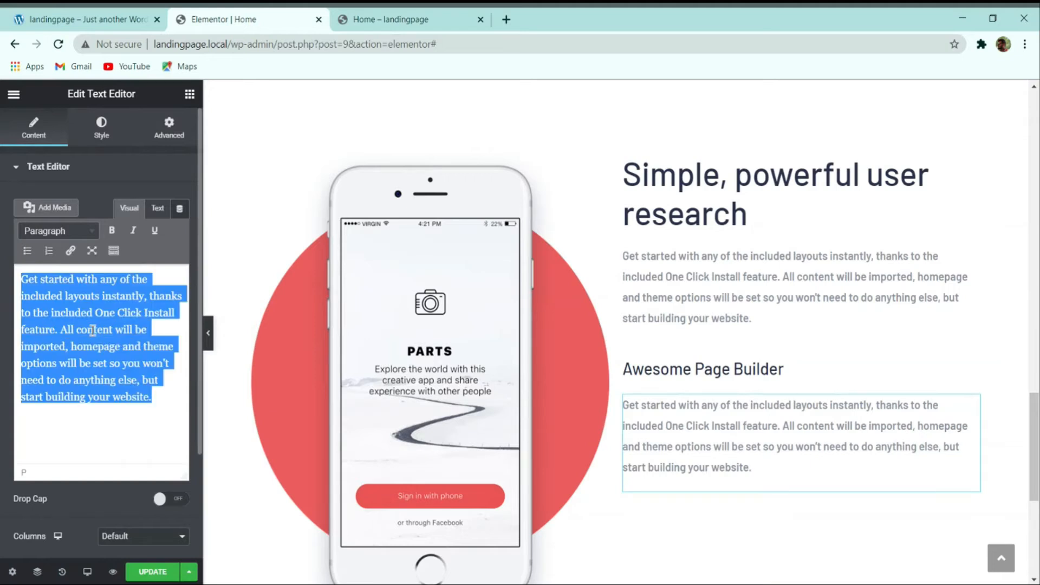
key(ctrl+v)
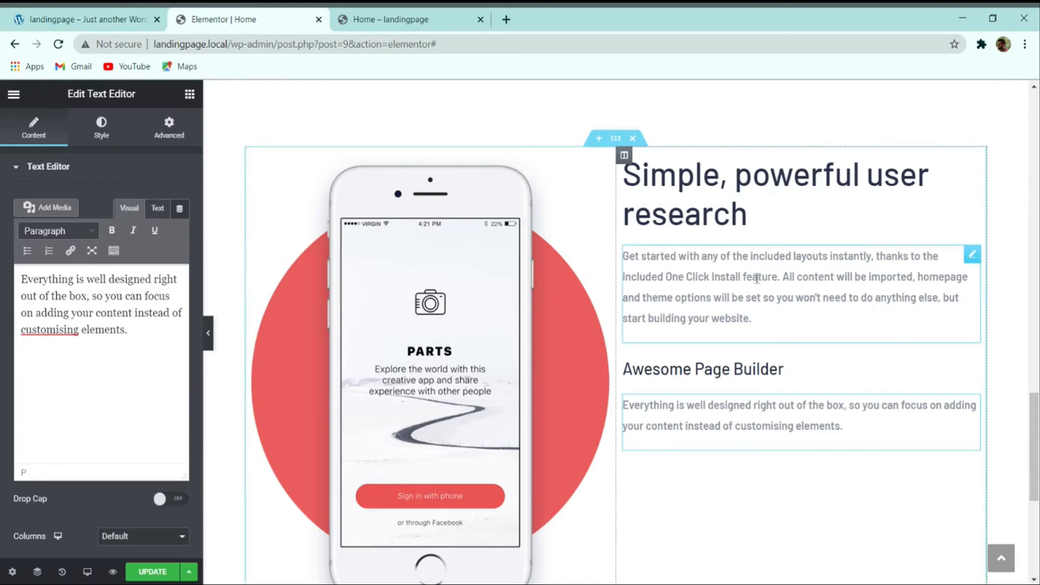
Step: Review the demo site further down before returning to the Elementor editor
click(76, 16)
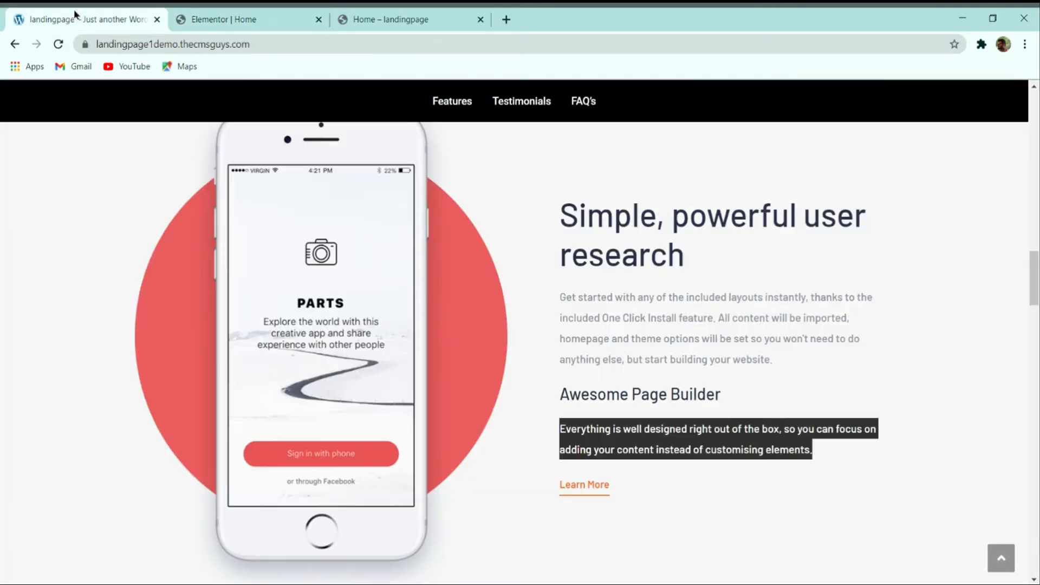
scroll(570, 262, down, 2)
click(878, 320)
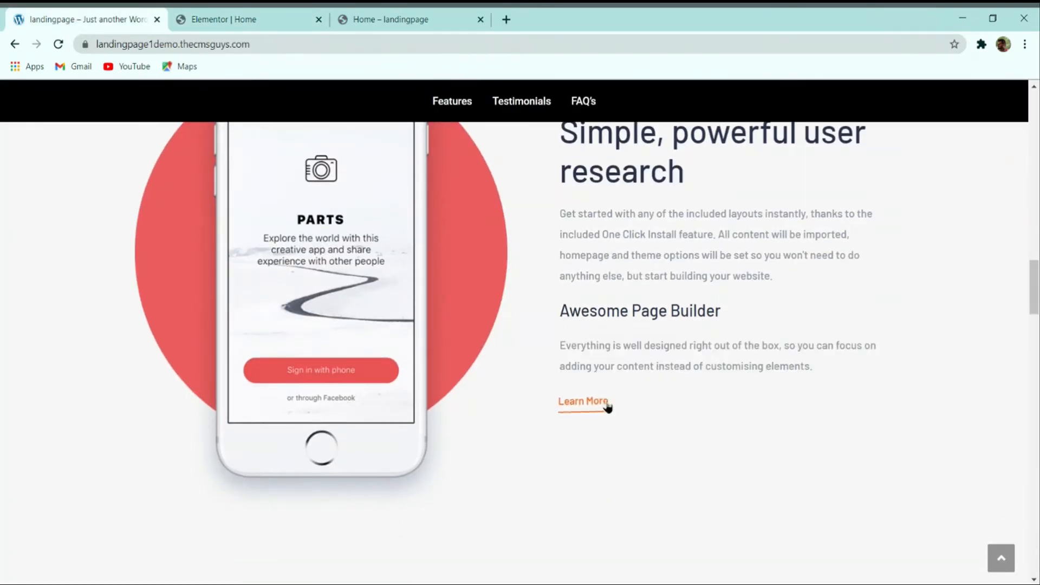
scroll(649, 389, up, 2)
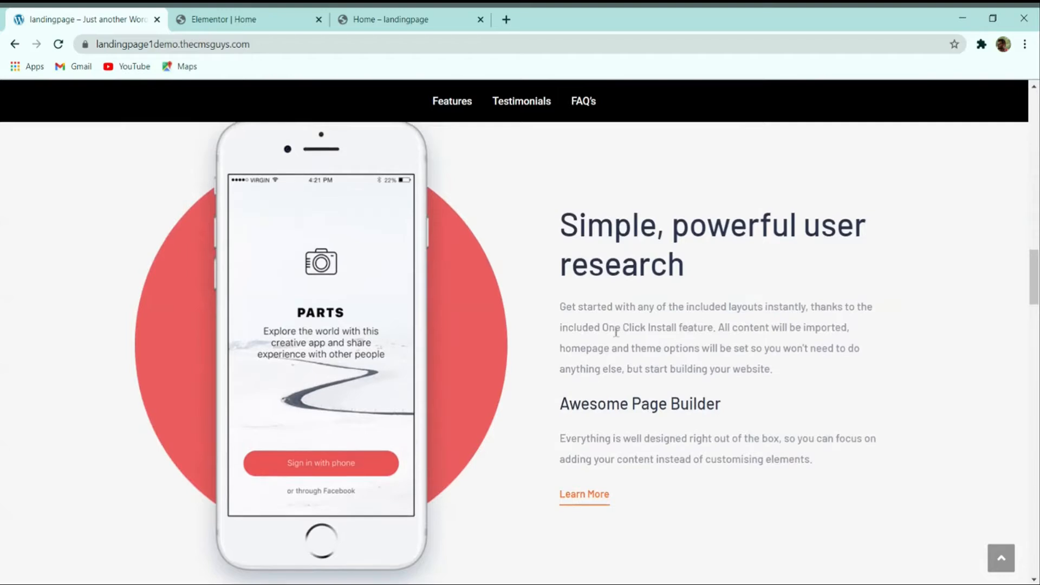
scroll(621, 332, down, 2)
click(644, 584)
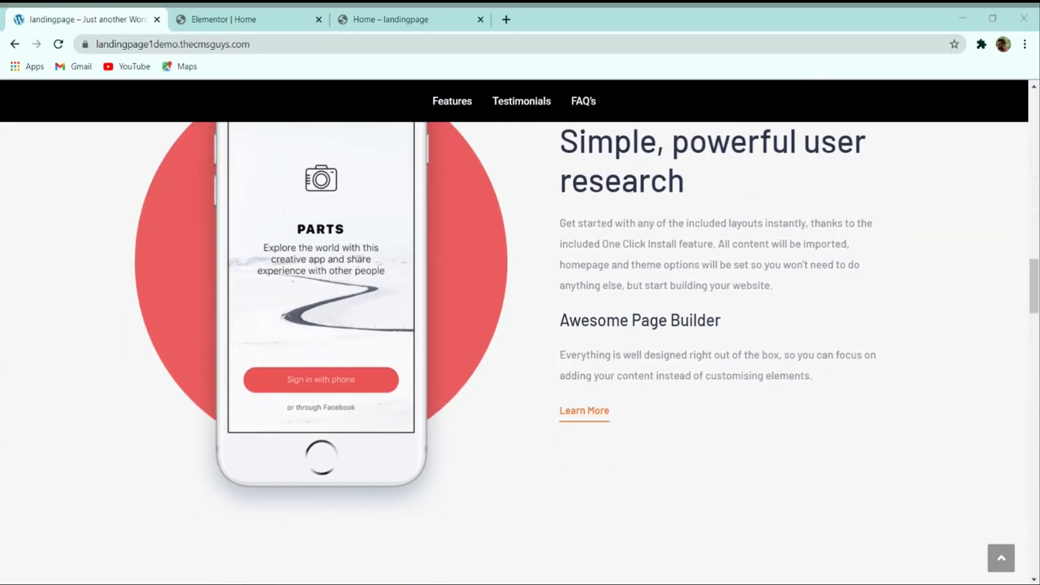
click(876, 57)
click(324, 20)
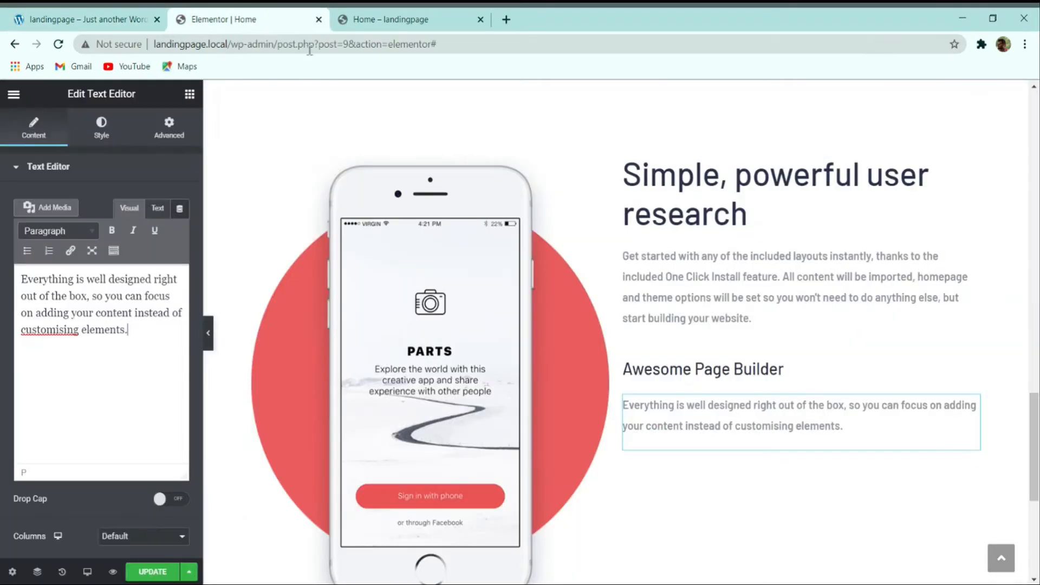
Step: Drop a Button under the paragraph, label it 'Learn More' and align it left
click(188, 97)
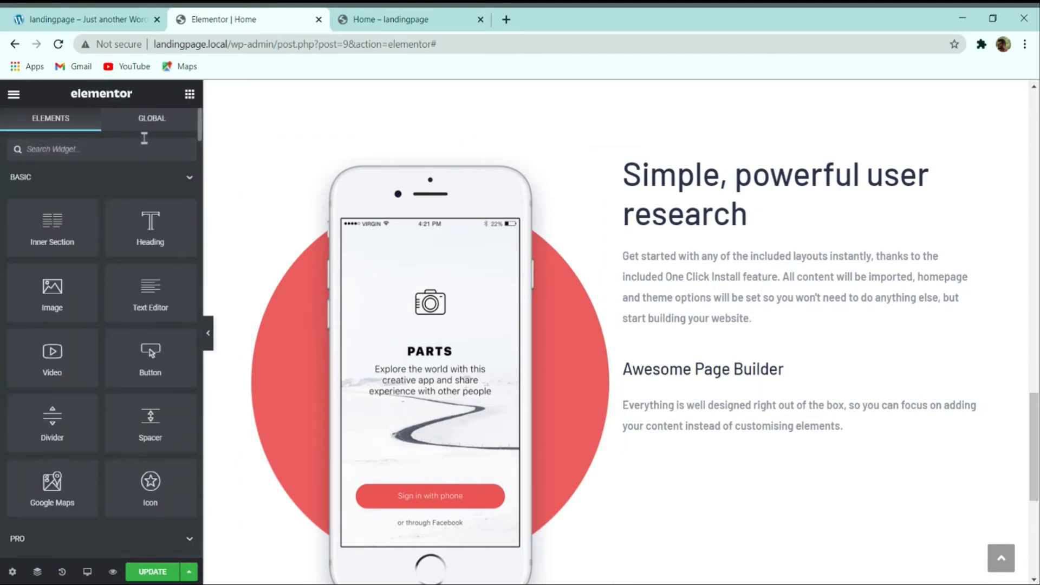
text(butt)
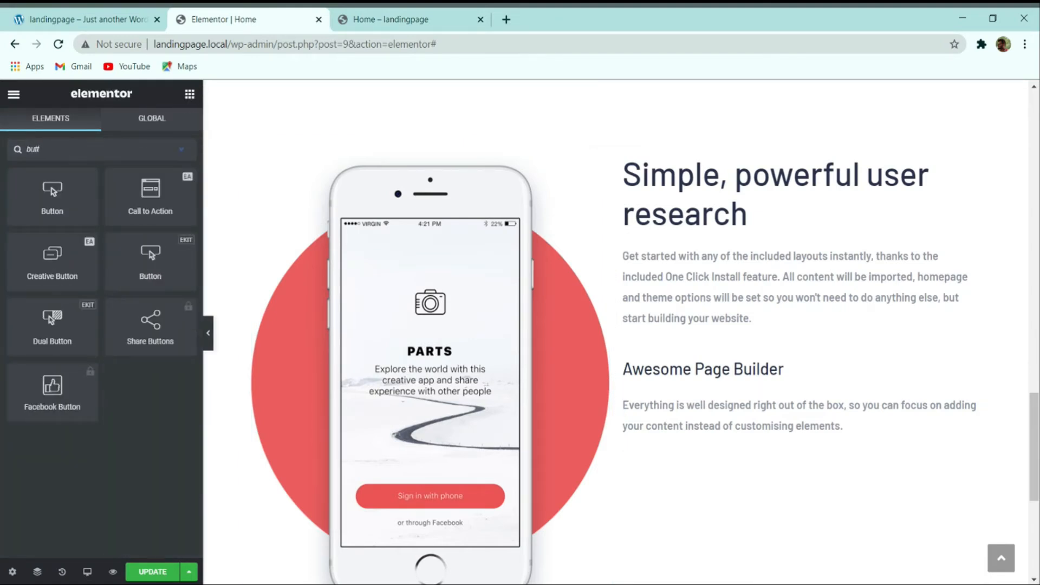
drag(52, 198, 785, 453)
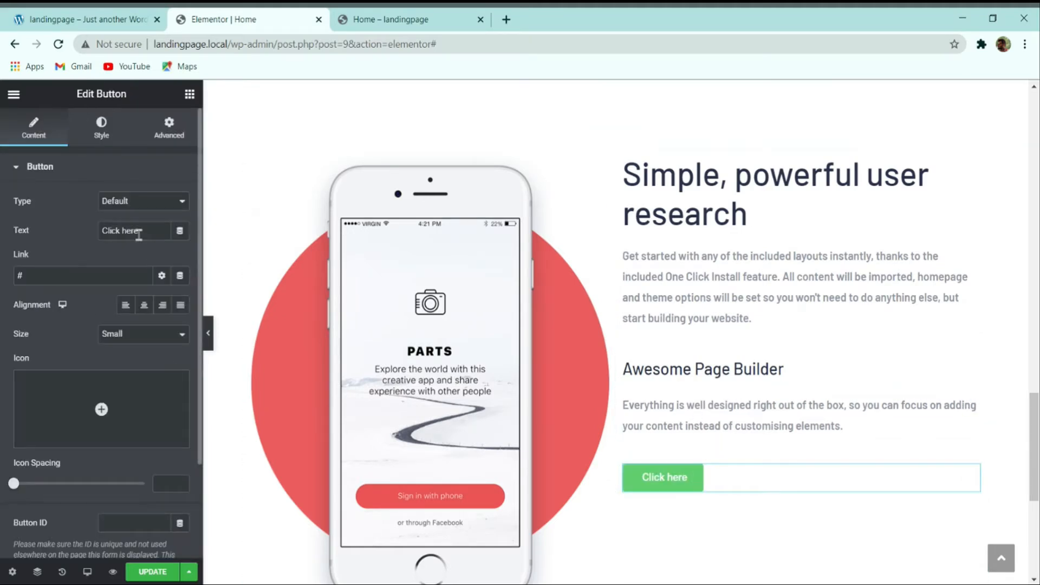
drag(139, 231, 77, 242)
text(Learn)
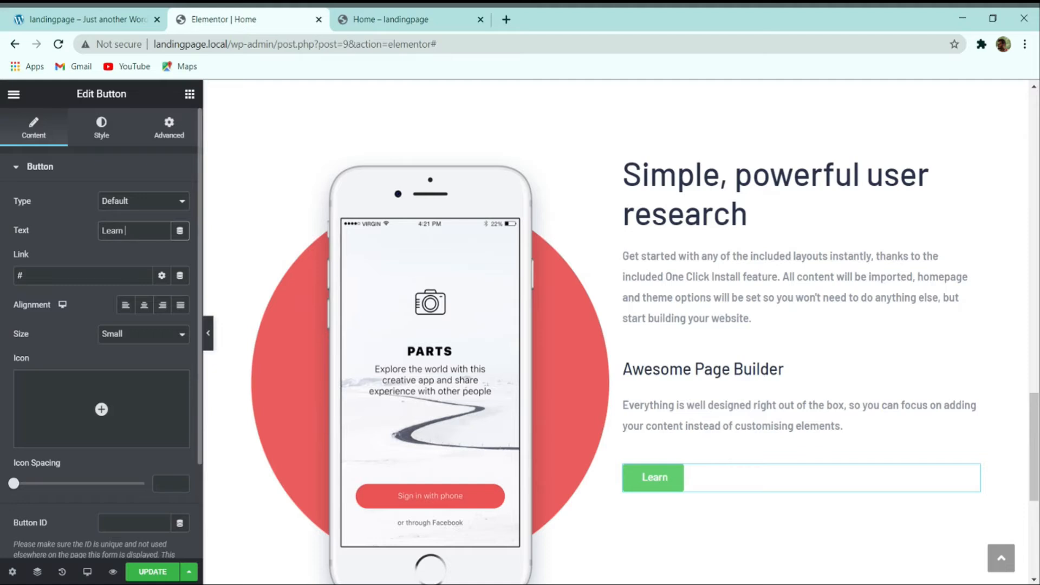
text( More)
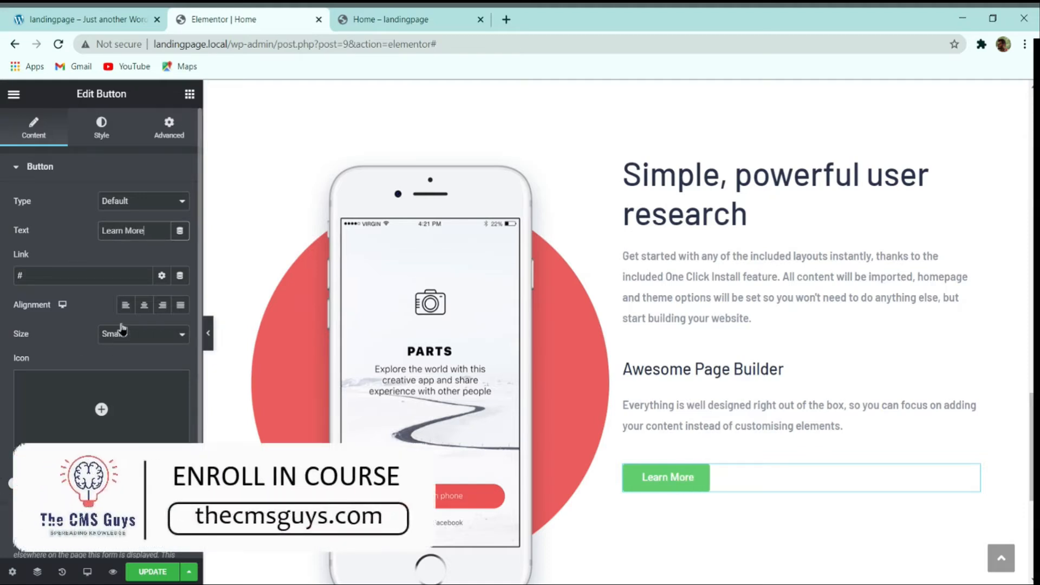
click(125, 305)
scroll(117, 367, down, 2)
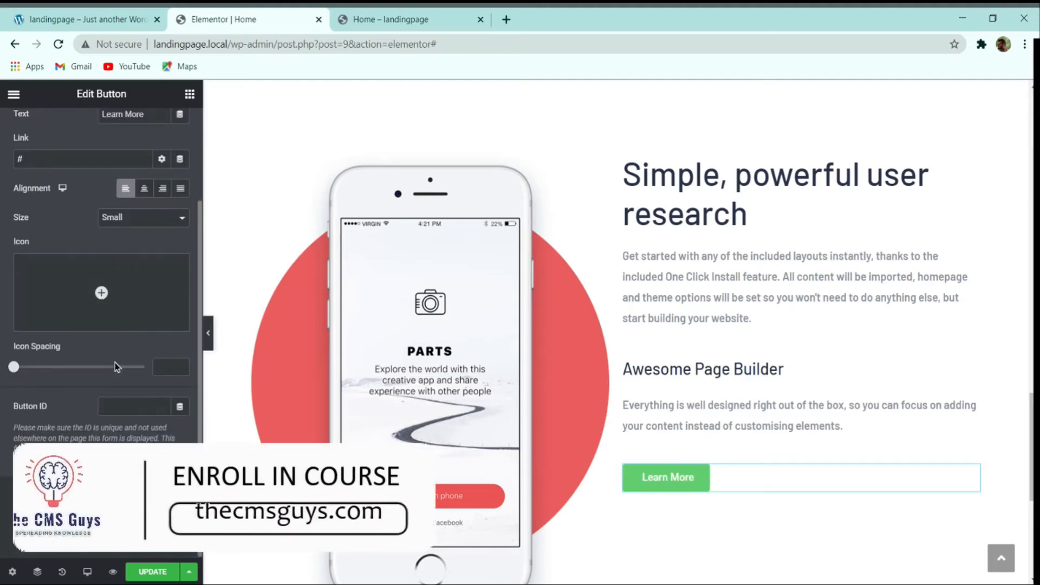
scroll(96, 157, up, 2)
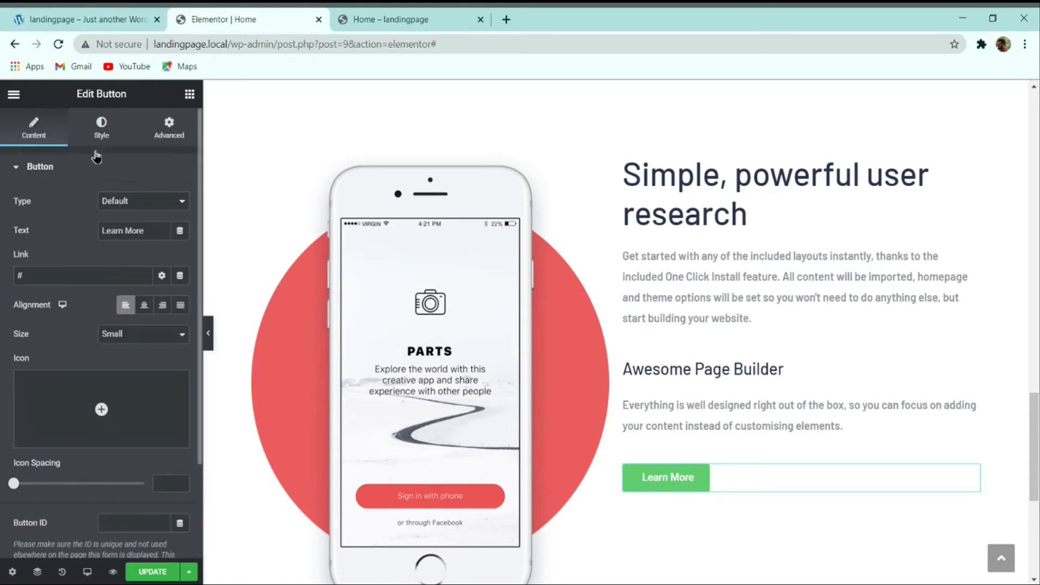
Step: Set the Learn More button typography to Barlow, size 15, weight 600, line height 30
click(101, 129)
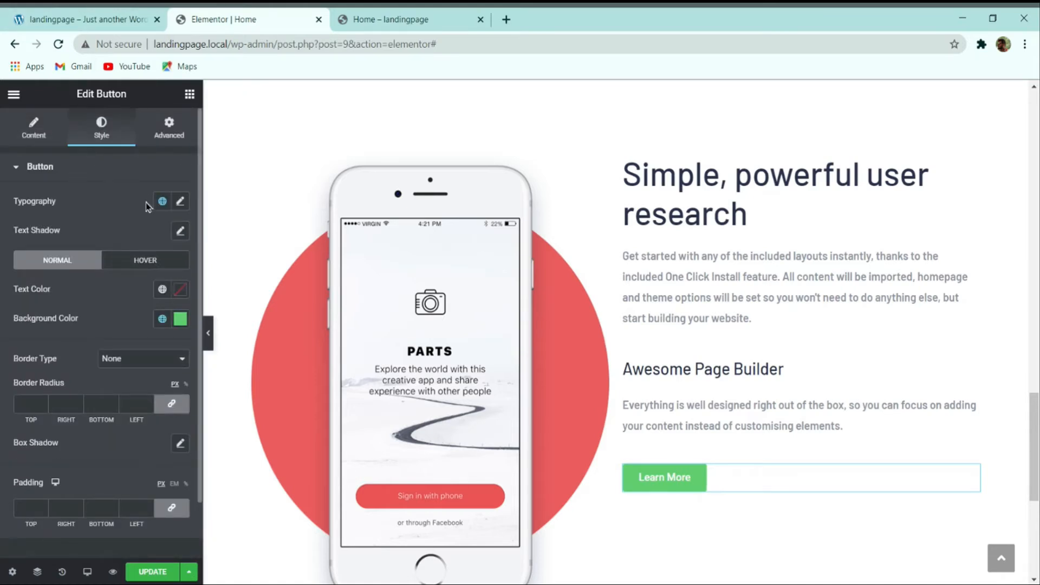
click(180, 200)
click(136, 268)
text(barlow)
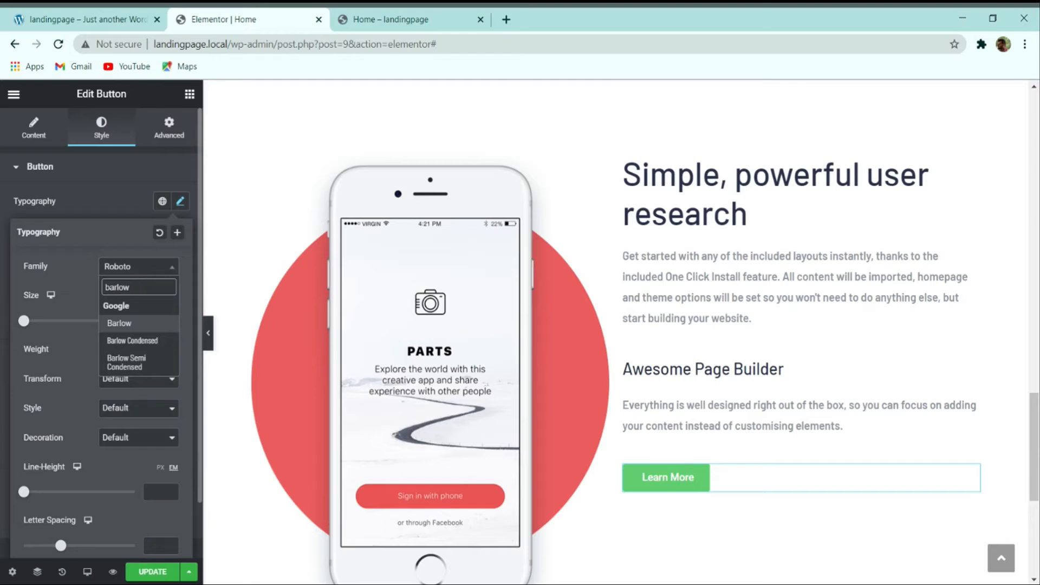
click(130, 327)
click(156, 316)
text(15)
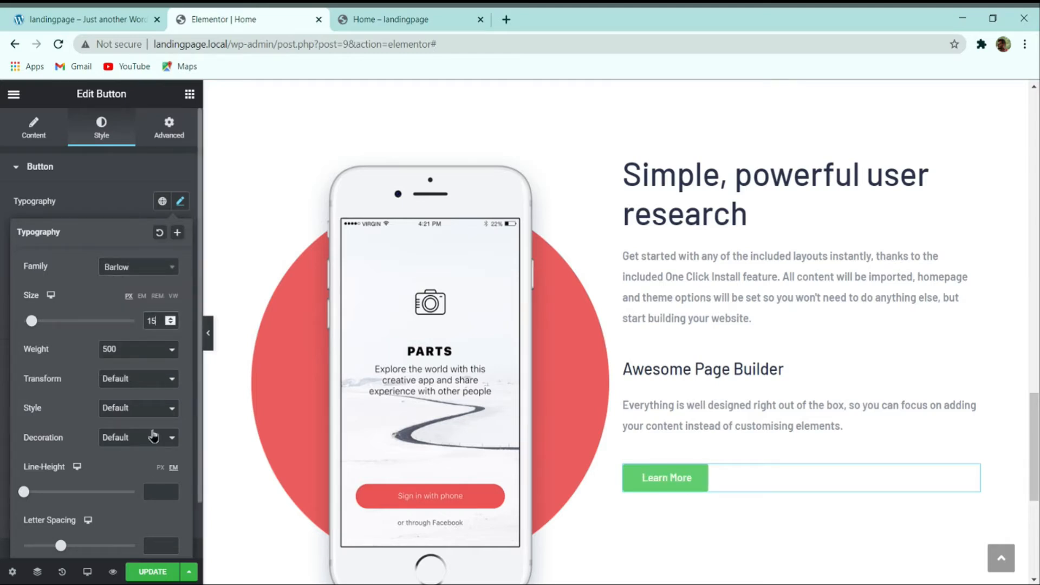
click(139, 396)
click(157, 494)
text(30)
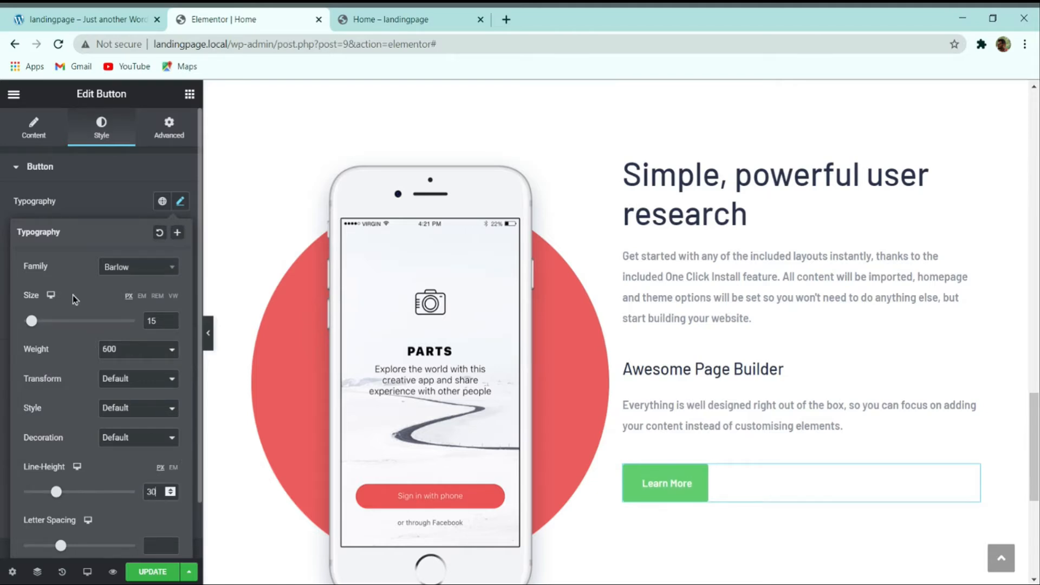
click(106, 203)
Step: Check the demo, then make the button background fully transparent instead of green
click(67, 18)
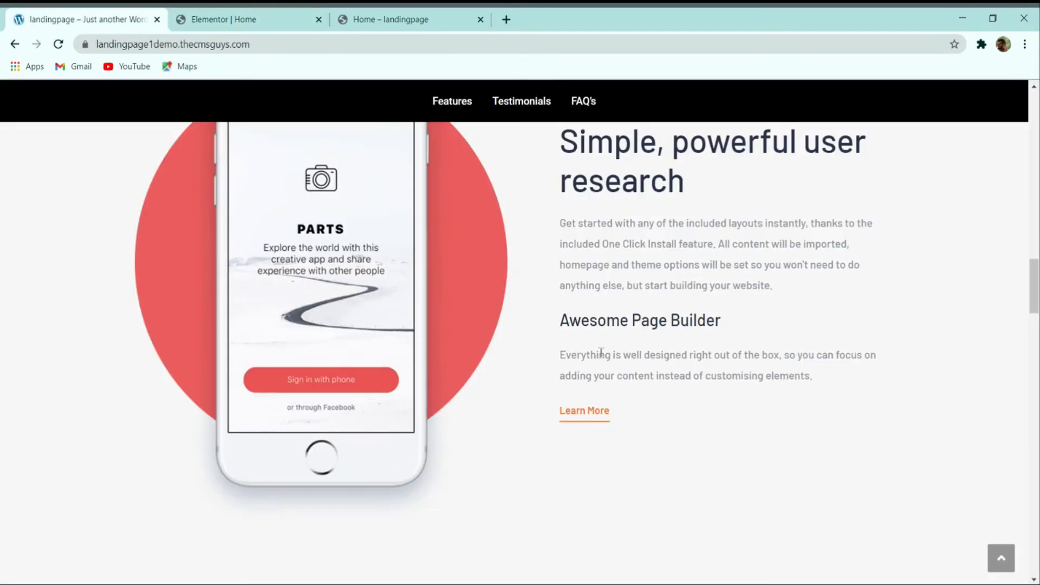
click(250, 18)
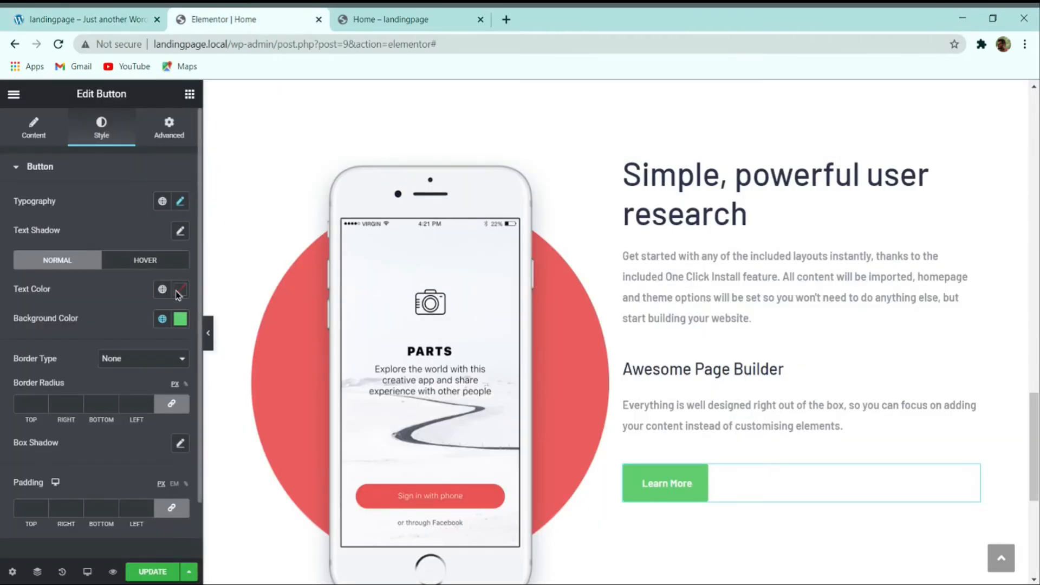
click(180, 318)
click(143, 346)
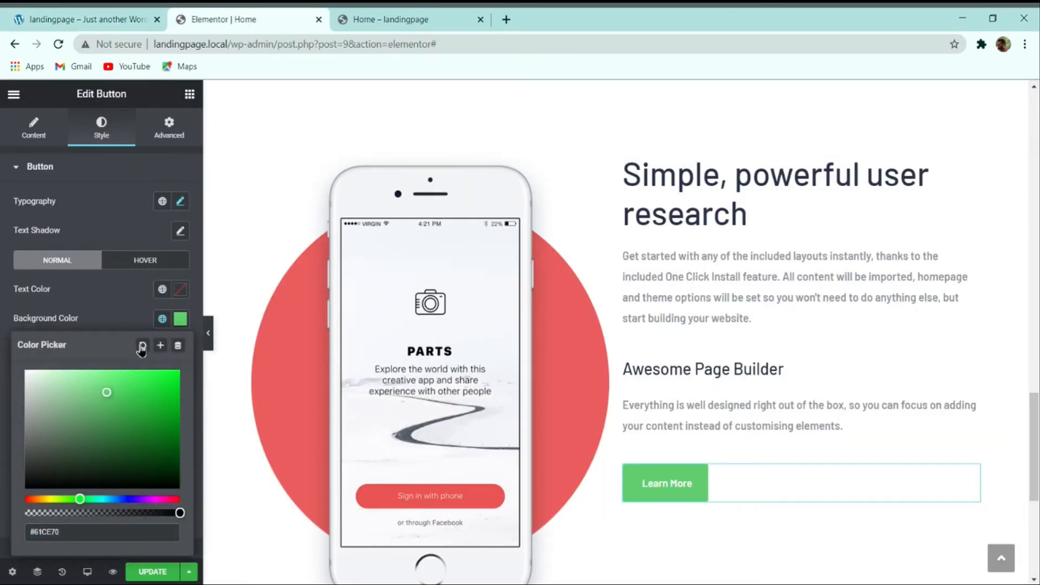
click(134, 330)
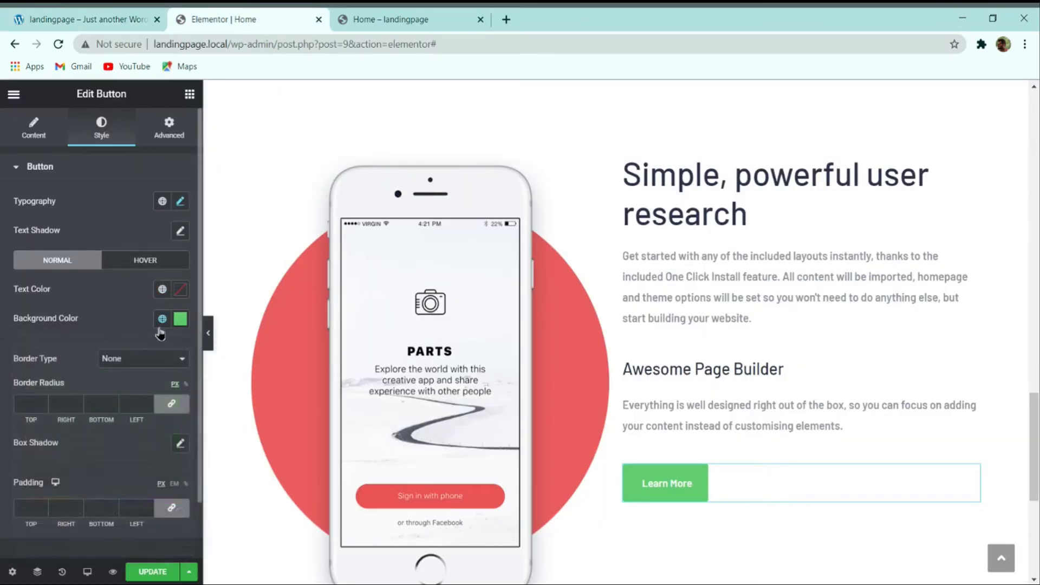
click(181, 318)
click(146, 344)
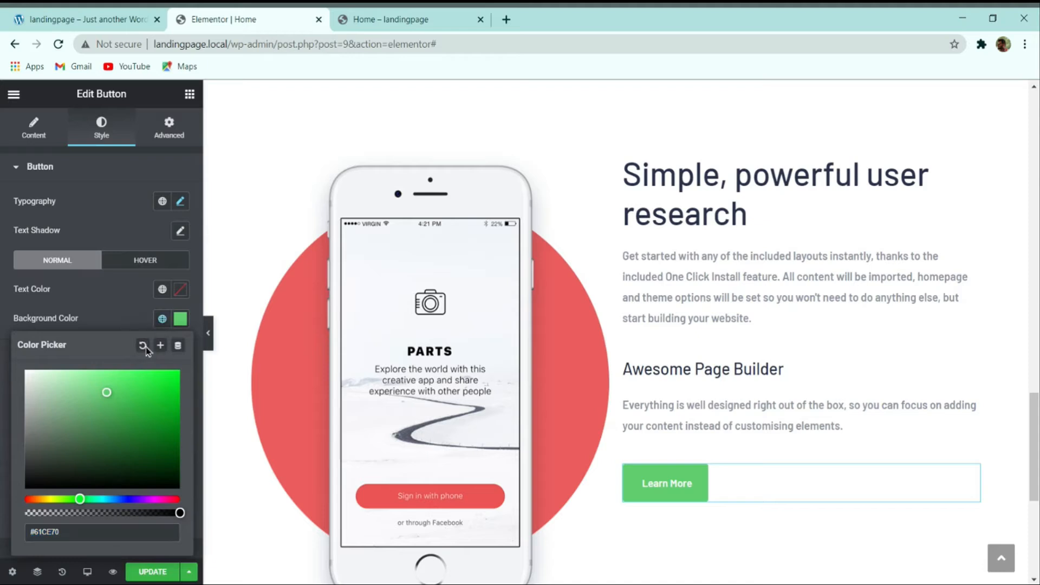
click(136, 333)
click(180, 318)
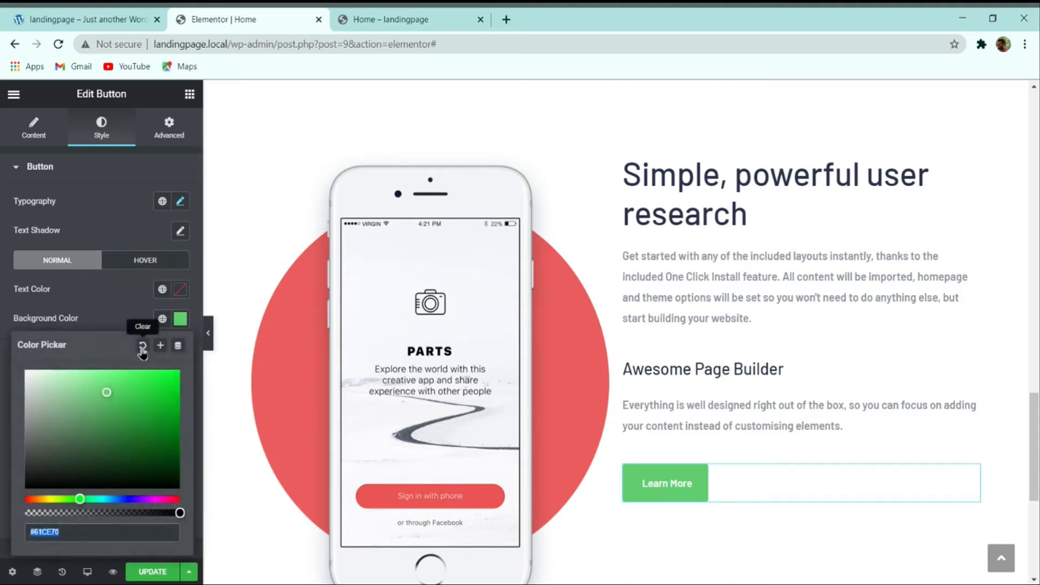
click(143, 346)
drag(180, 512, 3, 526)
click(122, 294)
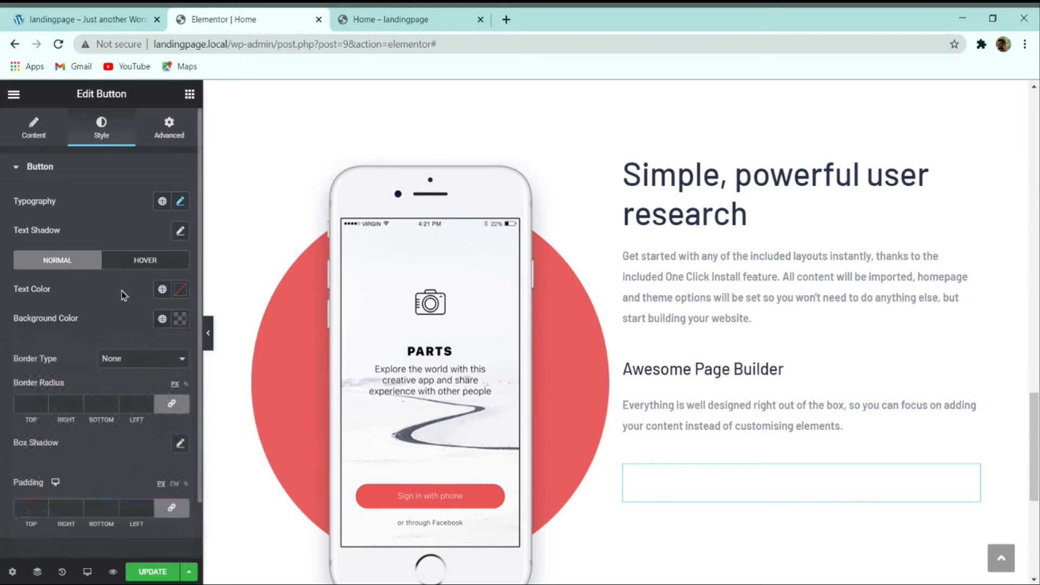
Step: Set the button text colour to orange #FA742B
click(180, 292)
text(#FA742B)
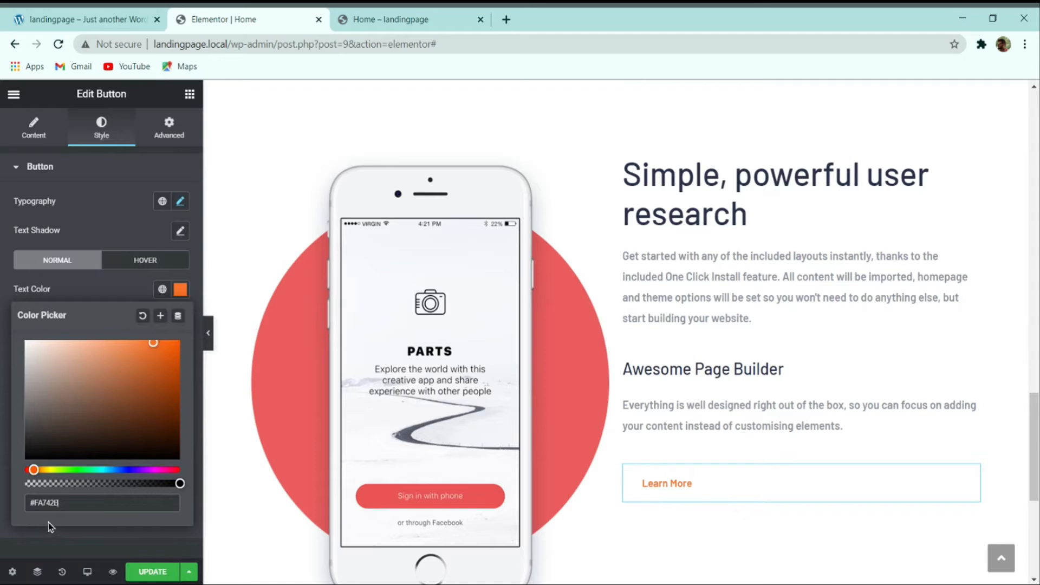
click(62, 538)
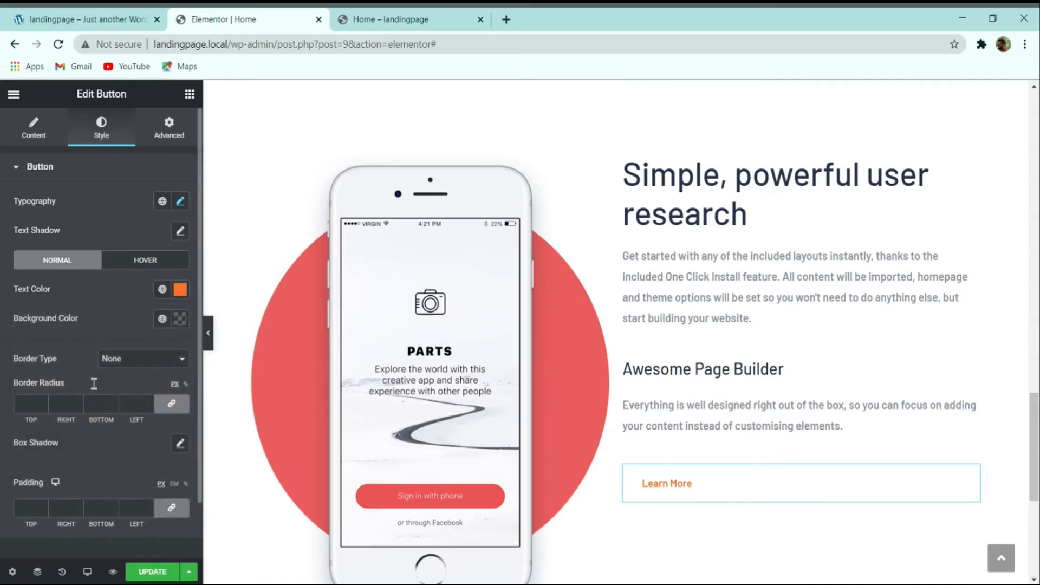
Step: Compare the button with the live demo and start removing its padding
click(94, 16)
click(233, 16)
click(172, 508)
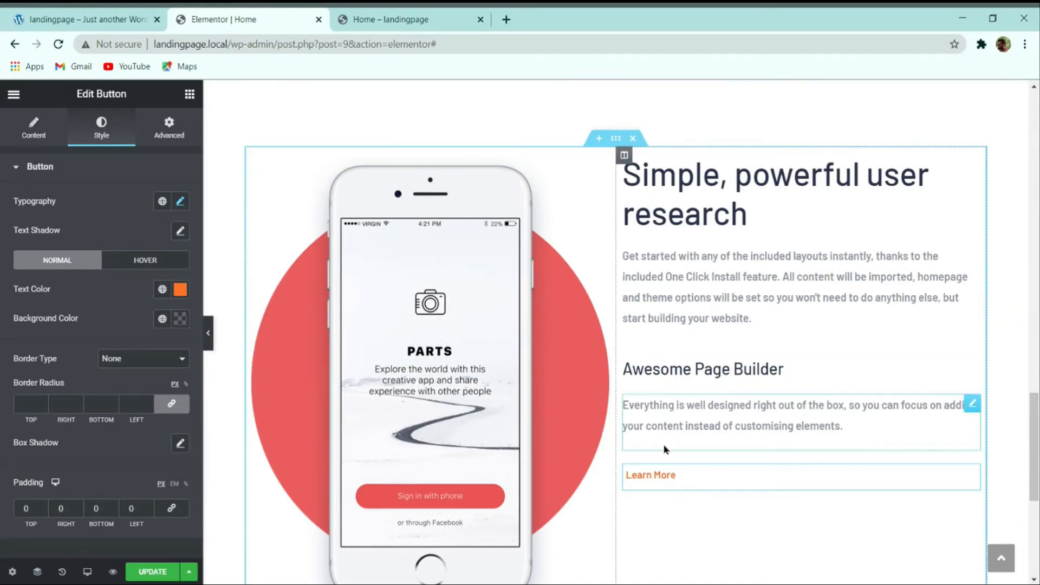
Step: Give the button a solid border with 0 corner radius and a 1px bottom width
click(129, 373)
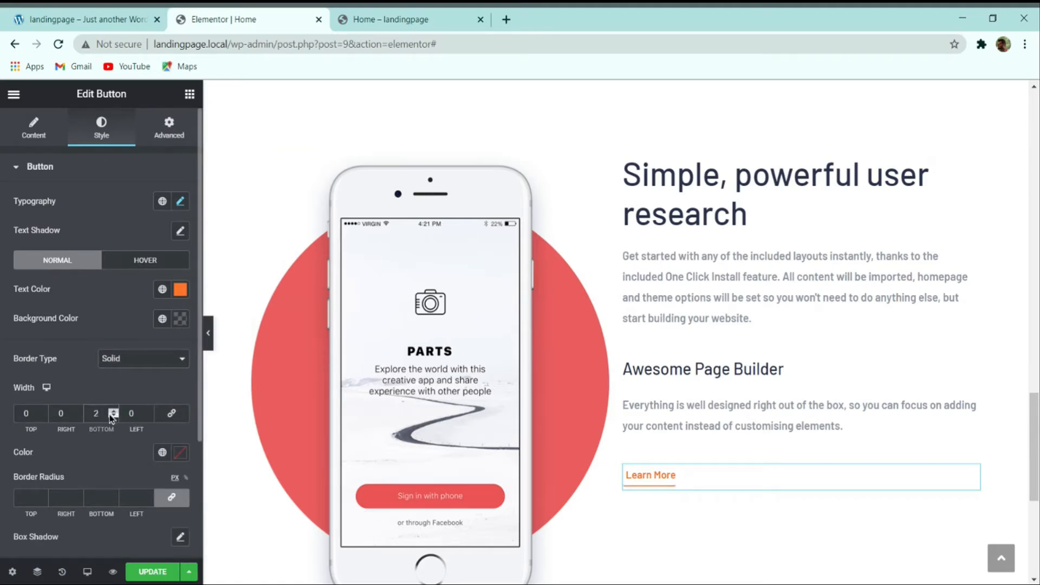
click(171, 497)
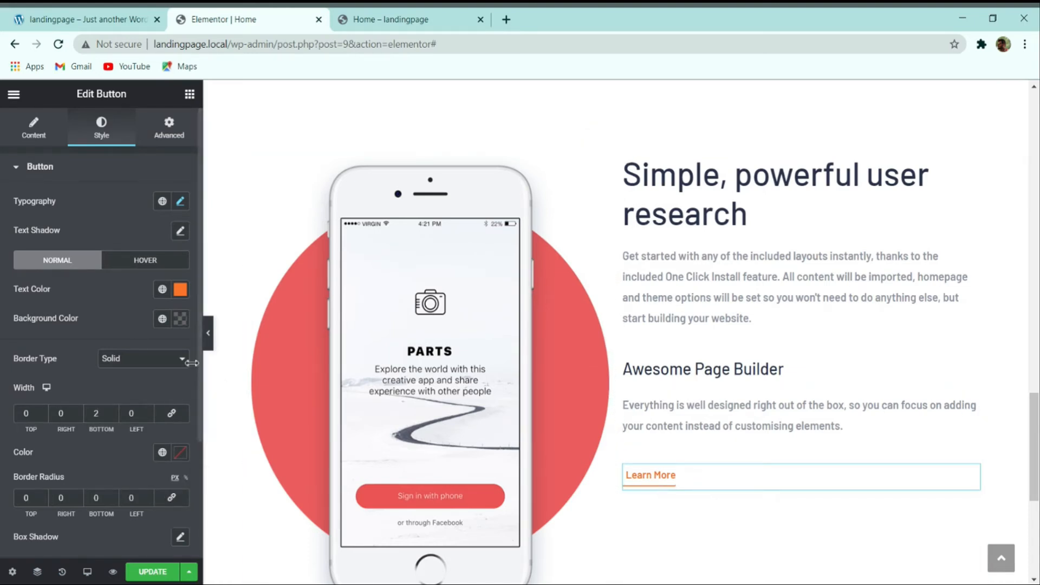
click(206, 332)
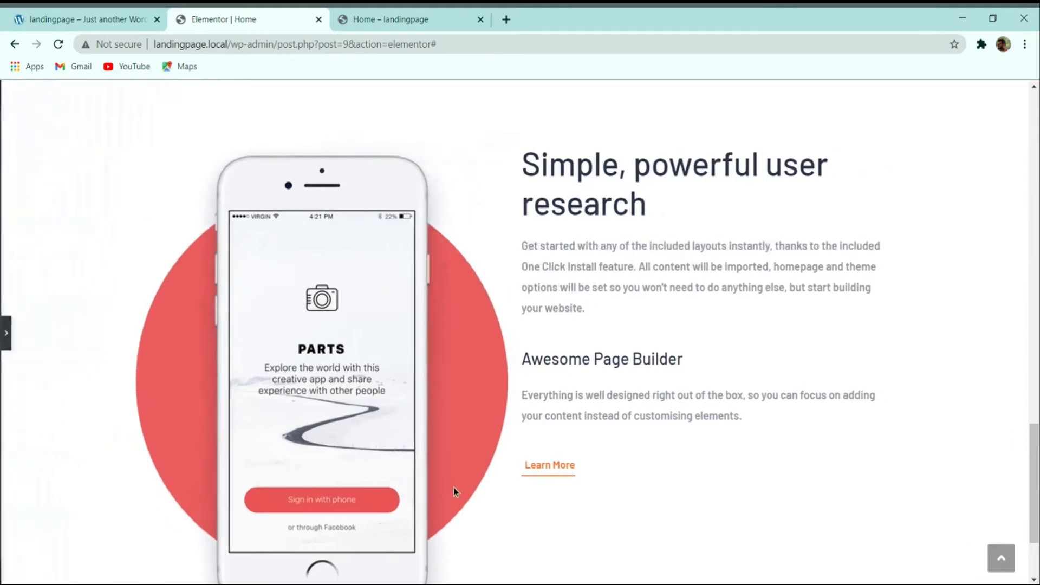
click(5, 332)
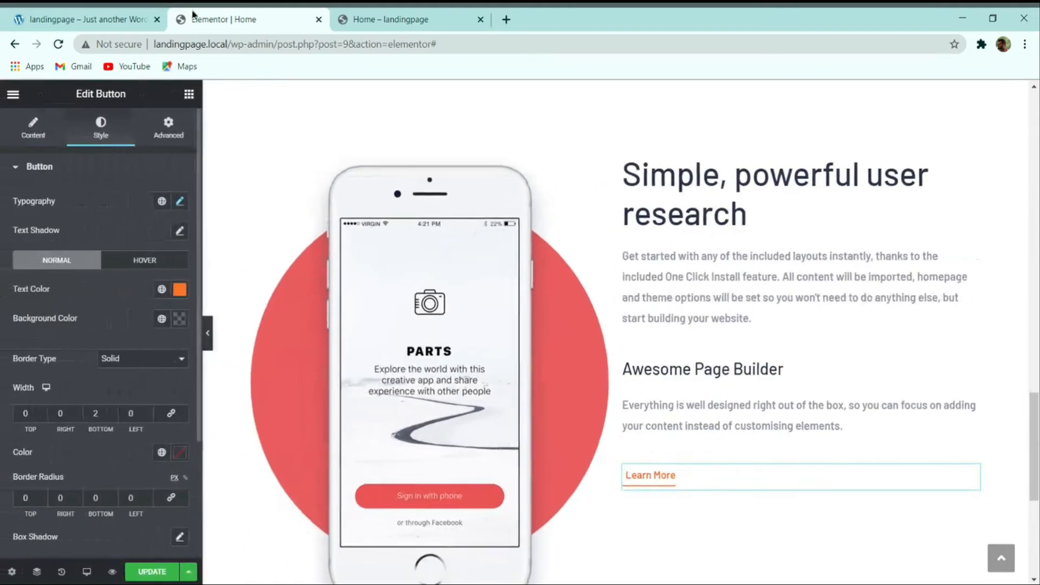
click(140, 16)
click(236, 16)
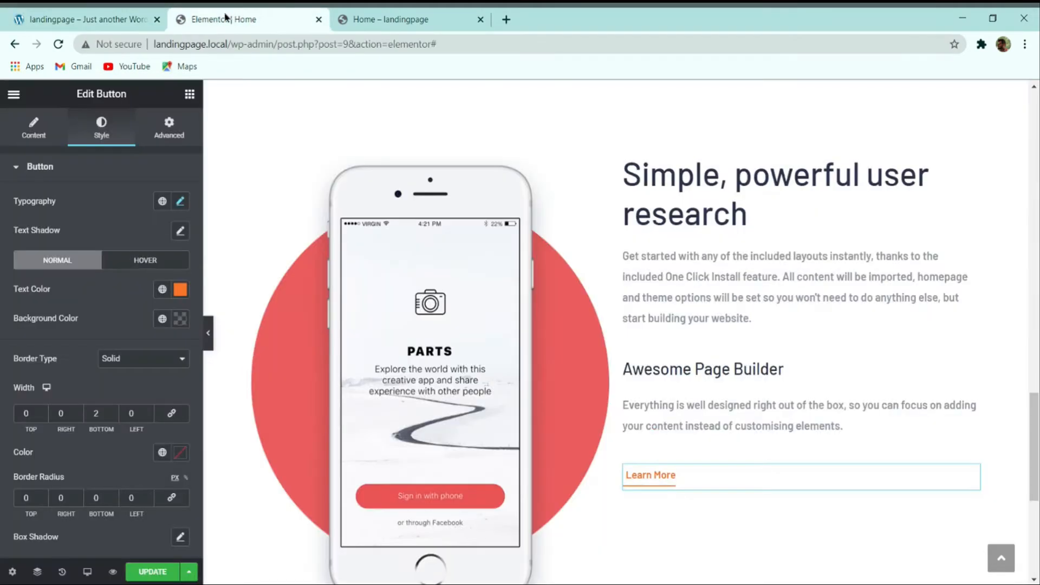
click(113, 416)
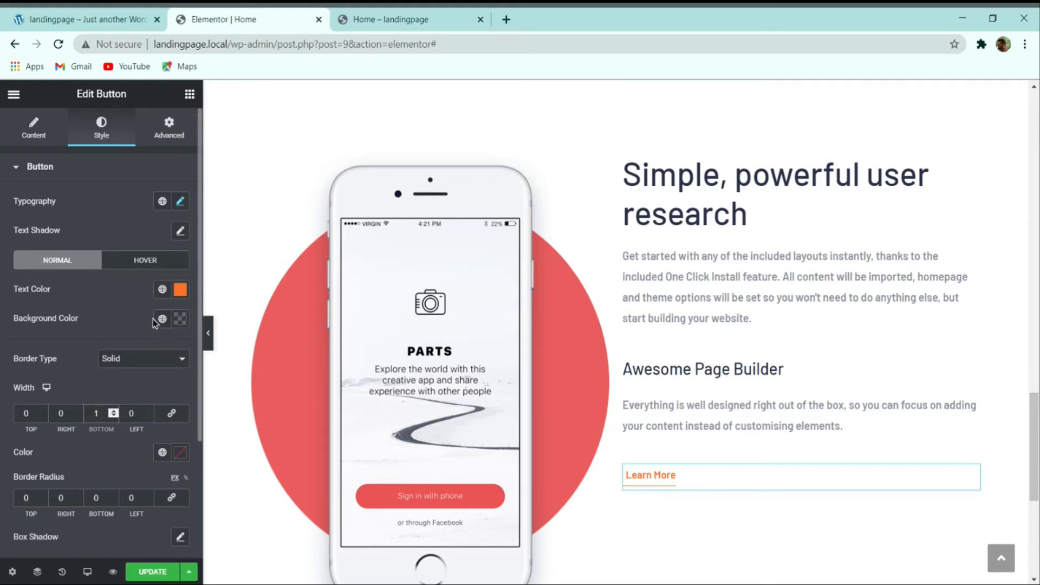
Step: Set the button's hover animation to Pulse Shrink
click(146, 260)
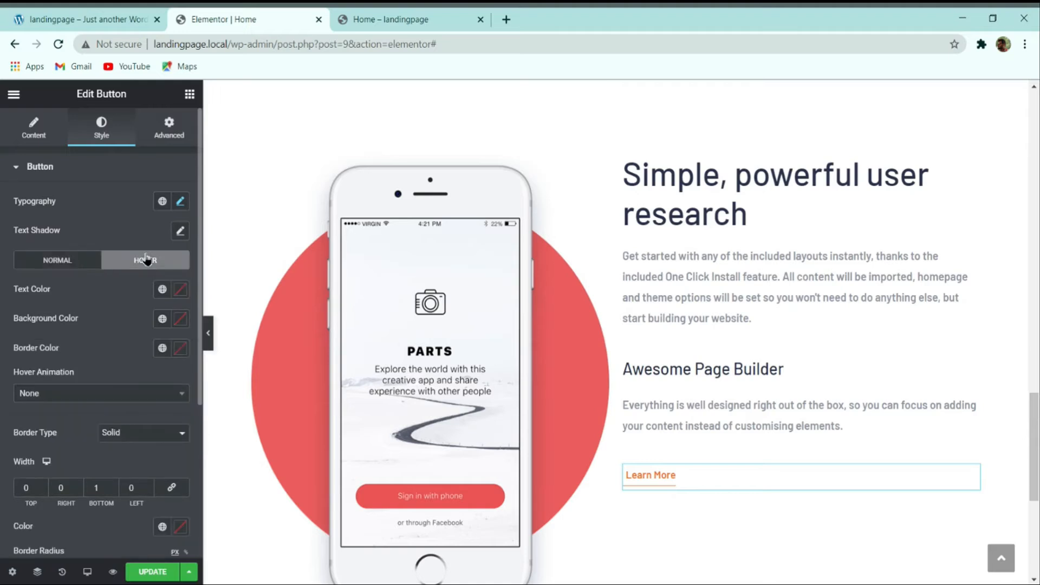
click(54, 396)
click(49, 466)
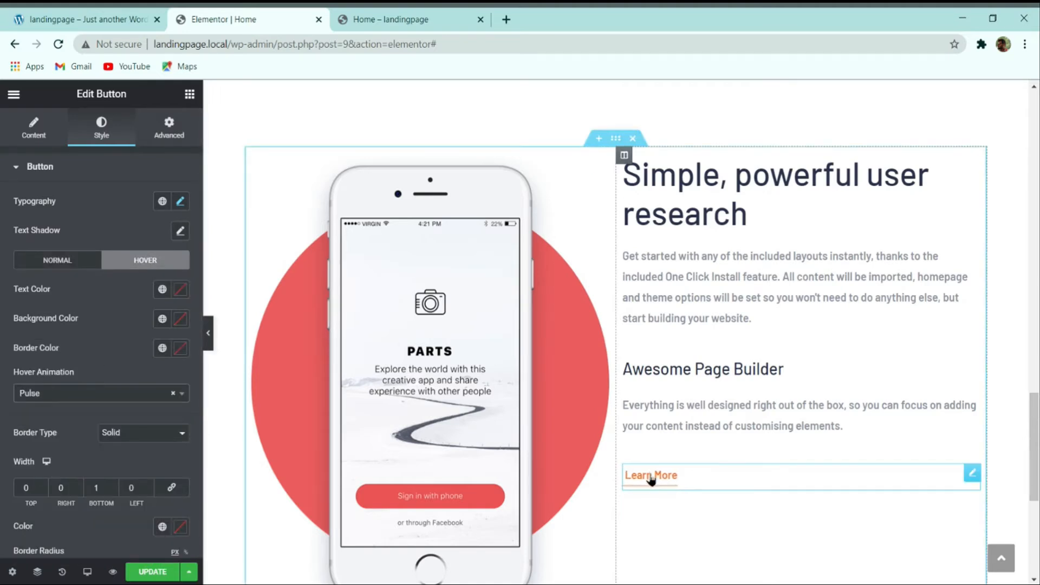
click(116, 394)
click(41, 483)
Step: Compare with the live demo and update the page to save changes
click(61, 16)
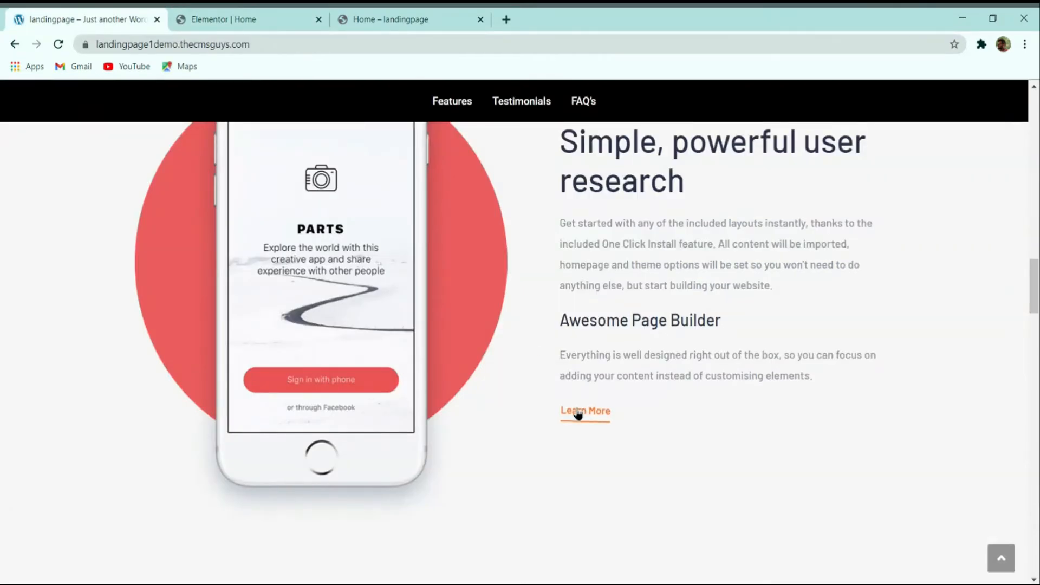
click(284, 14)
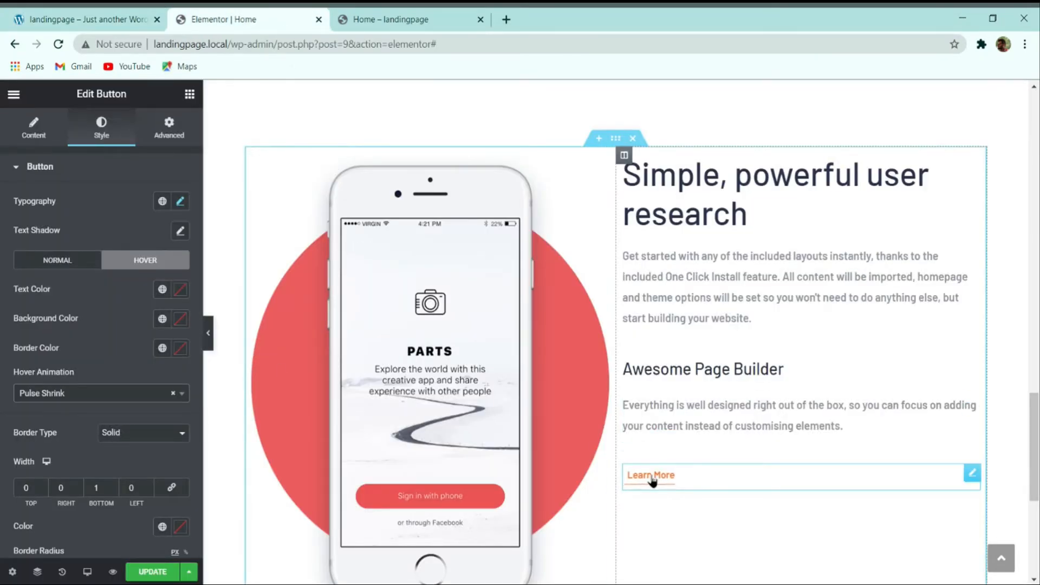
scroll(143, 400, down, 4)
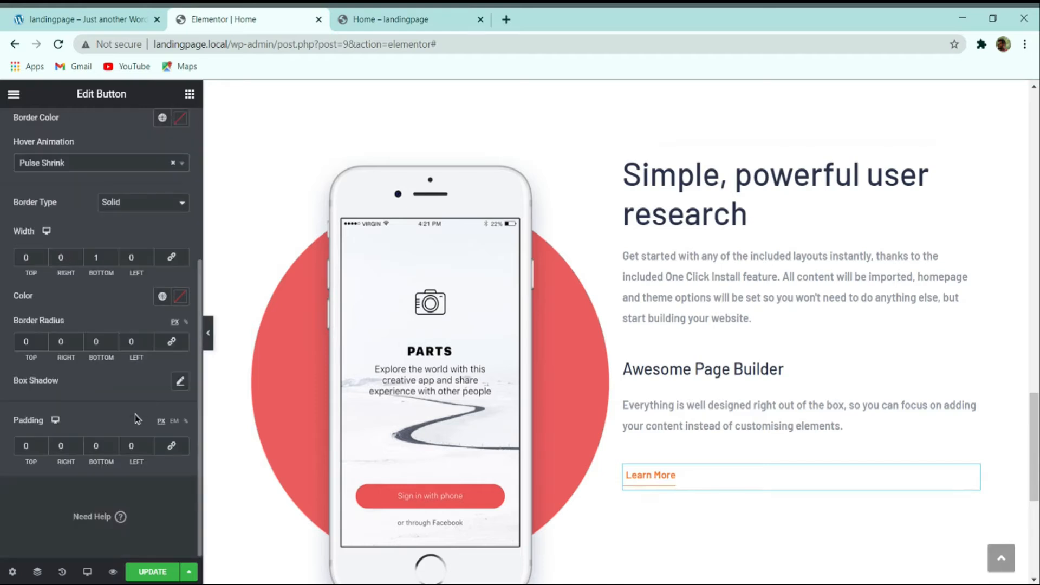
click(152, 571)
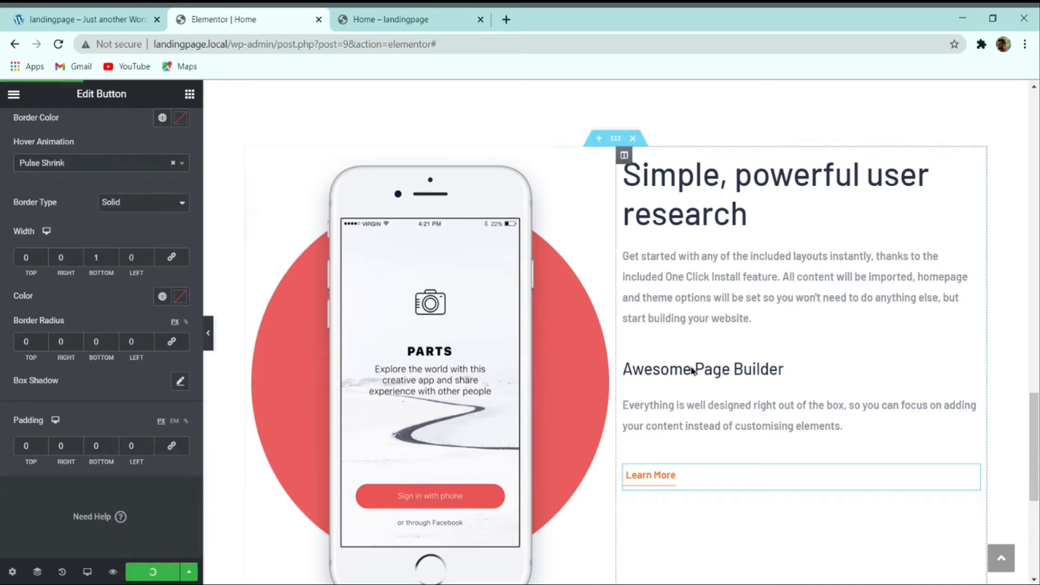
Step: Vertically centre the text column's content and set its left margin to 10%
click(625, 156)
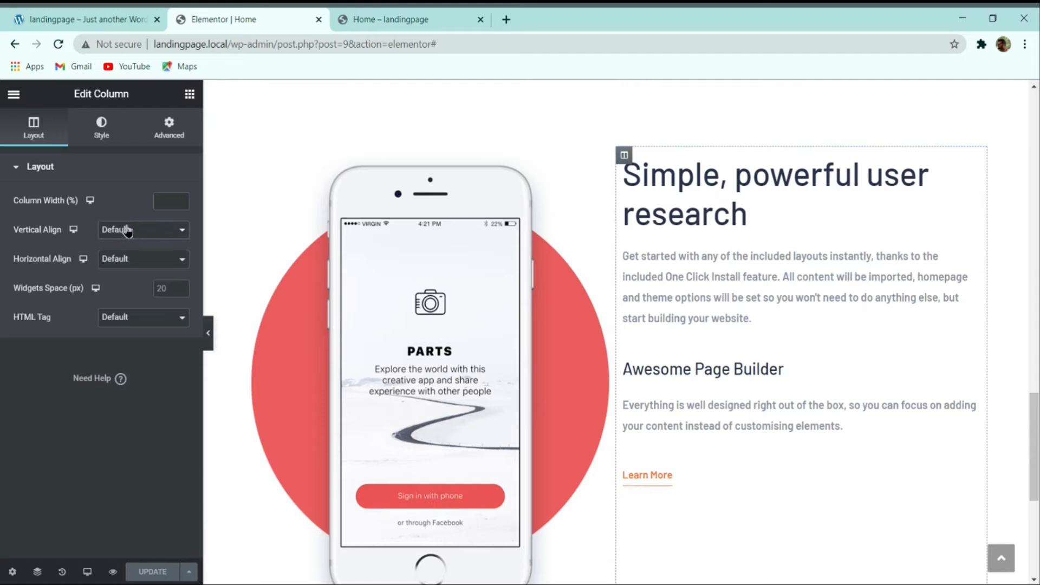
click(141, 245)
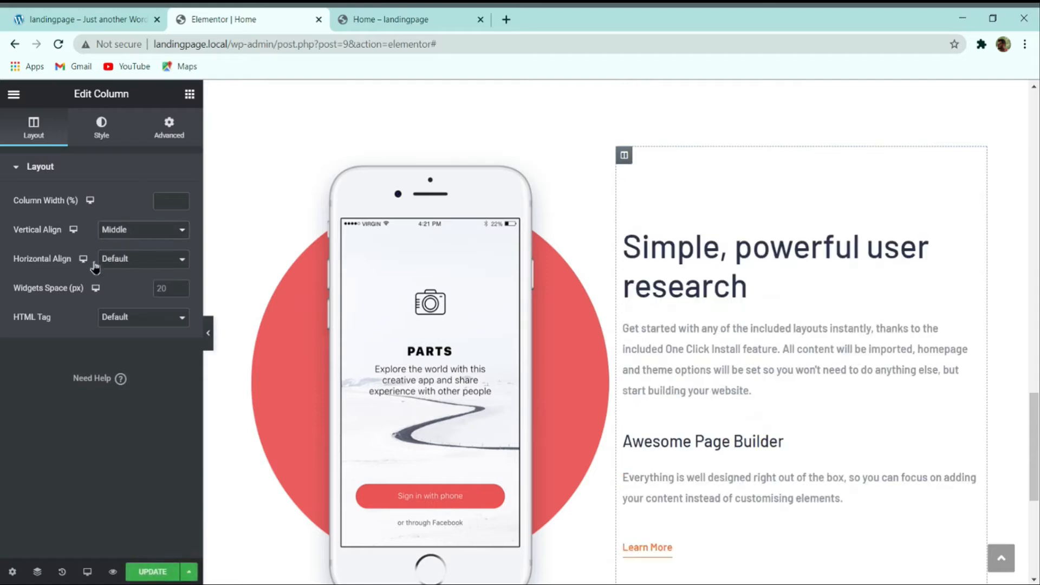
click(171, 134)
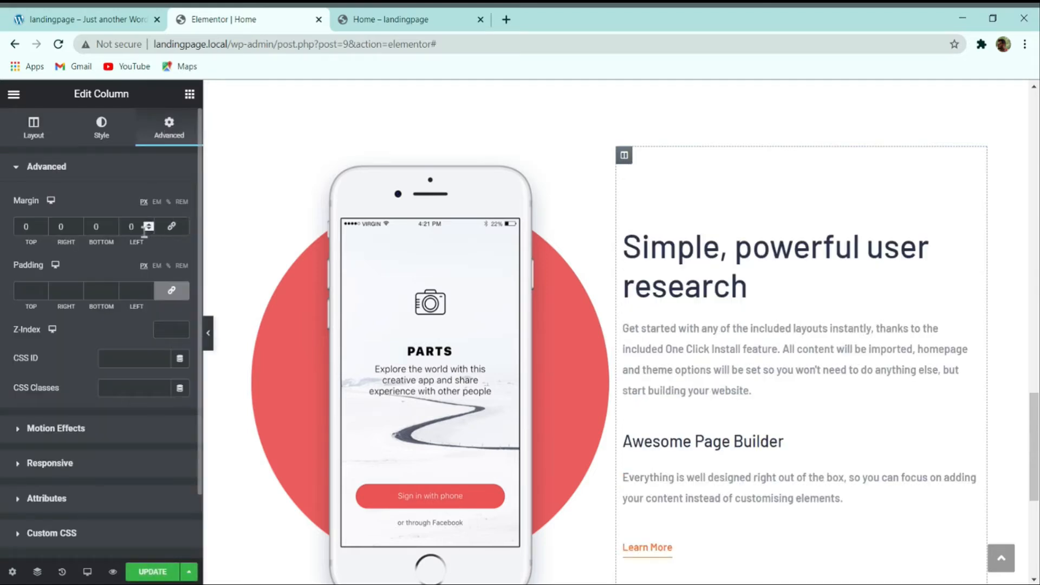
click(168, 202)
click(148, 227)
click(148, 227)
click(147, 226)
click(148, 227)
click(147, 227)
click(147, 227)
click(148, 226)
click(148, 227)
click(148, 226)
click(148, 227)
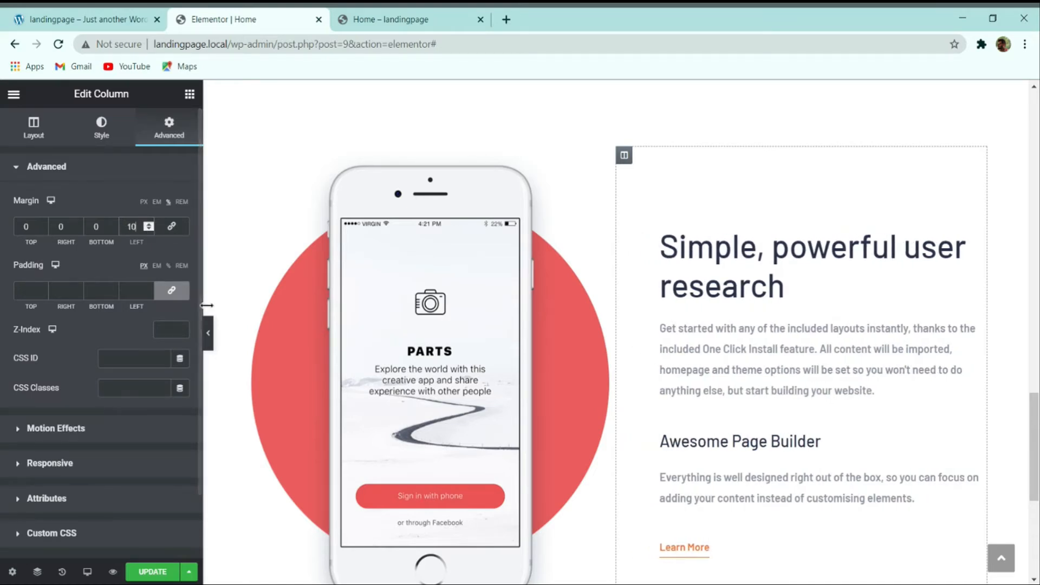
Step: Preview the page and compare the column layout with the live demo
click(208, 333)
scroll(453, 303, down, 3)
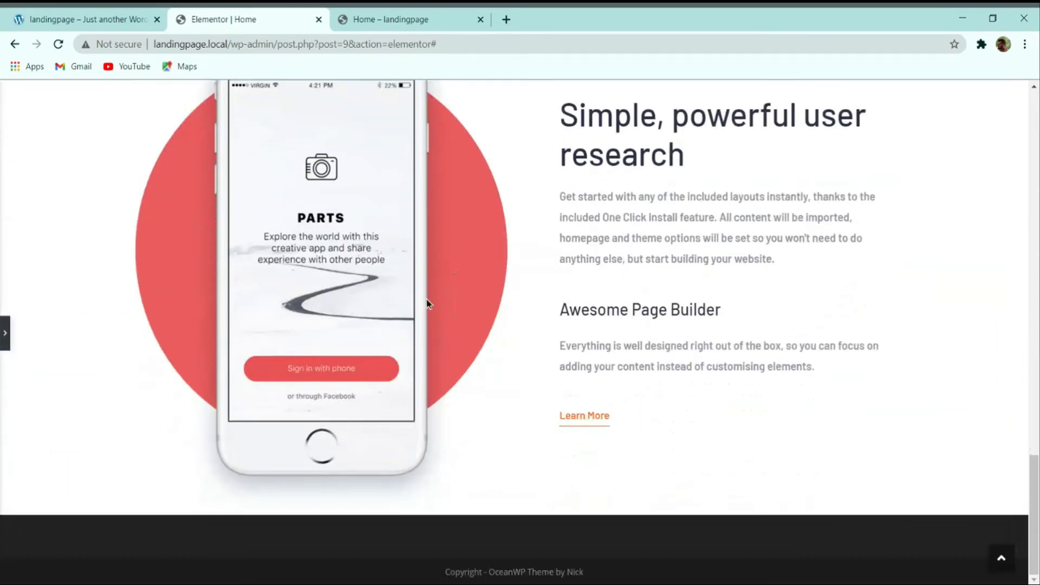
scroll(427, 304, up, 3)
click(87, 19)
scroll(563, 301, up, 2)
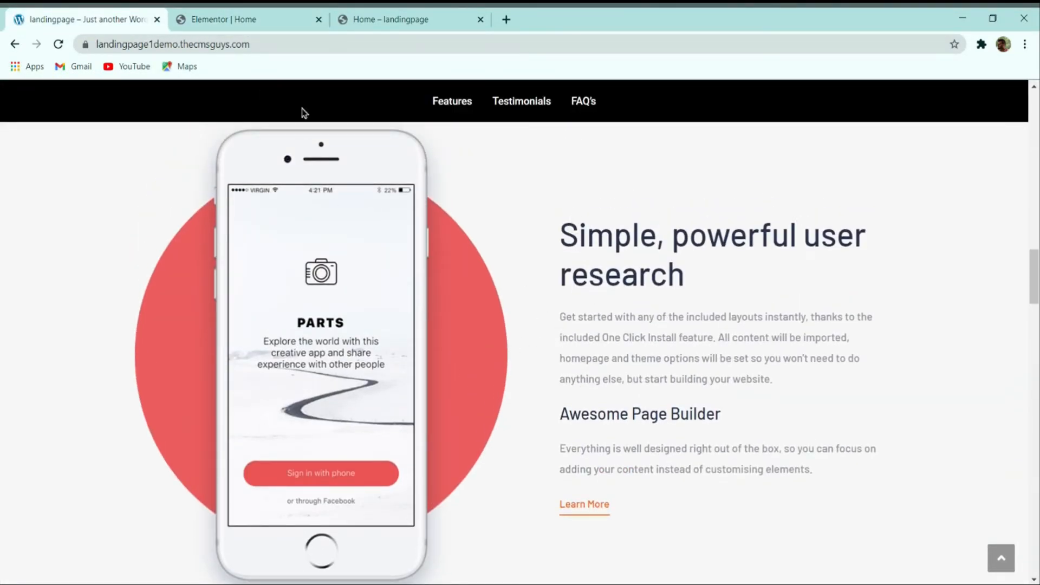
click(244, 19)
click(5, 333)
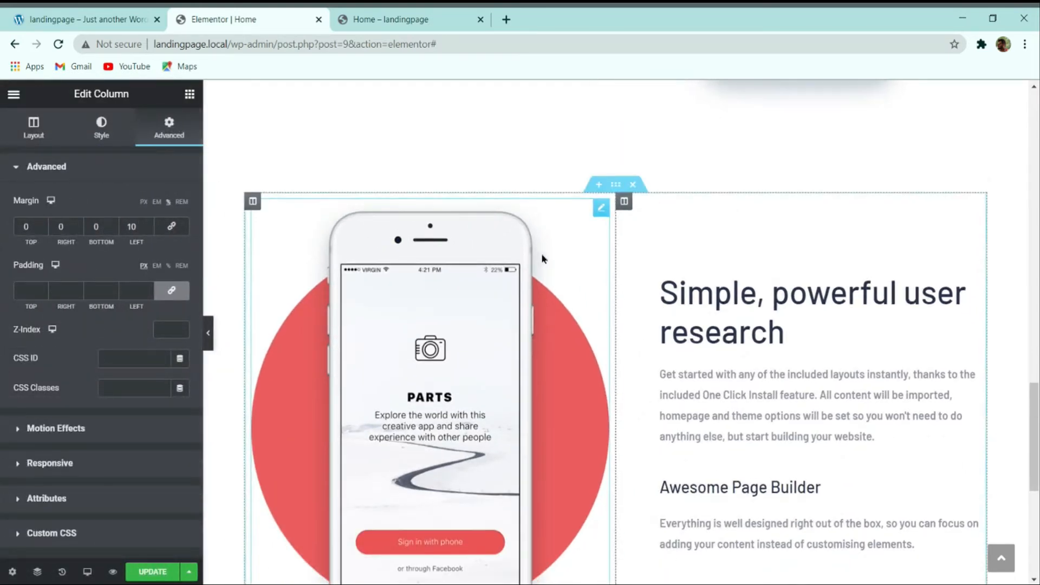
Step: Set the phone-and-text section's top and bottom padding to 100px
scroll(548, 257, down, 1)
scroll(622, 314, up, 2)
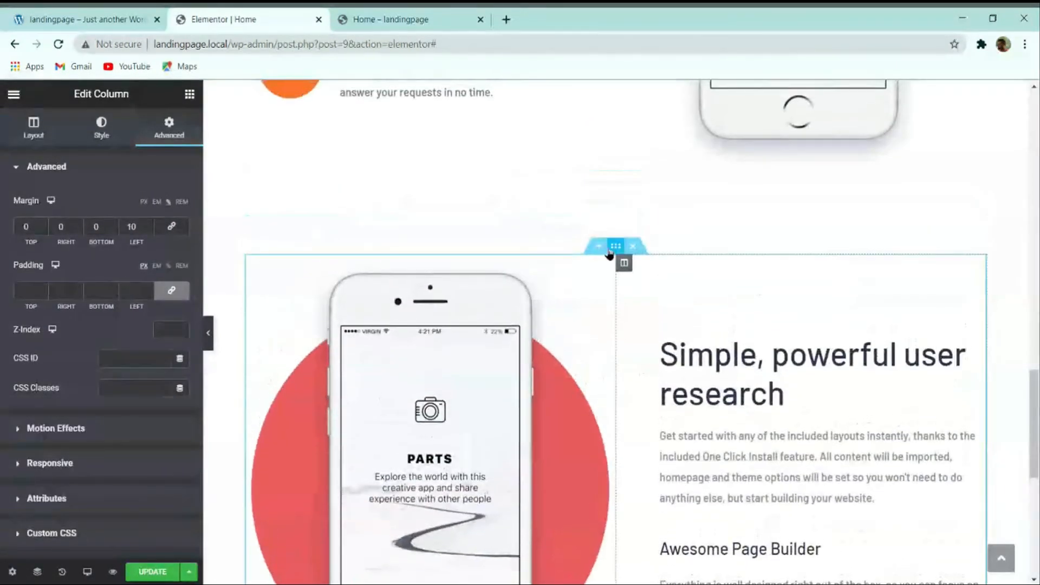
click(614, 248)
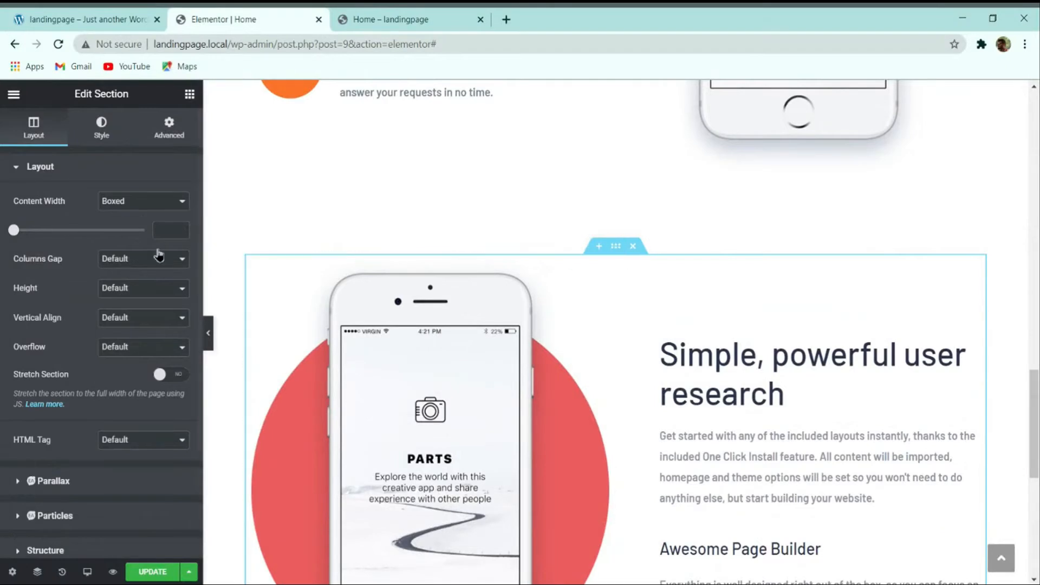
click(166, 136)
click(171, 291)
text(100)
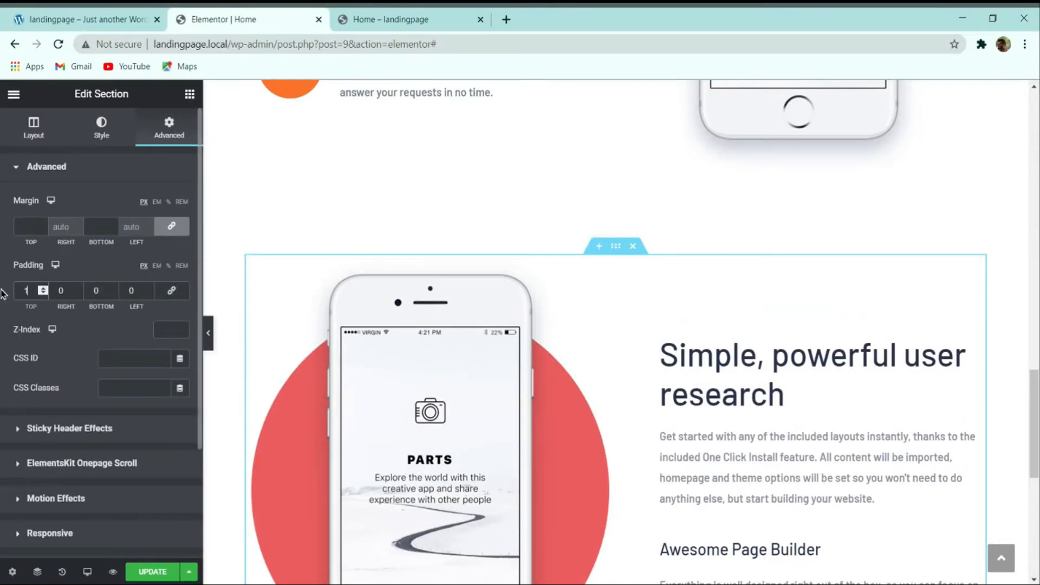
double_click(100, 290)
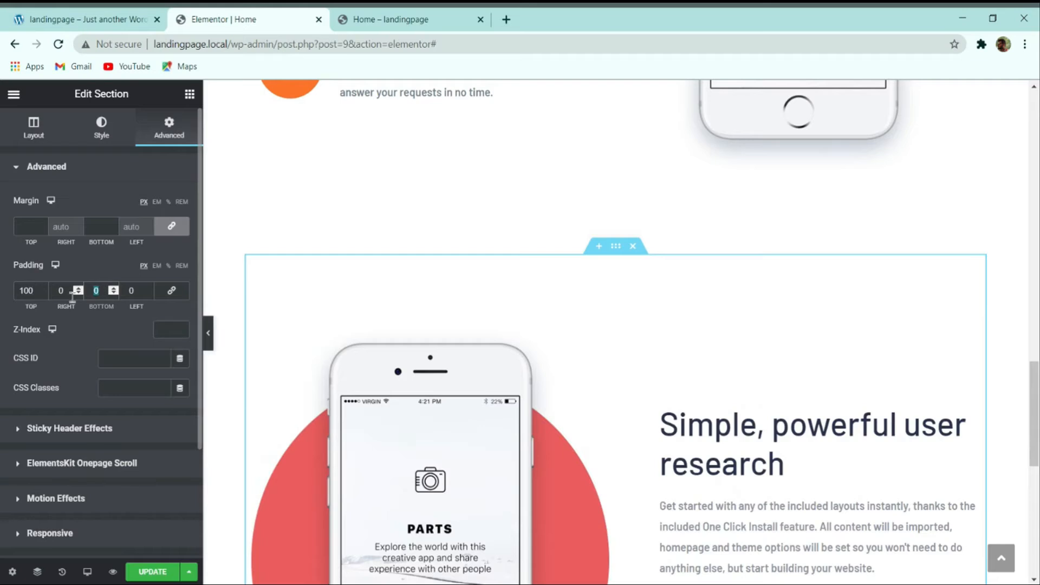
Step: Compare the section spacing against the live demo page
click(133, 19)
scroll(428, 271, down, 3)
scroll(477, 317, down, 3)
scroll(541, 317, up, 3)
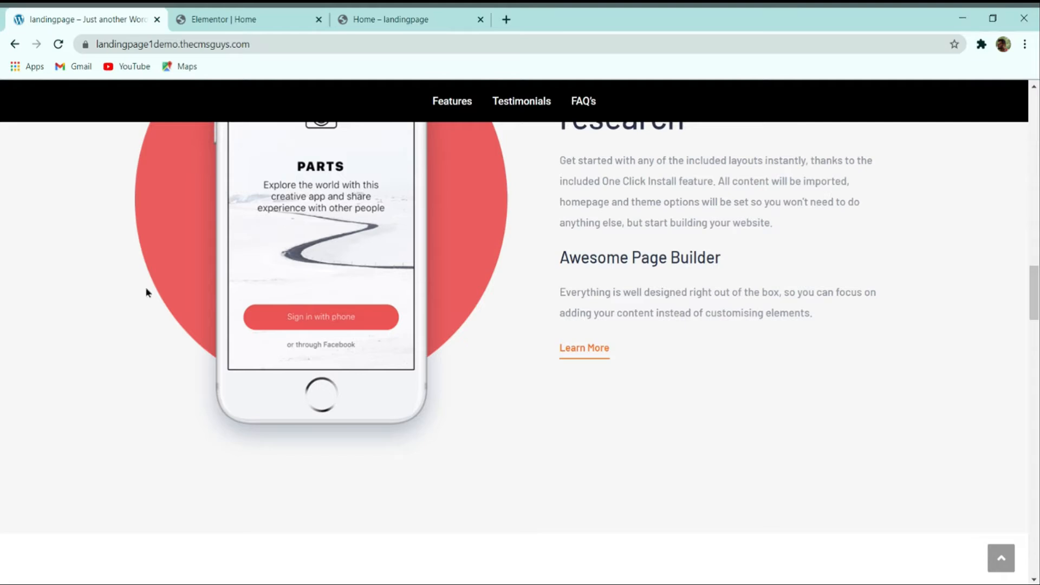
scroll(292, 209, down, 3)
click(260, 19)
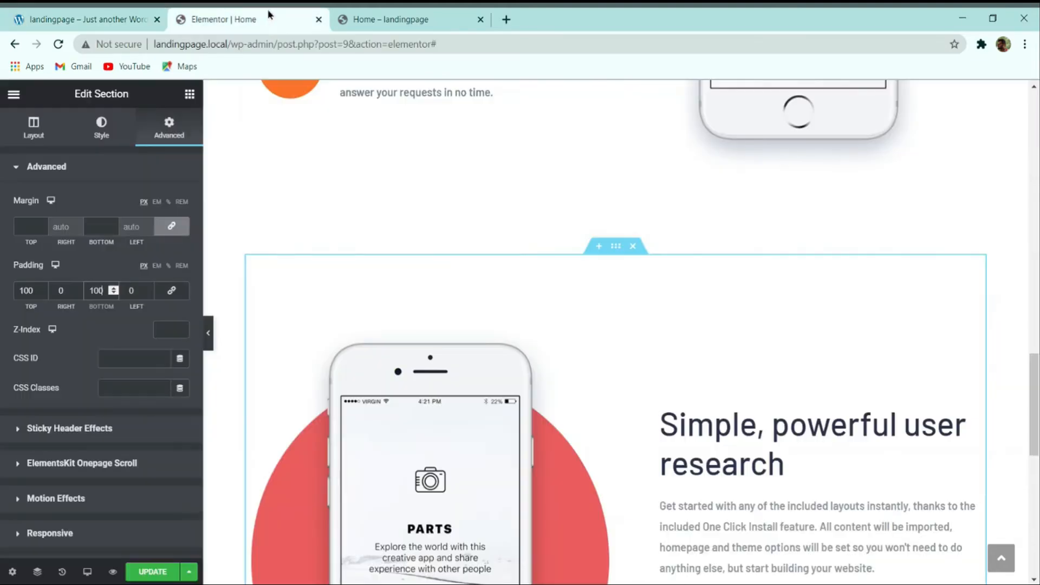
Step: Give the phone section a classic #f7f7f7 background colour
click(103, 136)
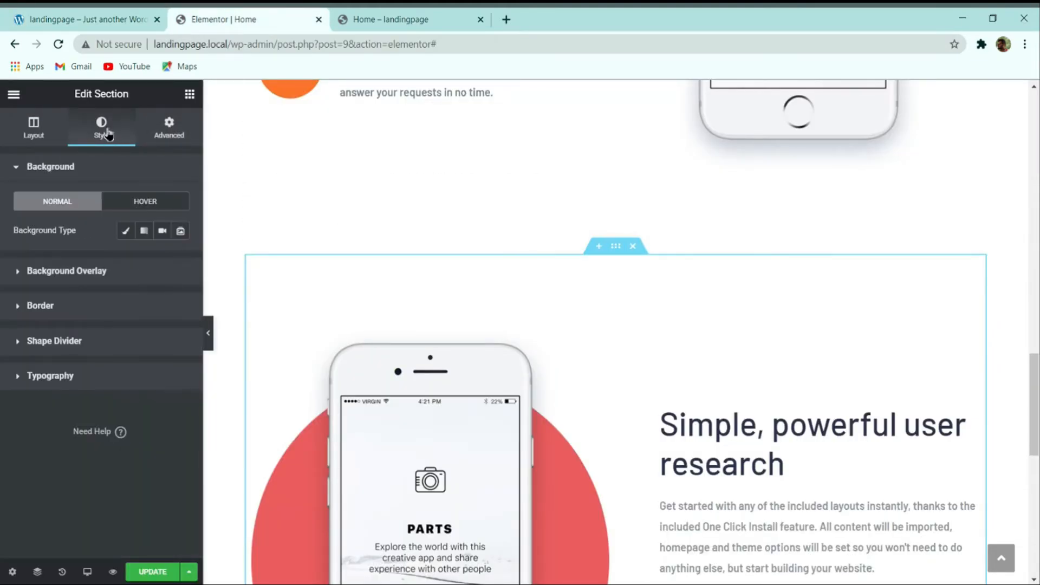
click(124, 232)
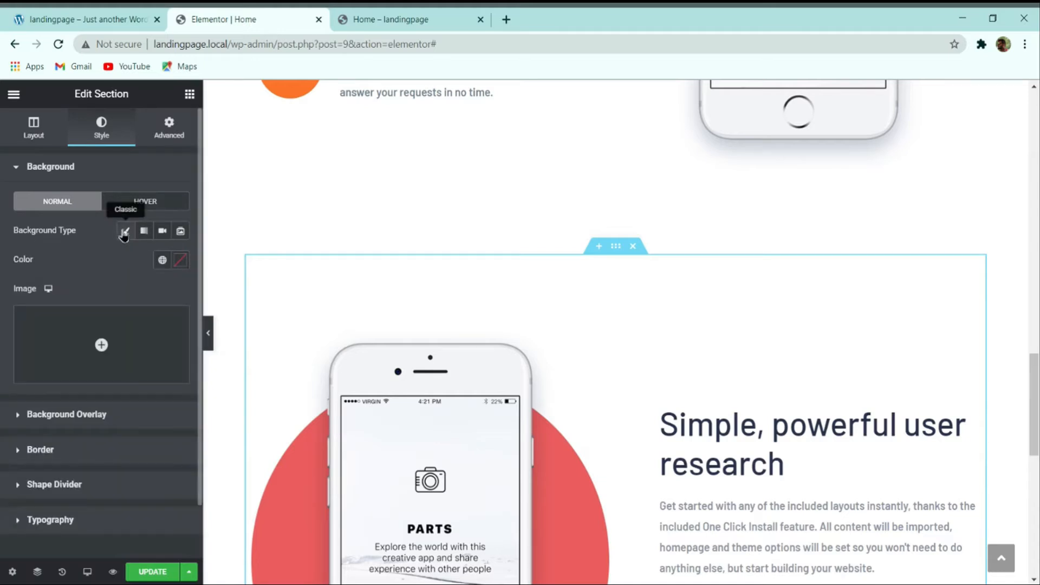
click(181, 261)
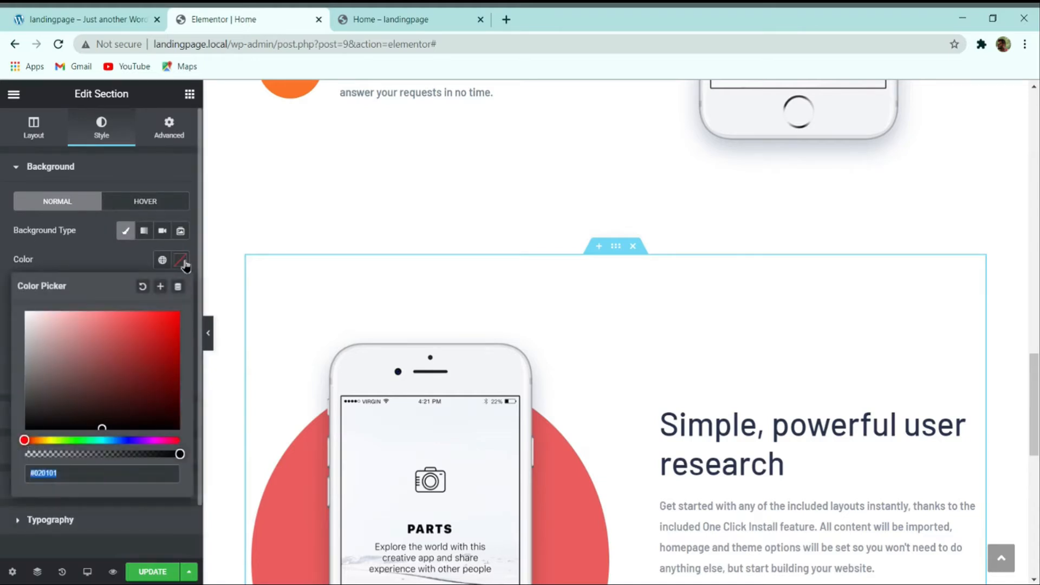
key(BackSpace)
text(f7f7f7)
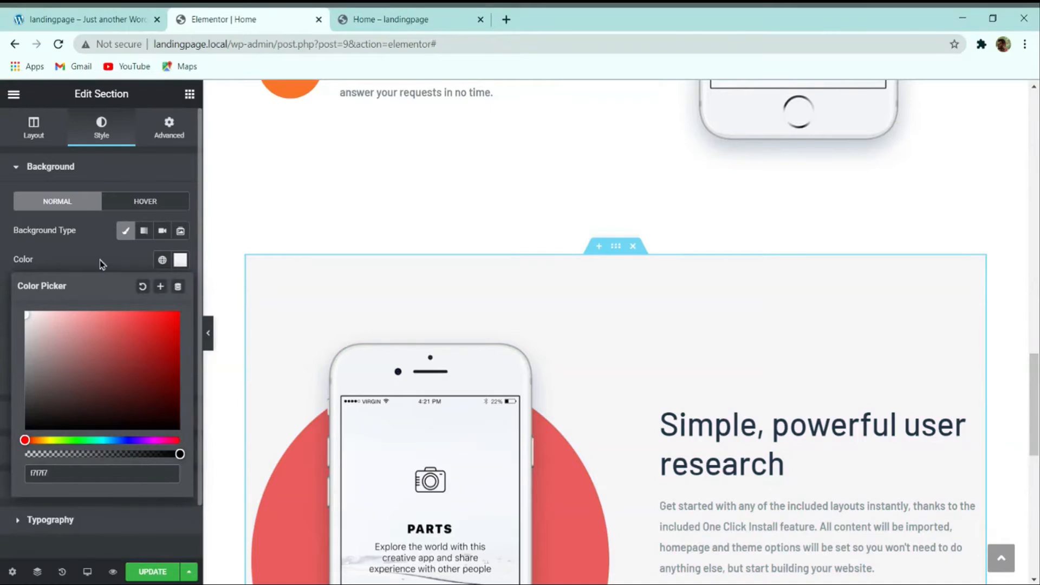
click(492, 273)
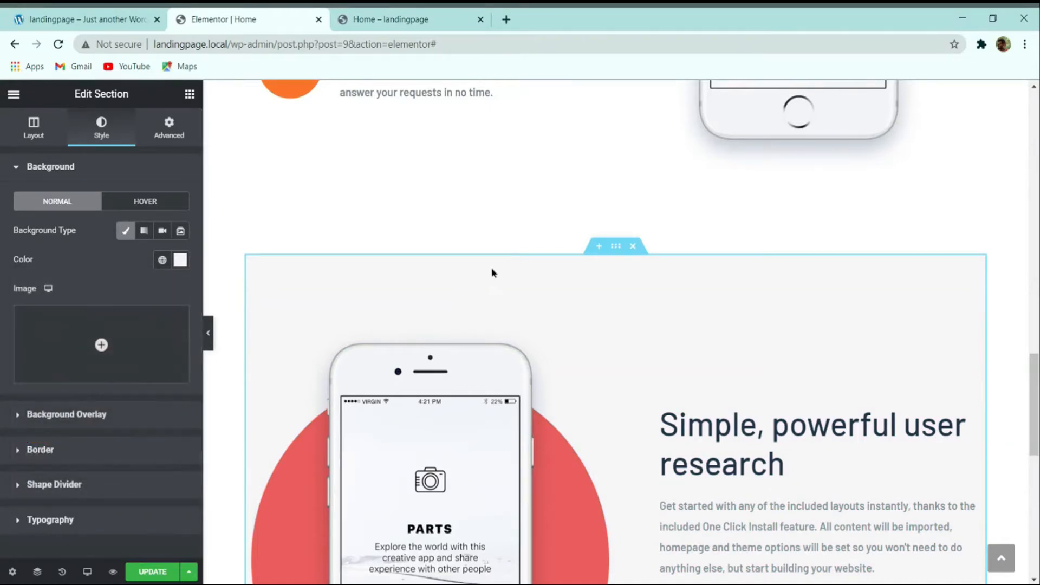
Step: Turn on Stretch Section so it spans the full page width, then preview
click(35, 128)
click(179, 373)
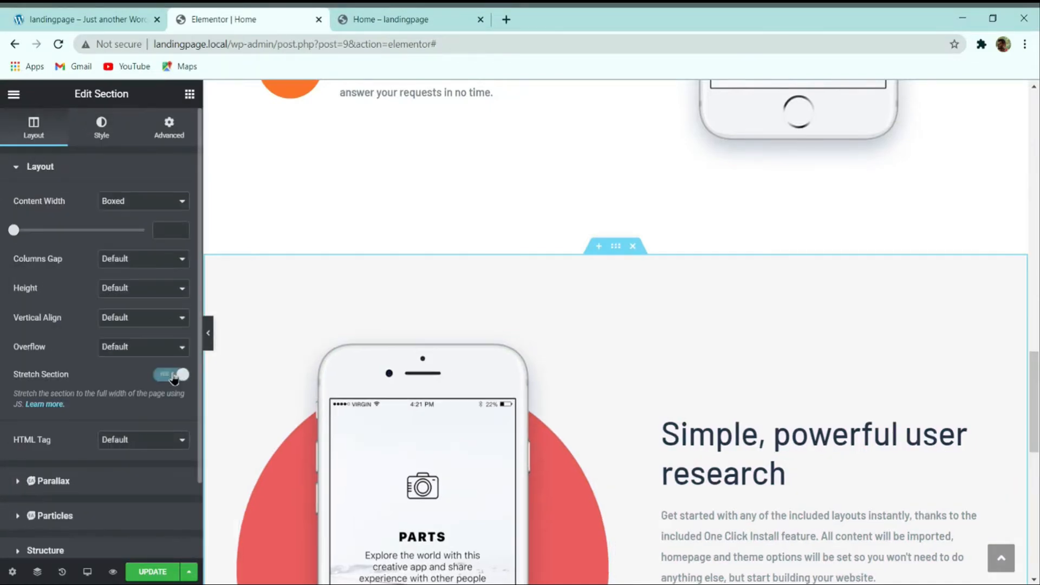
click(208, 333)
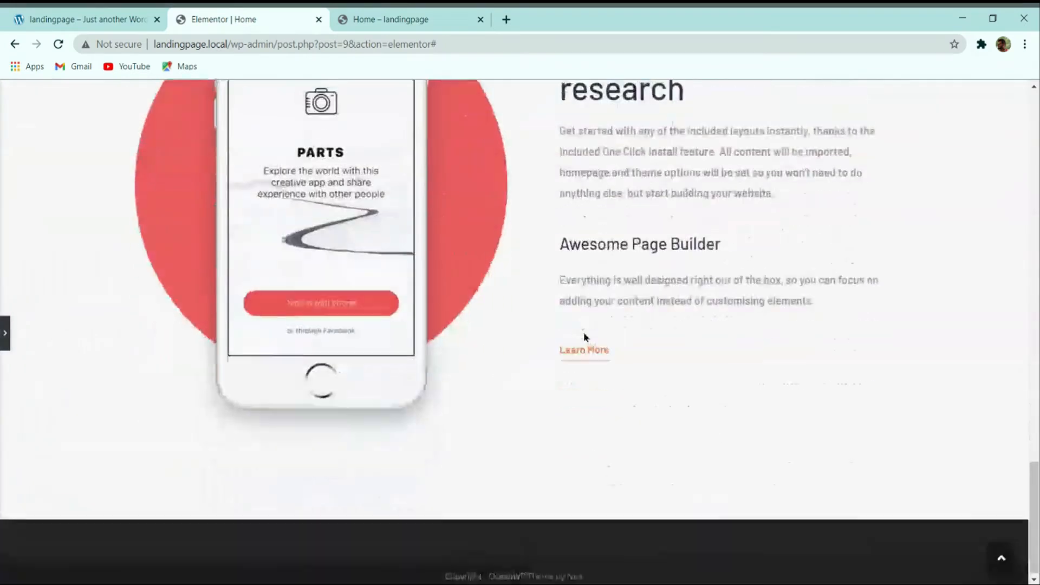
scroll(583, 333, up, 3)
Step: Scroll the reference demo to its Power up your workflow section, comparing with the editor
click(87, 19)
scroll(394, 344, up, 4)
scroll(394, 343, down, 7)
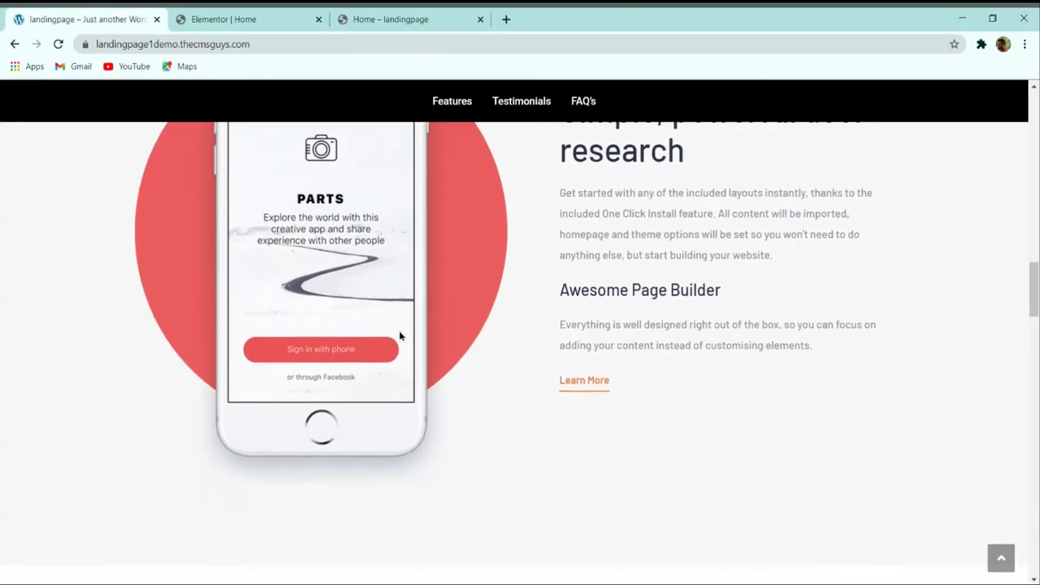
scroll(441, 330, down, 3)
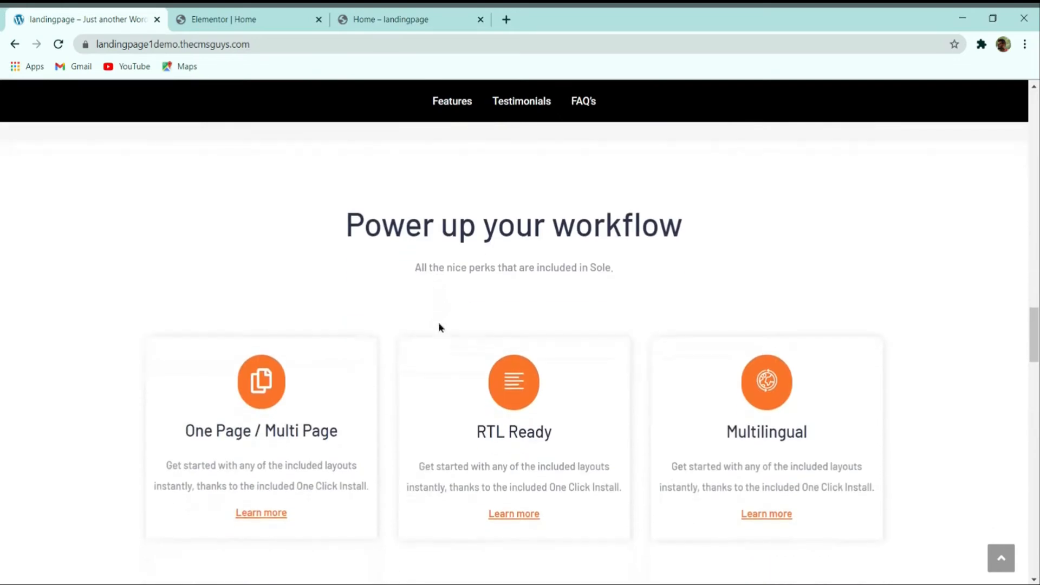
click(239, 18)
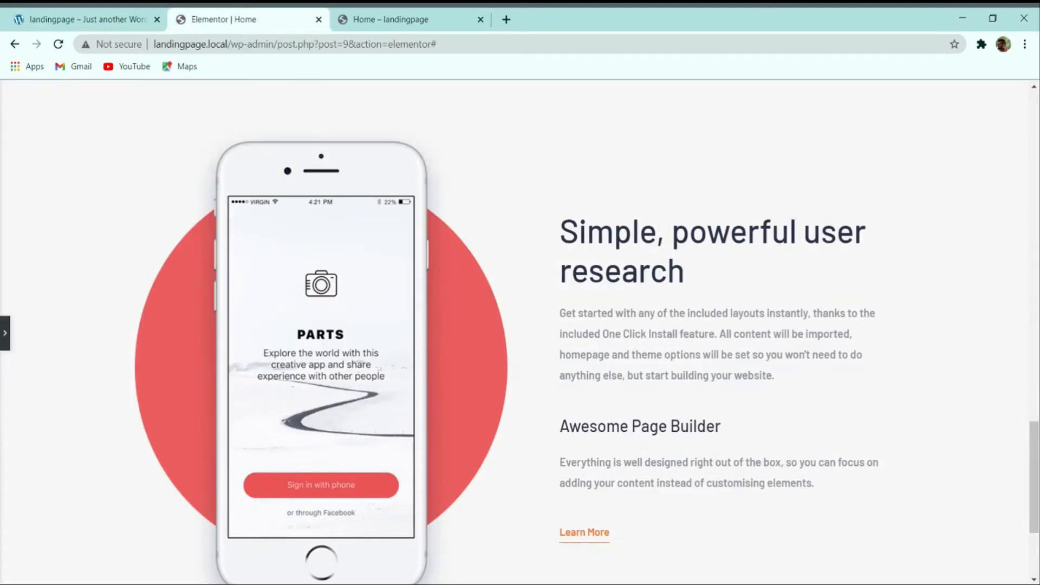
scroll(255, 225, down, 4)
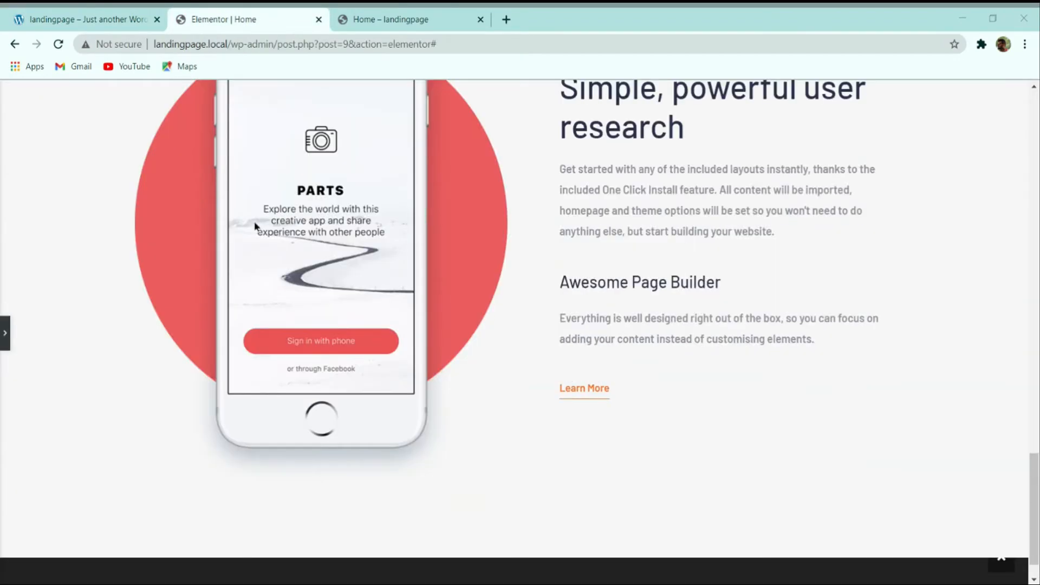
click(100, 23)
scroll(428, 371, down, 3)
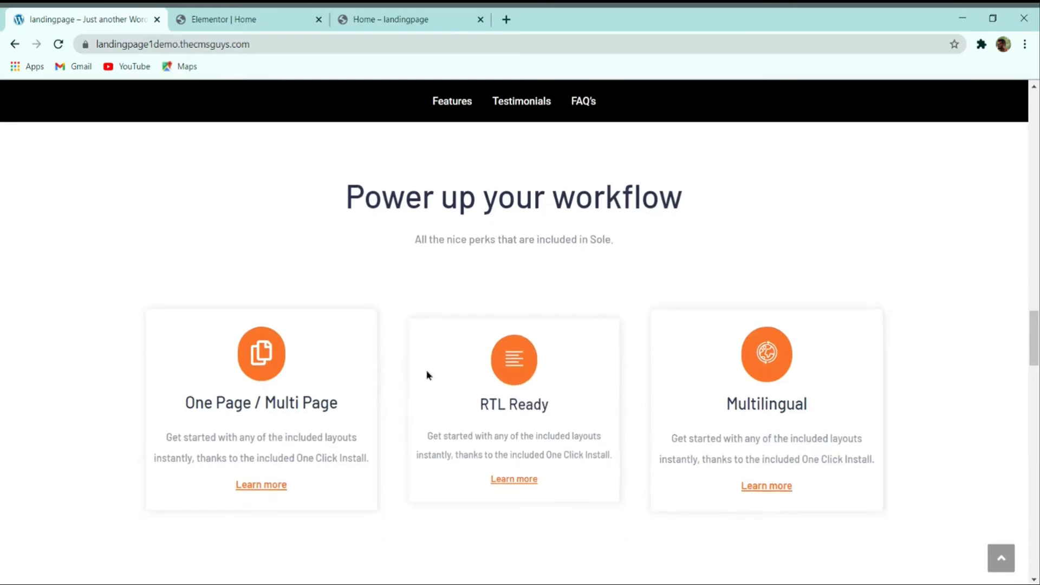
scroll(379, 369, up, 3)
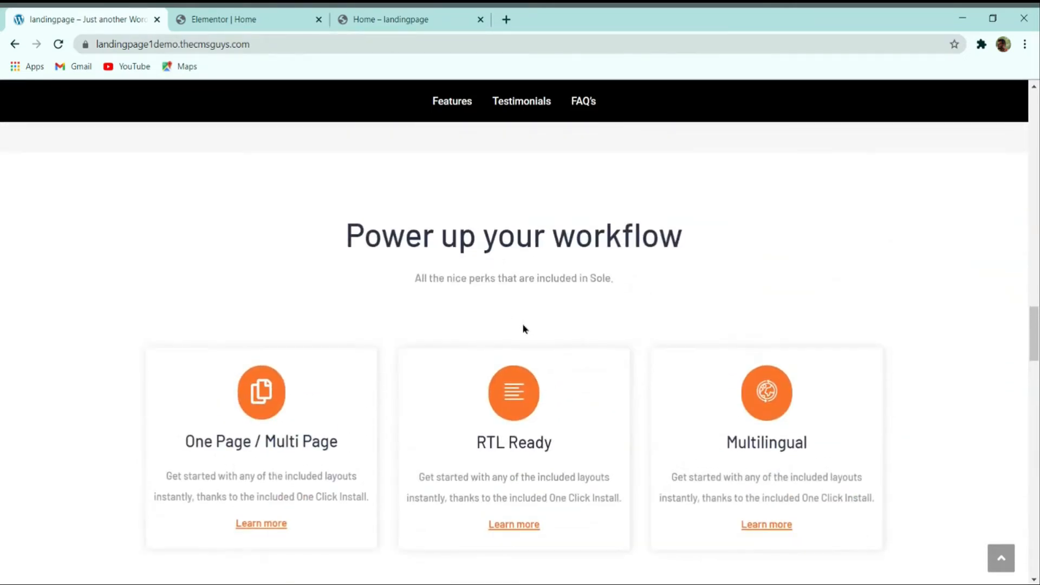
Step: Switch between the editor and demo tabs to compare the bottom of the page
scroll(522, 325, up, 2)
scroll(522, 311, down, 3)
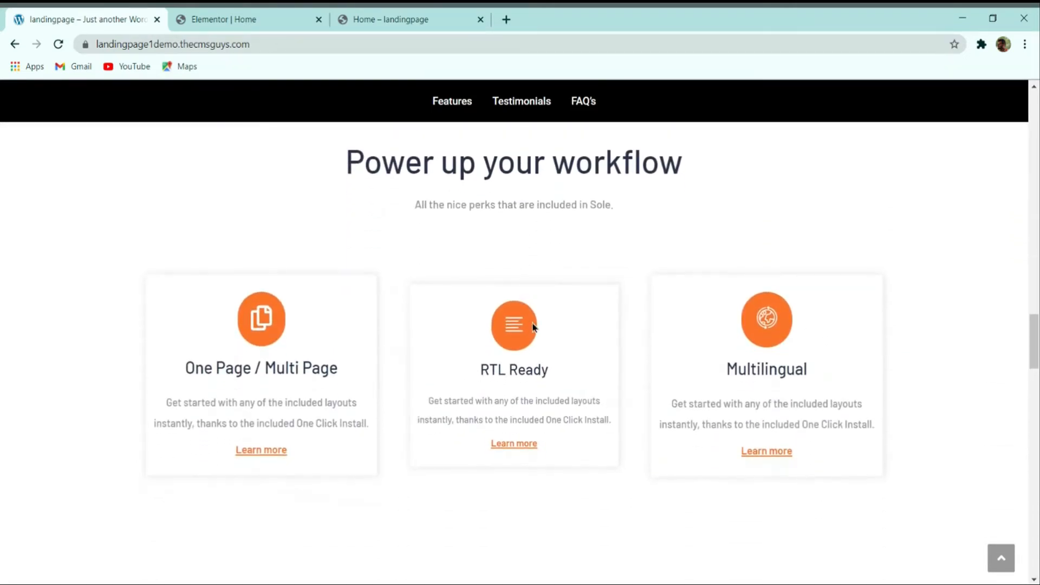
key(ctrl+Tab)
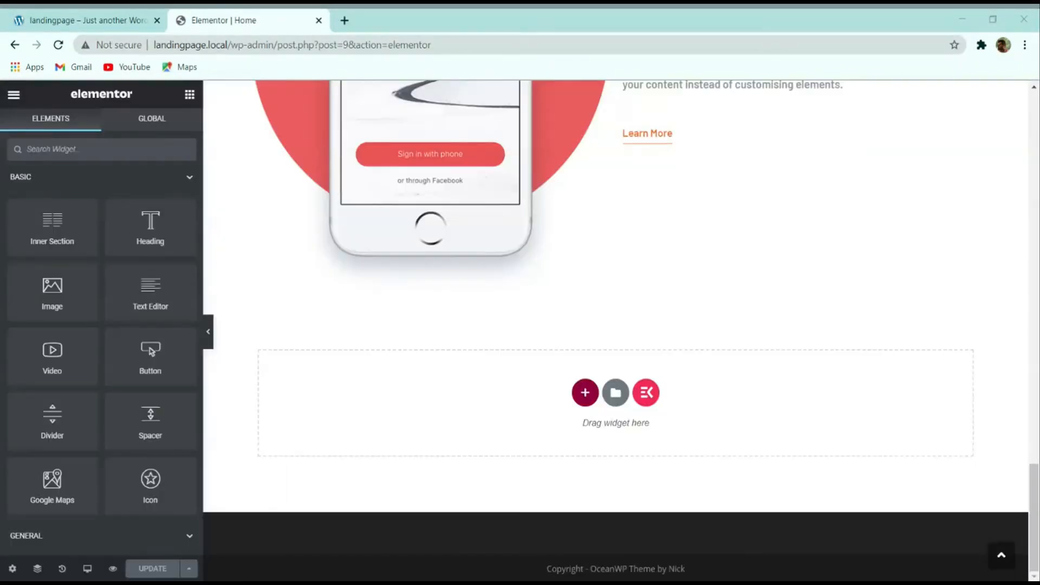
scroll(667, 345, up, 8)
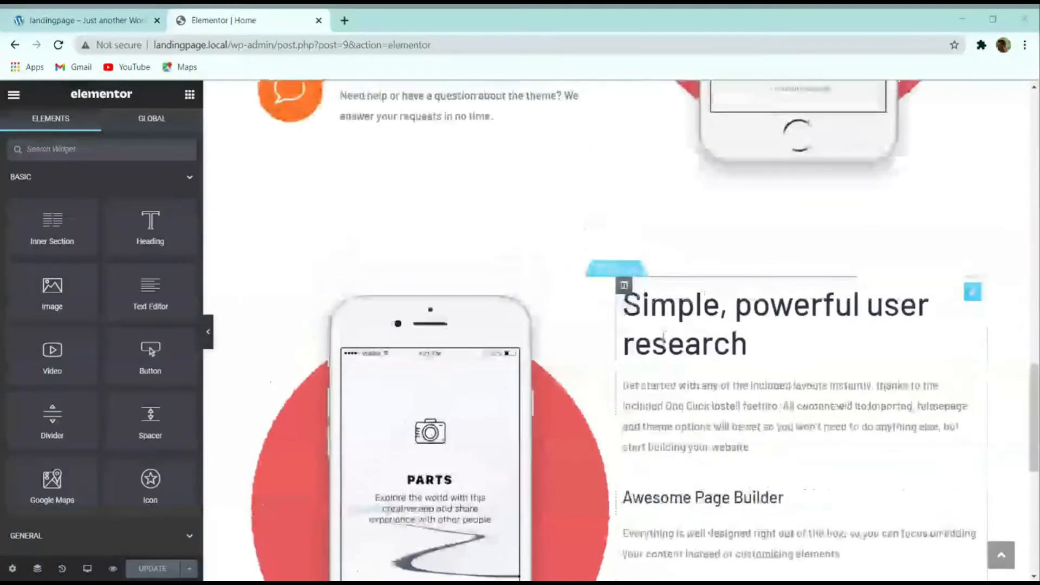
scroll(664, 335, down, 1)
click(71, 19)
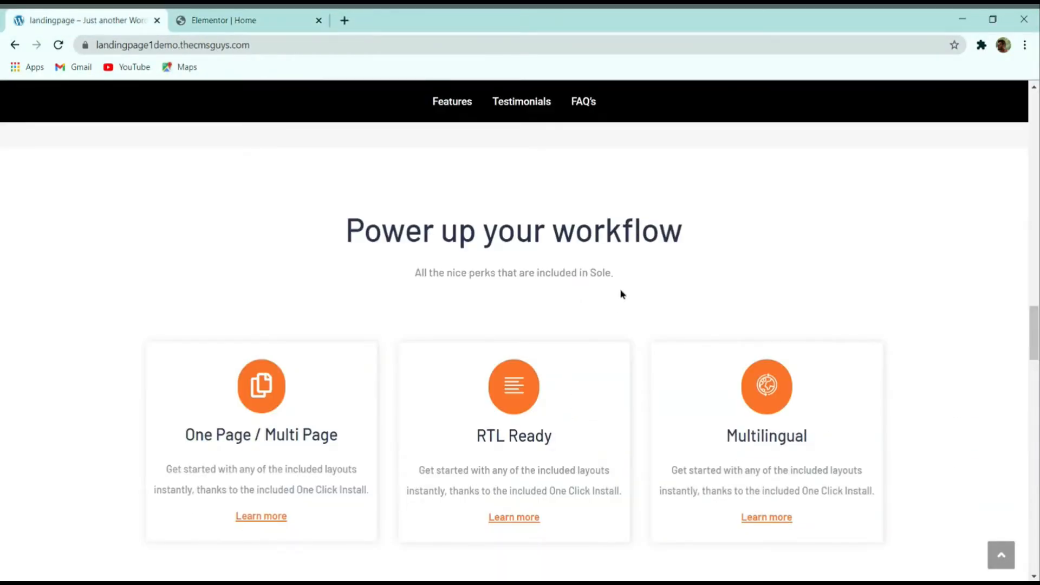
scroll(596, 291, down, 2)
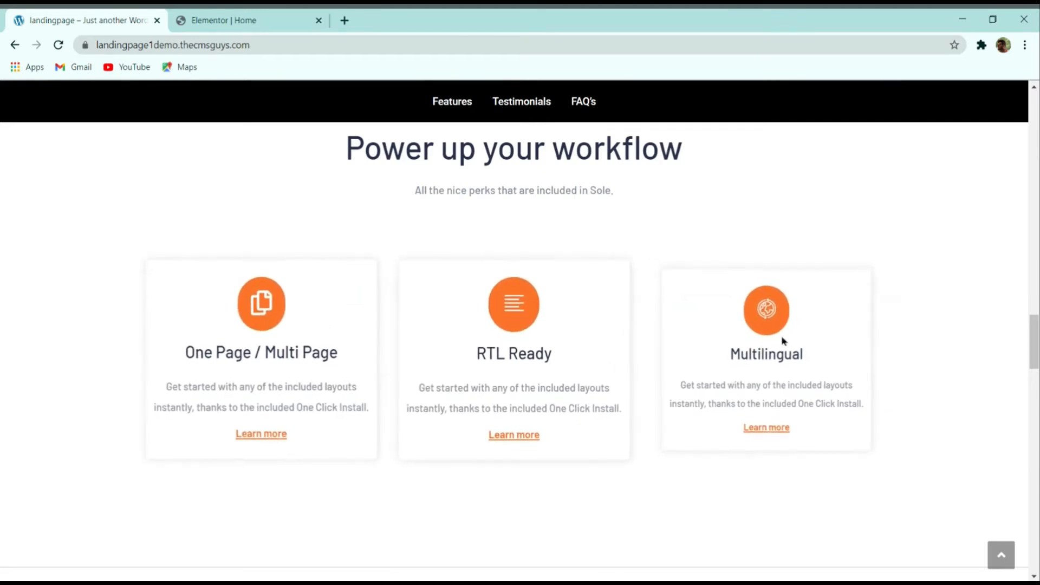
scroll(371, 265, up, 2)
Step: Select the demo's Power up your workflow heading and subtitle text, then return to the editor
drag(363, 241, 606, 241)
drag(681, 243, 640, 243)
click(299, 243)
drag(429, 283, 604, 282)
click(613, 279)
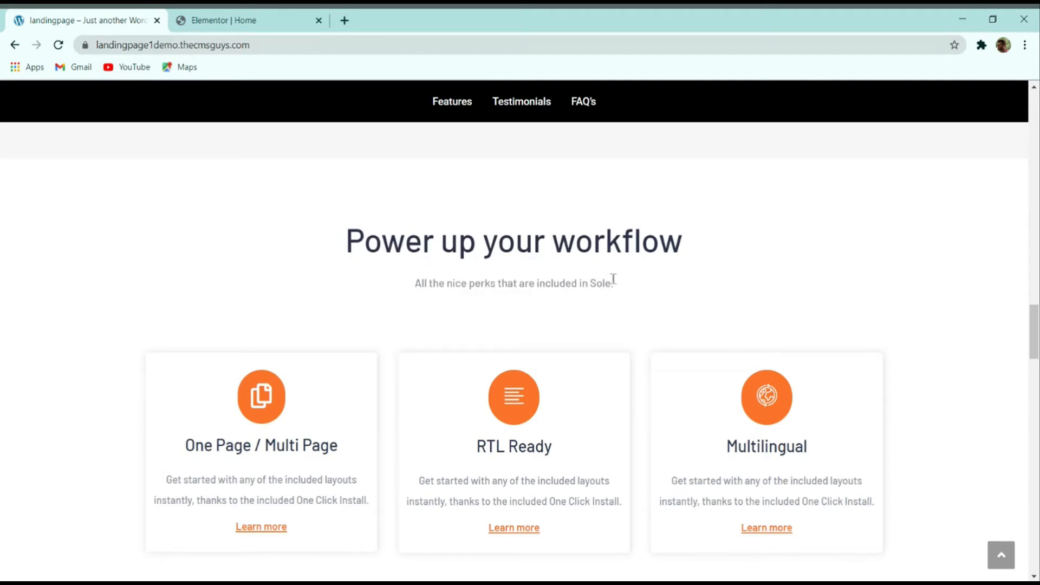
scroll(613, 278, down, 1)
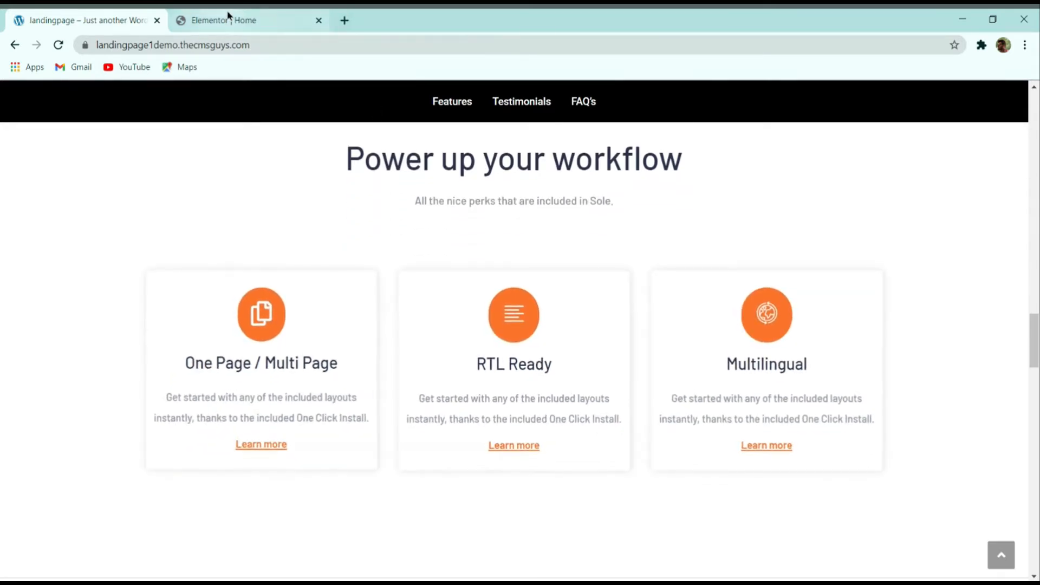
click(255, 15)
scroll(508, 277, down, 8)
key(ctrl+1)
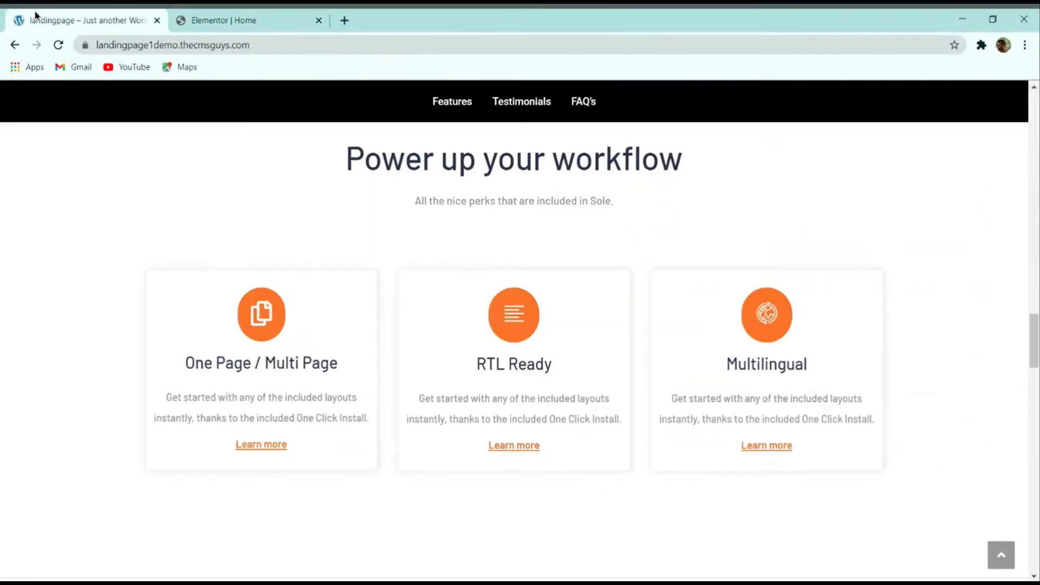
scroll(504, 273, up, 1)
click(265, 17)
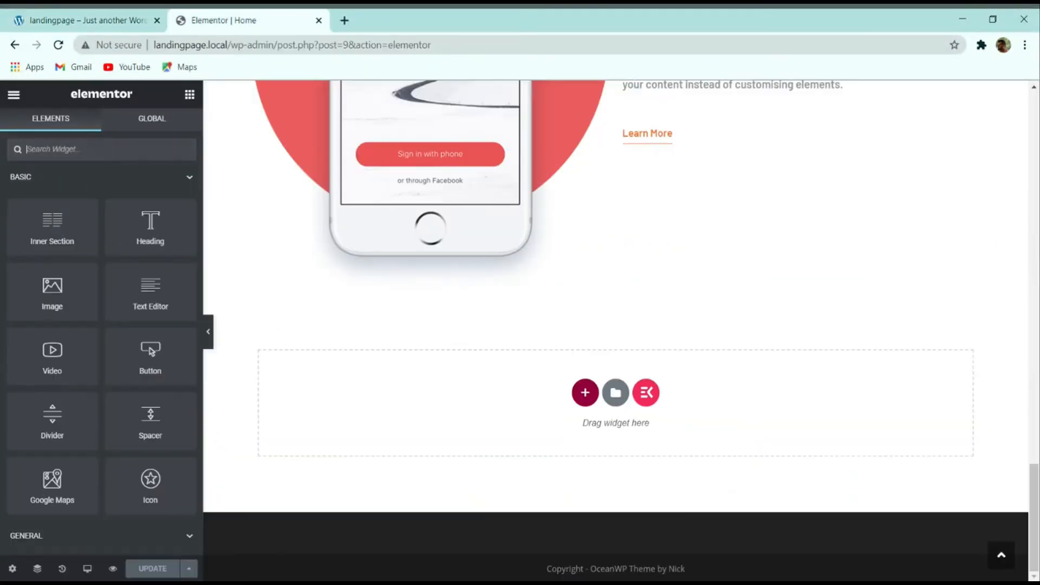
Step: Add a new single-column section at the bottom of the page
click(585, 392)
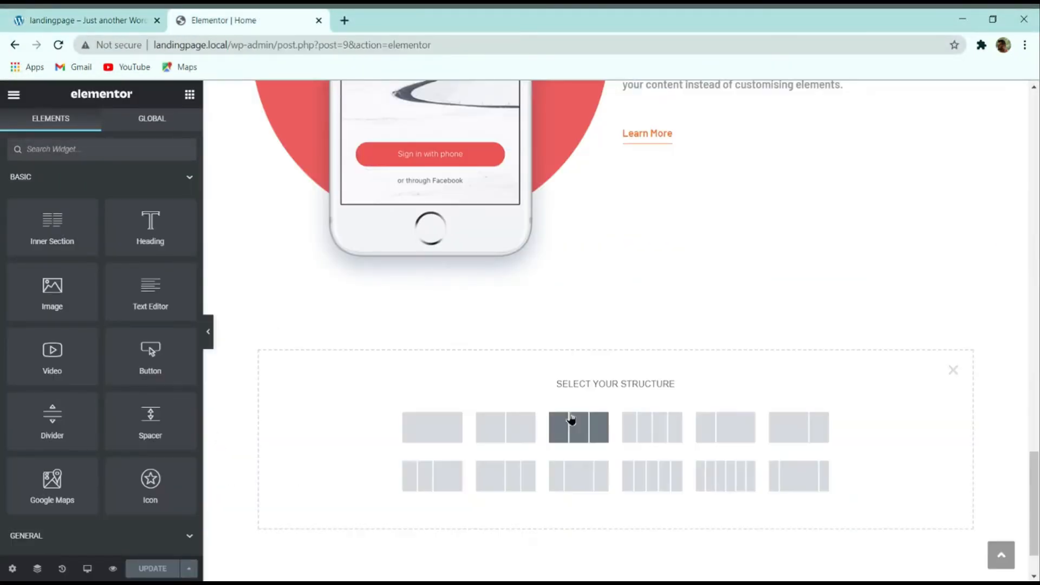
click(508, 446)
scroll(447, 385, up, 2)
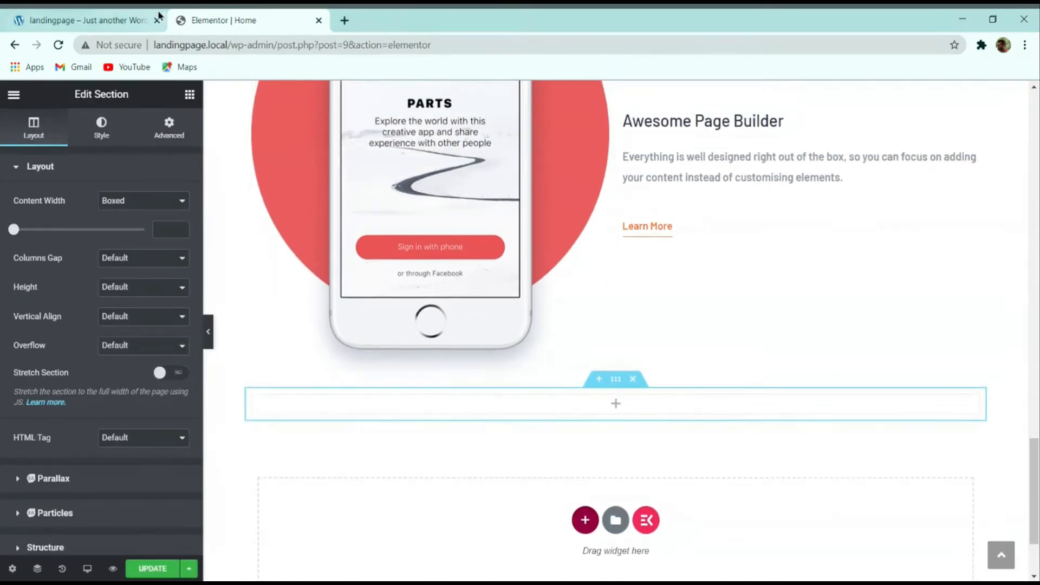
Step: Review the demo's Power up your workflow heading before returning to the editor
click(120, 15)
triple_click(404, 249)
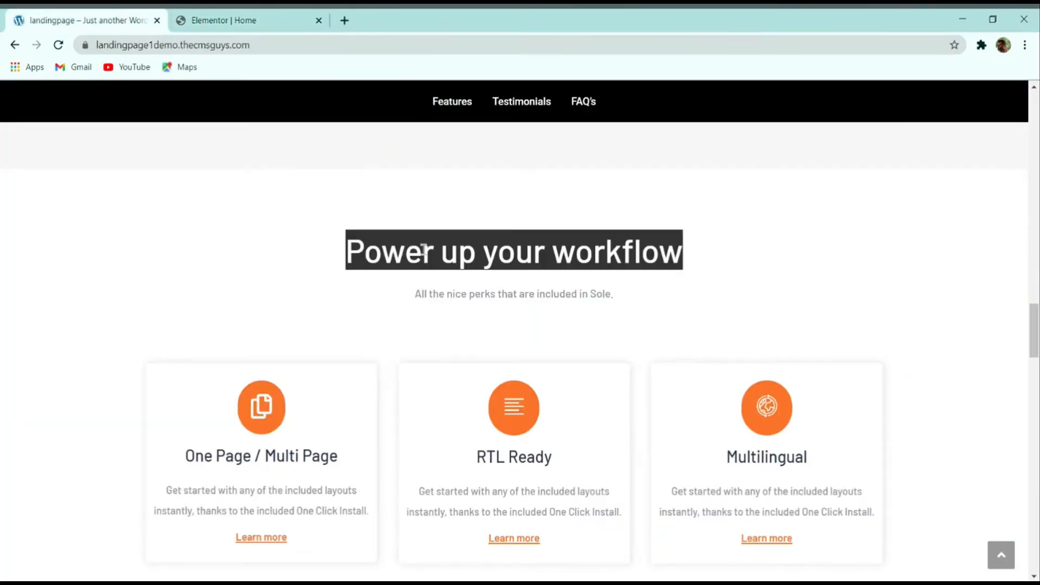
scroll(448, 281, up, 2)
click(500, 328)
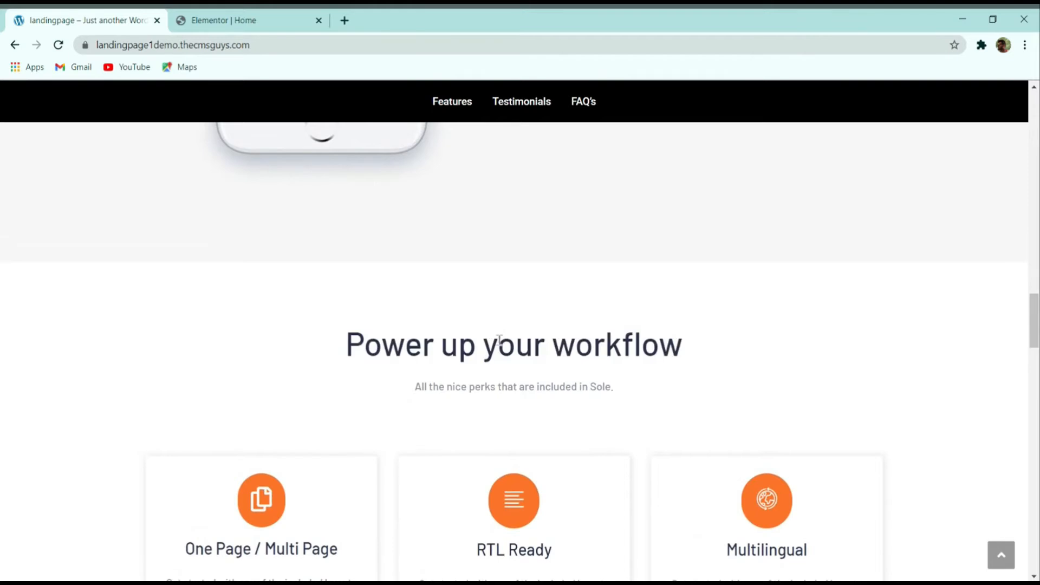
scroll(497, 340, up, 7)
drag(639, 218, 594, 208)
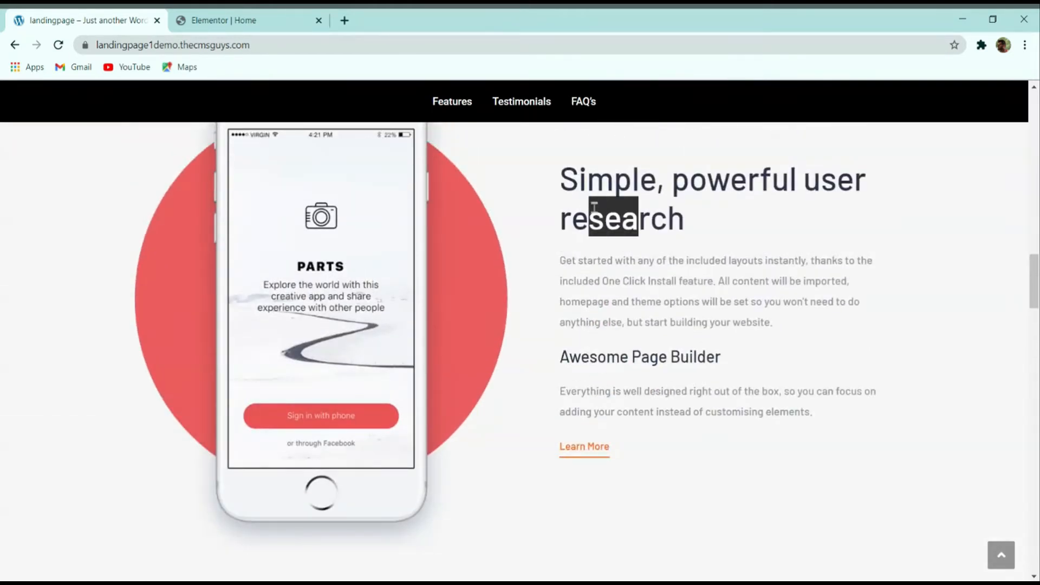
scroll(586, 198, down, 6)
click(255, 20)
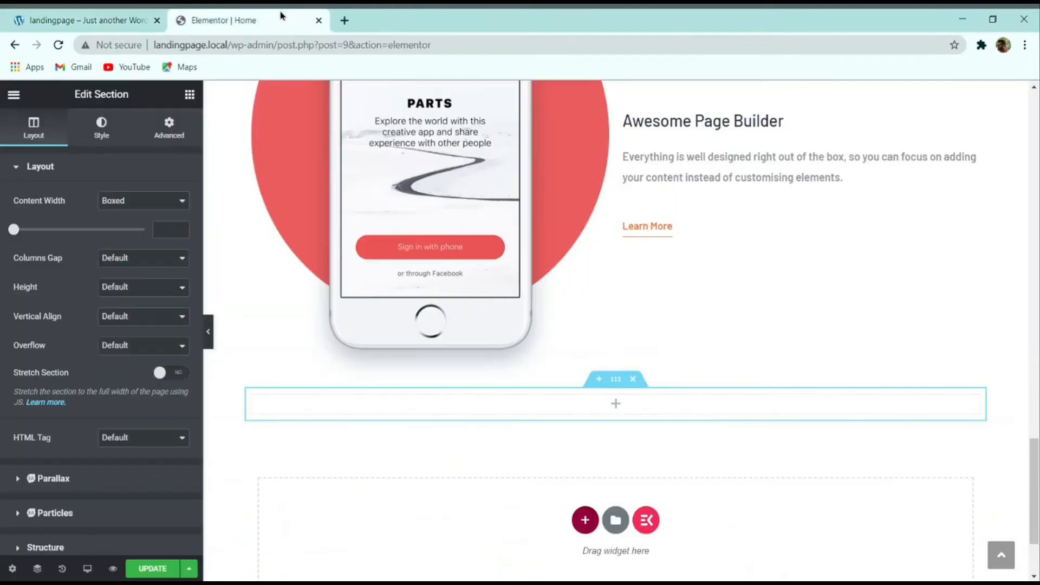
scroll(678, 382, down, 1)
scroll(678, 381, up, 5)
Step: Copy the 'Simple, powerful user research' heading and paste it into the new section
right_click(675, 212)
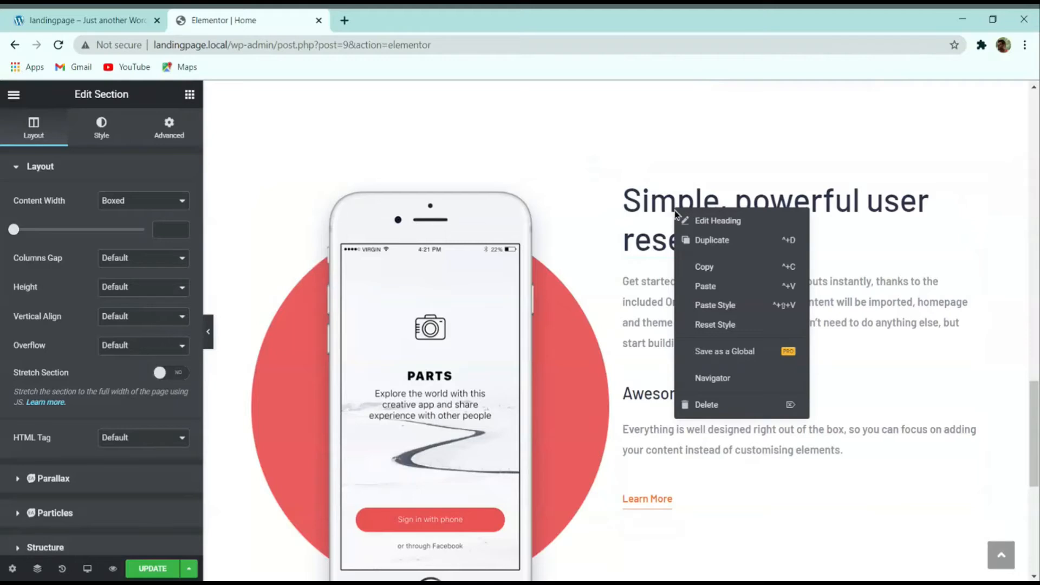
click(704, 267)
scroll(550, 423, down, 5)
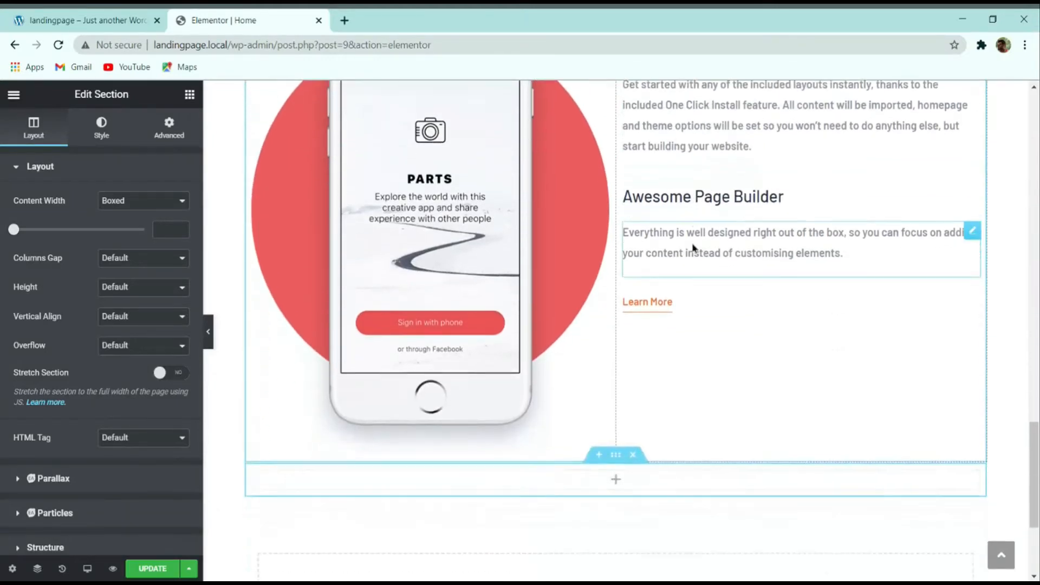
right_click(550, 423)
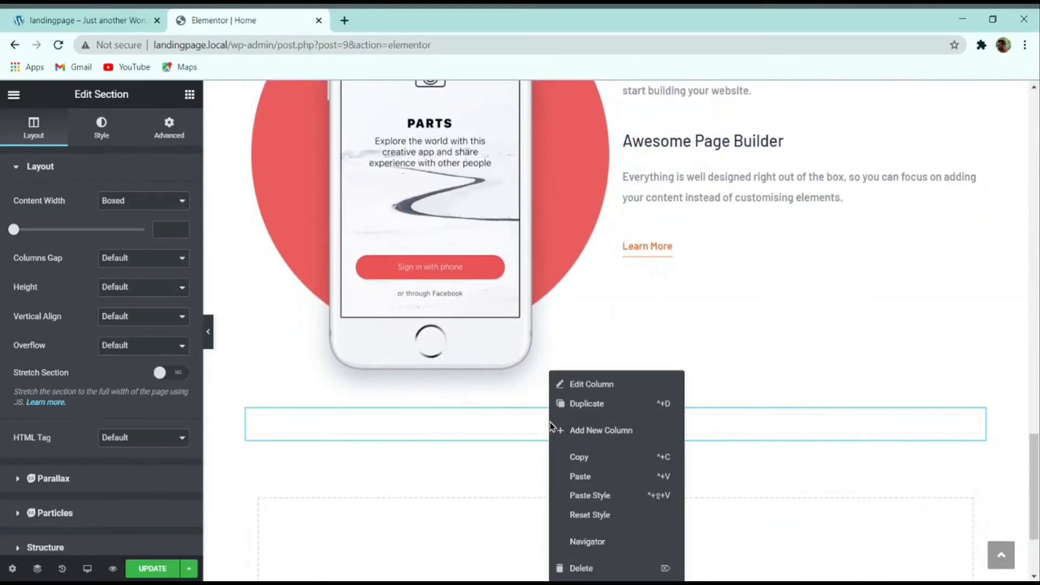
click(594, 481)
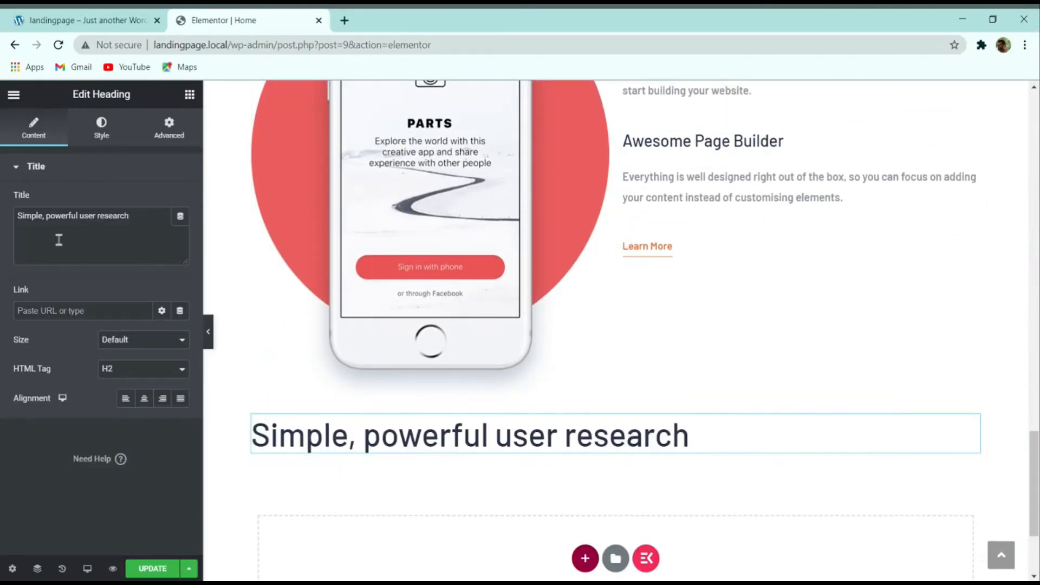
Step: Change the pasted heading to 'Power up your workflow' and centre it
key(ctrl+a)
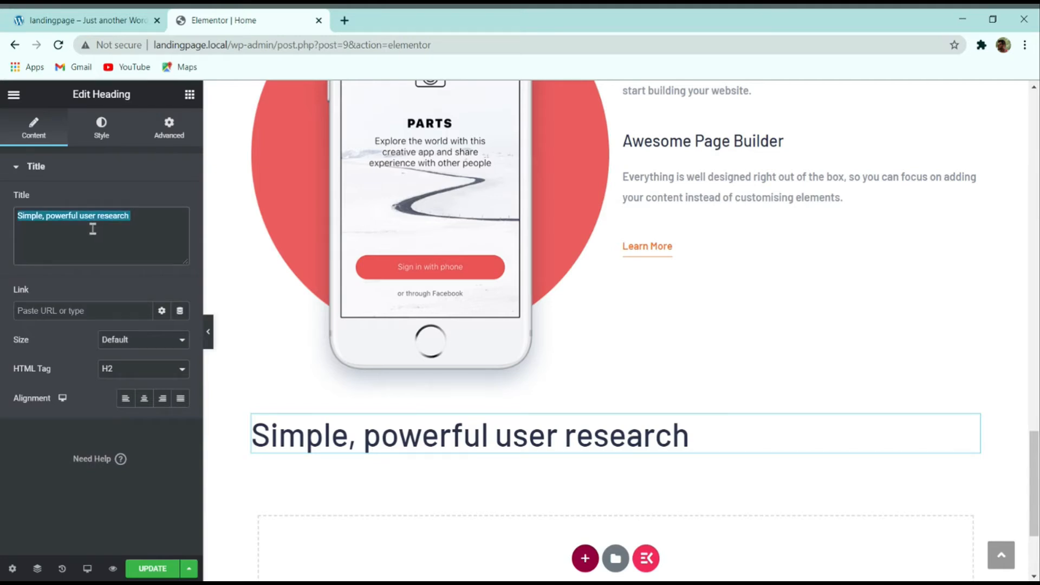
text(Power up your workflow)
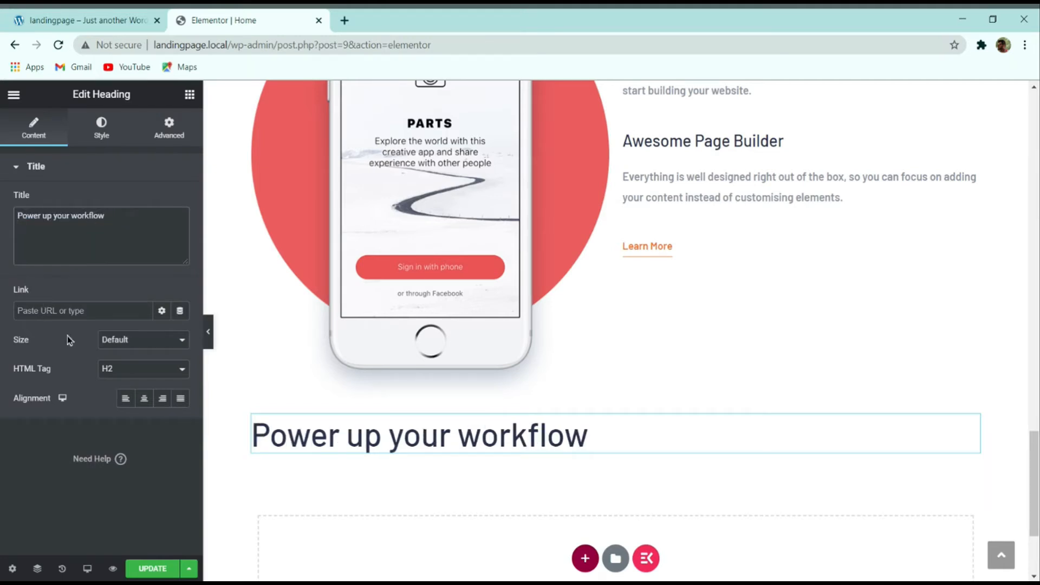
click(144, 399)
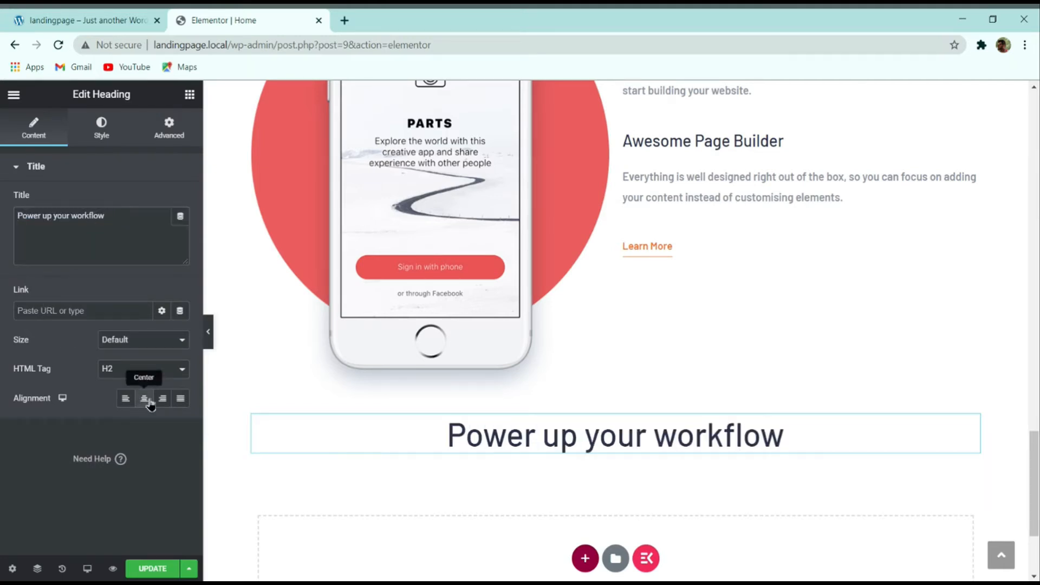
scroll(325, 520, up, 2)
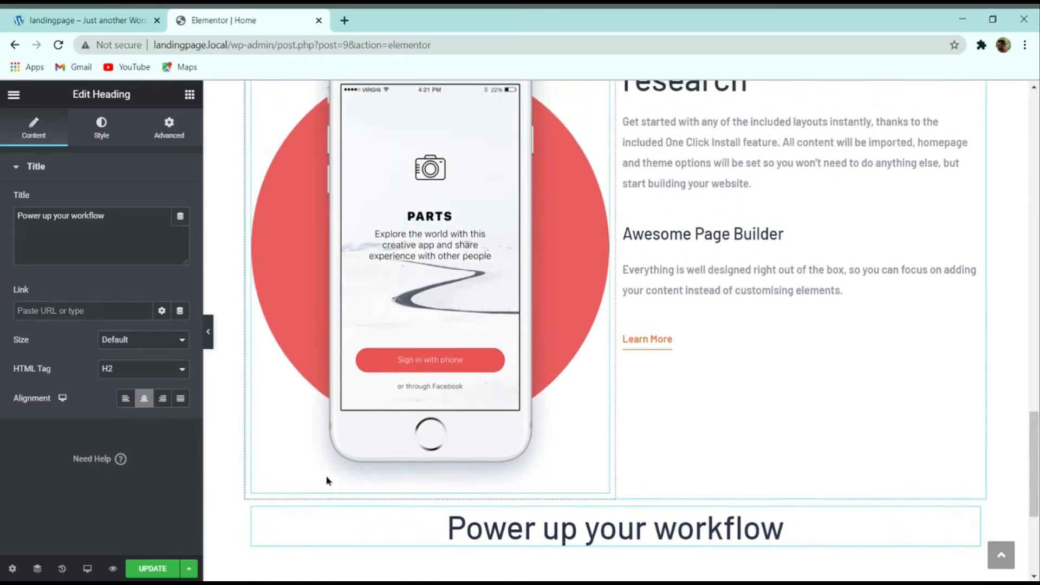
click(81, 20)
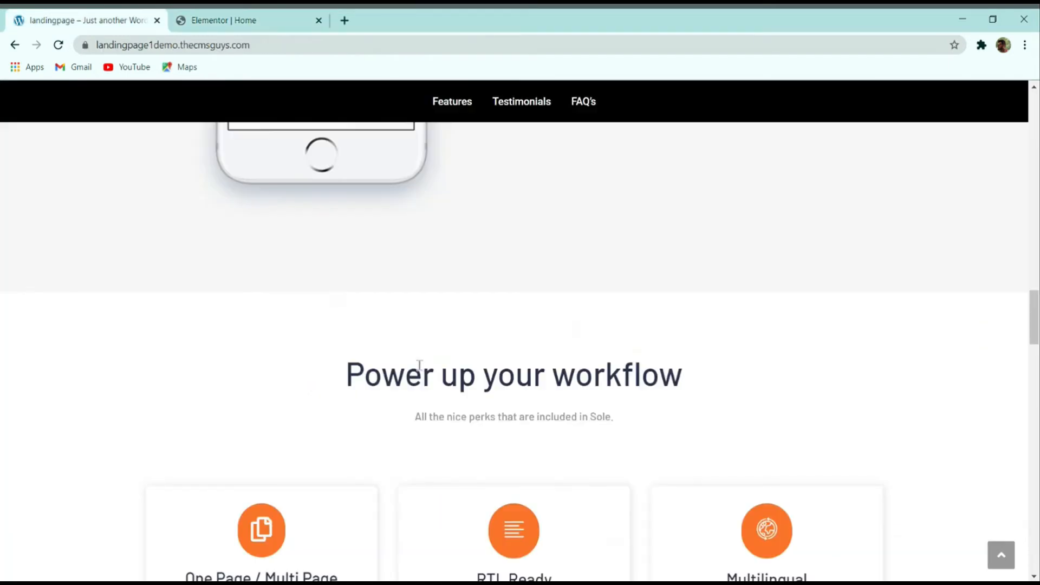
Step: Copy the demo's perks subtitle, then duplicate an existing paragraph widget under the Power up your workflow heading
triple_click(437, 414)
key(ctrl+c)
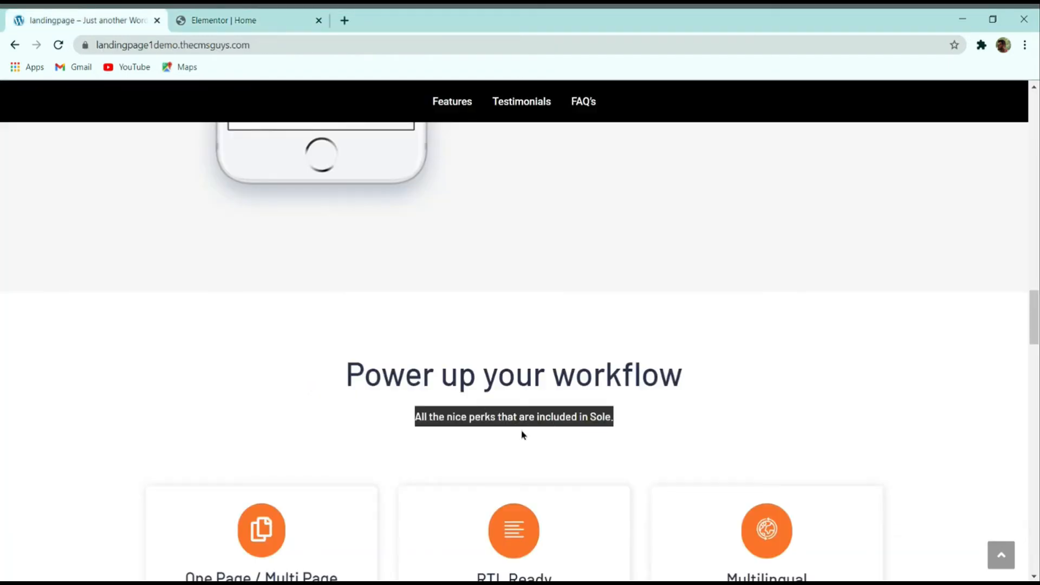
click(517, 404)
click(255, 18)
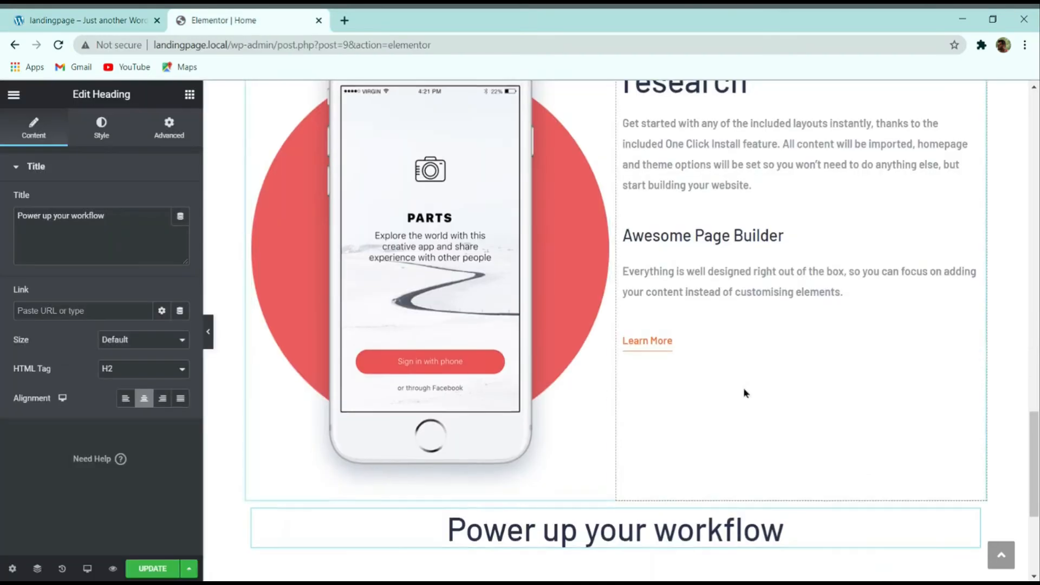
scroll(744, 393, up, 2)
right_click(670, 255)
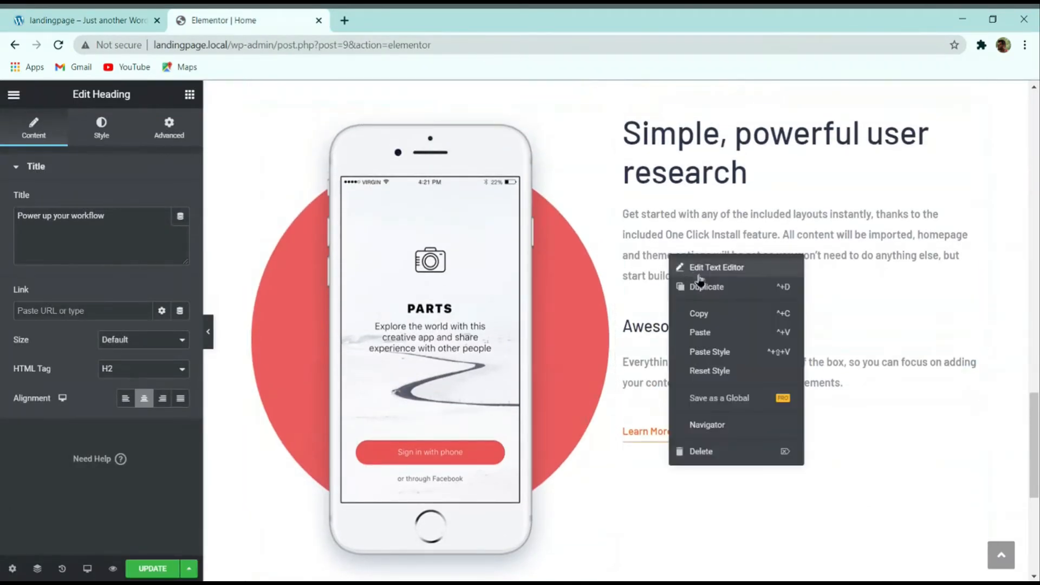
click(699, 310)
scroll(596, 325, down, 5)
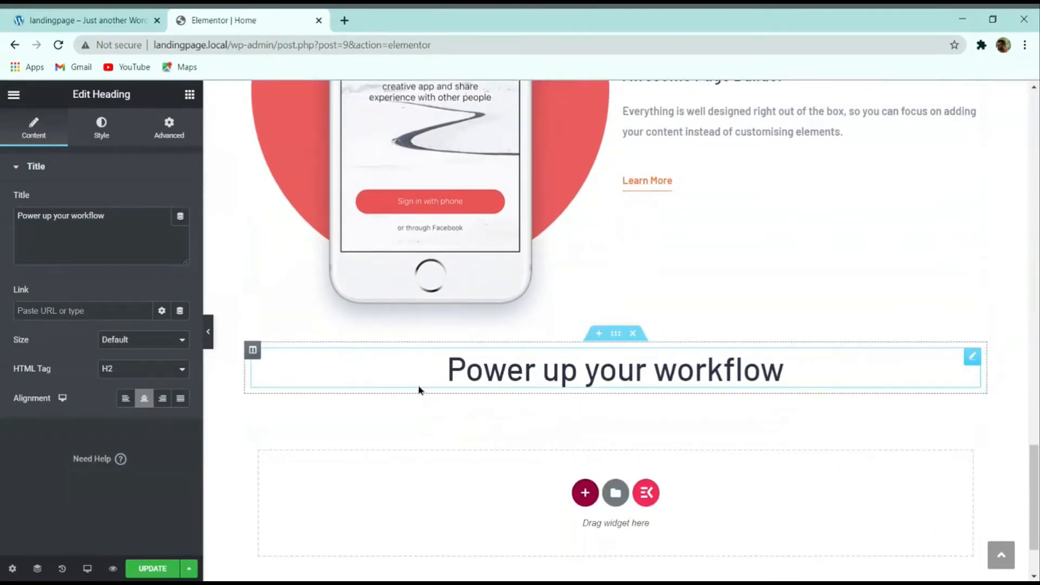
right_click(420, 374)
click(462, 448)
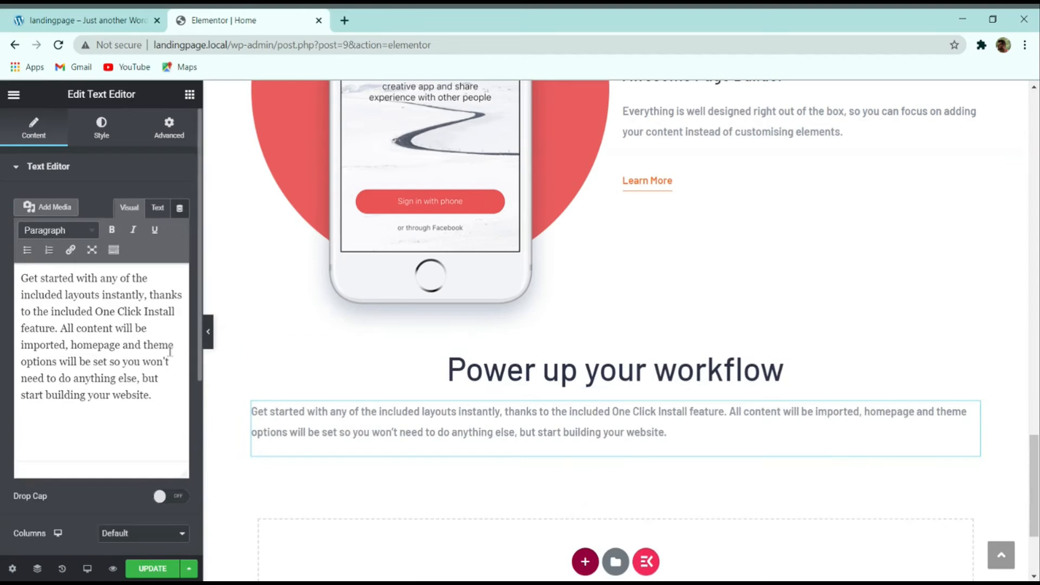
Step: Replace the pasted widget's text with 'All the nice perks that are included in Sole.' and center it
triple_click(125, 342)
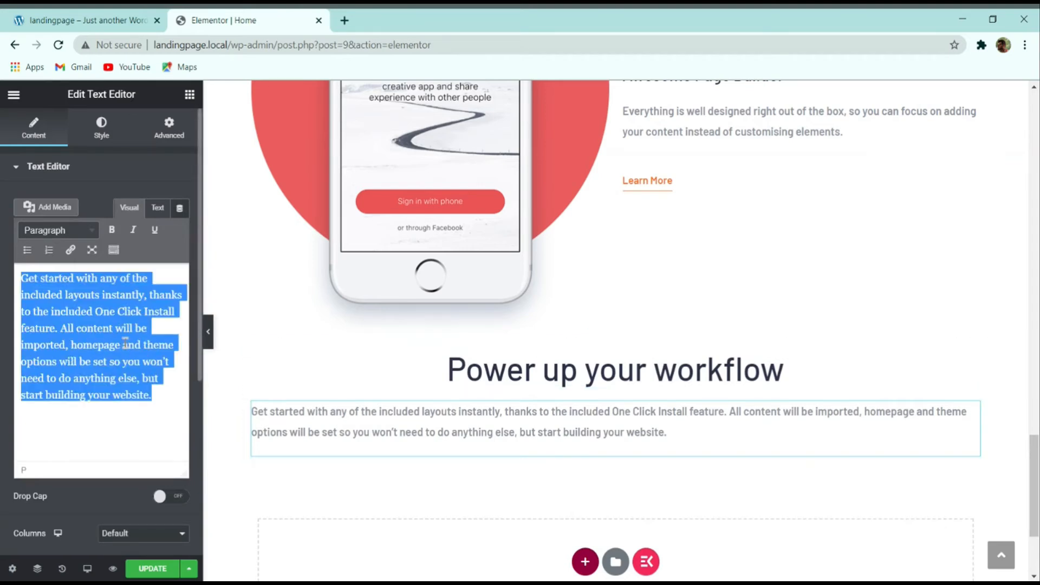
key(ctrl+v)
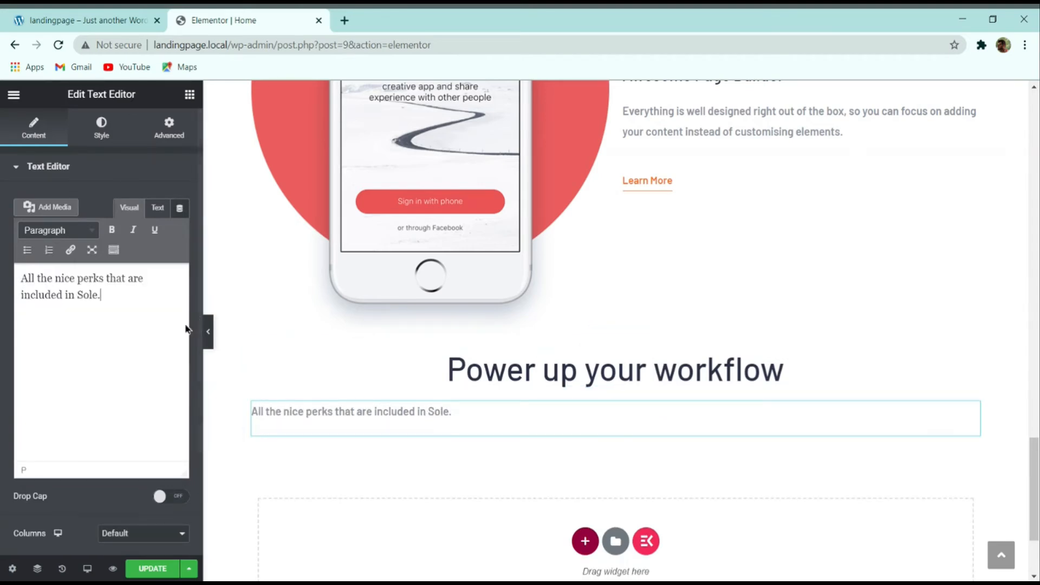
click(106, 135)
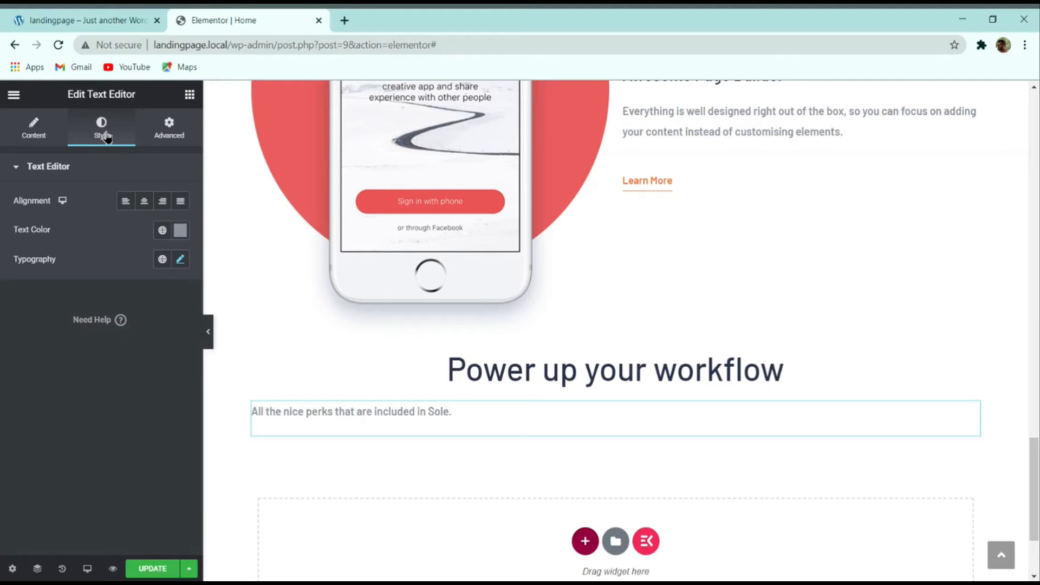
click(144, 201)
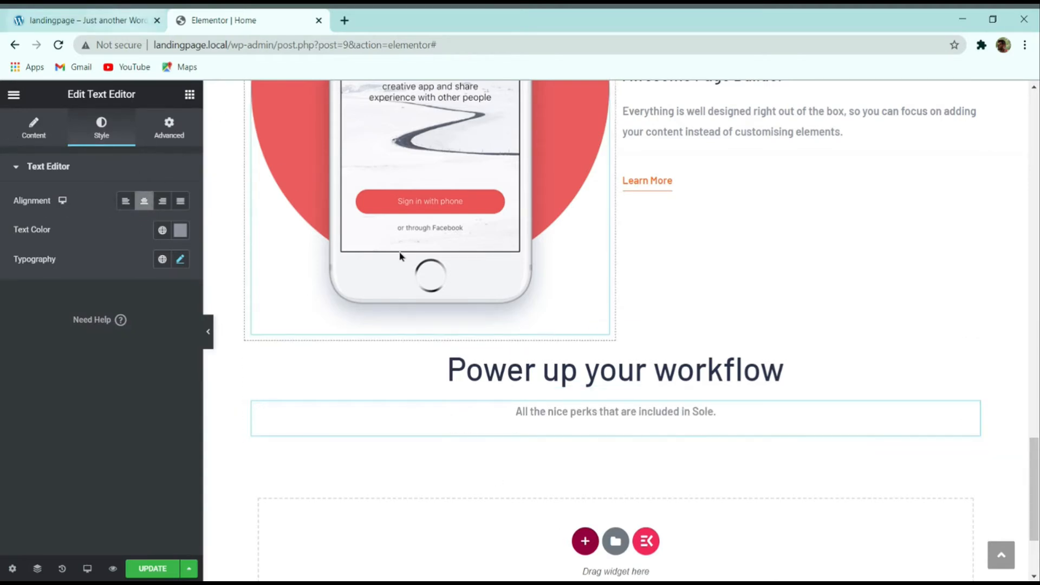
scroll(587, 385, up, 2)
scroll(587, 384, down, 2)
Step: Look over the demo site's three feature cards, then bring up Elementor's widget list
click(135, 20)
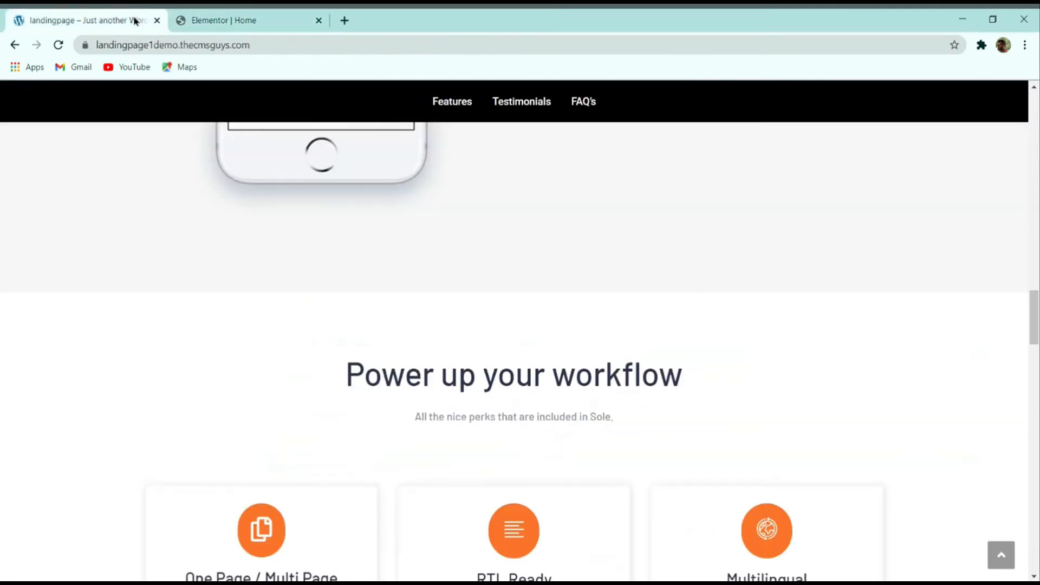
click(309, 18)
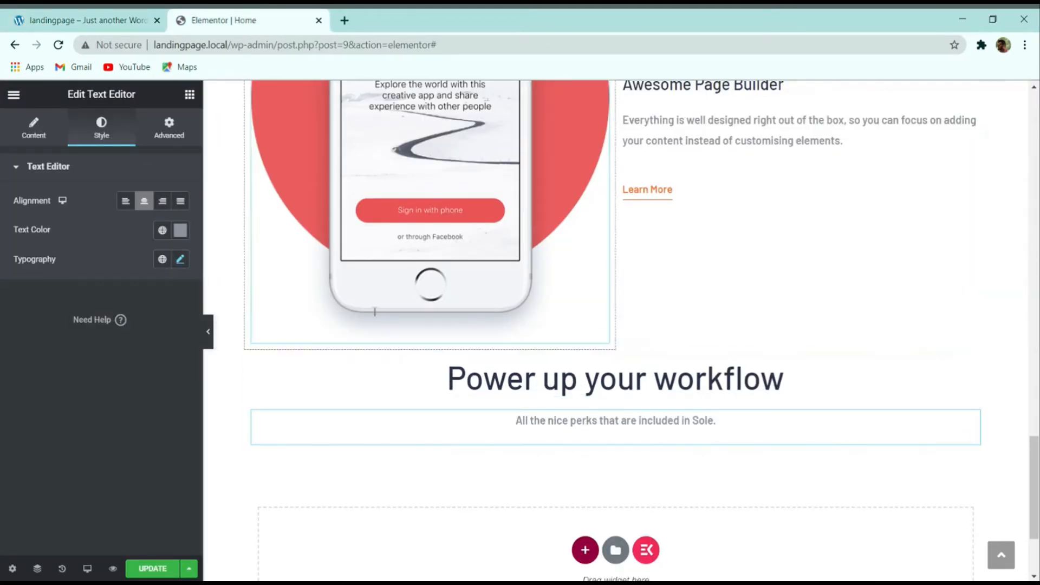
click(58, 17)
scroll(325, 306, down, 4)
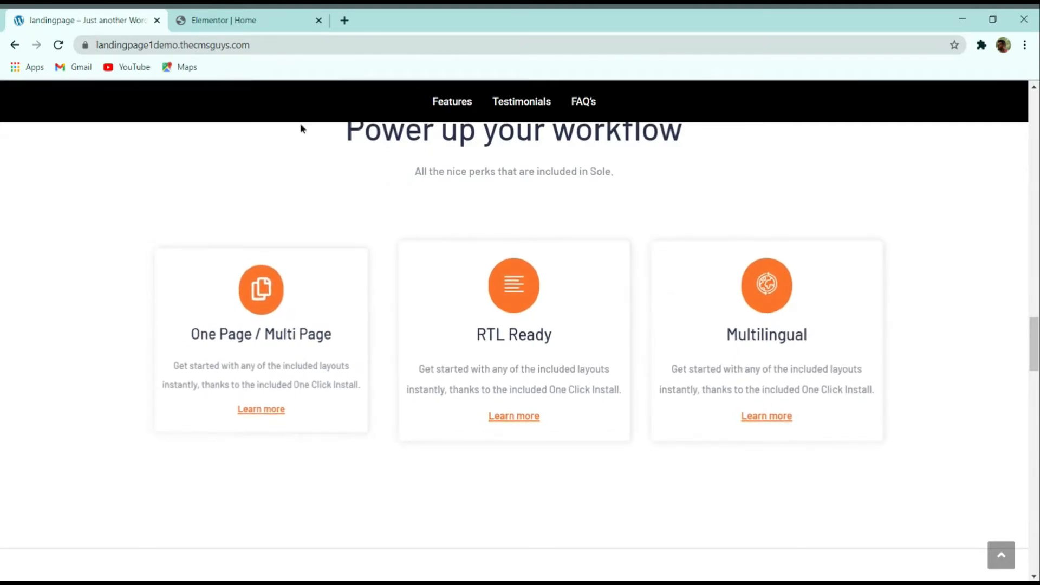
click(254, 18)
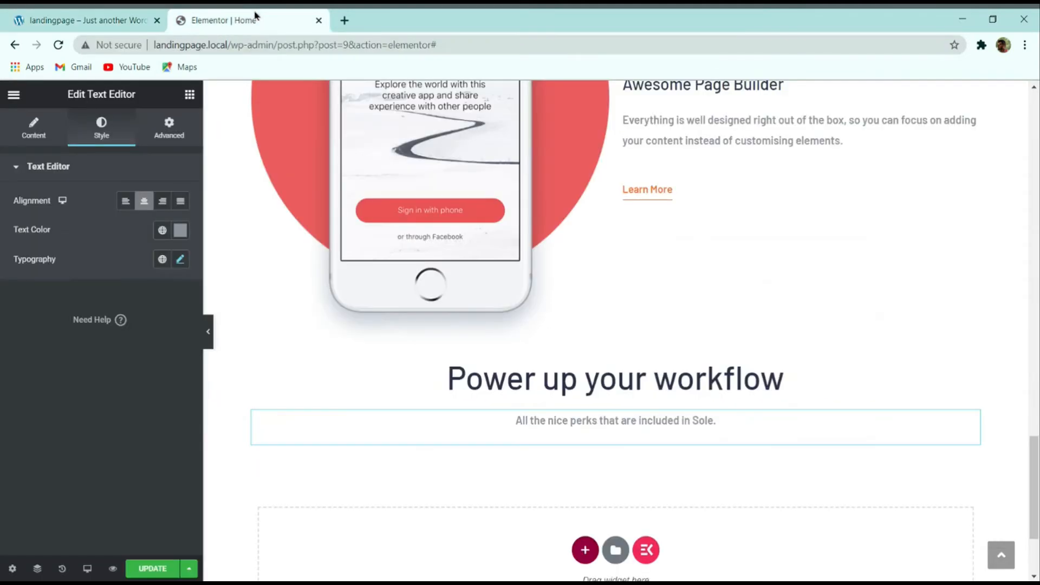
click(190, 95)
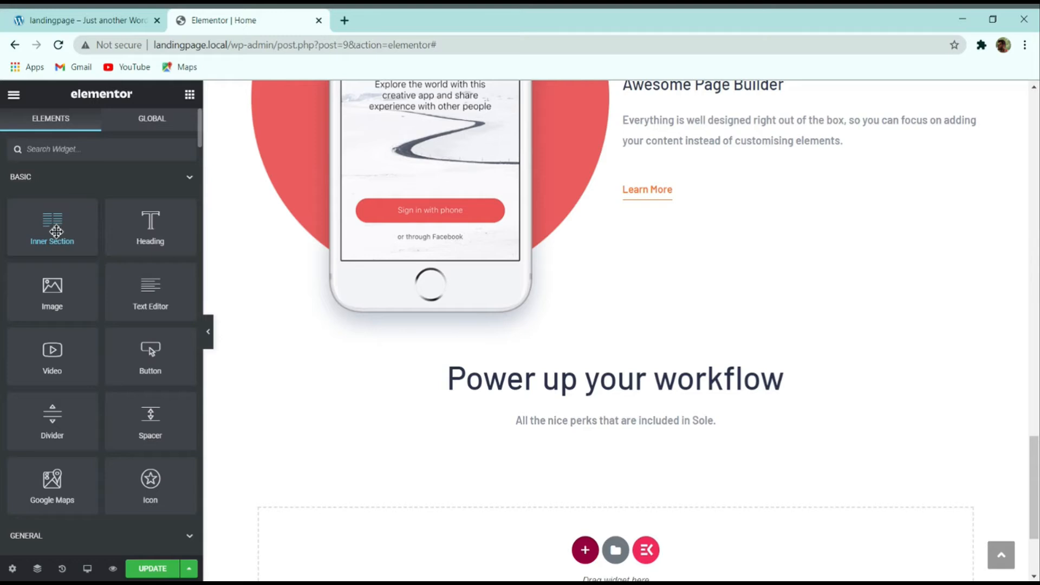
Step: Drop an Inner Section below the subtitle and add a third column to it
drag(52, 221, 482, 427)
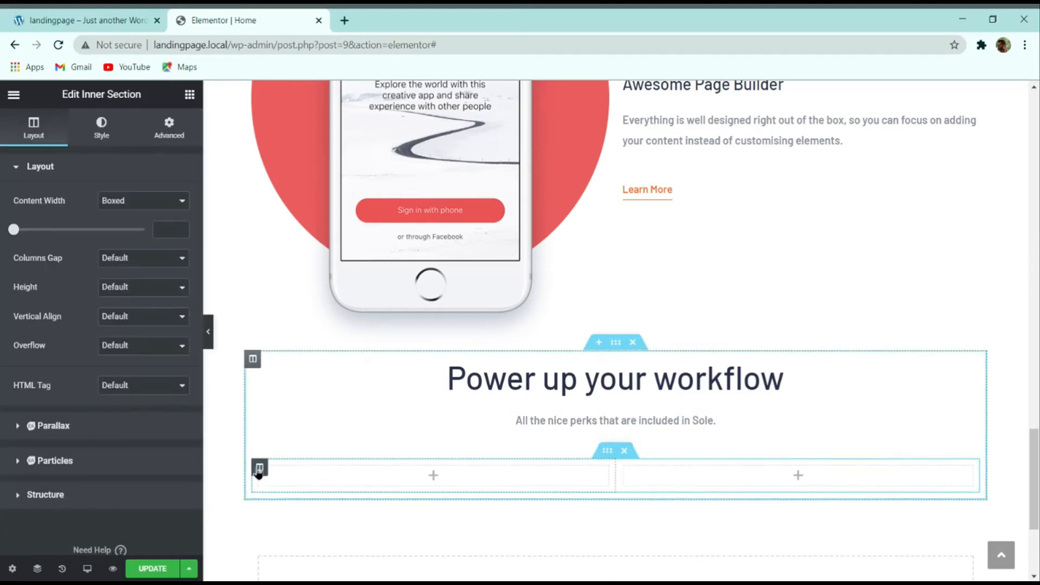
right_click(259, 469)
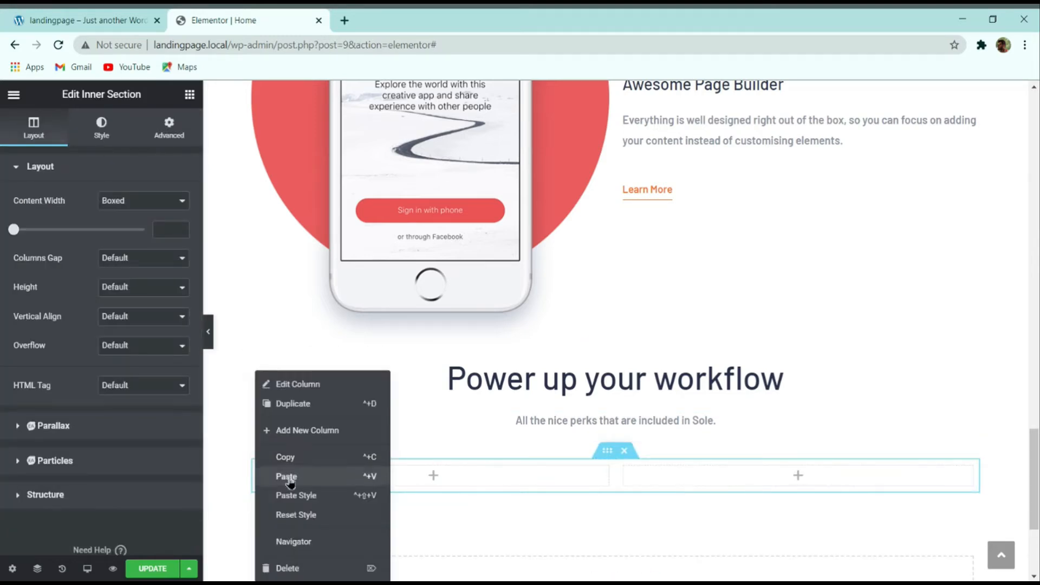
click(324, 433)
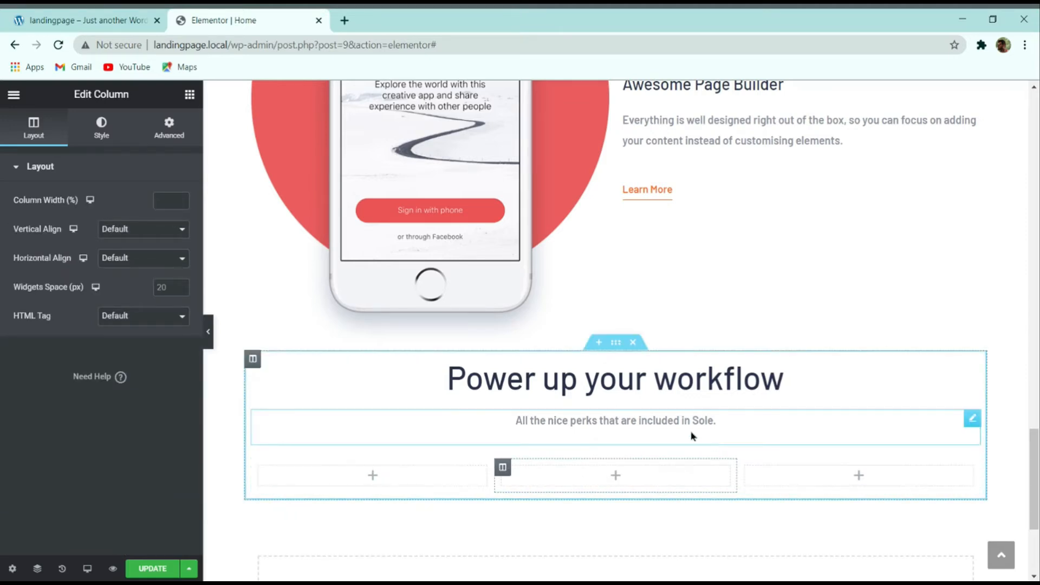
Step: Check the demo's feature cards, then search the widgets panel for 'icon'
click(100, 16)
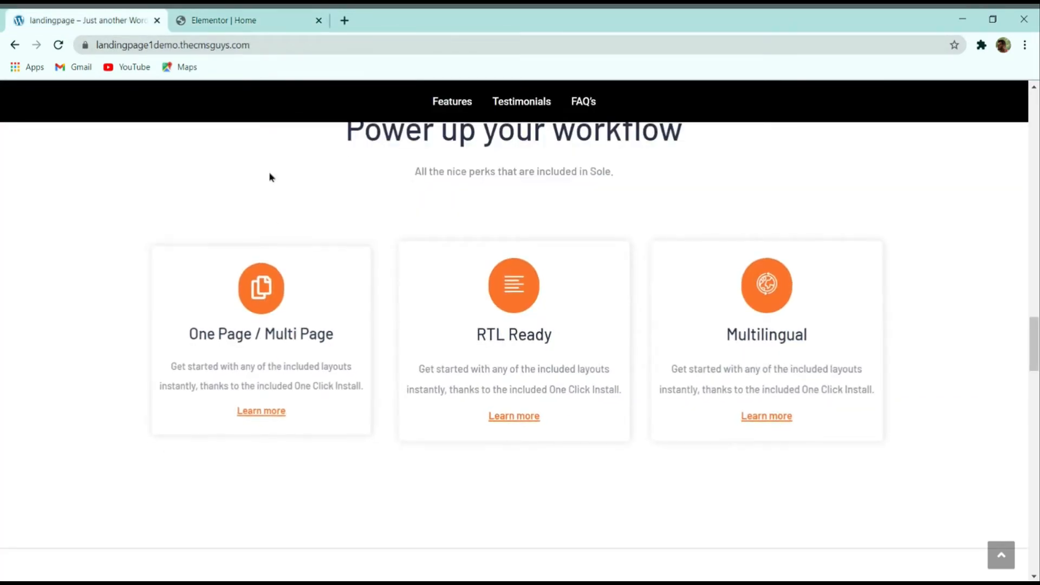
click(246, 19)
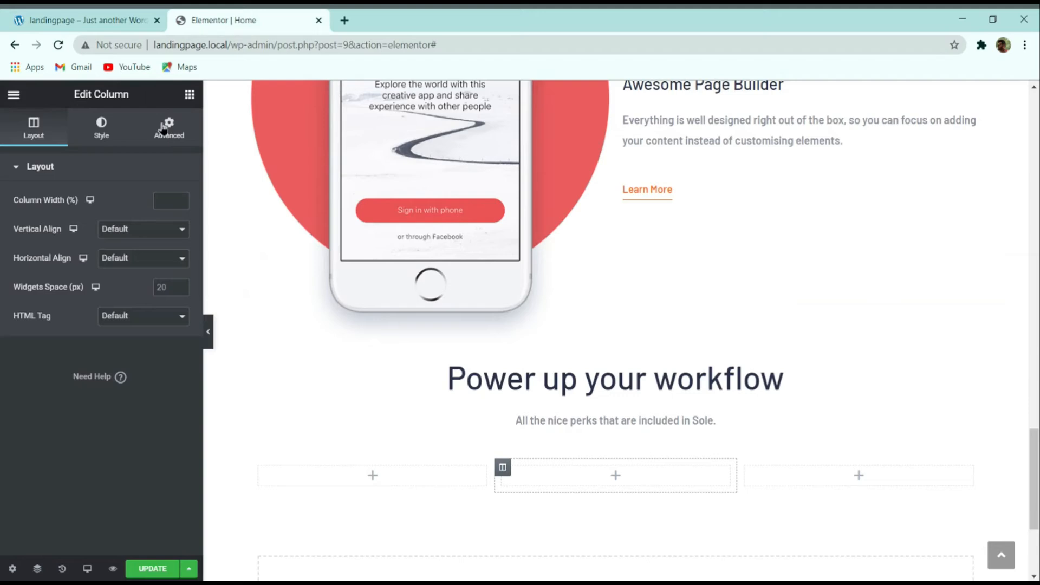
click(190, 96)
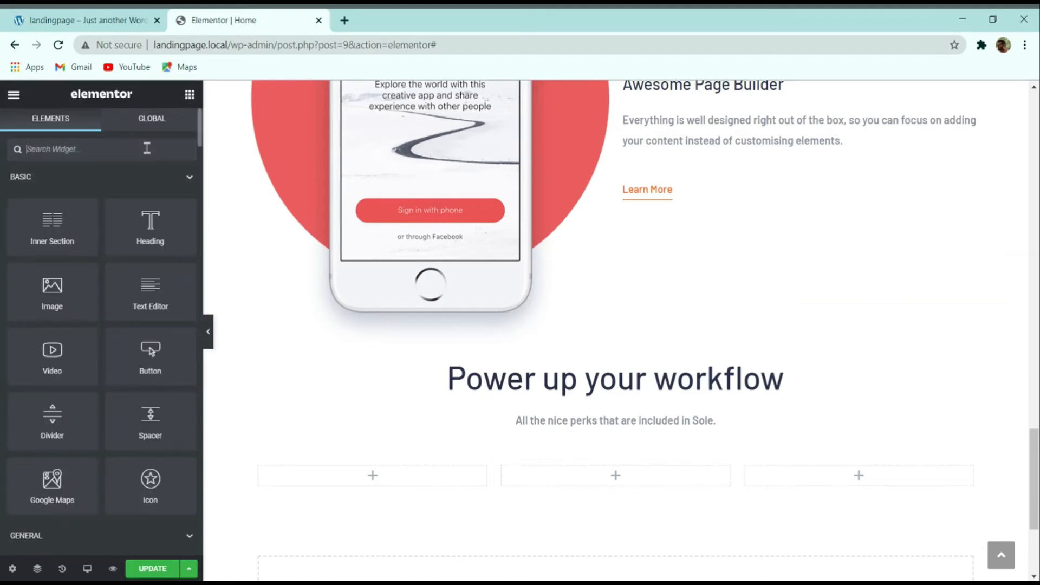
text(icon)
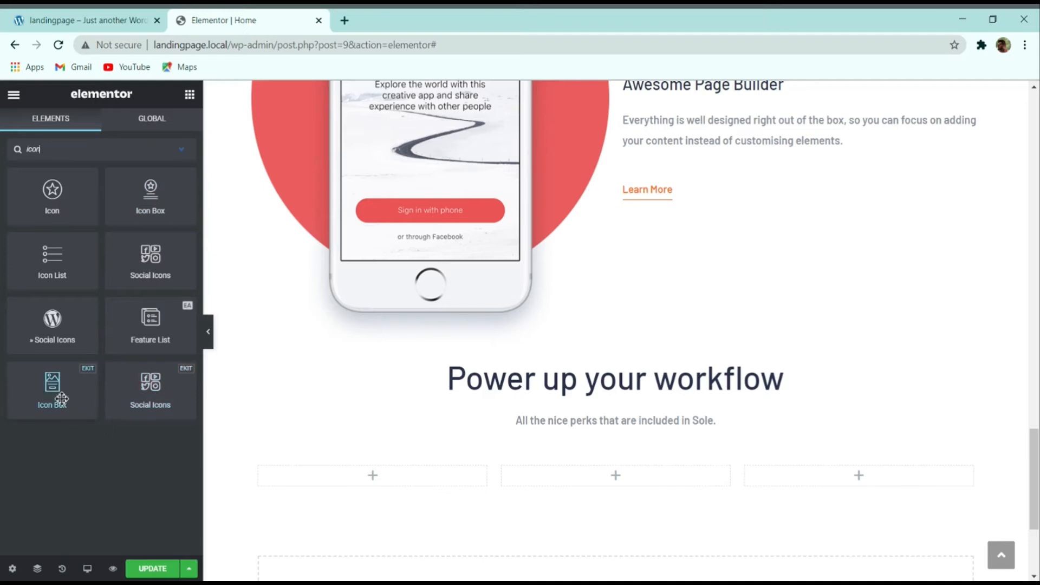
Step: Place an Icon Box in the first column and title it 'One Page / Multi Page' from the demo
drag(57, 390, 325, 471)
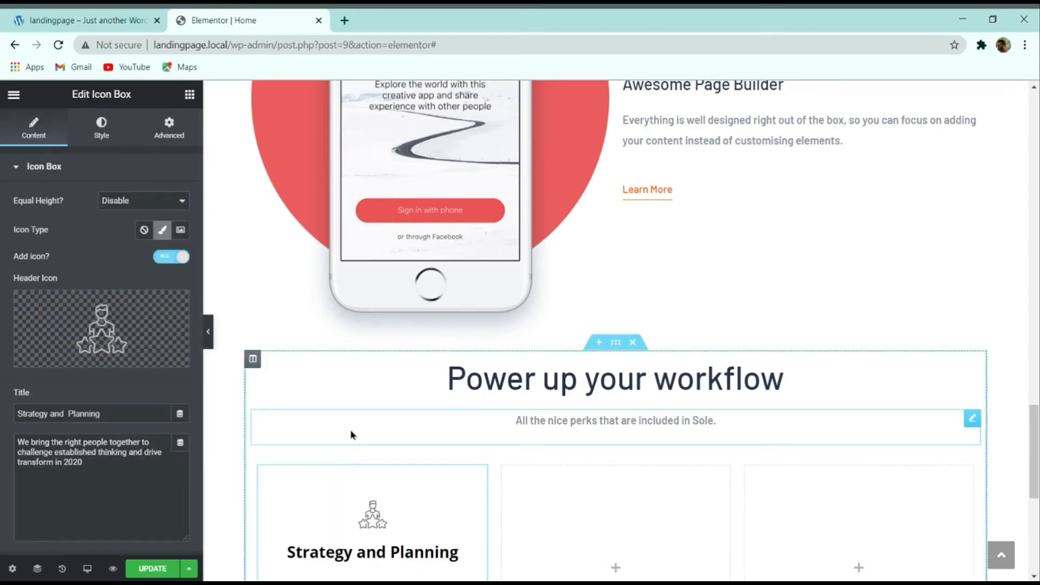
scroll(351, 434, down, 3)
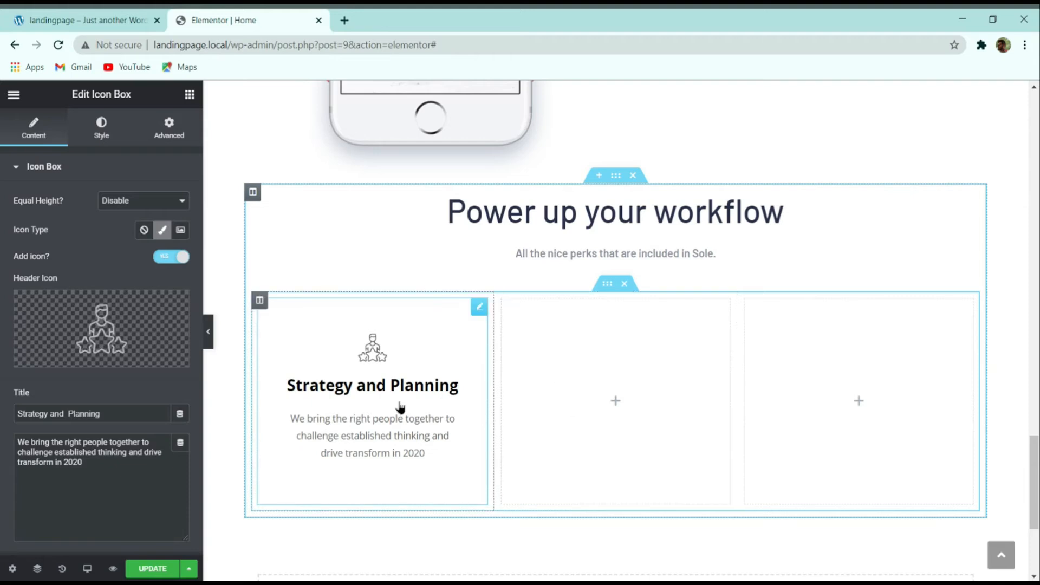
click(78, 20)
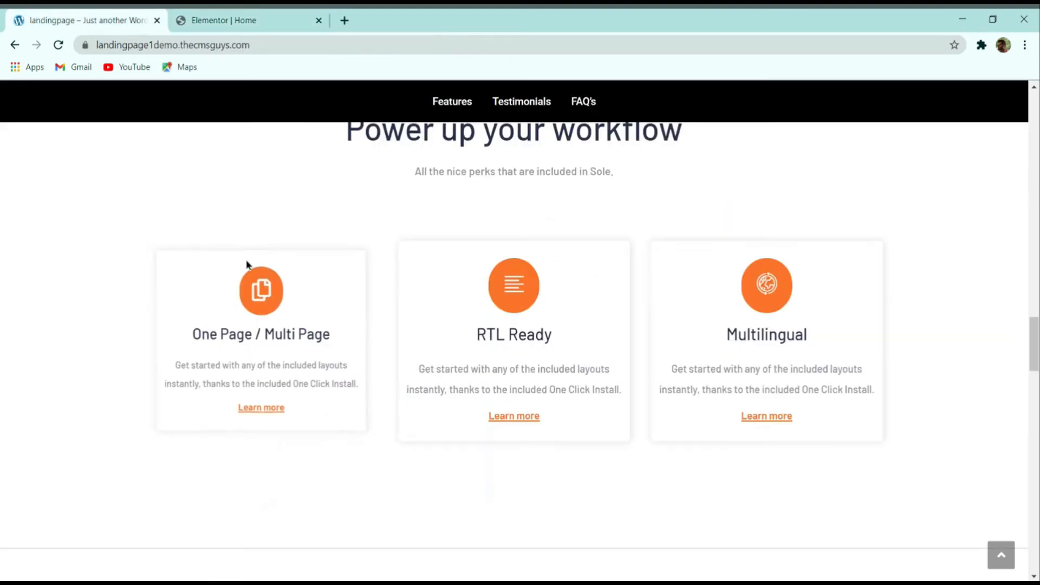
click(239, 17)
click(81, 20)
triple_click(251, 336)
key(ctrl+c)
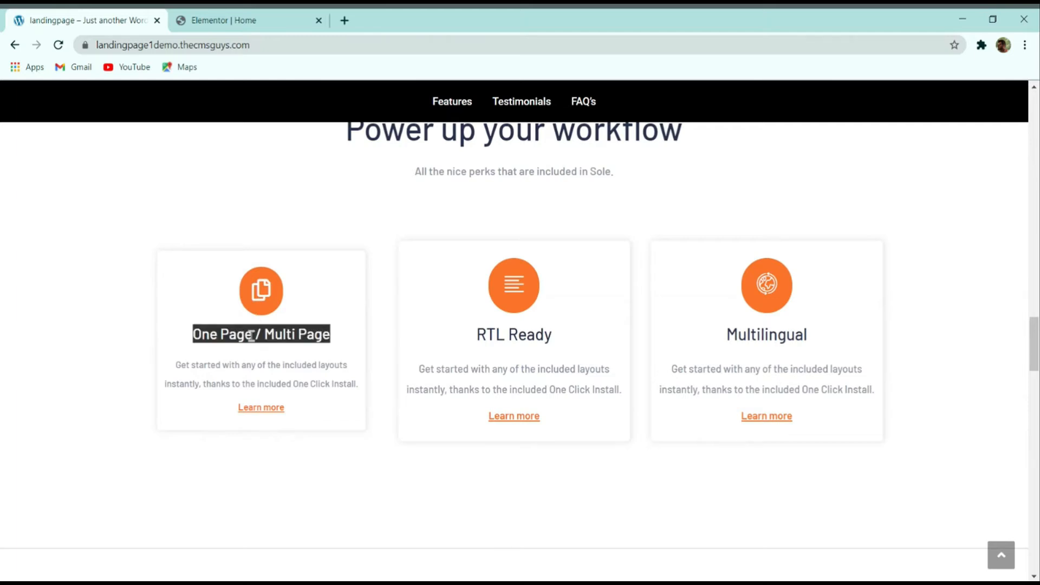
click(218, 16)
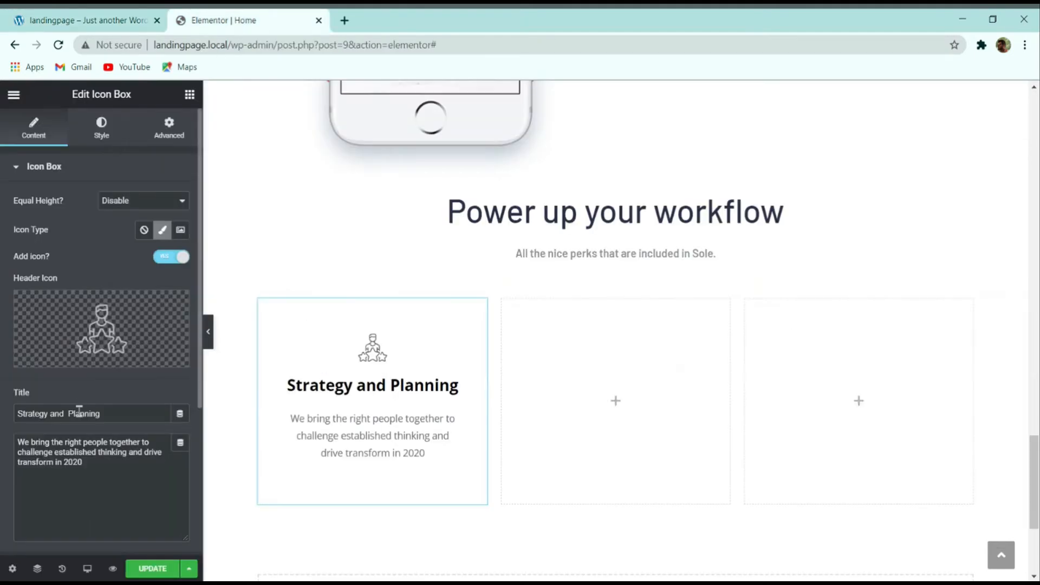
triple_click(52, 415)
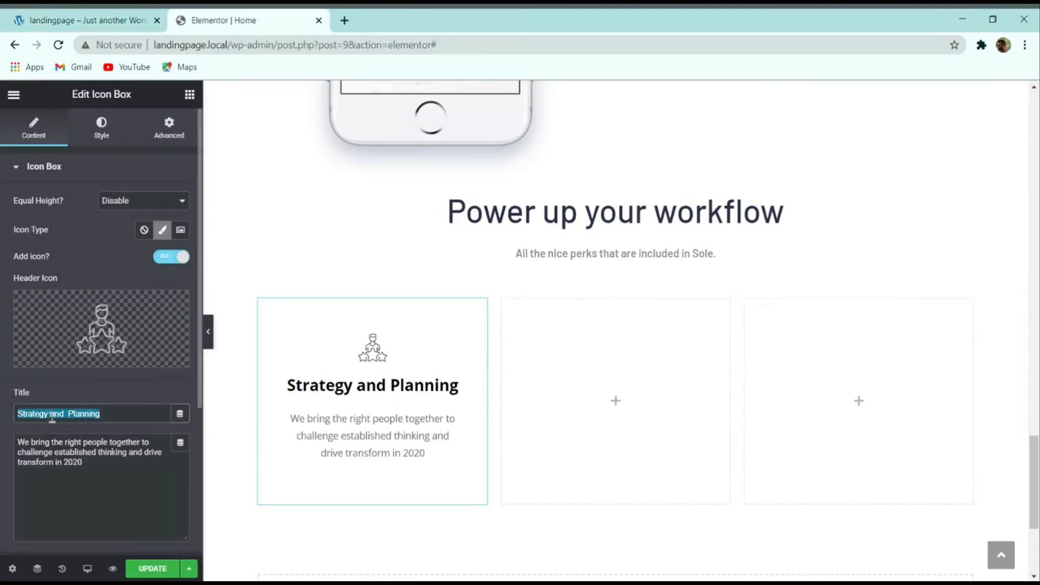
key(ctrl+v)
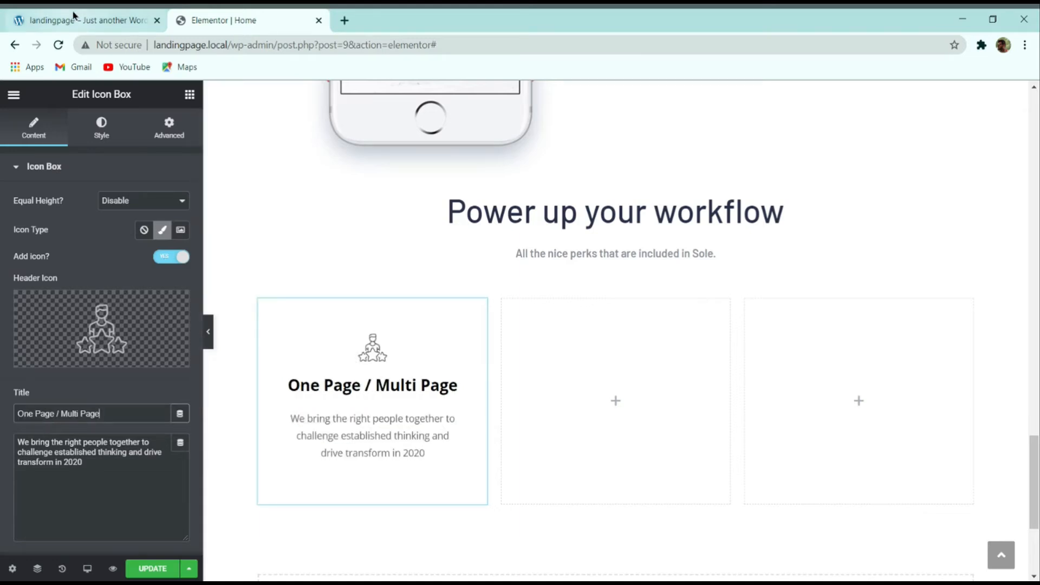
Step: Paste the demo's first-card description paragraph into the icon box description
click(87, 20)
click(295, 367)
triple_click(257, 367)
key(ctrl+c)
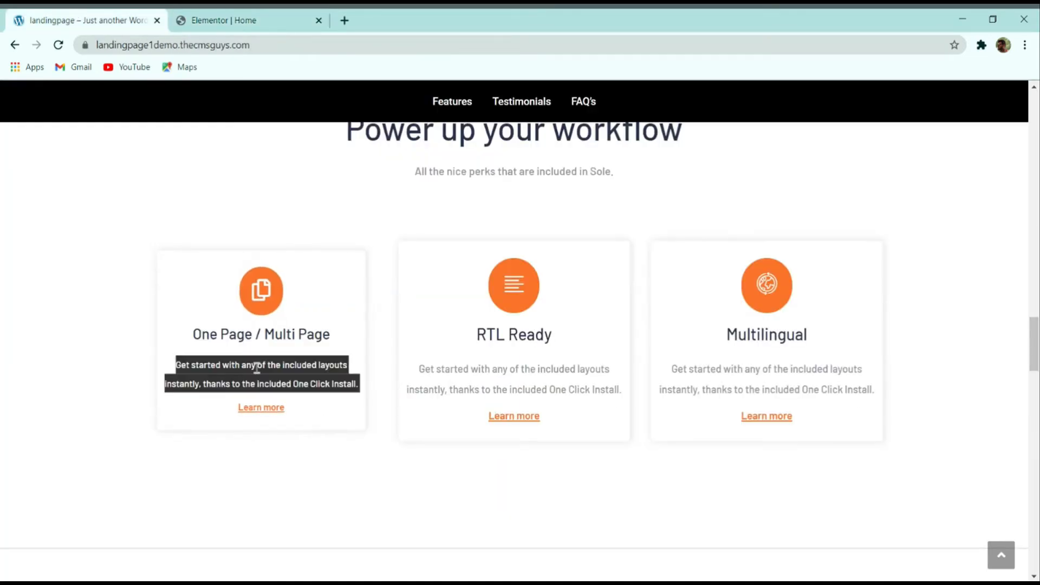
click(223, 20)
triple_click(74, 466)
key(ctrl+v)
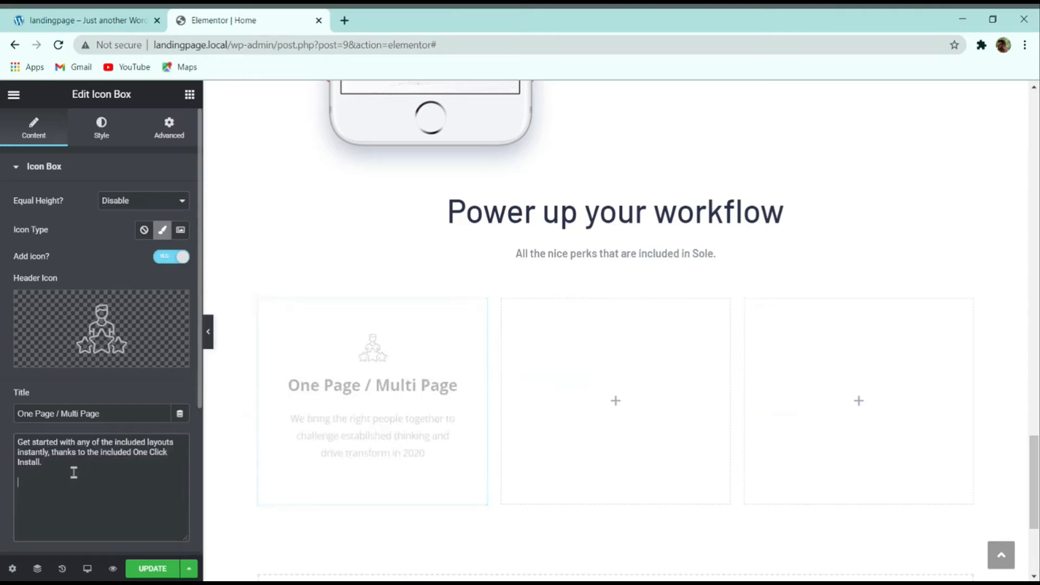
click(646, 582)
click(715, 59)
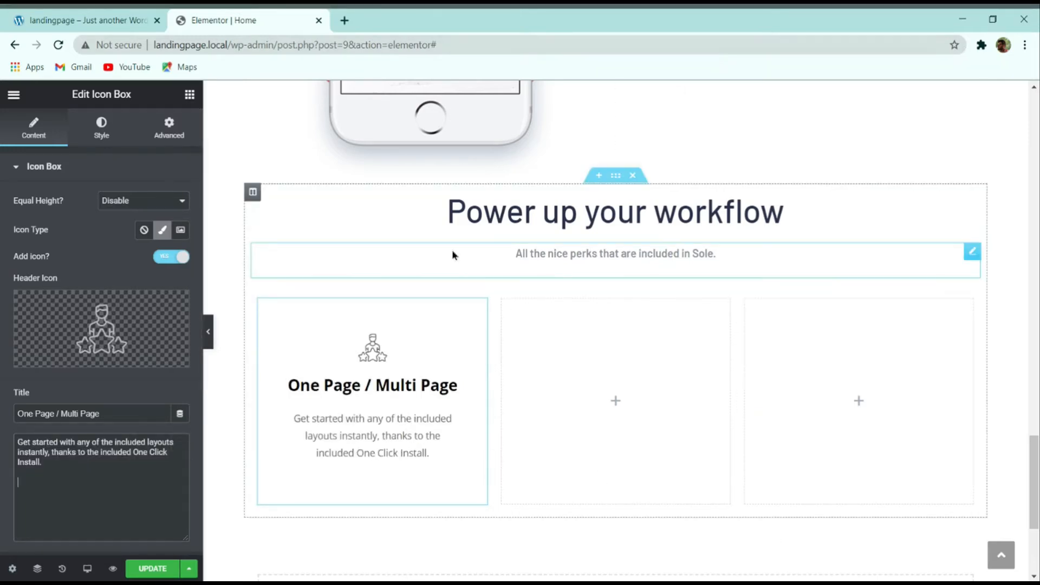
click(81, 20)
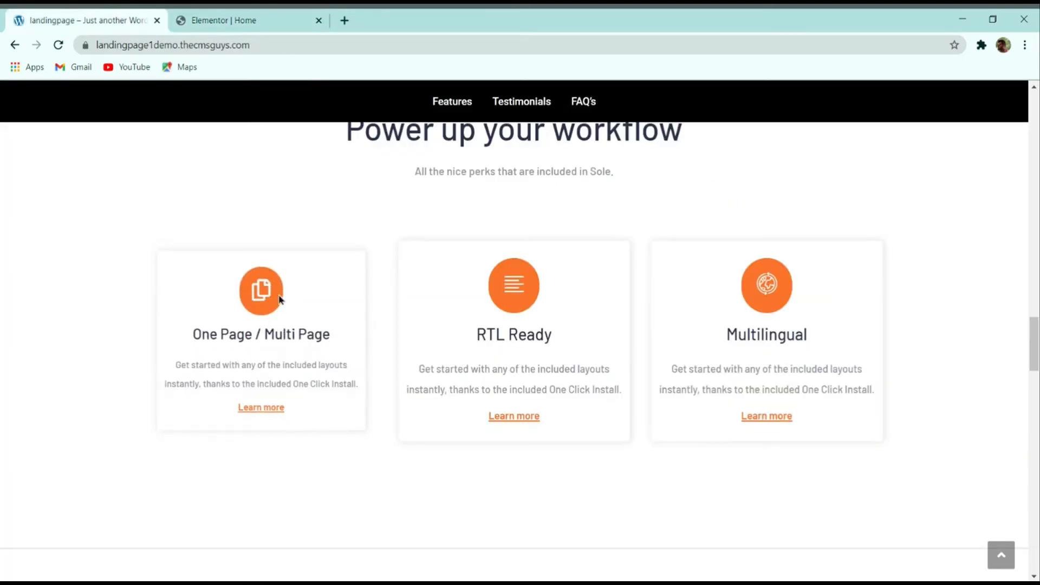
click(224, 20)
Step: Set the icon box's header icon to the Copy icon found by searching 'copy' in the Icon Library
click(91, 318)
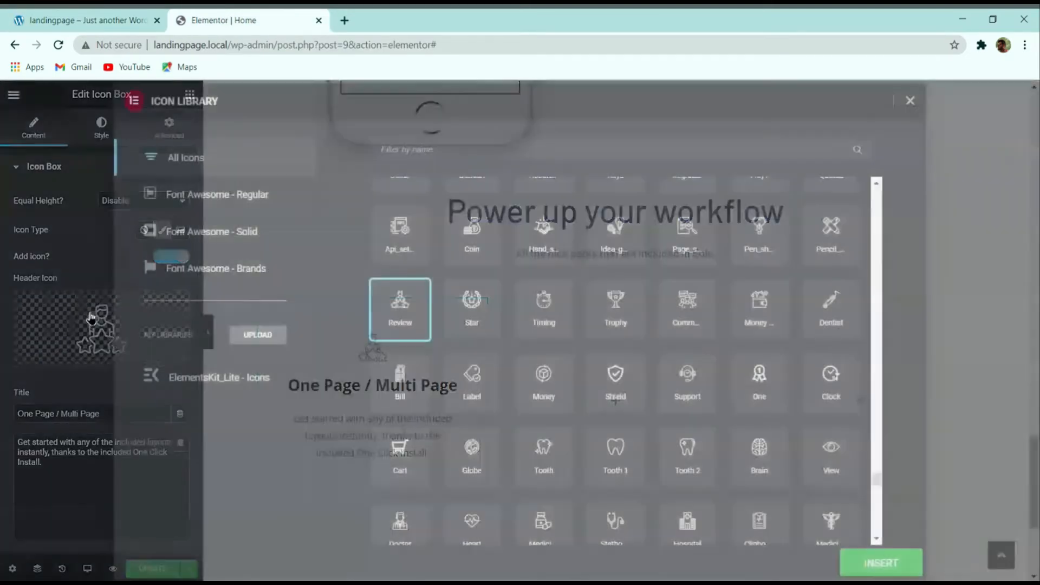
click(502, 150)
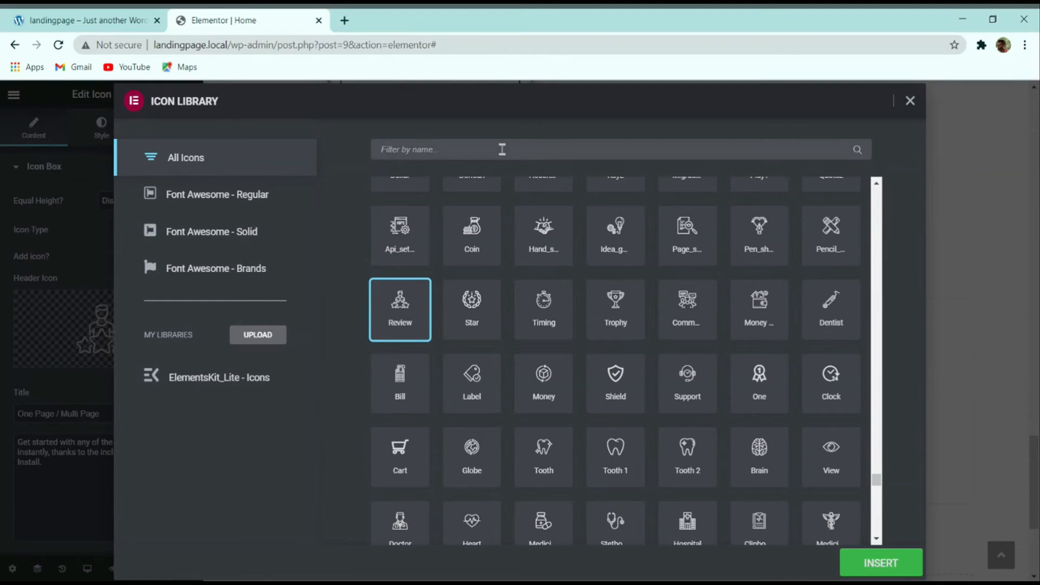
text(copy)
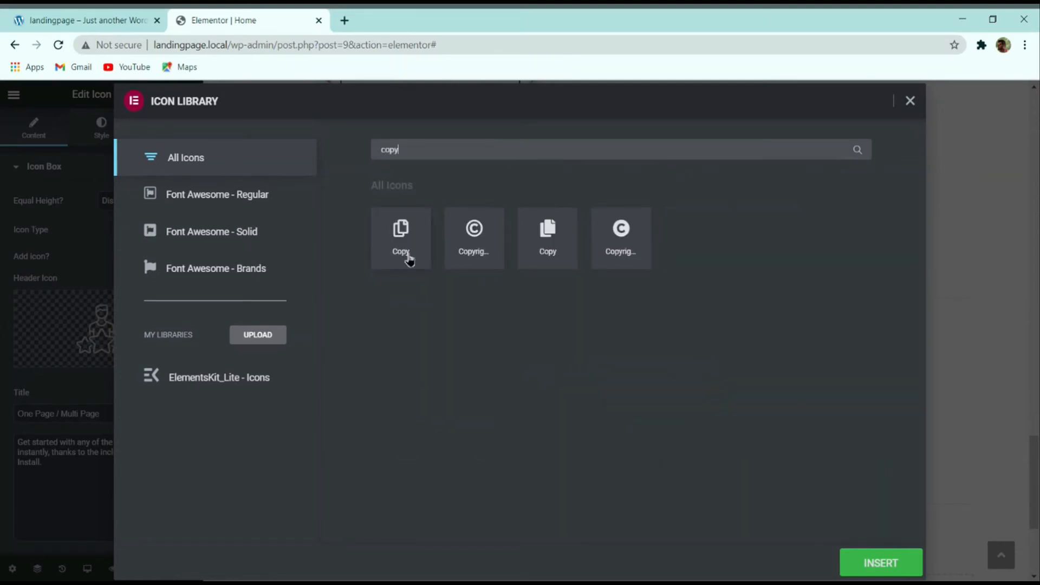
click(380, 237)
click(883, 565)
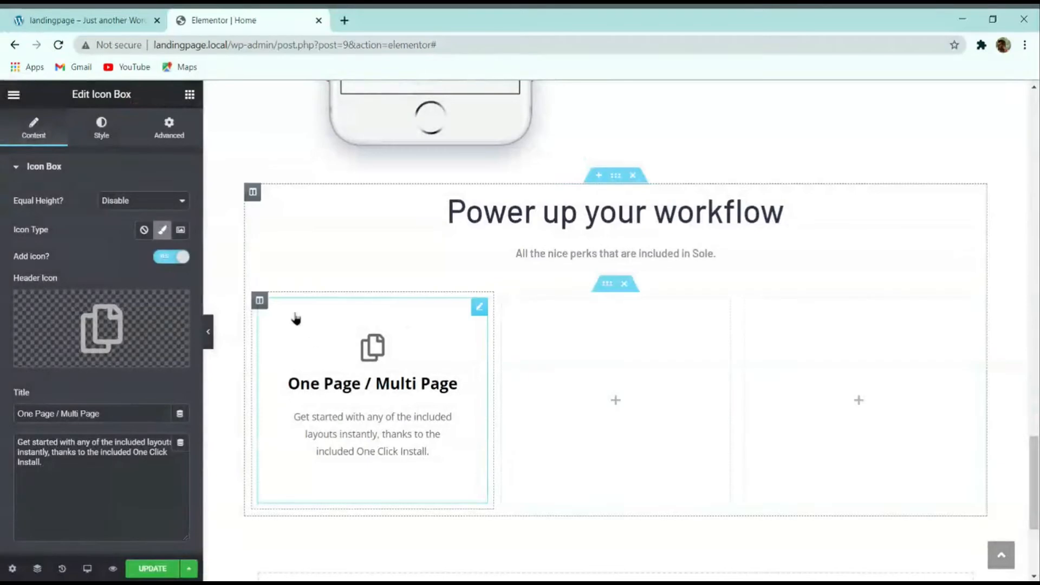
click(81, 20)
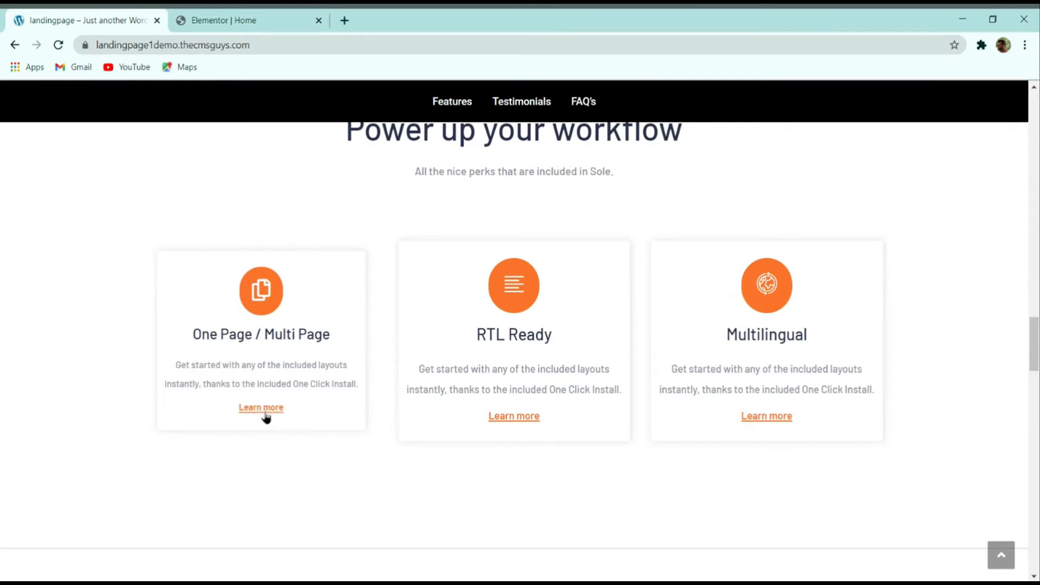
click(243, 16)
Step: Turn on the Read More button so 'Learn more' appears under the card's description
scroll(54, 284, down, 4)
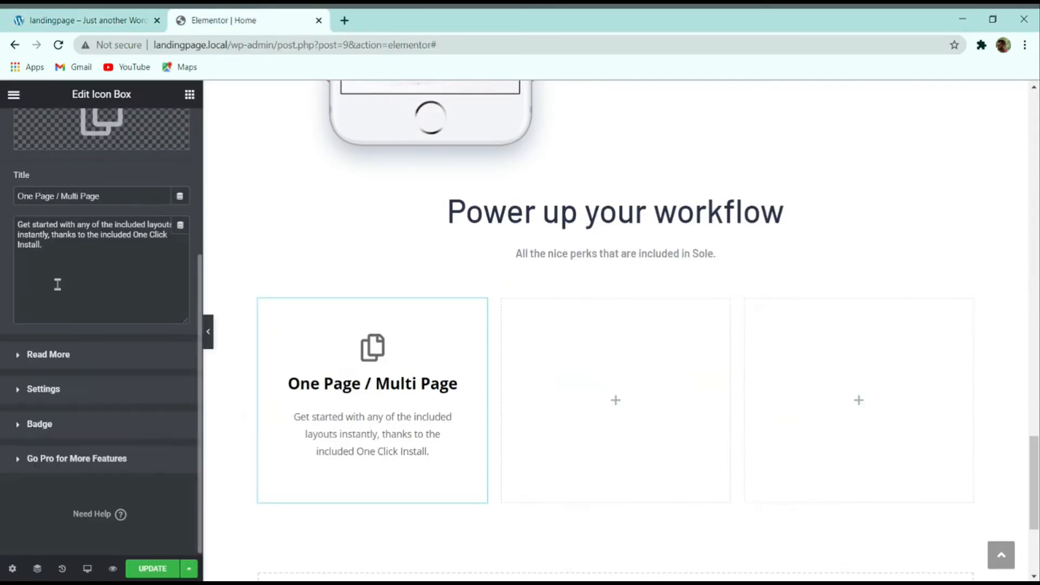
click(33, 354)
click(165, 246)
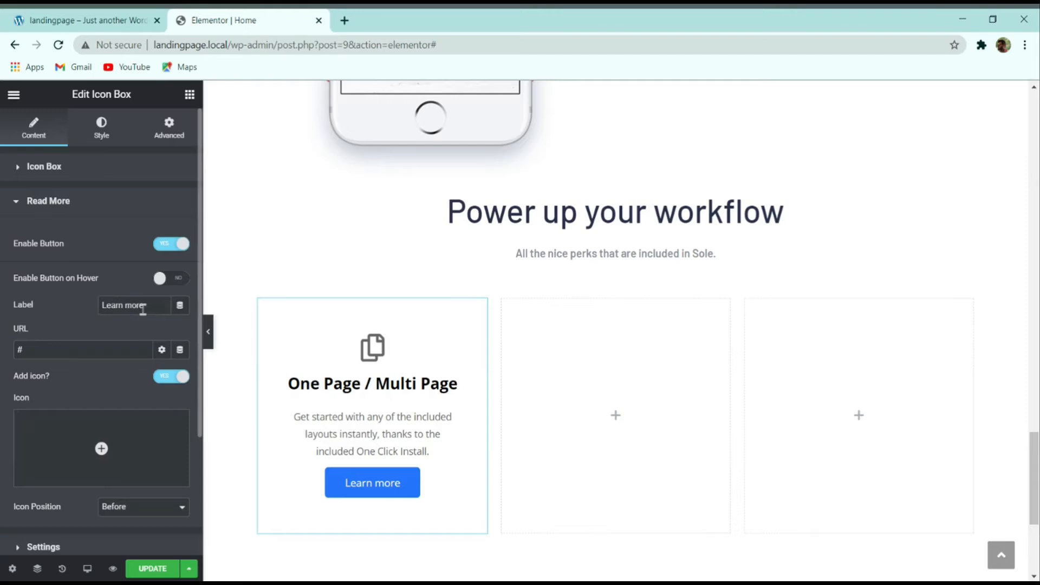
click(101, 19)
click(234, 17)
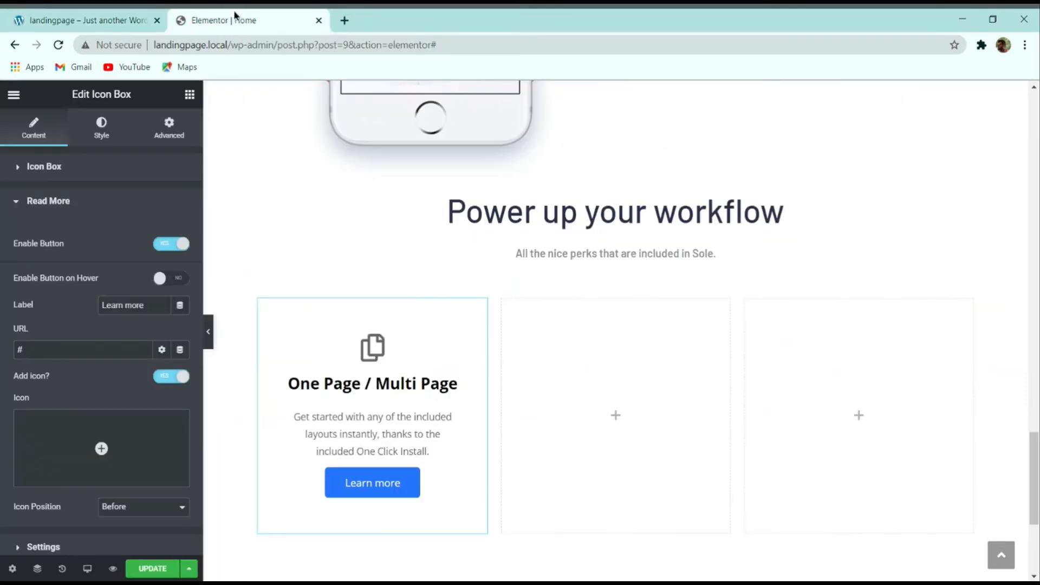
mouse_move(151, 449)
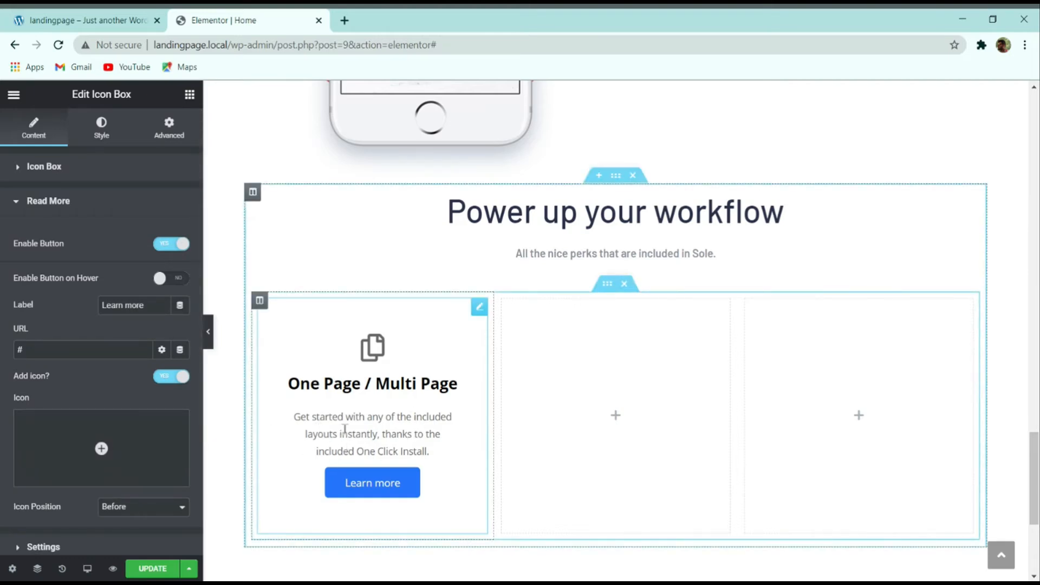
click(110, 134)
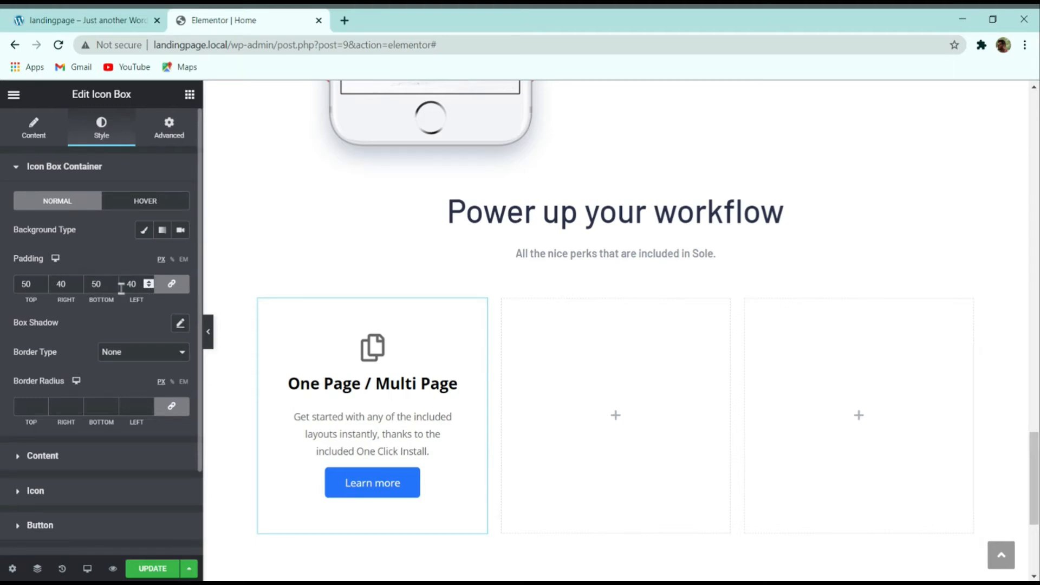
Step: Unlink the icon box container padding and set it to 25 top, 10 right, 25 bottom, 10 left
click(171, 284)
text(25)
key(Tab)
text(10)
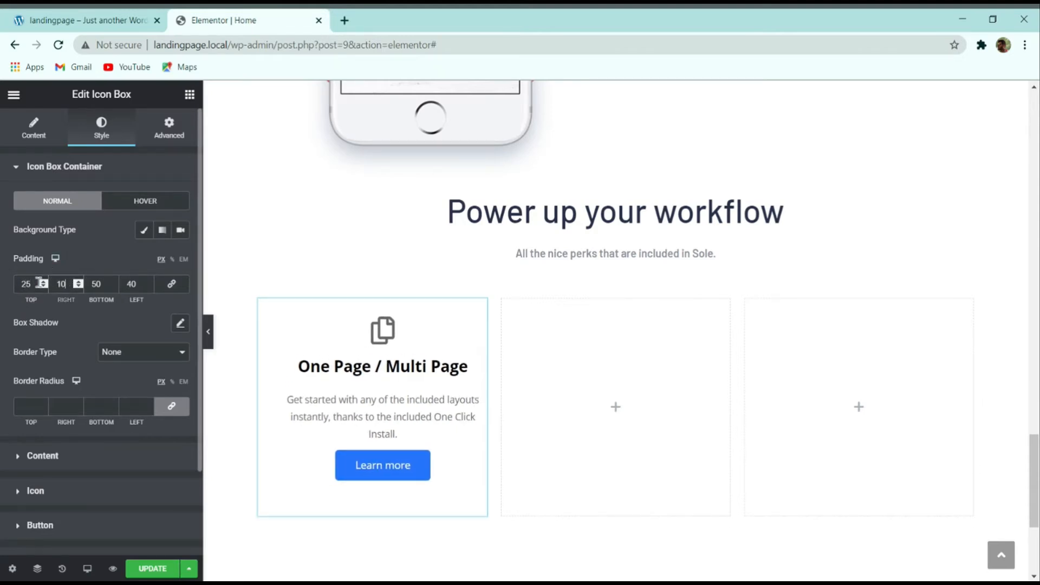
key(Tab)
text(25)
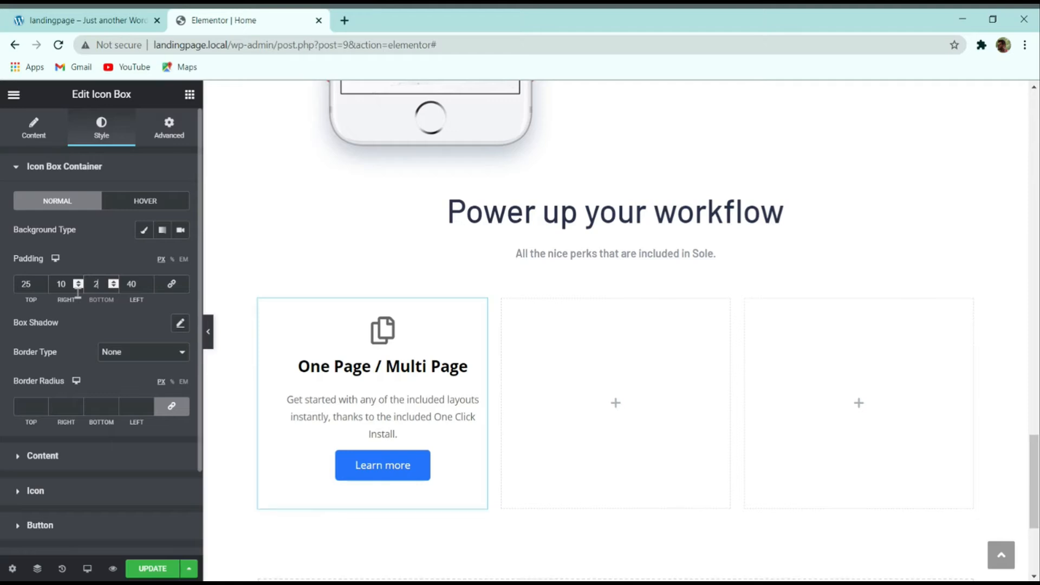
click(137, 286)
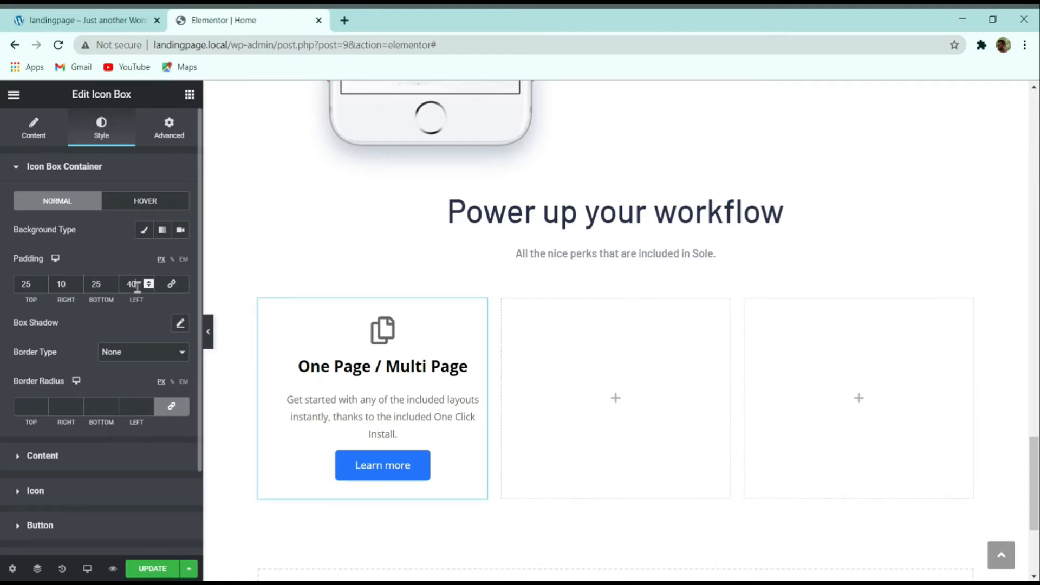
text(10)
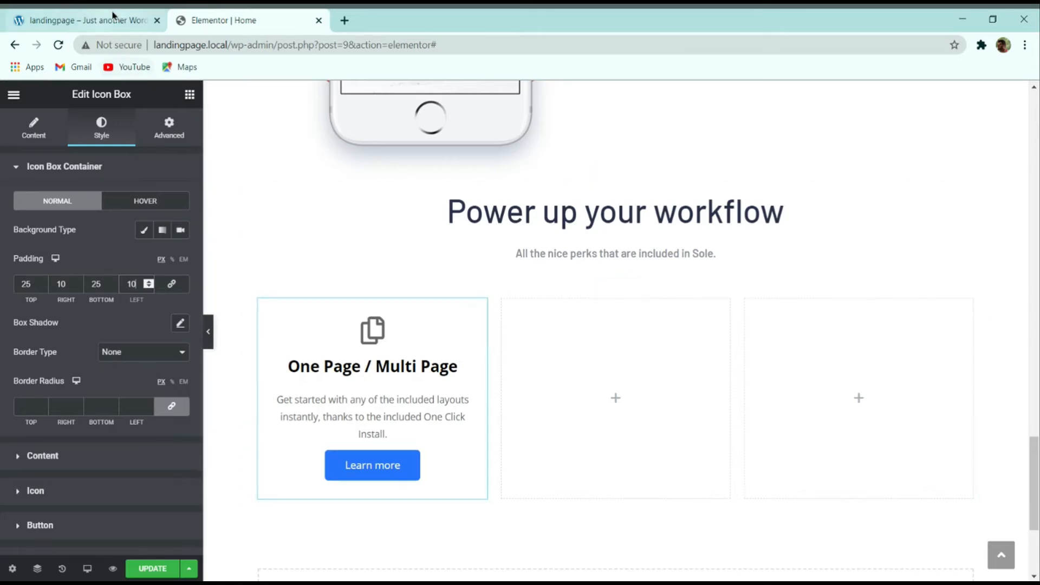
Step: Set the container's Hover Animation to Shrink and add a default box shadow
click(152, 199)
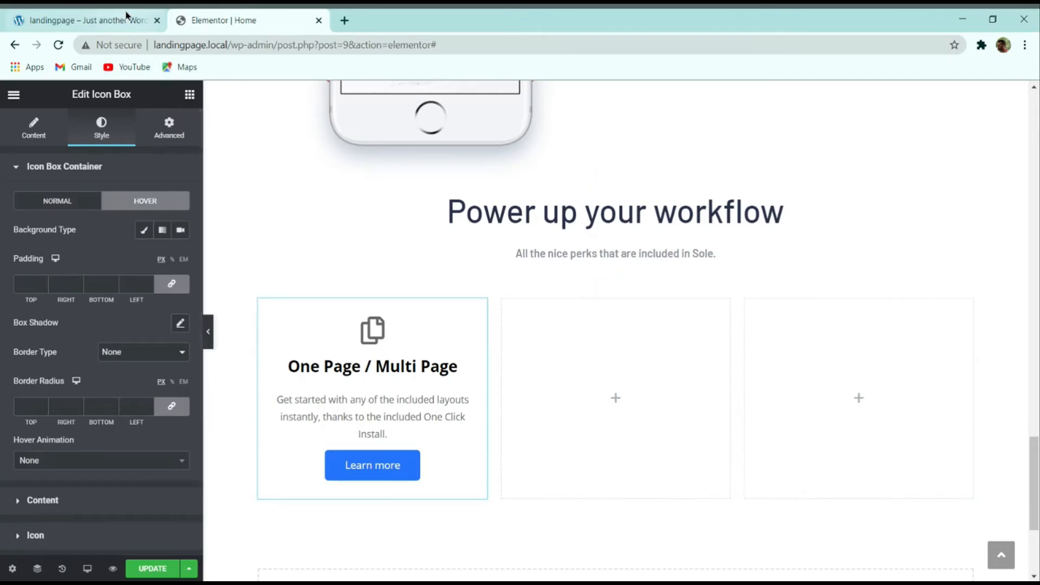
click(86, 20)
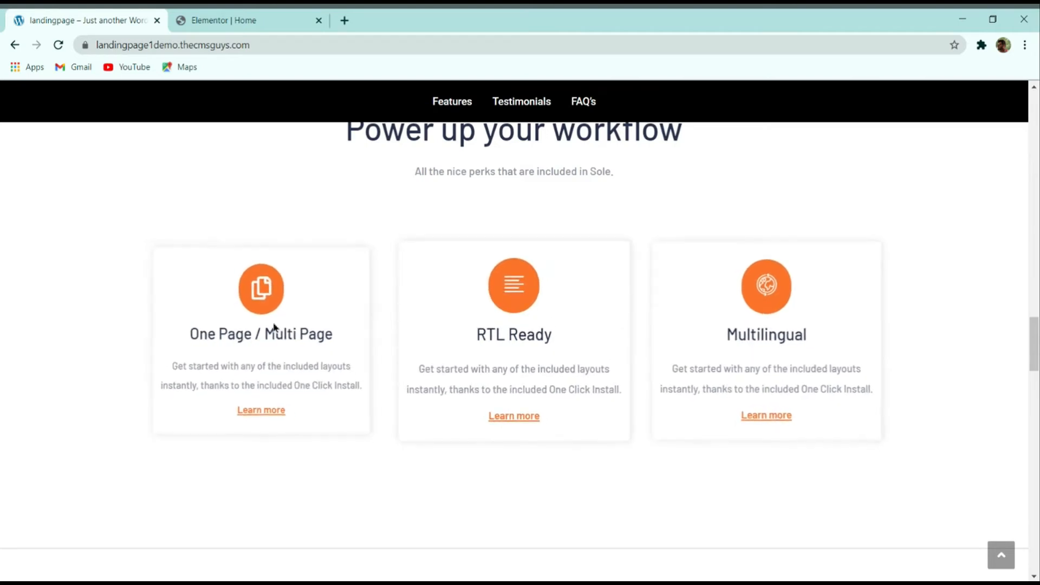
click(238, 20)
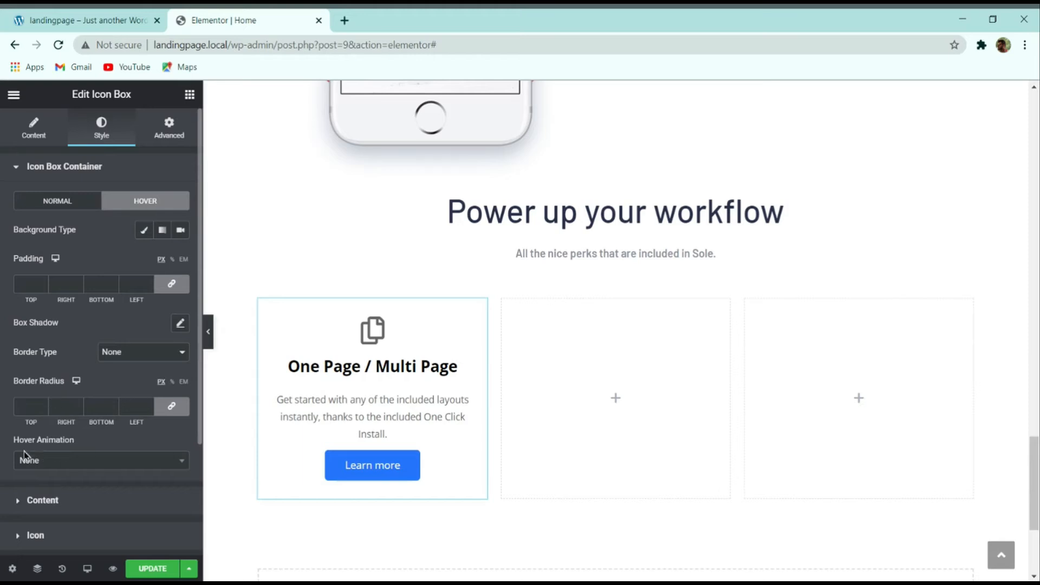
click(61, 462)
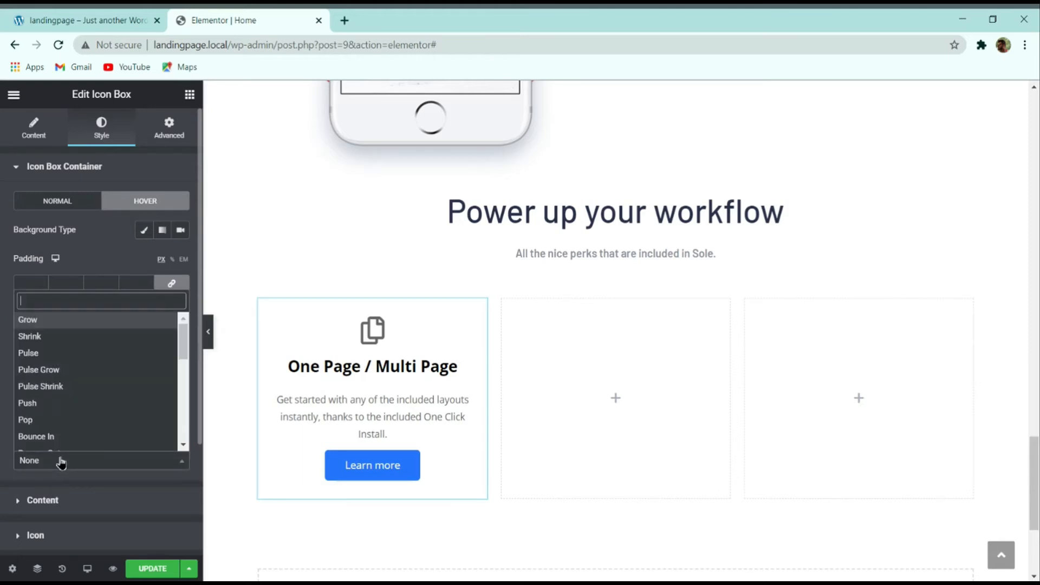
click(54, 338)
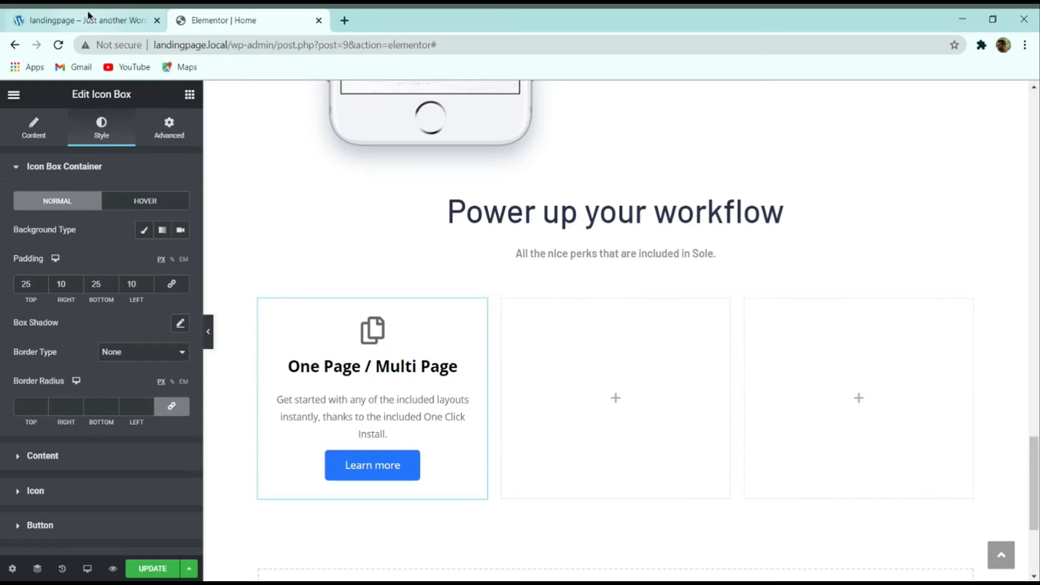
click(178, 326)
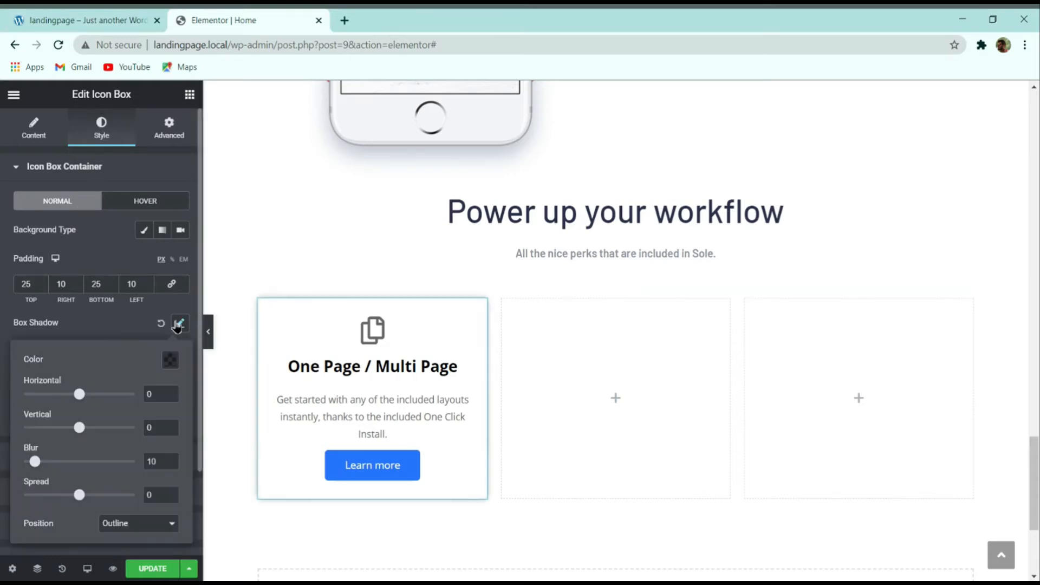
Step: Adjust the box shadow to horizontal offset 2 and about 0.29 opacity, then hide the editor panel
click(129, 326)
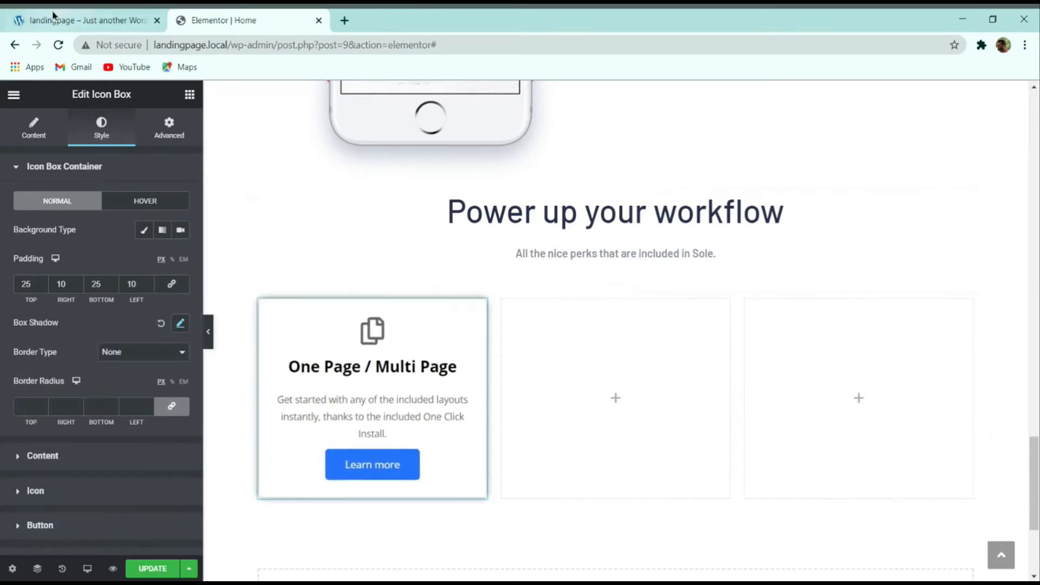
click(54, 20)
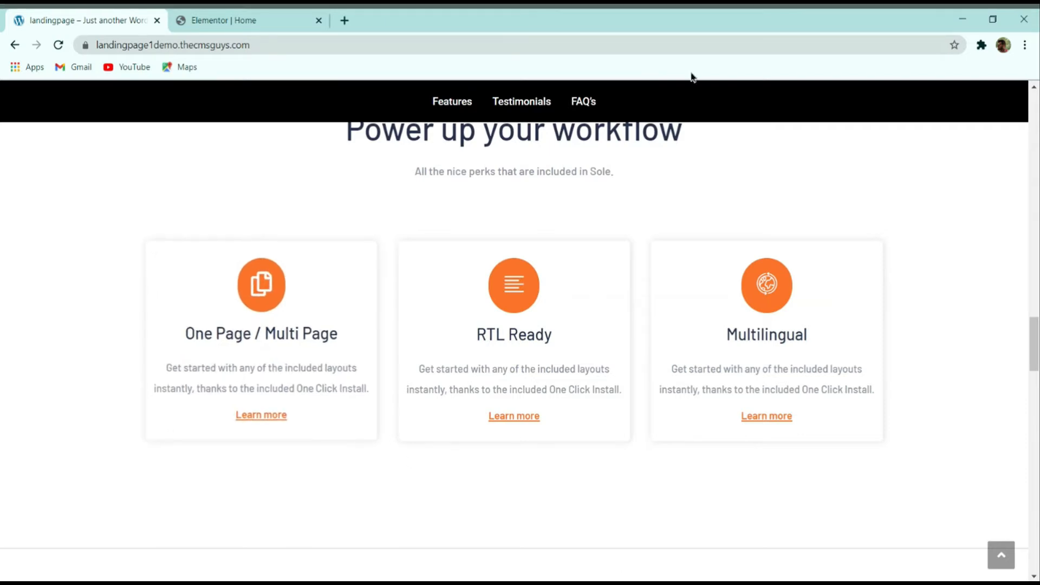
click(284, 20)
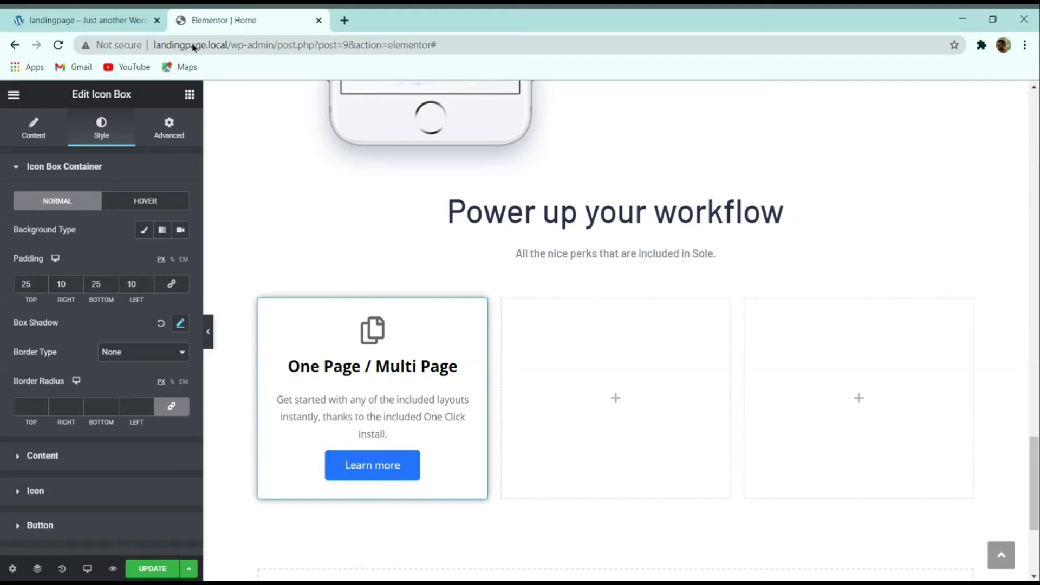
click(180, 328)
drag(81, 395, 87, 398)
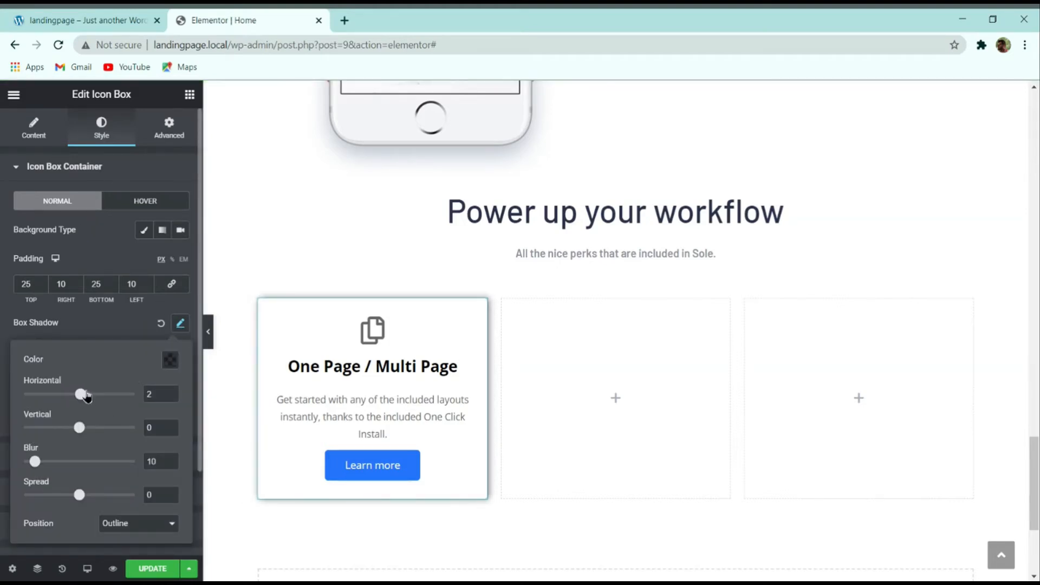
click(169, 366)
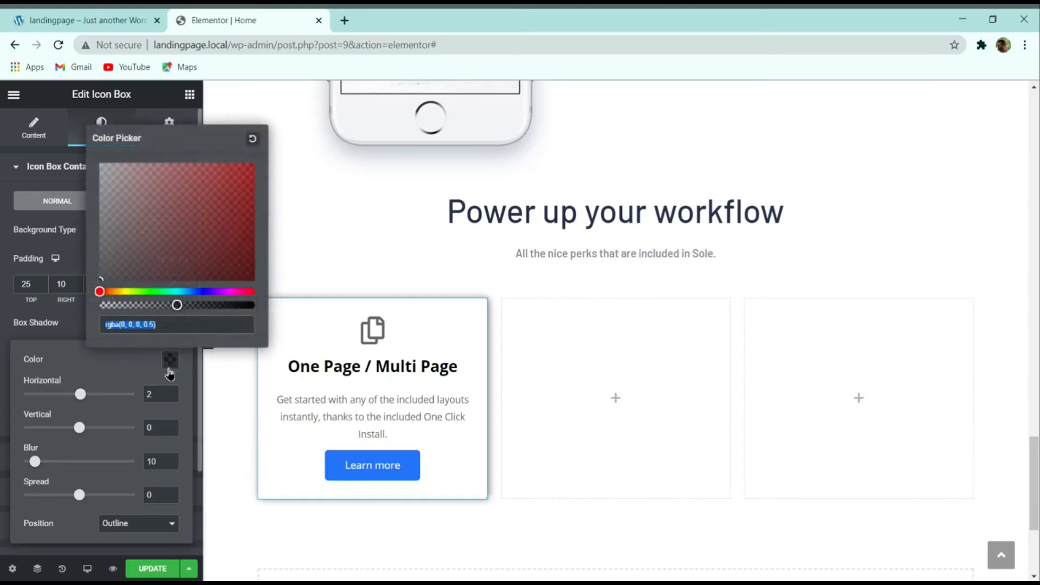
drag(176, 305, 143, 307)
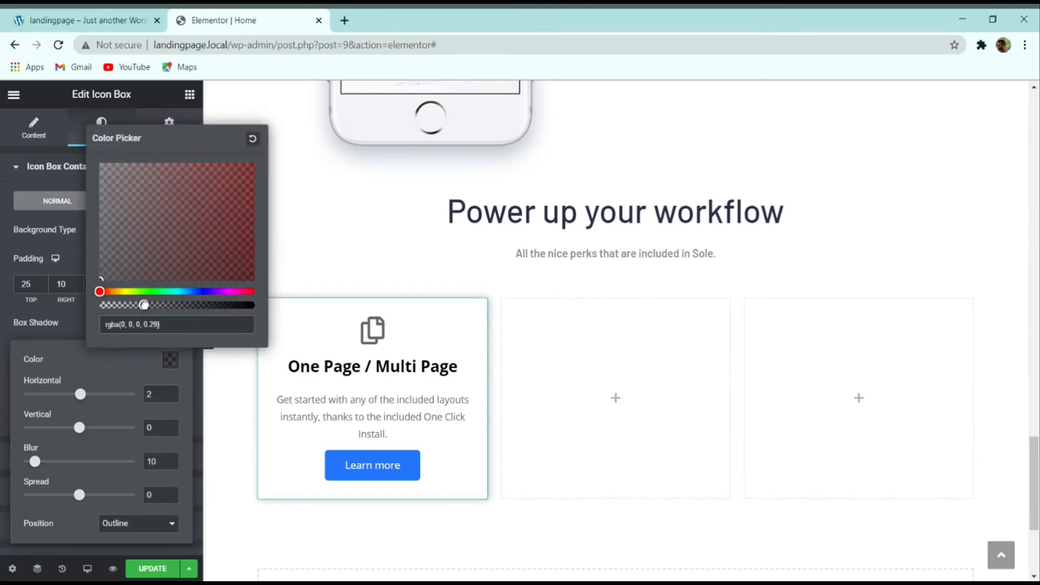
click(72, 323)
click(208, 331)
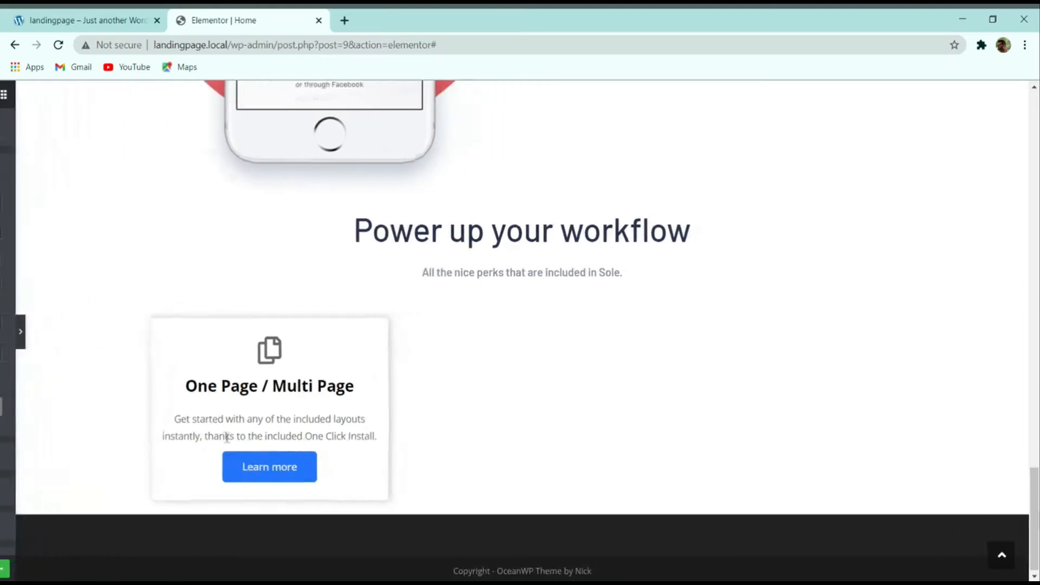
Step: Reopen the editor panel and expand the Style tab's Content section for the title and description
click(81, 20)
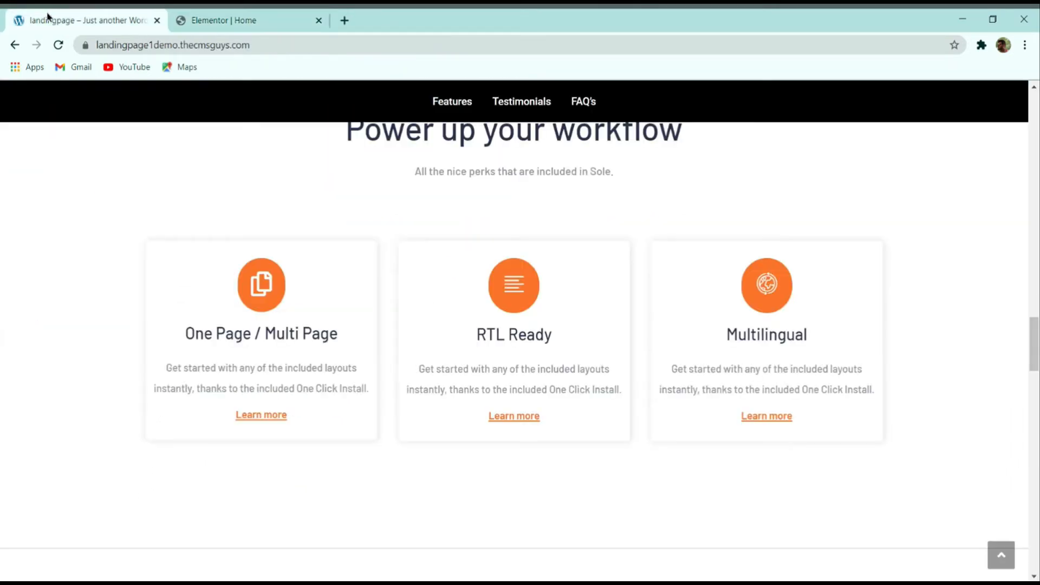
click(251, 17)
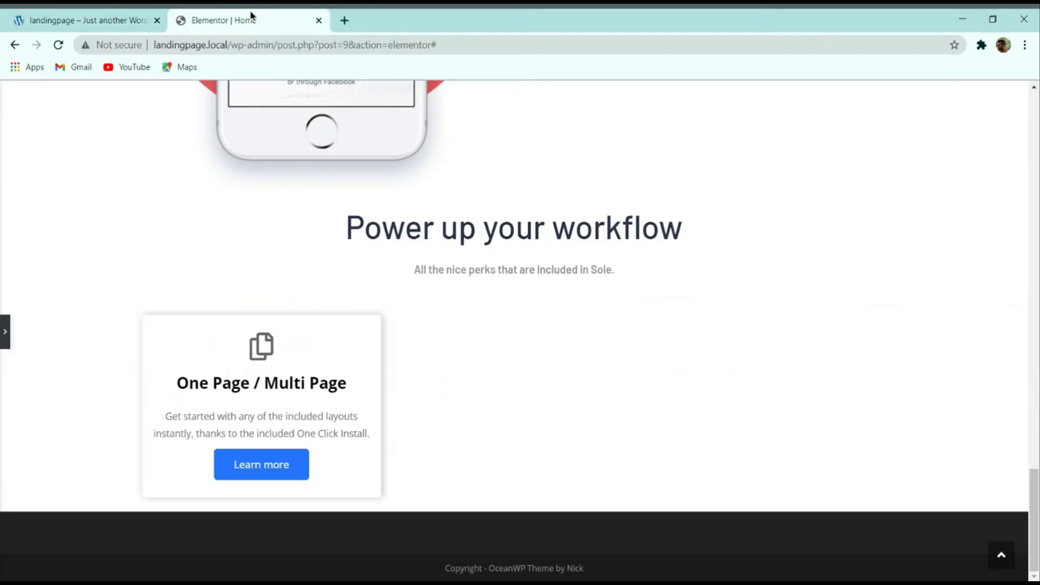
click(4, 336)
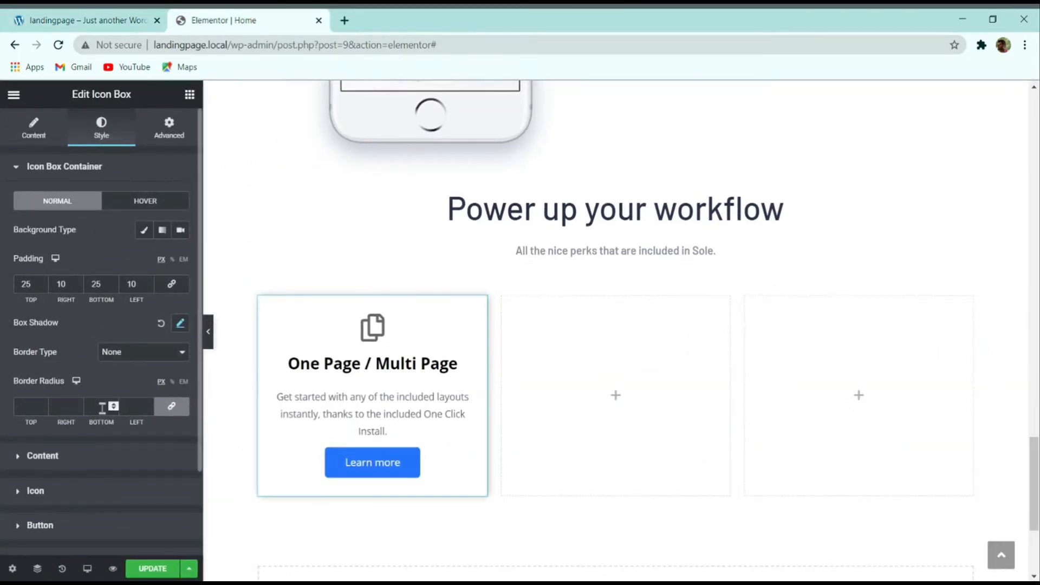
click(101, 461)
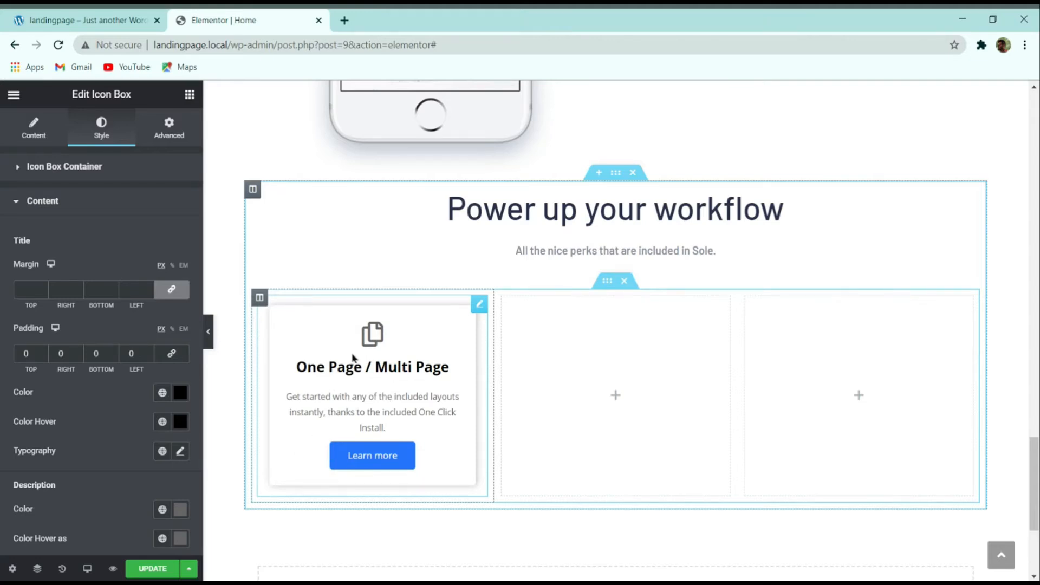
Step: Set the card heading colour and hover colour to dark navy #28314a
click(82, 20)
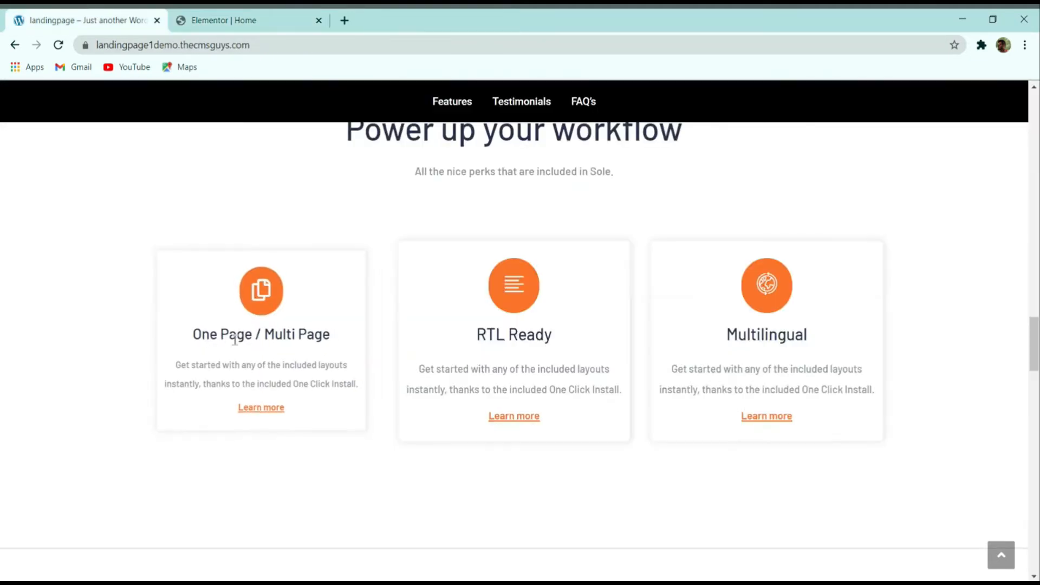
click(214, 20)
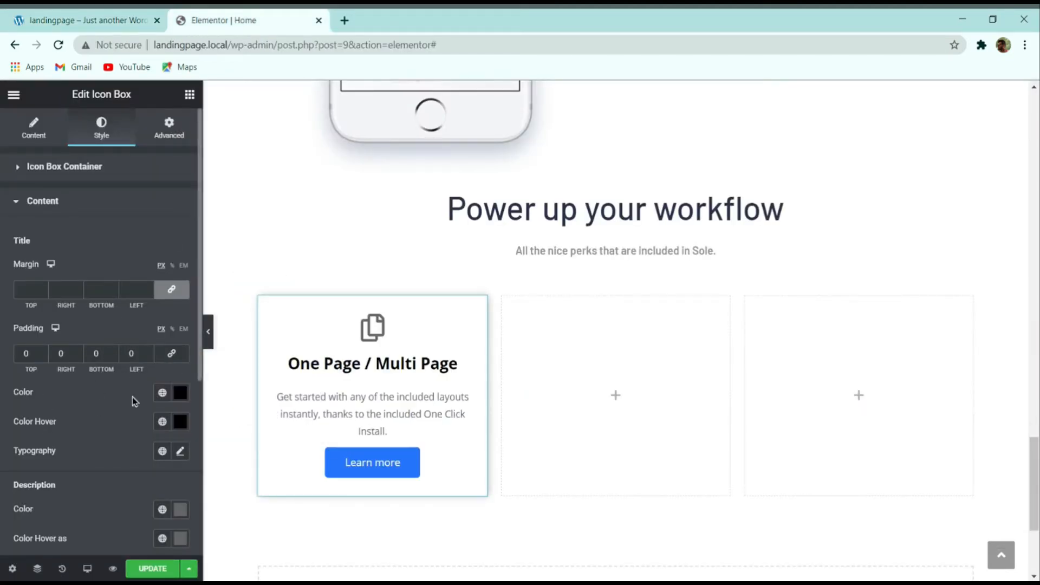
click(181, 395)
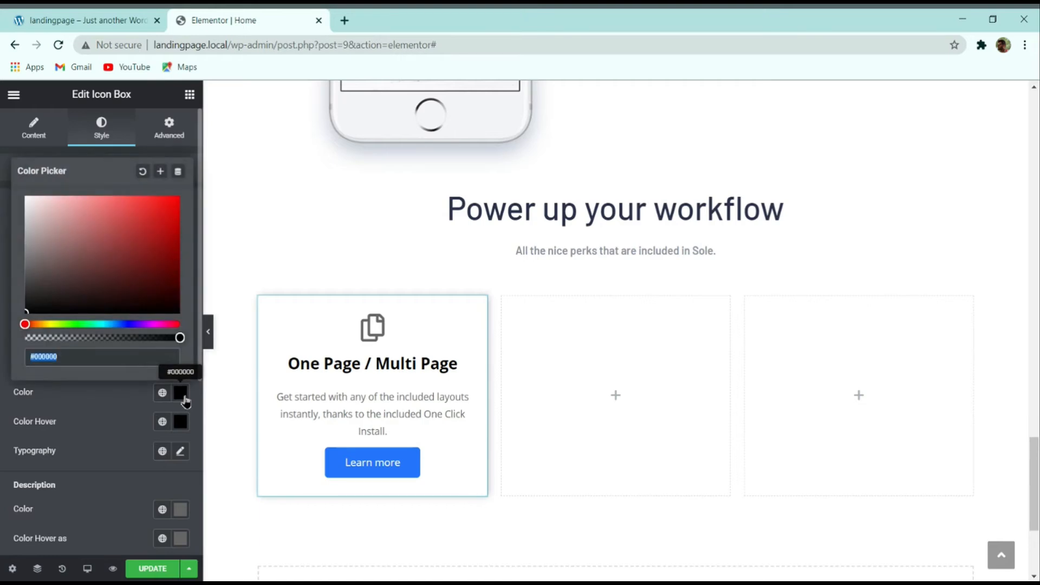
text(28314a)
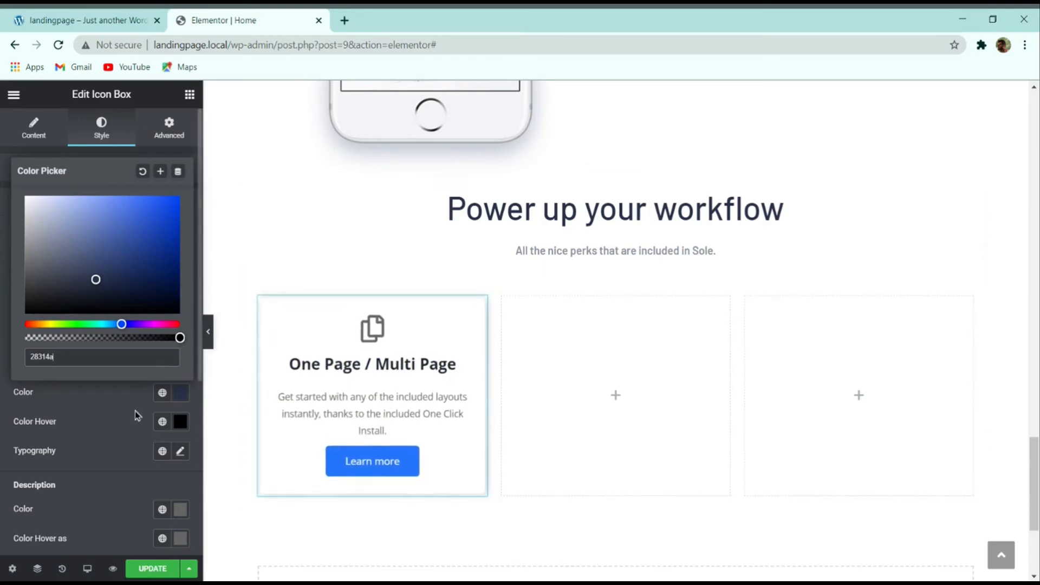
click(103, 420)
click(180, 392)
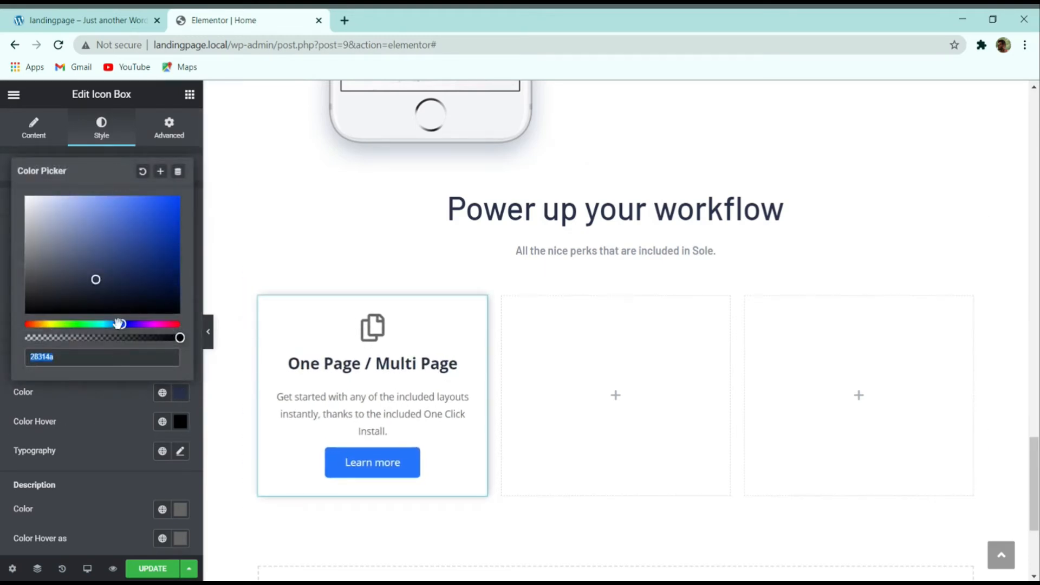
click(138, 419)
click(180, 425)
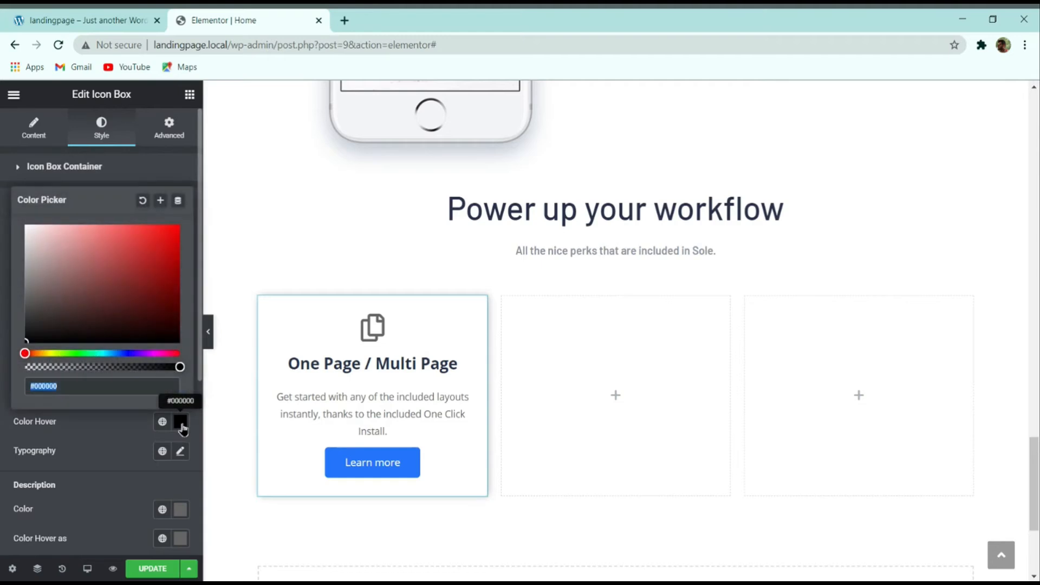
text(#28314a)
click(128, 429)
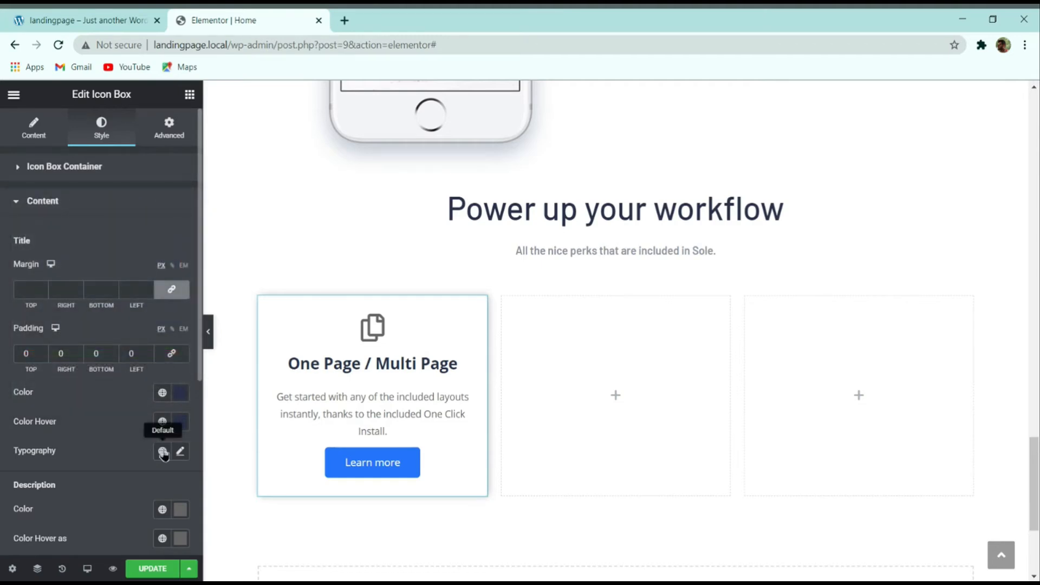
Step: Set the heading typography to Montserrat, 24 px size, 30 px line height
click(181, 452)
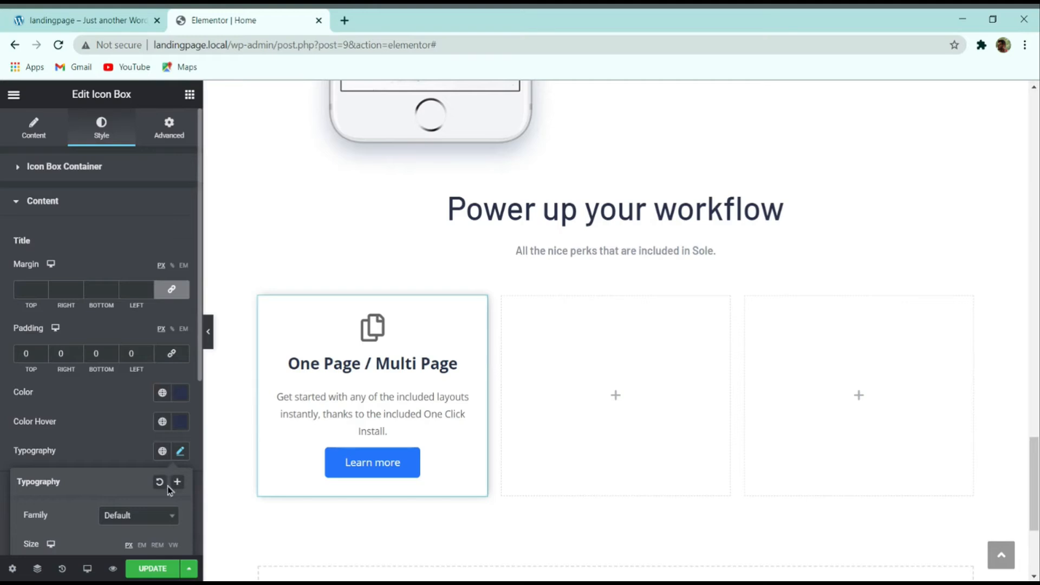
scroll(167, 486, down, 5)
click(135, 239)
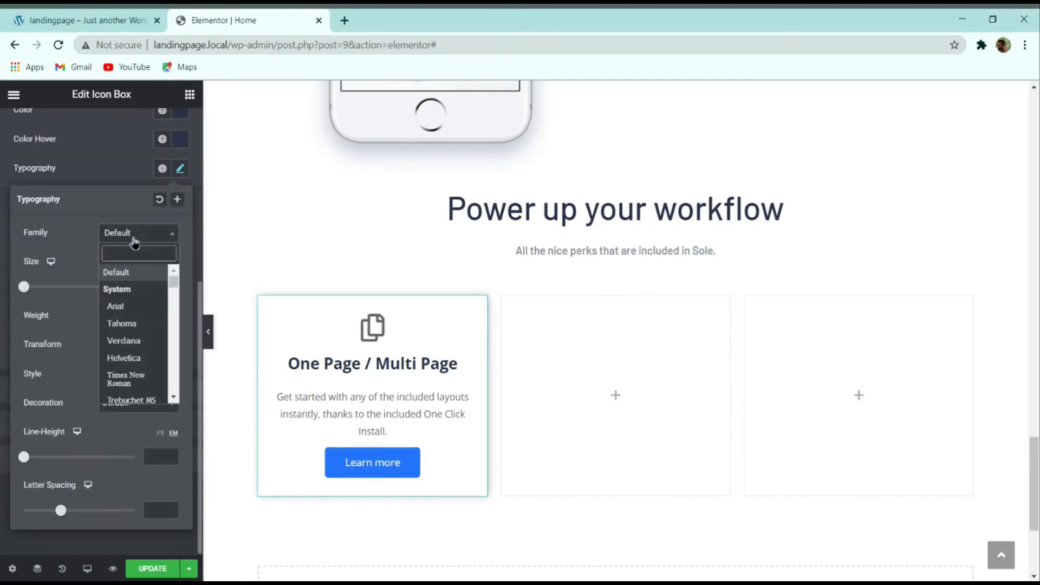
text(monts)
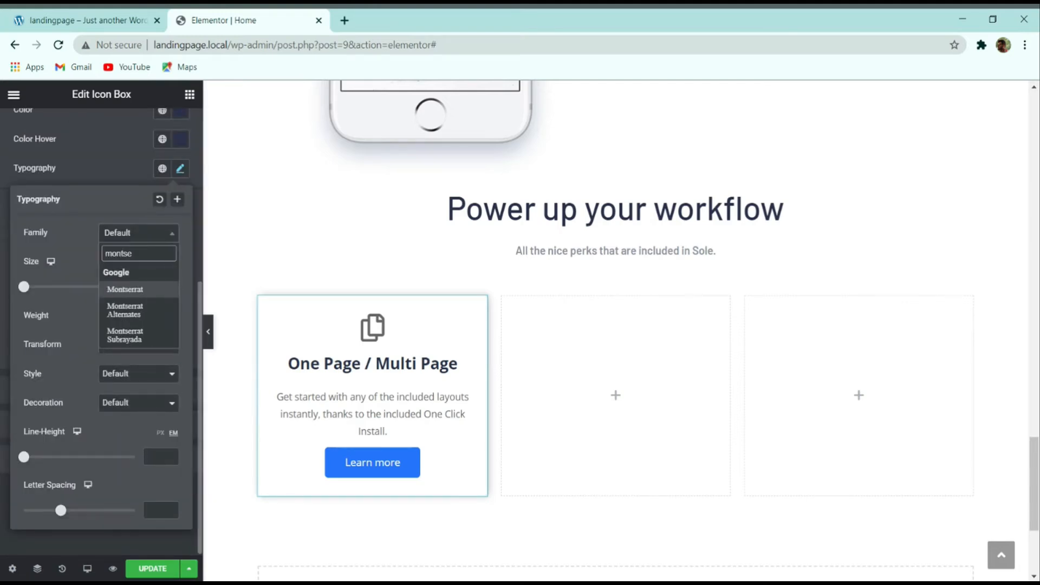
text(e)
key(Return)
click(148, 287)
text(24)
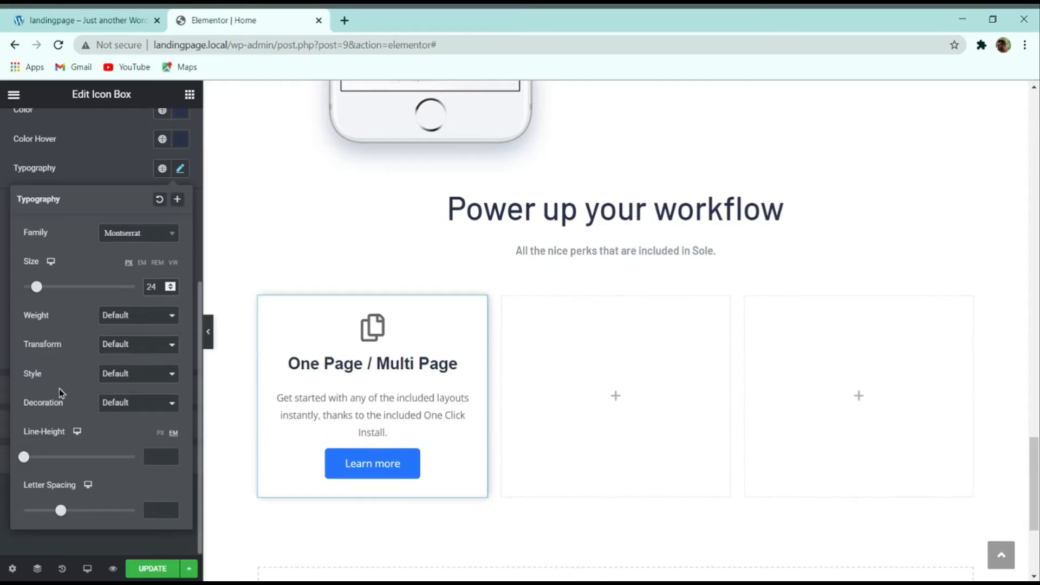
click(160, 432)
click(158, 457)
text(30)
click(85, 167)
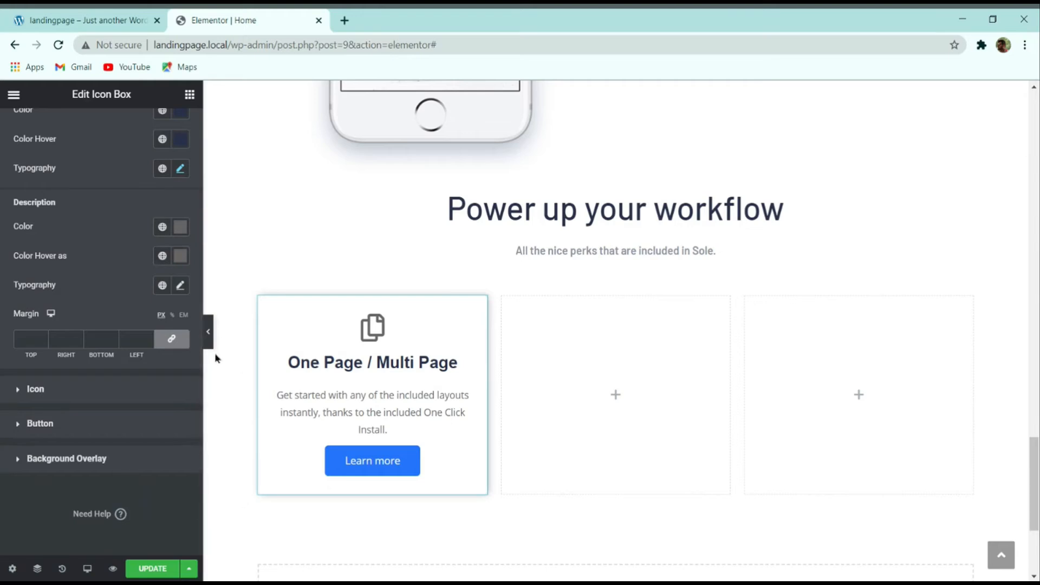
Step: Set the description colour and hover colour to blue-grey 8e9393f, matching the demo
click(180, 231)
click(90, 20)
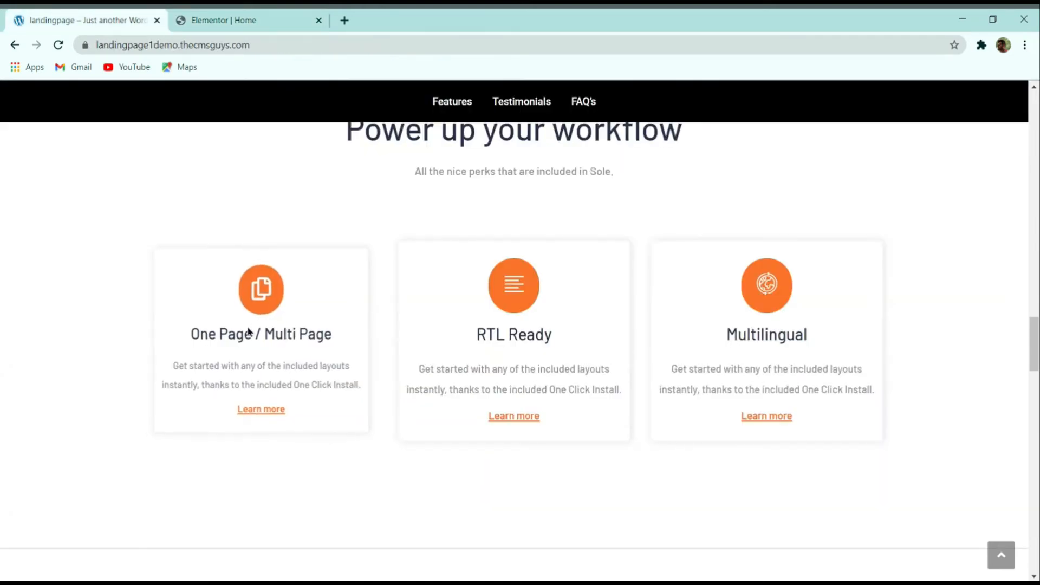
click(222, 20)
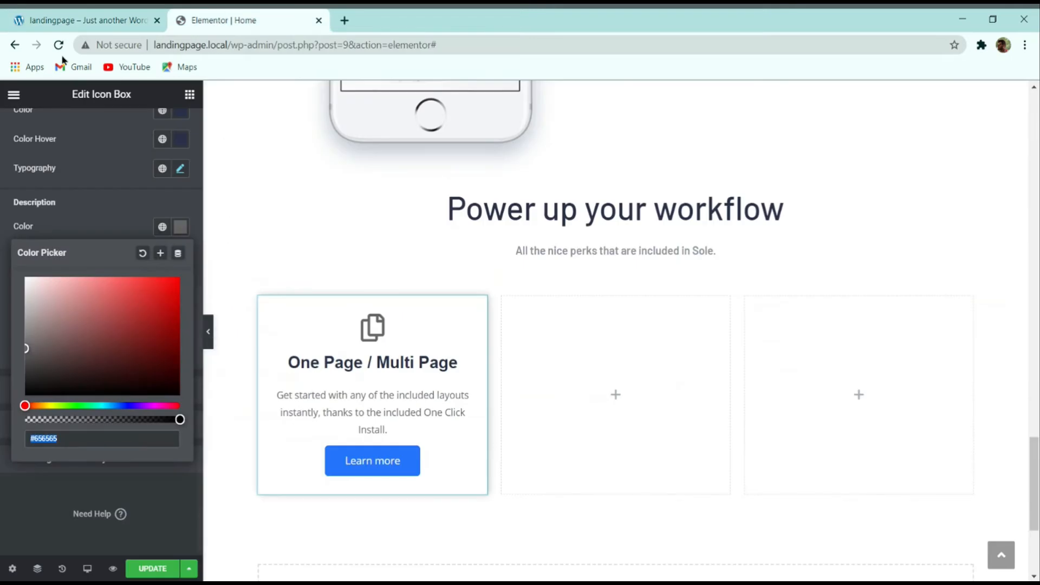
text(8e)
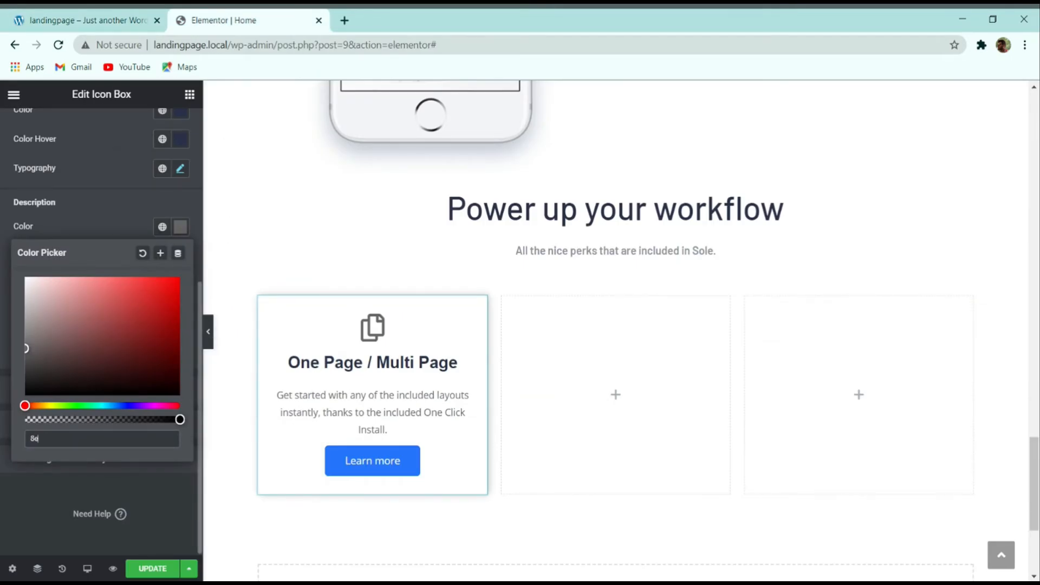
text(939)
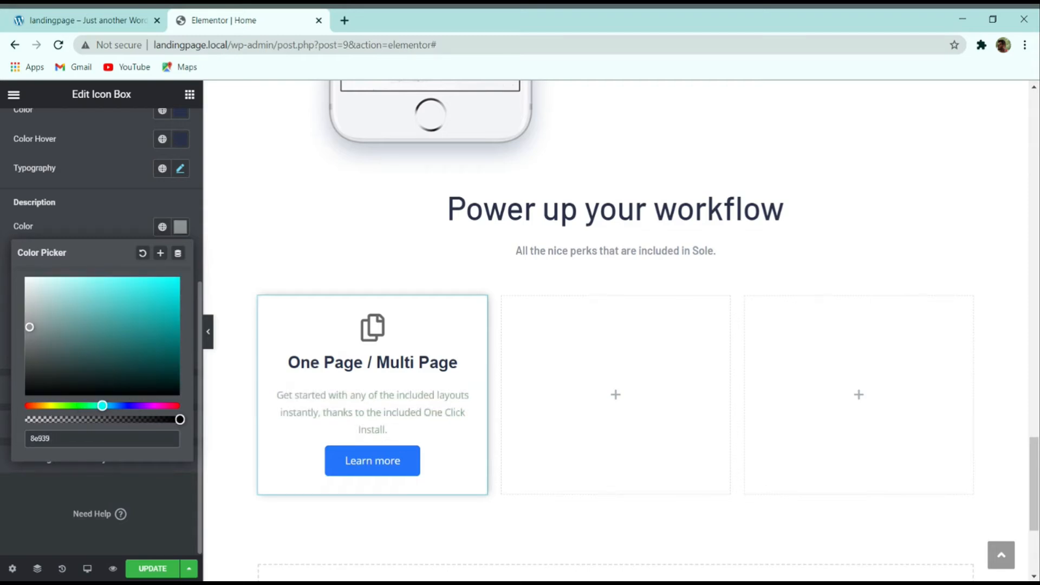
text(3f)
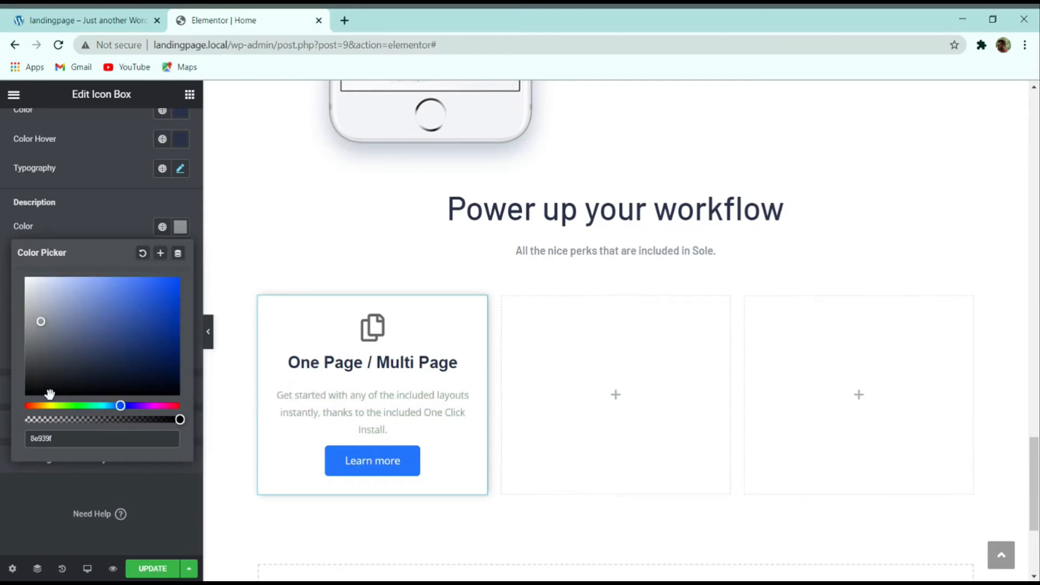
double_click(70, 438)
click(96, 216)
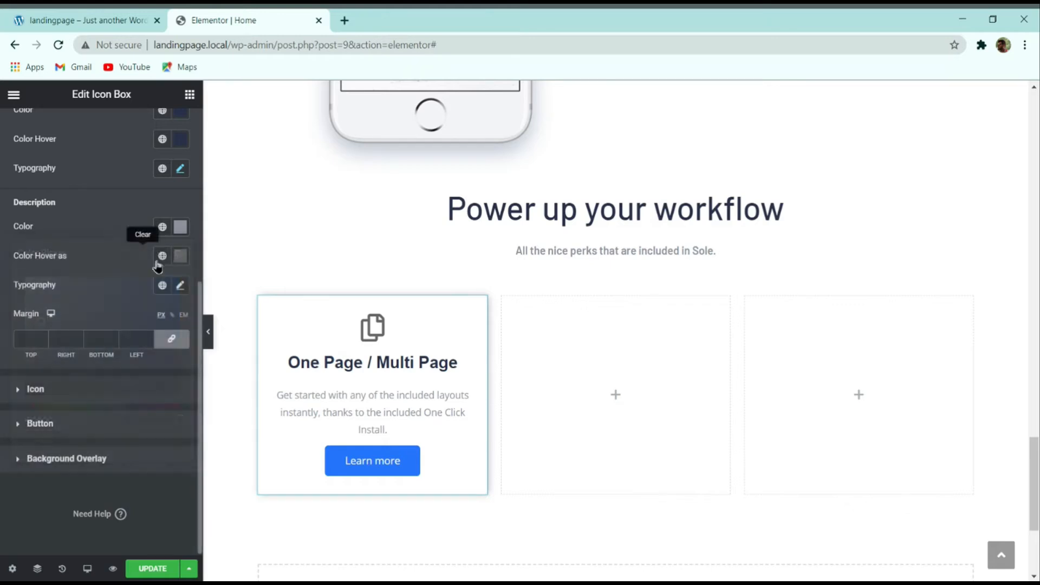
click(181, 259)
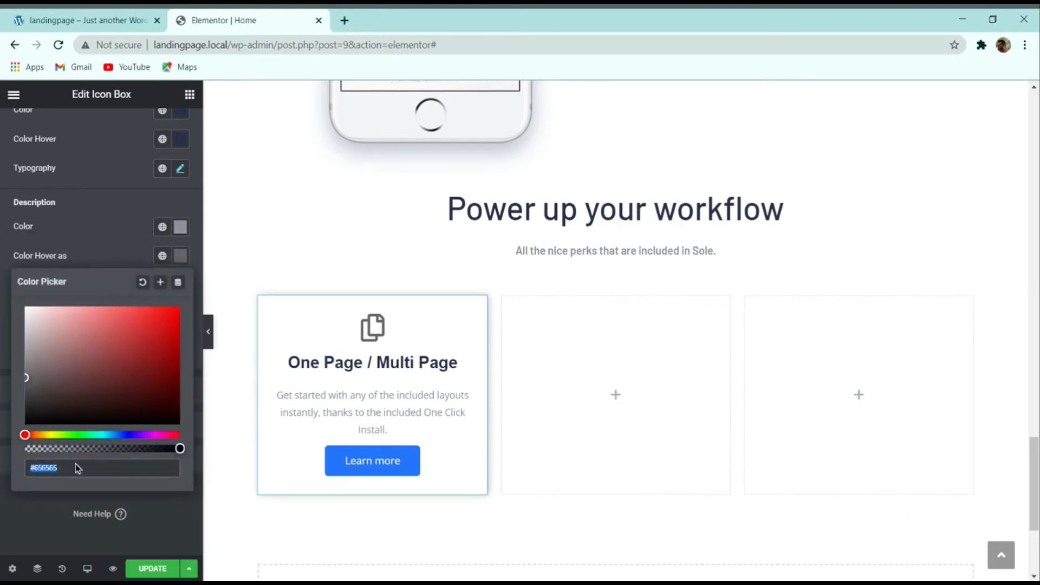
key(ctrl+v)
click(119, 21)
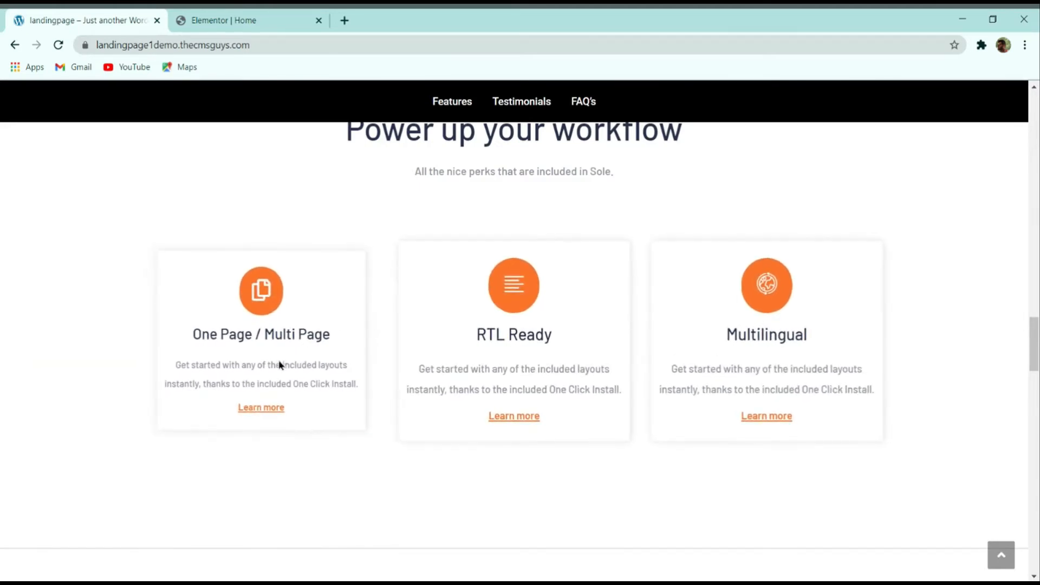
click(244, 20)
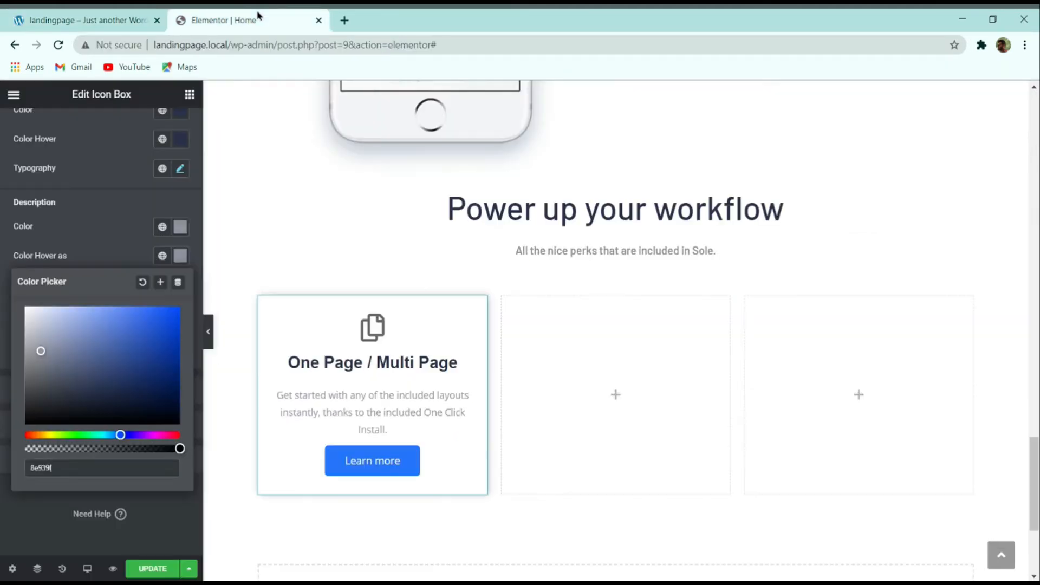
click(101, 252)
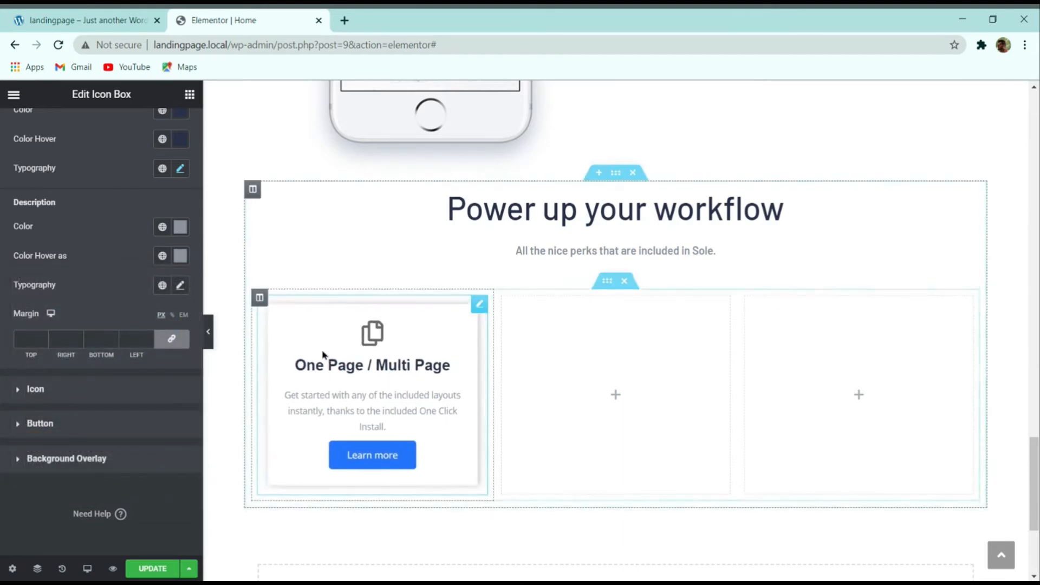
Step: Style the description in Montserrat, size 15, weight 500, line height 30
click(179, 286)
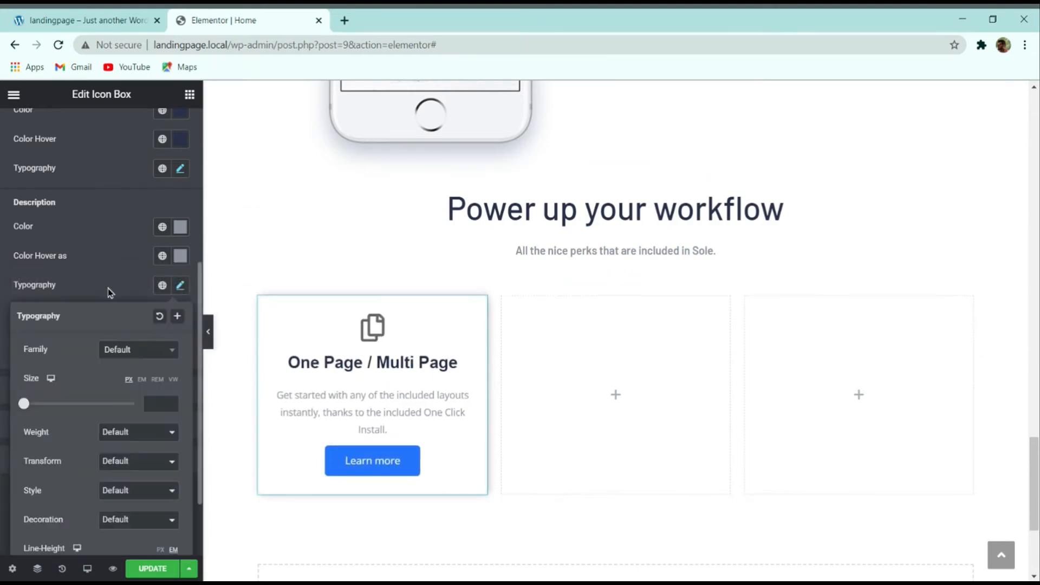
click(116, 354)
text(monts)
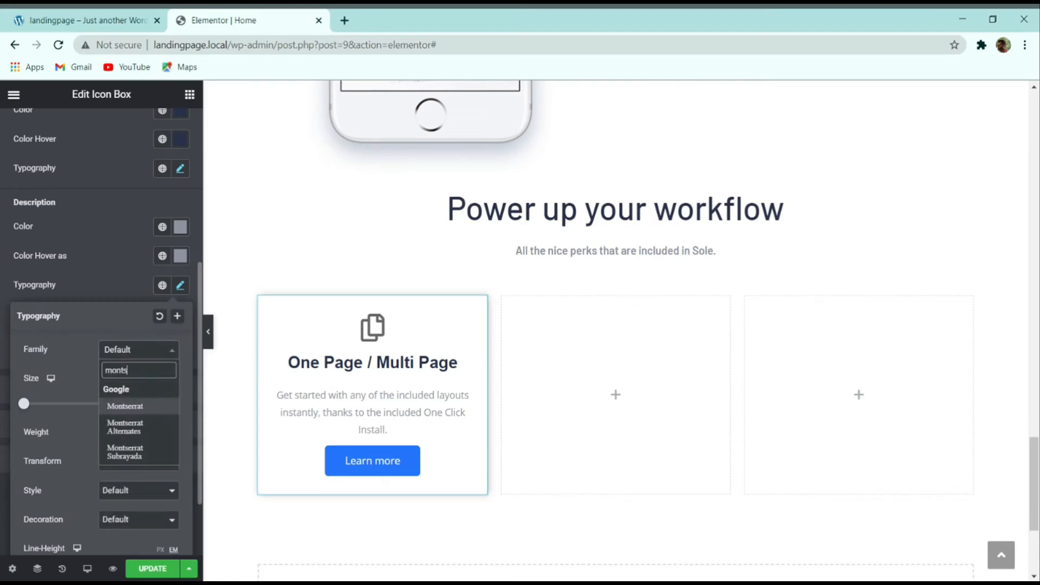
key(Return)
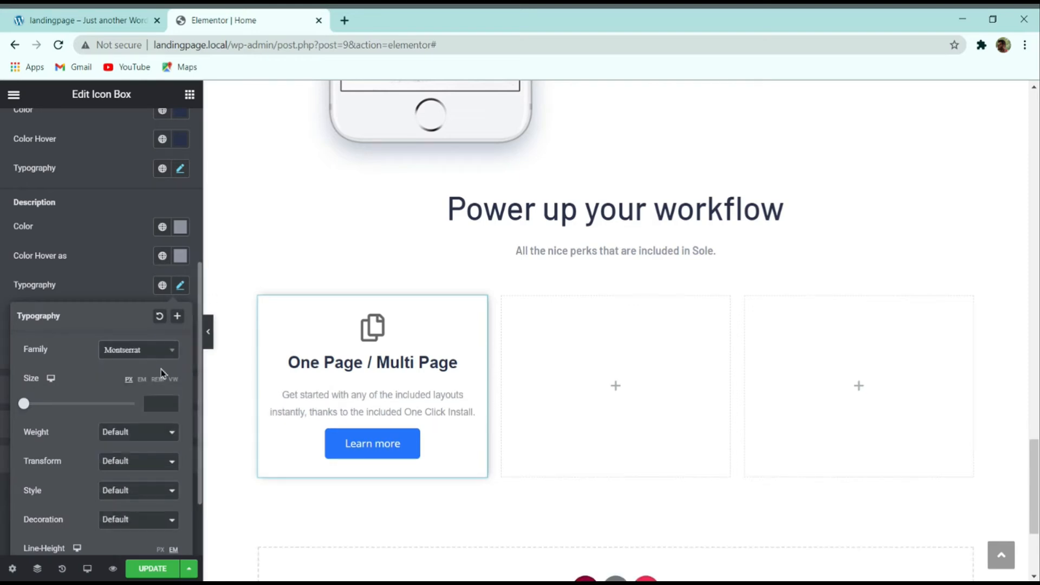
text(15)
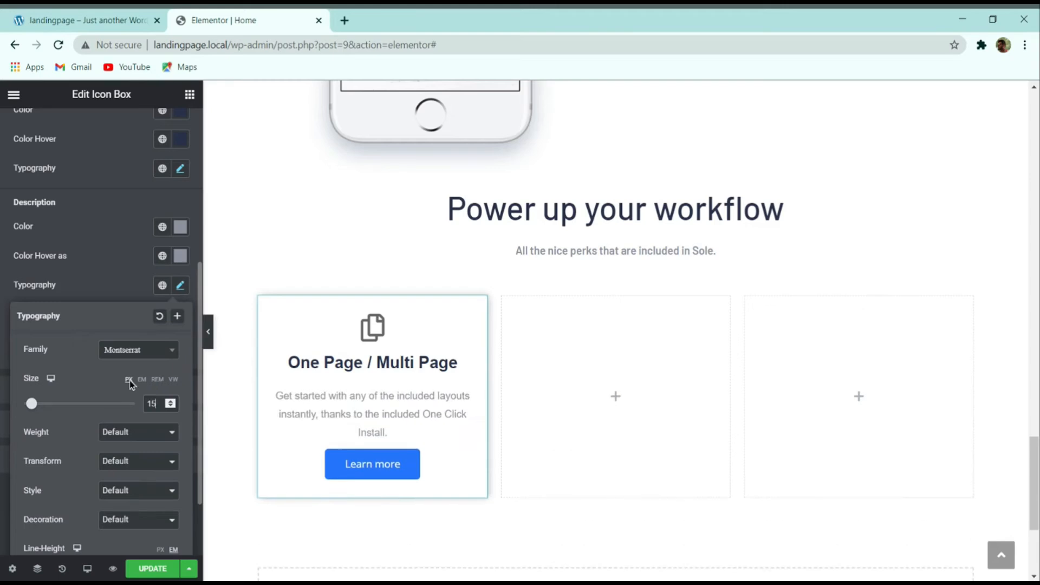
click(127, 433)
click(111, 499)
scroll(152, 526, down, 2)
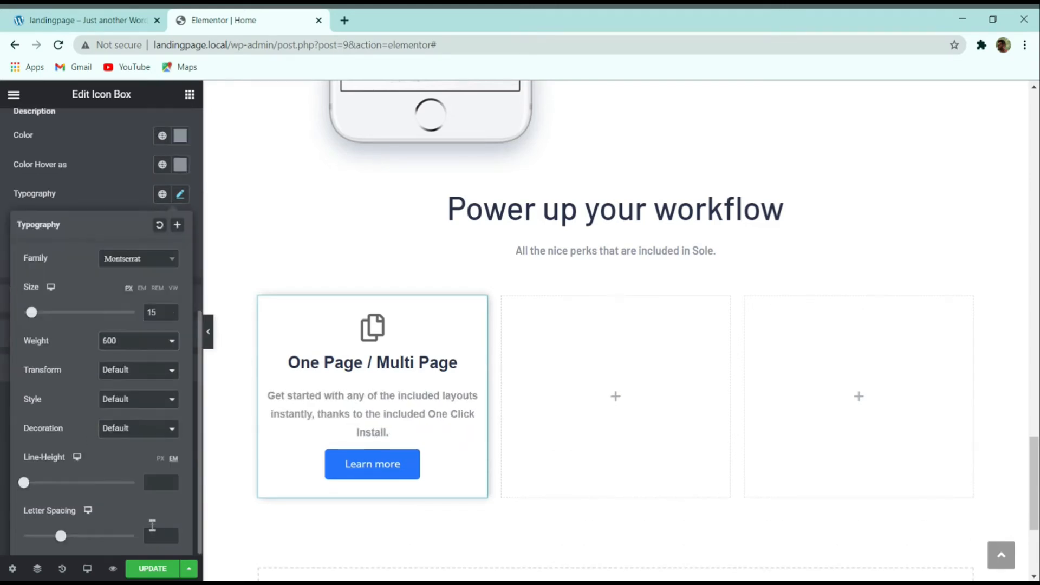
click(161, 482)
text(30)
click(72, 15)
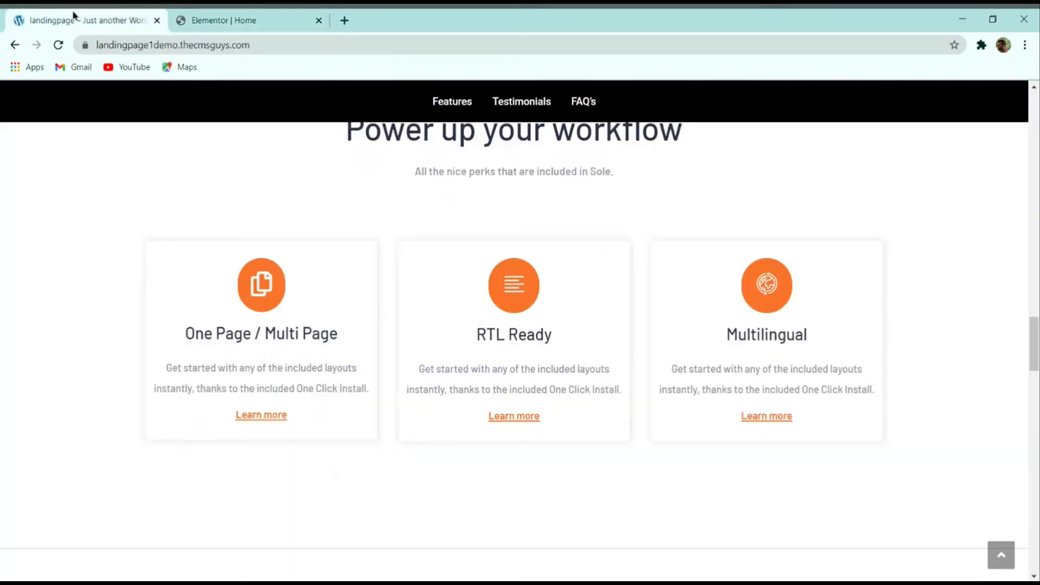
click(215, 15)
click(112, 401)
click(111, 206)
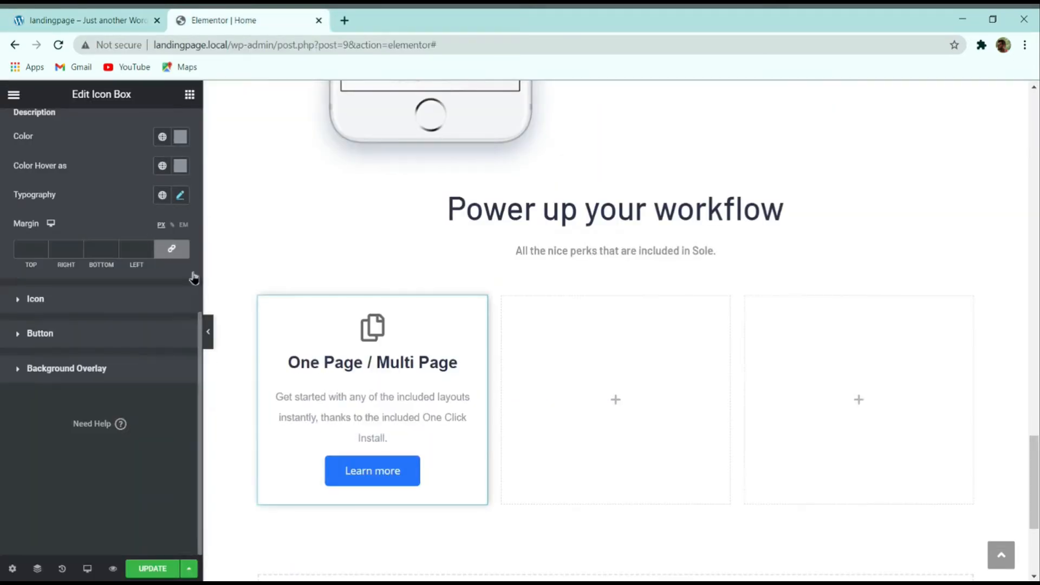
Step: Compare the card with the live demo's three feature cards
click(127, 19)
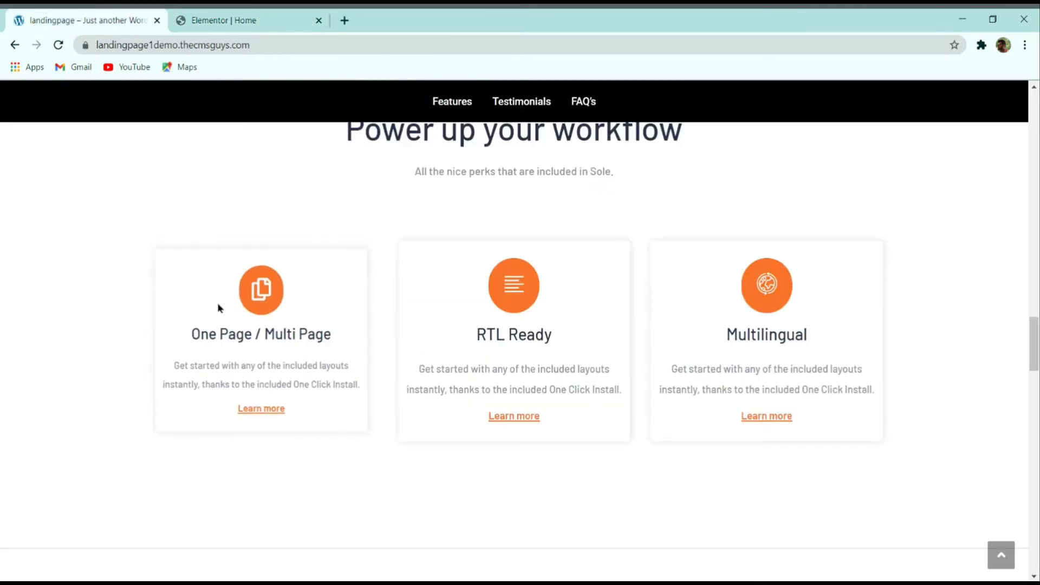
click(233, 20)
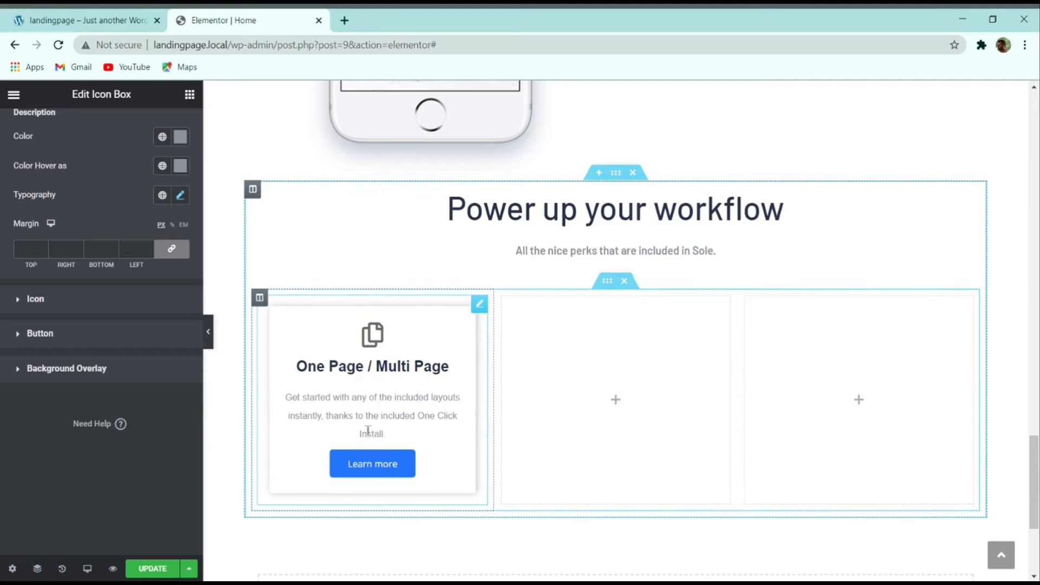
click(119, 26)
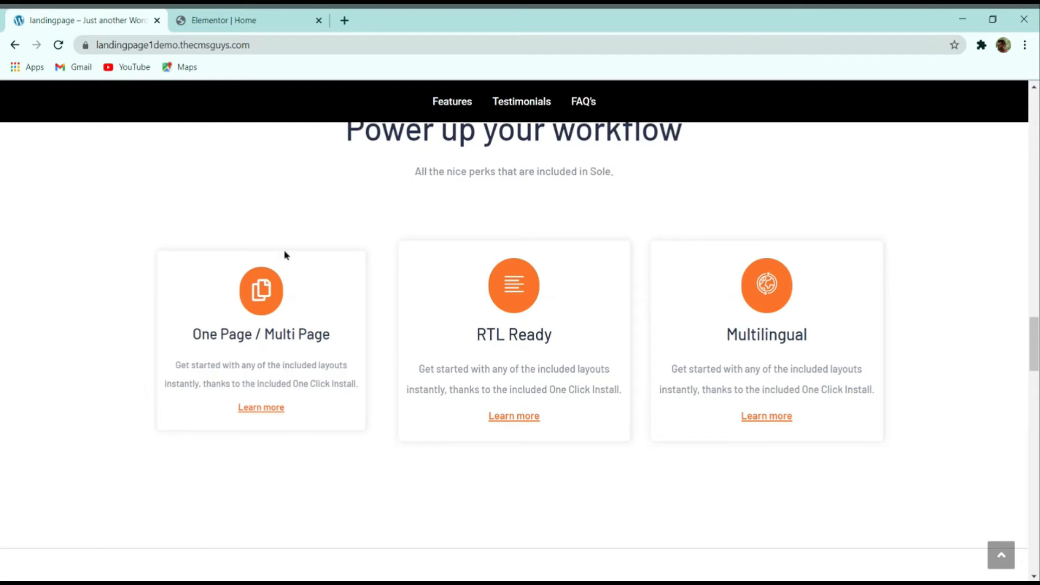
click(244, 20)
Step: Unlink the title margin, set its top margin to 10, and adjust the top padding
scroll(116, 295, up, 5)
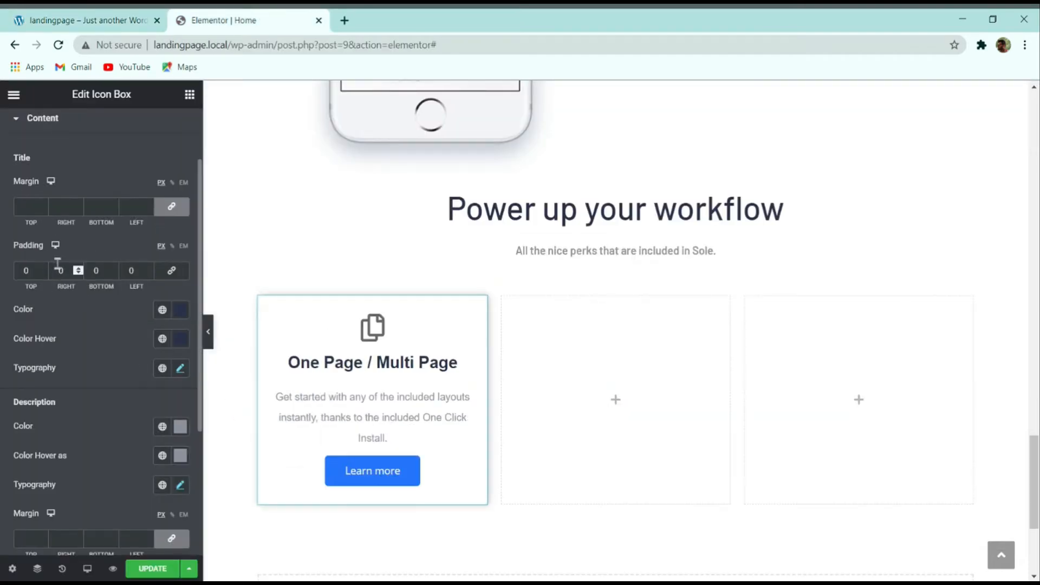
click(171, 206)
double_click(36, 202)
text(10)
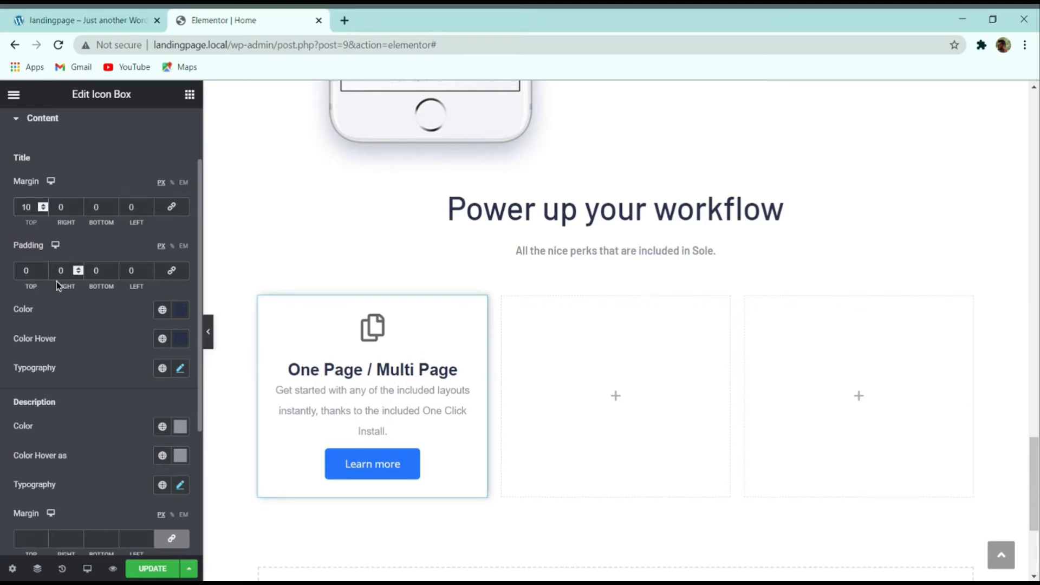
double_click(36, 270)
text(3)
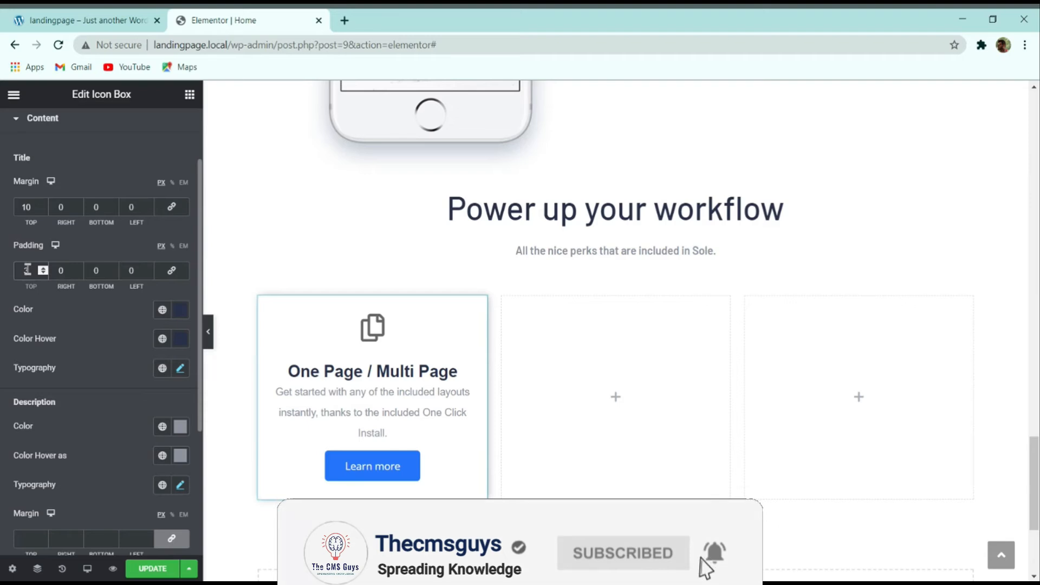
text(0)
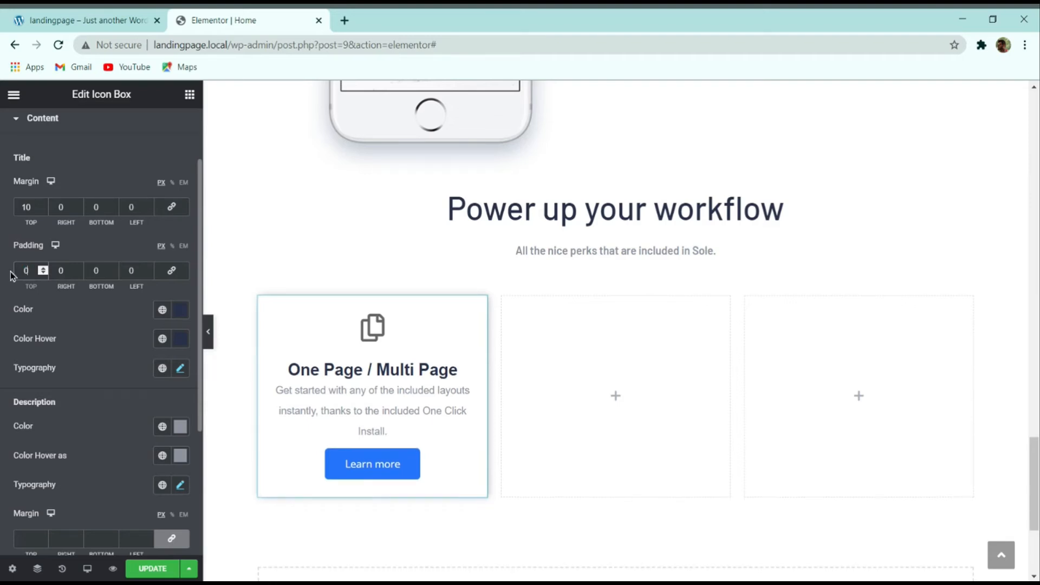
Step: Expand the Icon style section and check the live demo page
scroll(38, 272, down, 4)
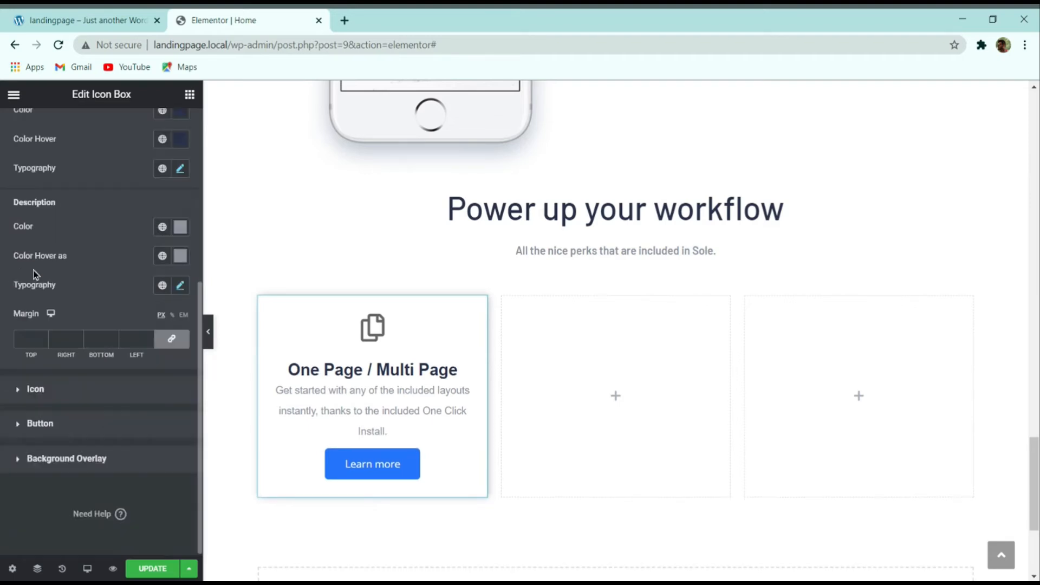
click(92, 392)
click(94, 23)
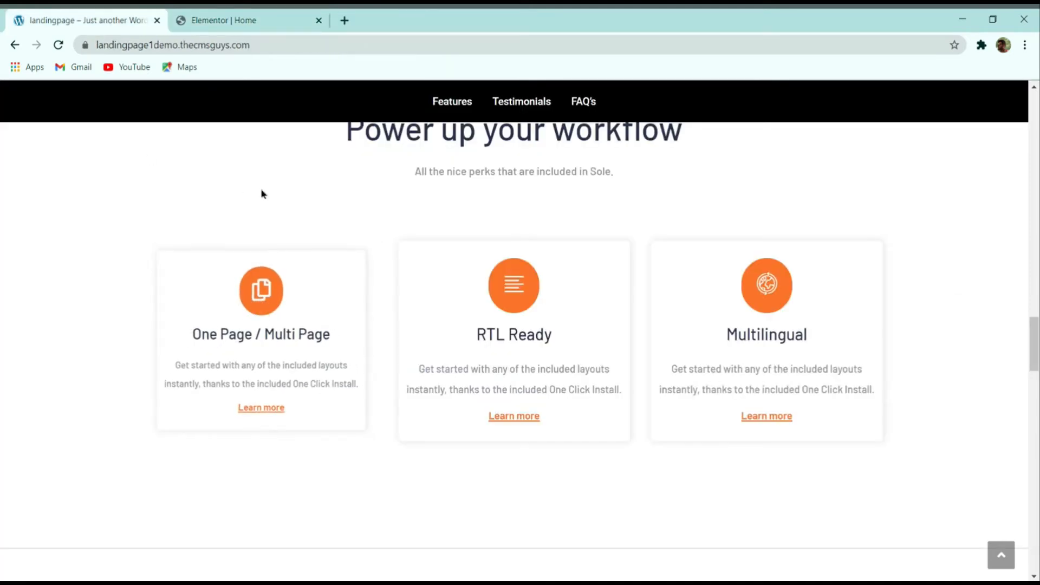
click(247, 21)
click(100, 16)
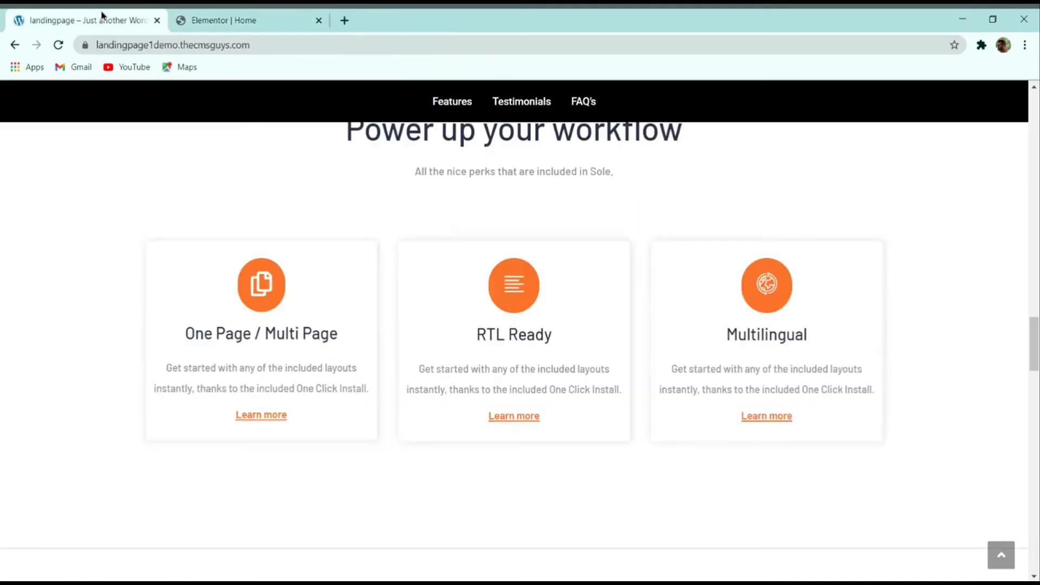
Step: Give the icon an orange #fa742b background and a white icon colour
click(260, 16)
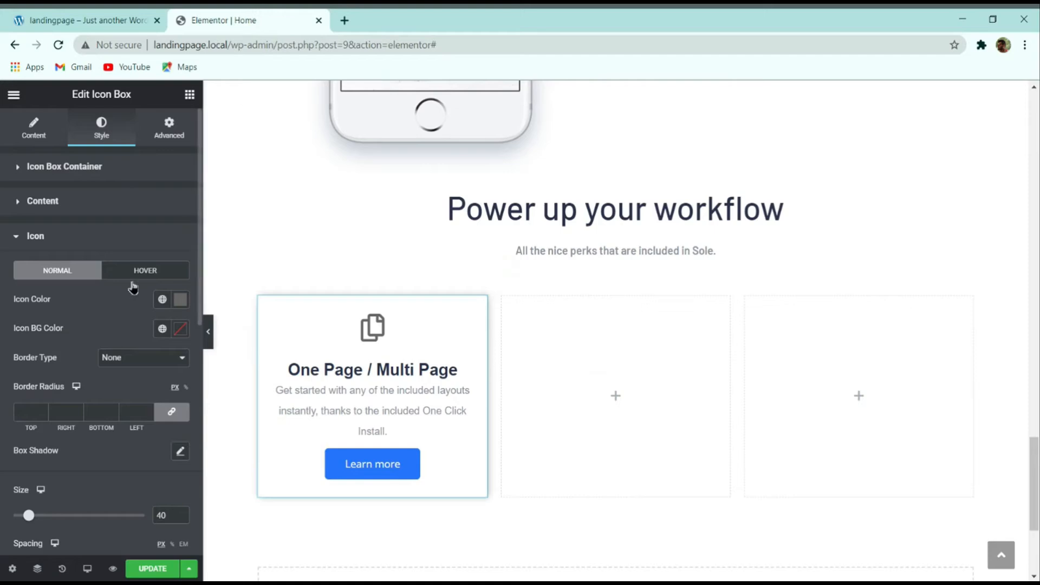
click(181, 330)
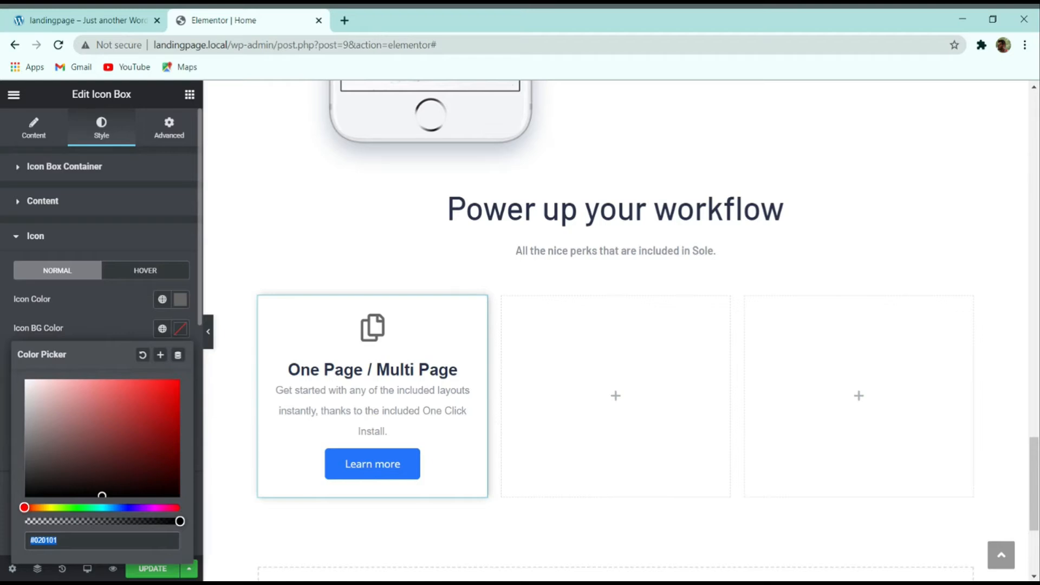
key(BackSpace)
text(fa742)
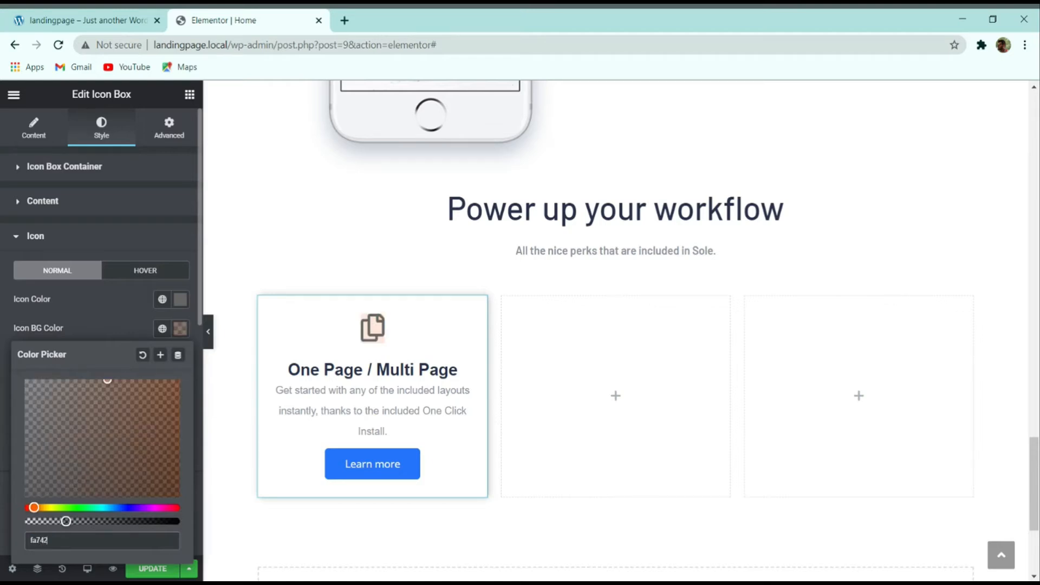
text(b)
click(135, 326)
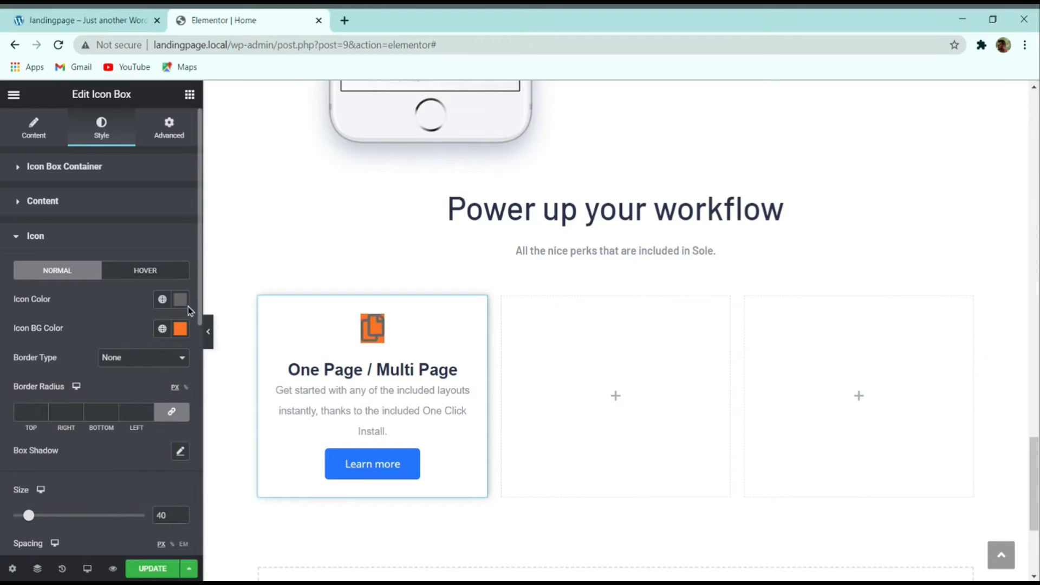
click(181, 301)
drag(39, 367, 1, 333)
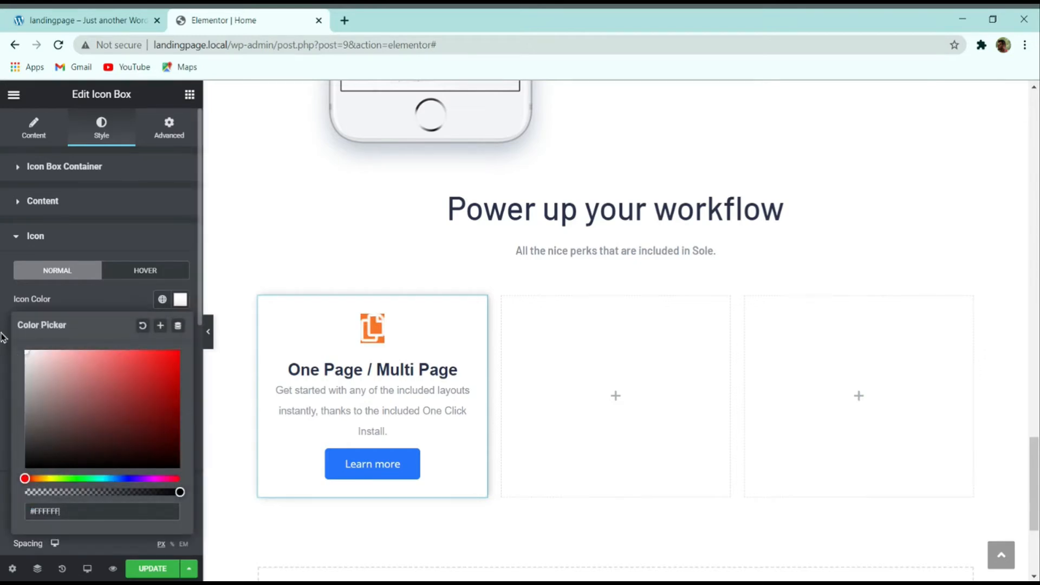
click(92, 298)
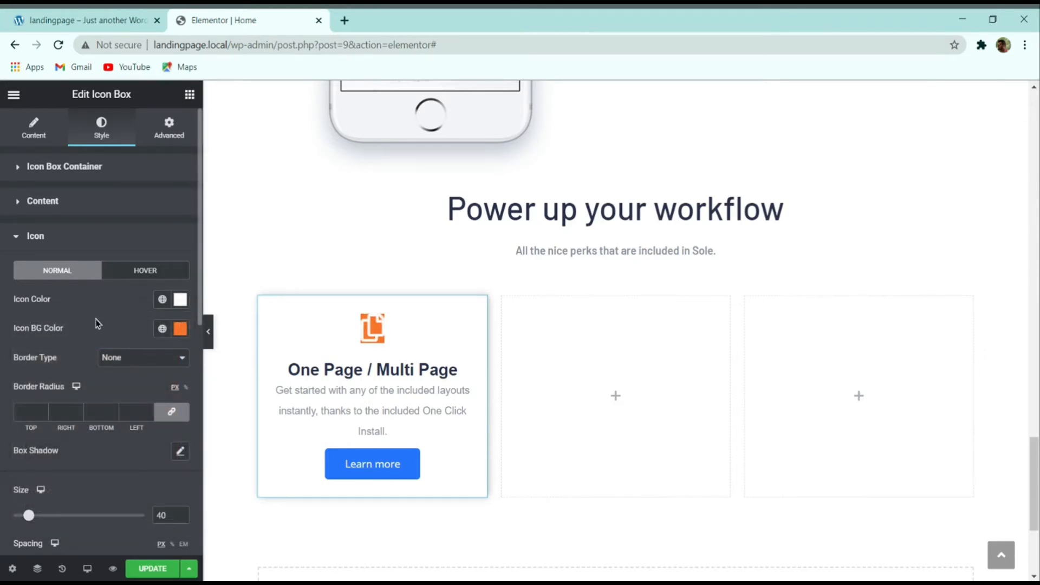
Step: Set the icon corner rounding to 5 and padding to 20, comparing with the demo
click(31, 411)
text(50)
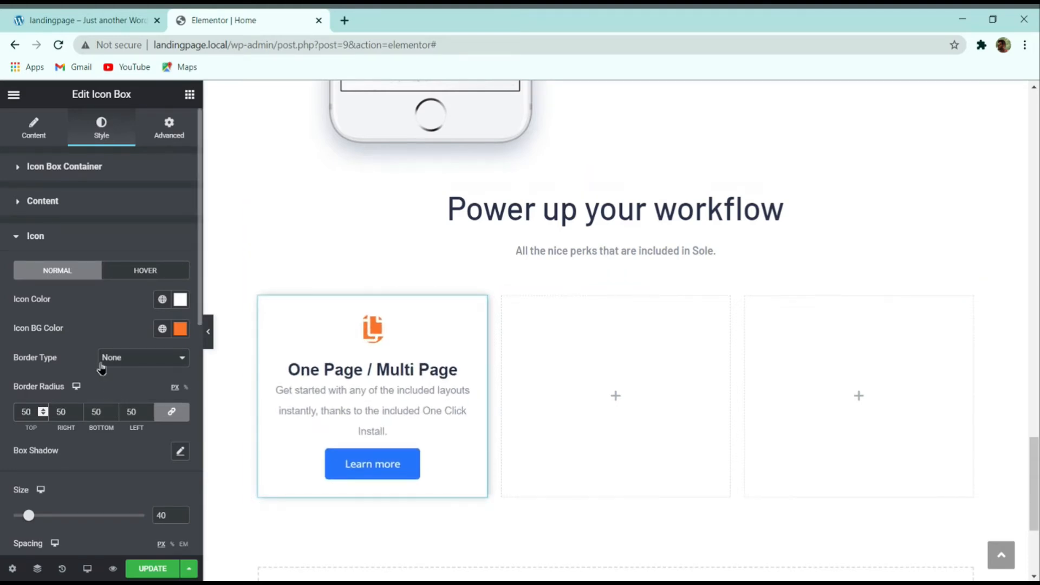
scroll(102, 370, down, 5)
click(24, 19)
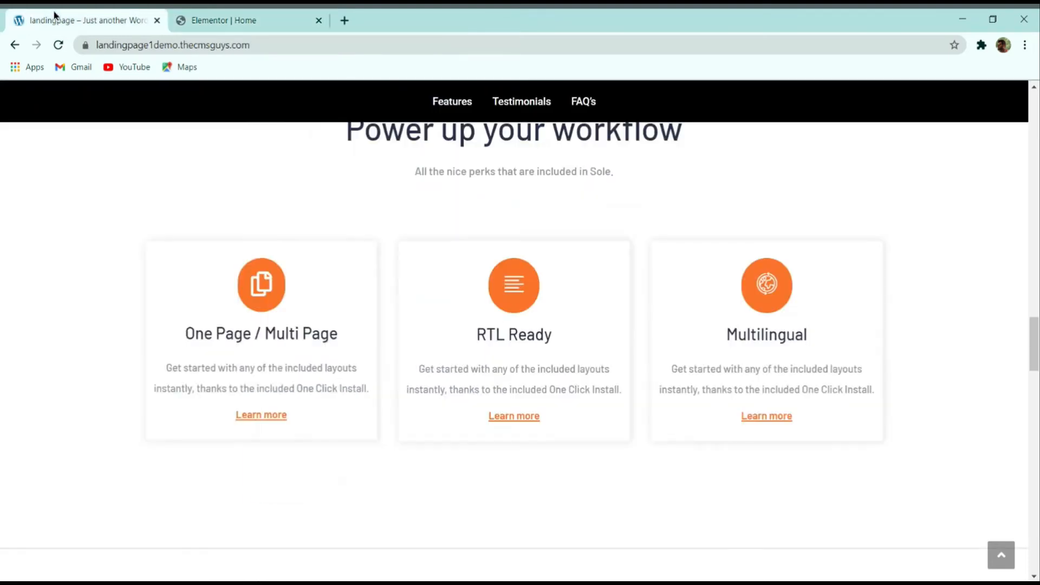
click(251, 23)
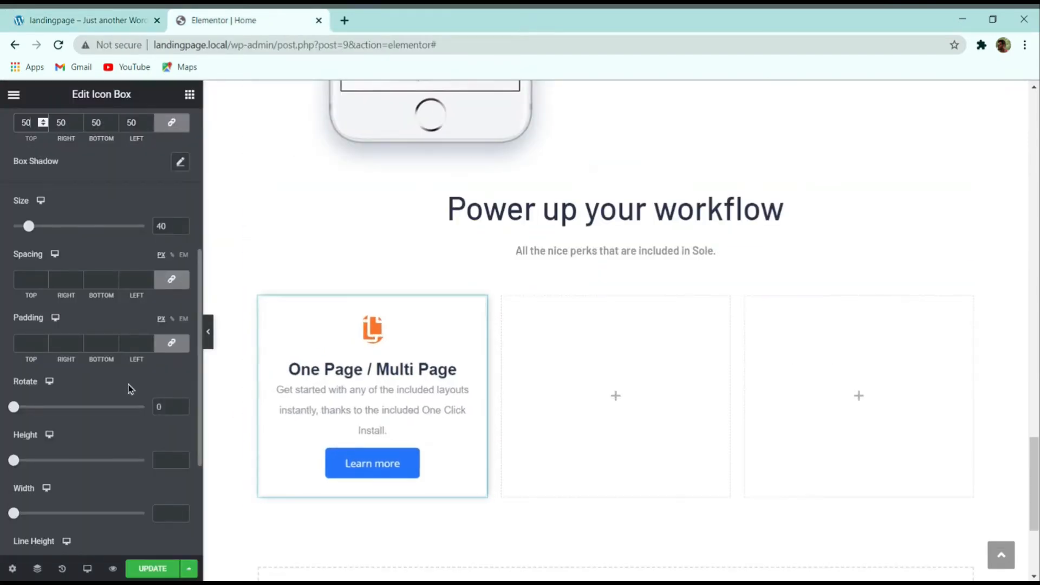
click(34, 338)
text(20)
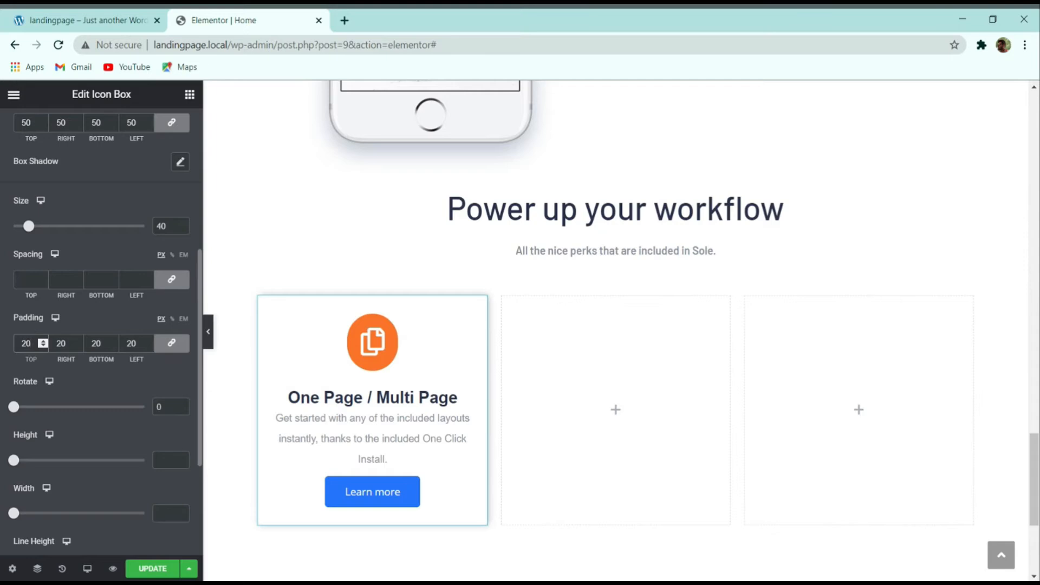
click(76, 20)
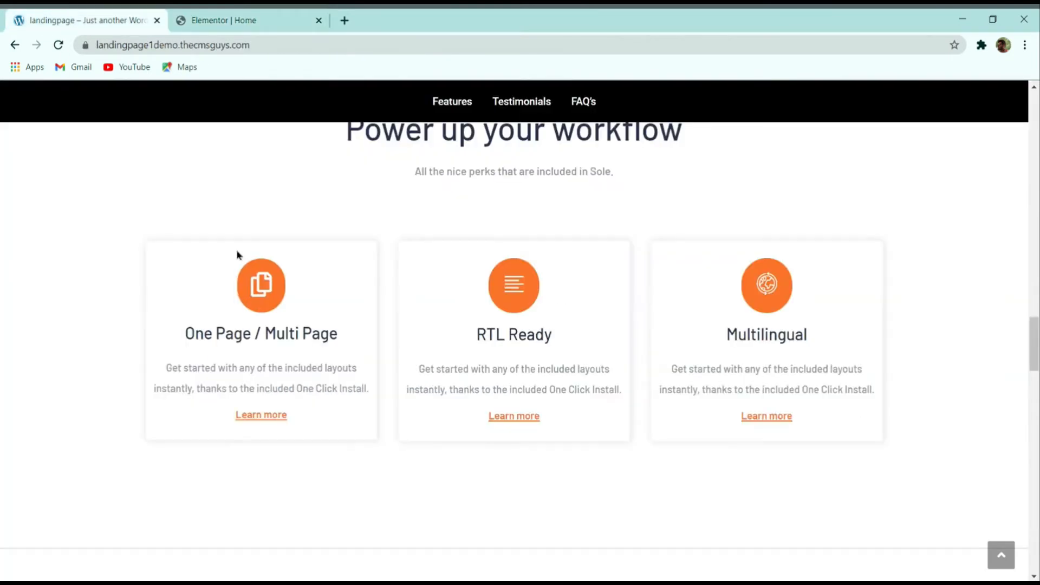
click(241, 20)
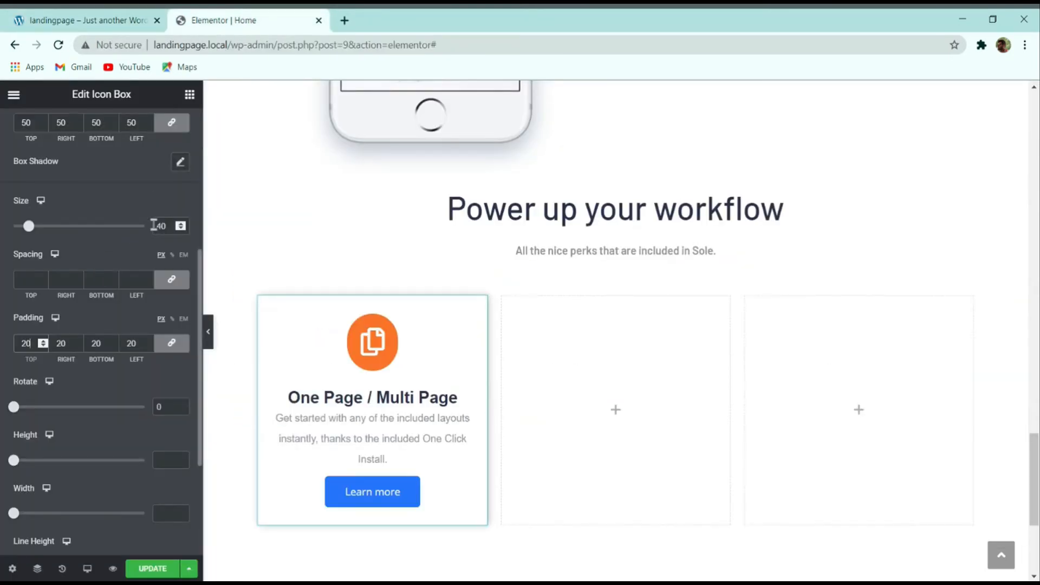
Step: Set the icon size to 35, padding to 20, and border radius to 50
click(181, 230)
click(181, 230)
click(181, 230)
click(181, 229)
click(181, 230)
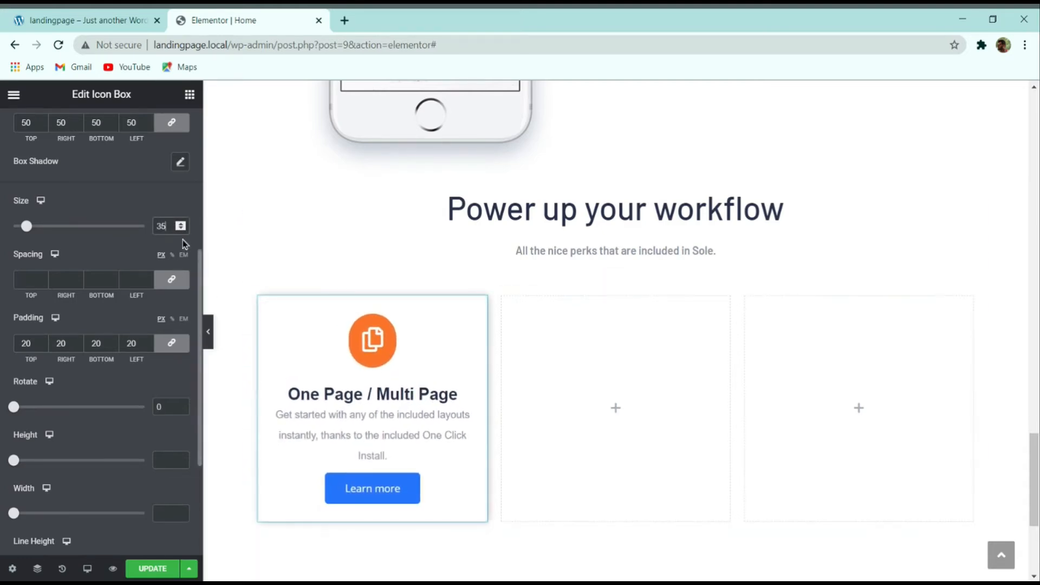
click(183, 232)
click(183, 231)
click(183, 232)
click(183, 232)
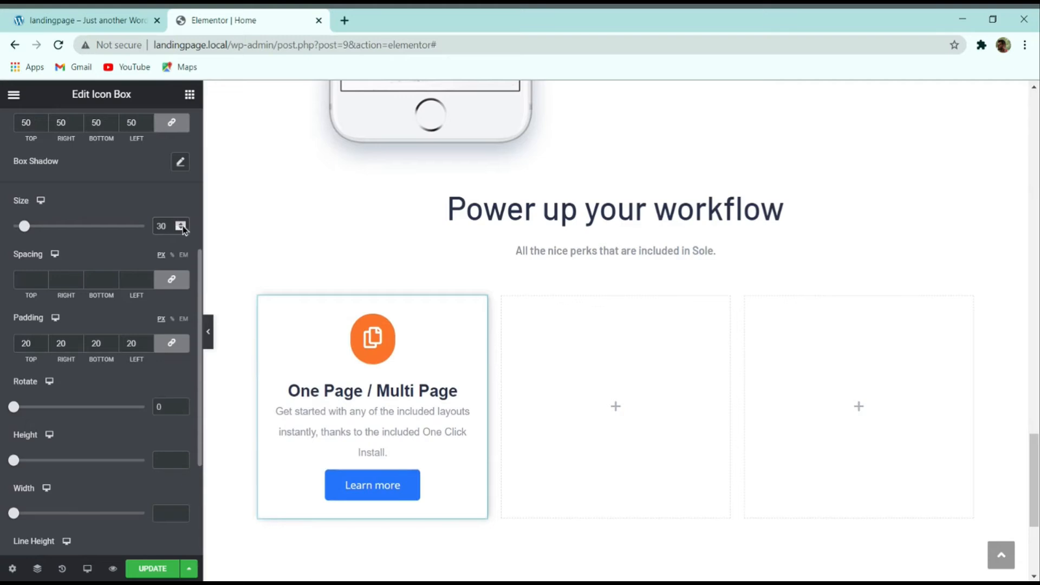
text(35)
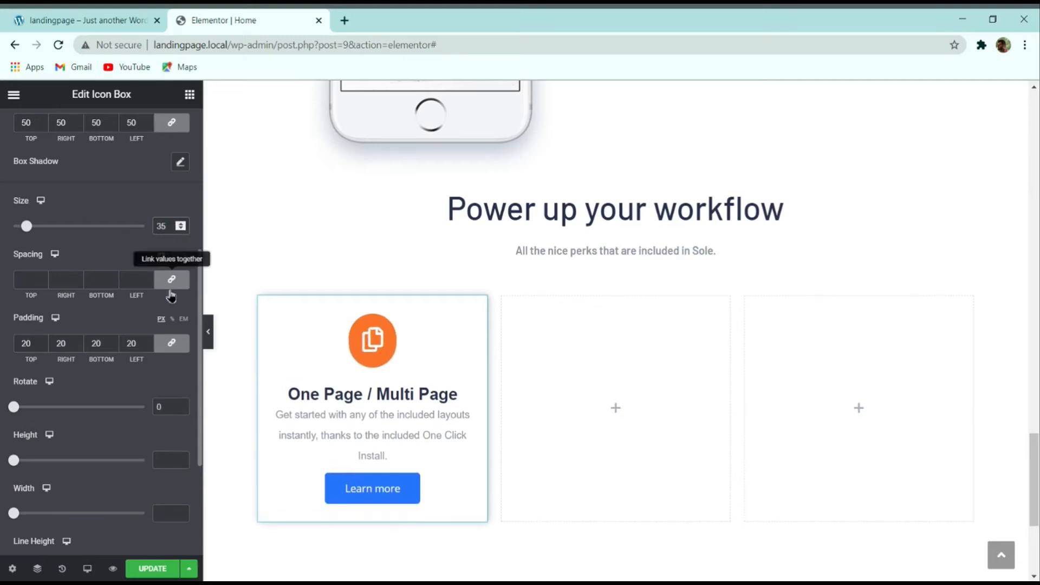
click(148, 341)
click(148, 341)
click(148, 340)
click(147, 341)
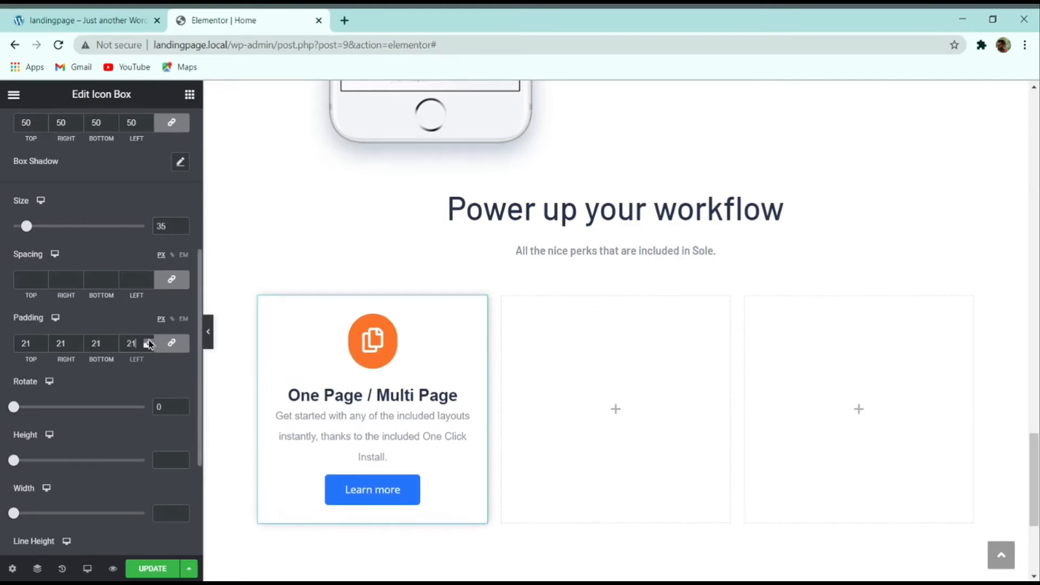
click(149, 341)
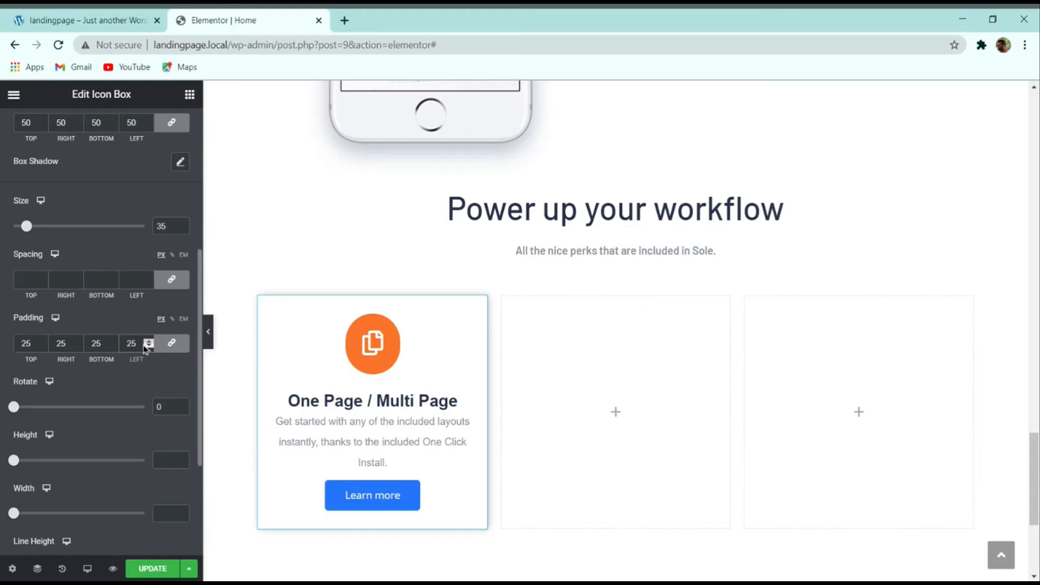
text(20)
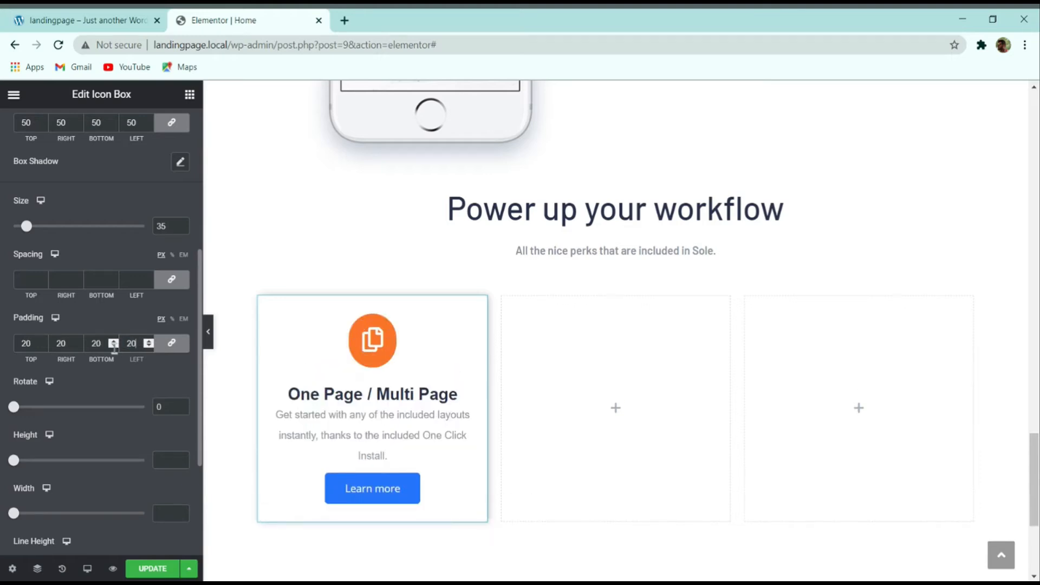
click(145, 119)
drag(137, 122, 127, 123)
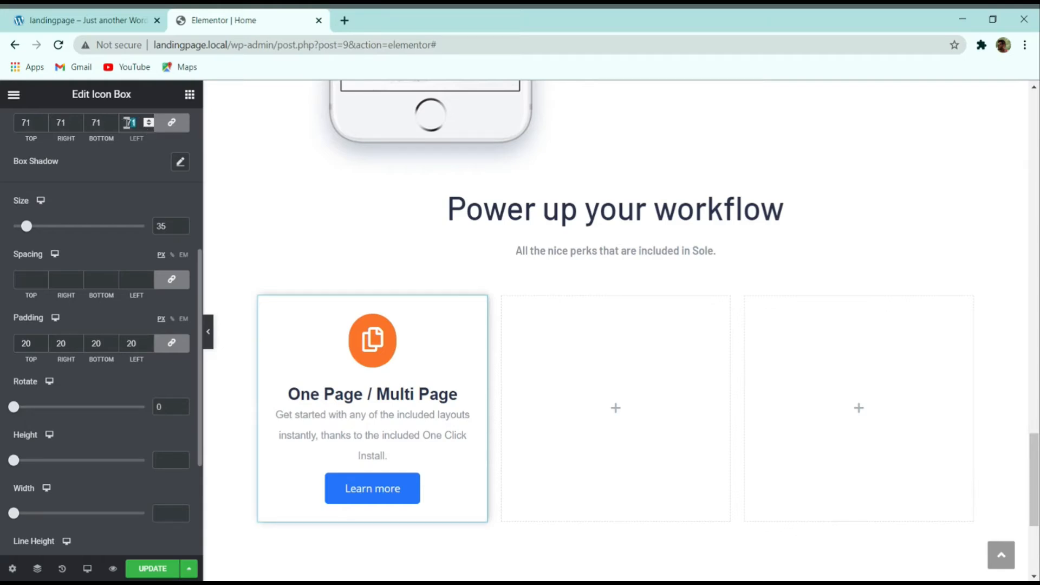
text(50)
Step: Compare the round orange icon badge against the live demo's cards
click(48, 16)
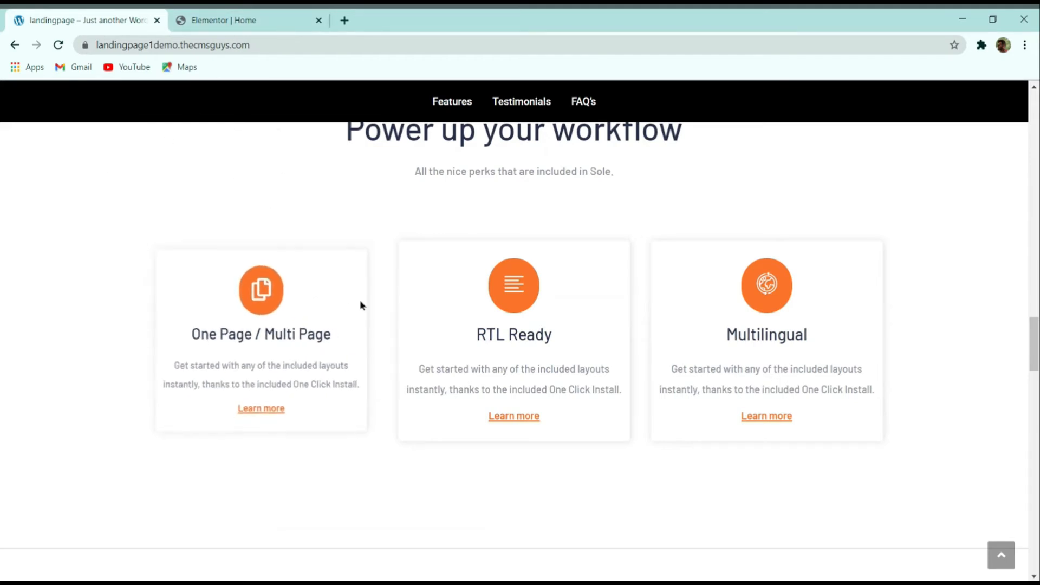
click(237, 22)
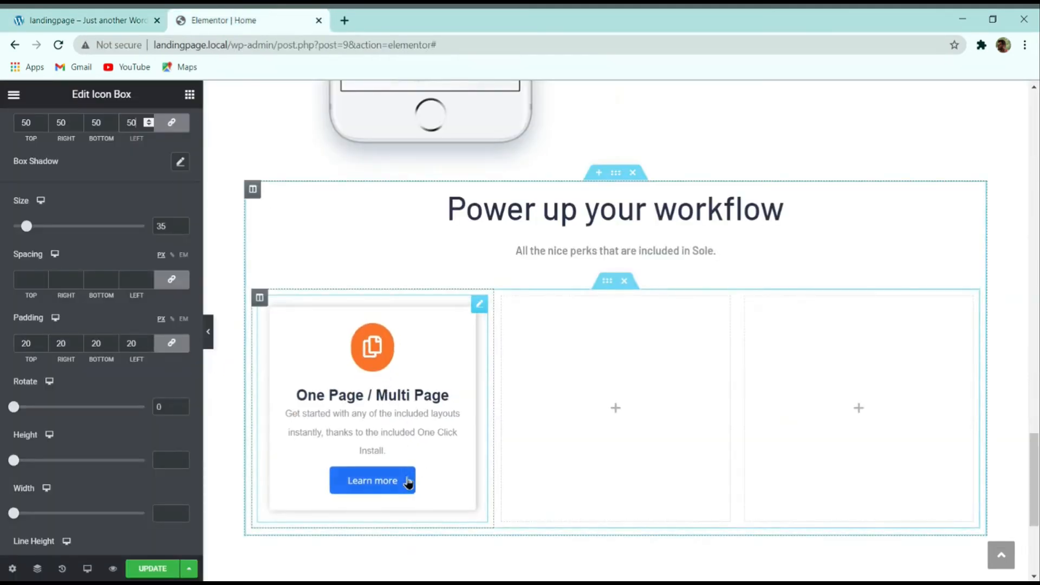
click(107, 19)
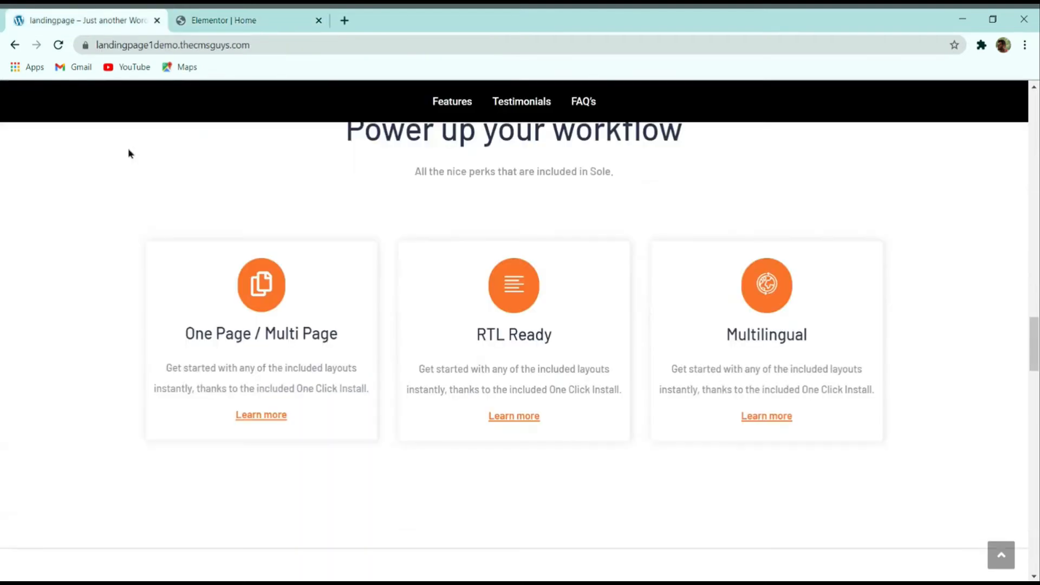
click(228, 15)
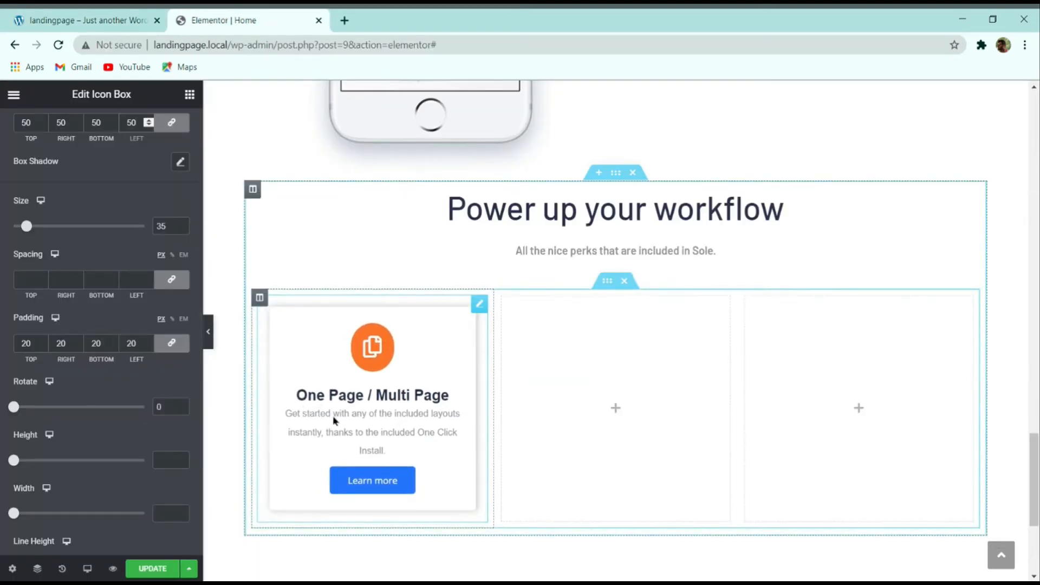
click(115, 30)
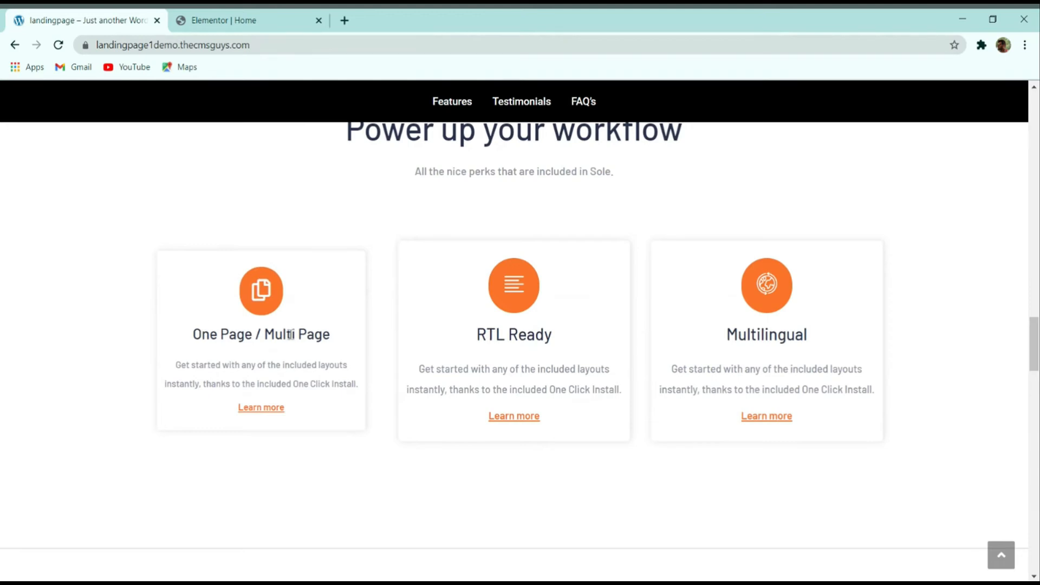
click(259, 17)
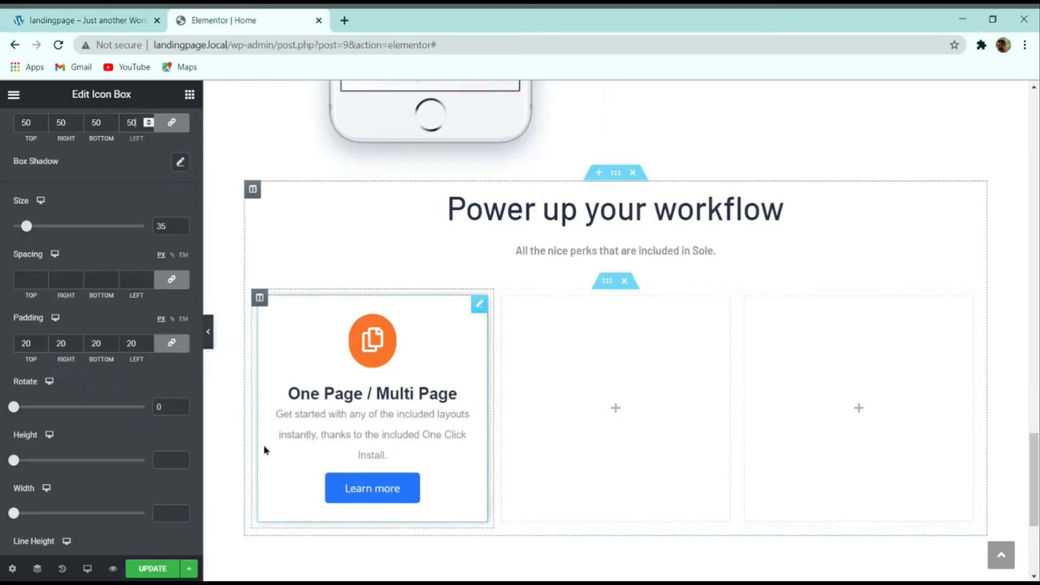
Step: Unlink the description margin and set Top 10 and Bottom 10, then check the demo
scroll(120, 415, up, 5)
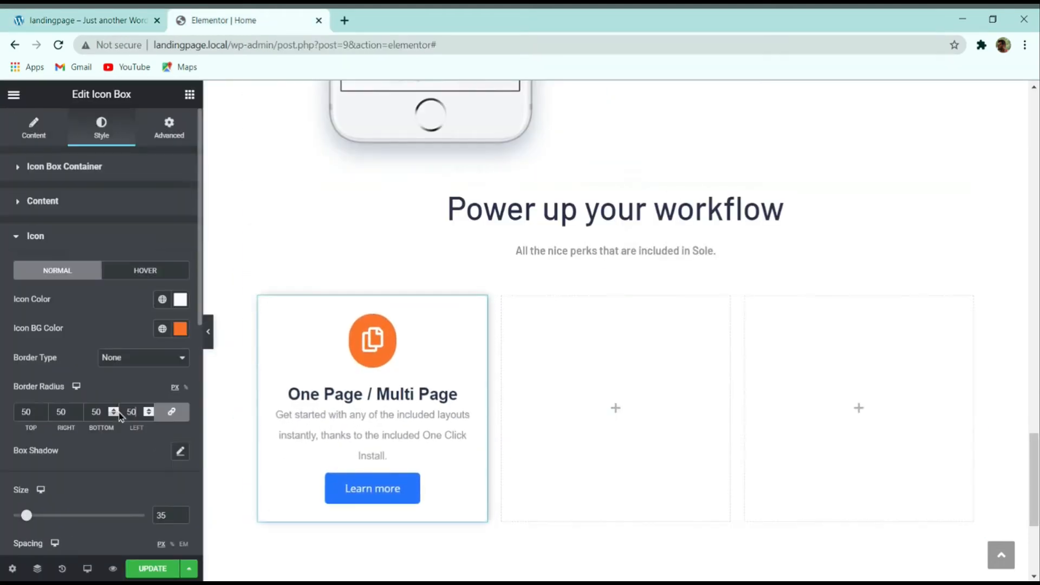
click(65, 203)
scroll(70, 238, down, 5)
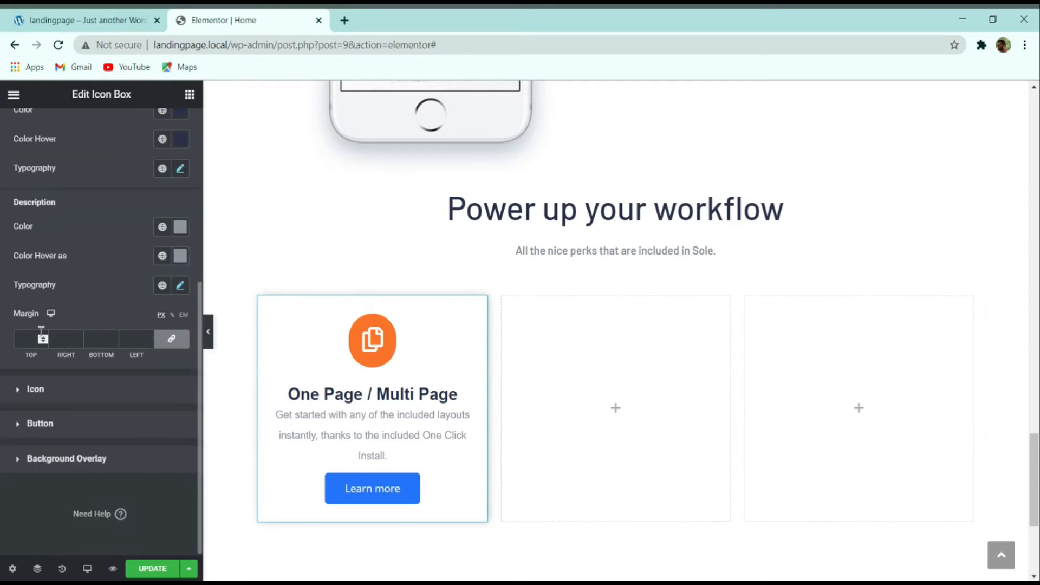
click(172, 339)
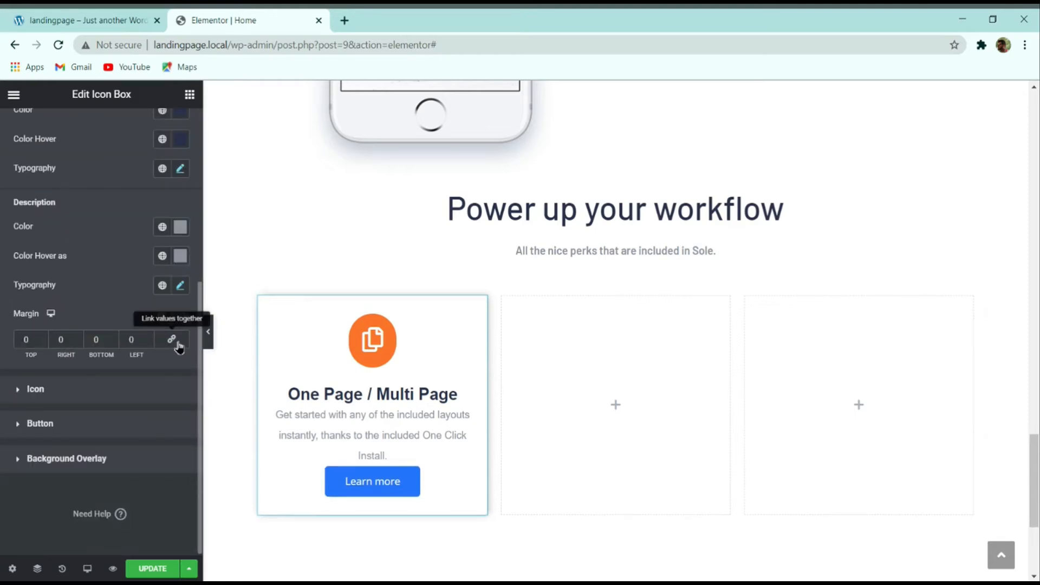
click(43, 336)
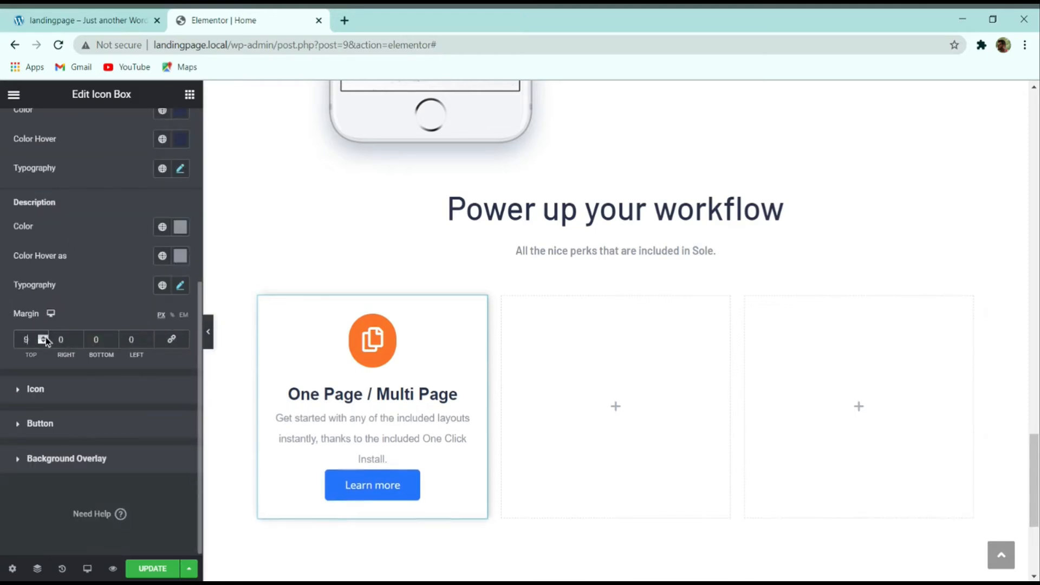
text(10)
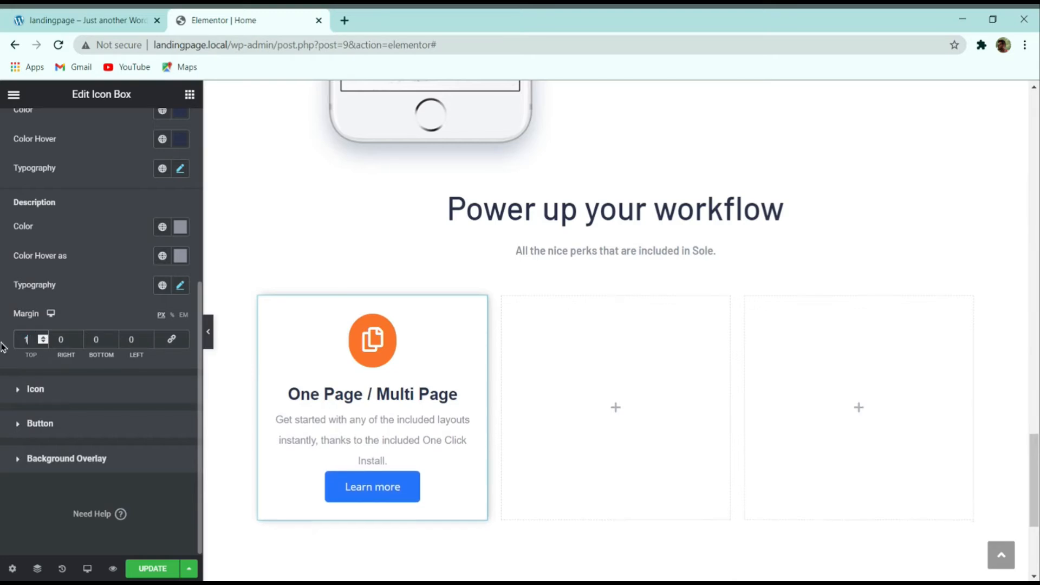
double_click(96, 339)
text(10)
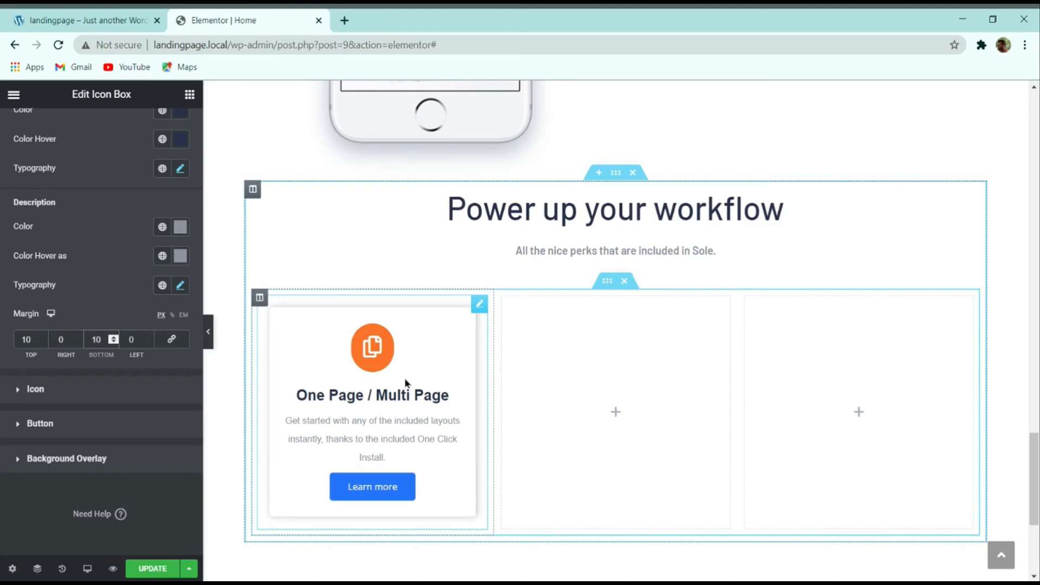
click(88, 18)
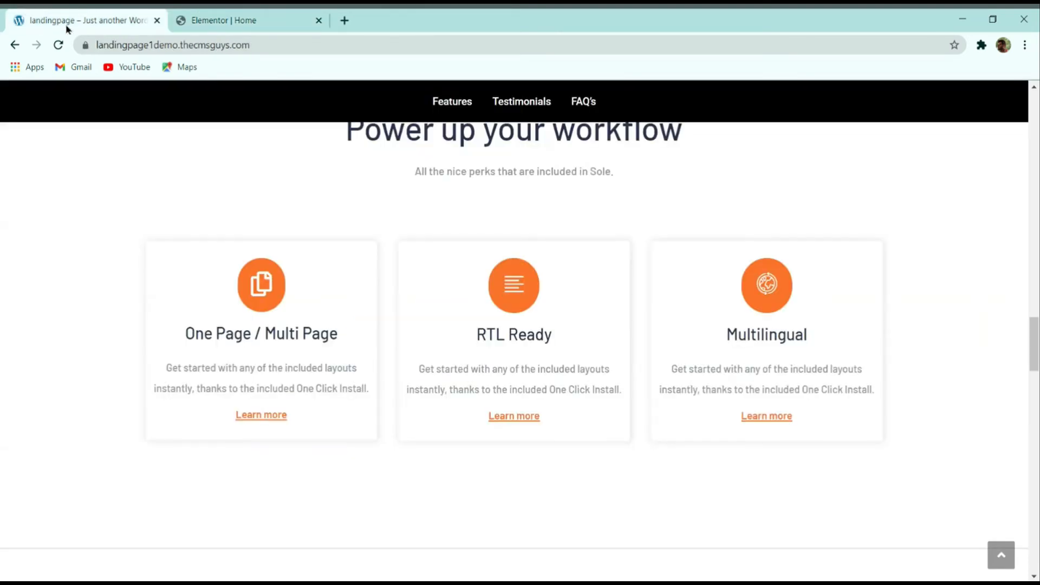
click(249, 18)
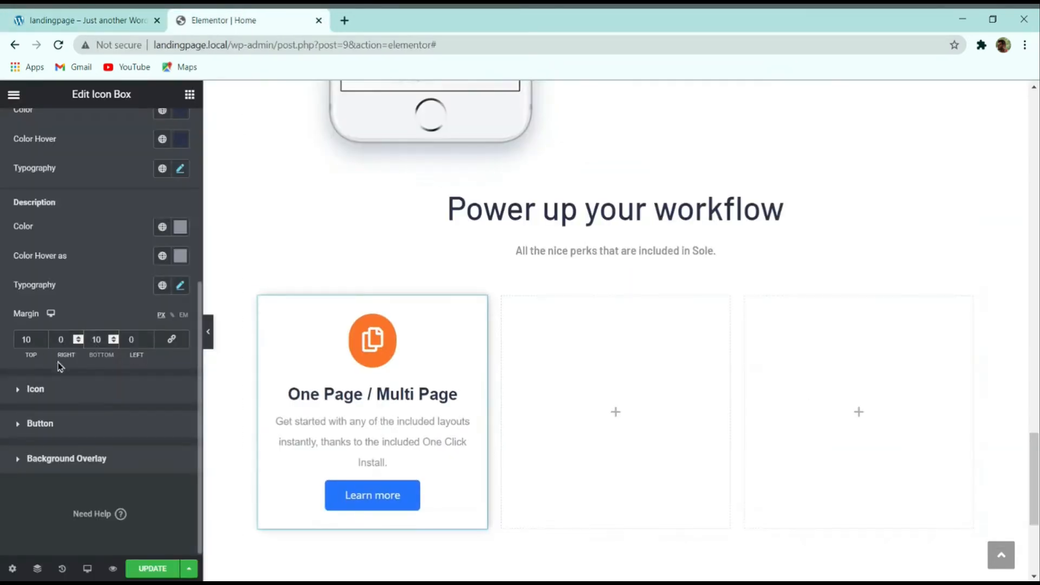
Step: Remove the Learn more button padding and set its text colour to #fa742b
click(49, 424)
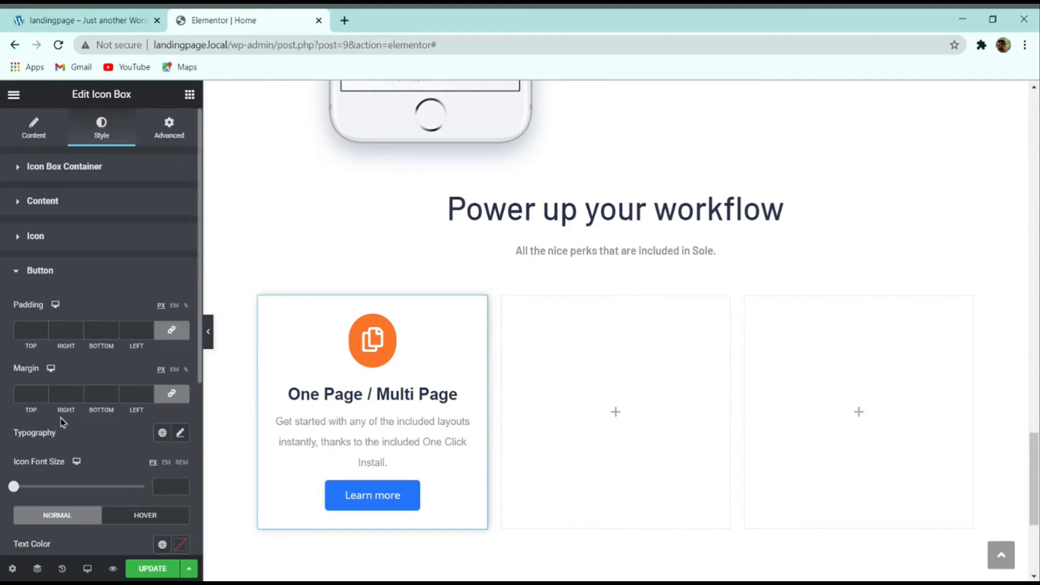
click(173, 332)
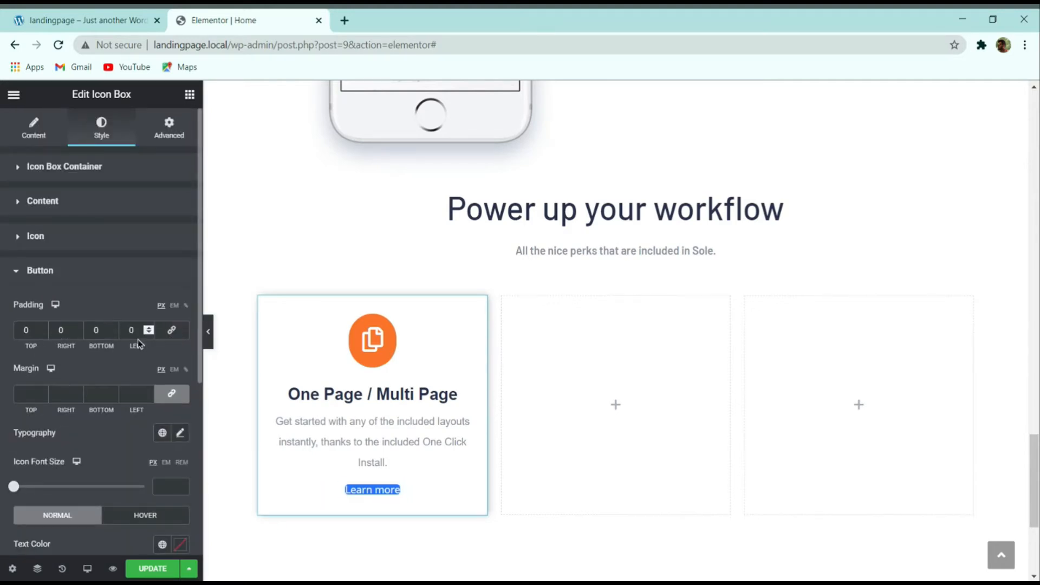
scroll(130, 334, down, 5)
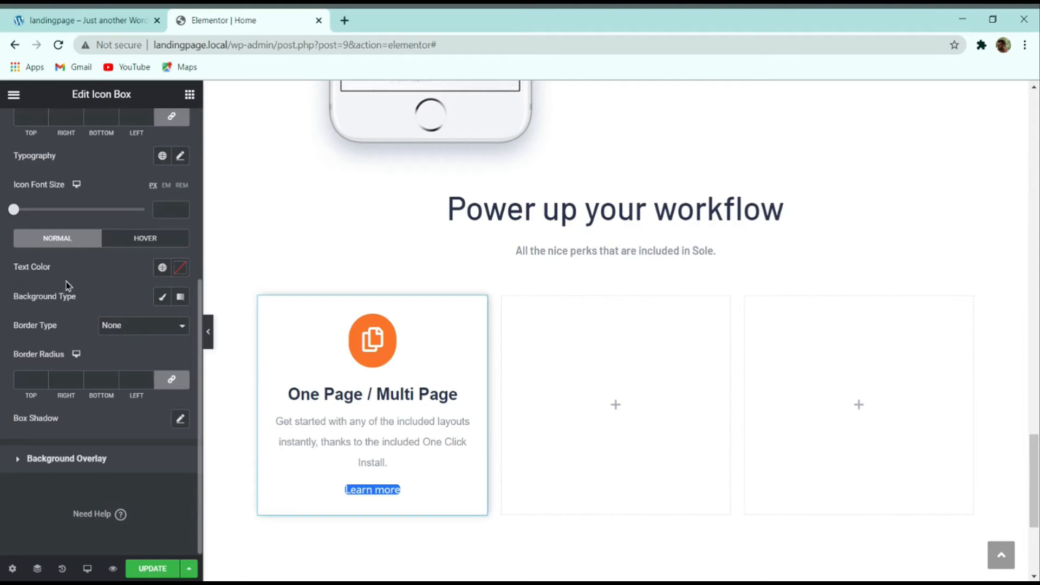
click(87, 20)
click(215, 20)
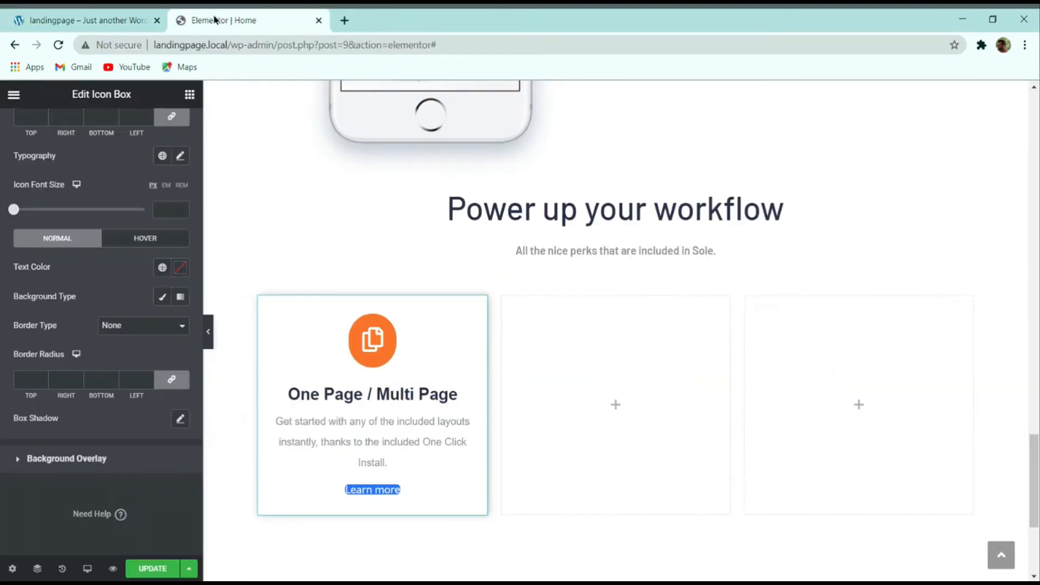
click(180, 268)
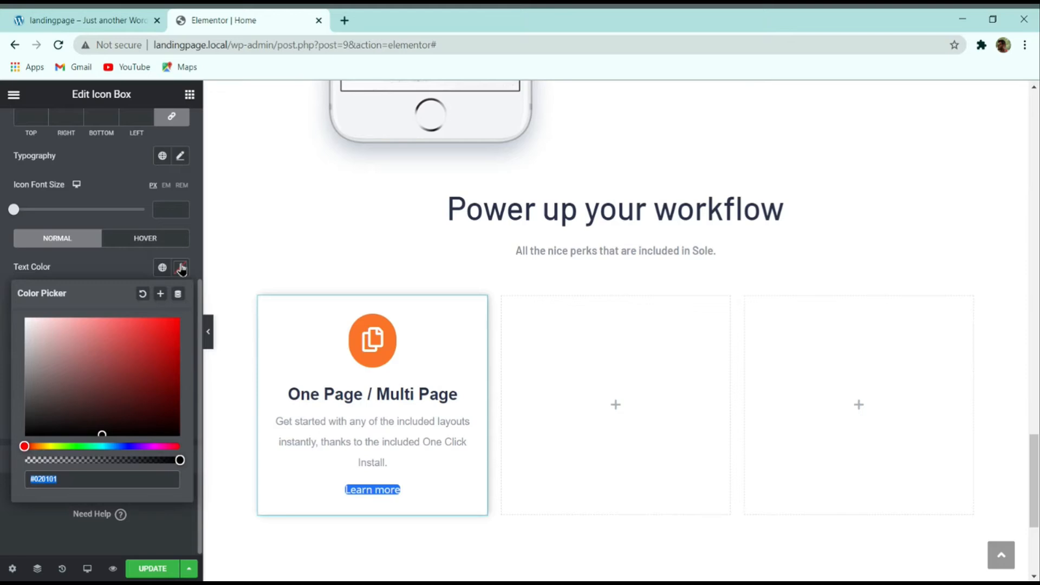
click(87, 20)
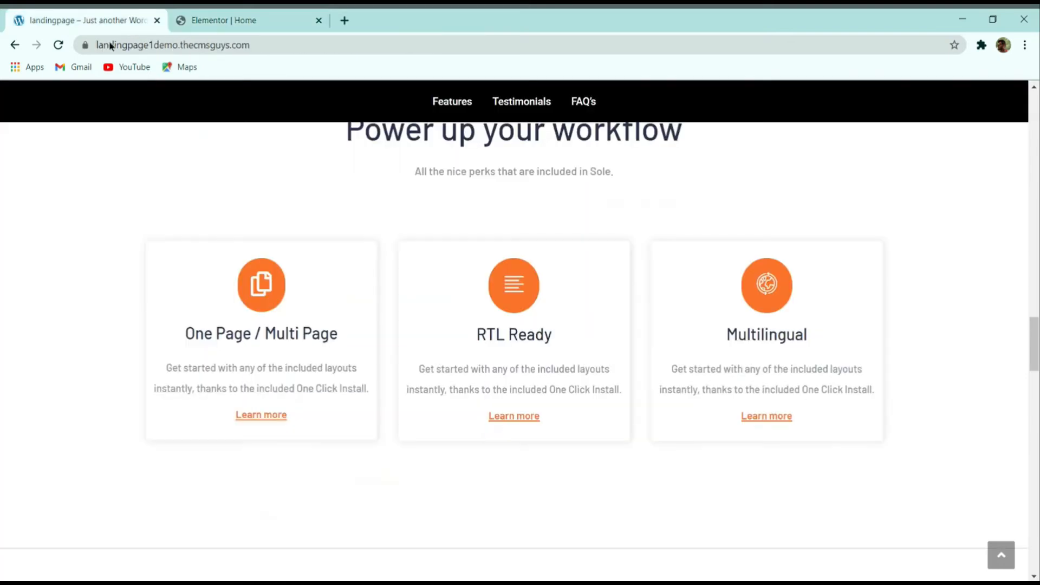
click(246, 20)
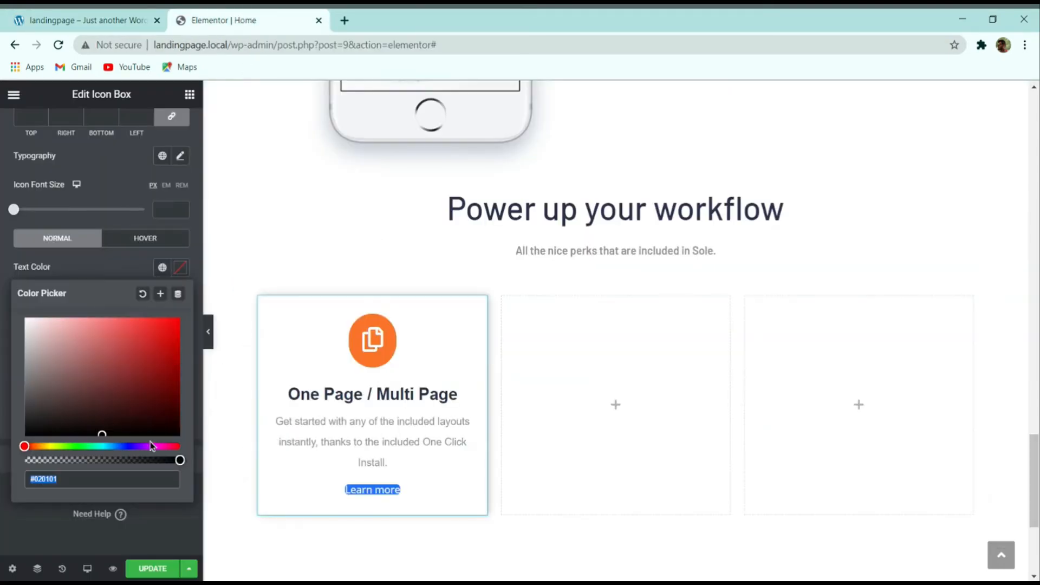
text(fa742)
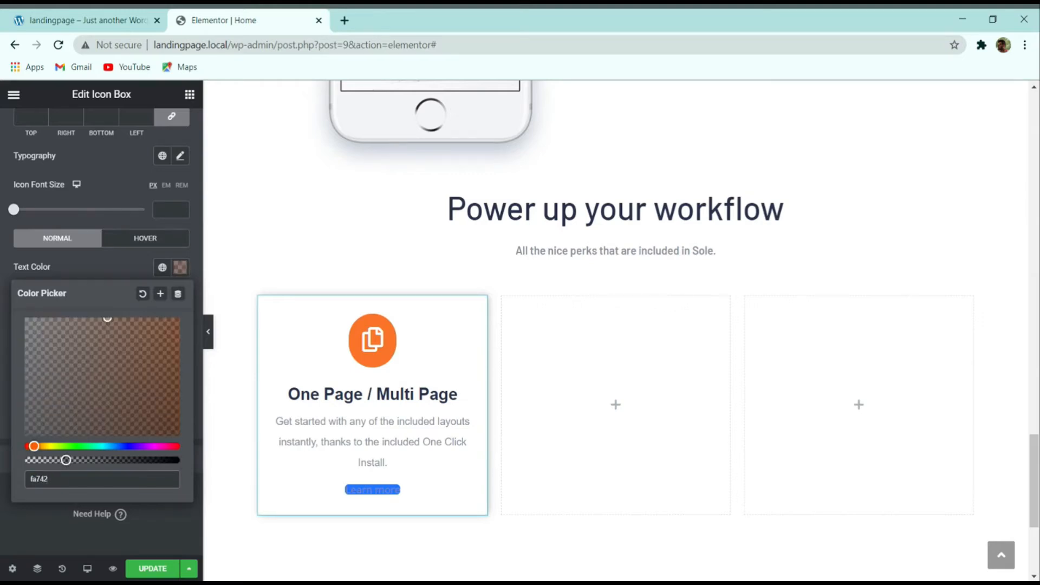
text(b)
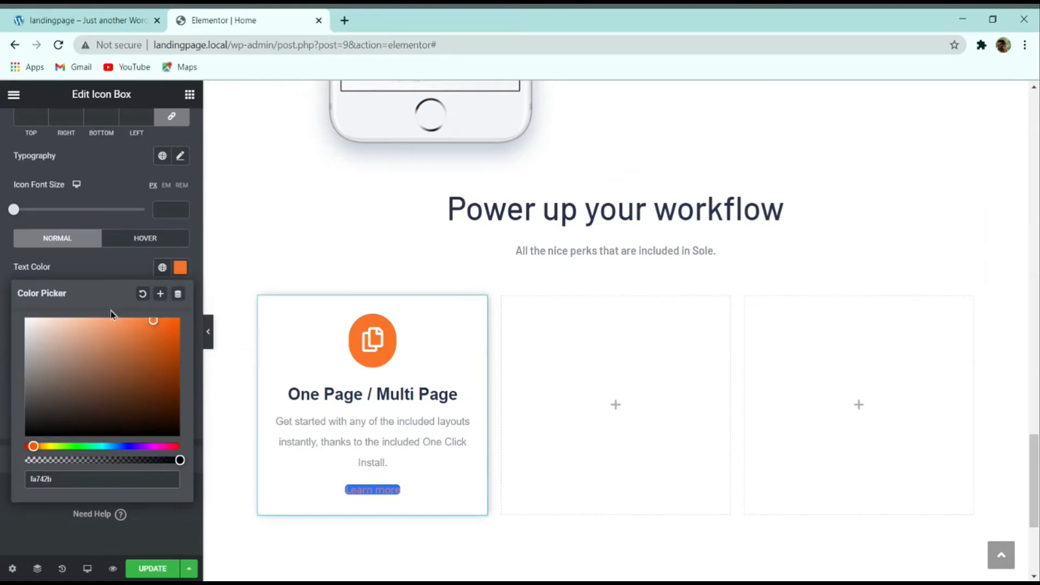
click(99, 276)
Step: Give the button a Classic background with a fully transparent colour
click(162, 296)
click(176, 325)
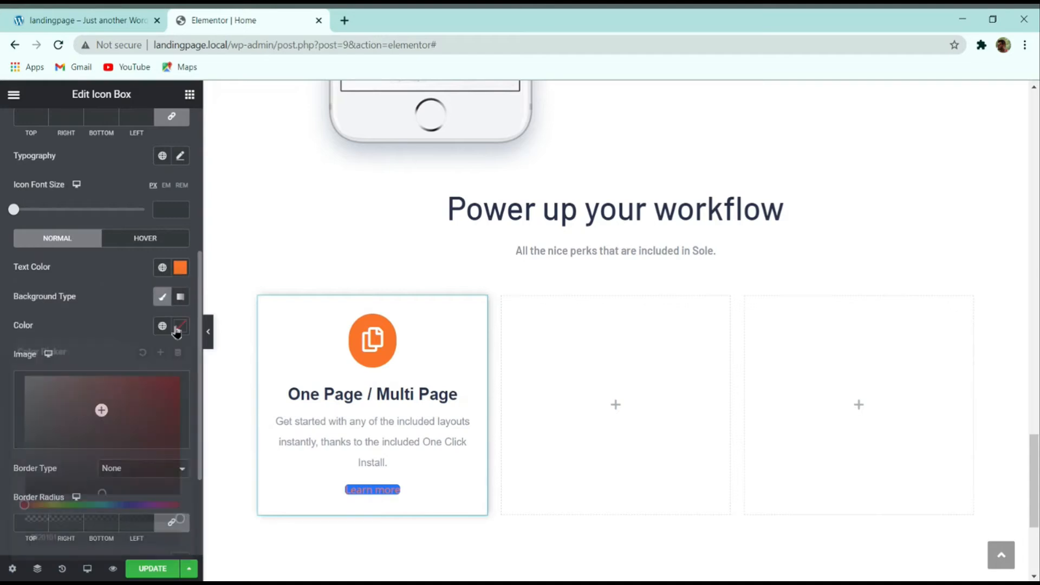
drag(181, 517, 26, 518)
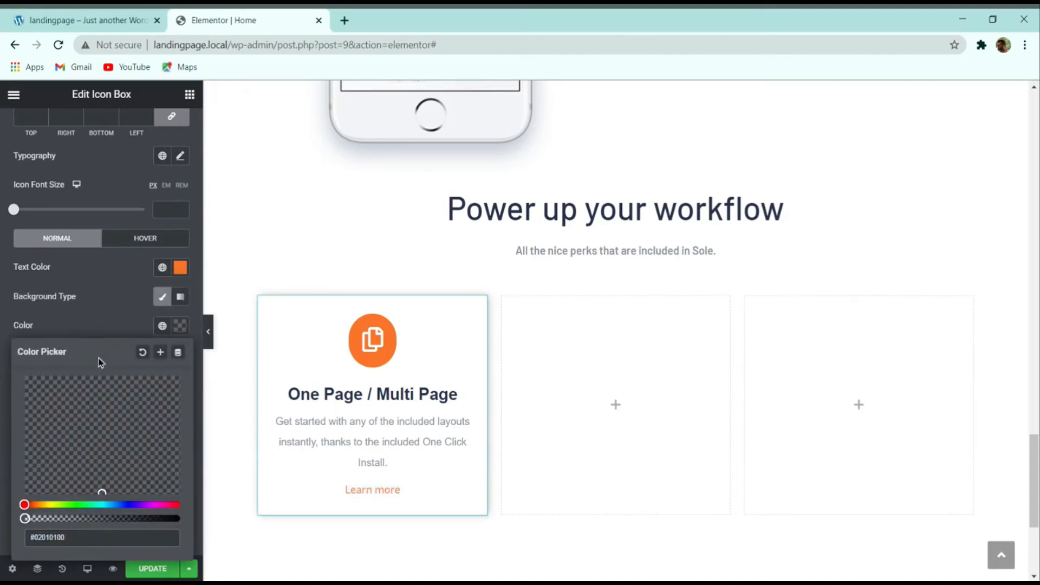
click(100, 320)
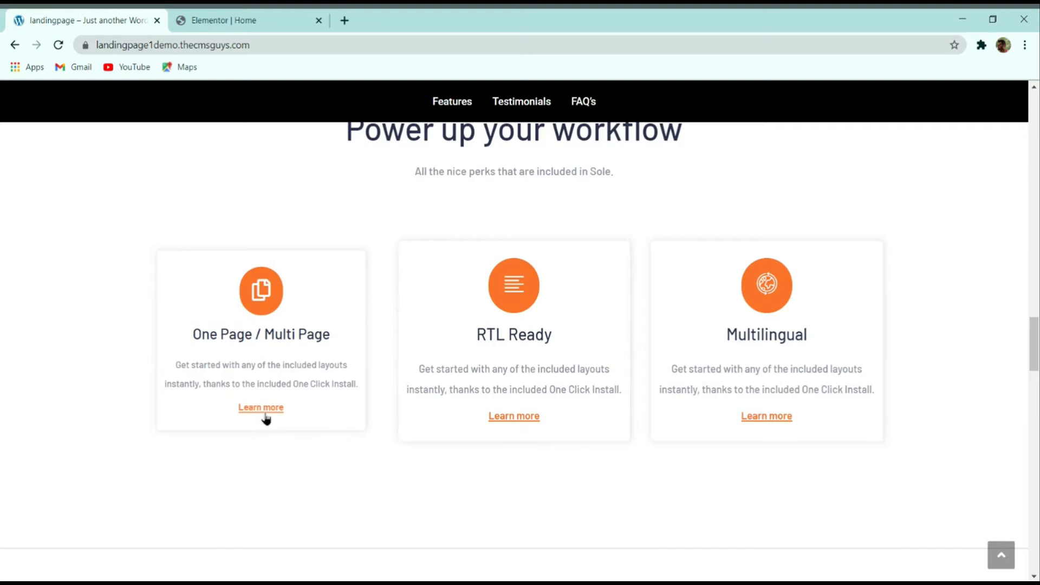
click(202, 14)
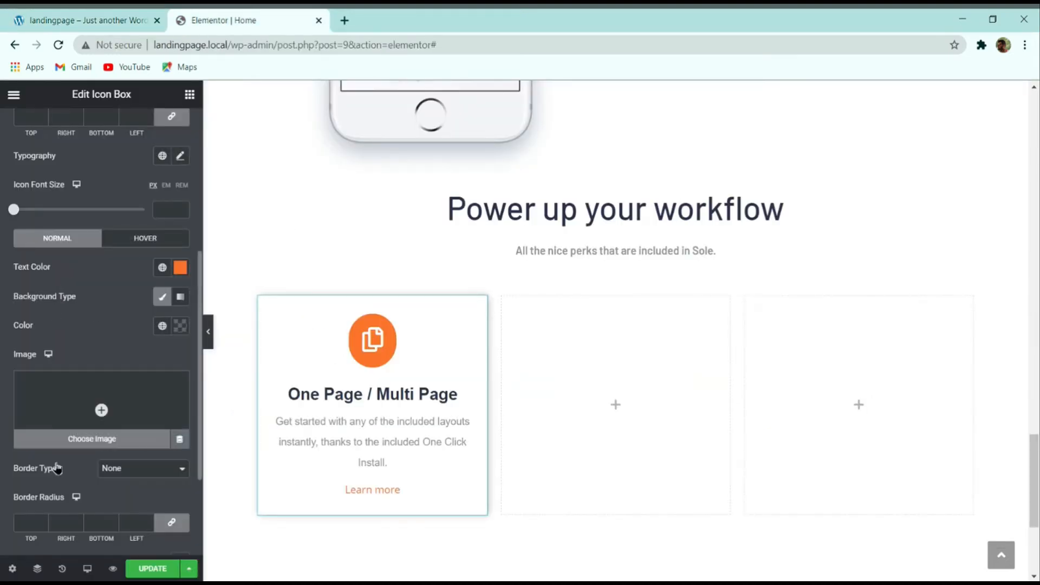
Step: Give Learn more a solid border, 2 px bottom width only, and 0 radius
click(121, 483)
scroll(165, 494, down, 4)
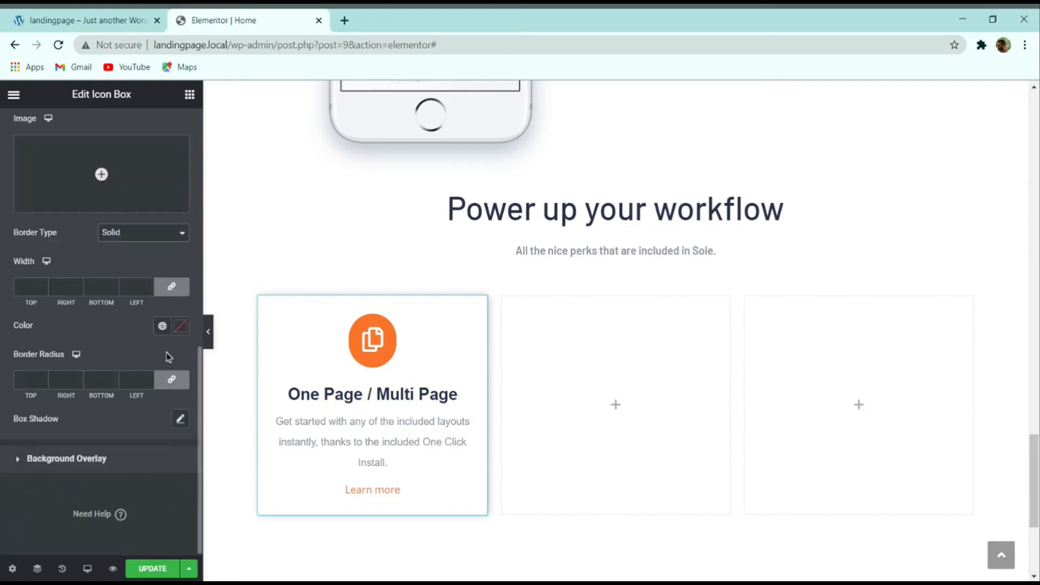
click(172, 287)
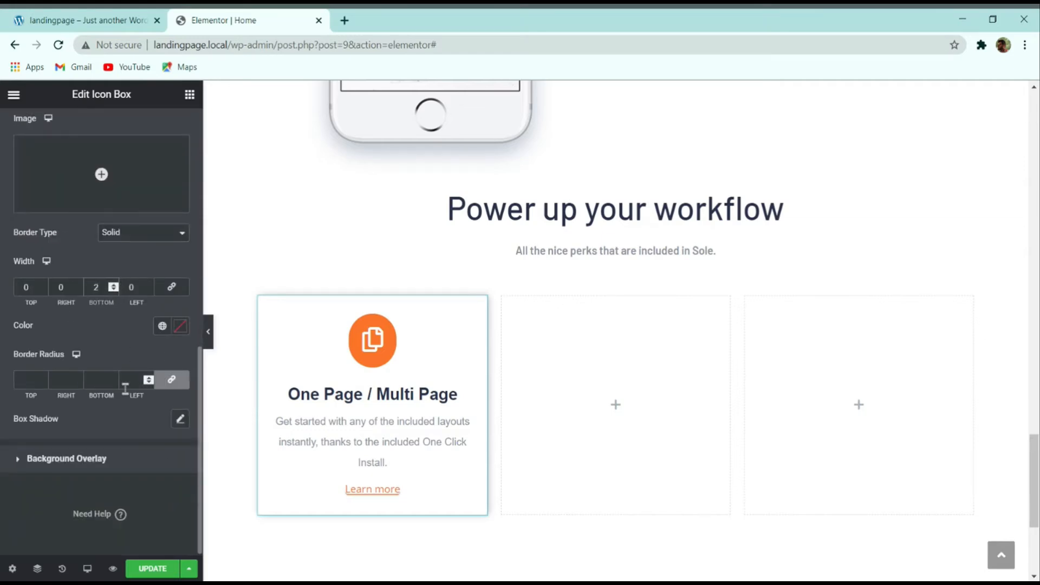
click(167, 378)
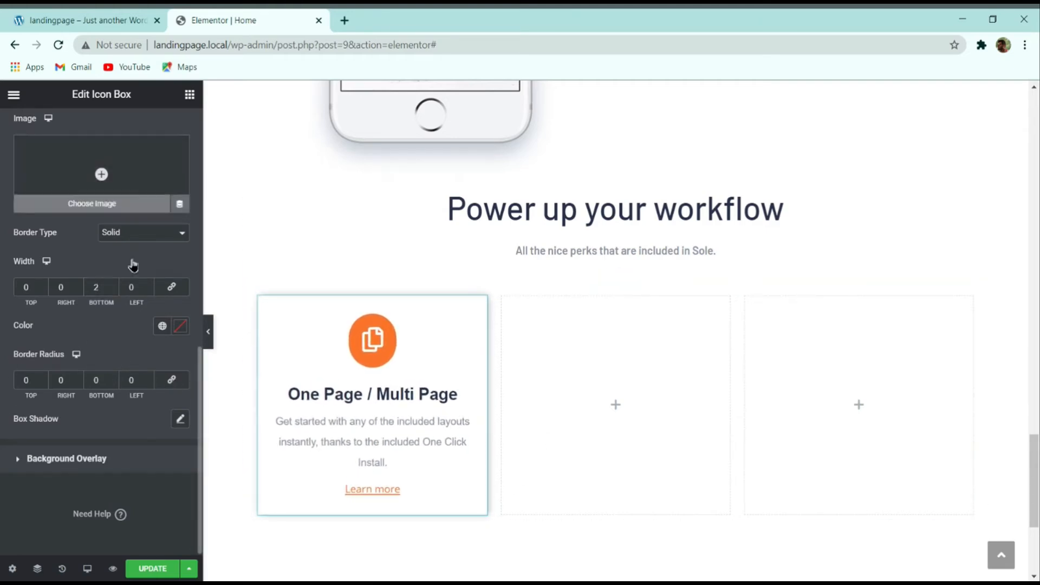
scroll(98, 411, up, 5)
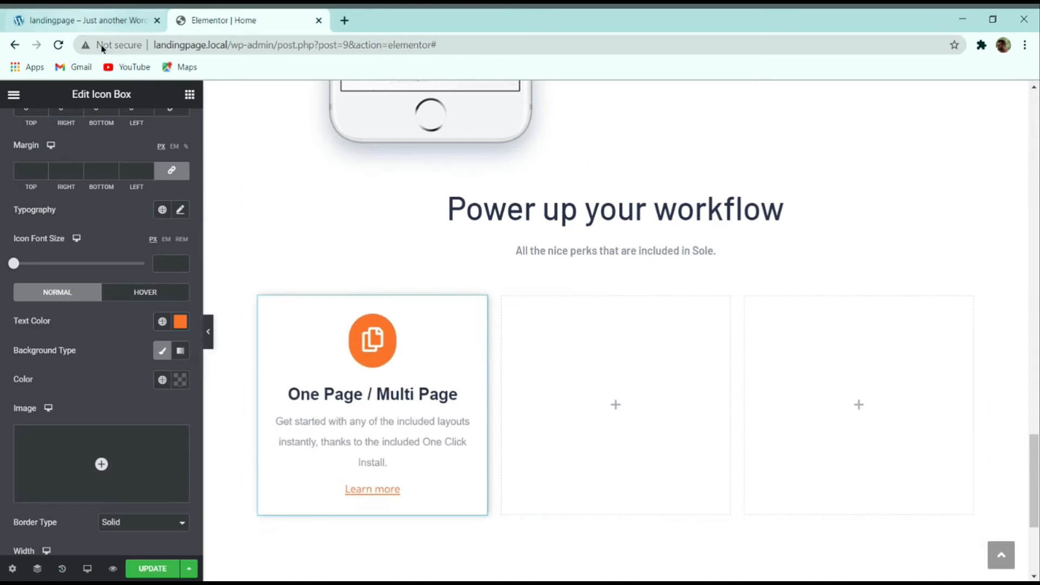
Step: Set the Learn more typography to Montserrat, size 15, weight 600
click(180, 211)
click(127, 274)
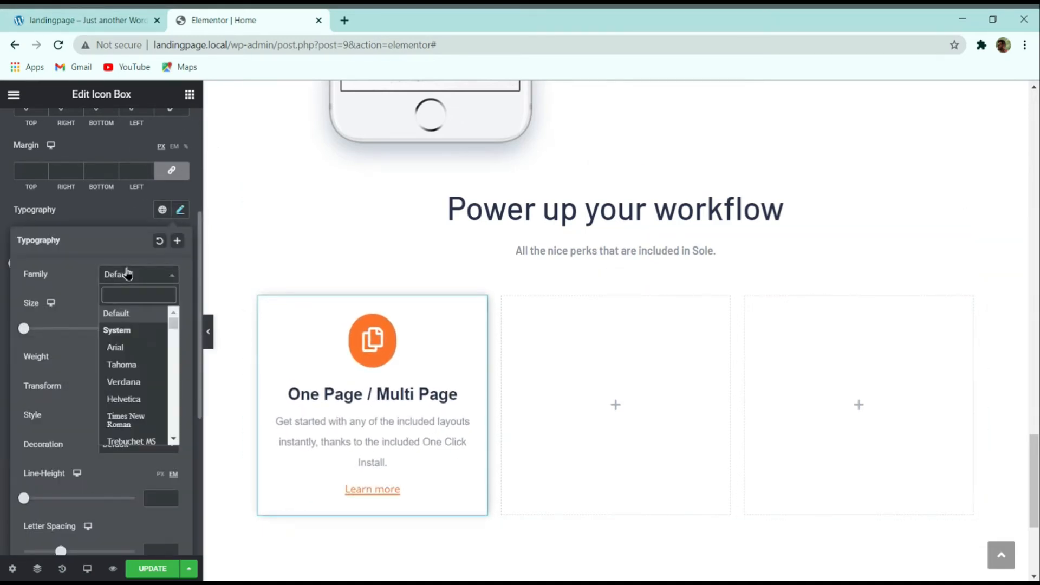
text(monts)
key(Return)
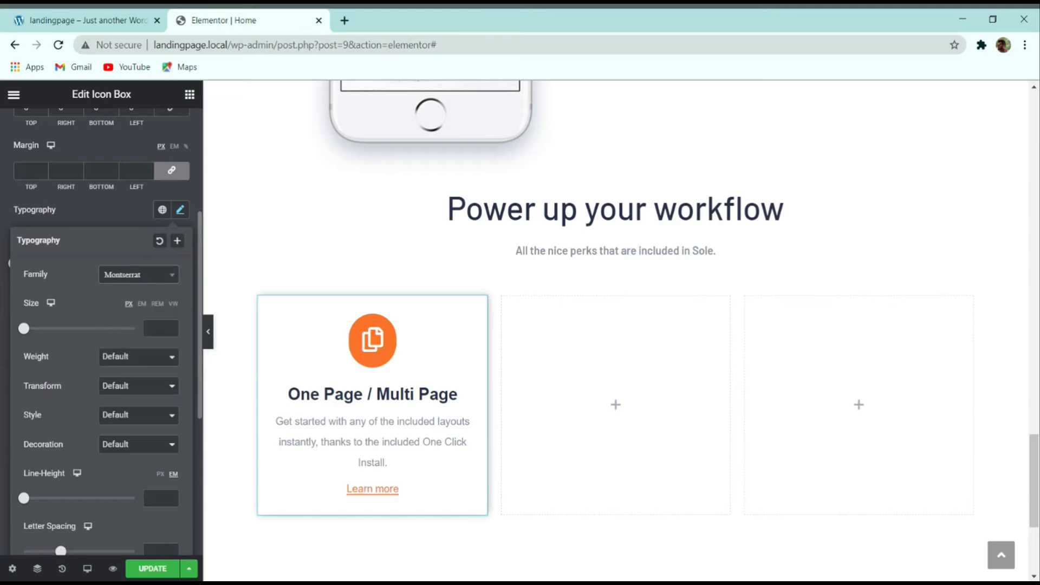
text(15)
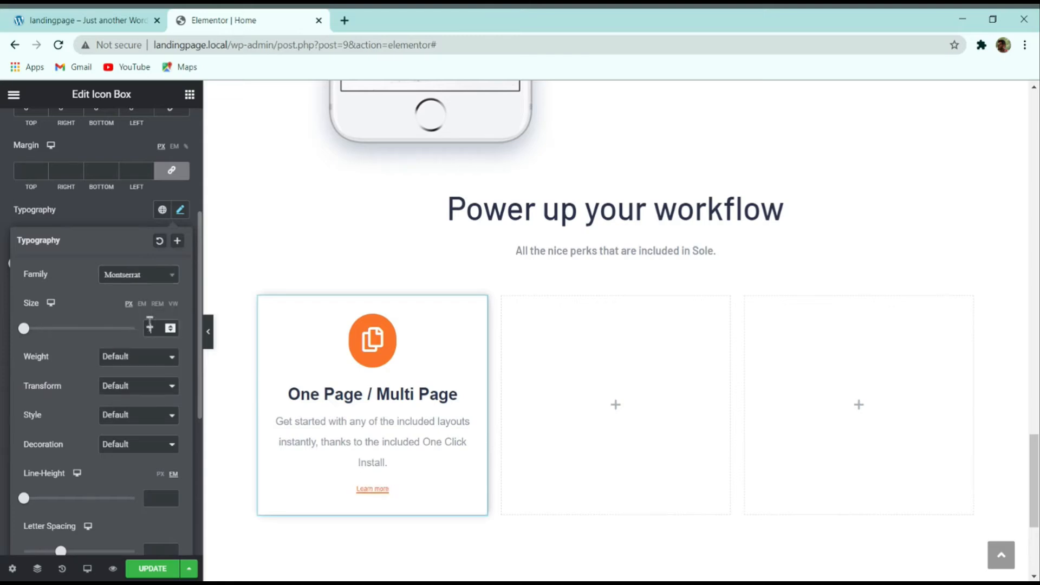
click(138, 373)
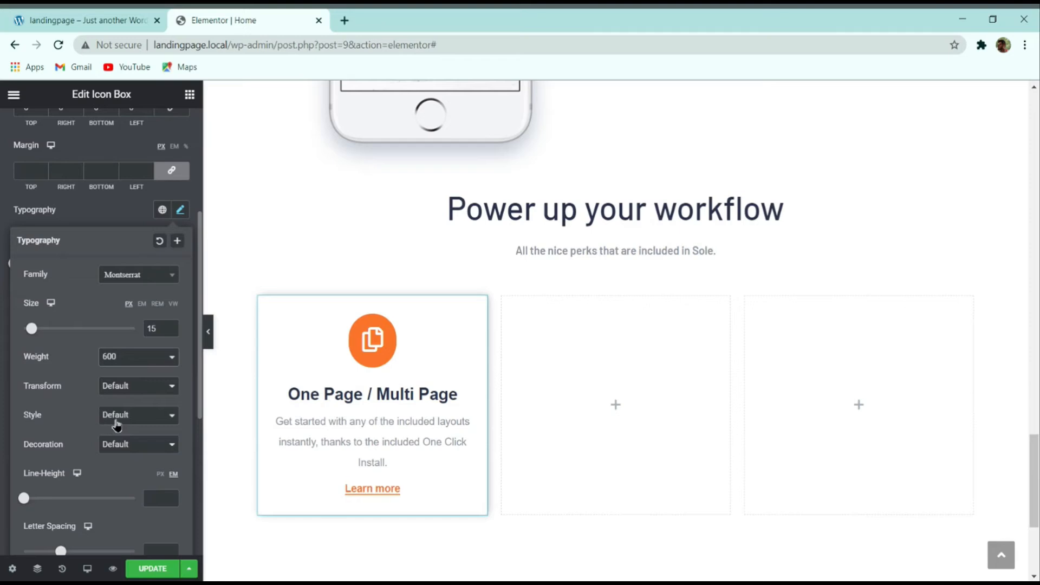
click(105, 206)
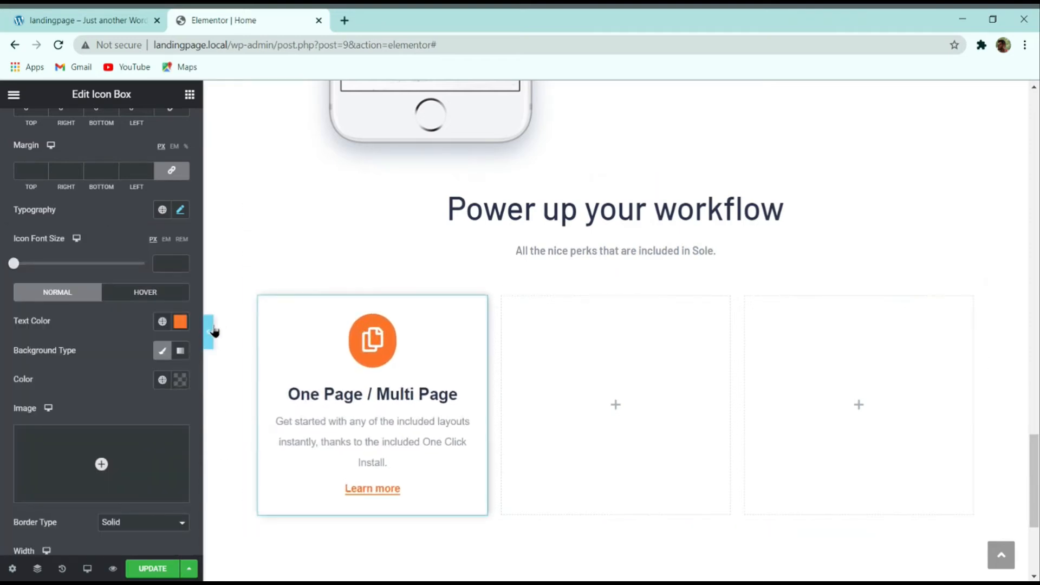
Step: Compare the finished card with the live demo and preview it at full width
click(63, 18)
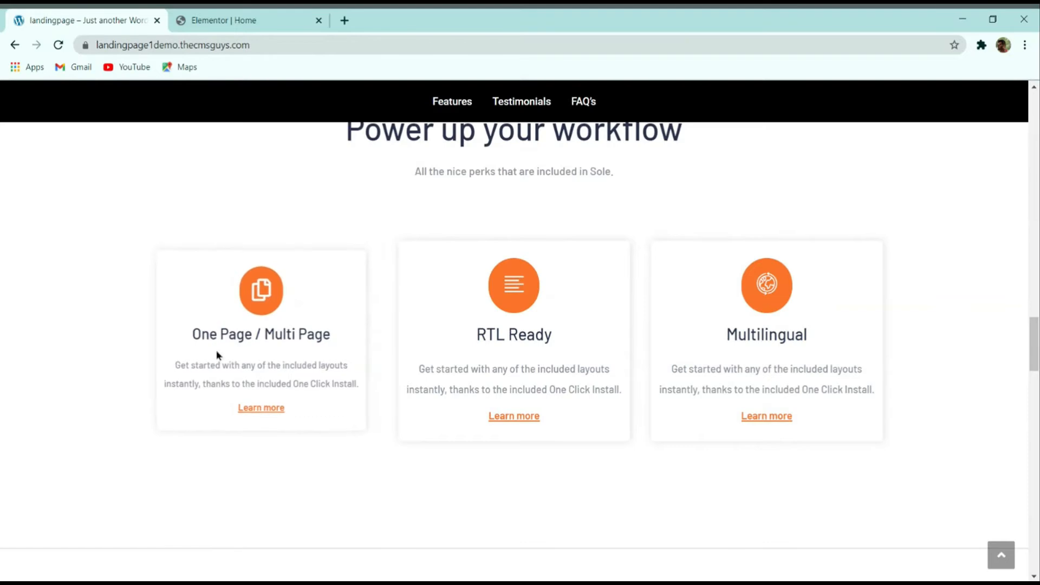
click(234, 14)
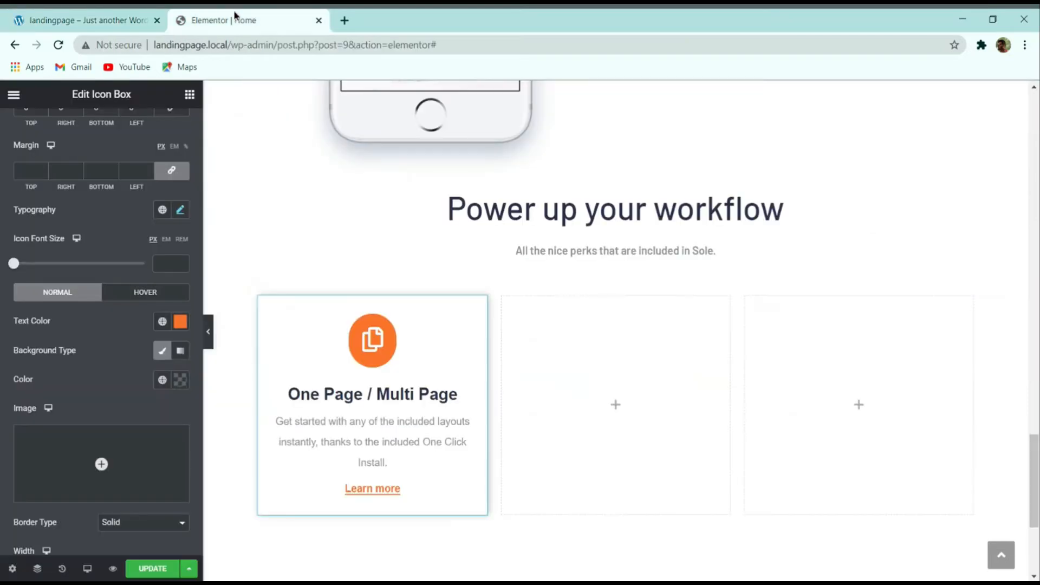
click(208, 332)
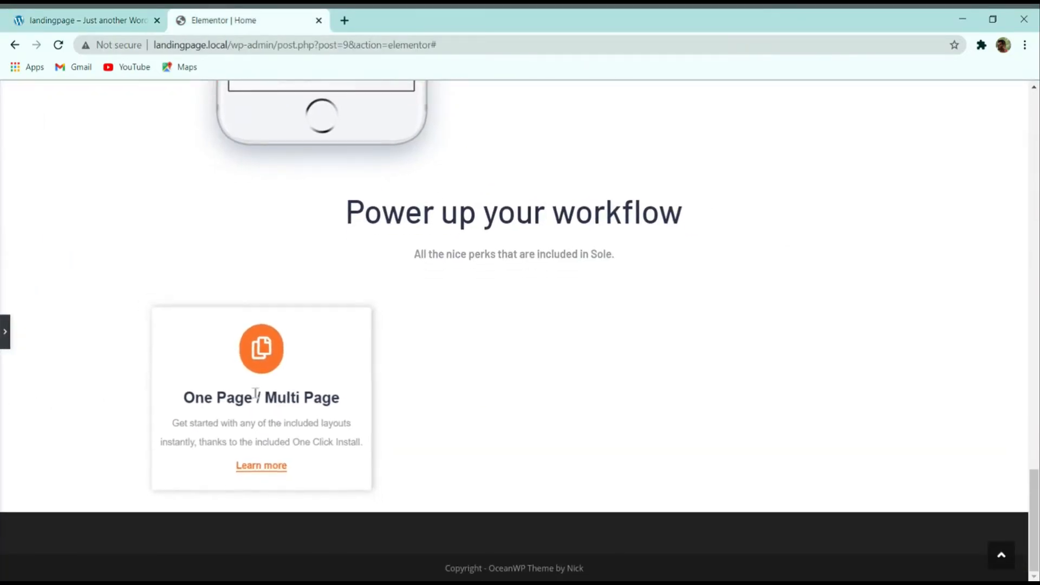
click(5, 331)
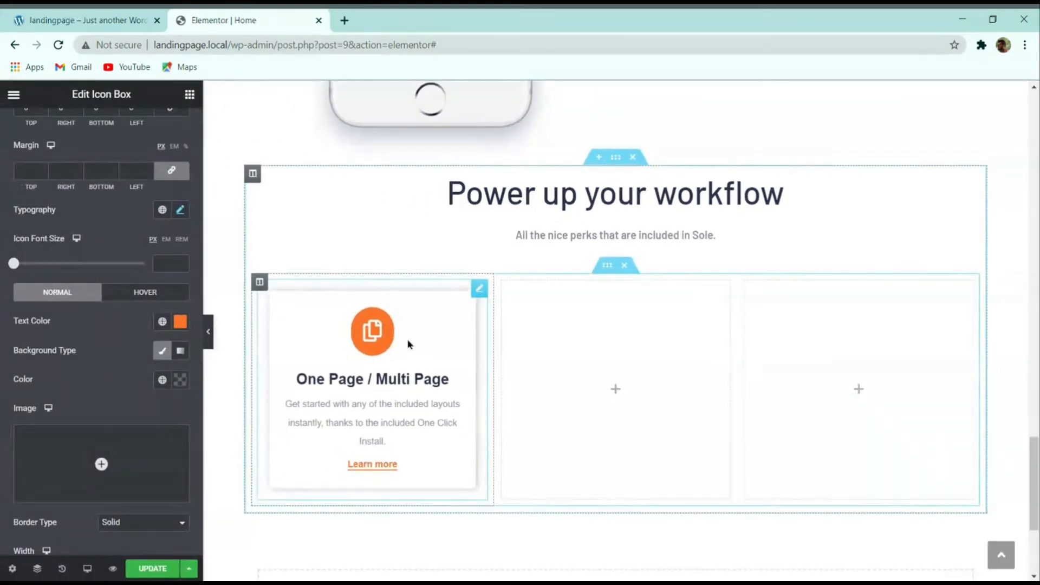
Step: Copy the One Page / Multi Page card and paste it into the middle and right columns
right_click(409, 345)
click(436, 396)
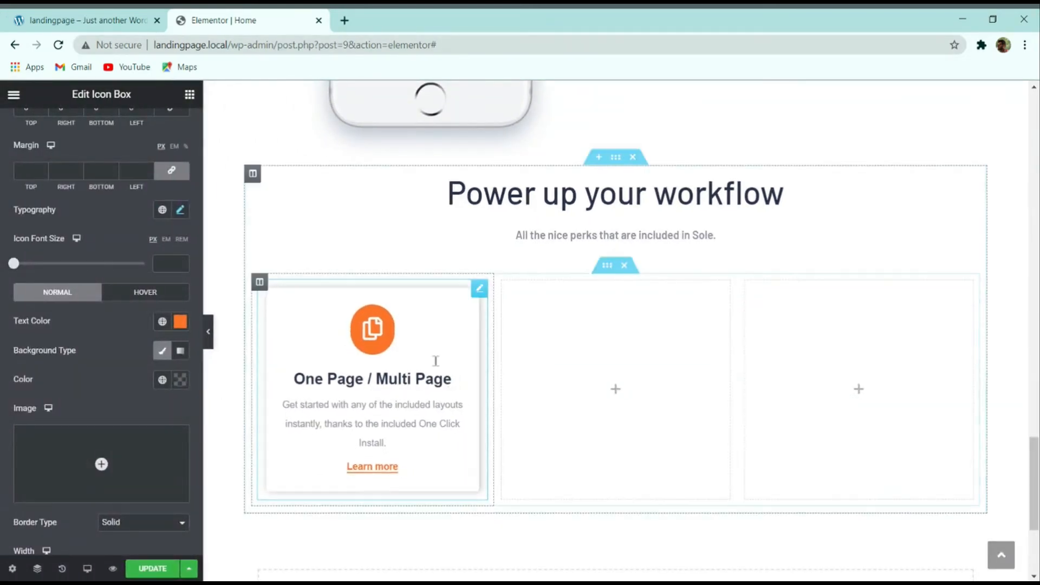
right_click(594, 341)
click(629, 440)
right_click(817, 348)
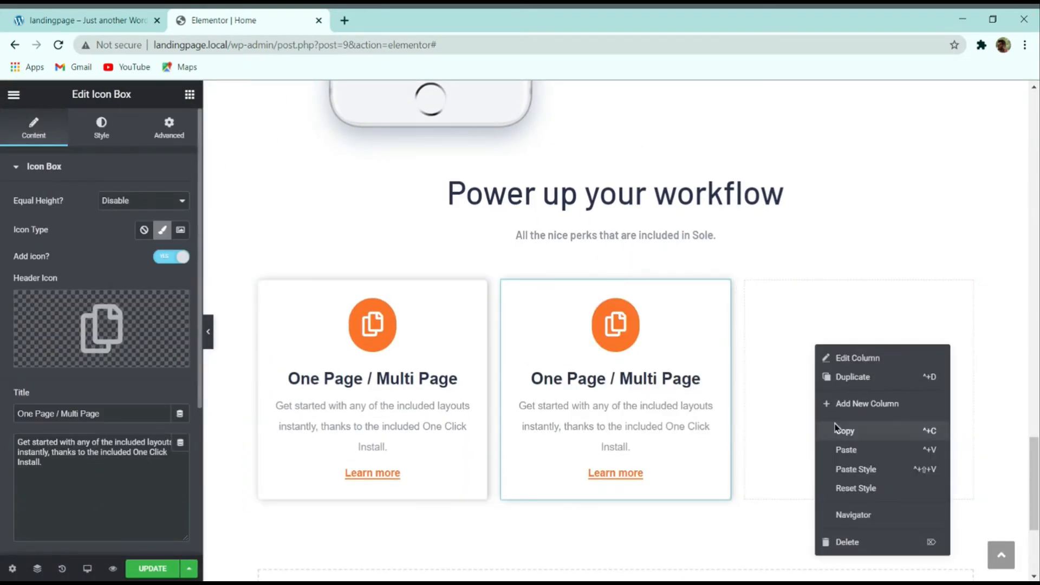
click(855, 449)
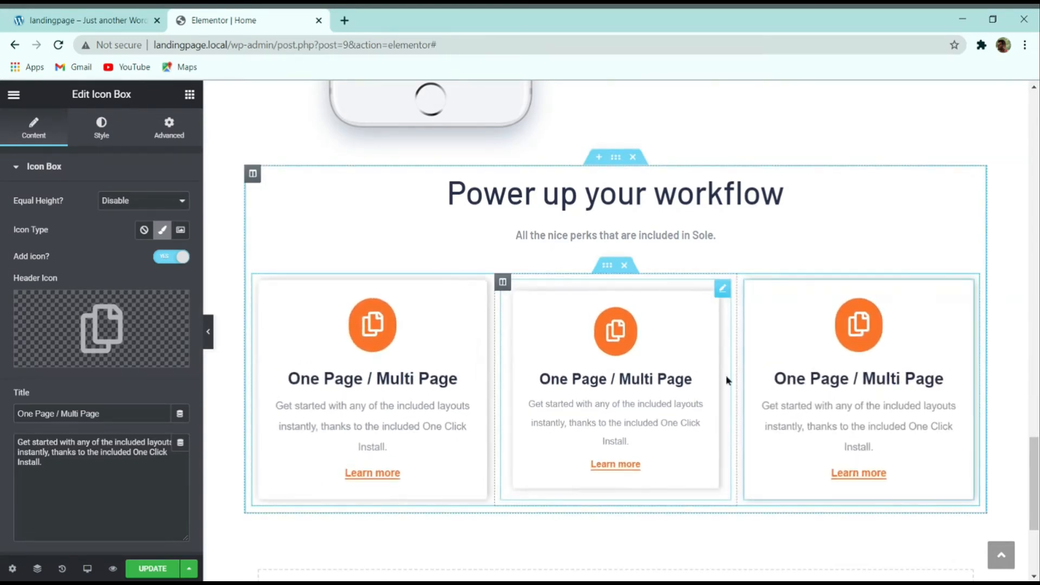
Step: Retitle the middle card 'RTL Ready', copying the heading from the live demo
click(89, 20)
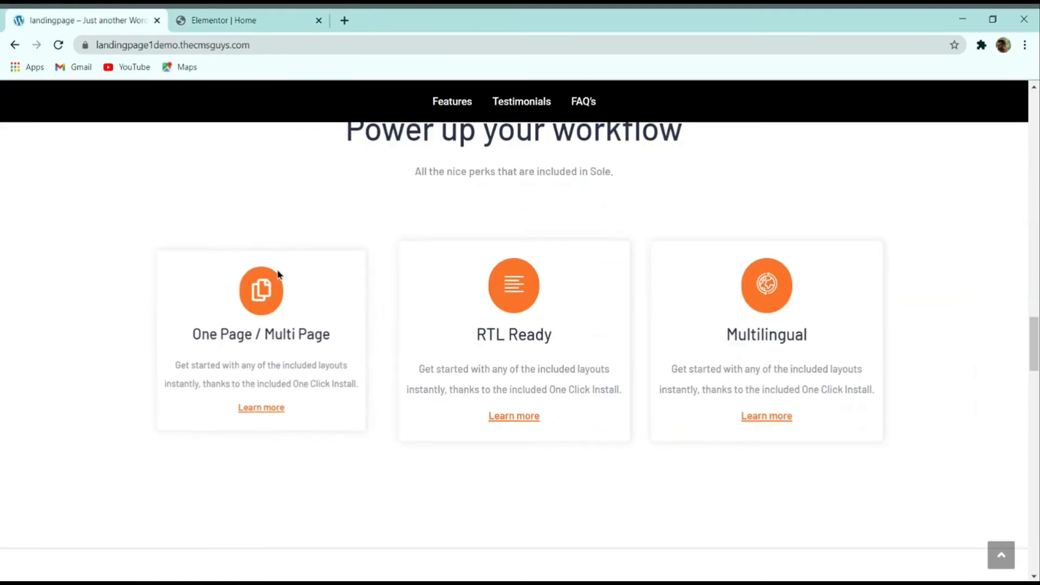
triple_click(524, 336)
key(ctrl+c)
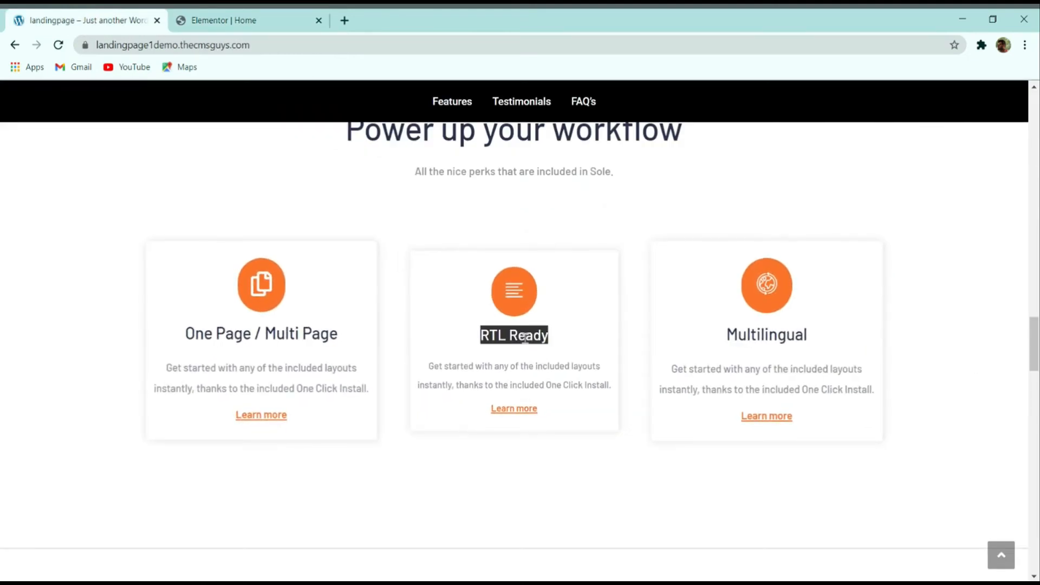
click(224, 20)
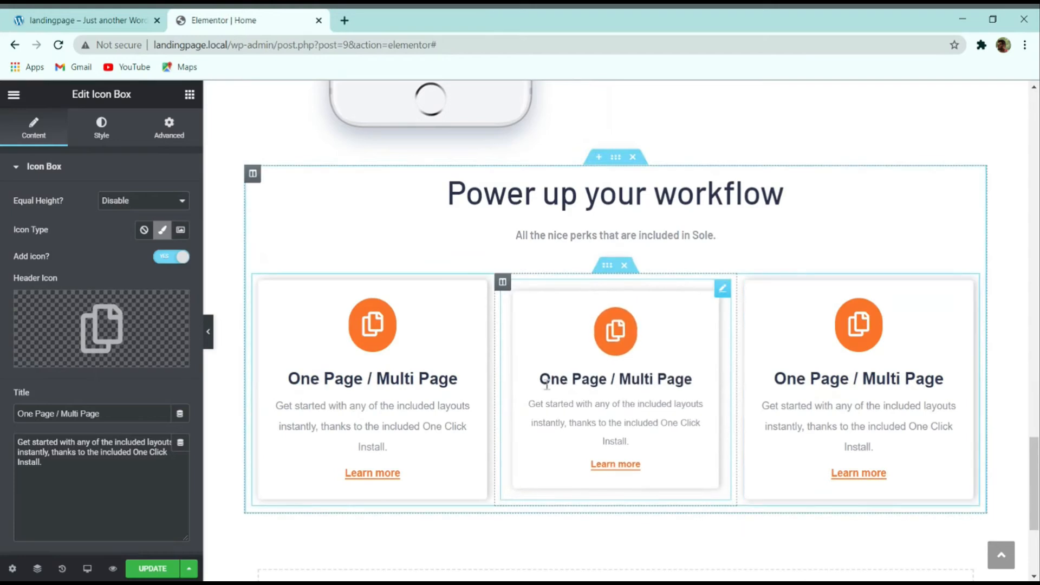
triple_click(34, 413)
key(ctrl+v)
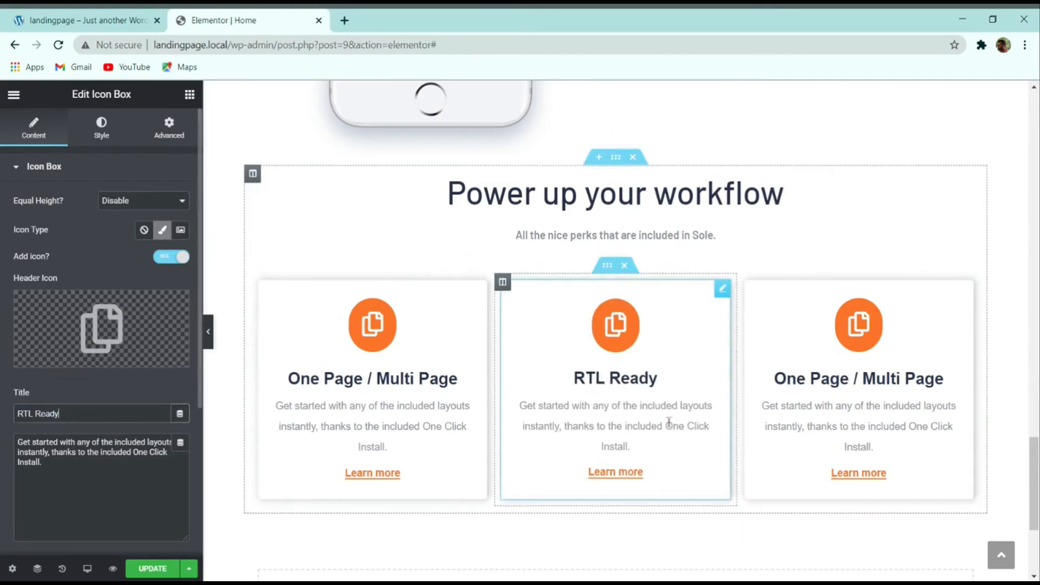
Step: Retitle the right card 'Multilingual', copying the heading from the live demo
click(135, 17)
triple_click(768, 333)
click(778, 325)
triple_click(745, 337)
key(ctrl+c)
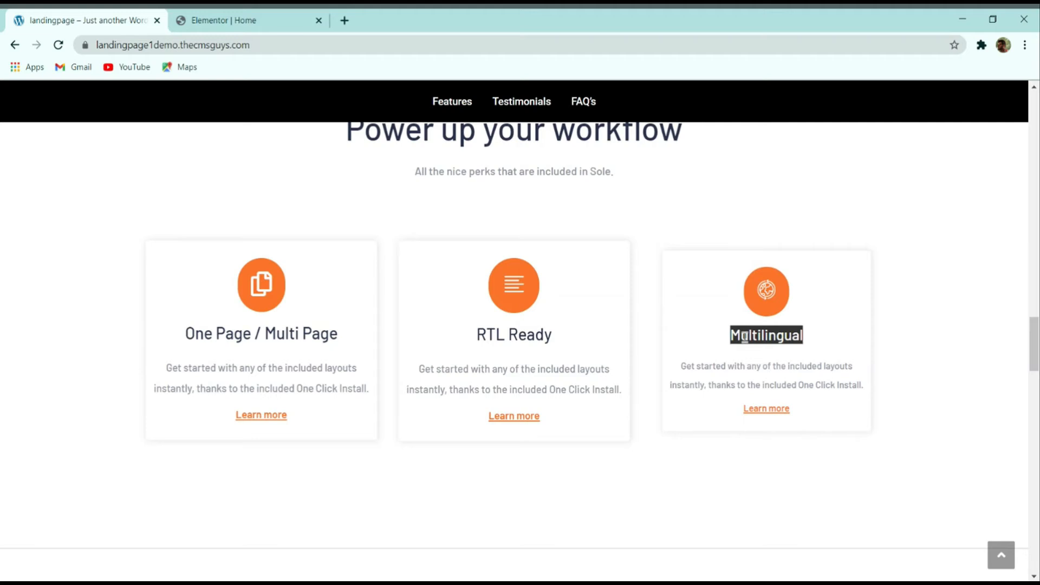
click(178, 17)
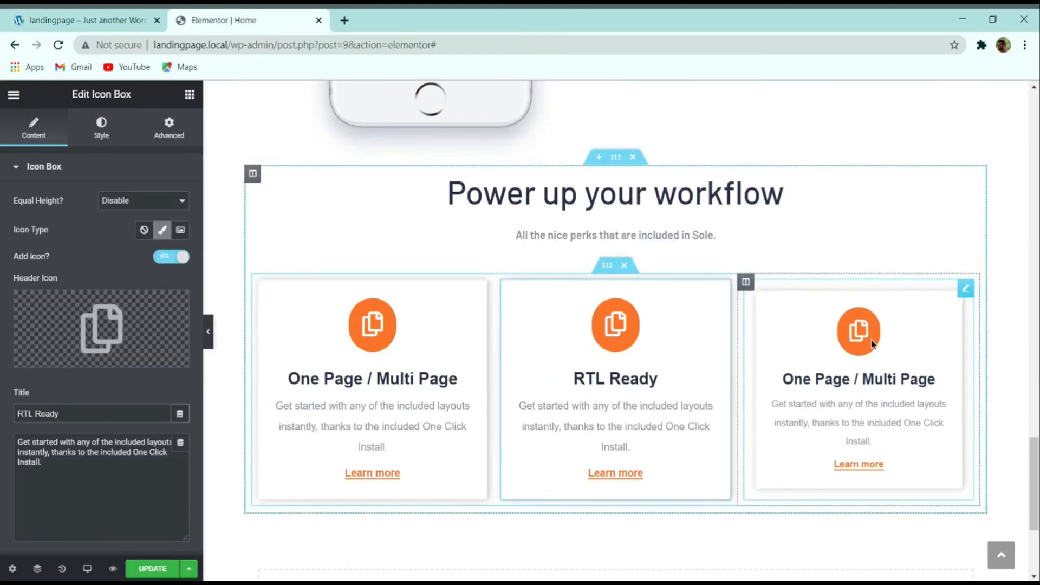
click(873, 344)
triple_click(60, 414)
key(ctrl+v)
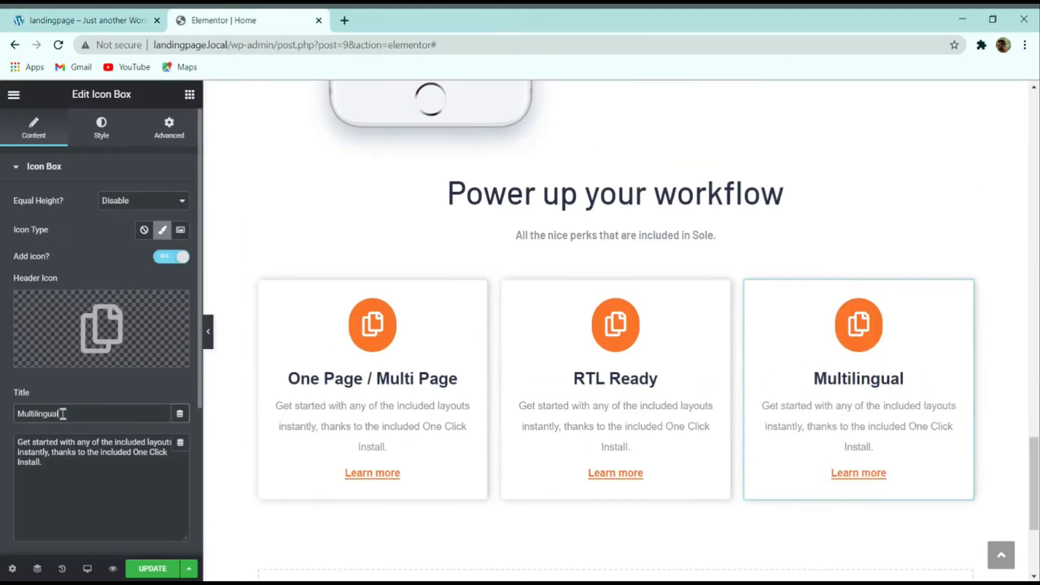
click(32, 18)
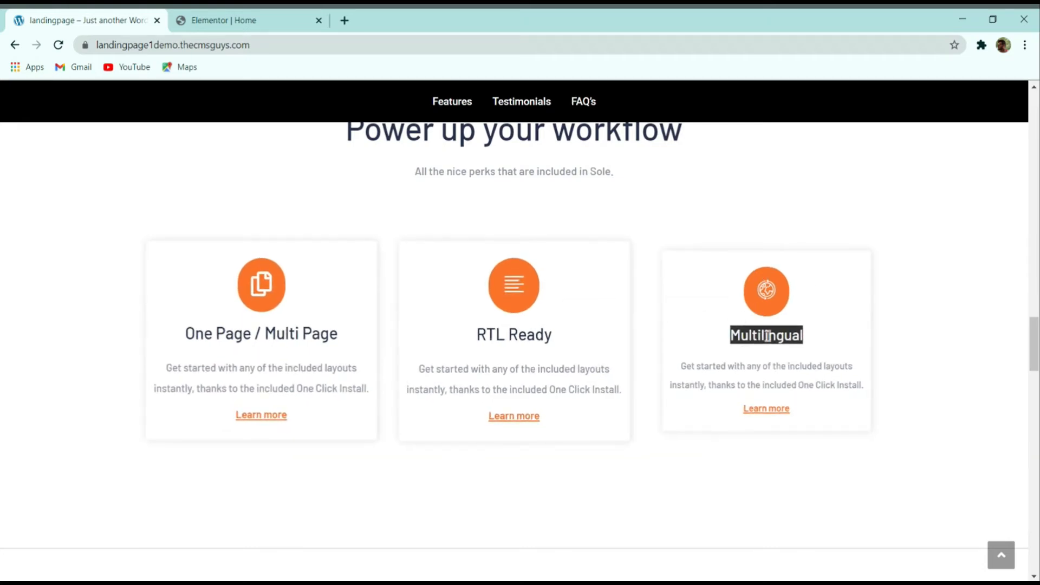
Step: Give the Multilingual card a Globe icon from the Icon Library
click(772, 281)
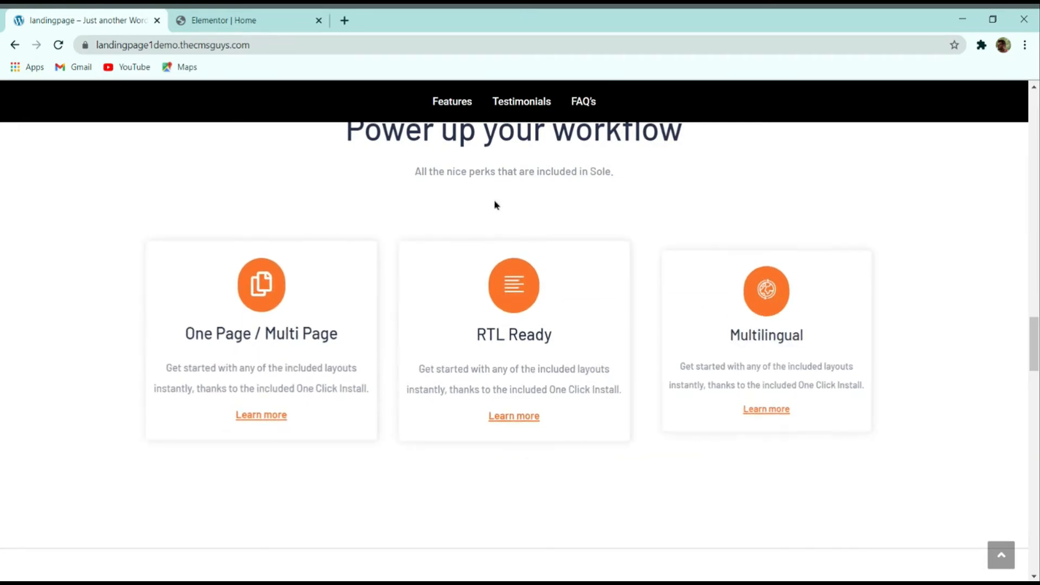
click(254, 20)
click(58, 357)
text(globe)
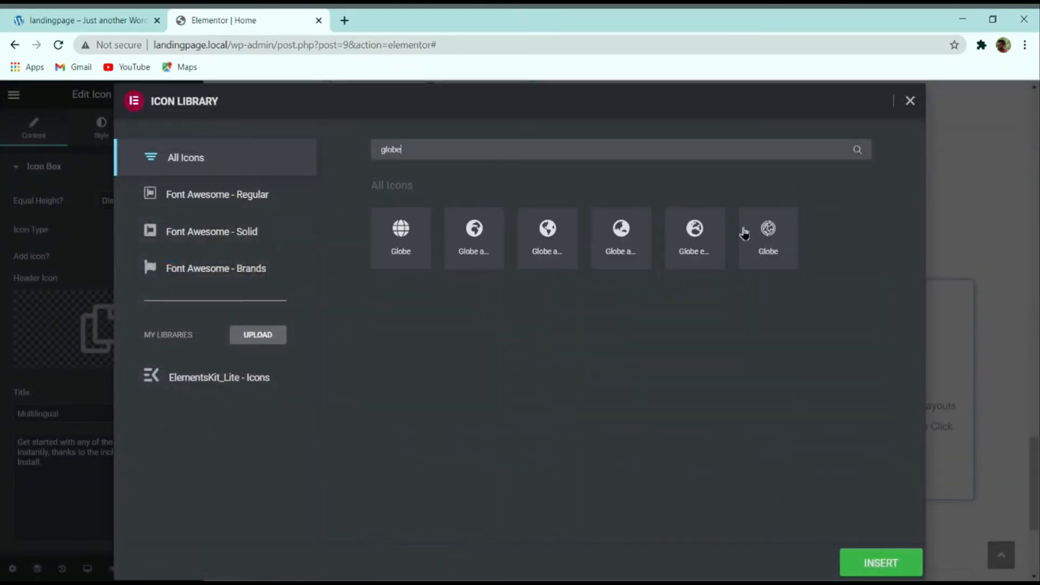
click(769, 256)
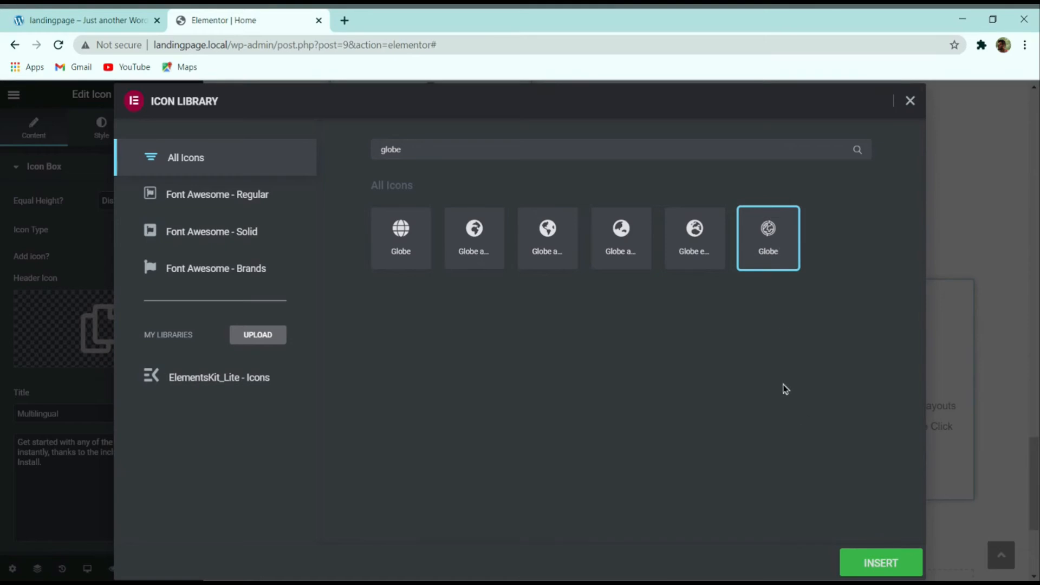
click(882, 562)
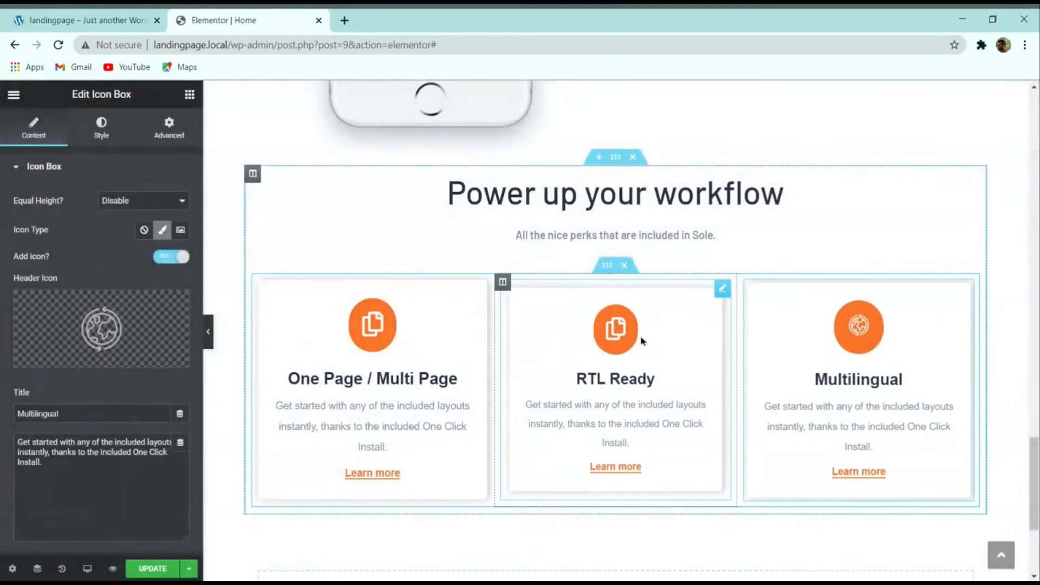
Step: Give the RTL Ready card a text-align icon found by searching 'text'
click(659, 382)
click(56, 355)
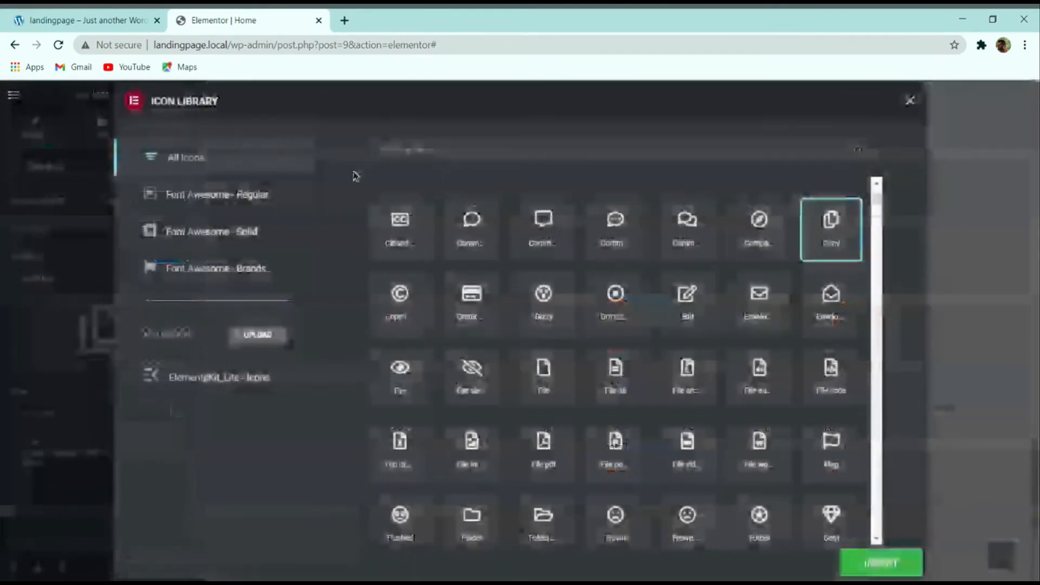
text(text)
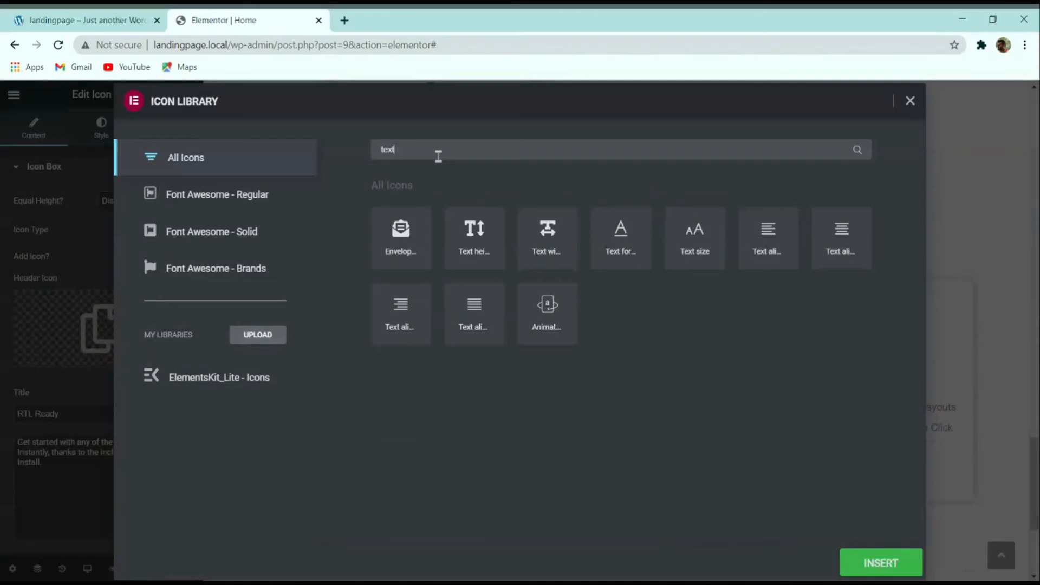
click(775, 259)
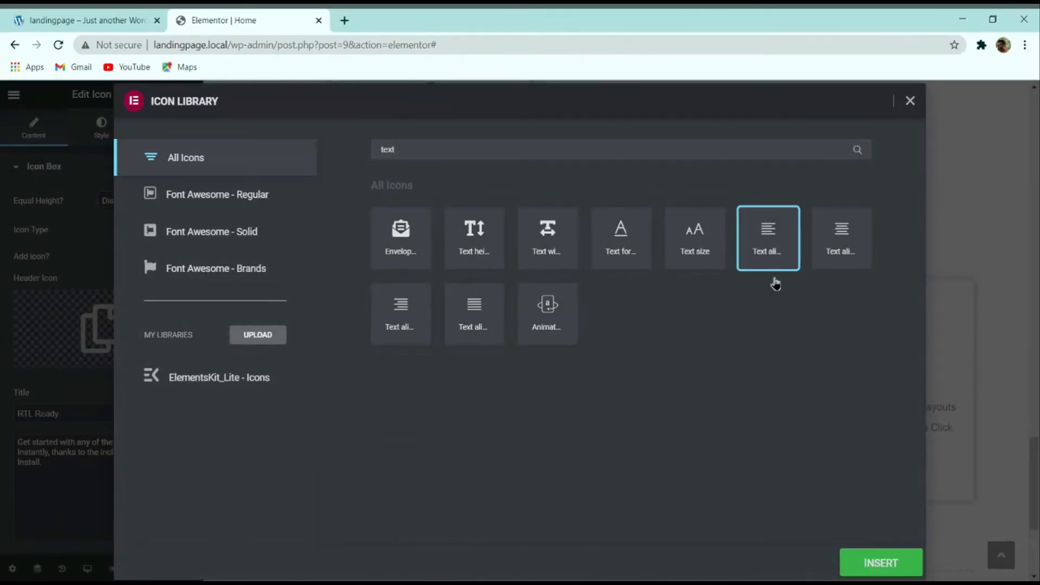
click(873, 555)
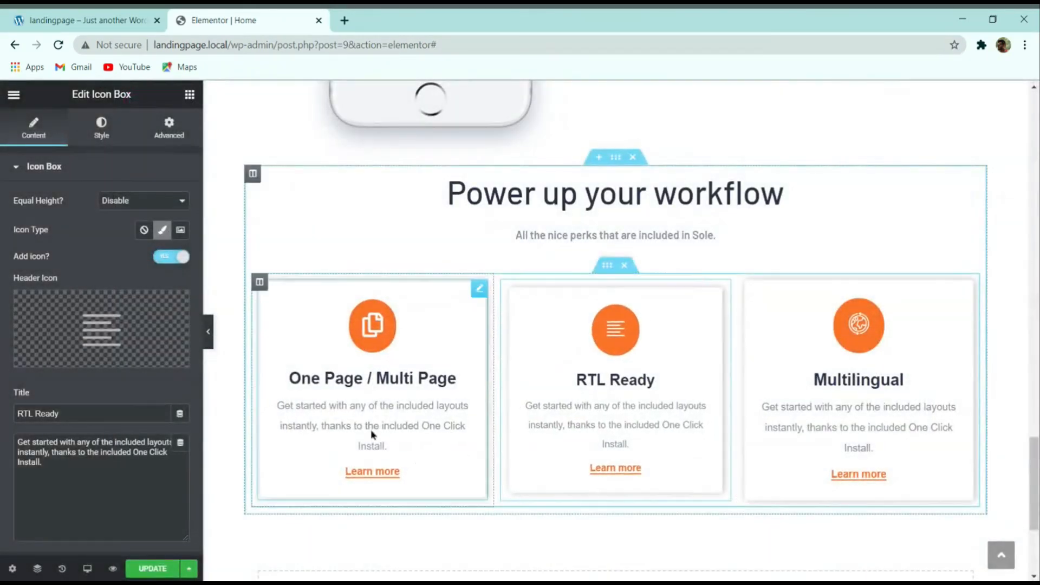
click(147, 19)
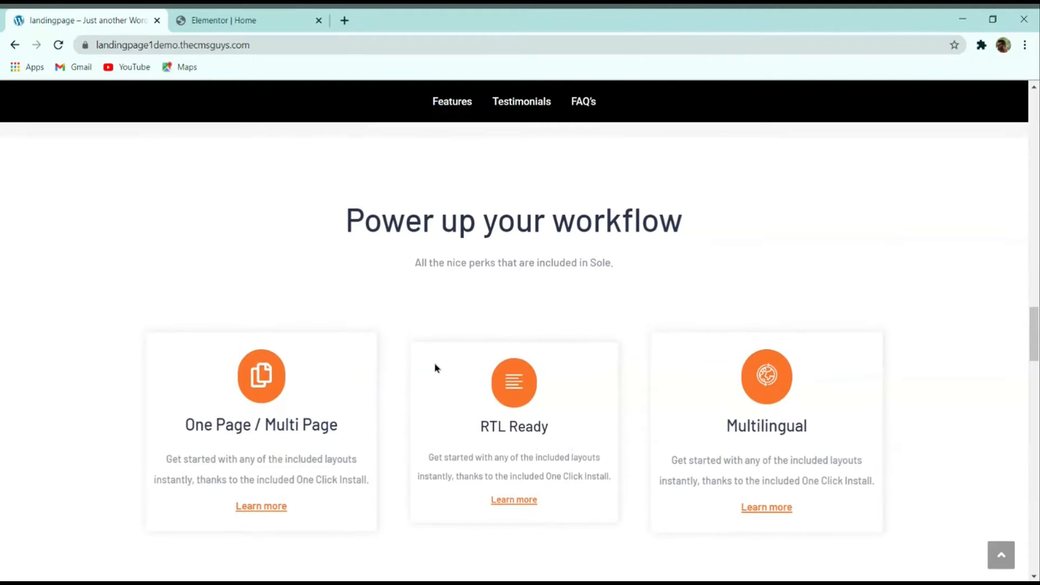
Step: Select the Power up your workflow section and open its Advanced spacing settings
scroll(446, 357, down, 2)
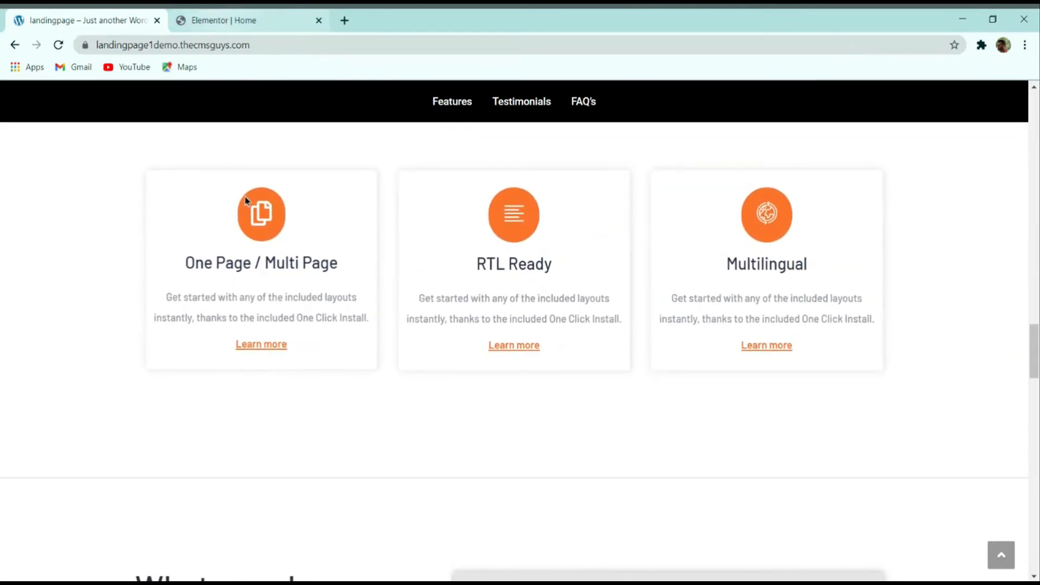
scroll(279, 388, down, 2)
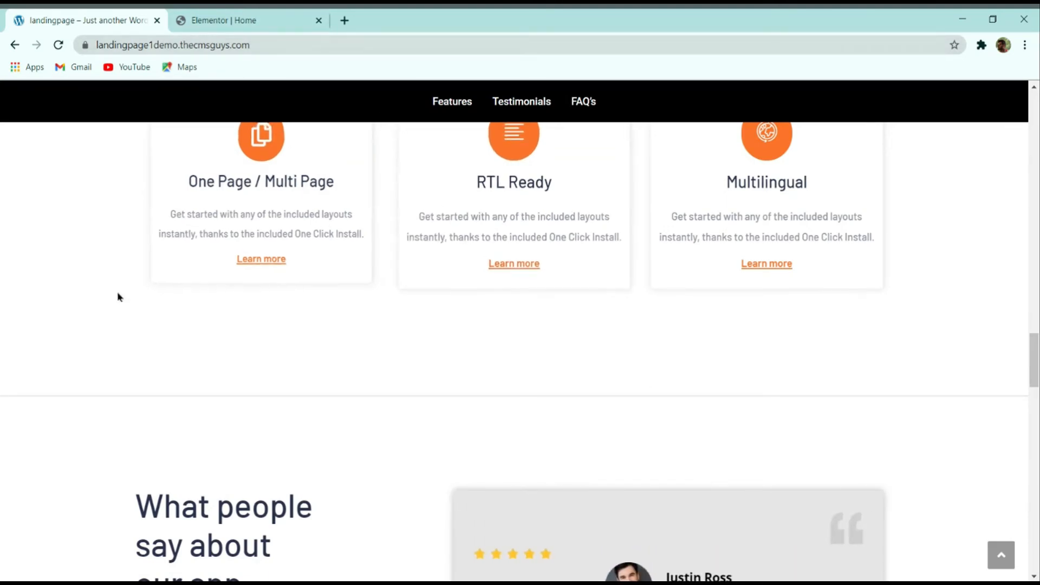
click(216, 16)
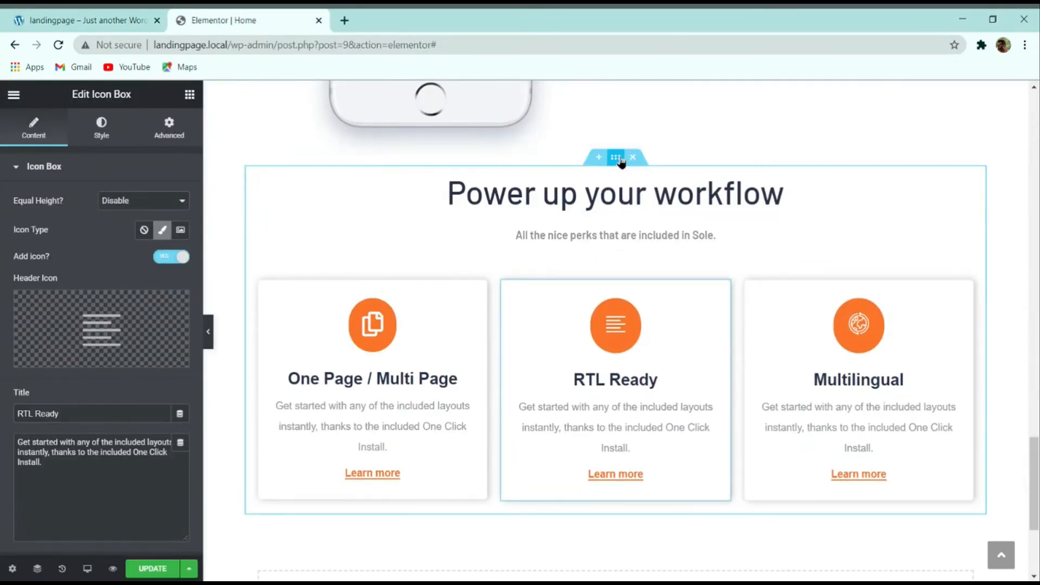
click(93, 20)
click(217, 20)
click(615, 163)
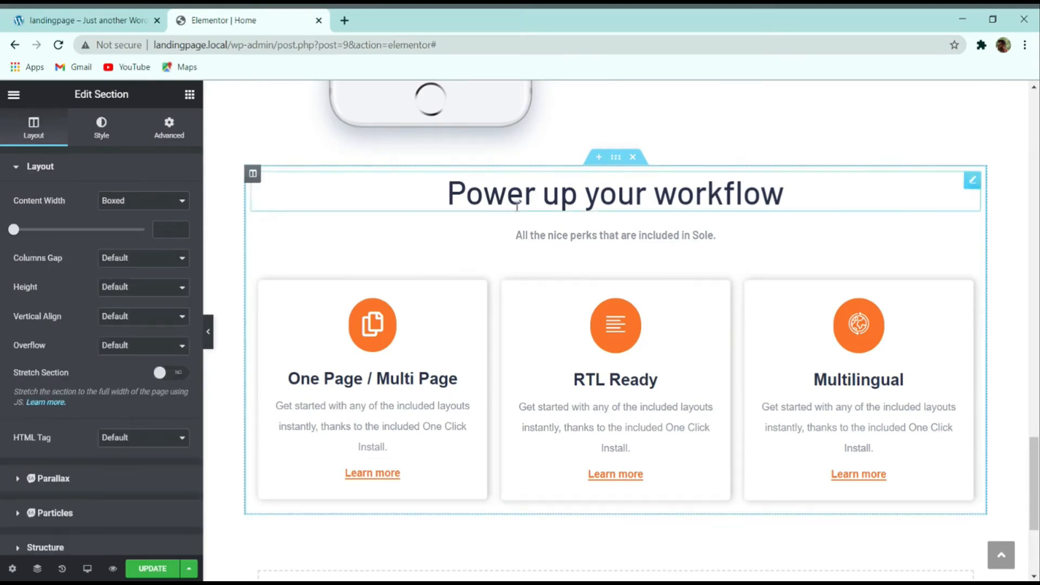
click(160, 135)
Step: Set the section's top and bottom margins to 100 px
click(89, 20)
scroll(480, 428, up, 5)
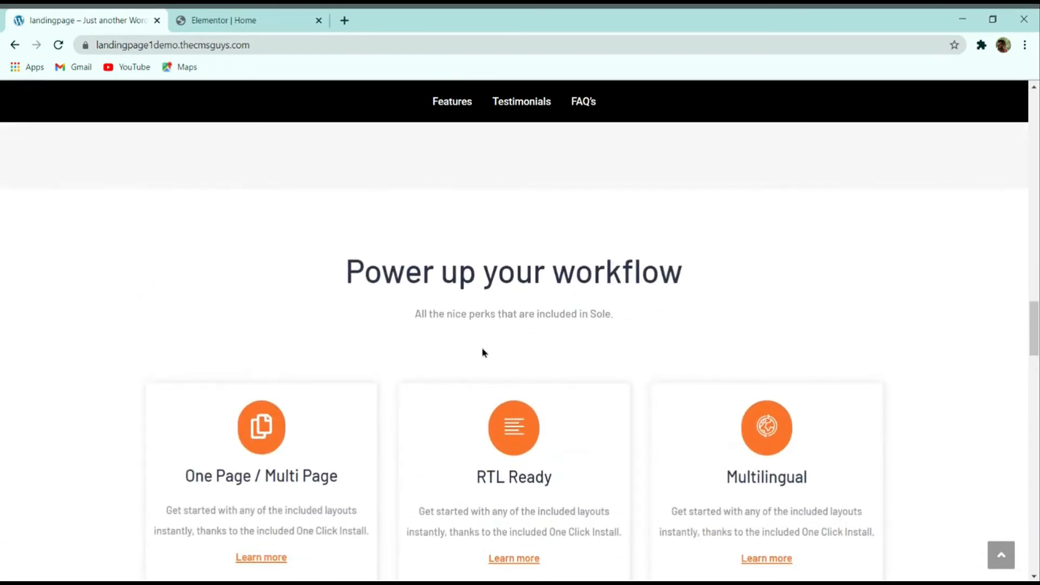
scroll(484, 353, down, 5)
click(271, 20)
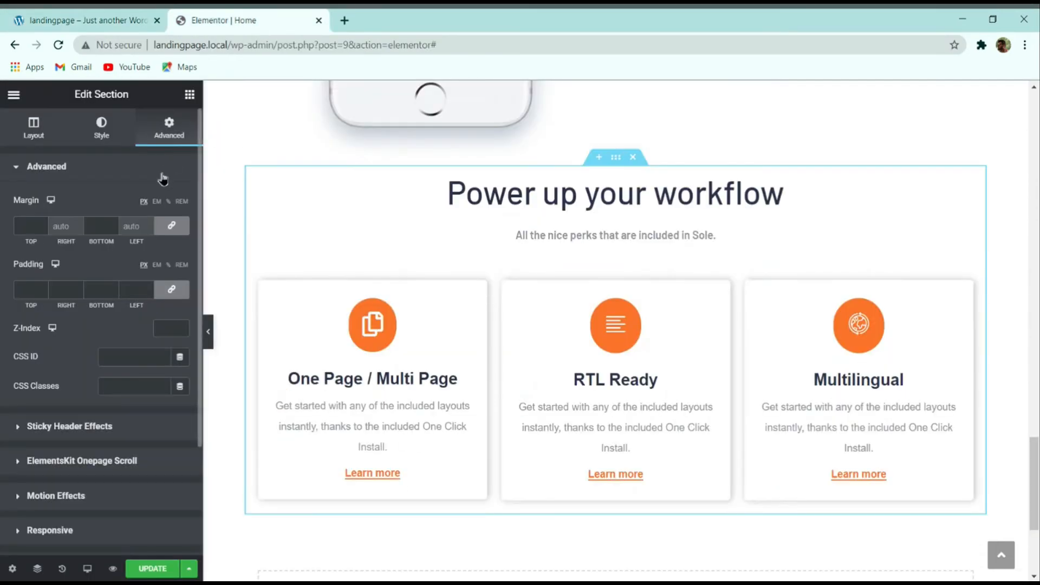
click(29, 227)
text(100)
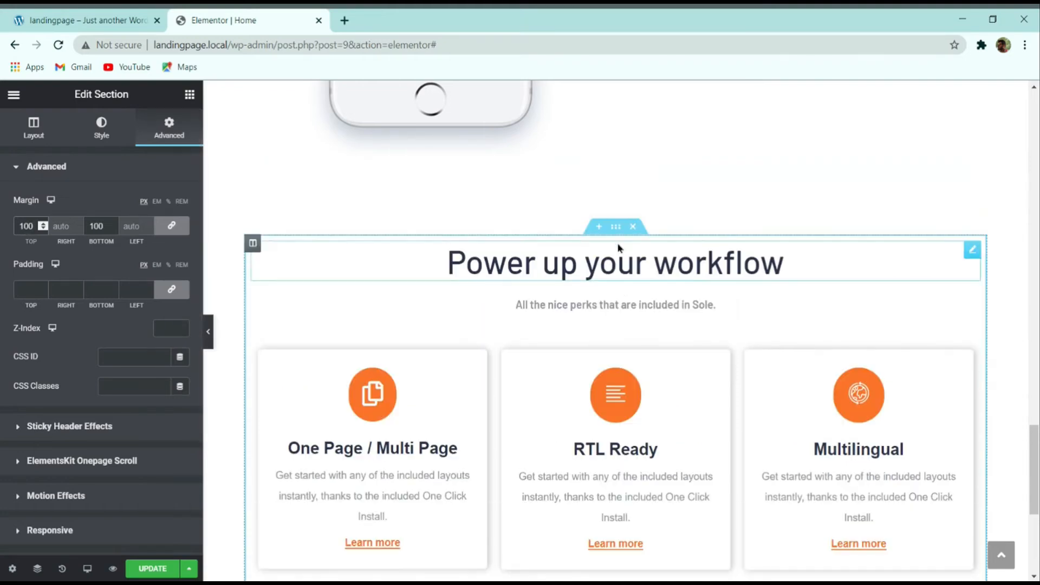
scroll(241, 312, down, 2)
scroll(93, 407, down, 3)
scroll(65, 313, up, 3)
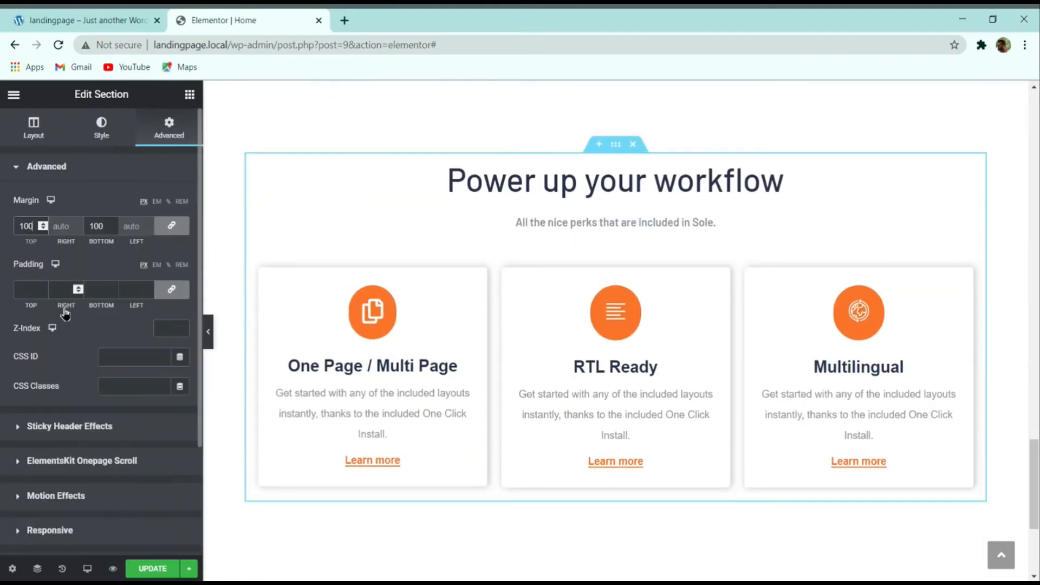
click(99, 135)
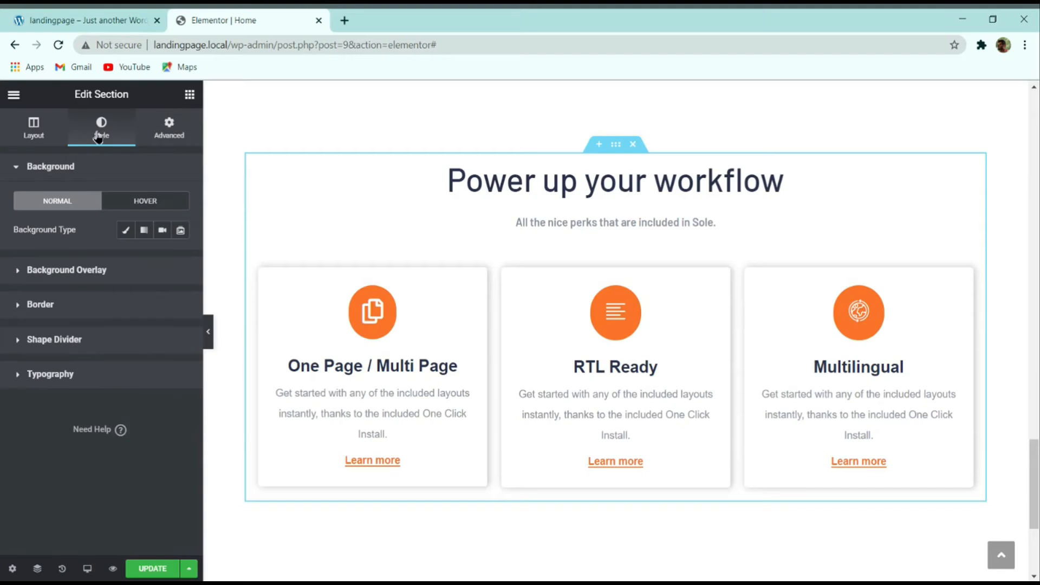
Step: Give the section a solid border with only a 2 px bottom width
click(41, 305)
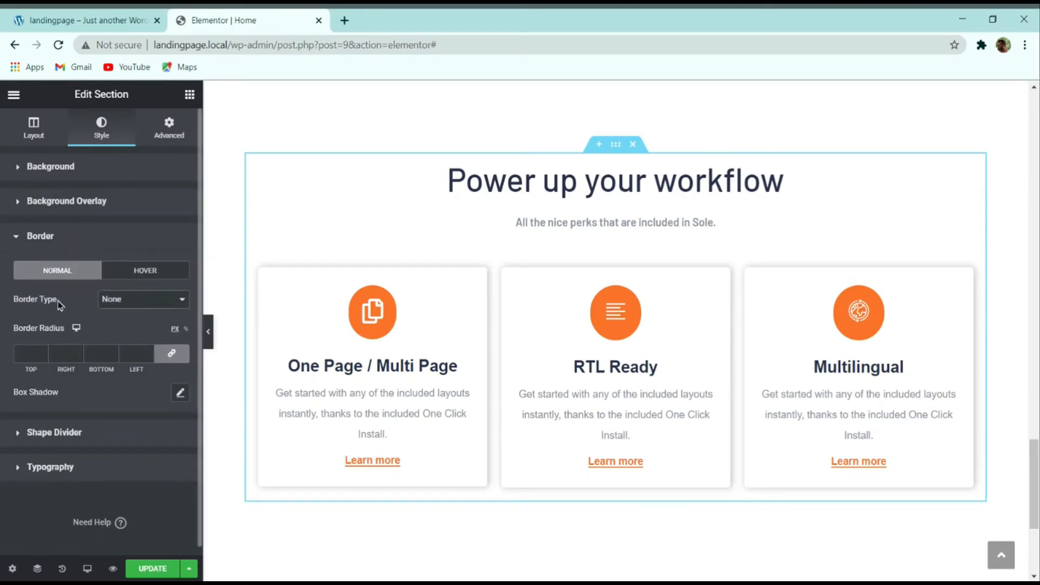
click(107, 314)
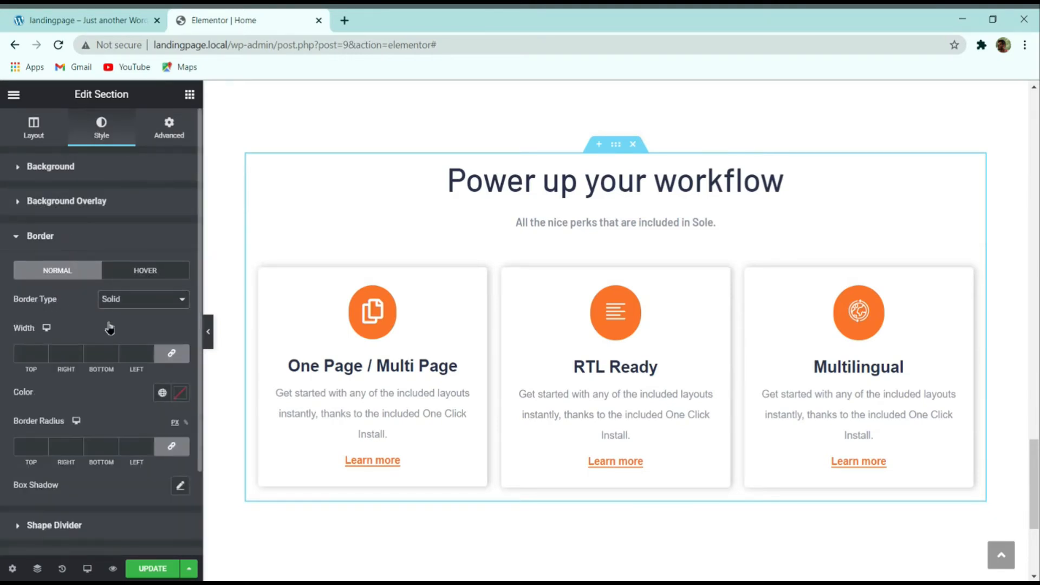
click(171, 353)
click(114, 351)
click(114, 350)
scroll(521, 469, down, 2)
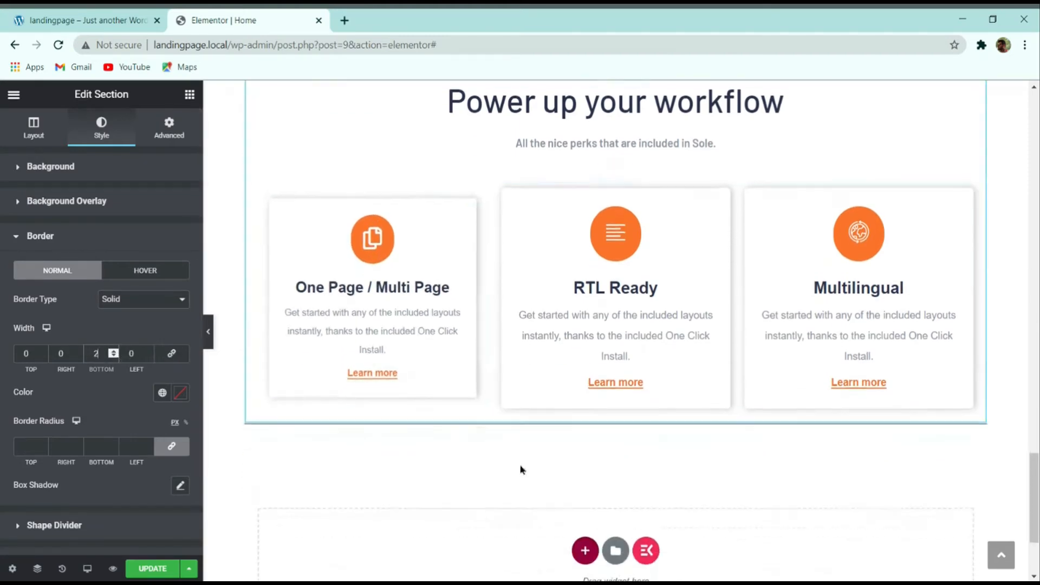
scroll(585, 309, up, 2)
scroll(588, 308, down, 2)
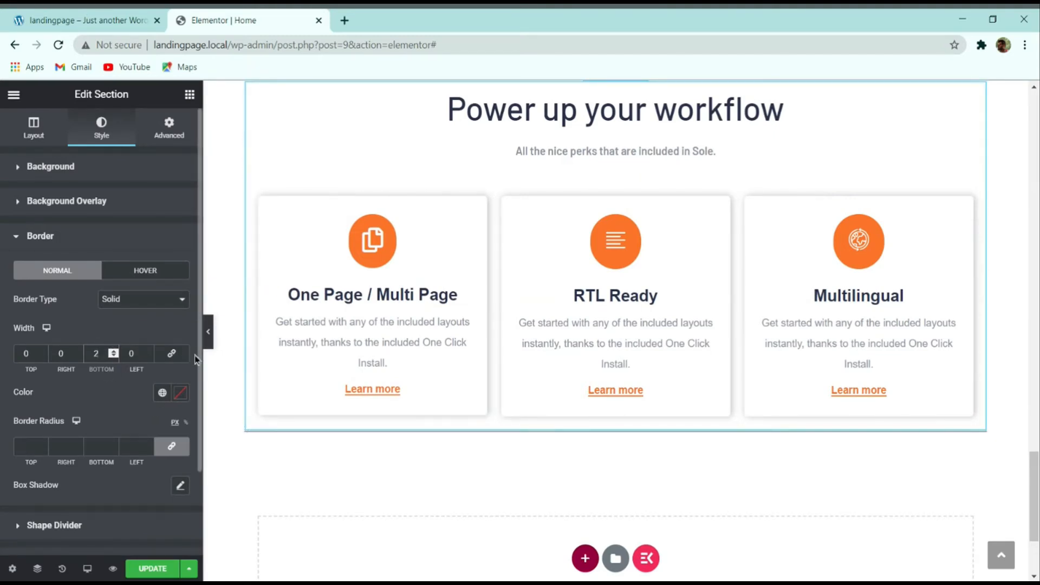
scroll(267, 255, up, 2)
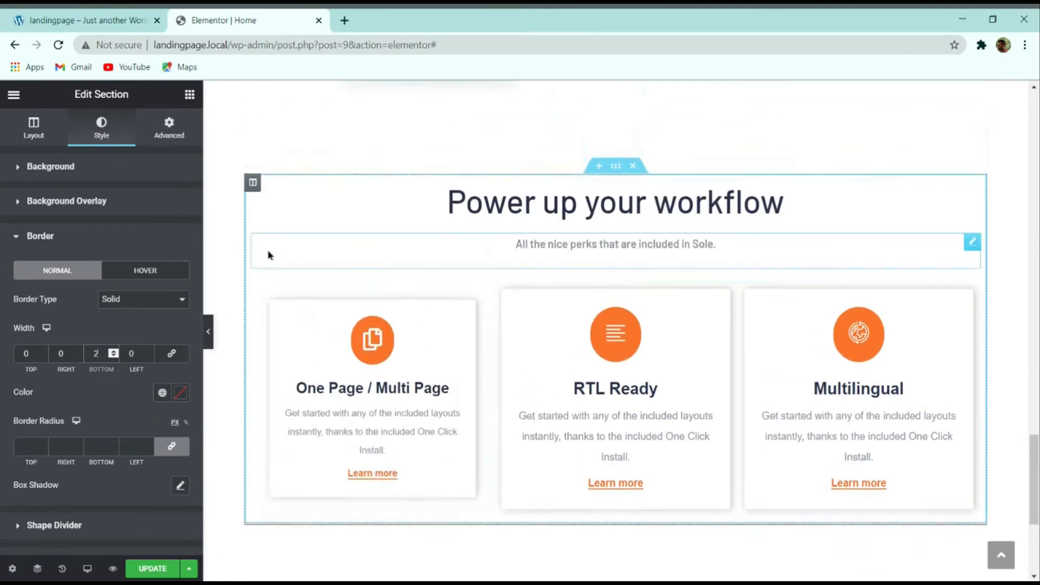
Step: Clear the 100 px margins and set top and bottom padding to 100 px instead
click(170, 125)
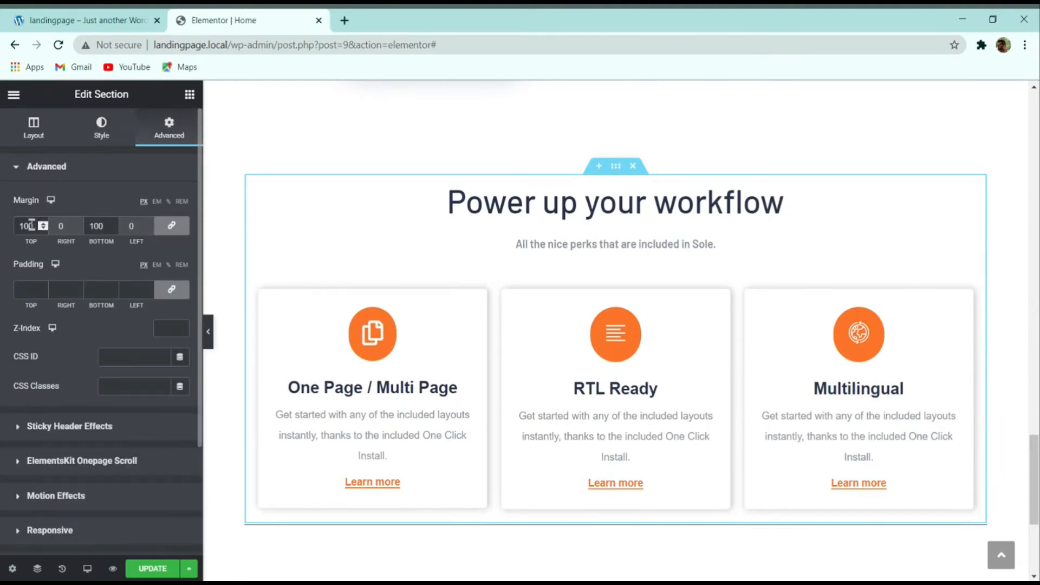
key(BackSpace)
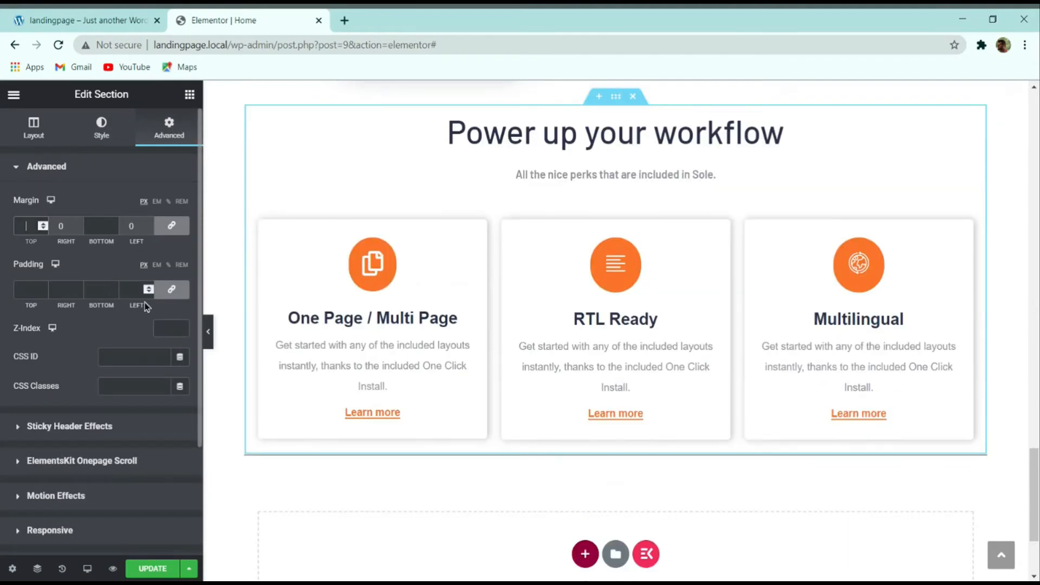
click(171, 289)
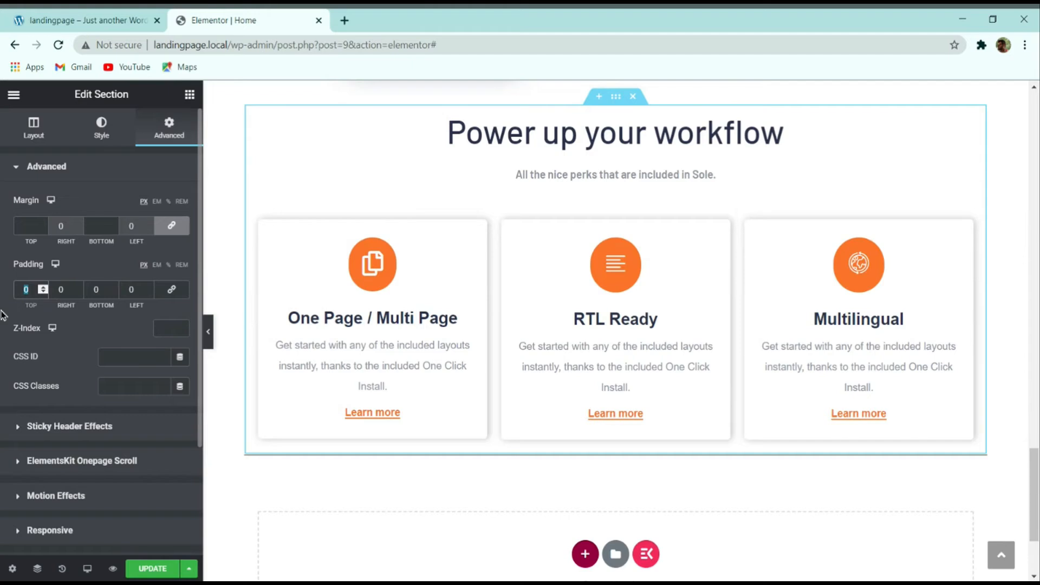
text(100)
click(98, 289)
text(100)
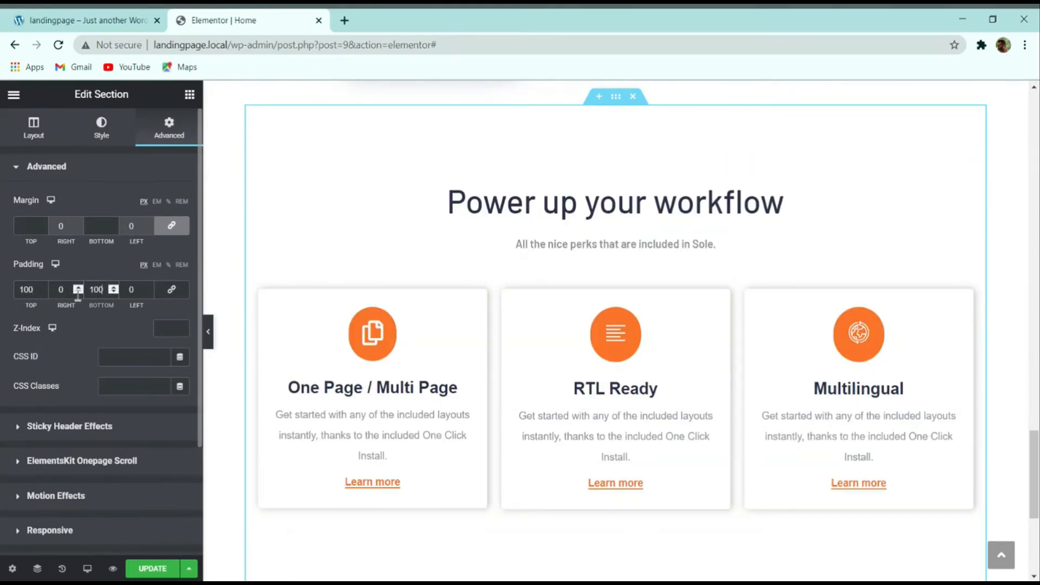
scroll(615, 314, down, 3)
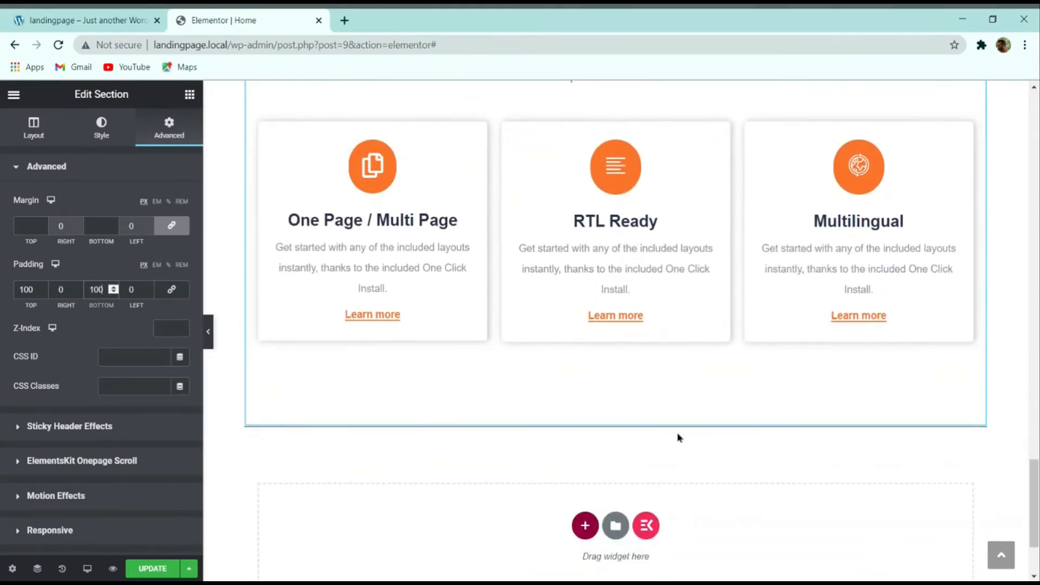
click(36, 129)
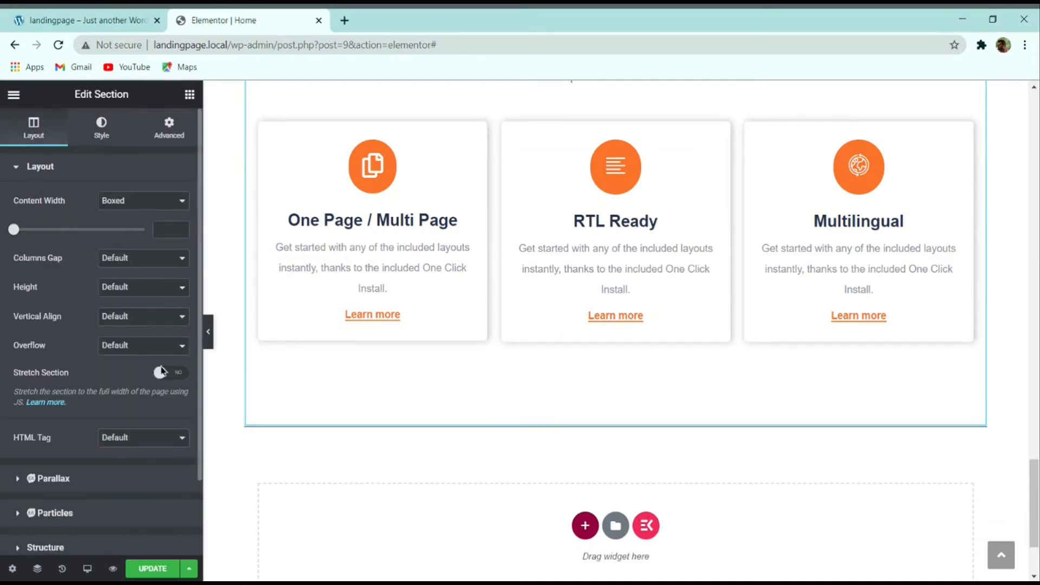
Step: Turn on Stretch Section so the feature section spans the full page width
click(160, 372)
click(209, 342)
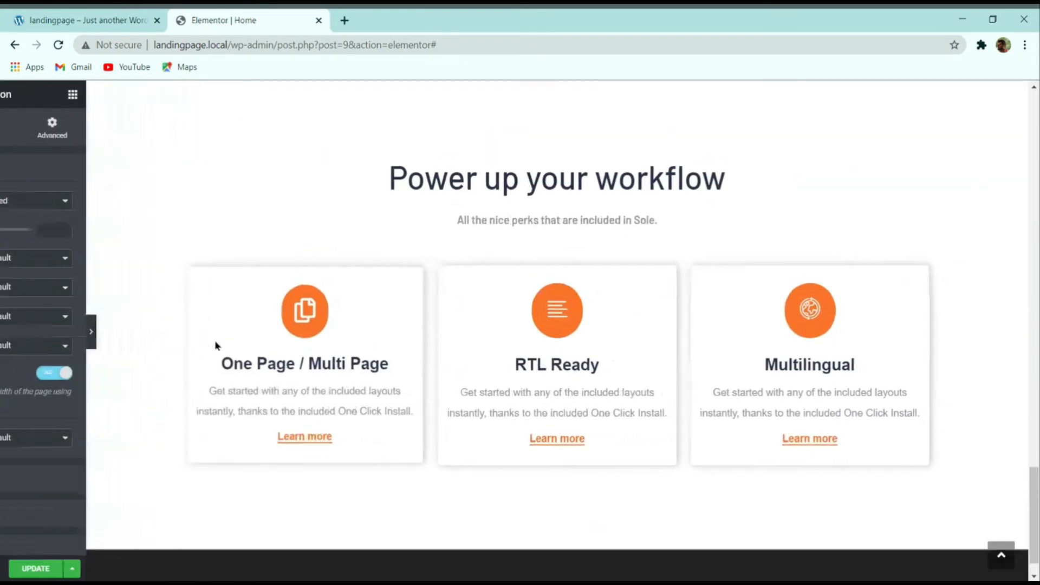
scroll(233, 379, down, 1)
click(4, 331)
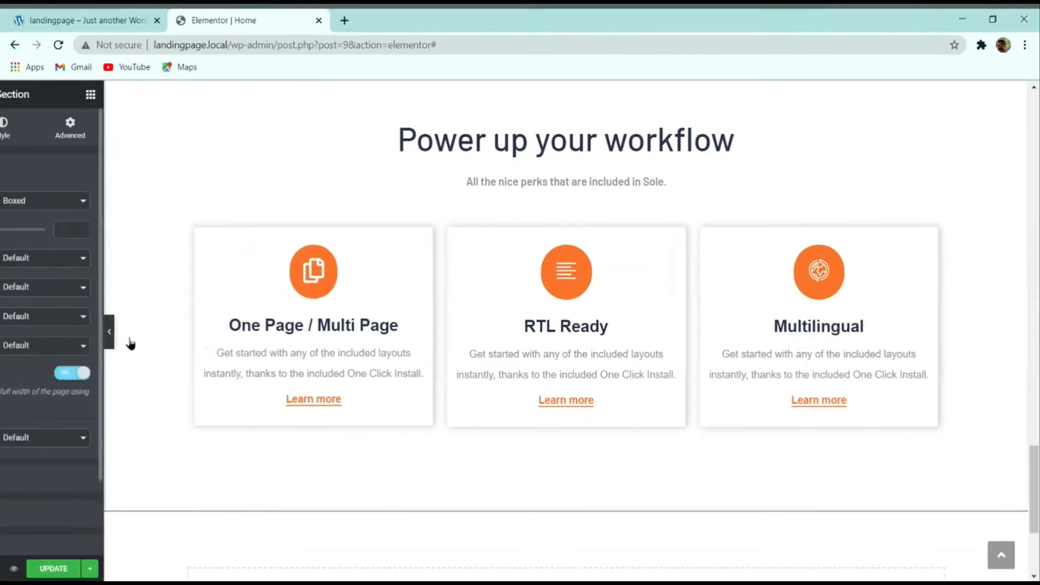
scroll(395, 483, down, 2)
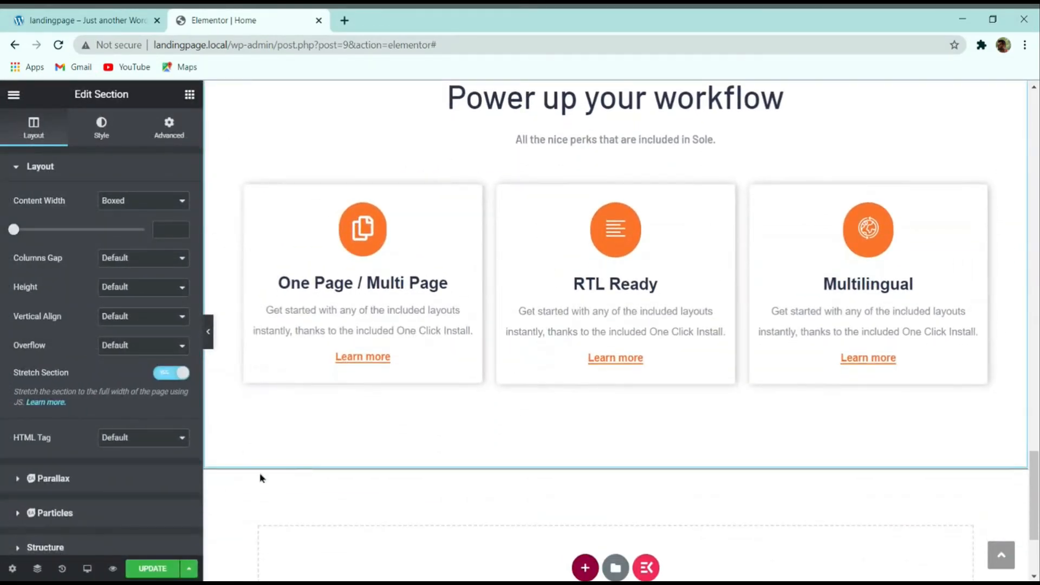
scroll(258, 455, down, 3)
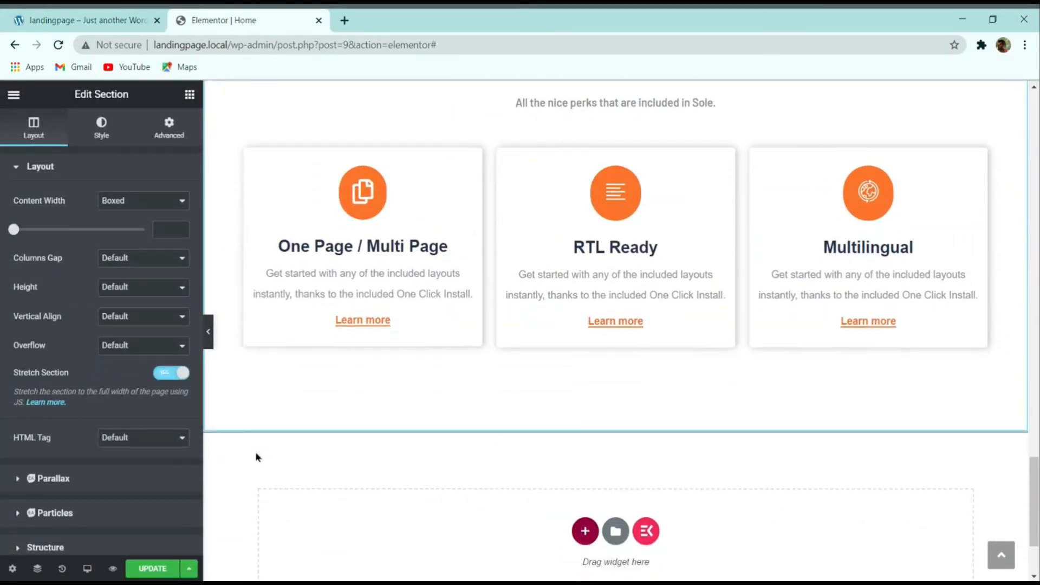
scroll(286, 205, up, 2)
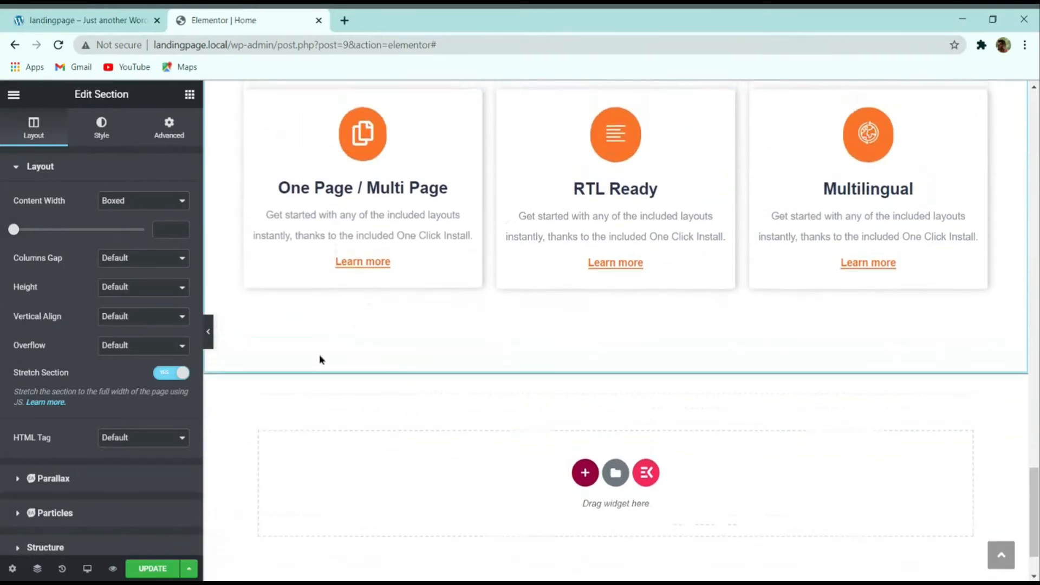
Step: Preview the stretched section once more and save the page with Update
click(209, 336)
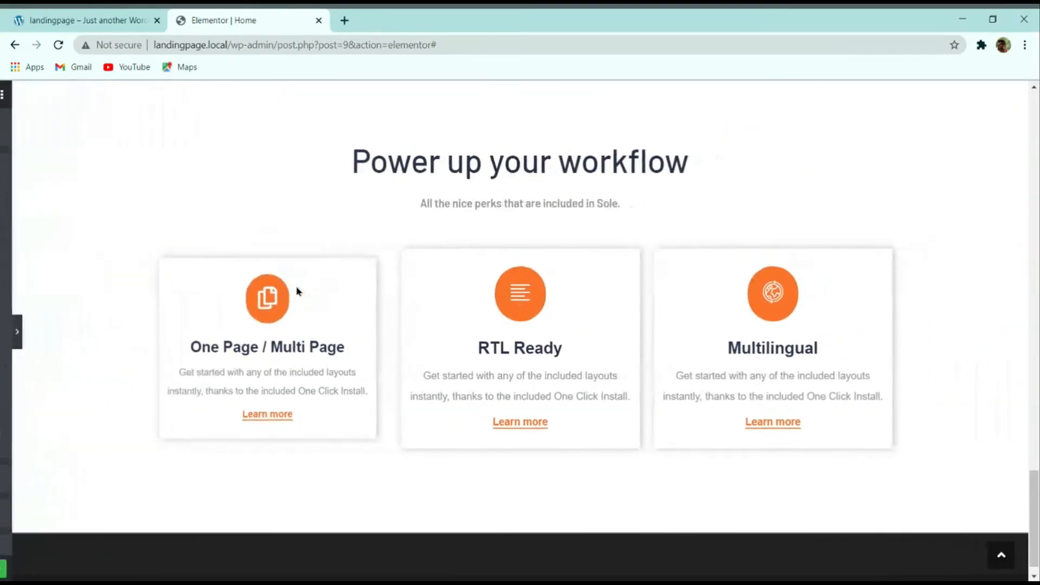
click(3, 325)
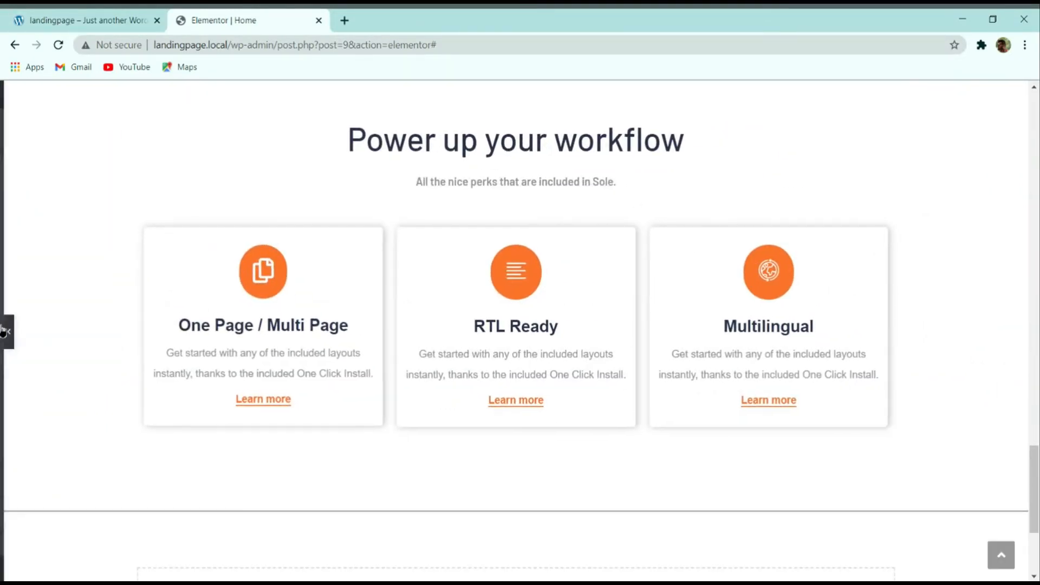
scroll(168, 363, down, 2)
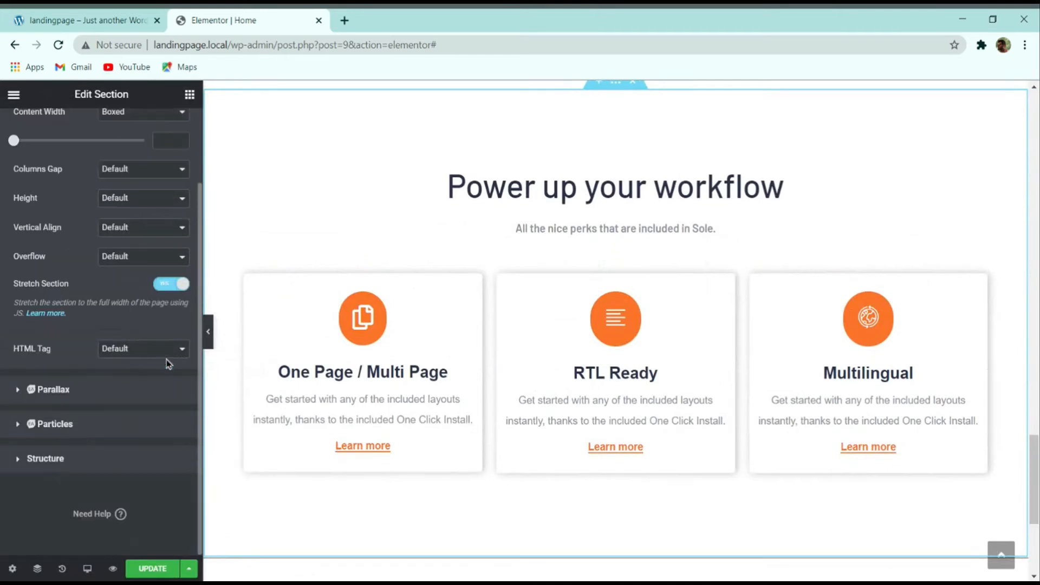
scroll(403, 383, down, 3)
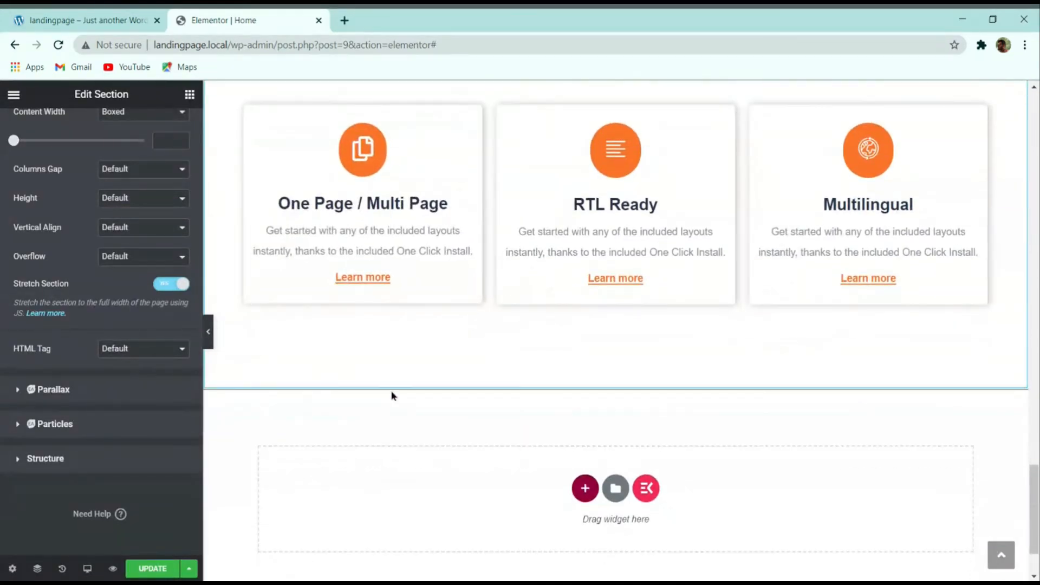
click(149, 566)
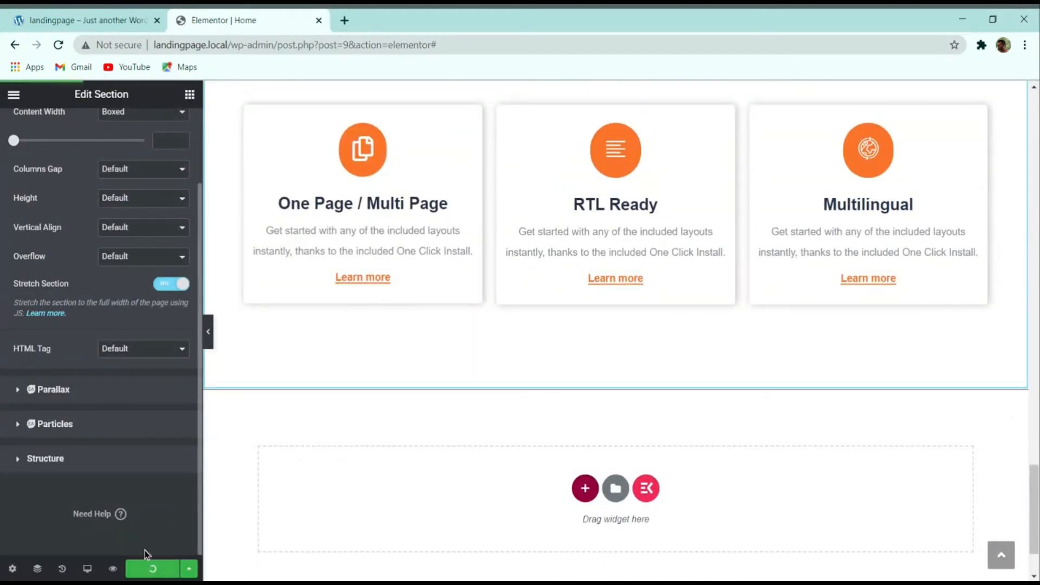
click(70, 16)
Step: Review the live demo's testimonials, then scroll the Elementor editor to the empty bottom drop zone
scroll(379, 186, down, 5)
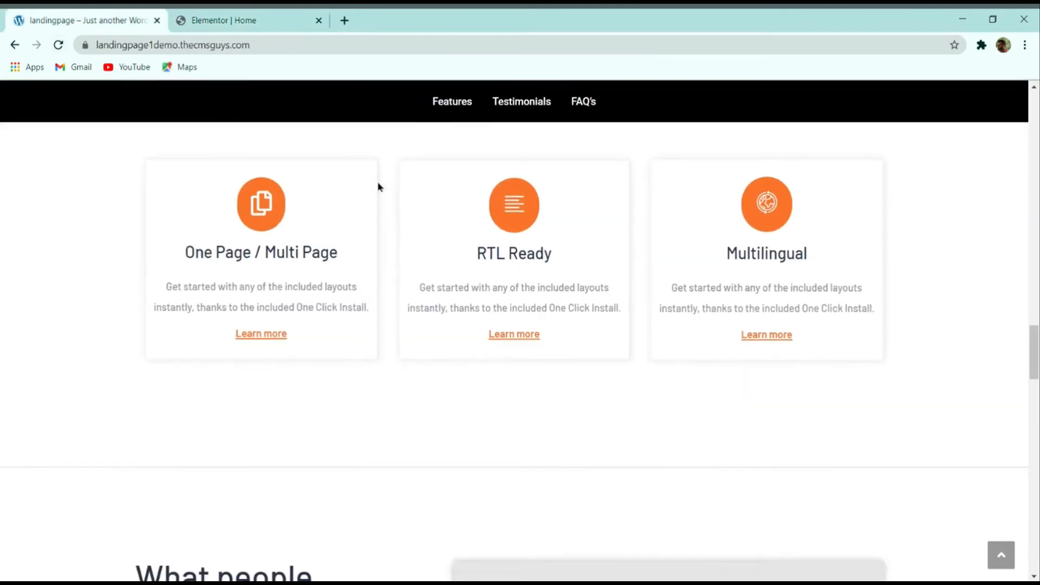
scroll(406, 292, down, 2)
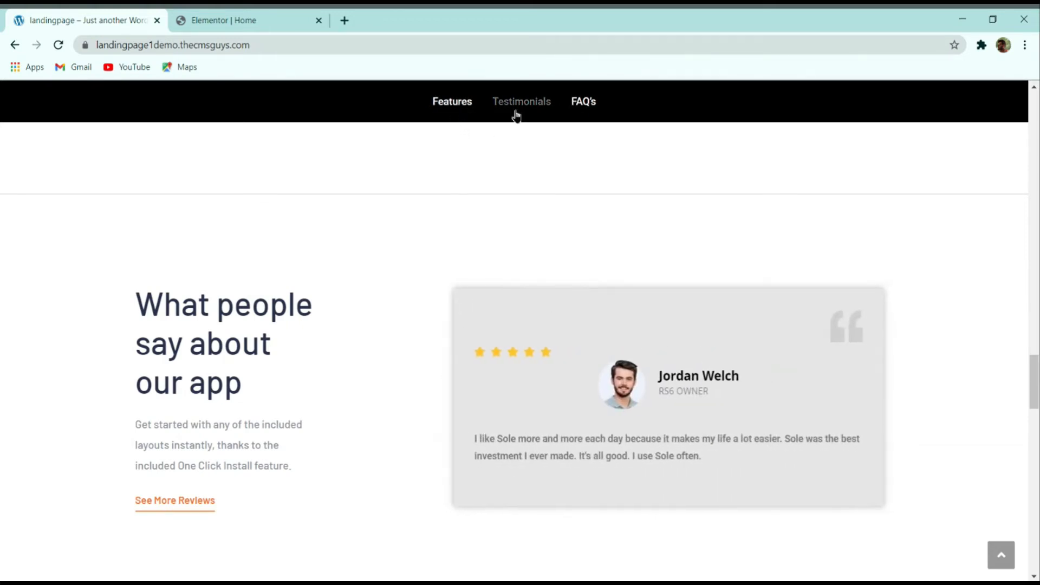
scroll(504, 237, down, 2)
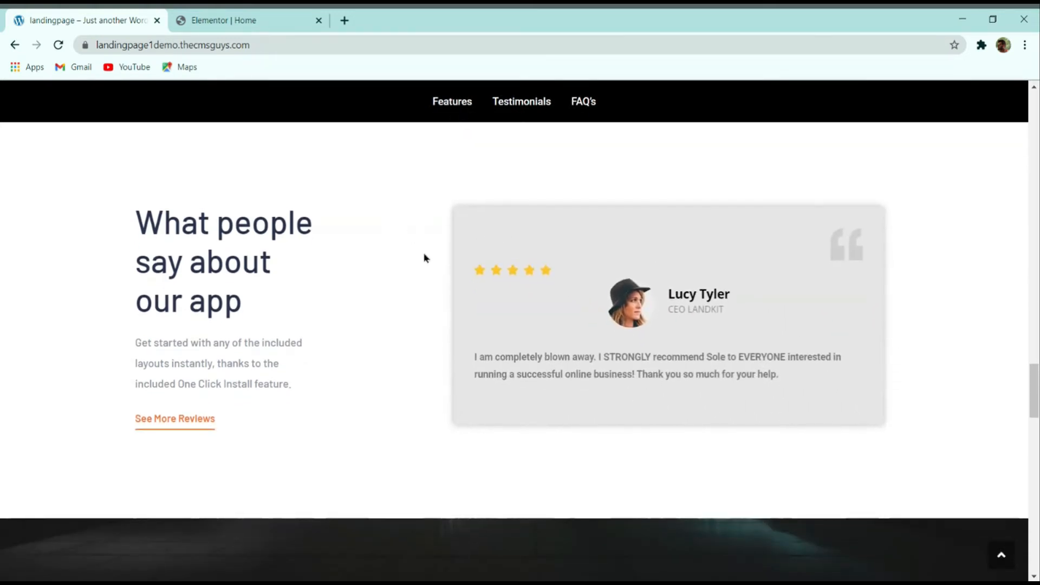
scroll(425, 293, up, 2)
scroll(424, 311, down, 2)
scroll(390, 301, up, 2)
scroll(410, 293, down, 1)
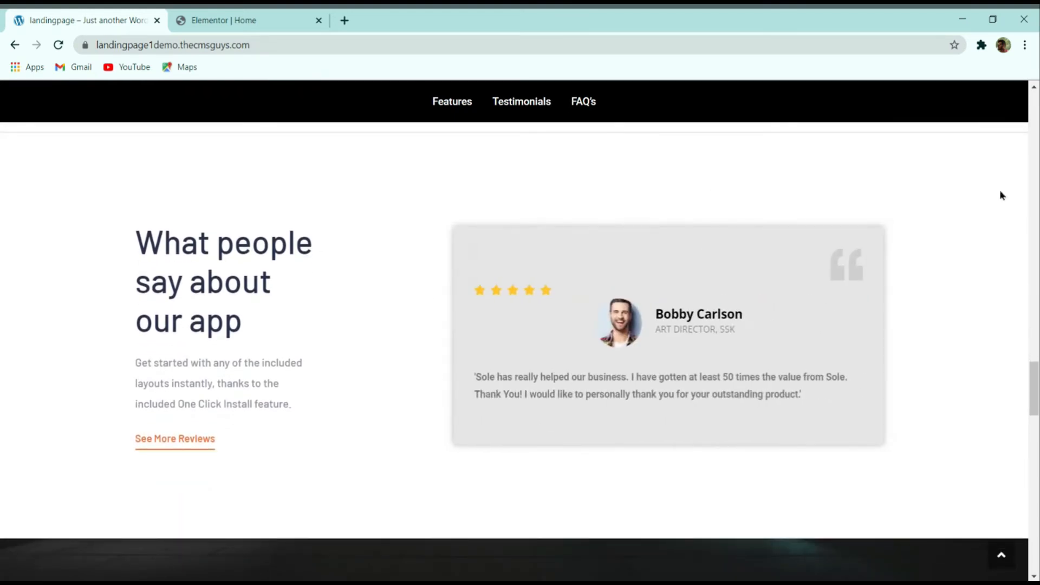
click(246, 20)
scroll(571, 343, down, 3)
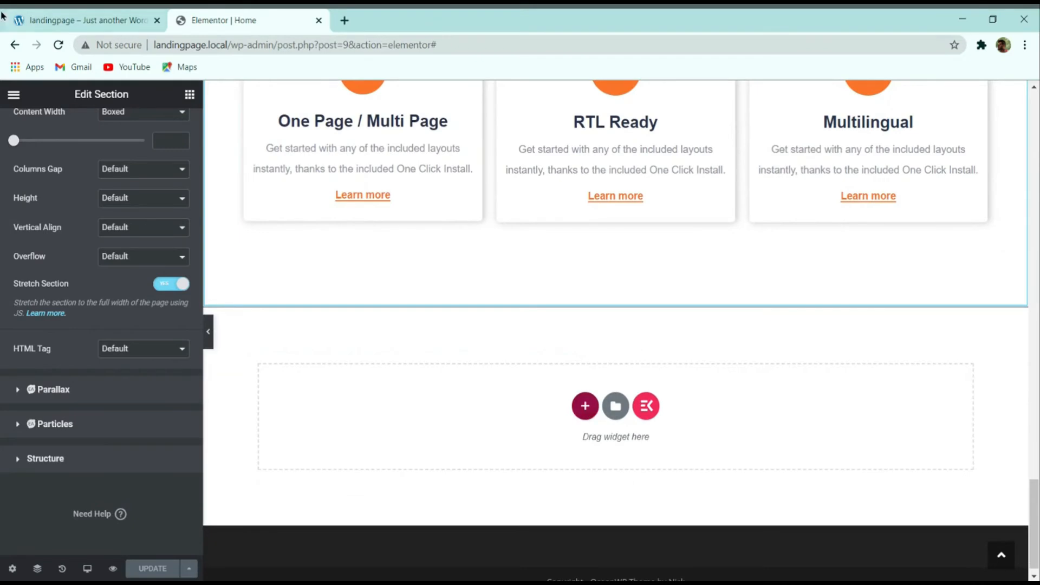
Step: Add a single-column section below the feature cards and drop a Menu Anchor widget into it
click(586, 407)
click(443, 441)
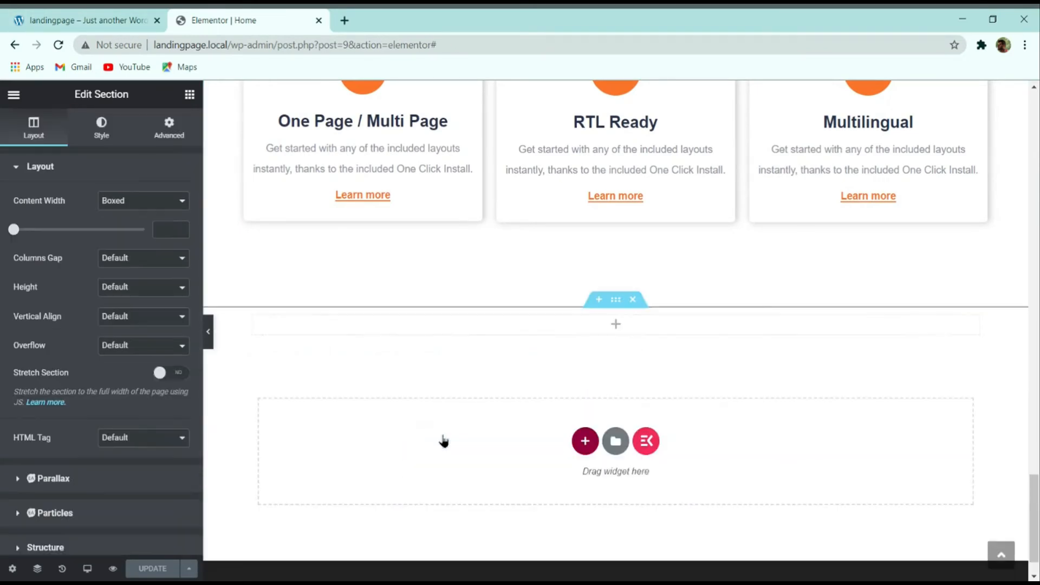
click(126, 27)
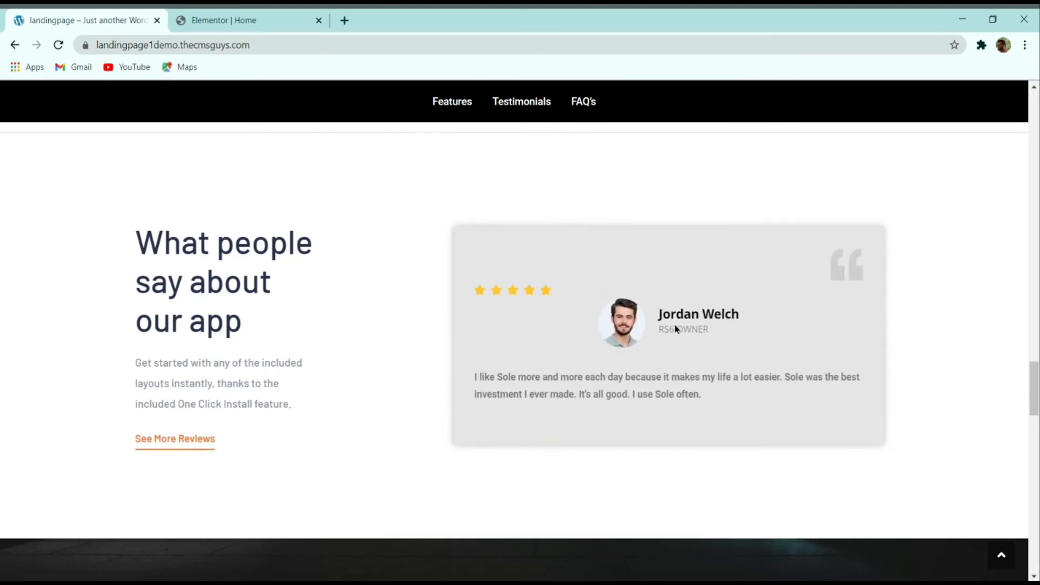
click(233, 17)
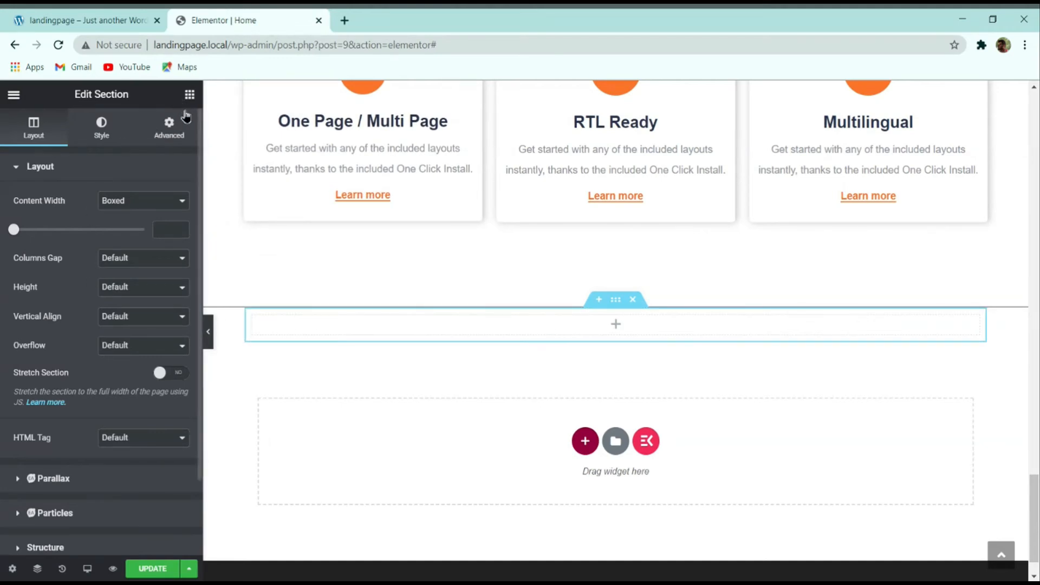
click(189, 96)
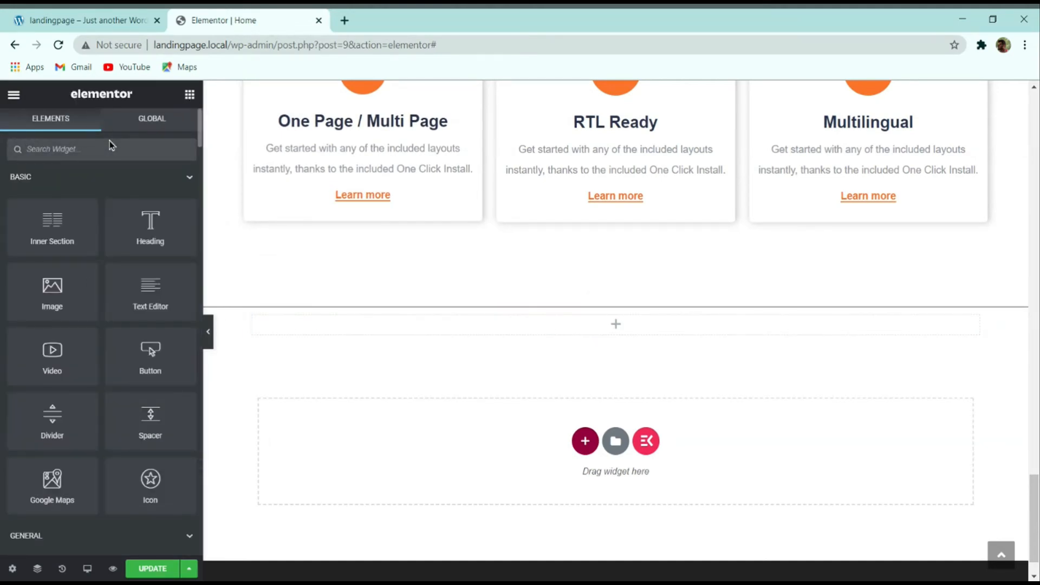
text(menu)
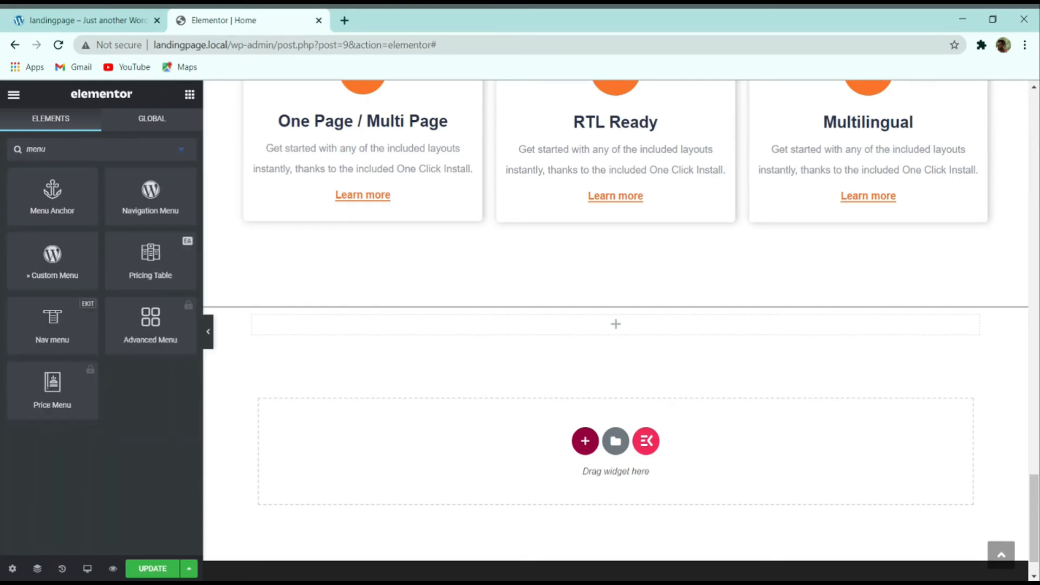
drag(52, 193, 390, 325)
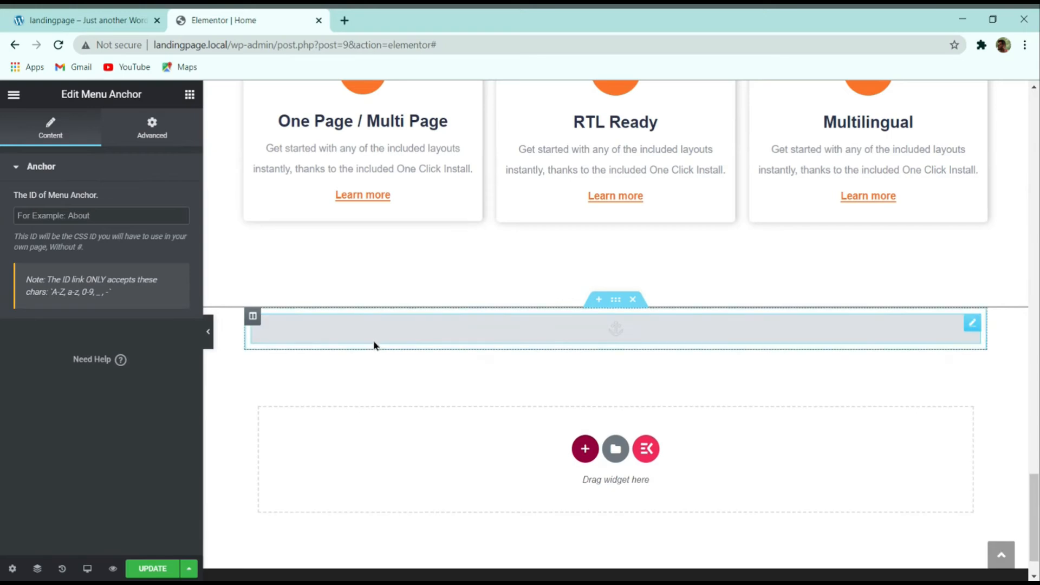
Step: Drag an Inner Section beneath the Menu Anchor and compare with the live testimonials heading
click(188, 98)
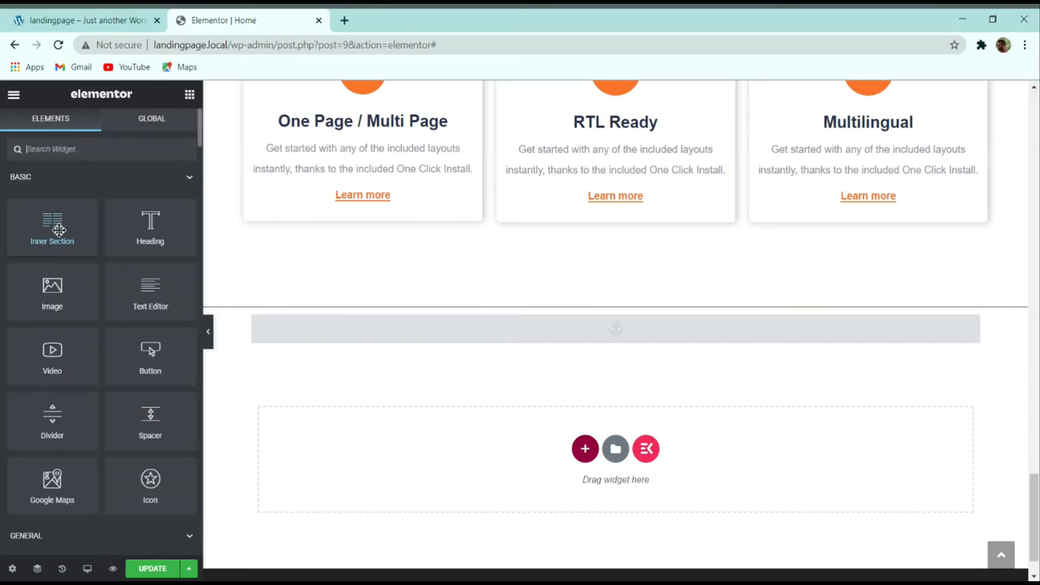
drag(60, 229, 422, 342)
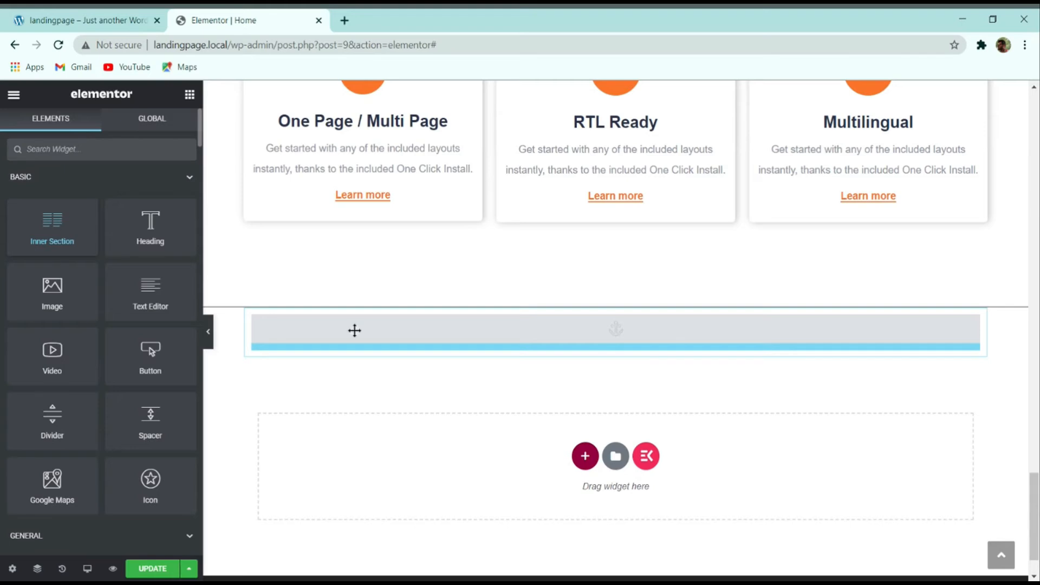
drag(354, 330, 362, 336)
click(60, 23)
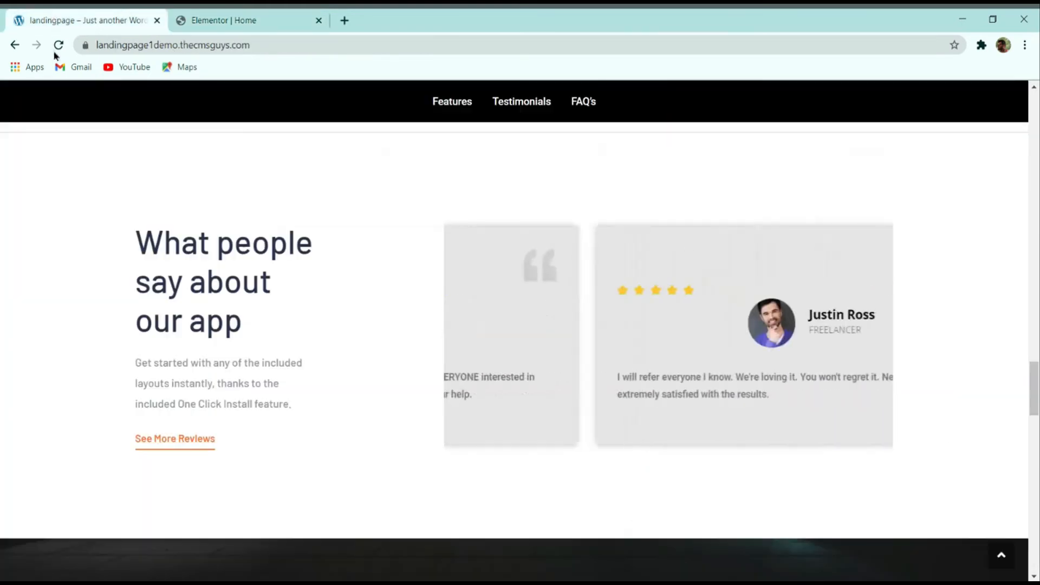
click(227, 20)
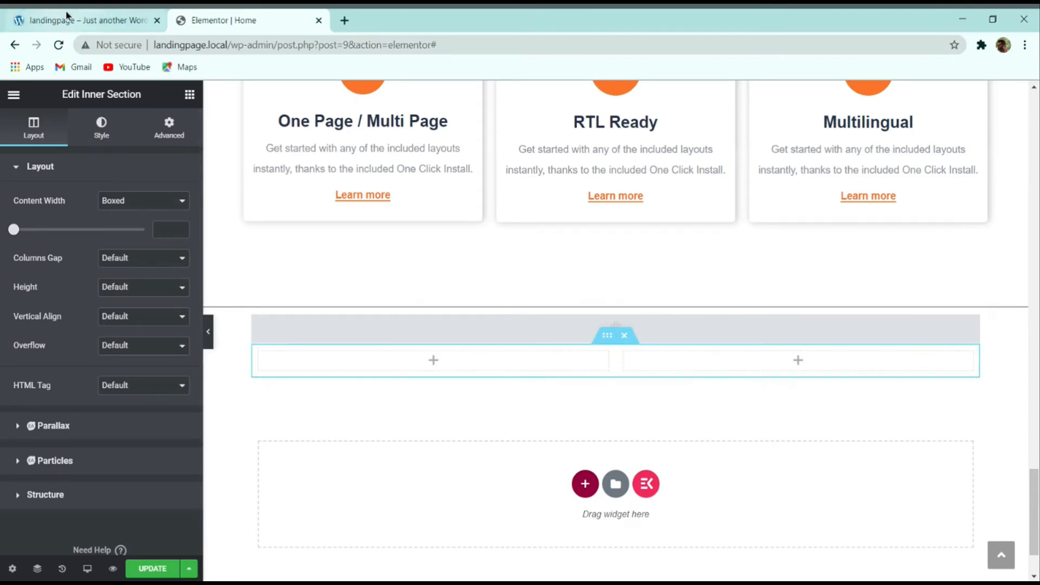
click(82, 20)
drag(243, 325, 138, 241)
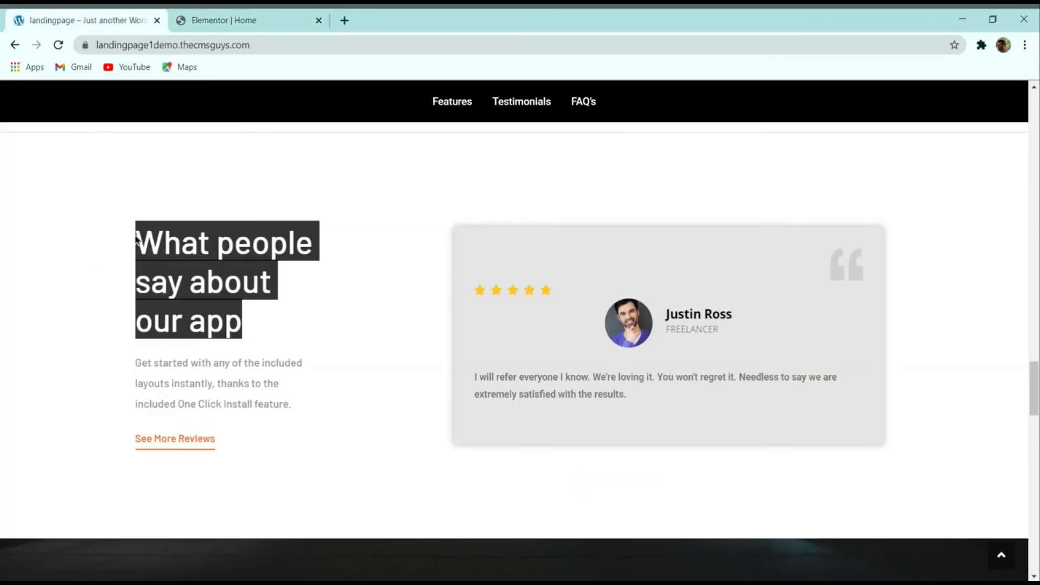
Step: Copy the Power up your workflow heading and paste it into the inner section's left column
click(277, 240)
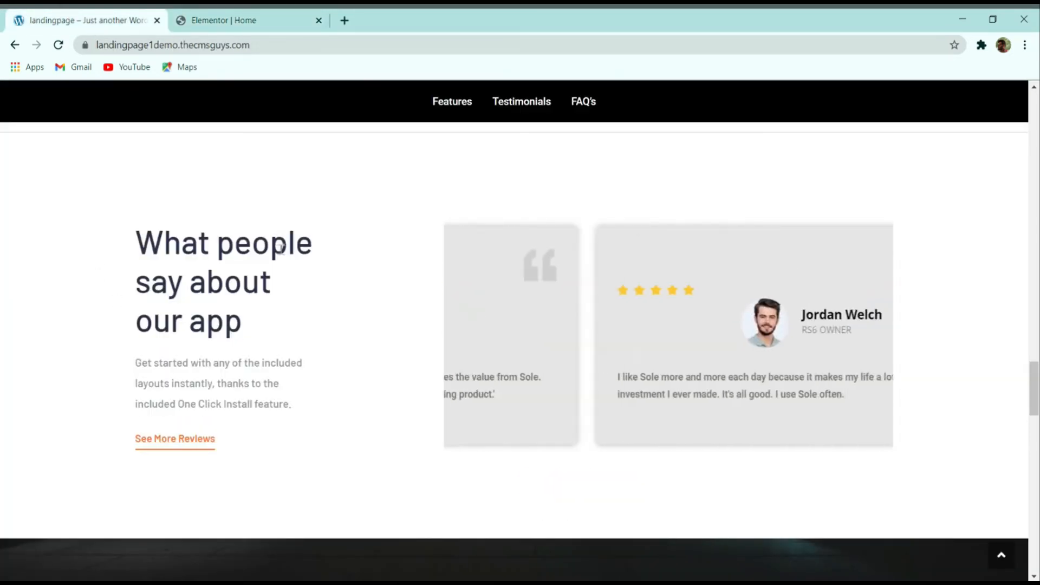
click(274, 20)
scroll(389, 295, up, 6)
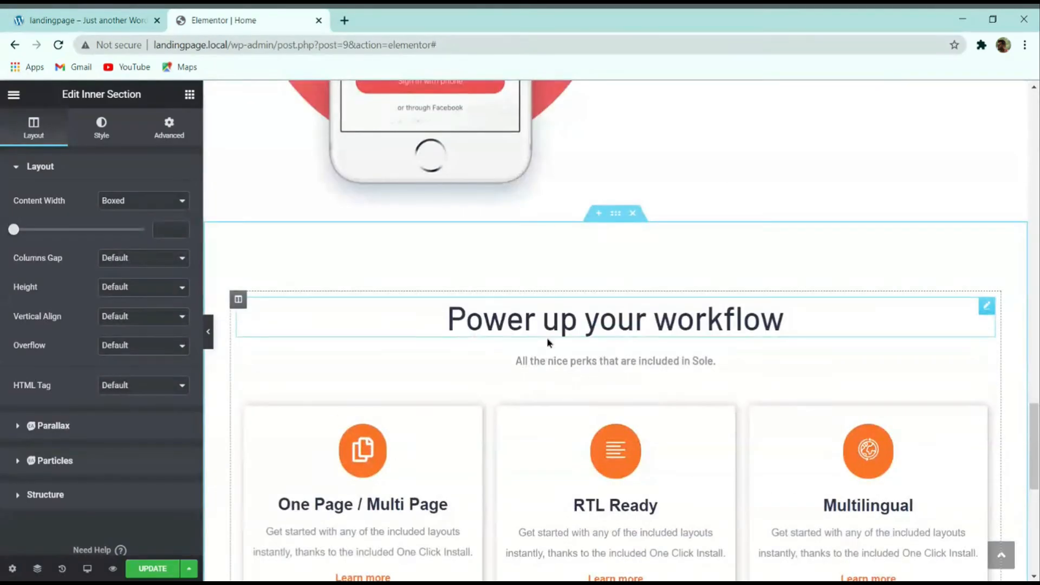
right_click(553, 329)
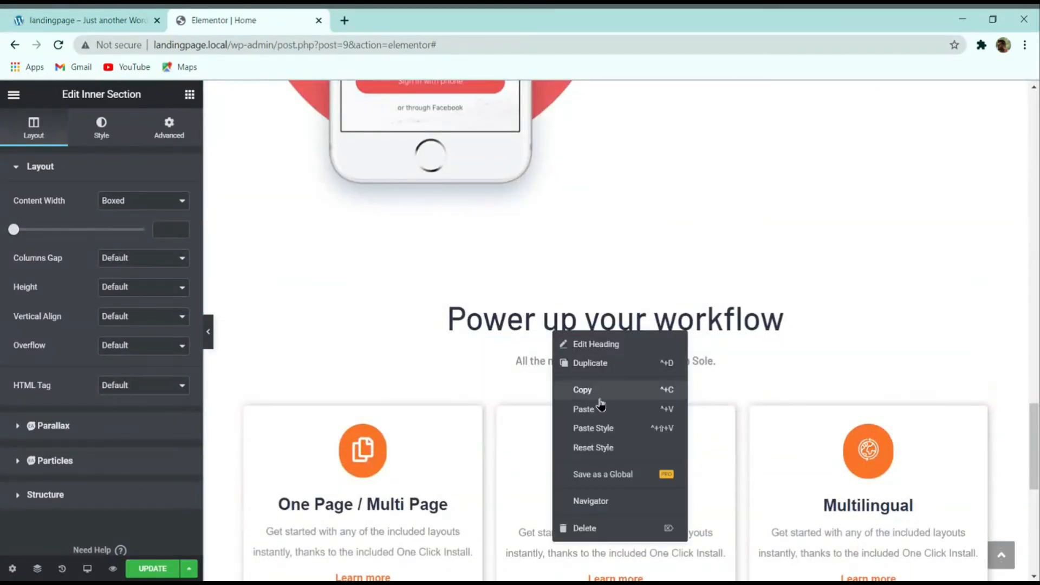
click(583, 390)
scroll(423, 302, down, 5)
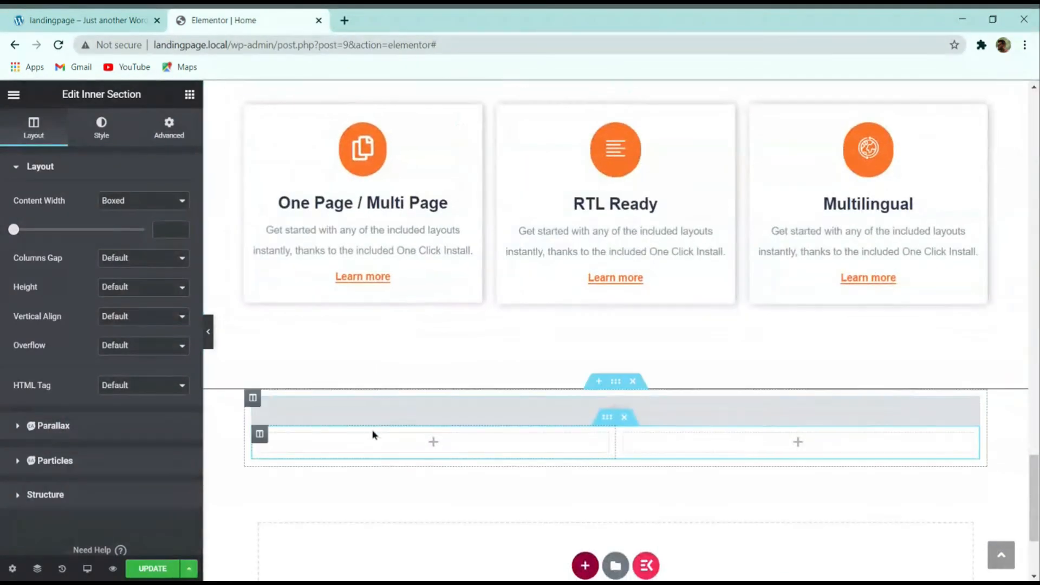
right_click(347, 446)
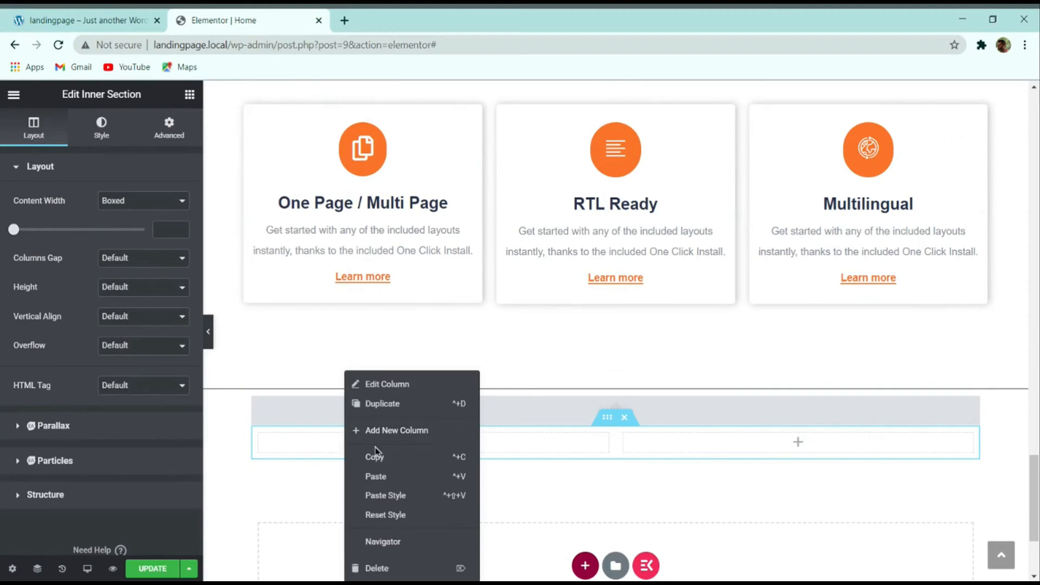
click(386, 477)
Step: Retitle it 'What people say about our app', align it left, and split it into three lines with <br>
triple_click(111, 245)
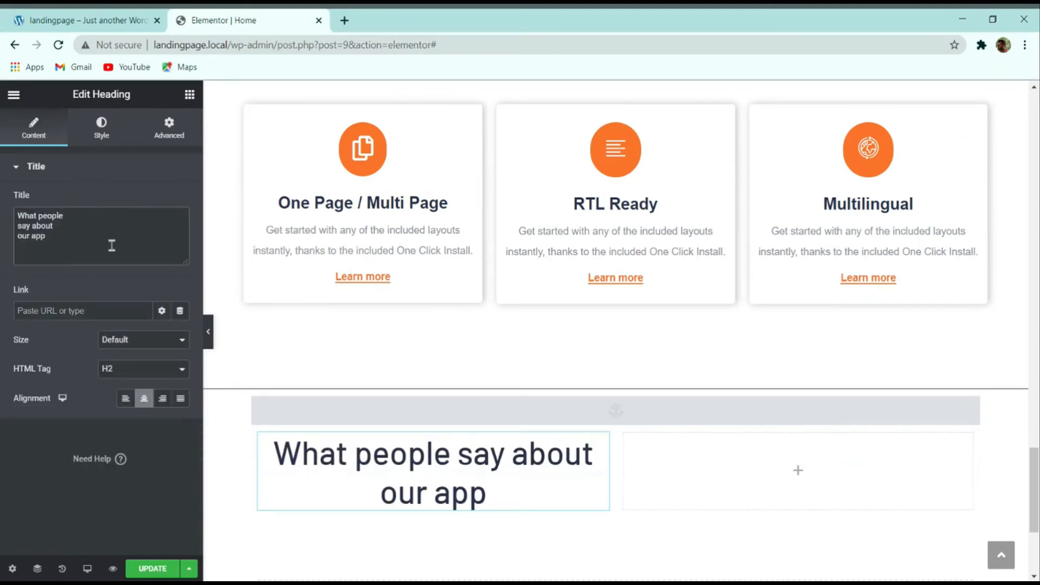
click(87, 20)
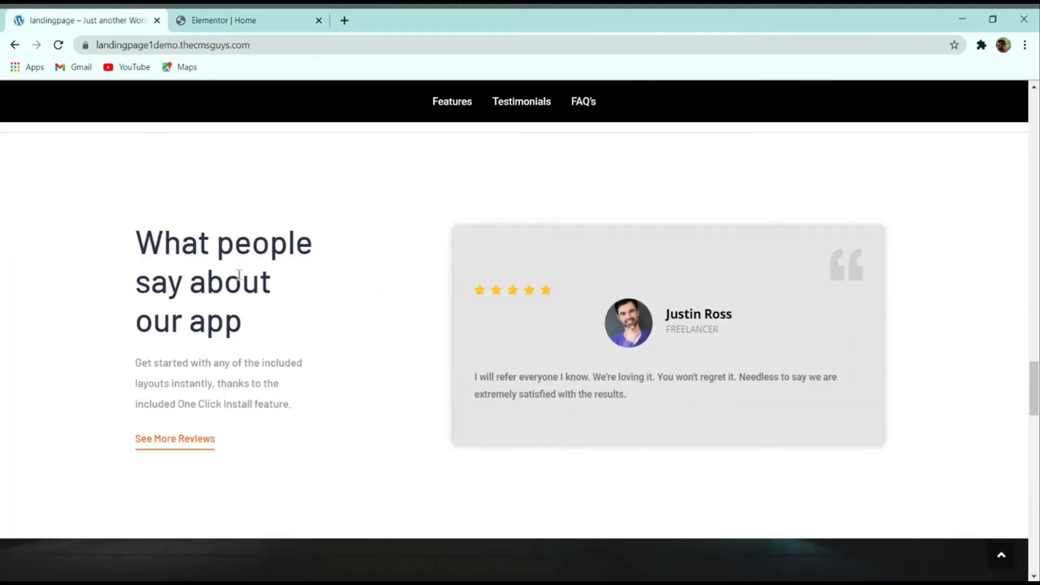
click(219, 20)
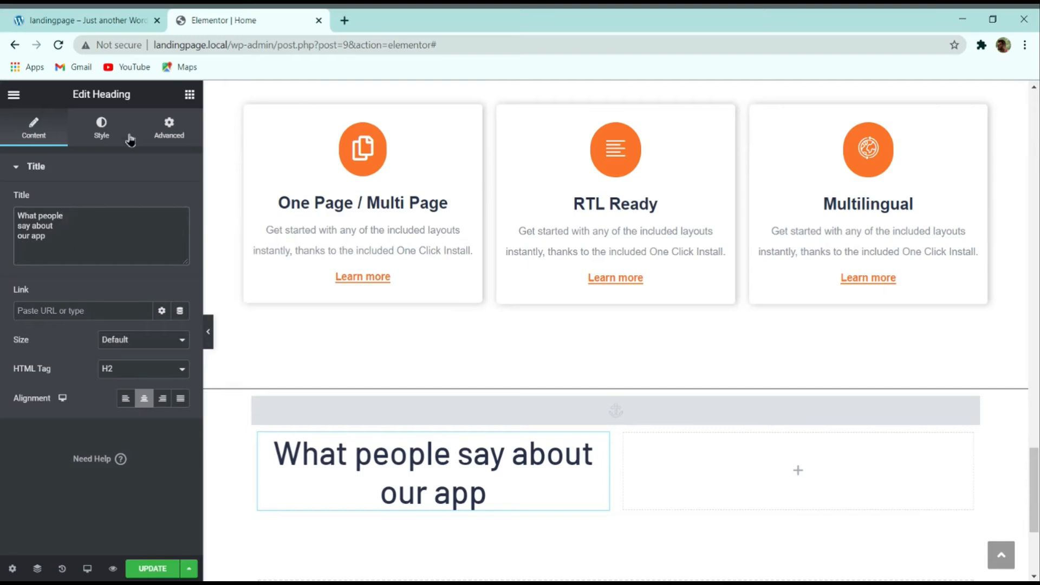
click(121, 399)
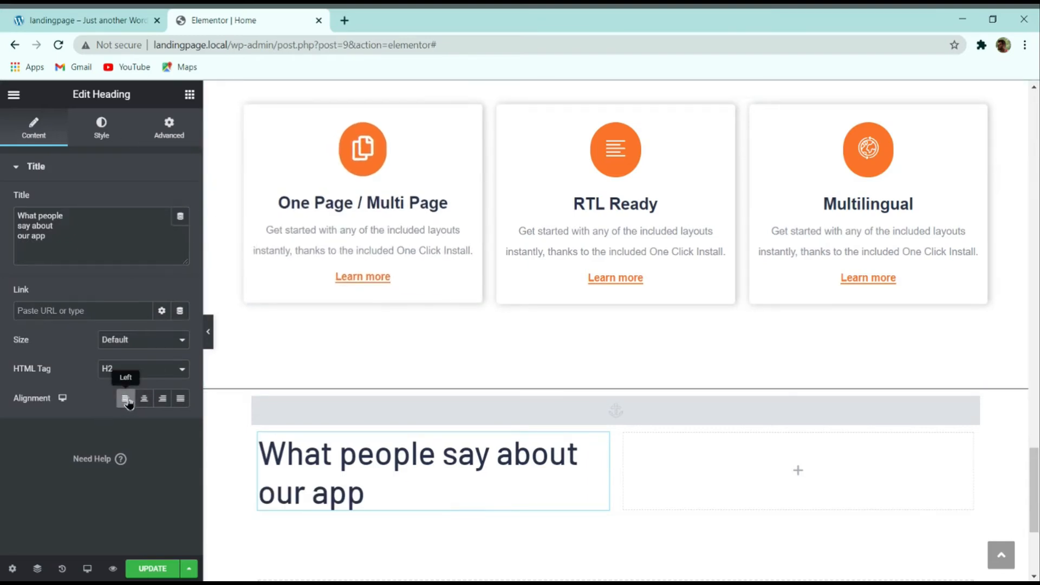
click(113, 214)
text(<)
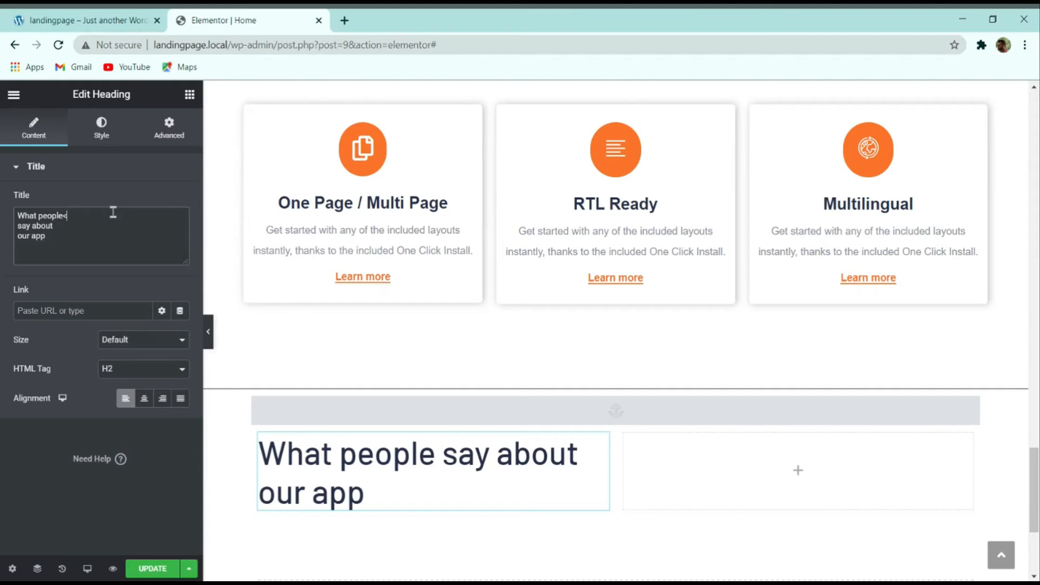
text(>)
text(br)
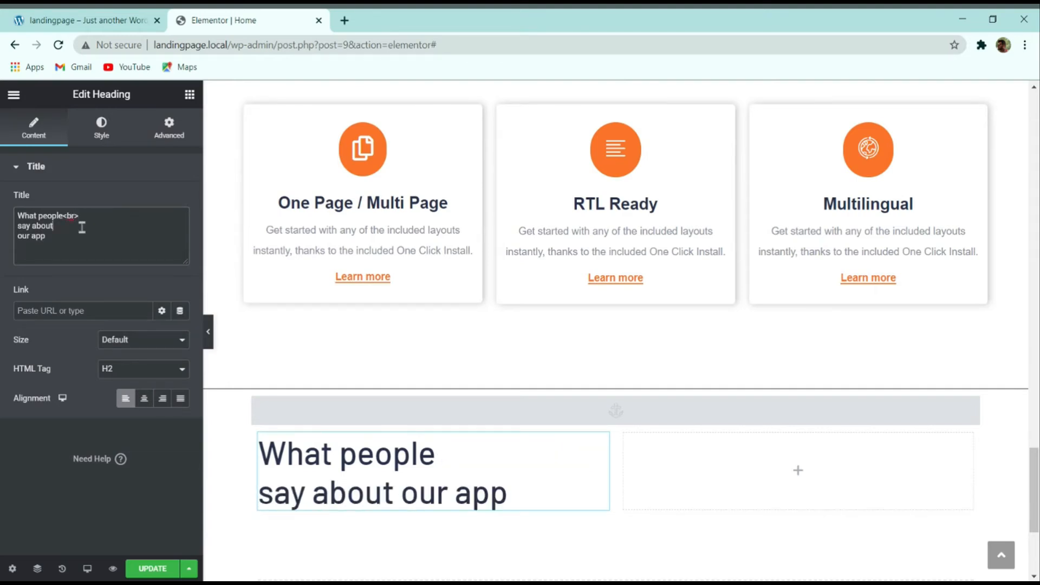
text(<>br>)
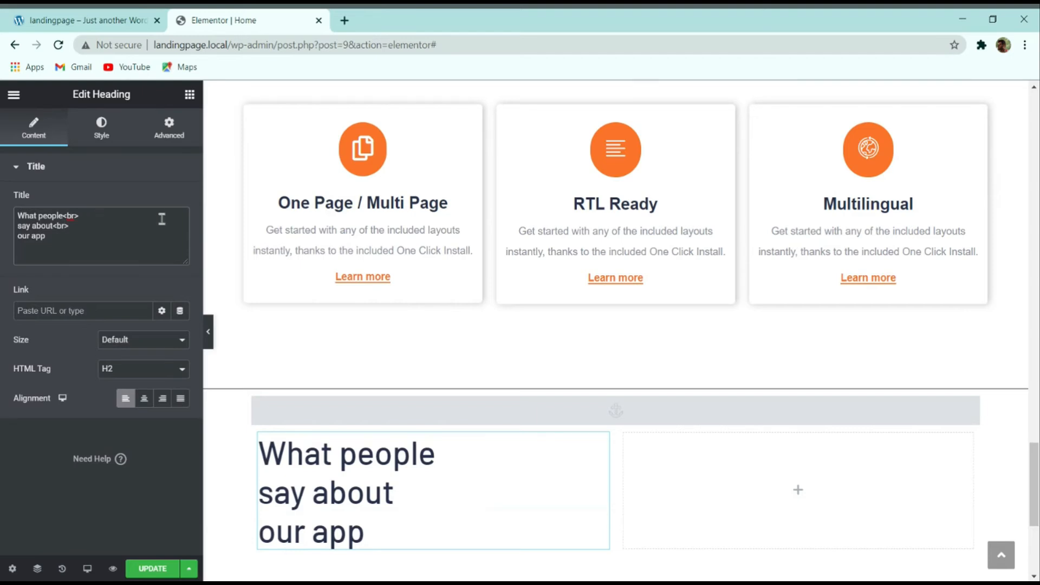
scroll(380, 367, down, 5)
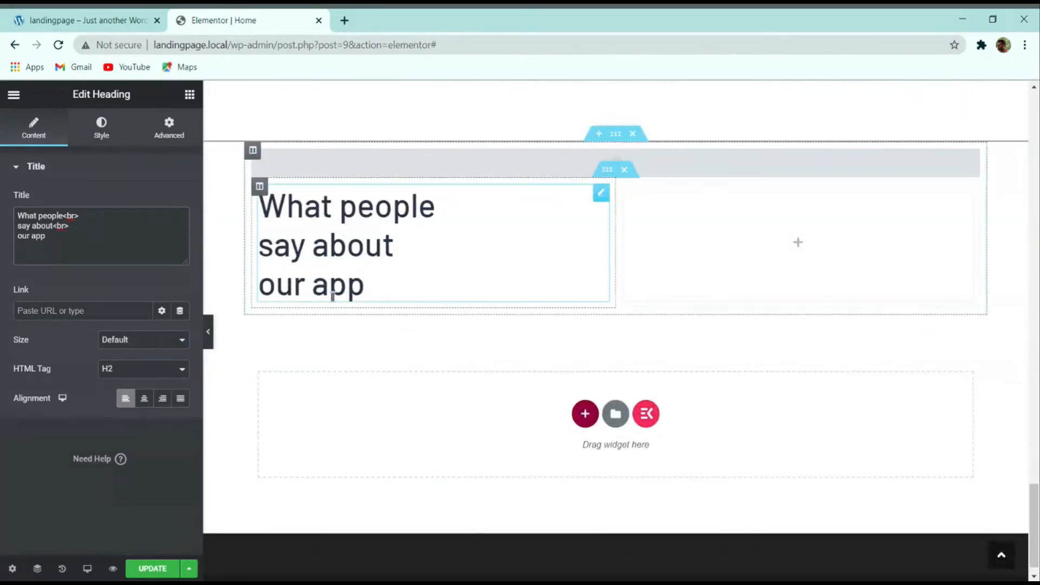
click(110, 18)
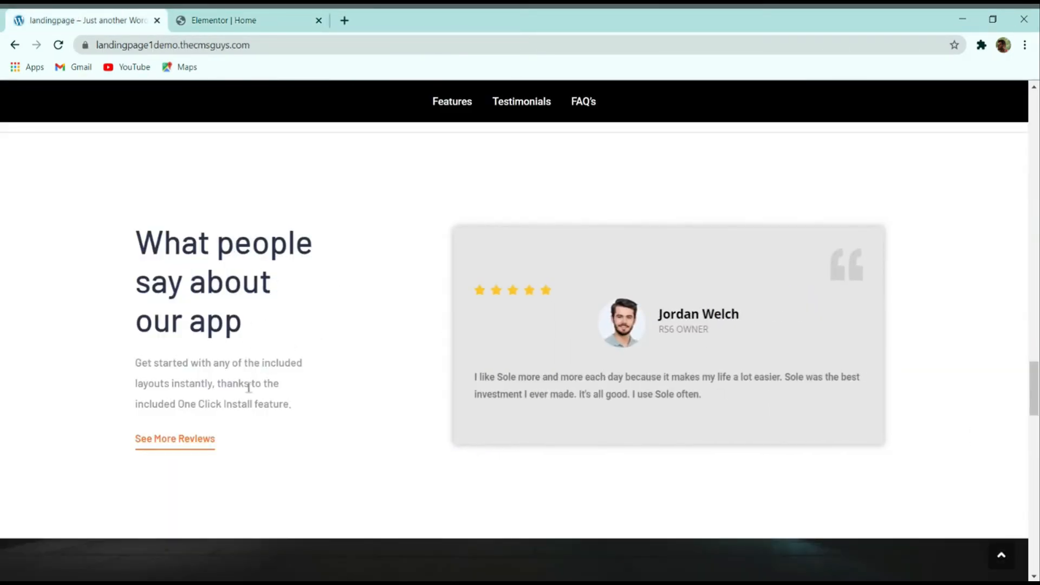
Step: Duplicate the perks paragraph, replace its text with the 'Get started…' sentence, and move it under the heading
drag(292, 405, 137, 366)
key(ctrl+c)
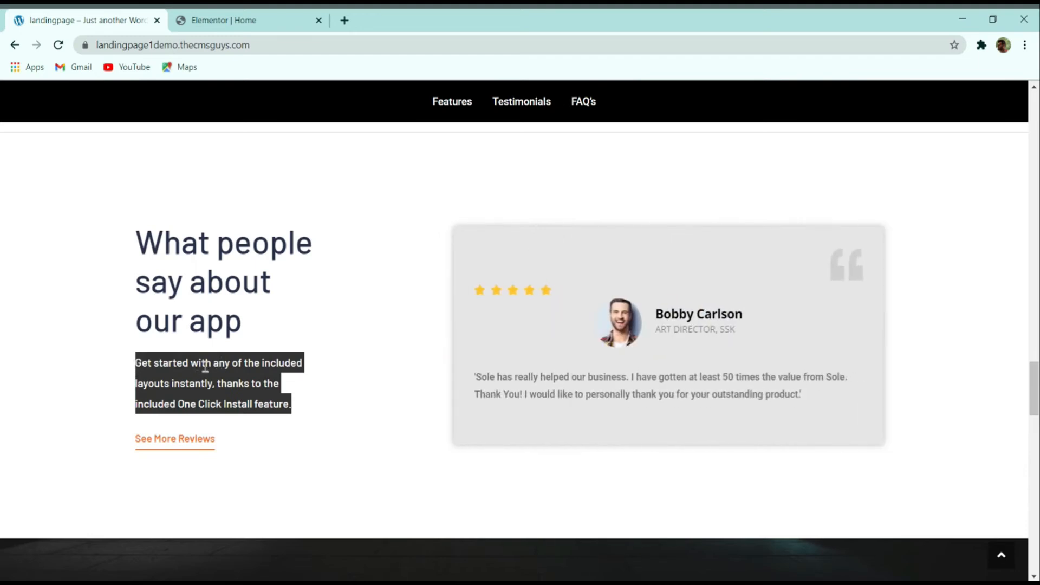
click(251, 20)
scroll(362, 286, up, 8)
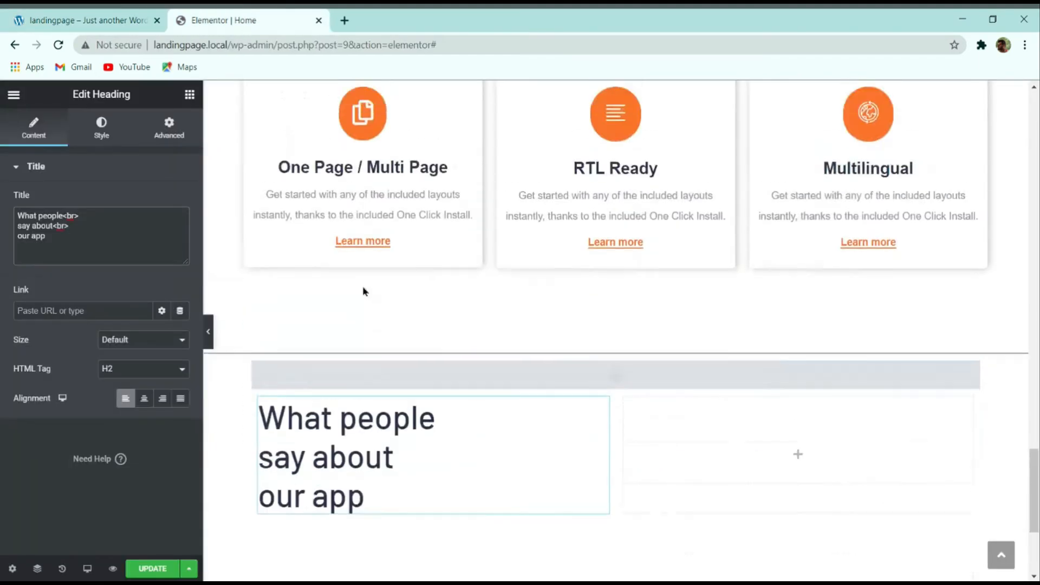
right_click(555, 267)
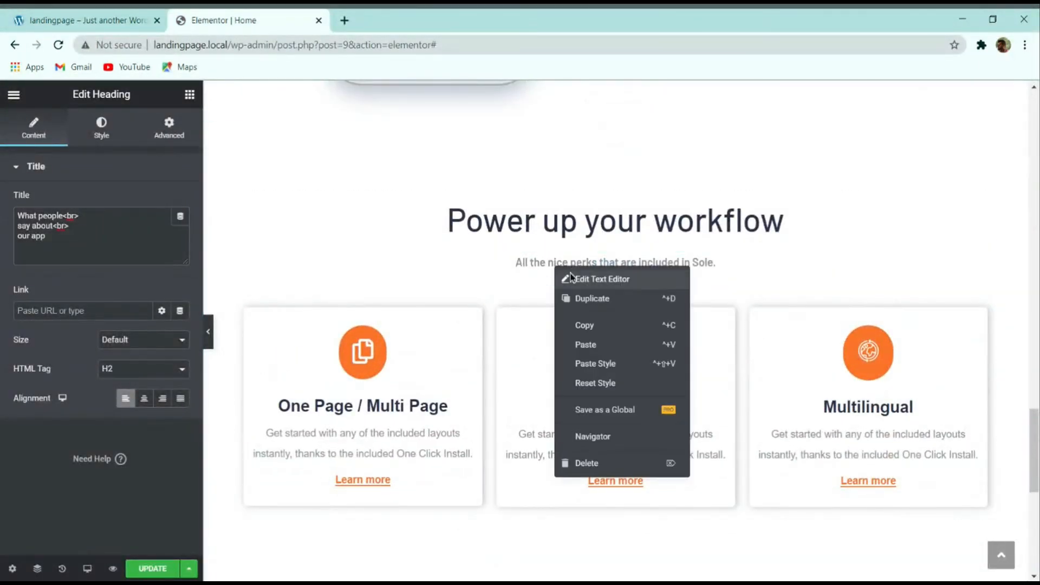
click(558, 296)
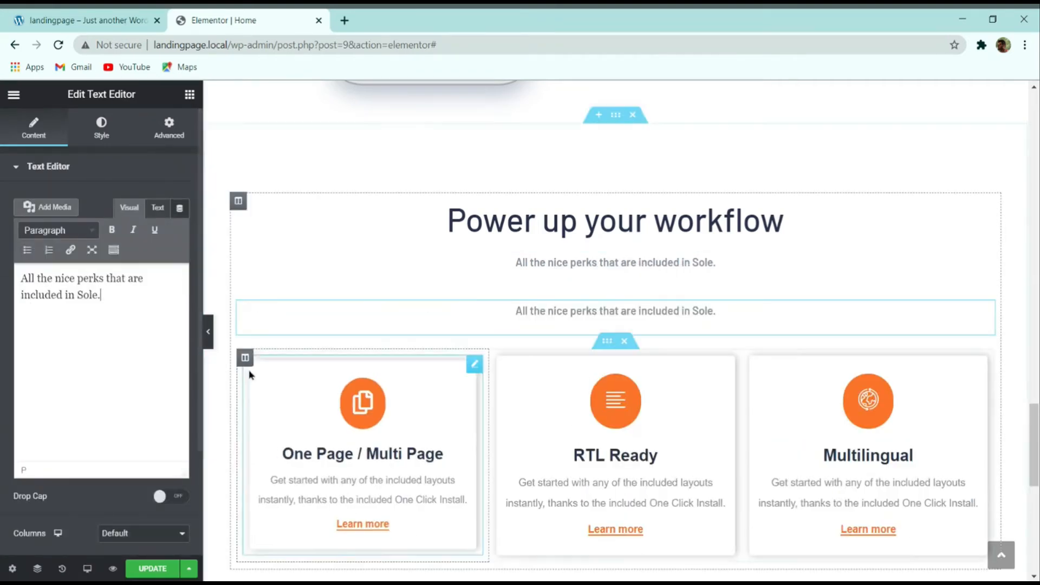
drag(103, 294, 3, 277)
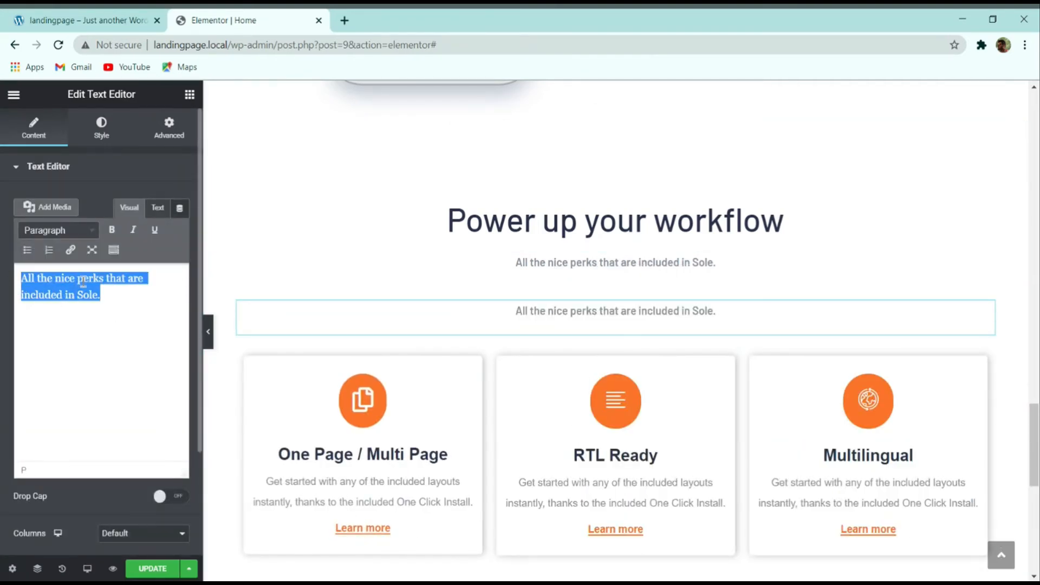
key(ctrl+v)
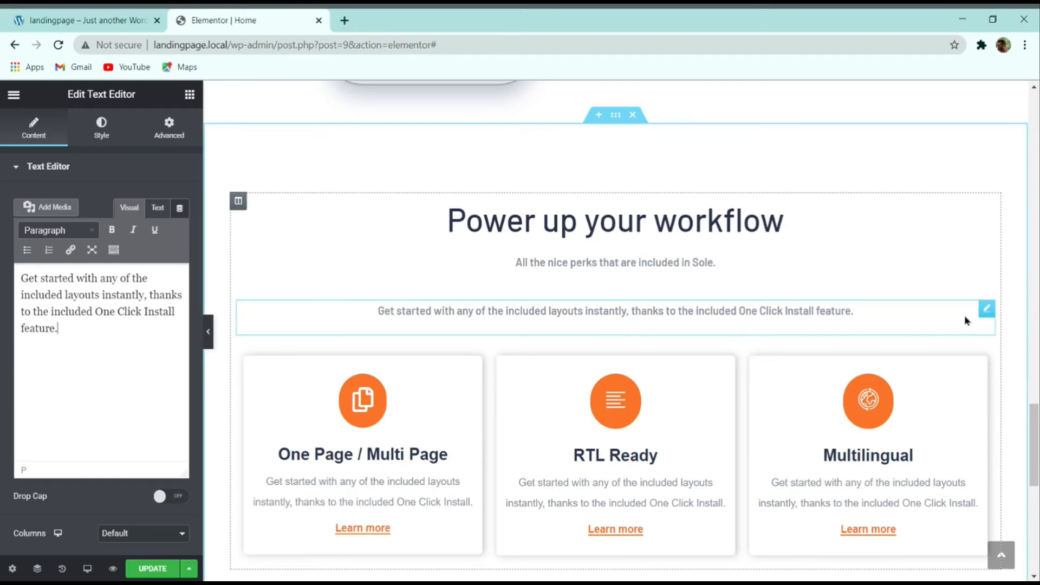
drag(981, 310, 352, 403)
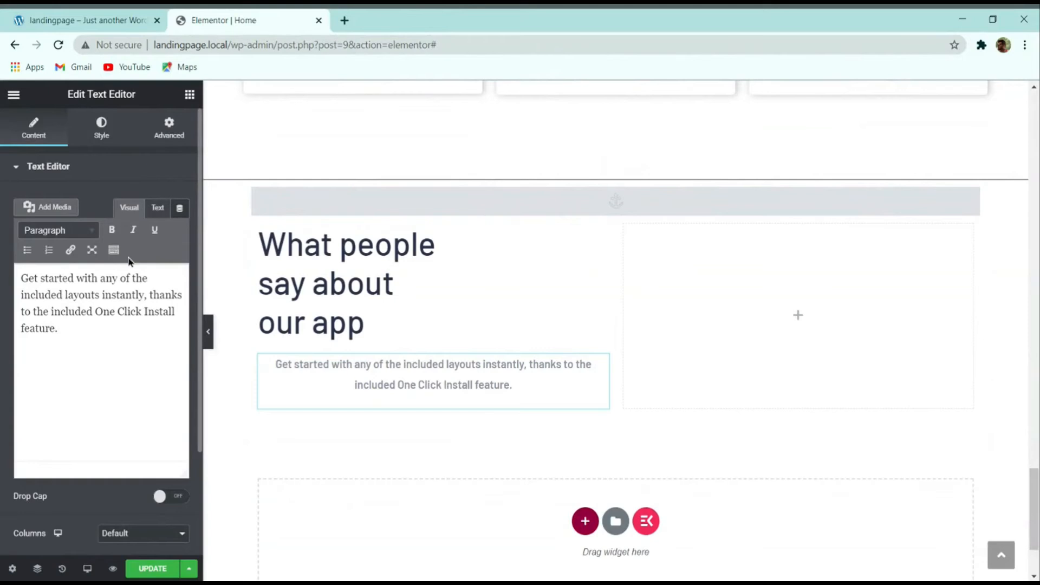
Step: Left-align the 'Get started with any of the included layouts…' paragraph and check it against the live demo
click(101, 136)
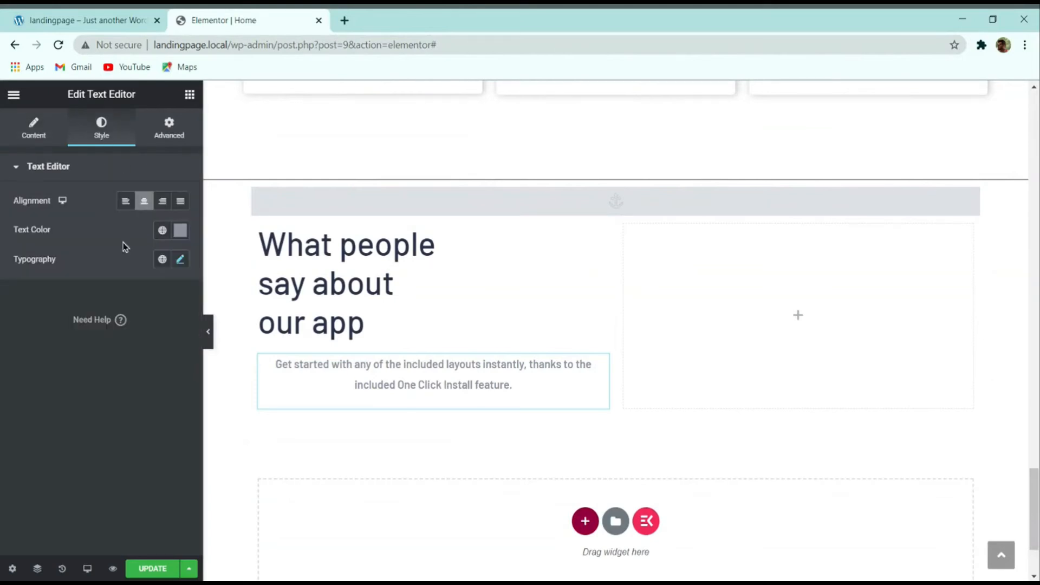
click(125, 201)
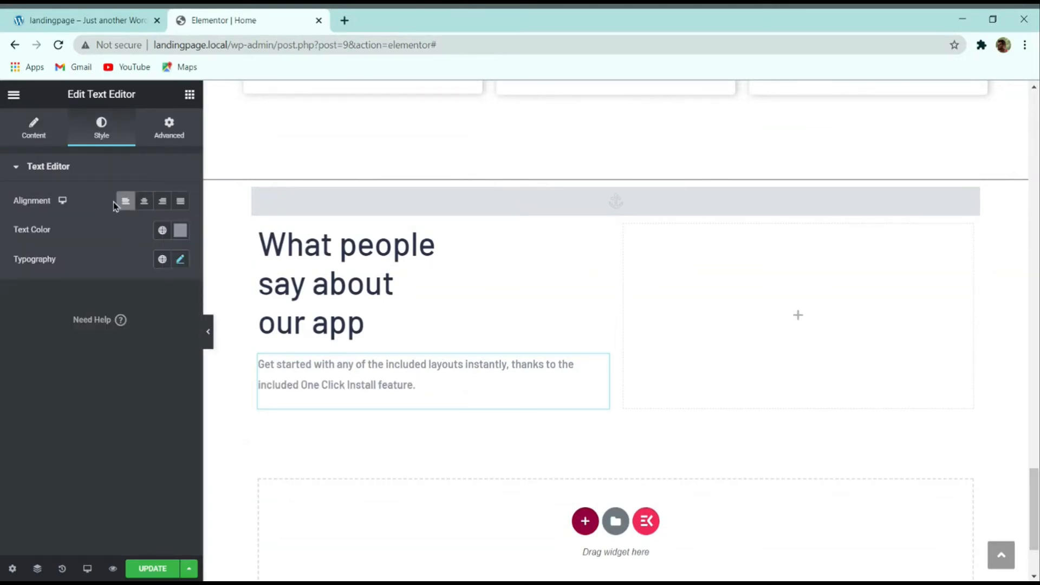
click(81, 19)
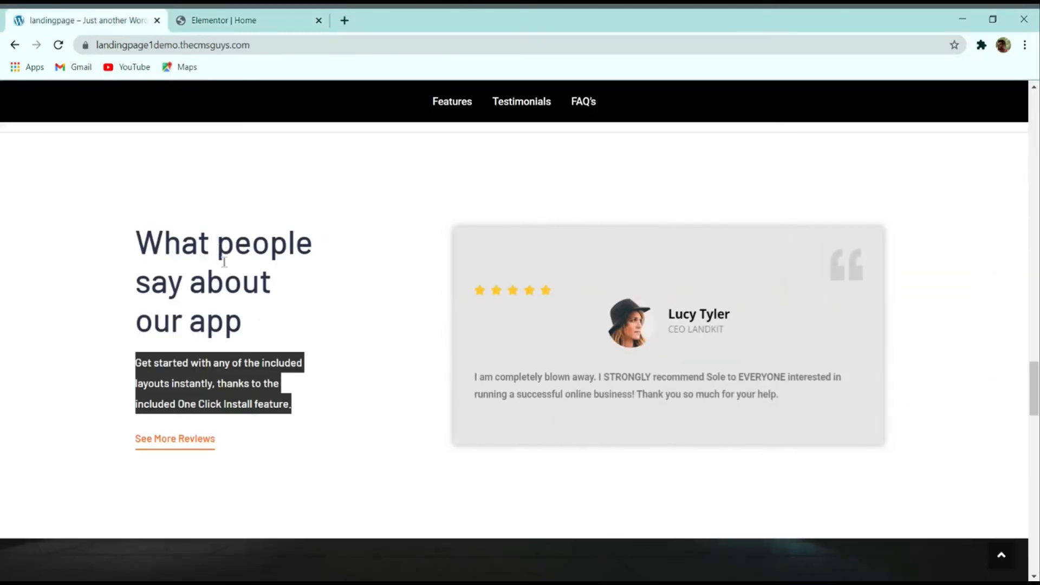
click(205, 288)
drag(137, 227, 371, 353)
click(371, 374)
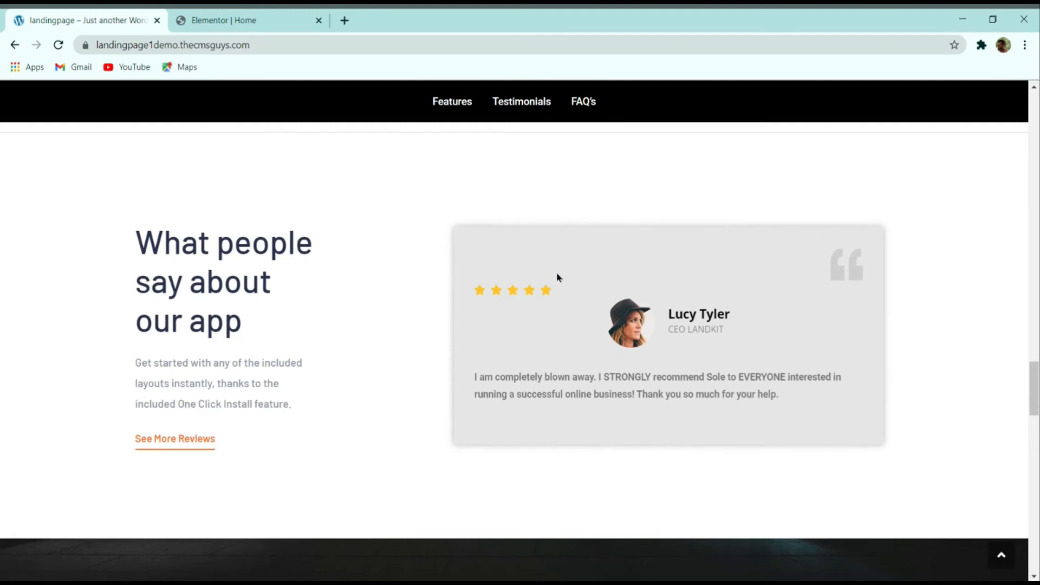
click(291, 18)
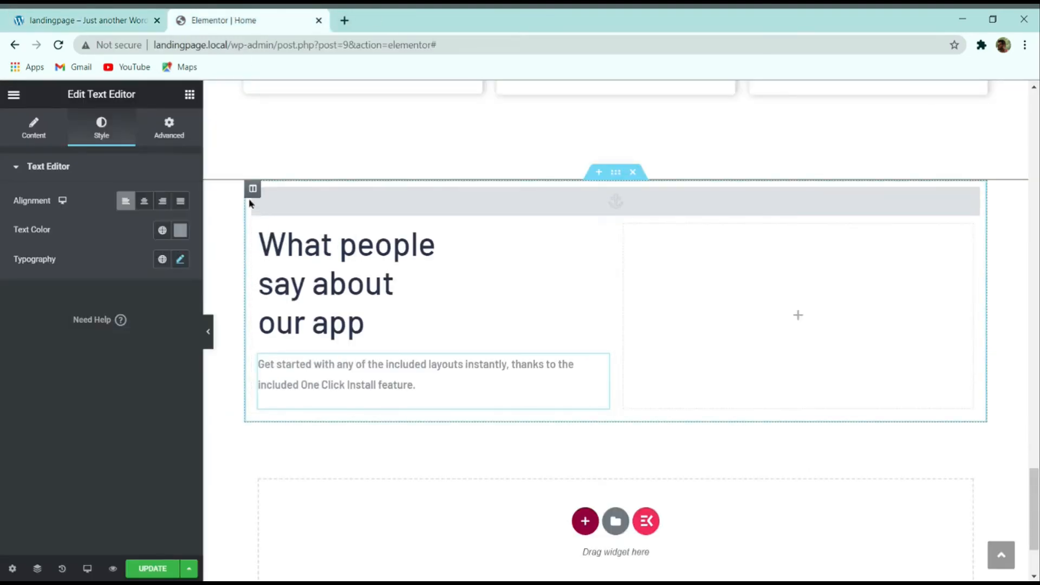
Step: Set the left column's Column Width to 40% and compare the layout with the demo
click(259, 226)
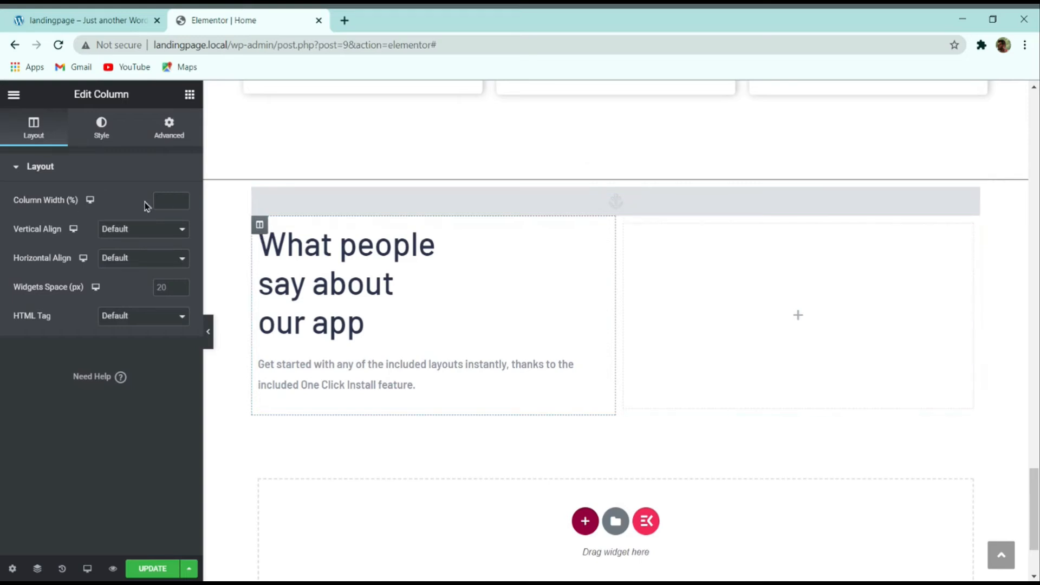
click(155, 200)
text(40)
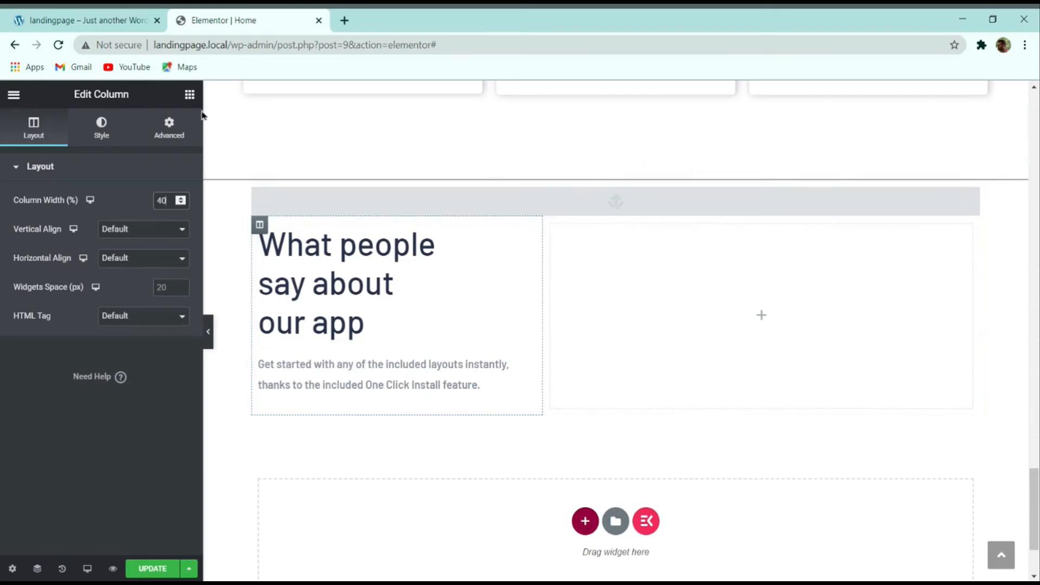
click(124, 20)
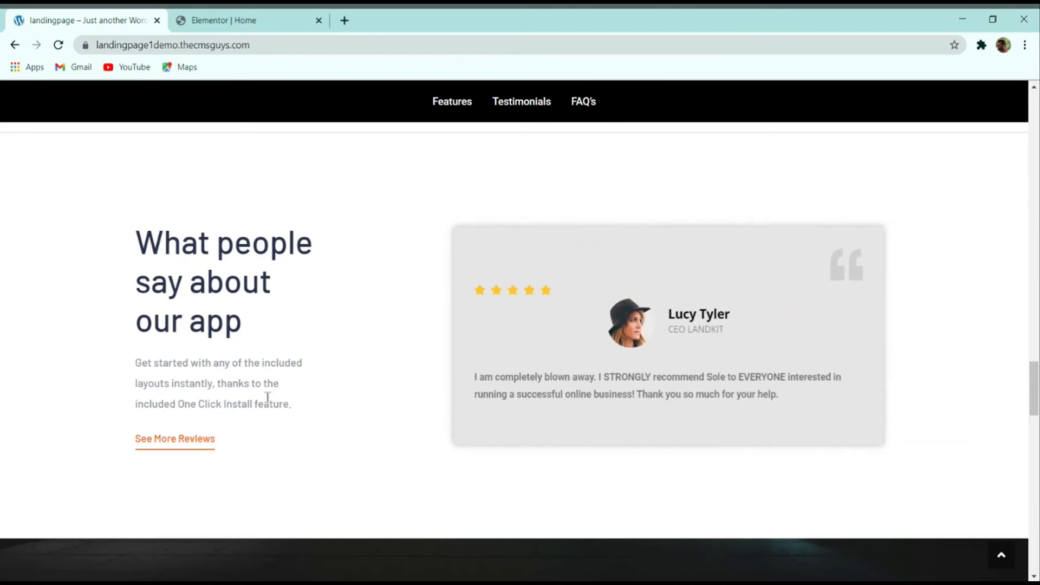
click(211, 20)
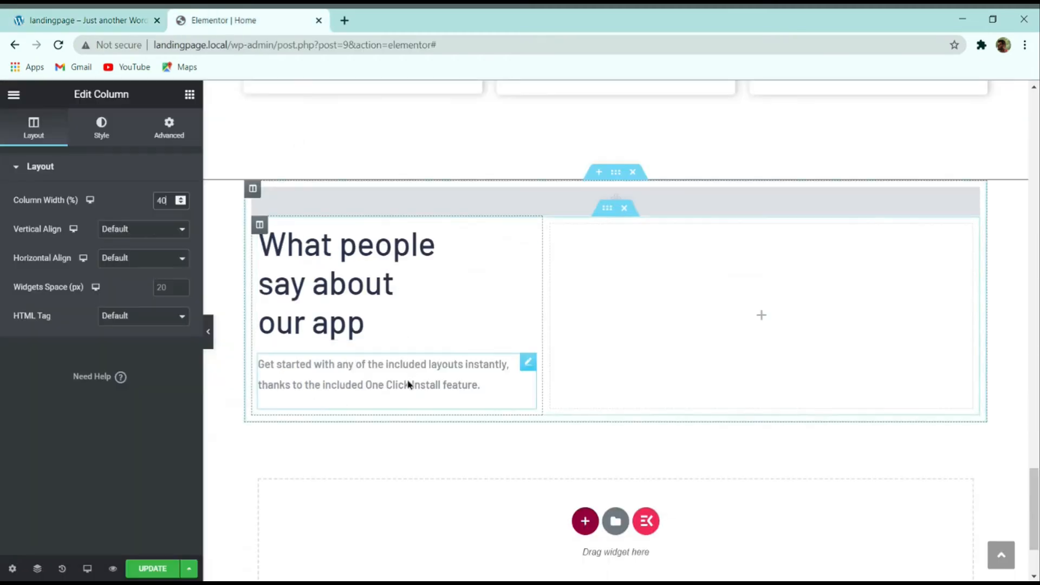
Step: Select the paragraph, unlink its Advanced margins and set the left margin to 0
click(86, 20)
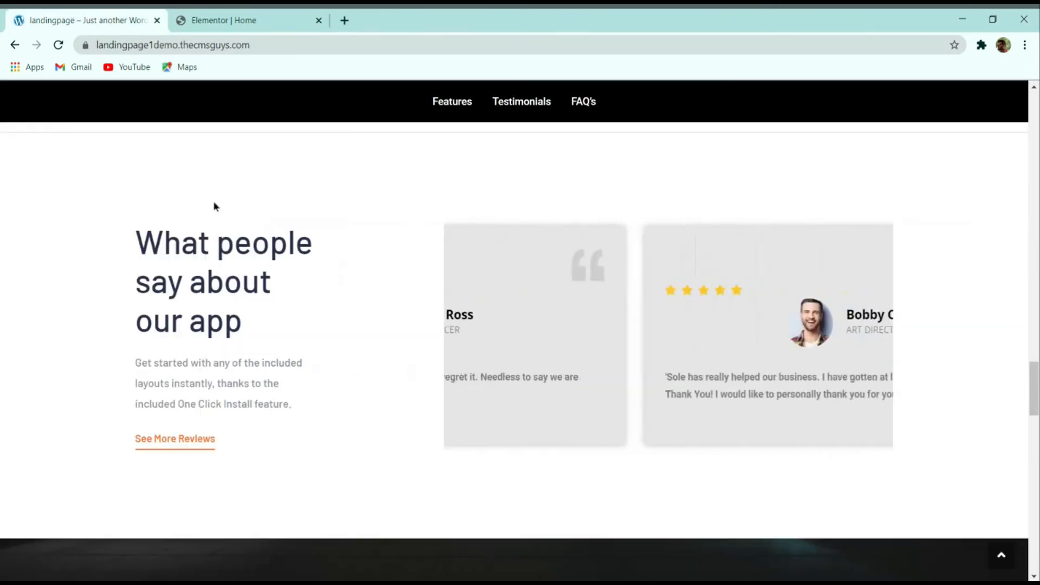
click(260, 17)
click(362, 384)
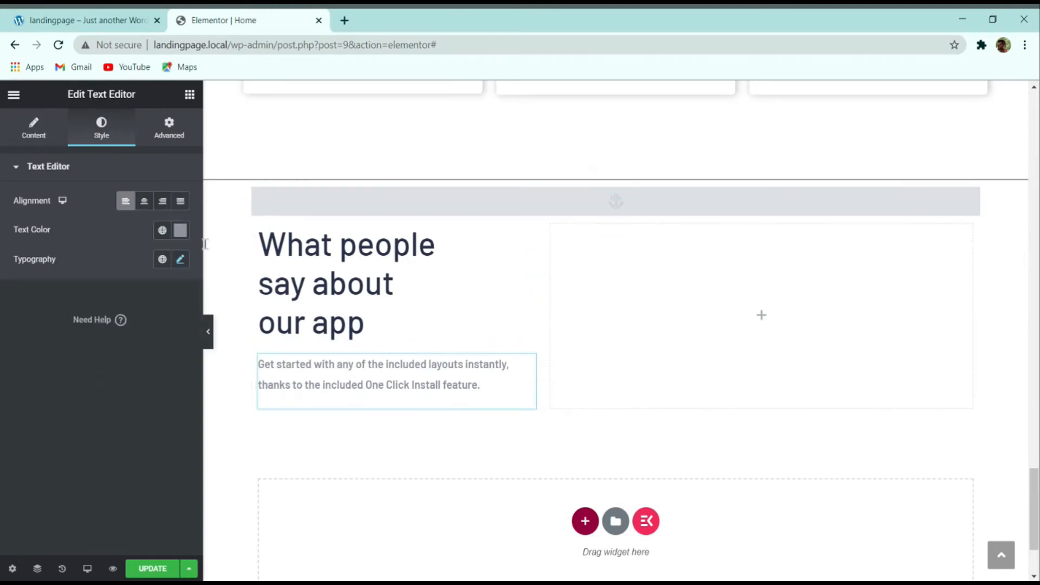
click(170, 132)
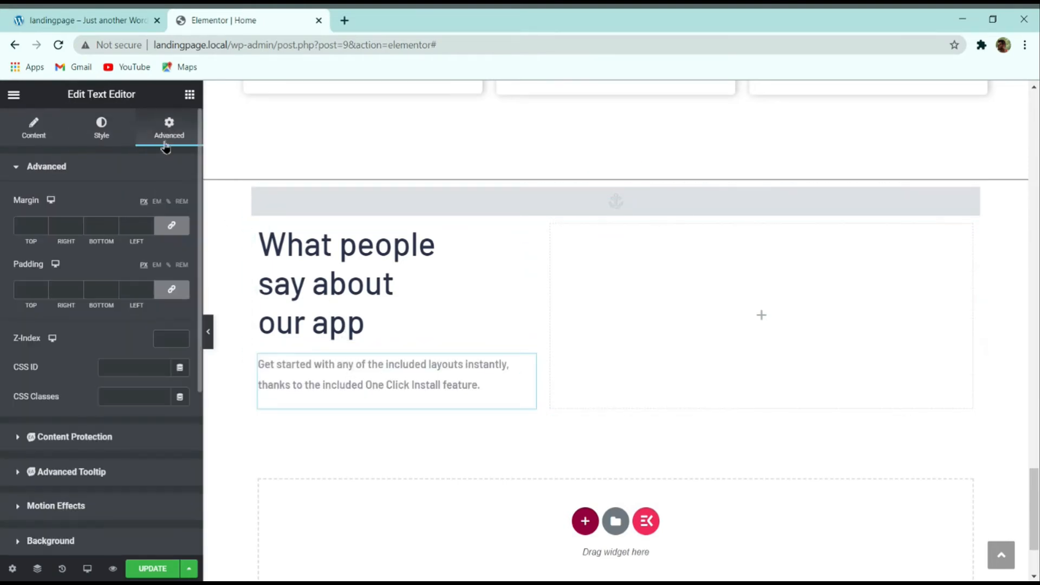
click(171, 225)
click(149, 224)
click(149, 224)
click(149, 225)
click(149, 224)
click(149, 224)
text(0)
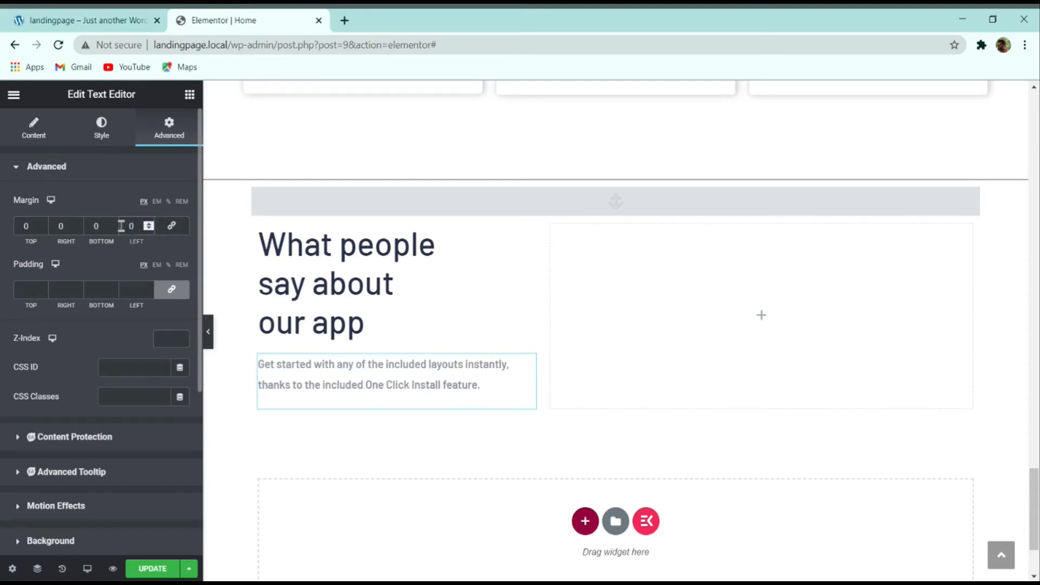
Step: Set the paragraph's right margin to 150 px and compare its wrapping with the demo
click(79, 223)
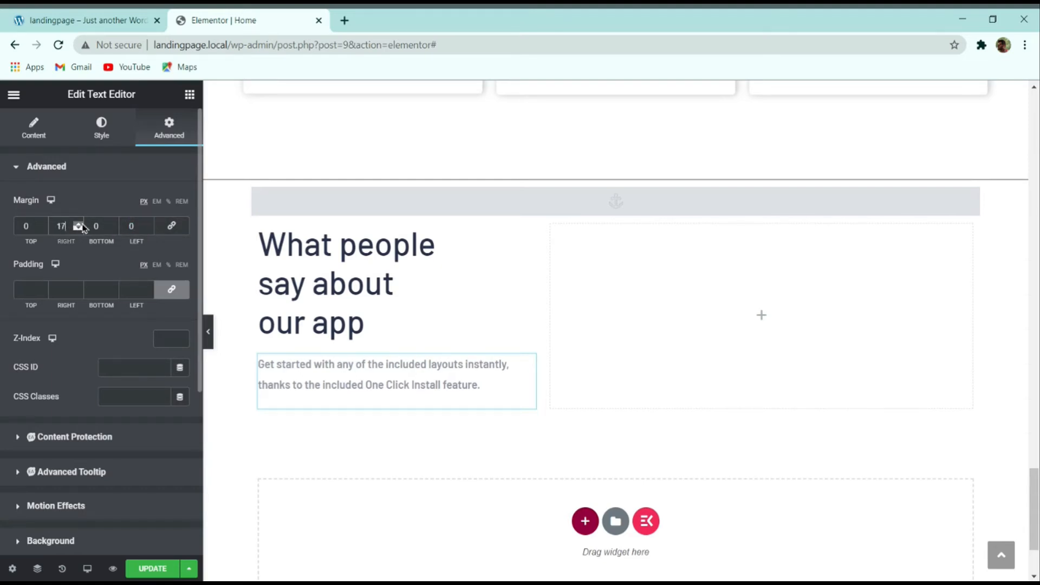
click(78, 223)
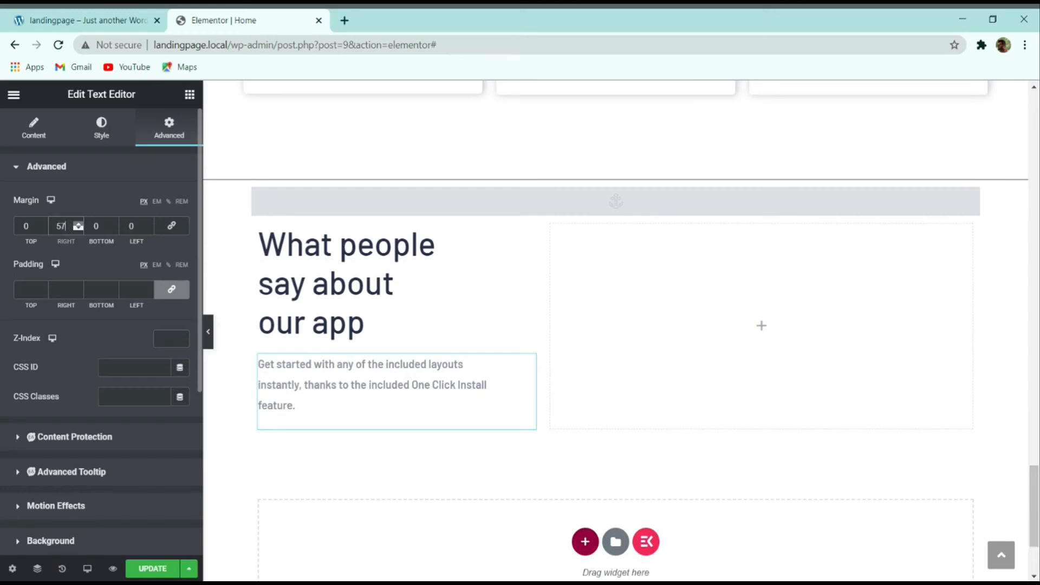
click(82, 223)
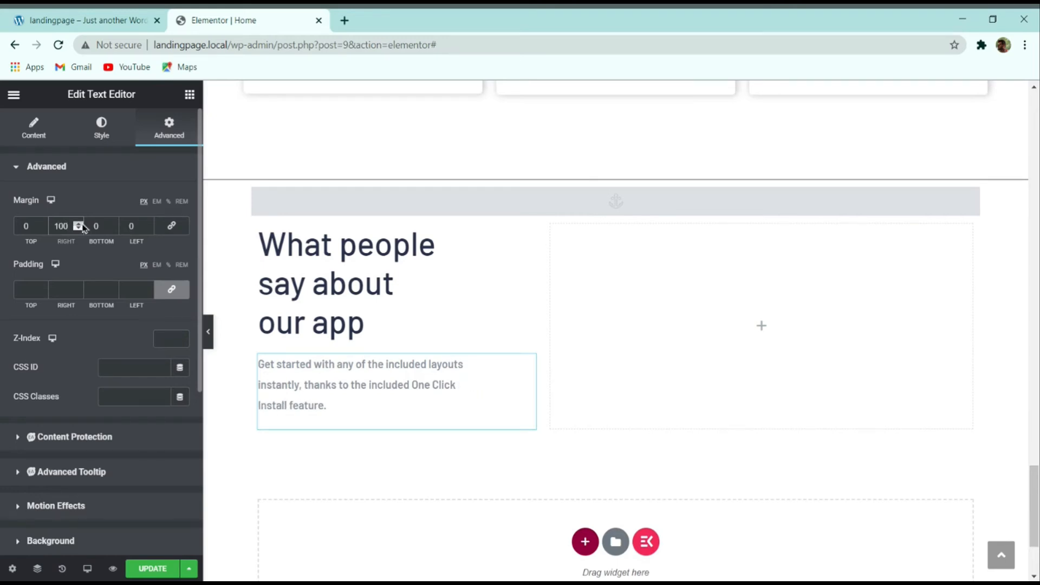
click(81, 225)
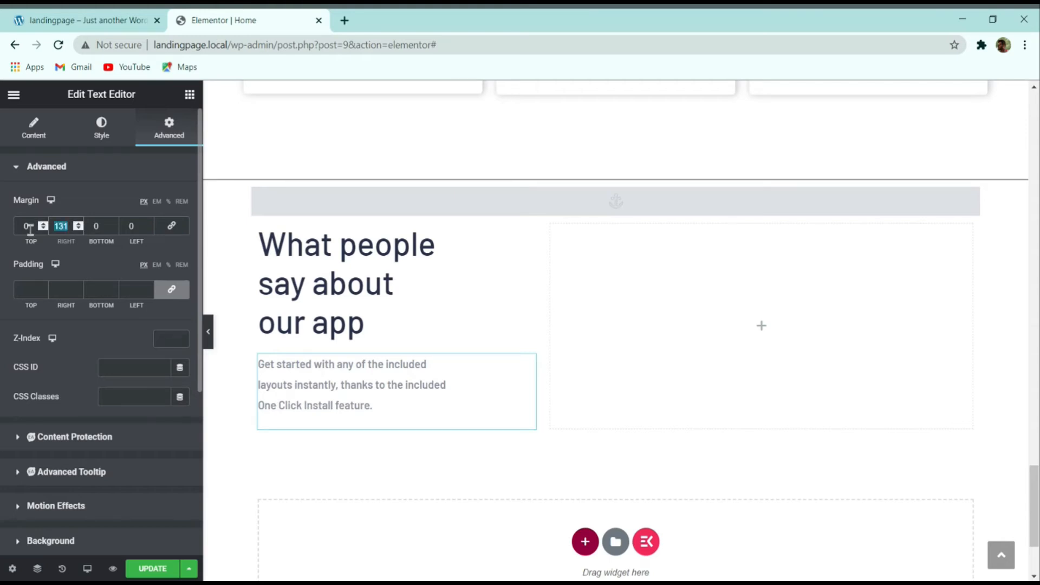
text(150)
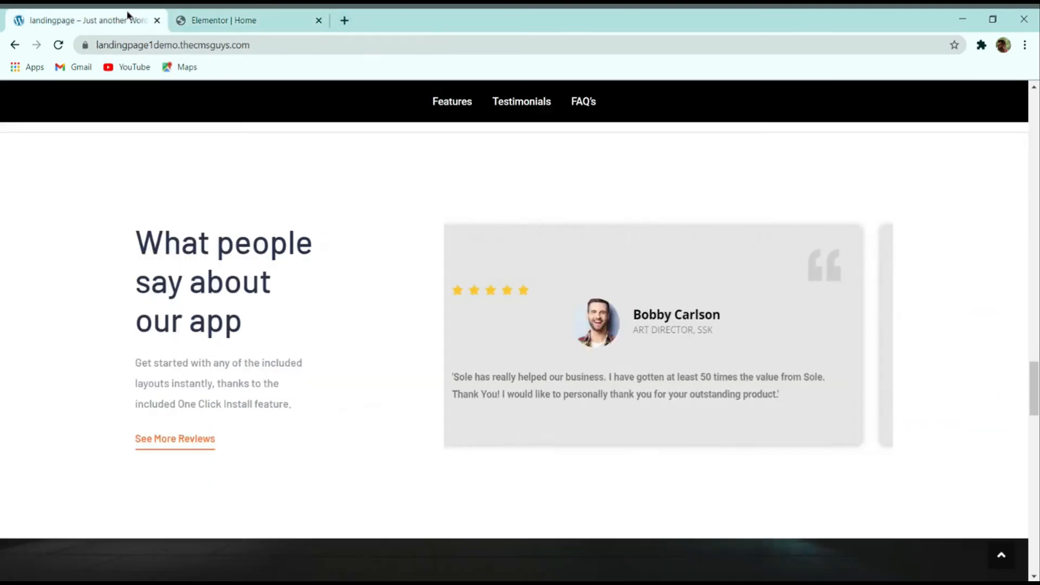
click(143, 16)
click(179, 19)
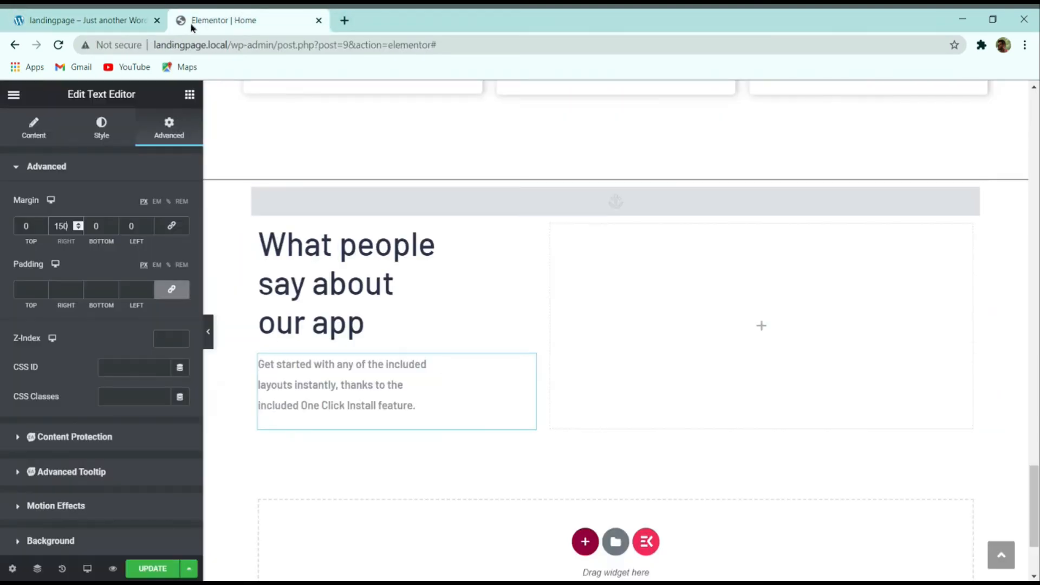
click(81, 20)
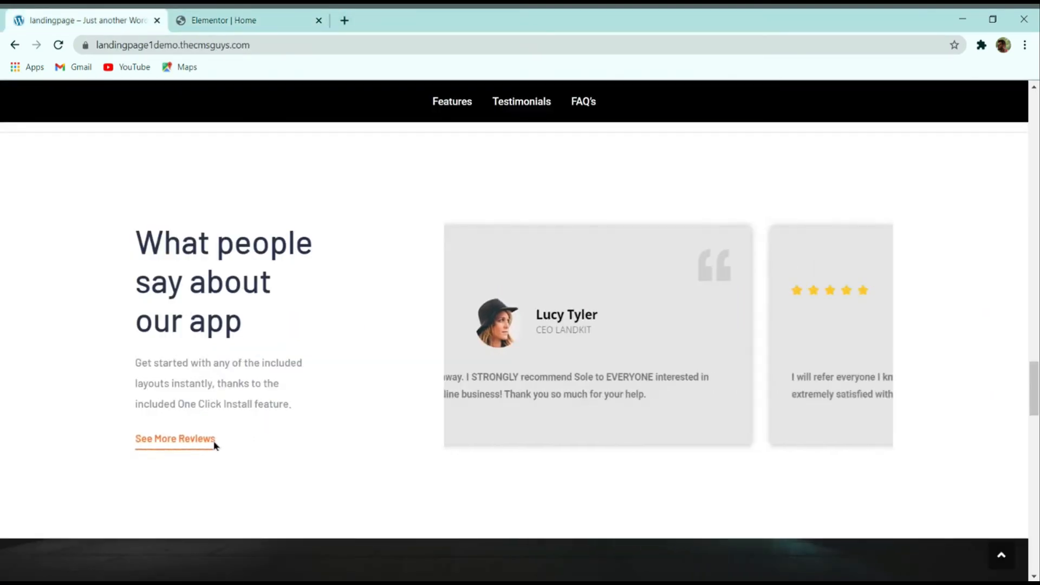
click(229, 18)
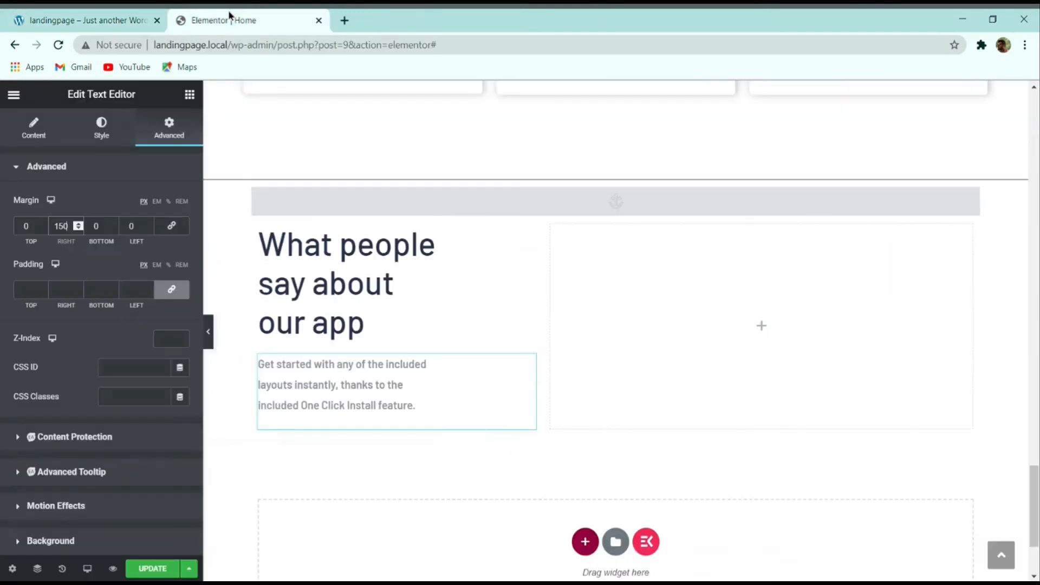
Step: Add a Button widget below the left column's paragraph
click(189, 95)
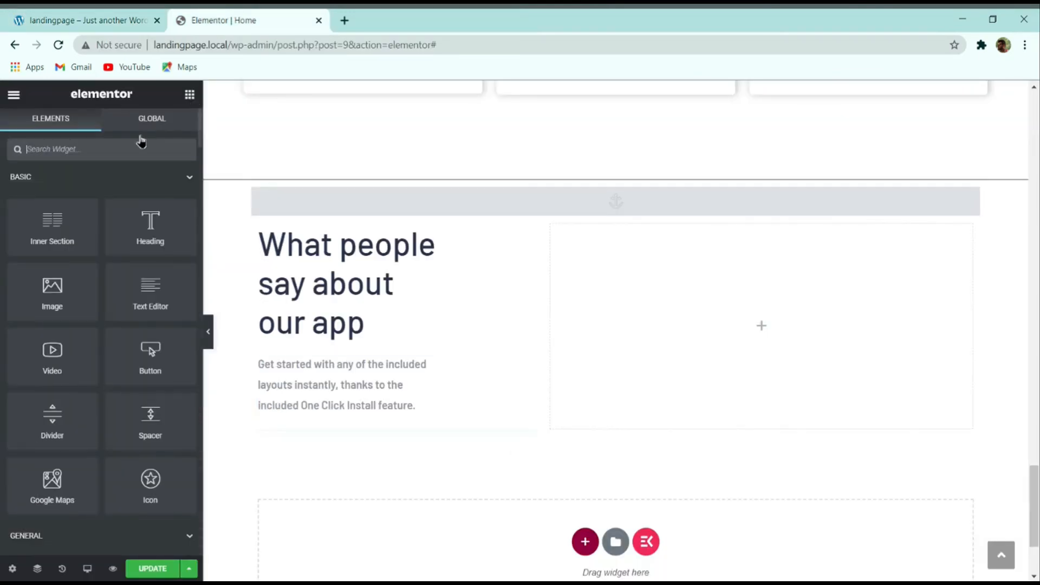
text(butto)
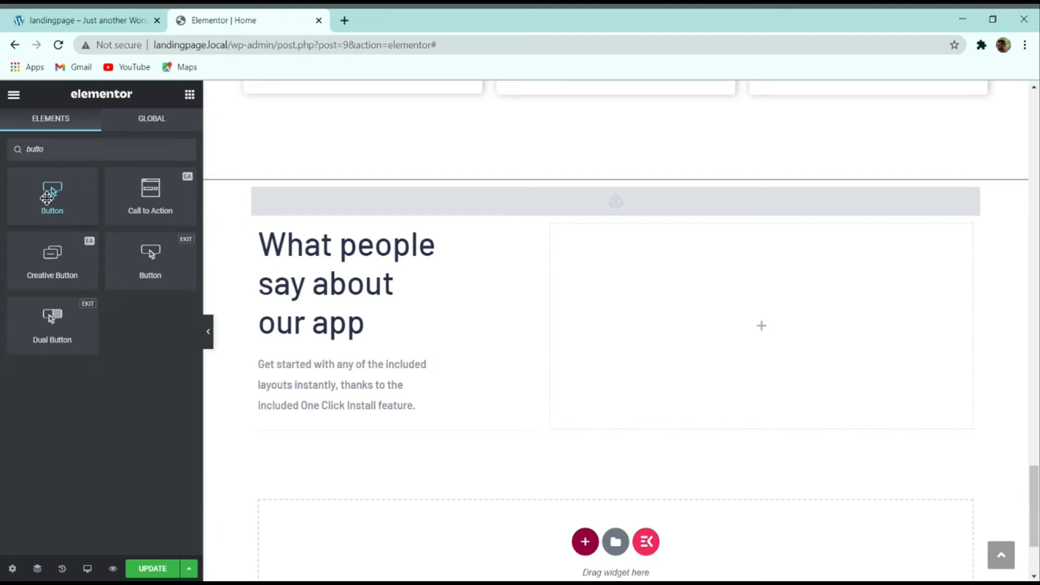
drag(44, 196, 293, 406)
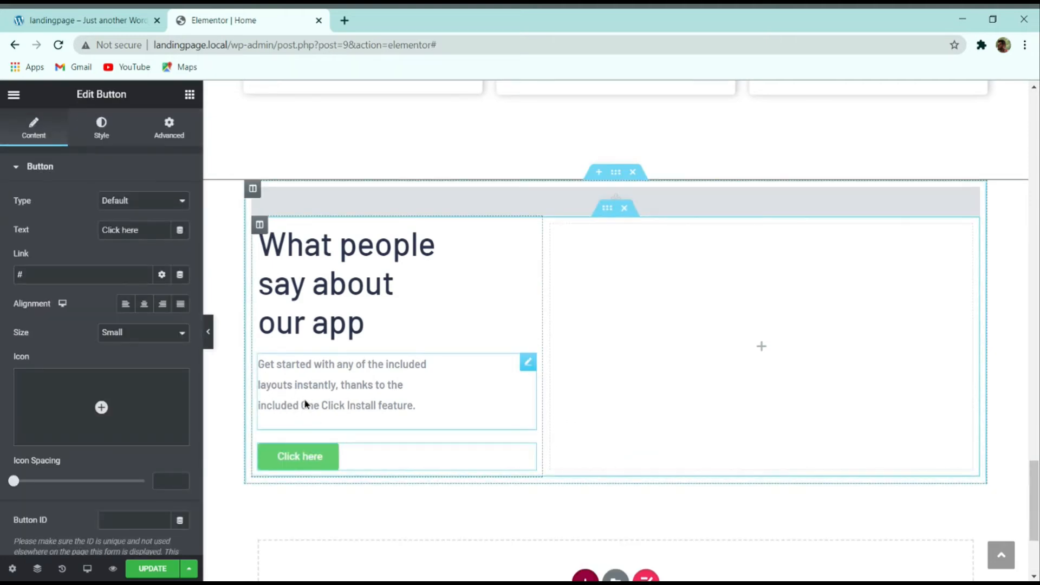
click(70, 20)
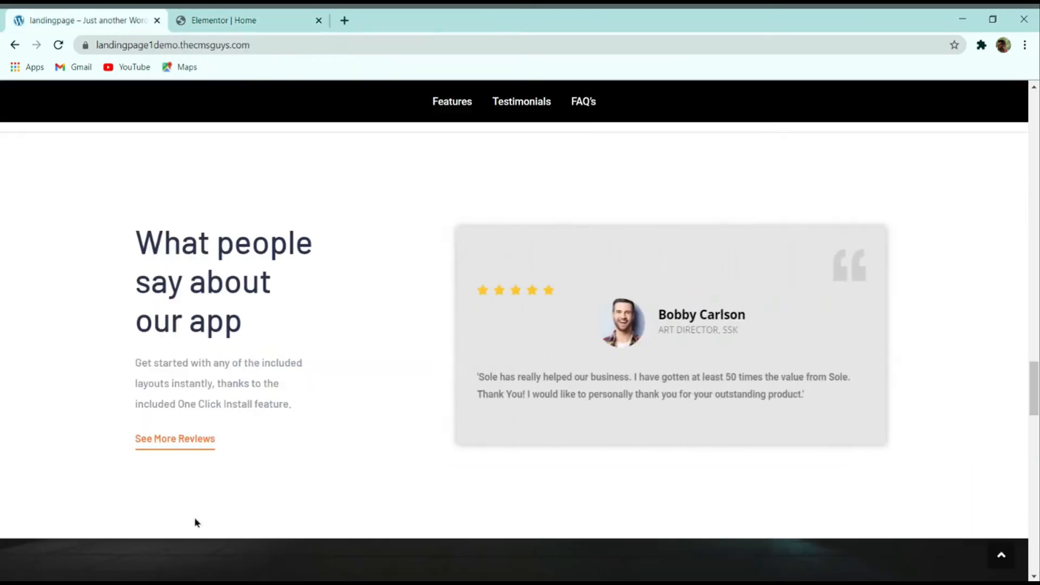
click(262, 20)
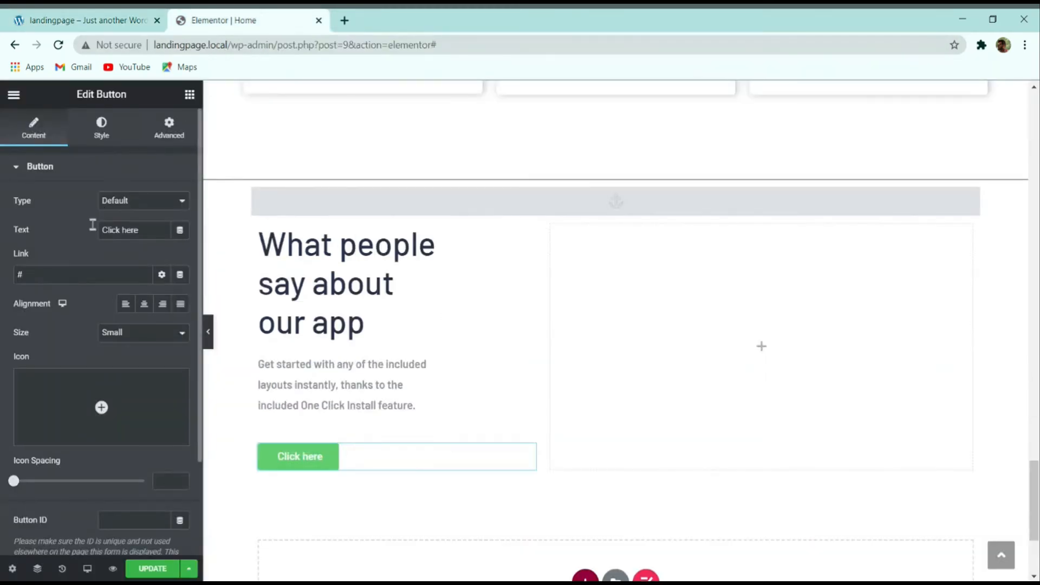
Step: Replace the button label 'Click here' with 'See More reviews'
double_click(137, 227)
triple_click(150, 230)
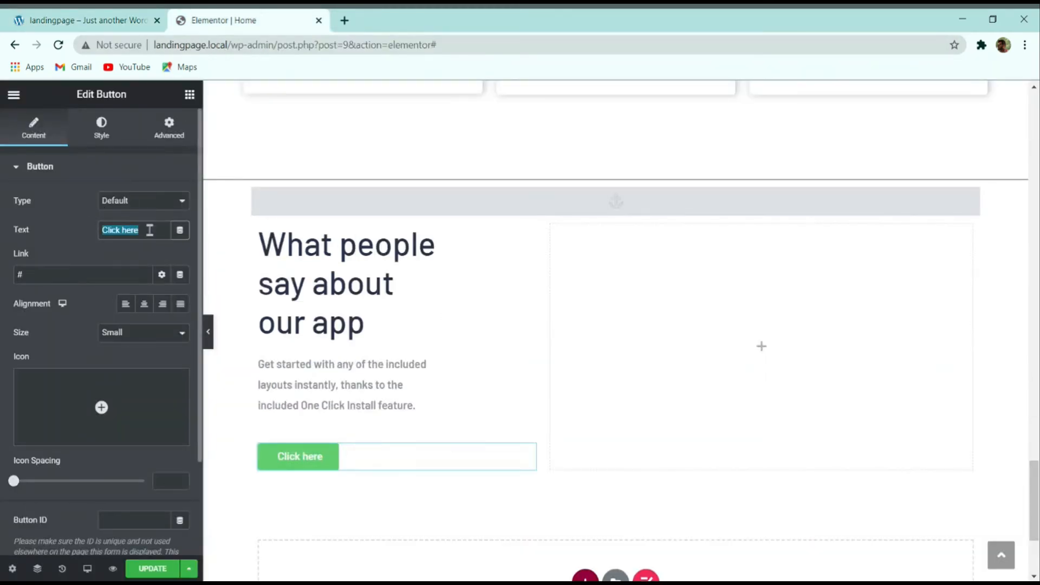
text(Seev)
key(BackSpace)
text(More)
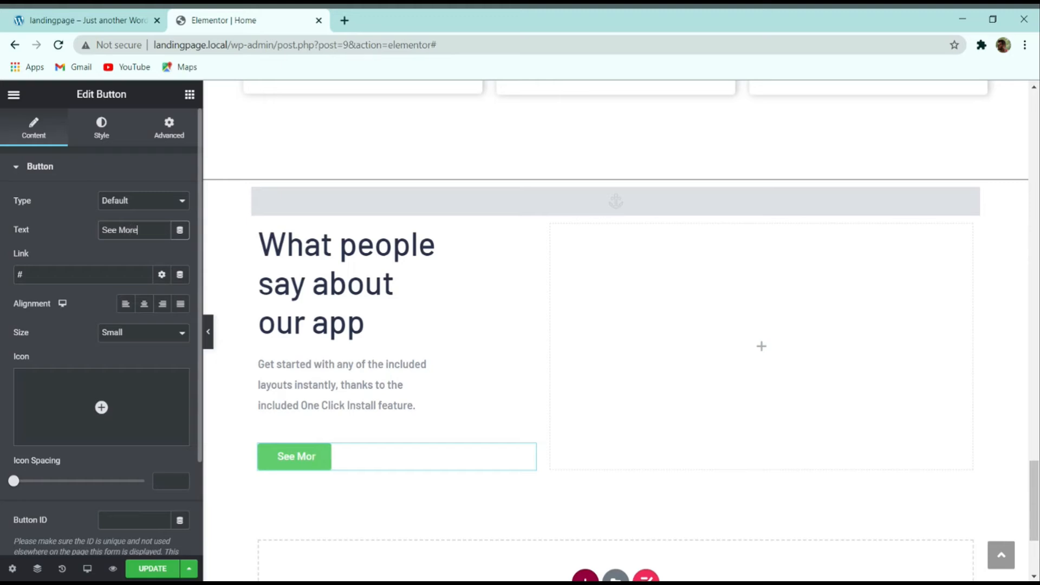
text( review)
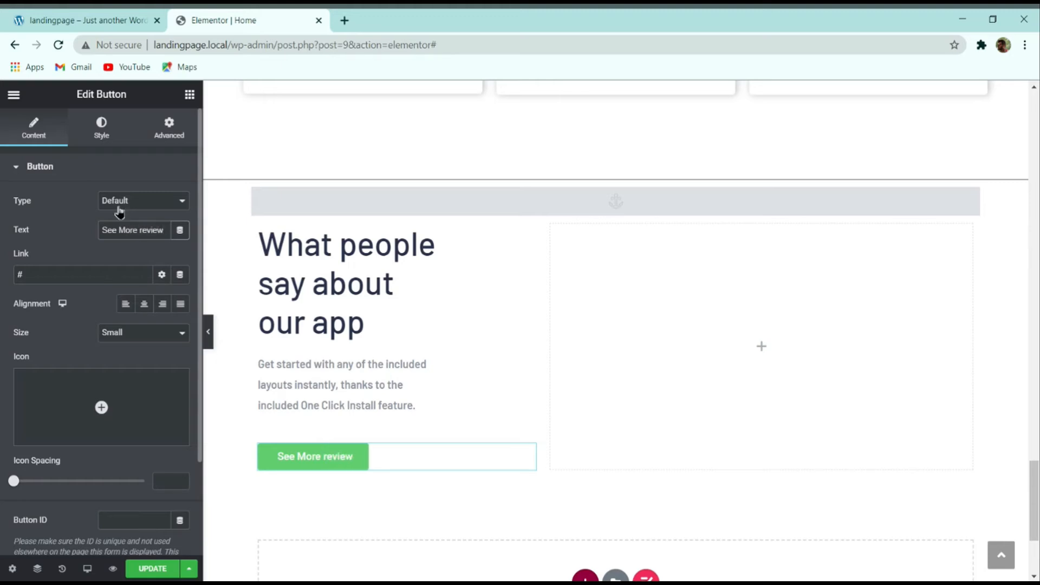
text(s)
click(90, 20)
click(227, 20)
Step: Review the button settings against the live demo and bring up its Style settings
scroll(139, 303, down, 2)
mouse_move(69, 268)
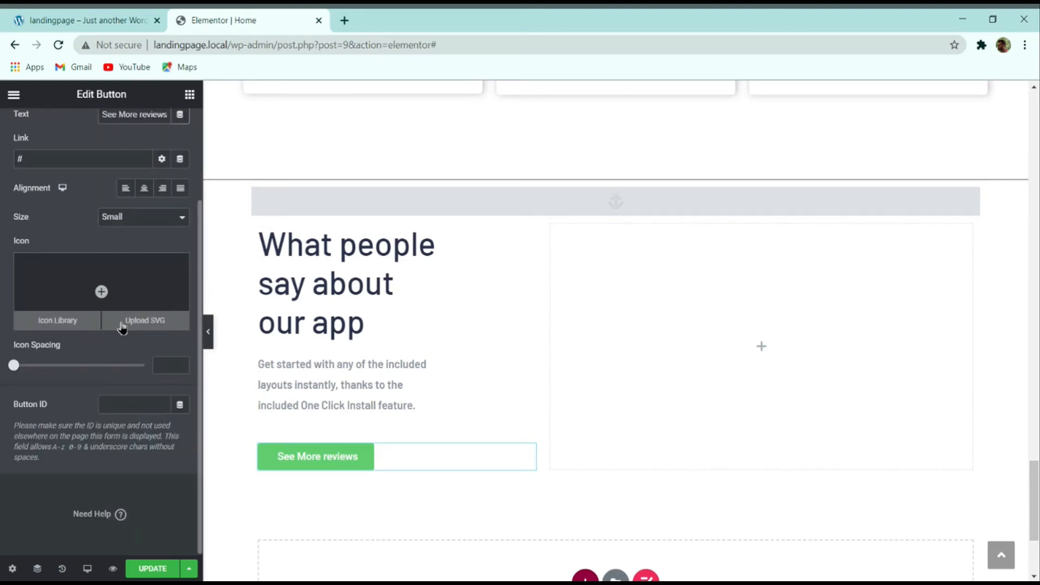
scroll(121, 267, up, 2)
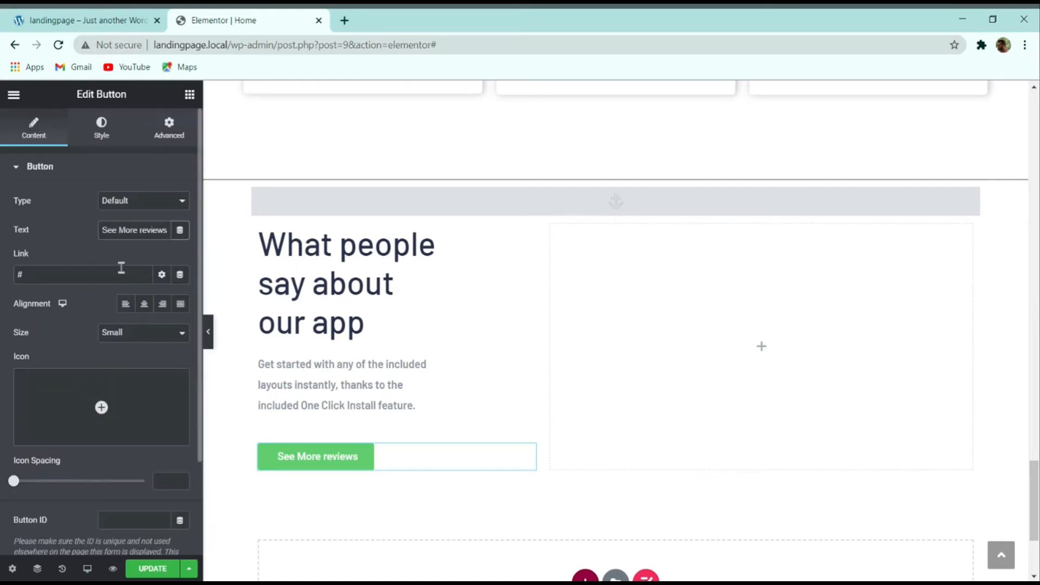
click(107, 20)
click(179, 22)
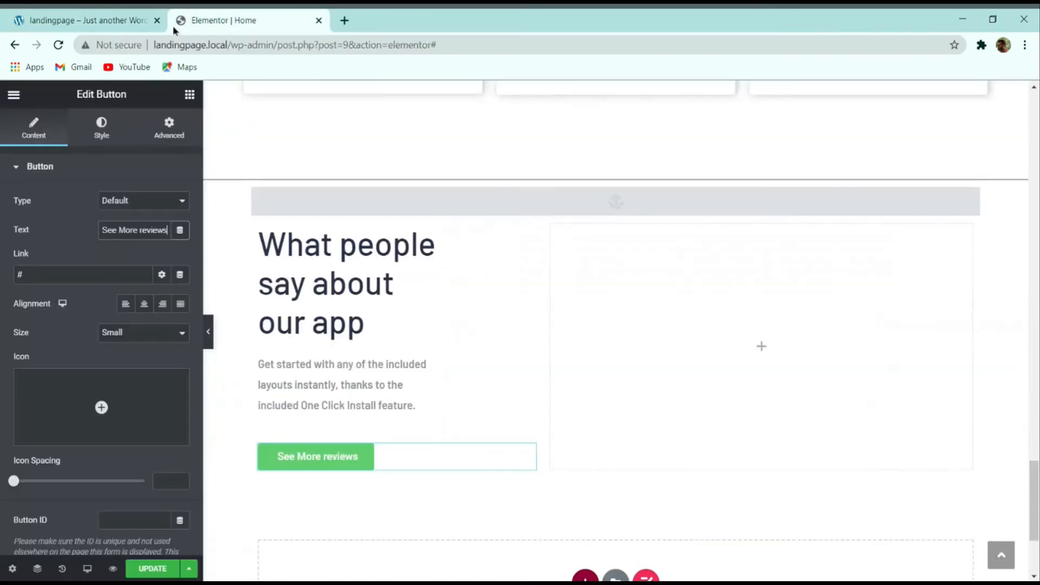
click(101, 128)
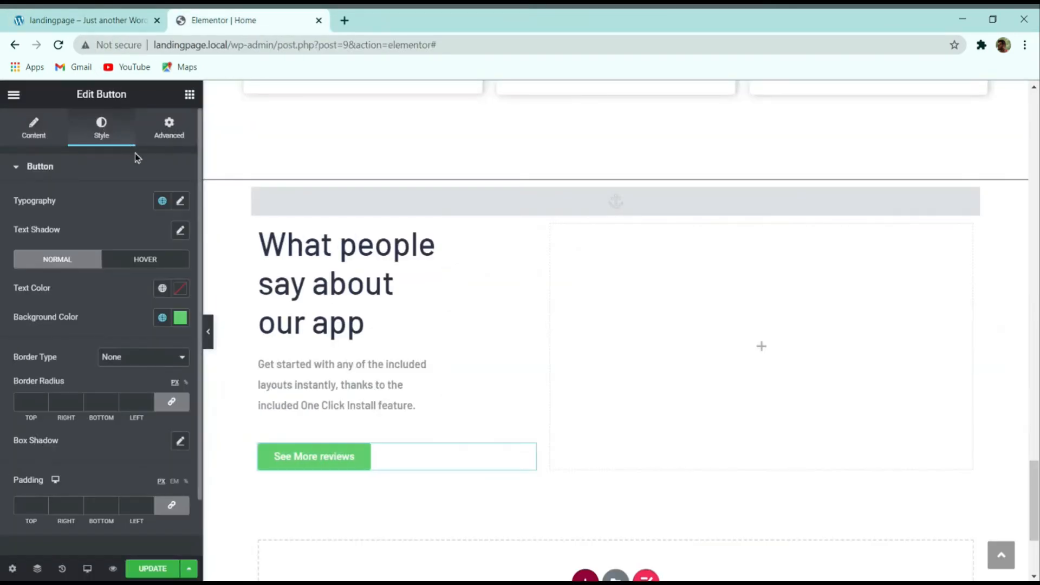
Step: Set the button typography to Montserrat, size 15 px, weight 600
click(180, 201)
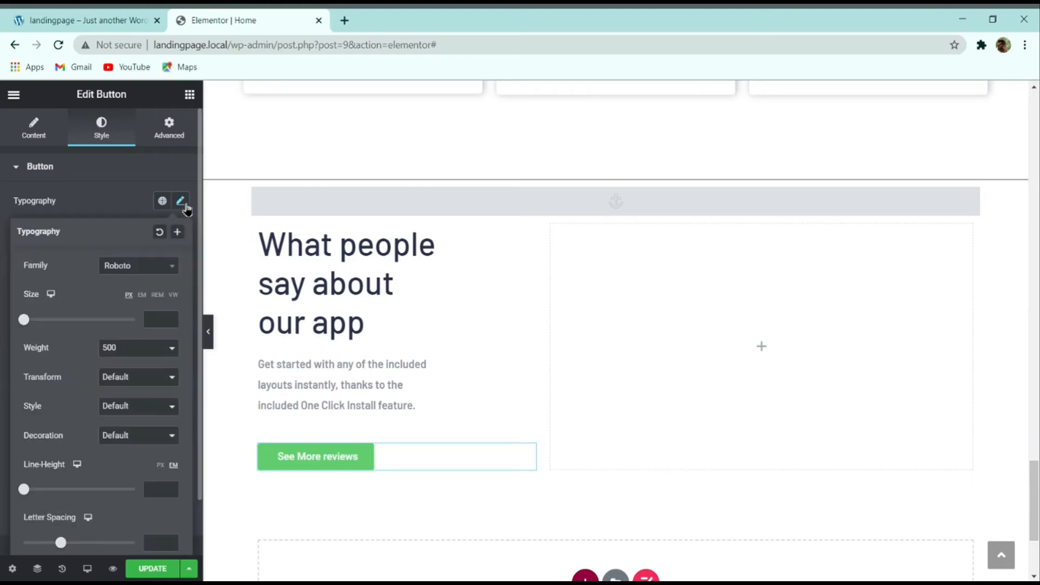
click(122, 269)
text(monts)
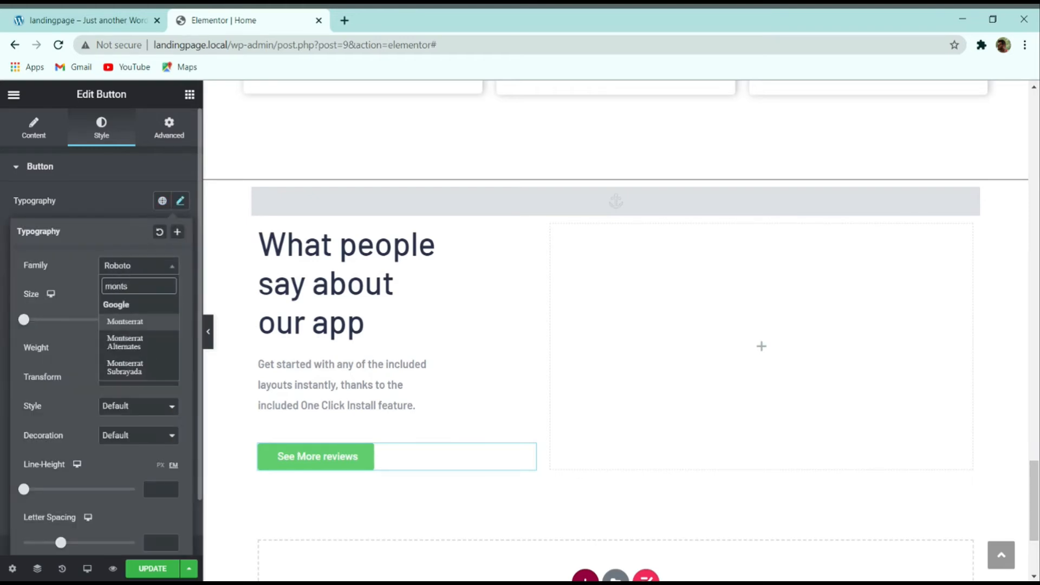
click(123, 322)
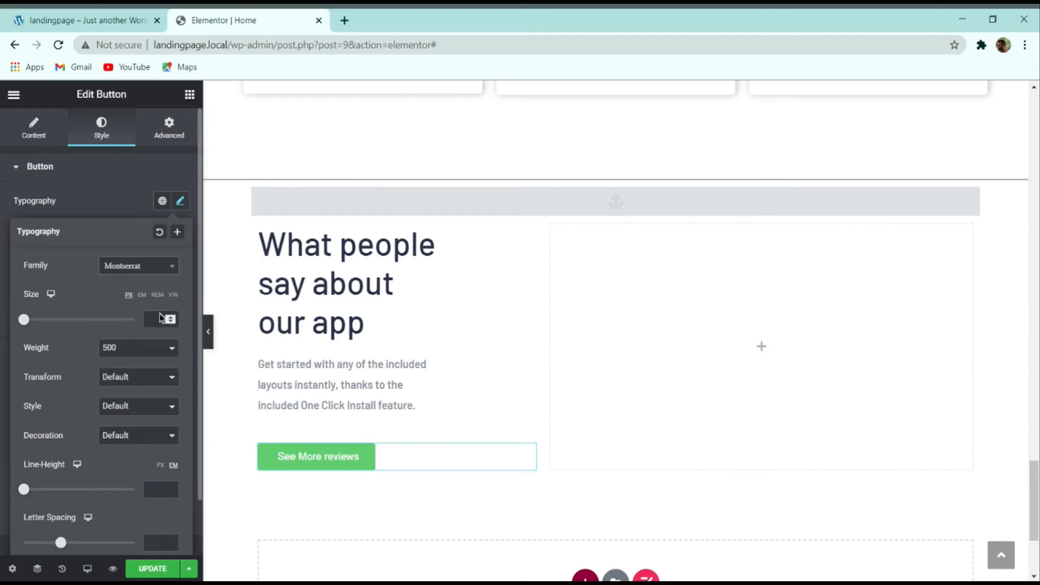
click(147, 320)
text(15)
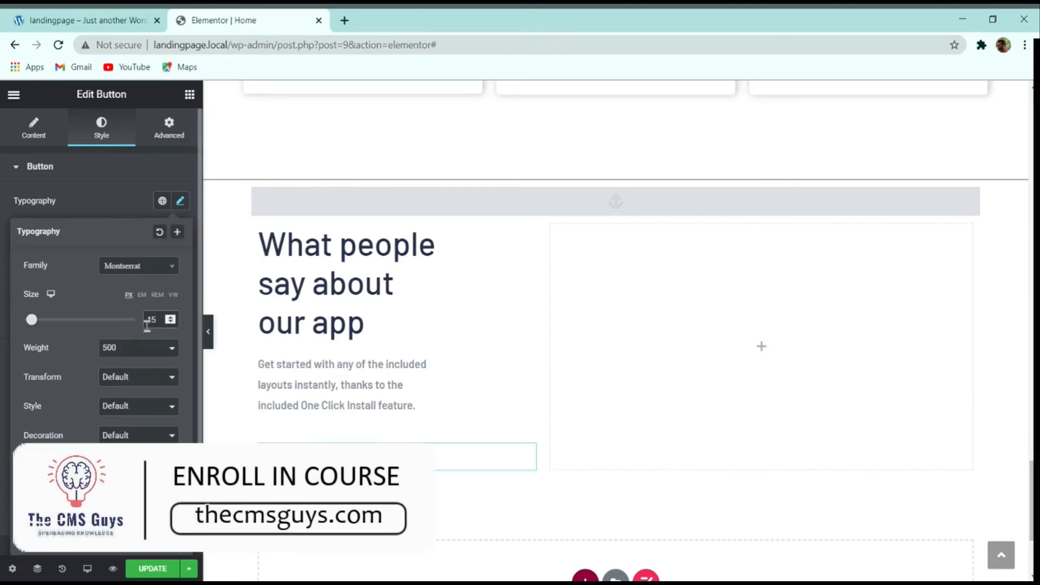
click(152, 355)
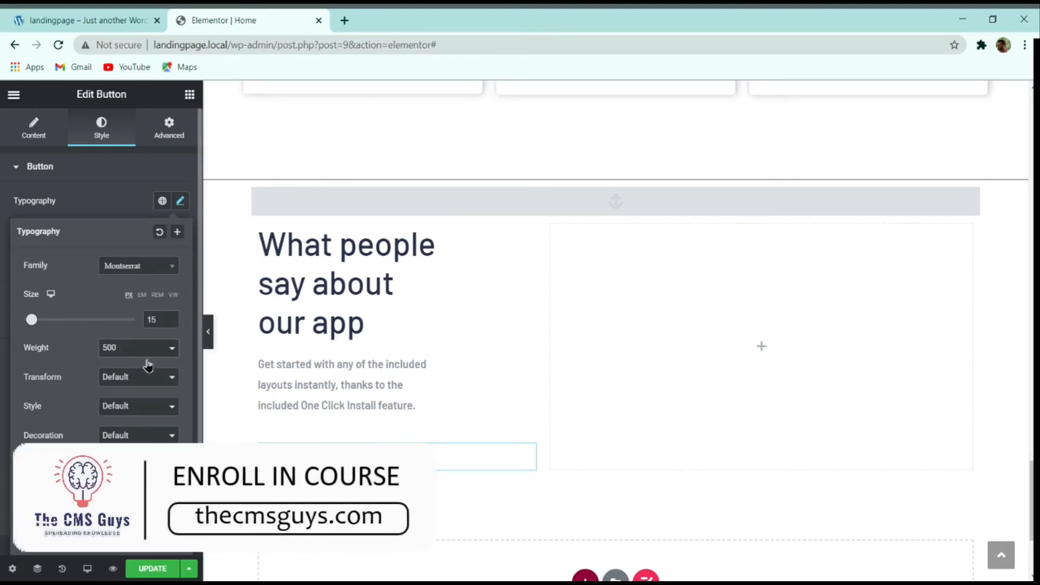
click(143, 394)
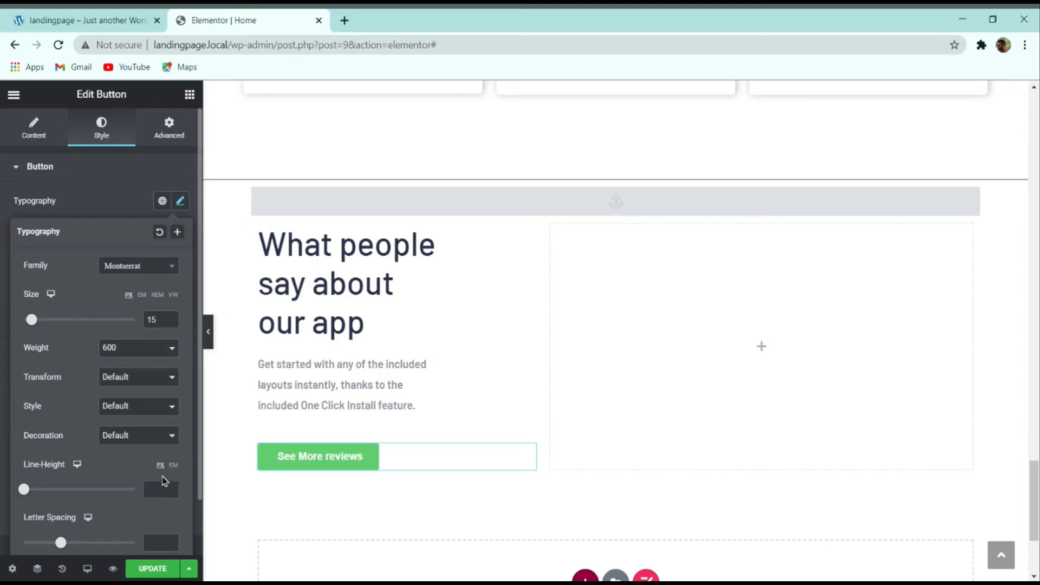
click(134, 208)
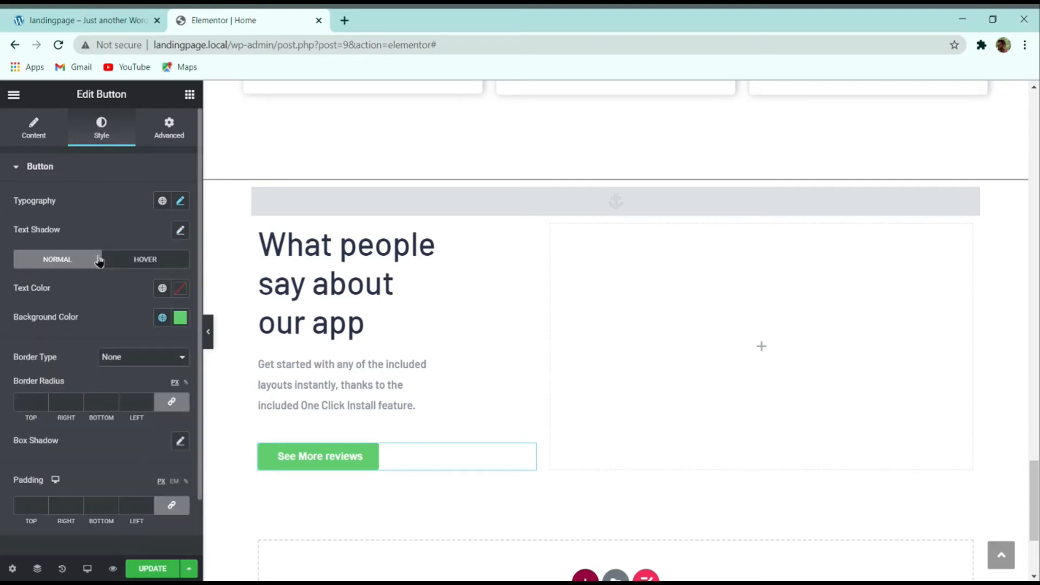
Step: Give the button a fully transparent background, #fa742b text colour and 0 padding on all sides
click(180, 318)
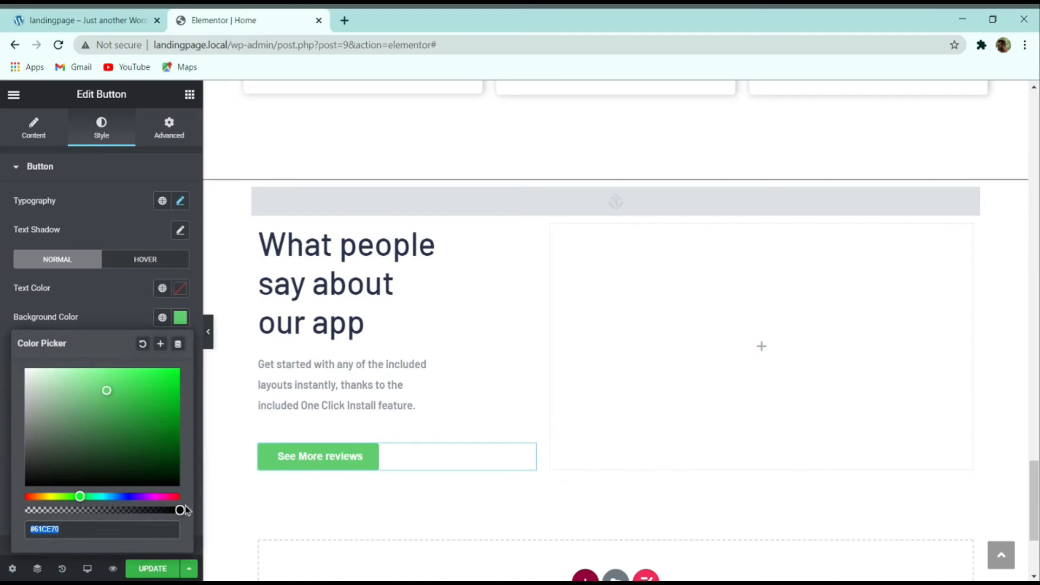
drag(181, 510, 21, 512)
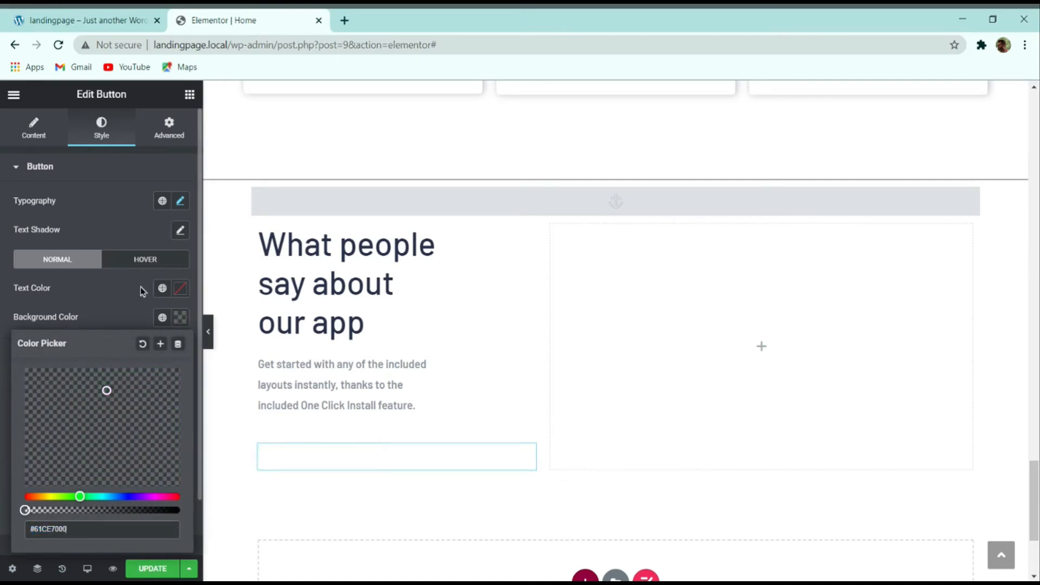
click(182, 291)
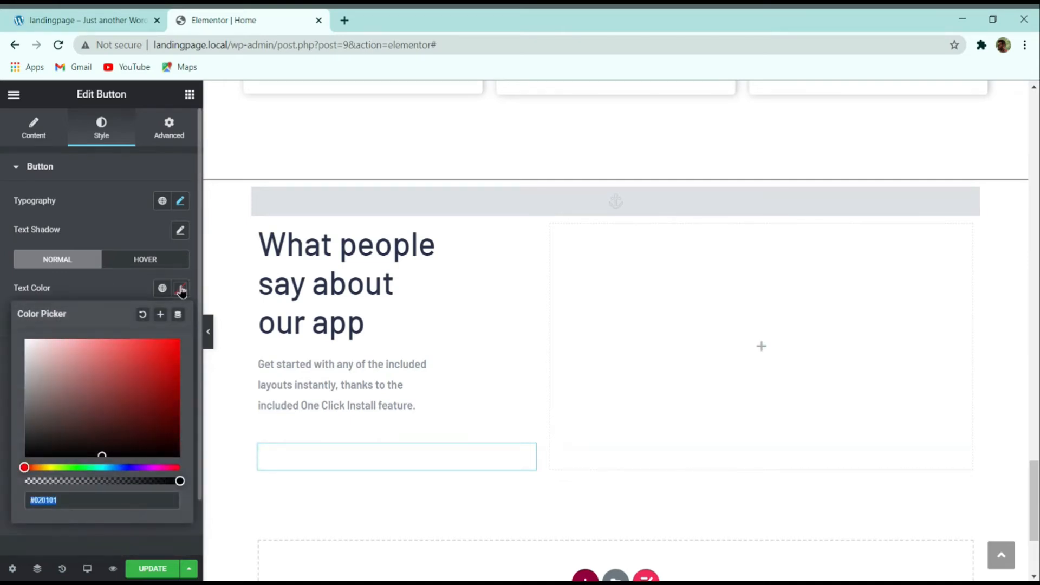
text(fa)
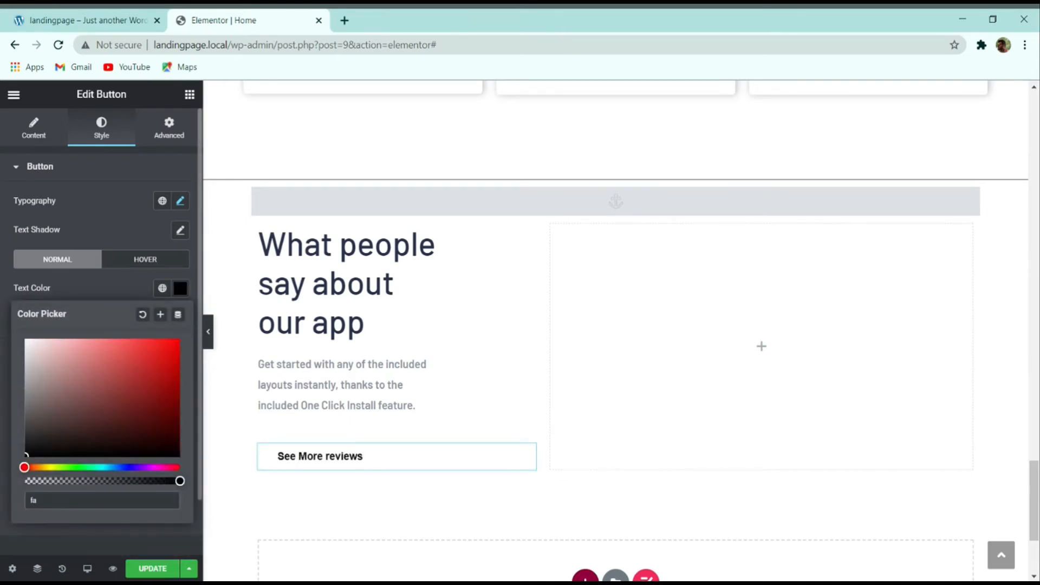
text(742b)
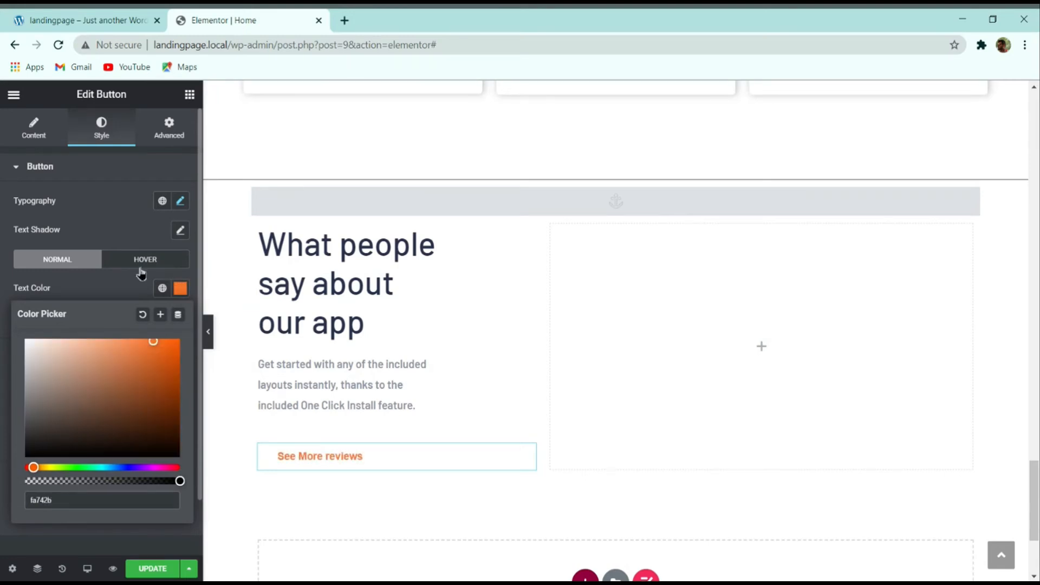
click(115, 292)
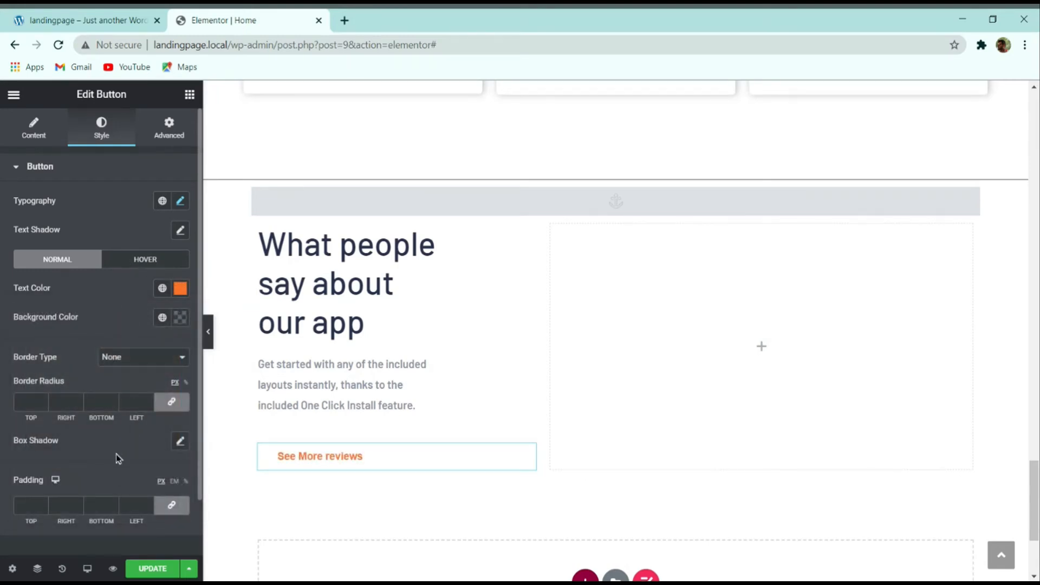
click(171, 505)
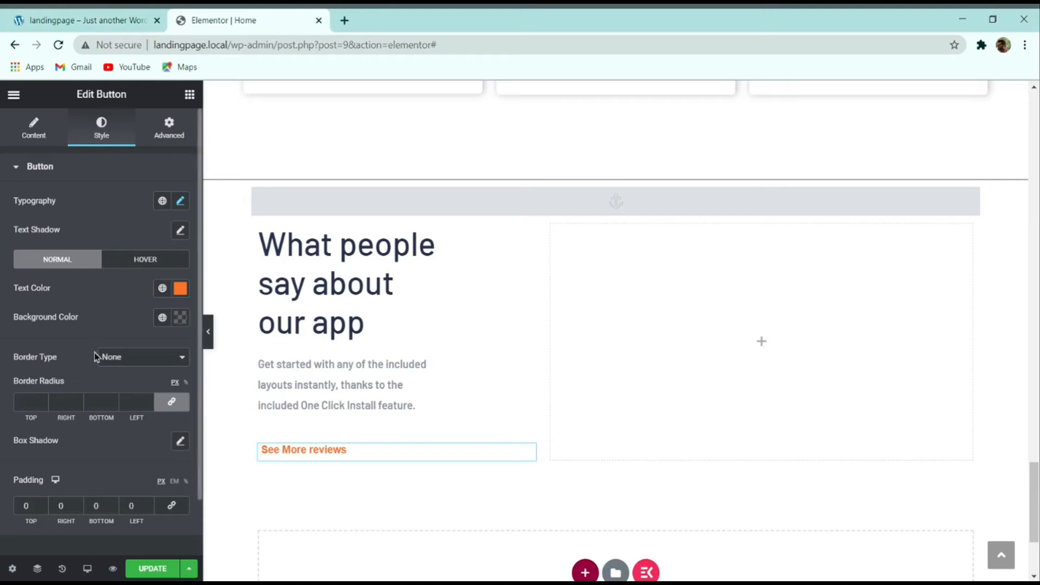
Step: Give the button a solid 2 px bottom-only border with 0 border radius
click(130, 380)
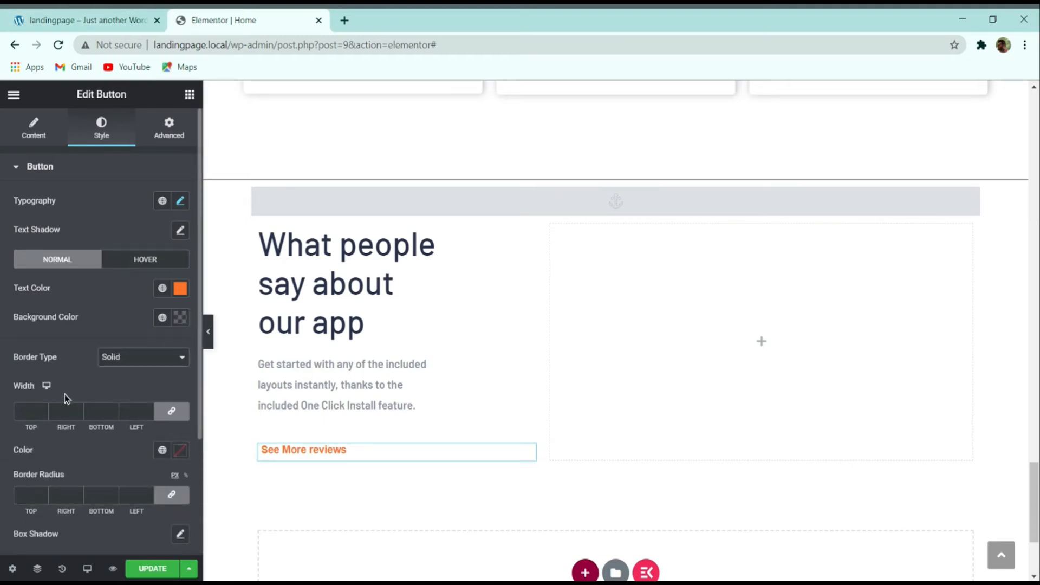
click(172, 411)
click(117, 409)
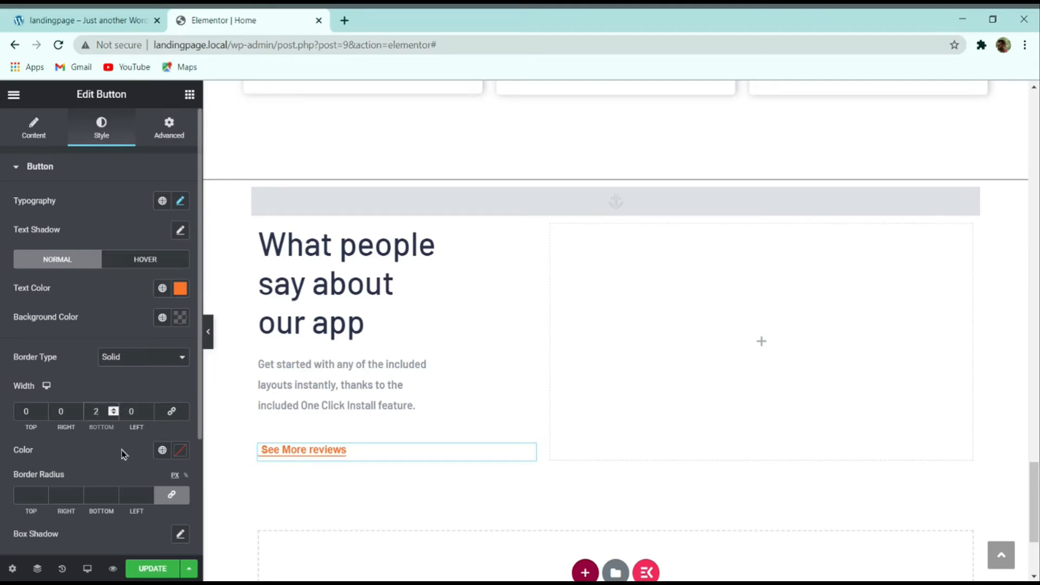
click(171, 495)
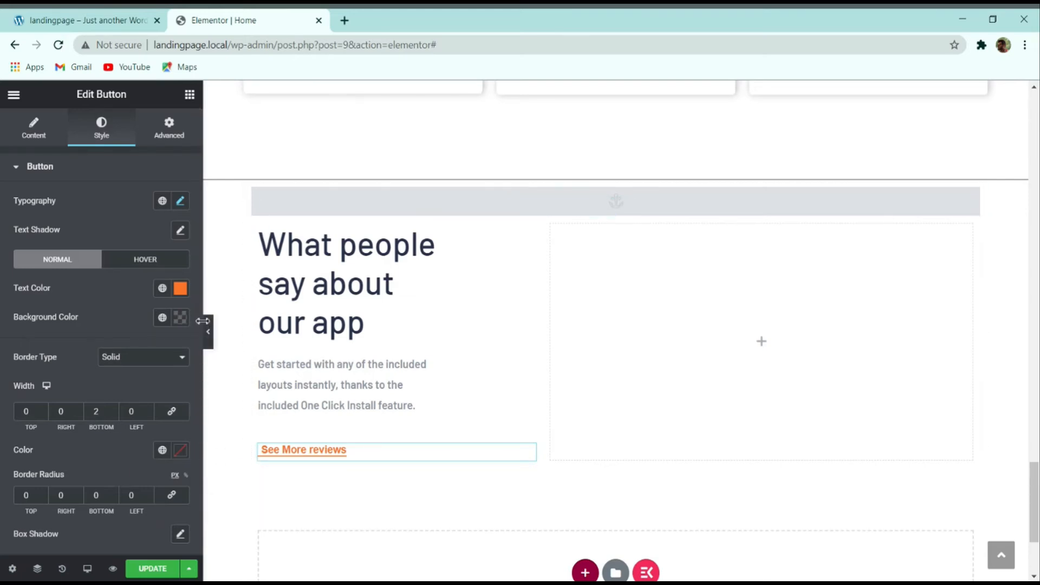
click(209, 340)
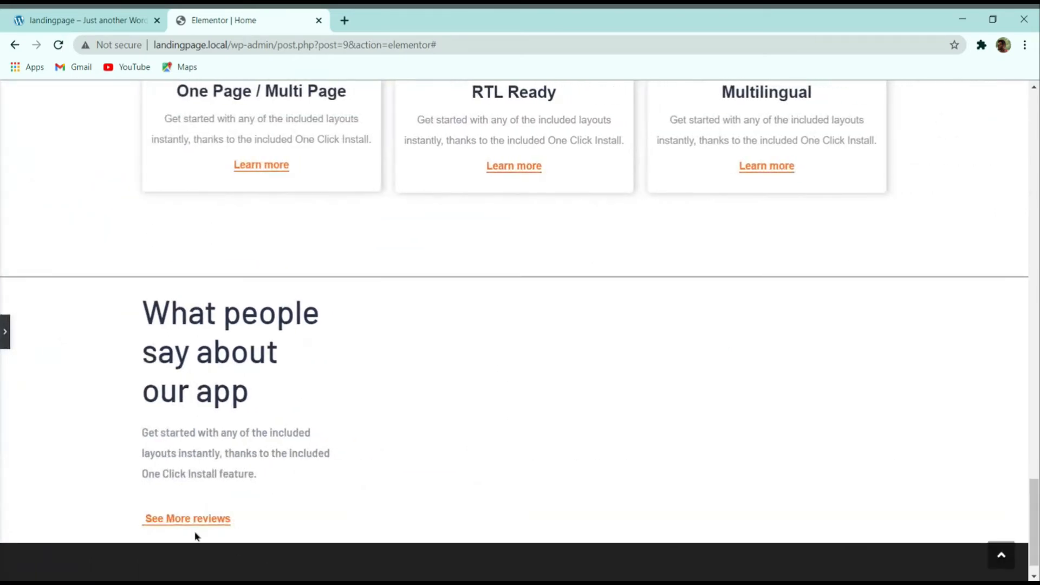
Step: Reopen the editing panel and compare the finished left column with the demo's testimonials section
click(3, 333)
click(32, 16)
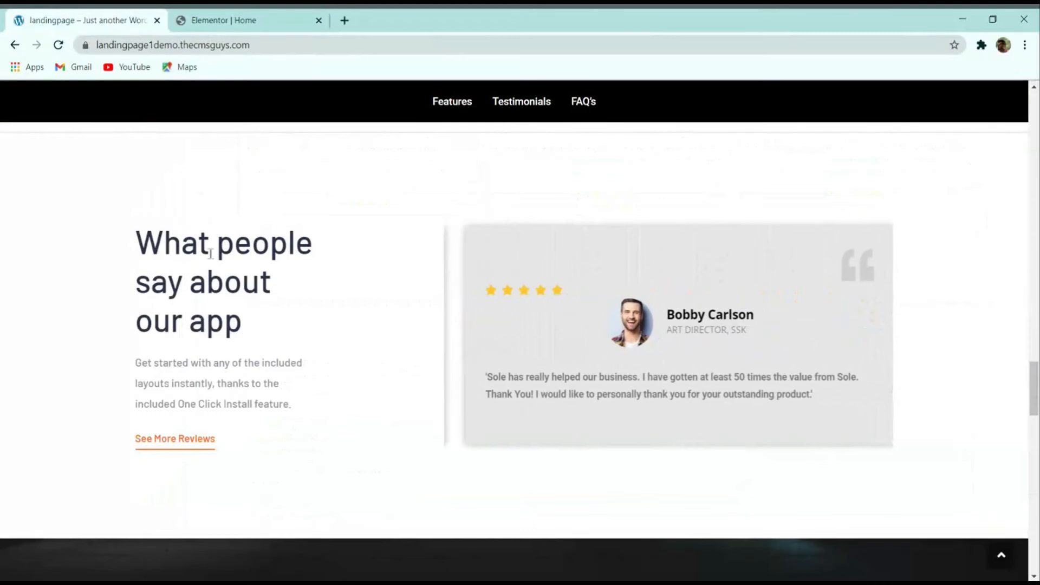
click(233, 16)
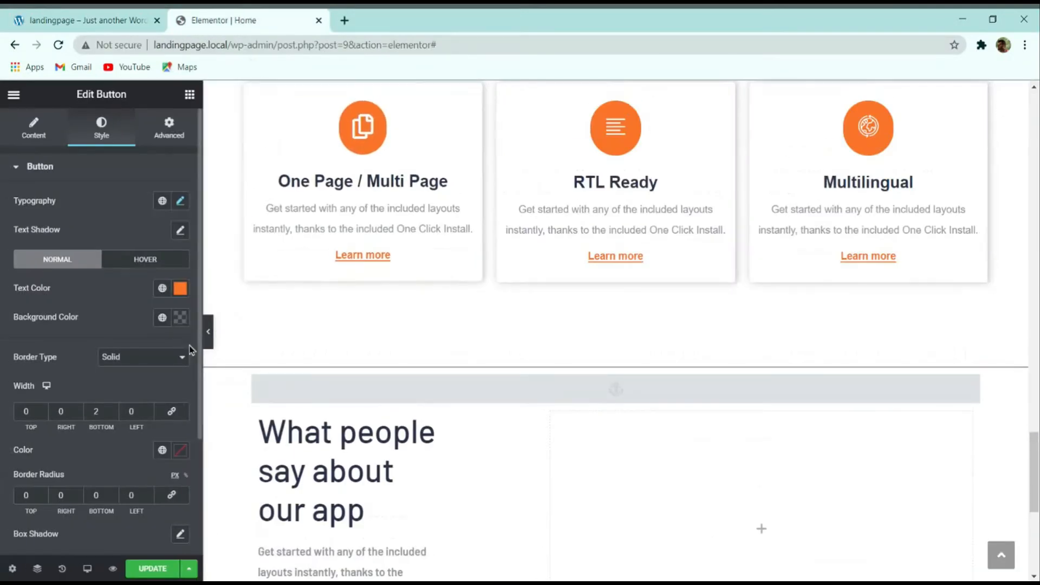
scroll(331, 359, down, 2)
scroll(332, 359, down, 1)
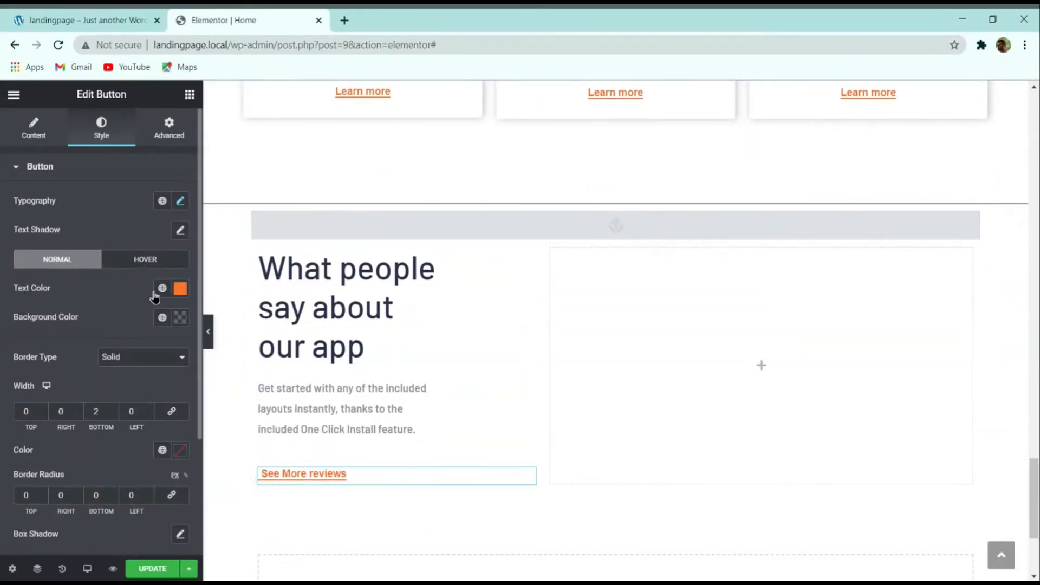
scroll(327, 360, down, 2)
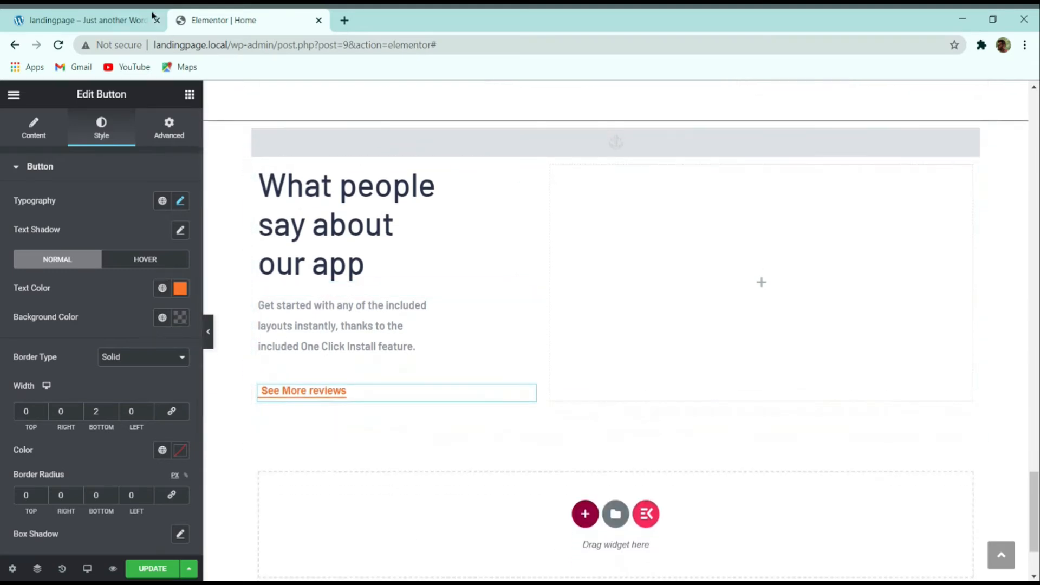
click(91, 15)
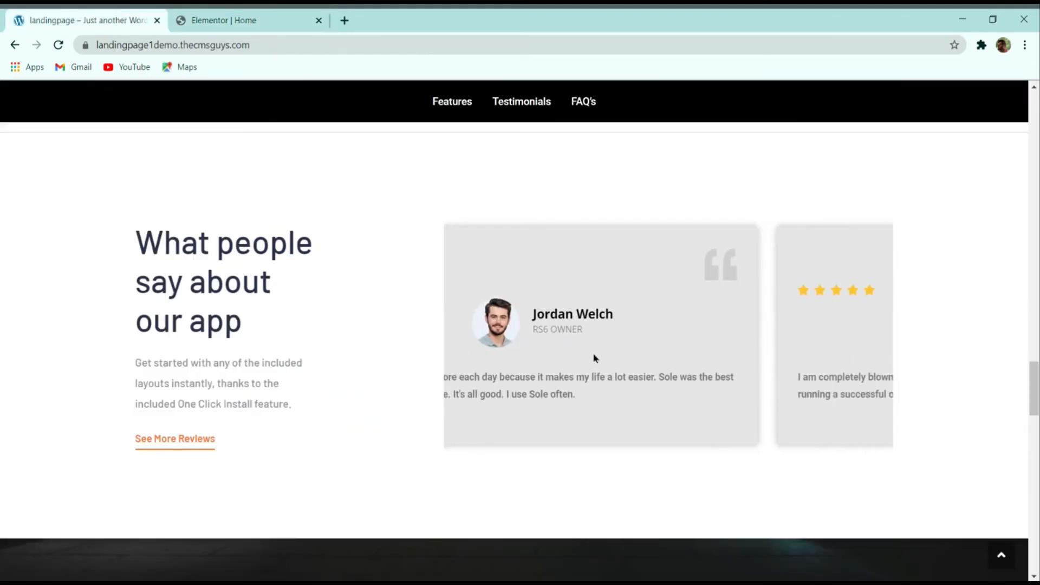
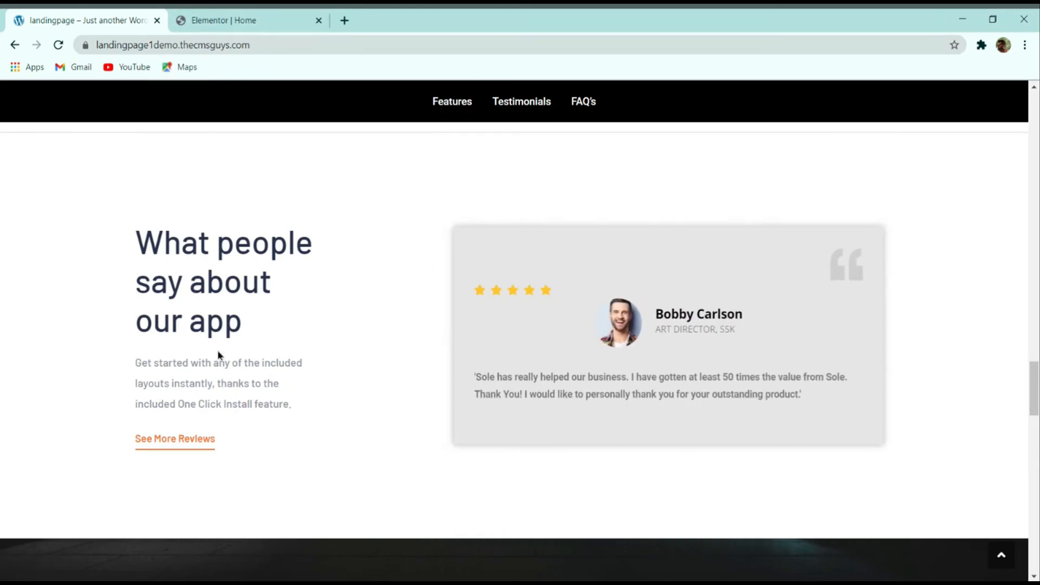
Step: Drag a Testimonial widget into the empty right column beside the 'What people say about our app' heading
click(238, 20)
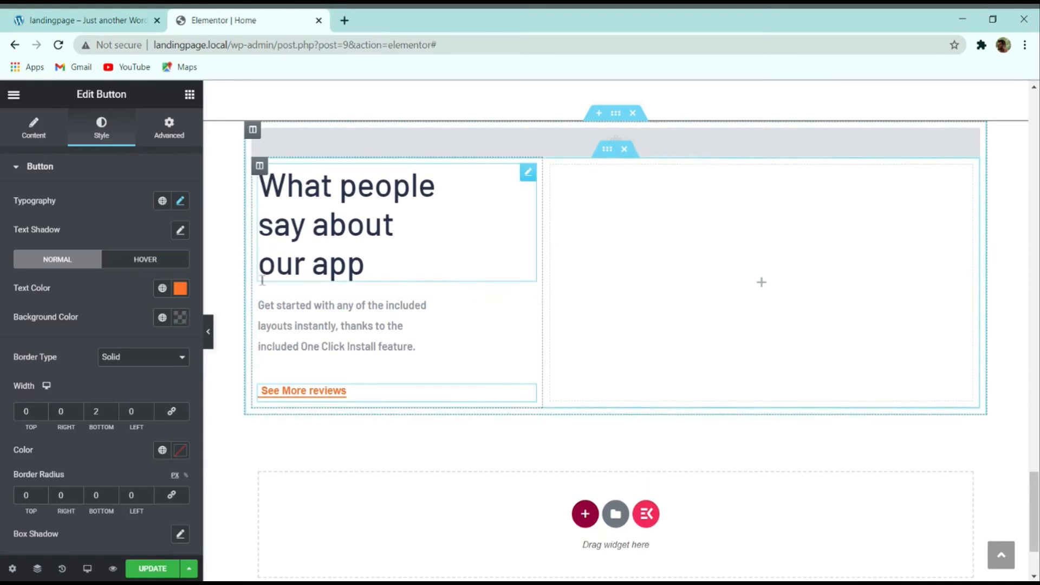
click(190, 96)
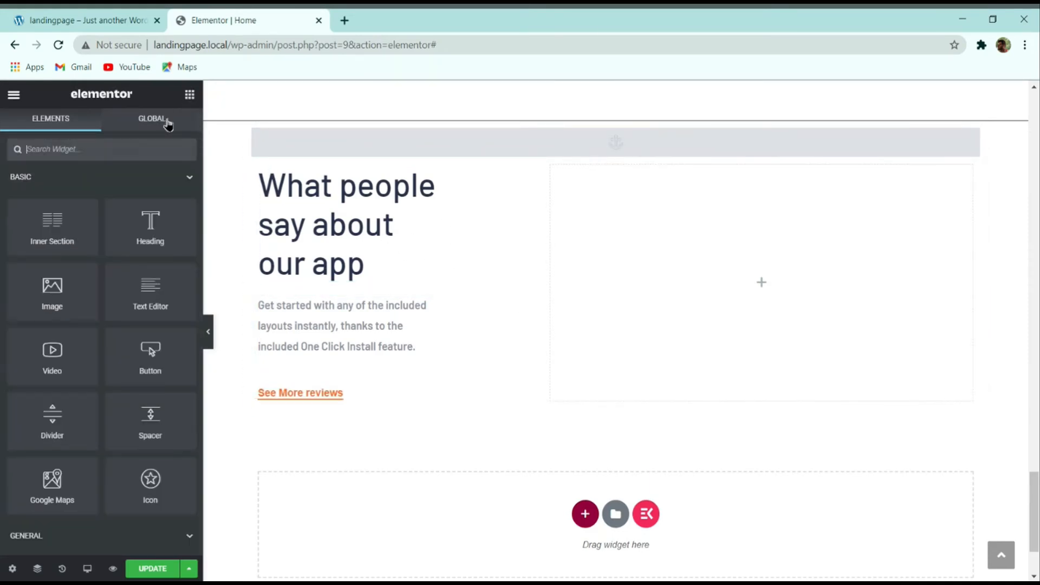
text(testi)
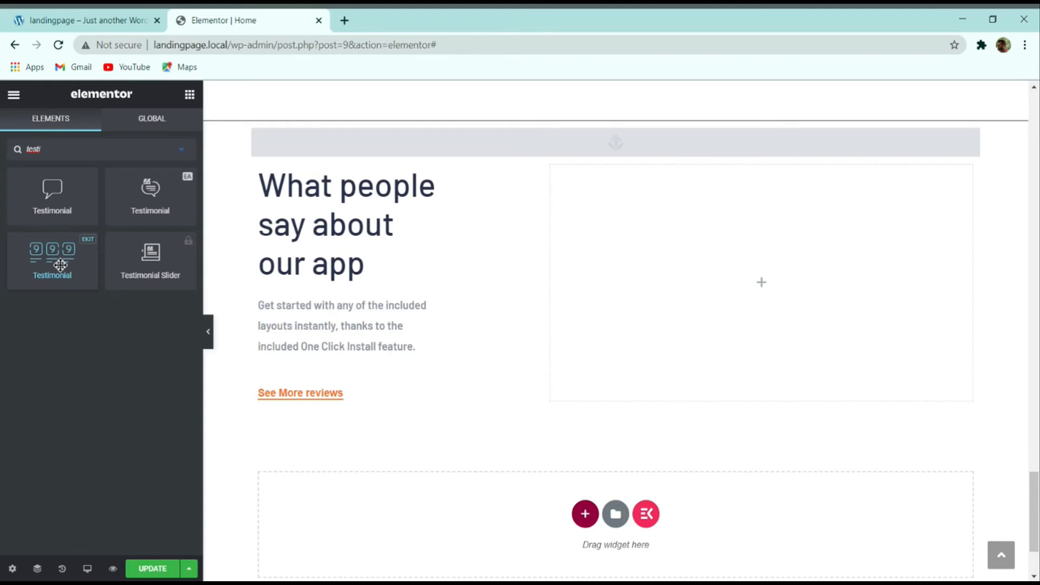
drag(67, 260, 755, 269)
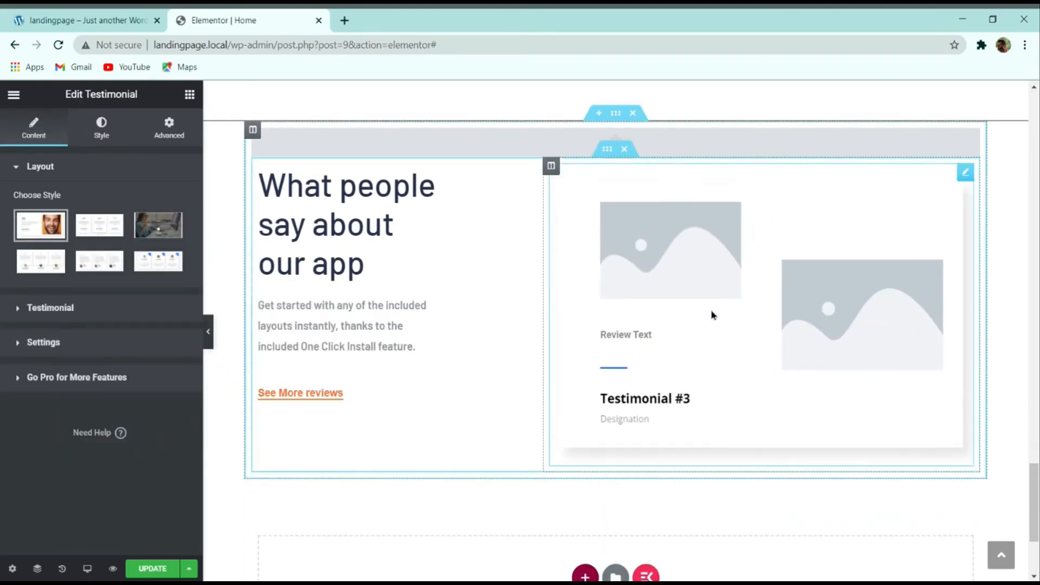
Step: Try the star-rating and name-beside-avatar card layouts, comparing each with the live demo
click(41, 262)
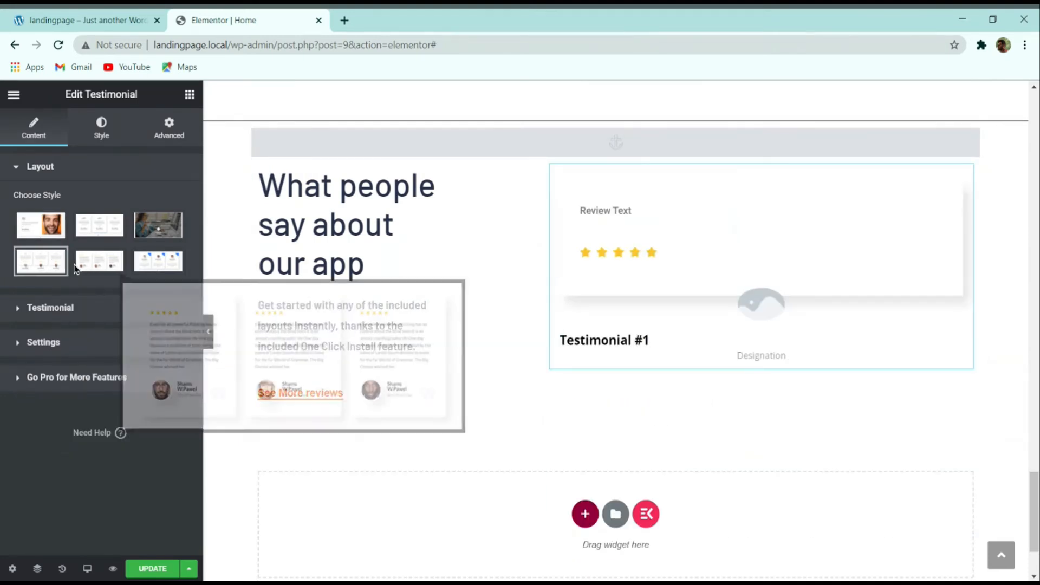
click(83, 20)
click(184, 20)
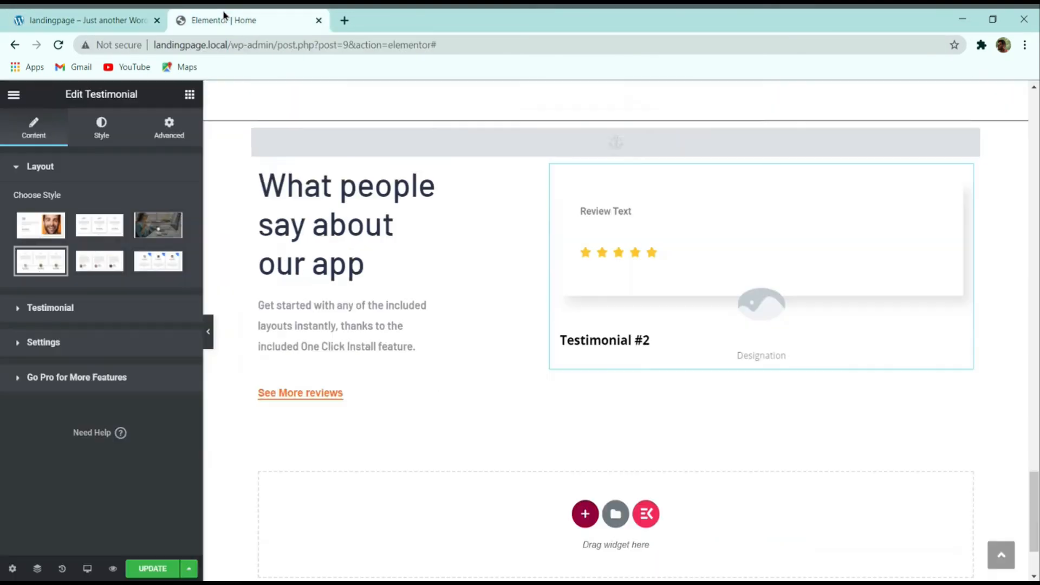
click(107, 261)
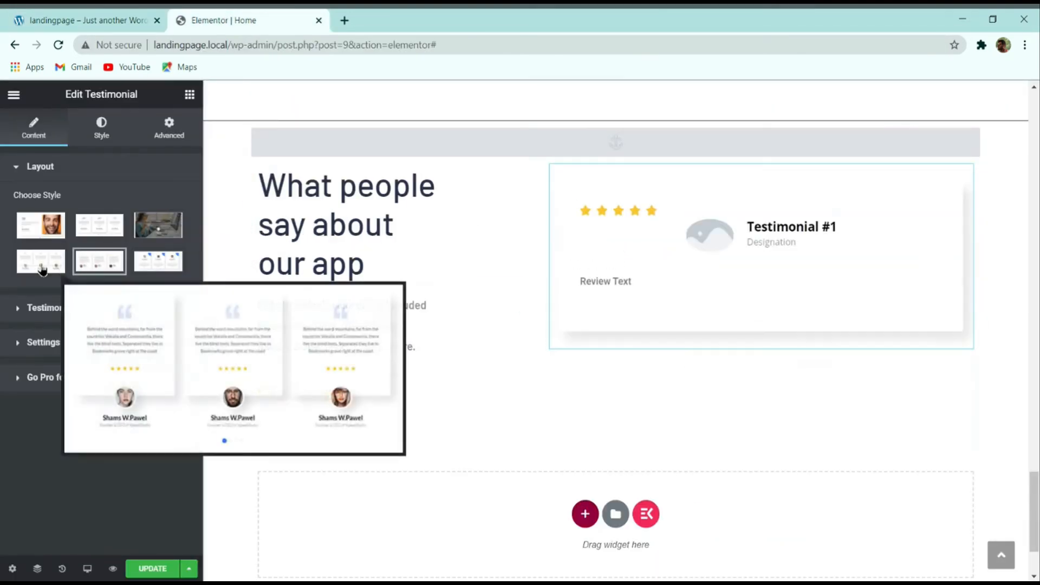
click(63, 16)
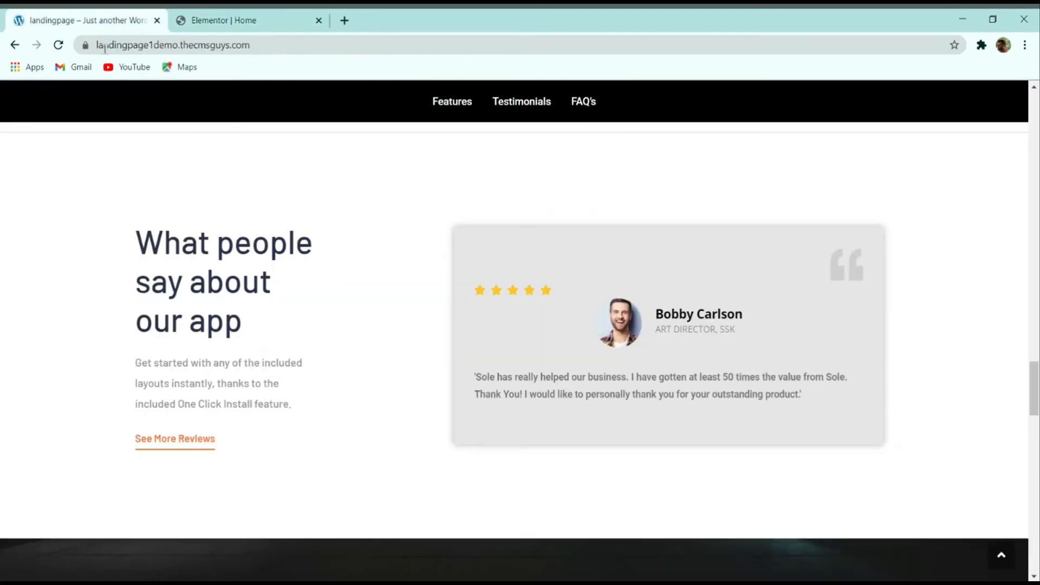
click(250, 24)
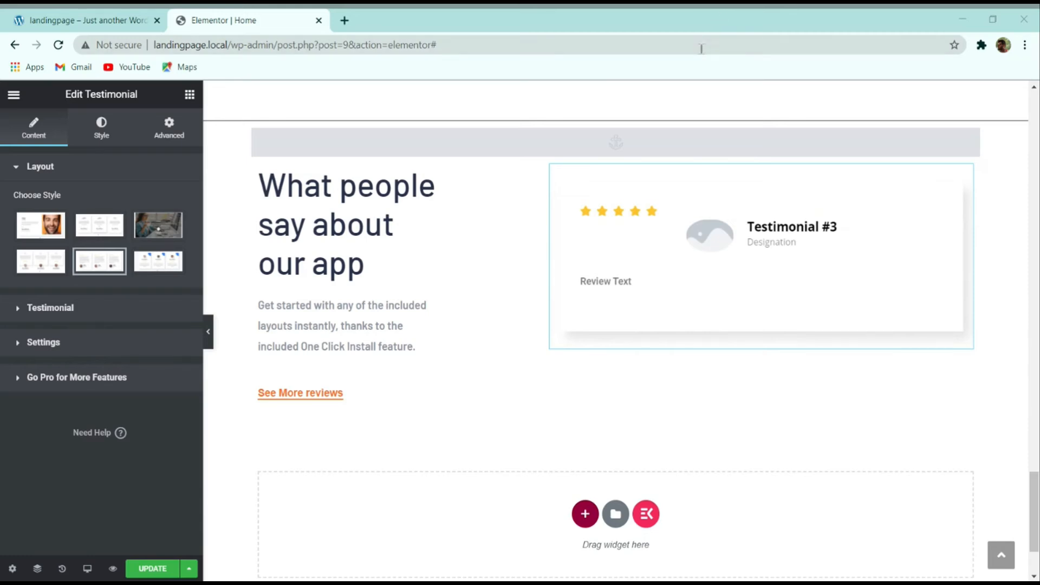
click(60, 17)
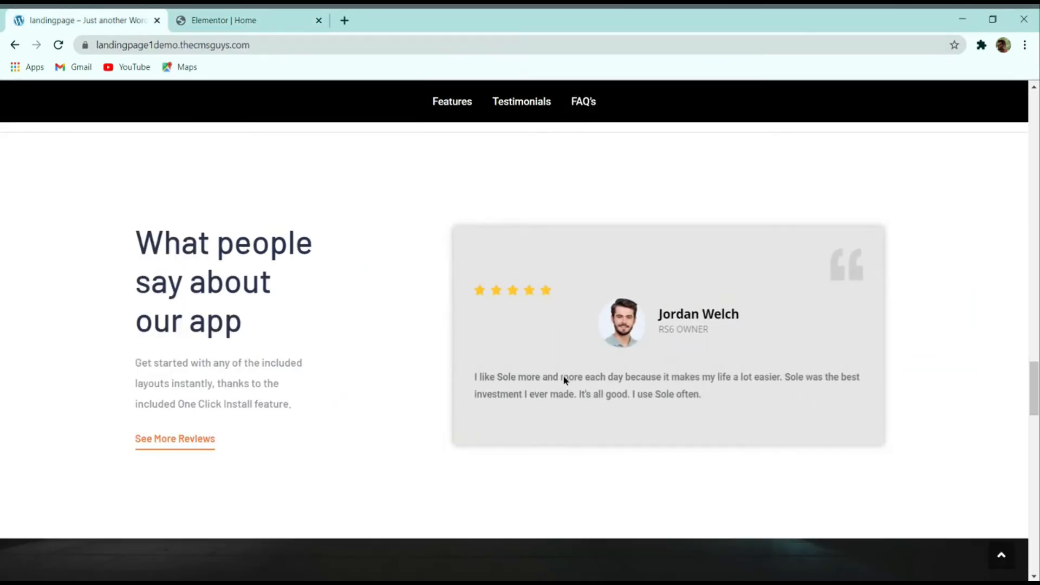
click(217, 20)
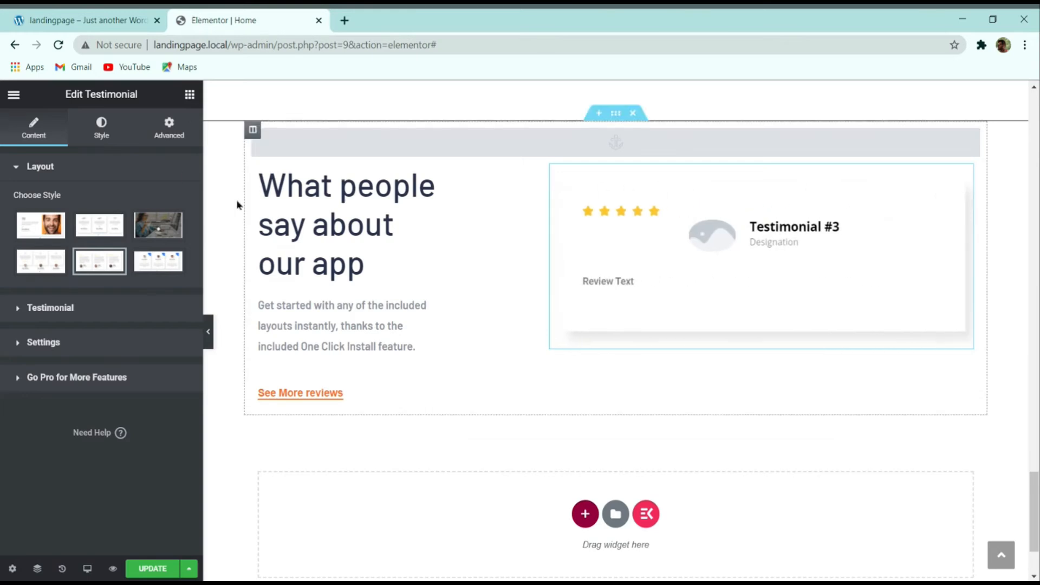
click(106, 309)
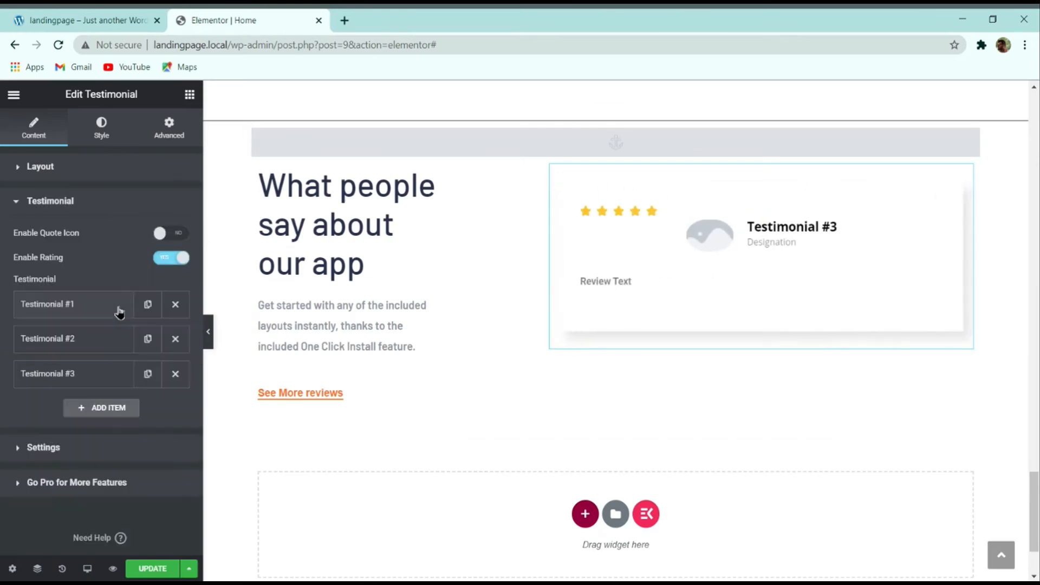
click(91, 316)
click(92, 18)
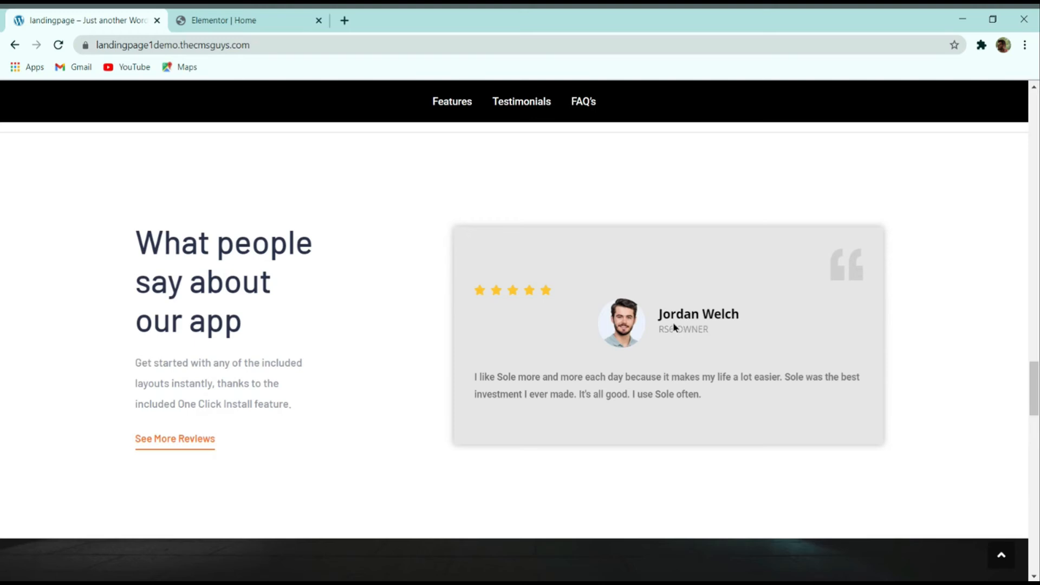
click(219, 20)
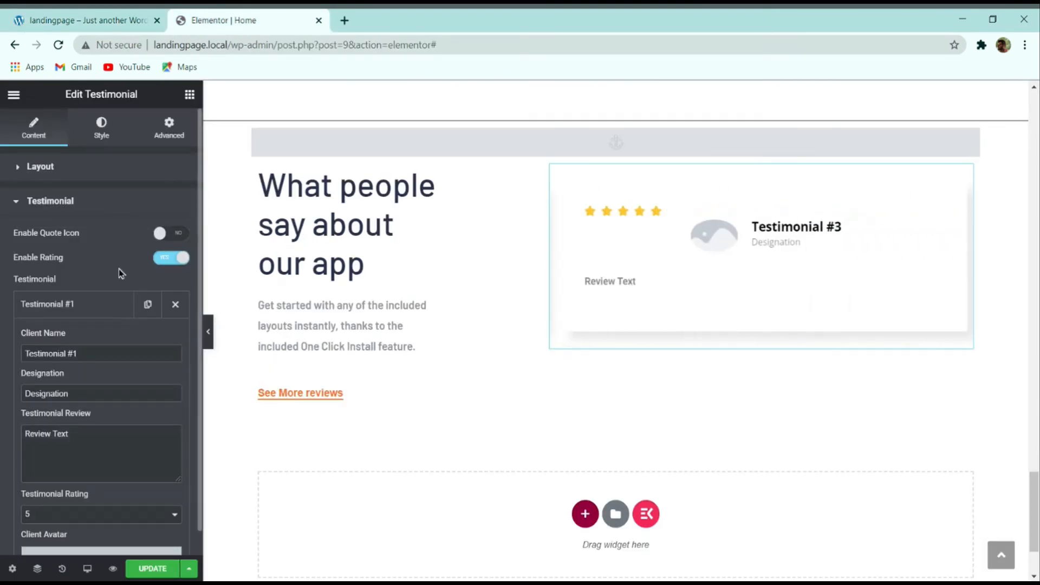
triple_click(93, 360)
text(Jordan)
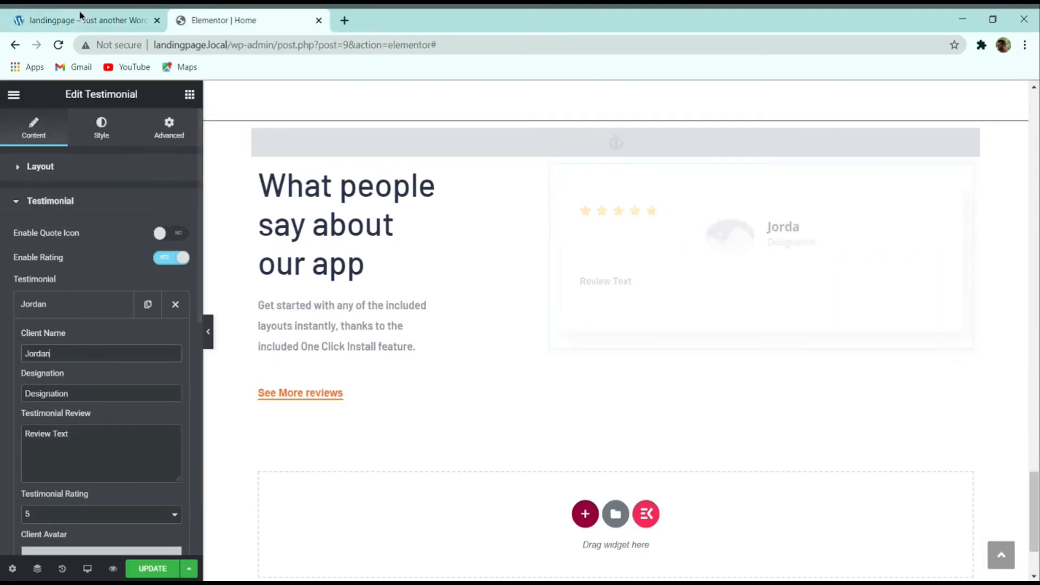
click(133, 26)
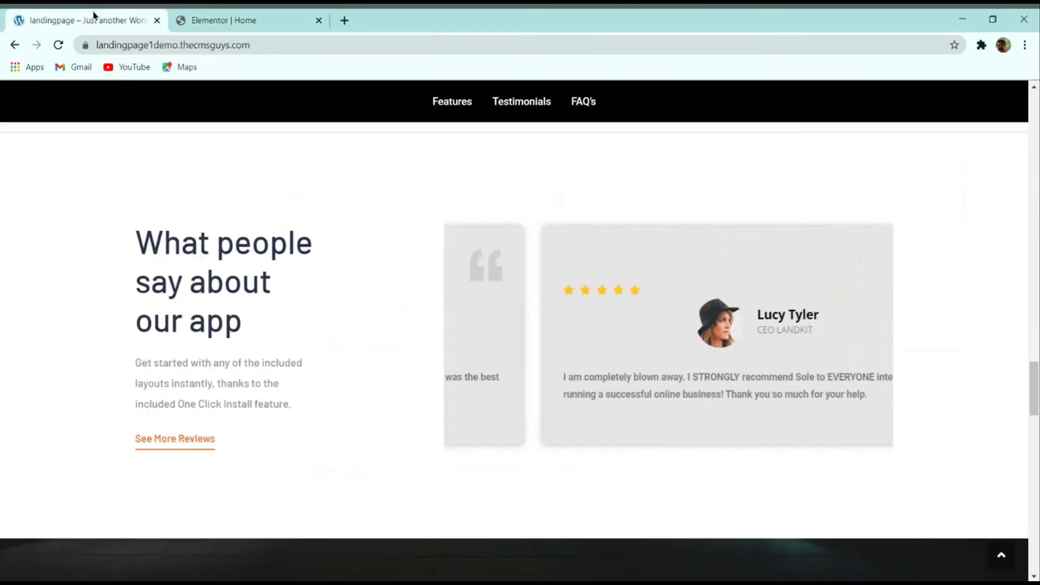
click(271, 16)
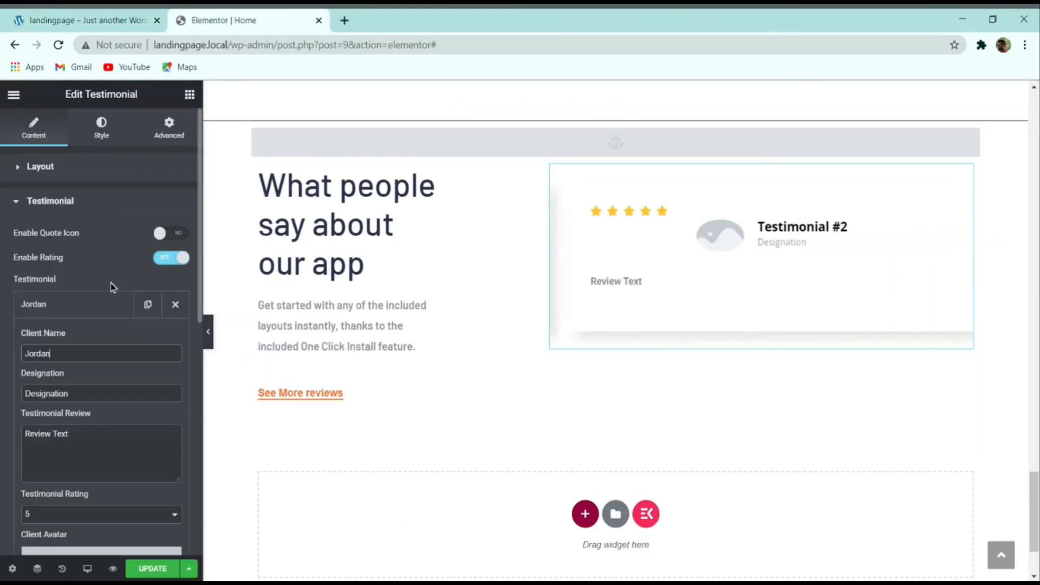
click(100, 301)
click(175, 338)
click(175, 339)
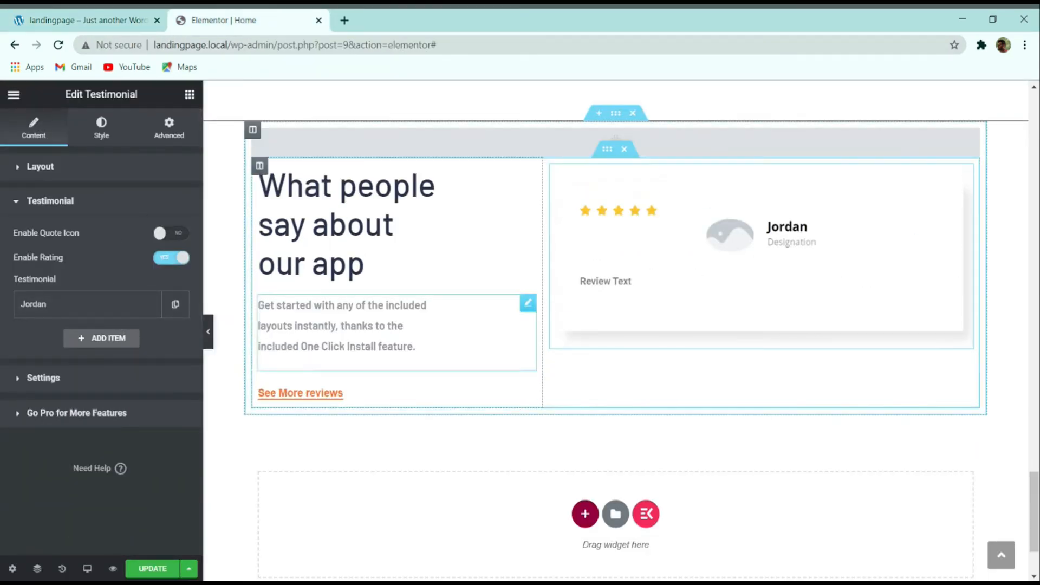
click(95, 300)
scroll(89, 339, down, 5)
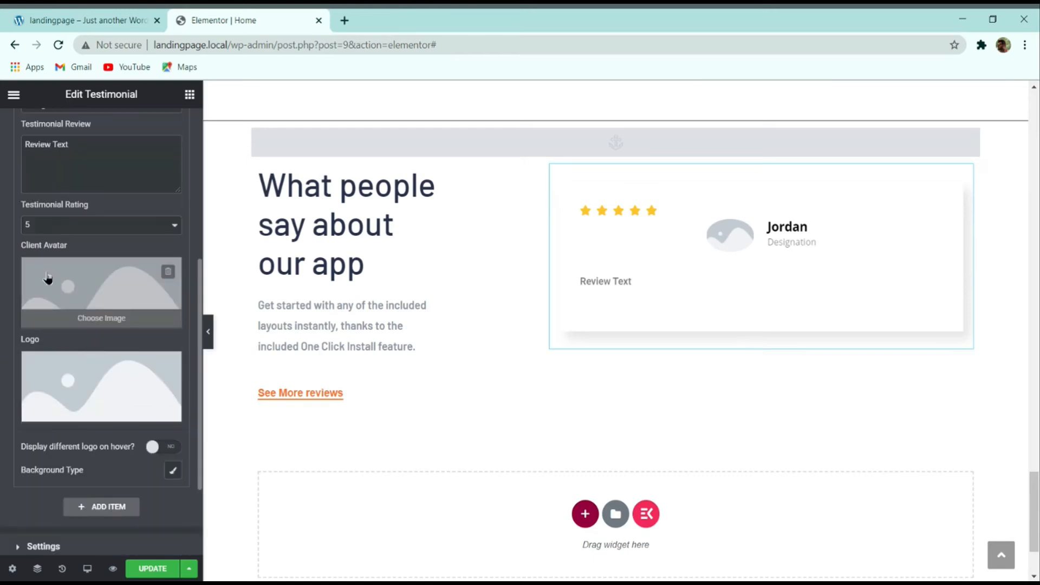
click(169, 365)
click(74, 299)
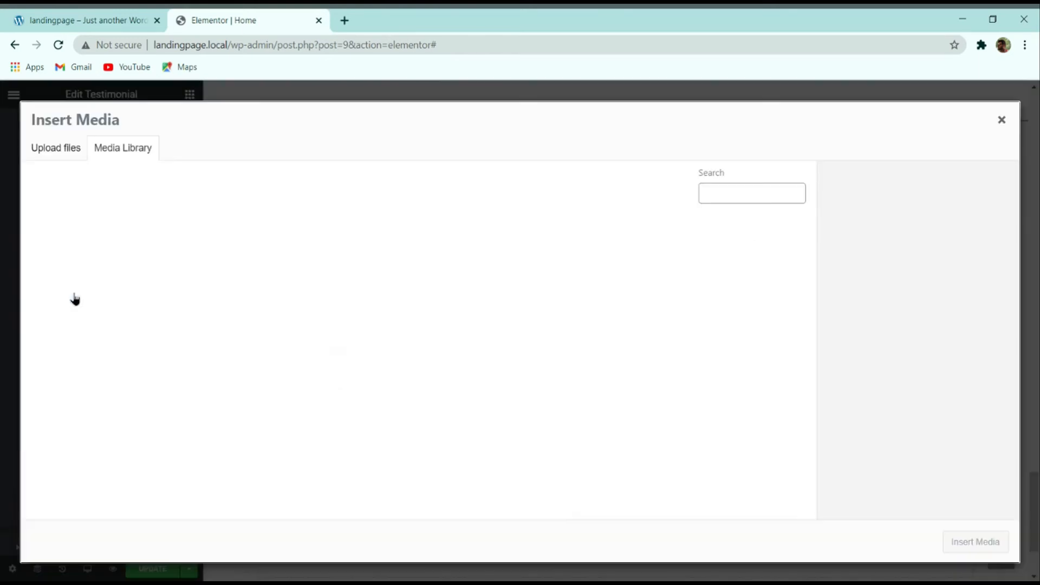
click(106, 279)
click(973, 541)
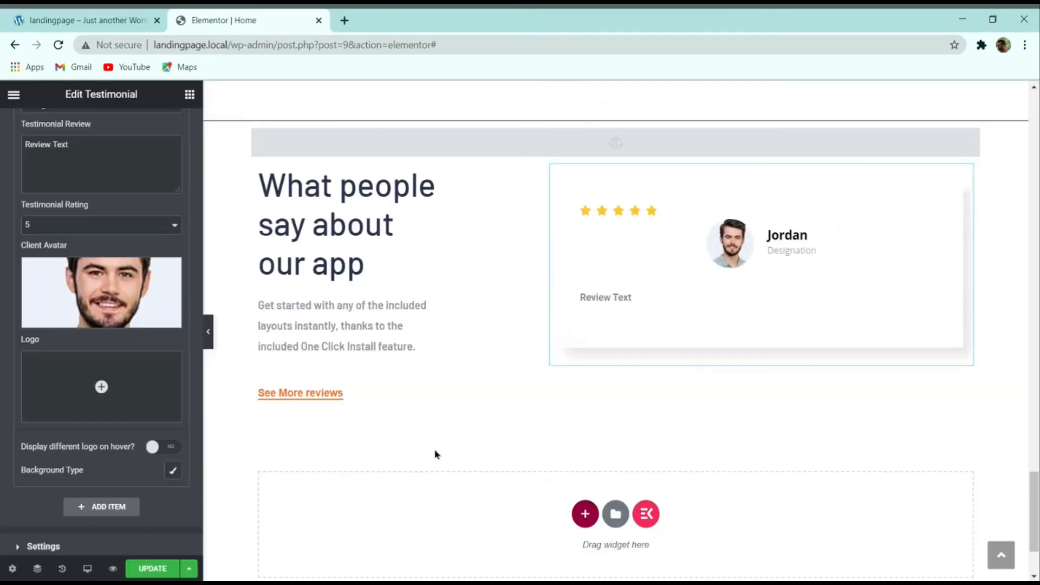
click(100, 20)
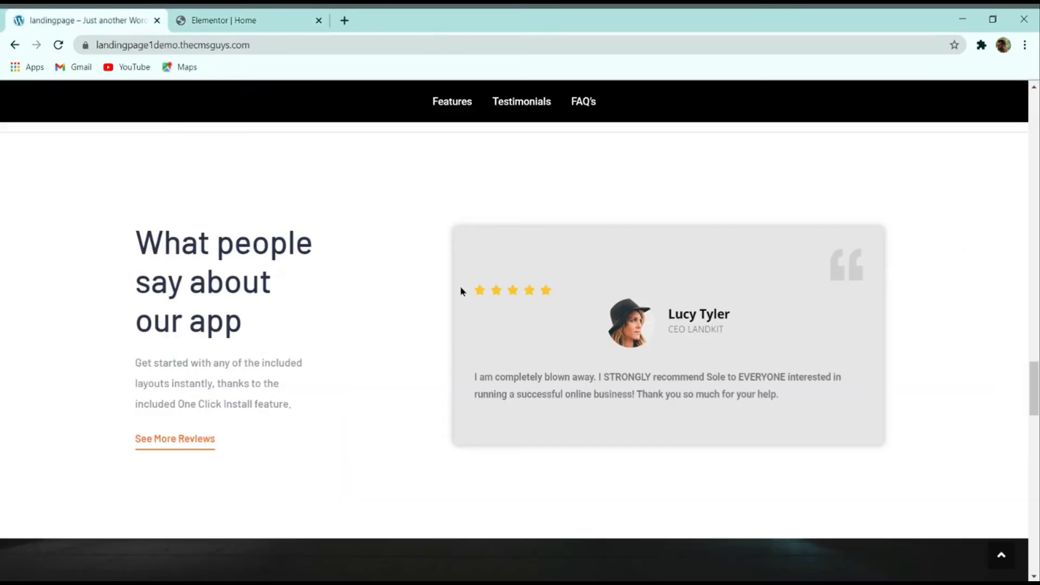
click(295, 18)
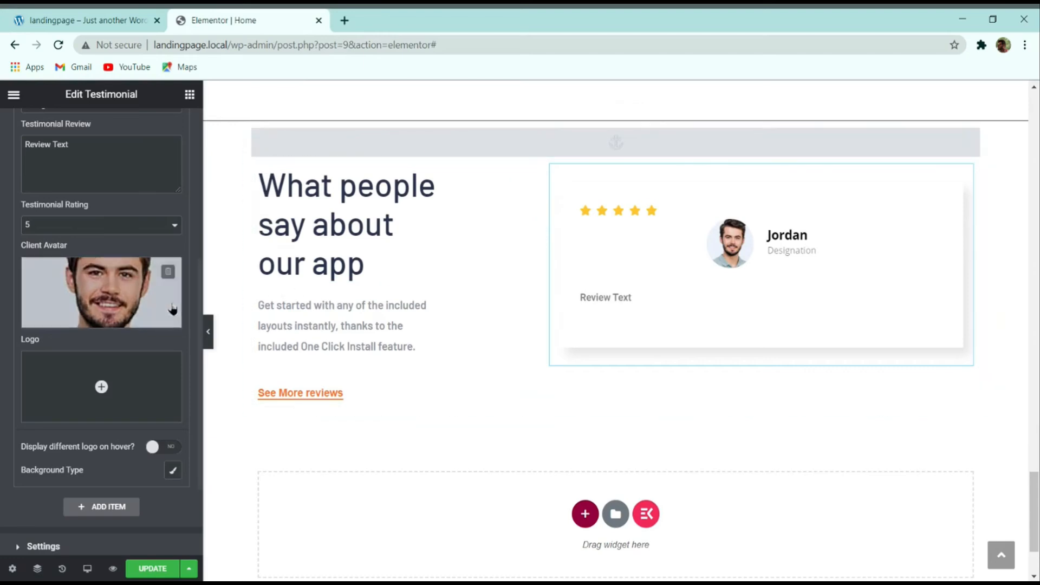
scroll(109, 260, up, 5)
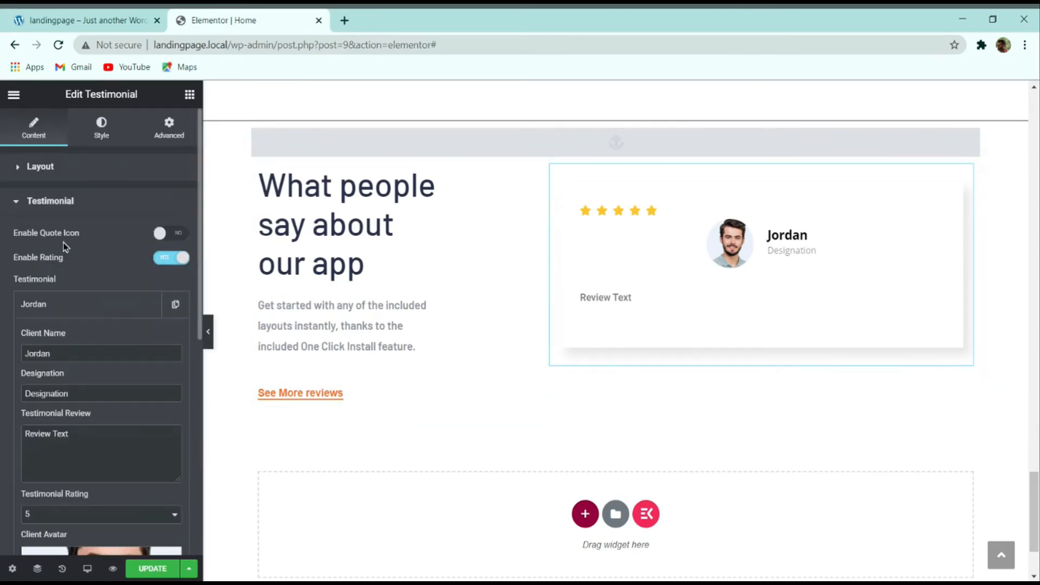
double_click(124, 405)
text(C)
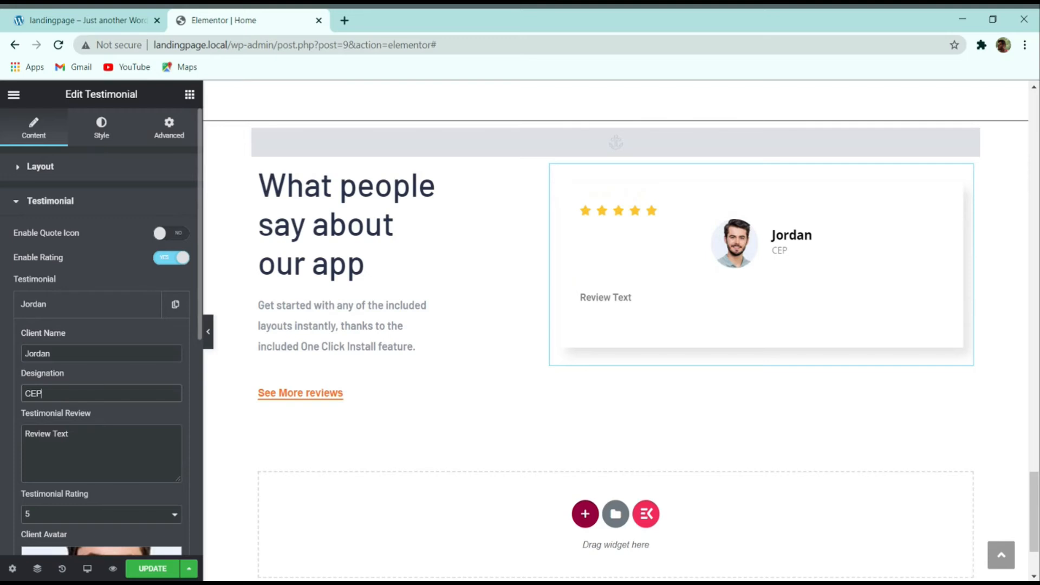
text(EP)
key(BackSpace)
text(O)
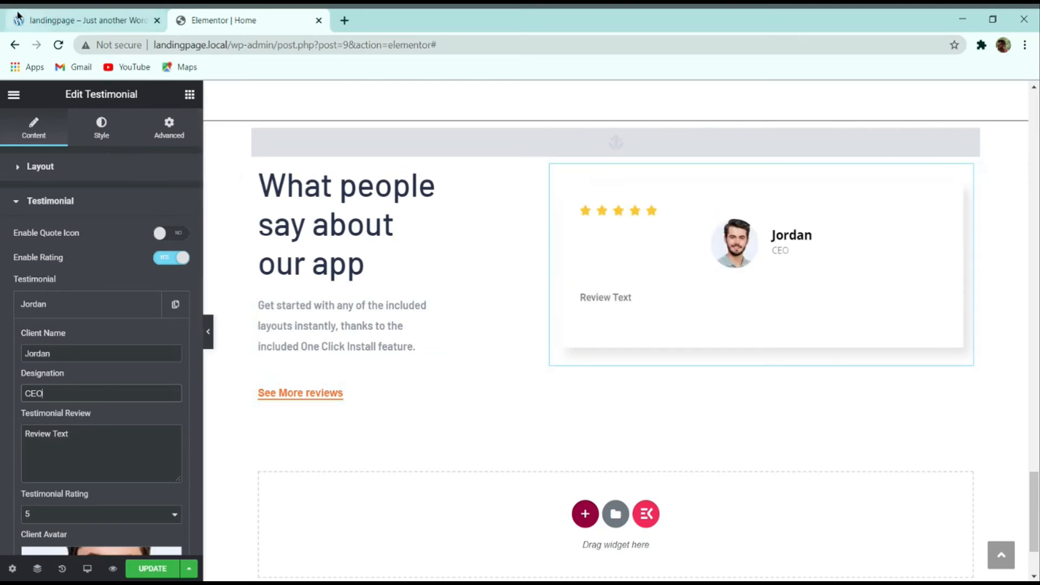
click(87, 14)
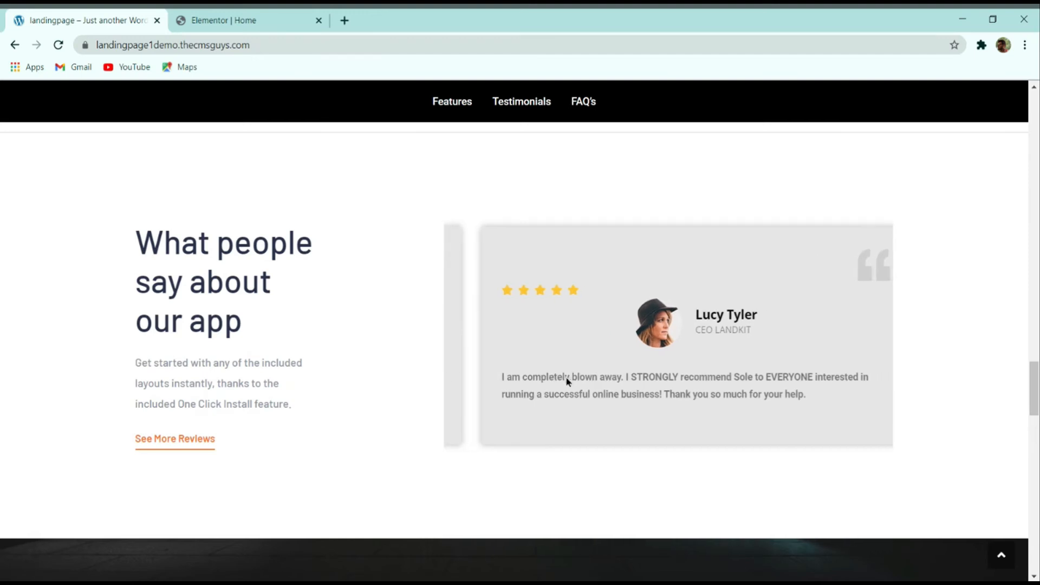
click(215, 20)
drag(92, 444, 44, 437)
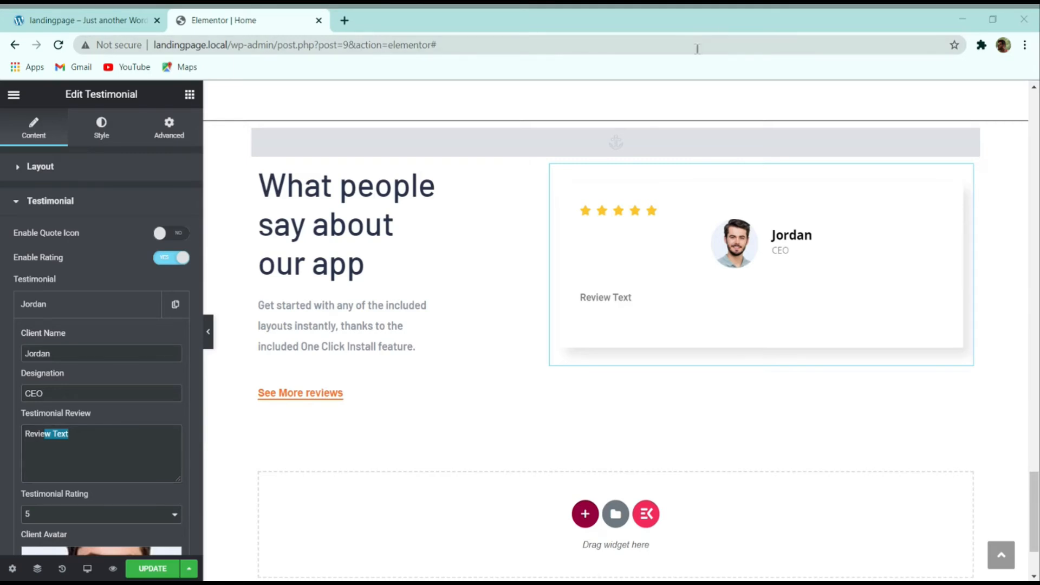
click(84, 435)
key(ctrl+a)
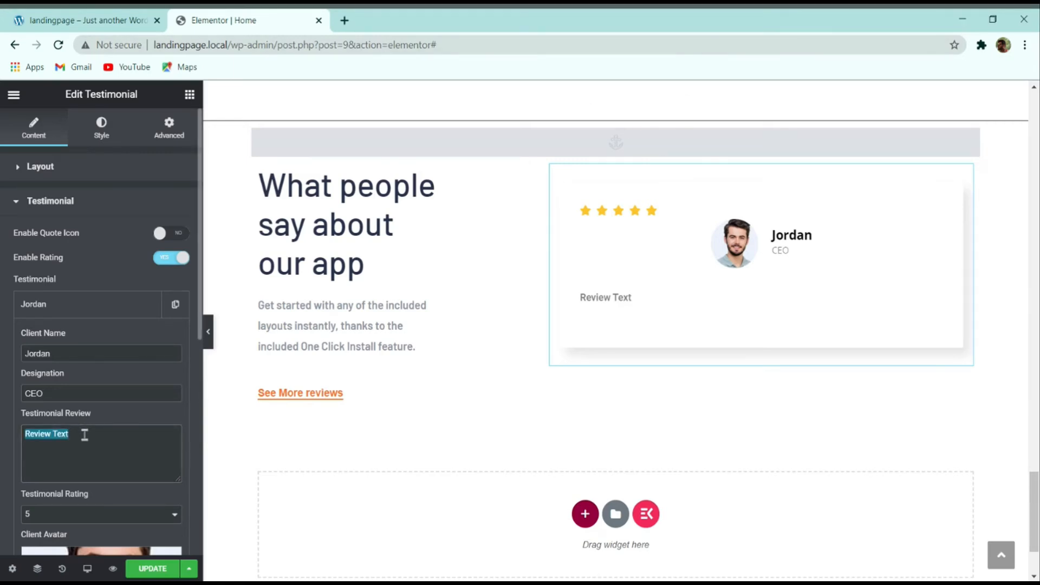
text(I like Sole more and more each day because it makes my life a lot easier. Sole was the best investment I ever made. It's all good. I use Sole often.)
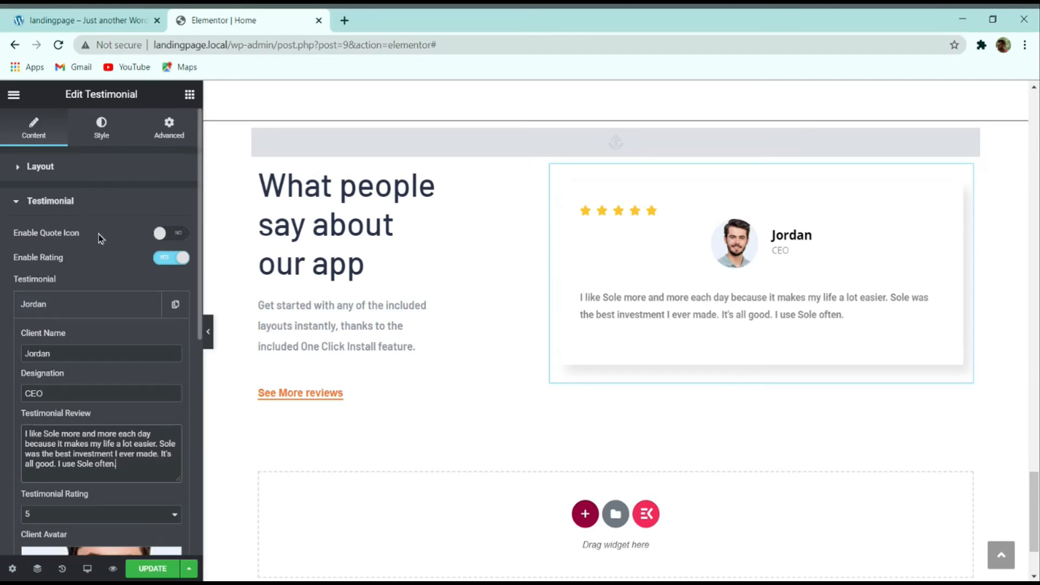
click(173, 233)
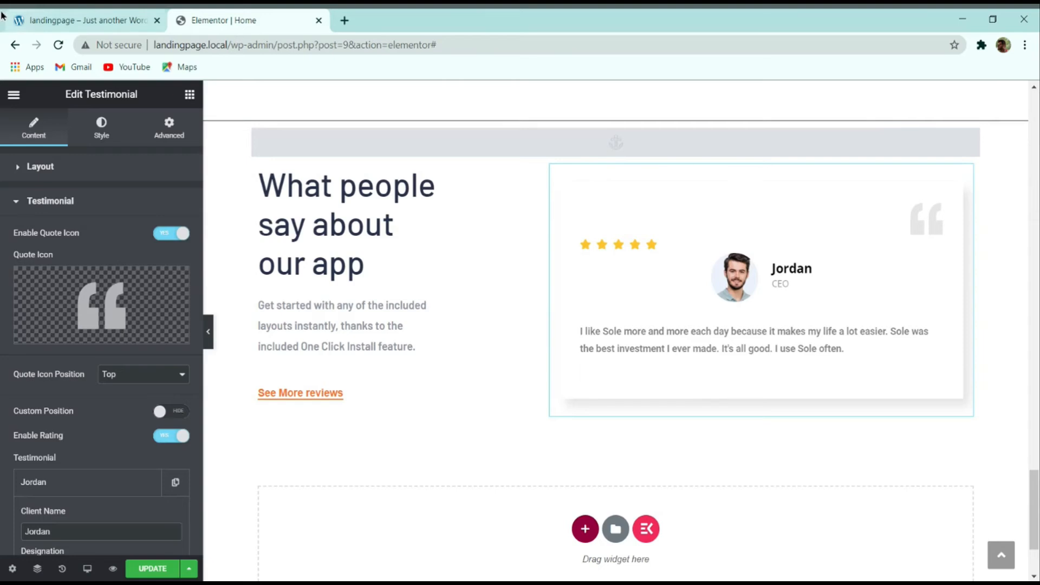
click(86, 20)
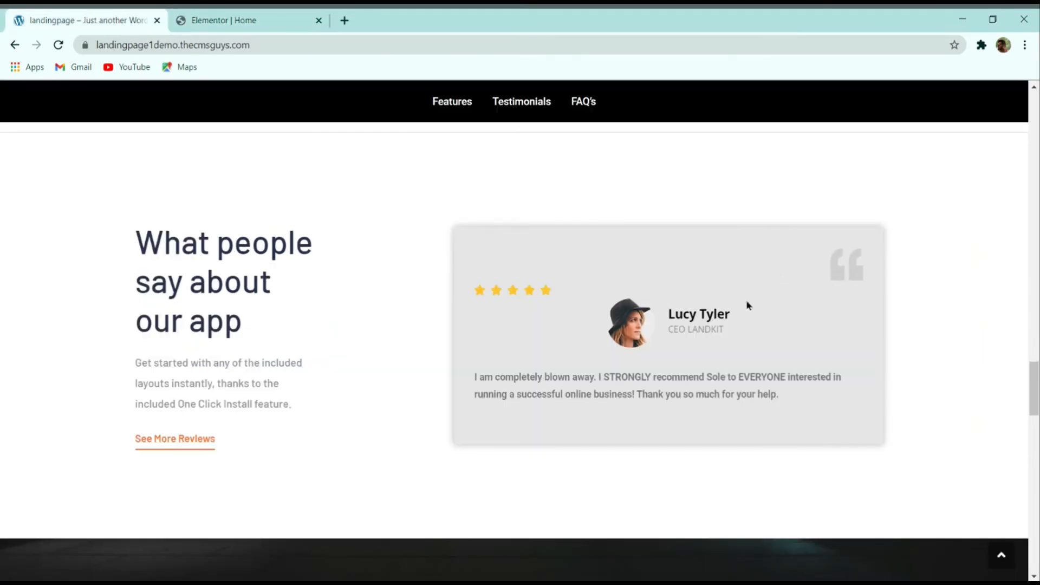
scroll(861, 298, down, 1)
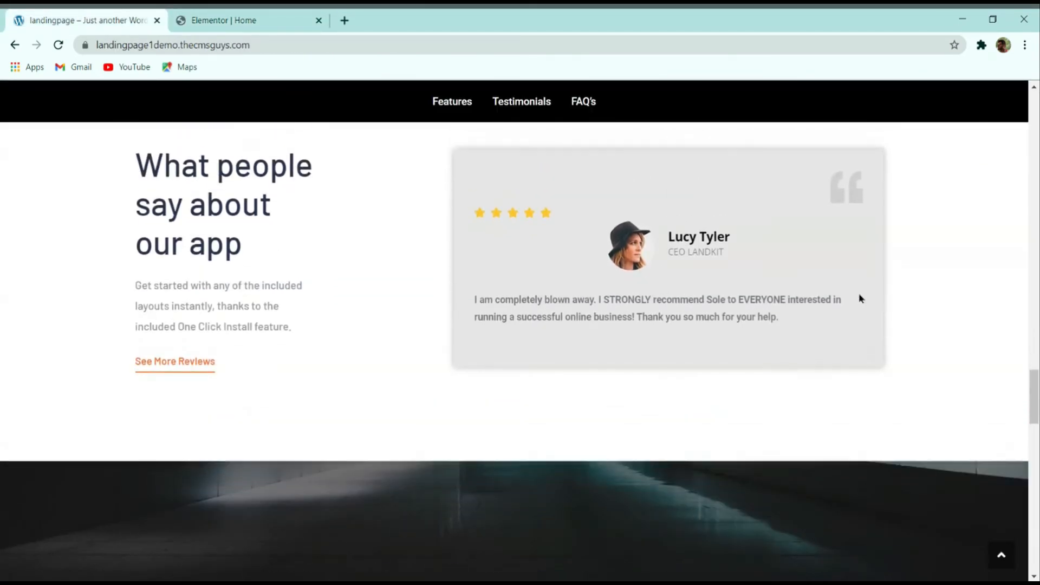
click(298, 29)
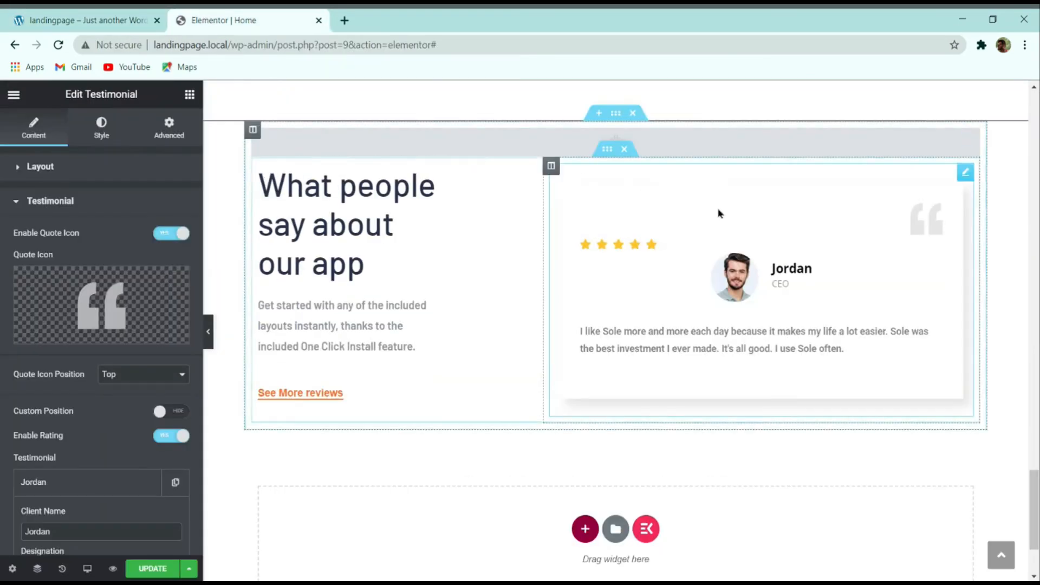
Step: Give the testimonial card a classic e5e5e5 light grey background
click(100, 136)
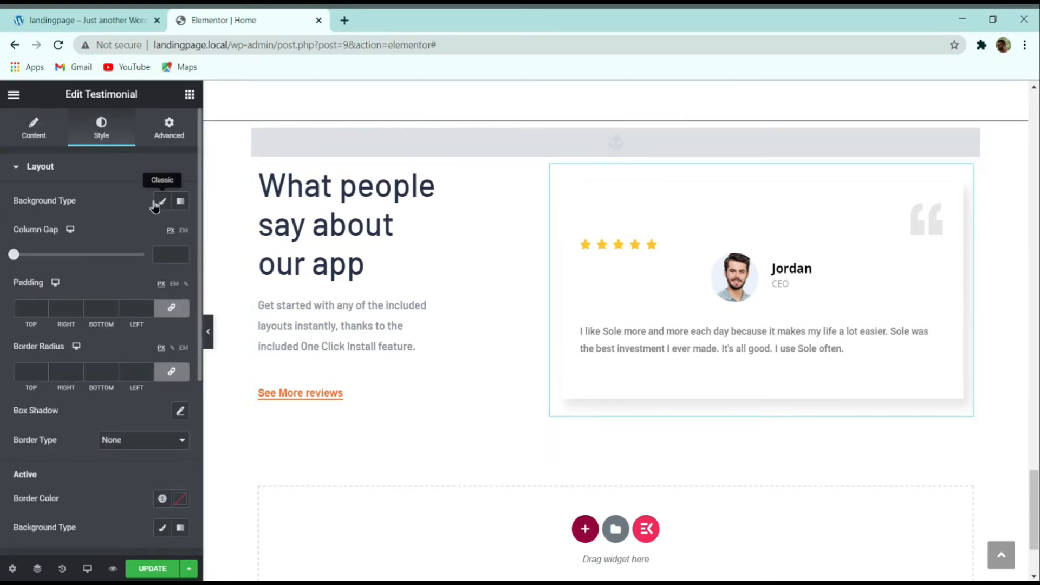
click(161, 201)
click(180, 231)
text(e5e5e5)
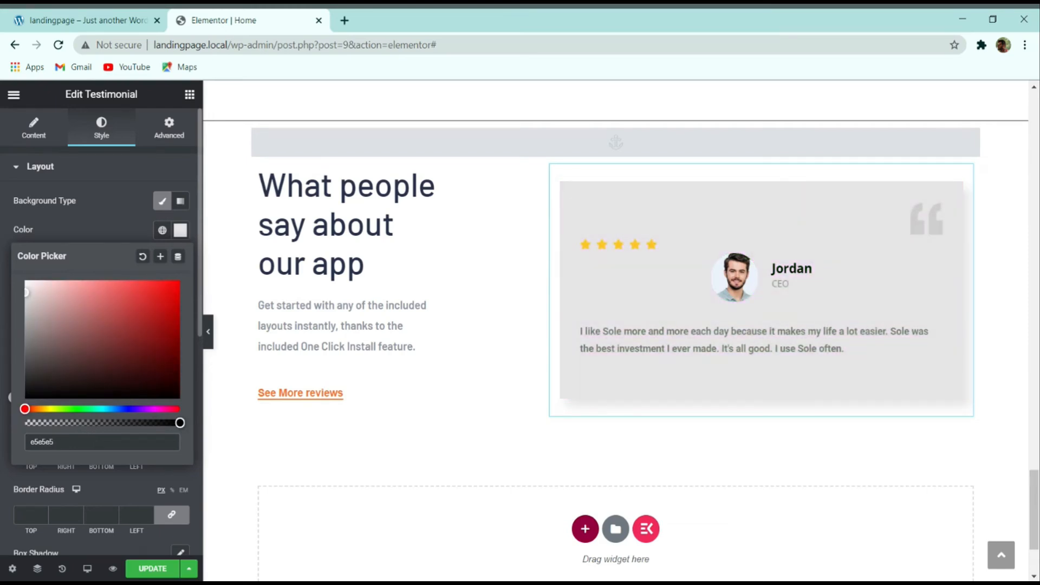
click(95, 233)
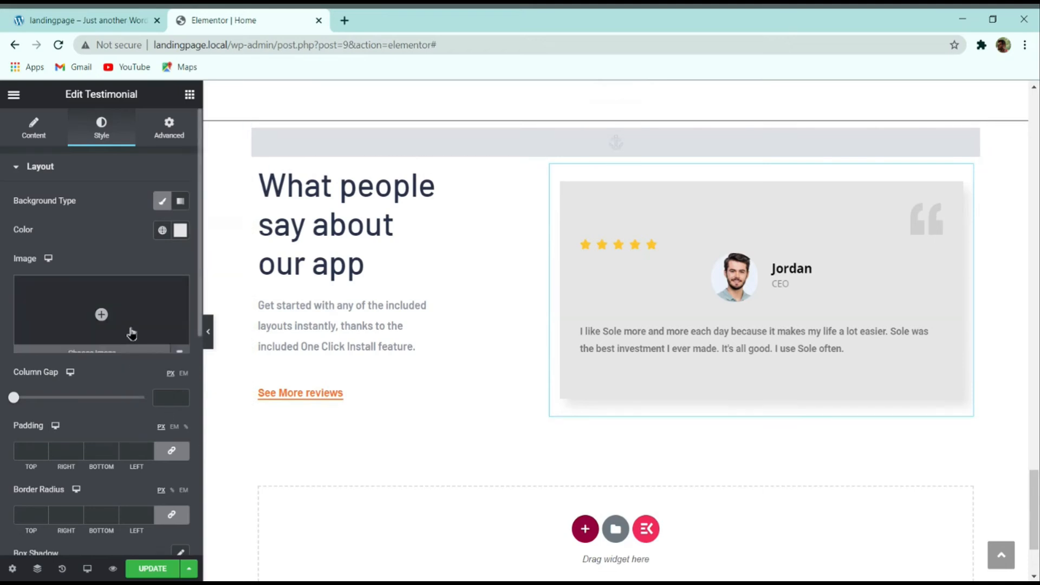
Step: Enable a box shadow on the card and lower its colour opacity for a soft look
scroll(133, 332, down, 5)
click(178, 267)
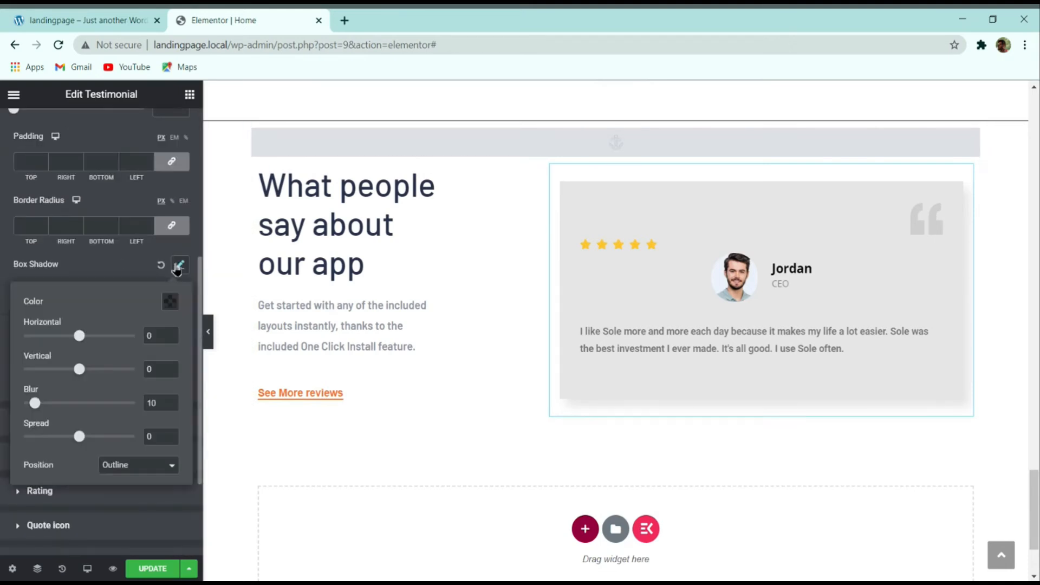
click(168, 300)
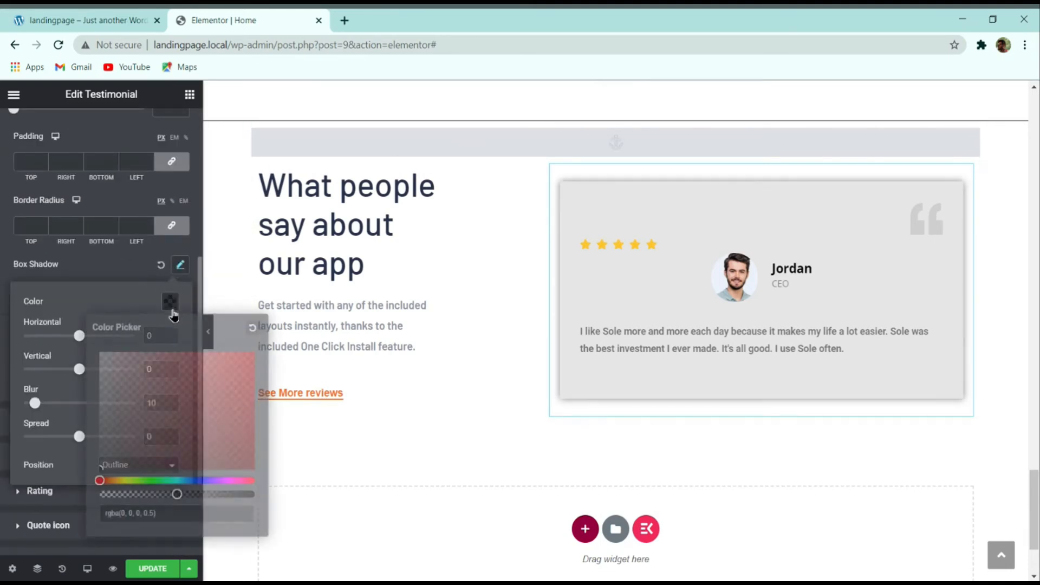
drag(177, 494, 153, 495)
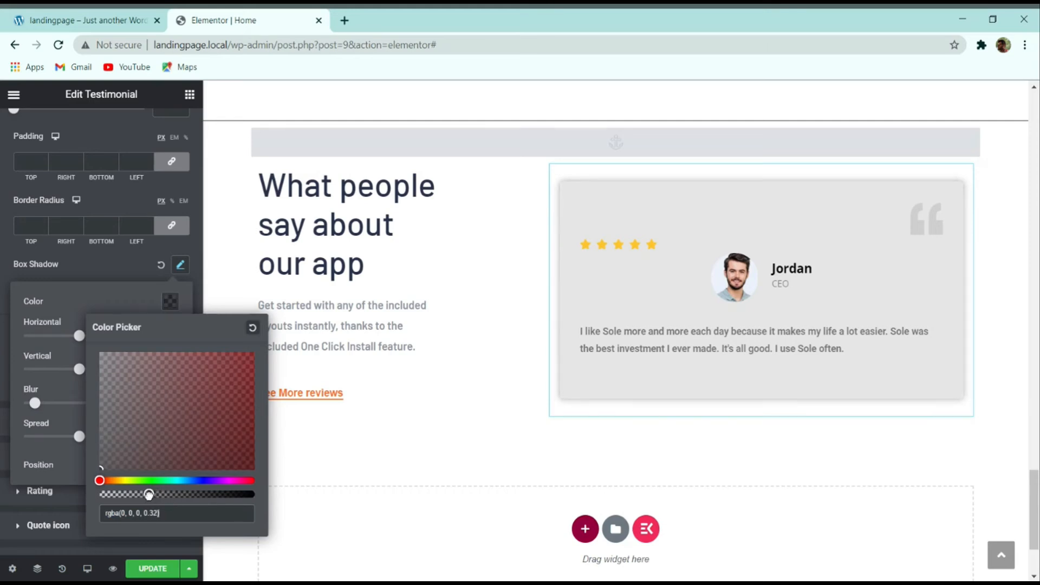
click(122, 273)
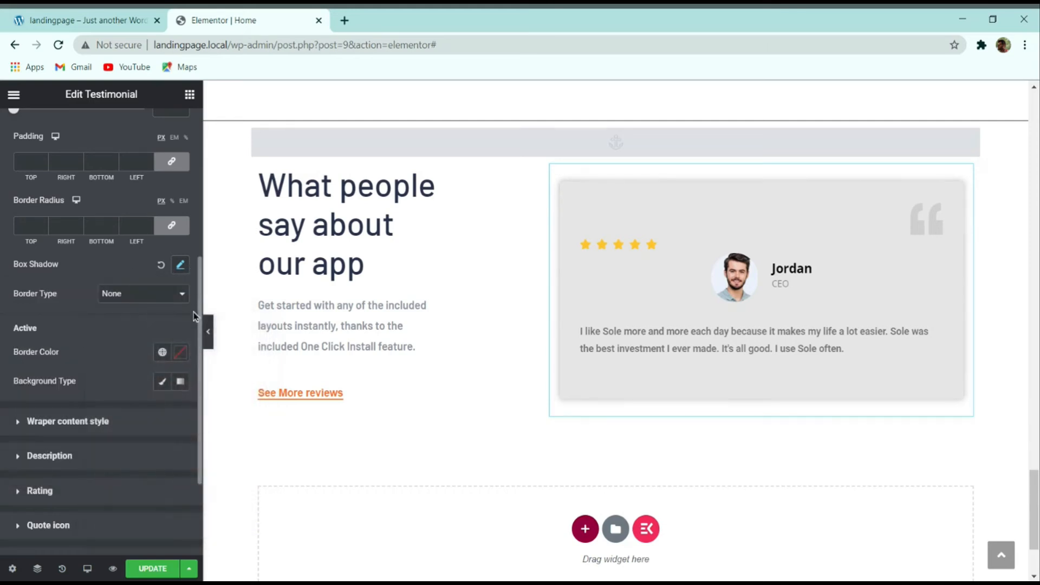
click(208, 333)
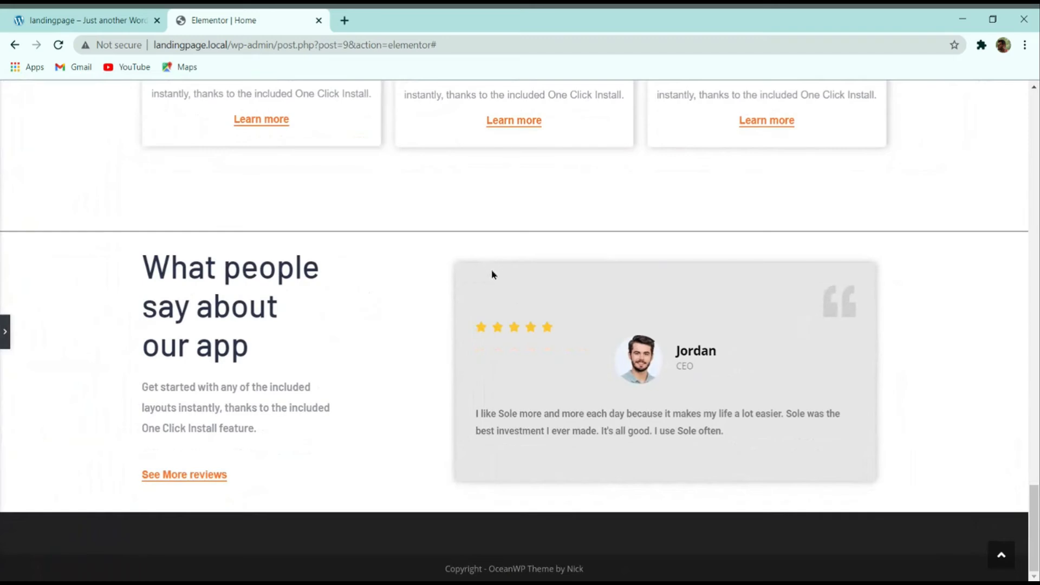
click(107, 13)
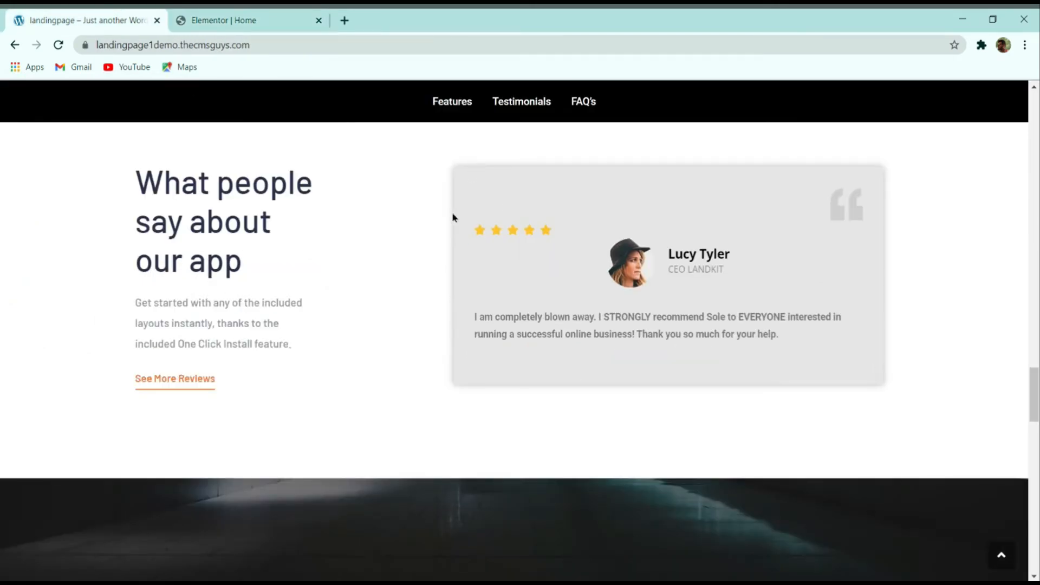
click(244, 21)
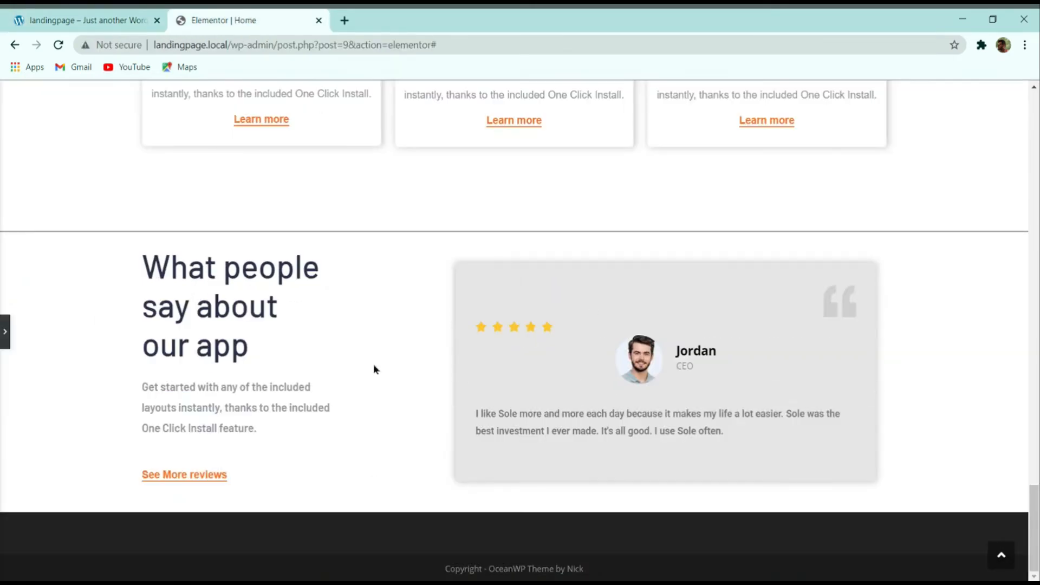
click(5, 333)
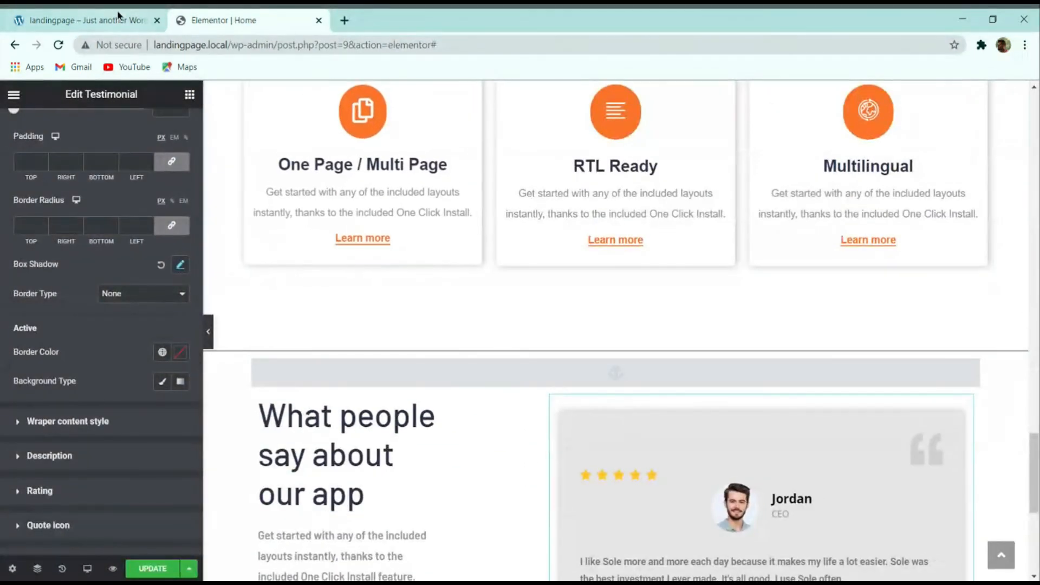
scroll(108, 249, down, 3)
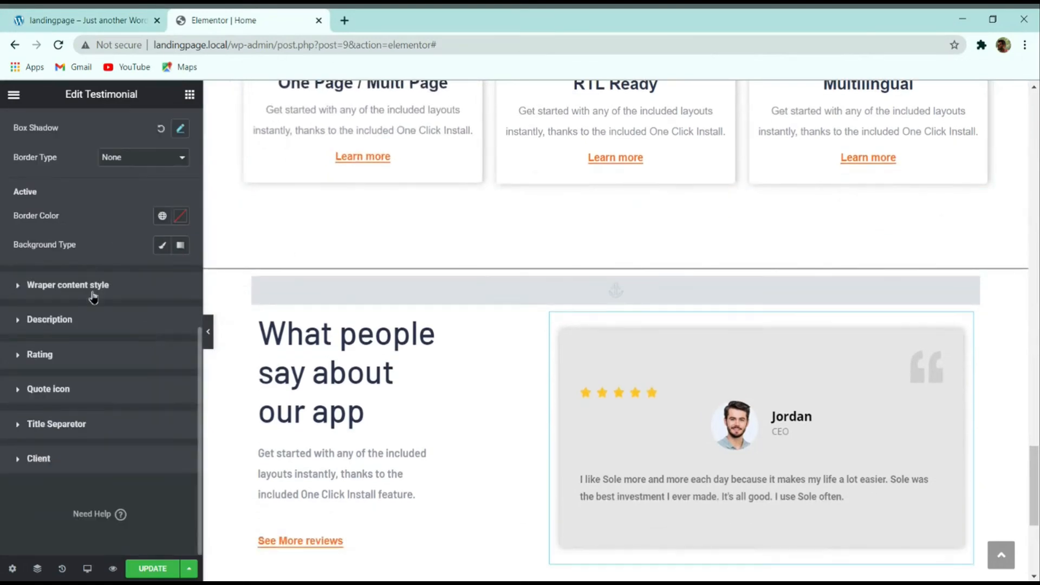
Step: Set the testimonial description typography to Montserrat, 15 px size, 30 px line height
click(69, 321)
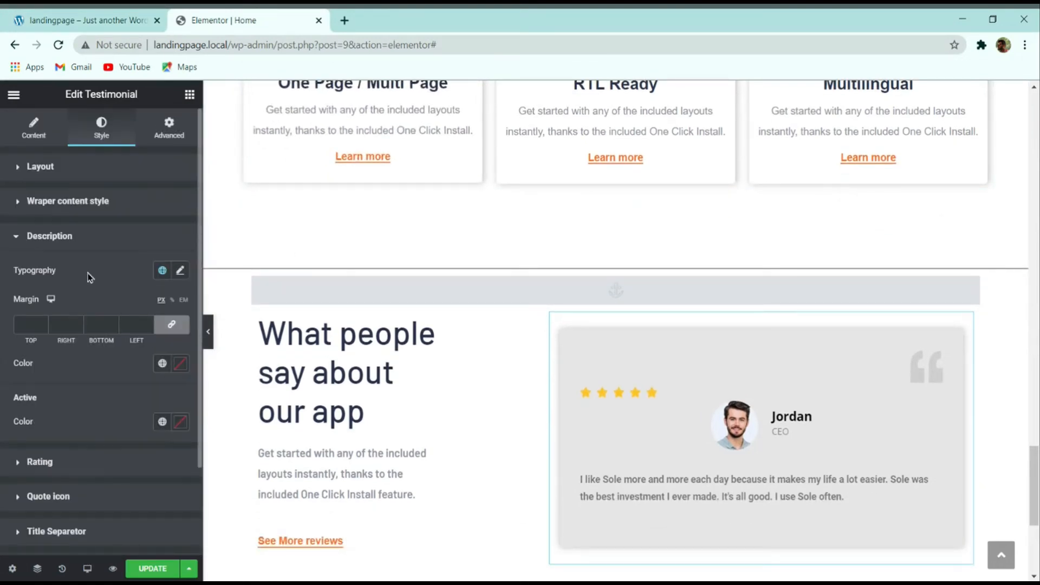
click(181, 270)
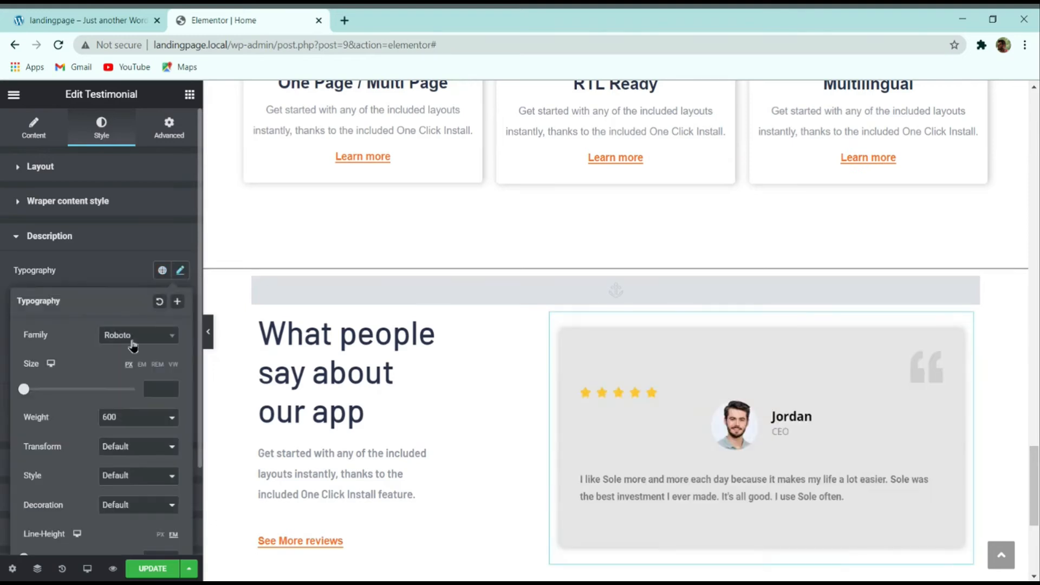
click(133, 339)
text(mon)
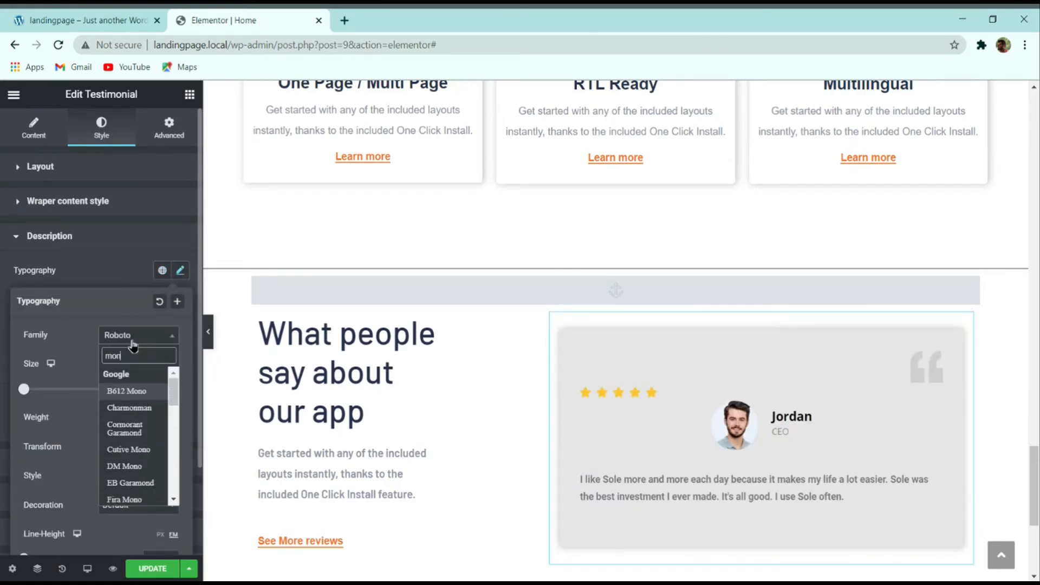
text(tse)
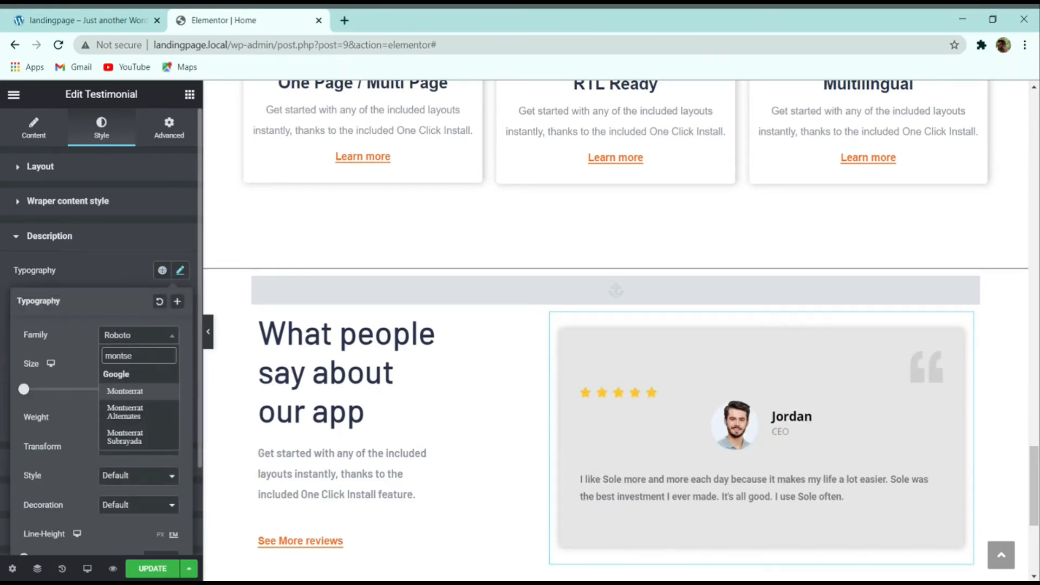
click(145, 390)
click(156, 388)
text(15)
scroll(135, 421, down, 2)
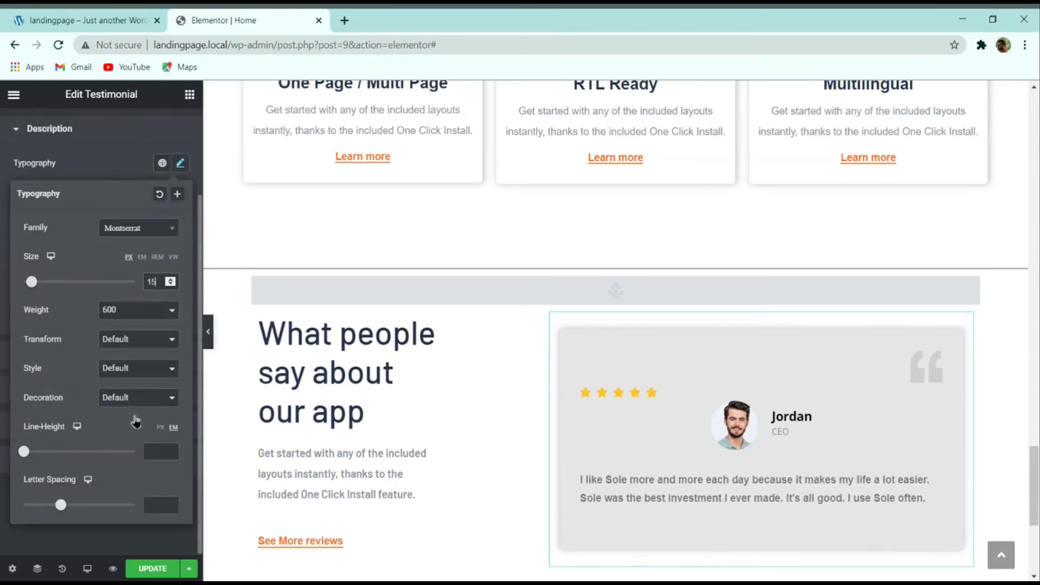
click(157, 453)
text(30)
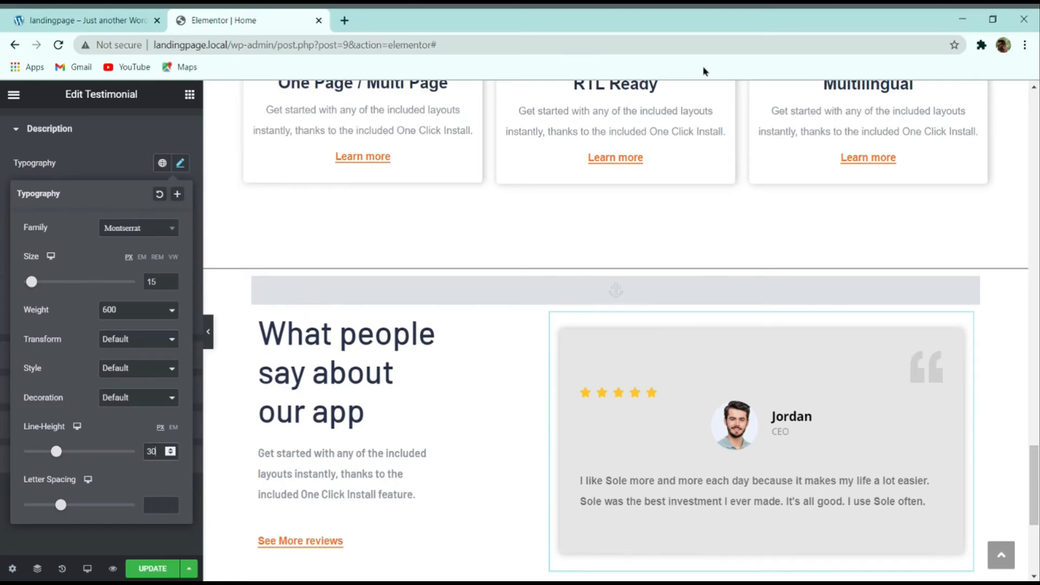
Step: Compare the restyled testimonial text with the live demo
click(120, 17)
scroll(413, 257, up, 2)
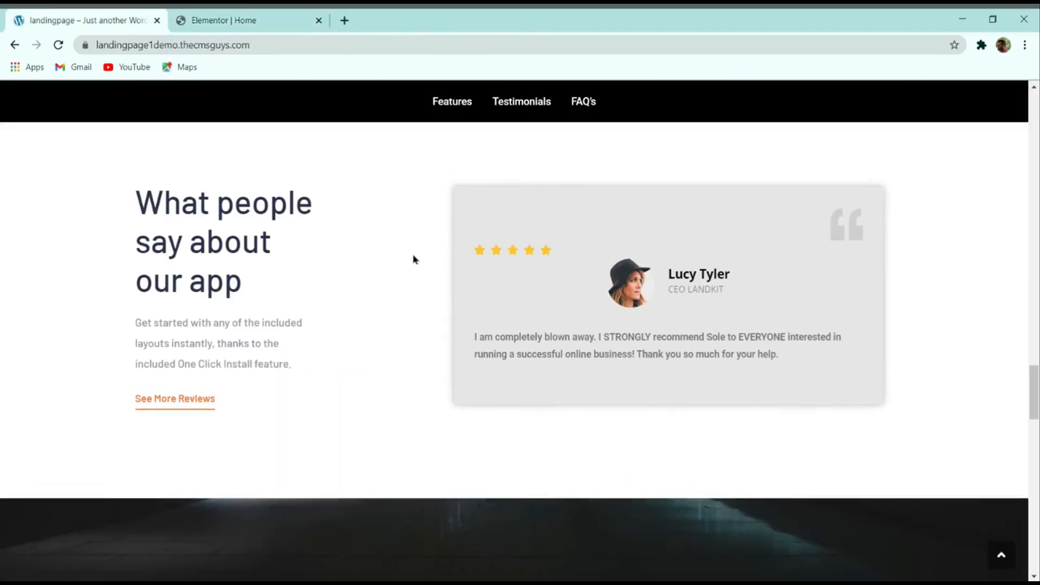
click(228, 18)
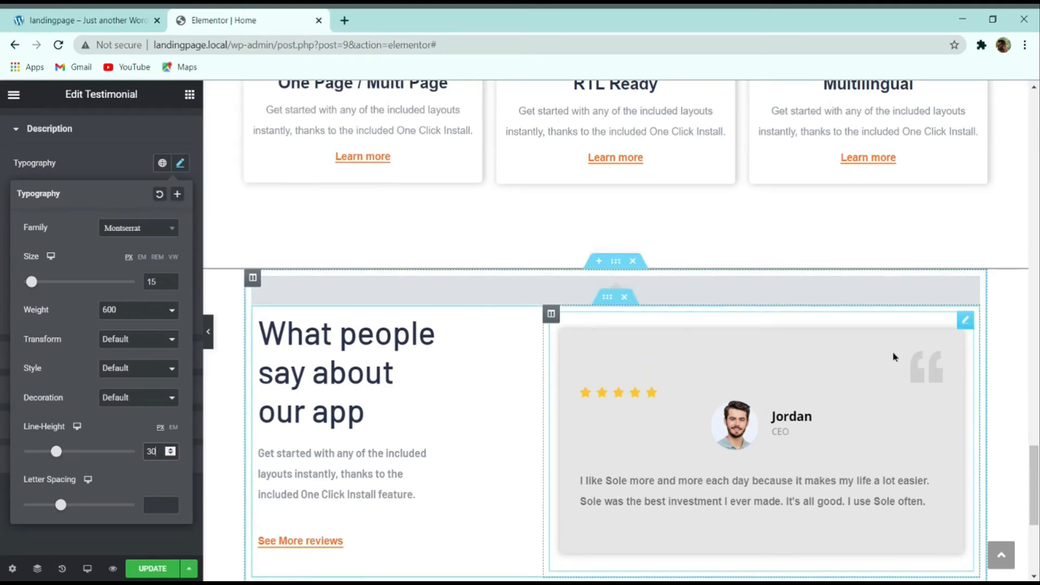
scroll(894, 357, down, 2)
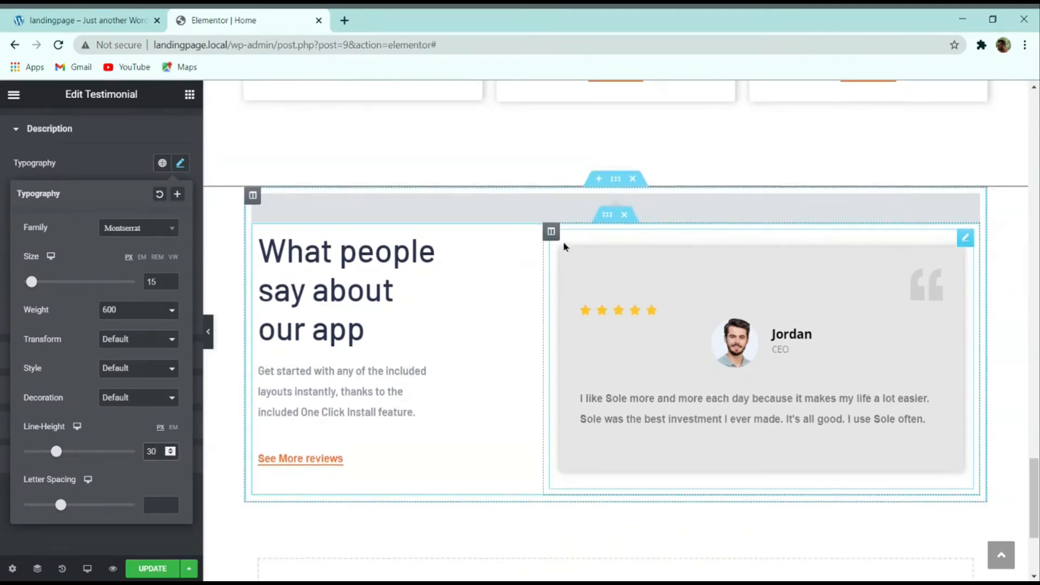
Step: Give the testimonial inner section unlinked padding of 100 px top and bottom, then preview
click(601, 219)
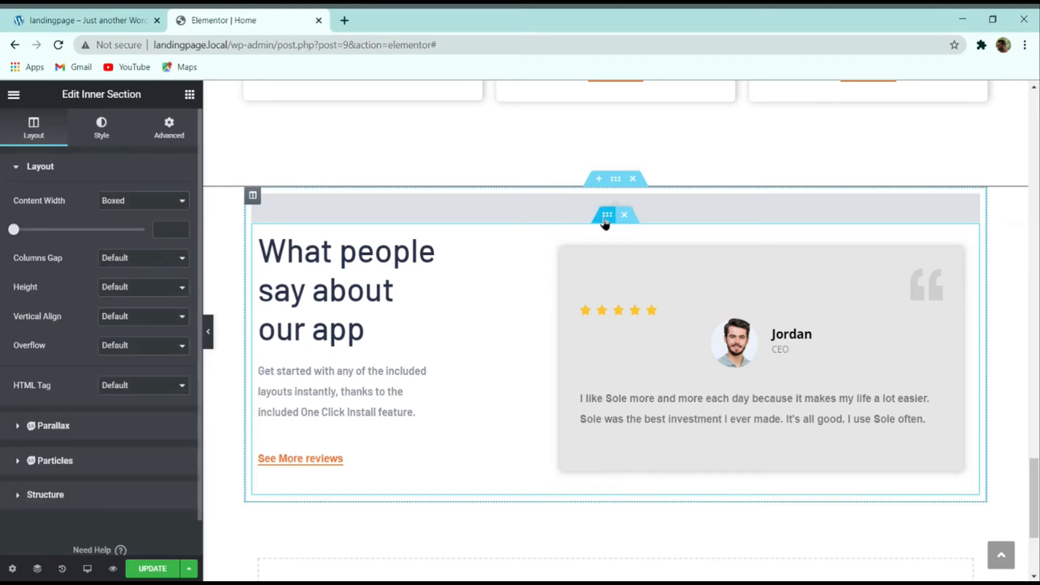
click(166, 130)
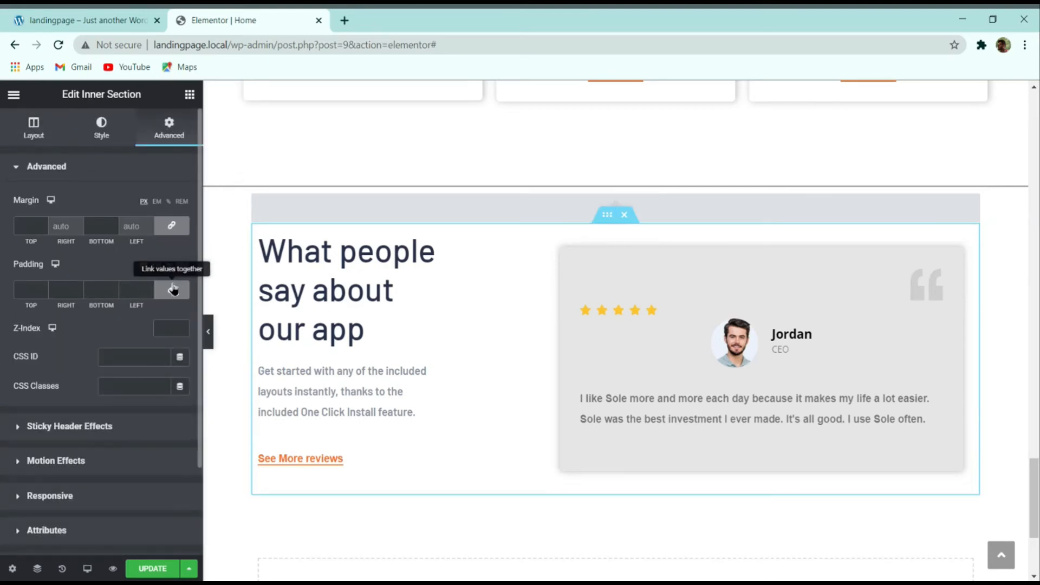
click(171, 289)
click(25, 289)
text(100)
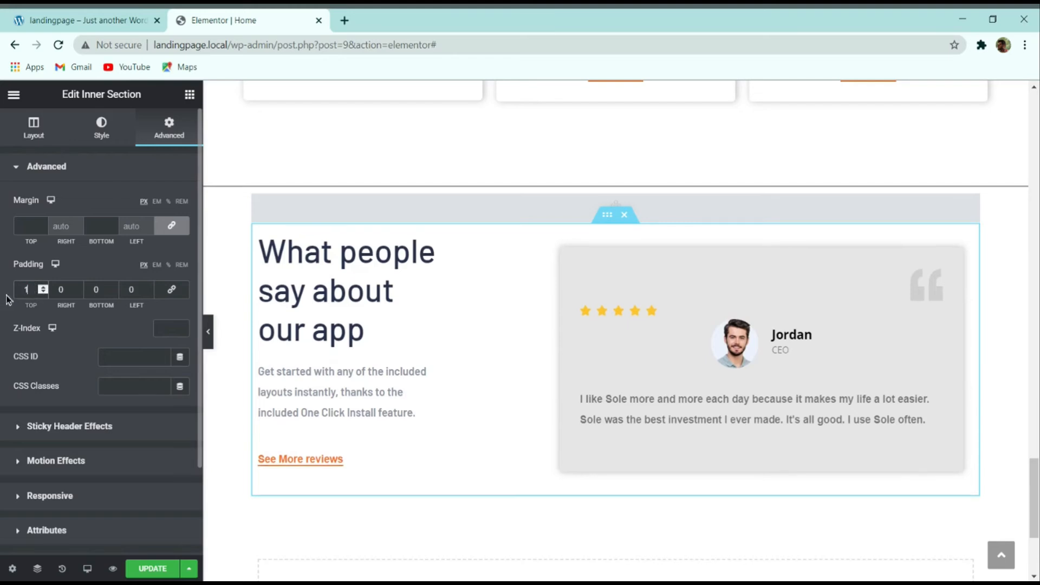
click(98, 289)
text(100)
scroll(239, 350, down, 3)
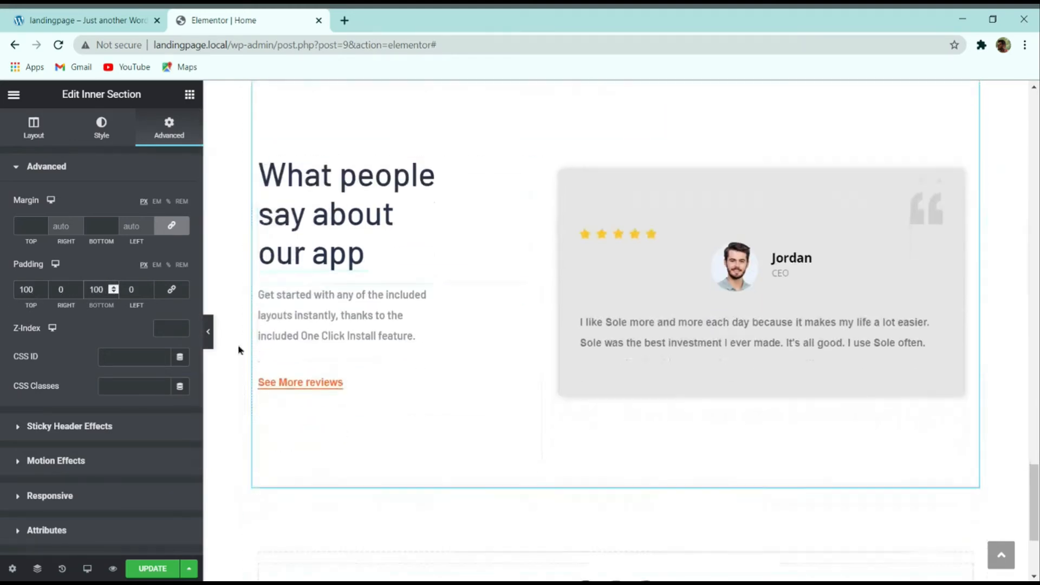
click(208, 331)
scroll(379, 381, up, 3)
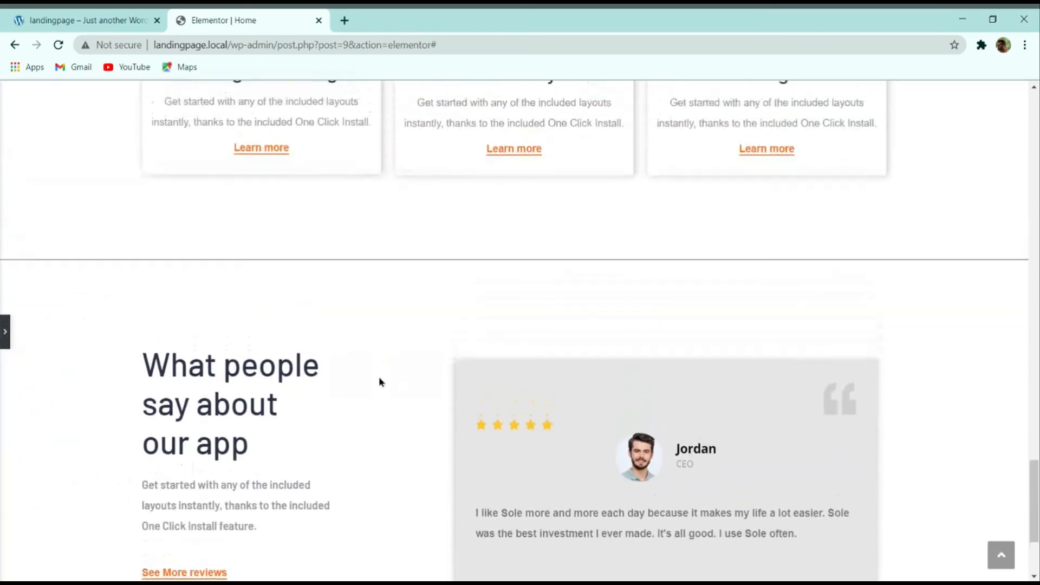
scroll(379, 381, down, 3)
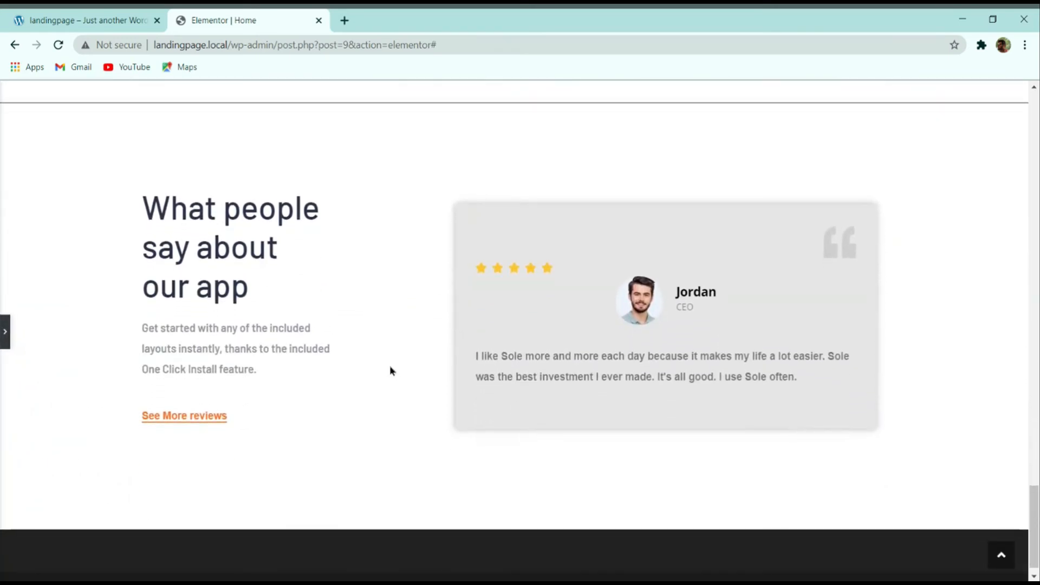
scroll(299, 399, up, 2)
click(5, 332)
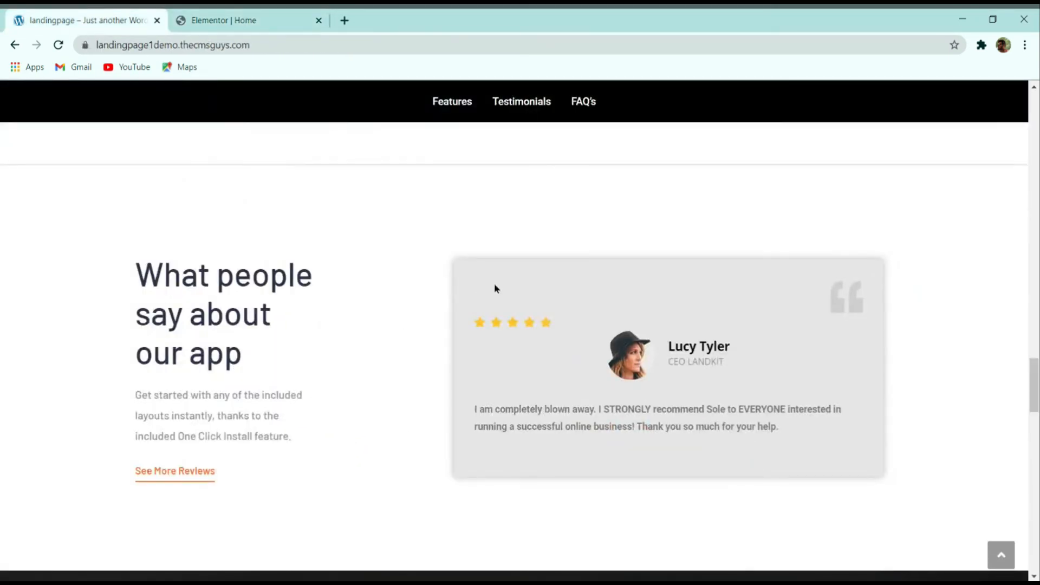
scroll(494, 288, down, 7)
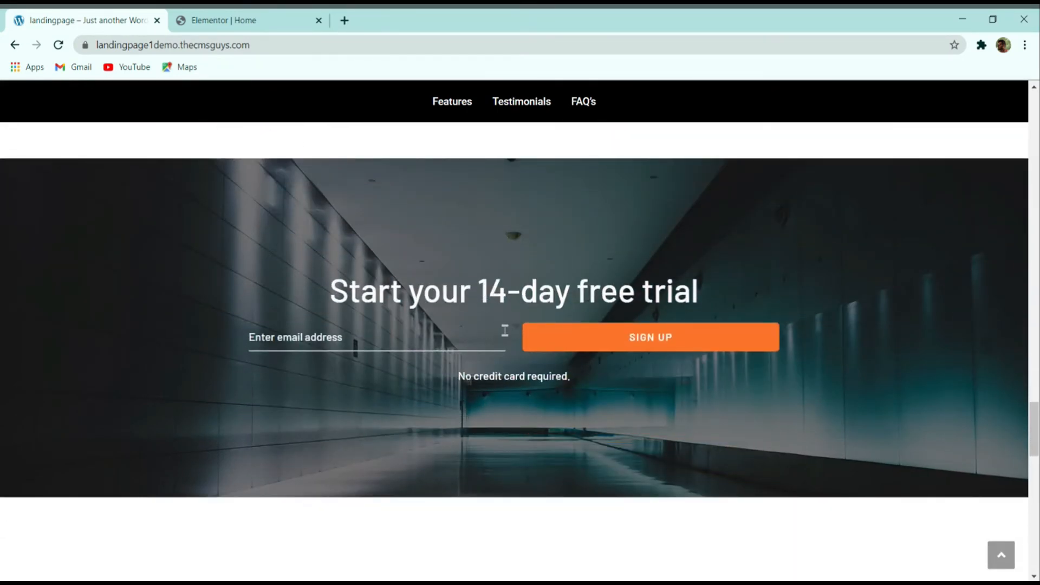
click(407, 345)
click(393, 368)
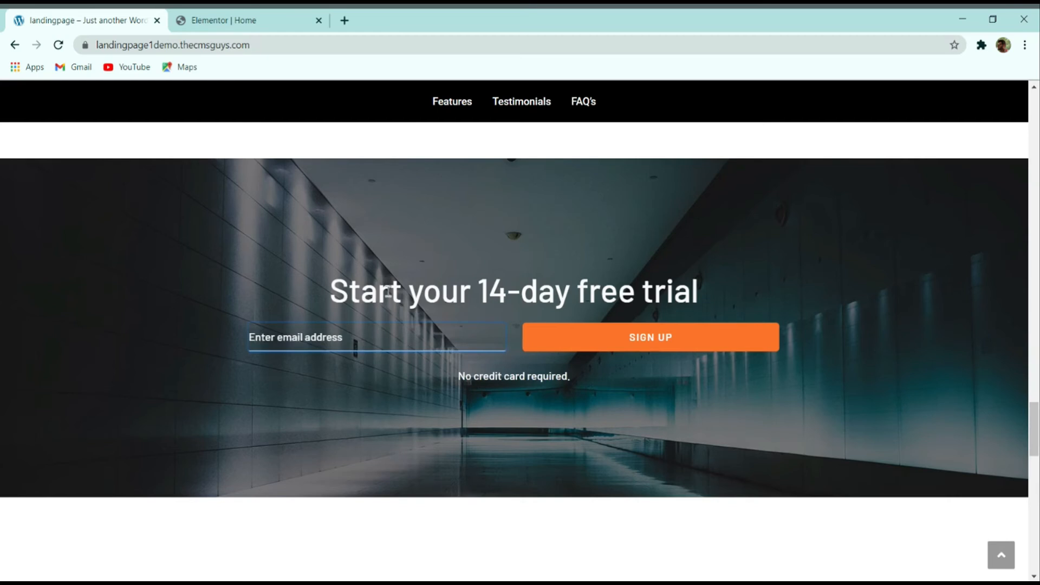
scroll(391, 306, up, 15)
scroll(393, 307, up, 8)
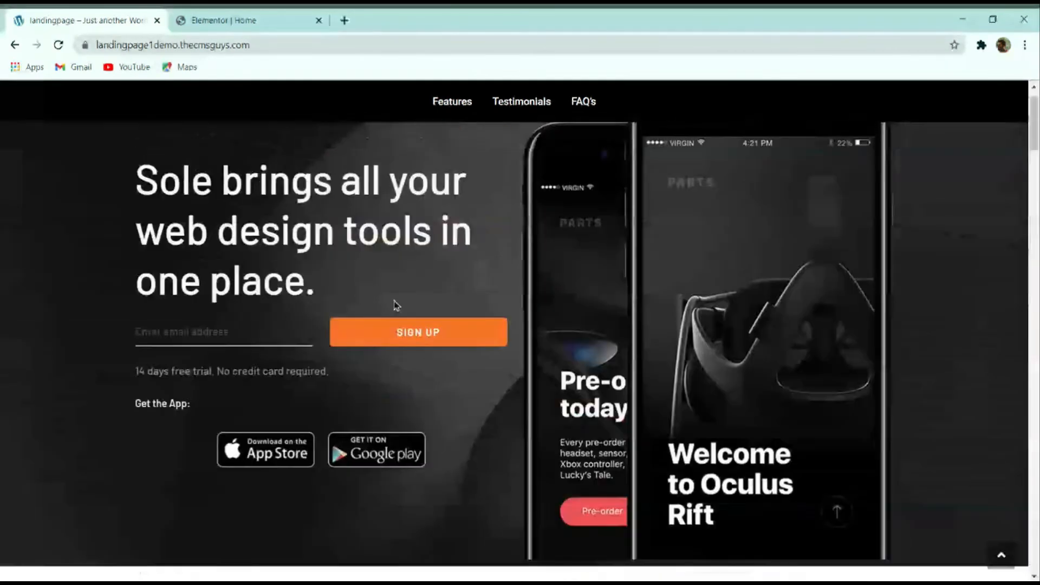
click(235, 422)
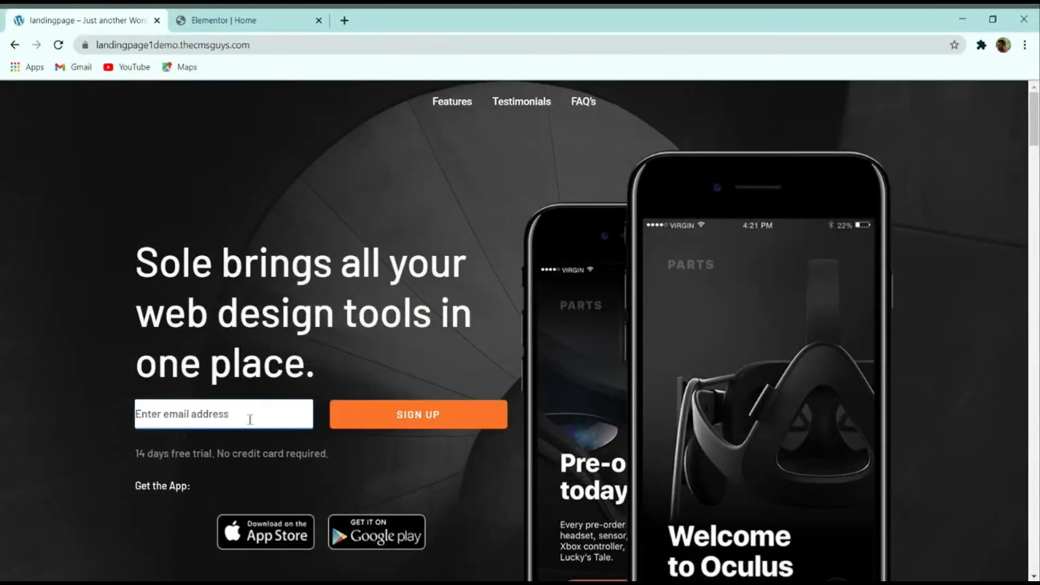
scroll(367, 418, down, 2)
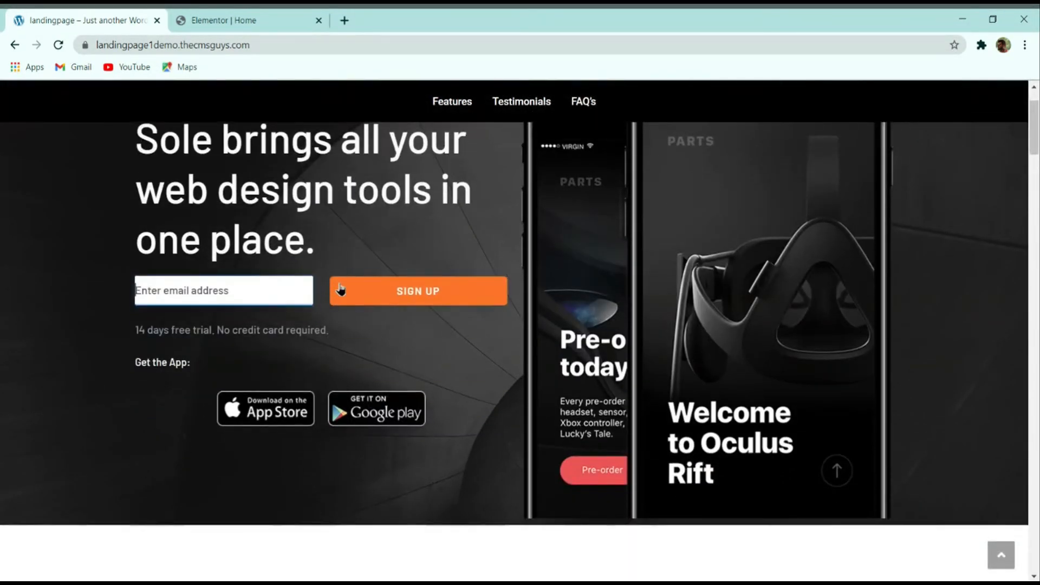
scroll(360, 290, down, 12)
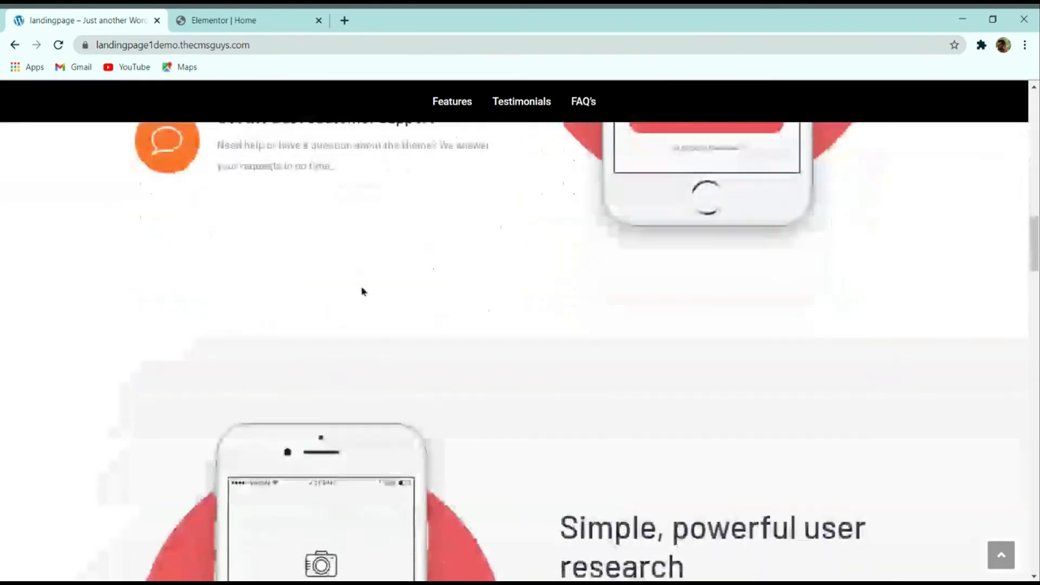
scroll(361, 293, down, 8)
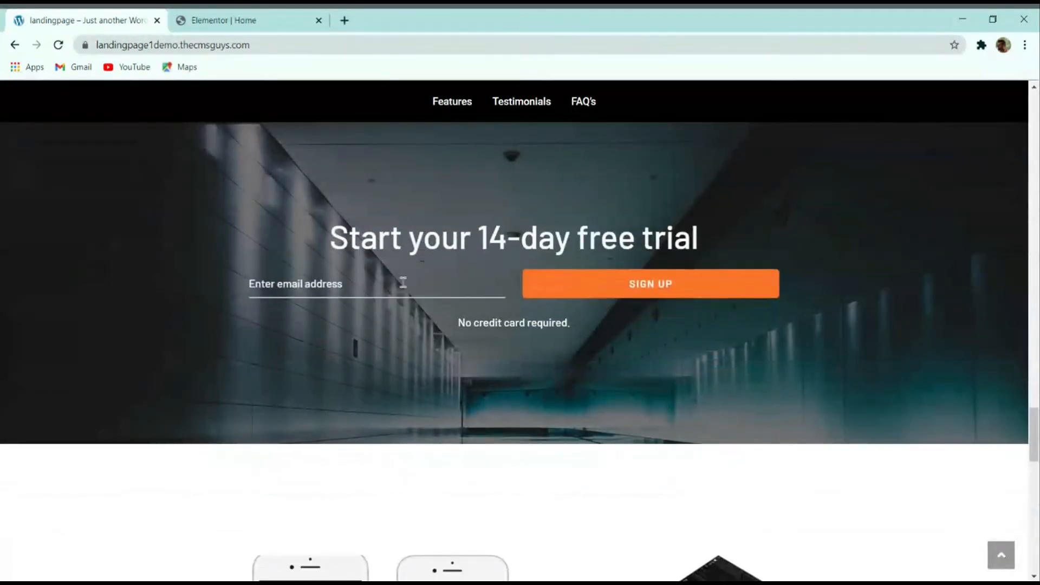
click(402, 283)
click(472, 257)
click(254, 22)
scroll(346, 209, up, 15)
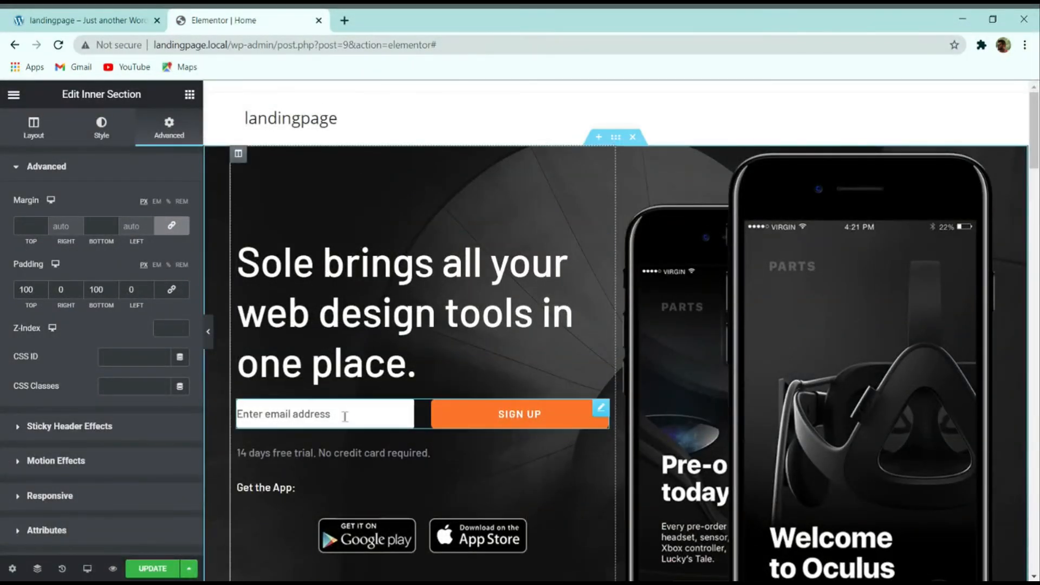
Step: Copy the hero's Mail Chimp email sign-up form widget
right_click(350, 414)
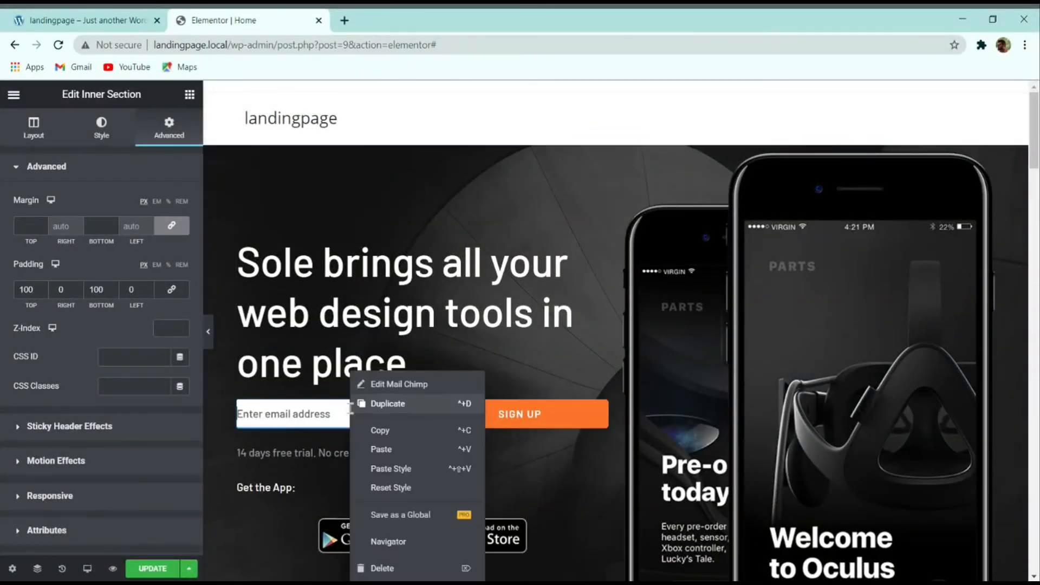
click(379, 431)
scroll(410, 409, down, 20)
scroll(411, 408, up, 4)
scroll(413, 408, down, 4)
click(121, 19)
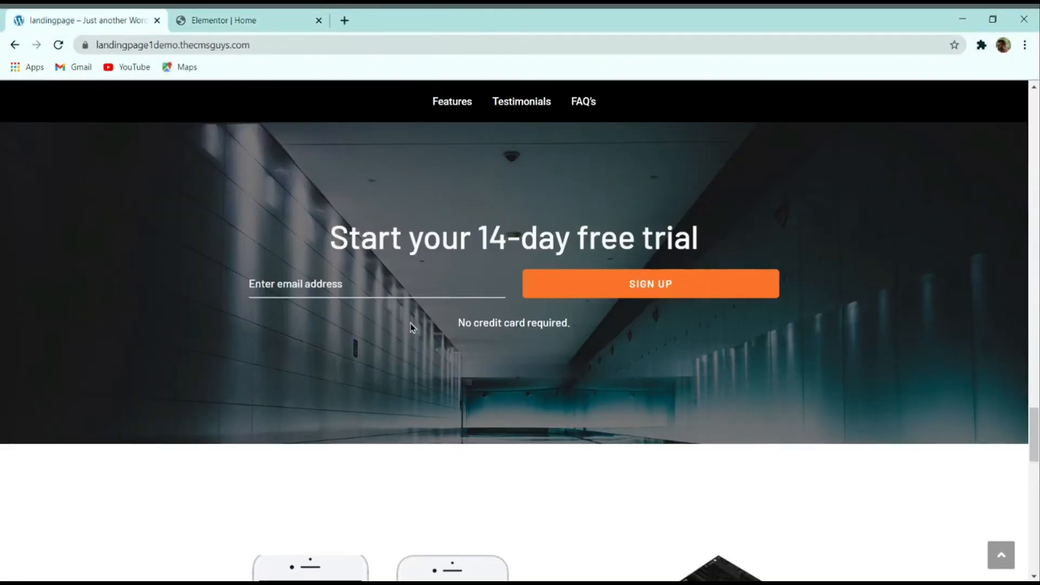
scroll(413, 326, up, 2)
click(233, 18)
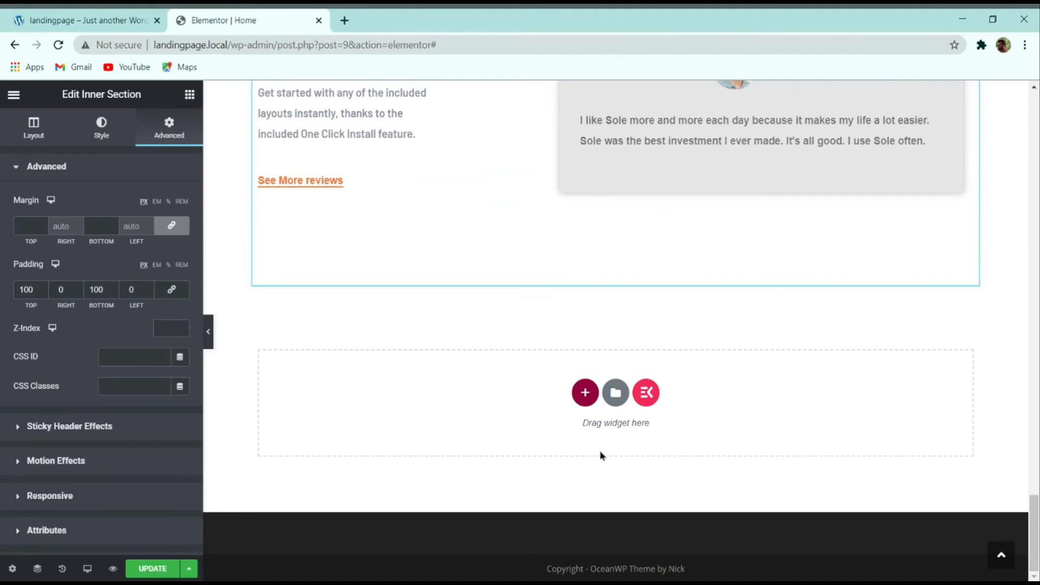
Step: Add a one-column section at the bottom and paste the sign-up form into it
click(584, 394)
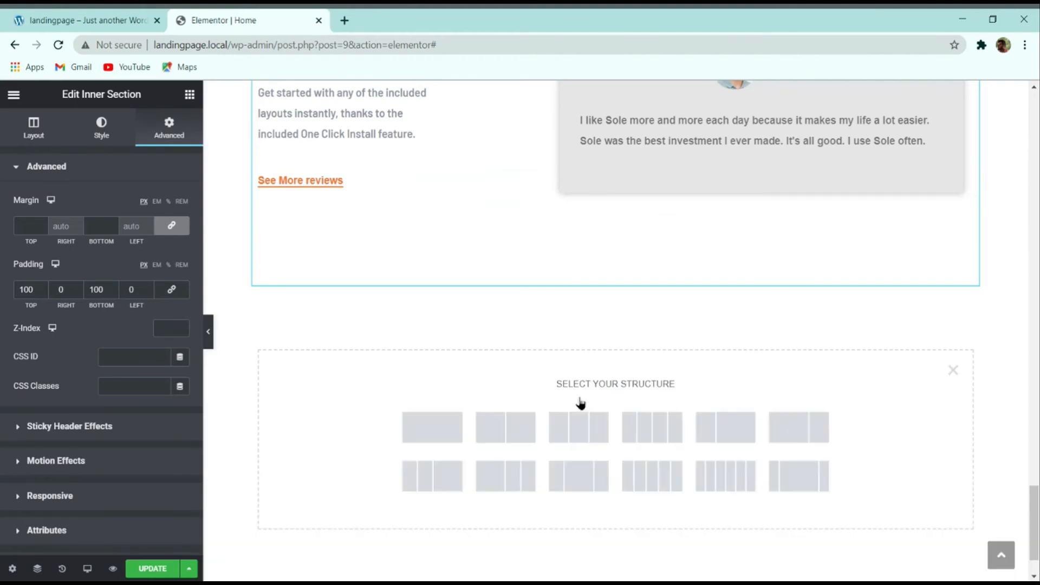
click(455, 424)
right_click(477, 324)
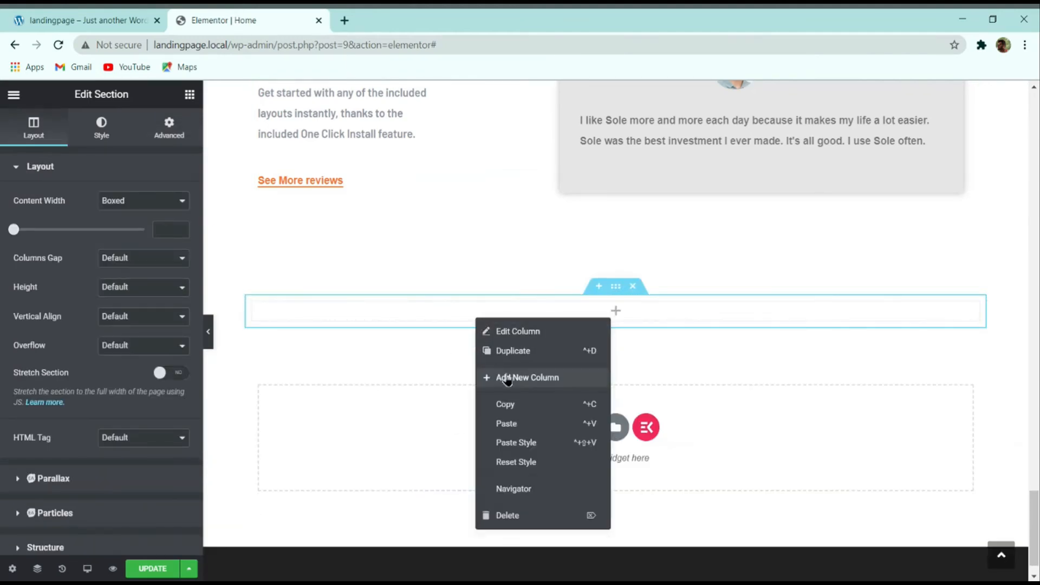
click(506, 424)
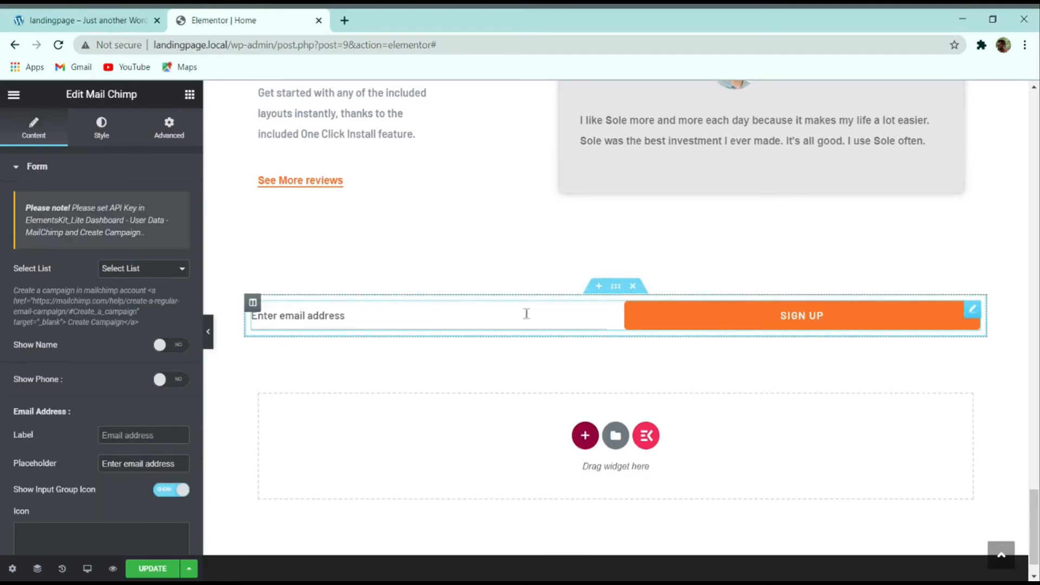
click(121, 16)
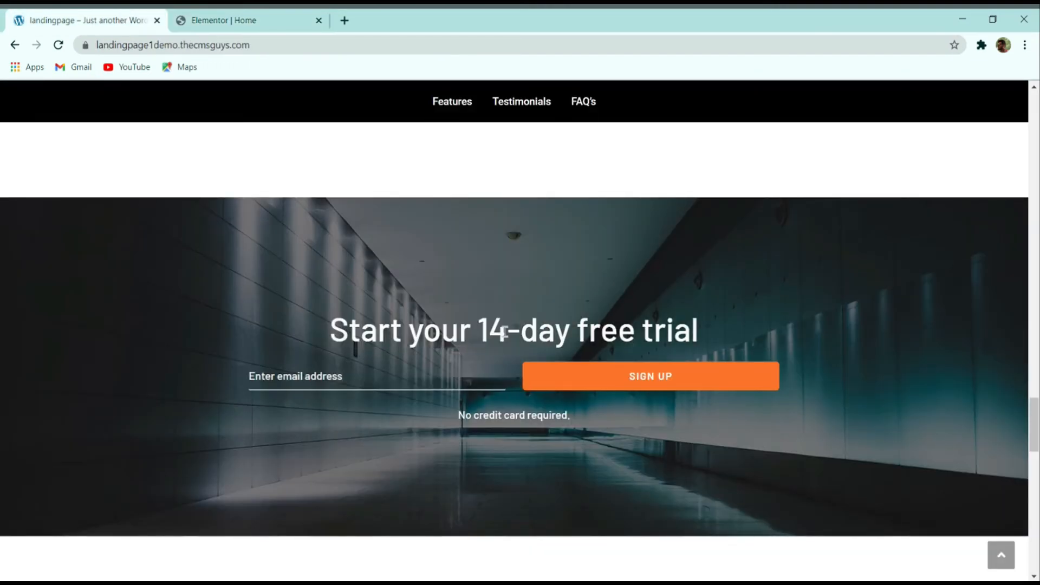
Step: Copy the demo's free-trial headline text and the 'What people say about our app' heading widget
drag(329, 331, 706, 338)
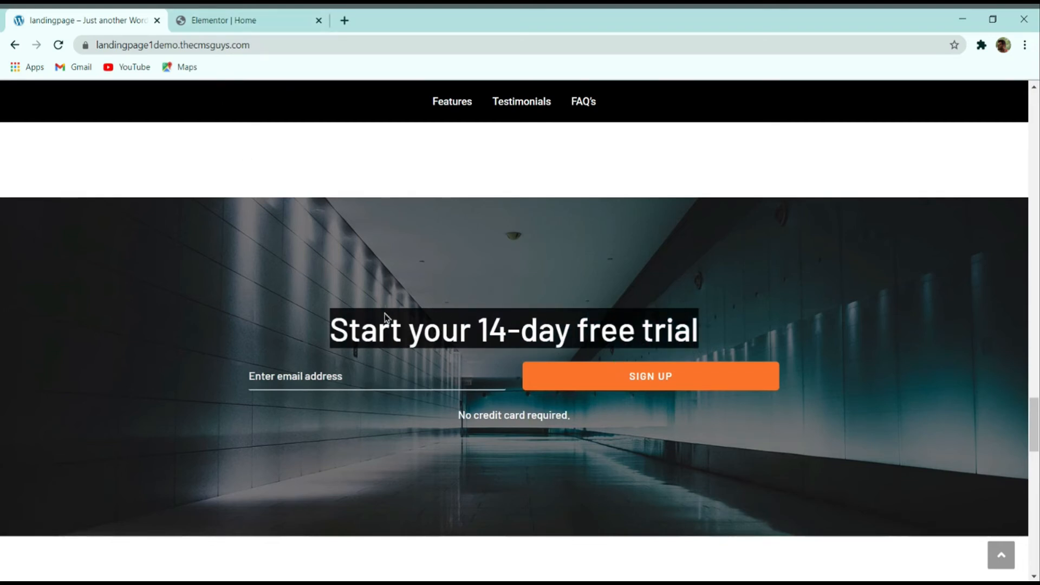
click(267, 19)
scroll(411, 227, up, 3)
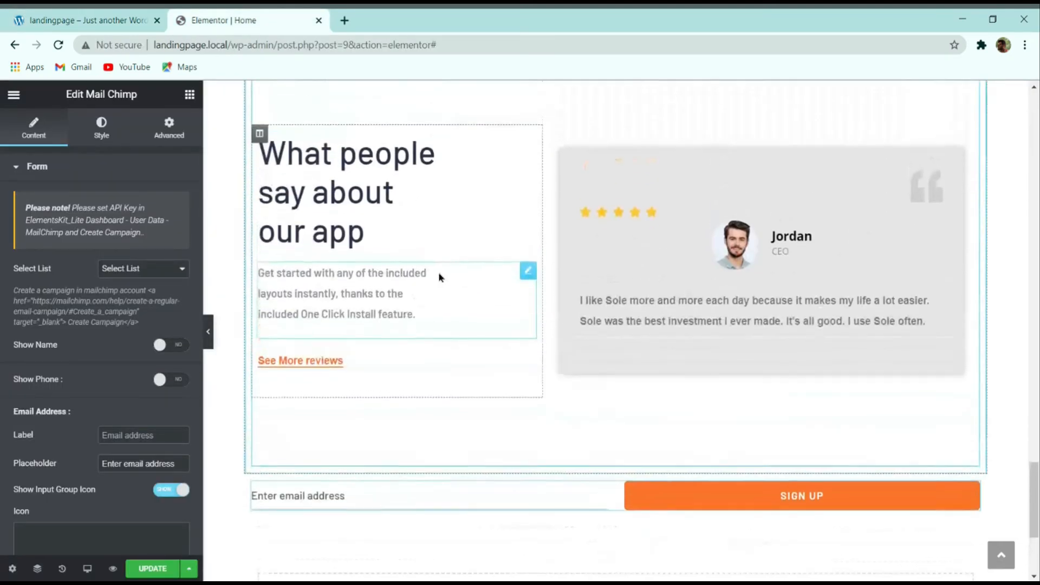
right_click(358, 180)
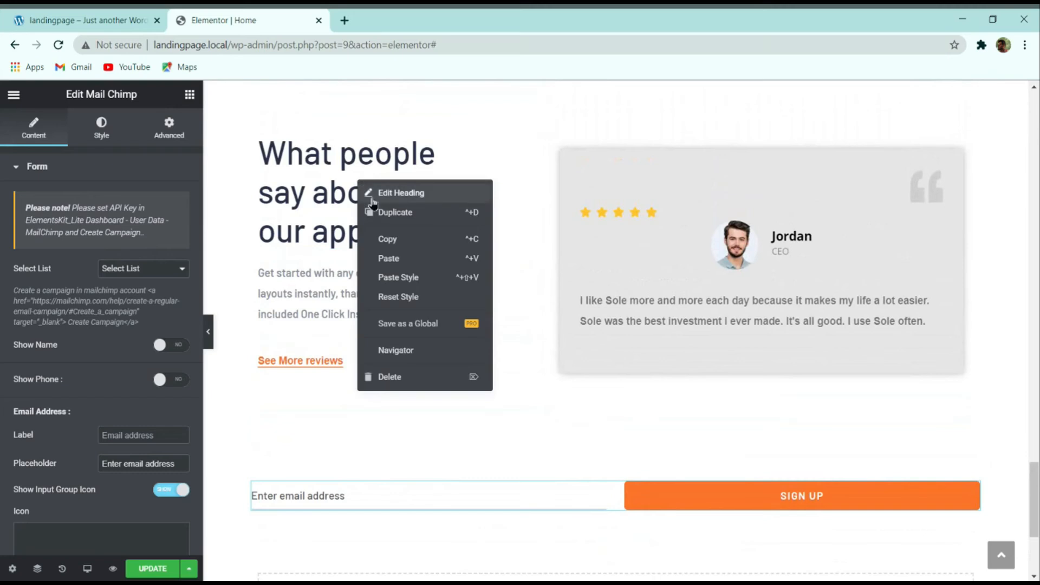
click(386, 238)
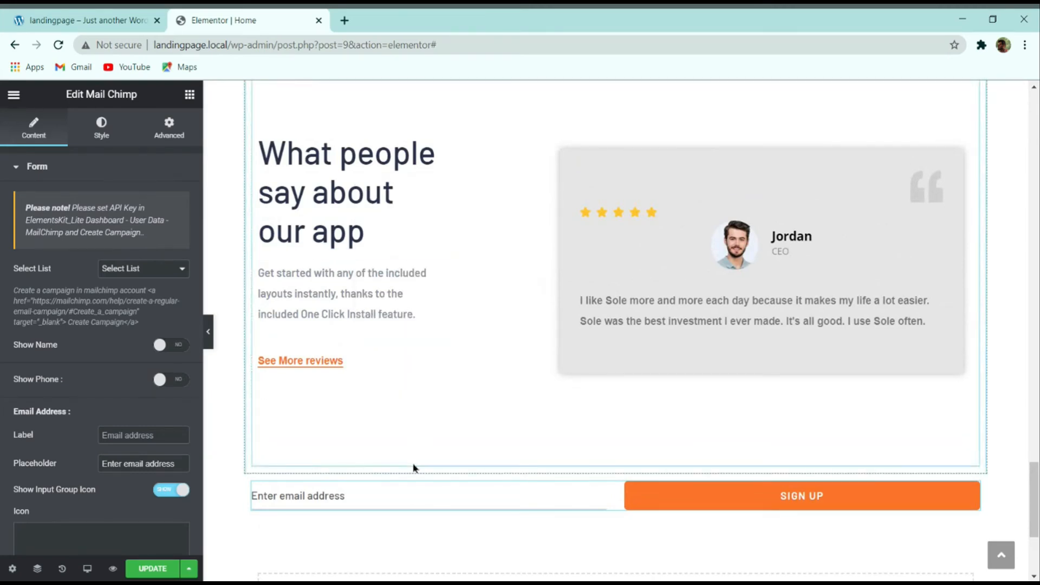
right_click(412, 485)
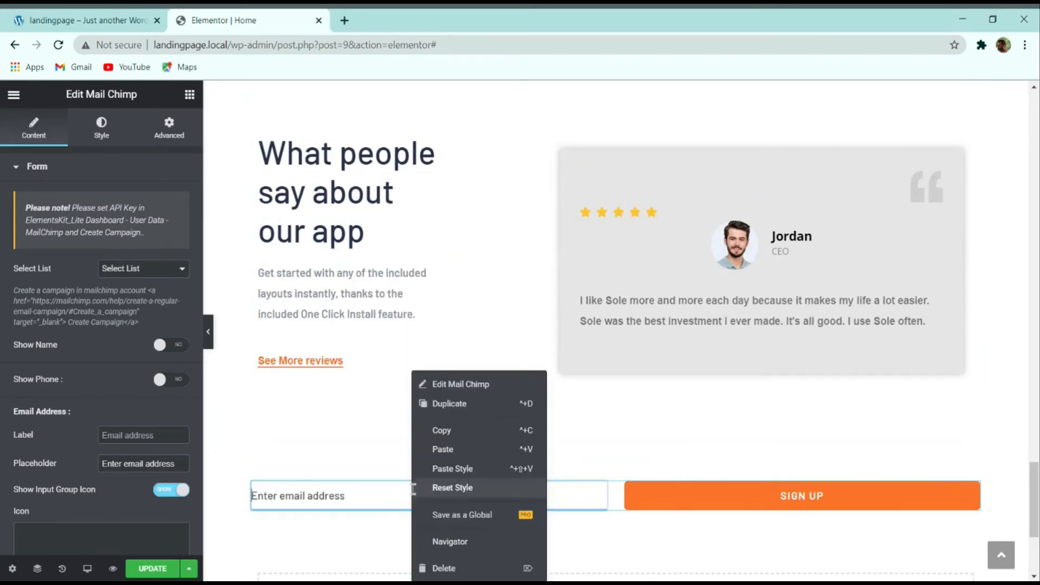
Step: Paste the heading above the sign-up form, retitle it 'Start your 14-day free trial' and centre it
click(456, 457)
scroll(831, 461, down, 2)
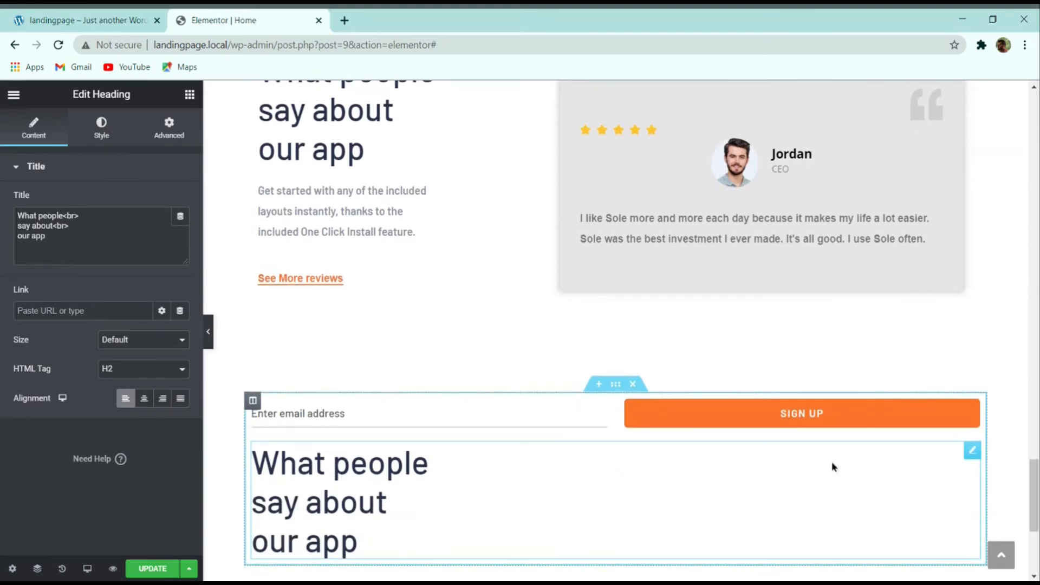
drag(982, 458, 425, 406)
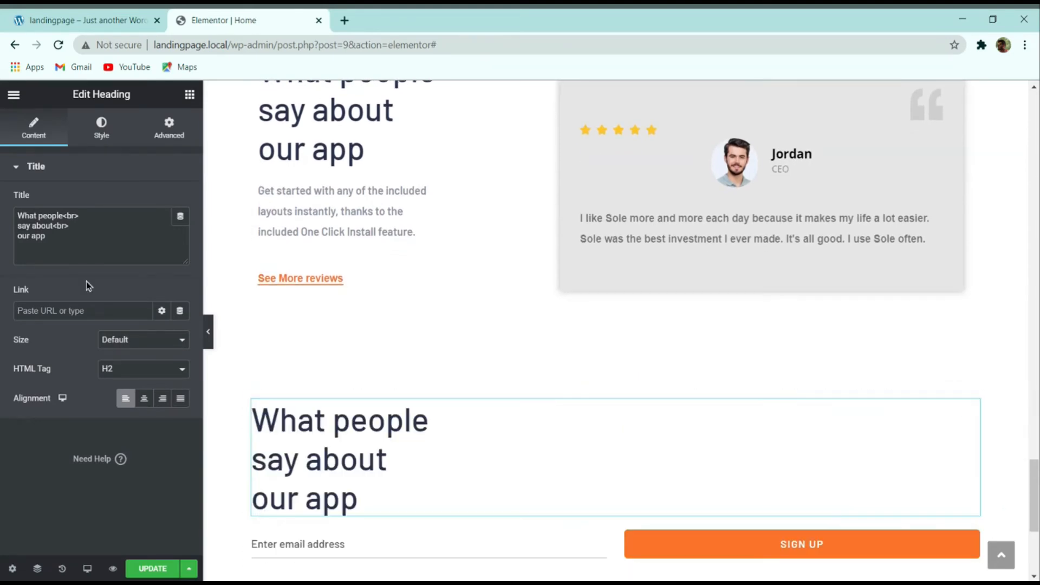
key(ctrl+a)
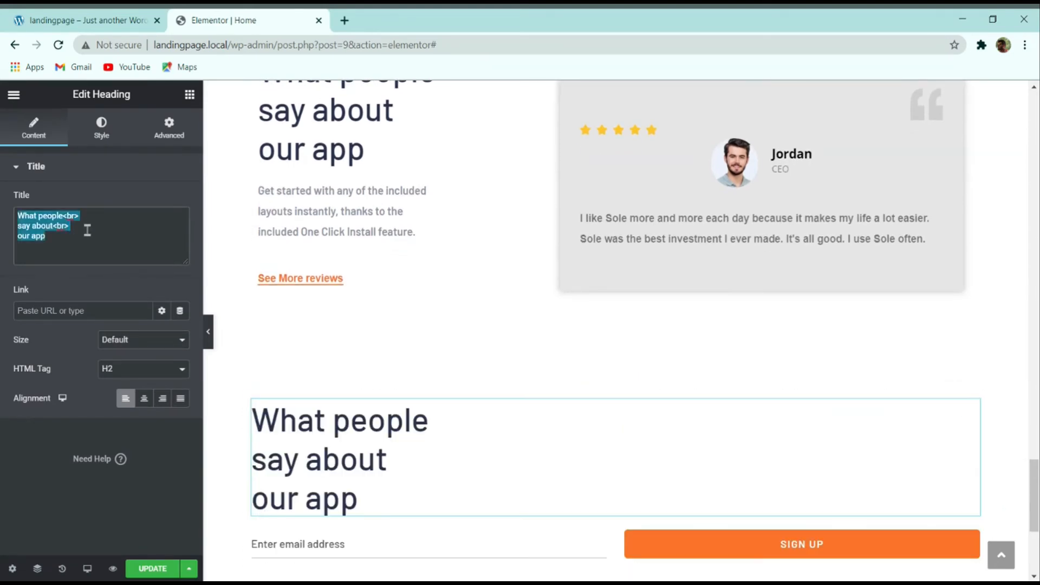
key(ctrl+v)
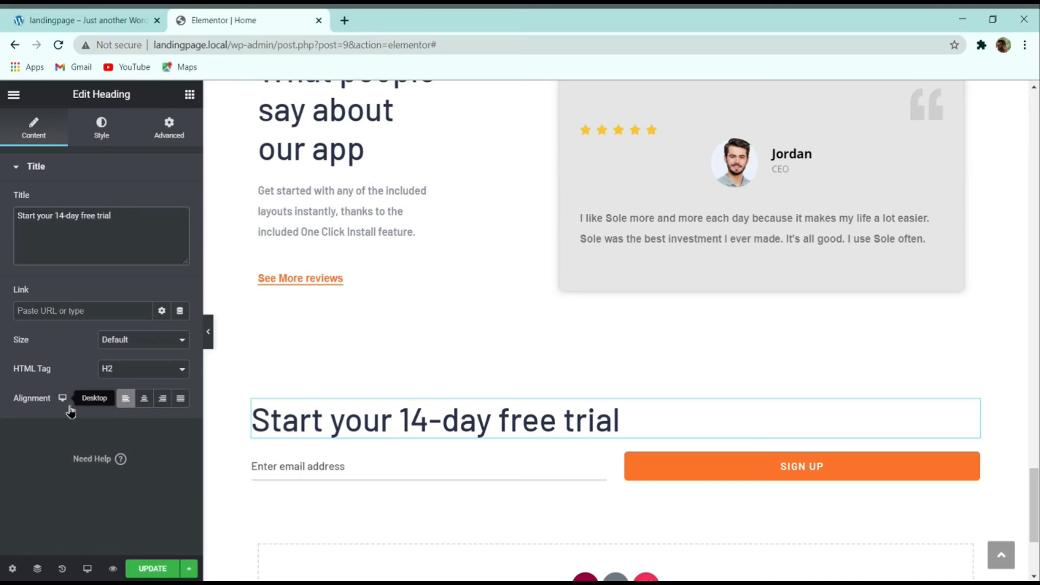
click(144, 398)
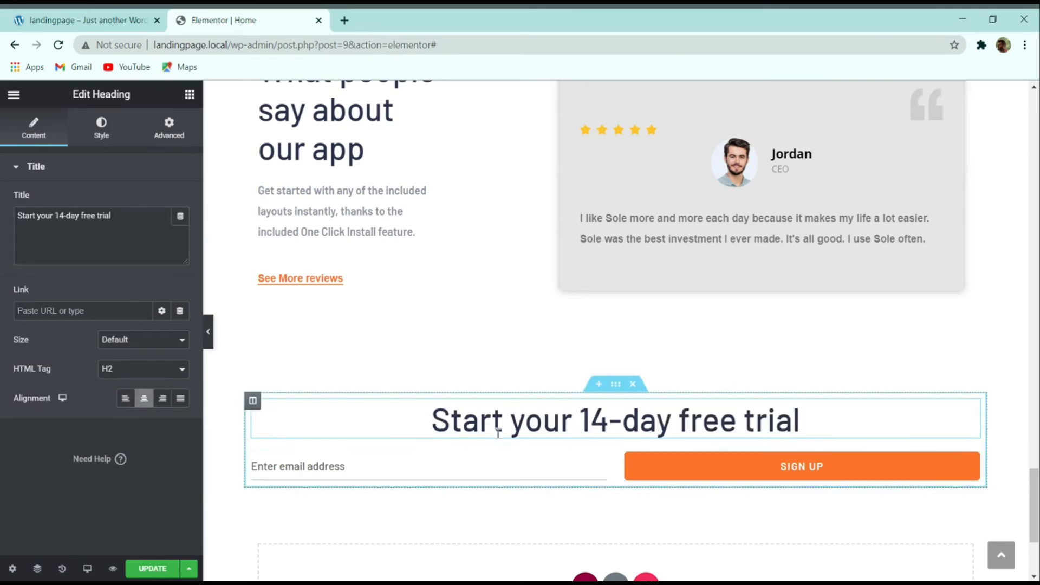
click(115, 16)
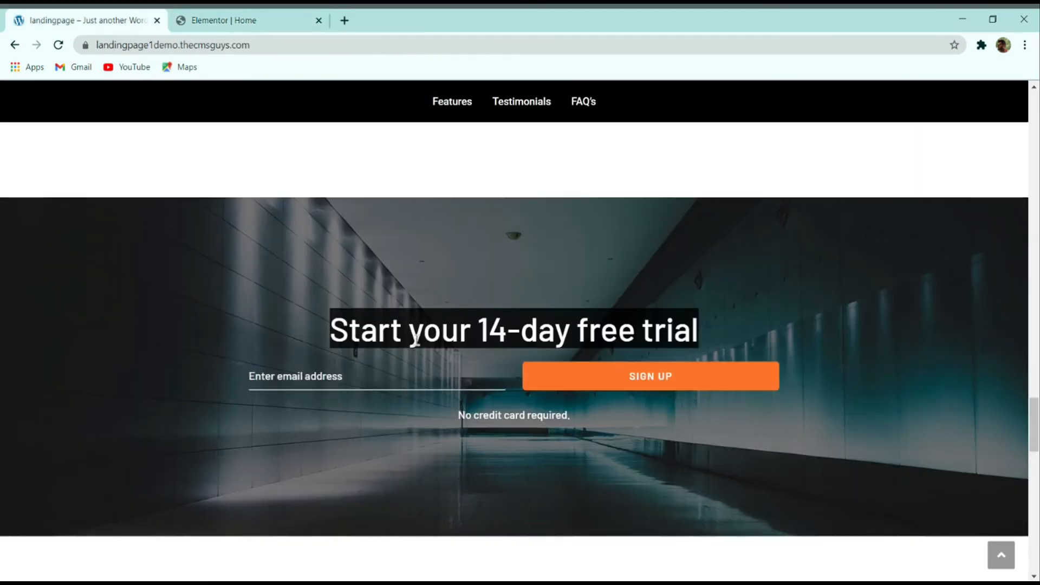
Step: Copy the demo's 'No credit card required.' line and paste a copy of the intro paragraph widget into the sign-up section
drag(460, 413, 574, 416)
click(497, 417)
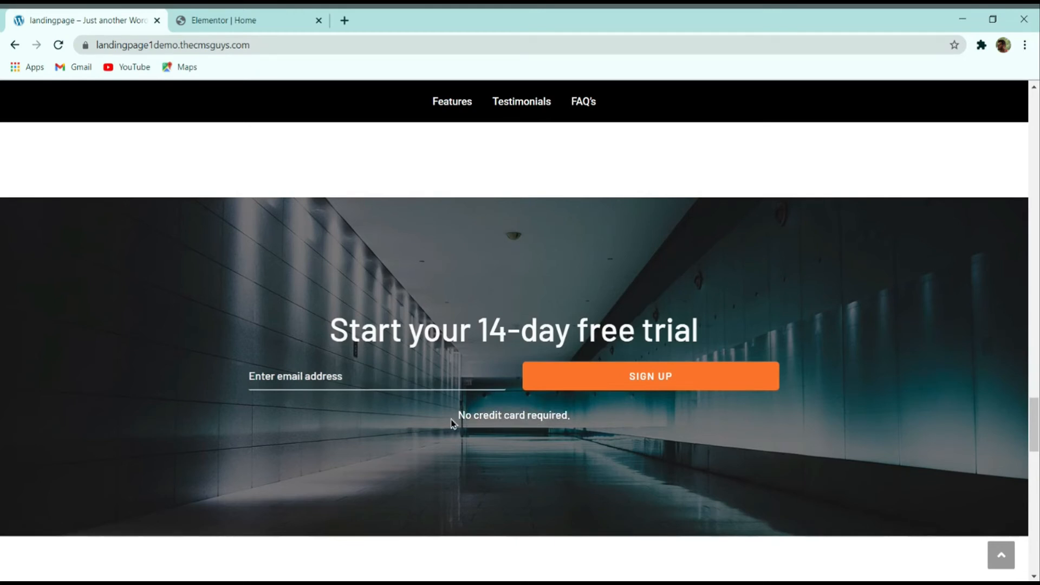
drag(453, 424, 570, 415)
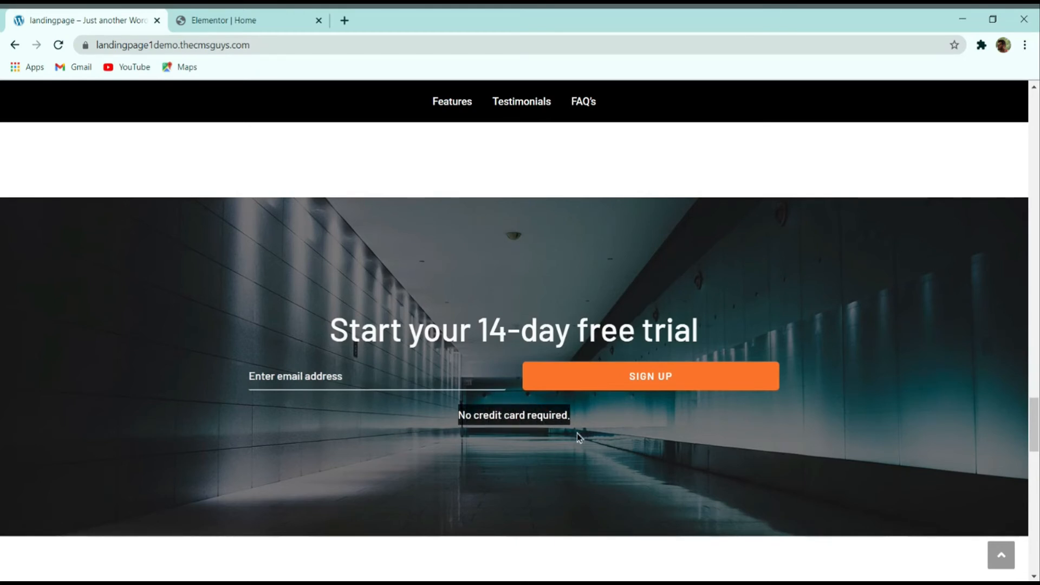
click(222, 20)
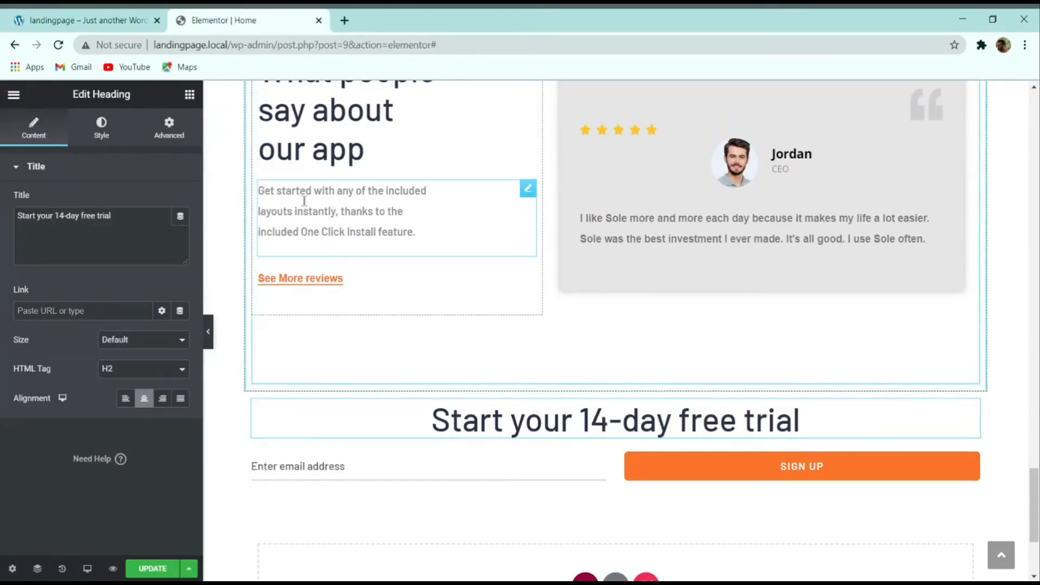
click(388, 217)
right_click(386, 216)
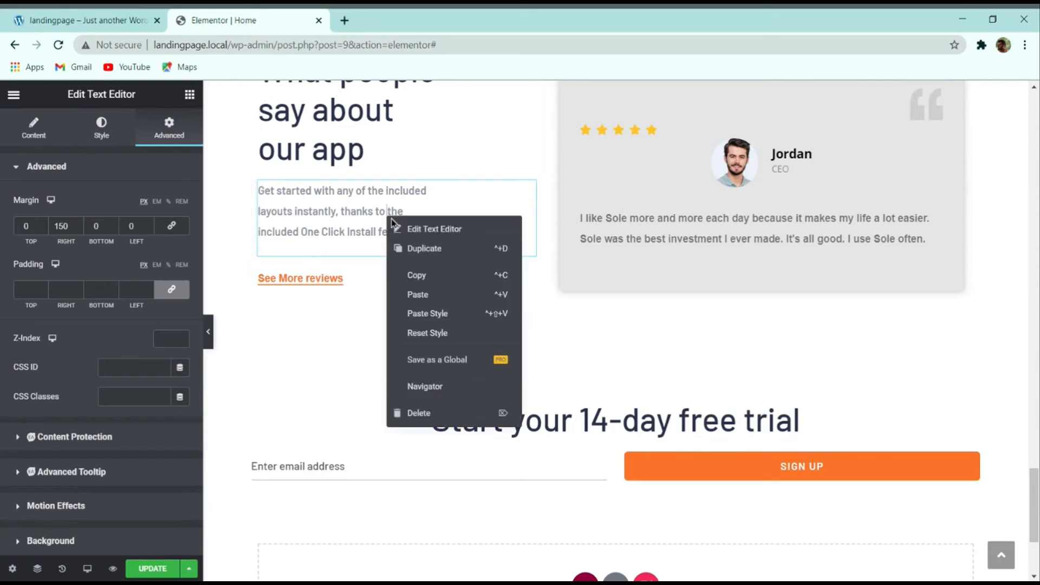
click(424, 276)
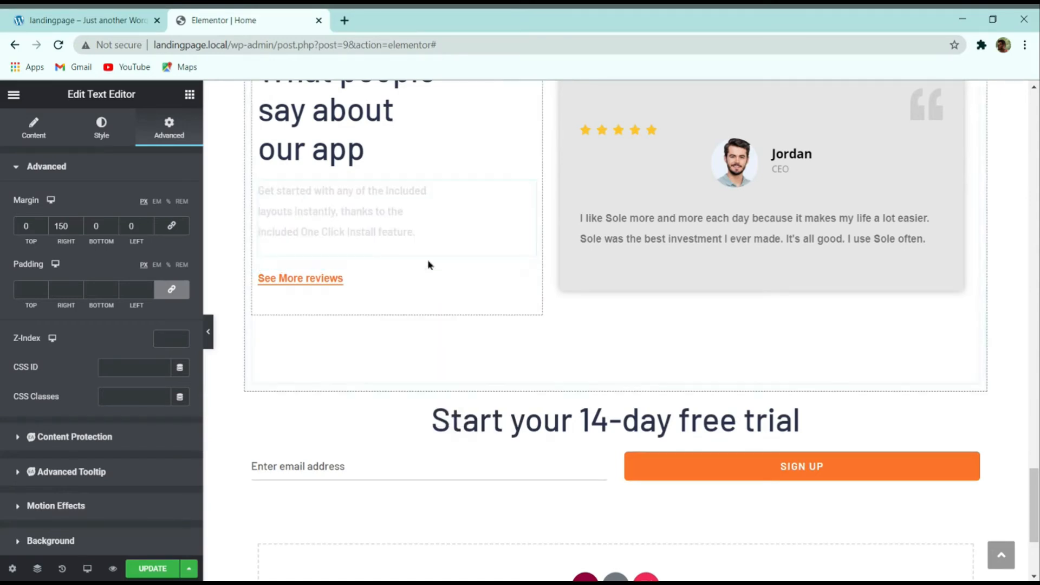
right_click(344, 452)
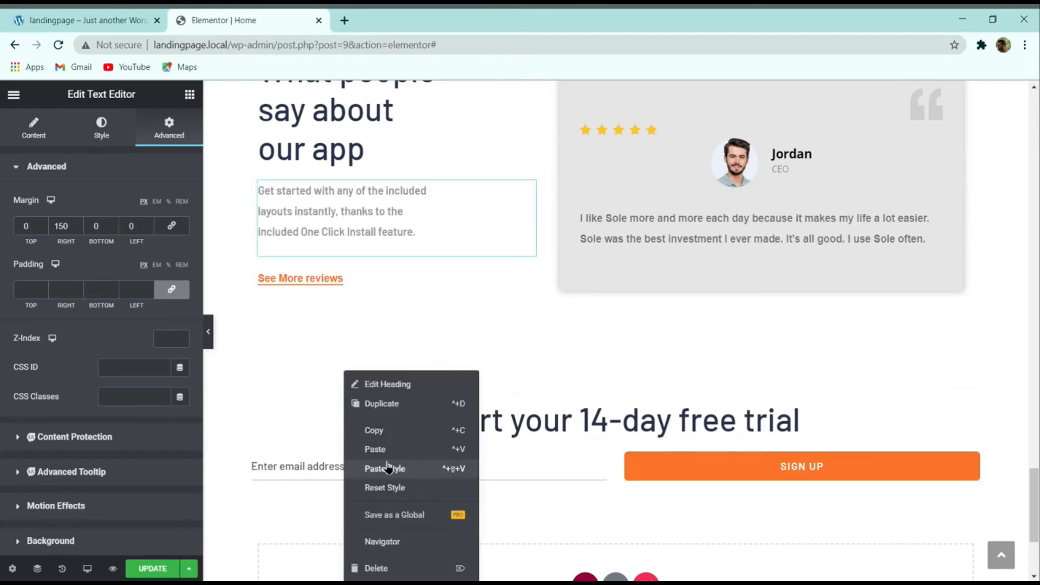
click(387, 452)
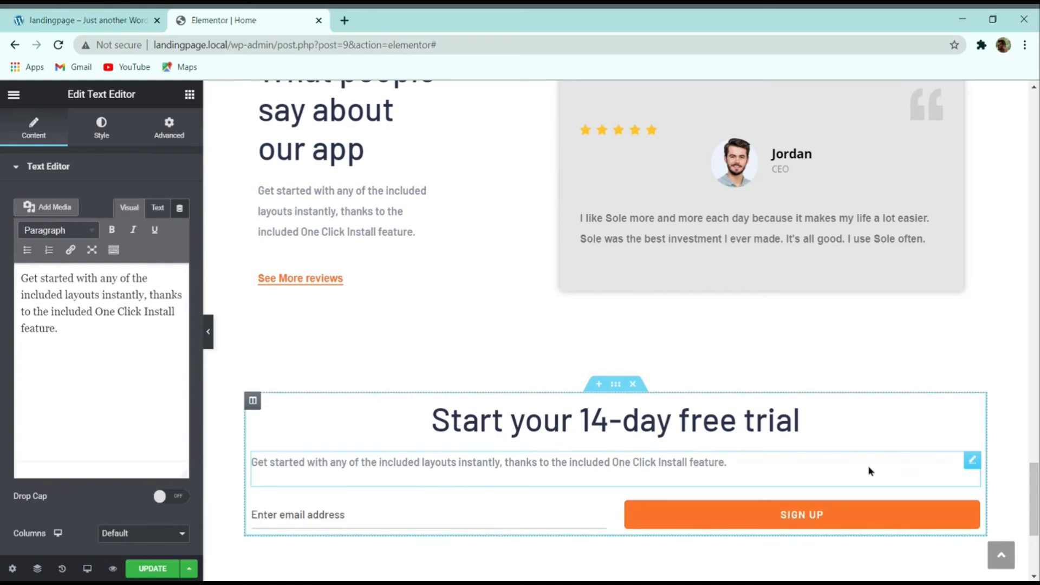
Step: Change the pasted paragraph to 'No credit card required.', centre it and move it below the form
click(91, 374)
key(ctrl+a)
click(91, 374)
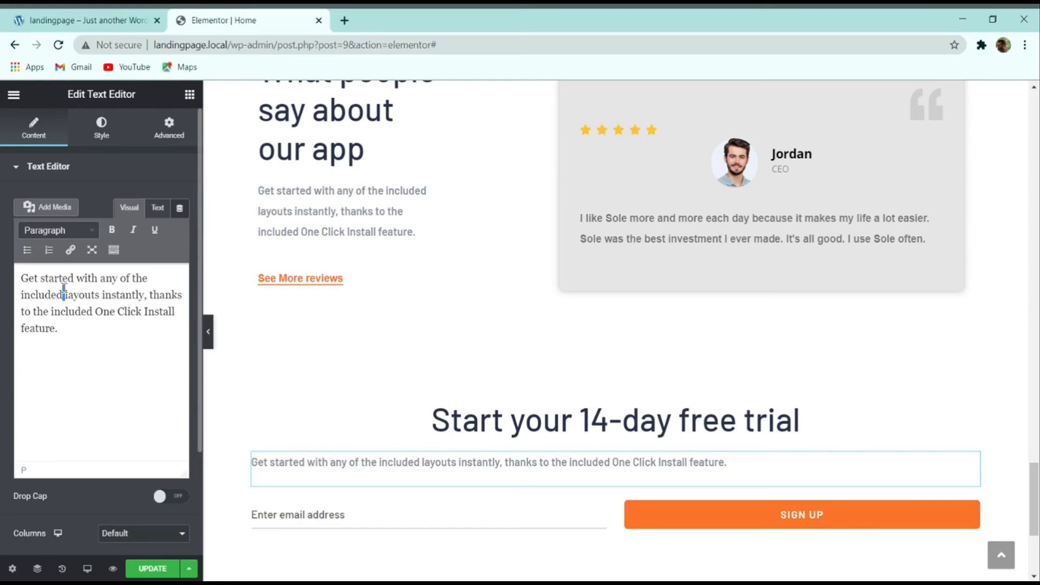
key(ctrl+a)
key(ctrl+v)
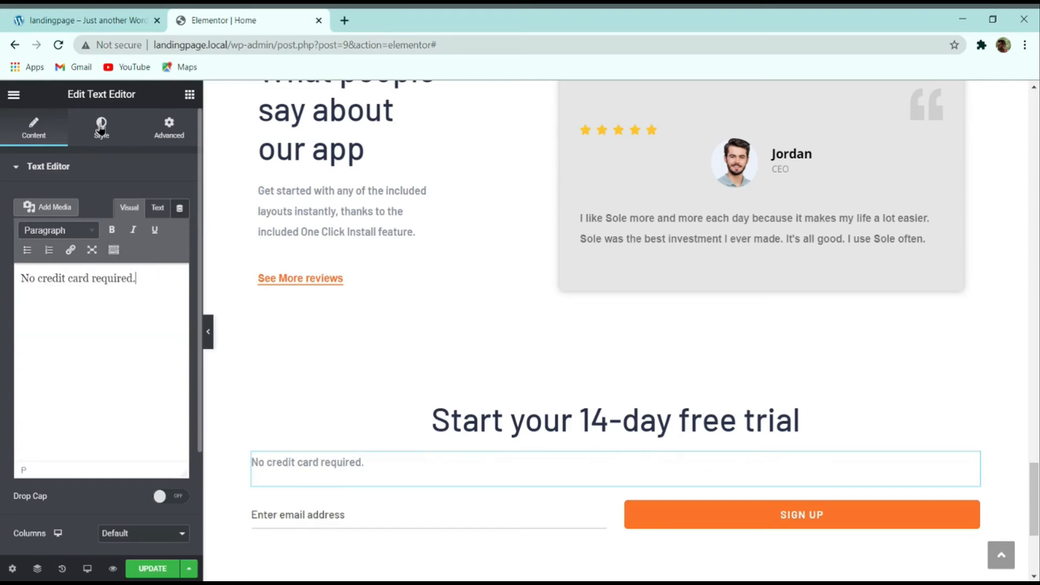
click(101, 128)
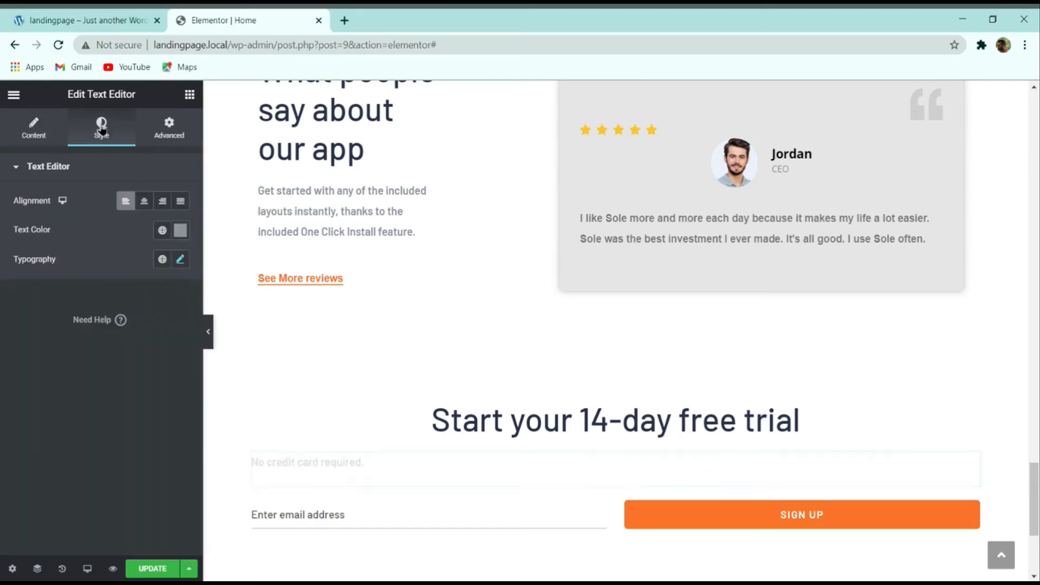
click(144, 205)
drag(972, 458, 695, 493)
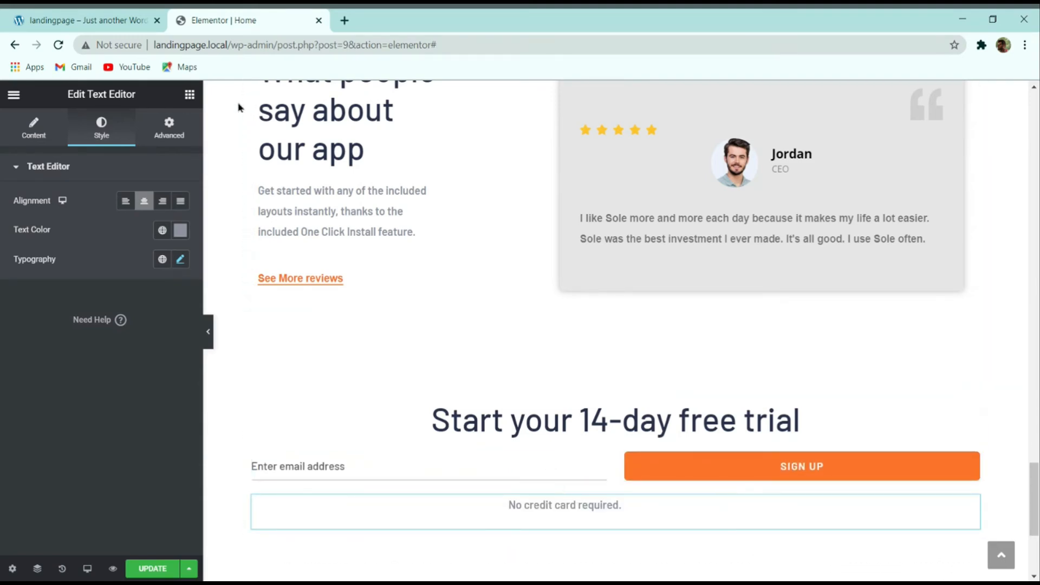
click(80, 15)
scroll(558, 346, down, 1)
scroll(569, 371, up, 2)
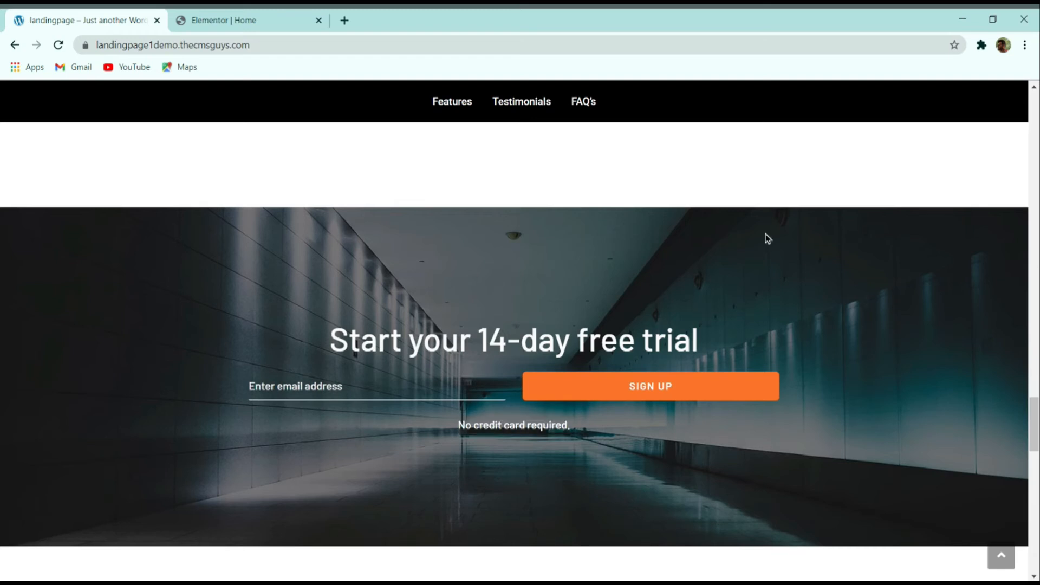
Step: Stretch the free-trial section to full width and set app-cta.jpg as its classic background image
click(290, 18)
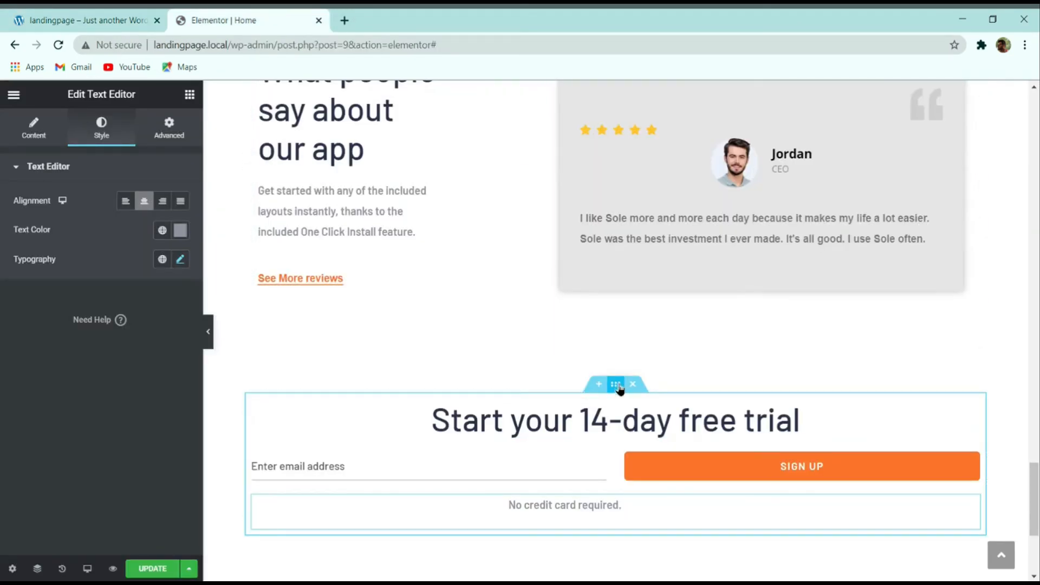
click(616, 386)
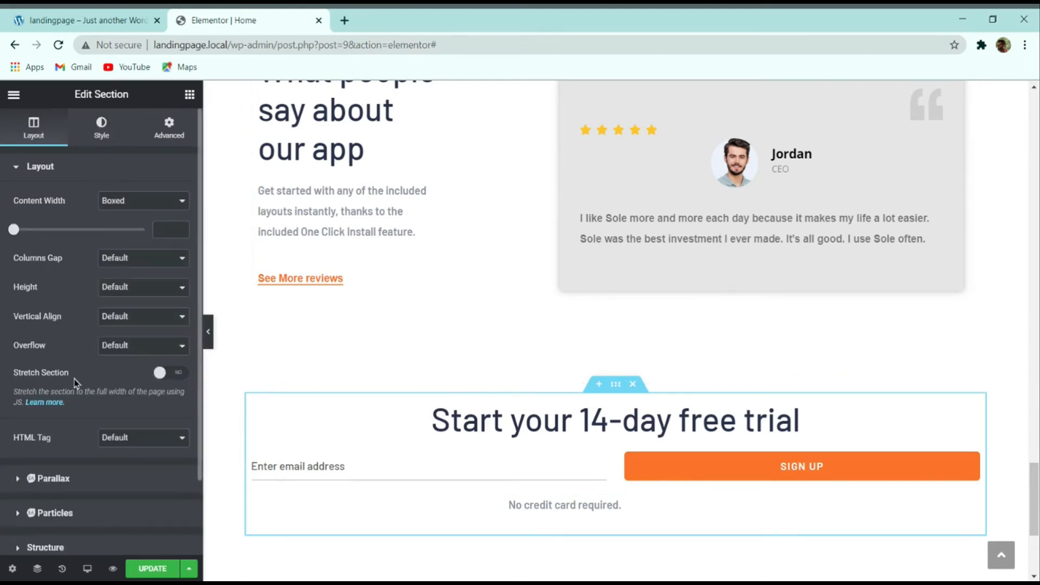
click(159, 373)
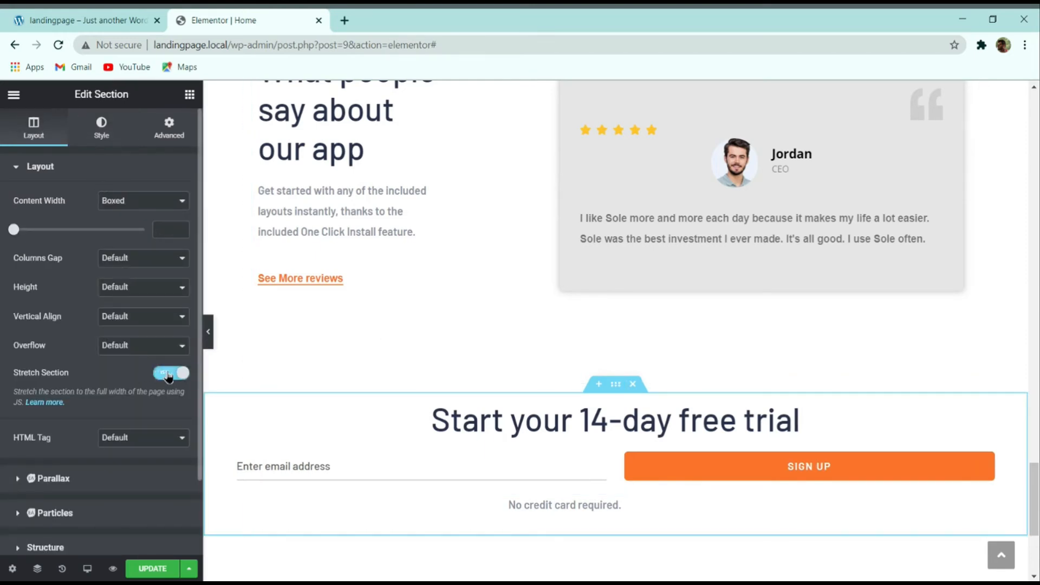
click(103, 127)
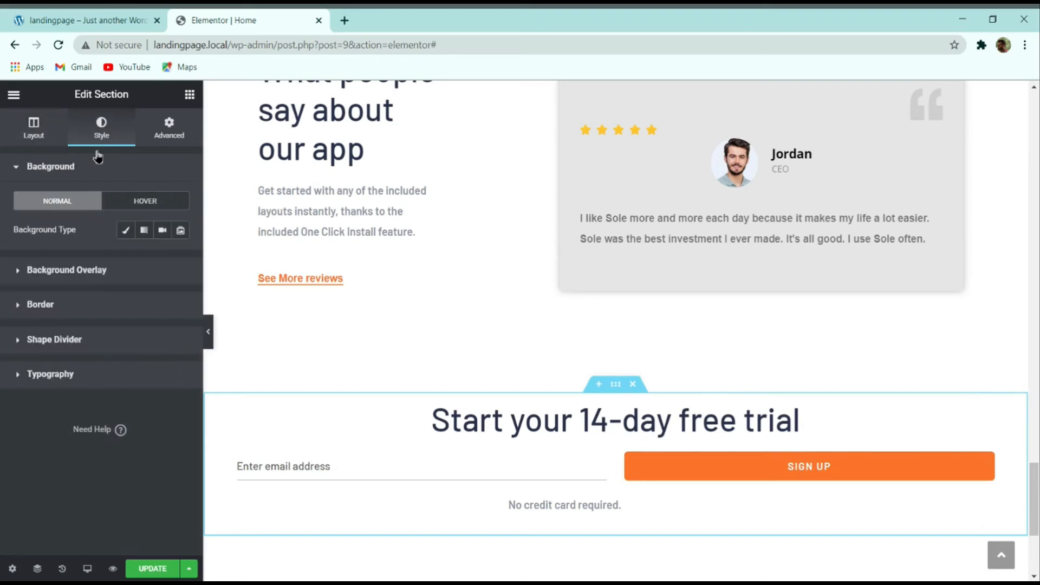
click(125, 230)
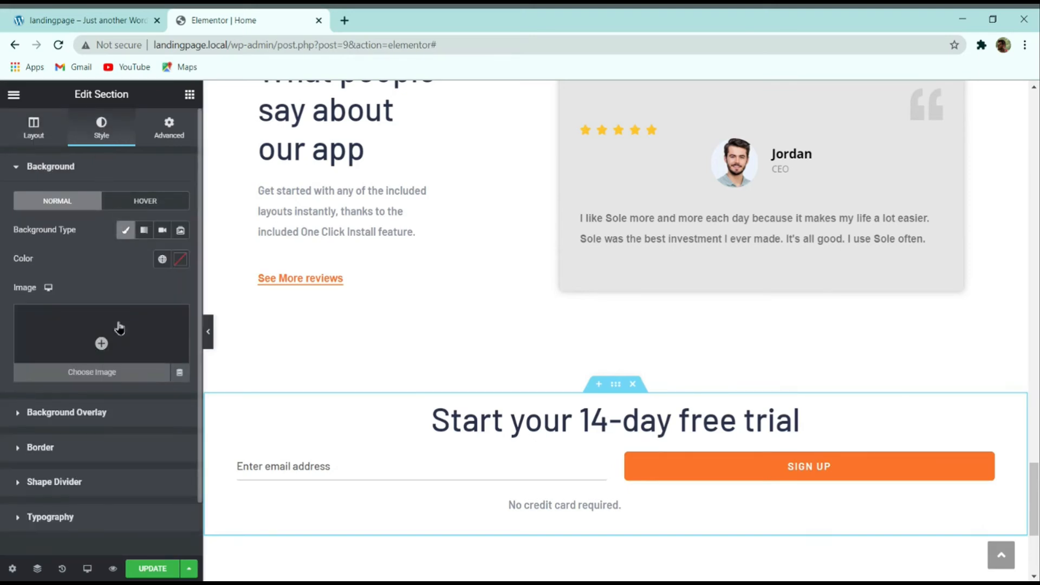
click(101, 343)
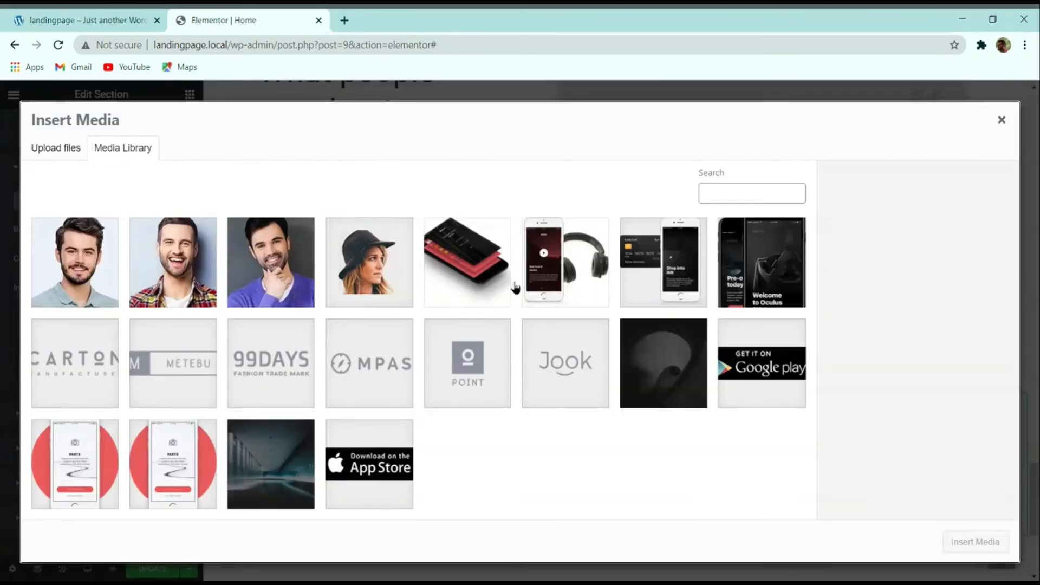
click(295, 441)
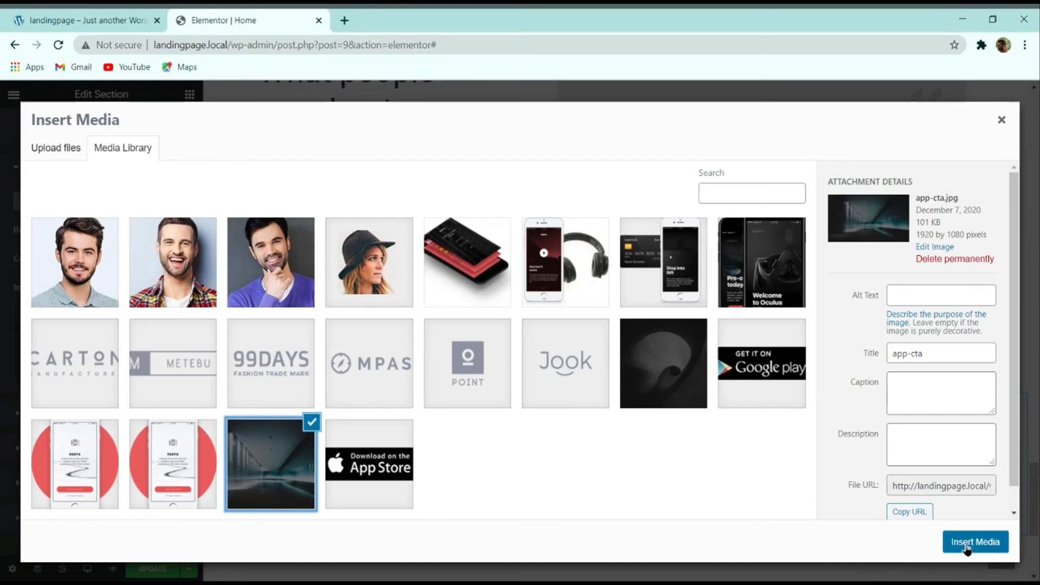
click(967, 548)
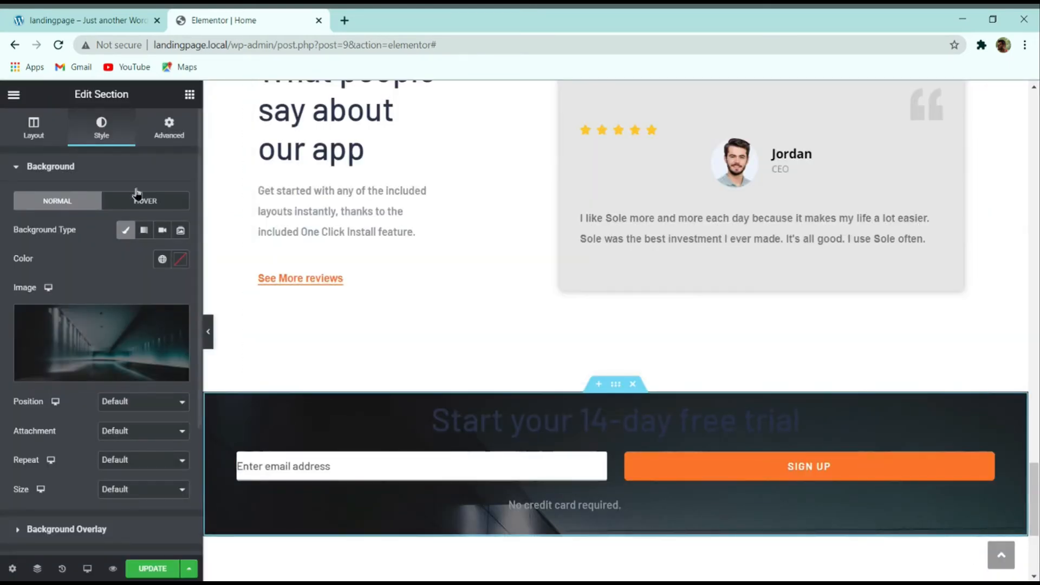
Step: Unlink the free-trial section's padding, set 100 px top and bottom, and compare with the demo
click(167, 128)
click(171, 290)
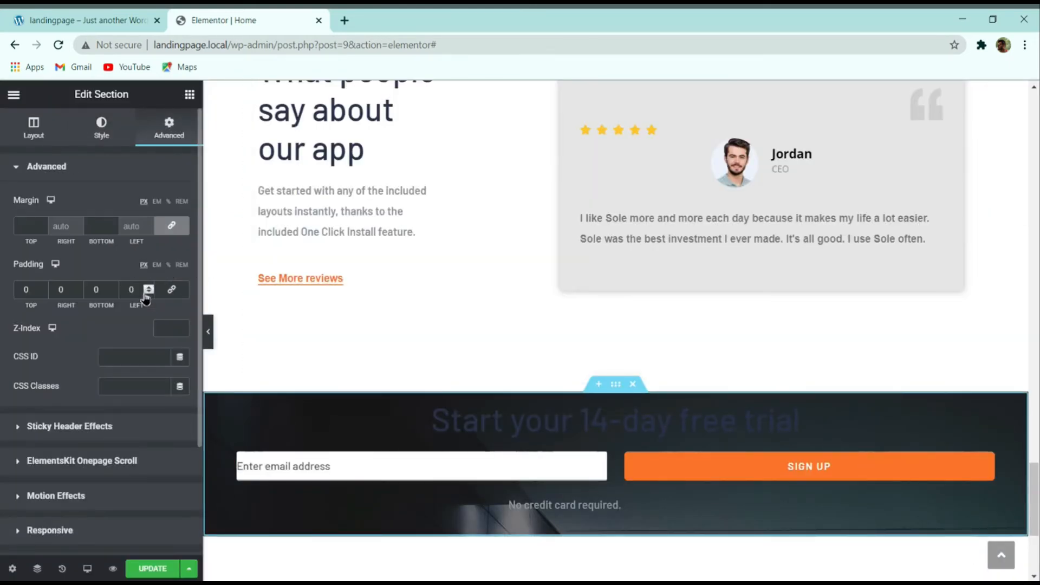
text(100)
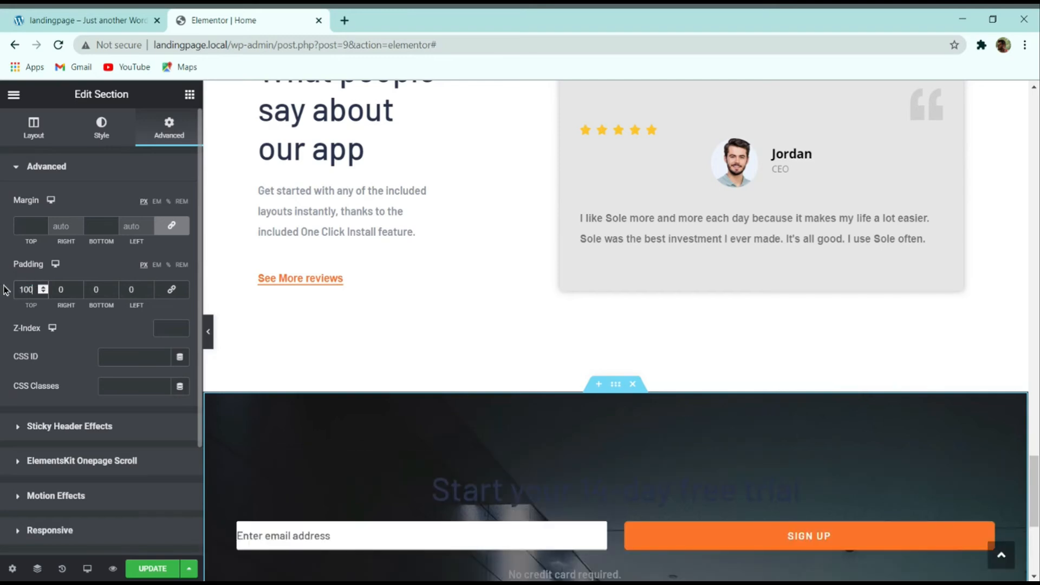
scroll(315, 271, down, 3)
click(96, 288)
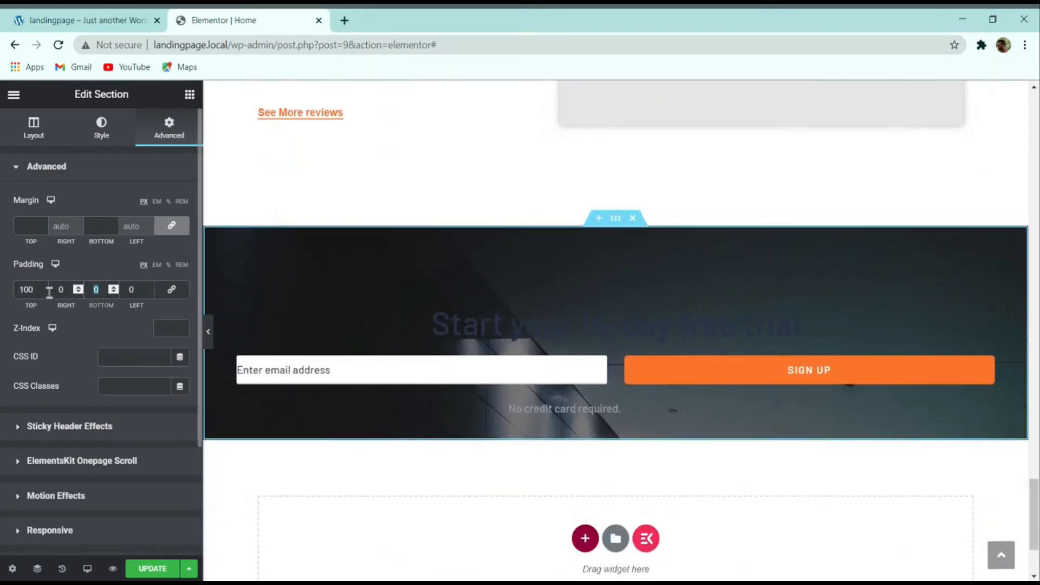
text(100)
click(123, 15)
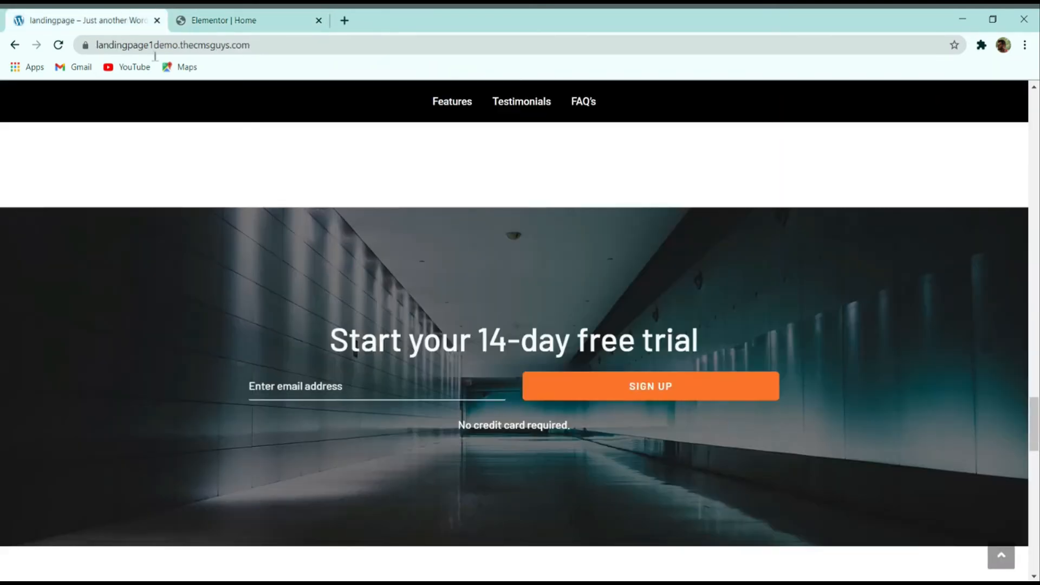
click(261, 15)
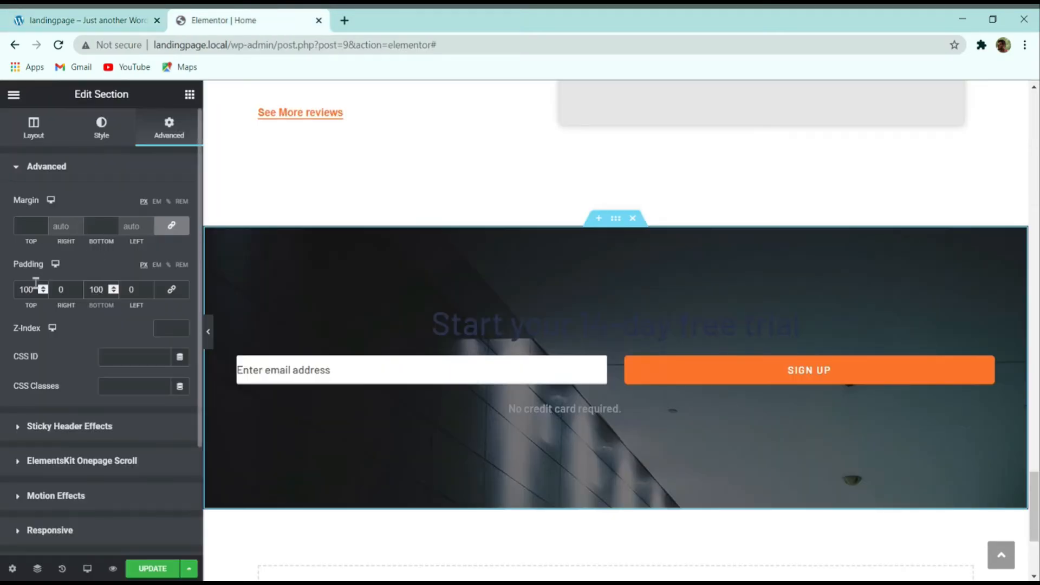
Step: Increase the section's top and bottom padding to 150 px
text(150)
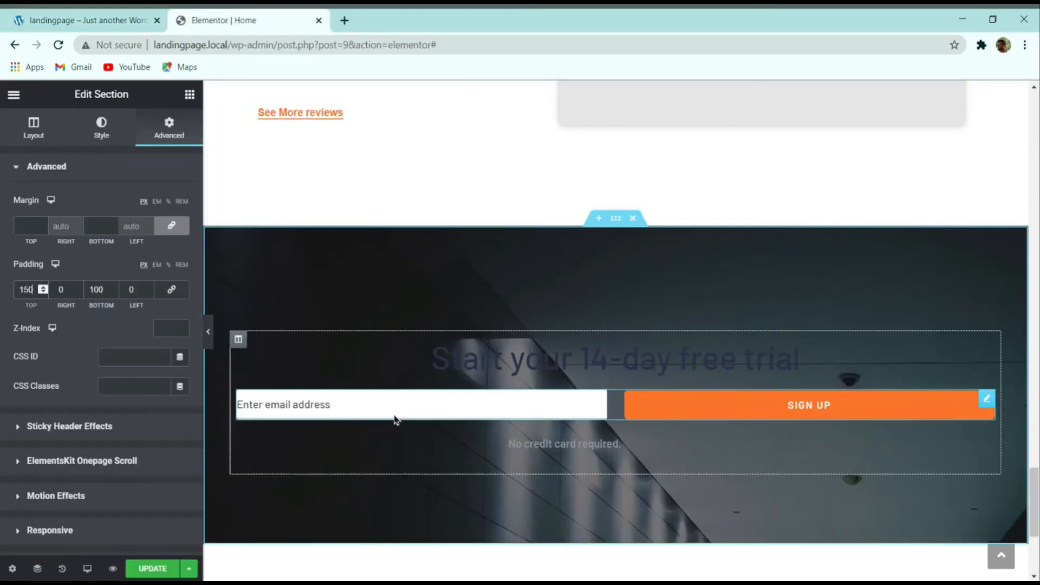
double_click(96, 289)
text(150)
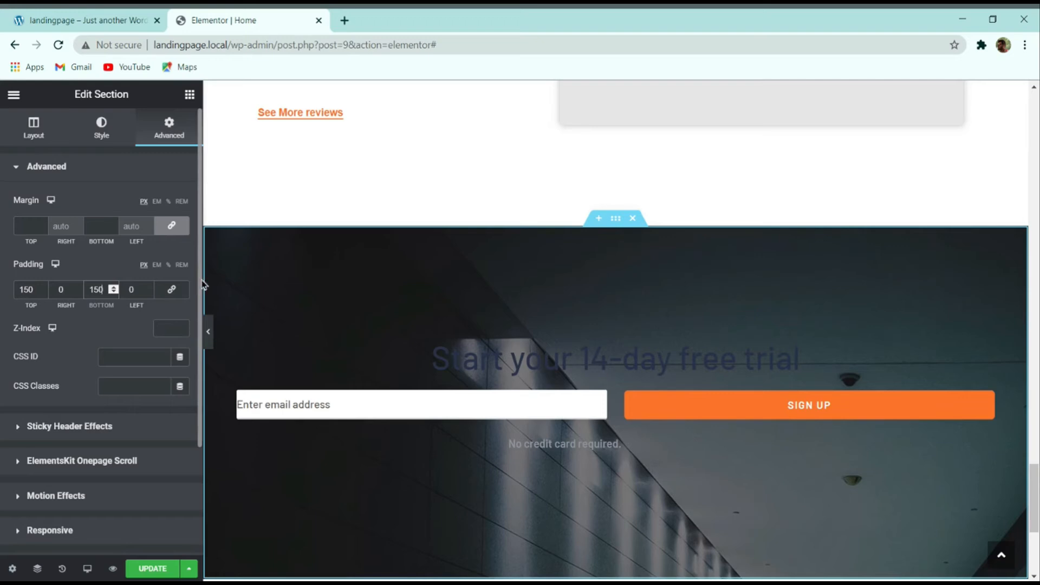
click(592, 361)
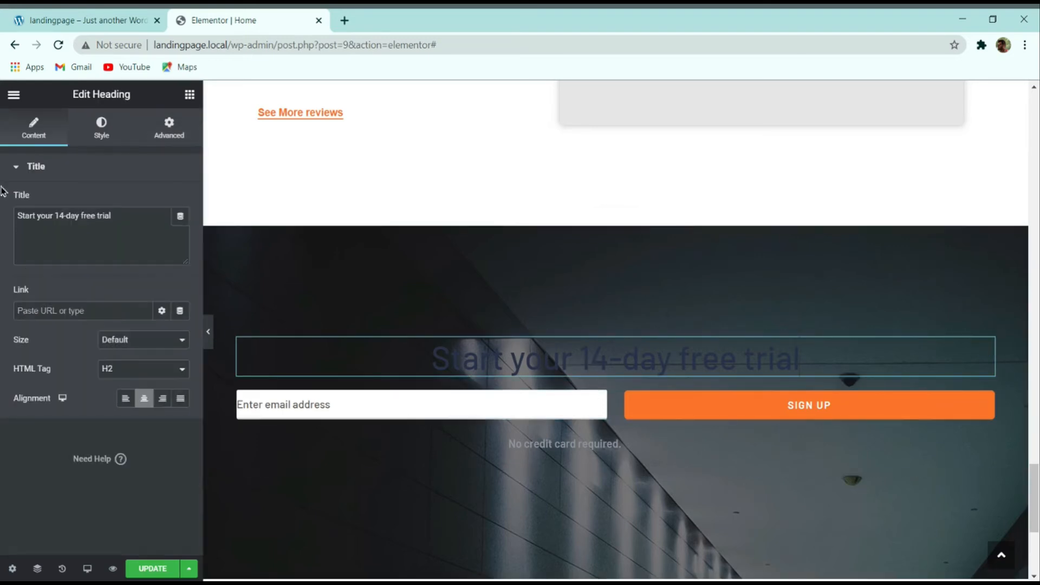
Step: Make the free-trial heading and the 'No credit card required.' note text white
click(130, 126)
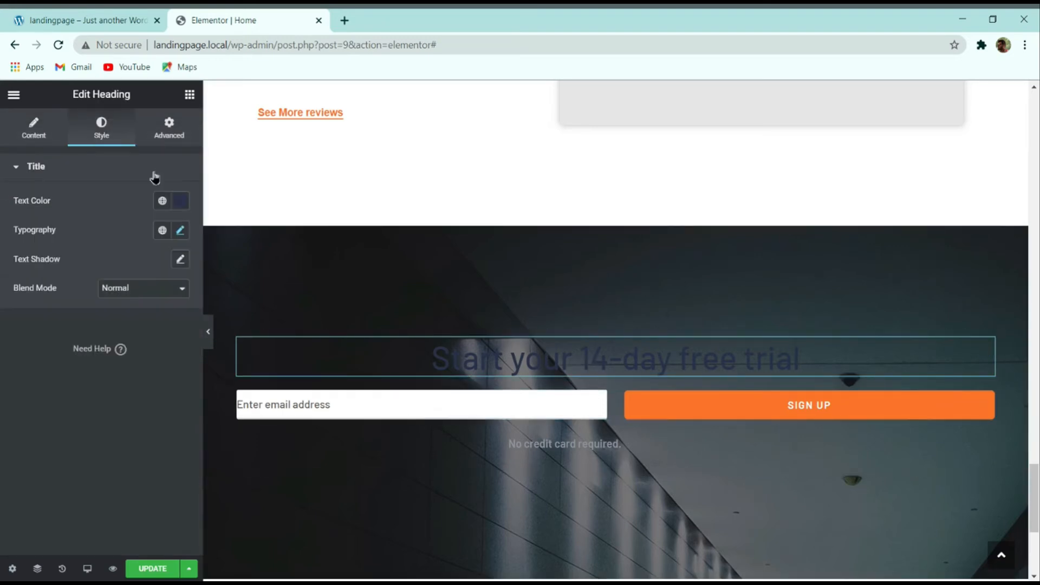
click(177, 209)
drag(130, 308, 25, 251)
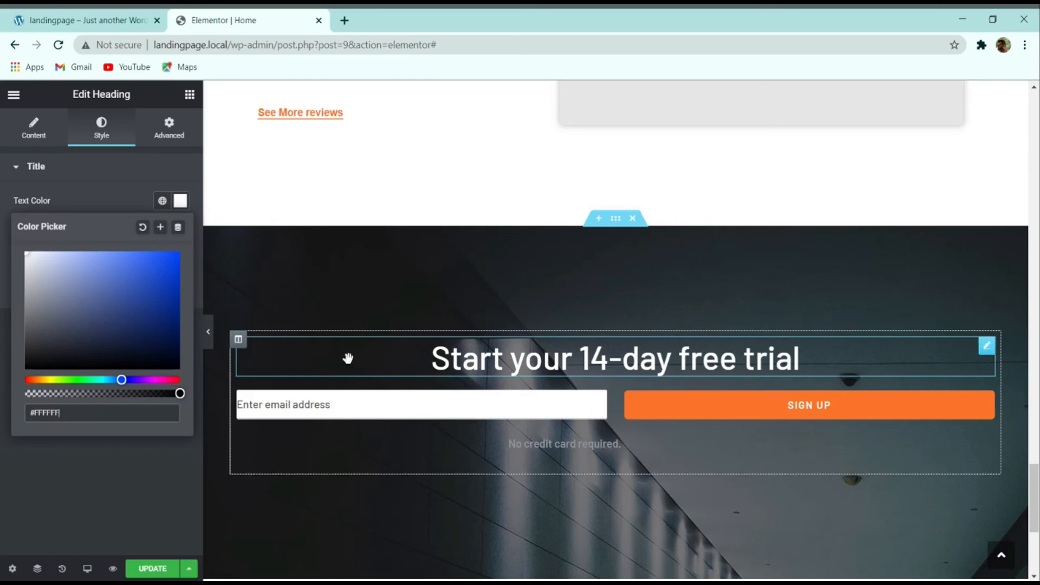
click(584, 459)
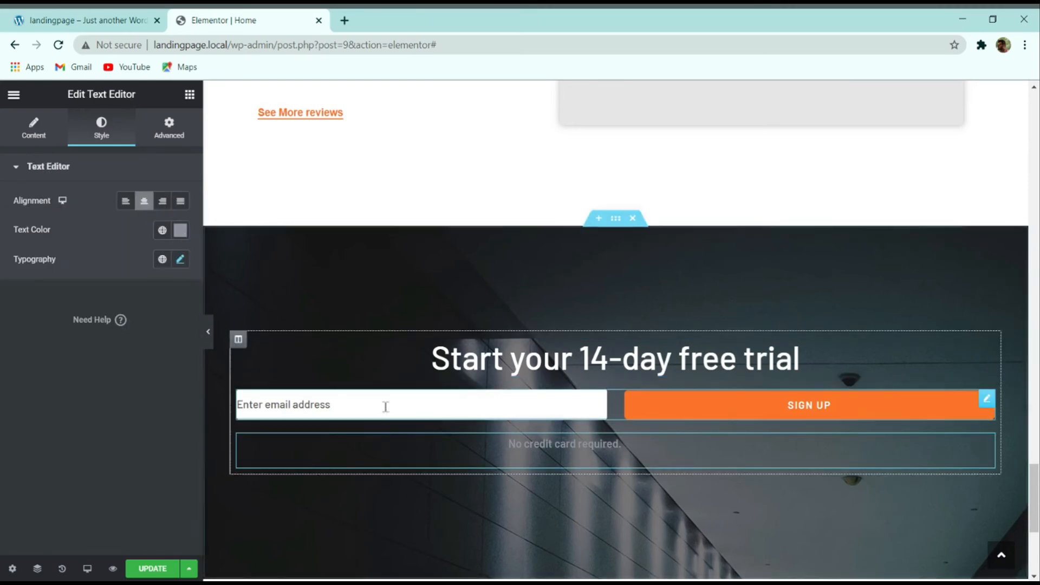
click(180, 231)
drag(116, 341, 3, 227)
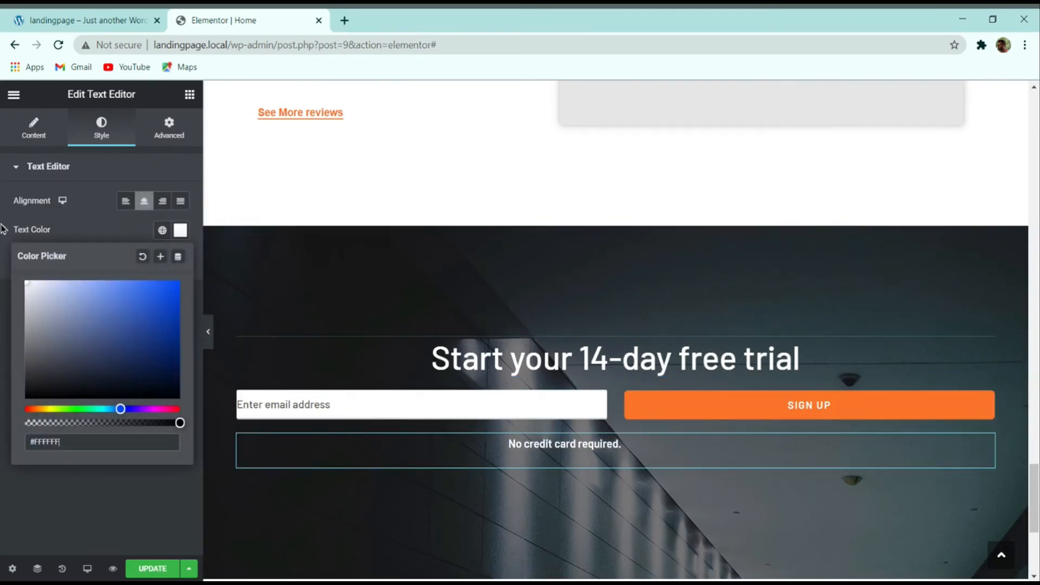
Step: Give the email sign-up form 20% right and left margins in its Advanced settings
drag(465, 386, 623, 398)
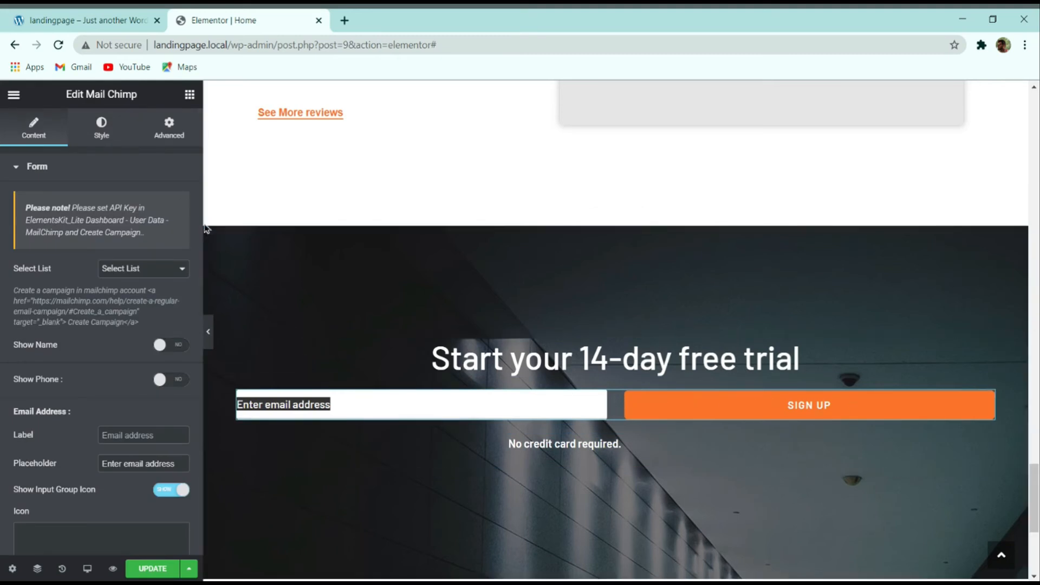
click(171, 134)
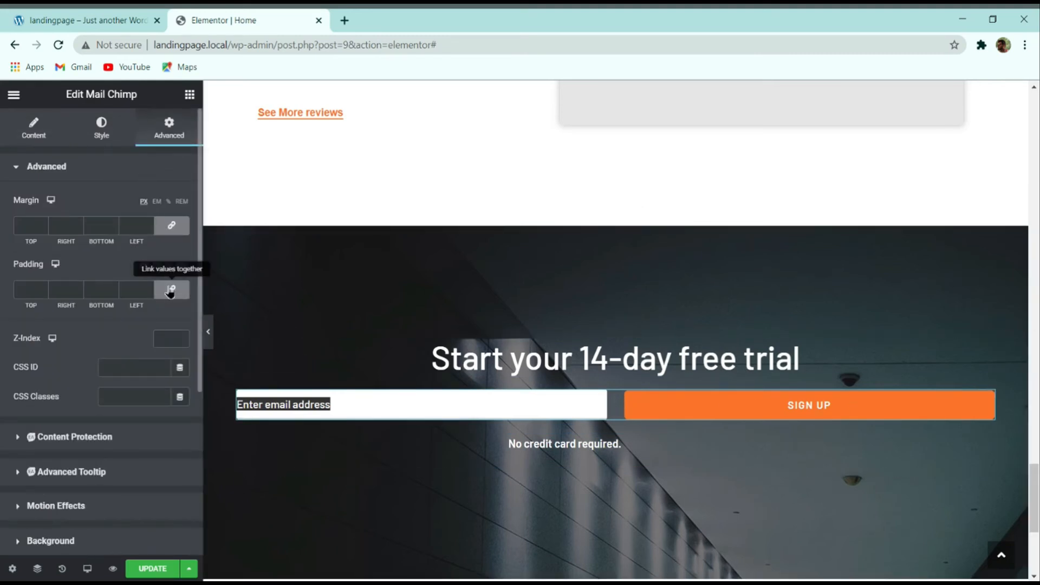
click(171, 226)
click(79, 225)
text(2)
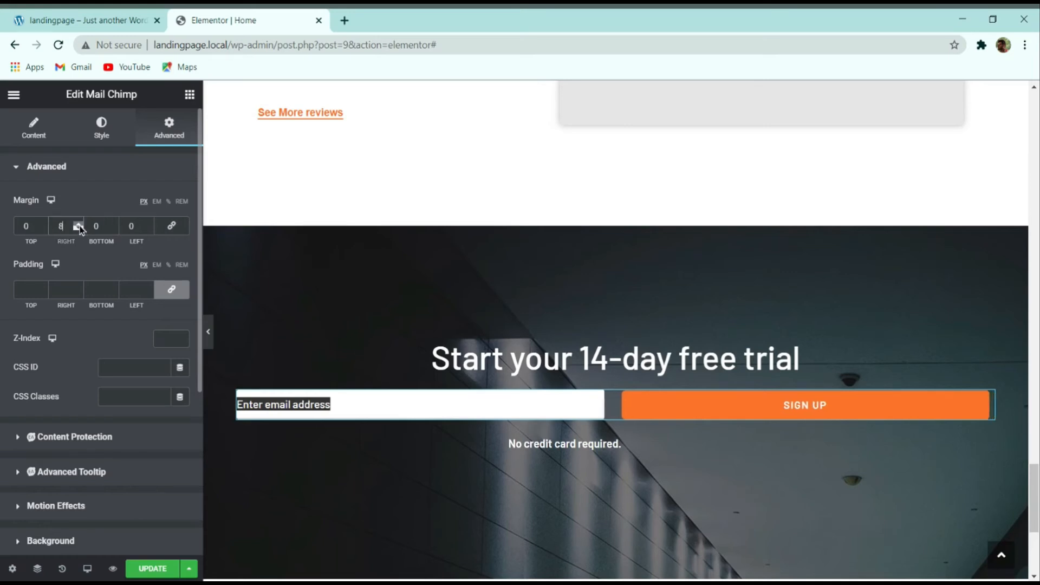
click(169, 202)
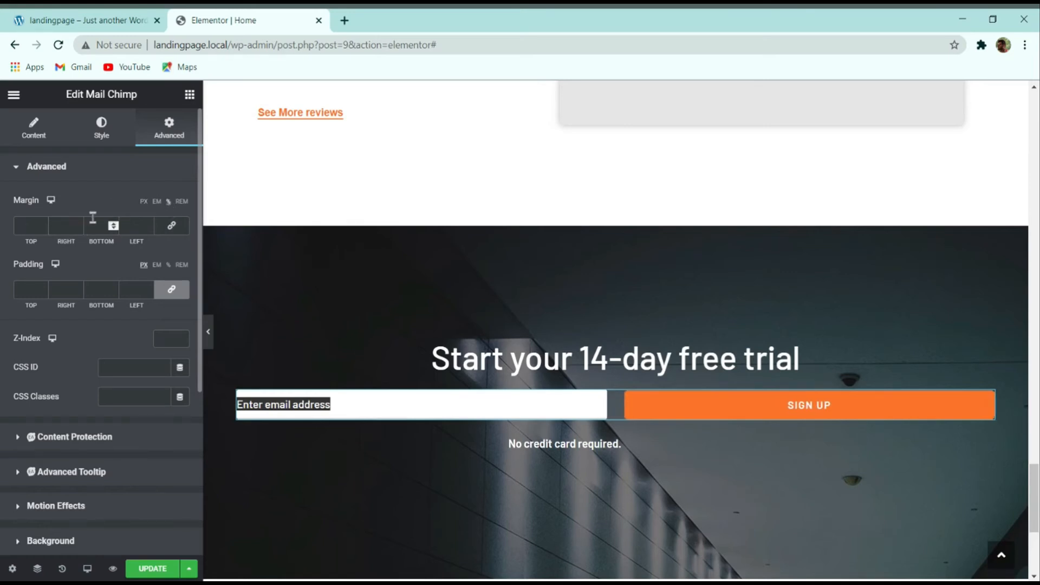
text(50)
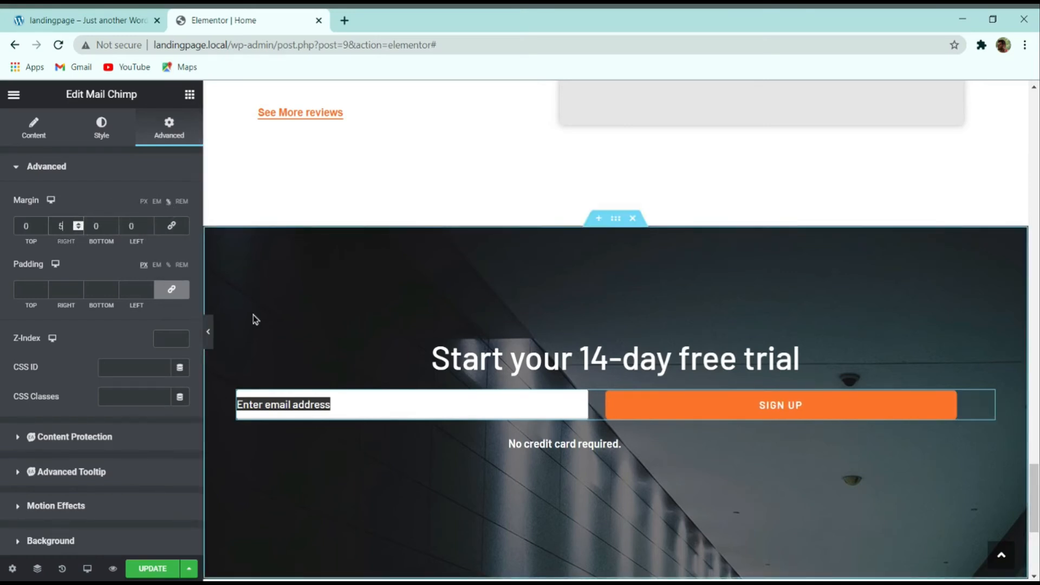
key(BackSpace)
key(BackSpace)
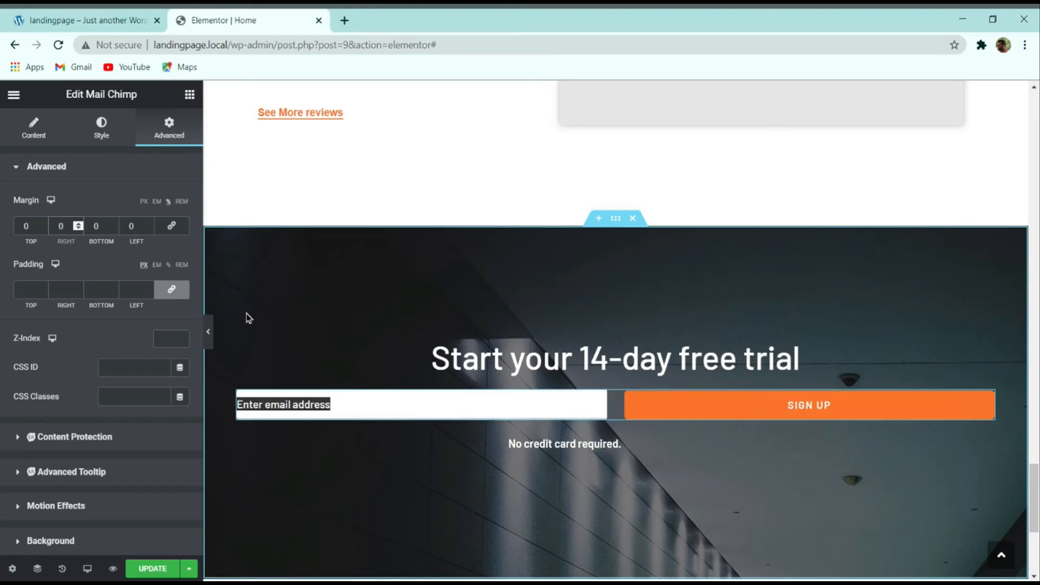
text(20)
double_click(139, 225)
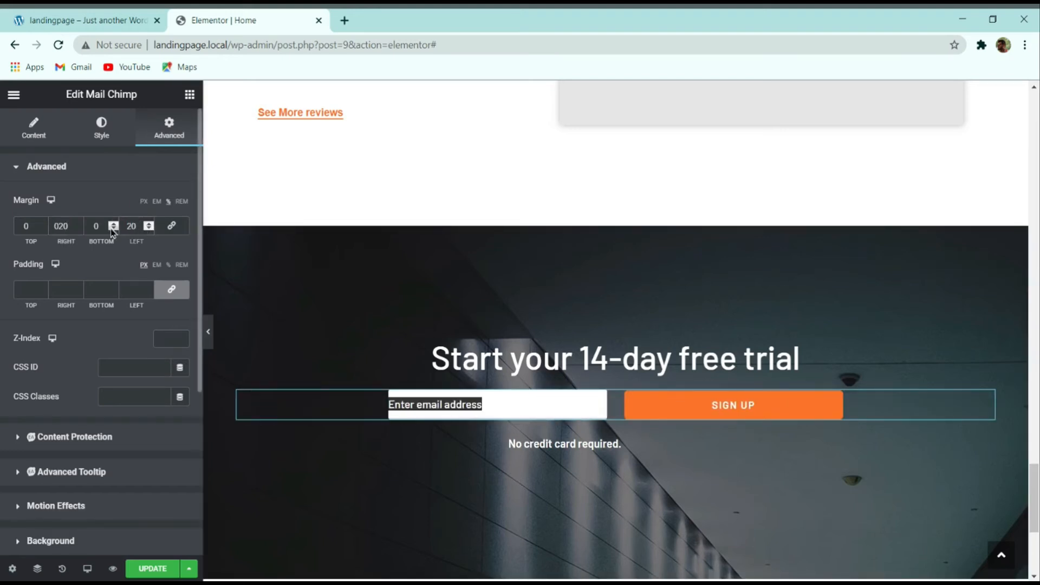
click(408, 357)
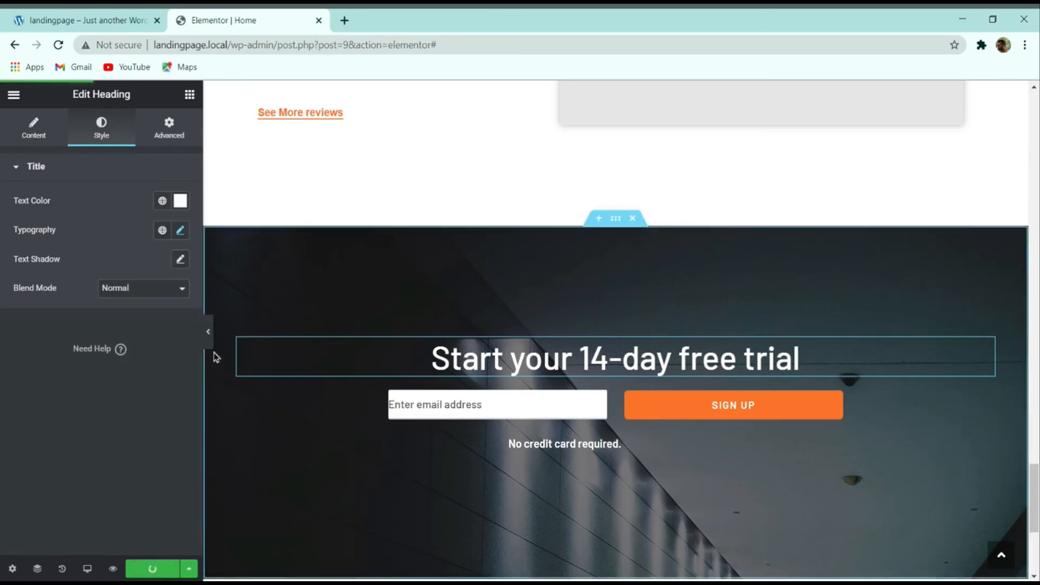
Step: Preview the draft page with the editing panel hidden
click(210, 345)
scroll(676, 267, down, 1)
scroll(690, 295, up, 1)
scroll(541, 243, down, 1)
Step: Scroll through the live demo's free-trial and testimonials sections, then return with the panel restored
click(41, 17)
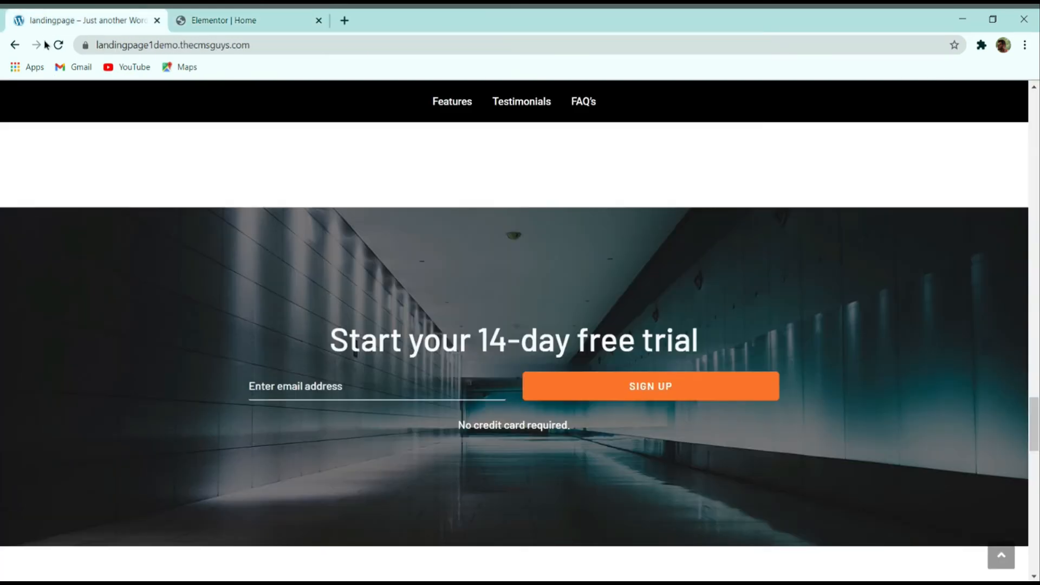
scroll(278, 284, down, 2)
scroll(316, 341, up, 2)
scroll(321, 337, down, 1)
scroll(322, 337, up, 2)
scroll(443, 351, down, 1)
scroll(444, 352, up, 2)
scroll(443, 351, down, 2)
scroll(443, 352, up, 5)
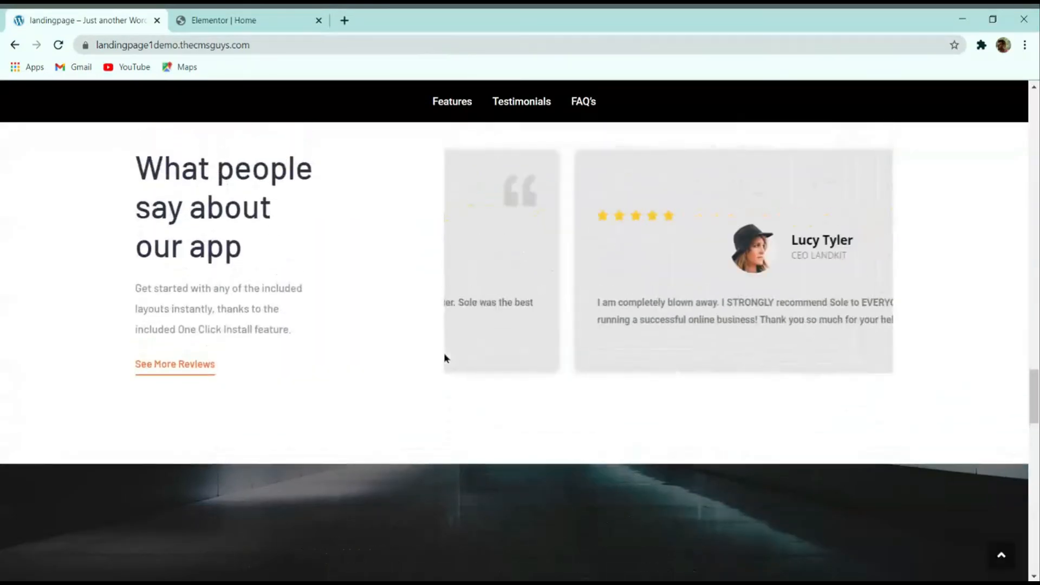
scroll(444, 353, down, 5)
click(293, 15)
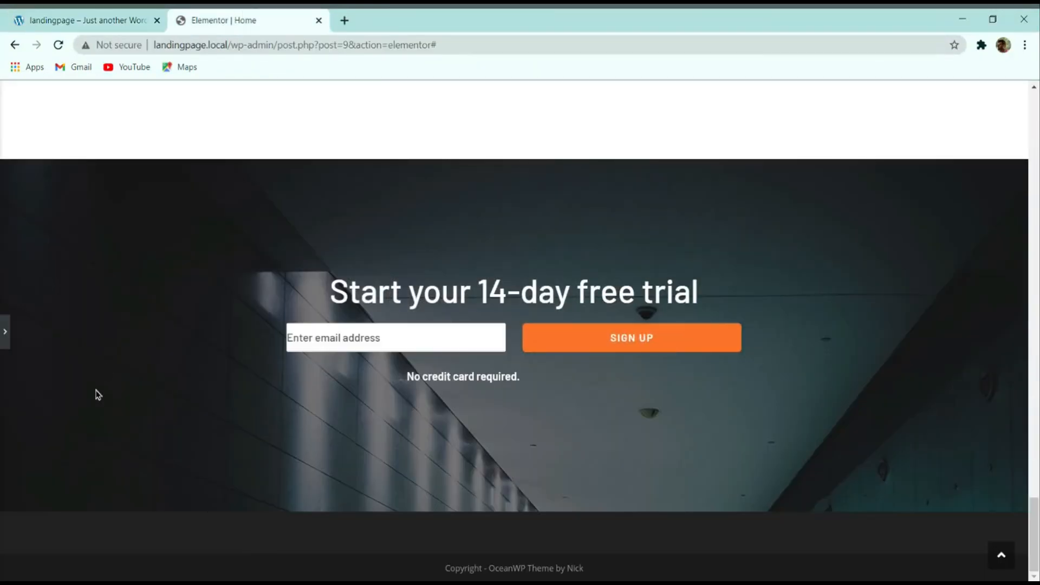
click(3, 342)
Step: Set the free-trial section background to Center Center, Fixed attachment, No-repeat and Cover size
click(614, 181)
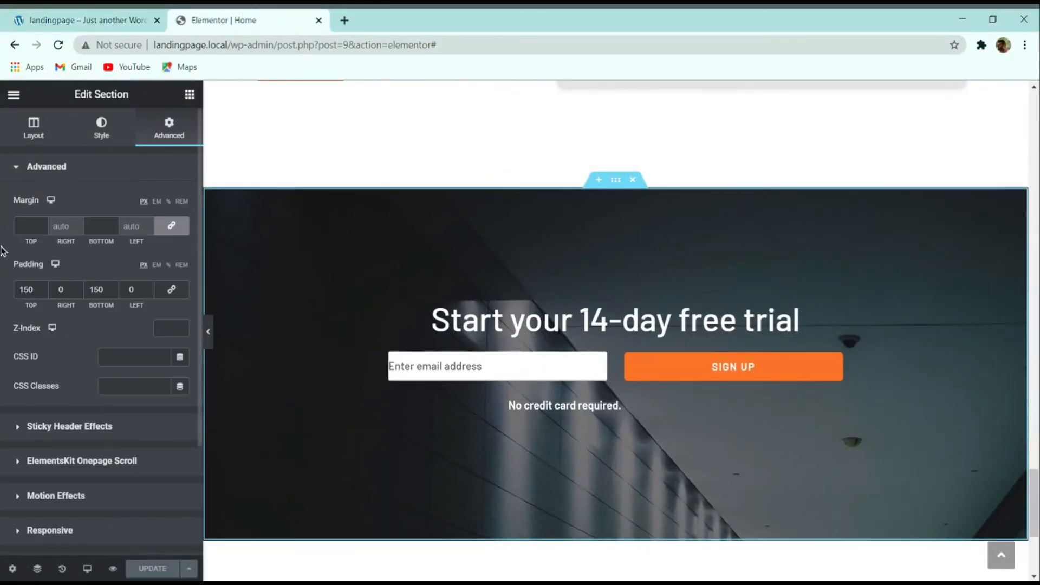
click(92, 135)
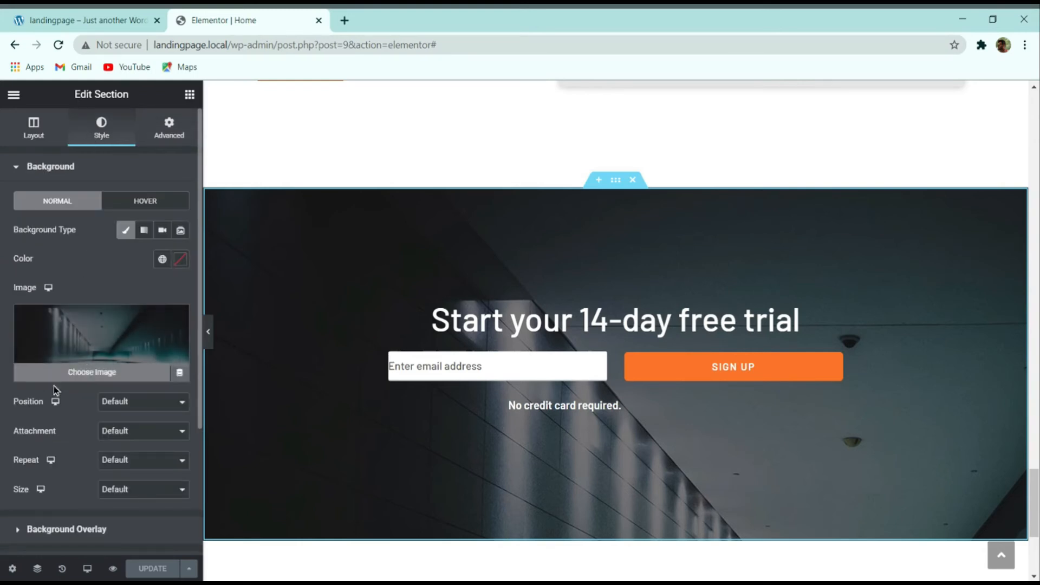
click(119, 416)
scroll(132, 419, down, 3)
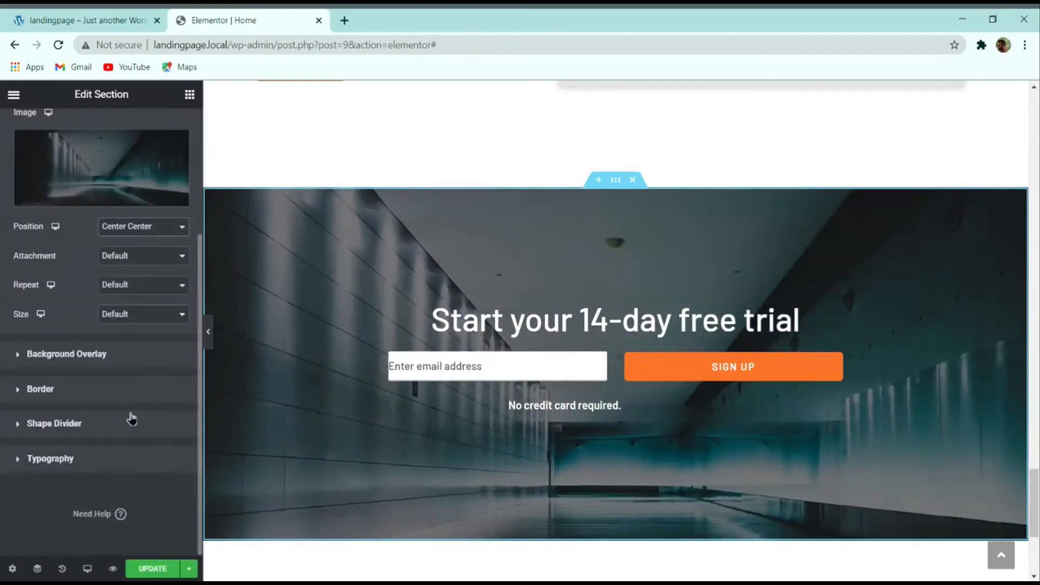
click(122, 288)
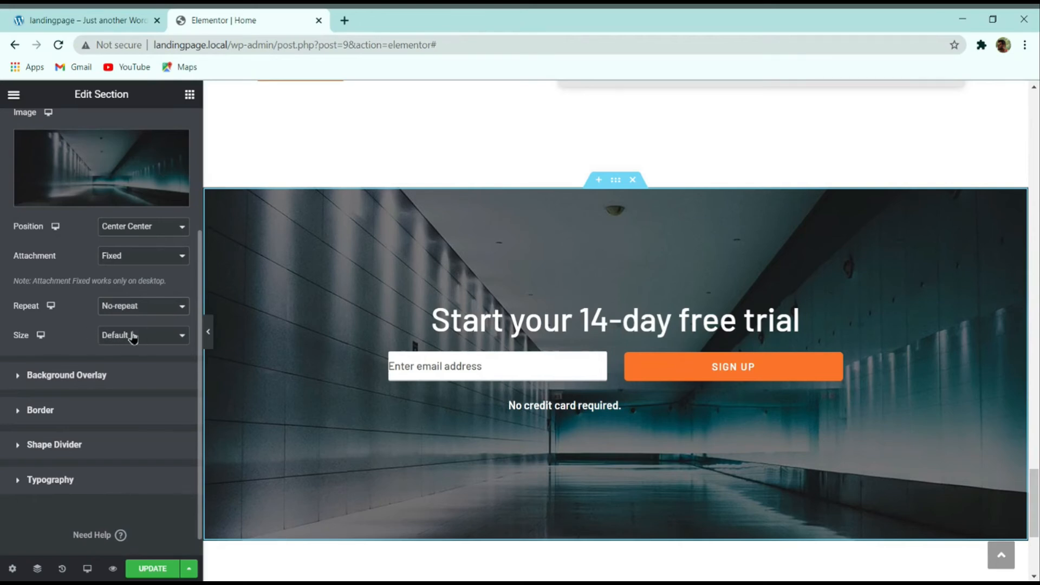
click(133, 352)
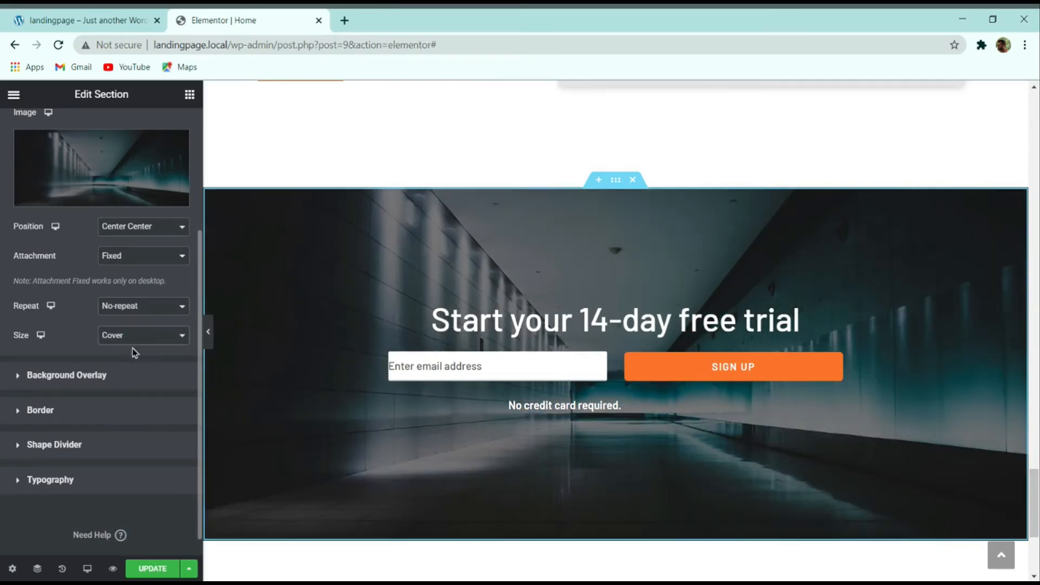
scroll(390, 332, down, 1)
scroll(390, 332, up, 2)
Step: Compare the free-trial heading and sign-up form against the live demo's phone screenshots section
click(89, 20)
click(250, 20)
scroll(412, 325, down, 5)
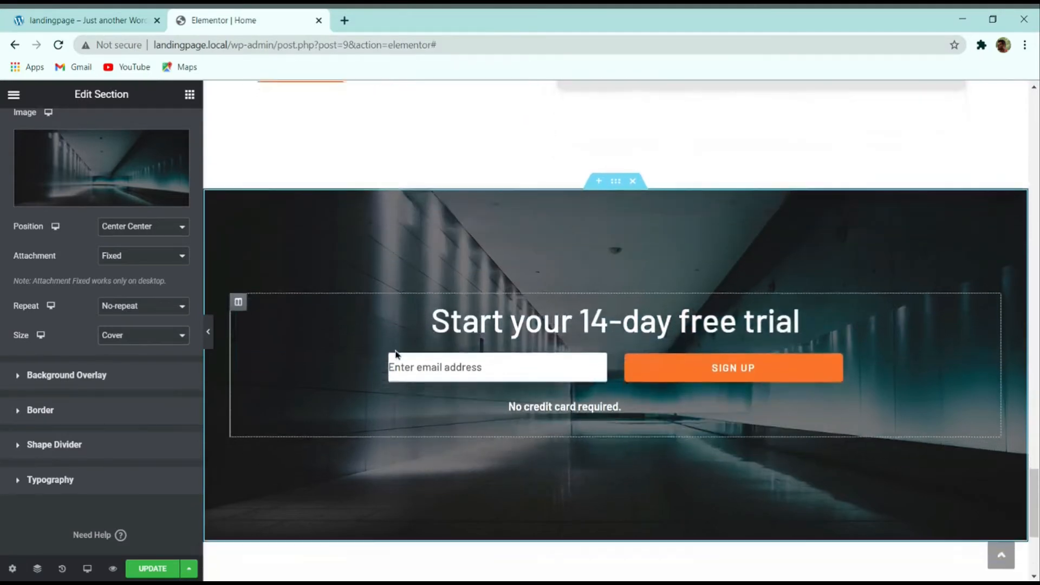
scroll(396, 352, up, 3)
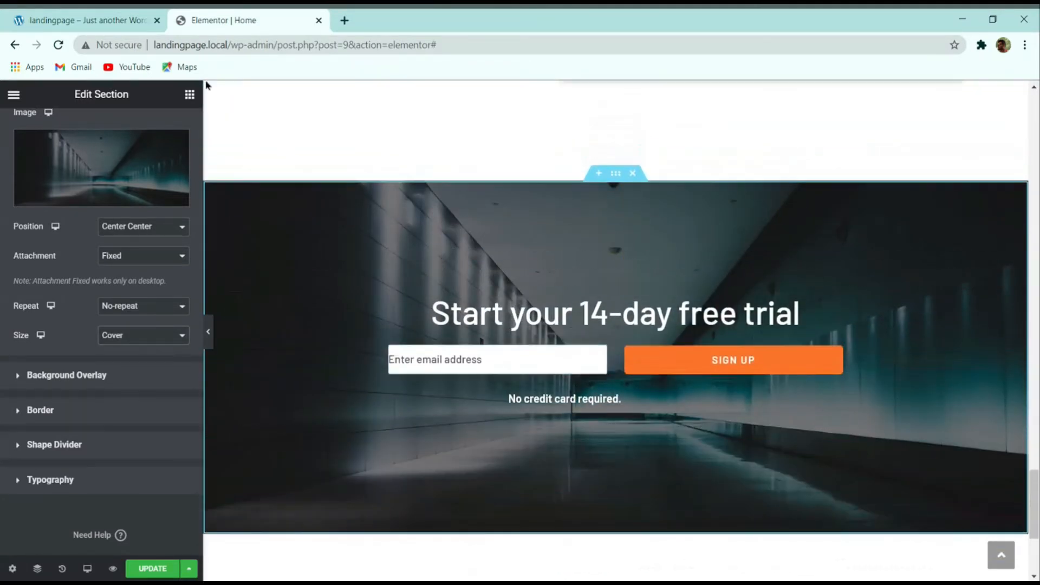
click(100, 20)
scroll(353, 232, down, 2)
click(225, 19)
click(484, 309)
click(452, 355)
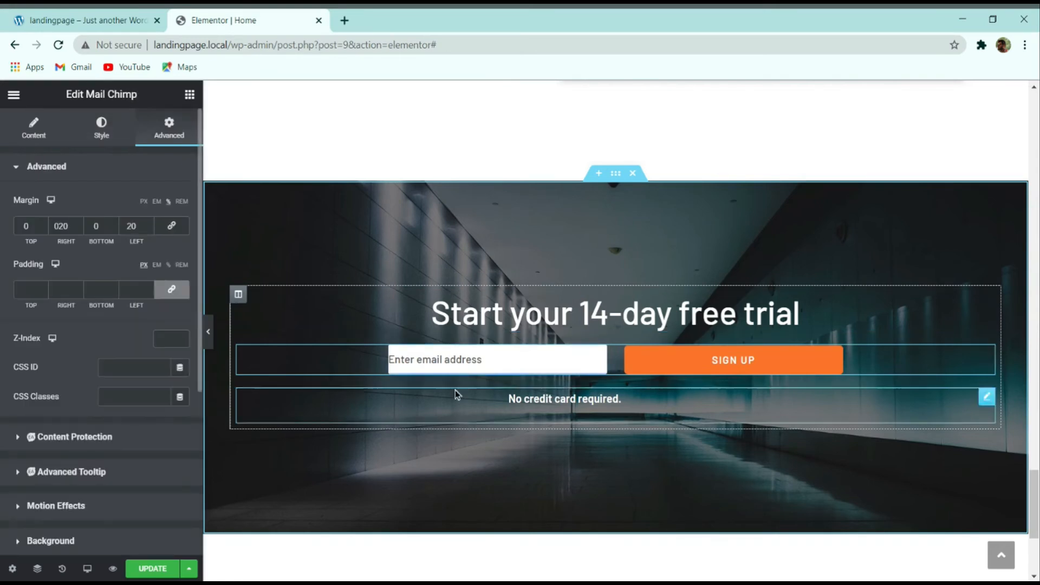
click(112, 18)
scroll(300, 222, down, 10)
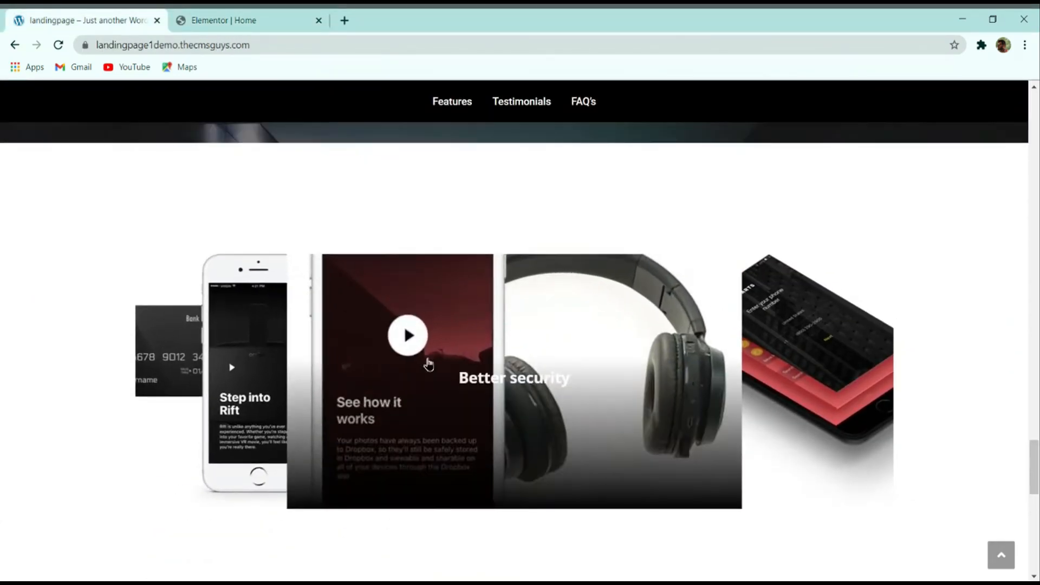
Step: Glance at the live demo site once more before returning to the editor
click(247, 16)
scroll(466, 209, down, 4)
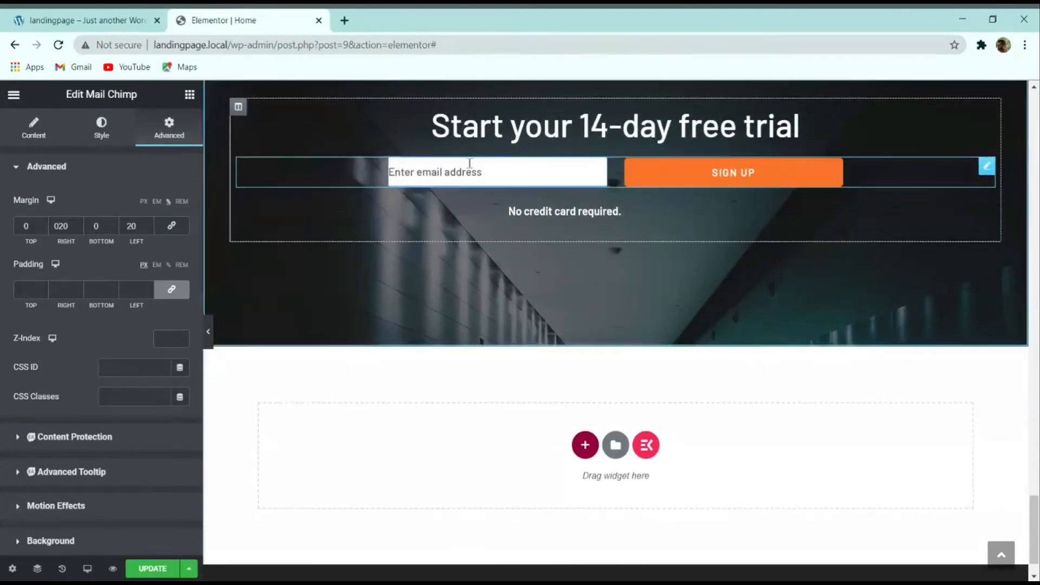
click(86, 20)
click(288, 16)
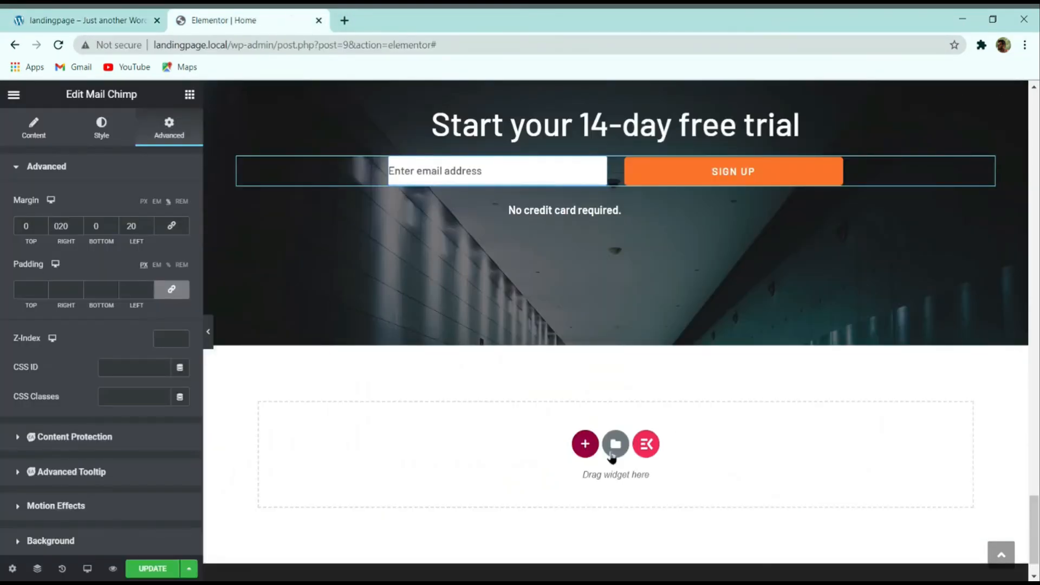
Step: Add a one-column section below the free-trial band and search widgets for 'image'
click(585, 444)
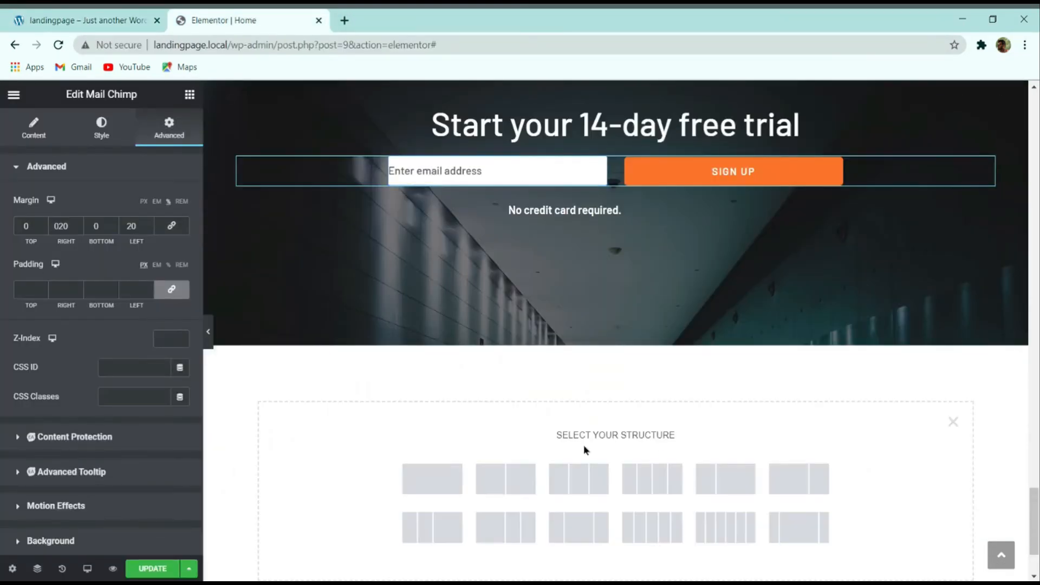
click(440, 481)
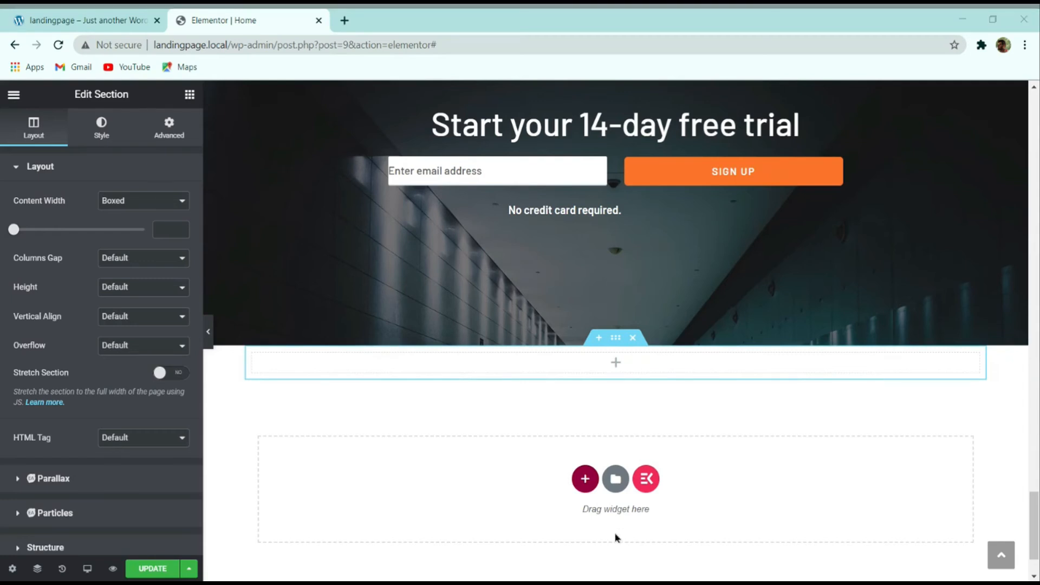
click(190, 94)
click(131, 149)
text(i)
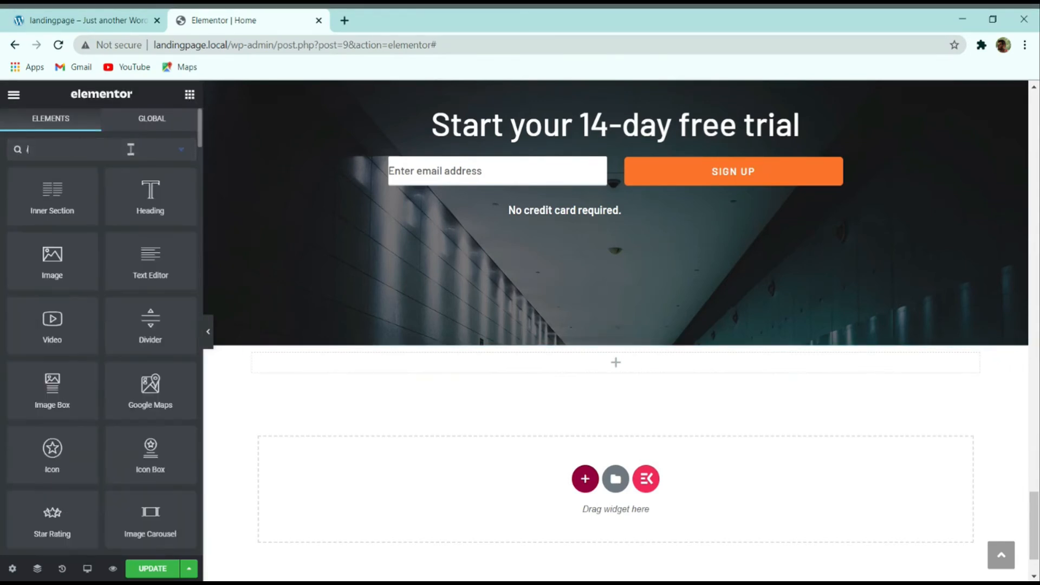
text(mage)
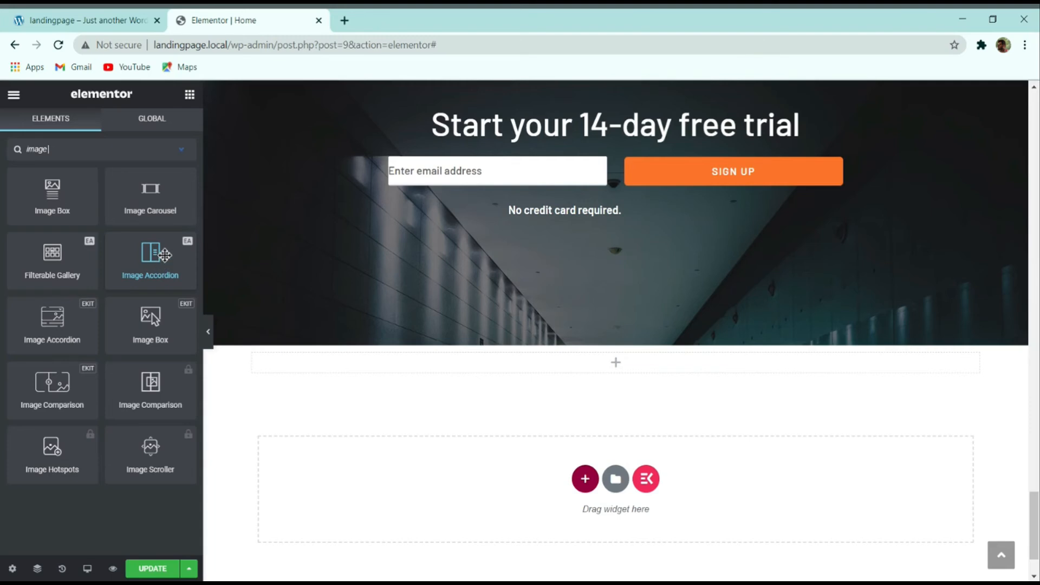
Step: Place an Image Accordion in the new section and remove its second and third items
drag(173, 259, 408, 337)
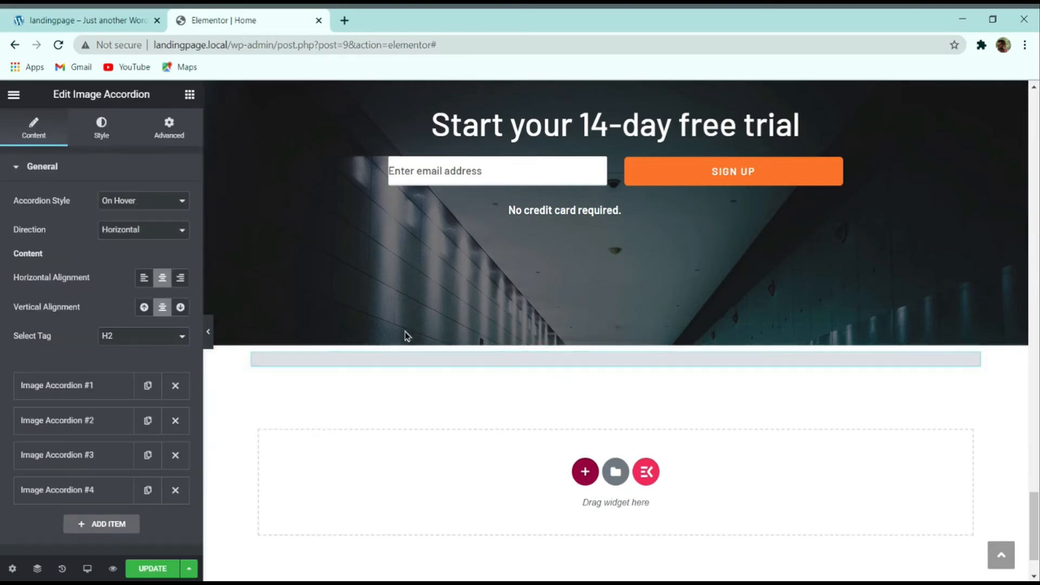
scroll(379, 379, down, 6)
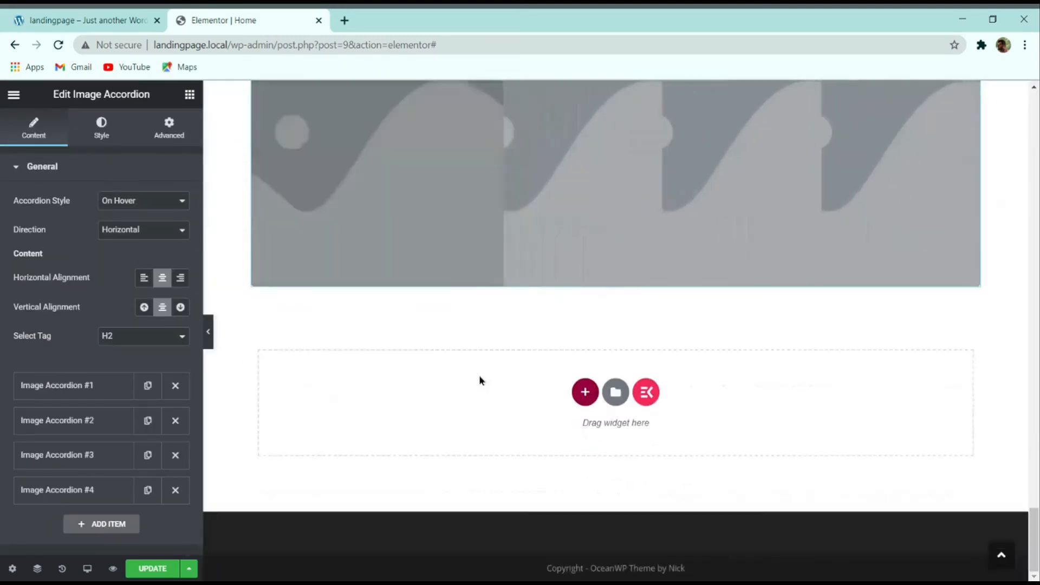
scroll(480, 379, up, 2)
scroll(493, 316, up, 2)
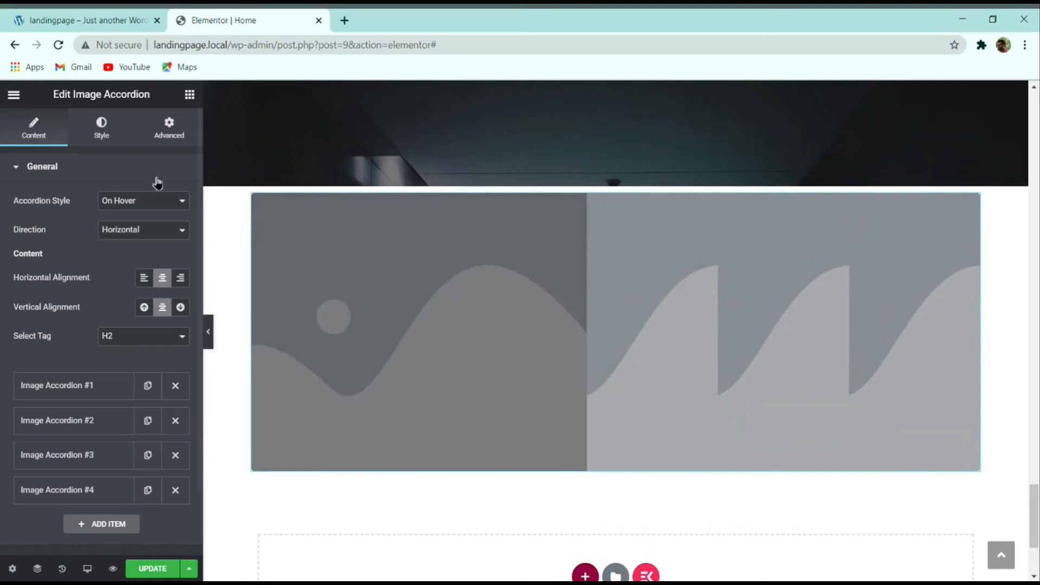
click(175, 421)
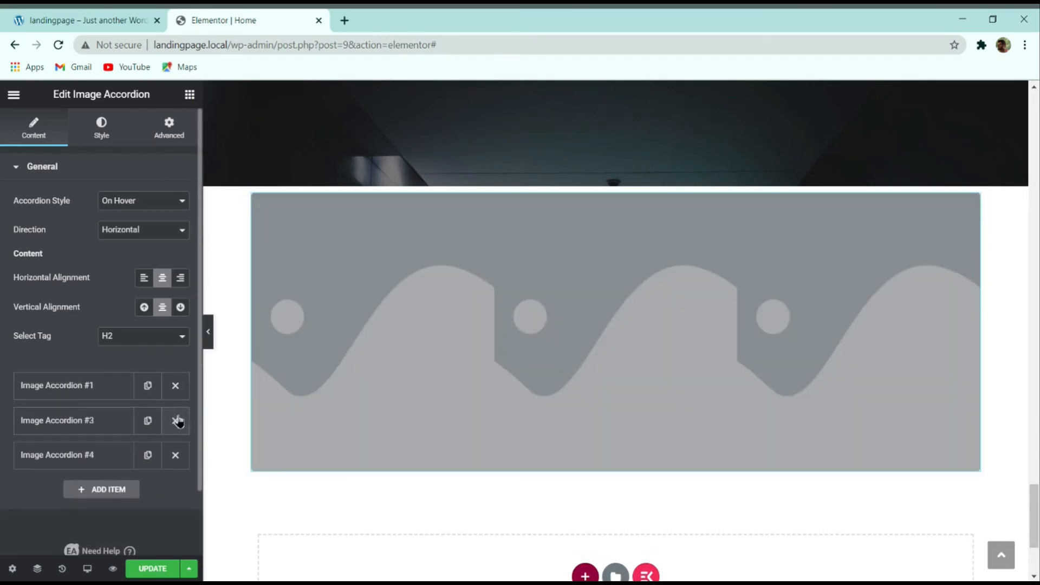
click(176, 421)
Step: Give the first accordion item the tab-1.png background image and clear its placeholder content
click(72, 386)
scroll(70, 390, down, 5)
click(65, 193)
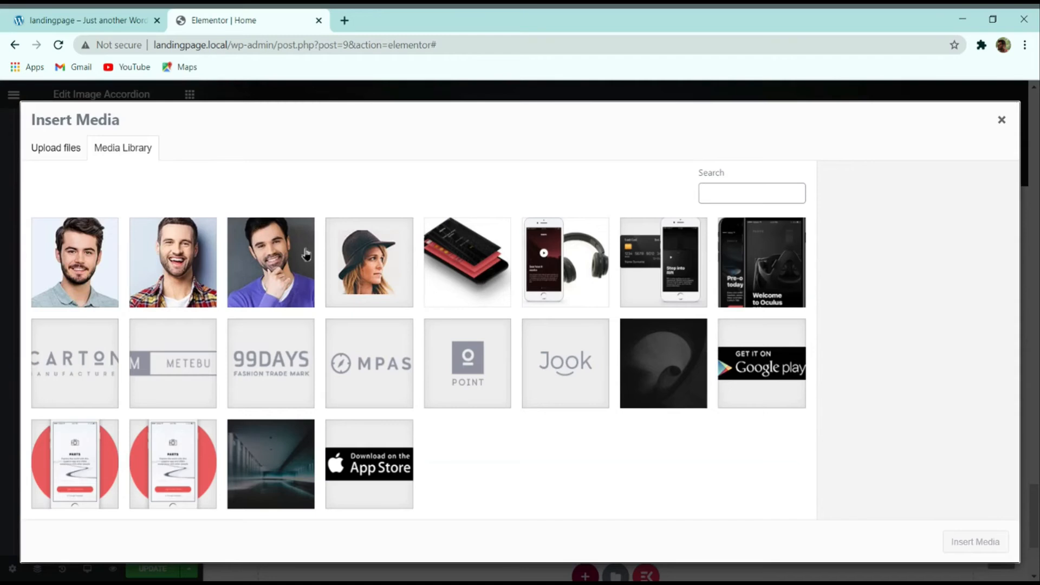
click(563, 255)
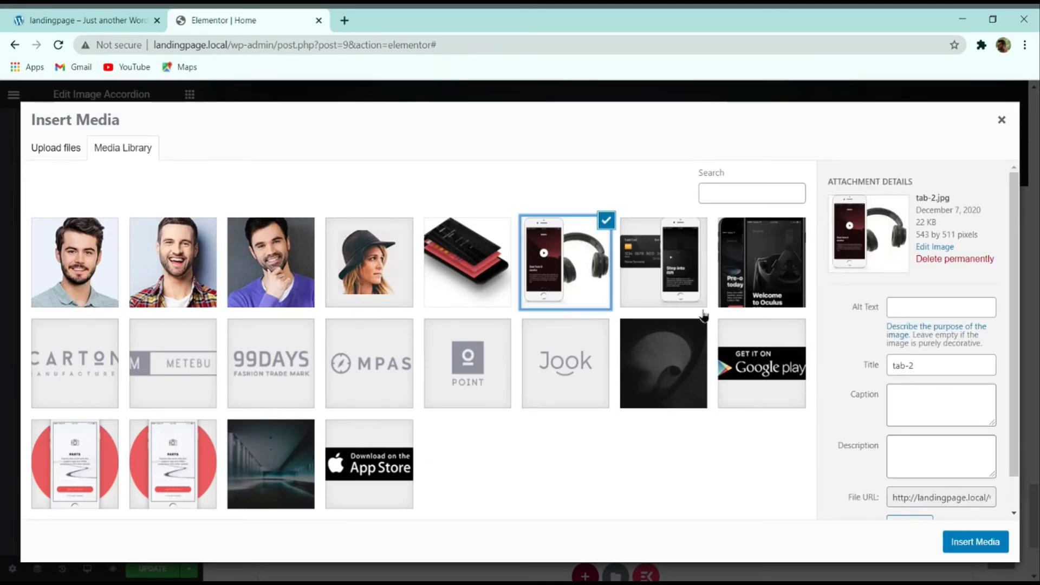
click(668, 286)
click(974, 541)
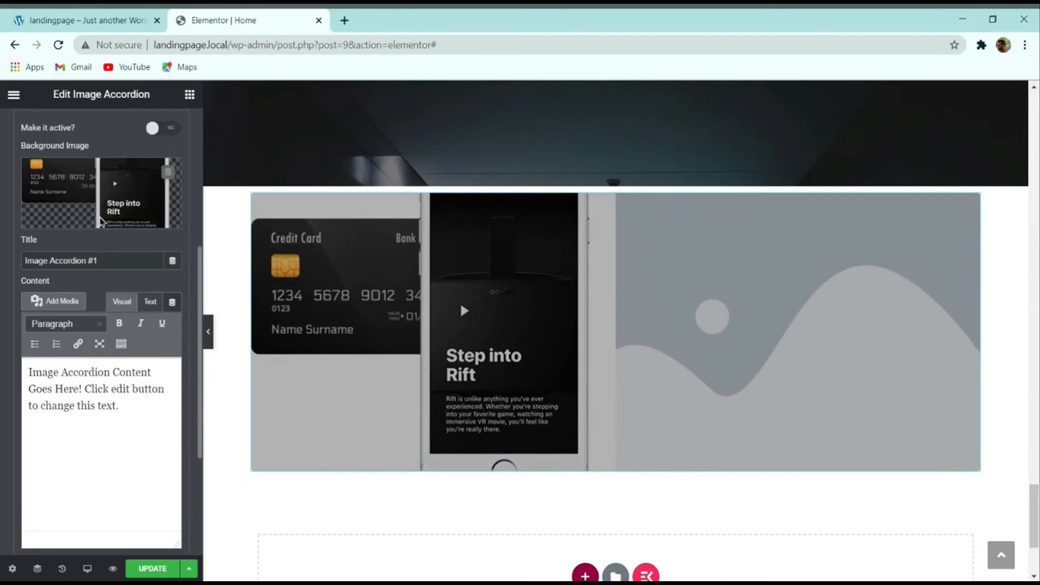
mouse_move(468, 306)
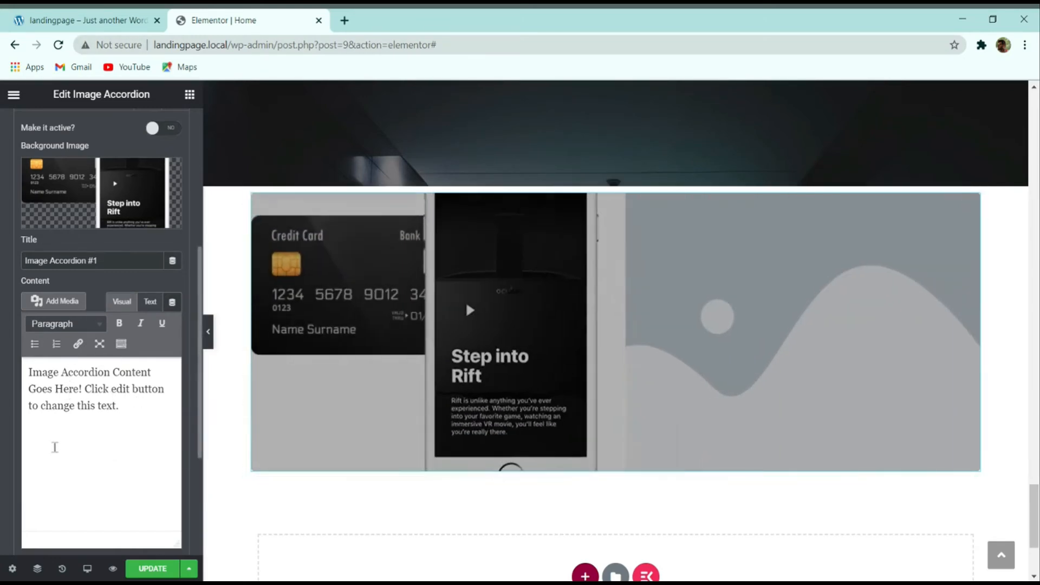
key(ctrl+a)
key(BackSpace)
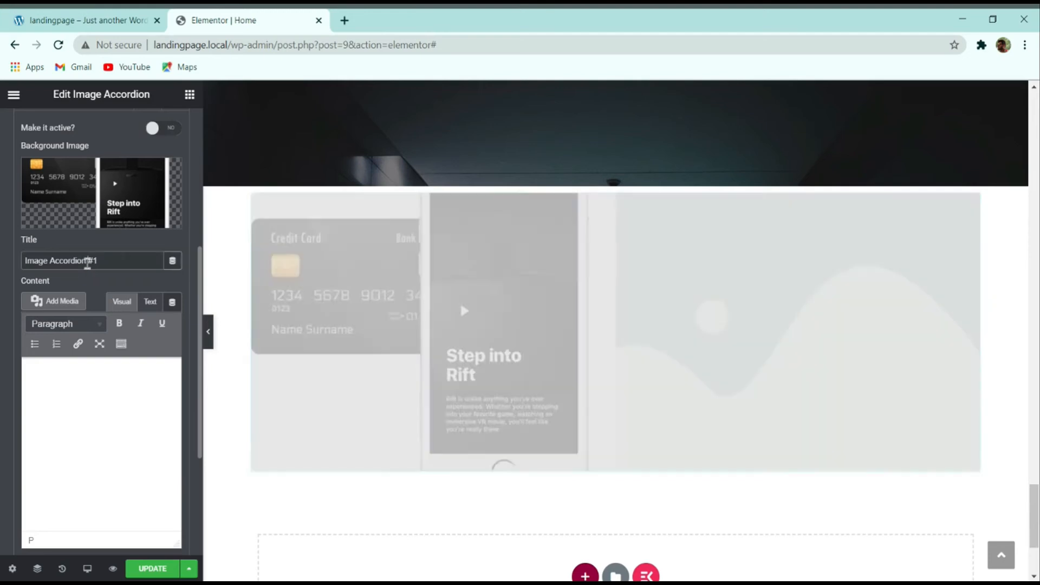
Step: Read the first panel's title, 'No need for plugin updates', on the demo's accordion
click(87, 260)
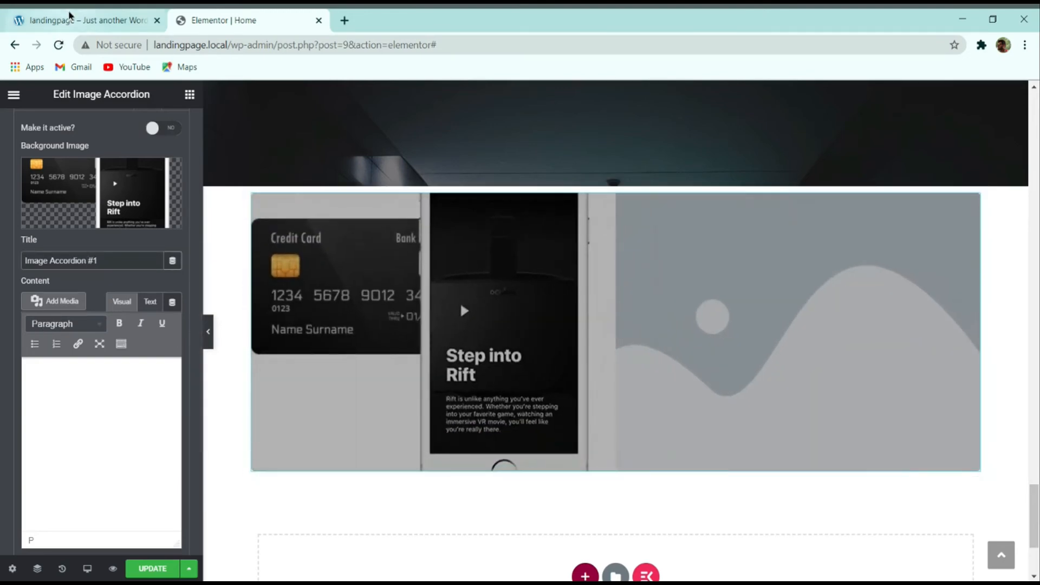
click(69, 18)
mouse_move(250, 383)
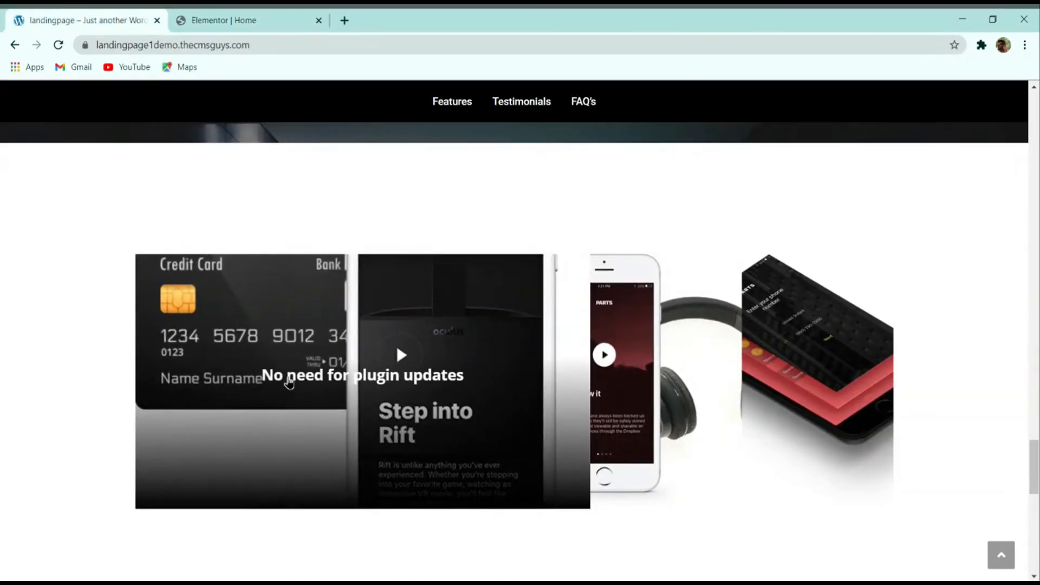
Step: Start retyping the first panel's title as 'No need for plugin updates'
click(224, 20)
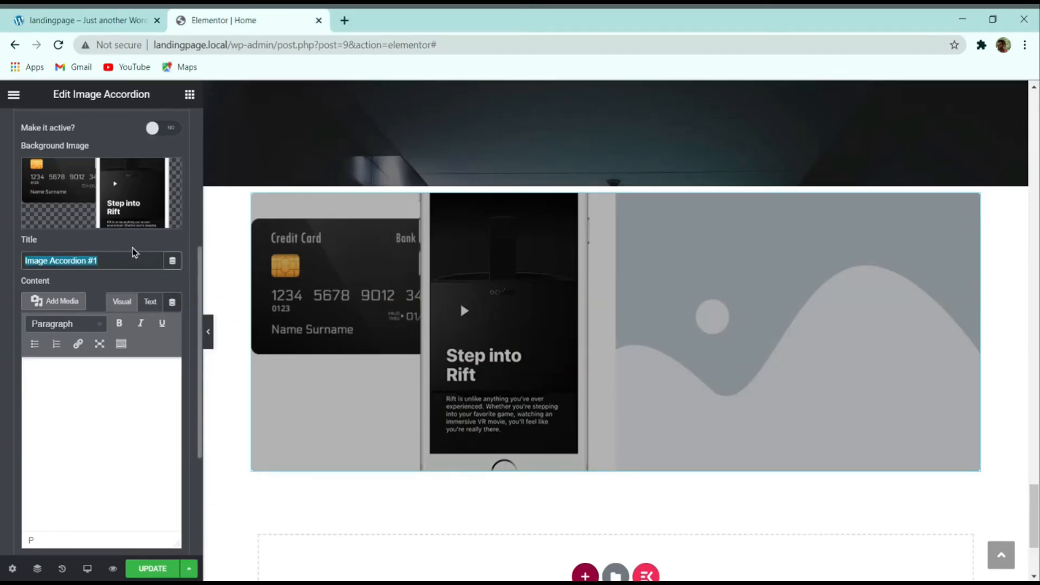
text(No need for plugin updates)
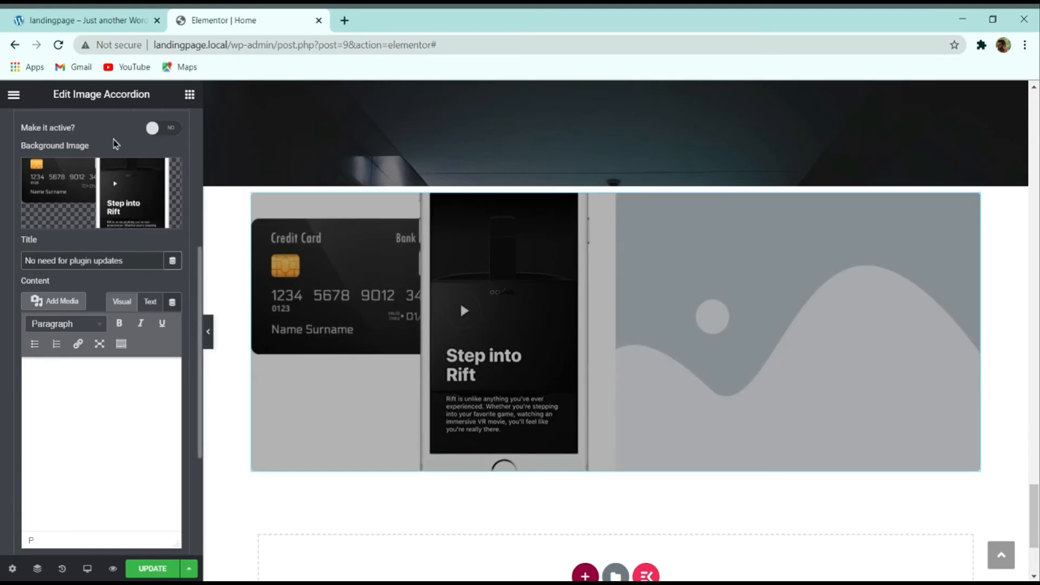
scroll(97, 288, up, 5)
Step: Set the next accordion item's background image to the tab-2 headphones screenshot
click(92, 377)
click(93, 418)
scroll(73, 397, down, 5)
click(51, 216)
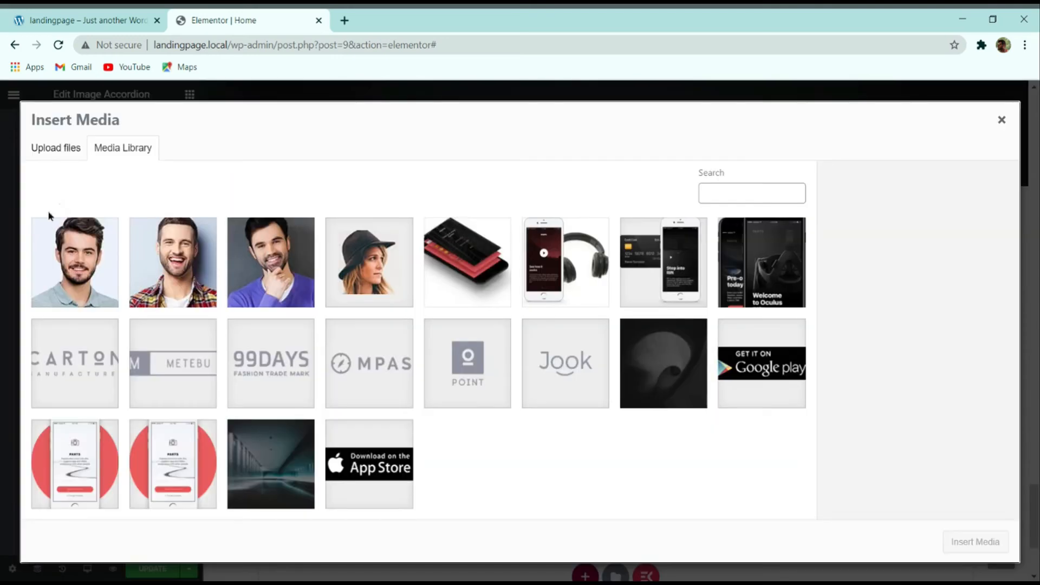
click(568, 252)
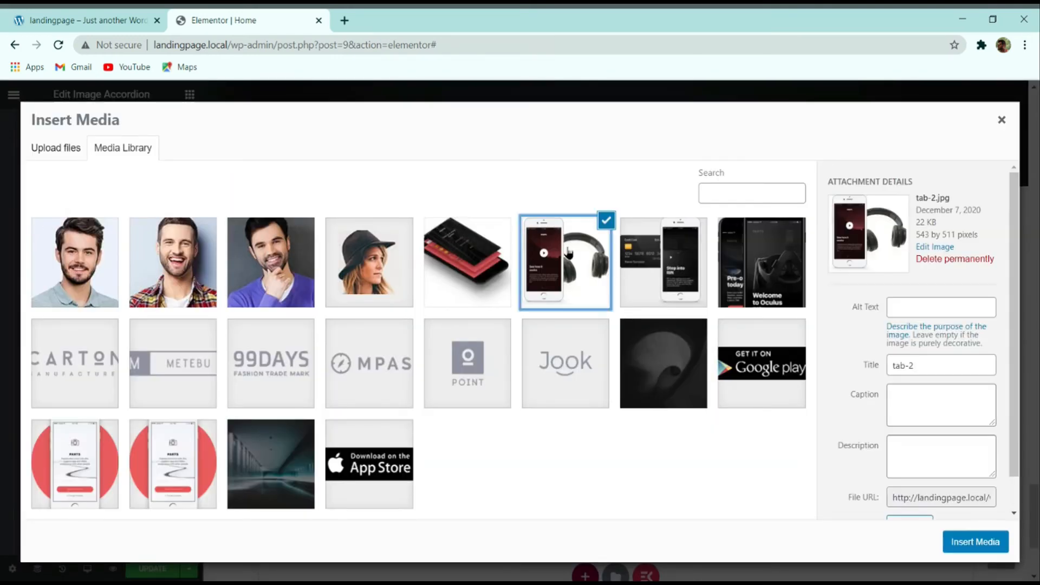
click(959, 545)
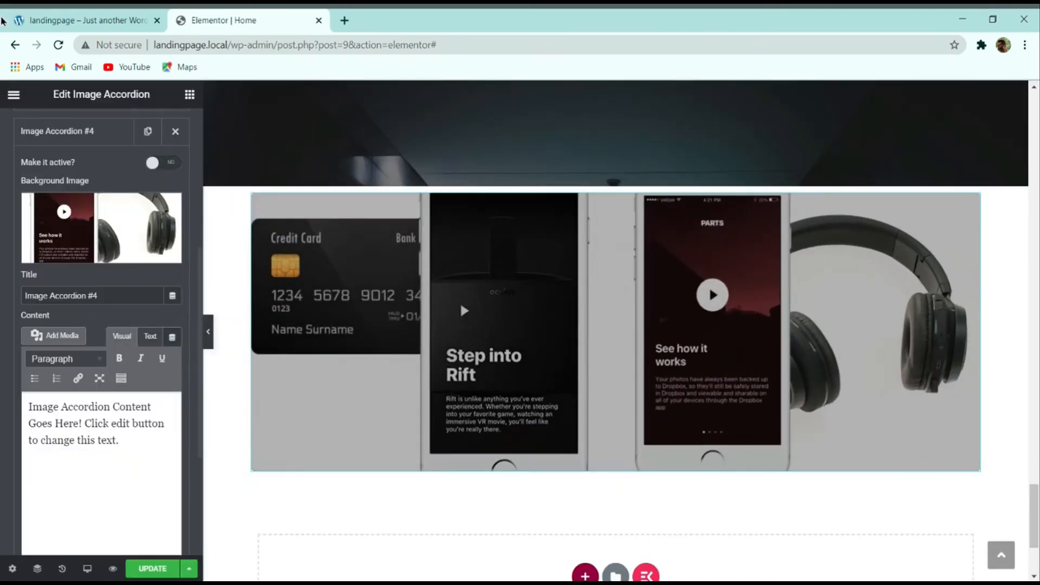
click(3, 20)
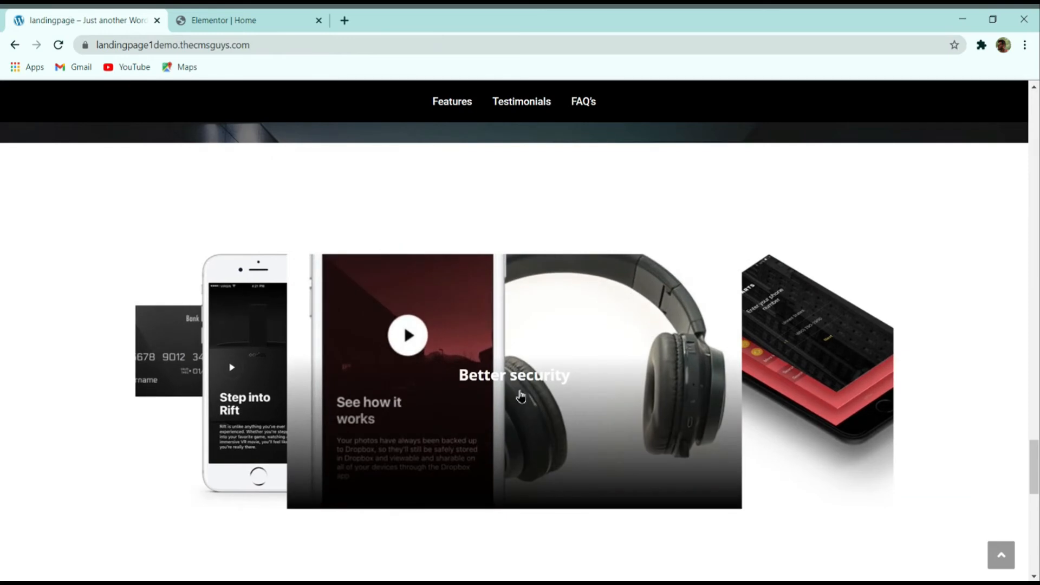
click(206, 21)
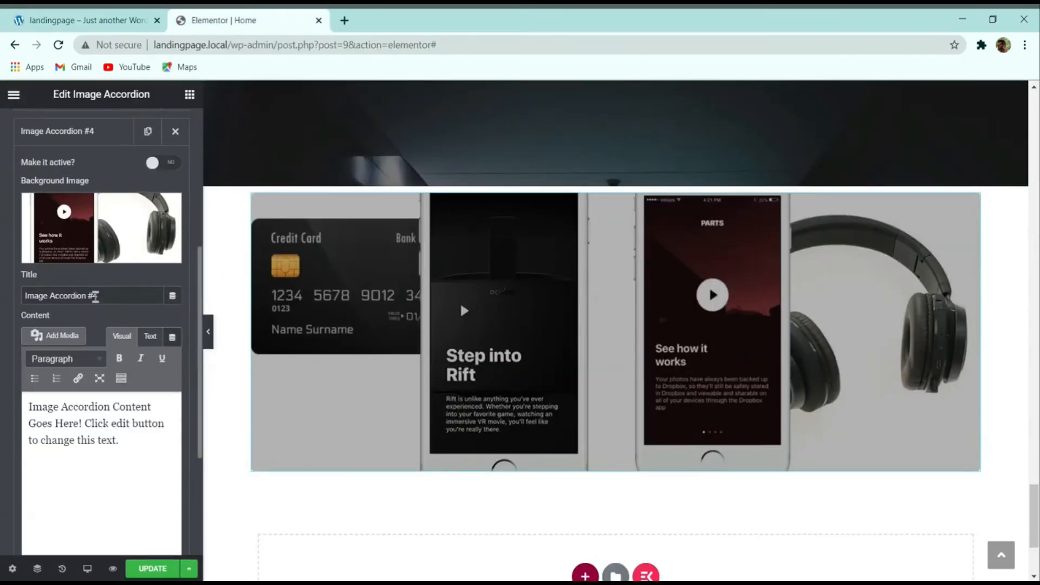
Step: Title that item 'Better Security' and clear its placeholder content
text(Better)
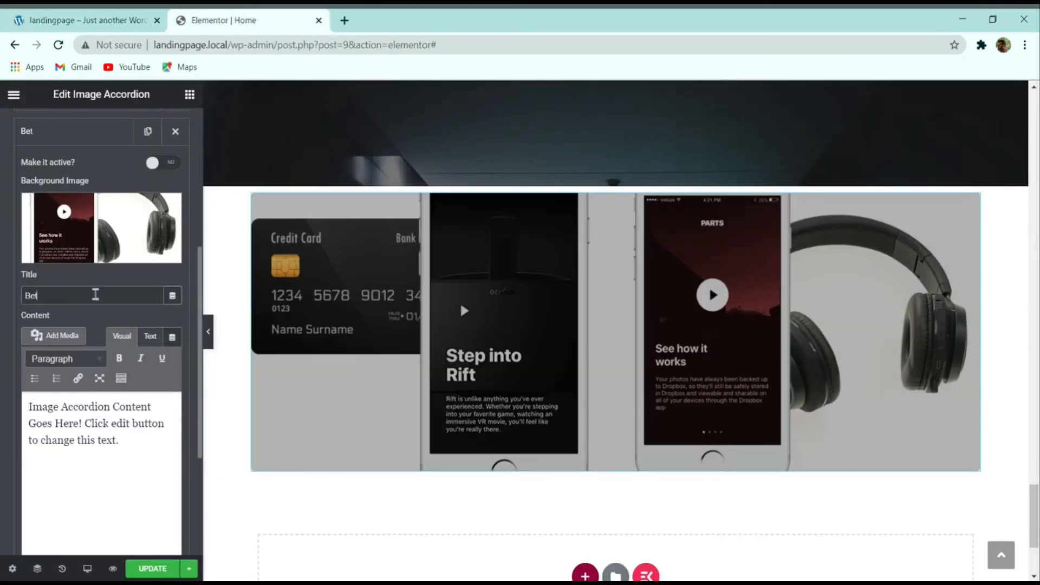
text( Security)
key(ctrl+a)
key(BackSpace)
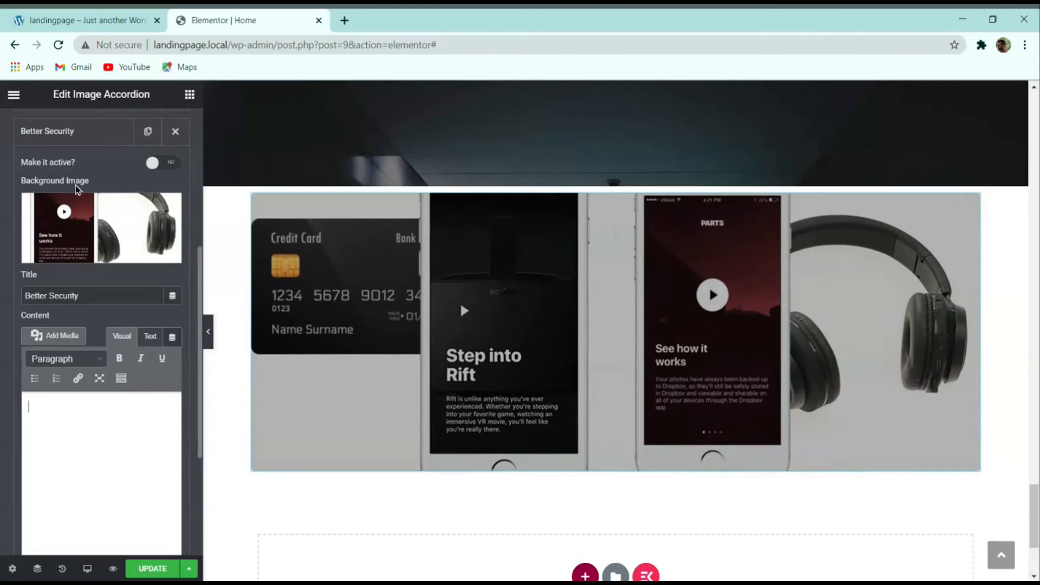
click(79, 135)
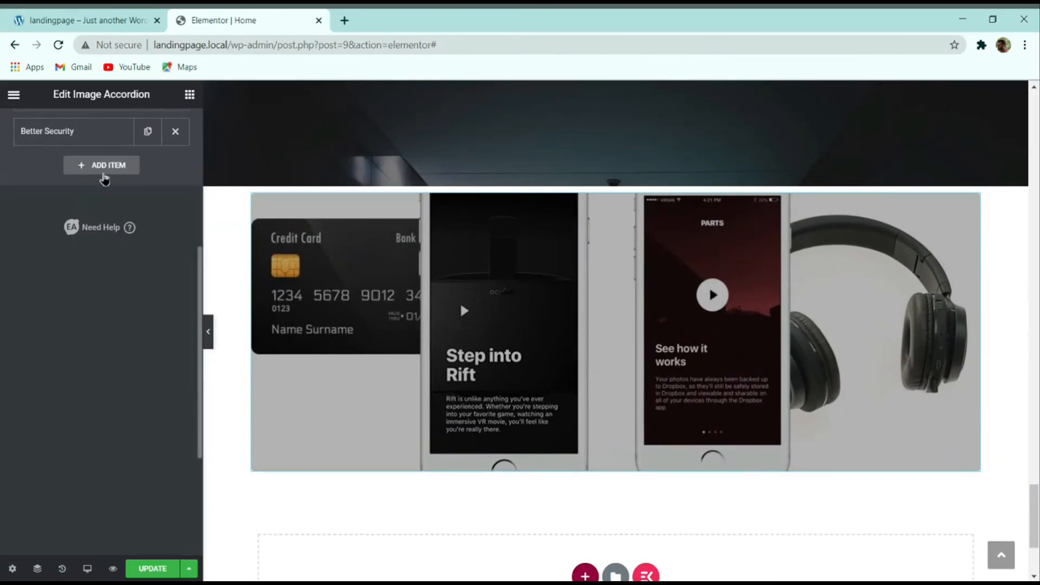
scroll(125, 260, up, 5)
Step: Duplicate the Better Security item and give the copy the layered-phone tab-3 background
click(150, 422)
scroll(81, 358, down, 1)
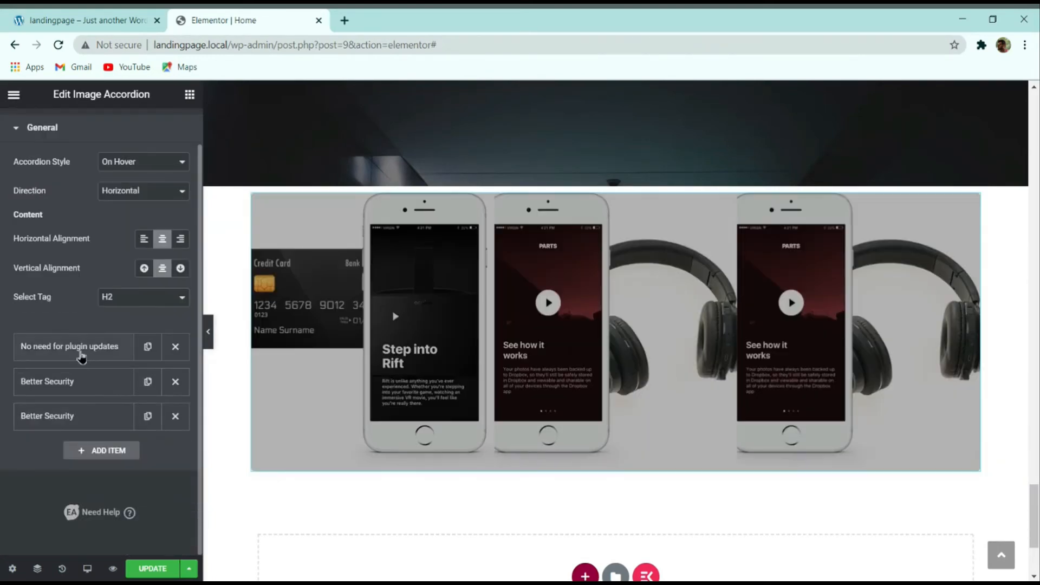
click(85, 425)
click(111, 20)
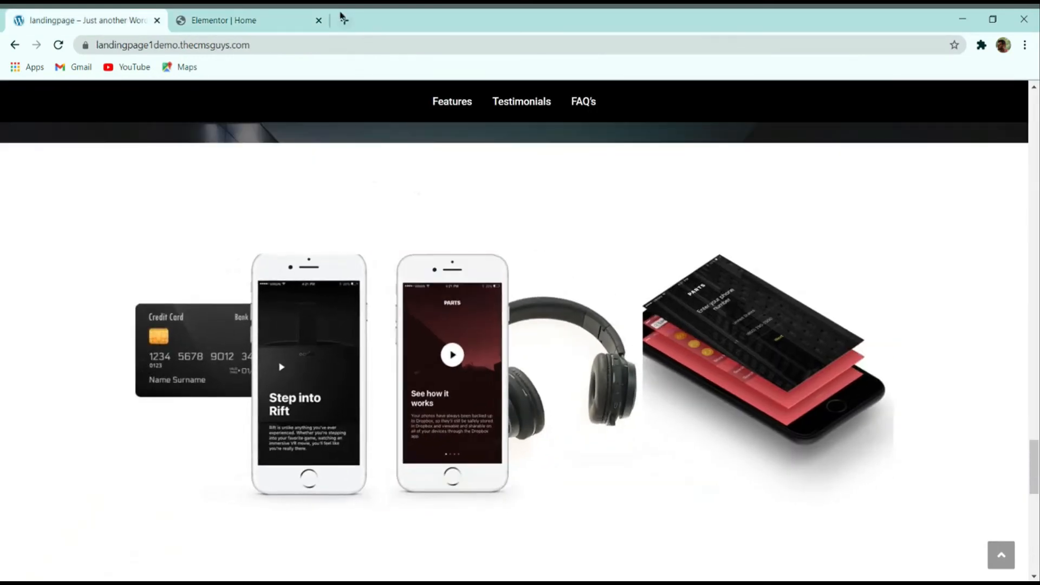
click(276, 20)
click(82, 507)
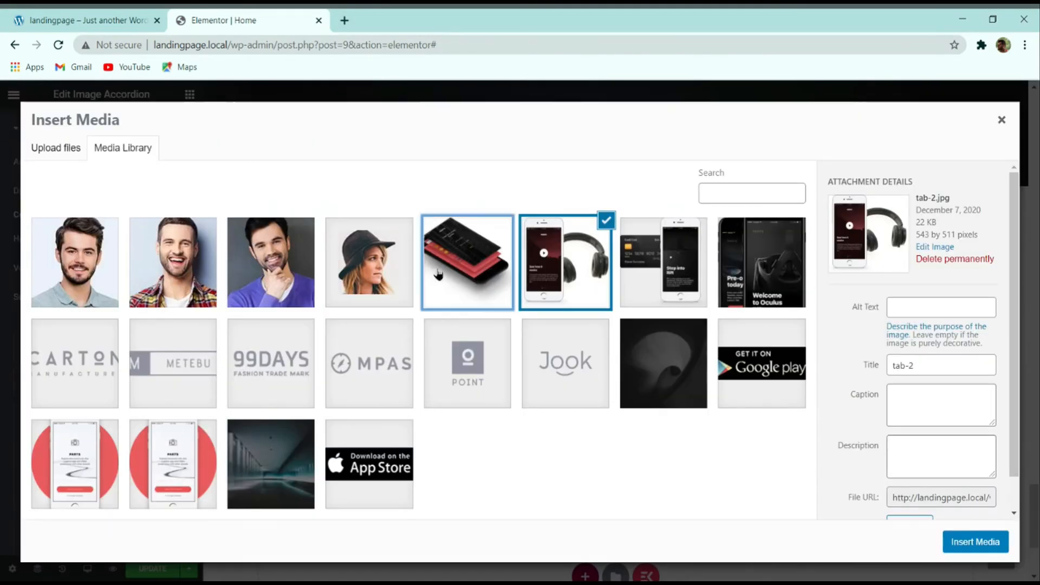
click(459, 285)
click(975, 541)
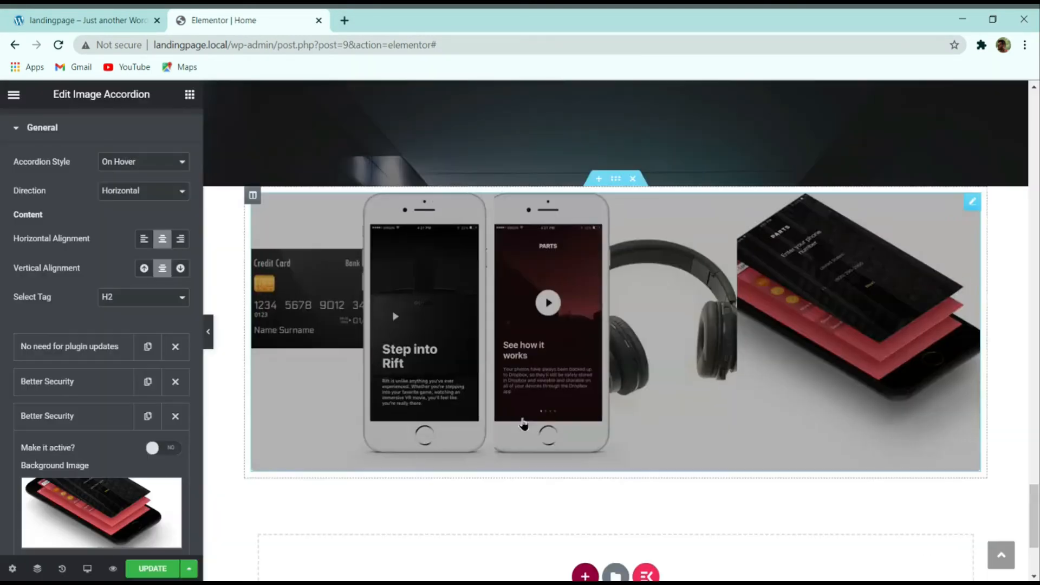
click(109, 21)
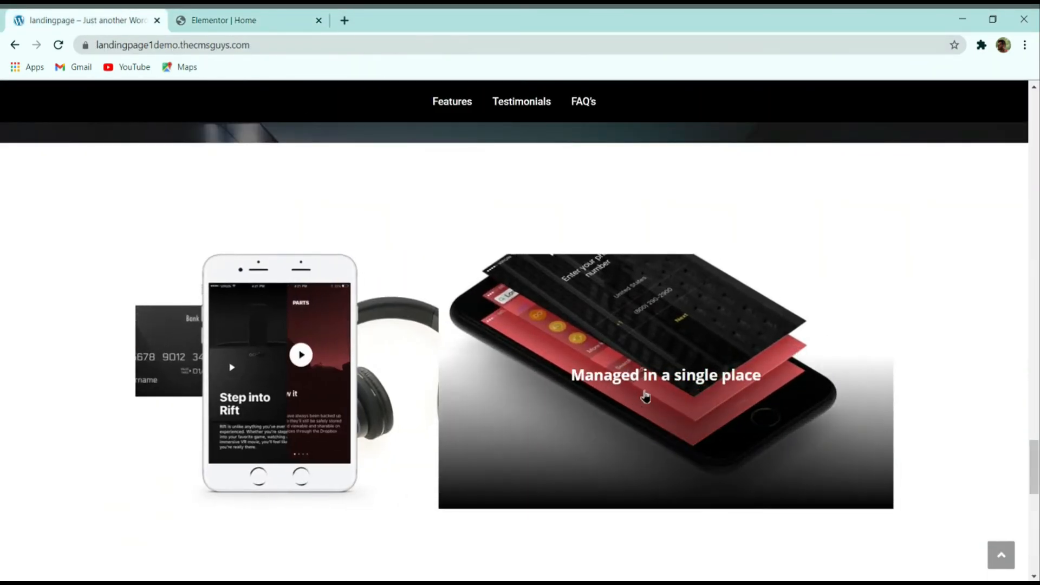
click(260, 20)
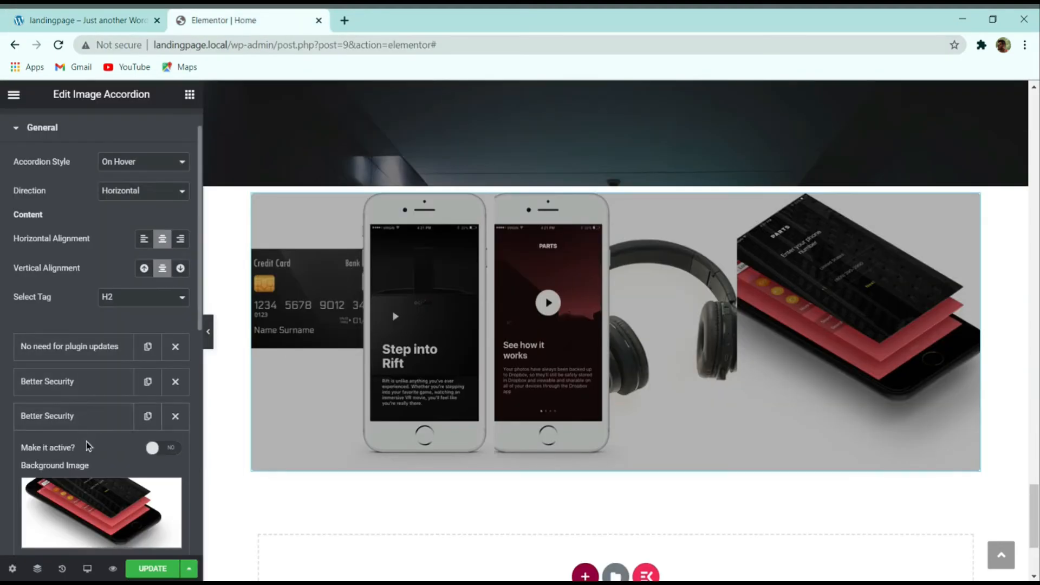
Step: Retitle the third panel 'Manage in a single place' and save the page with Ctrl+S
scroll(89, 445, down, 5)
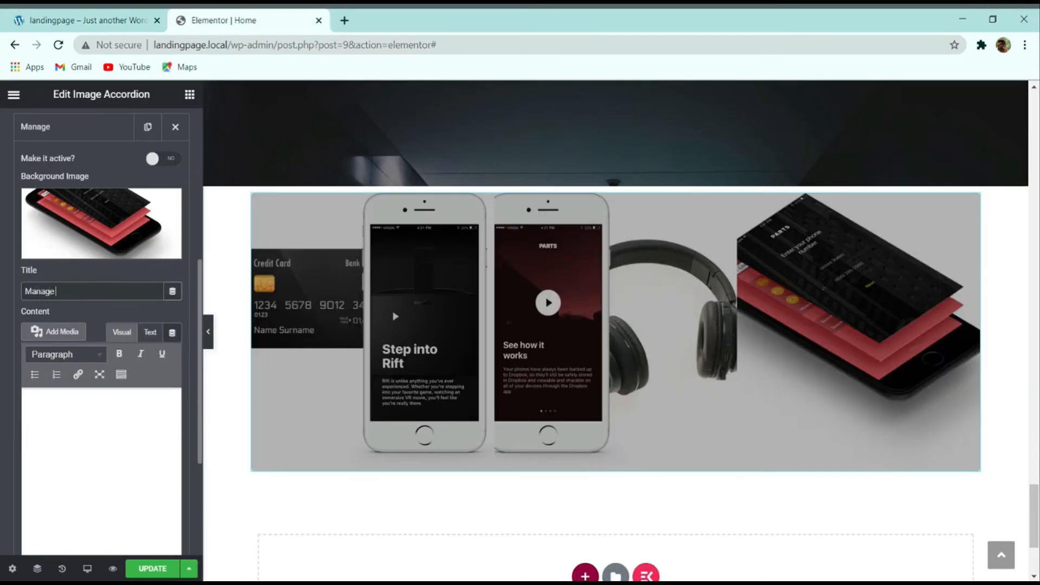
text(in a single place)
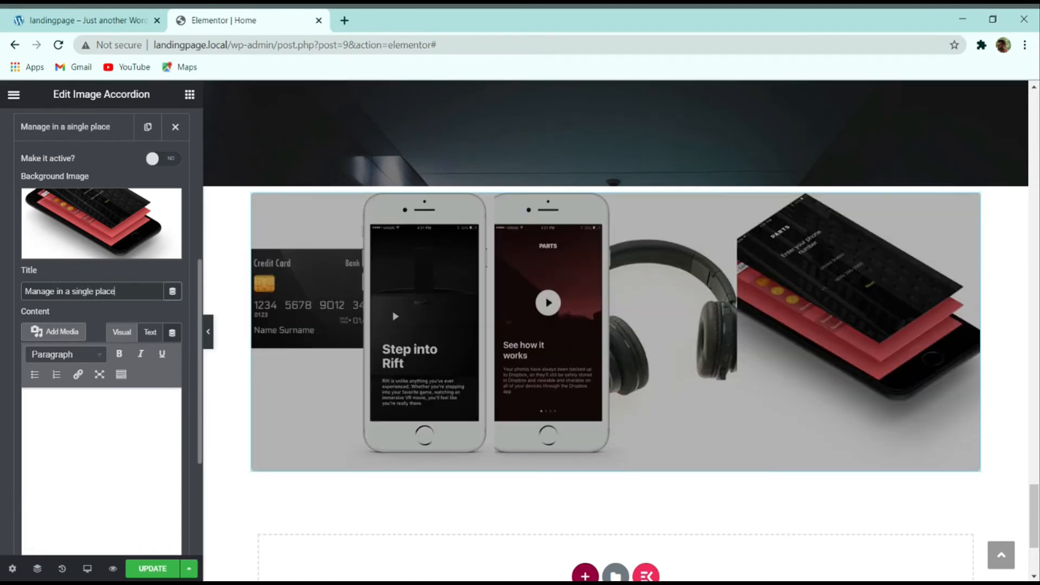
key(ctrl+s)
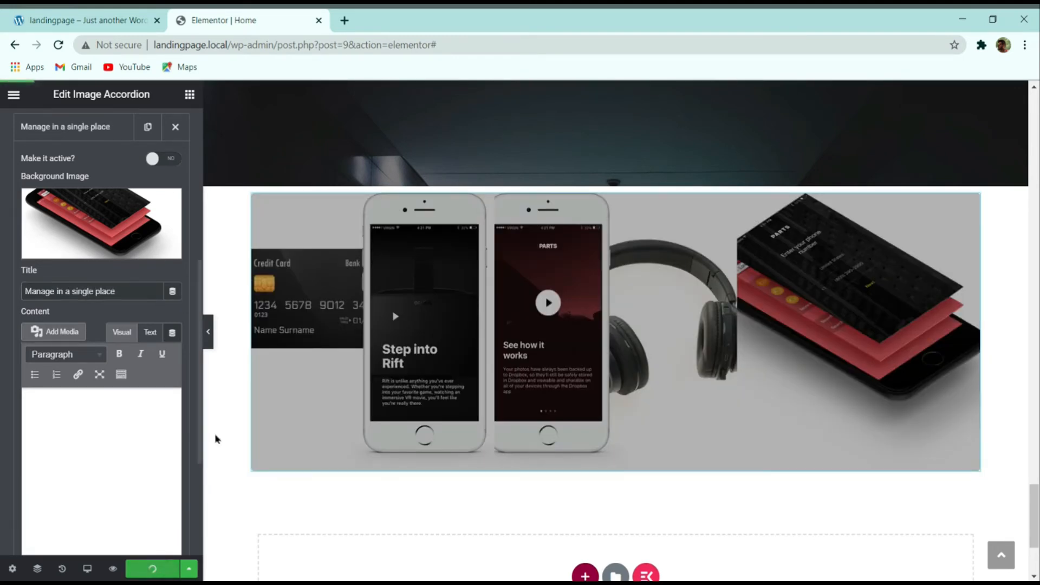
Step: Give the accordion section 100px top and bottom padding and stretch it to full width
click(211, 333)
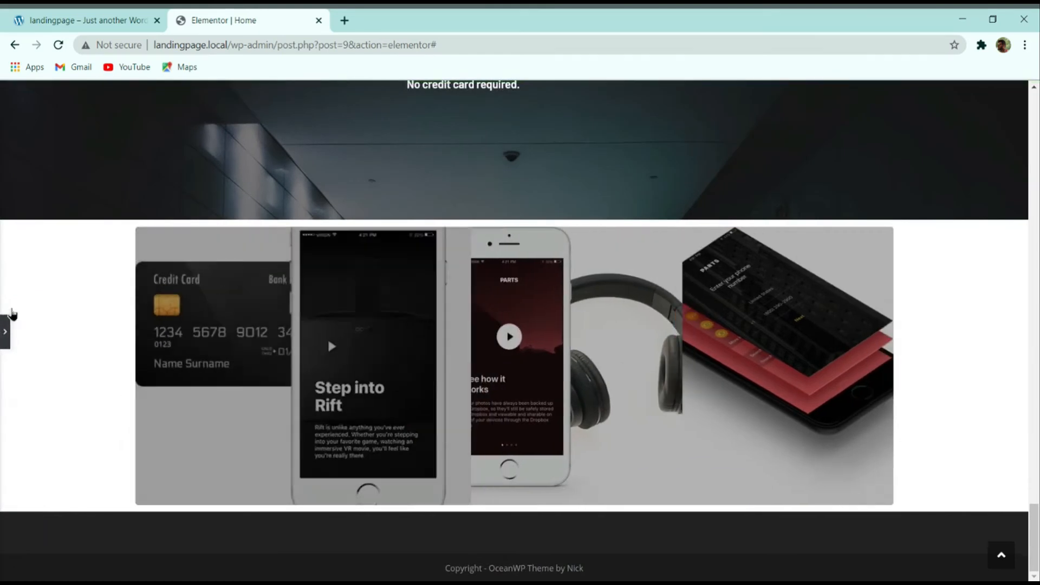
click(533, 331)
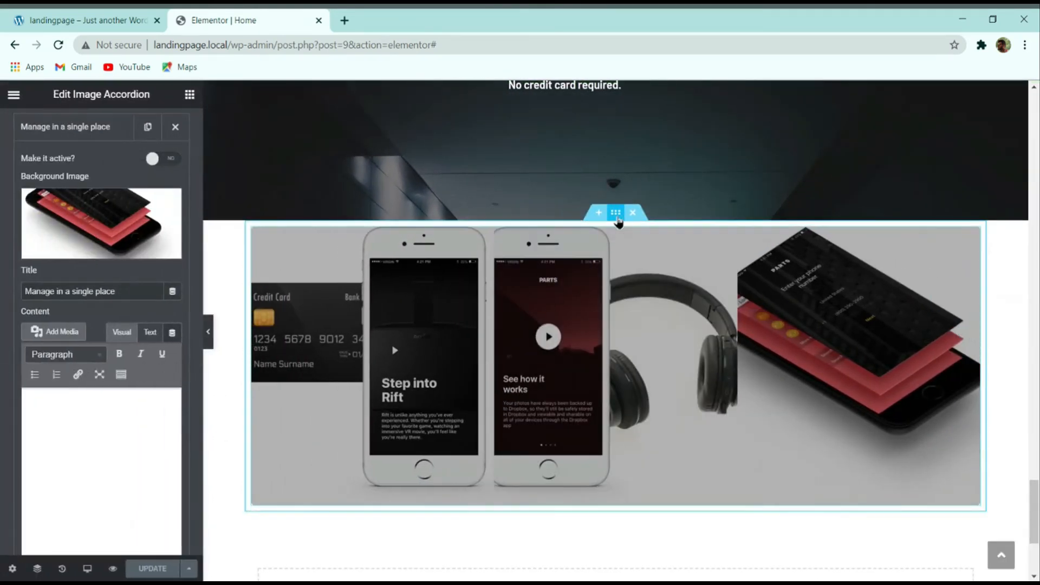
click(620, 211)
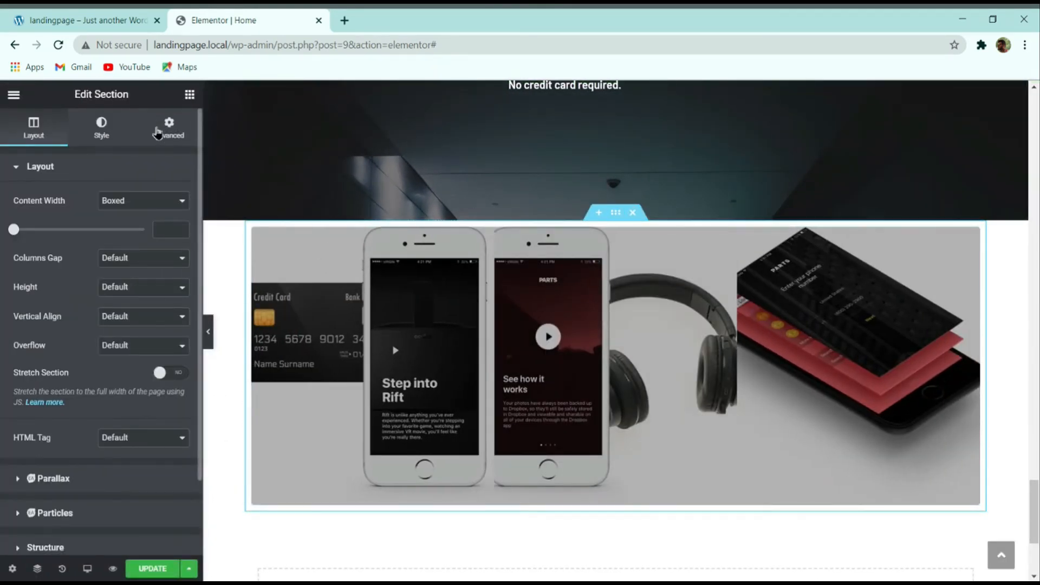
click(181, 137)
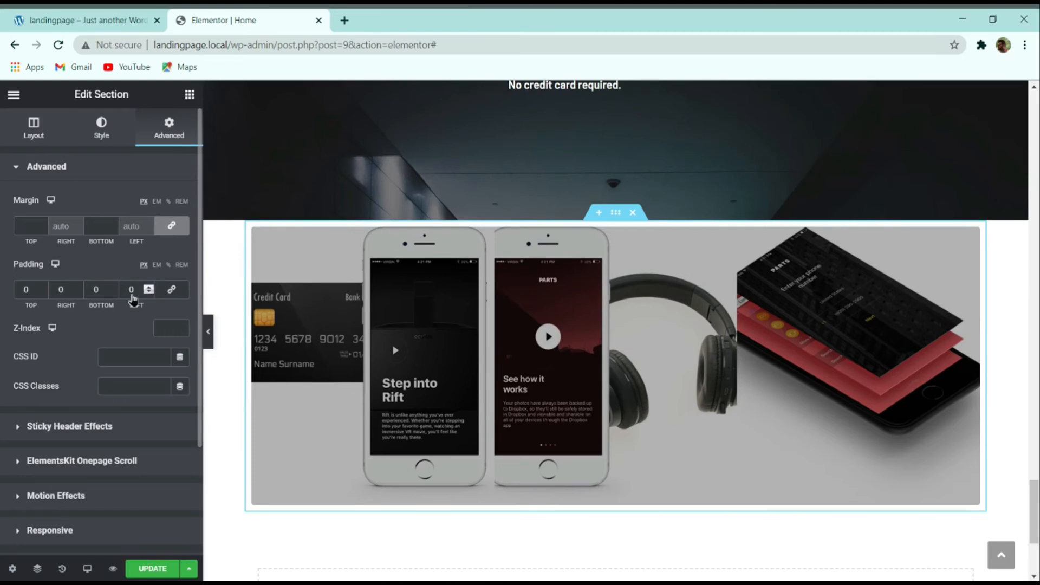
text(100)
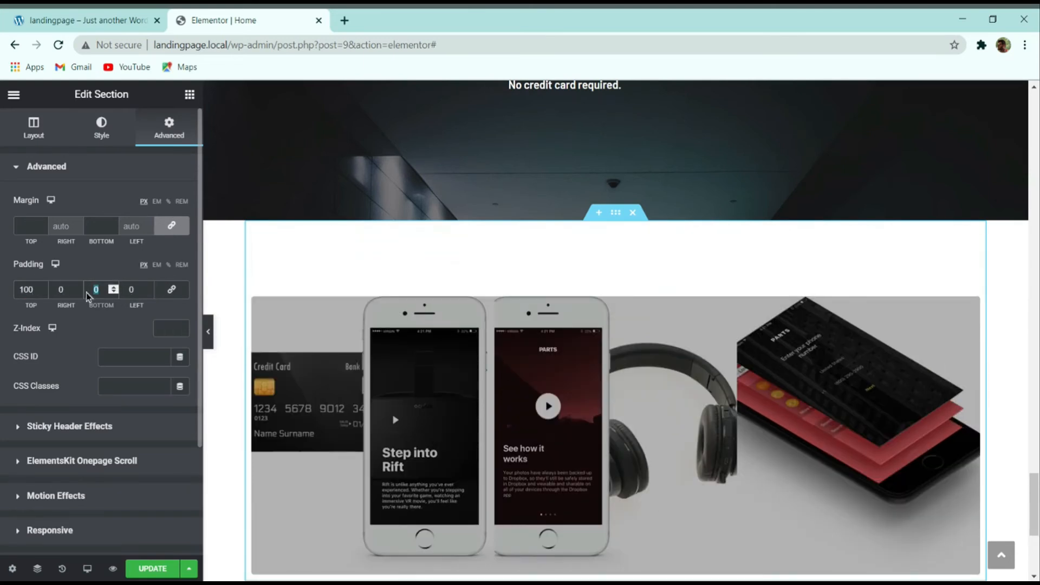
text(100)
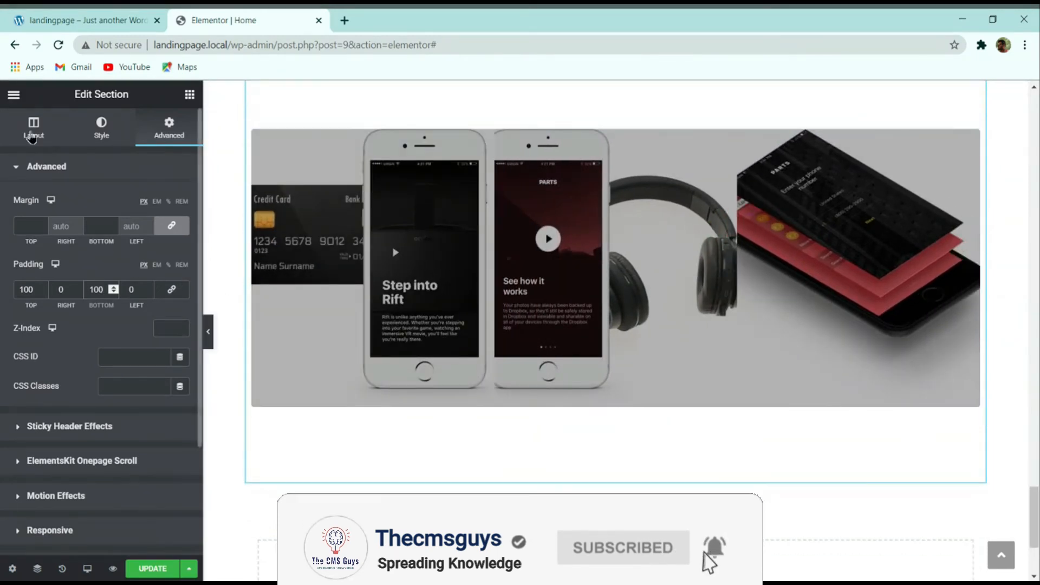
click(33, 130)
click(170, 374)
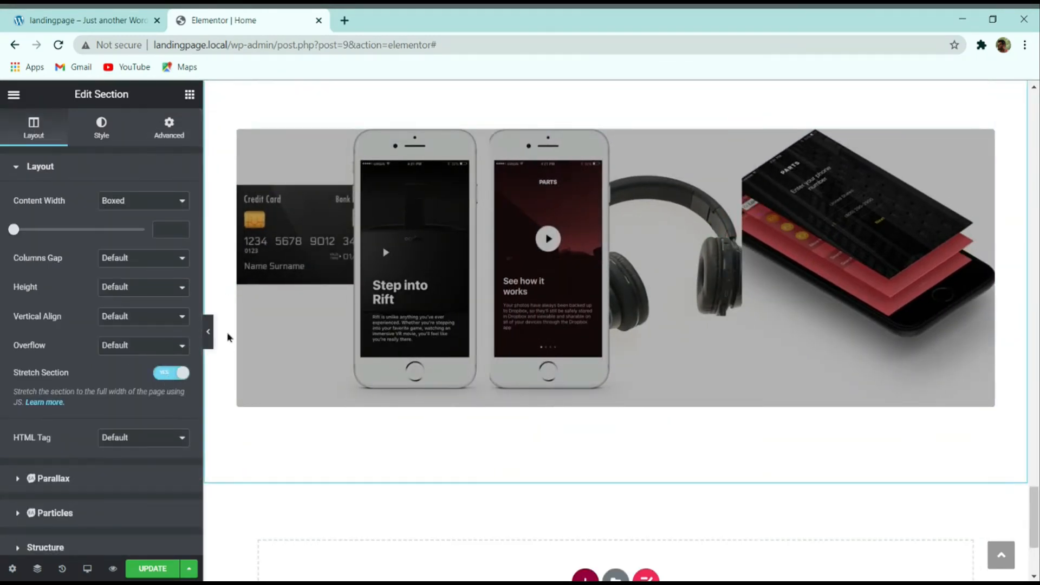
click(209, 338)
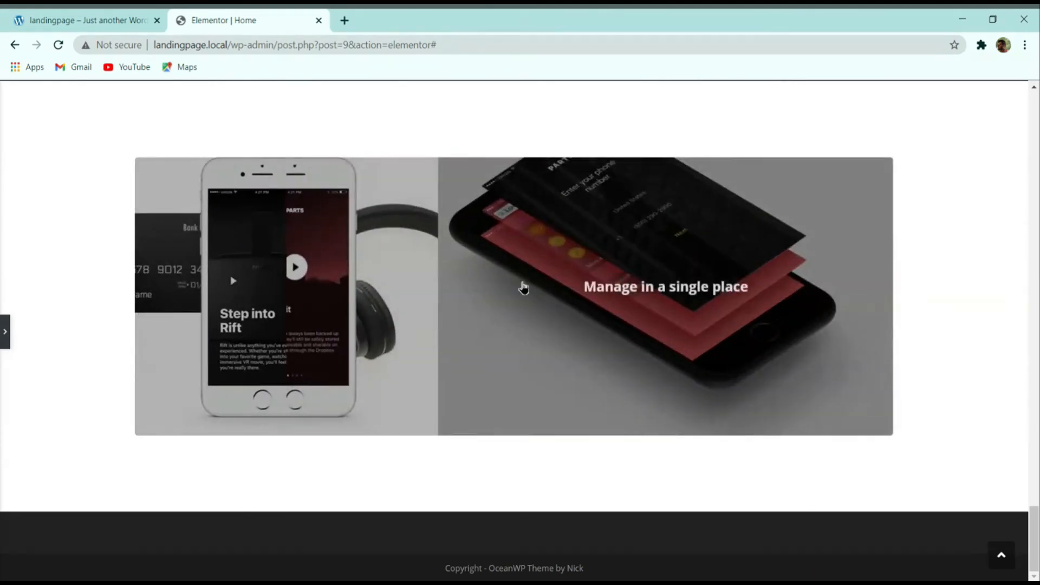
Step: Compare with the demo landing page, then return to the editor with the section panel shown
click(97, 17)
click(232, 19)
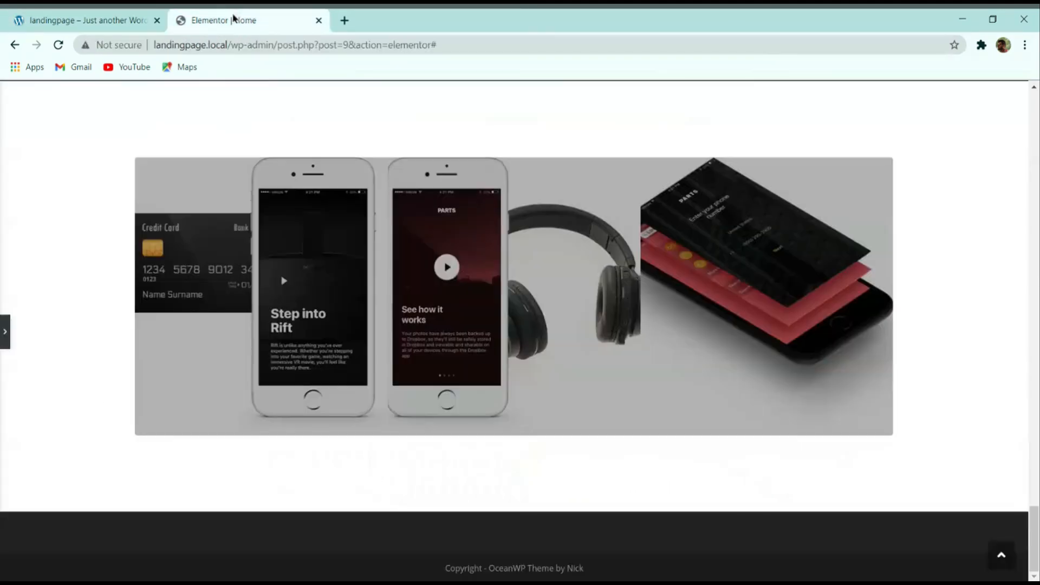
click(4, 332)
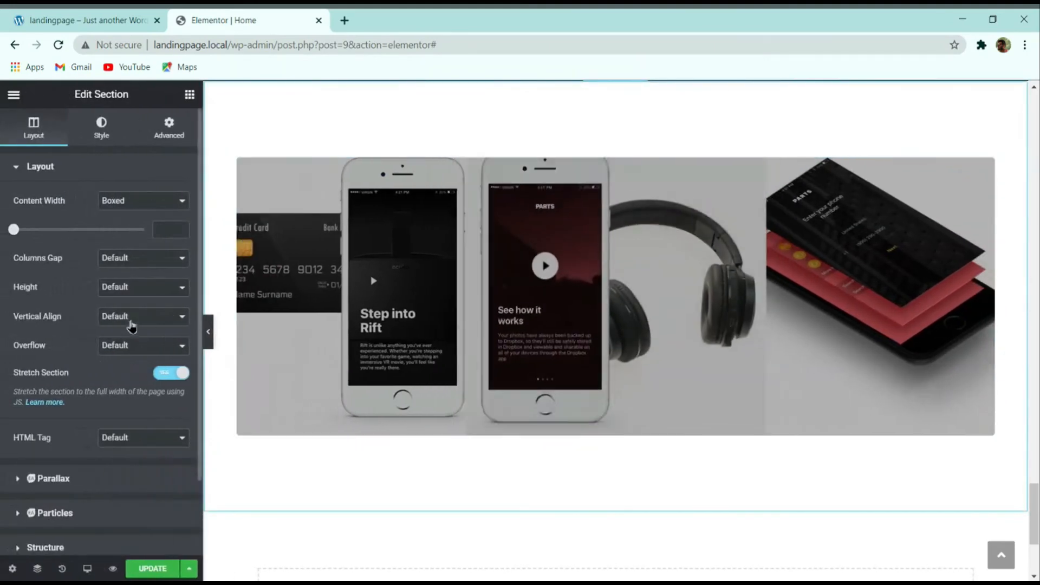
scroll(108, 328, down, 2)
scroll(116, 215, up, 2)
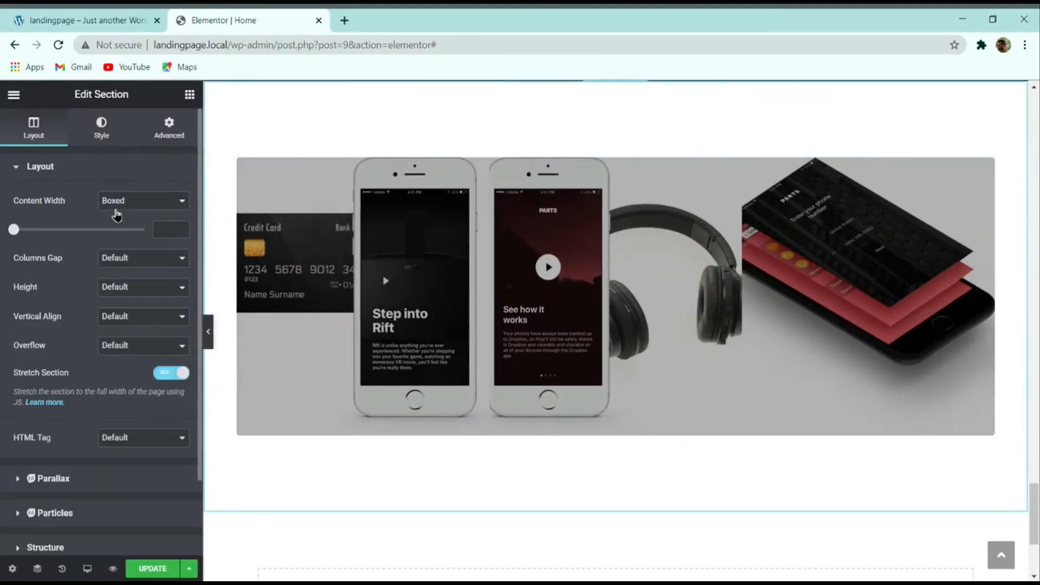
Step: Try a pink colour background overlay on the section, then clear it
click(101, 121)
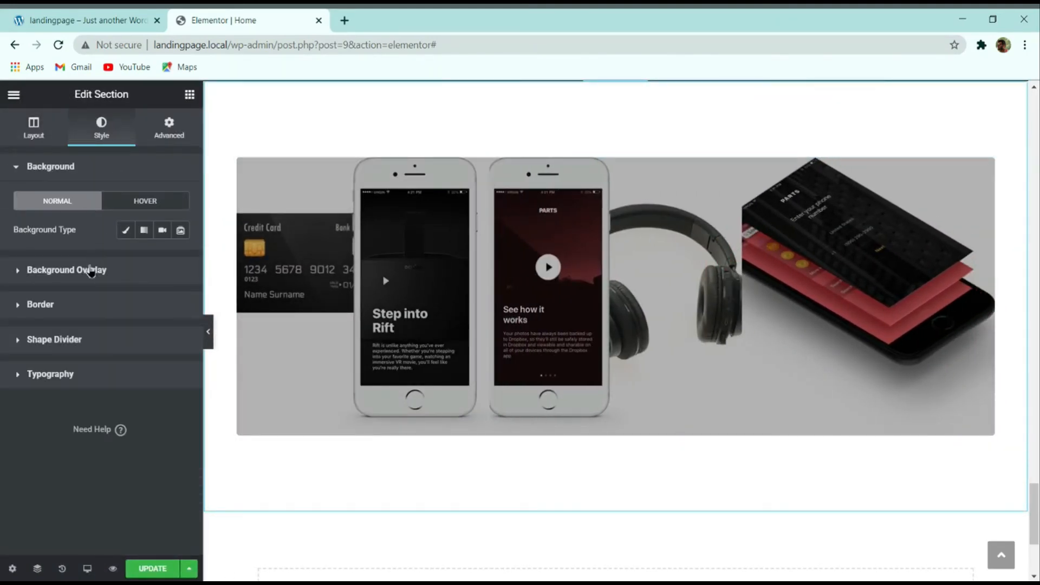
click(128, 276)
click(161, 266)
click(181, 296)
drag(135, 383, 102, 332)
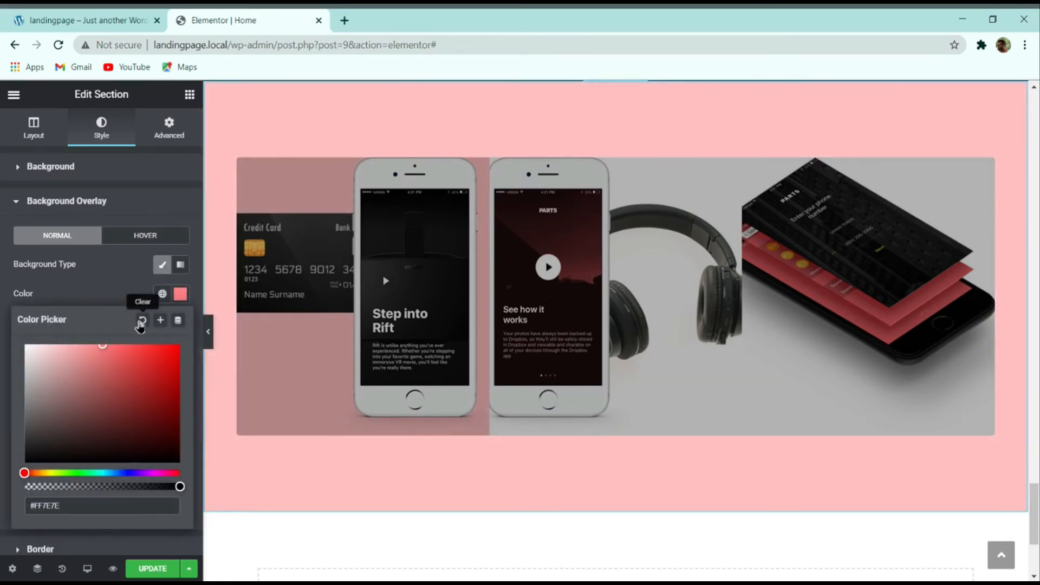
click(143, 320)
Step: Select the image accordion, try out background colours on it, then clear them
click(505, 239)
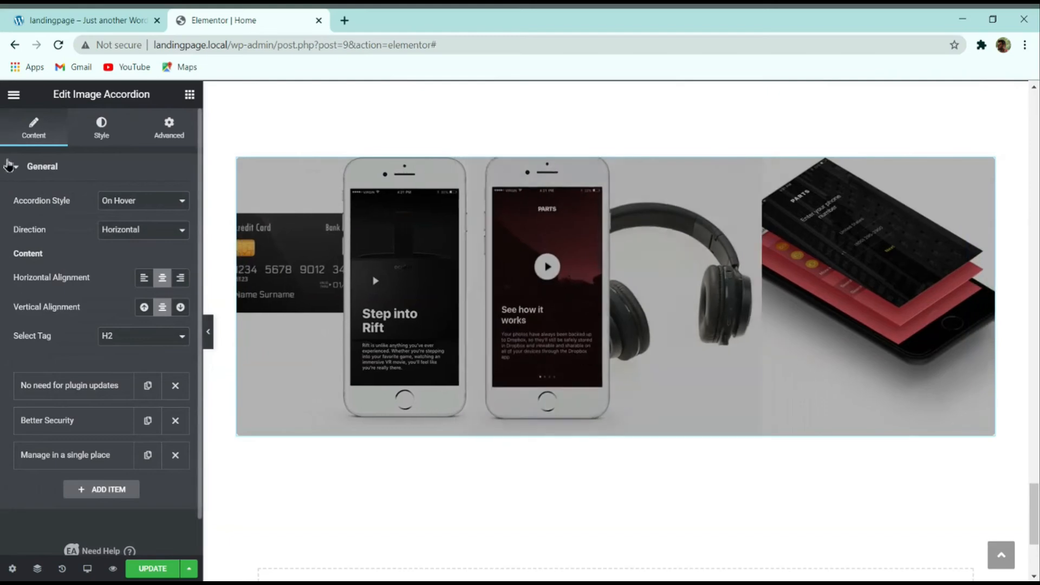
click(95, 129)
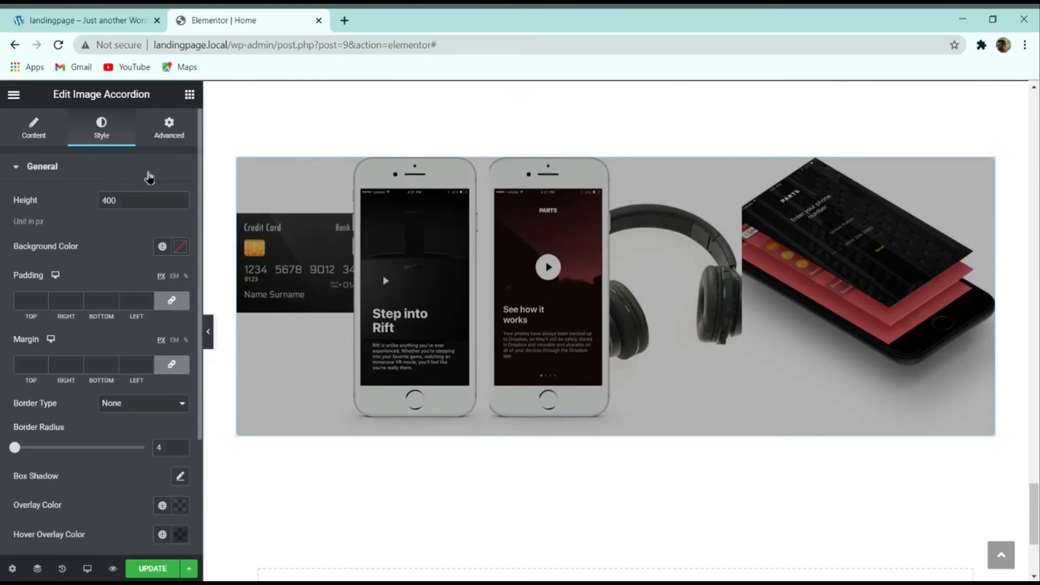
click(181, 247)
drag(176, 299, 37, 326)
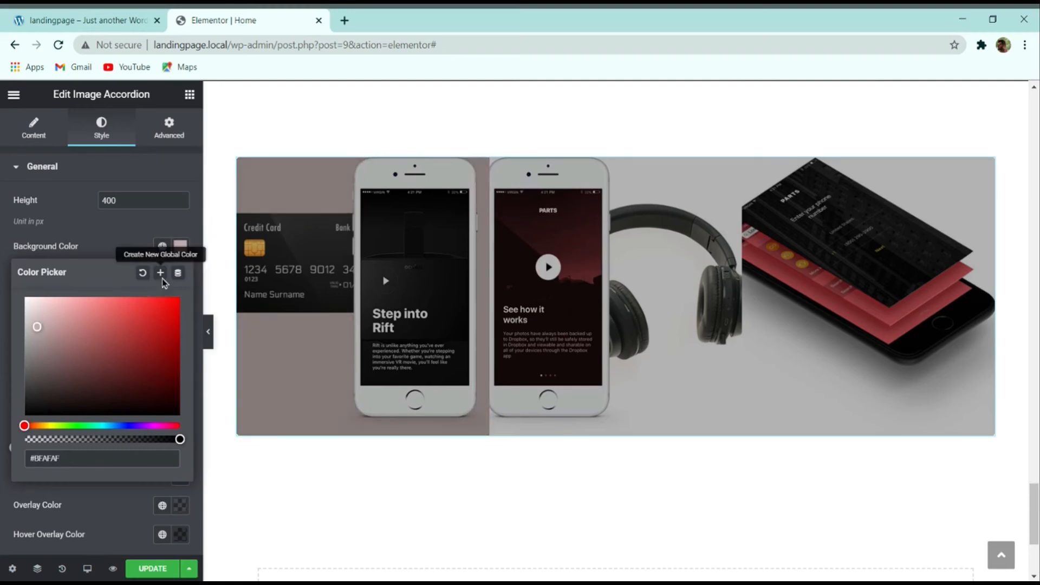
click(140, 274)
Step: Set the accordion text alignment to top, then back to center
click(50, 129)
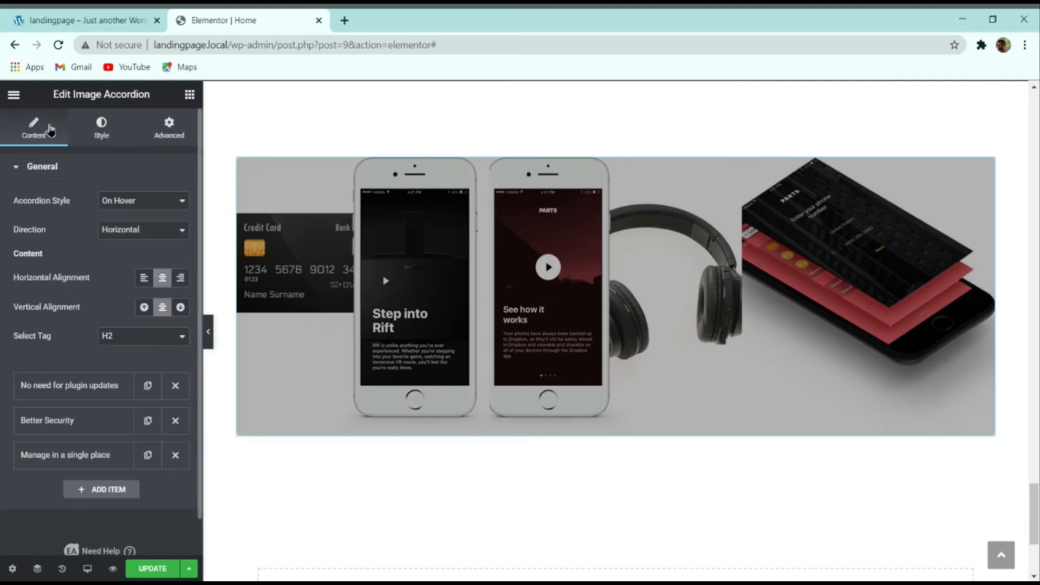
click(150, 311)
click(164, 309)
Step: Preview a red accordion background colour and remove it again
click(100, 127)
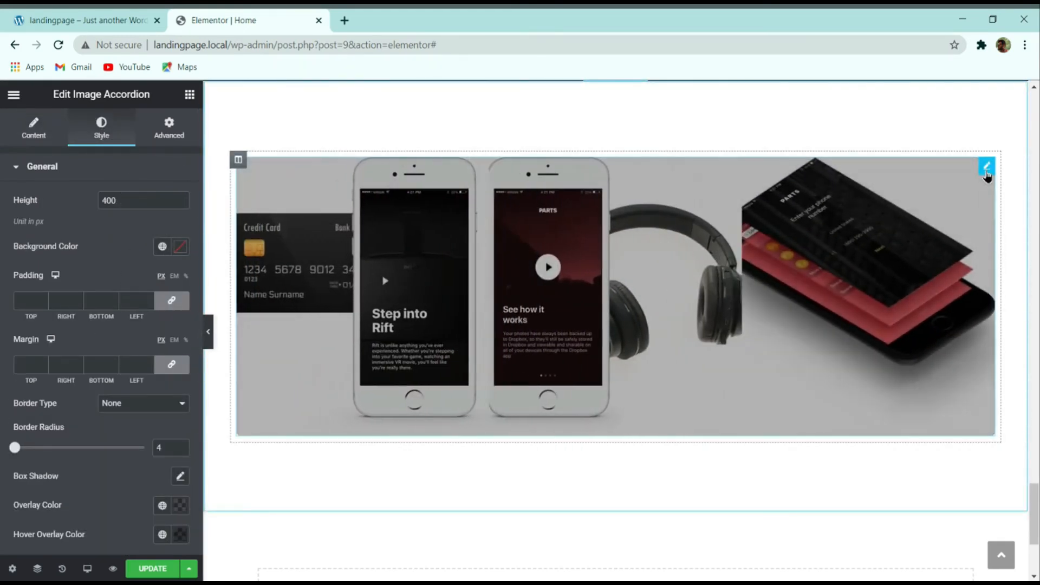
click(180, 246)
drag(136, 346, 200, 281)
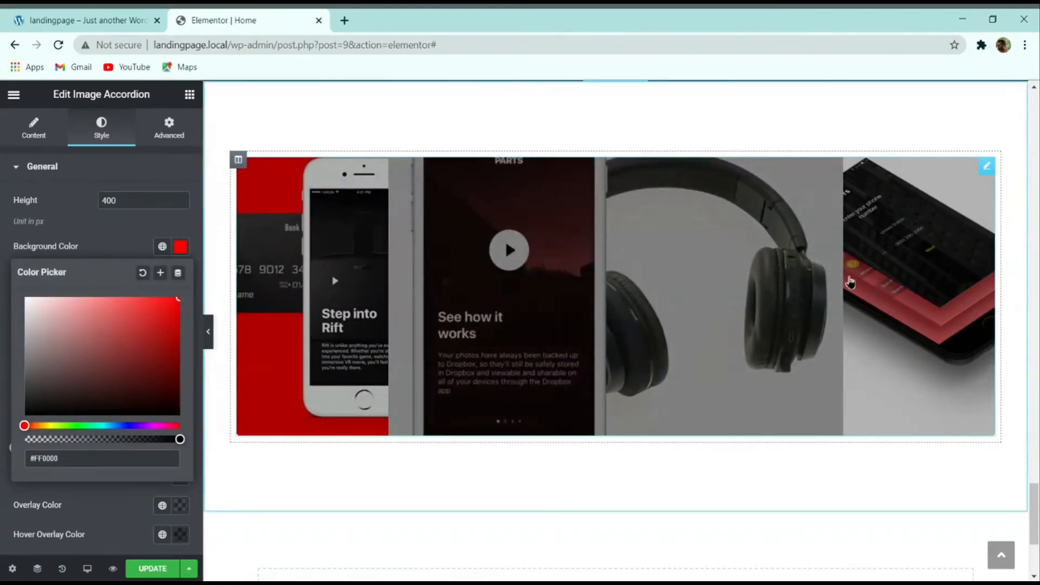
click(143, 272)
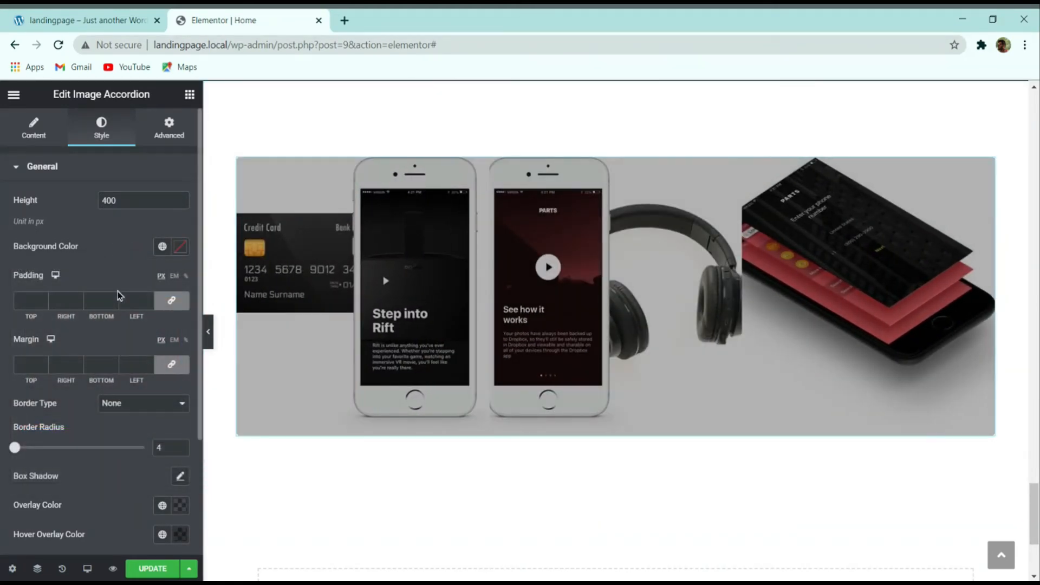
Step: Drag the accordion's overlay colour opacity to zero (#00000000)
scroll(75, 484, down, 3)
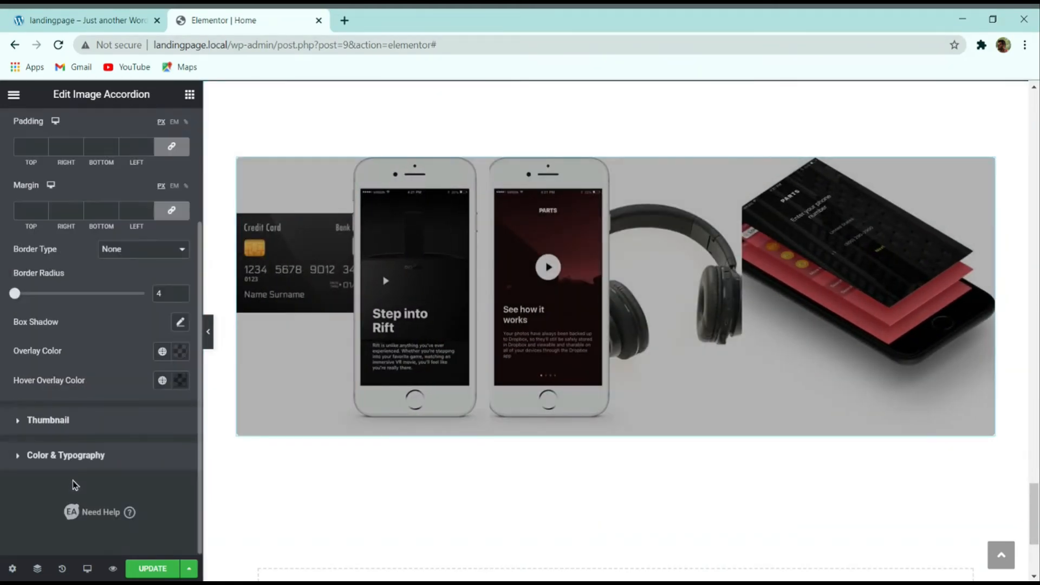
click(180, 351)
click(71, 296)
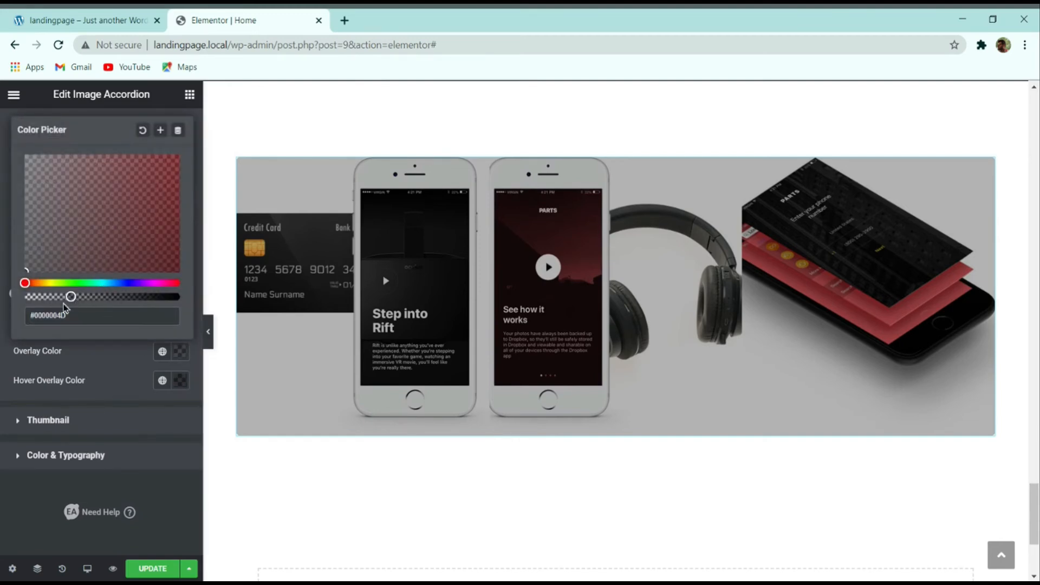
drag(67, 296, 25, 296)
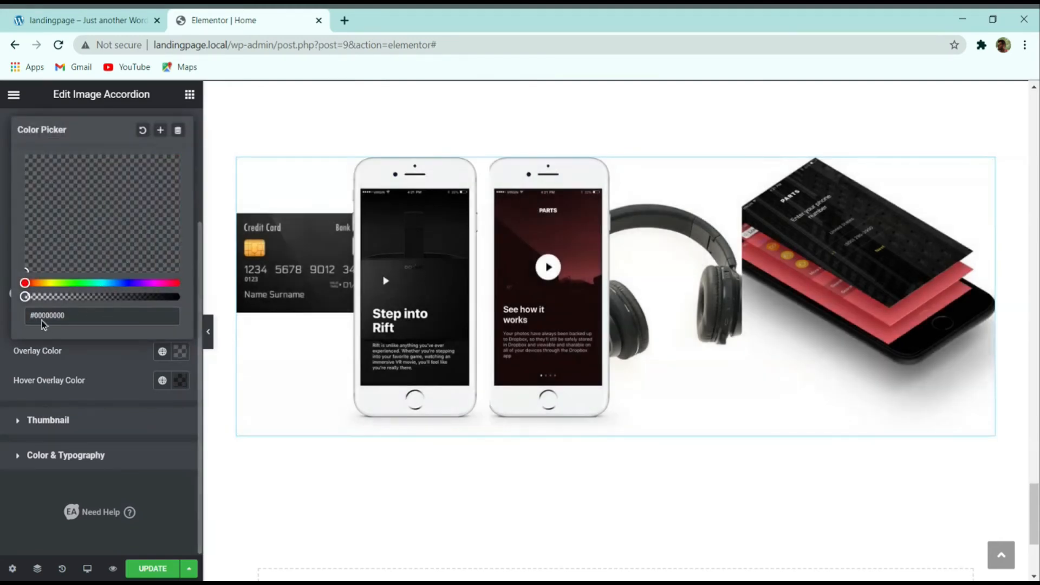
click(209, 333)
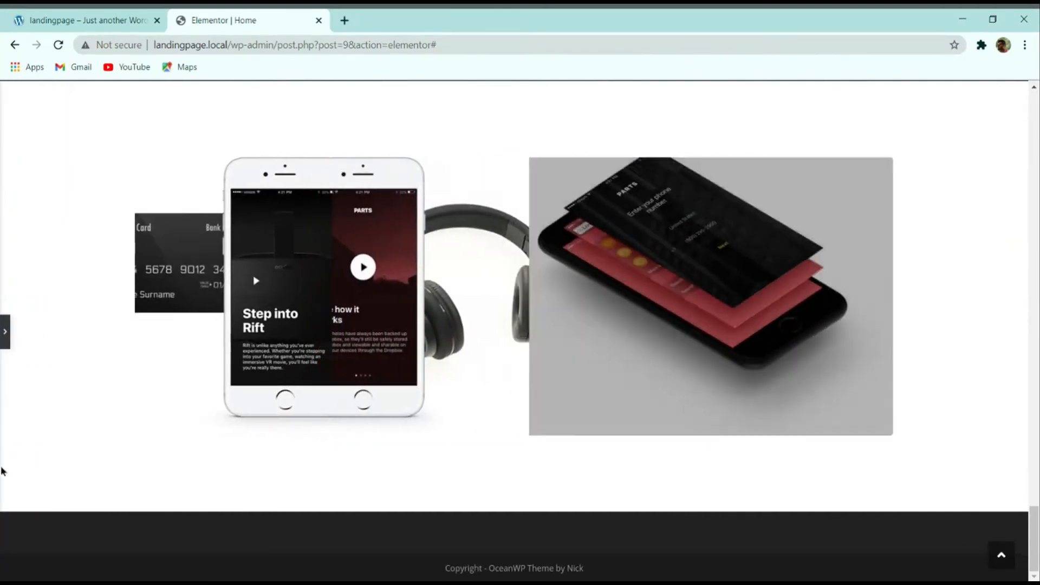
scroll(84, 342, up, 2)
scroll(84, 342, down, 2)
click(87, 20)
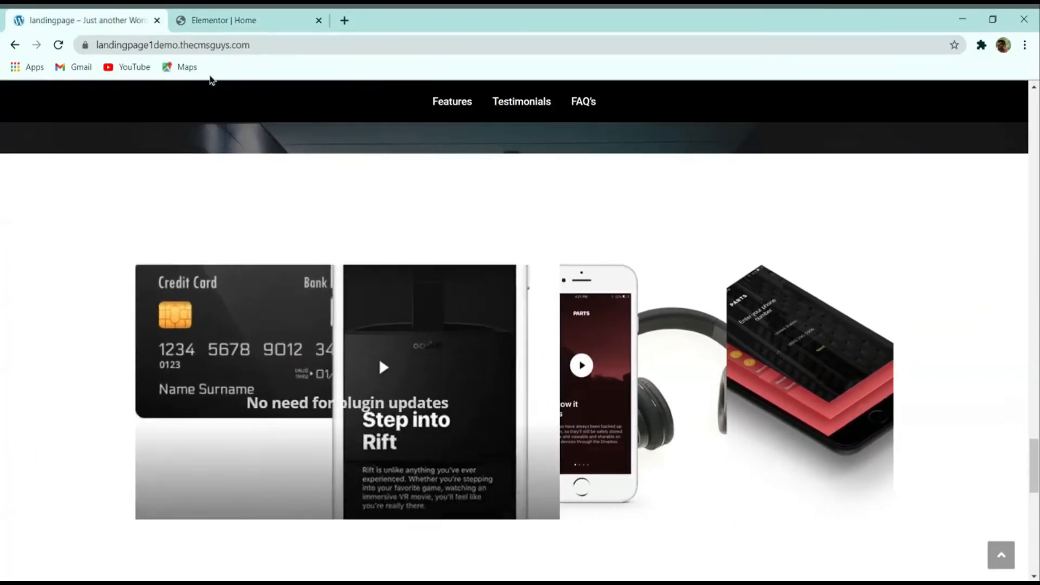
click(216, 20)
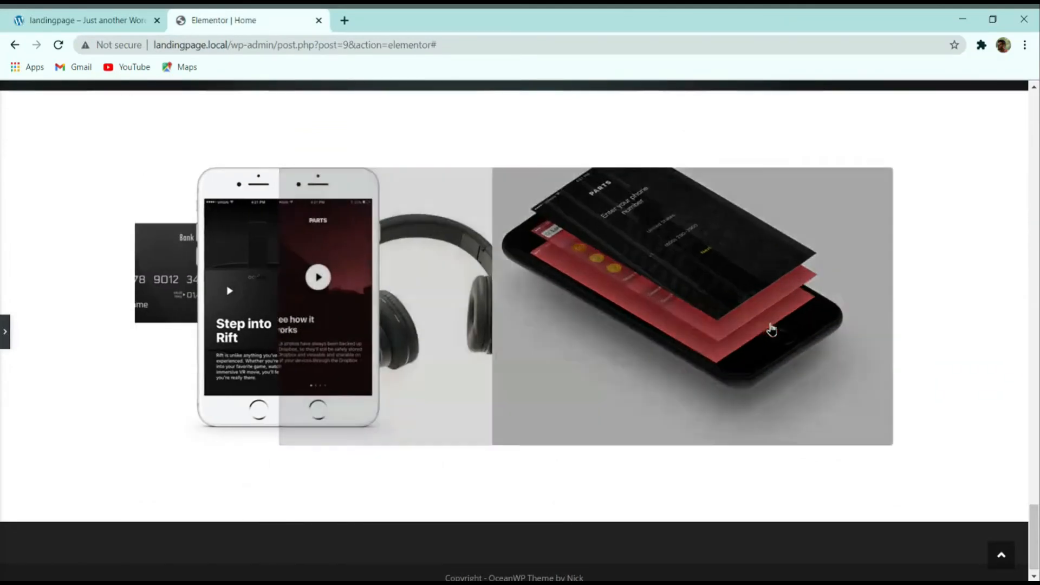
click(42, 16)
scroll(392, 248, down, 8)
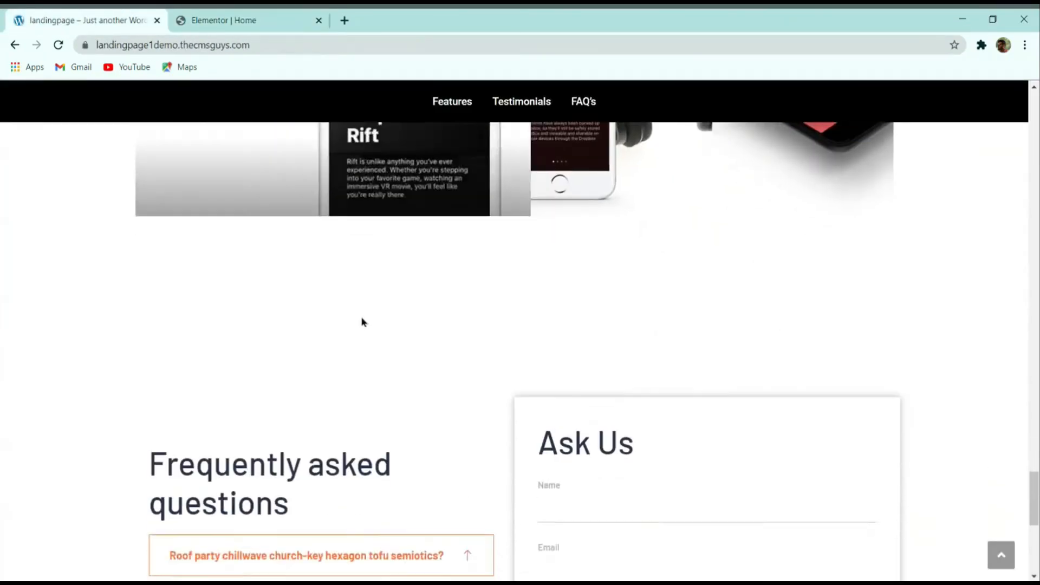
scroll(650, 306, down, 3)
scroll(690, 344, up, 3)
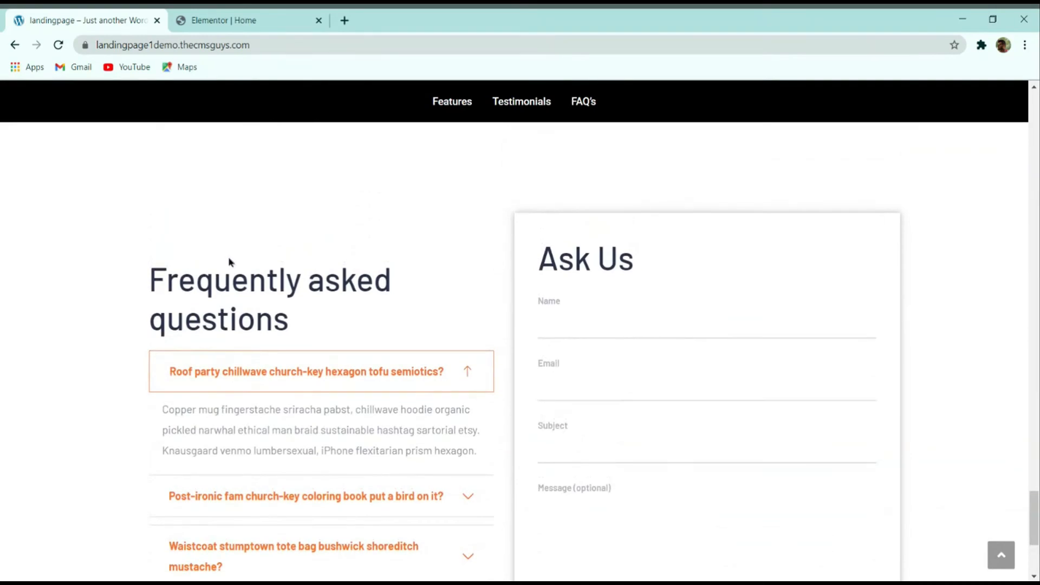
click(470, 371)
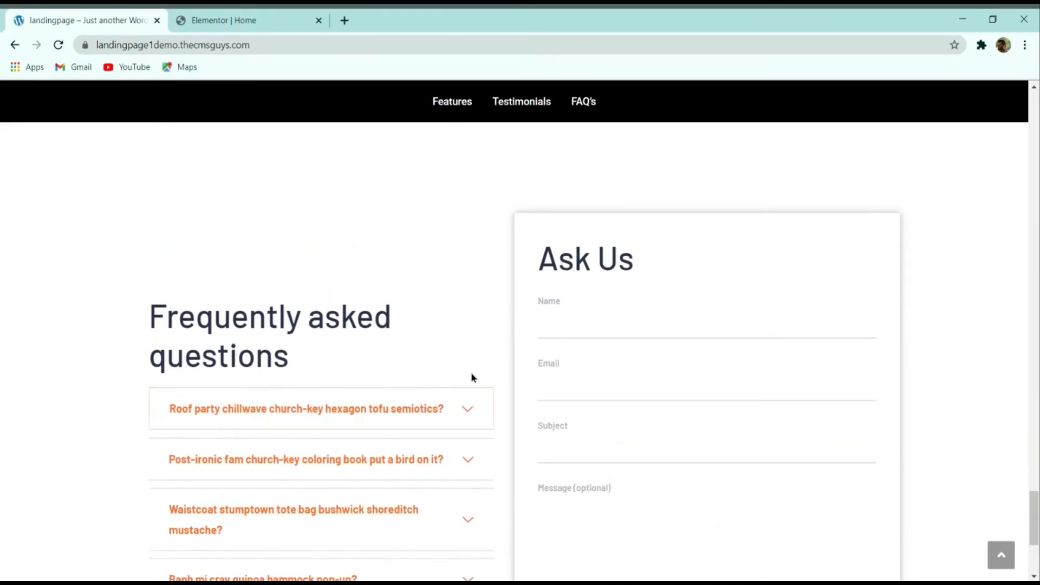
click(471, 459)
scroll(476, 401, down, 2)
click(467, 346)
click(464, 430)
scroll(473, 434, down, 2)
click(472, 469)
click(466, 357)
scroll(416, 347, up, 2)
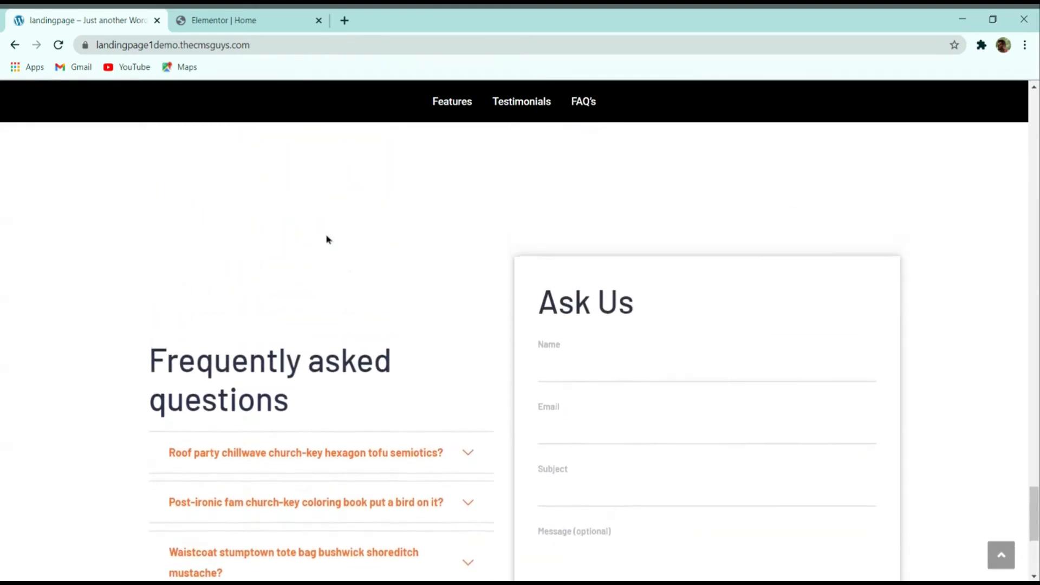
click(224, 21)
click(4, 335)
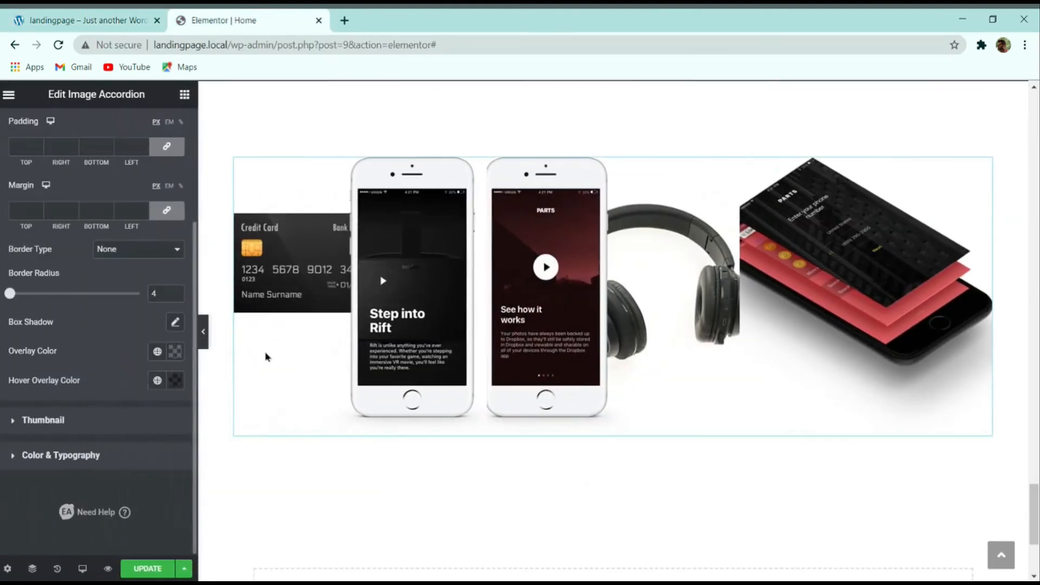
scroll(531, 358, down, 4)
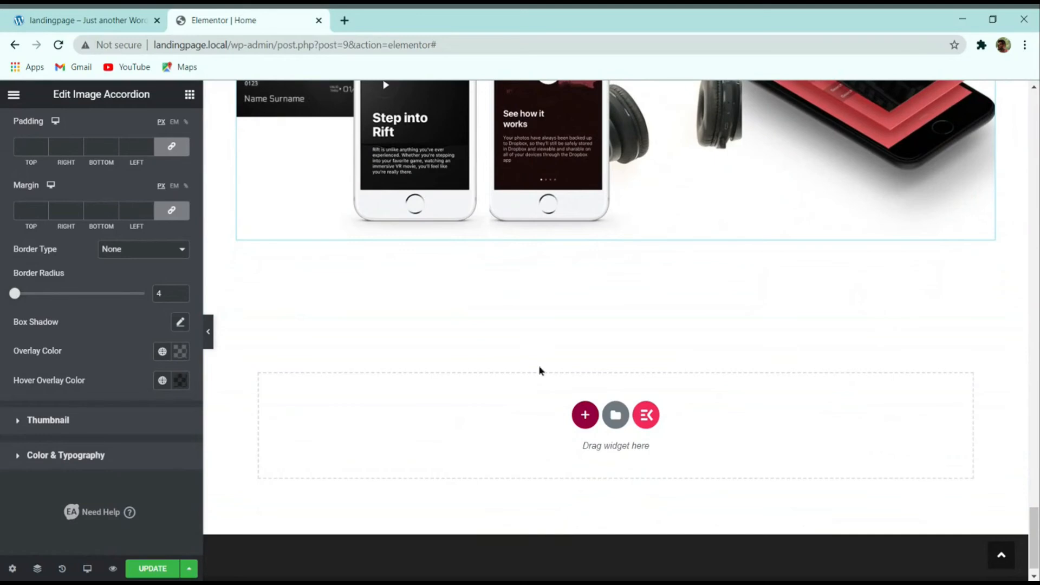
scroll(538, 371, down, 1)
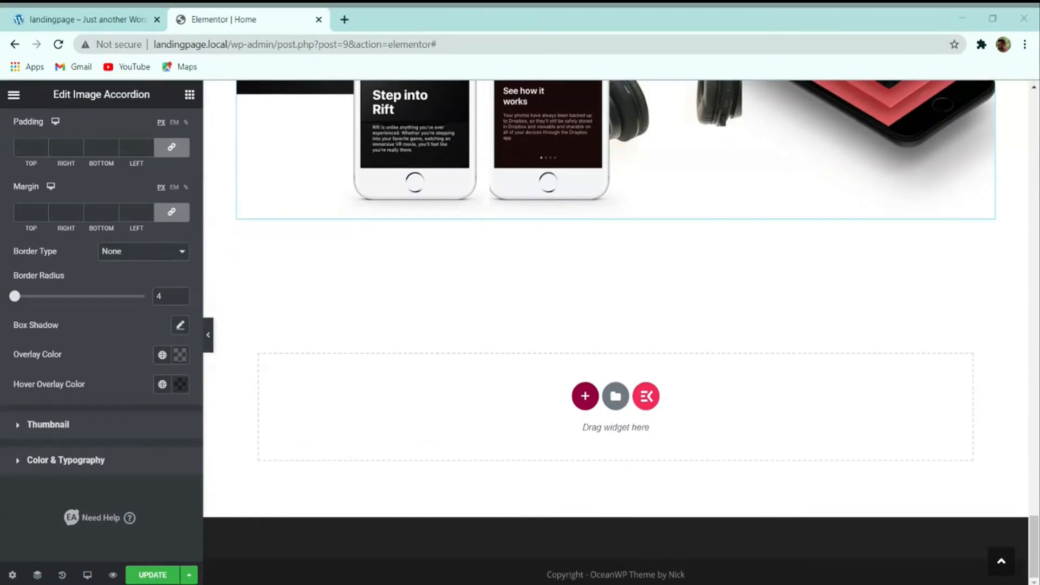
click(84, 22)
scroll(552, 246, down, 3)
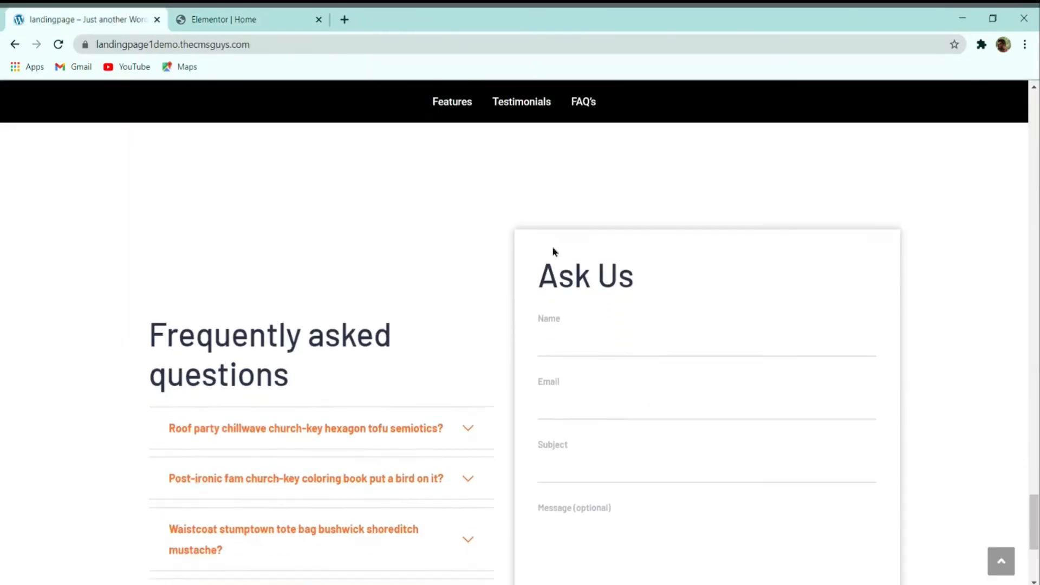
scroll(561, 271, down, 3)
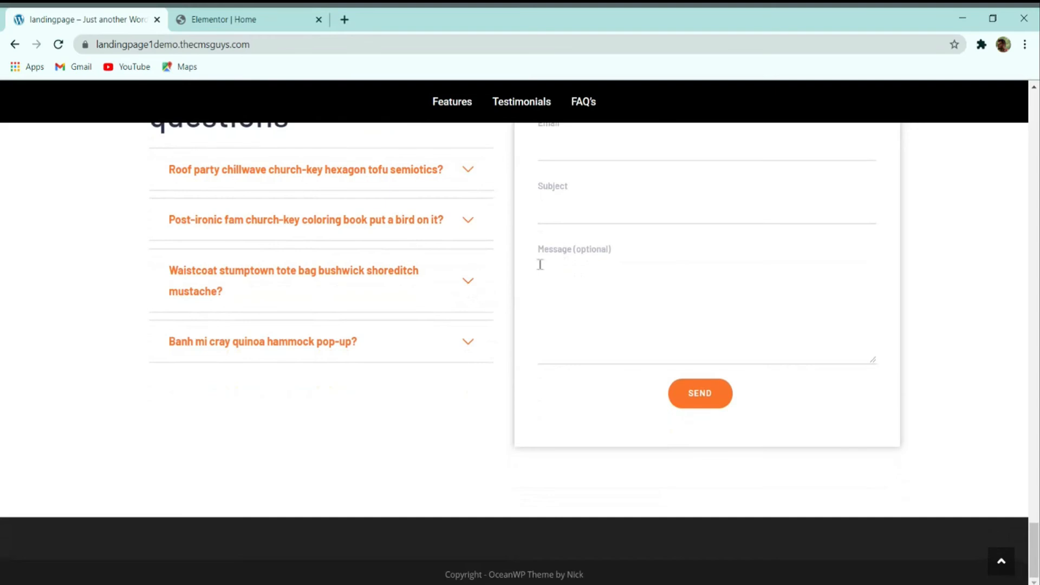
scroll(458, 295, up, 1)
scroll(459, 260, up, 4)
scroll(473, 255, down, 3)
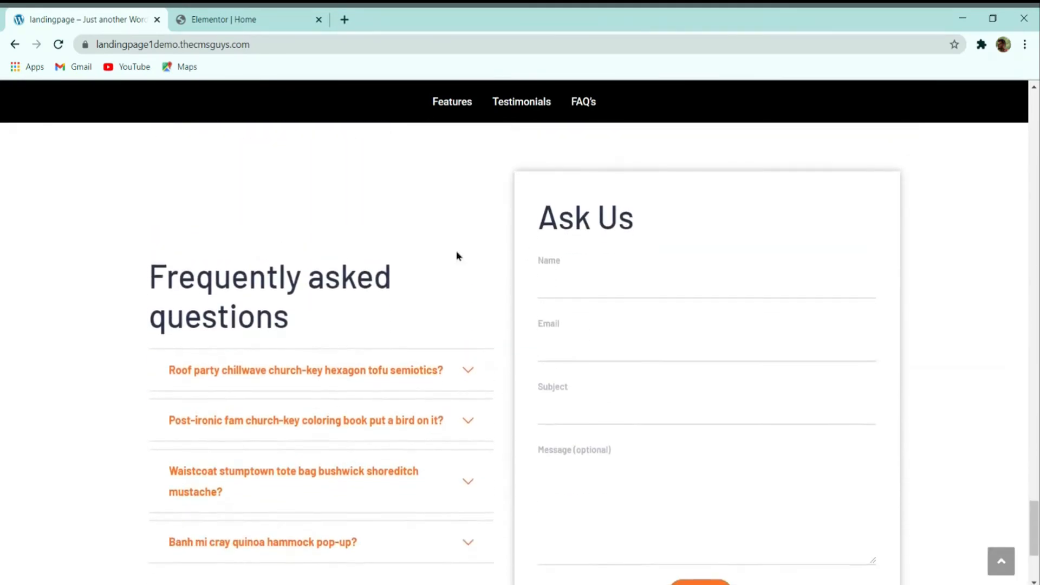
click(223, 19)
scroll(590, 487, up, 1)
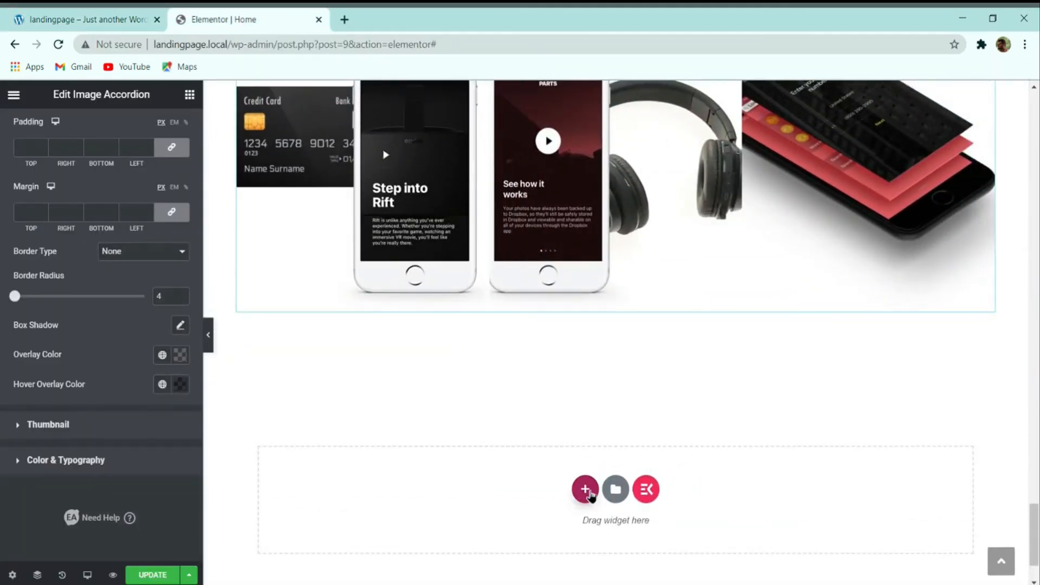
Step: Add a new single-column section below the image accordion
click(586, 490)
click(501, 512)
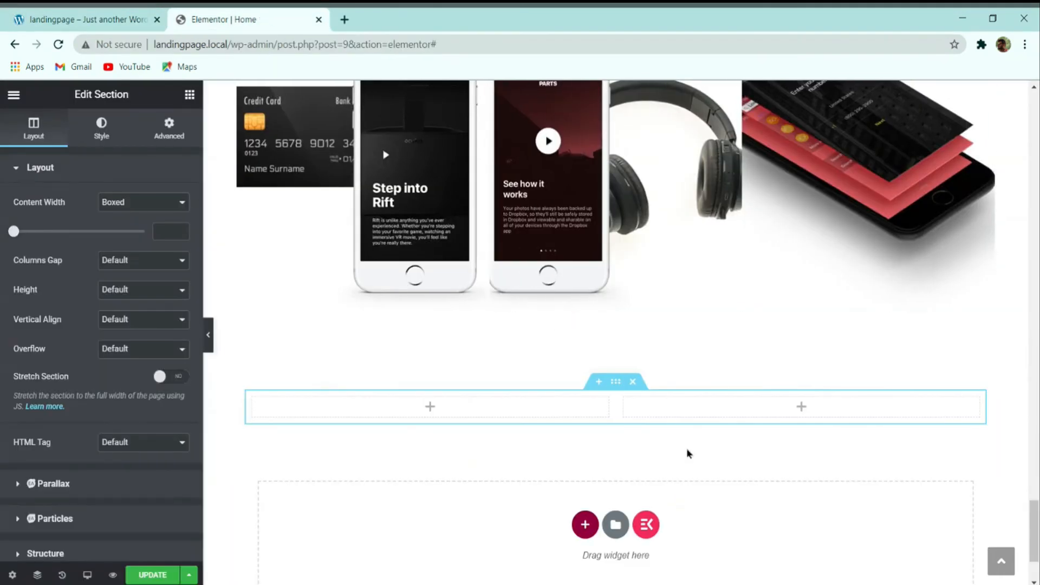
right_click(624, 401)
click(675, 572)
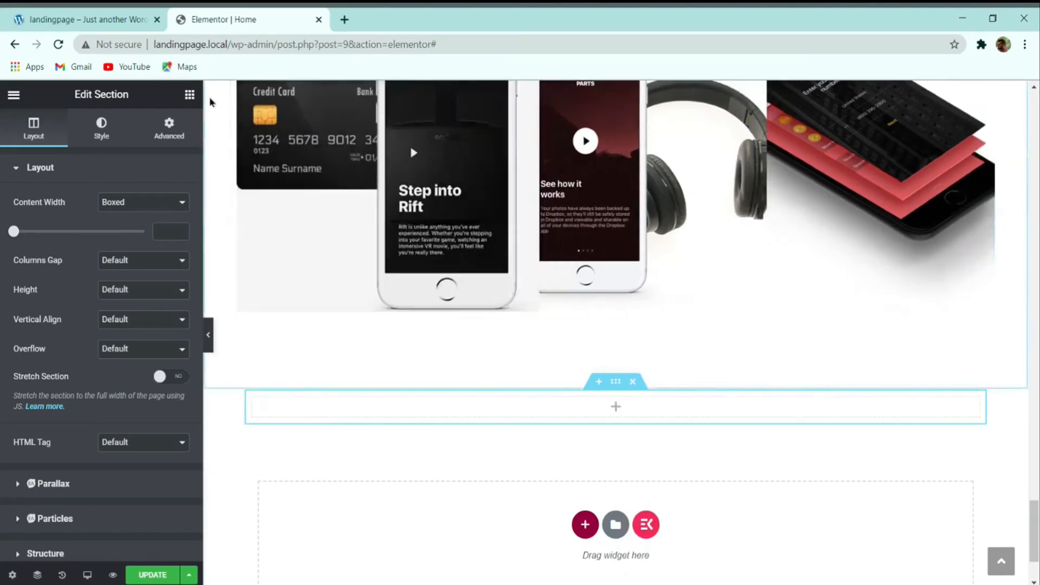
Step: Search widgets for 'menu' and place a Menu Anchor in the empty section
click(186, 97)
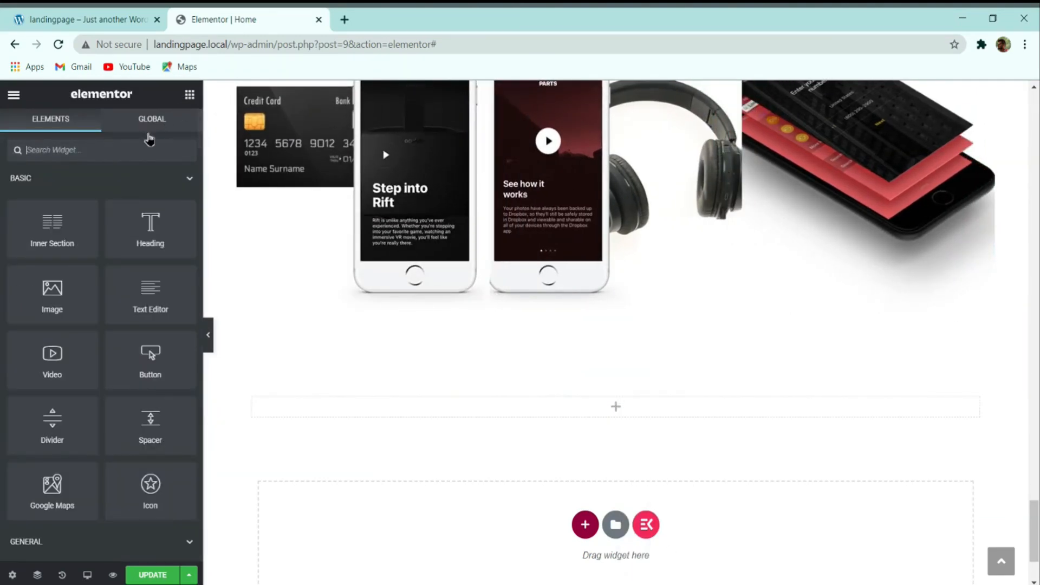
click(120, 142)
text(menu)
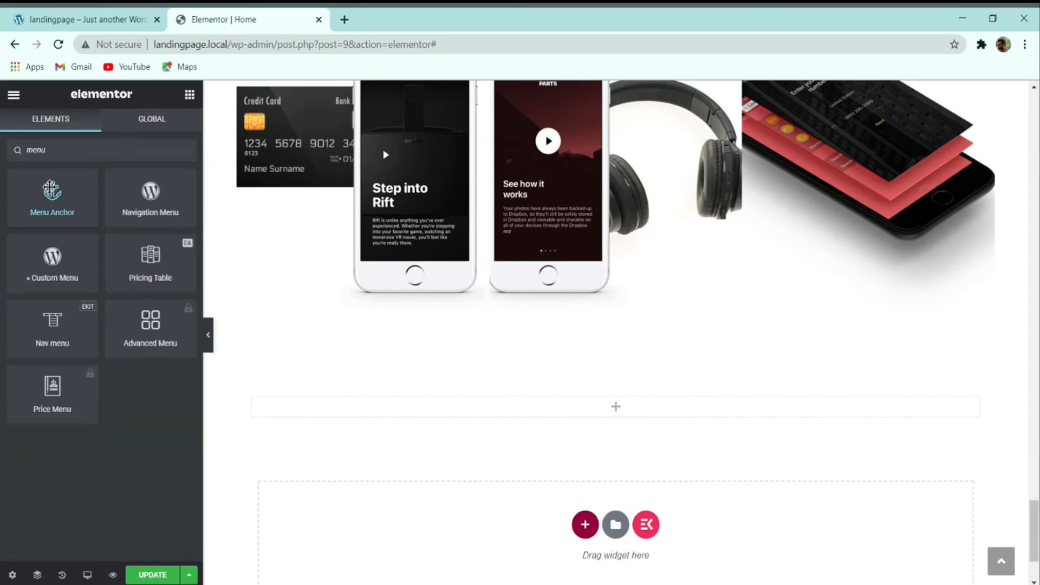
drag(52, 192, 584, 403)
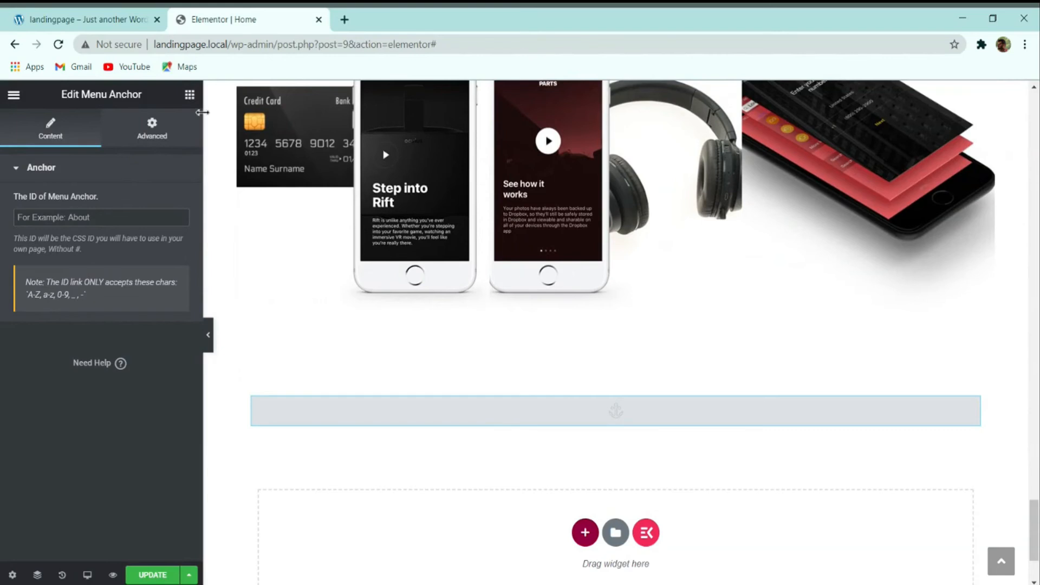
Step: Add a two-column Inner Section below the anchor, then view the demo's FAQ heading
click(190, 98)
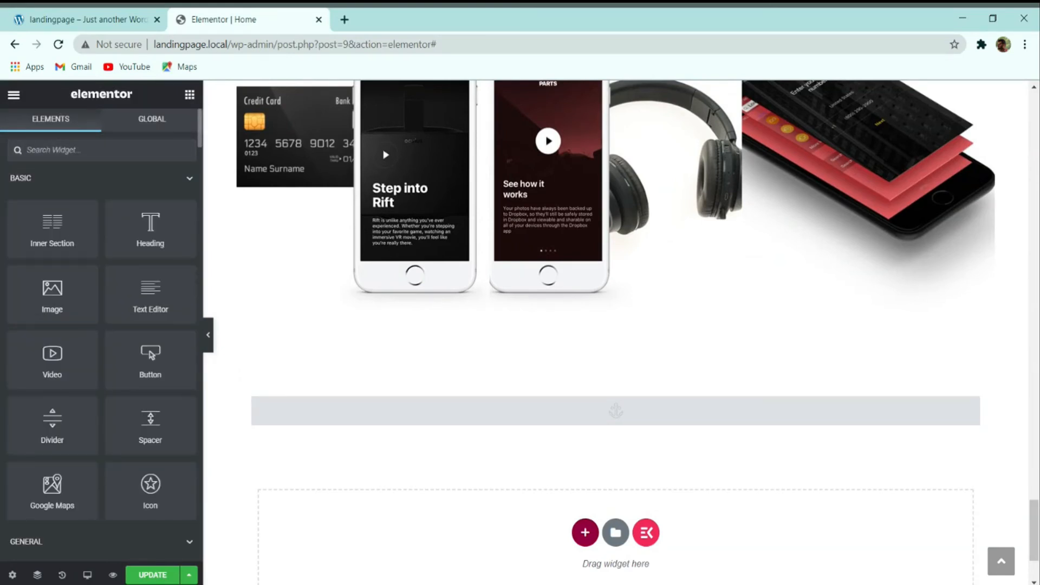
drag(57, 234, 406, 438)
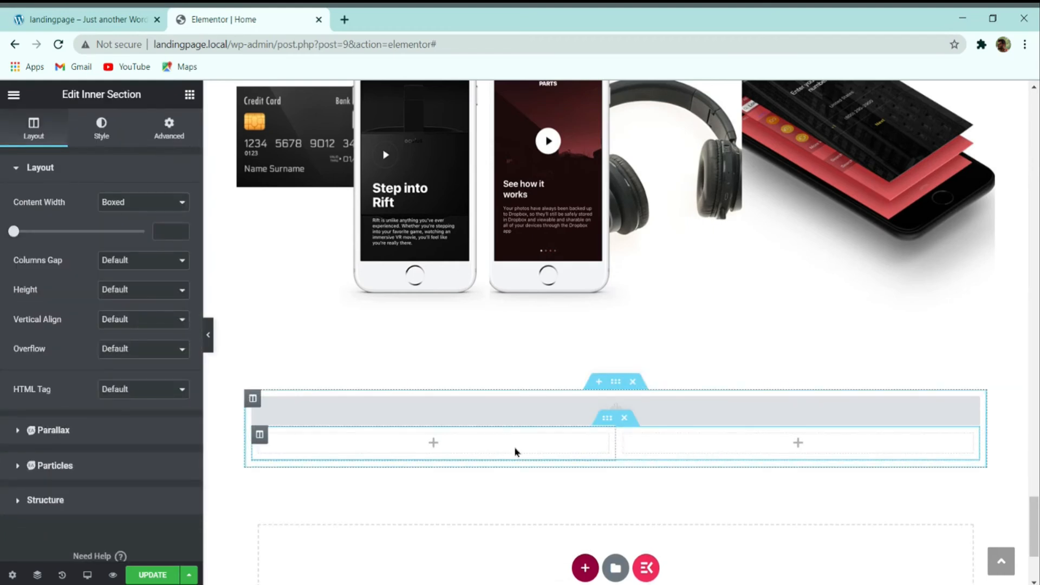
click(101, 16)
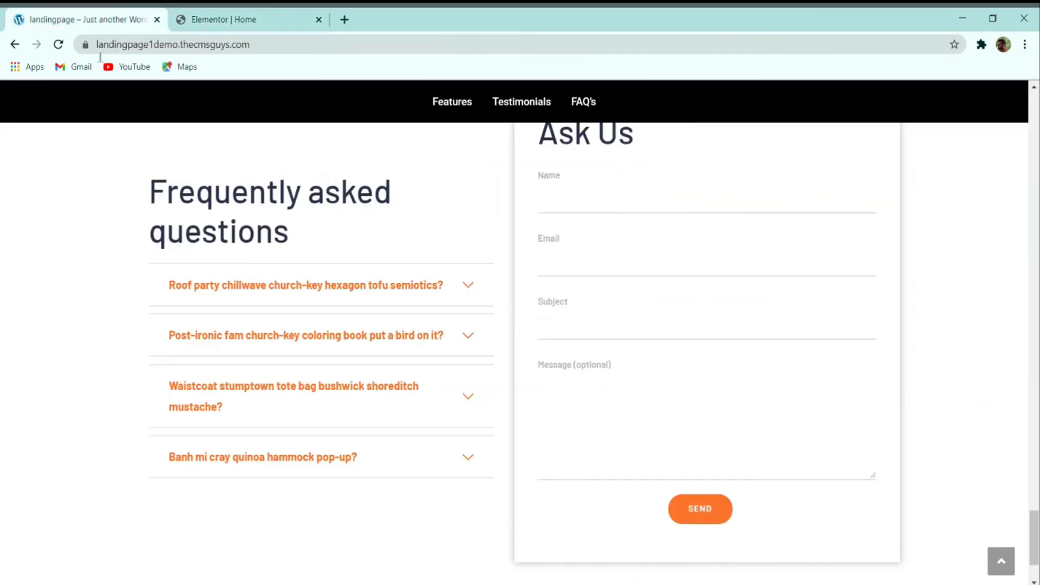
drag(301, 243, 156, 189)
key(ctrl+c)
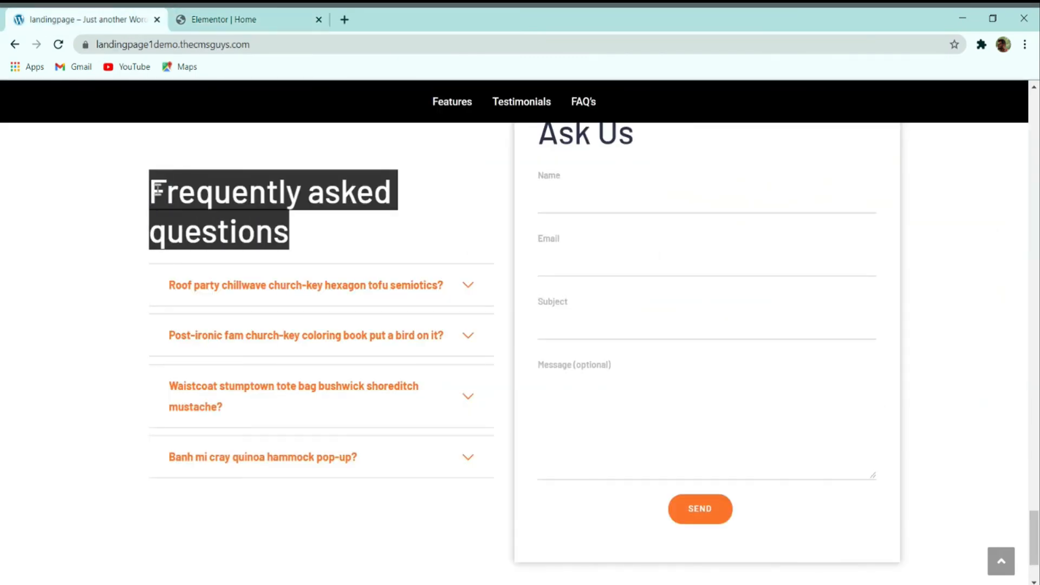
Step: Copy the 'What people say about our app' heading and paste it into the new left column
click(224, 19)
scroll(320, 235, up, 10)
scroll(329, 237, up, 5)
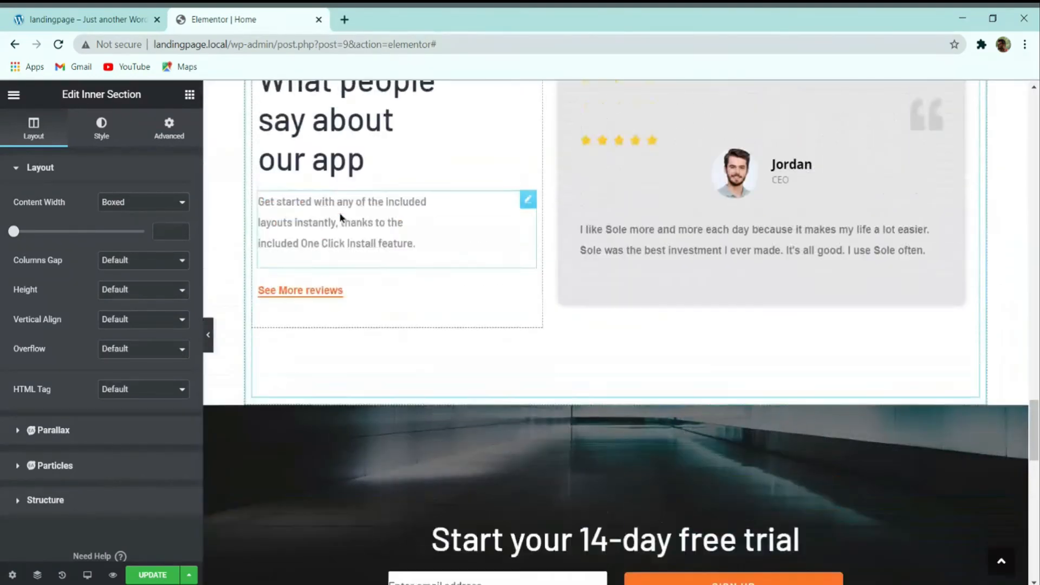
right_click(358, 198)
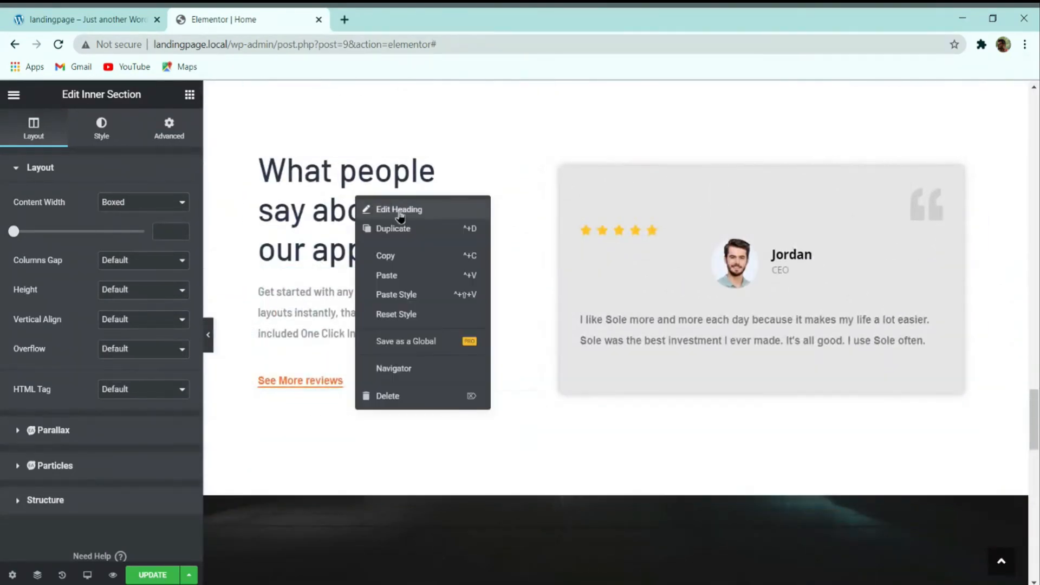
click(387, 255)
scroll(374, 228, down, 10)
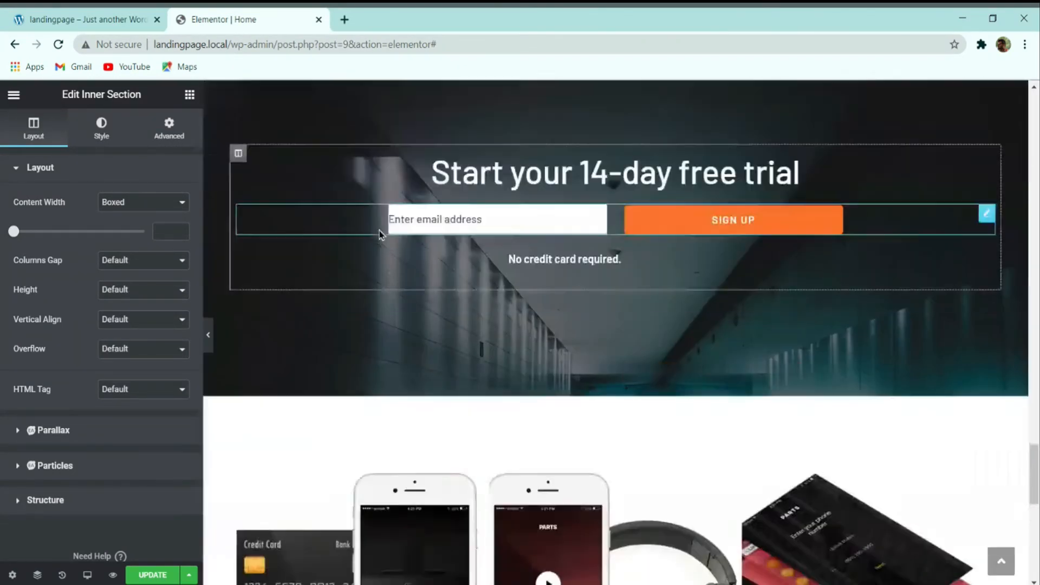
right_click(362, 281)
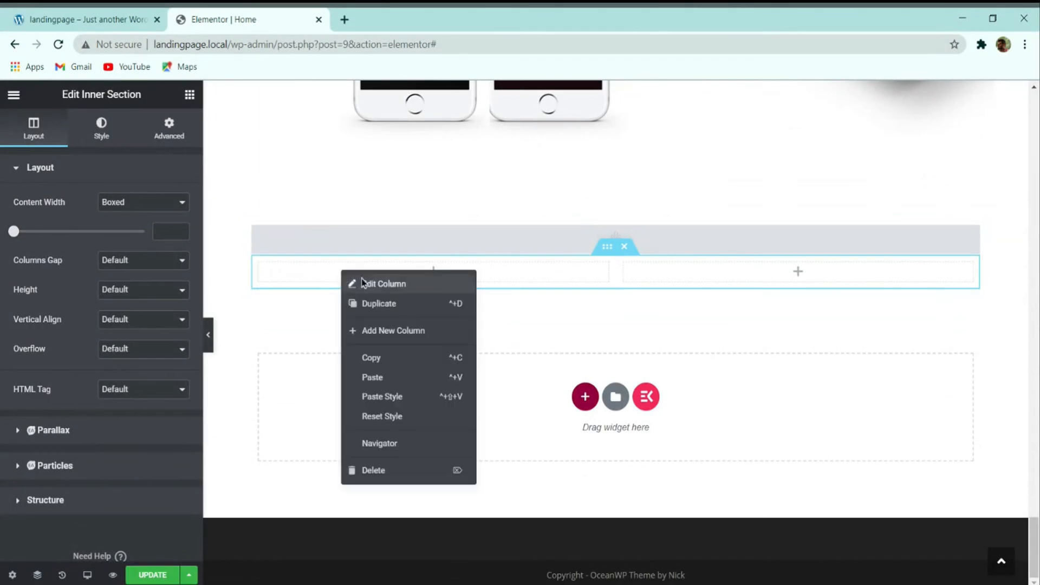
click(379, 378)
Step: Change the pasted heading's title to 'Frequently asked questions'
click(58, 246)
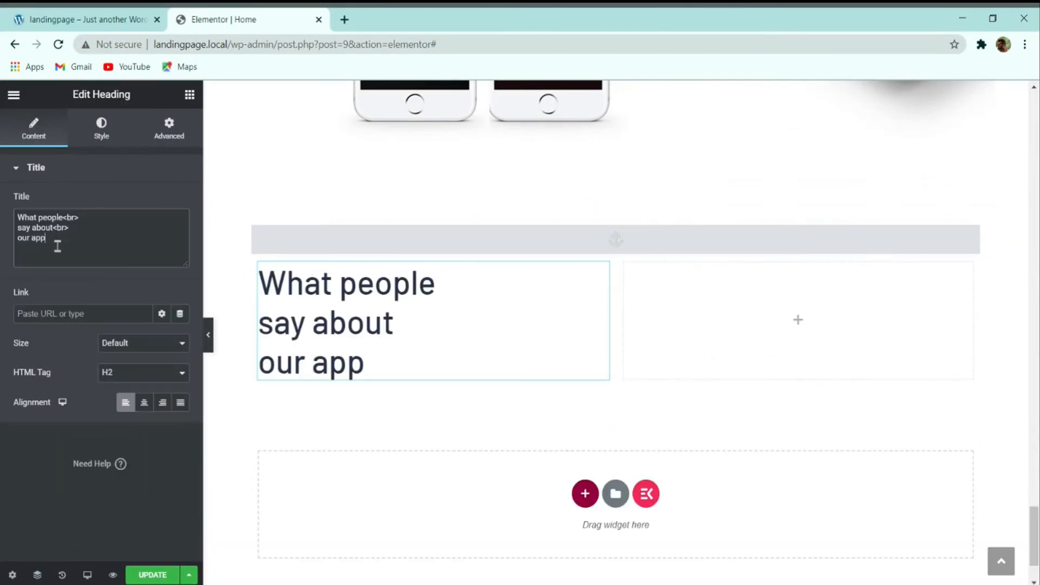
key(ctrl+a)
key(ctrl+v)
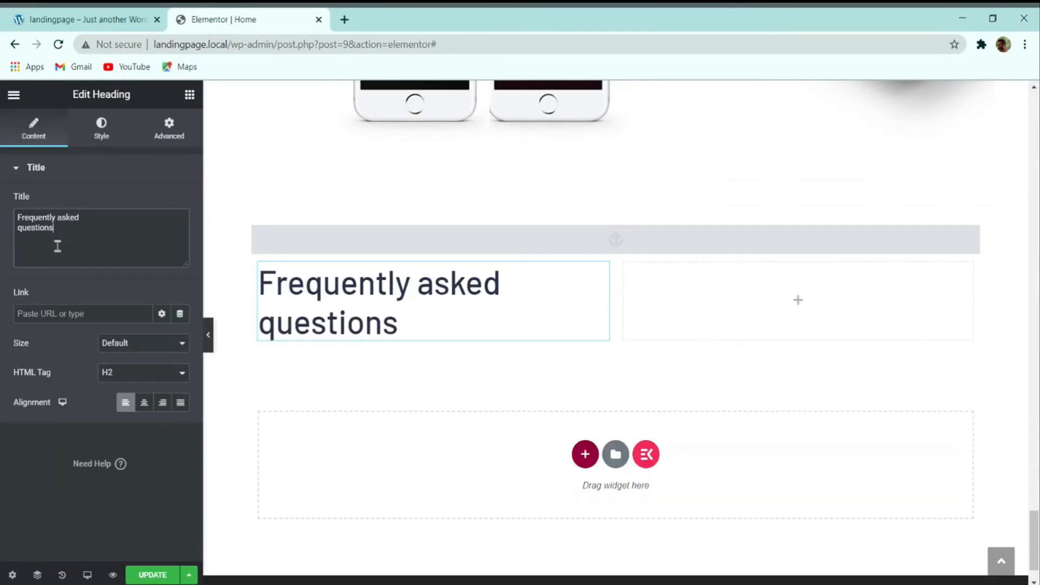
Step: Compare with the demo FAQ by expanding and collapsing its first two questions
click(71, 16)
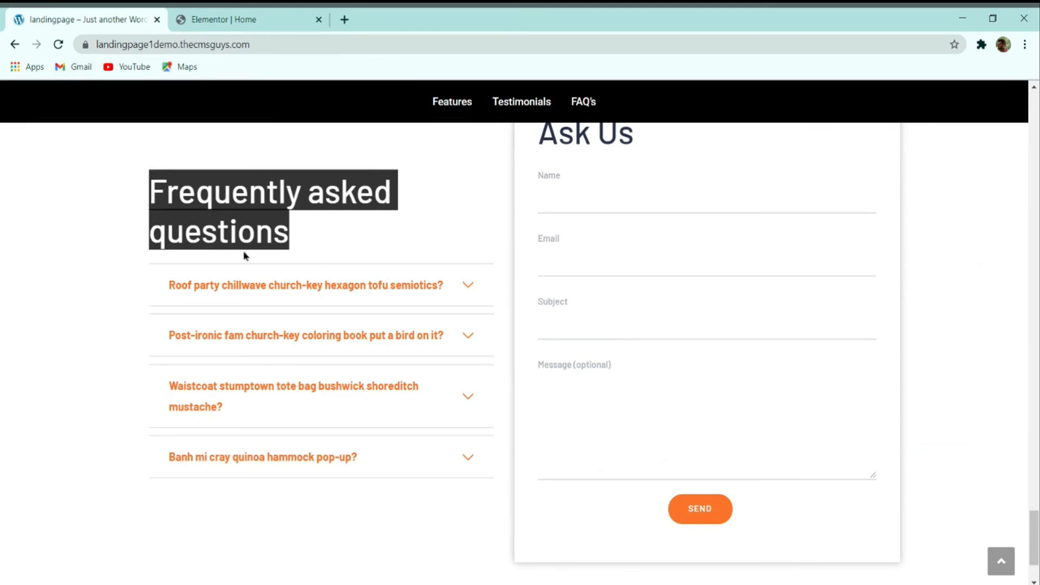
click(343, 291)
click(374, 373)
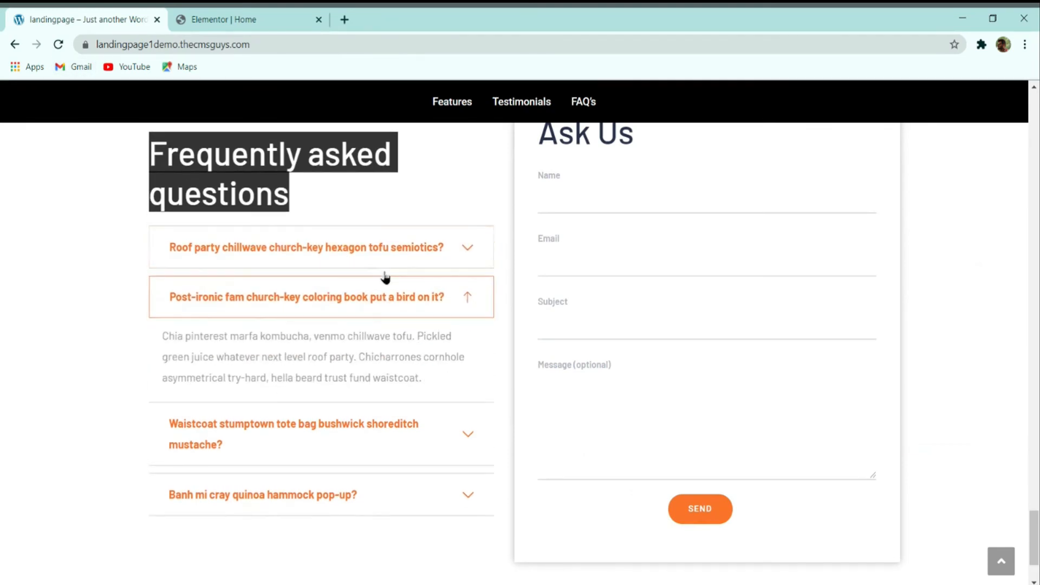
click(418, 298)
click(222, 20)
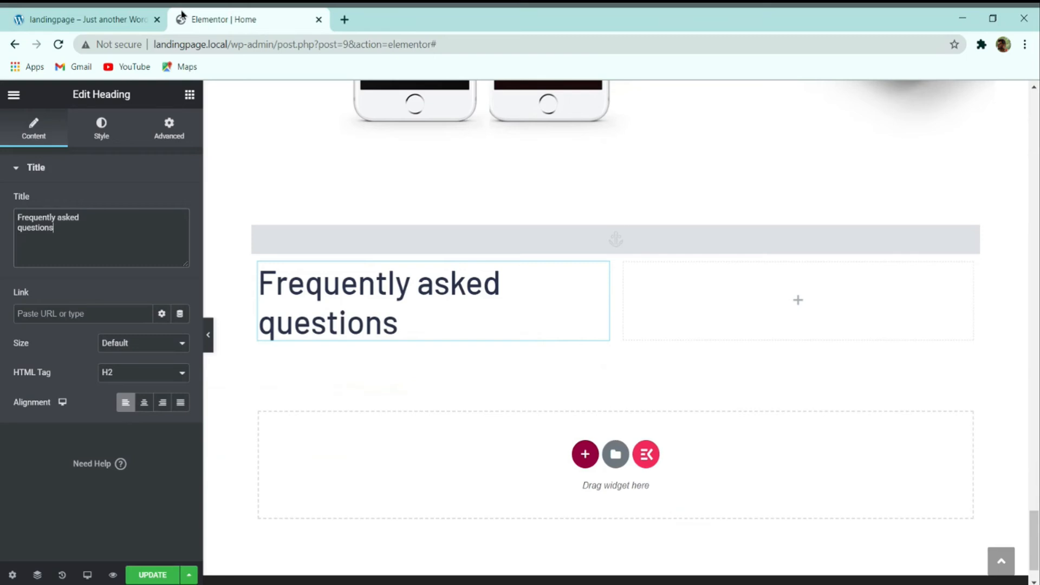
click(190, 96)
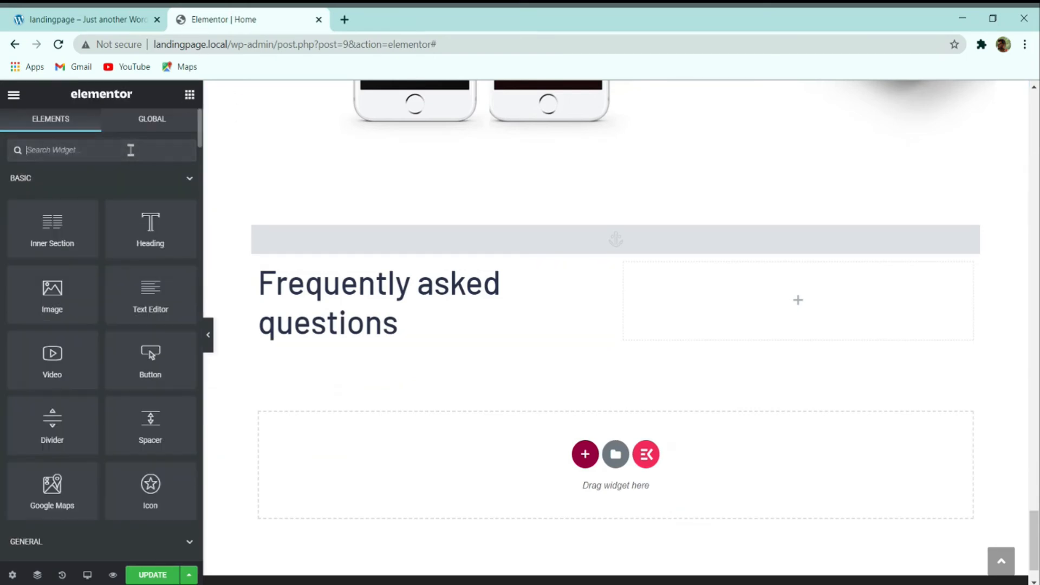
Step: Search widgets for 'acc' and drop the EKIT Accordion under the FAQ heading
click(131, 150)
text(accord)
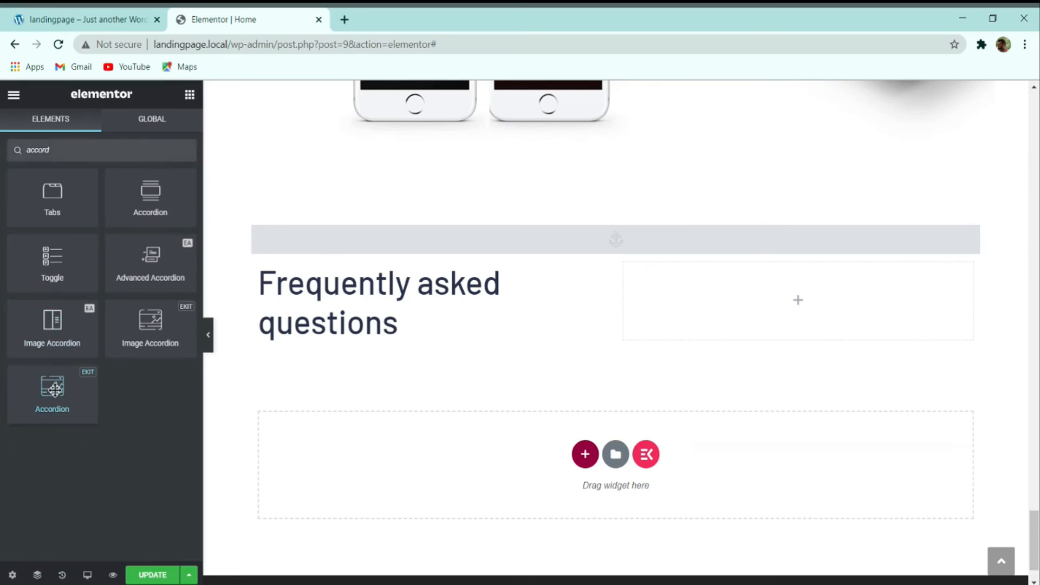
drag(61, 388, 325, 341)
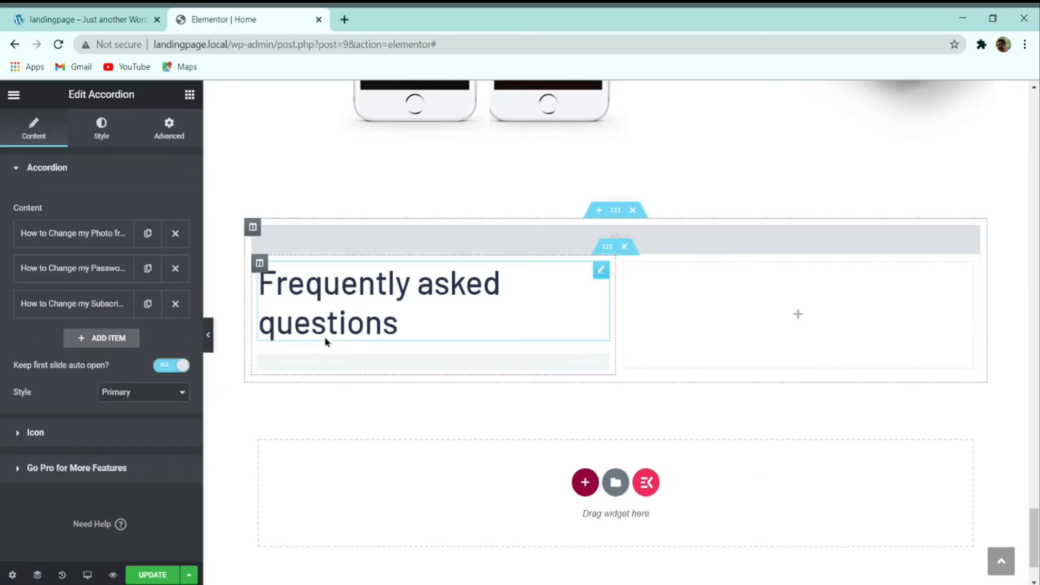
click(389, 380)
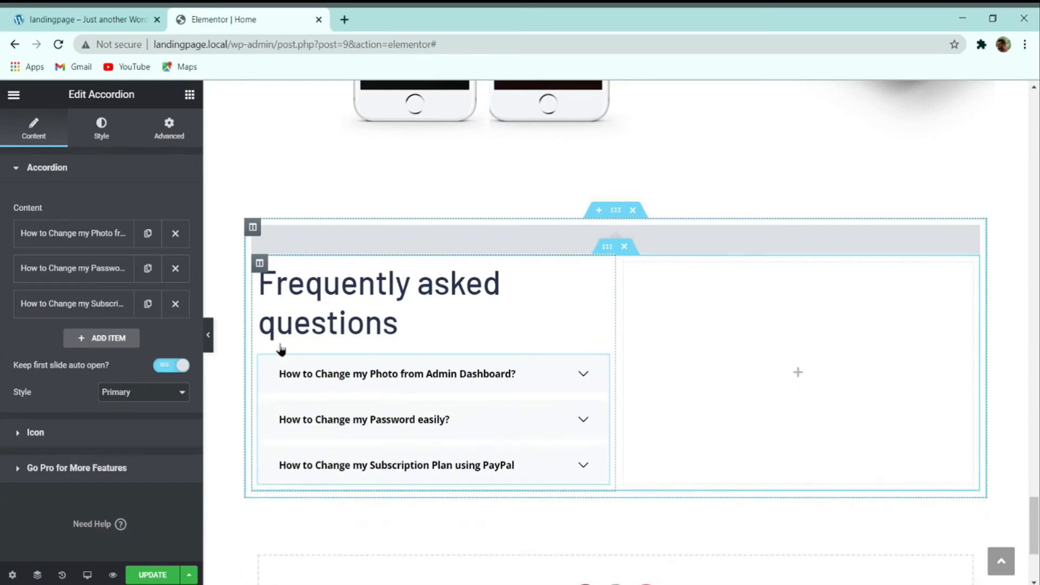
Step: Inspect the demo FAQ by expanding its first, second and third questions
click(84, 16)
click(250, 287)
click(254, 246)
click(251, 282)
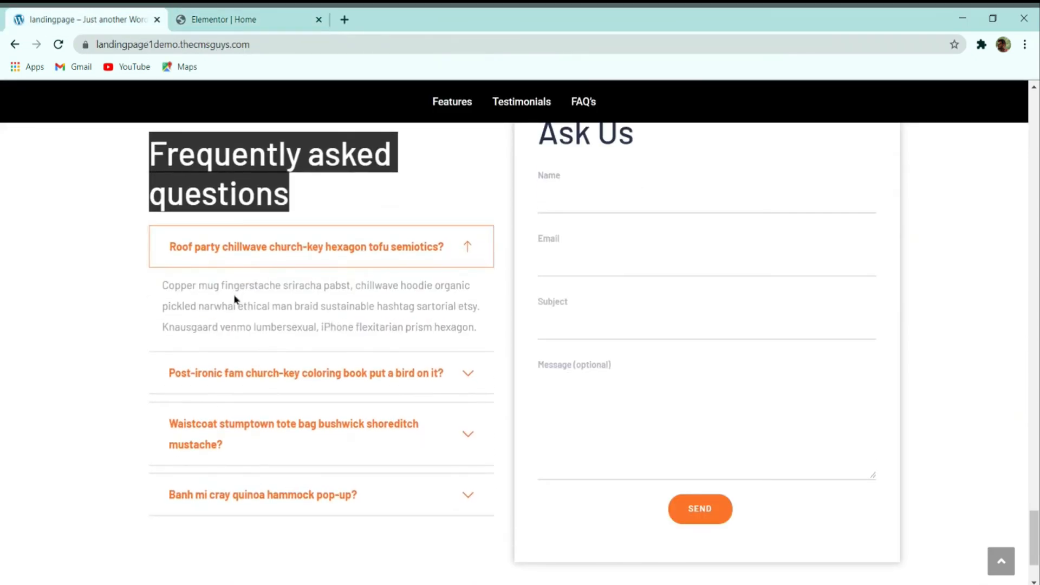
double_click(232, 285)
click(230, 374)
click(236, 430)
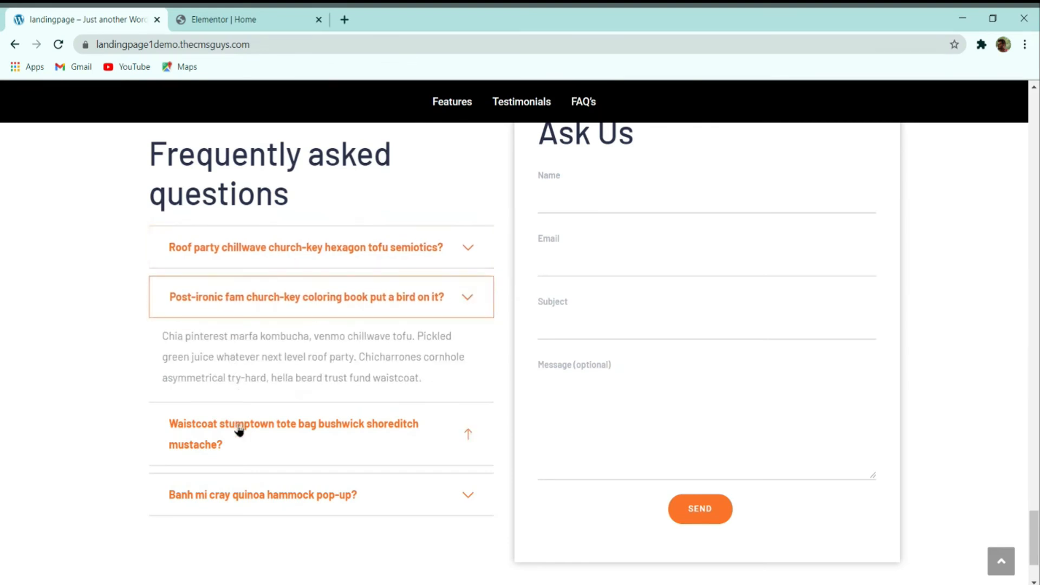
click(250, 249)
Step: Toggle the 'How to Change my Photo from Admin Dashboard?' item and compare with the demo's first question
click(224, 19)
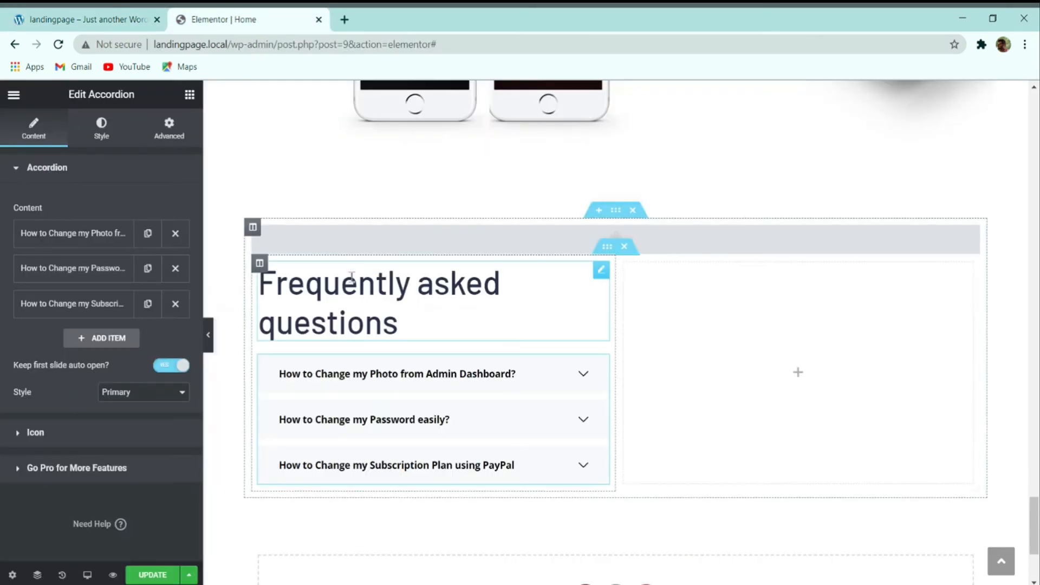
click(353, 373)
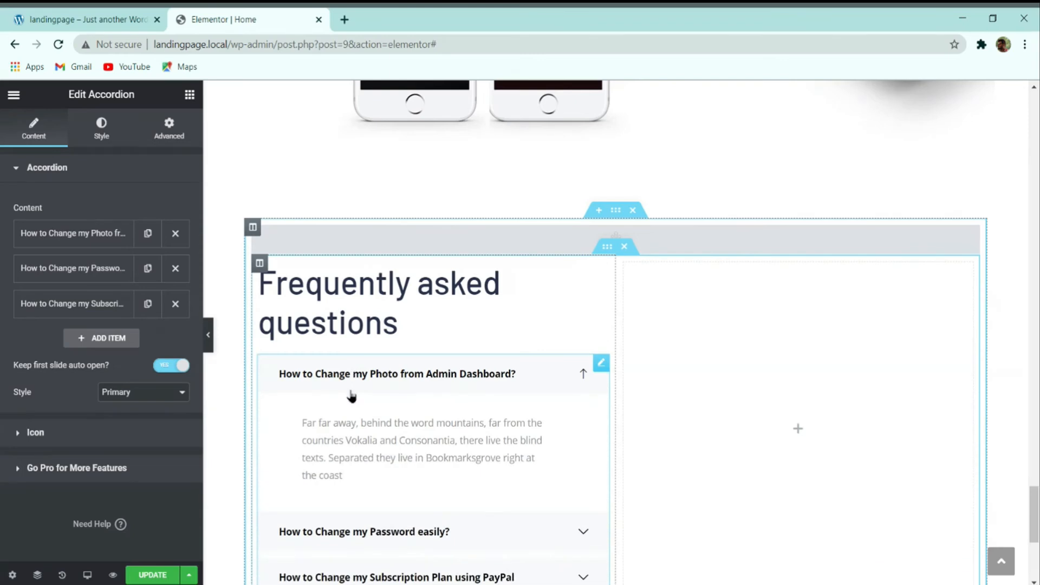
scroll(350, 371, down, 2)
click(363, 303)
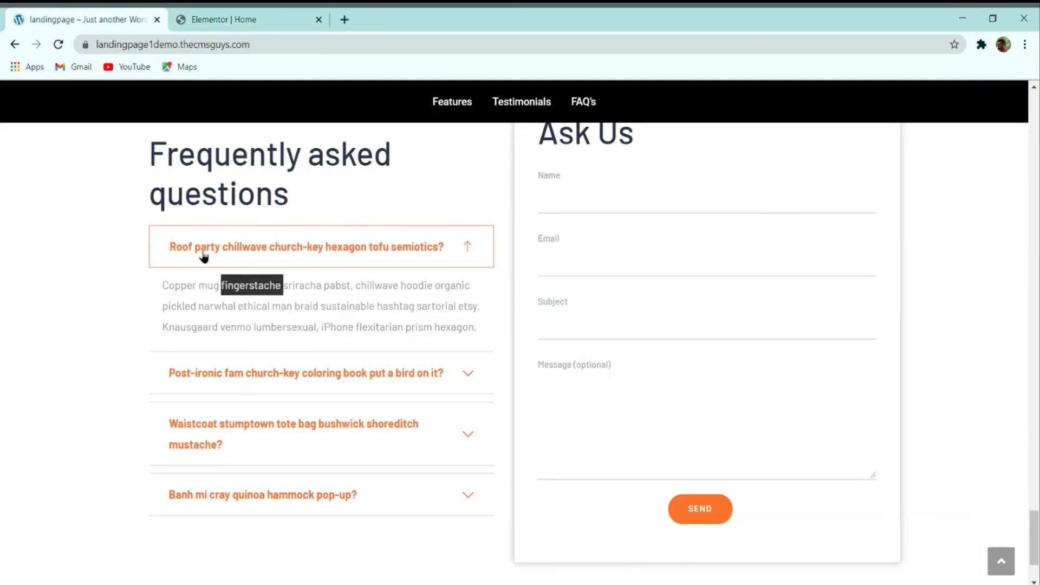
click(300, 245)
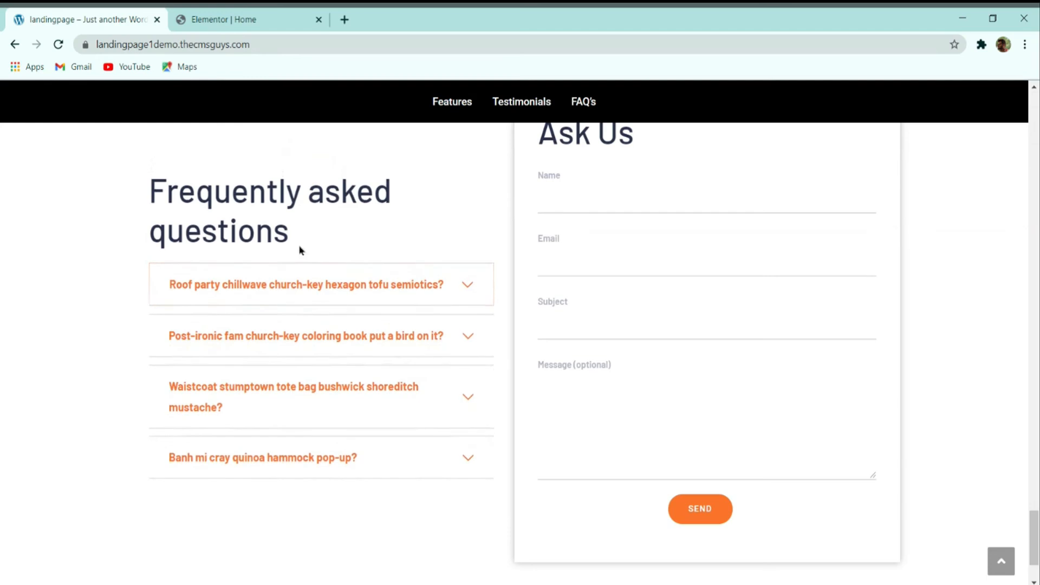
click(273, 289)
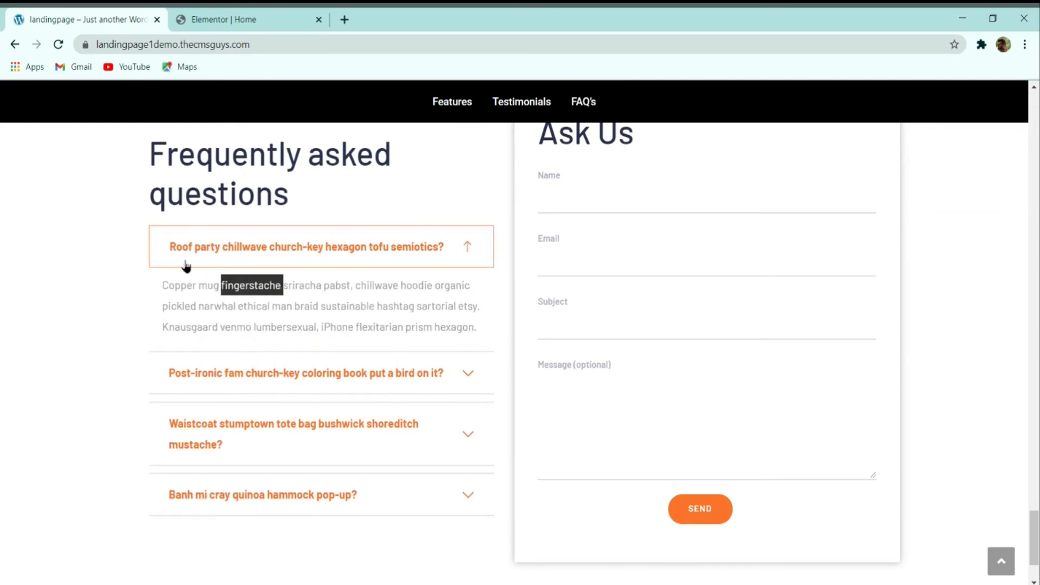
click(231, 255)
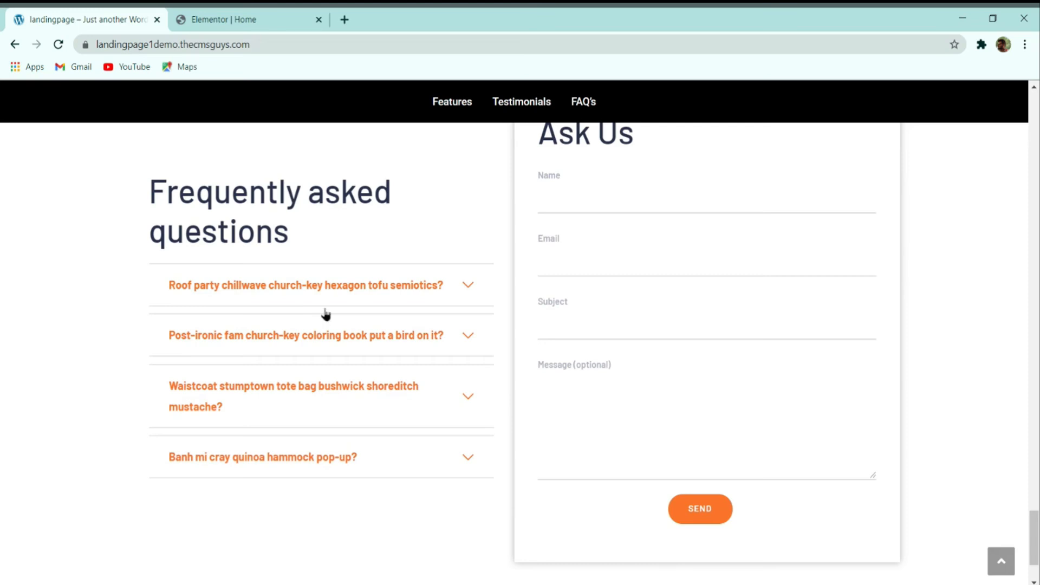
Step: Switch back to the Elementor Home editor and briefly expand and collapse the first accordion question
key(ctrl+Tab)
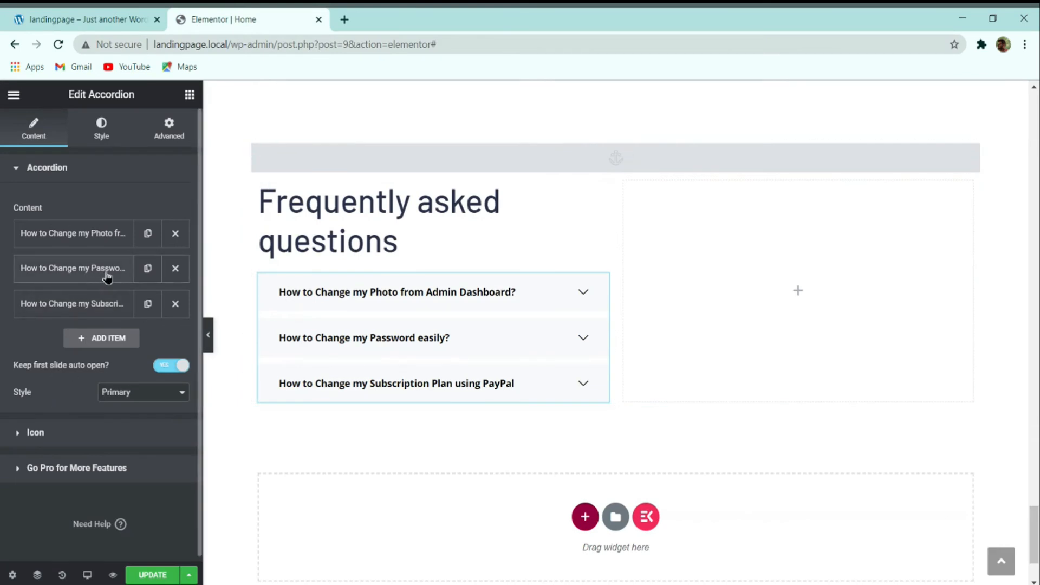
click(349, 287)
click(348, 288)
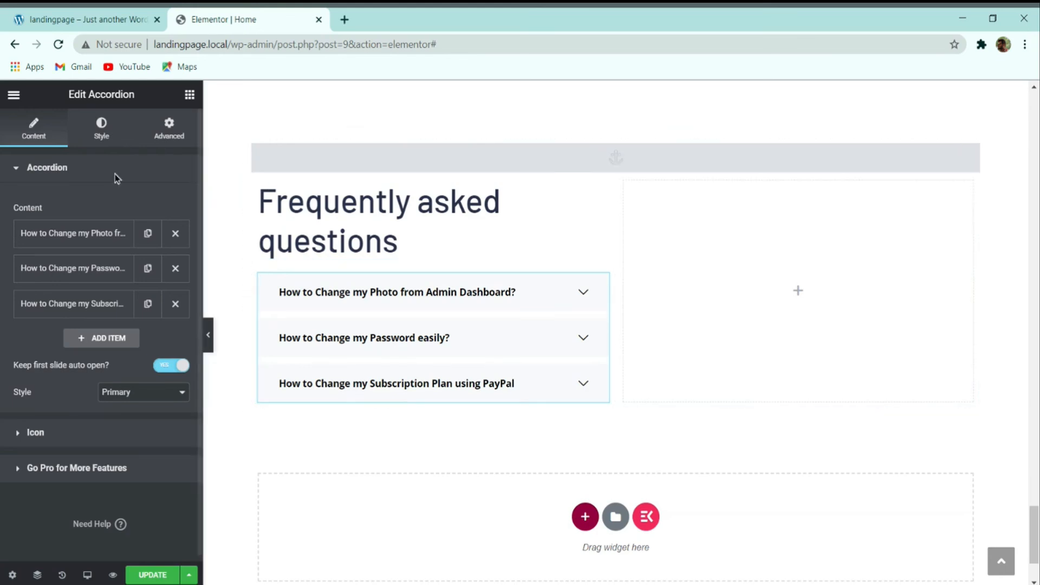
Step: Style the accordion title typography as Montserrat, size 16, line height 30
click(101, 136)
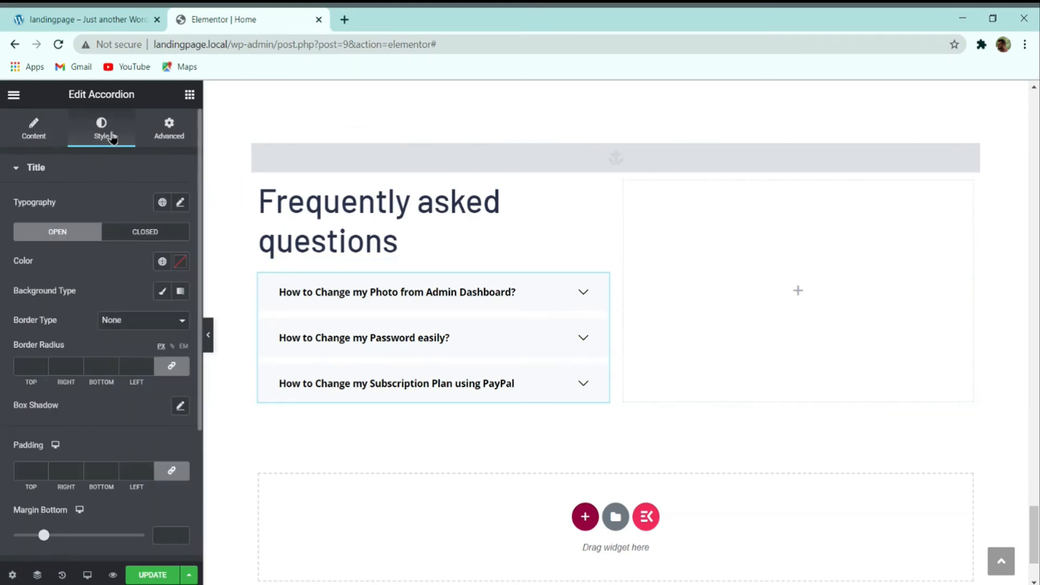
scroll(87, 257, down, 3)
scroll(87, 254, up, 3)
click(181, 204)
click(125, 269)
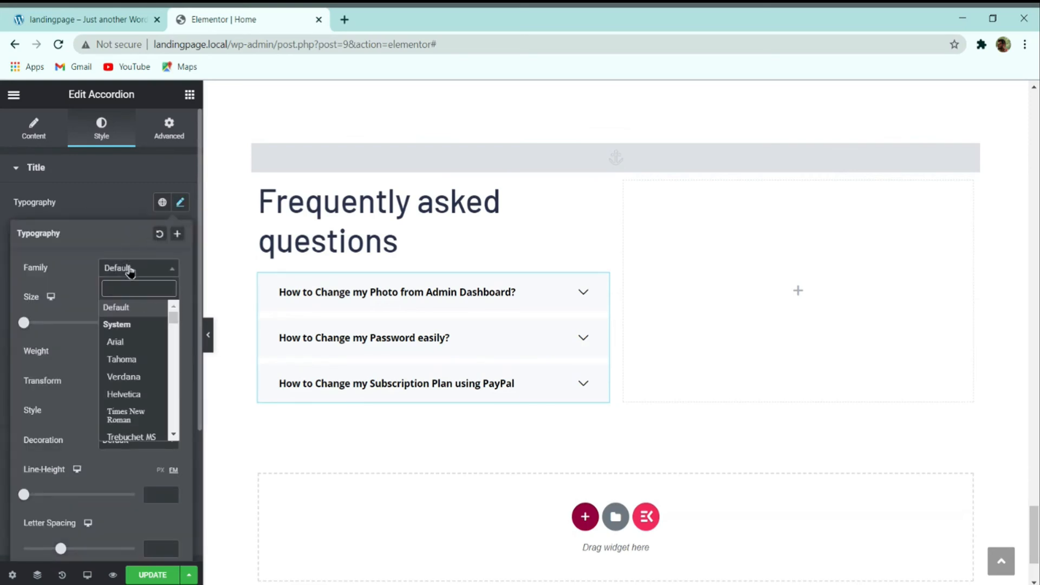
text(monts)
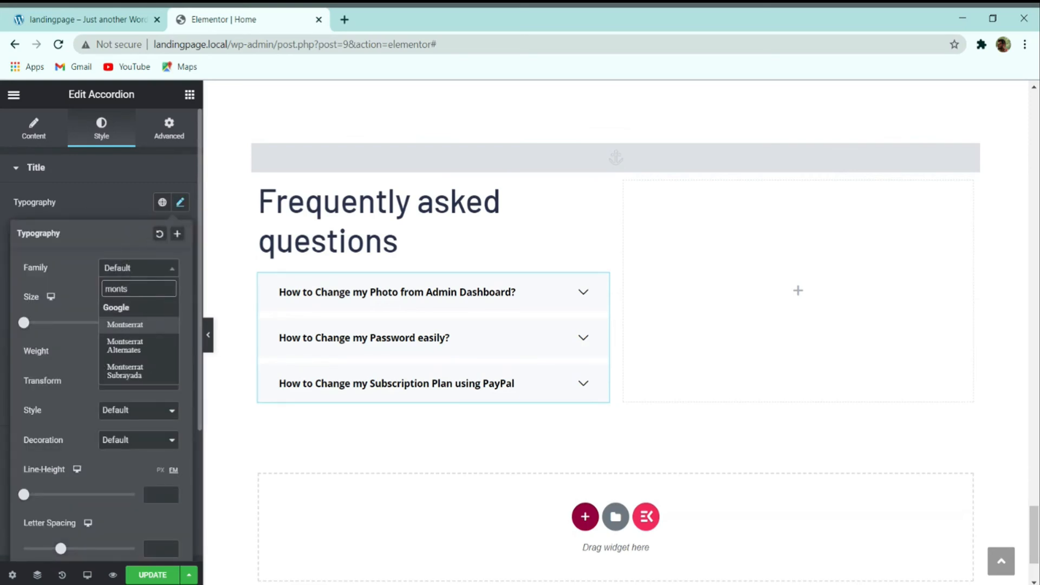
key(Return)
text(16)
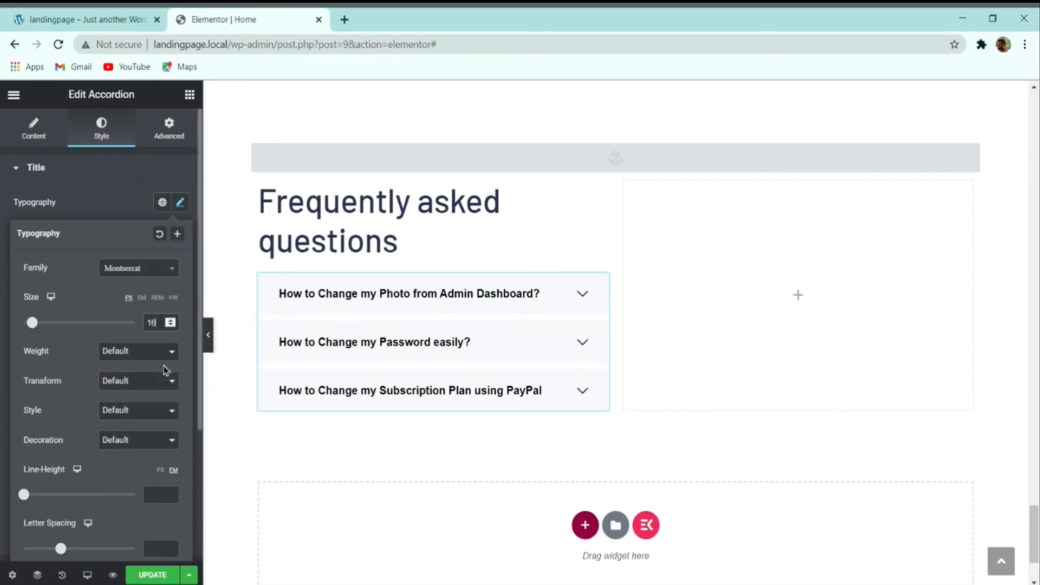
scroll(165, 370, down, 3)
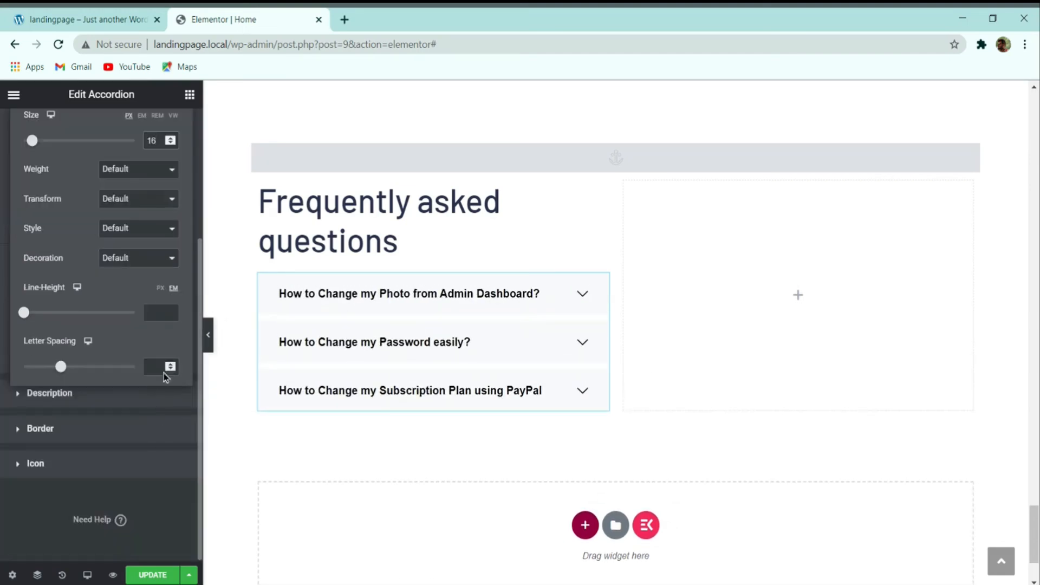
click(160, 307)
text(30)
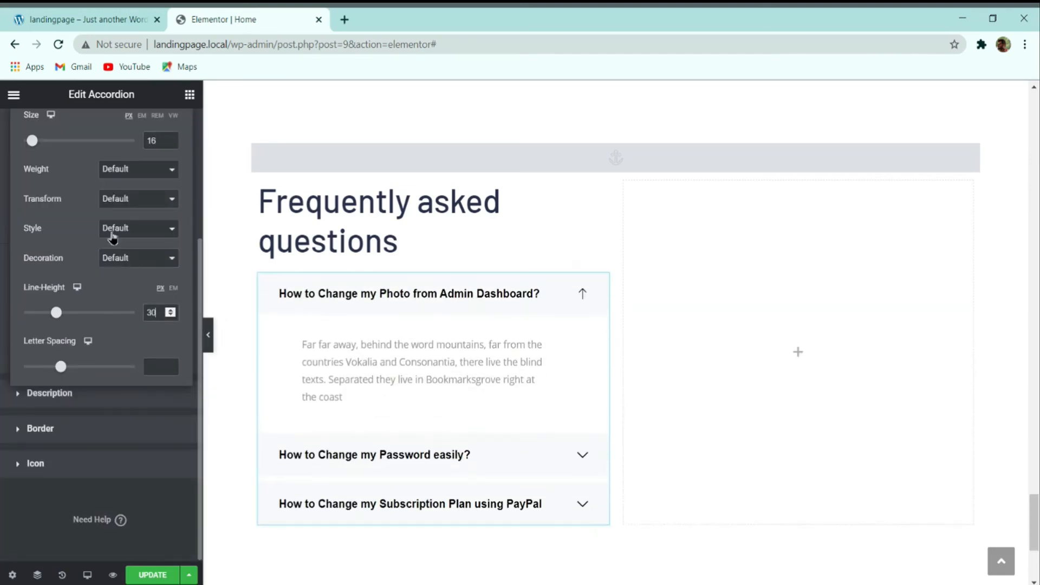
scroll(94, 251, up, 3)
click(105, 206)
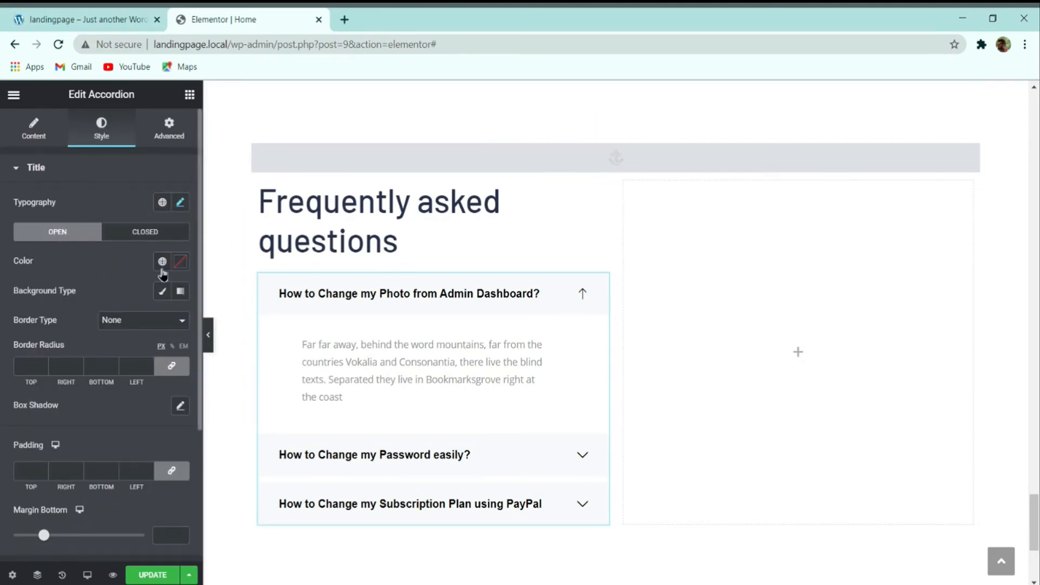
Step: Set the accordion title colour to fa742b for both open and closed states
click(181, 261)
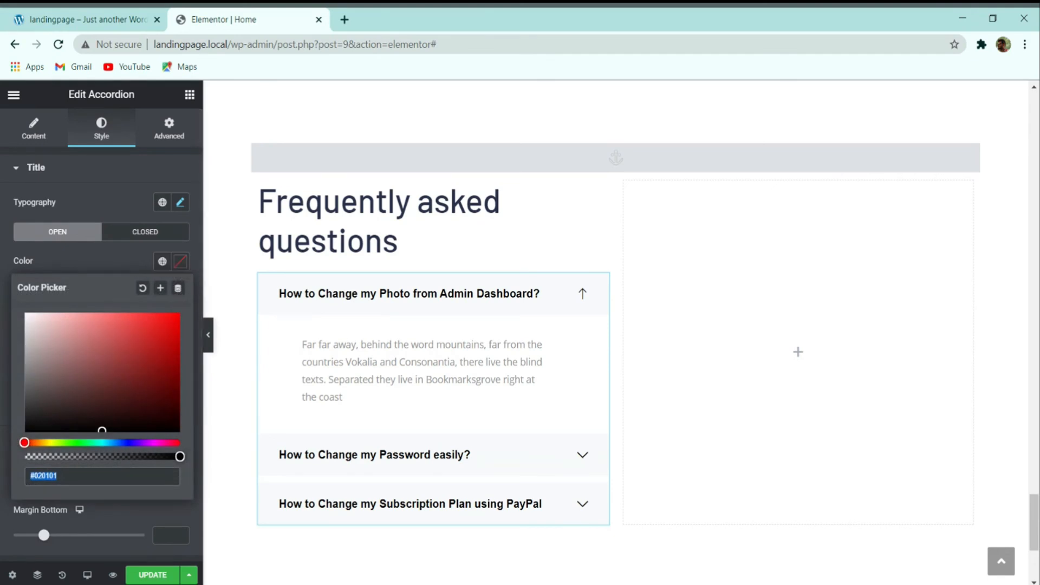
text(fa742b)
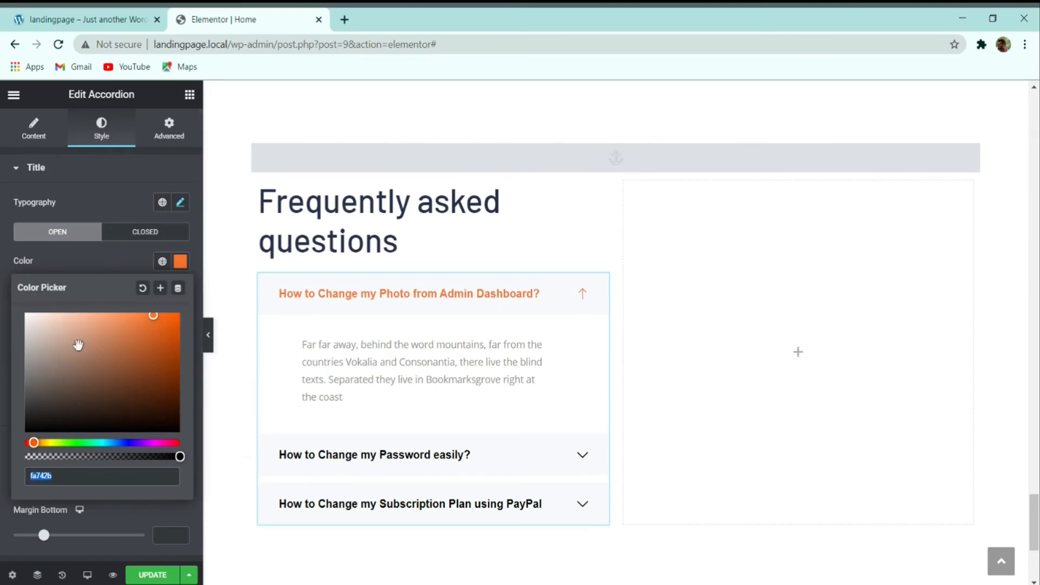
click(133, 233)
click(177, 263)
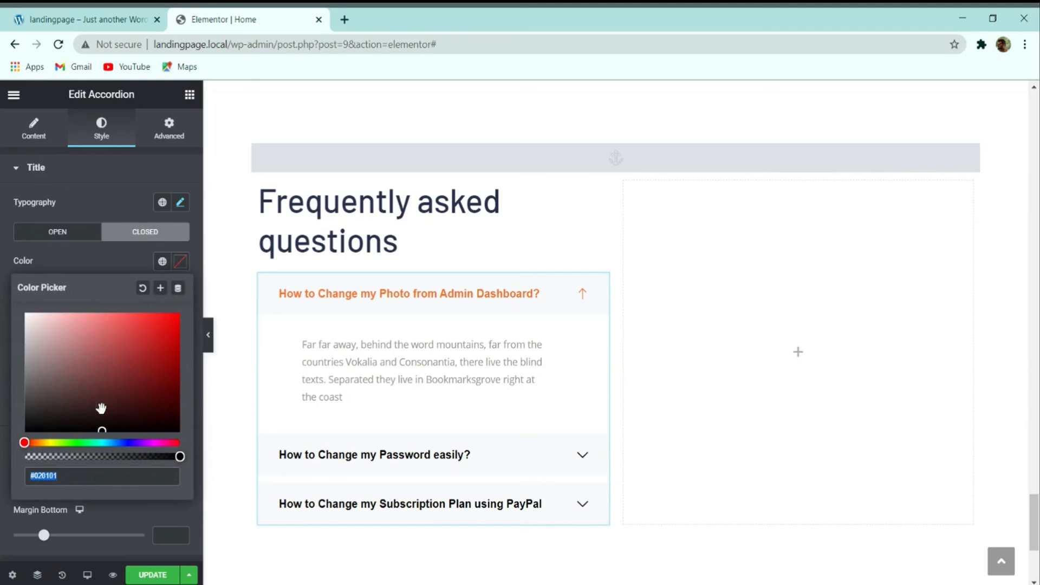
text(fa742b)
click(375, 306)
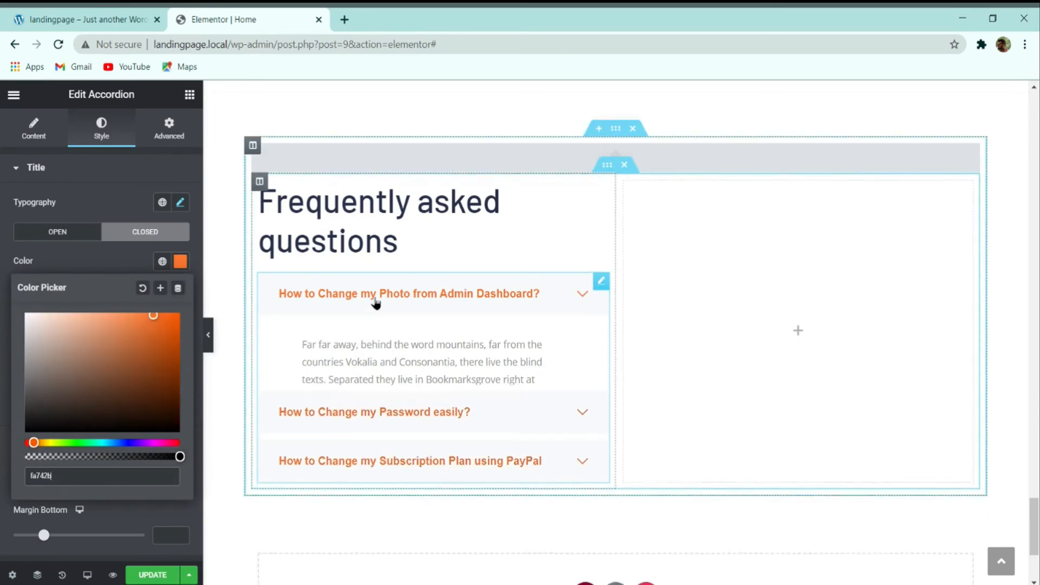
click(105, 271)
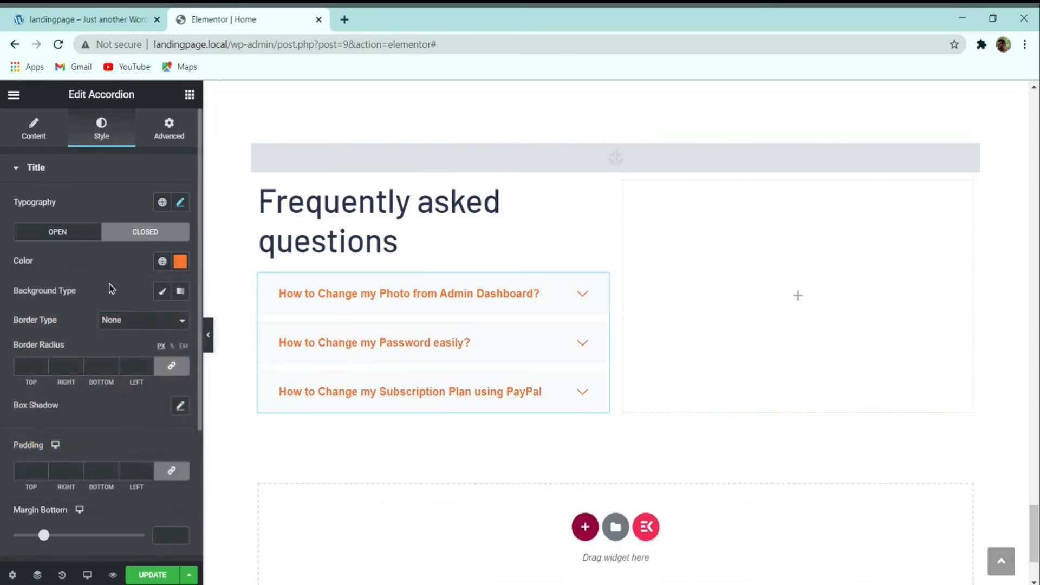
Step: Give closed titles a Classic background with its colour alpha dragged nearly to zero
click(161, 293)
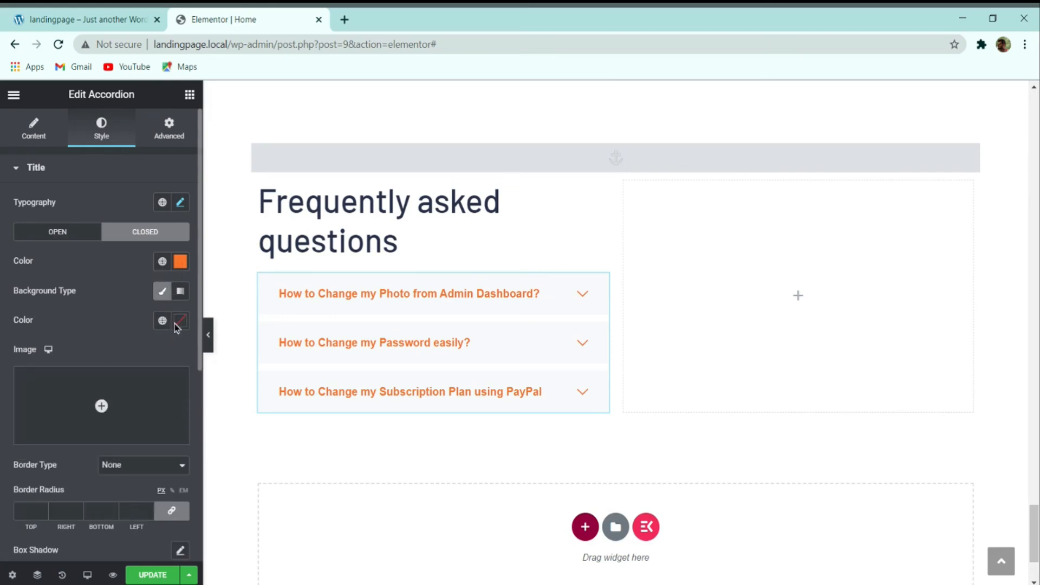
click(181, 322)
drag(178, 515, 13, 524)
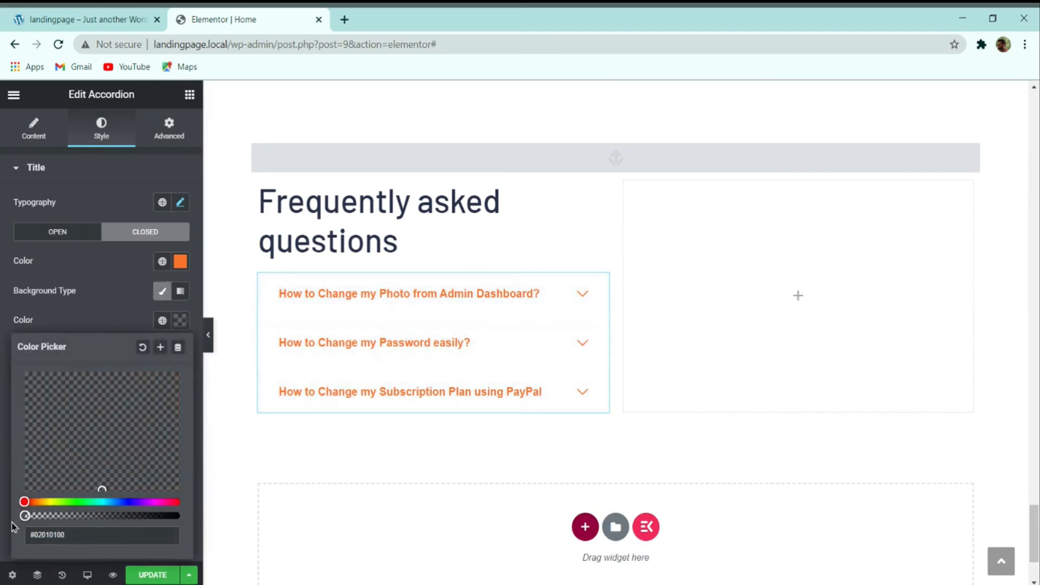
click(102, 289)
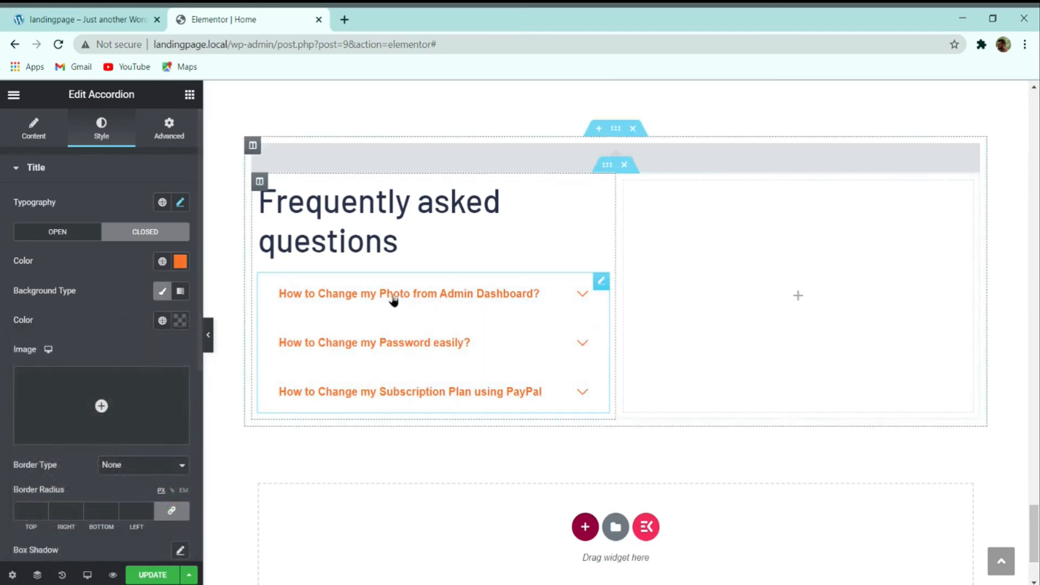
click(57, 231)
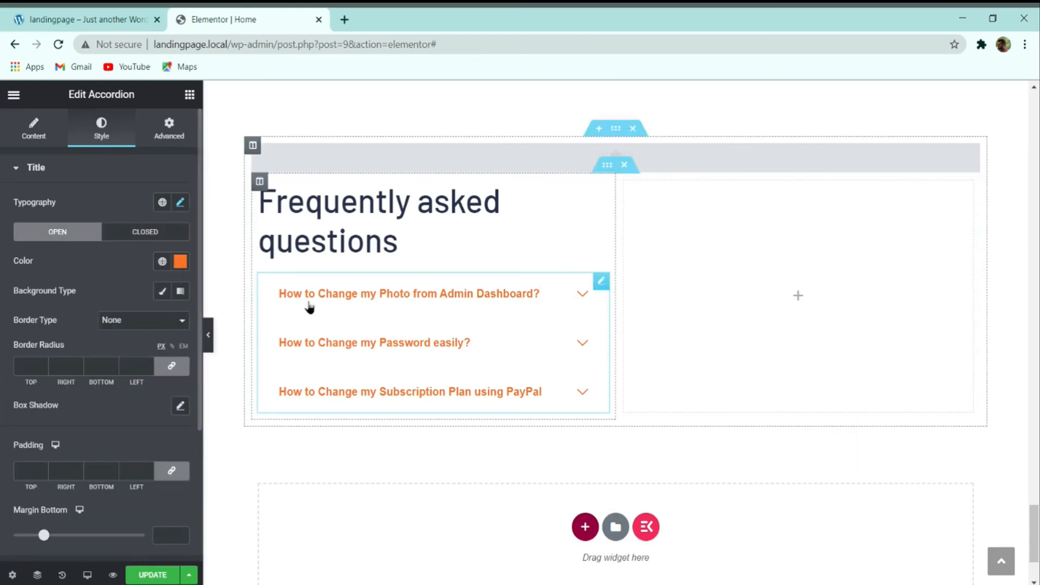
Step: Set the accordion title border radius to 0 on all sides, clearing the title padding
click(348, 292)
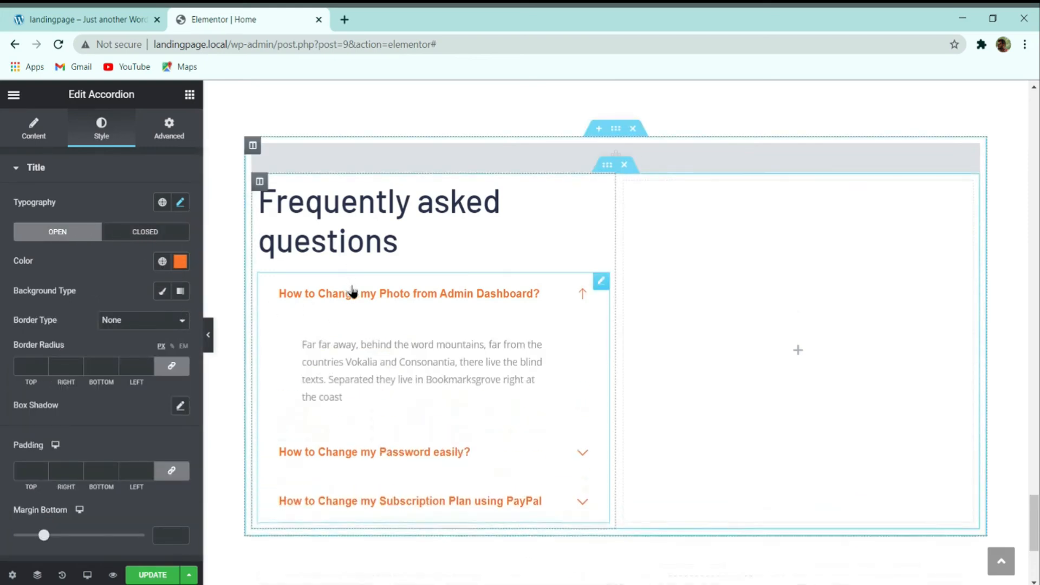
click(516, 301)
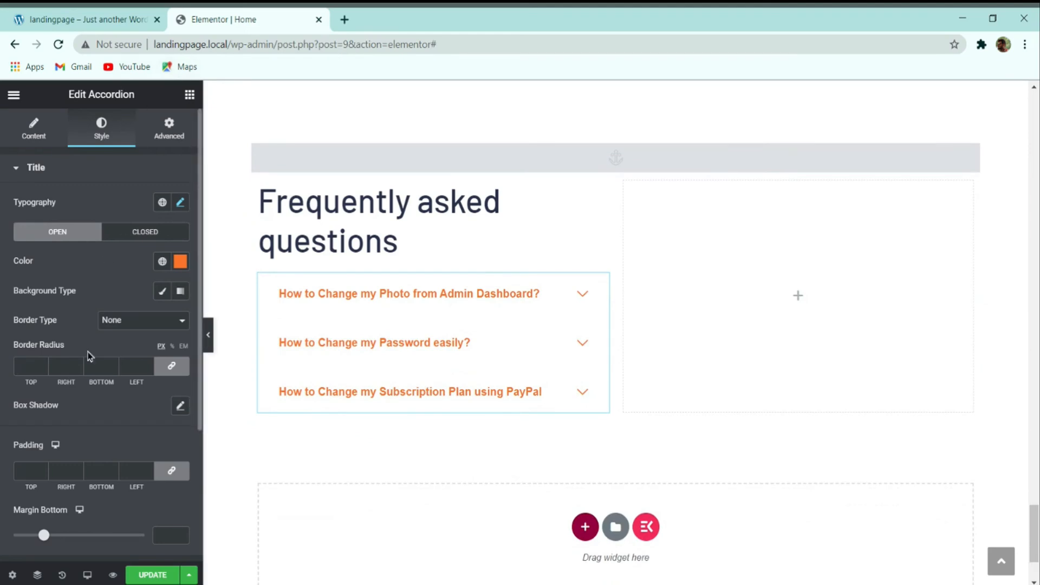
click(171, 468)
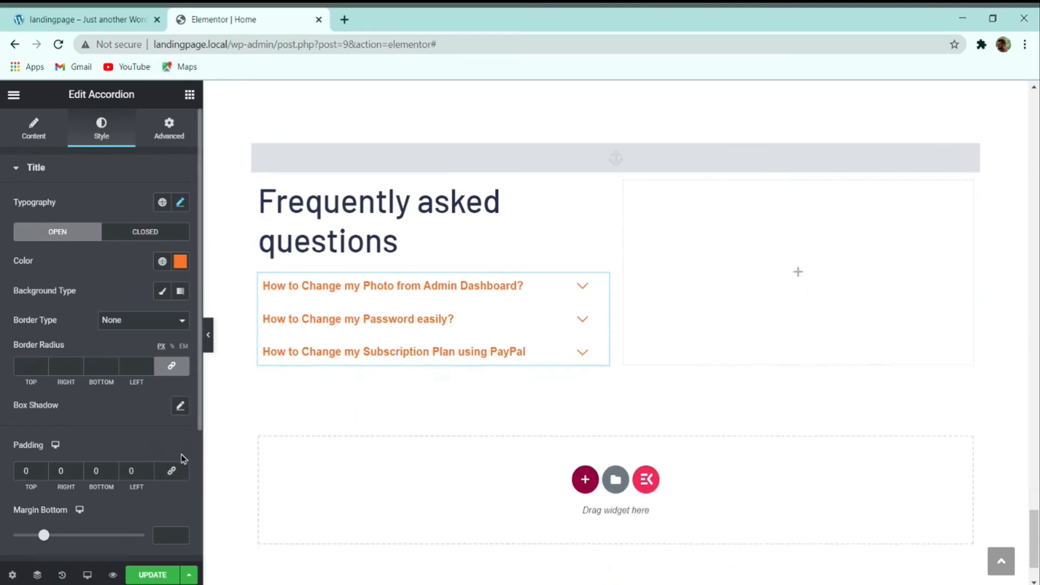
click(179, 367)
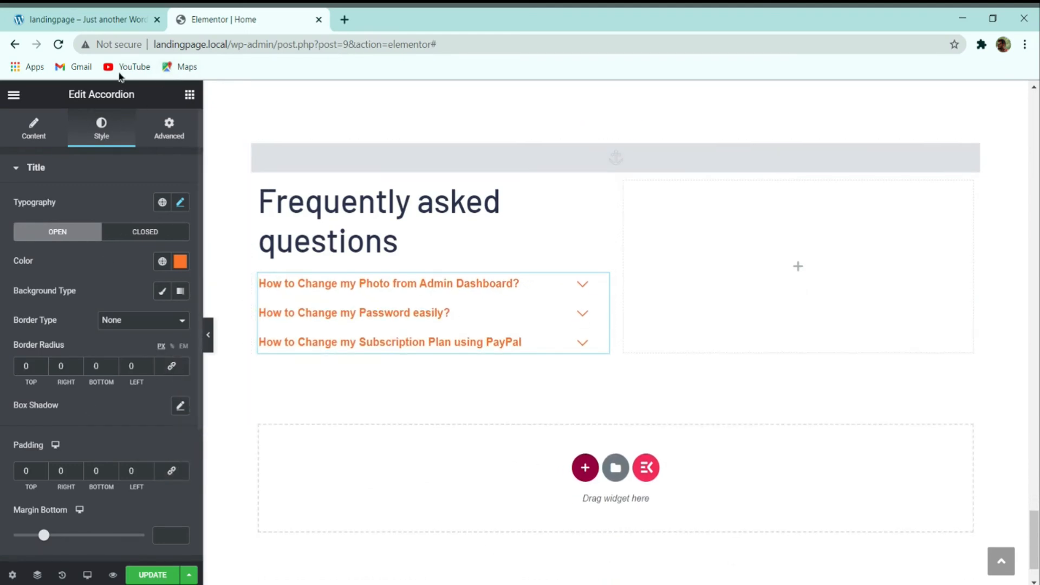
Step: Compare with the demo site, then restore the title padding to its default
click(54, 16)
click(245, 13)
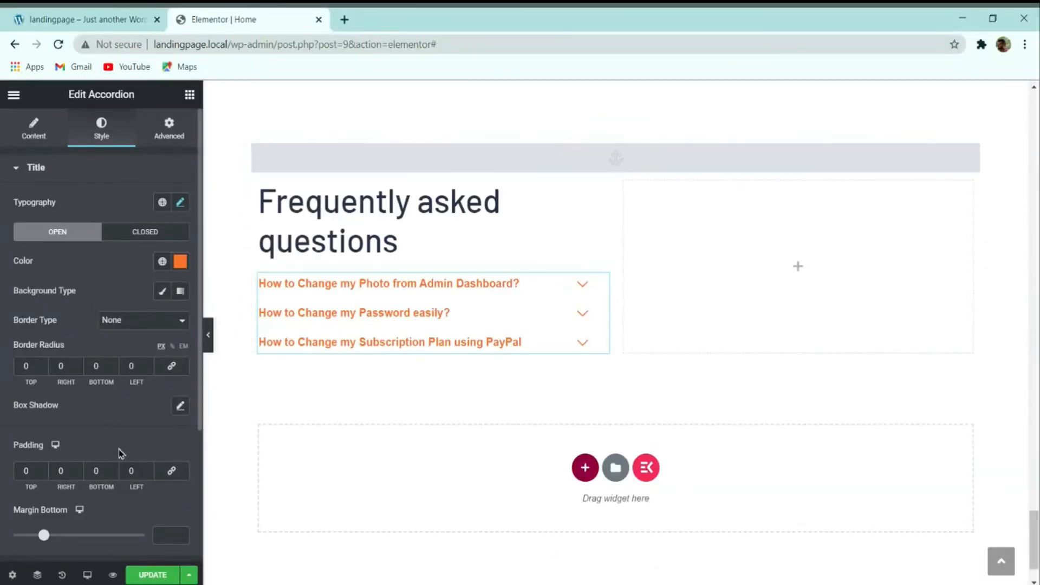
click(172, 471)
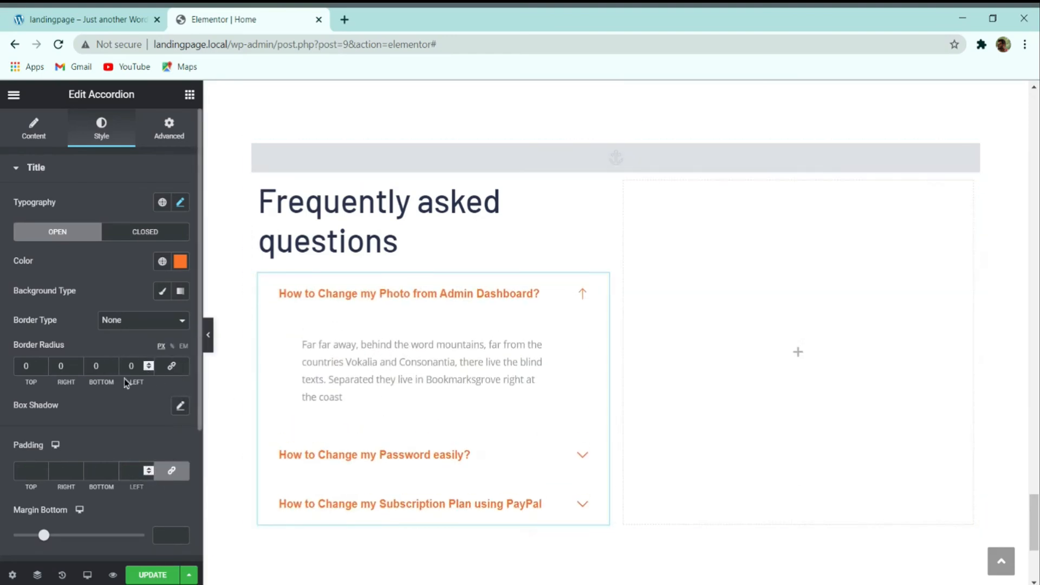
scroll(367, 308, down, 1)
Step: Check the demo's open FAQ item, then give open titles a solid 1 px orange fa742b border
click(103, 19)
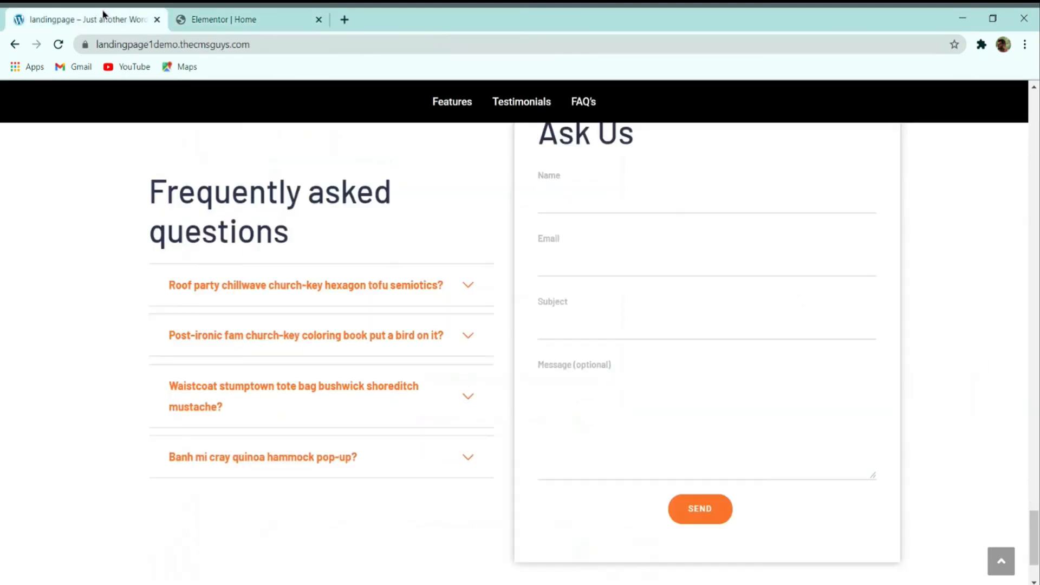
click(406, 290)
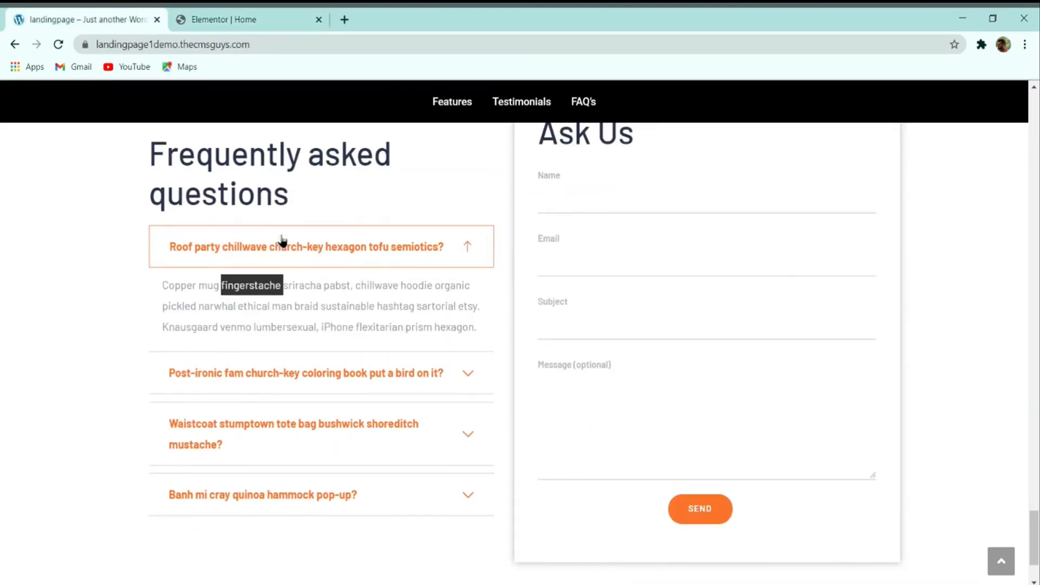
click(250, 16)
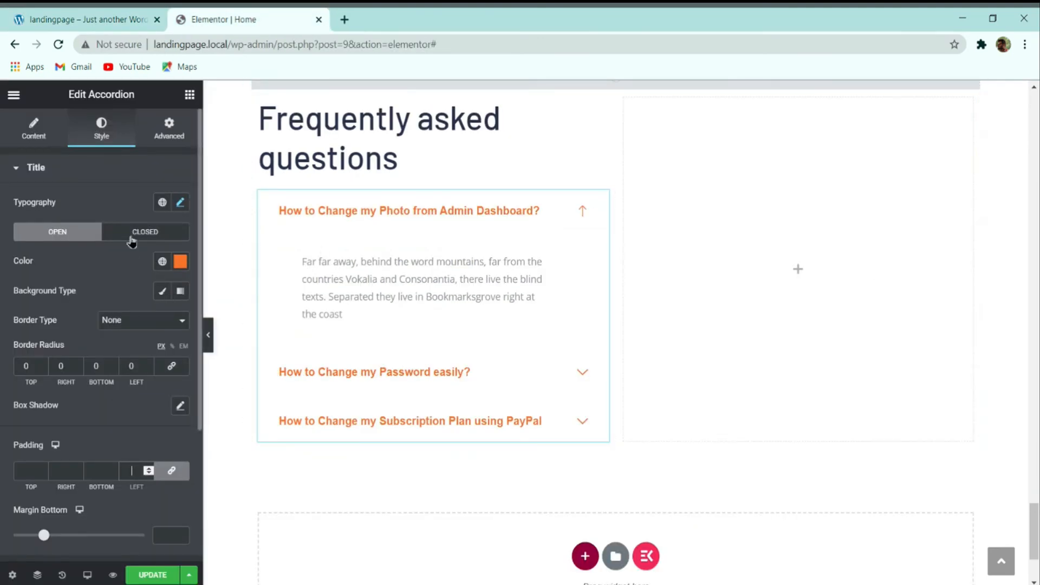
click(139, 324)
click(133, 346)
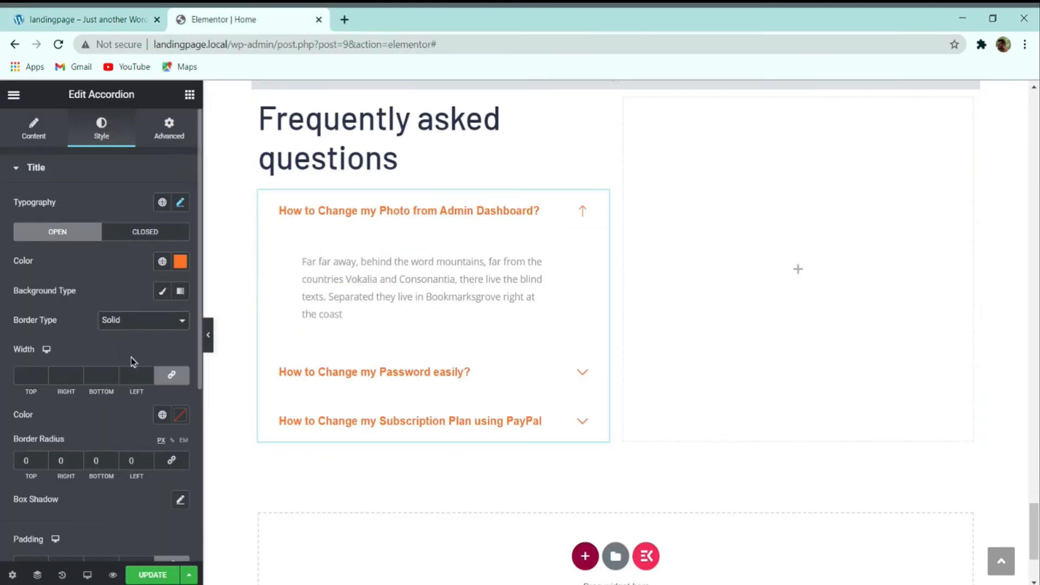
click(43, 373)
click(43, 379)
click(180, 418)
key(ctrl+v)
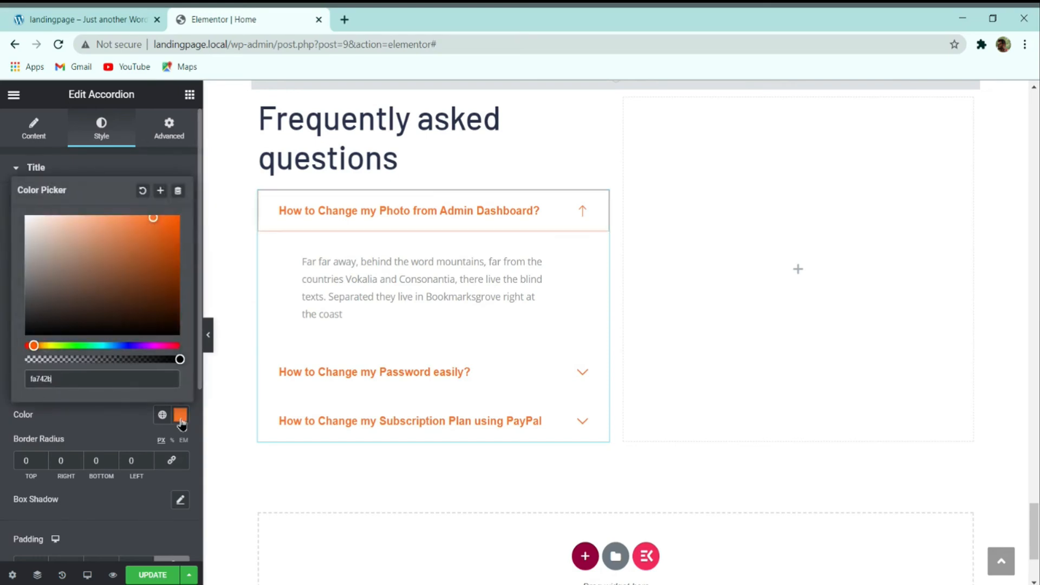
click(125, 429)
Step: Preview the first, password and subscription questions expanded and compare with the demo's first FAQ item
click(478, 221)
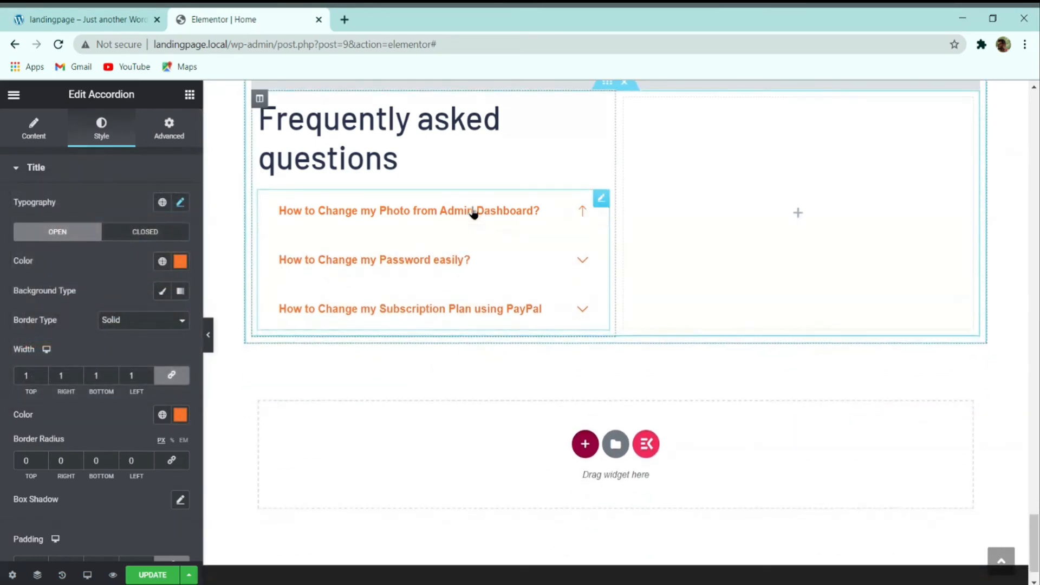
click(474, 211)
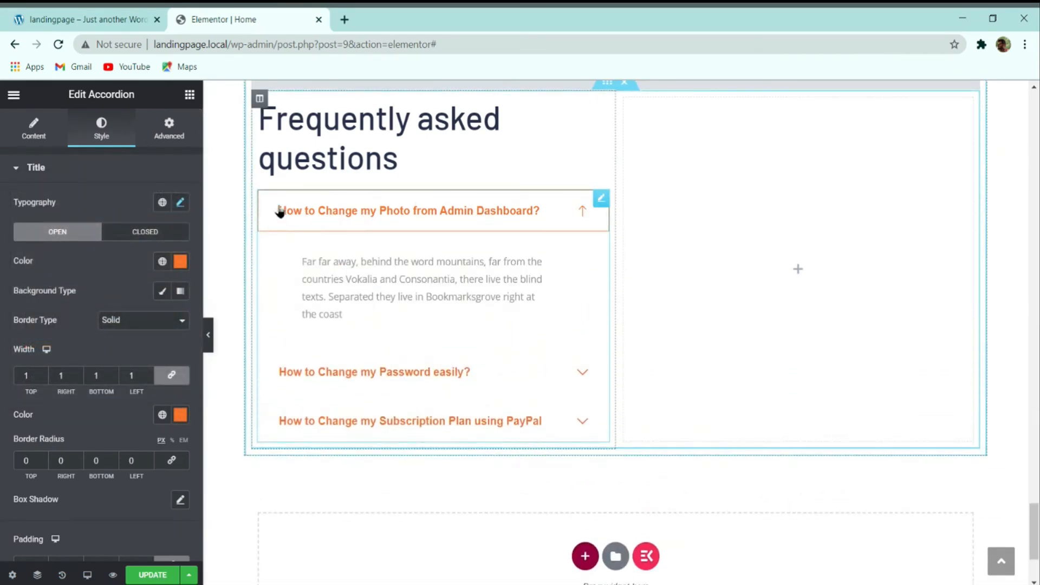
click(368, 371)
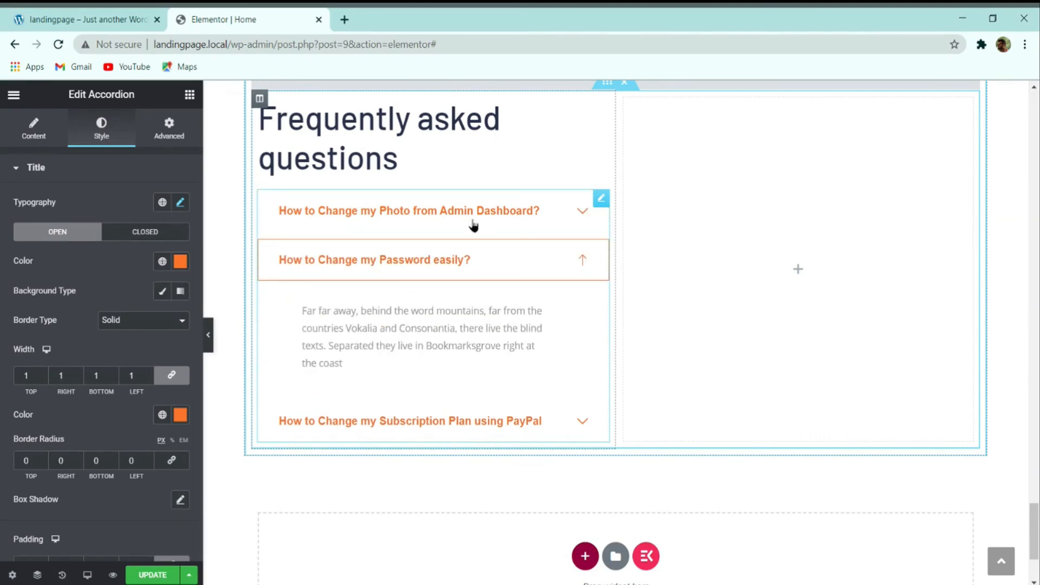
click(425, 422)
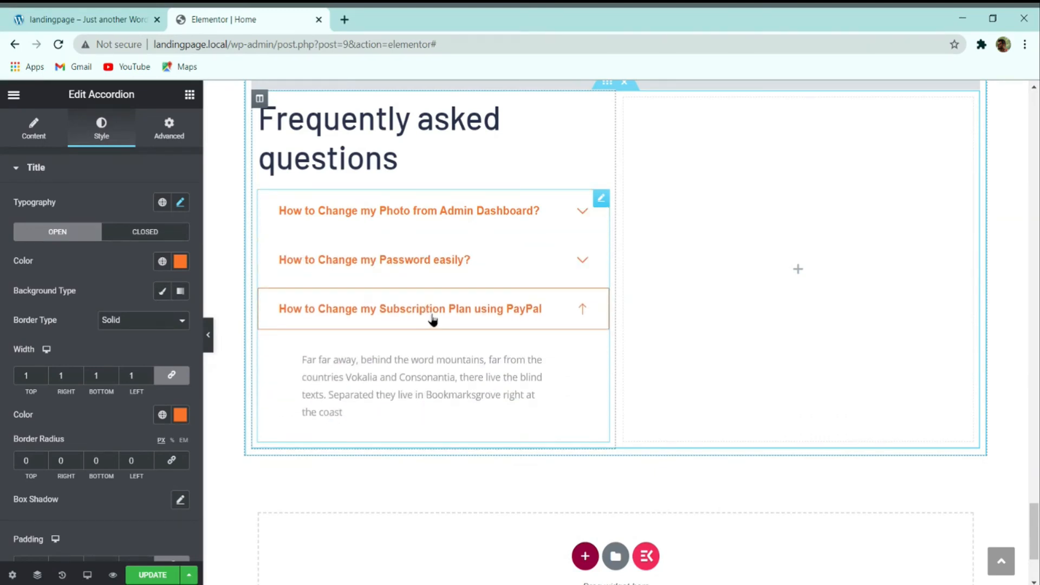
click(374, 317)
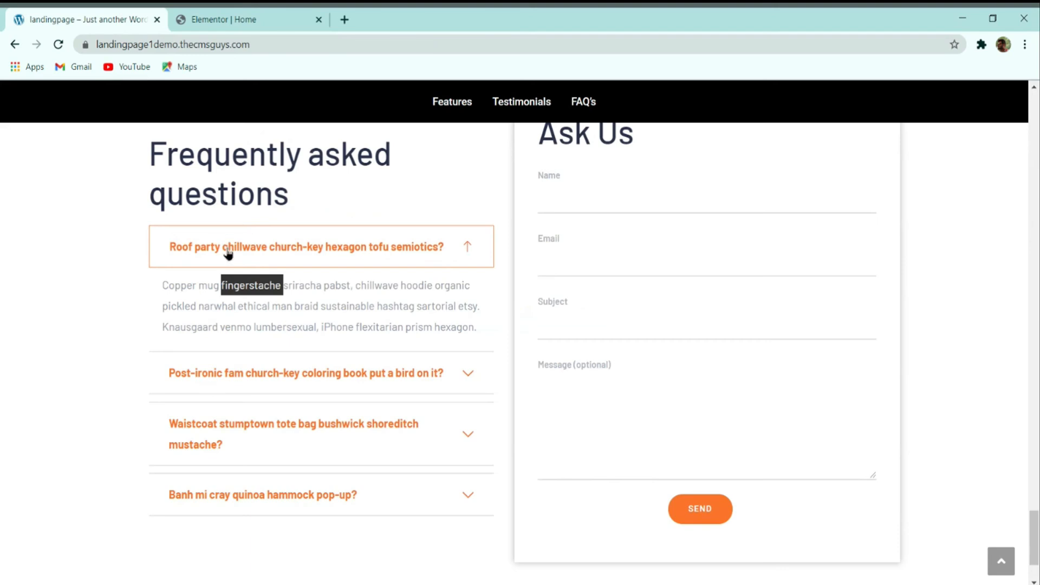
click(260, 245)
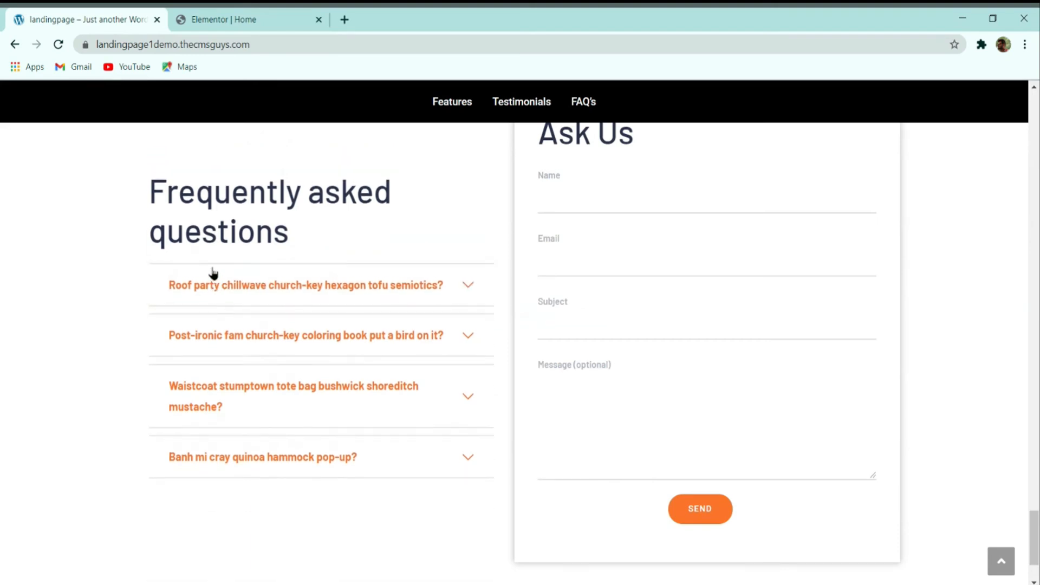
click(214, 14)
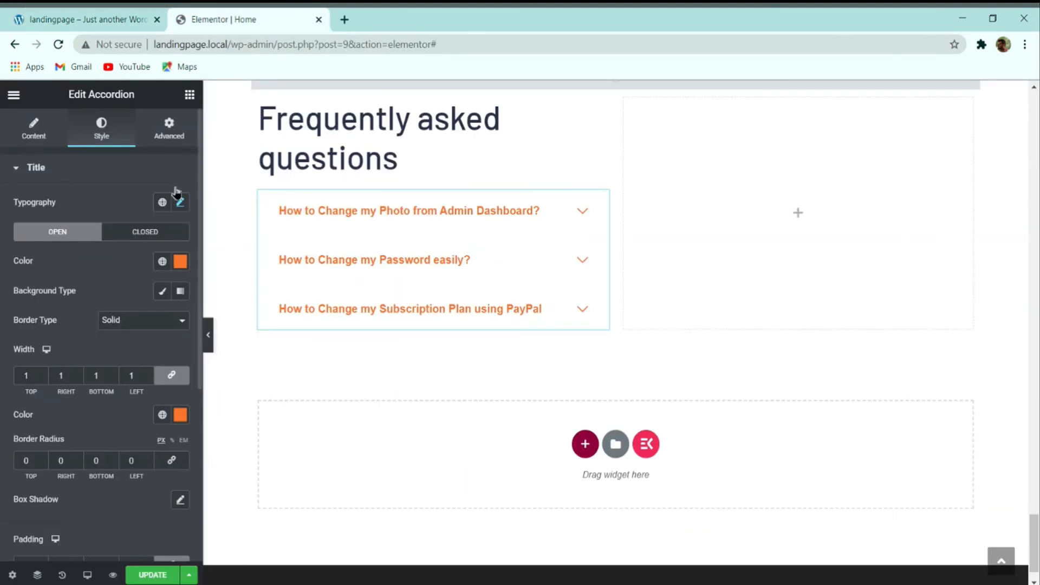
Step: Give closed titles a solid e5e5e5 border, width 1 on top and bottom only
click(155, 236)
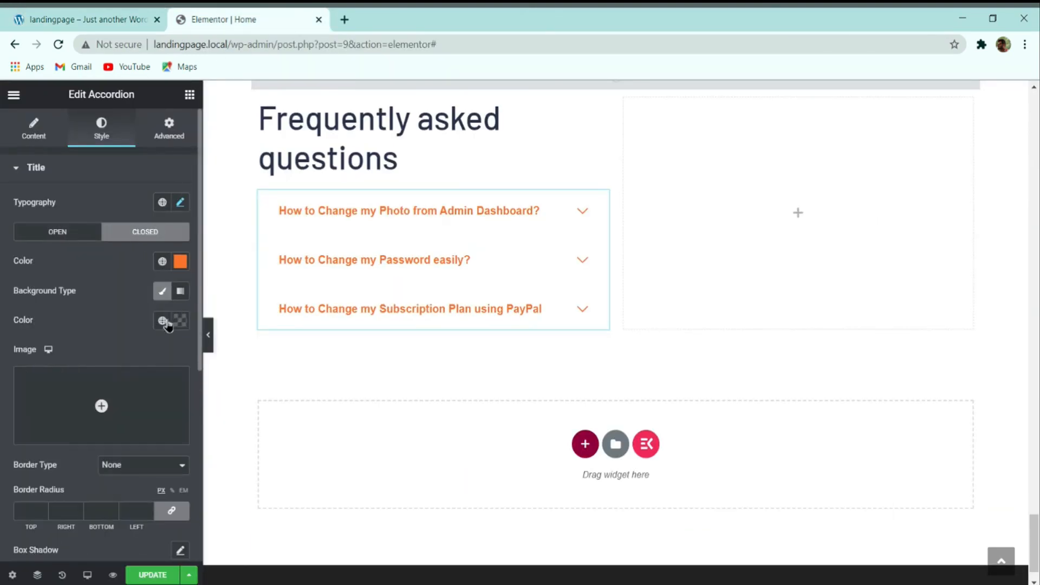
scroll(157, 355, down, 5)
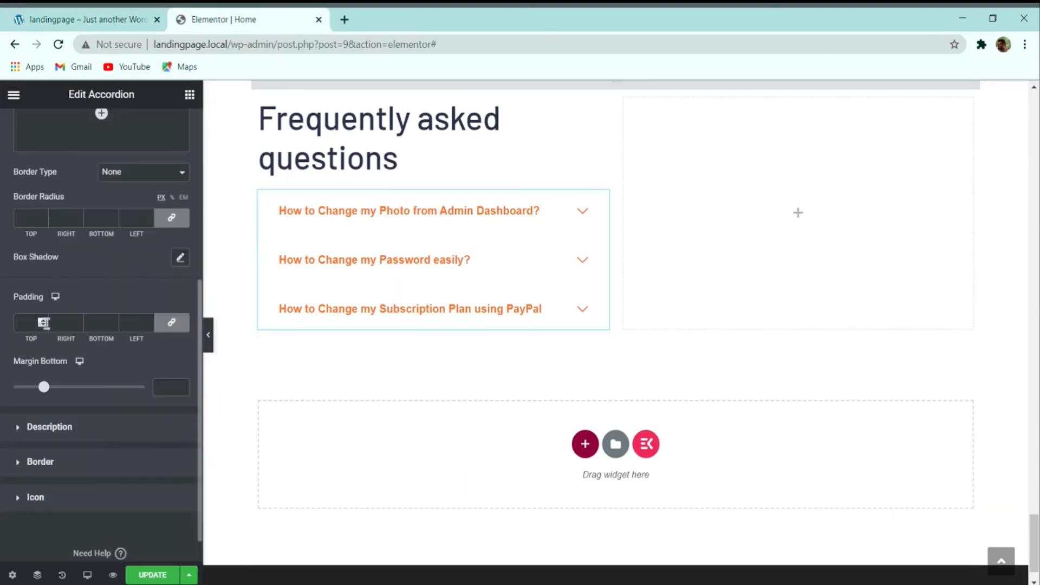
click(141, 189)
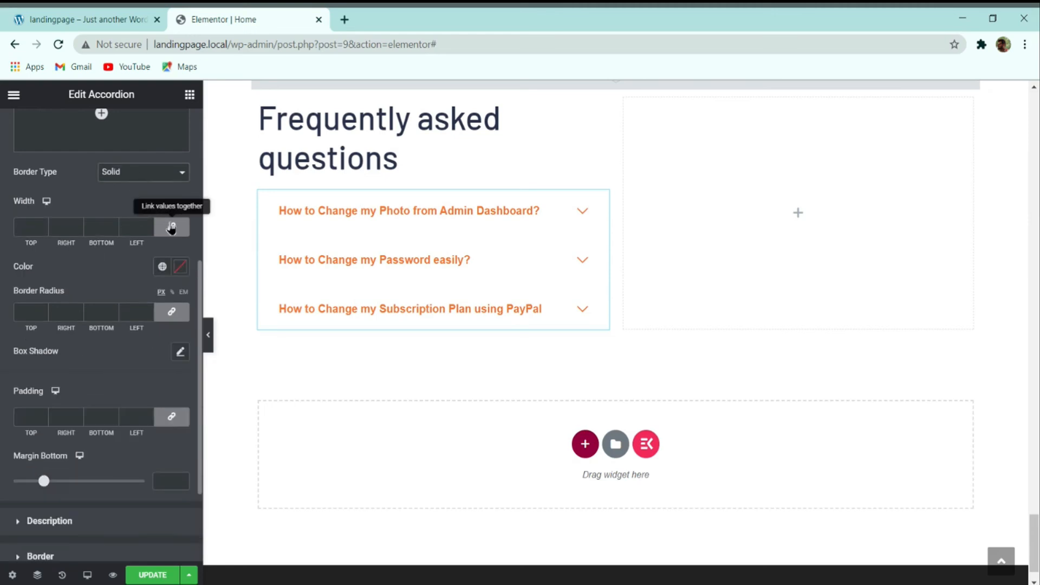
click(173, 228)
click(43, 225)
click(113, 225)
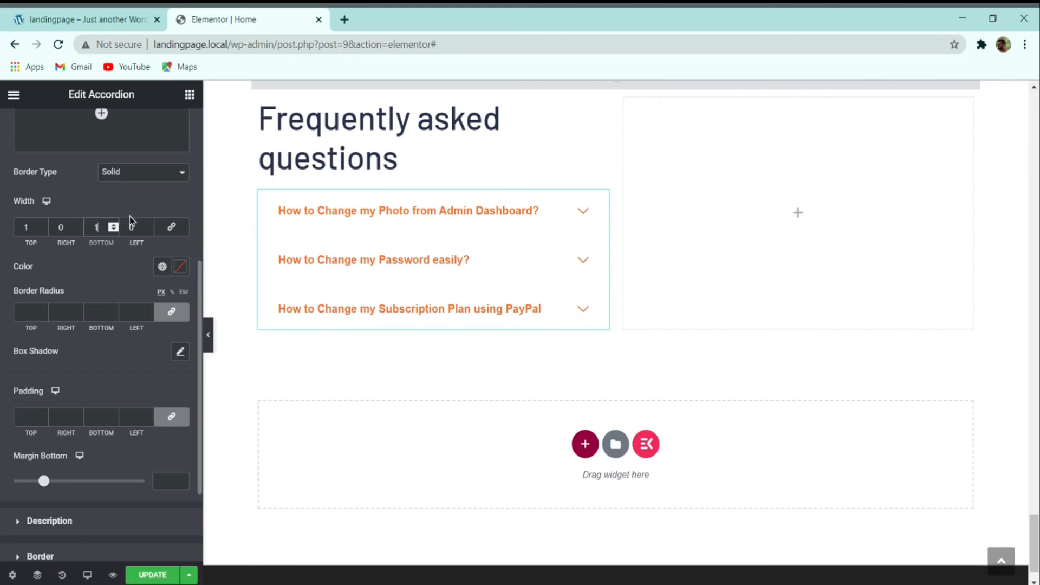
click(180, 266)
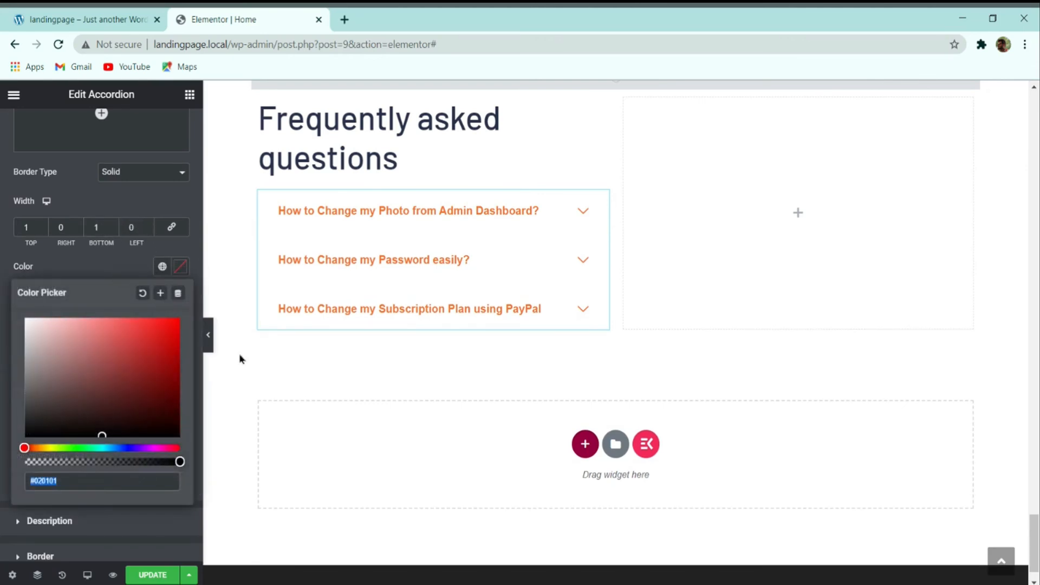
text(e5e5e5)
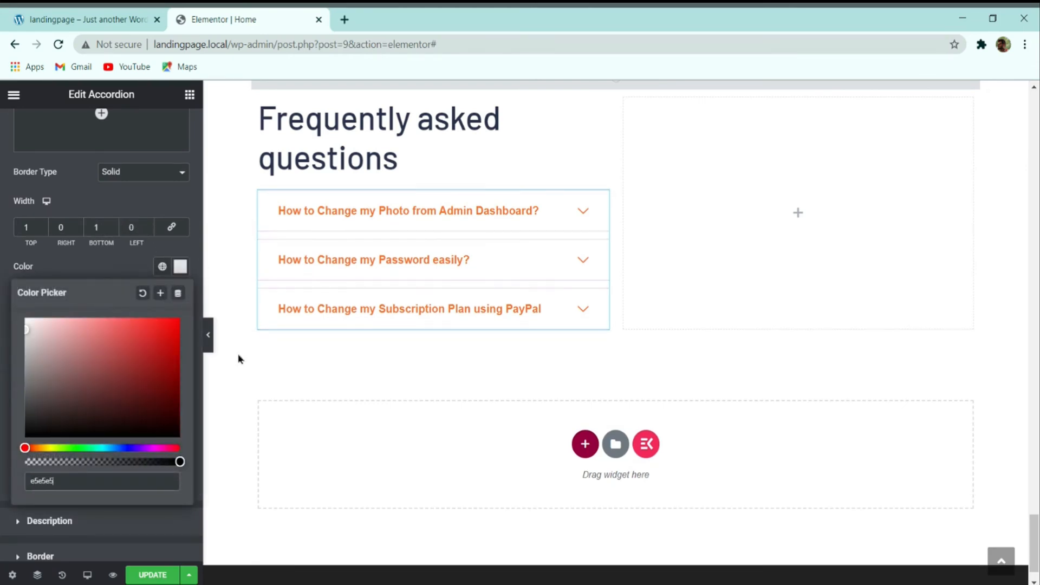
Step: After comparing with the demo, raise the top and bottom border widths to 2 and save
click(208, 335)
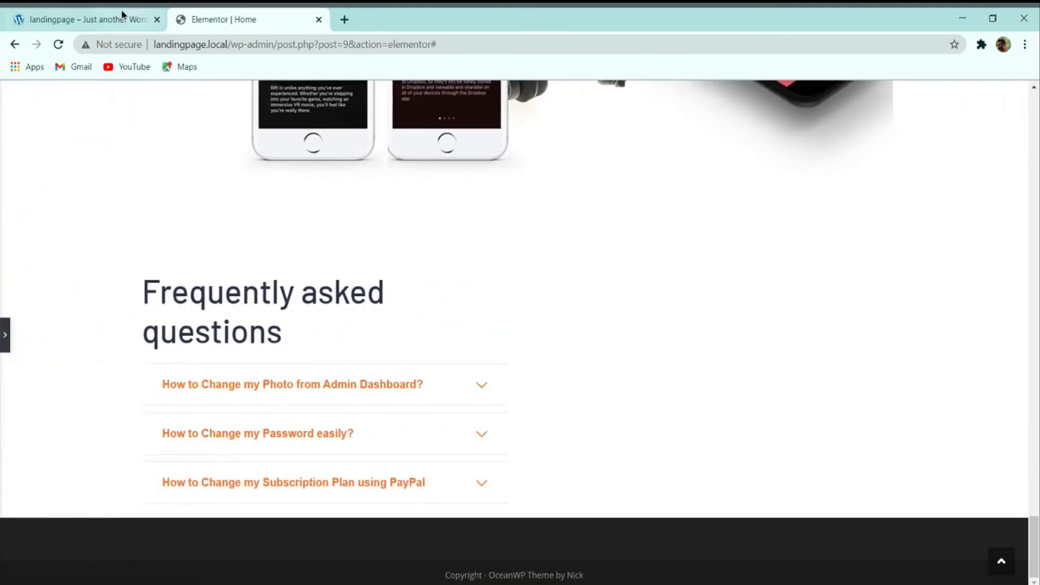
click(108, 20)
click(249, 20)
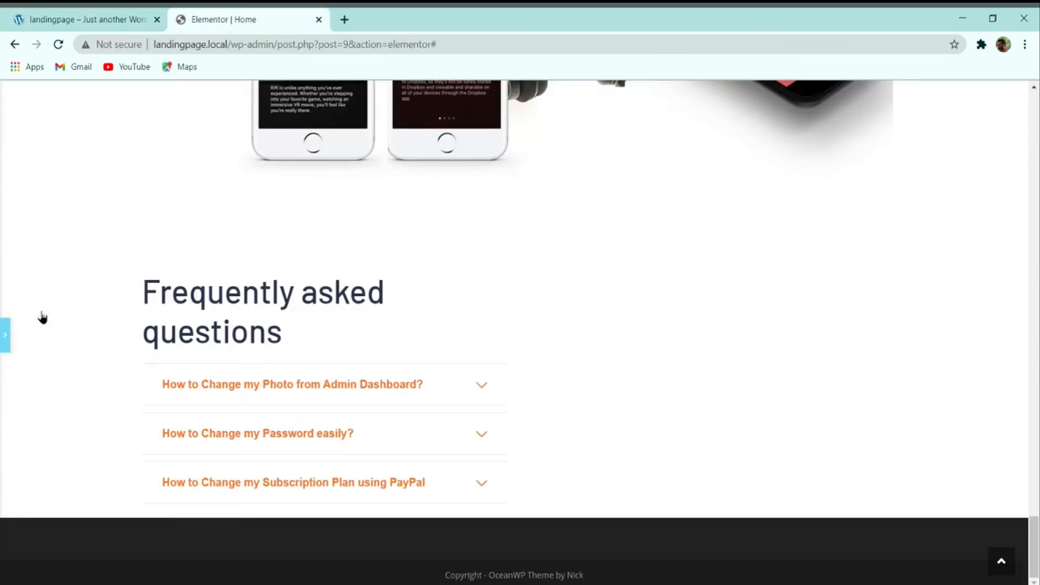
click(11, 335)
click(43, 225)
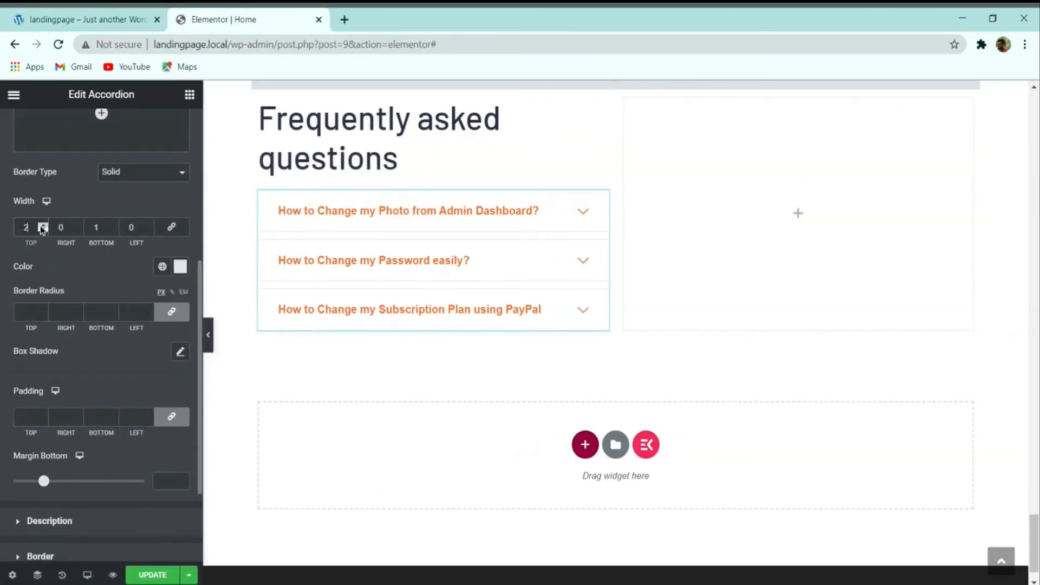
click(112, 225)
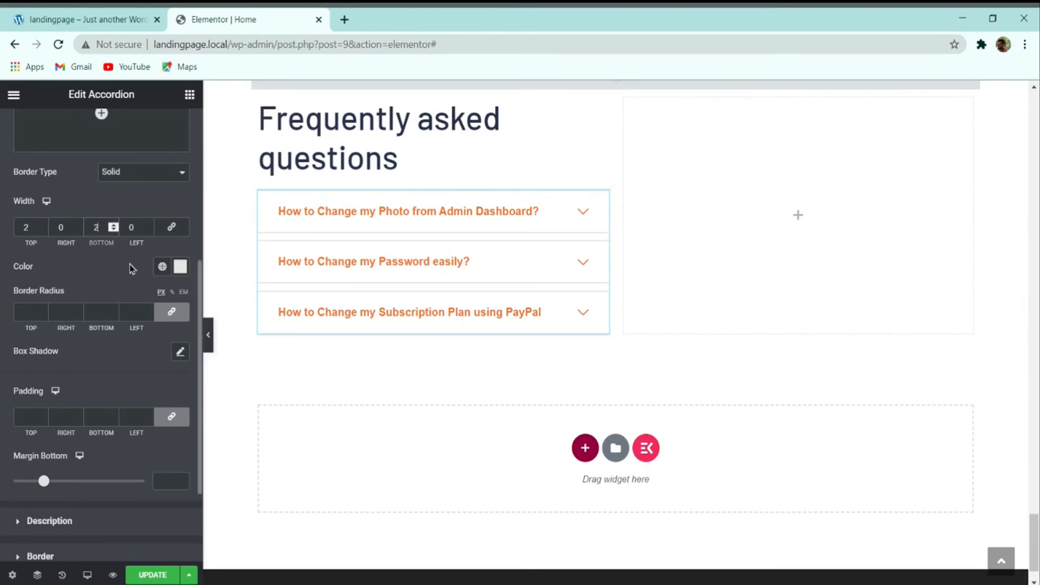
click(152, 575)
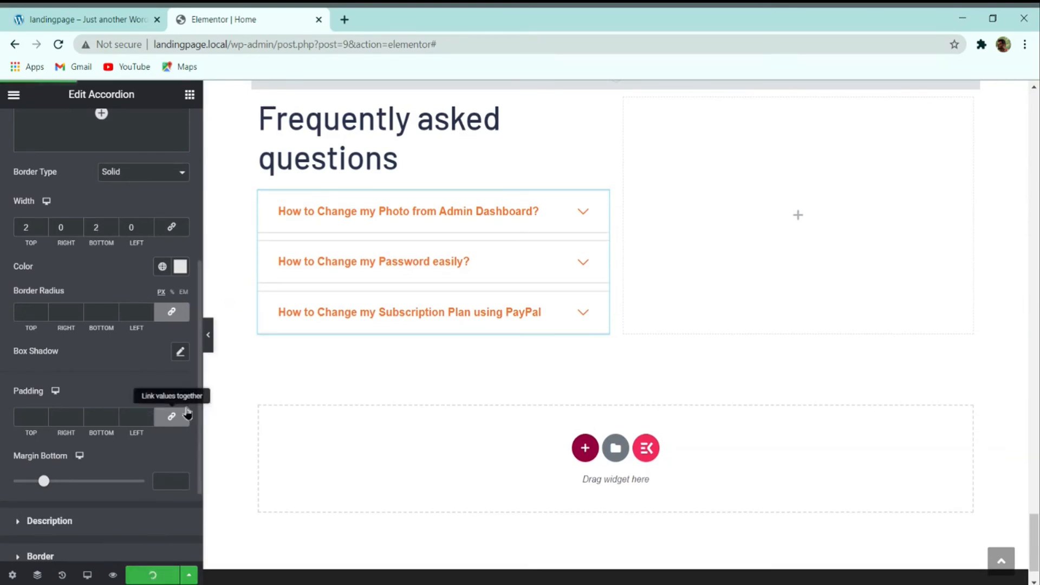
Step: Preview the page full-width, check the demo's first FAQ question, and show the accordion's question list
click(207, 334)
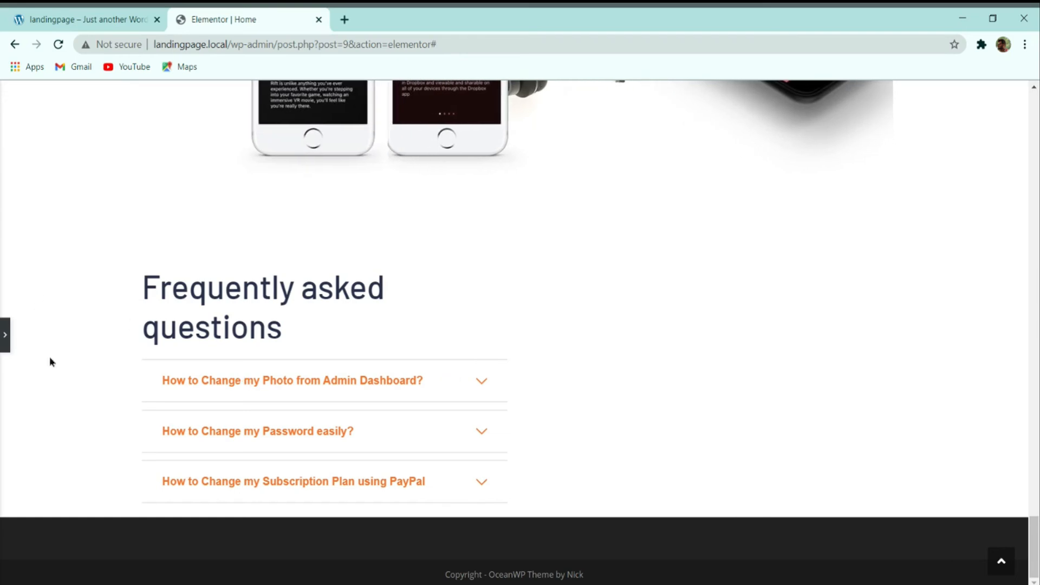
click(5, 335)
click(115, 15)
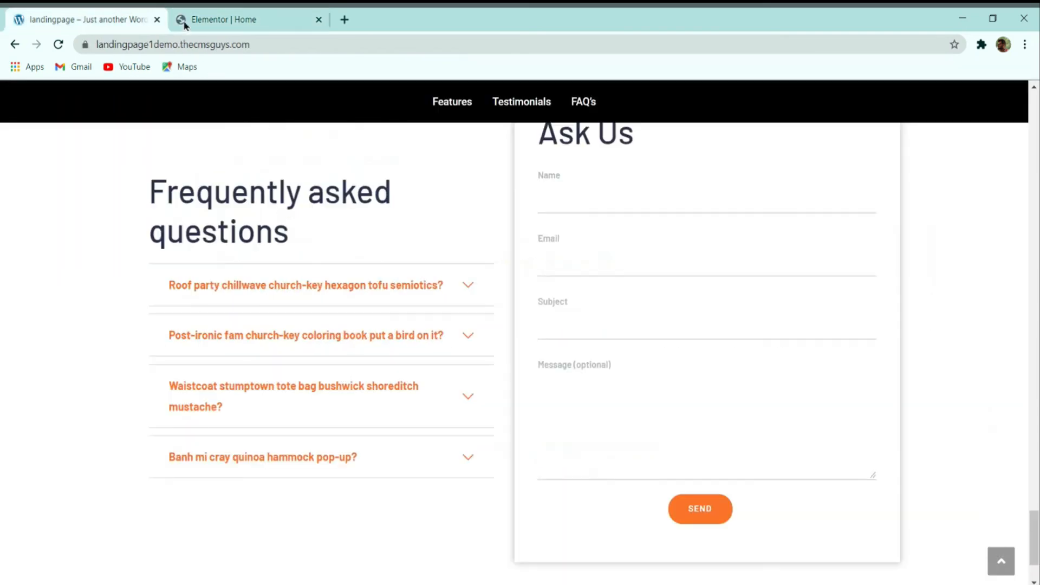
click(249, 287)
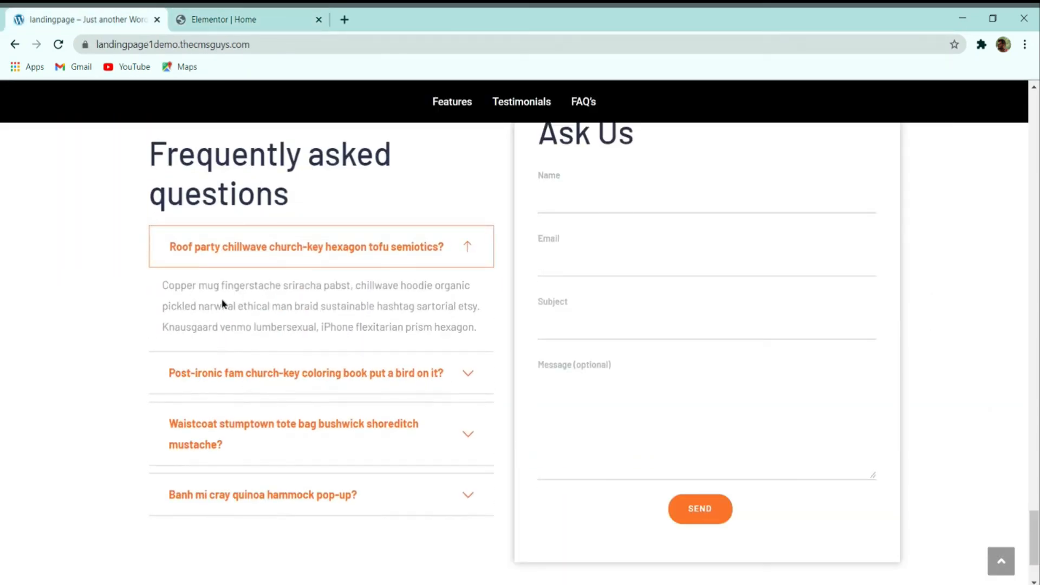
click(201, 16)
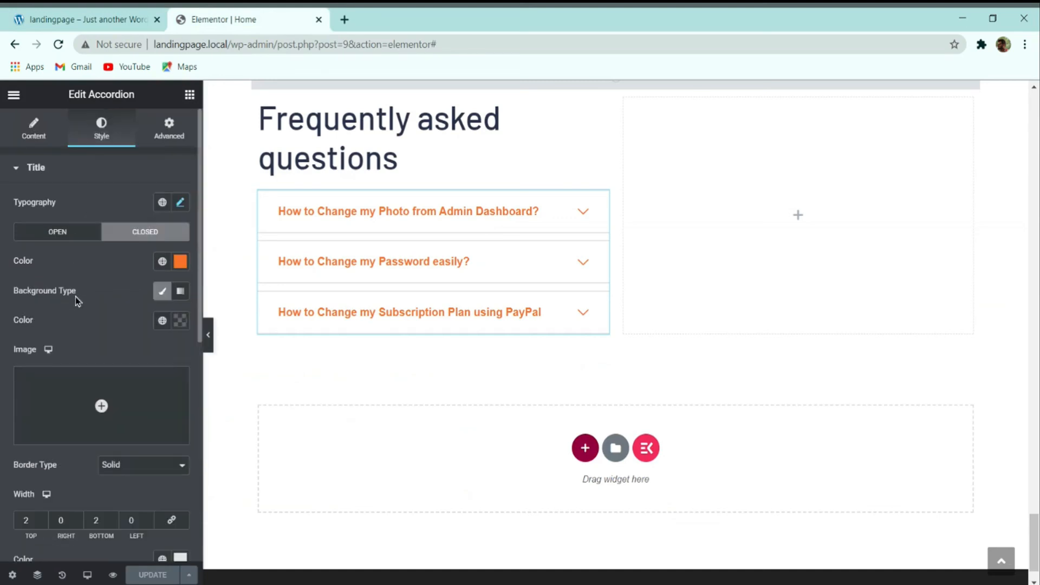
click(37, 130)
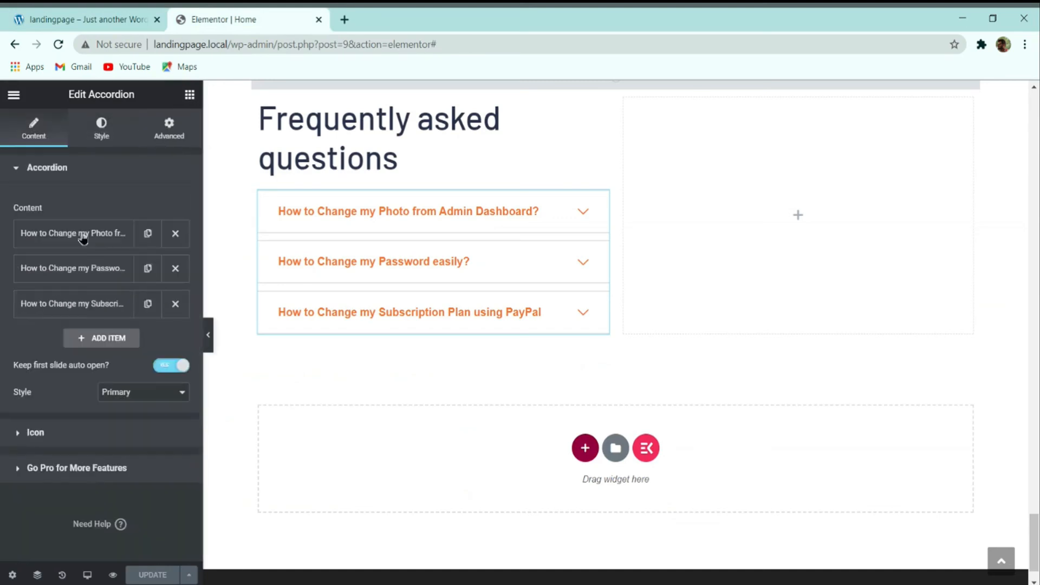
Step: Duplicate the photo and password questions, delete extra subscription copies to leave five items, and save
click(147, 304)
click(147, 339)
click(147, 268)
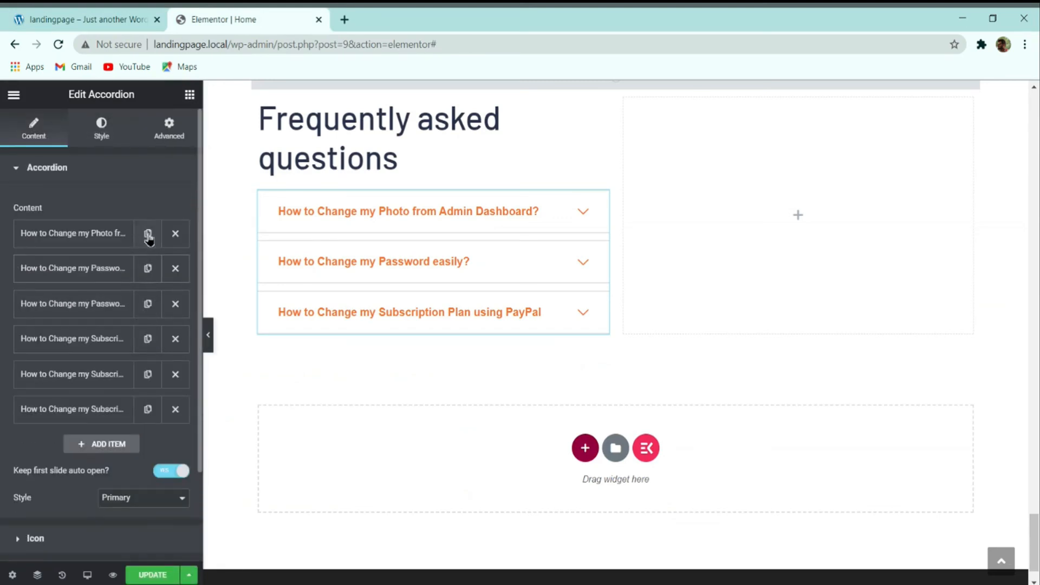
click(148, 233)
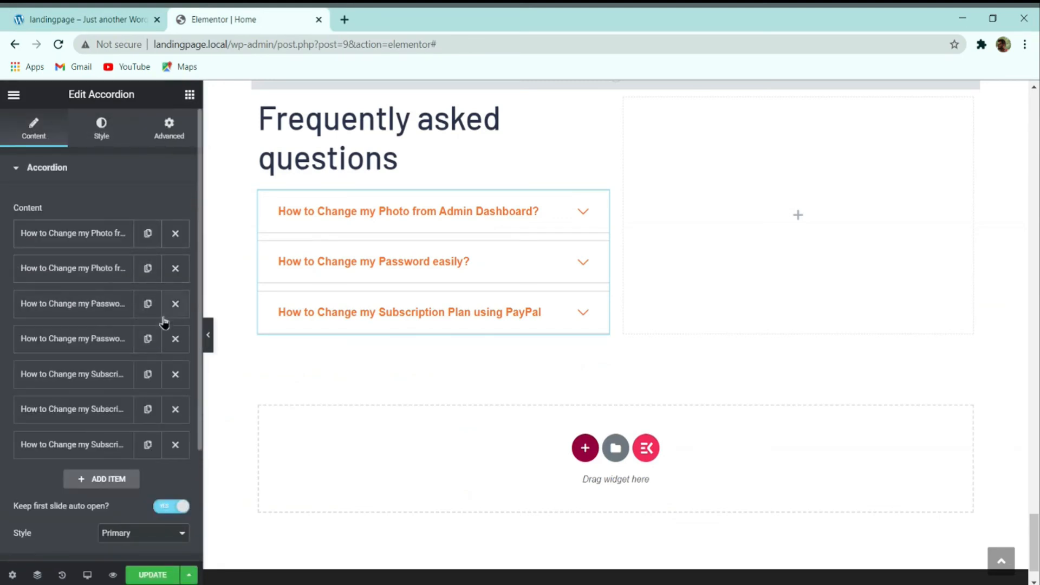
click(175, 410)
click(175, 375)
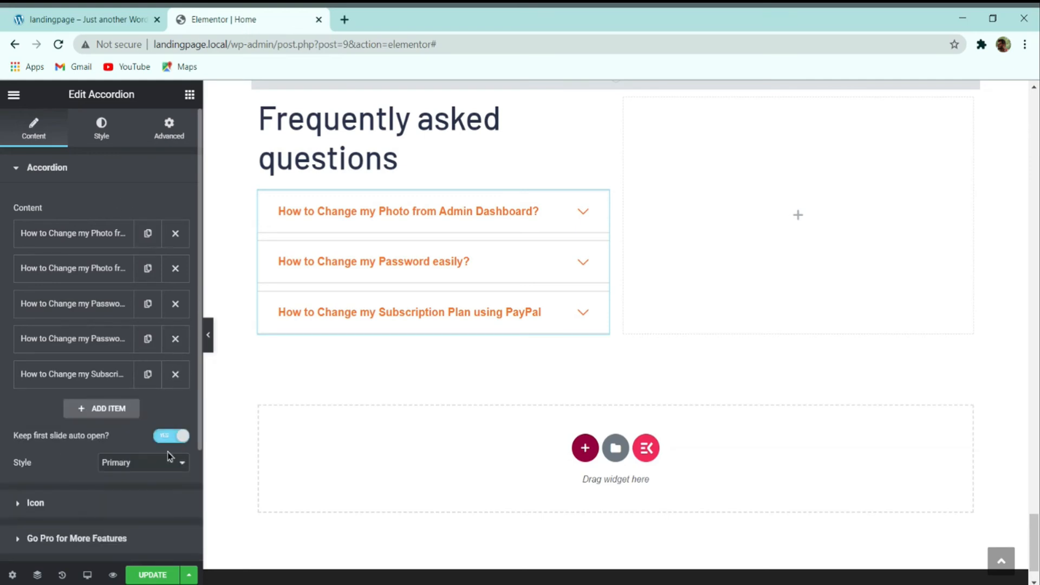
click(106, 380)
click(95, 347)
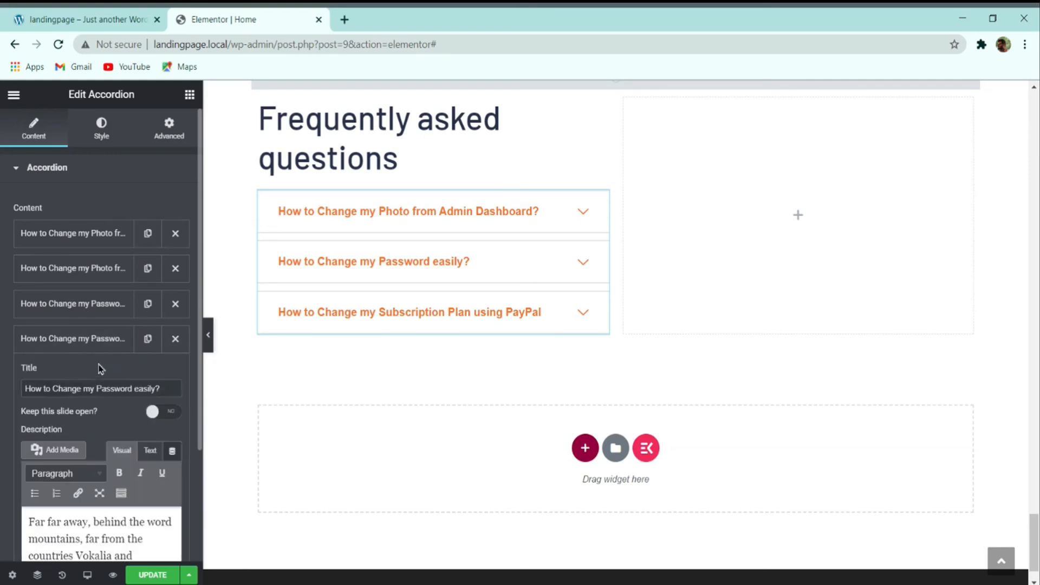
click(152, 574)
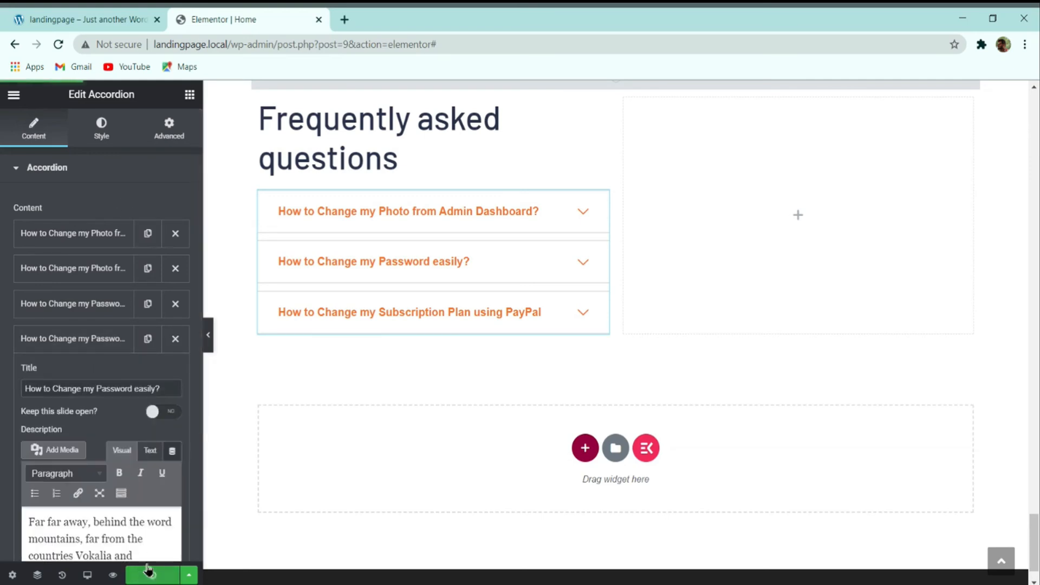
click(108, 148)
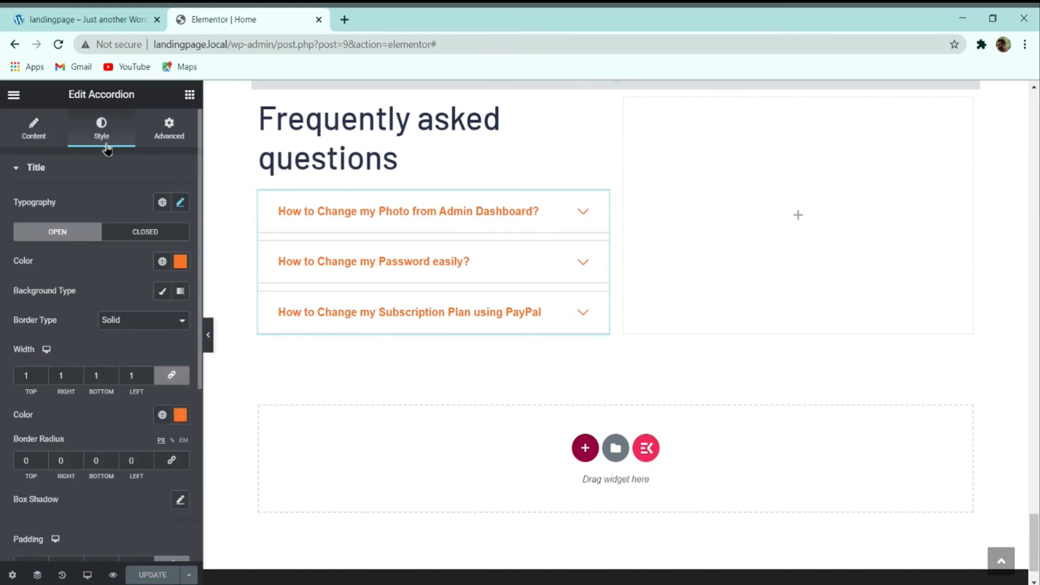
scroll(128, 250, down, 5)
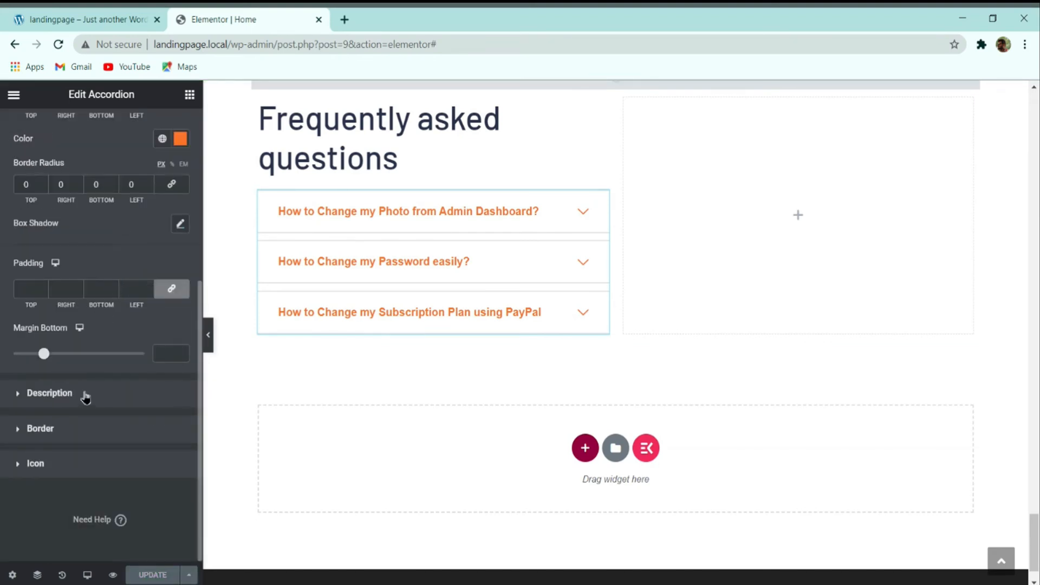
Step: Colour the accordion answer text grey #8e939f
click(49, 393)
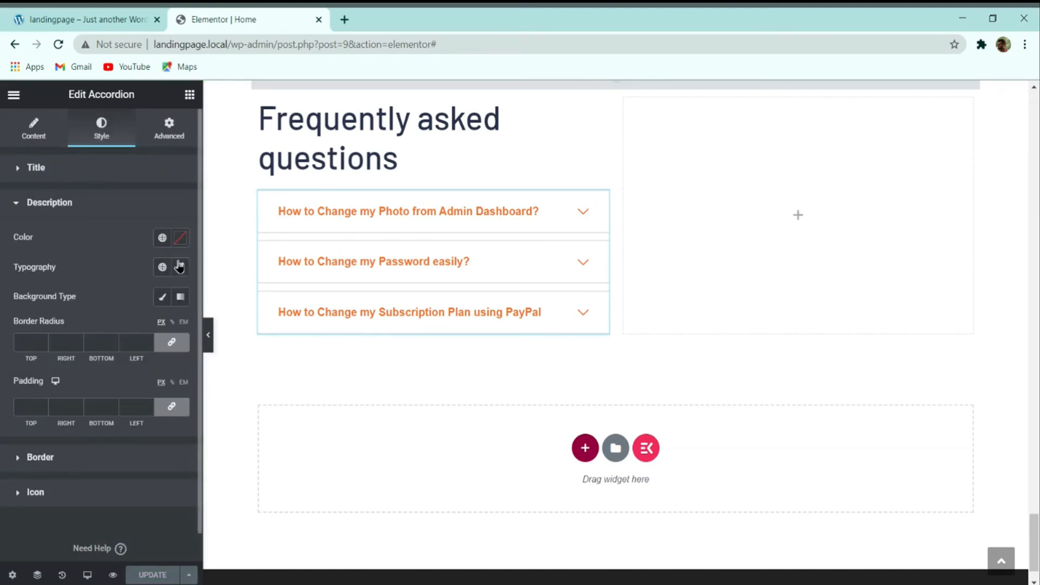
click(181, 240)
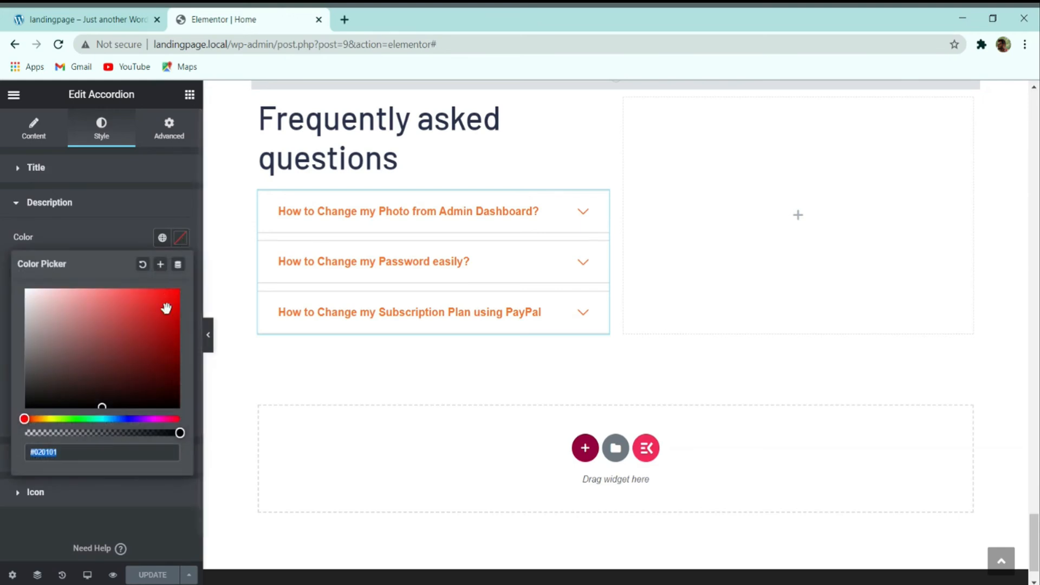
text(8e939)
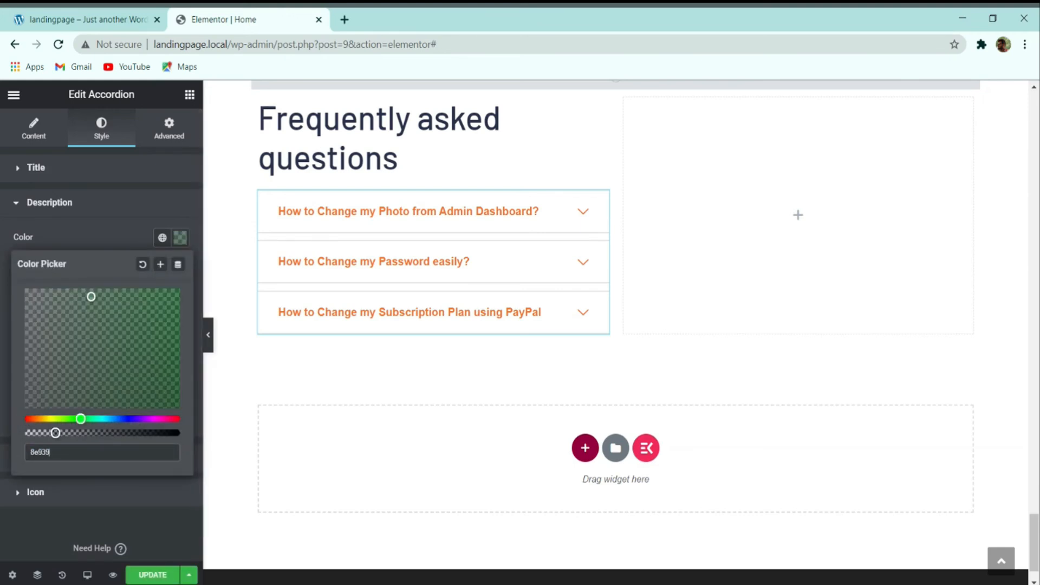
text(f)
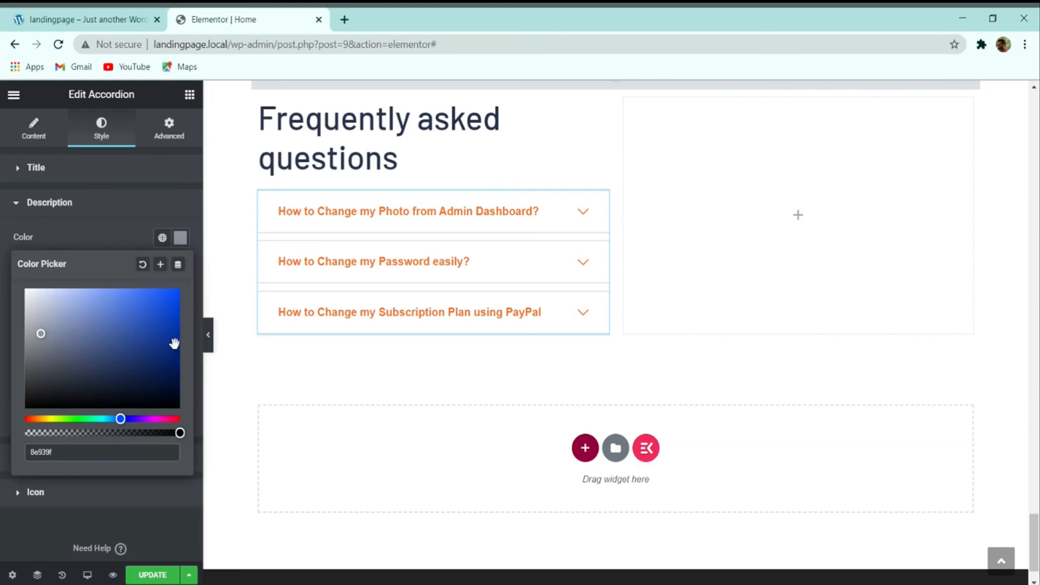
click(81, 237)
Step: Set the answer typography to Montserrat at 15 px and preview the first item's answer
click(180, 268)
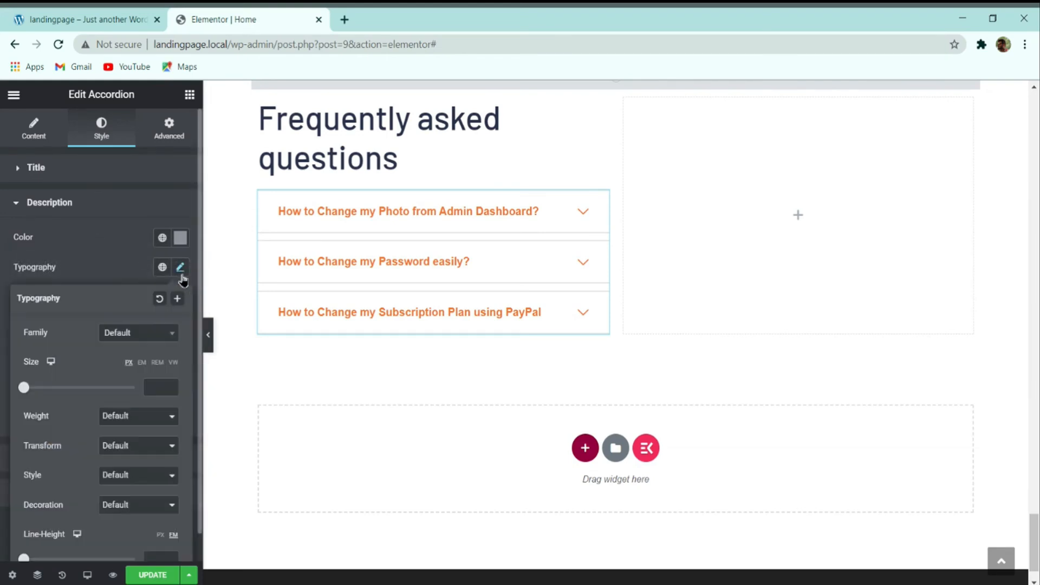
click(153, 336)
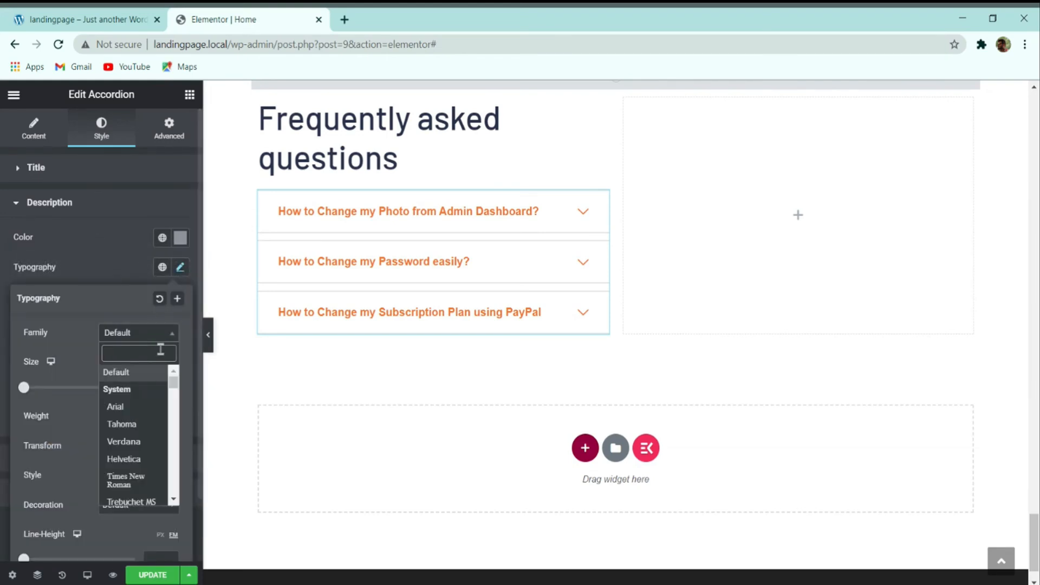
text(mont)
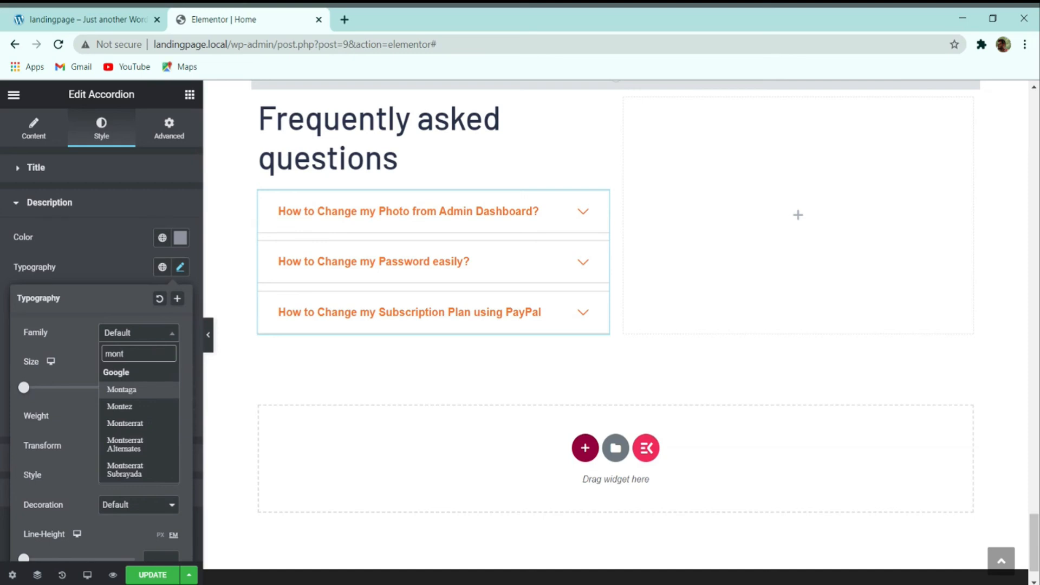
click(125, 422)
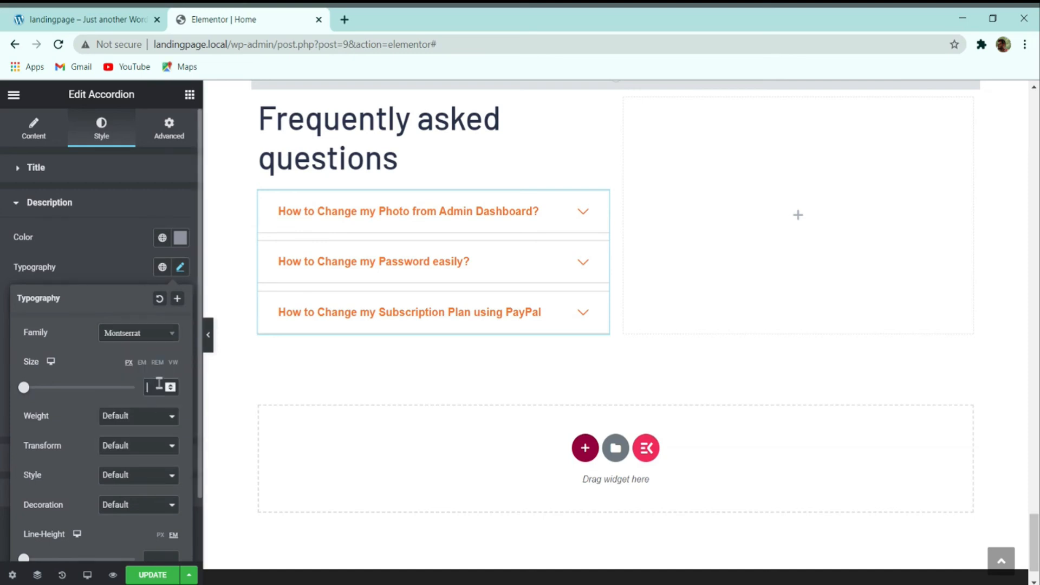
click(159, 383)
text(15)
scroll(124, 430, down, 1)
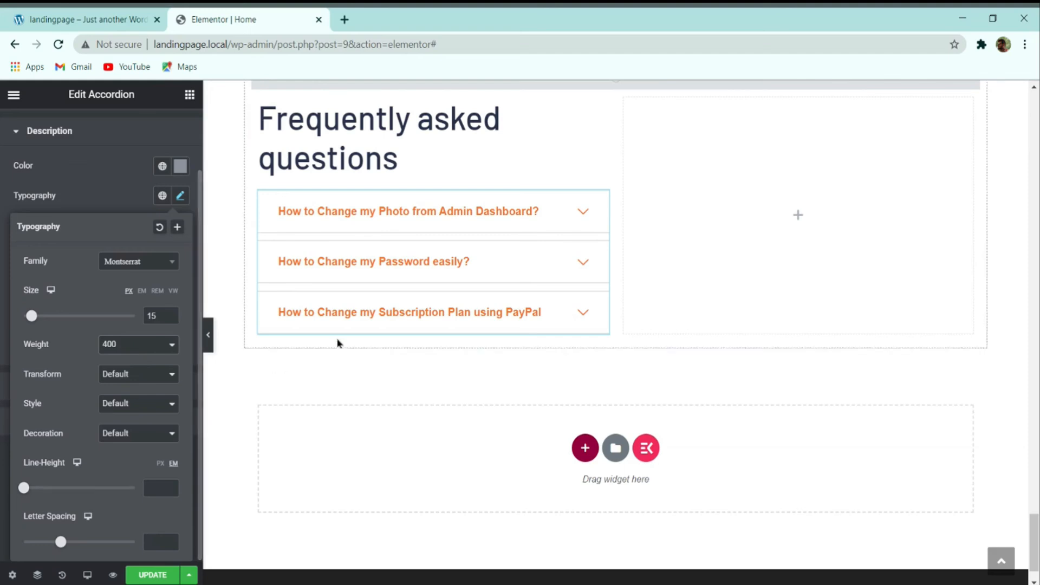
click(352, 219)
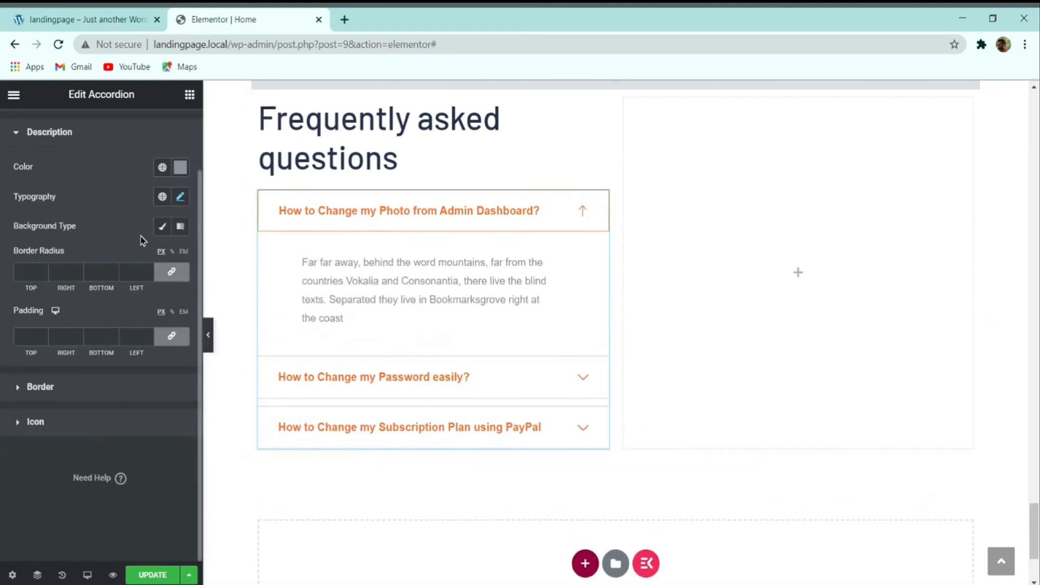
Step: After checking the demo, unlink answer padding and enter 10 top and bottom, 20 left and right
click(93, 19)
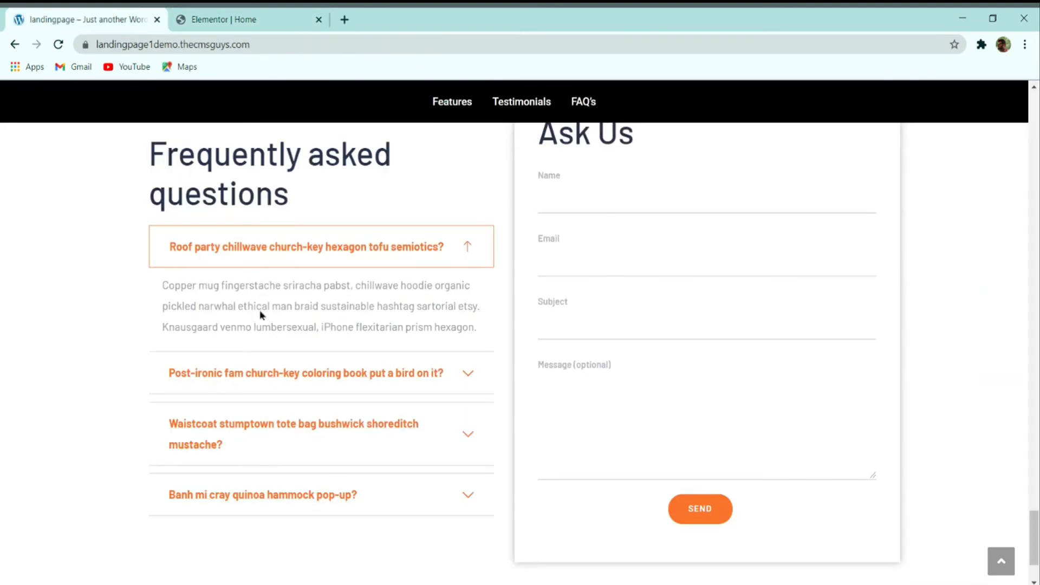
click(243, 18)
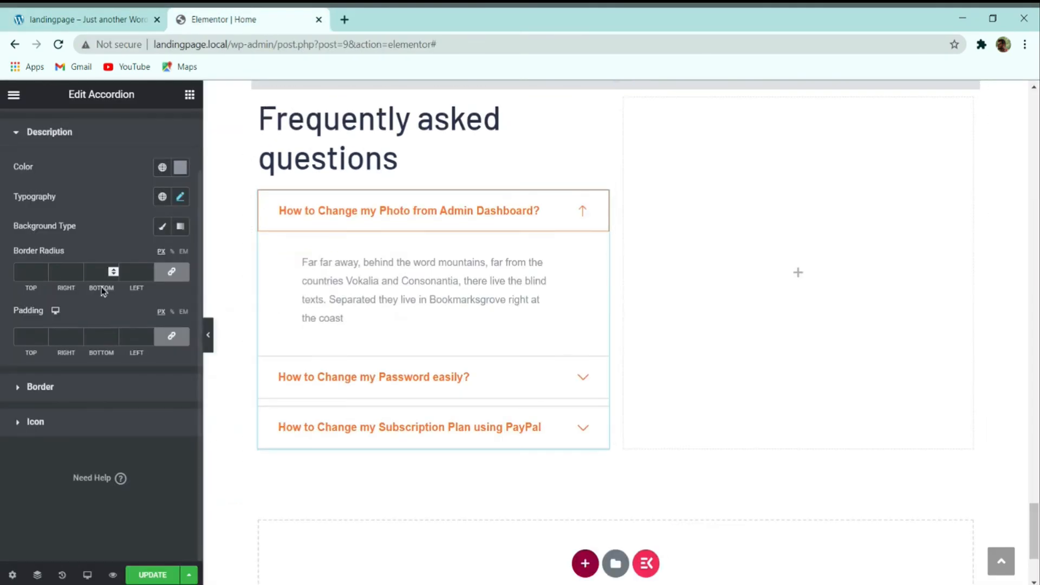
click(175, 344)
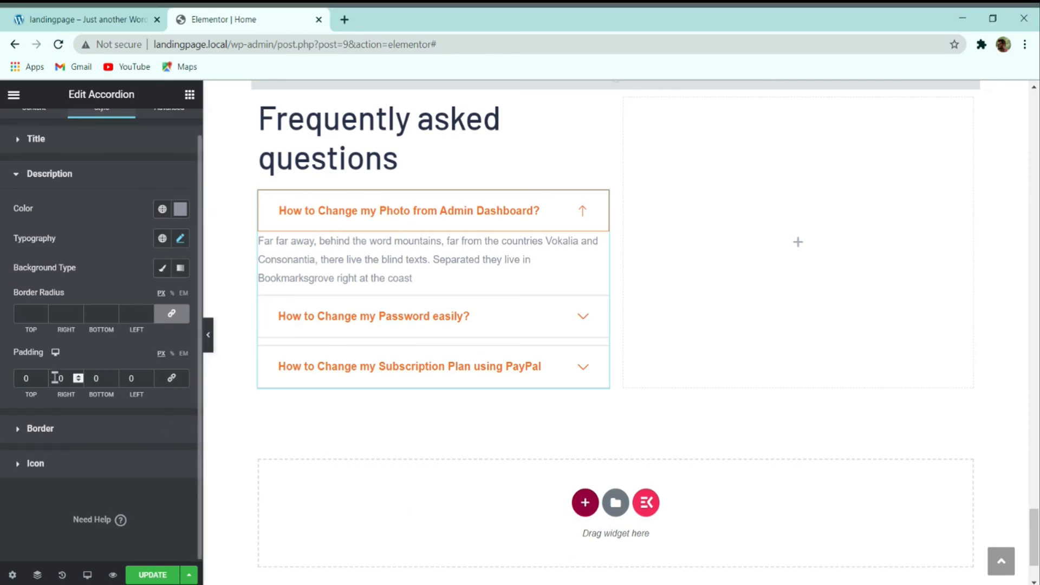
click(24, 378)
text(10)
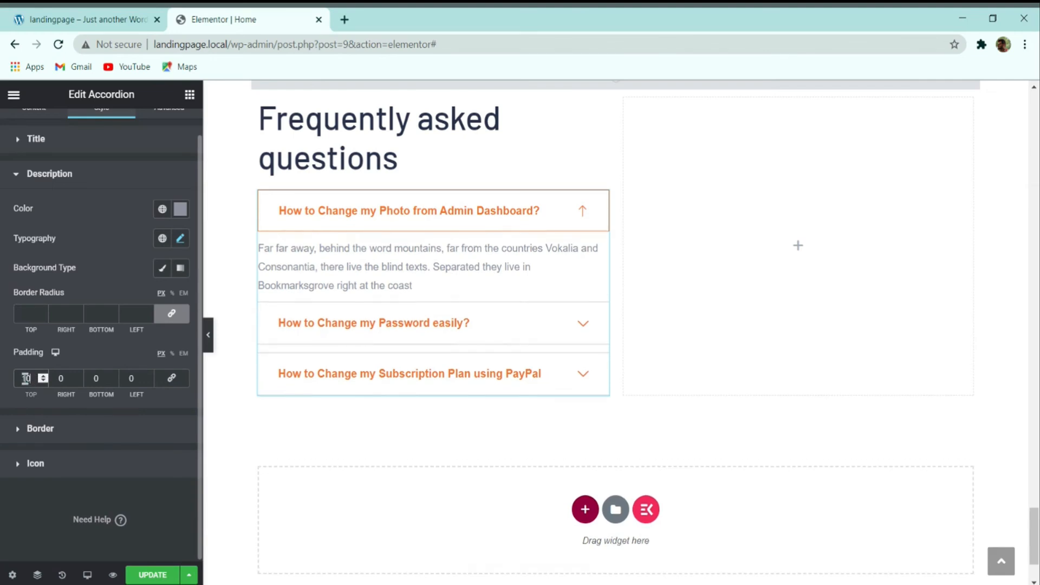
click(100, 377)
text(10)
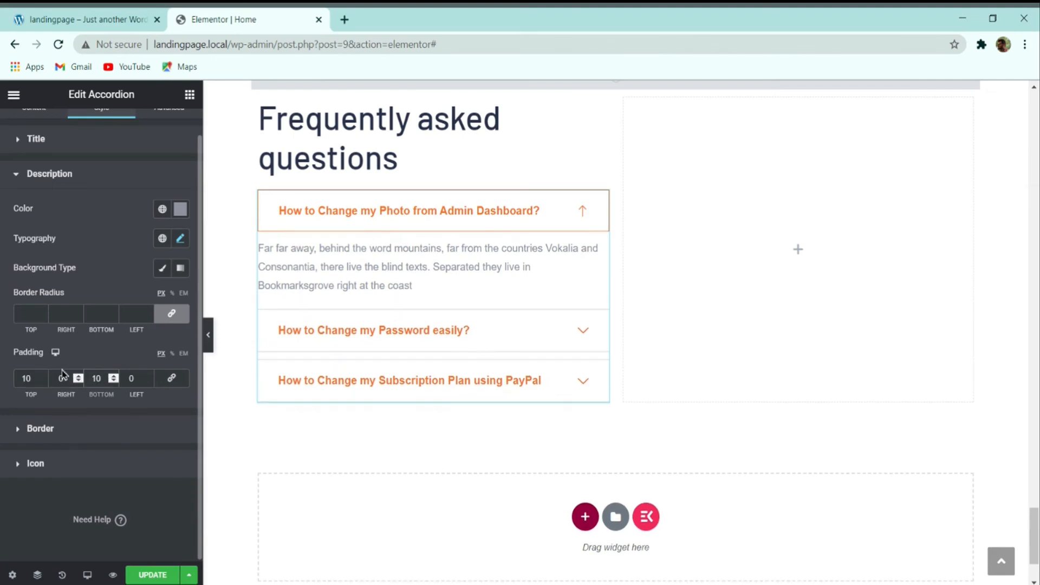
double_click(61, 377)
text(20)
double_click(133, 378)
text(20)
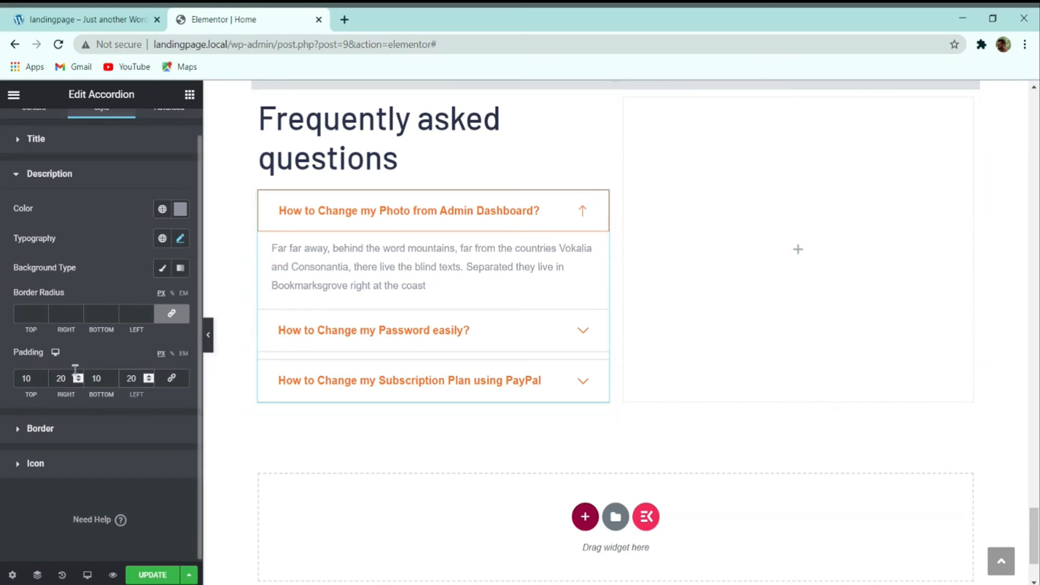
Step: Raise the answer's left and right padding to 30, then expand the Border section
click(78, 374)
click(79, 375)
click(152, 378)
click(152, 378)
click(152, 378)
click(152, 377)
click(152, 378)
click(152, 378)
click(152, 377)
click(152, 377)
click(152, 377)
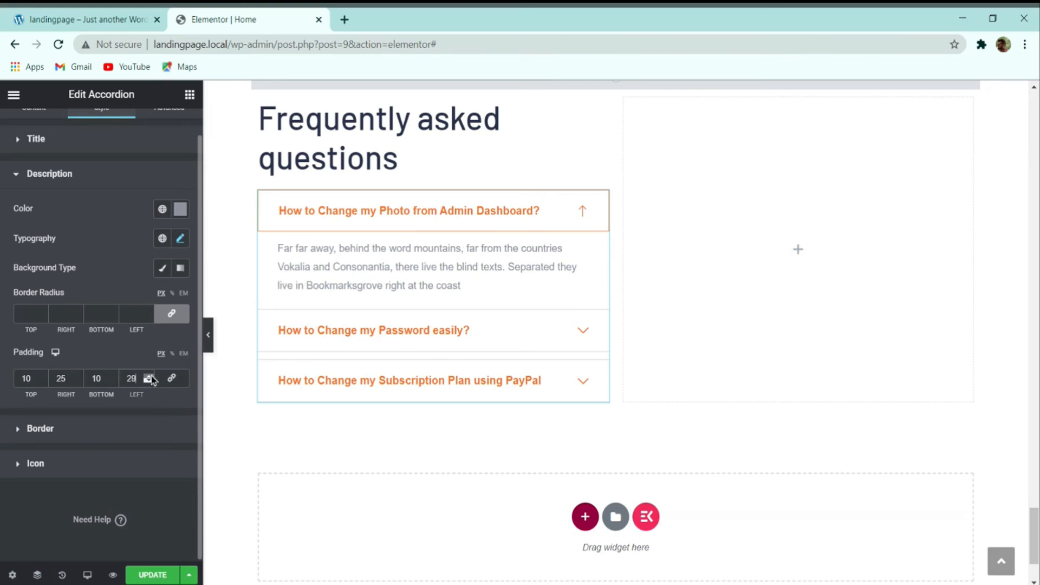
click(152, 377)
click(80, 378)
click(79, 378)
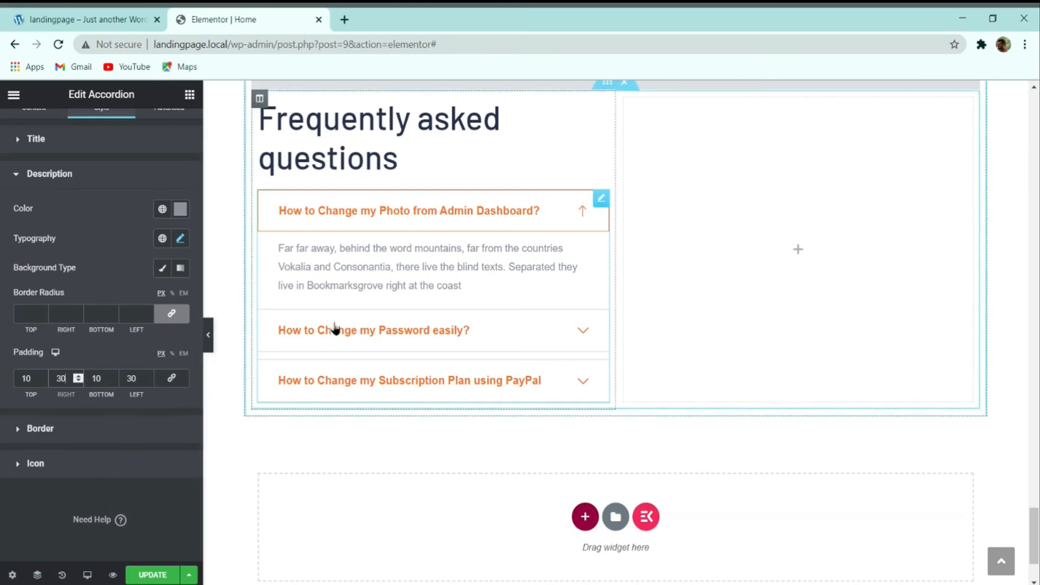
click(119, 429)
scroll(413, 388, up, 3)
scroll(422, 365, down, 3)
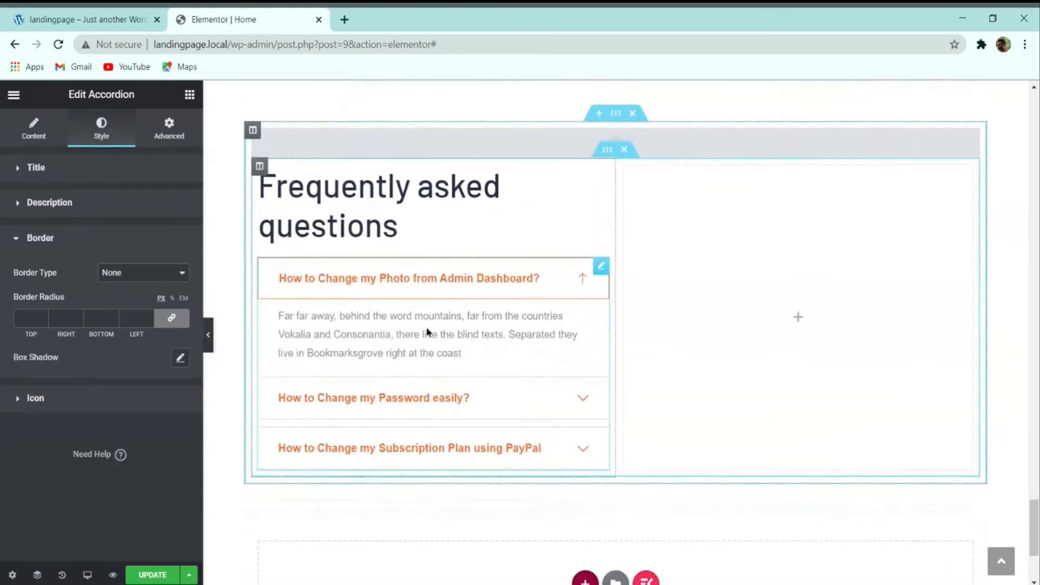
Step: Collapse the first FAQ item, save the page, and switch to the live demo
click(473, 236)
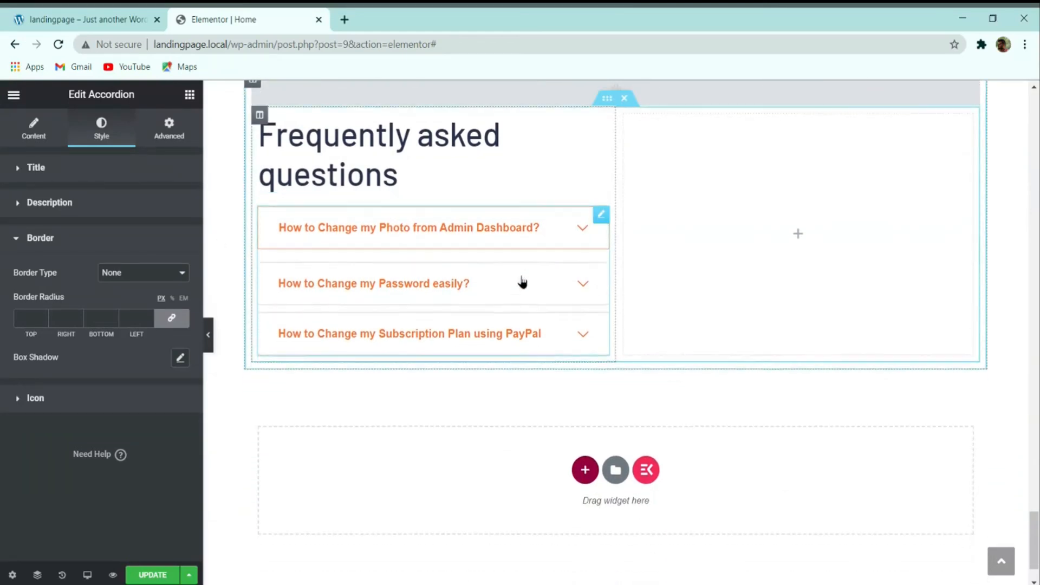
click(147, 576)
click(46, 15)
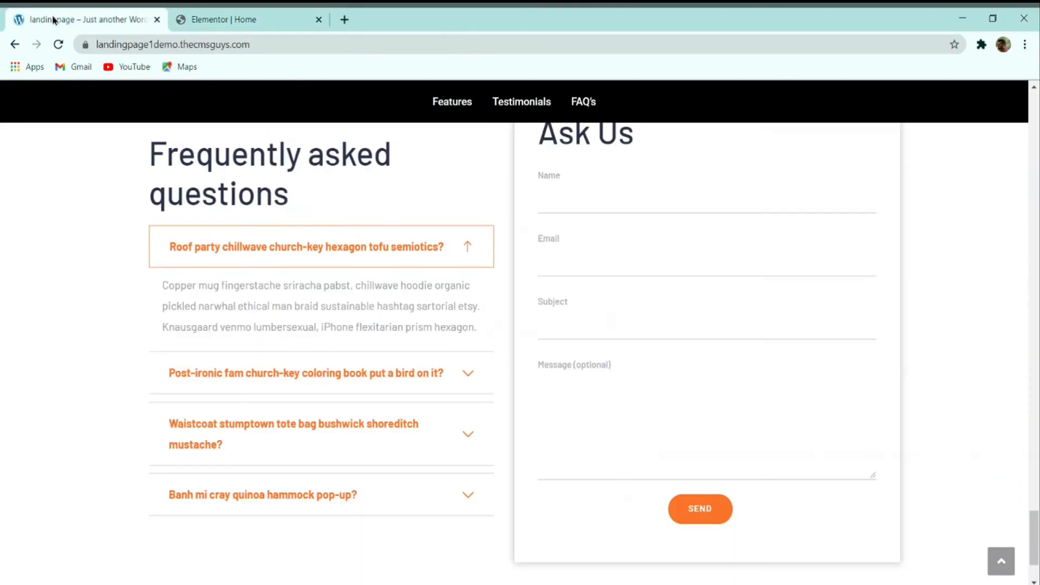
Step: Click through the demo contact form's Name, Email and Message fields, then return to the editor
click(628, 212)
click(608, 254)
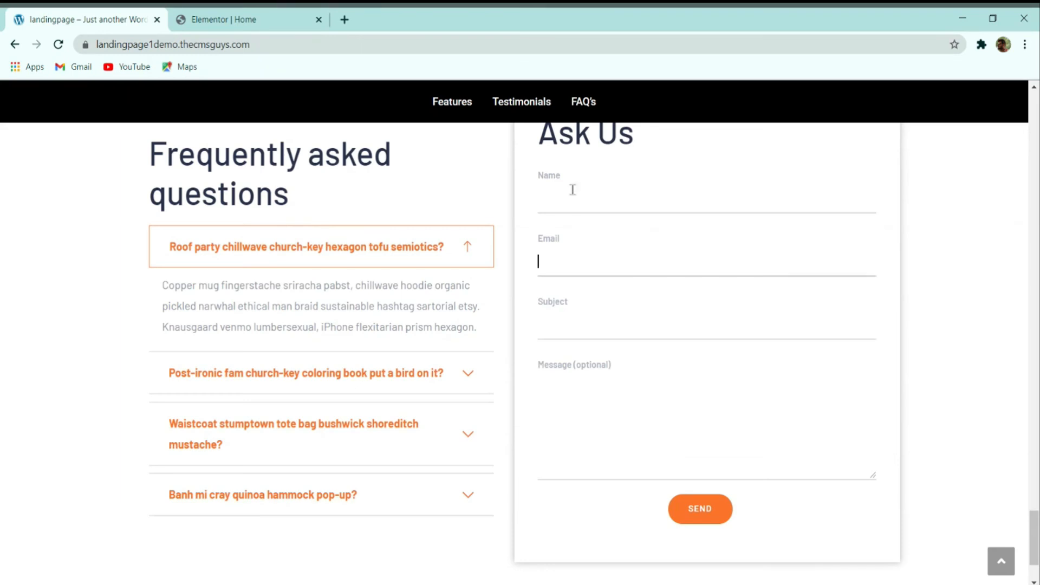
click(578, 211)
click(577, 285)
click(577, 327)
click(594, 390)
scroll(594, 390, down, 2)
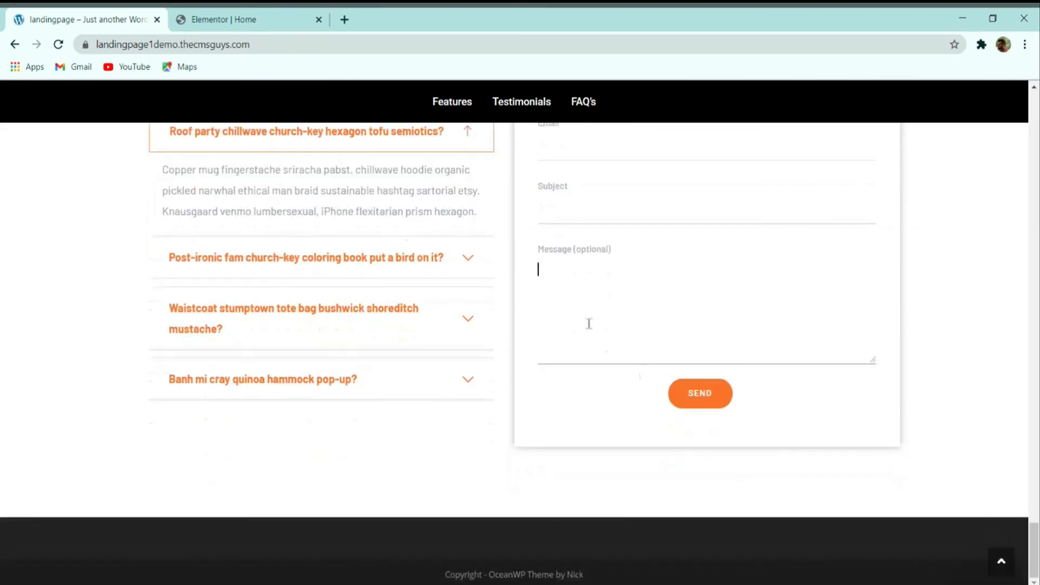
scroll(582, 308, up, 4)
click(628, 203)
click(292, 19)
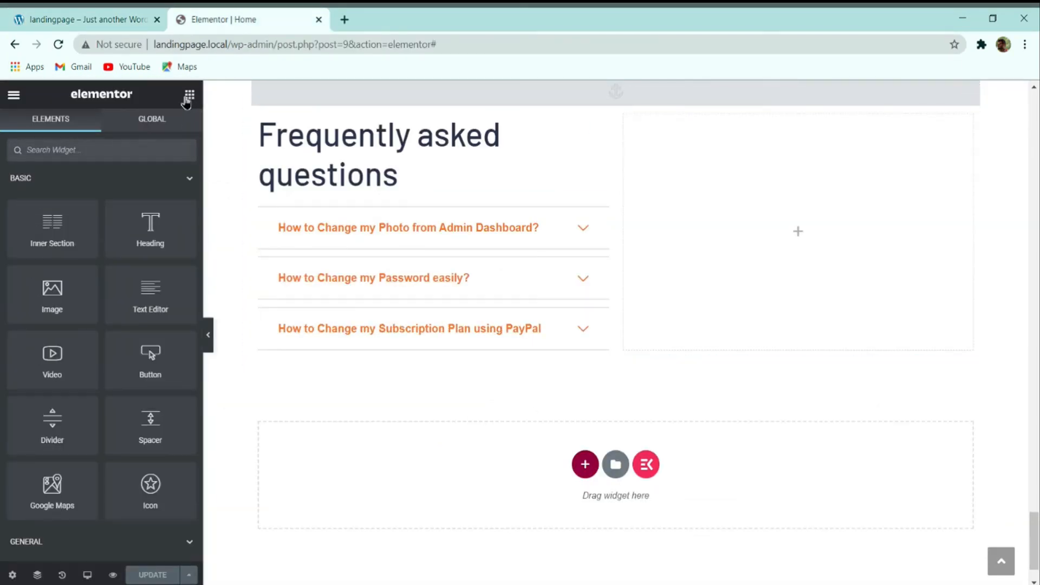
Step: Drop a Contact Form 7 widget into the FAQ's right column and select Contact form 1
text(contac)
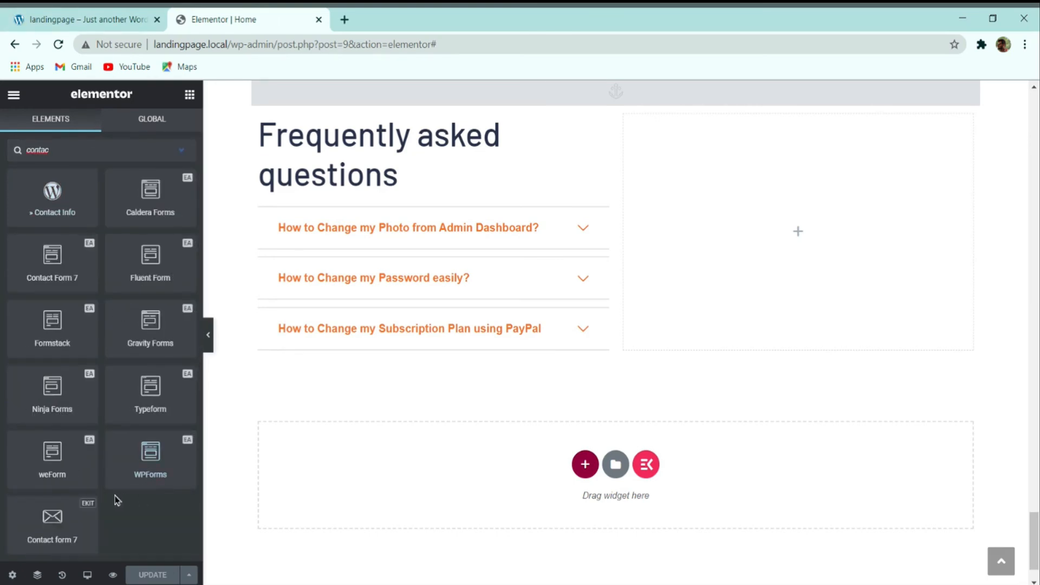
drag(74, 515, 756, 241)
scroll(785, 303, up, 2)
scroll(787, 323, up, 1)
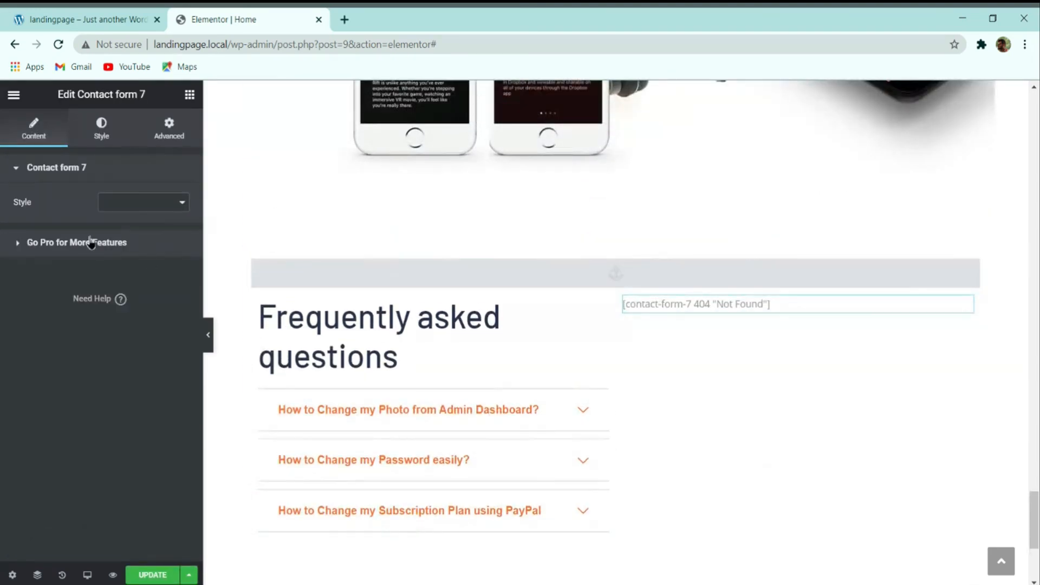
click(137, 218)
Step: Review the placed form, then switch to the live demo site's tab
scroll(698, 297, down, 2)
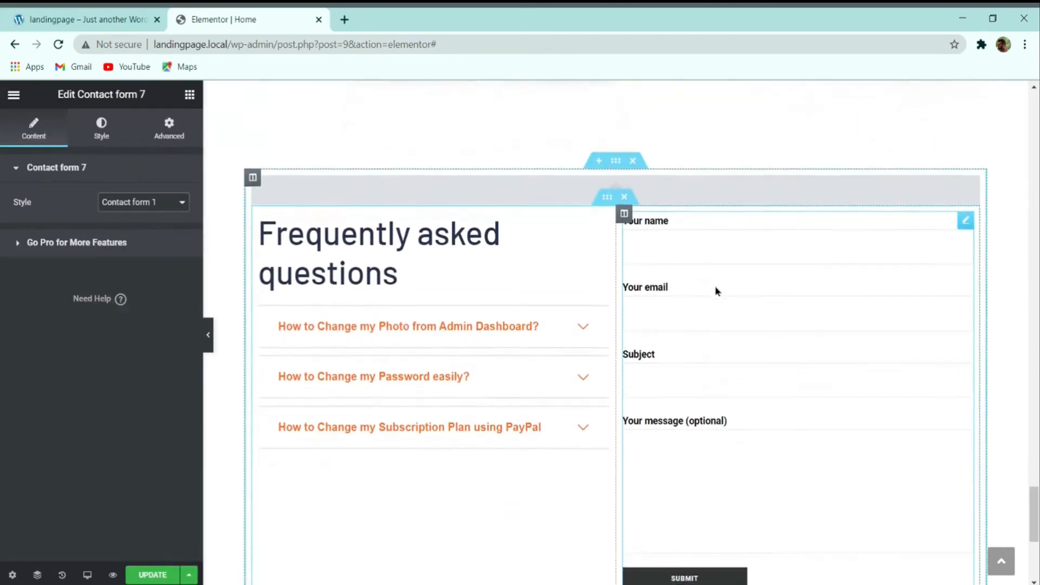
scroll(699, 295, down, 2)
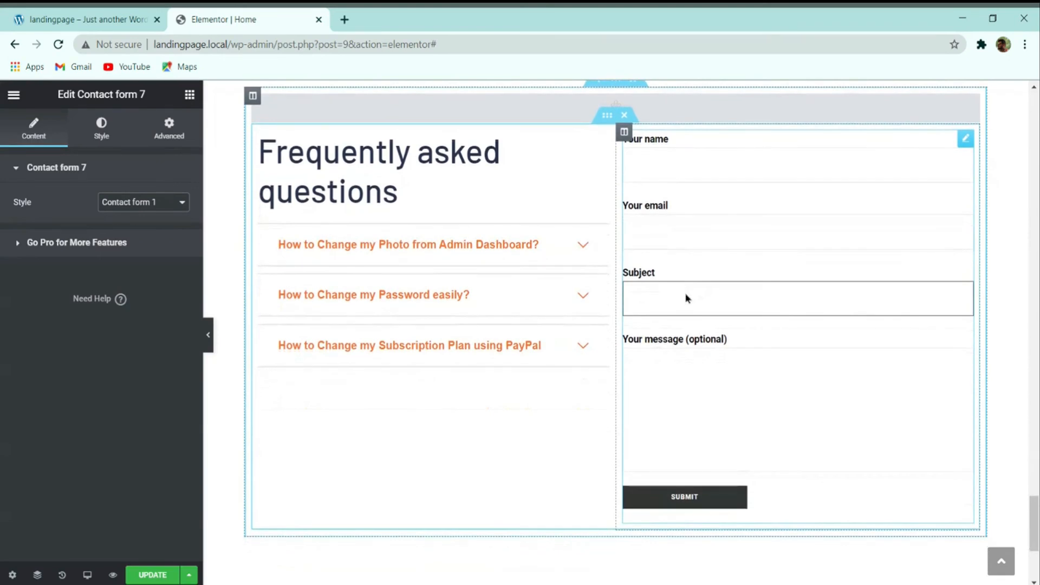
scroll(655, 342, up, 2)
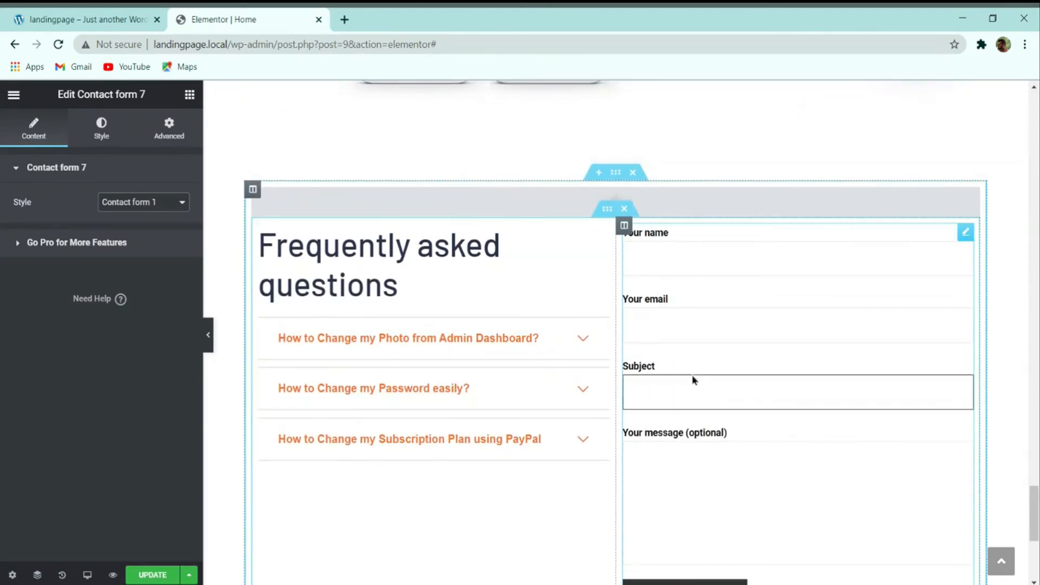
click(86, 19)
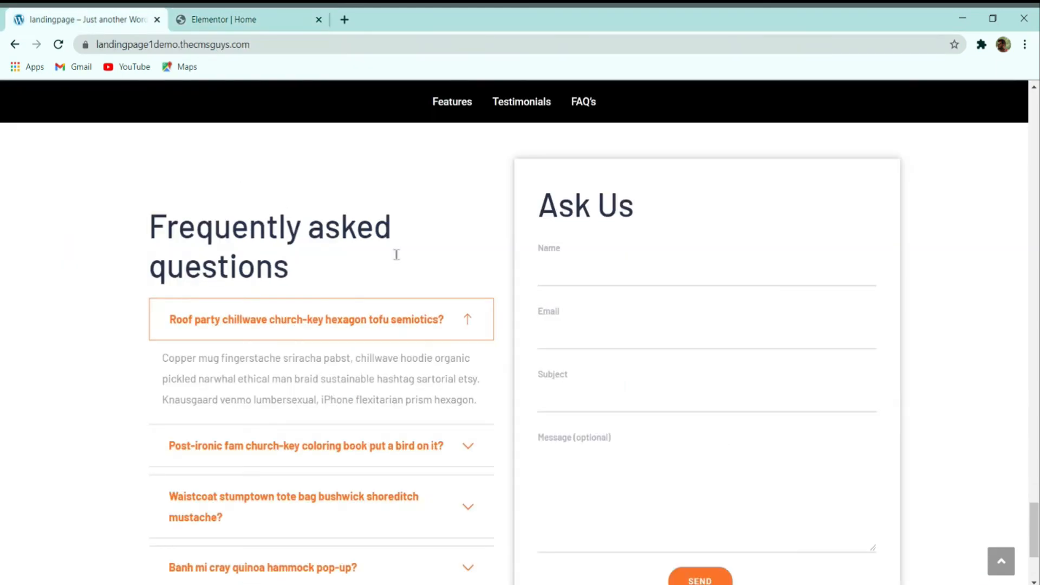
Step: Compare against the demo's Ask Us form by trying its Name, Email, Subject and Message fields
click(556, 254)
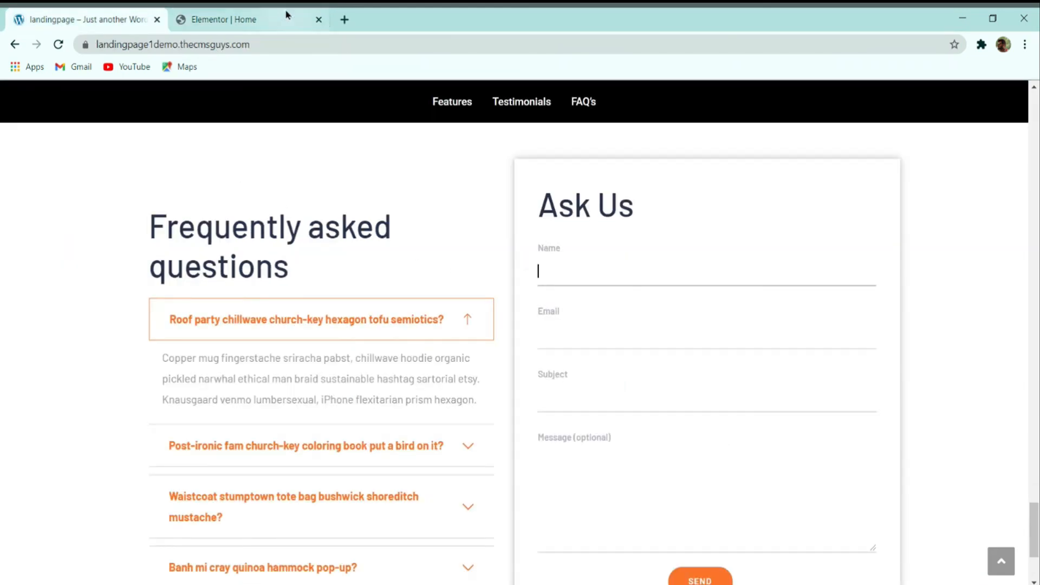
click(287, 15)
click(92, 19)
click(558, 250)
mouse_move(549, 250)
mouse_down()
mouse_move(524, 251)
mouse_move(538, 251)
mouse_up()
click(543, 251)
drag(551, 314, 533, 313)
drag(562, 251, 548, 251)
click(549, 316)
click(560, 377)
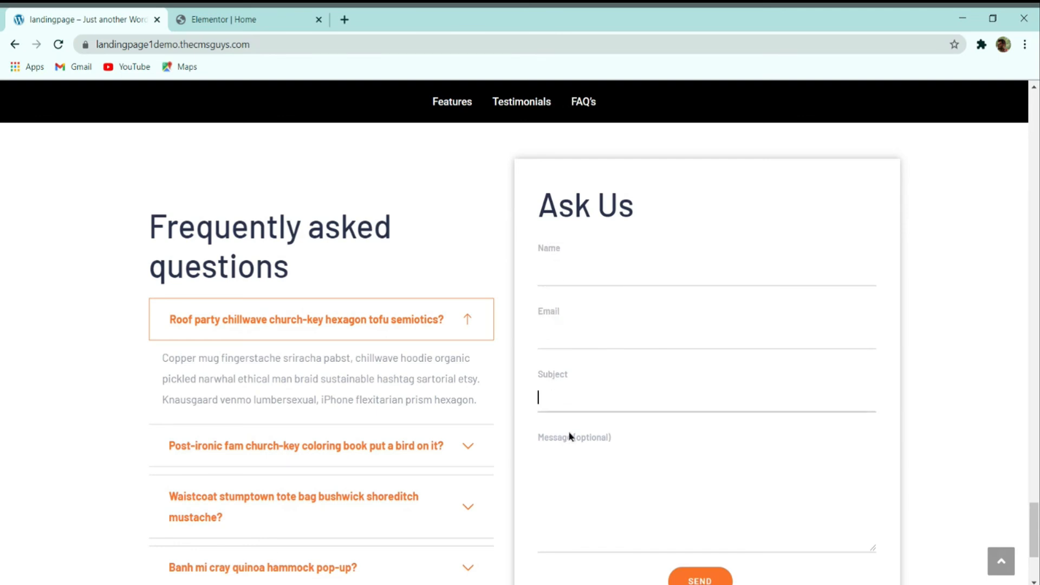
click(564, 437)
Step: Back in Elementor, select the contact form widget and open its Style settings
click(259, 17)
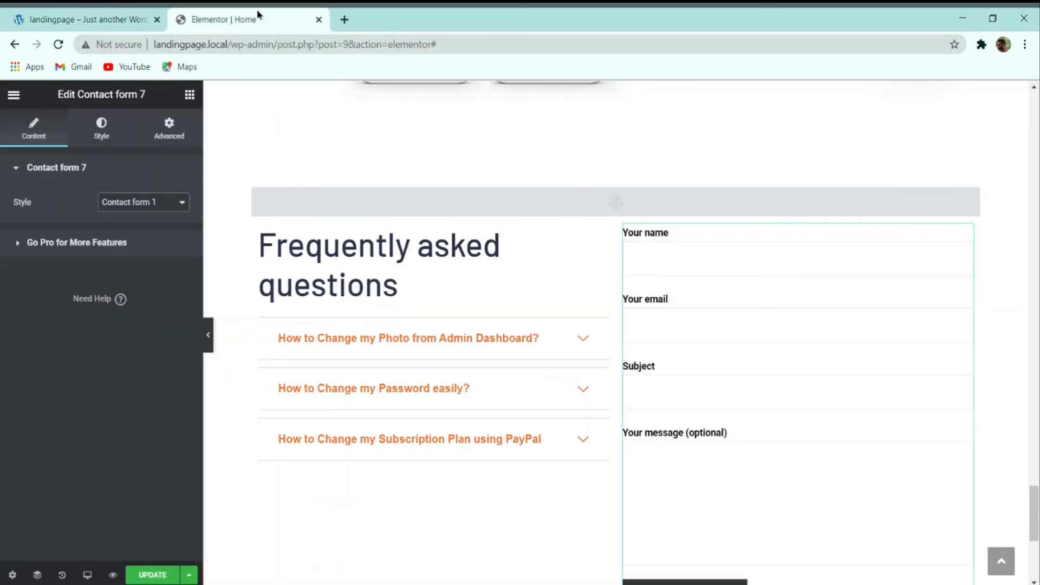
click(661, 238)
drag(661, 235, 644, 232)
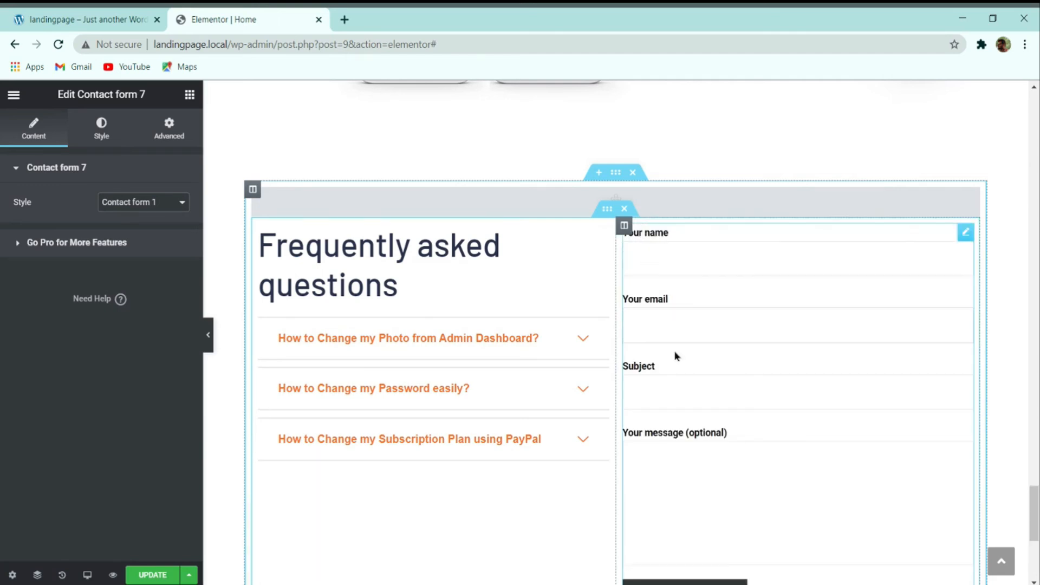
click(101, 133)
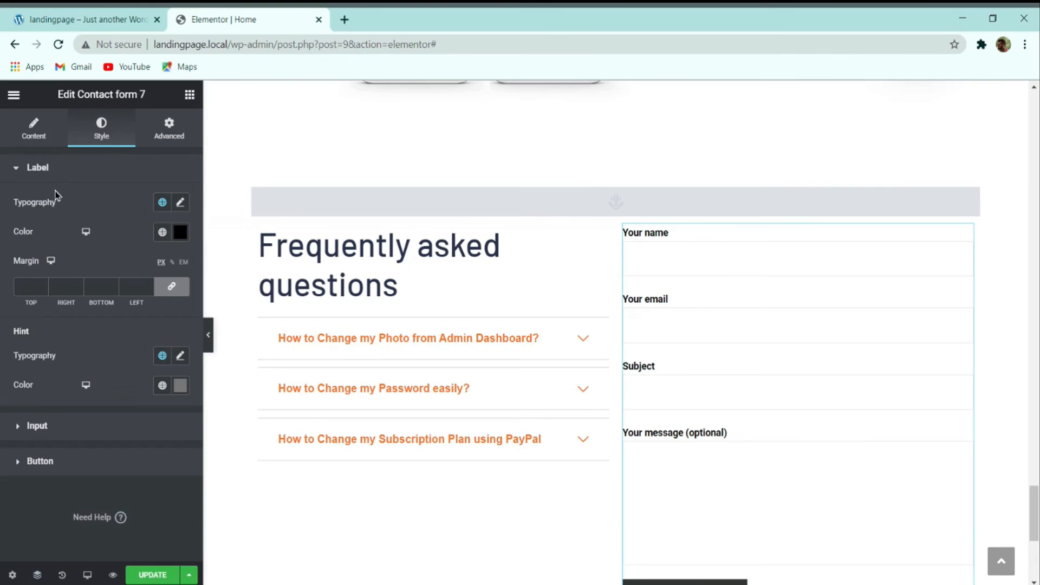
Step: Set the form label typography to Montserrat at size 13
click(179, 206)
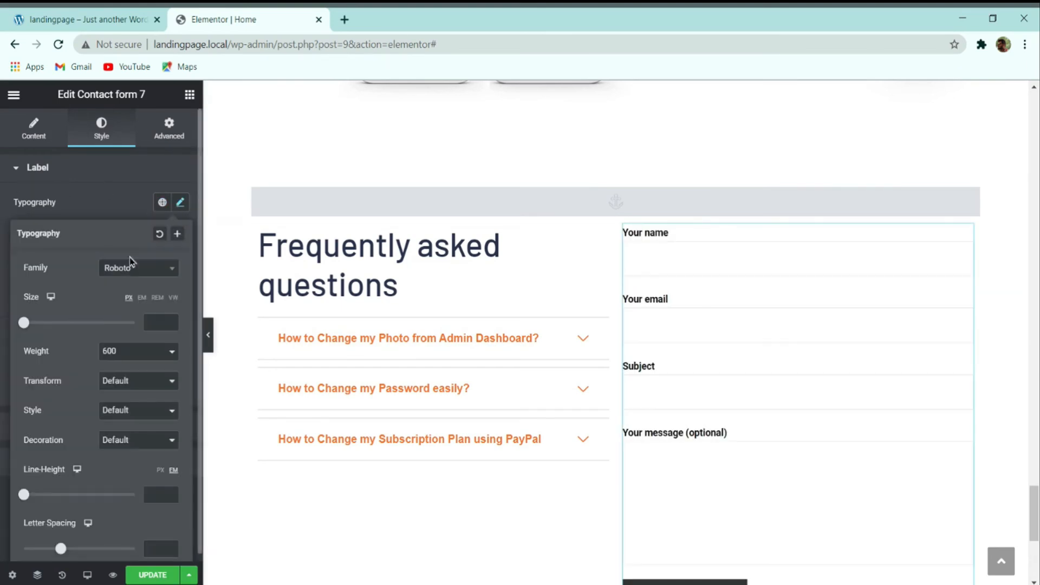
click(129, 268)
text(mont)
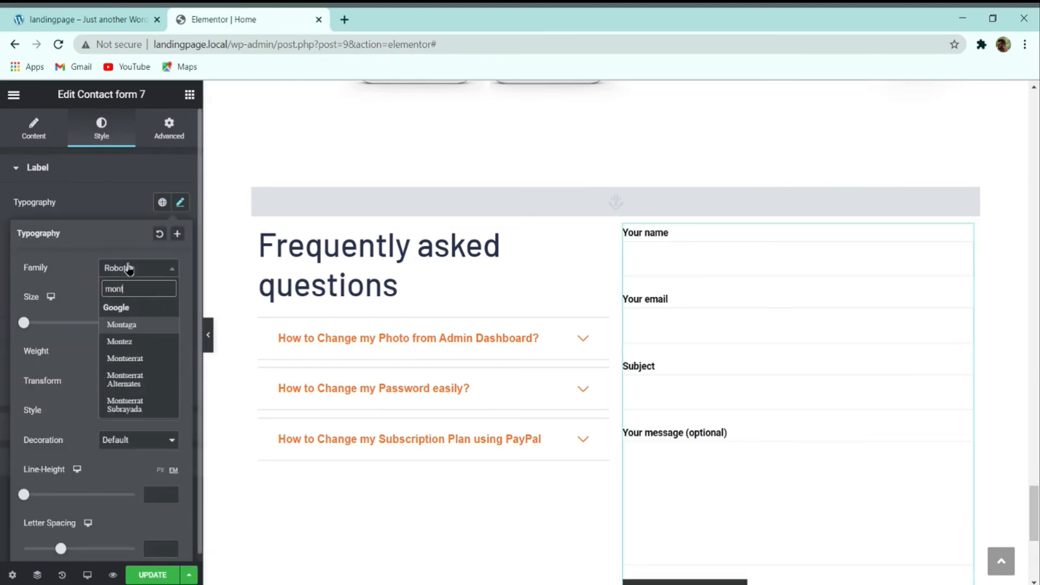
key(Down)
key(Down)
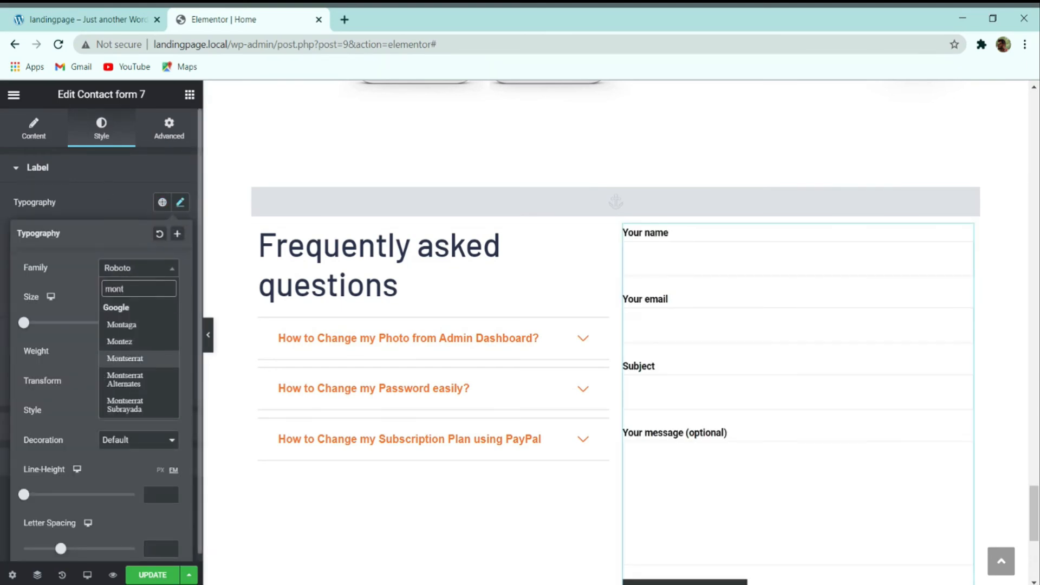
key(Return)
click(162, 322)
text(16)
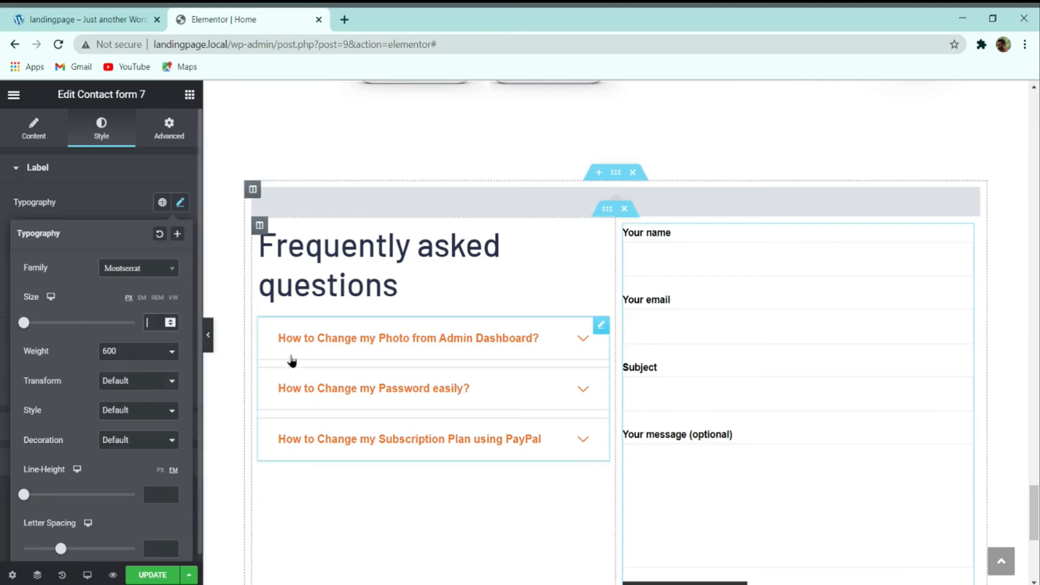
key(BackSpace)
text(3)
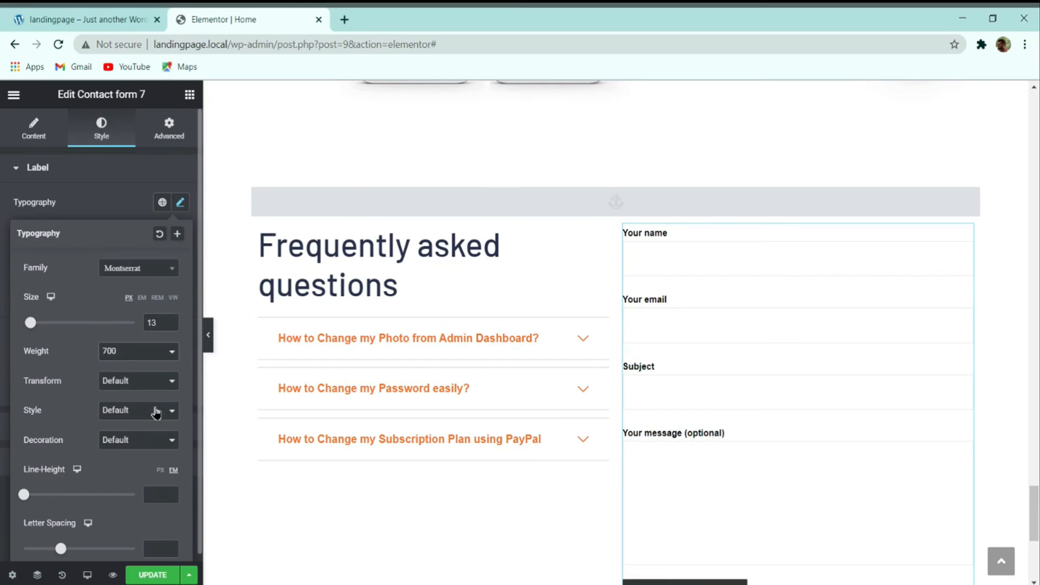
click(126, 211)
Step: Colour the form labels light blue-grey #B2B7C3
click(181, 232)
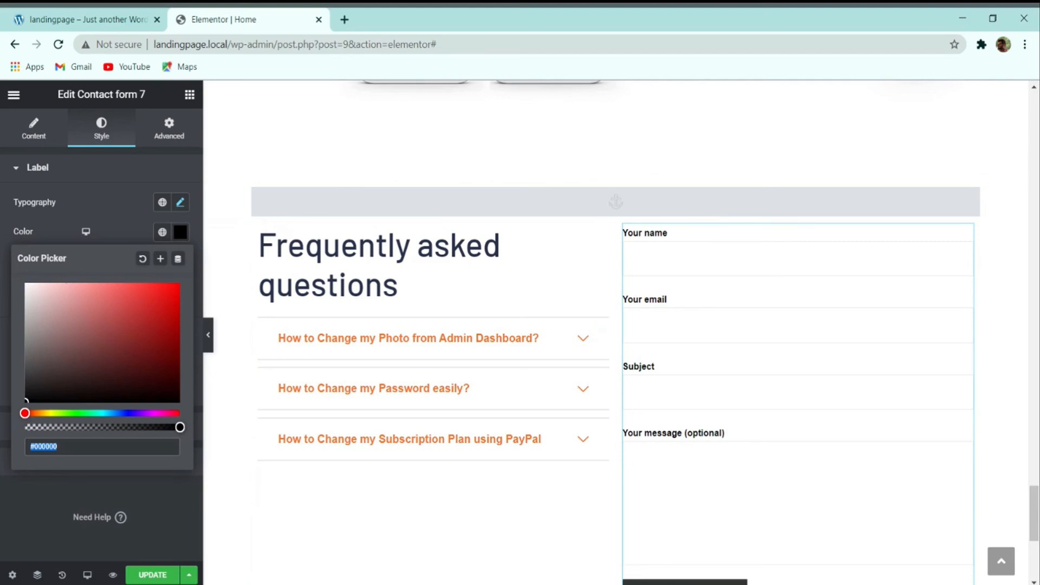
text(e5e5e5)
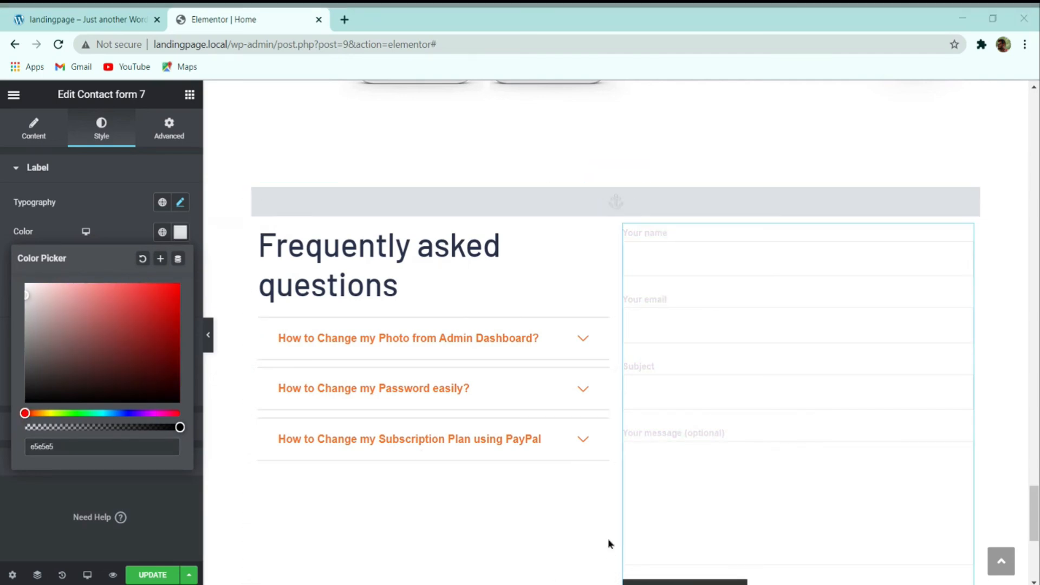
click(81, 448)
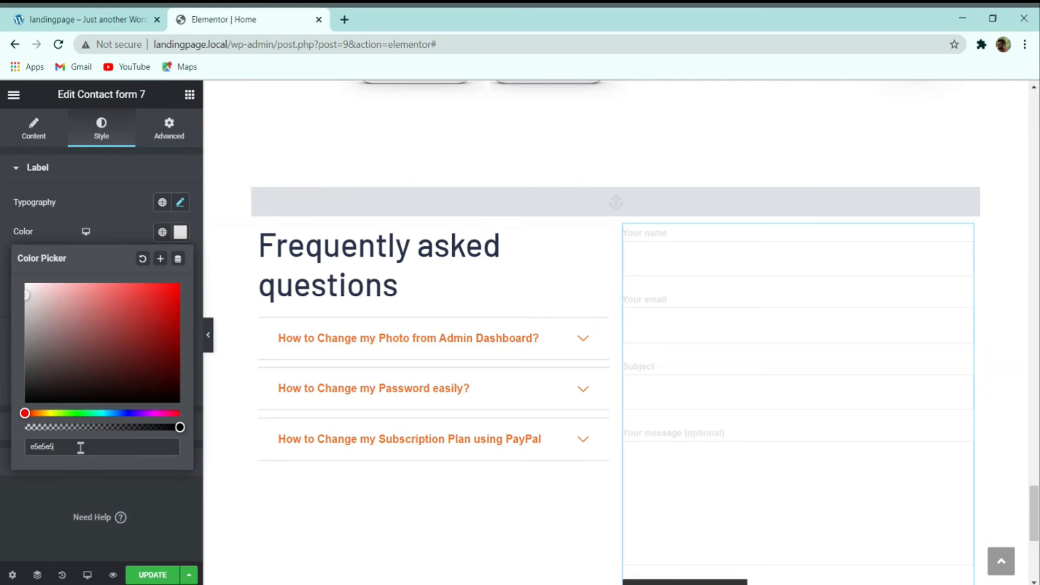
key(ctrl+a)
text(#B2B7C3)
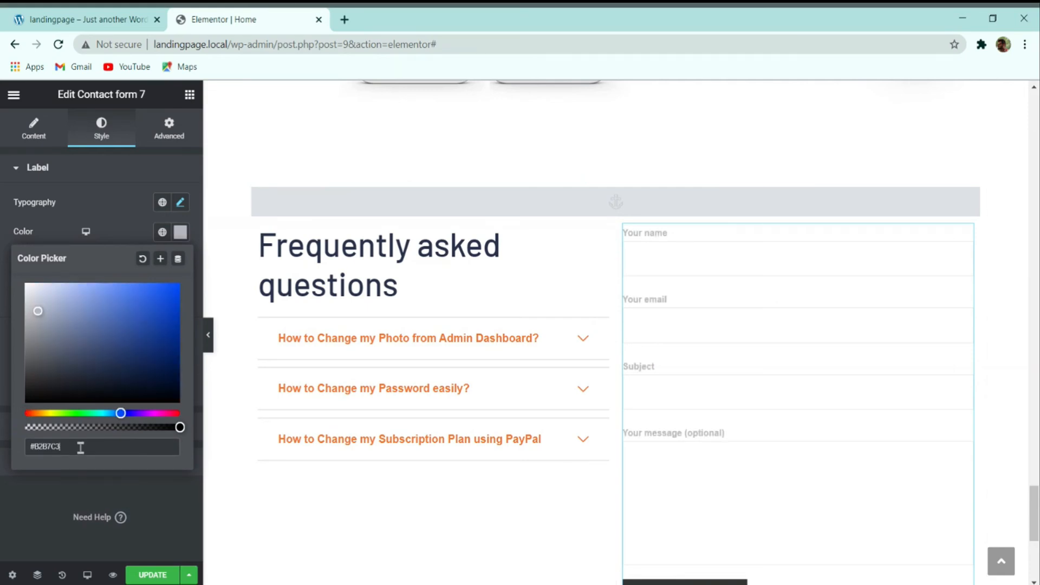
click(63, 488)
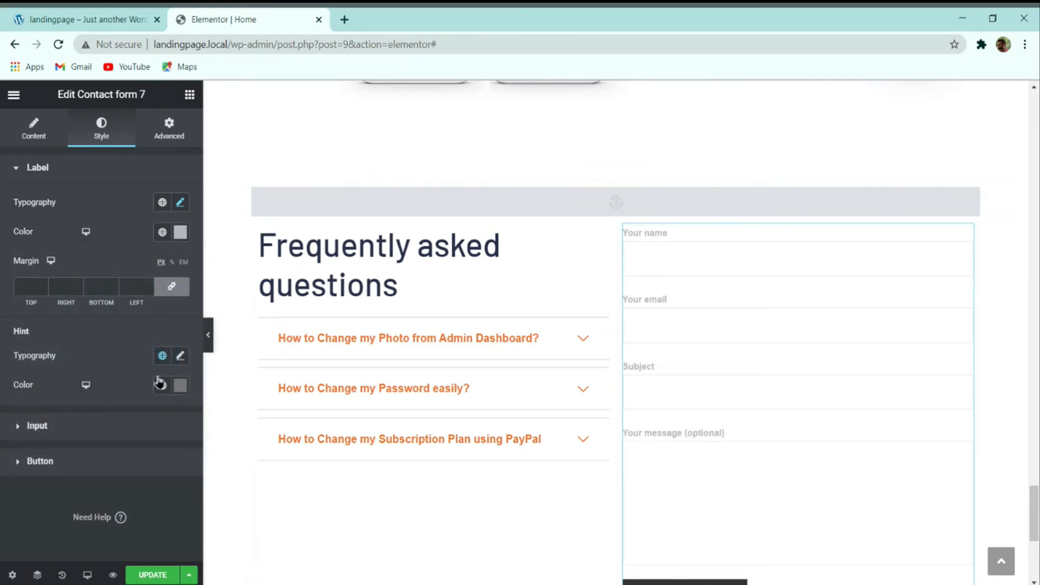
scroll(669, 344, down, 2)
click(662, 305)
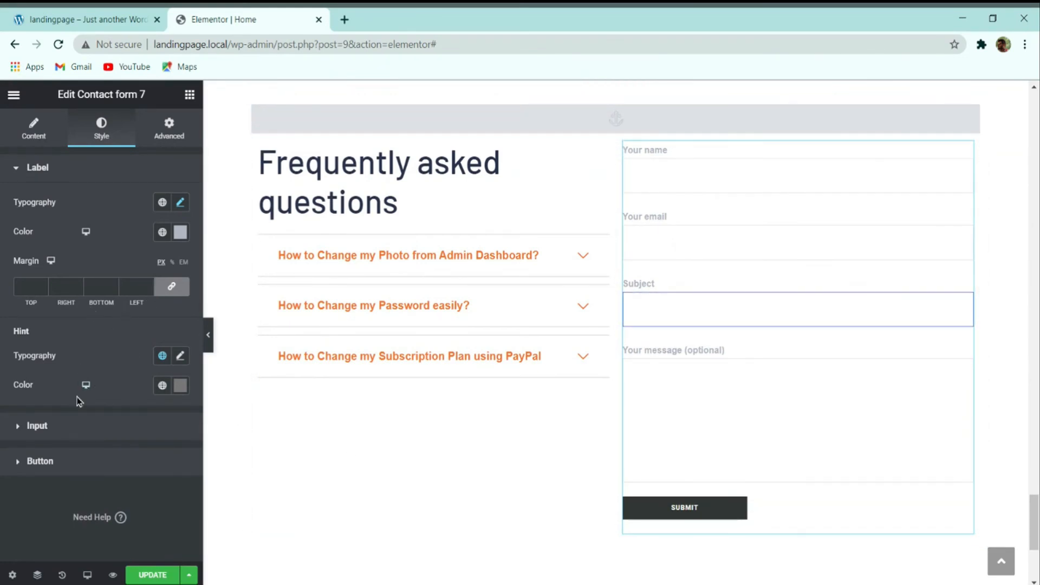
Step: Open the input field style settings and review the form's message box
click(60, 425)
scroll(742, 301, down, 1)
scroll(743, 306, down, 2)
click(747, 310)
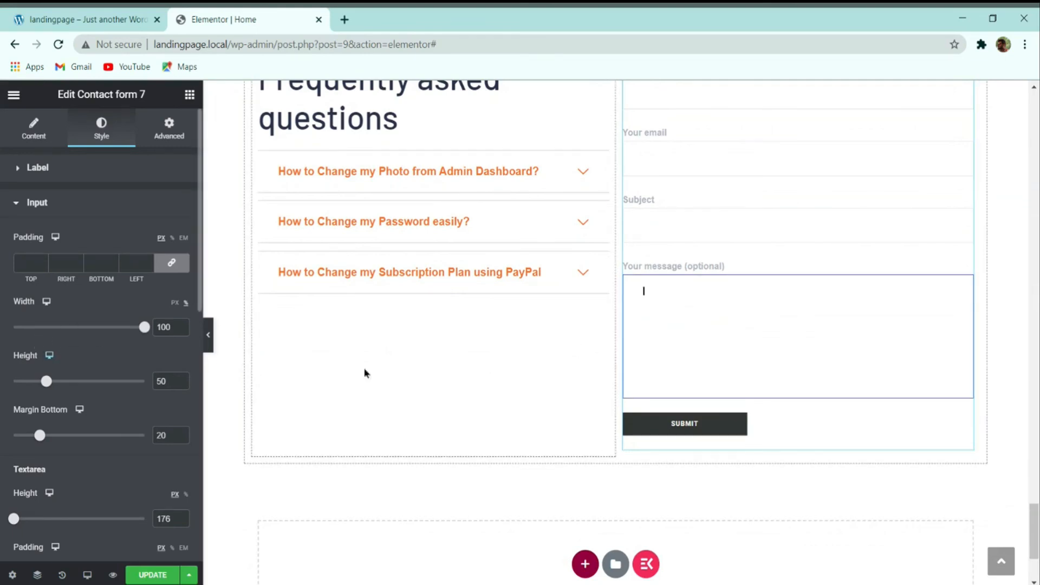
scroll(82, 487, down, 5)
scroll(81, 515, down, 5)
Step: In the button style settings, try centred alignment, then settle on left alignment
click(73, 464)
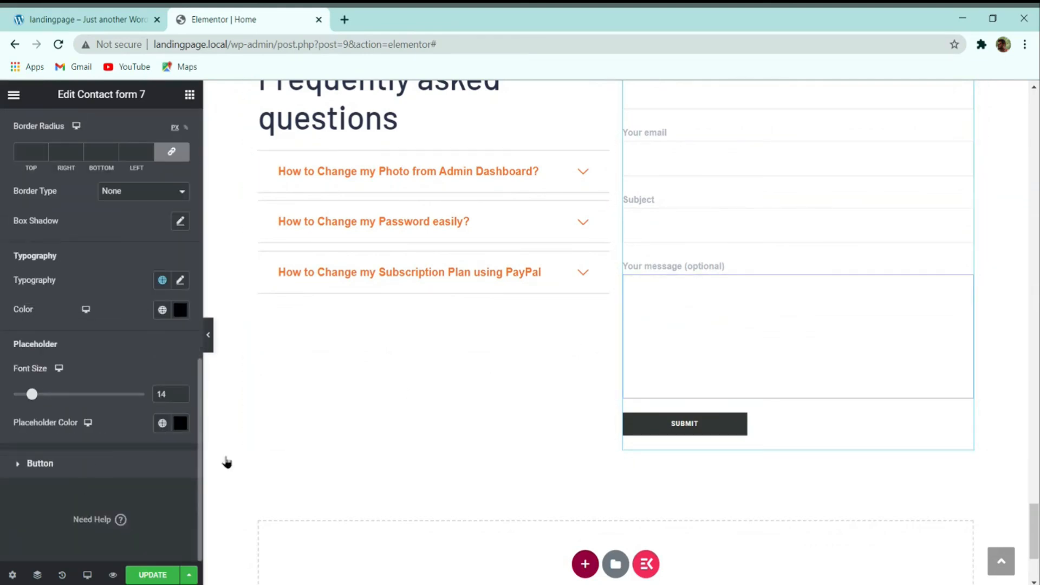
scroll(157, 308, down, 4)
scroll(154, 305, up, 4)
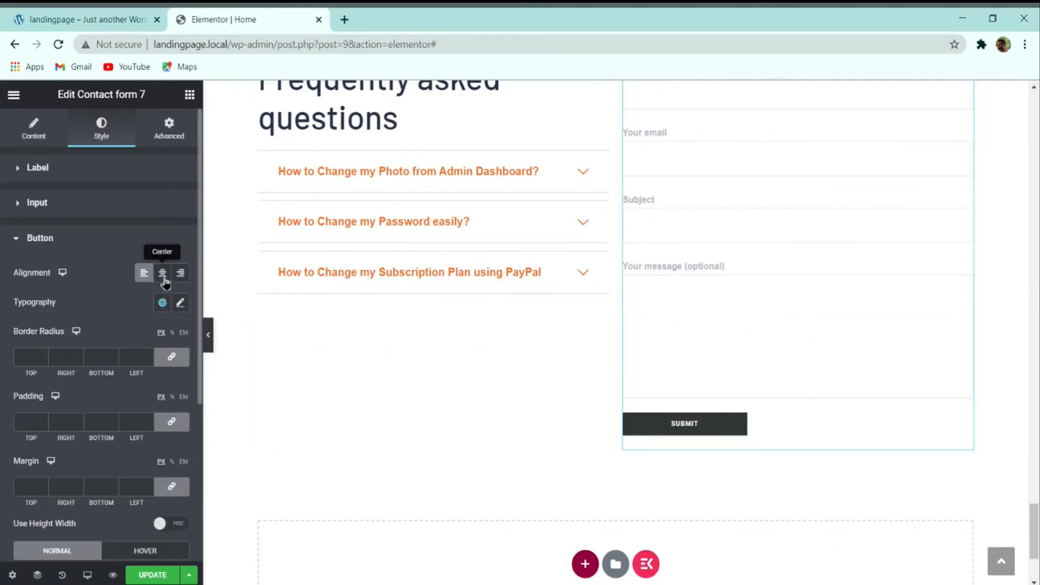
click(163, 274)
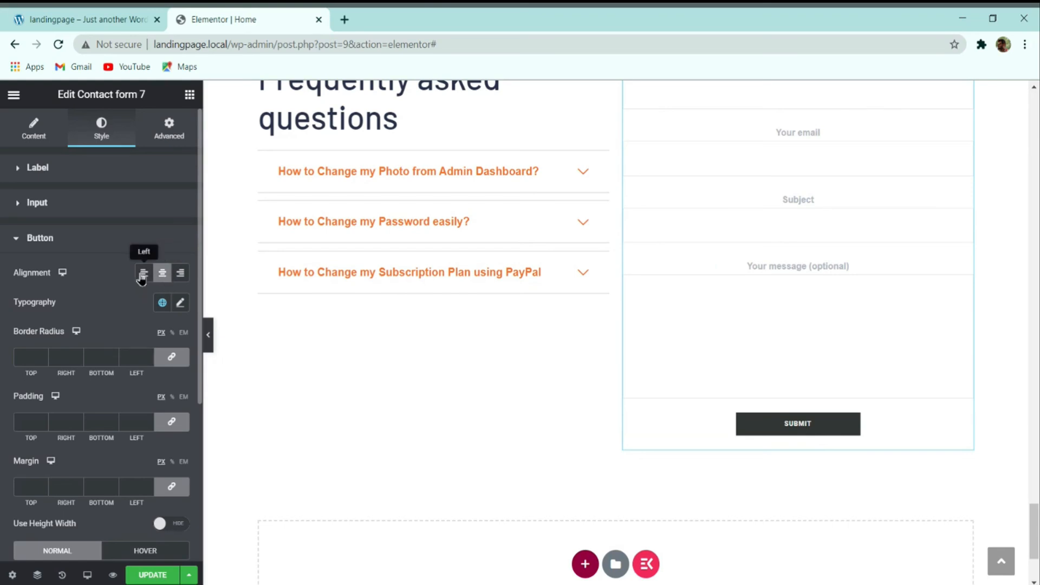
click(143, 272)
scroll(650, 379, up, 2)
scroll(581, 481, down, 2)
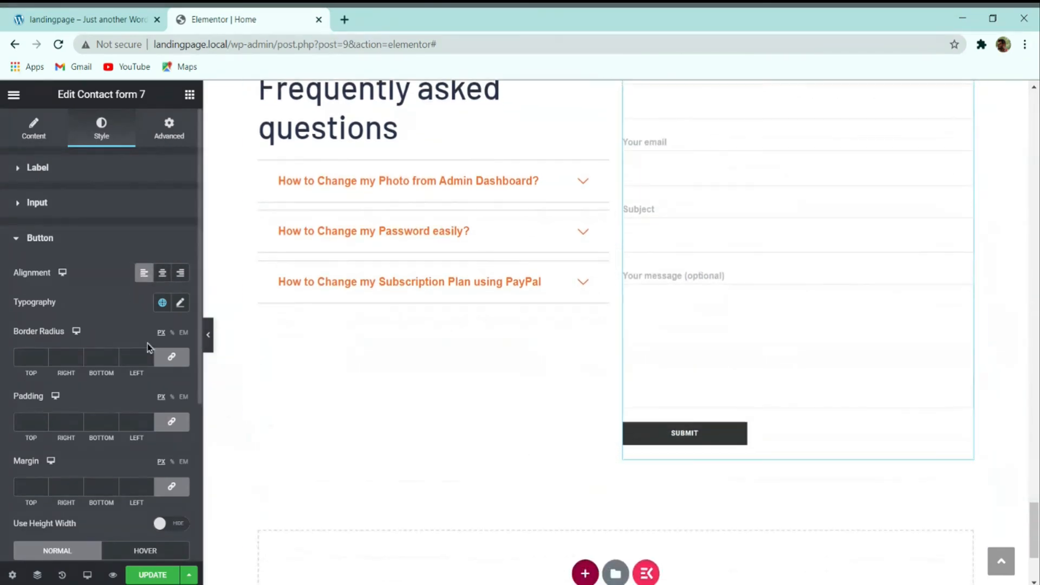
click(161, 273)
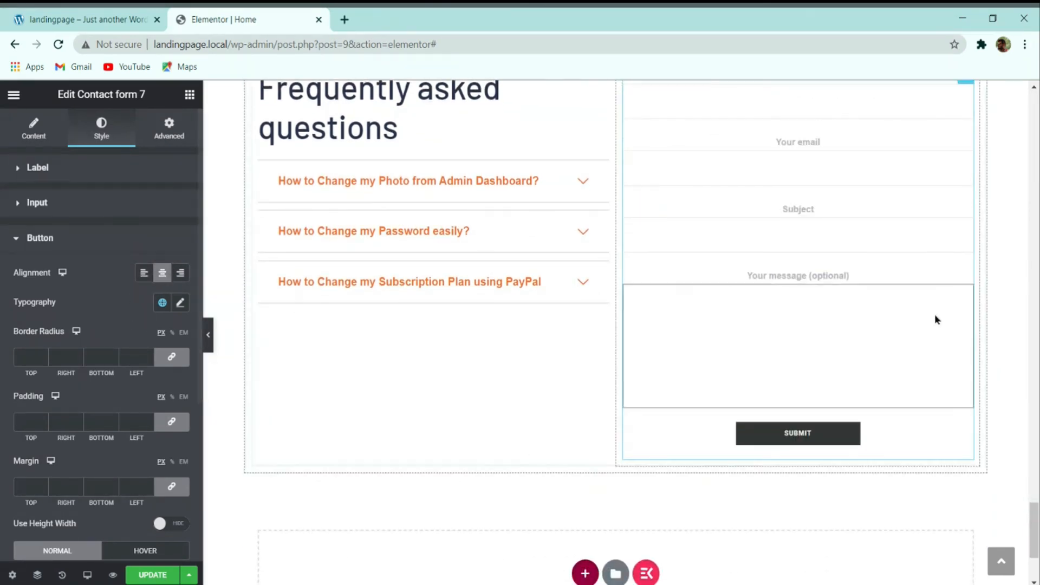
scroll(935, 318, up, 2)
scroll(81, 336, down, 4)
scroll(108, 338, up, 4)
click(144, 273)
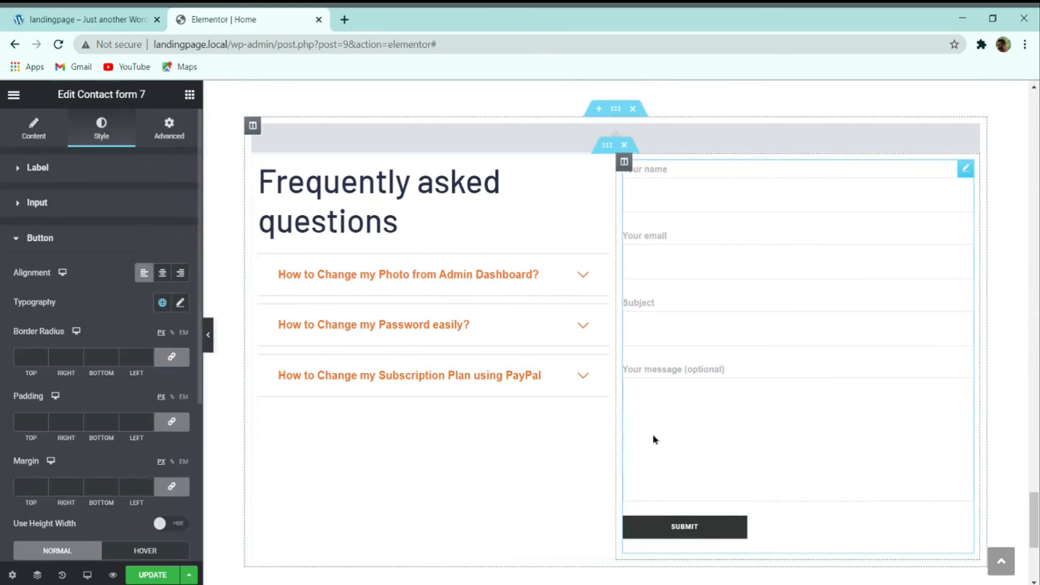
scroll(72, 389, down, 4)
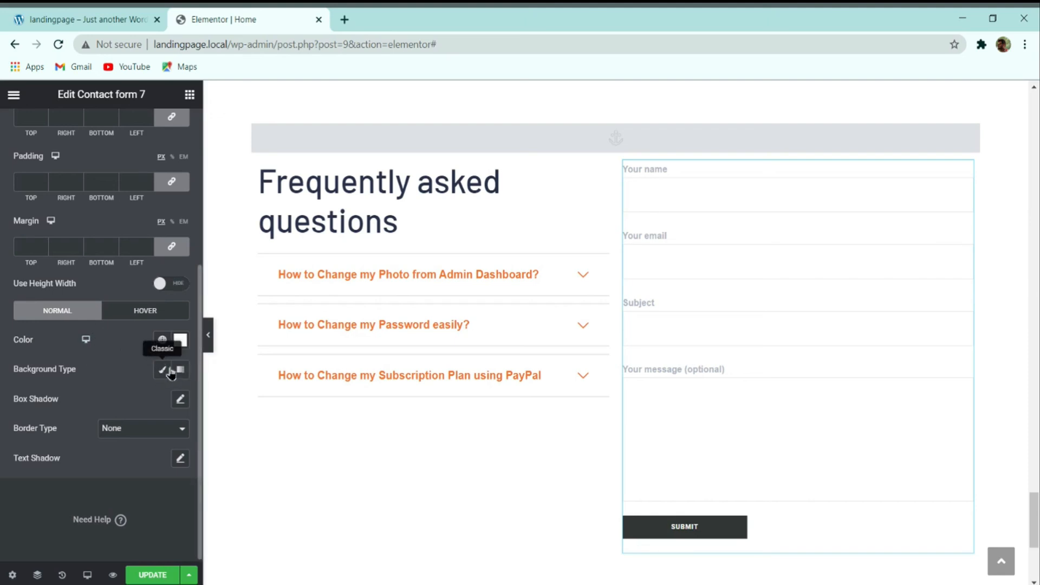
Step: After checking the demo, give the SUBMIT button a Classic orange #fa742b background
click(69, 17)
scroll(634, 425, down, 2)
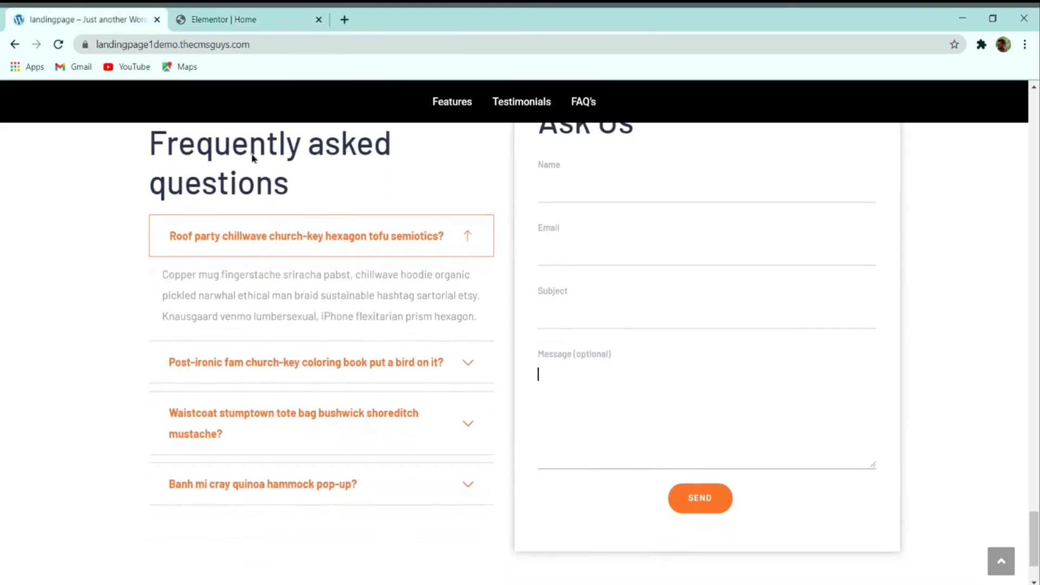
click(224, 18)
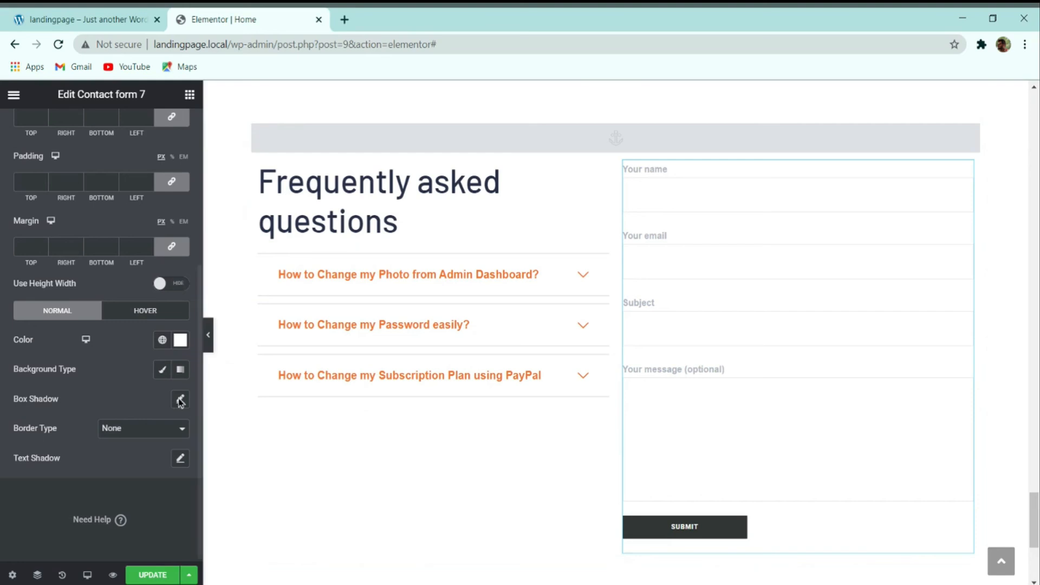
click(162, 370)
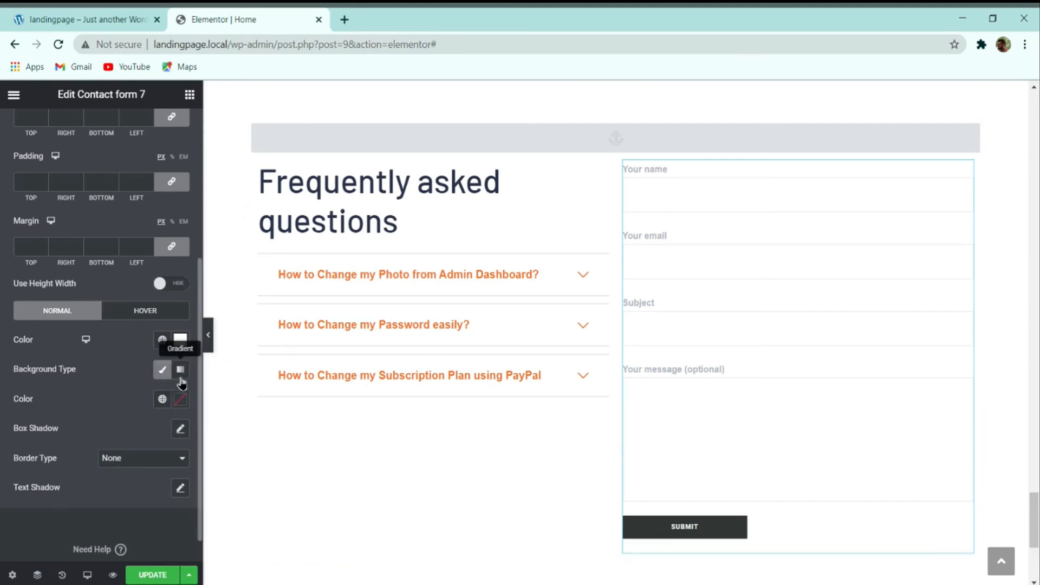
click(180, 399)
text(fa)
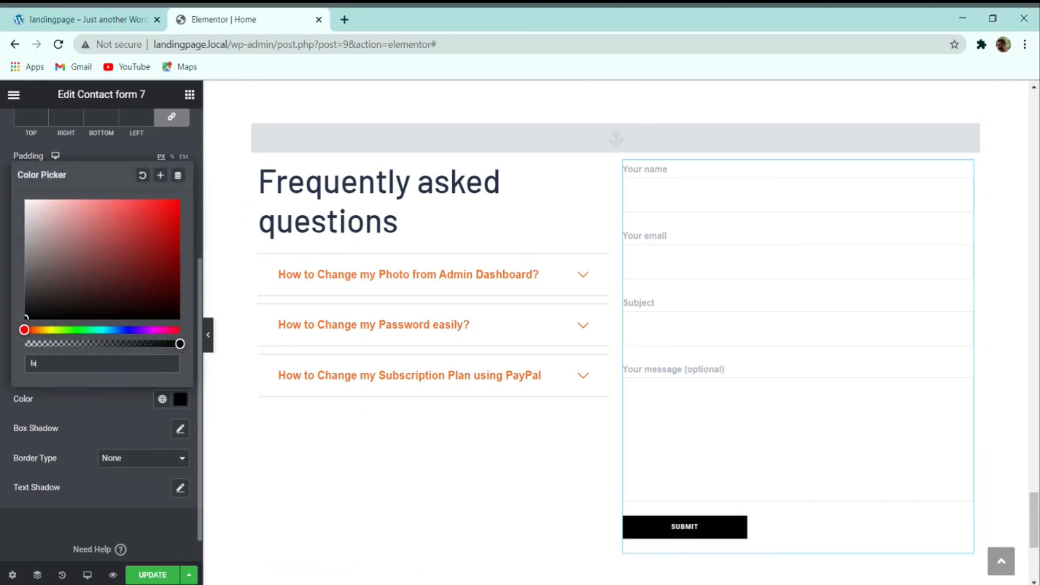
text(742b)
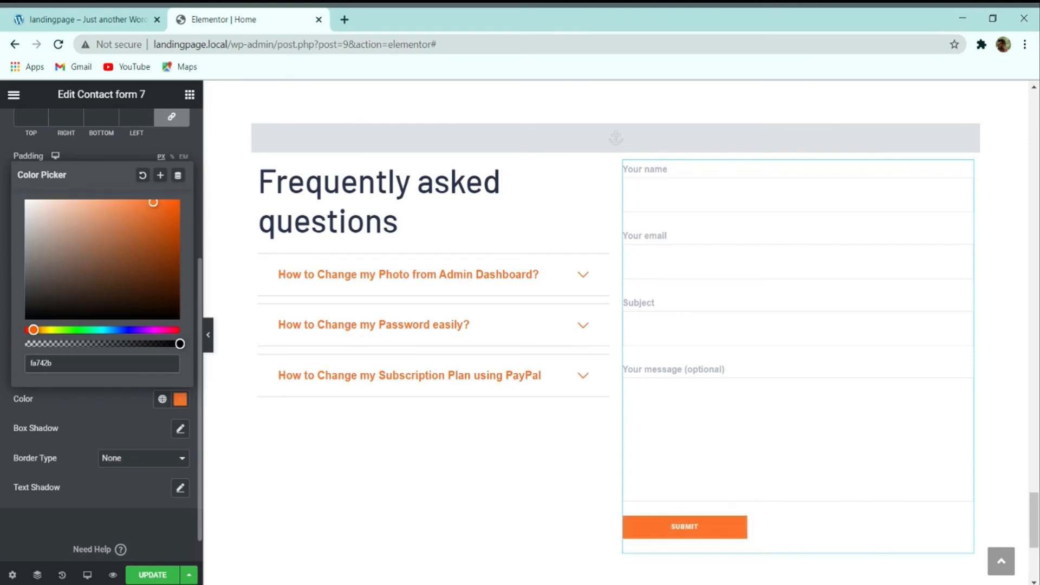
click(110, 442)
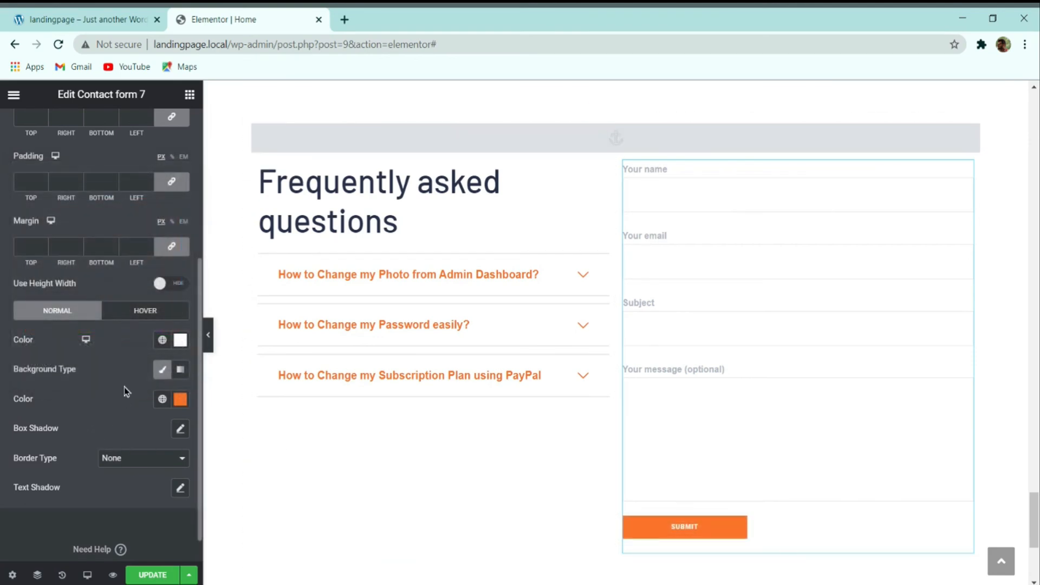
scroll(124, 391, down, 1)
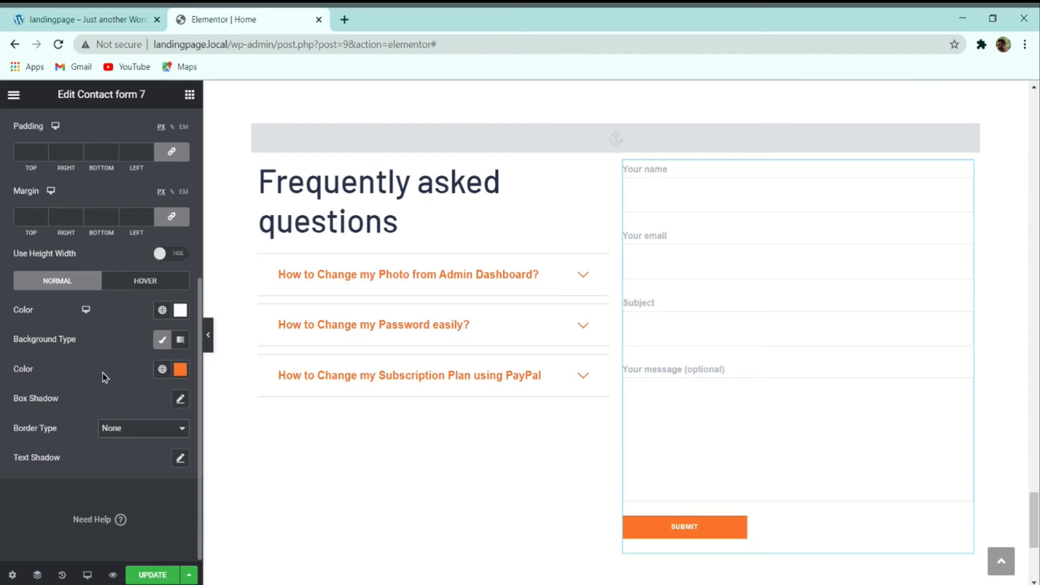
scroll(102, 397, up, 5)
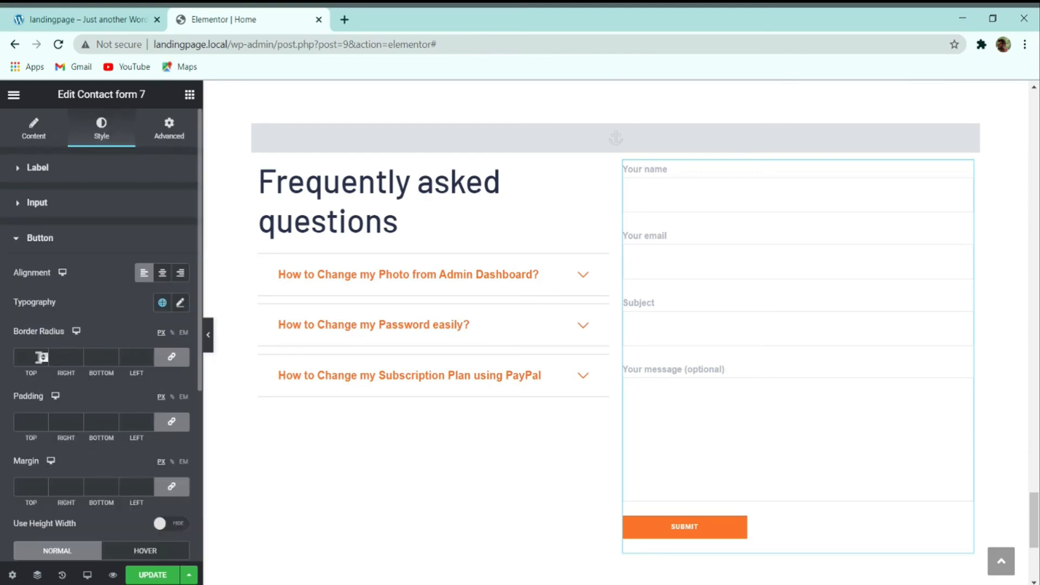
Step: Give the SUBMIT button a 50 px radius and padding of 15 top/bottom, 30 left/right
text(0)
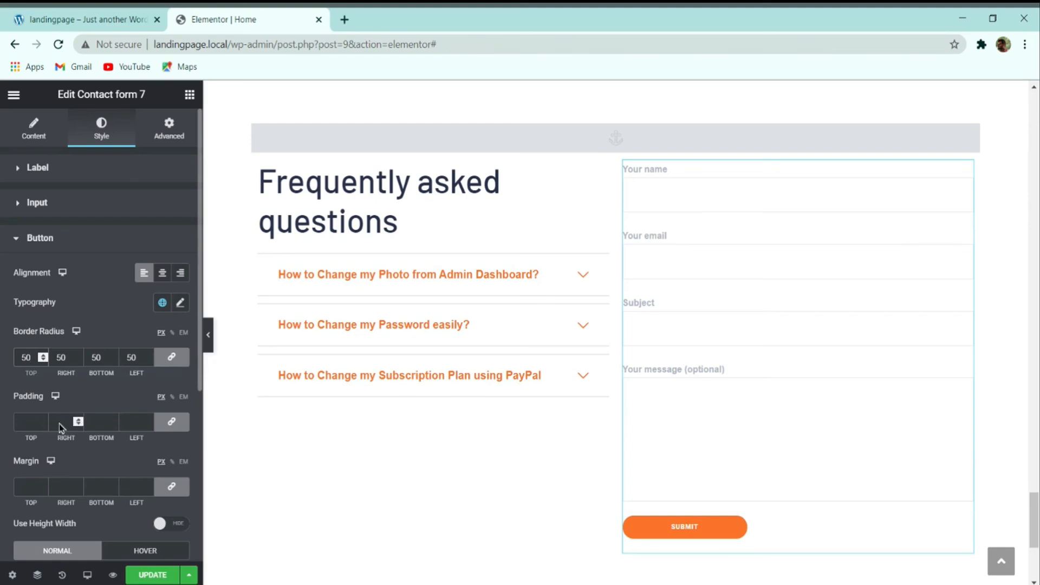
click(174, 423)
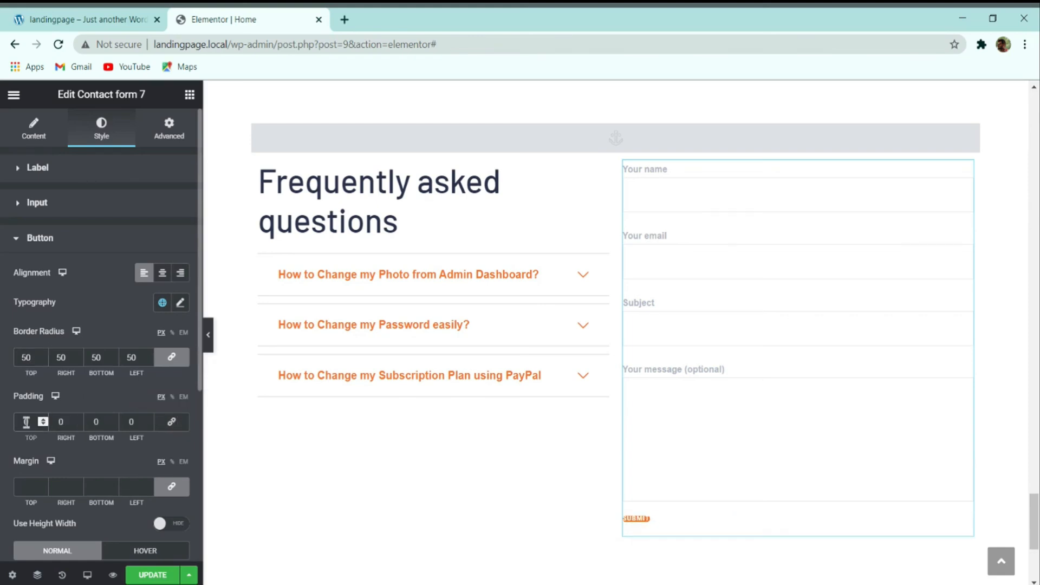
text(10)
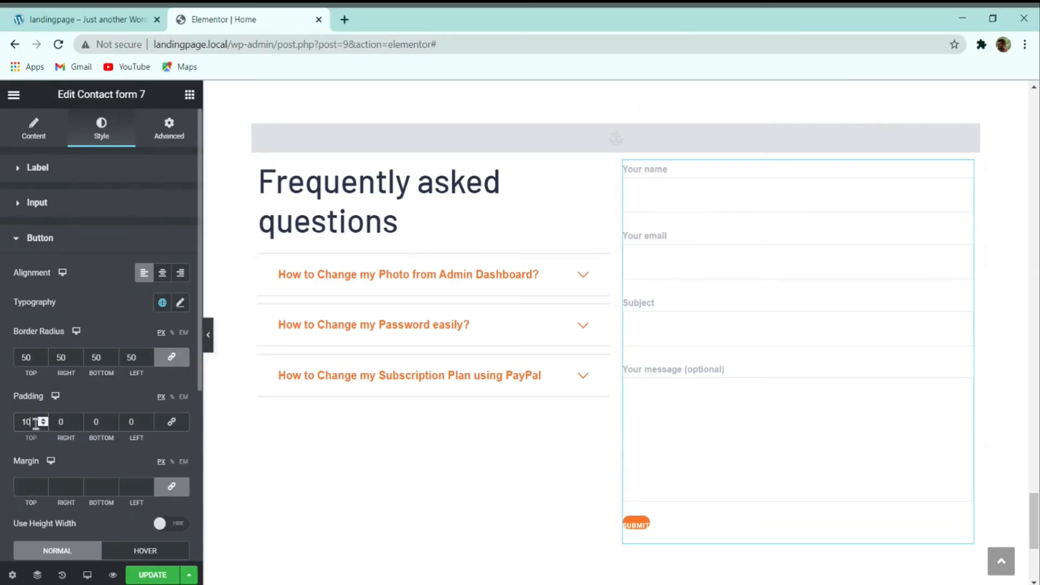
drag(36, 424, 25, 427)
text(15)
drag(103, 426, 8, 423)
text(15)
text(30)
drag(136, 422, 117, 413)
text(30)
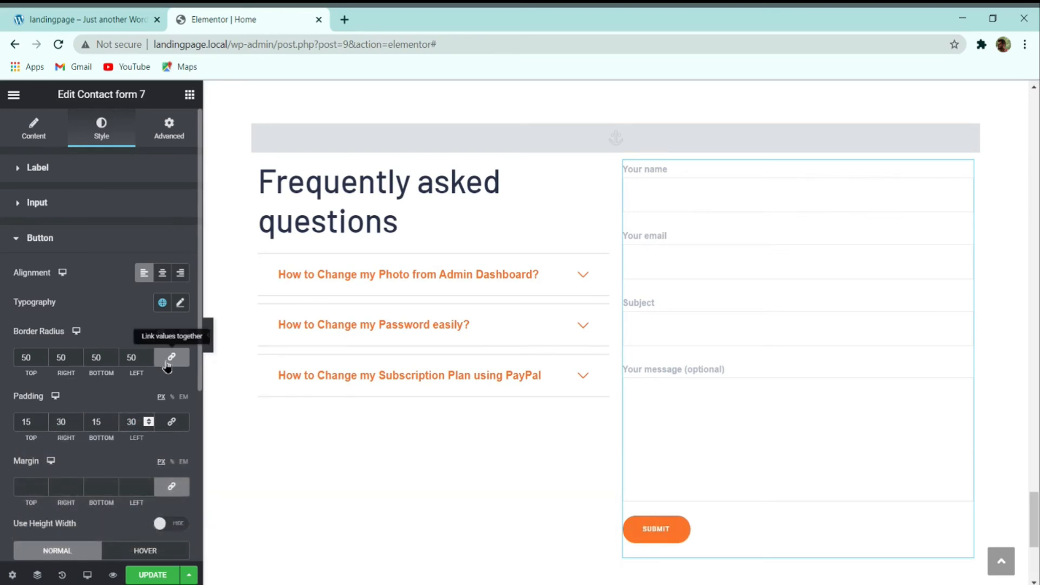
Step: Set the SUBMIT button text to Montserrat at size 13
click(182, 304)
click(140, 364)
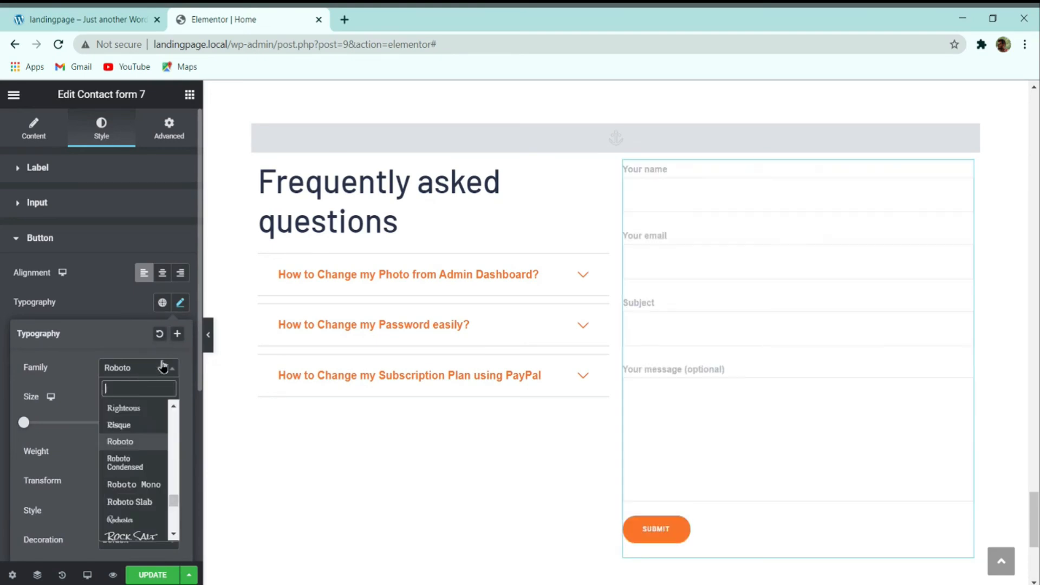
text(monts)
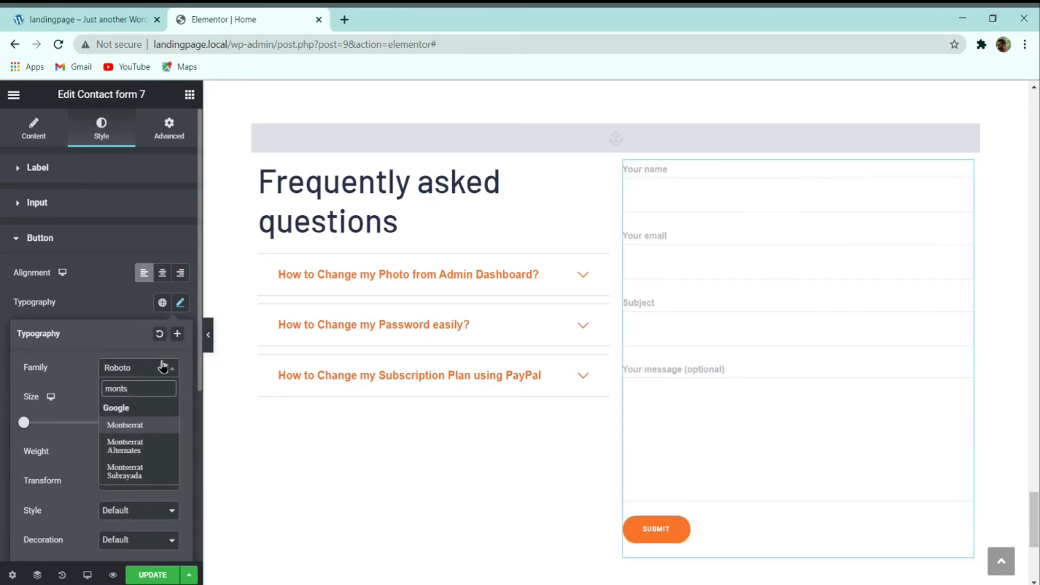
key(Return)
click(147, 425)
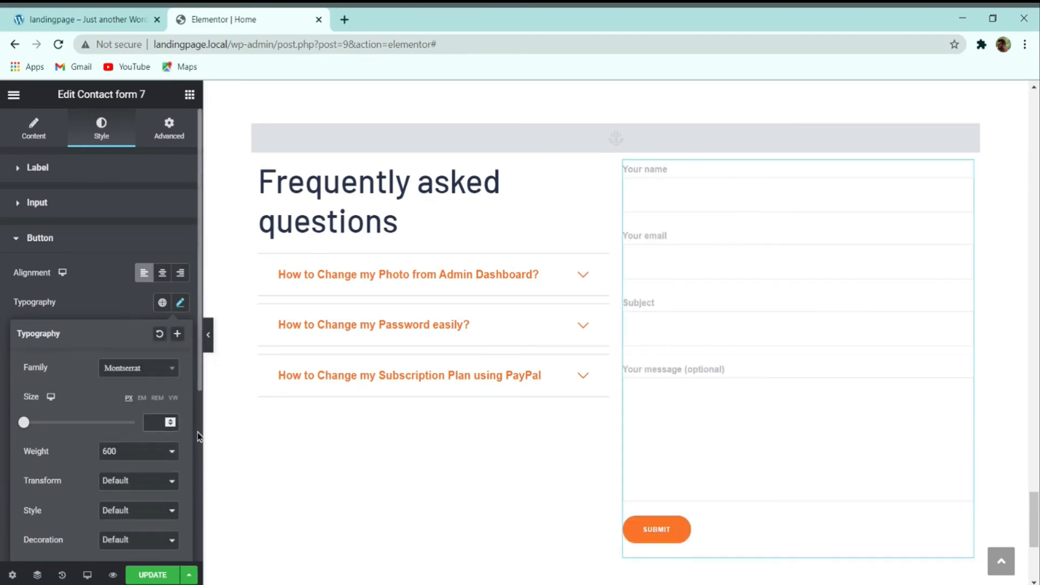
text(15)
key(BackSpace)
text(3)
scroll(172, 454, down, 5)
scroll(168, 449, up, 5)
click(105, 297)
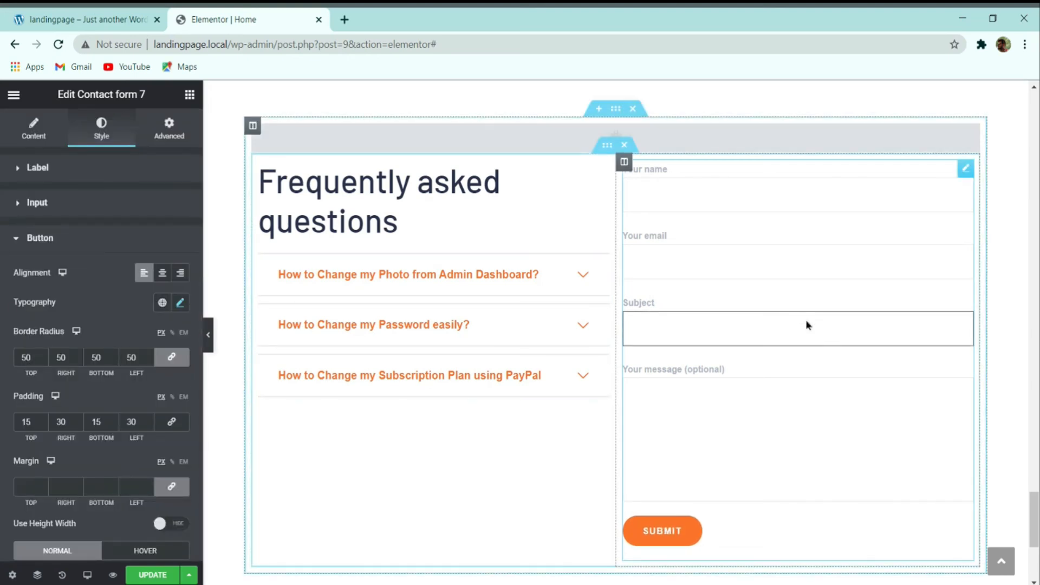
Step: Inspect and select the Ask Us heading text on the live demo
scroll(760, 223, up, 1)
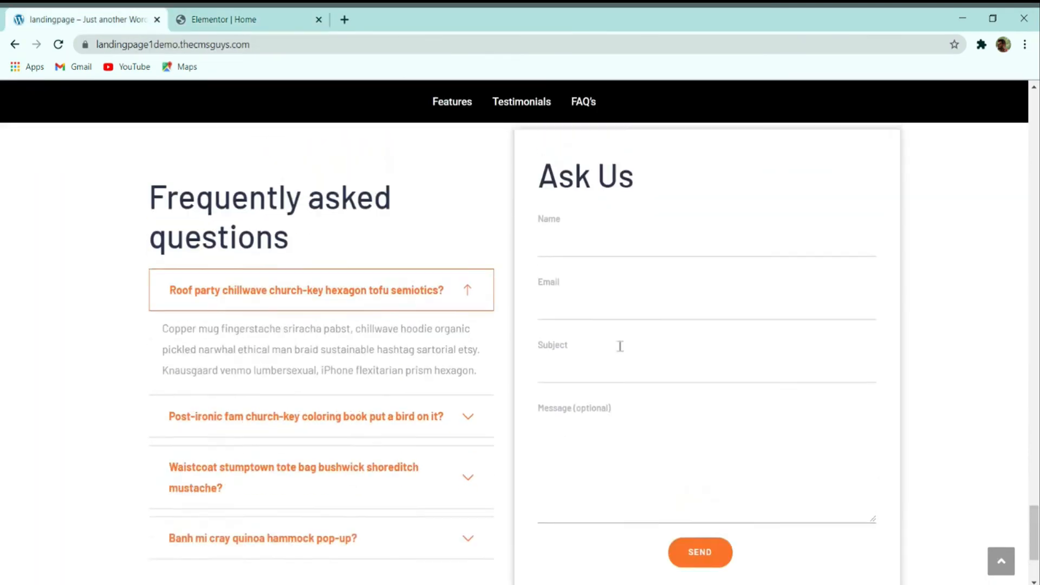
scroll(620, 346, up, 1)
click(603, 211)
double_click(604, 221)
click(575, 206)
double_click(574, 209)
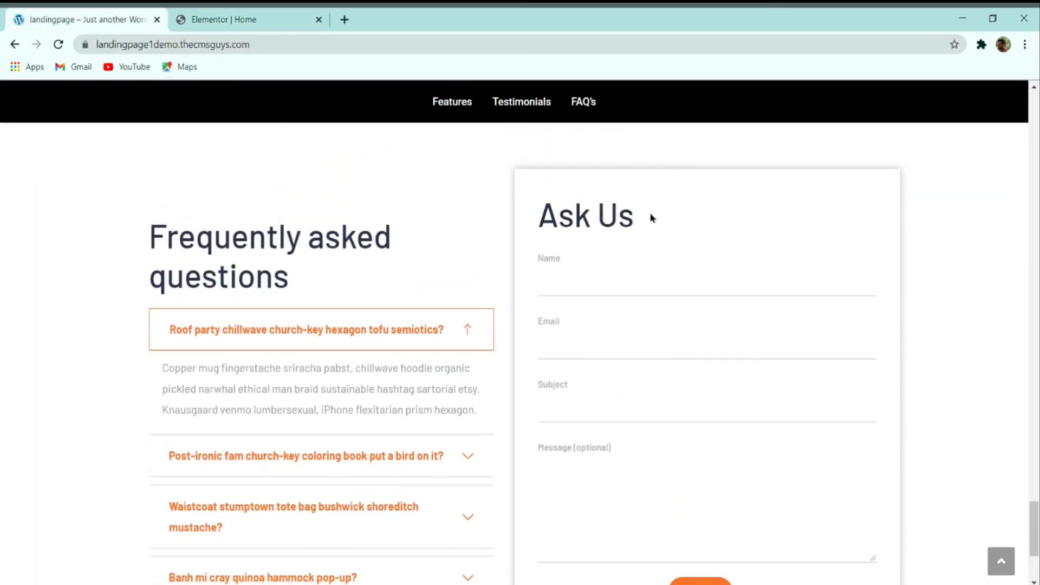
drag(652, 215, 528, 220)
Step: Copy the 'Frequently asked questions' heading in the editor
click(274, 19)
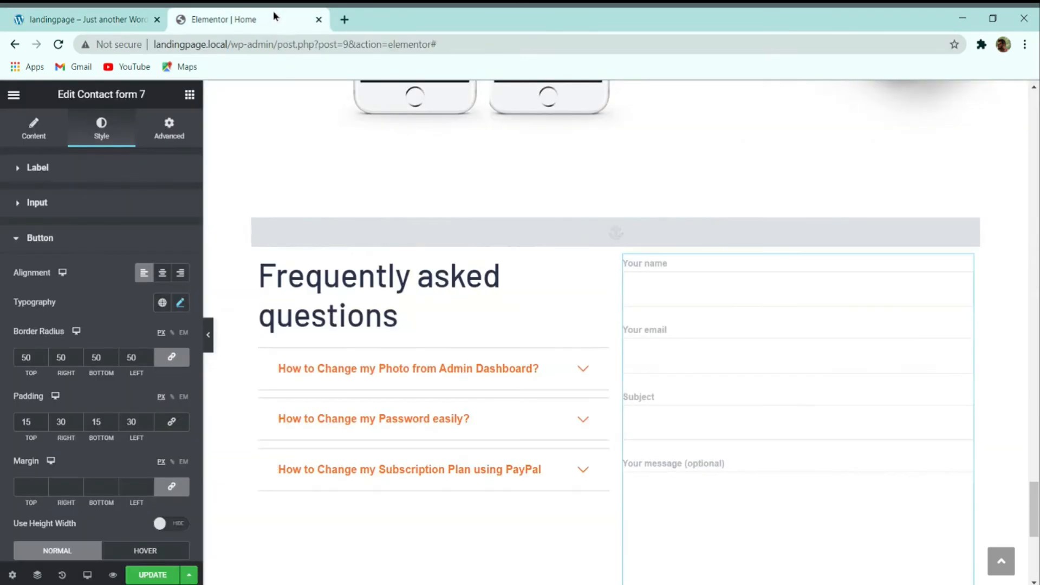
right_click(321, 304)
click(370, 365)
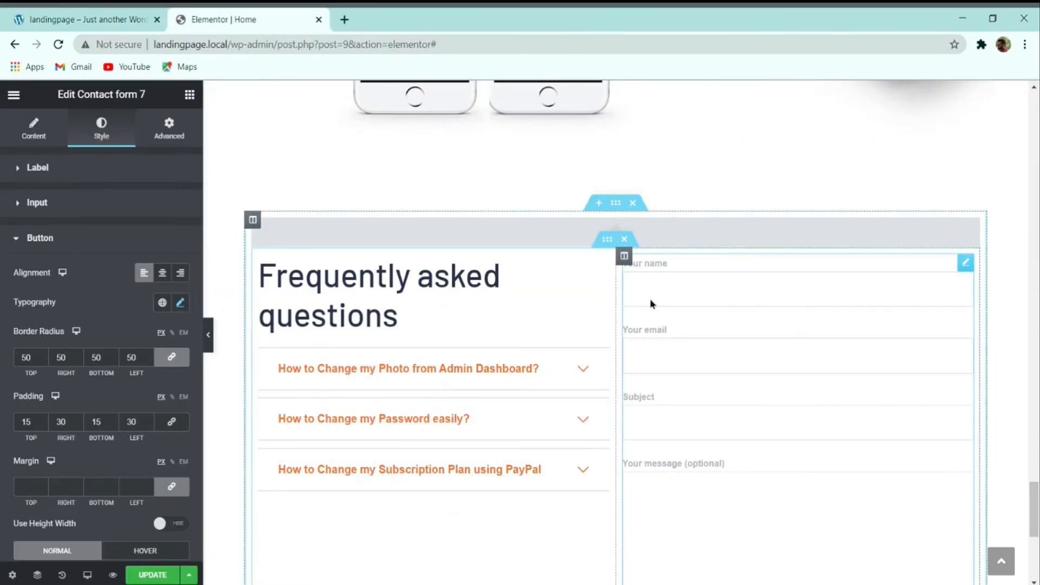
right_click(649, 293)
Step: Paste the copied heading above the contact form and retitle it 'Ask Us'
click(678, 370)
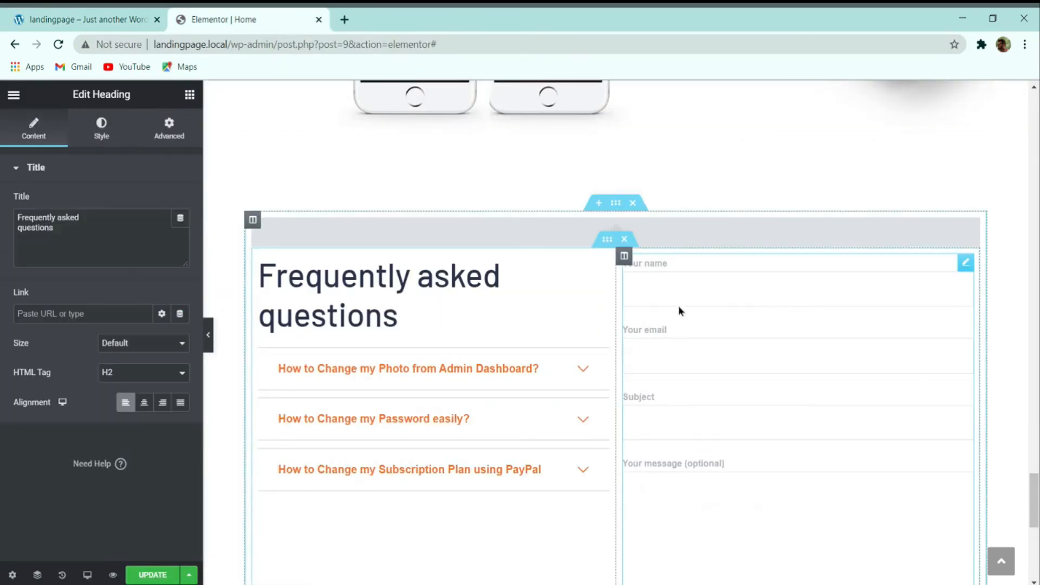
drag(960, 417, 720, 147)
drag(698, 118, 697, 119)
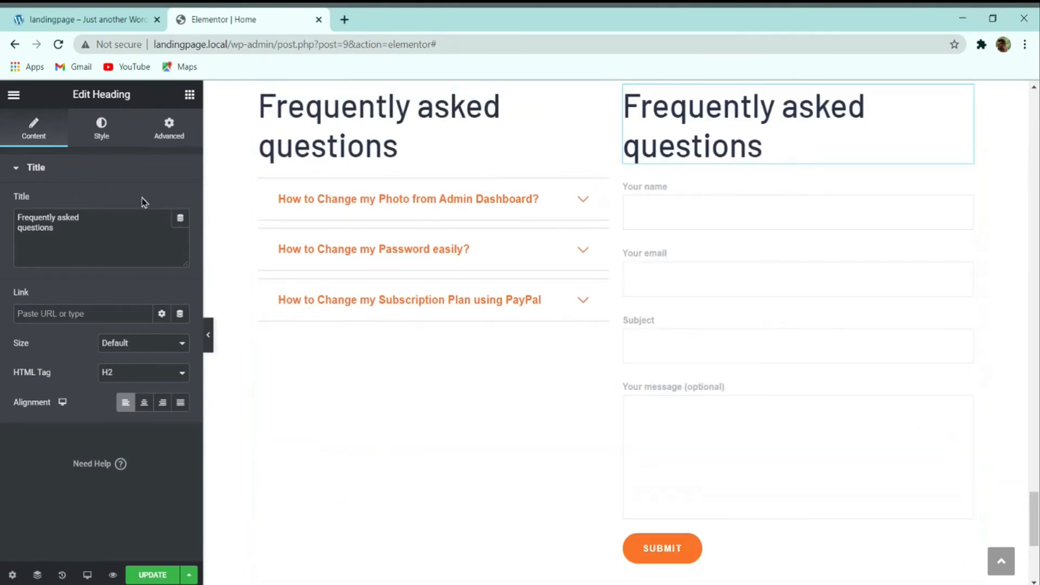
key(ctrl+a)
text(Ask Us)
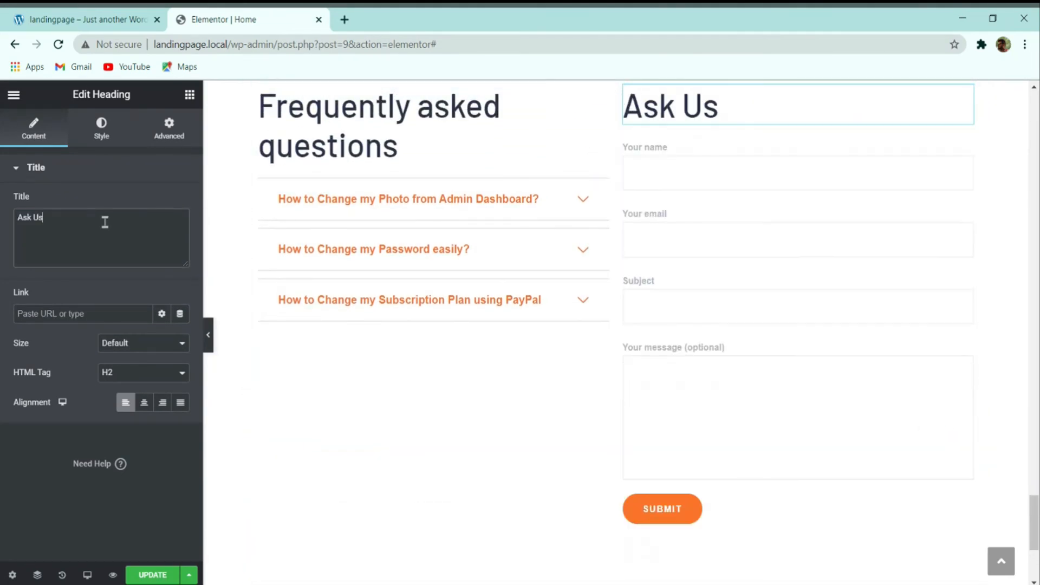
Step: Set the contact form column's padding to 25 px on all sides
scroll(654, 313, up, 2)
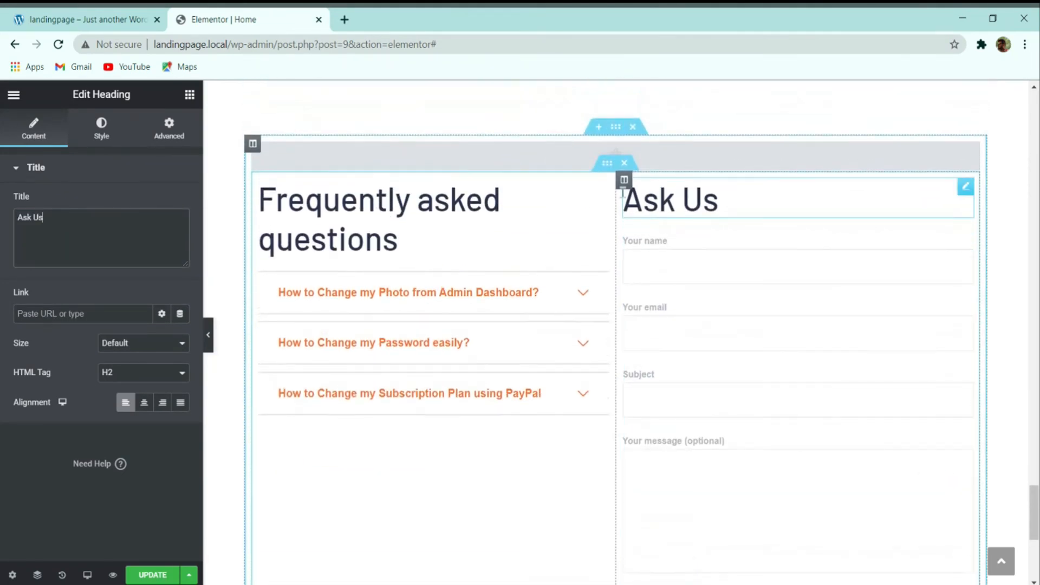
click(623, 181)
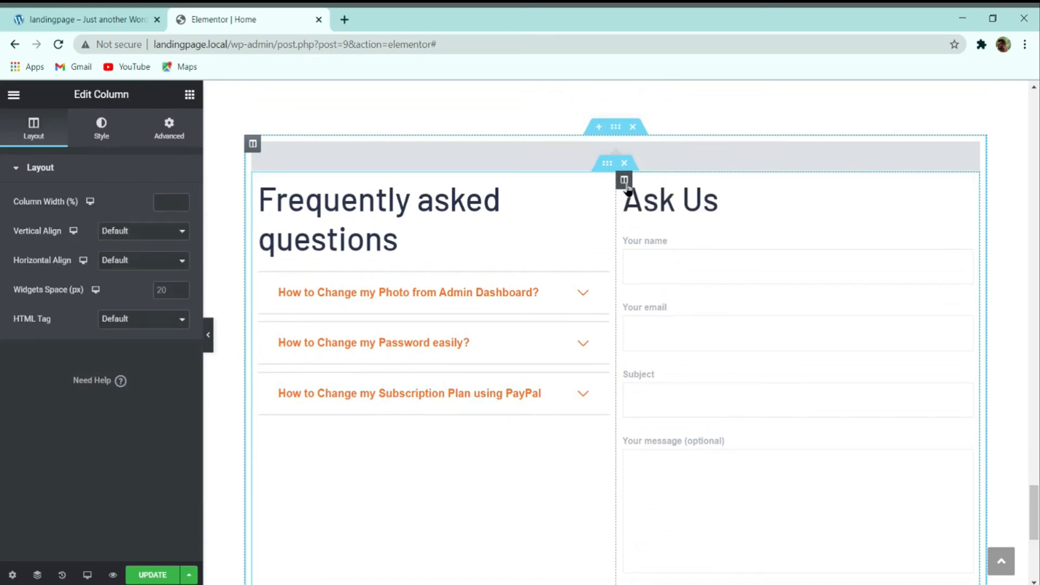
click(61, 14)
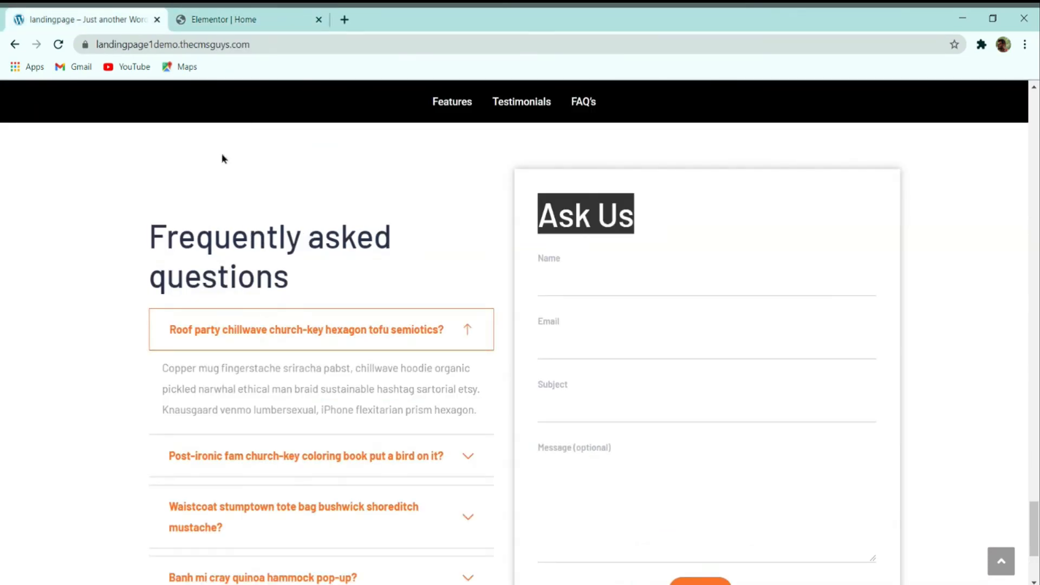
click(271, 20)
click(172, 128)
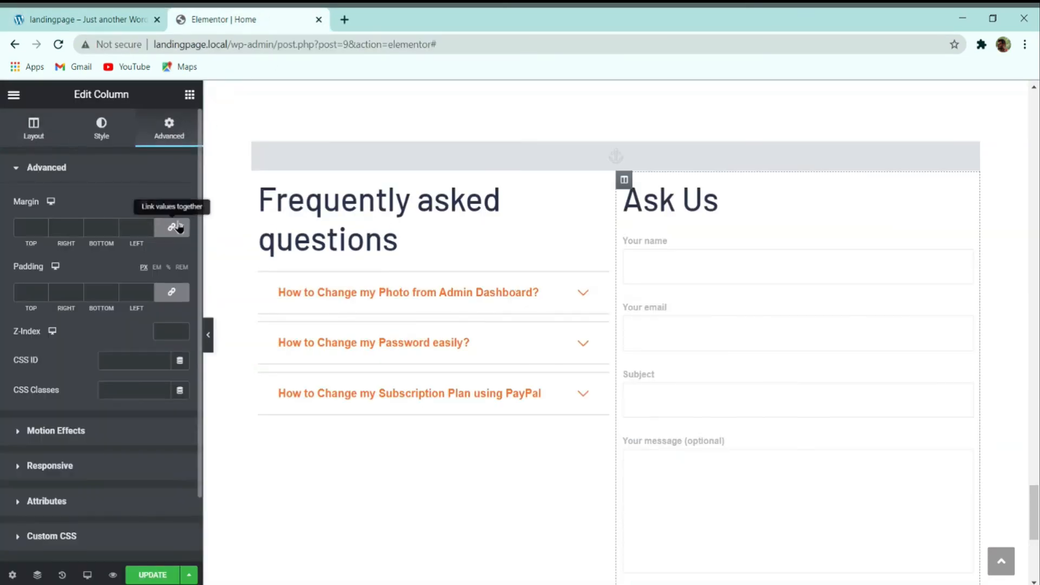
text(10)
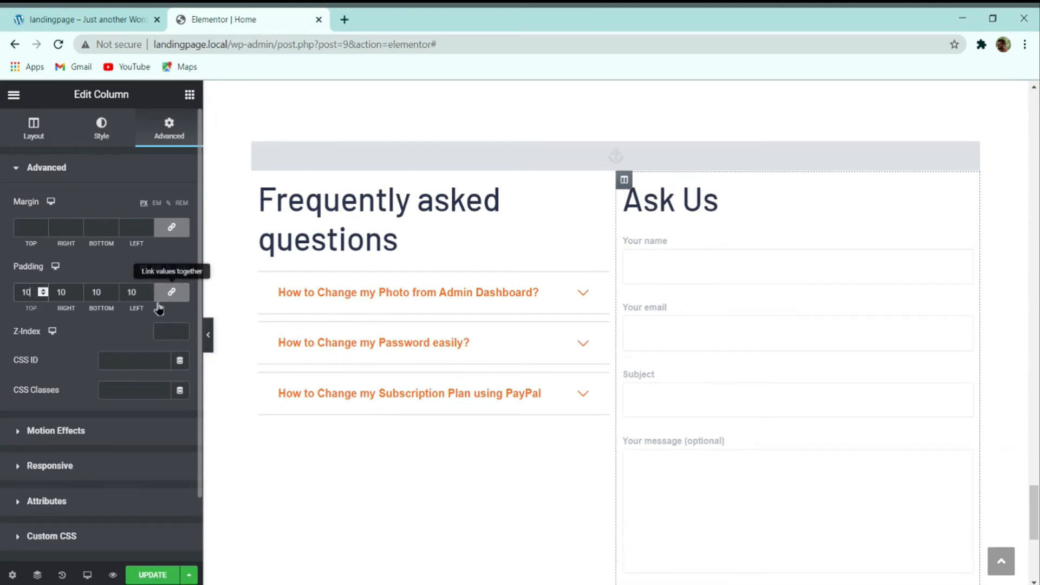
key(Up)
key(Up)
key(Up)
key(Up)
key(Up)
key(Up)
key(Up)
key(Up)
key(Up)
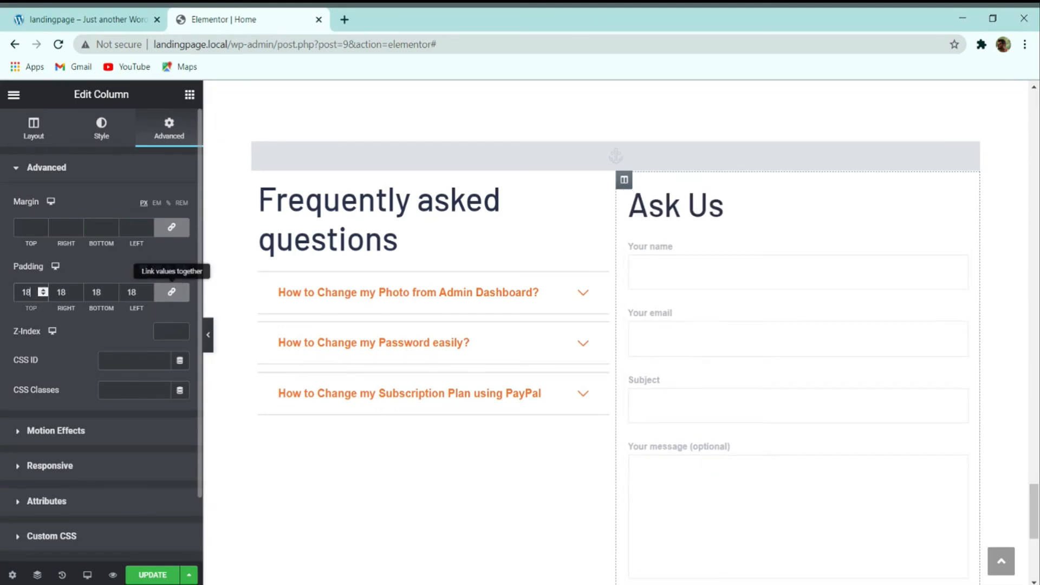
key(Up)
key(Up)
key(Up)
key(Up)
key(Up)
key(Up)
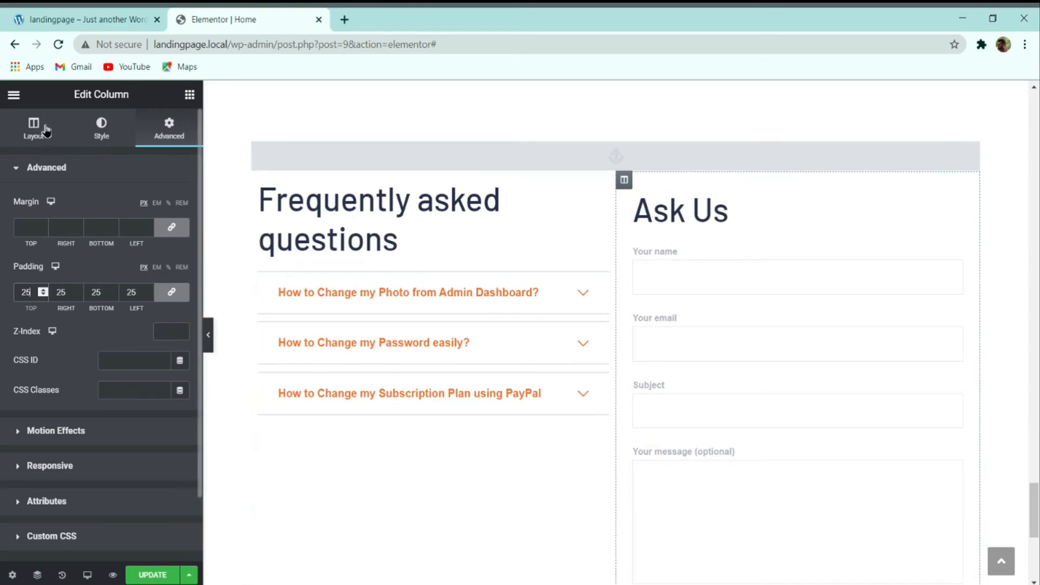
Step: Give the column a box shadow in 25% opacity black, rgba(0,0,0,0.25)
click(102, 134)
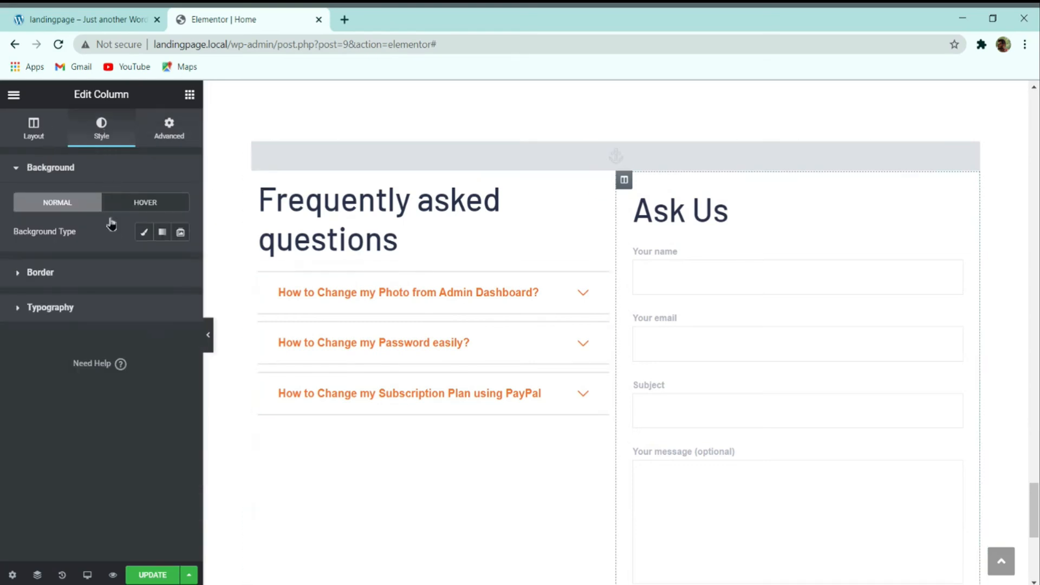
click(47, 273)
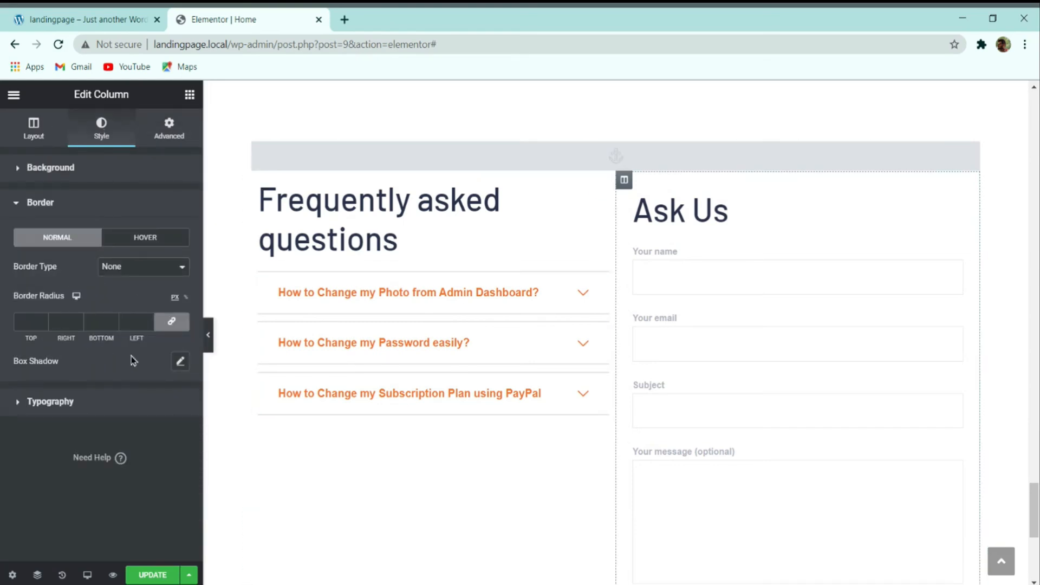
click(180, 361)
click(170, 396)
drag(174, 343, 121, 344)
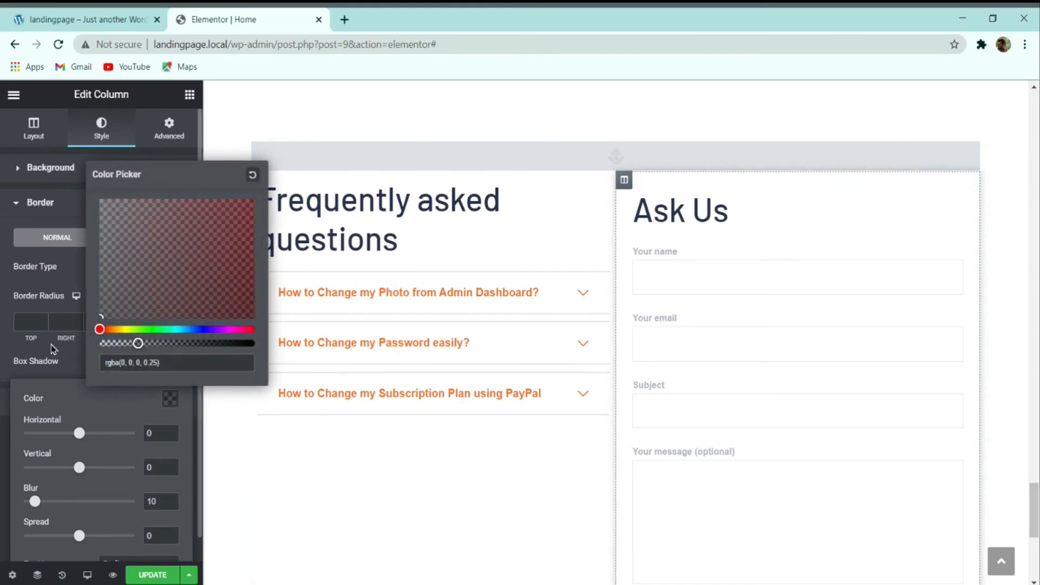
click(13, 354)
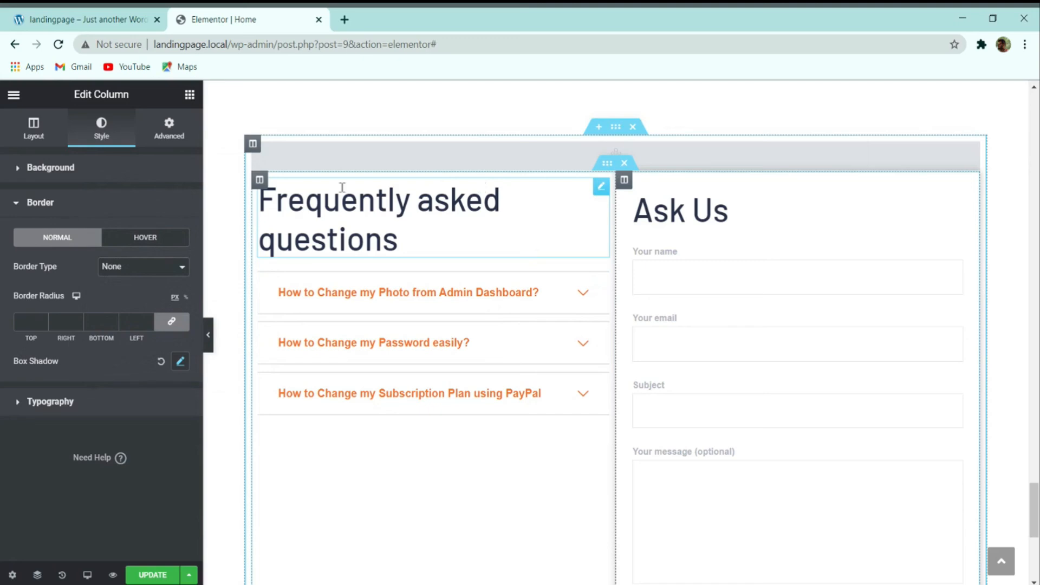
Step: Widen the gap between the FAQ and Ask Us columns, then preview the page
click(608, 167)
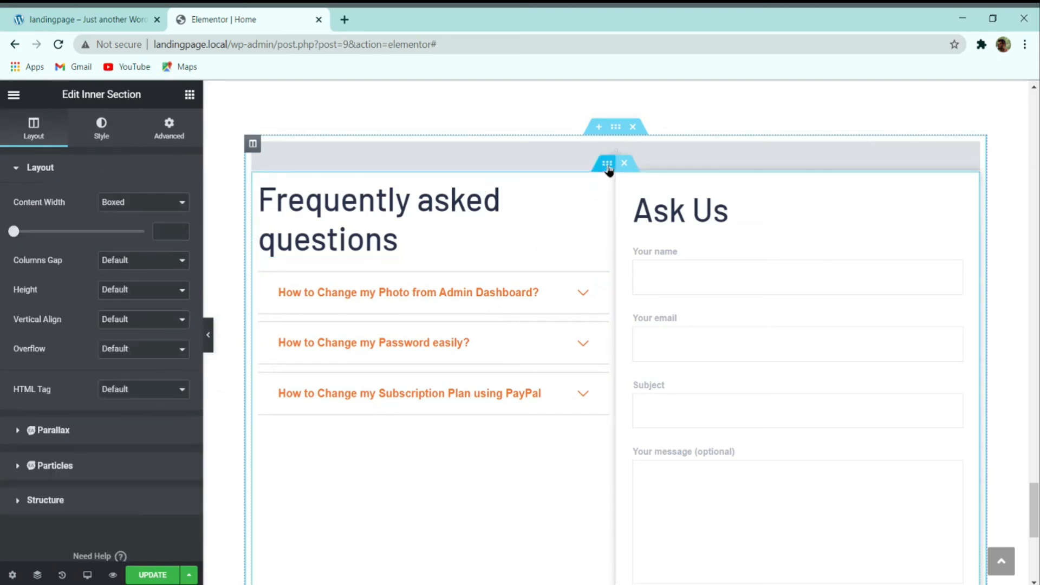
click(133, 278)
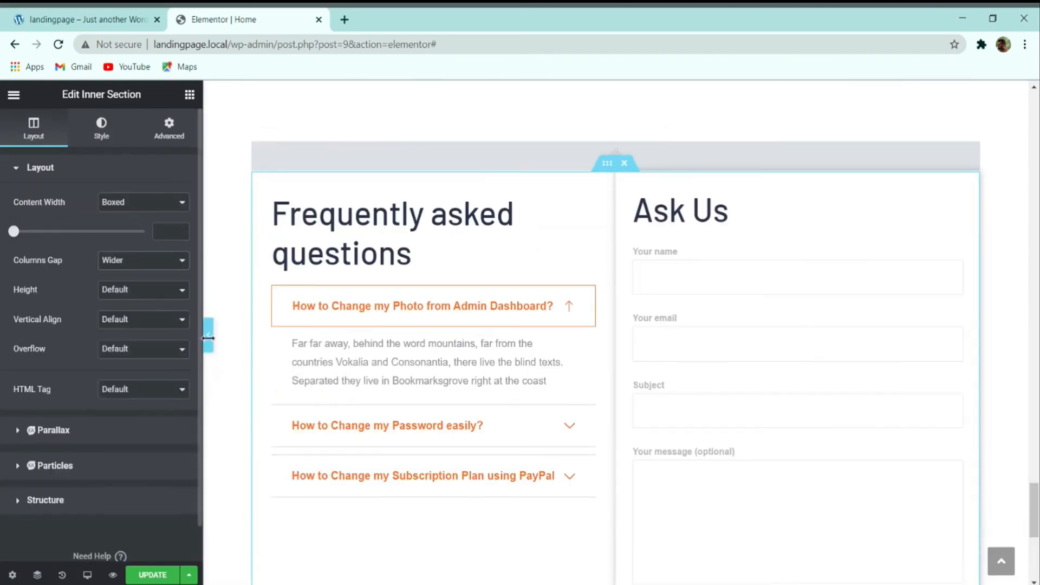
click(204, 330)
scroll(677, 306, down, 2)
scroll(720, 320, up, 1)
scroll(677, 336, down, 1)
Step: Compare the layout with the live demo page, then return to the editor
click(30, 15)
scroll(476, 215, down, 3)
scroll(493, 288, up, 3)
click(211, 17)
scroll(575, 293, up, 2)
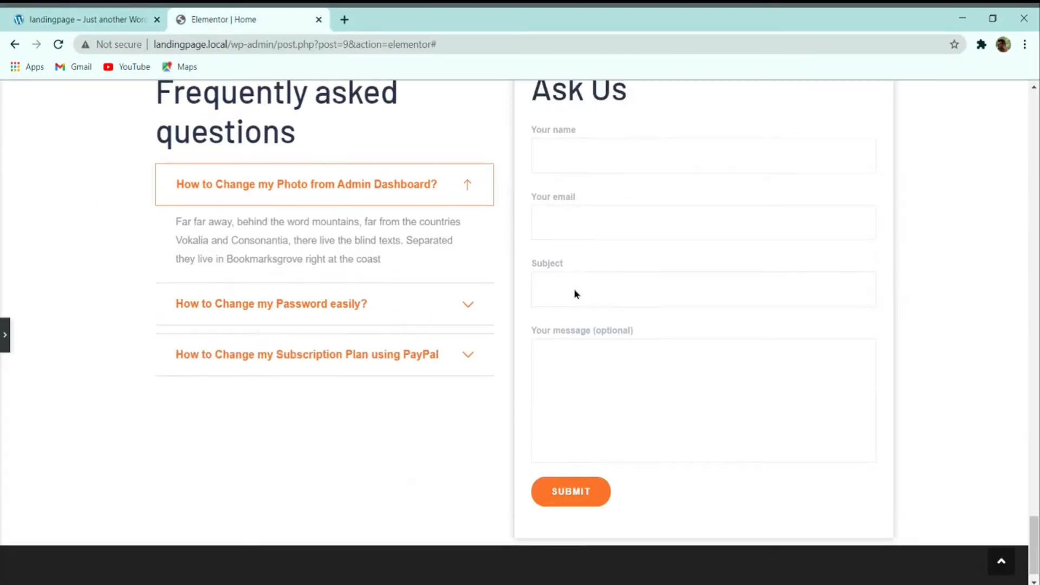
Step: Set the inner section's spacing to 100 and preview the result
click(129, 342)
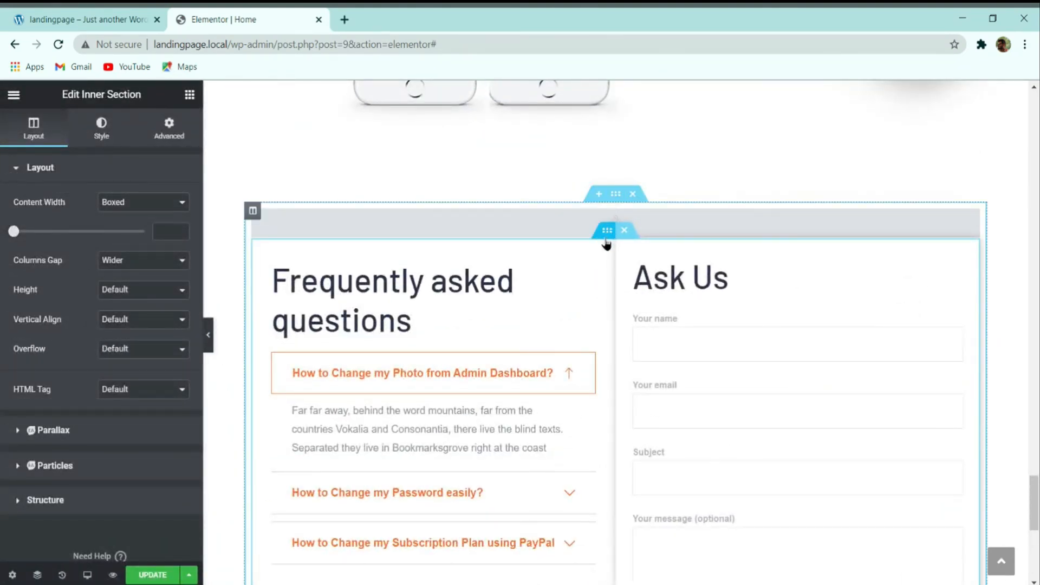
click(169, 128)
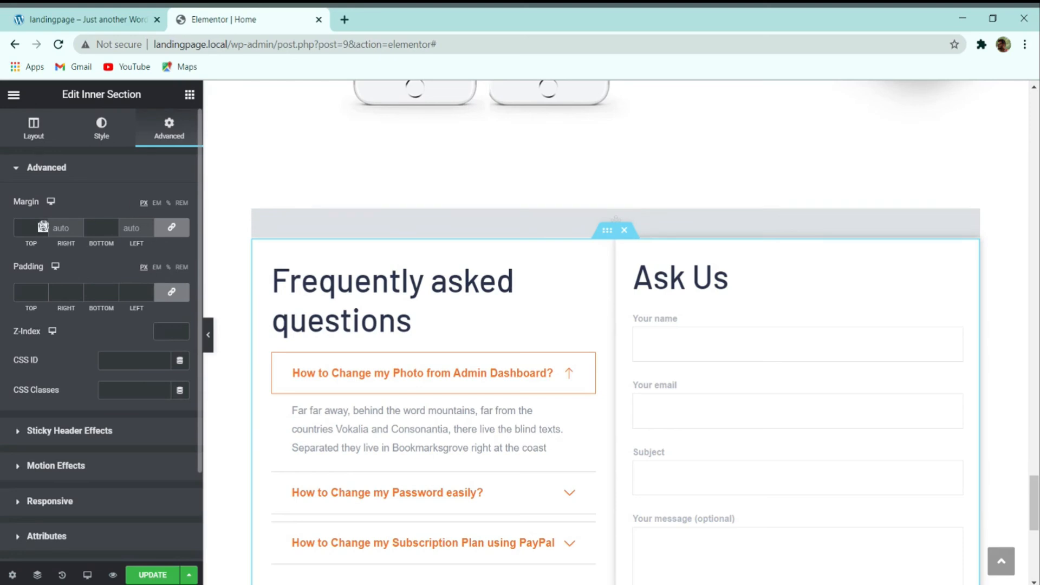
text(100)
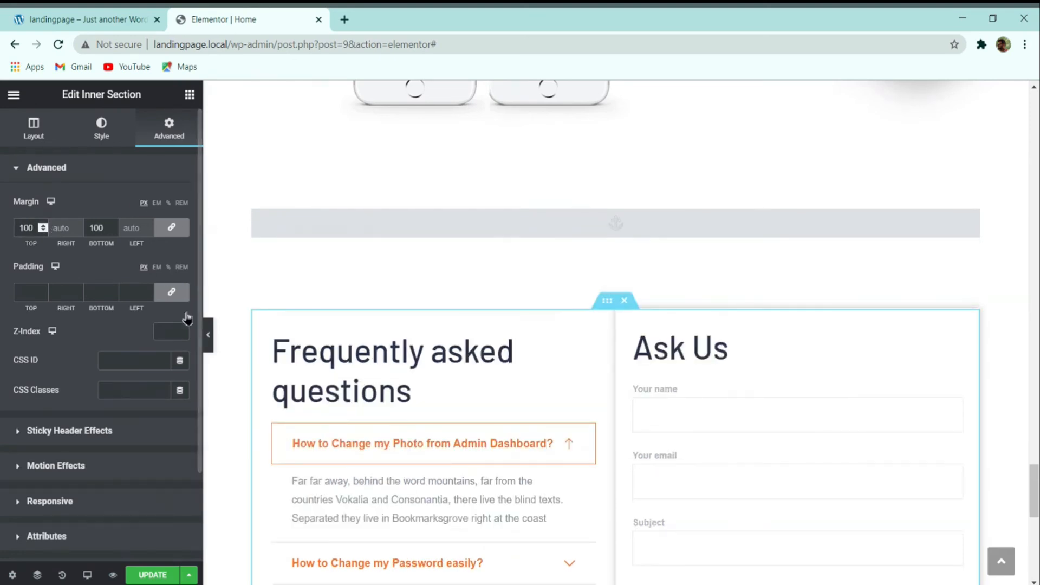
click(208, 335)
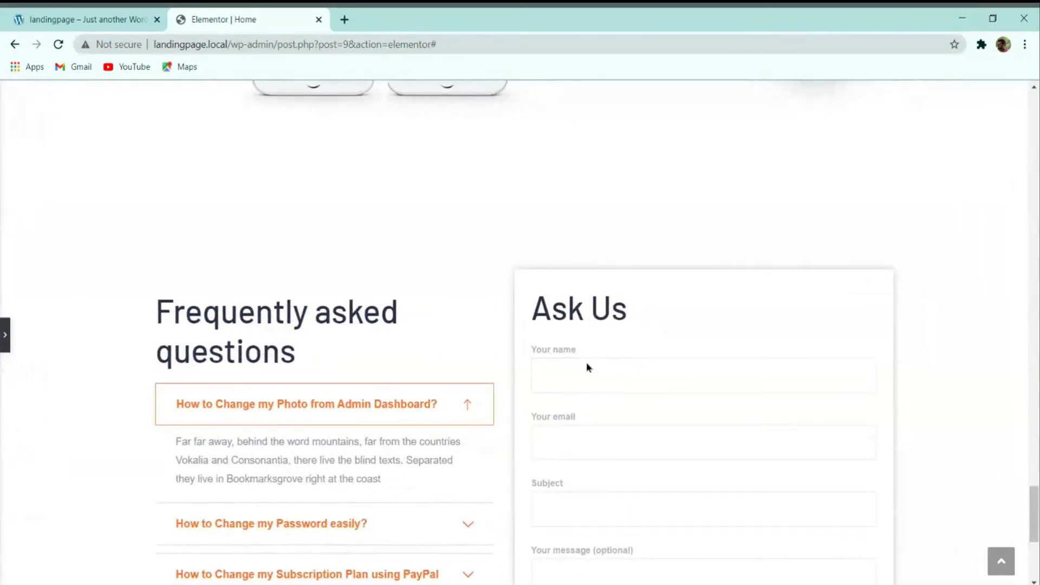
scroll(587, 364, down, 4)
scroll(589, 369, up, 9)
scroll(589, 368, down, 5)
scroll(588, 369, down, 5)
scroll(592, 346, up, 3)
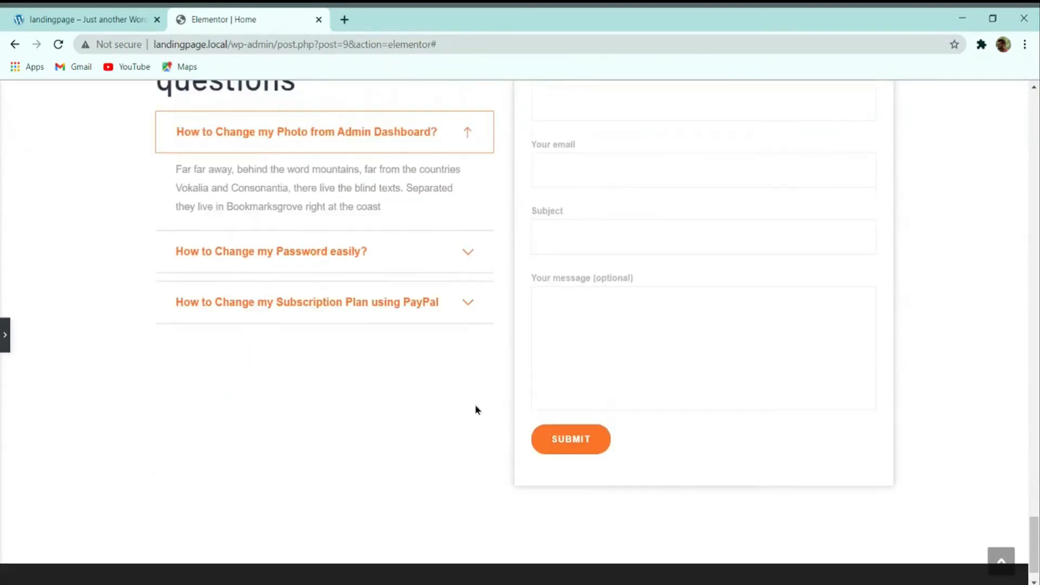
Step: Set the FAQ column's Vertical Align to Middle and update the page
click(5, 335)
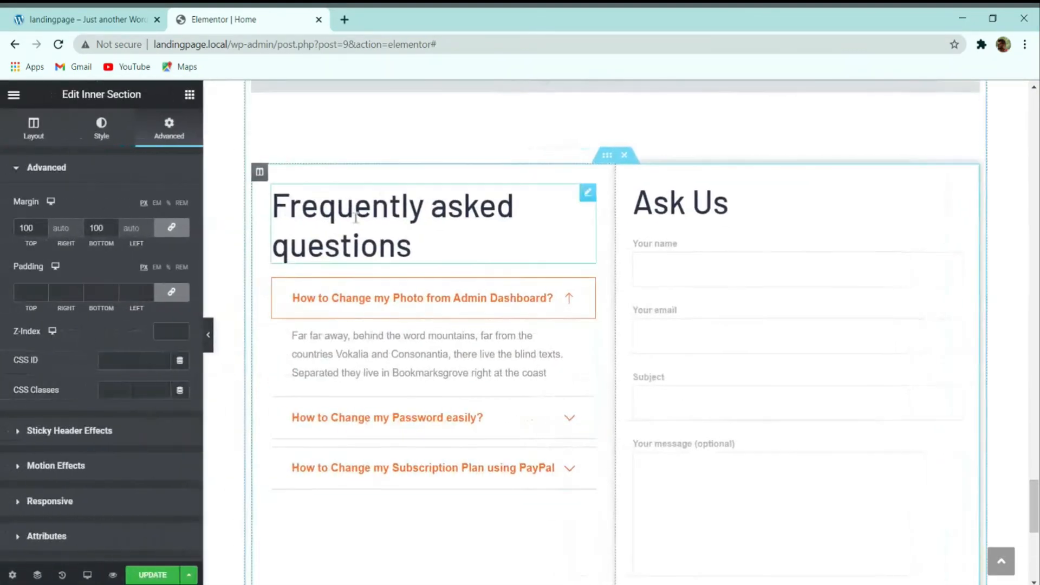
click(259, 172)
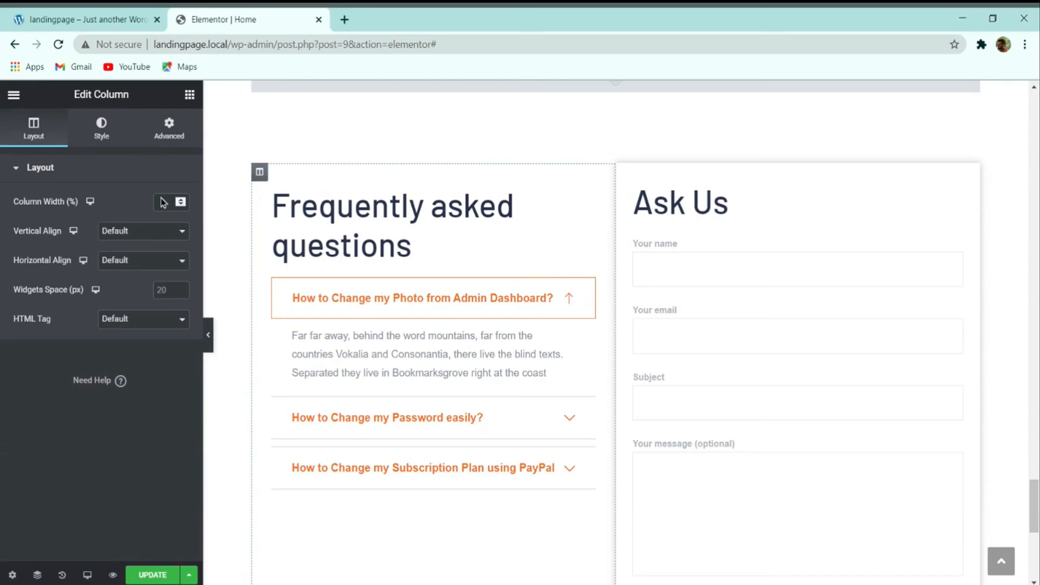
click(140, 266)
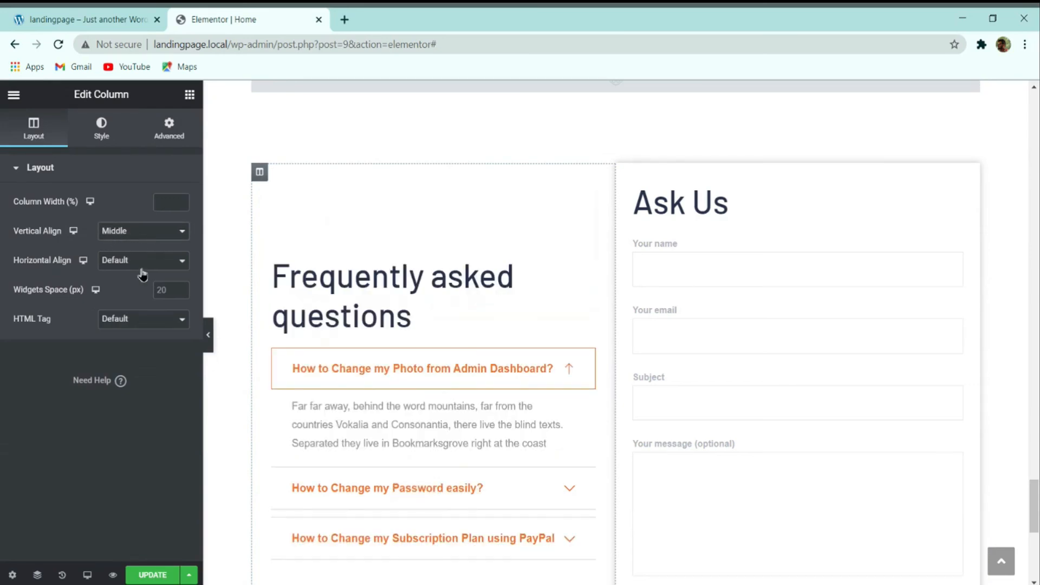
scroll(379, 255, down, 4)
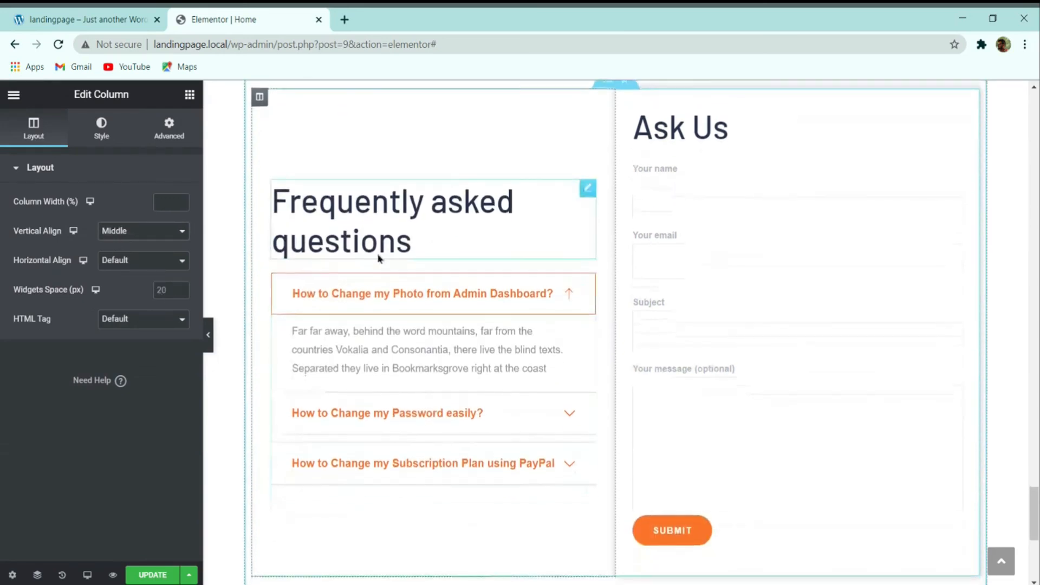
click(157, 574)
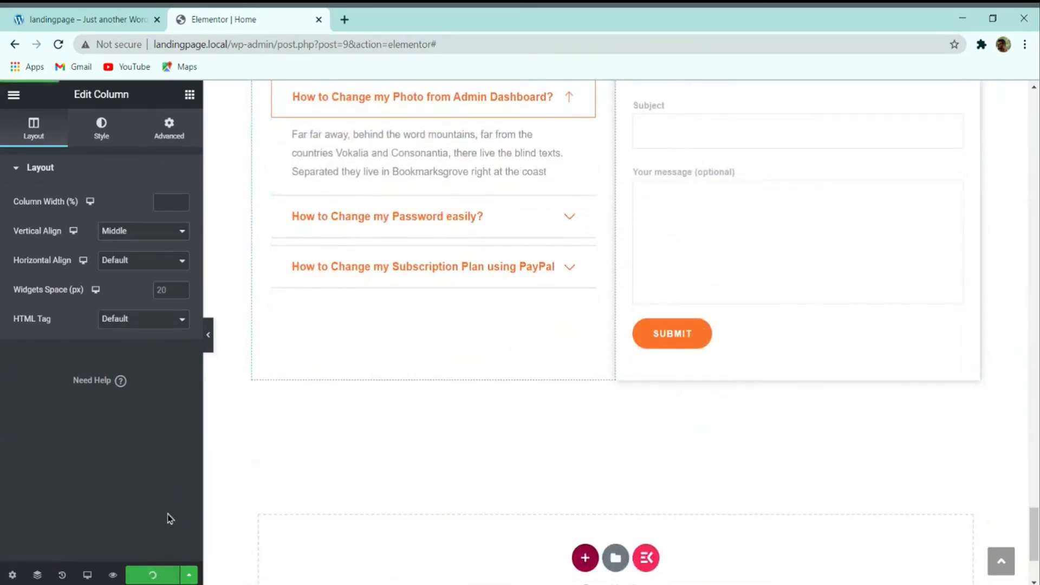
scroll(596, 352, up, 3)
Step: Preview the saved Home page full-width, scrolling through the FAQ and form area
click(206, 338)
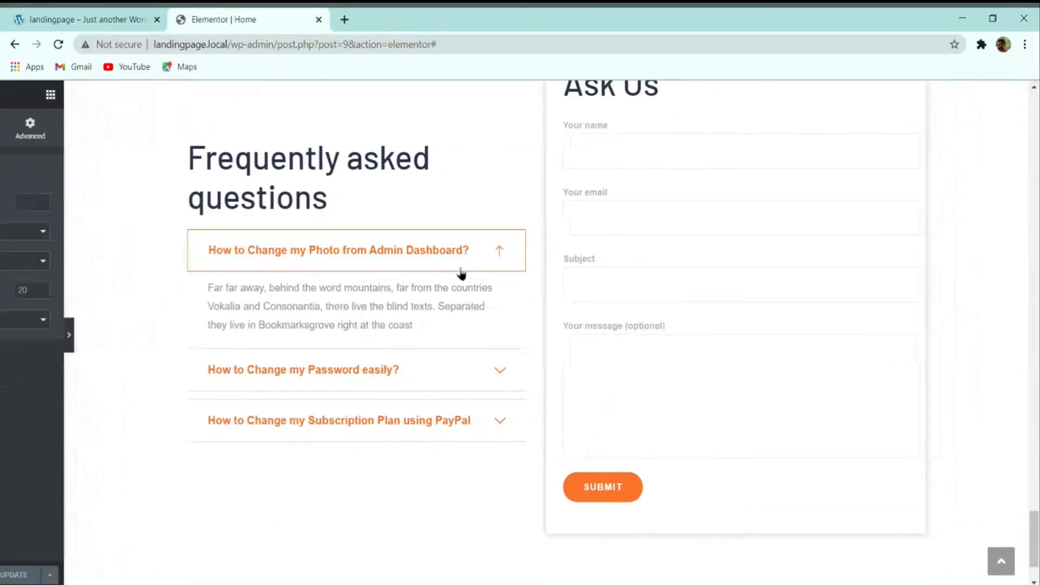
scroll(539, 371, up, 1)
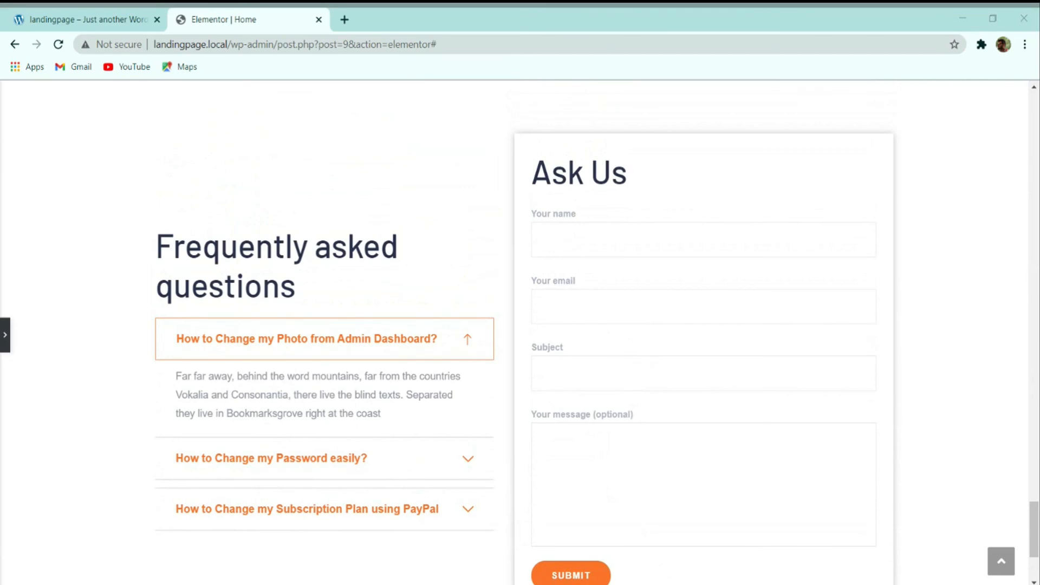
scroll(556, 248, down, 5)
scroll(618, 436, up, 8)
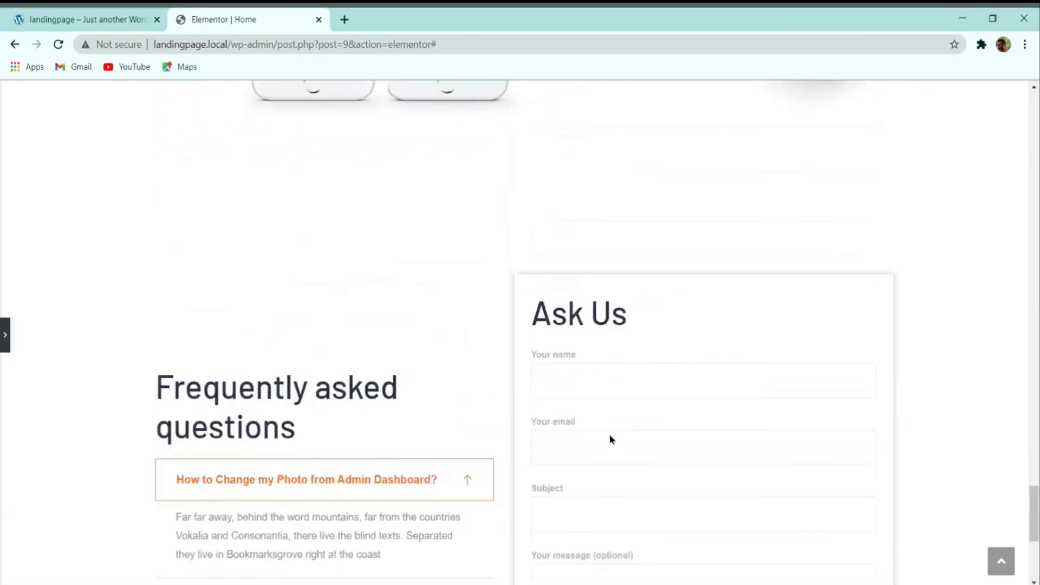
scroll(592, 399, down, 4)
scroll(318, 348, up, 8)
scroll(323, 364, up, 15)
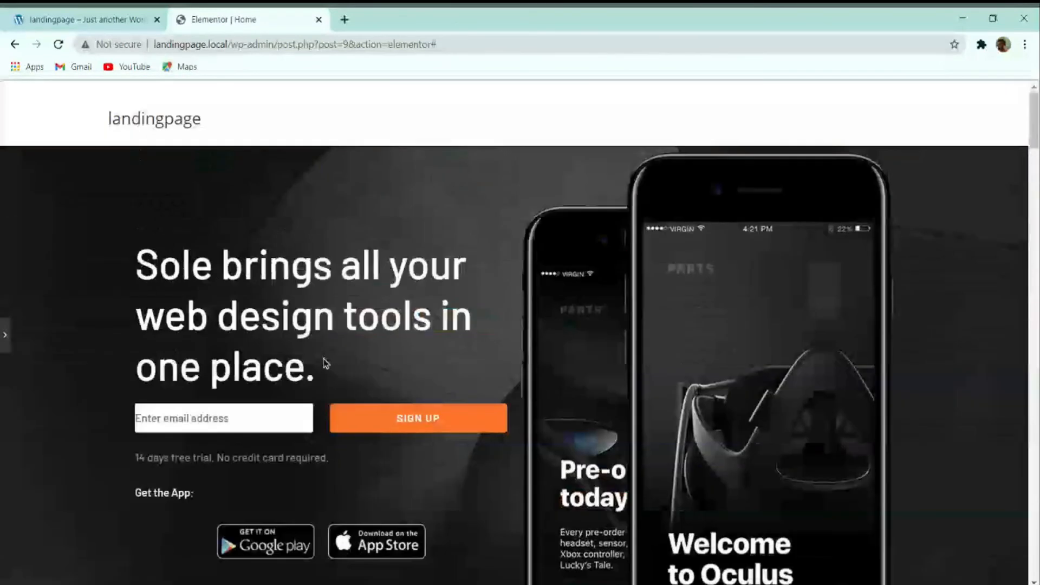
Step: Switch to the live demo site and bring its top navigation into view
click(4, 330)
click(102, 20)
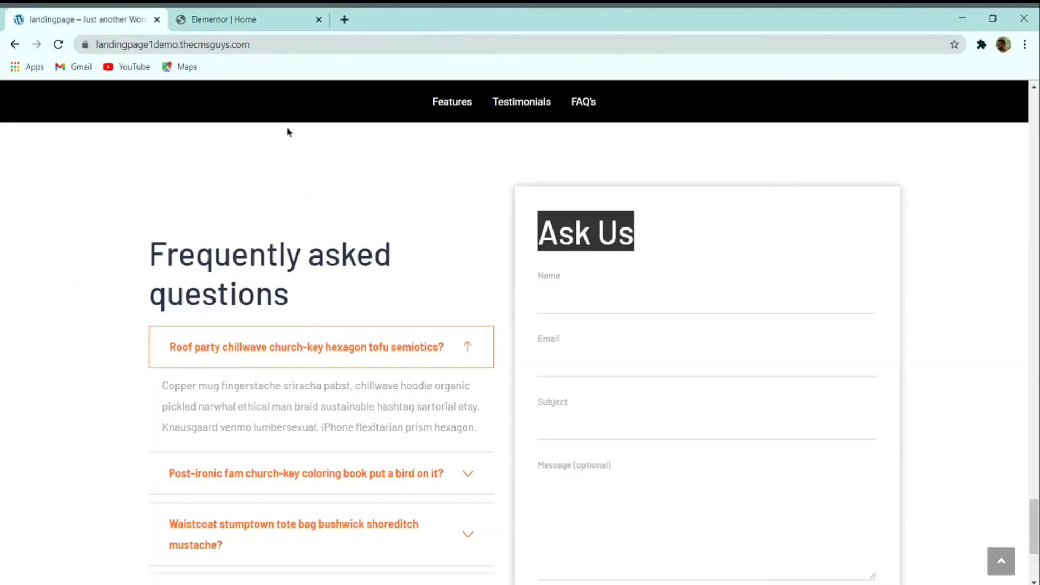
scroll(288, 131, up, 10)
drag(1034, 399, 1034, 121)
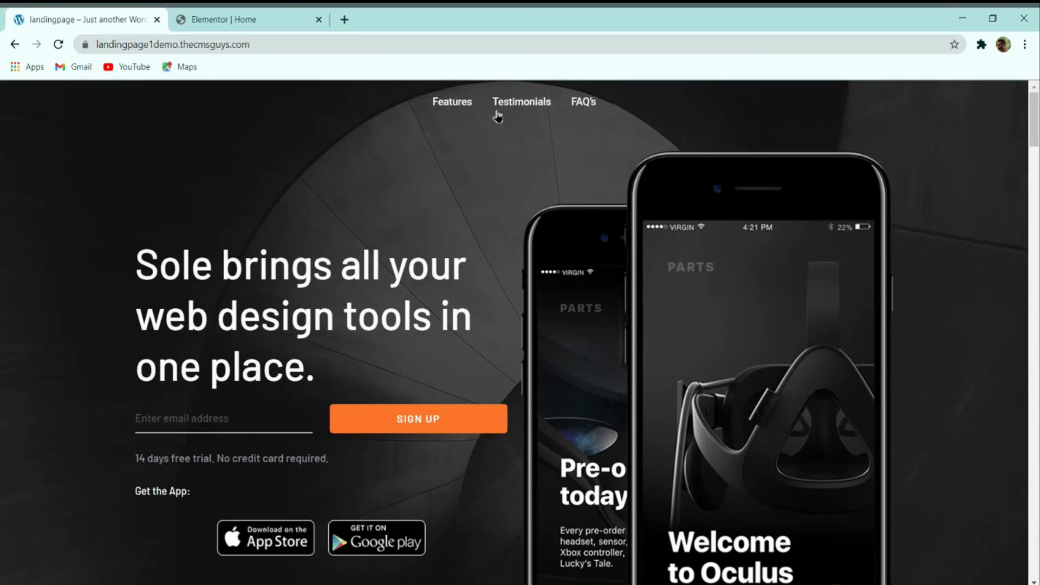
Step: Test the Features, Testimonials and FAQ's links jumping down and back up through the sections
click(581, 103)
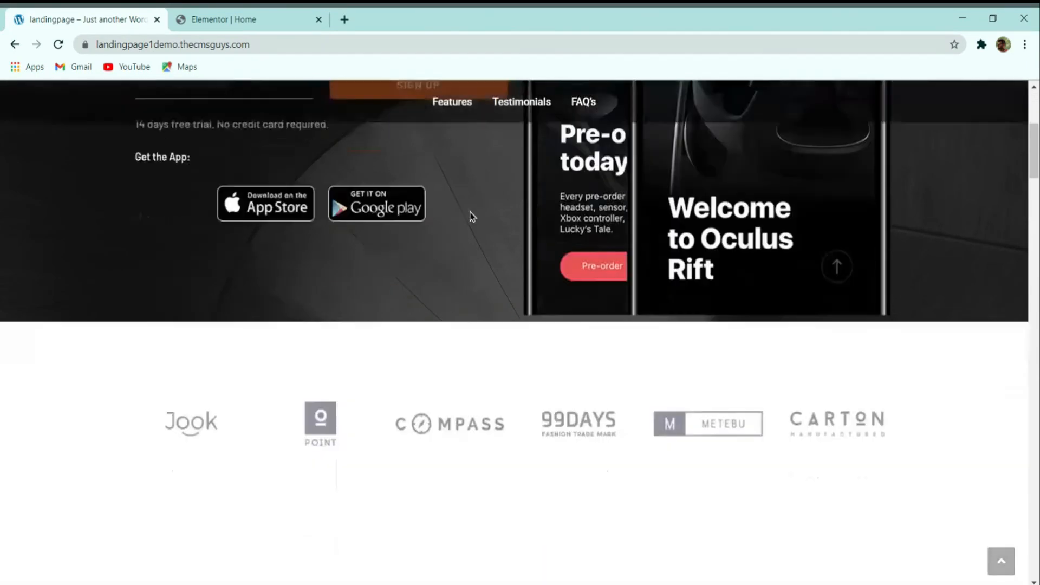
click(495, 101)
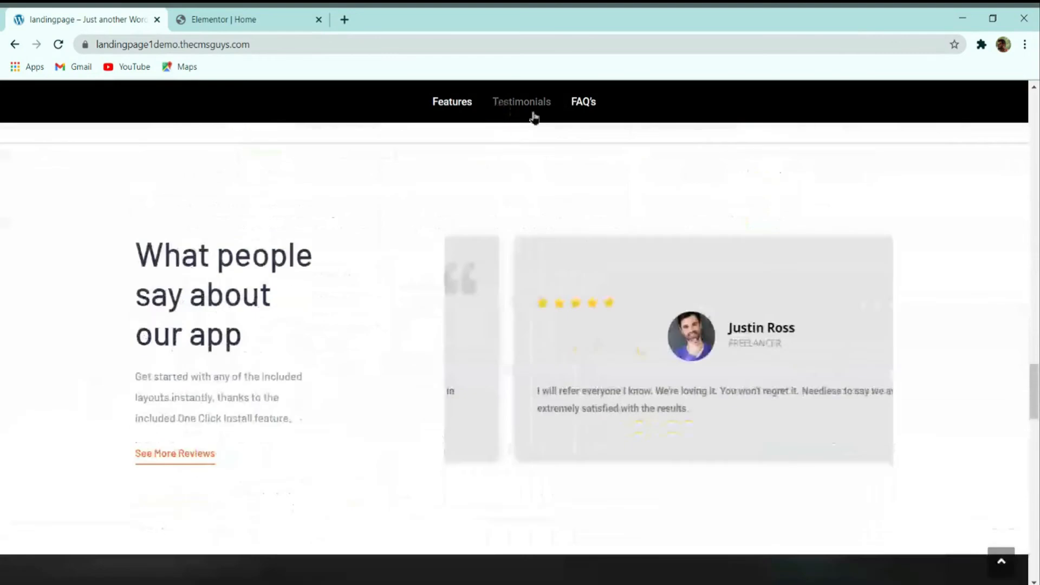
click(580, 108)
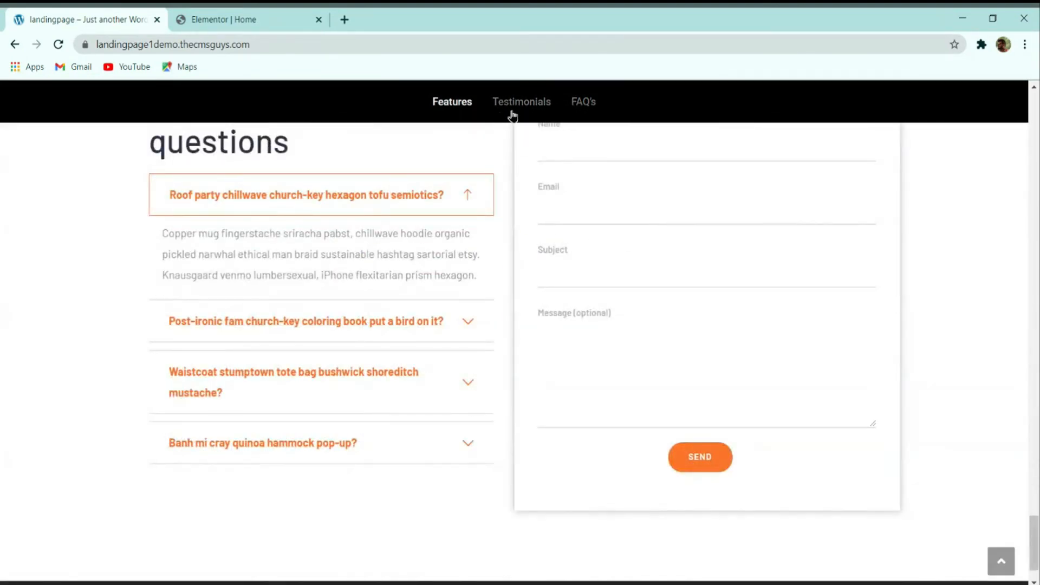
click(513, 113)
click(465, 105)
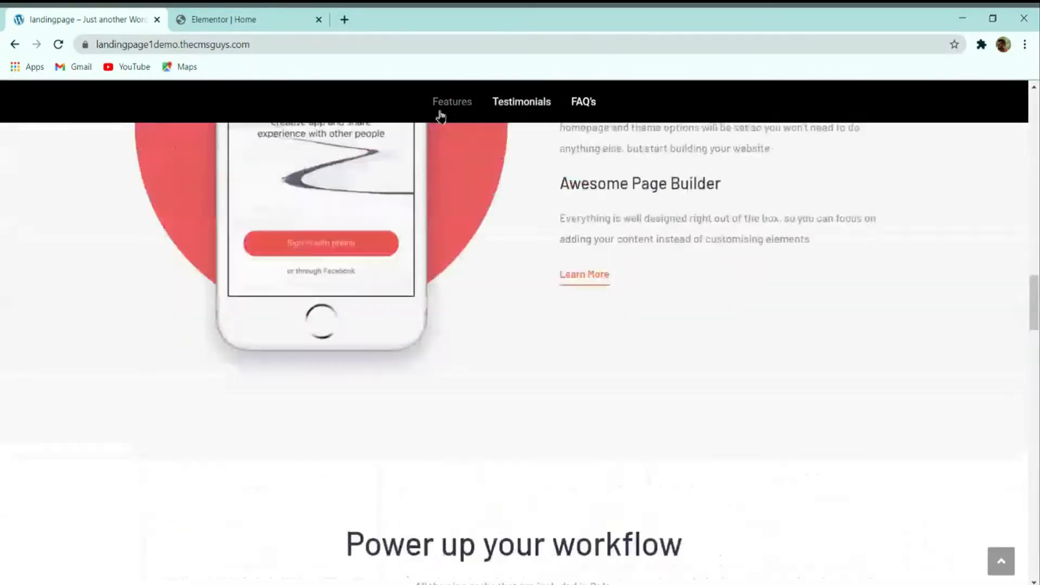
scroll(440, 245, up, 4)
scroll(439, 245, down, 3)
scroll(439, 246, up, 2)
scroll(438, 248, up, 10)
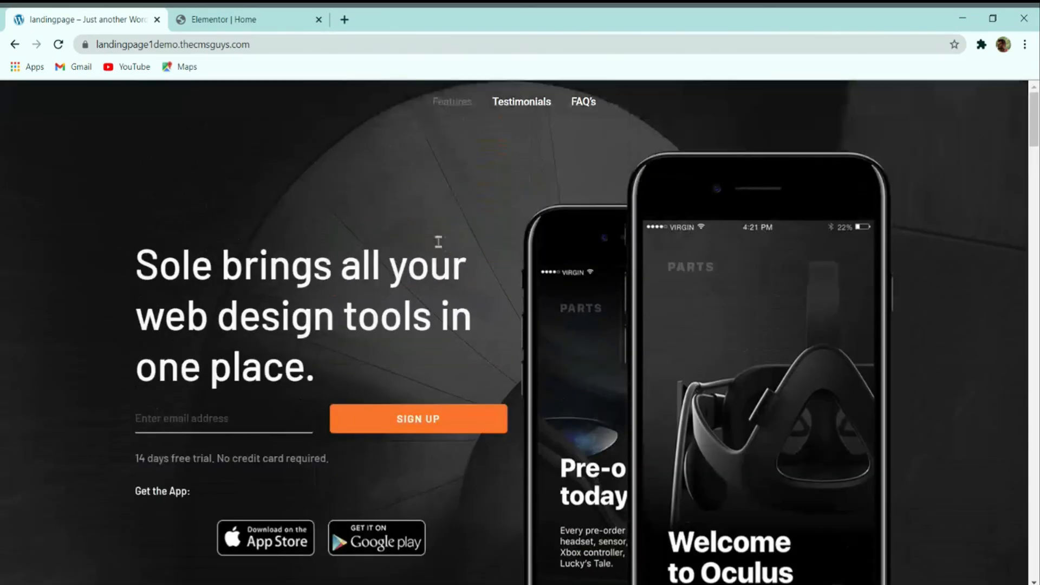
click(241, 16)
Step: Give the Features and Testimonials menu anchors the IDs feature and testimonial
scroll(510, 260, down, 12)
scroll(511, 259, up, 2)
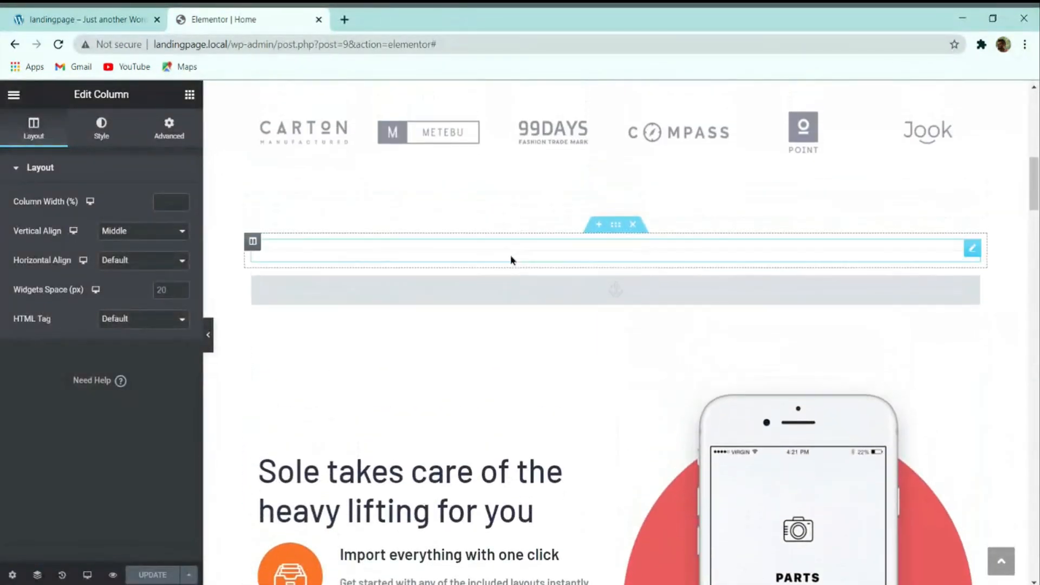
click(590, 290)
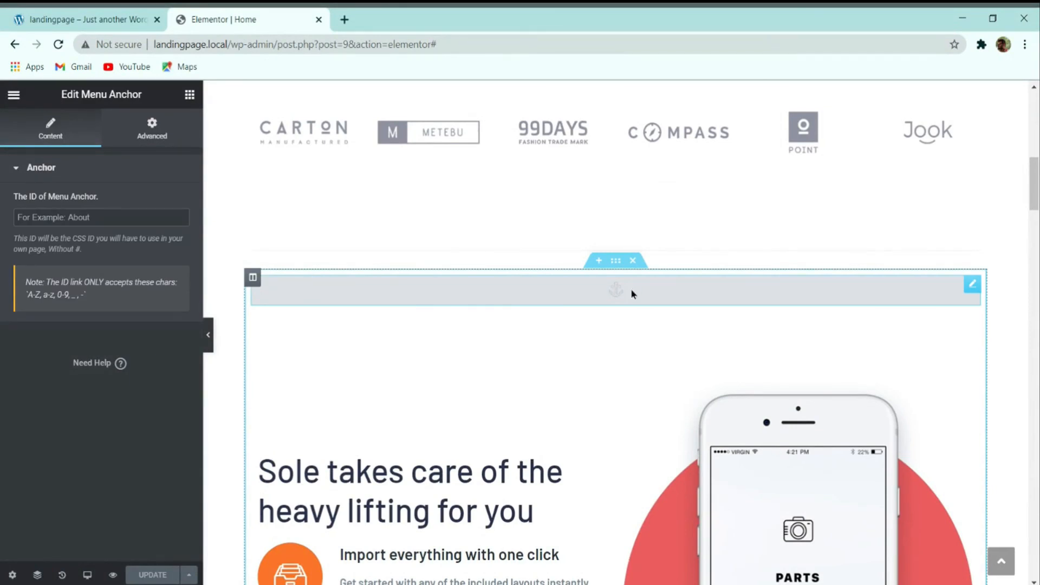
scroll(287, 355, down, 2)
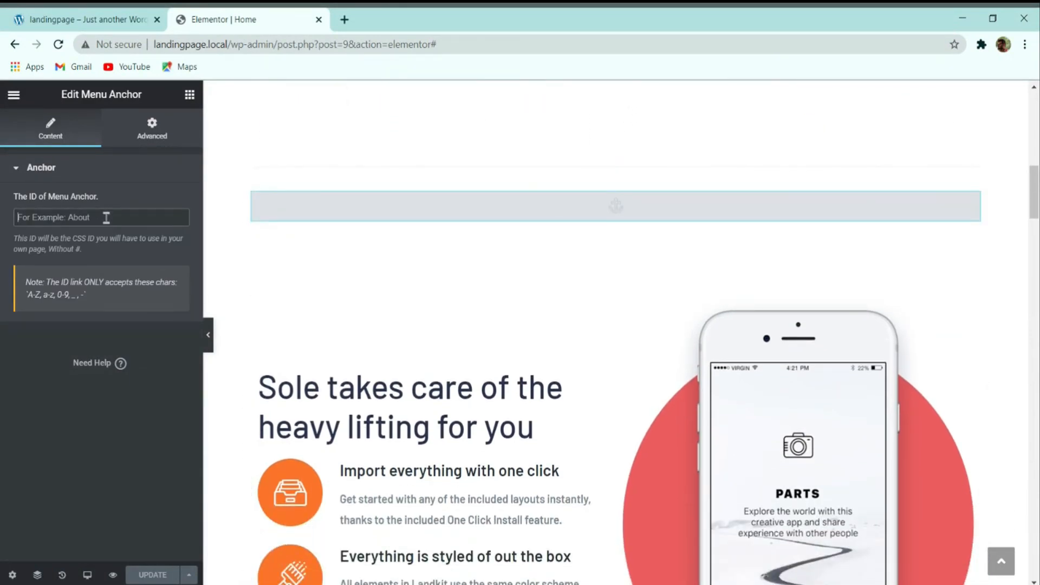
text(feature)
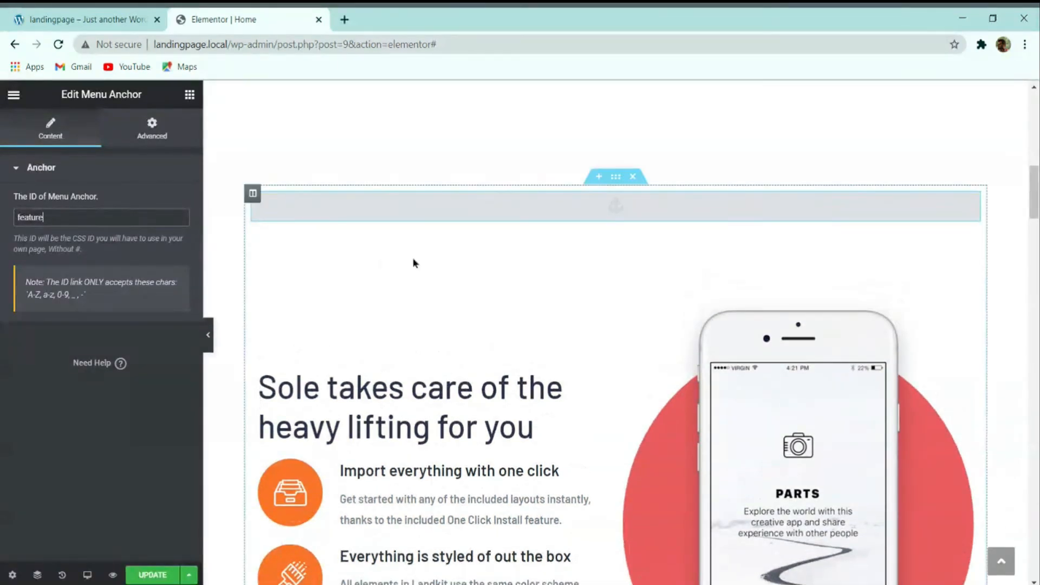
scroll(609, 259, down, 15)
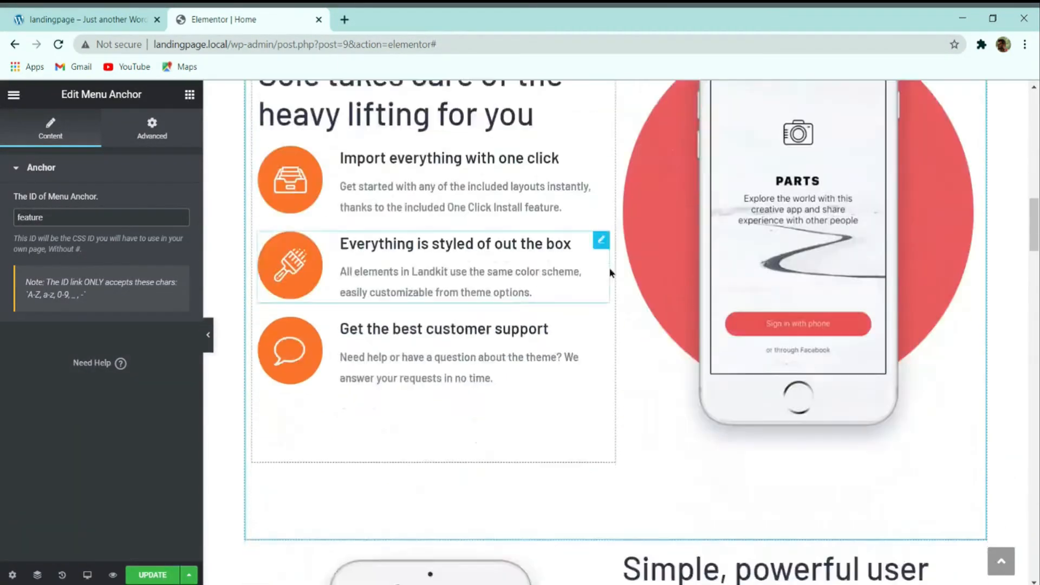
scroll(608, 238, down, 12)
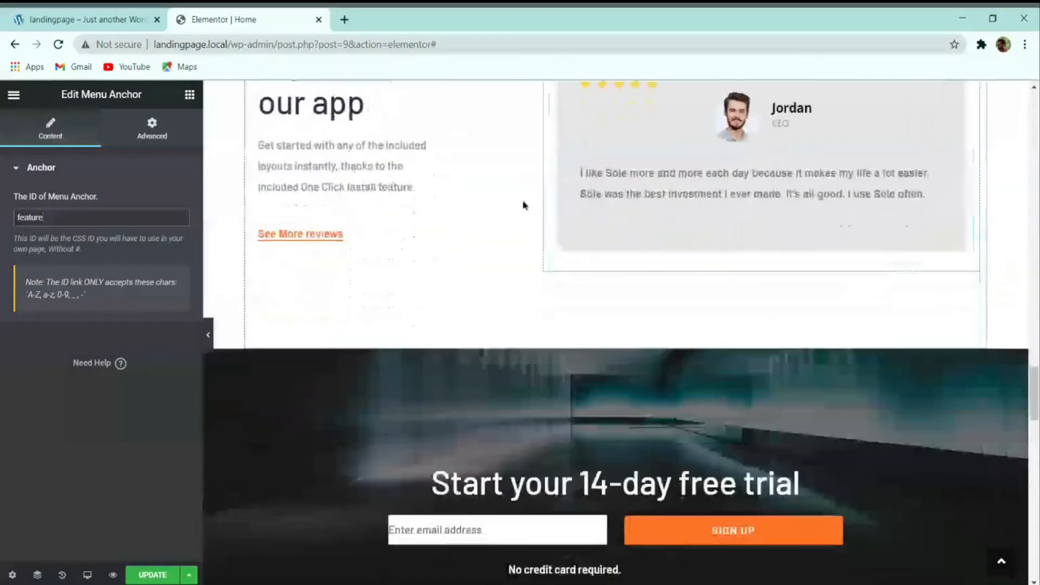
scroll(522, 205, up, 5)
click(514, 184)
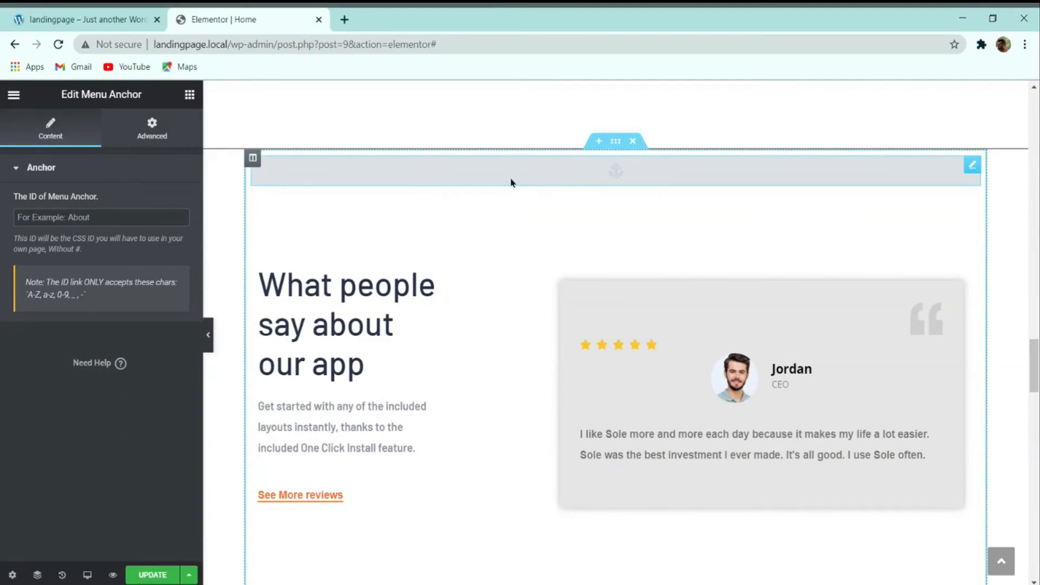
click(87, 212)
text(testimon)
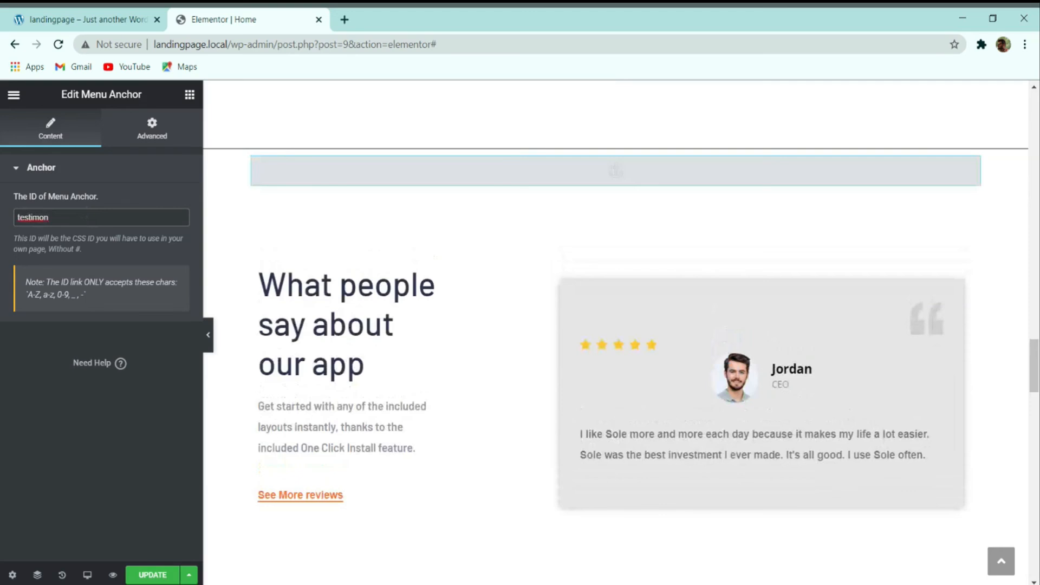
text(ial)
Step: Set the FAQ menu anchor's ID to faq and save the page with Ctrl+S
scroll(463, 206, down, 10)
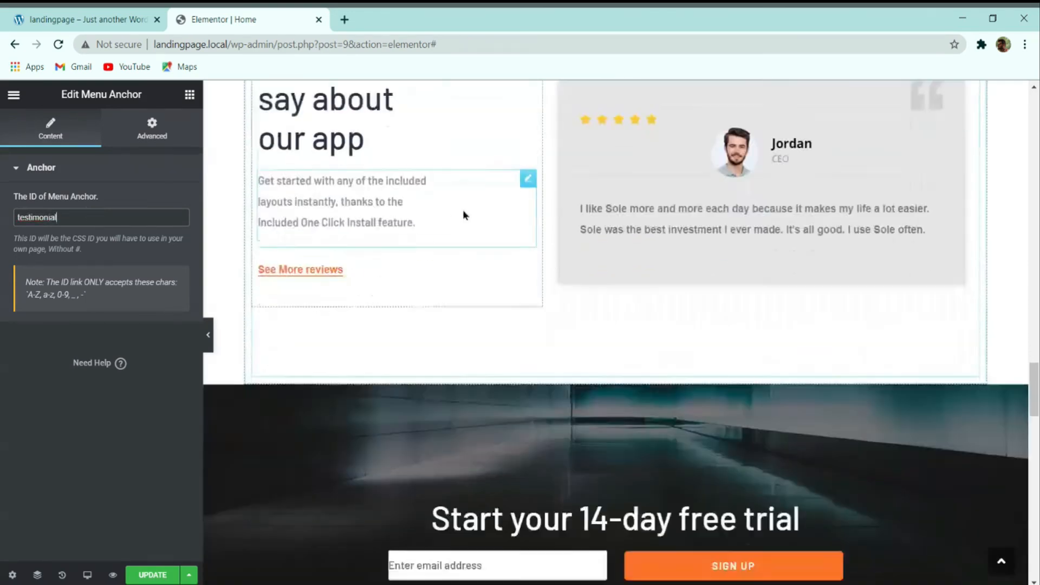
scroll(465, 205, down, 6)
click(517, 296)
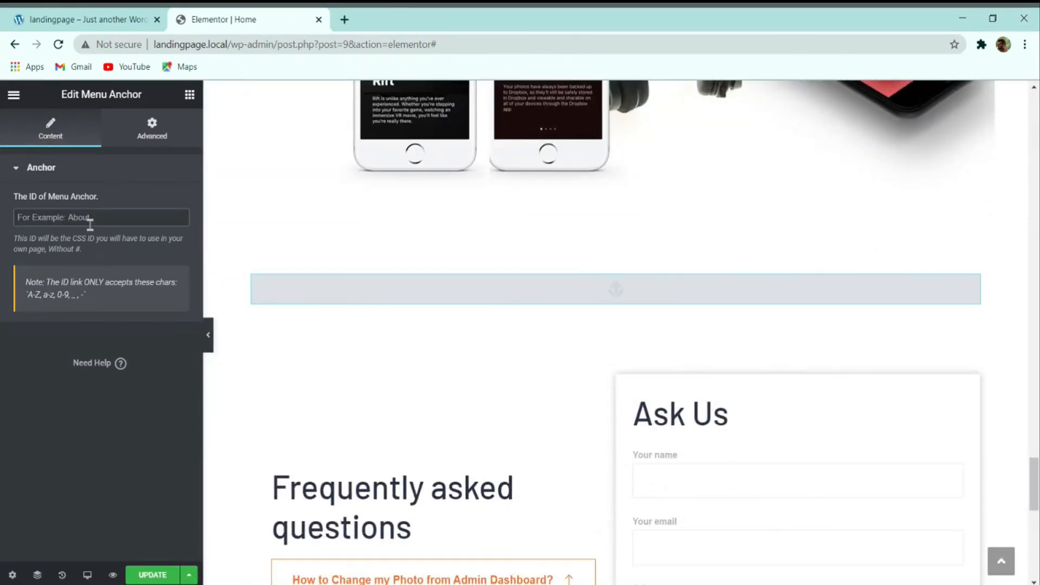
text(faq)
key(ctrl+s)
scroll(515, 391, down, 3)
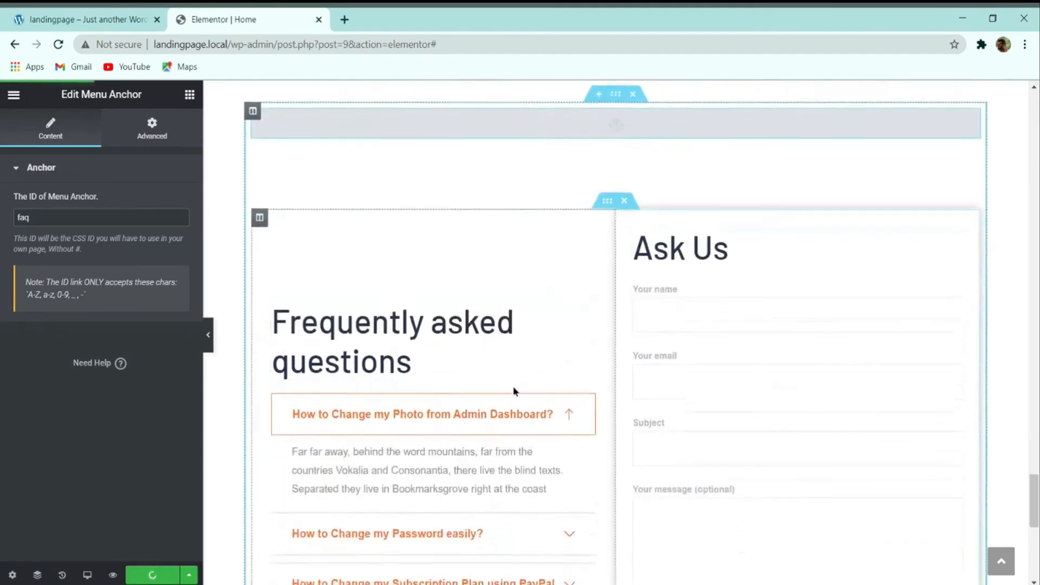
scroll(515, 391, up, 20)
scroll(568, 396, down, 17)
scroll(509, 386, up, 9)
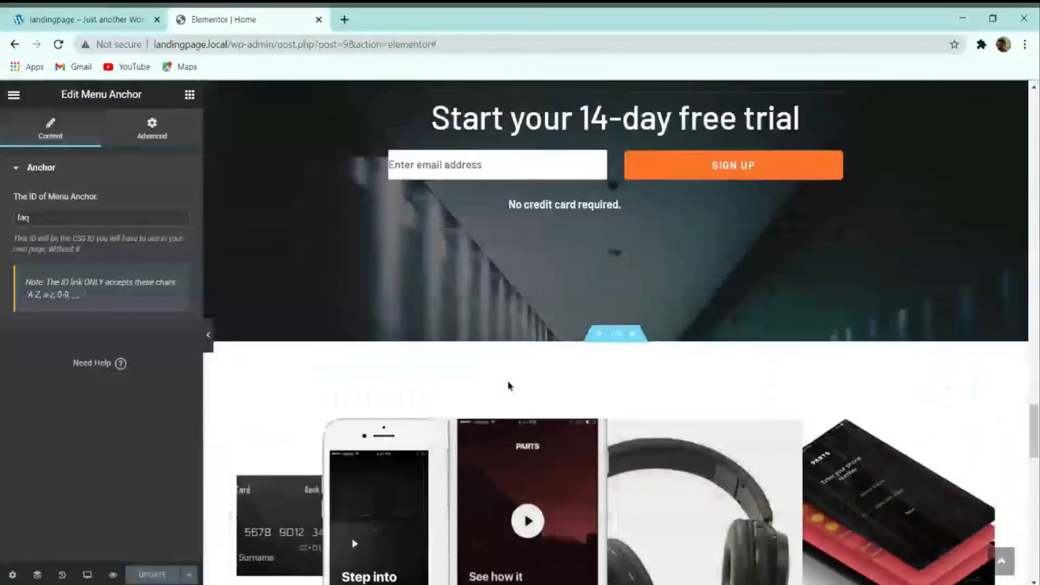
scroll(509, 386, down, 2)
scroll(574, 369, up, 20)
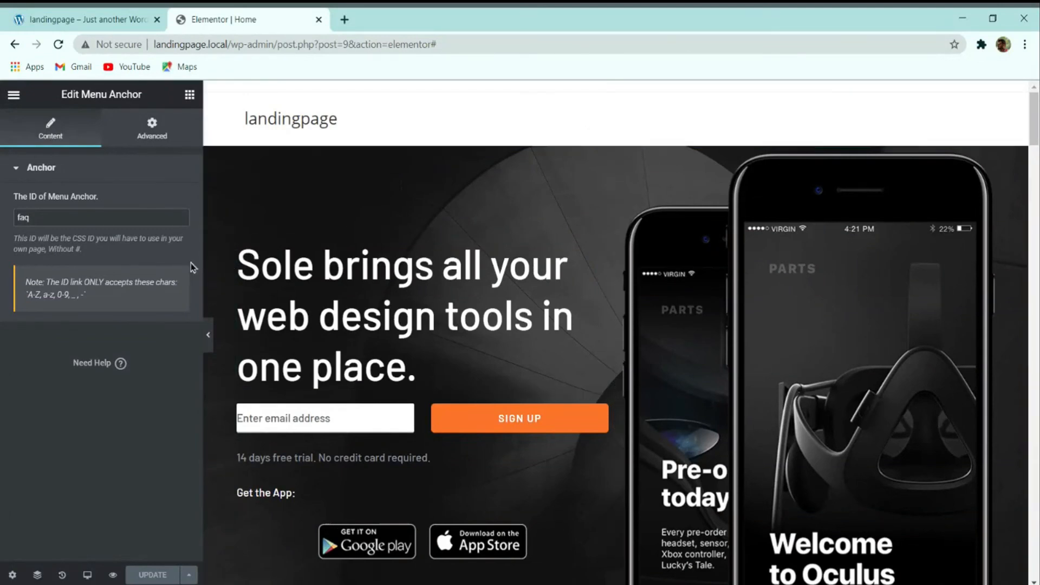
Step: Glance at the demo site, then exit Elementor to the WordPress dashboard
click(74, 17)
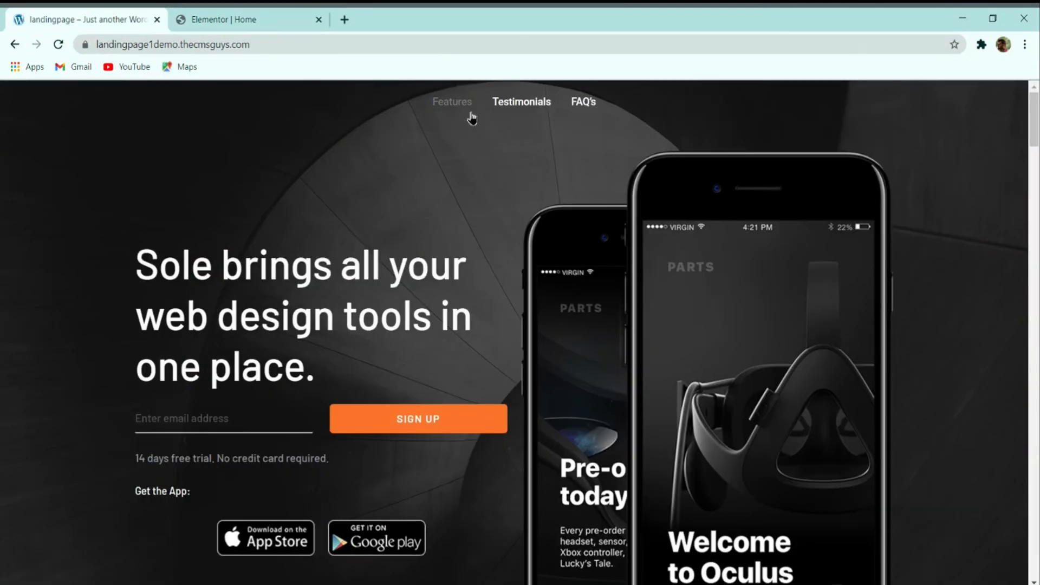
click(227, 19)
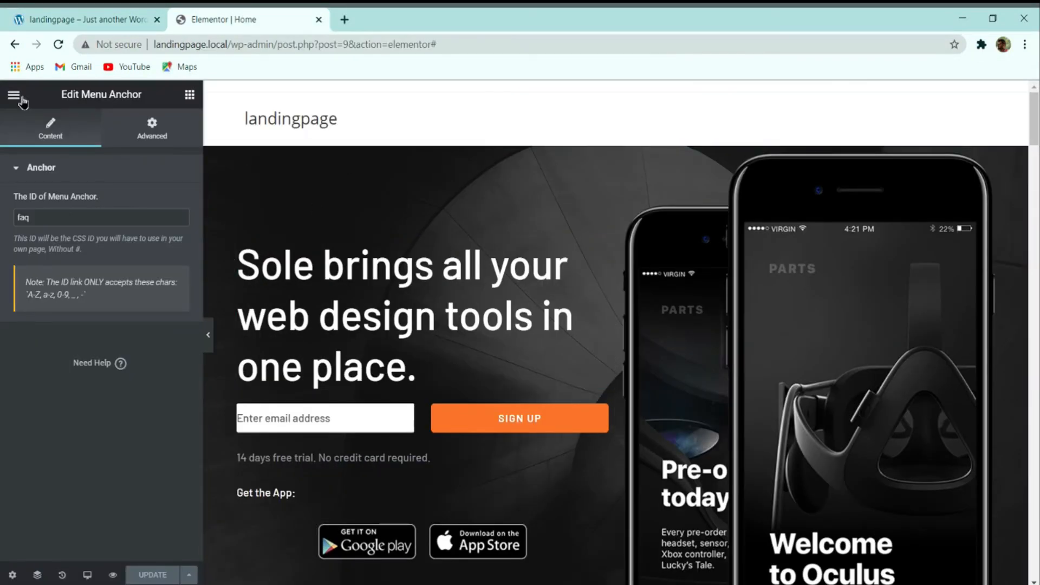
click(16, 95)
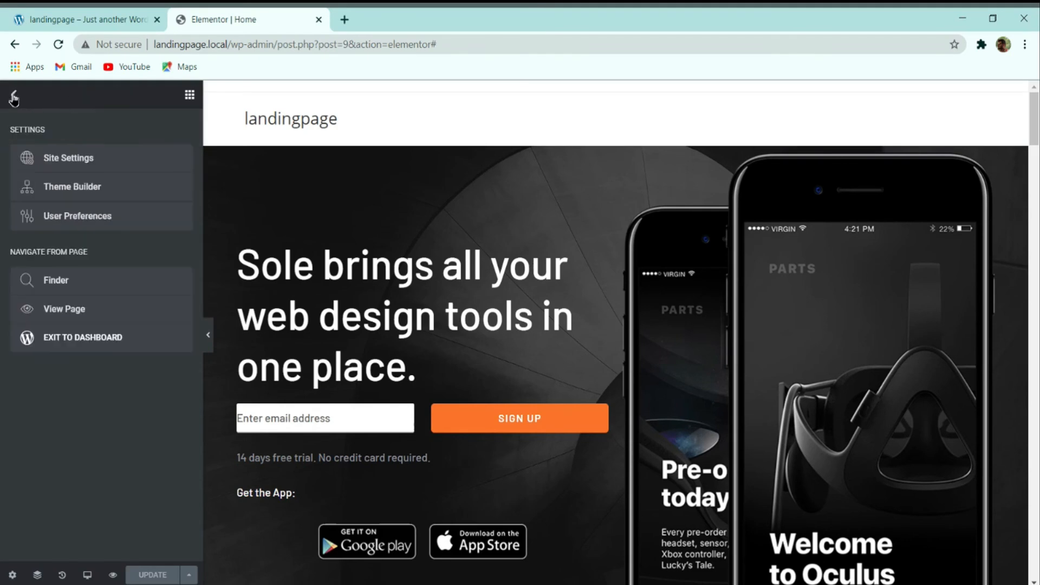
click(49, 337)
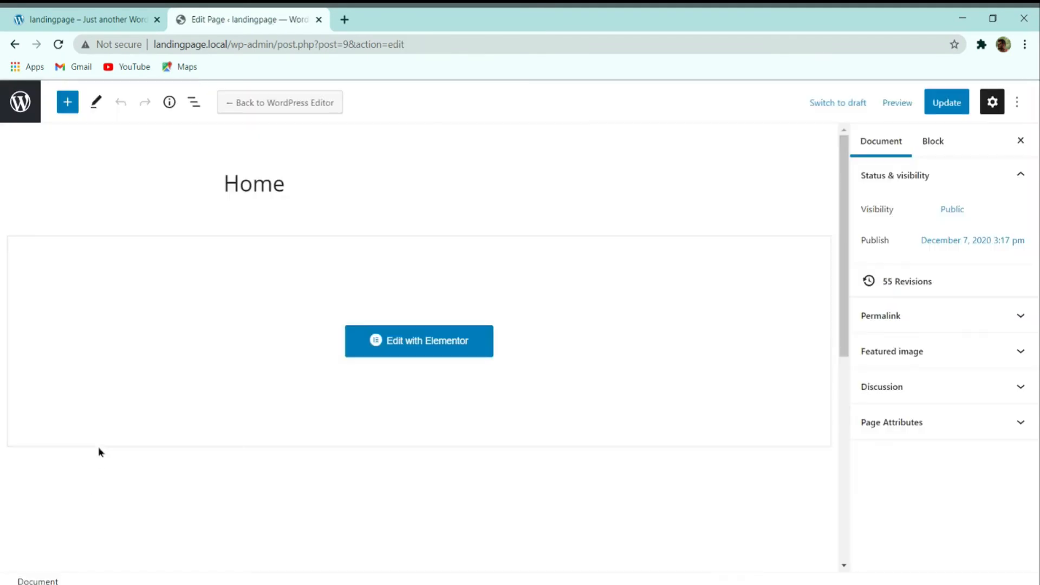
Step: Open the live site in a new tab to check its current front page, then return to Pages
click(21, 103)
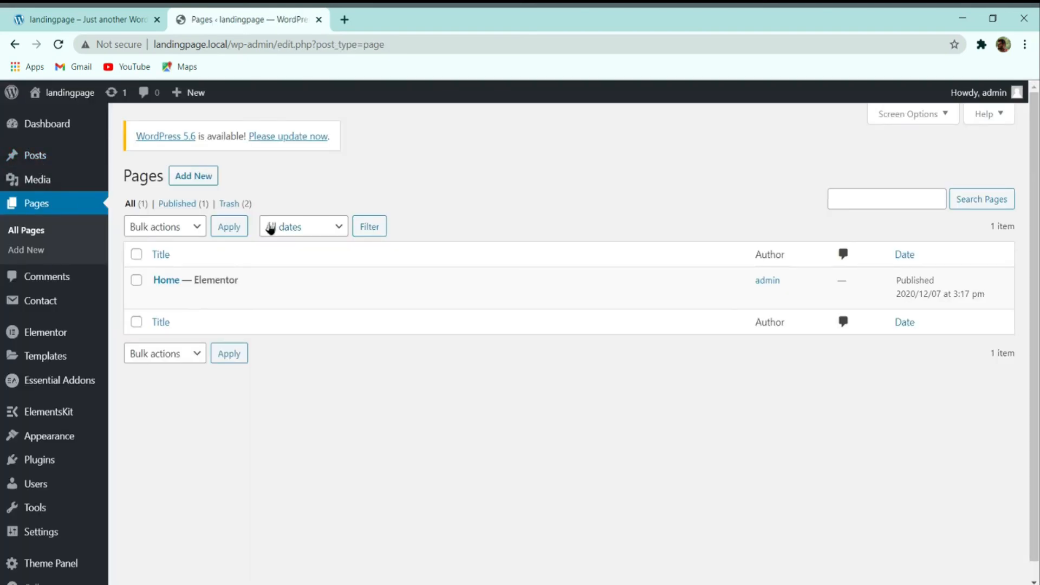
mouse_move(48, 98)
middle_click(45, 118)
click(419, 14)
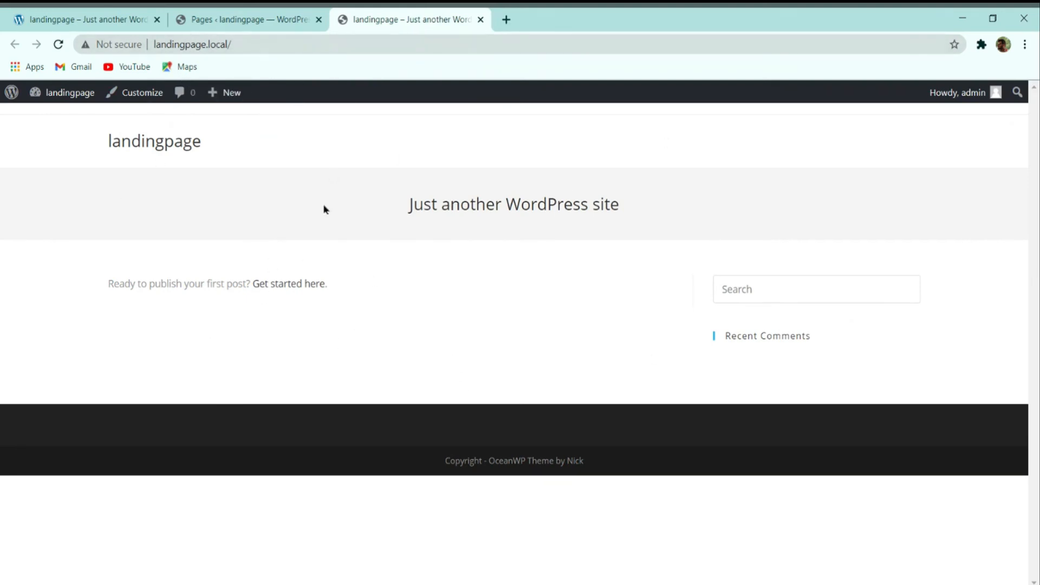
click(248, 19)
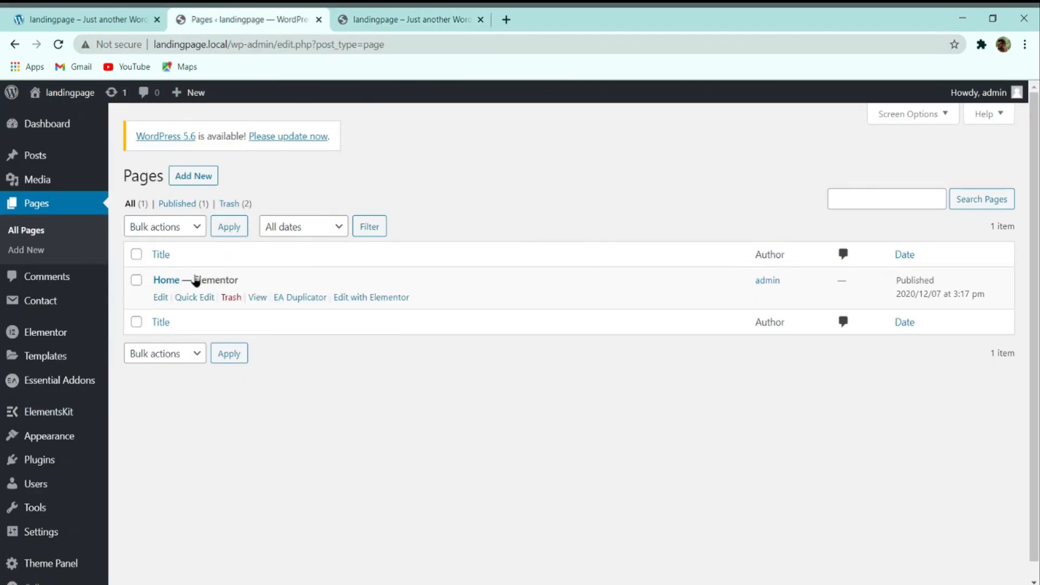
scroll(69, 322, down, 1)
mouse_move(41, 520)
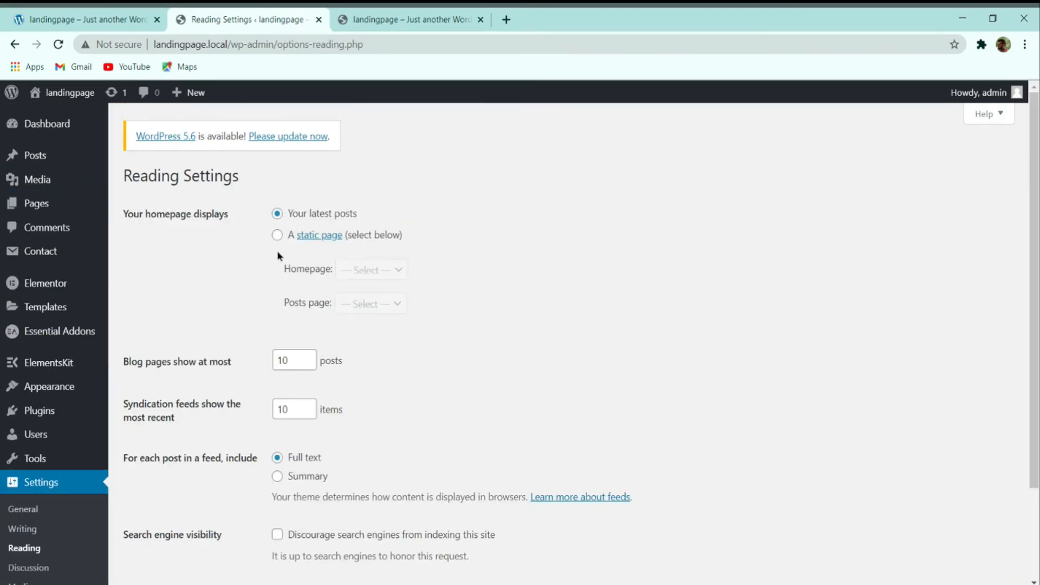
Step: Choose 'A static page' with Home as the homepage and save the reading settings
click(277, 236)
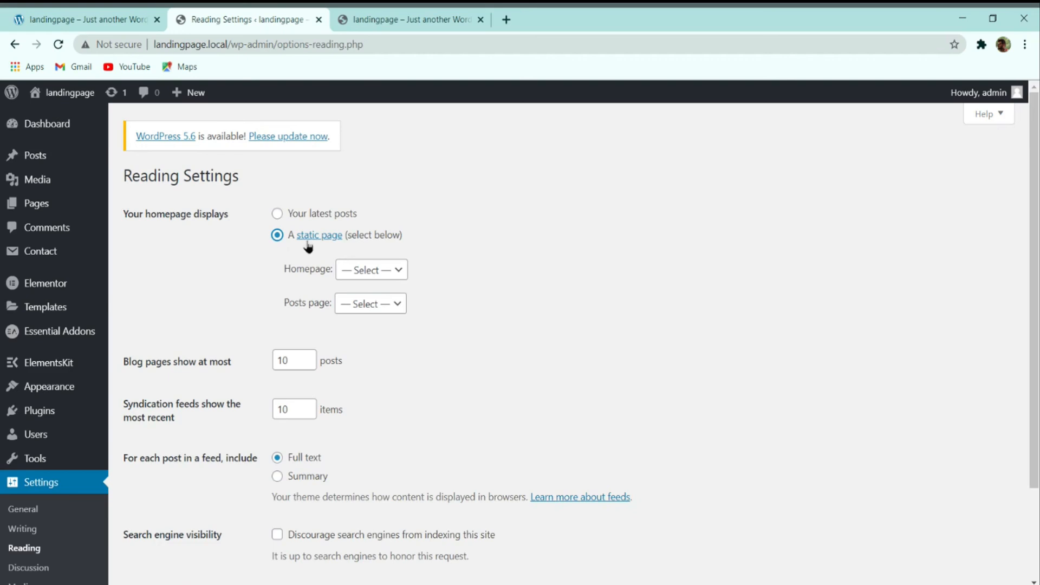
click(370, 271)
click(365, 297)
scroll(372, 304, down, 3)
click(174, 482)
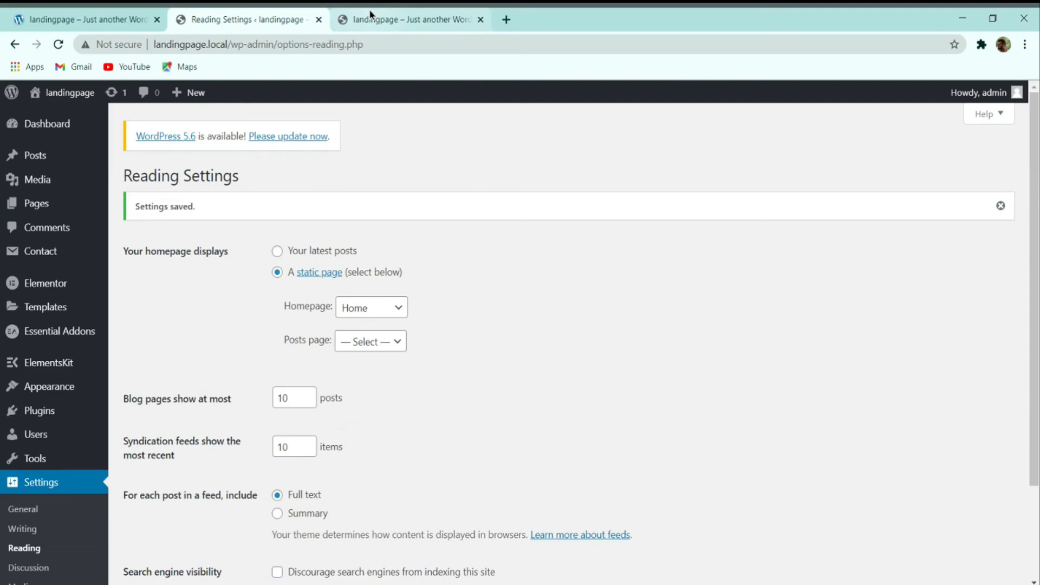
Step: Reload the live site tab and scroll through the new Home landing page
click(371, 17)
click(61, 48)
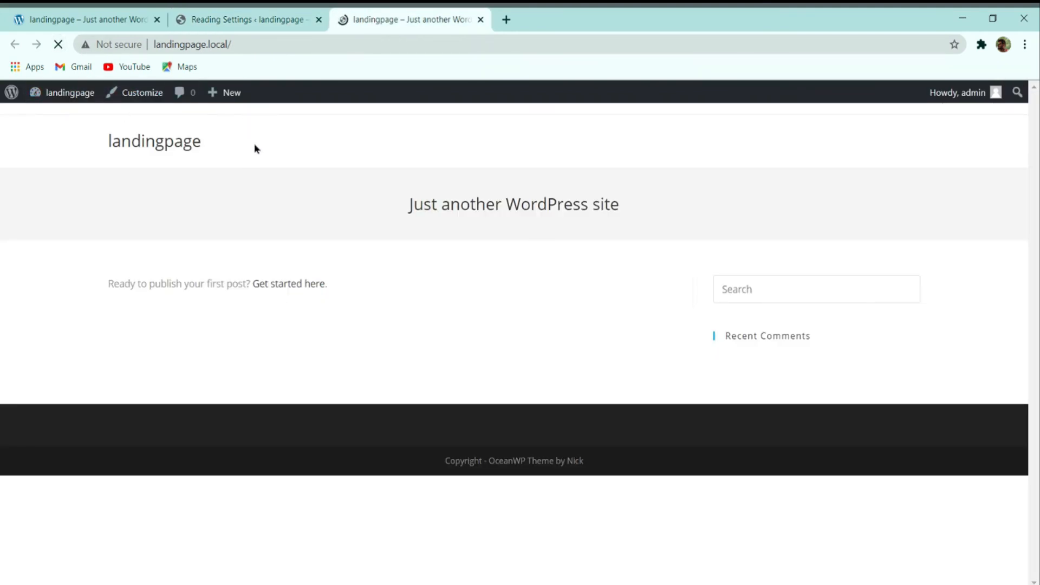
scroll(532, 170, down, 15)
scroll(534, 181, down, 10)
scroll(495, 239, up, 15)
scroll(488, 270, down, 15)
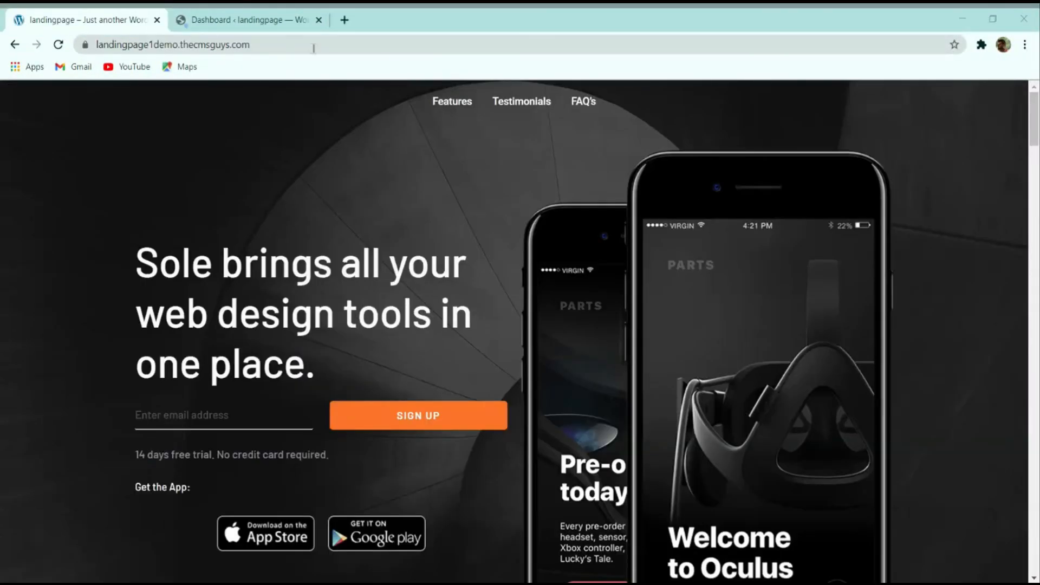
Step: Scroll the live site, then return to the dashboard and dismiss the password warning
scroll(373, 216, down, 4)
scroll(376, 233, up, 4)
scroll(371, 241, down, 4)
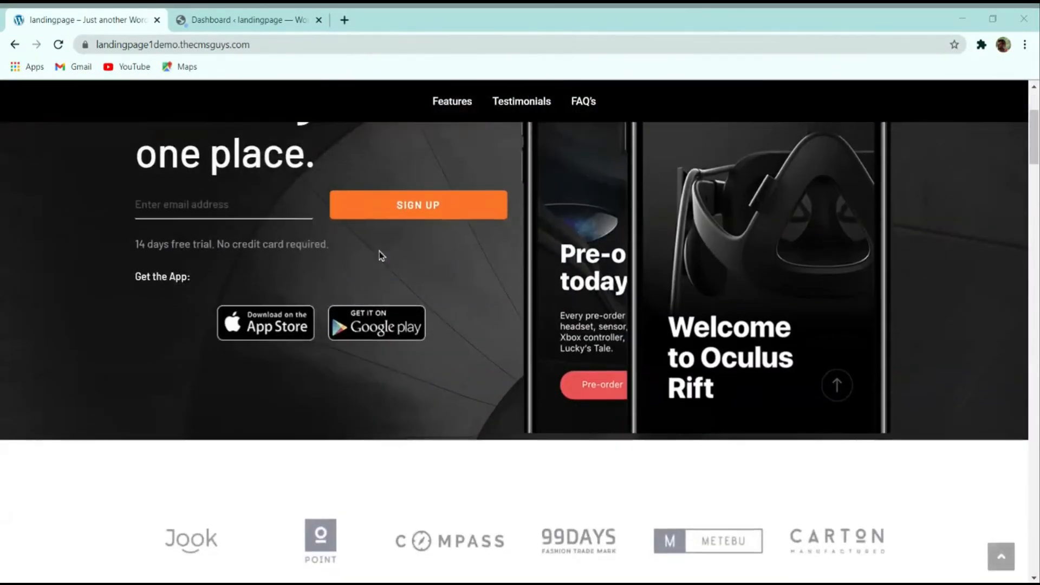
scroll(382, 255, up, 4)
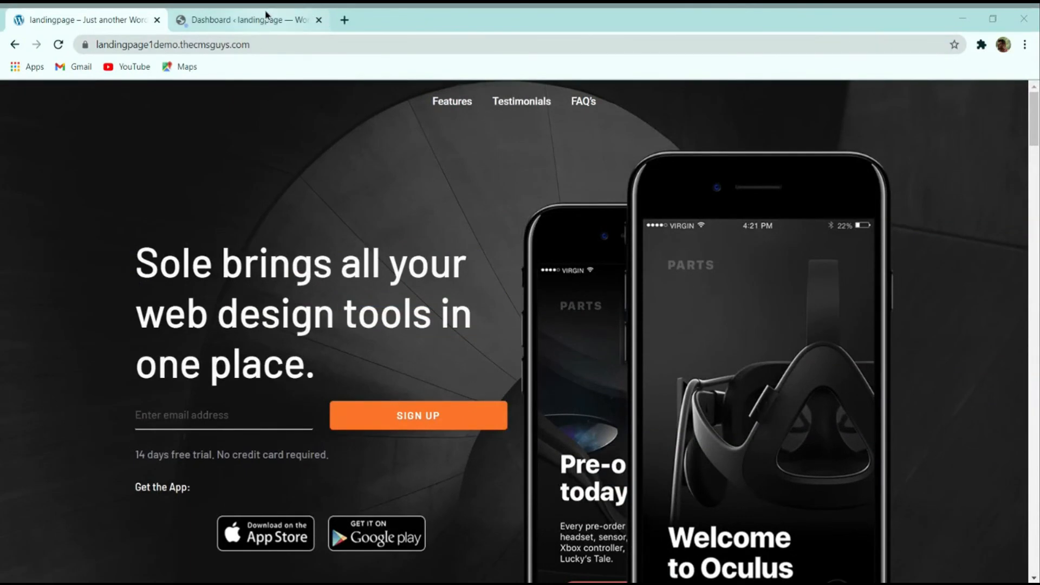
click(266, 14)
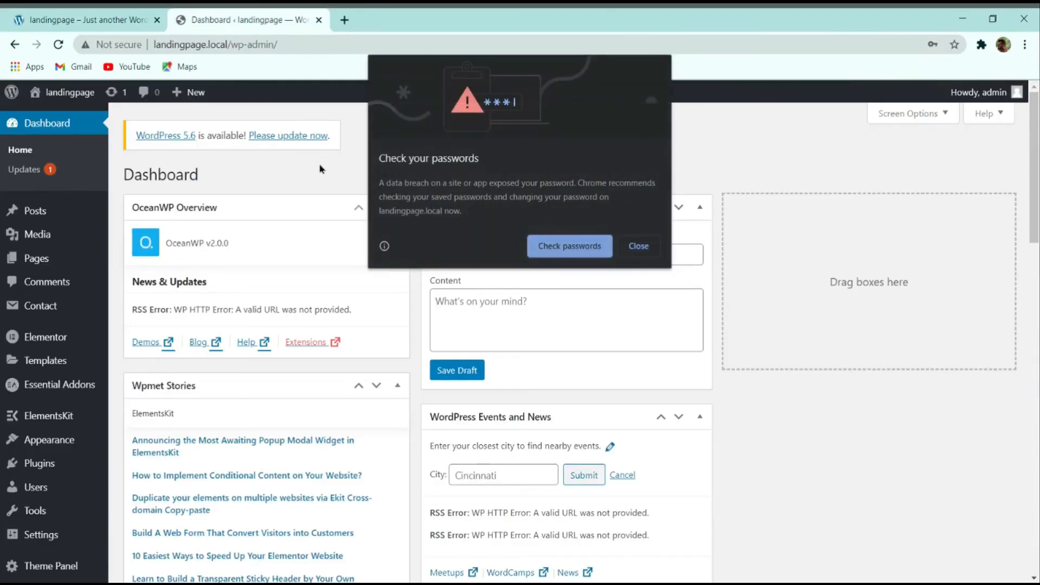
click(638, 246)
Step: Add an ElementsKit template titled Header, type Header on Entire Site, activated, and save it
scroll(64, 445, down, 4)
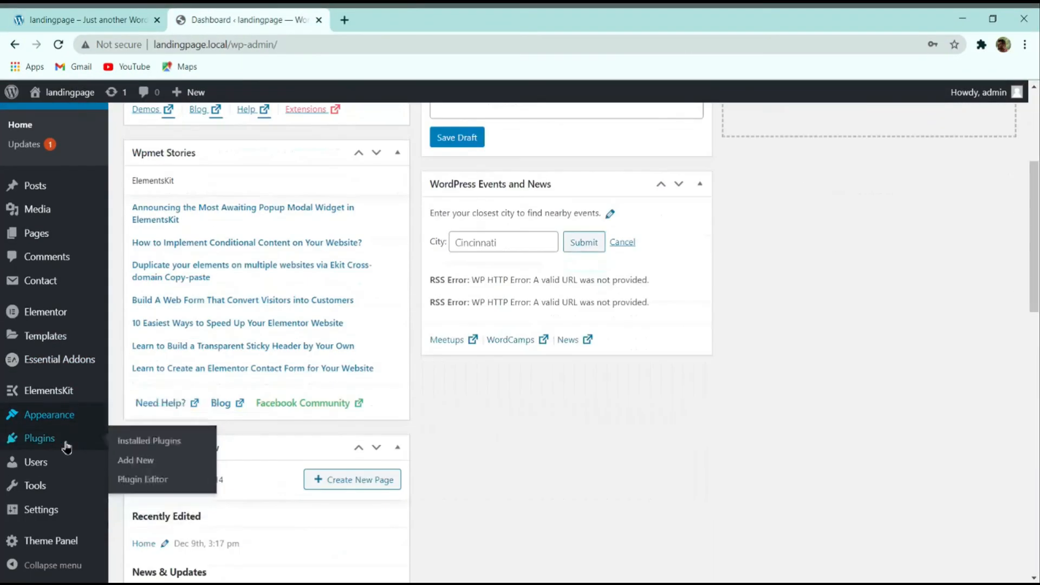
mouse_move(52, 400)
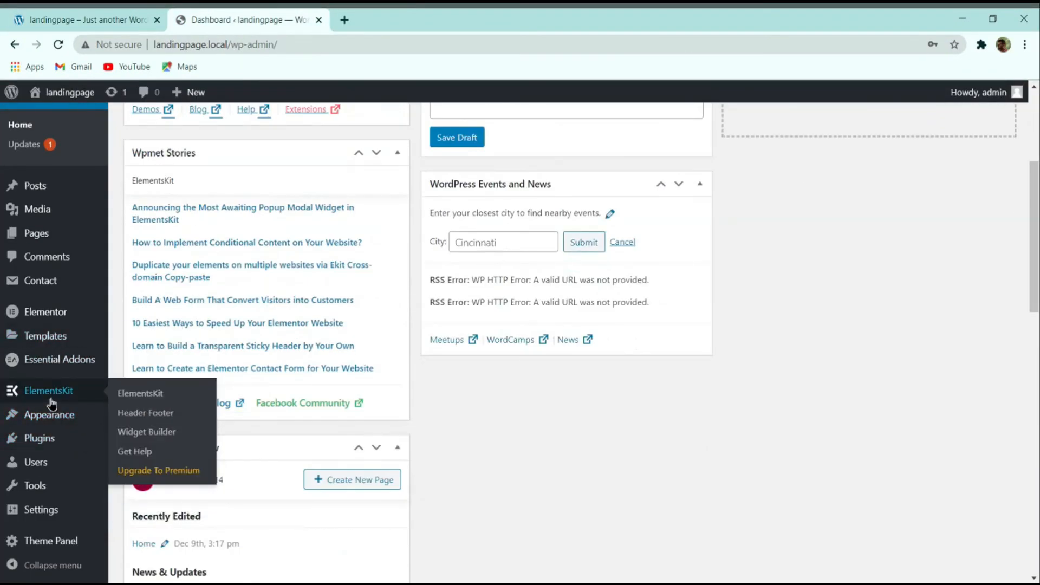
click(146, 415)
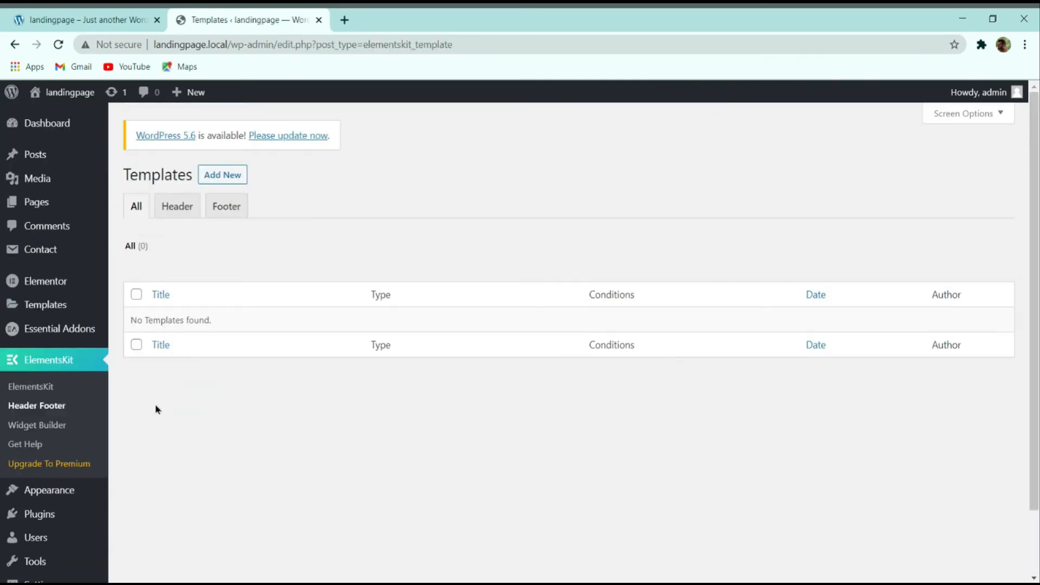
click(218, 177)
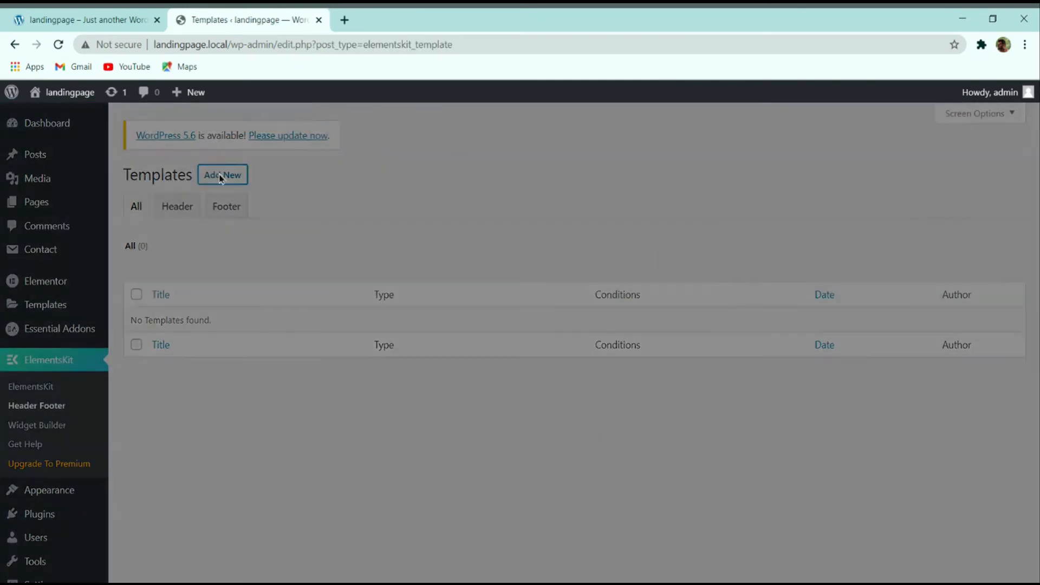
click(459, 212)
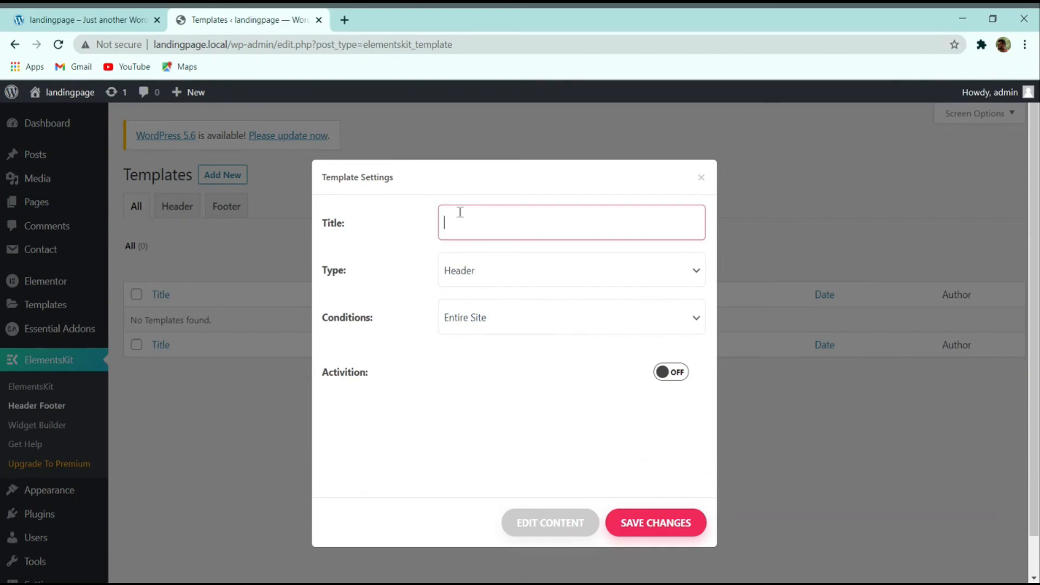
click(454, 270)
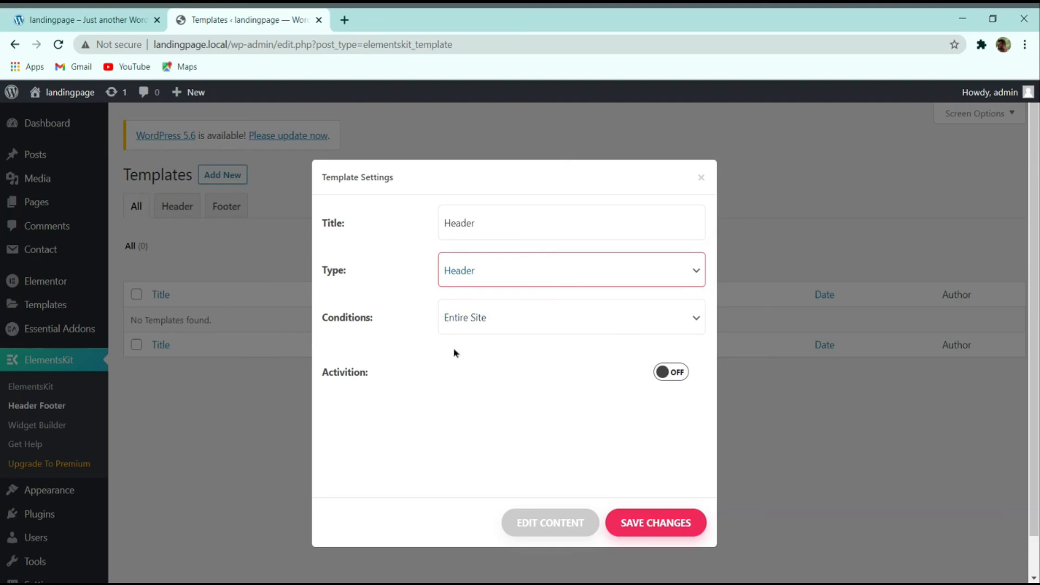
click(663, 373)
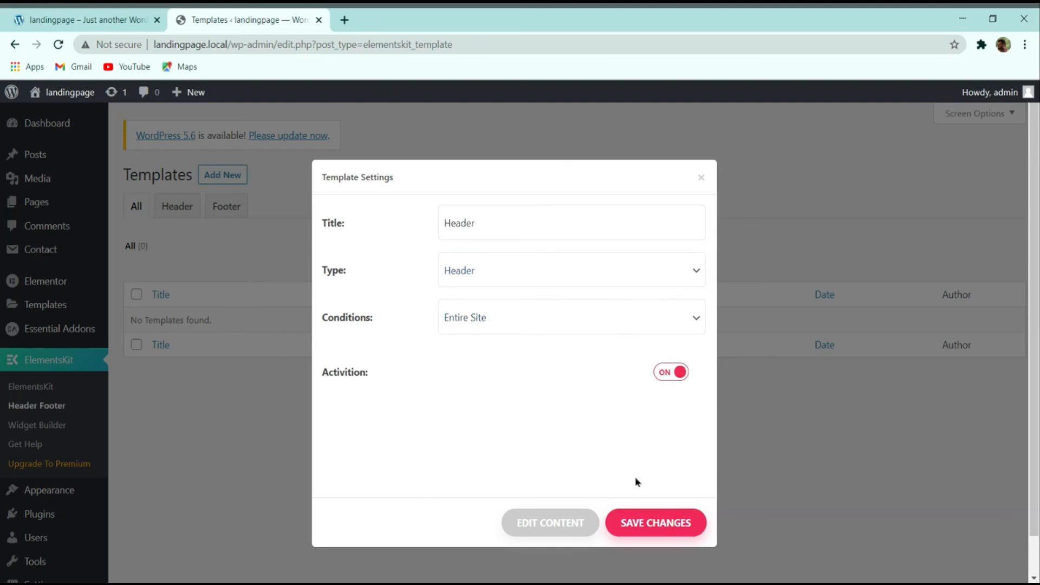
click(652, 517)
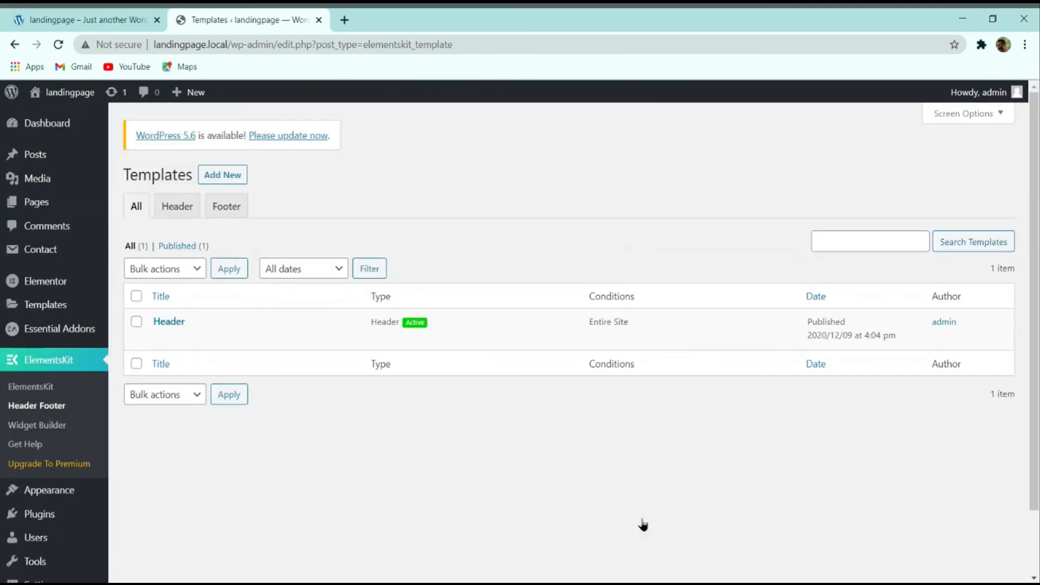
Step: Open the live site in a new tab to check it, then return to the templates list
mouse_move(36, 96)
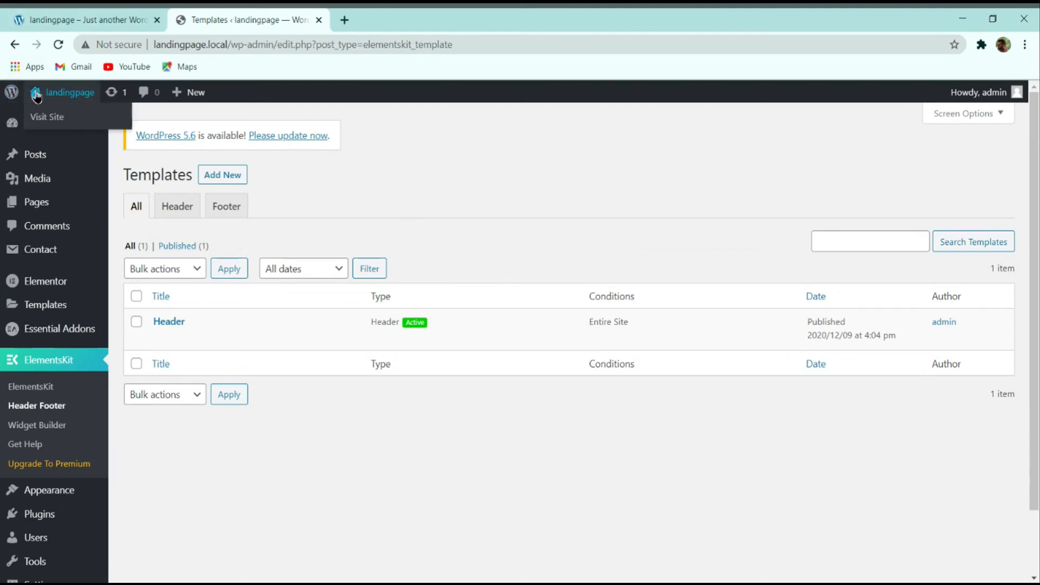
middle_click(47, 118)
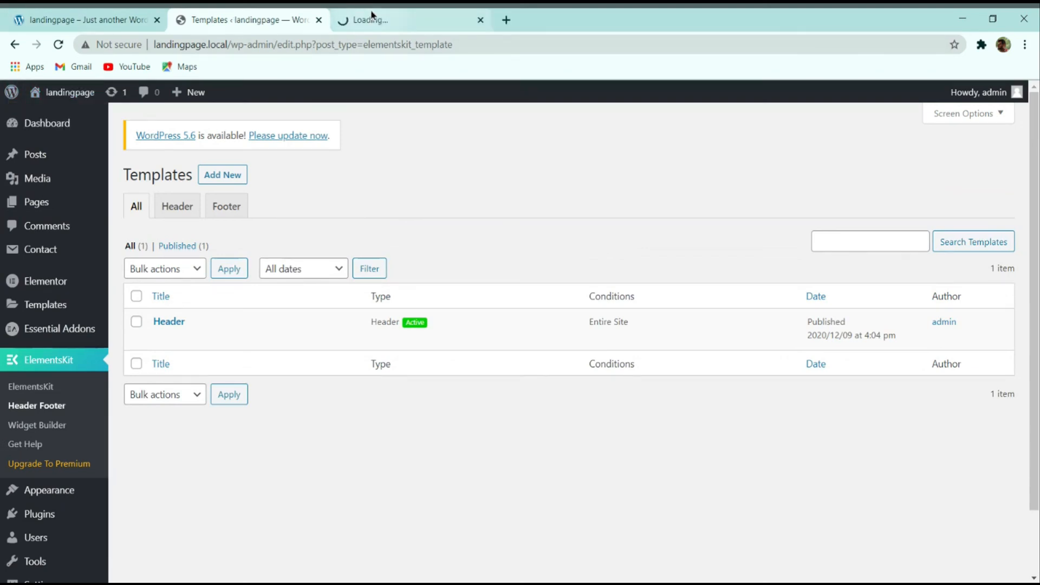
click(351, 17)
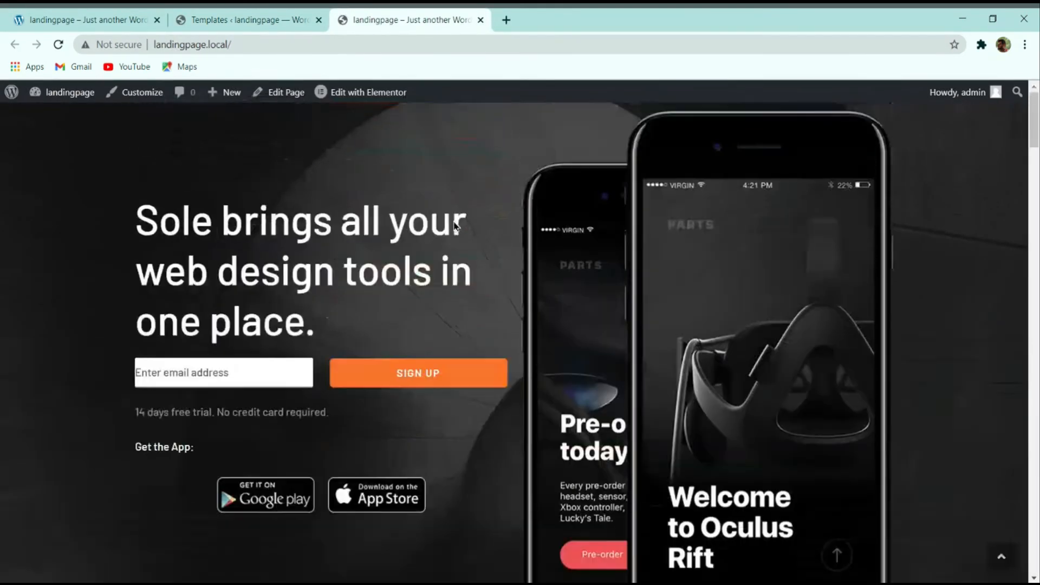
scroll(633, 233, down, 3)
scroll(585, 265, up, 3)
click(259, 15)
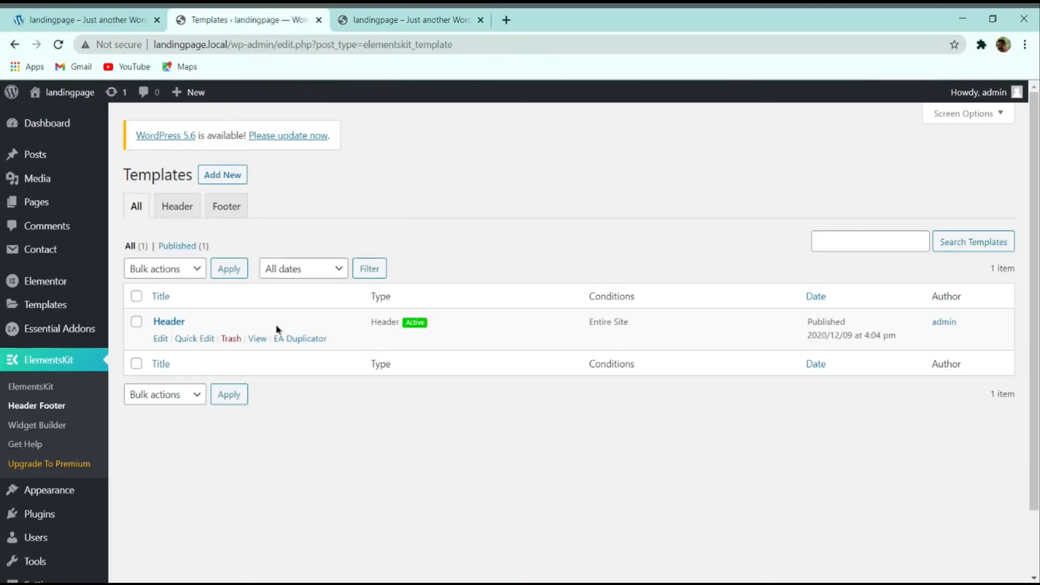
Step: Open the Header template's empty Elementor canvas, then exit to its WordPress Edit Template screen
click(162, 339)
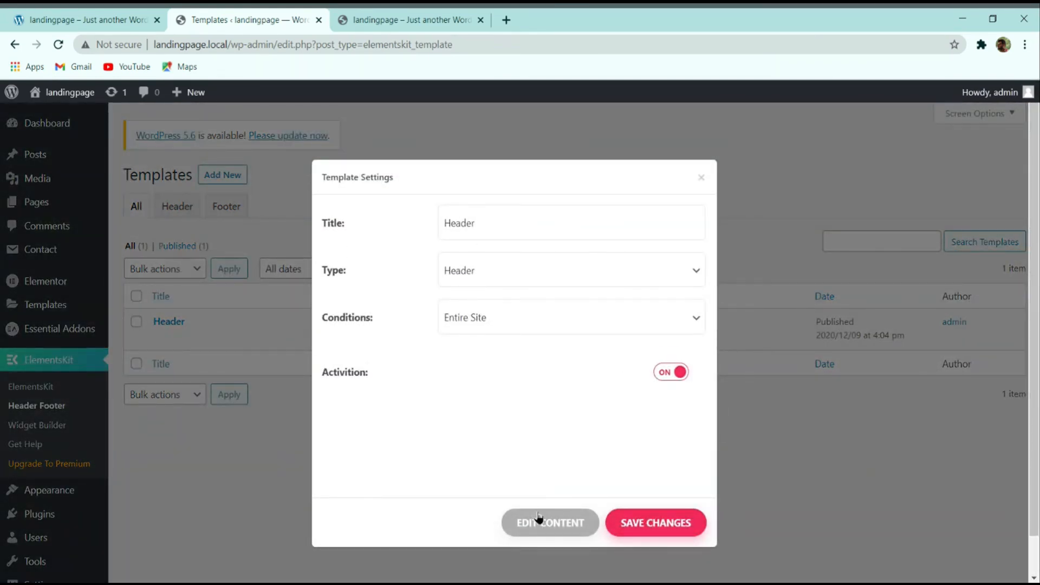
click(543, 521)
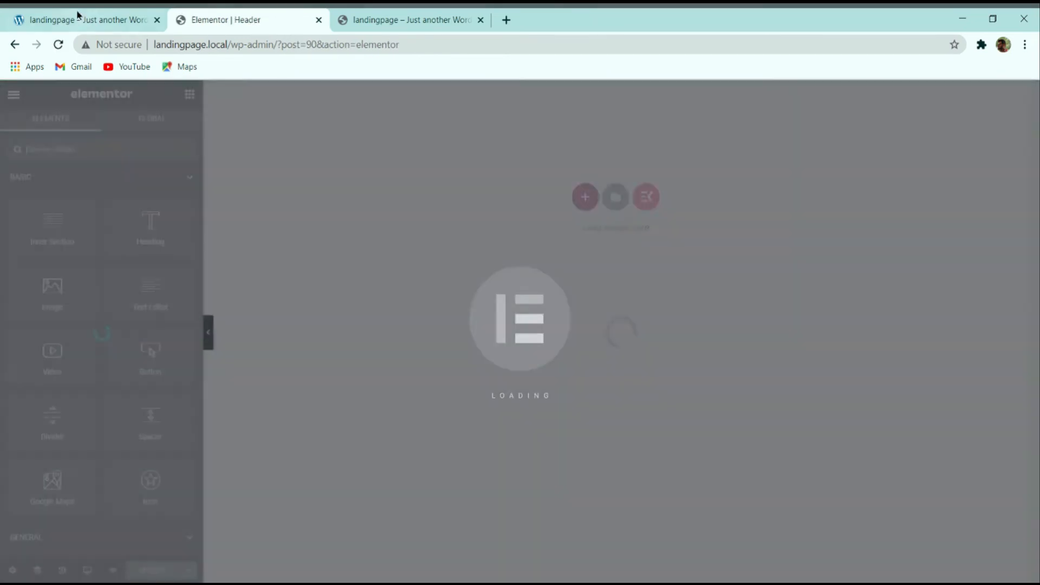
click(74, 13)
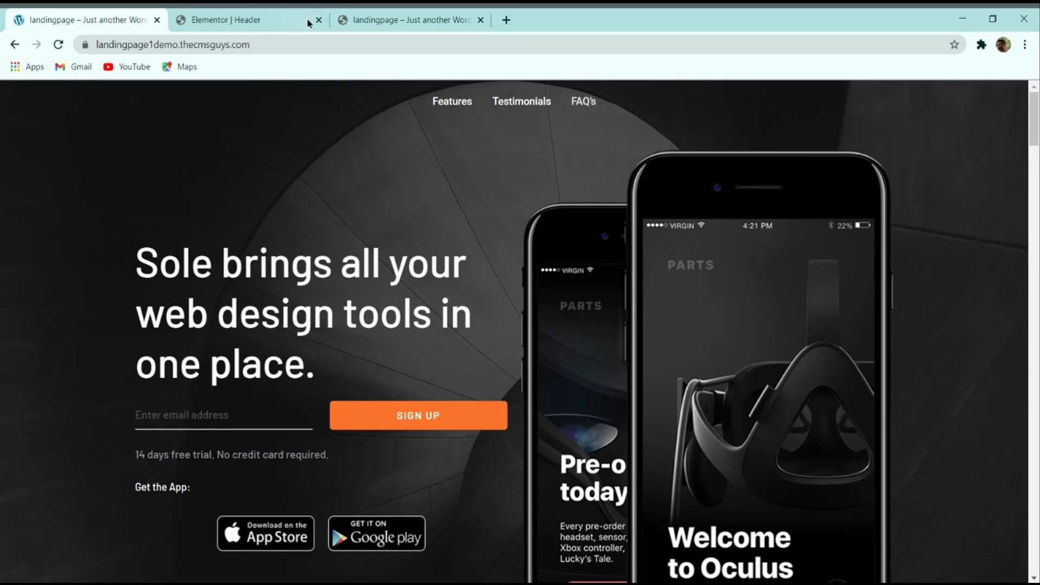
click(276, 20)
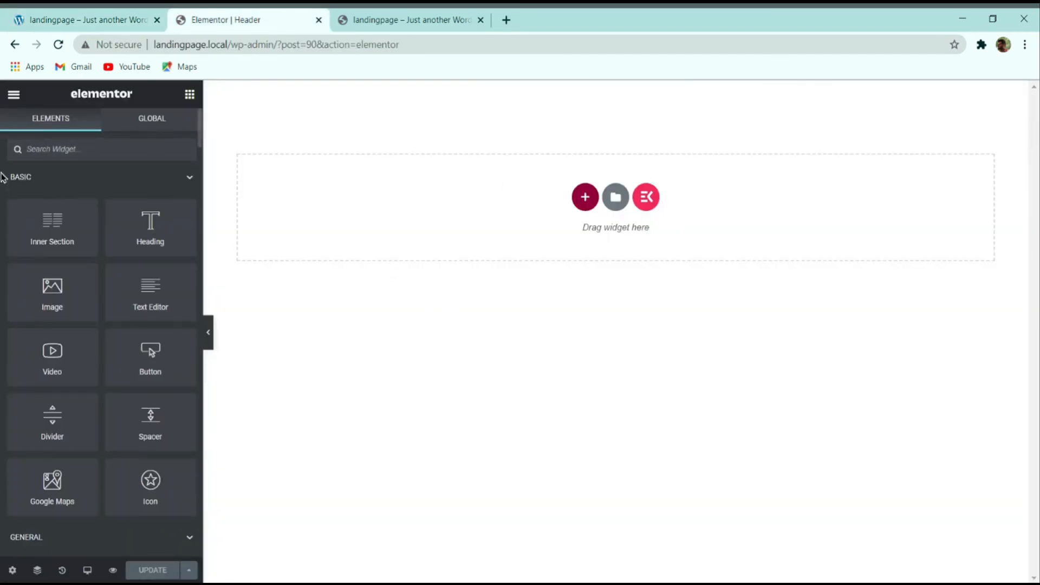
click(14, 95)
click(60, 334)
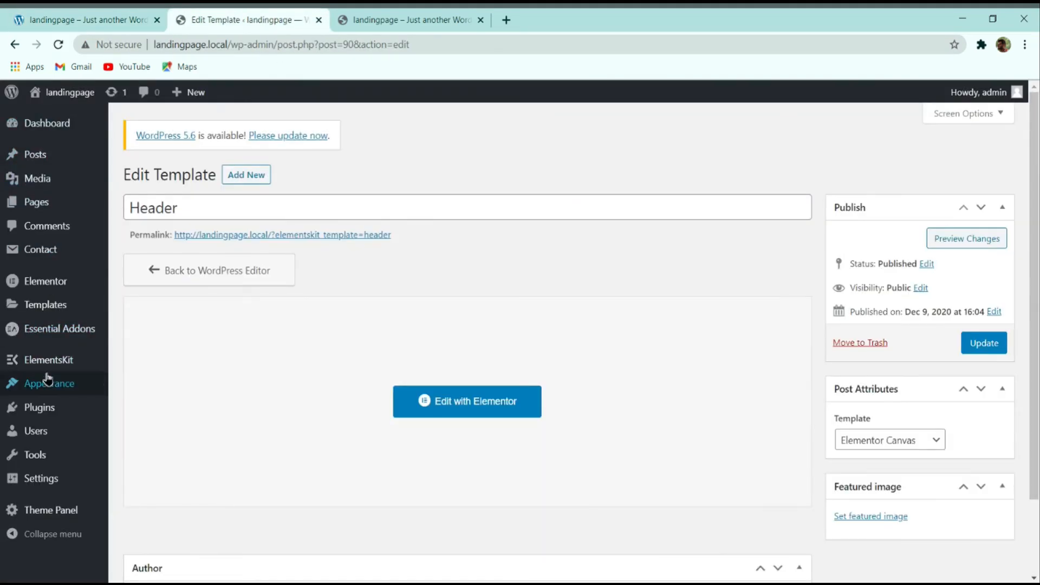
Step: Go to Appearance > Menus in the WordPress admin sidebar
mouse_move(48, 380)
click(129, 445)
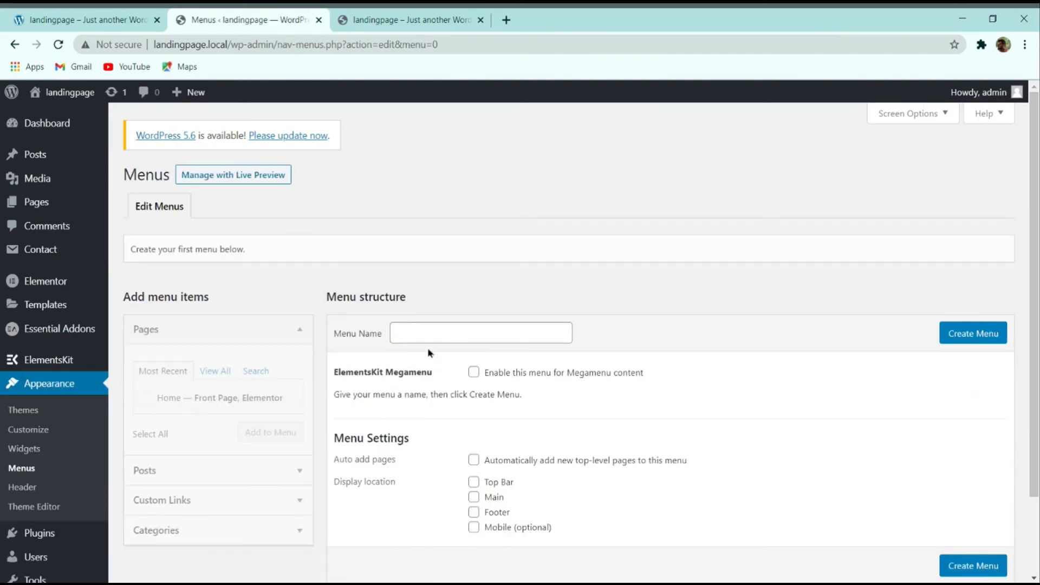
scroll(379, 325, down, 2)
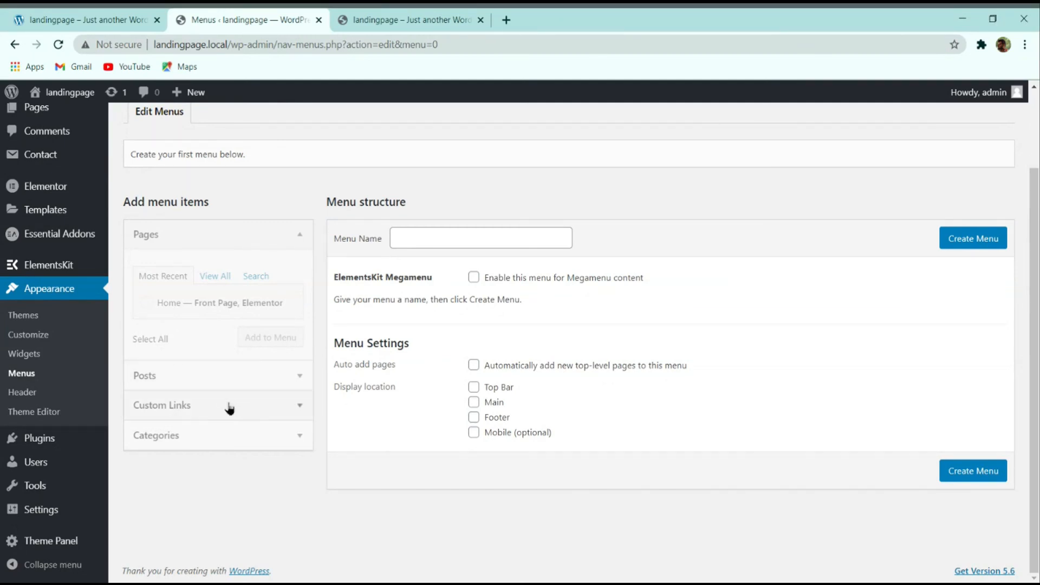
Step: Create a new menu named Main Menu
click(173, 406)
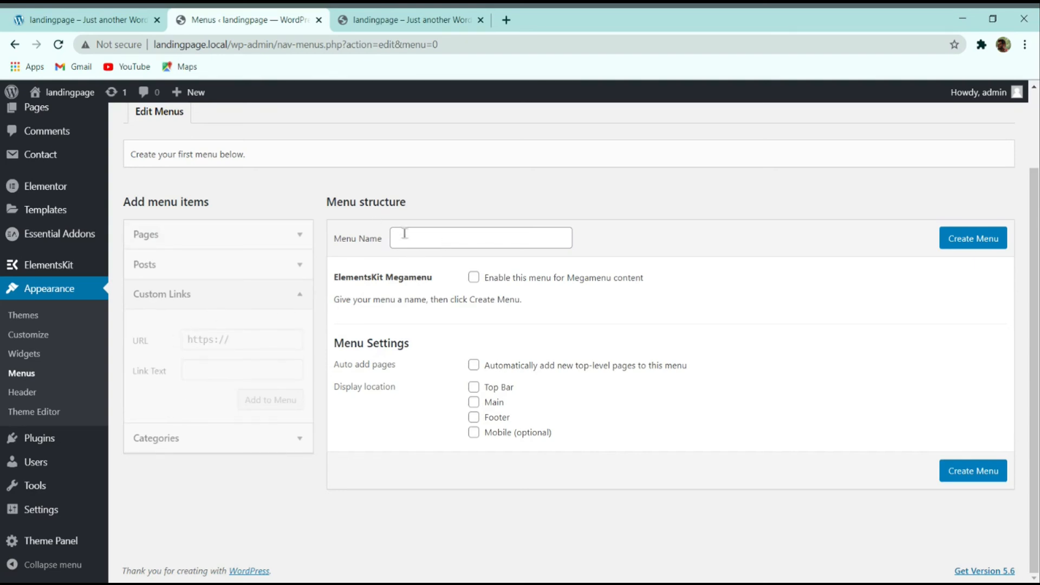
click(436, 241)
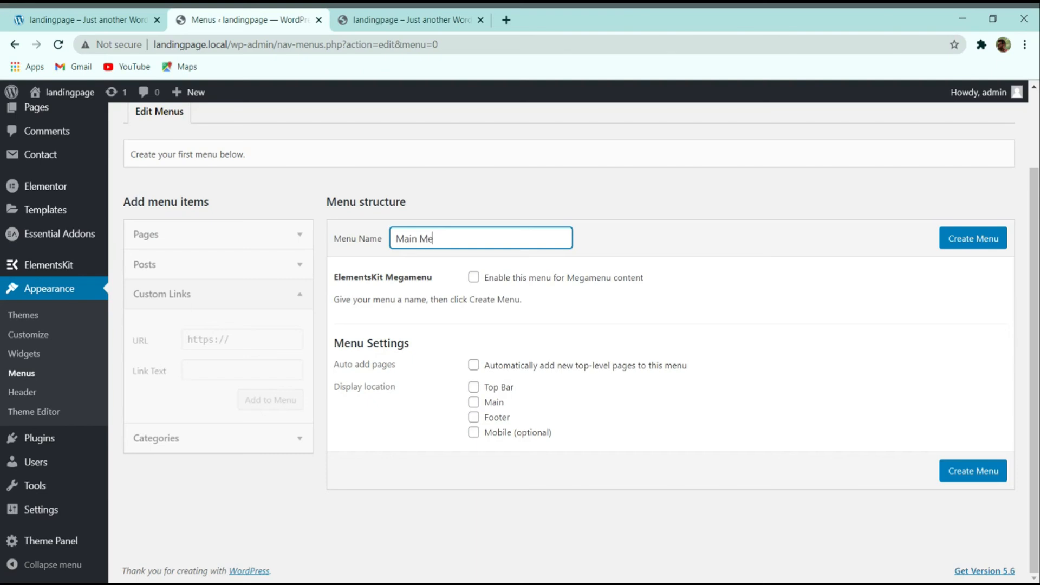
click(975, 244)
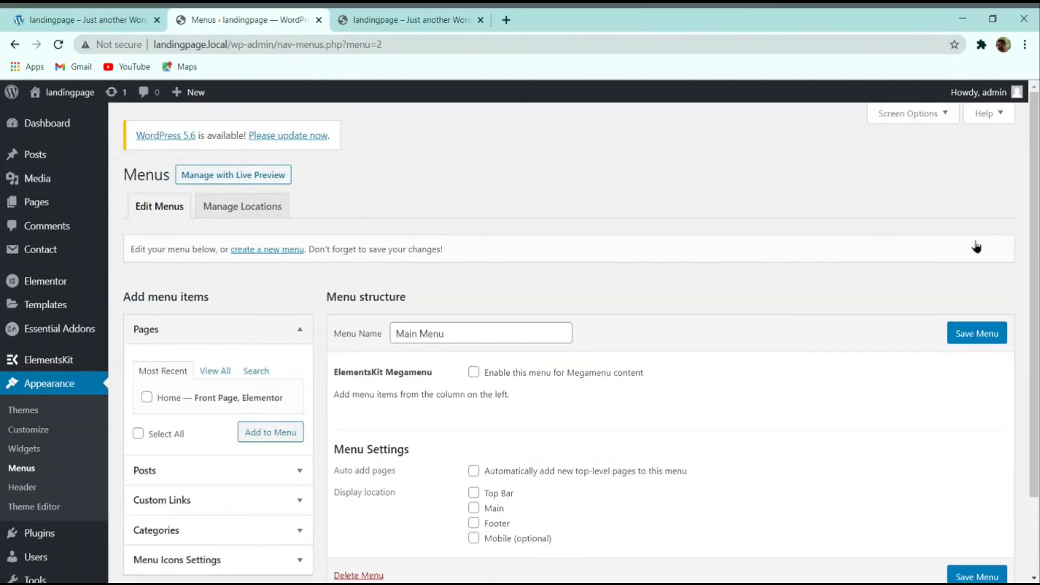
Step: Add a 'Features' custom link with URL #features to the menu
scroll(487, 379, down, 2)
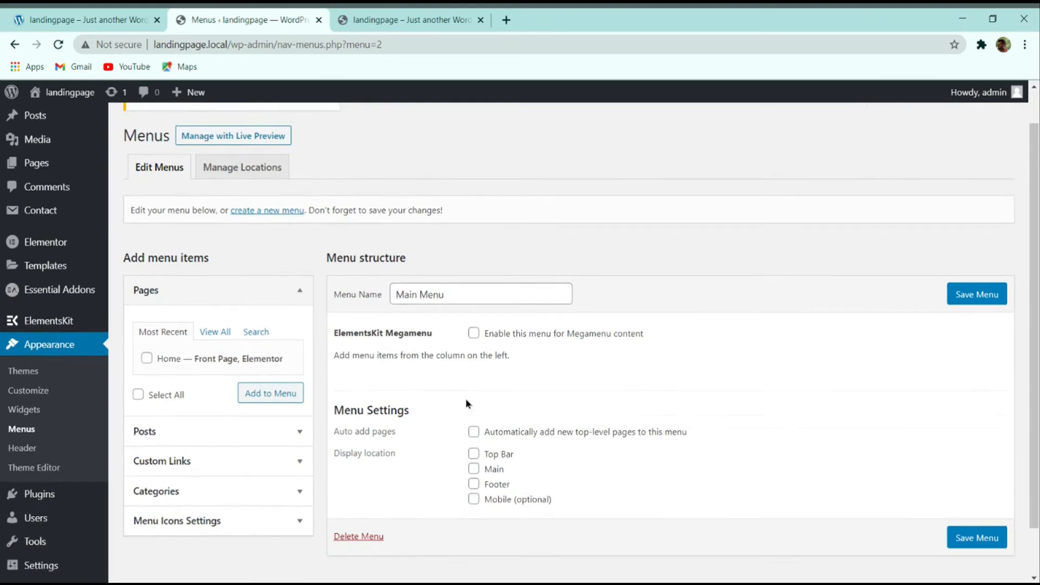
click(233, 412)
click(224, 342)
text(#features)
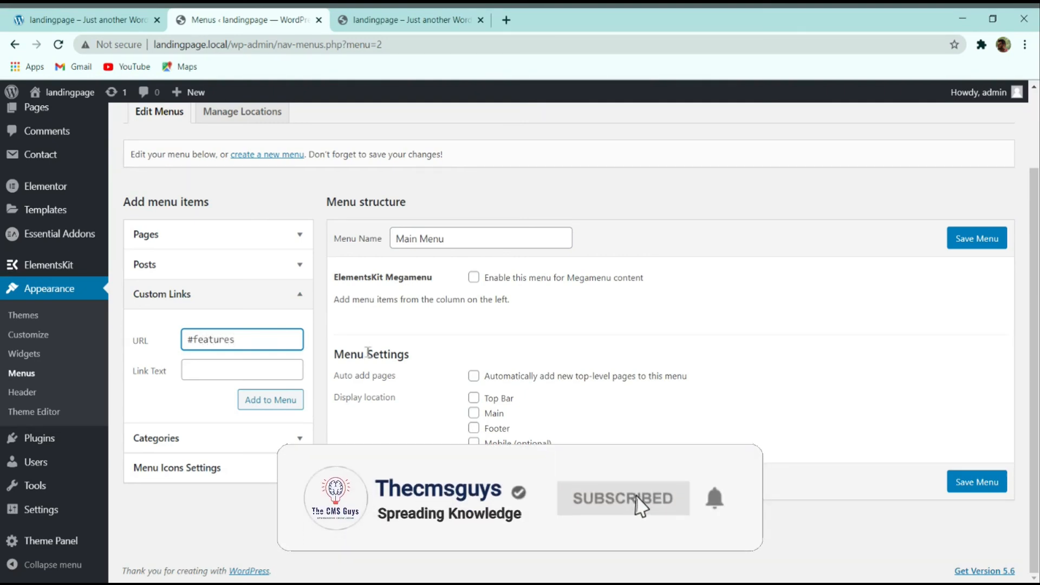
click(211, 369)
text(Features)
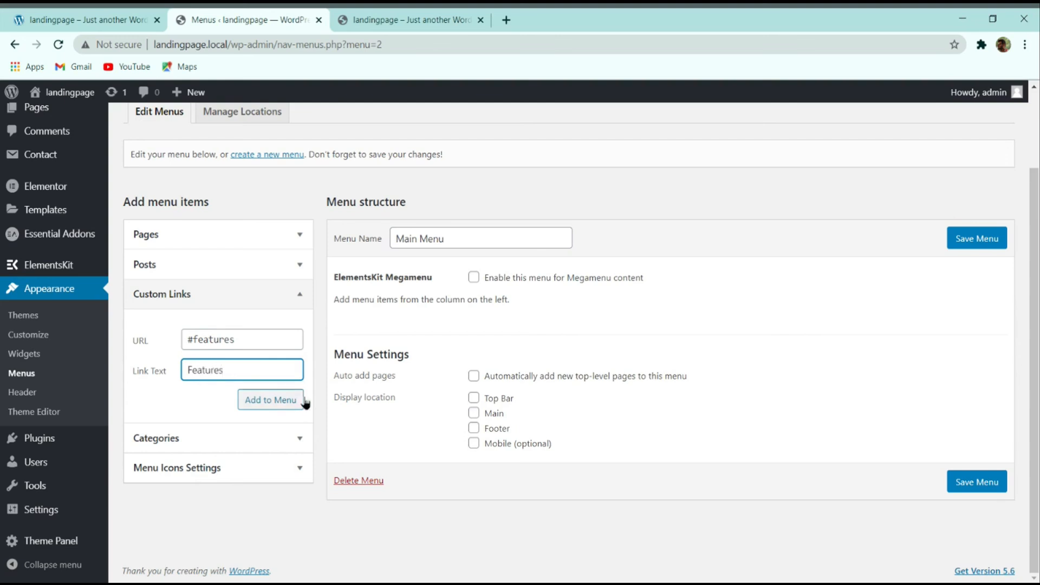
click(303, 401)
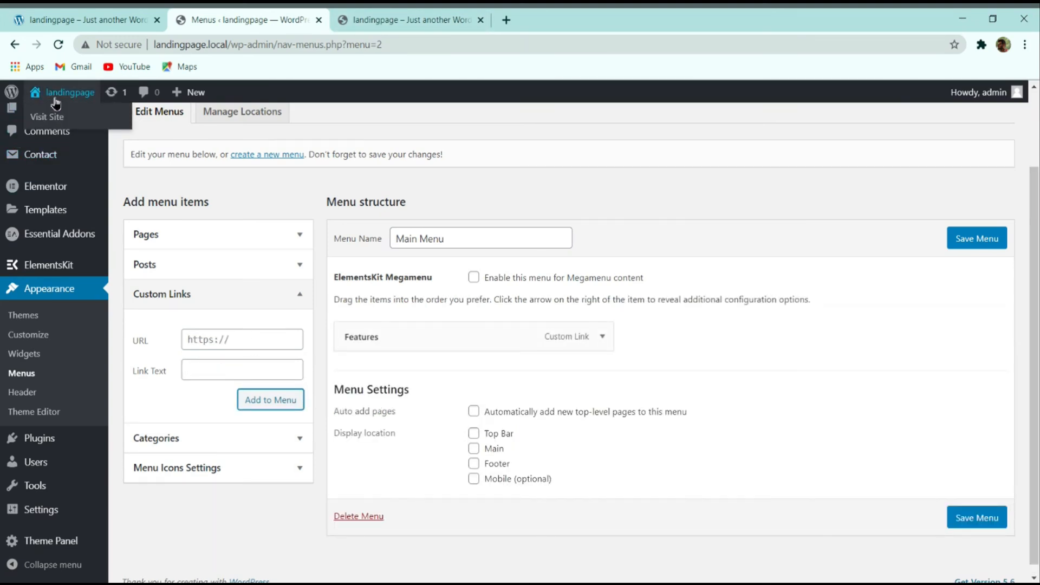
Step: Open the home page in Elementor and check the features section's menu anchor ID 'feature'
click(394, 17)
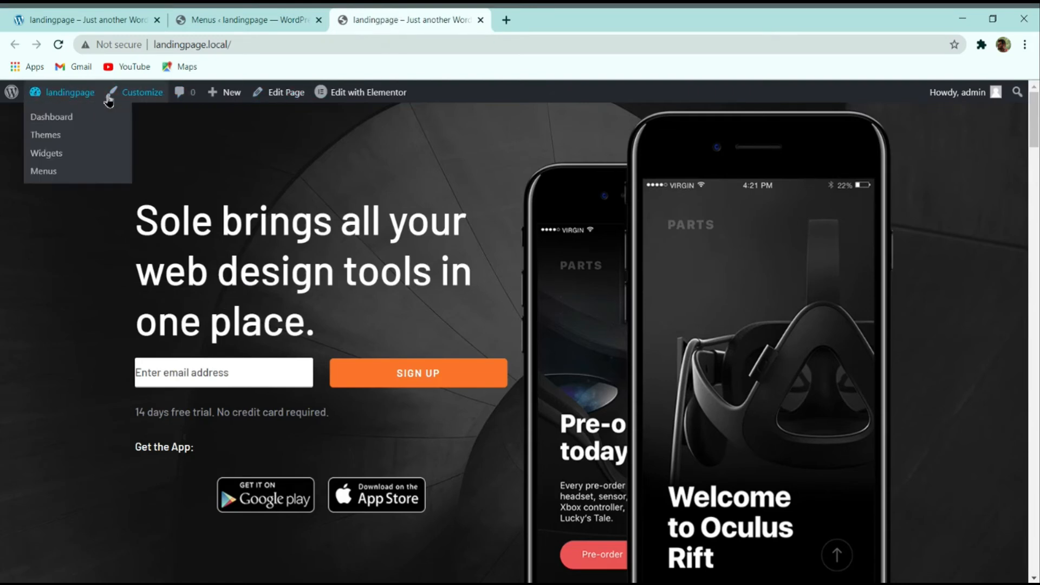
click(371, 95)
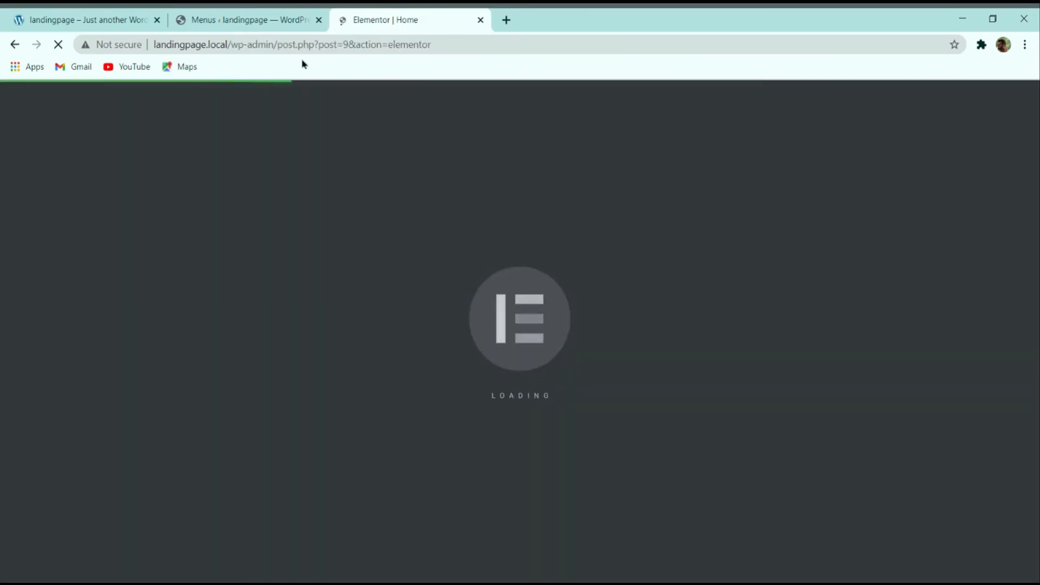
click(317, 15)
click(389, 16)
click(271, 17)
click(413, 18)
click(283, 15)
click(386, 19)
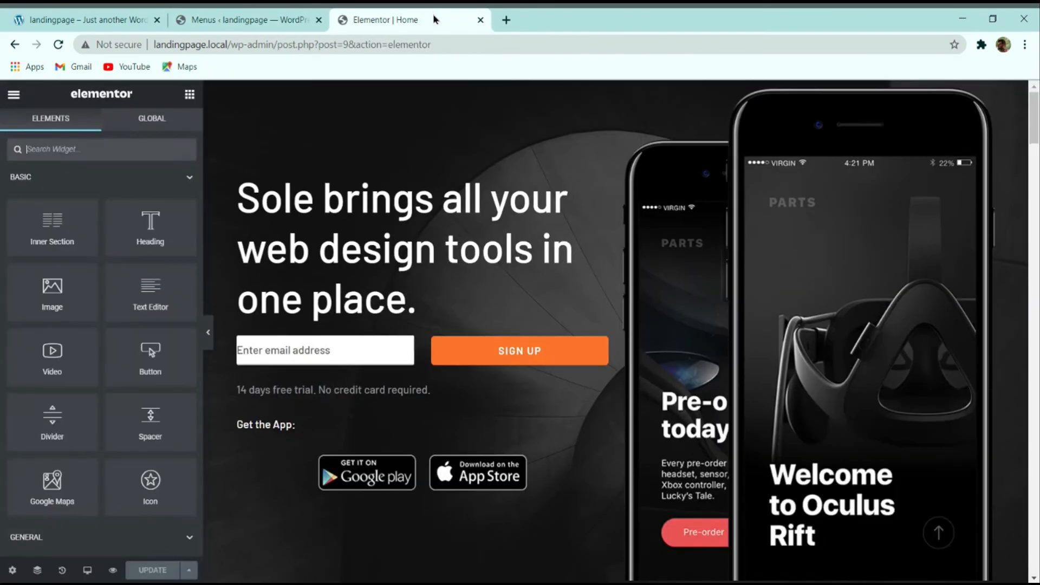
scroll(449, 249, down, 10)
scroll(465, 217, up, 4)
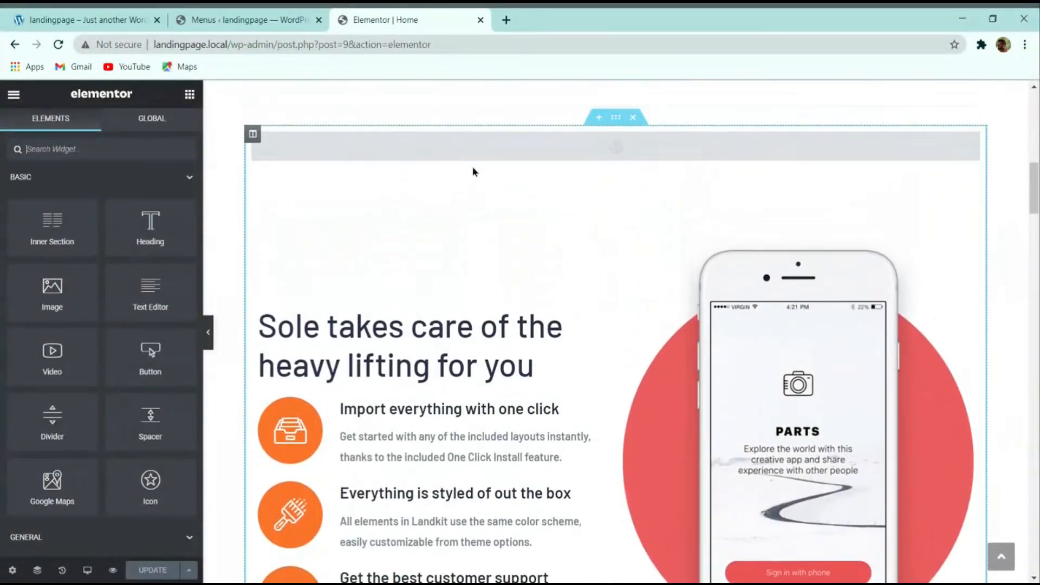
click(472, 157)
double_click(62, 216)
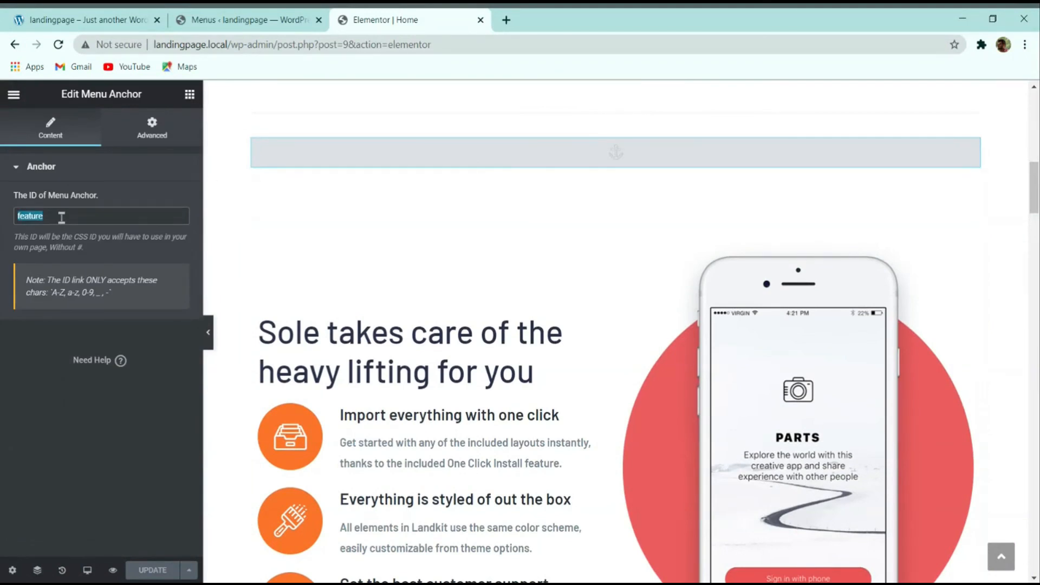
Step: Change the Features menu link's URL to #feature
click(246, 20)
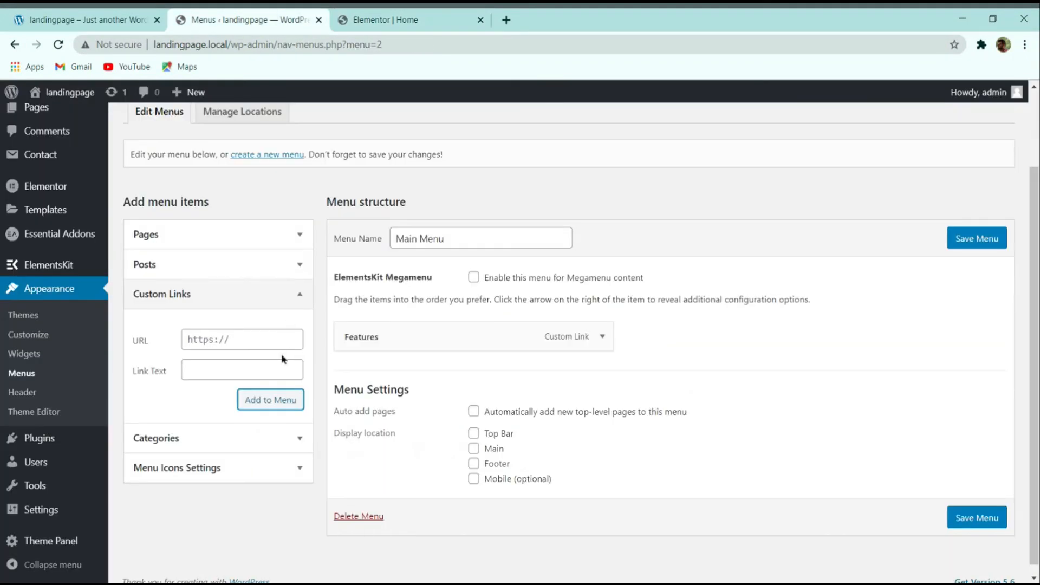
click(601, 336)
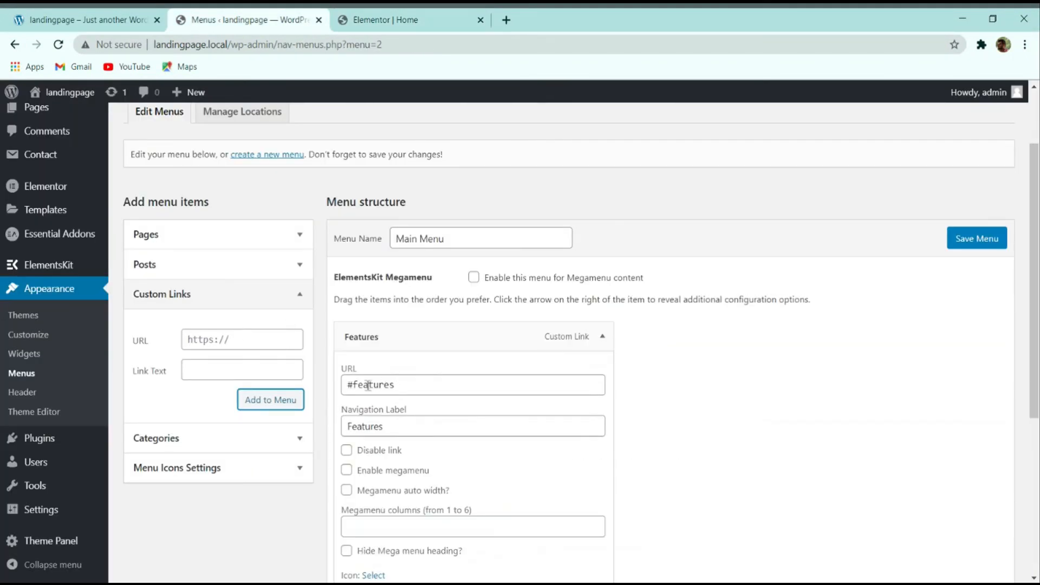
click(403, 385)
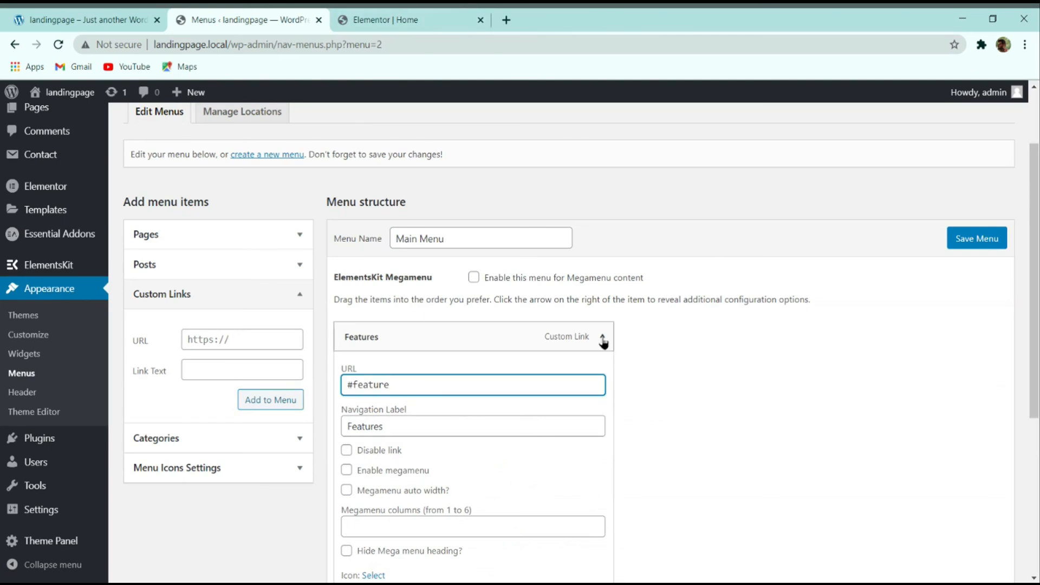
Step: Copy the 'testimonial' anchor ID from the menu anchor above the testimonials section
click(385, 20)
scroll(484, 296, down, 10)
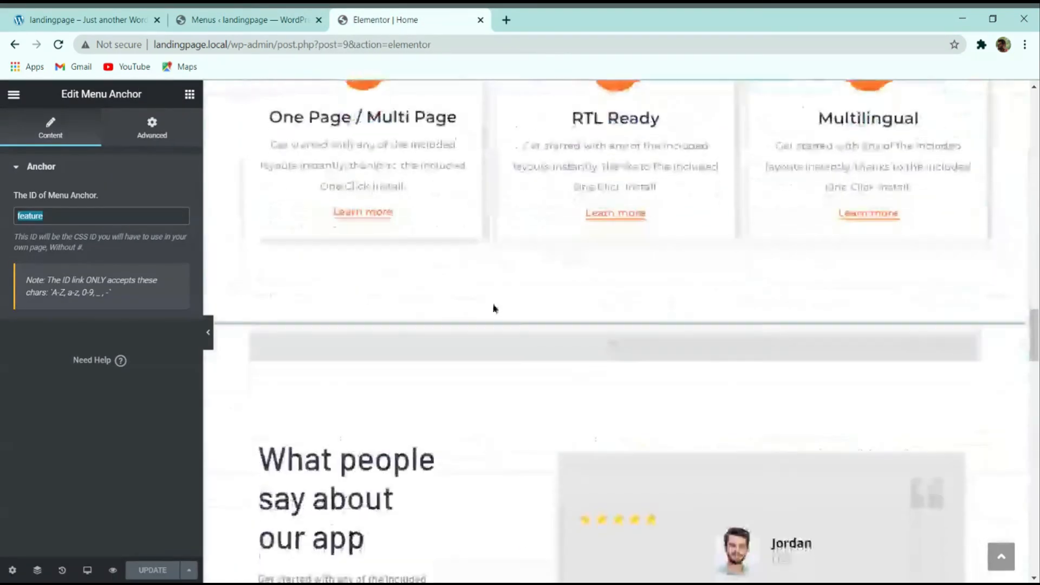
scroll(494, 304, down, 5)
scroll(493, 295, up, 5)
click(462, 209)
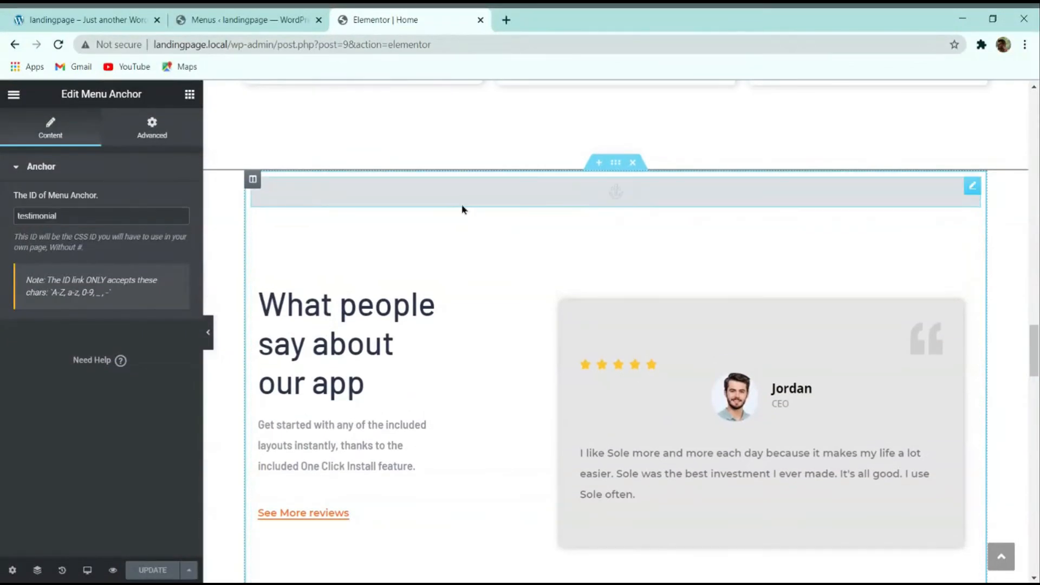
double_click(74, 214)
key(ctrl+c)
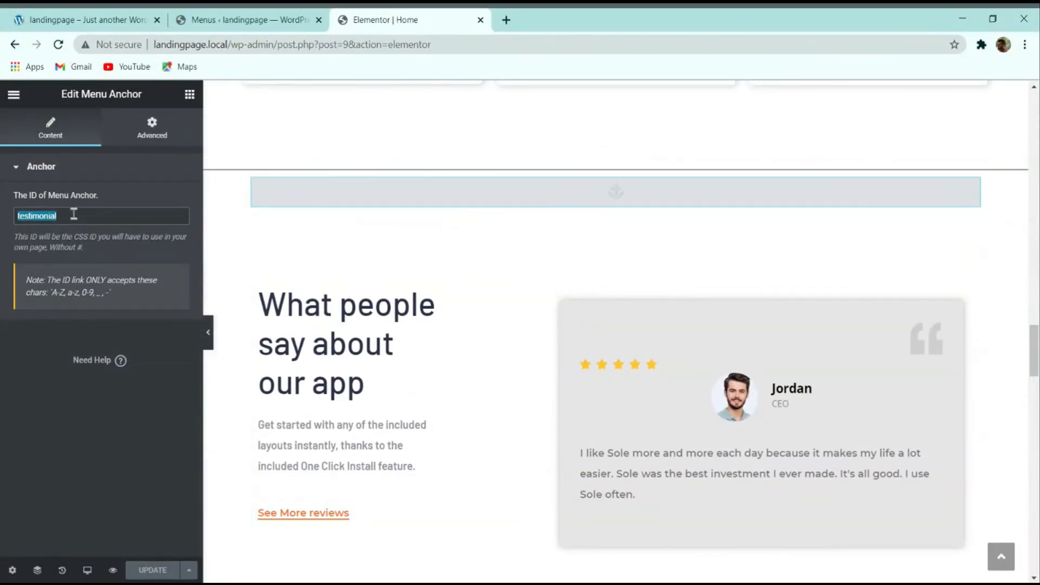
click(243, 19)
Step: Add a Testimonals custom link pointing to #testimonial to the menu
click(206, 340)
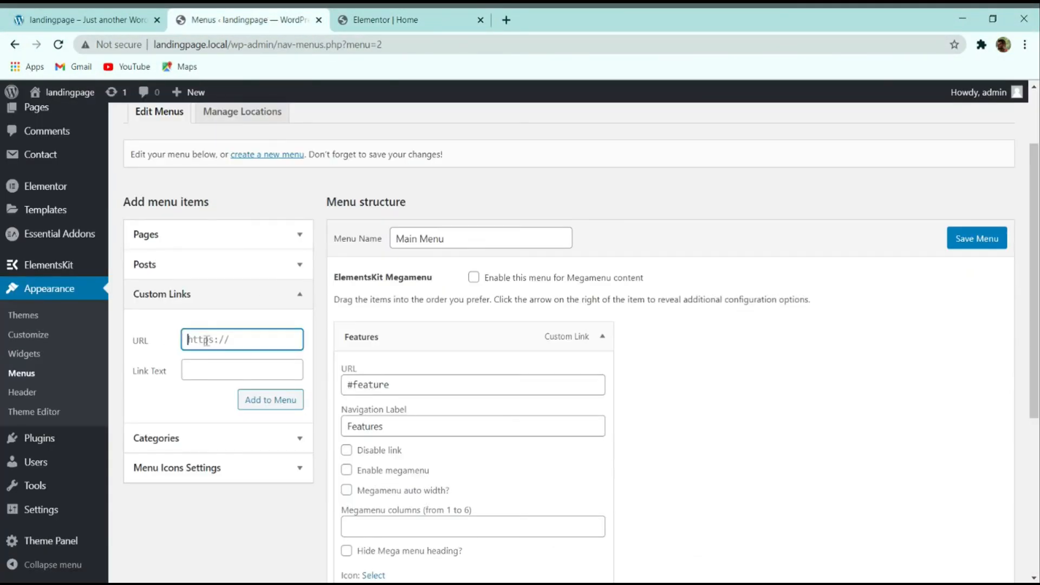
text(#)
key(ctrl+v)
click(205, 364)
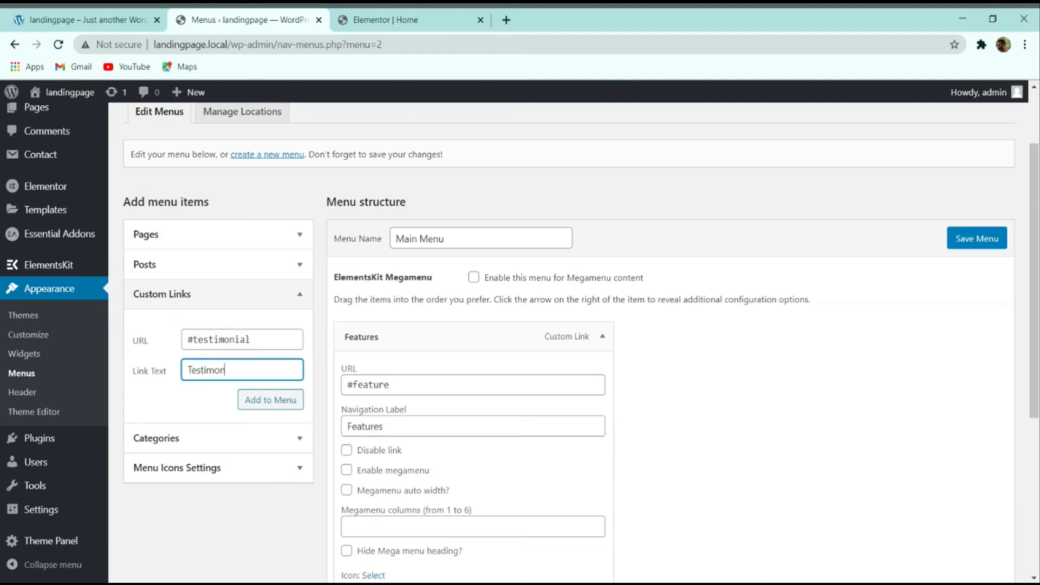
click(298, 410)
click(602, 336)
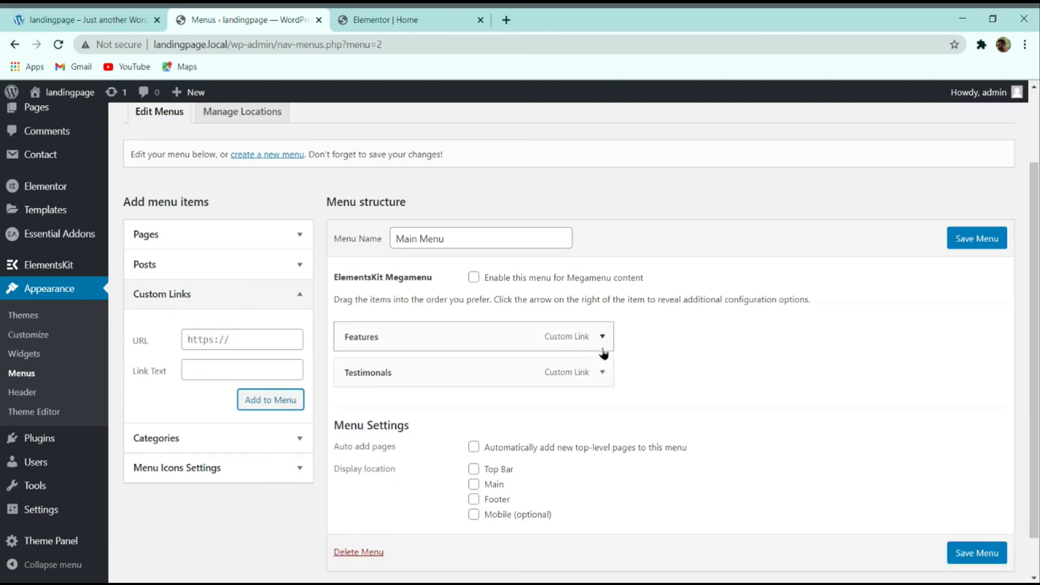
Step: Check the FAQ section's anchor, then add a FAQs link pointing to #faq
click(379, 20)
scroll(456, 316, down, 5)
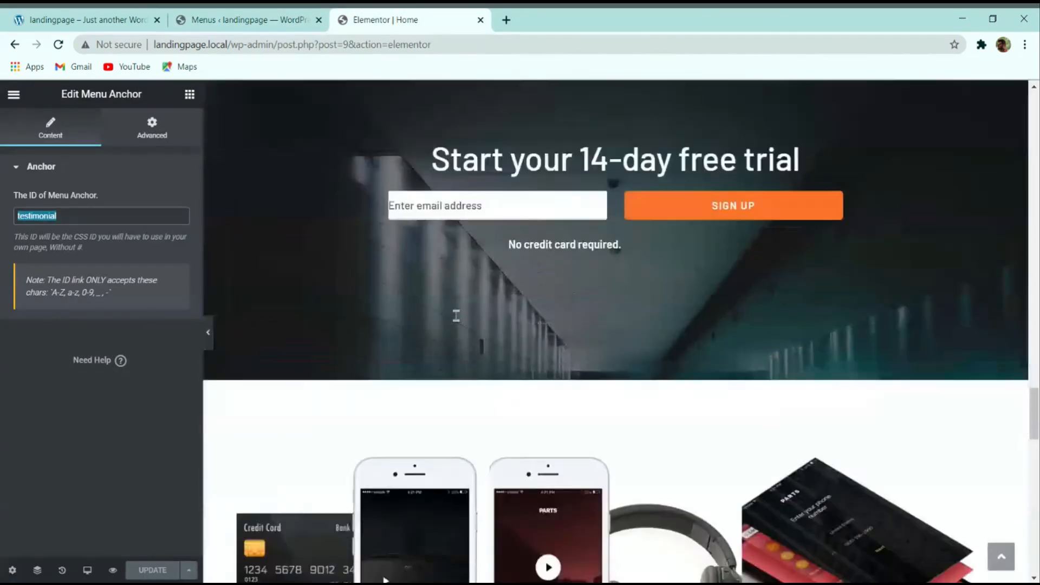
scroll(456, 315, down, 6)
click(528, 137)
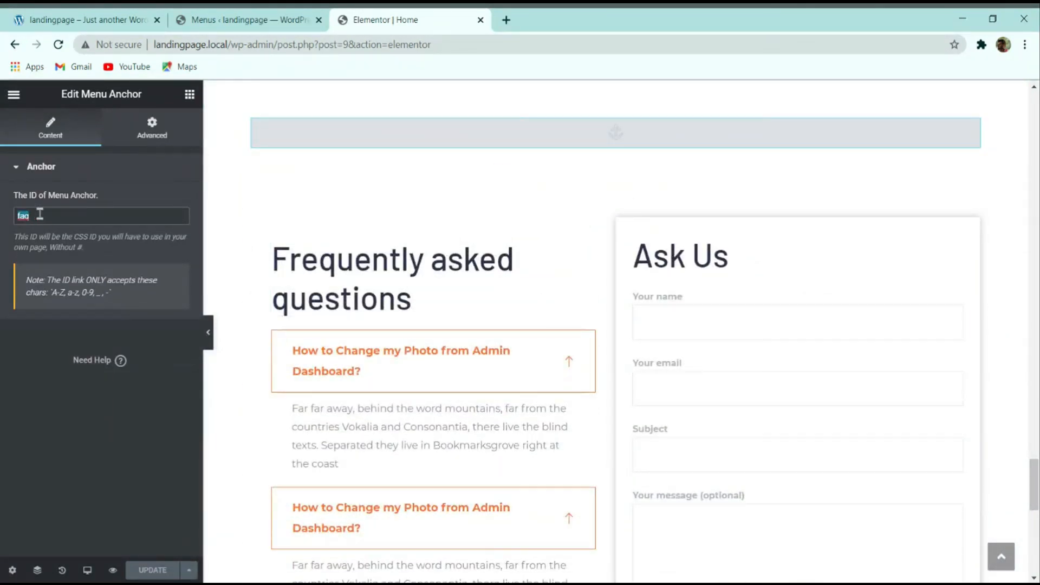
click(246, 16)
click(212, 340)
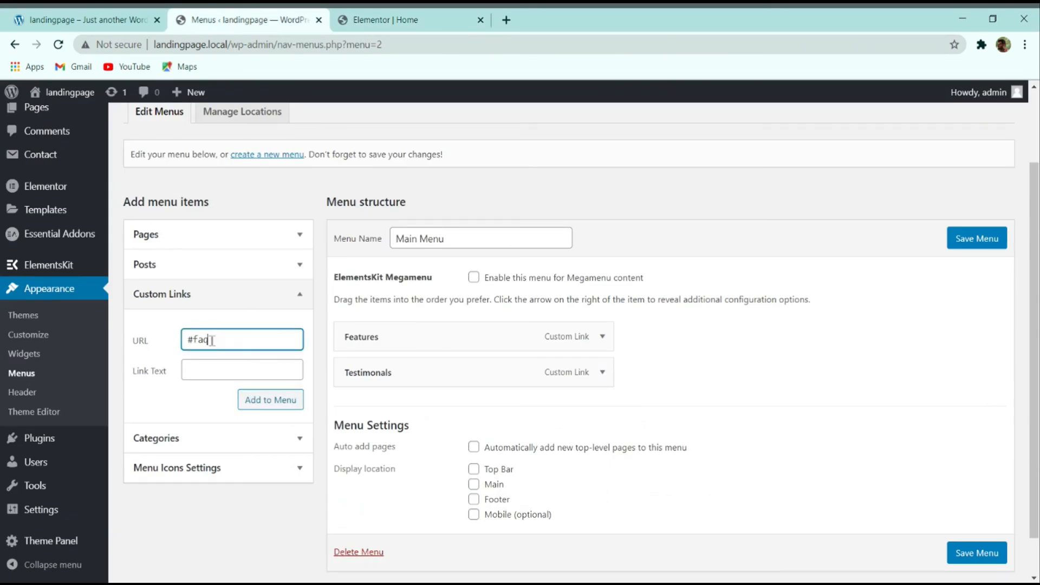
text(#faq)
click(216, 369)
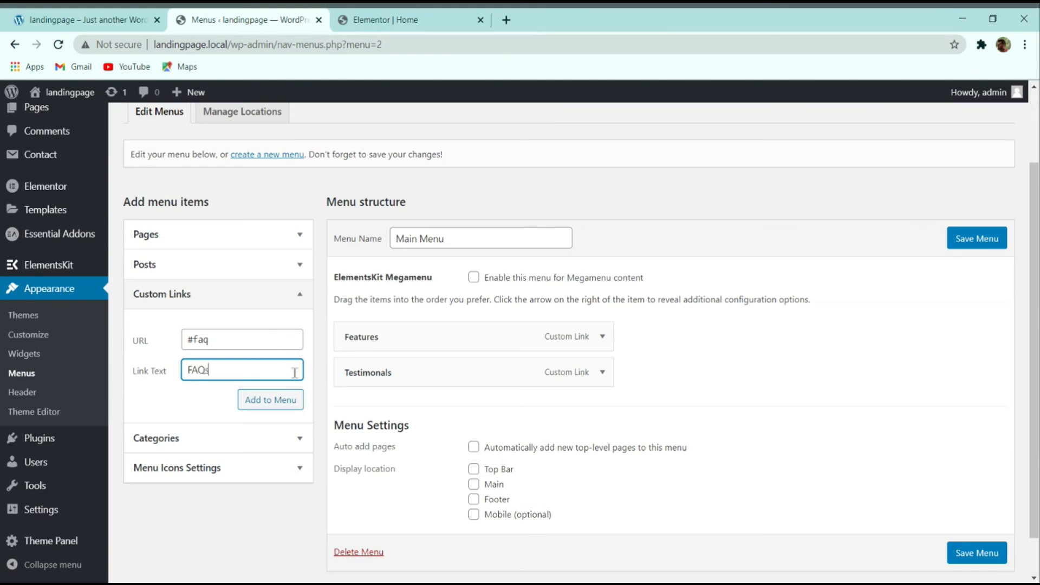
click(281, 402)
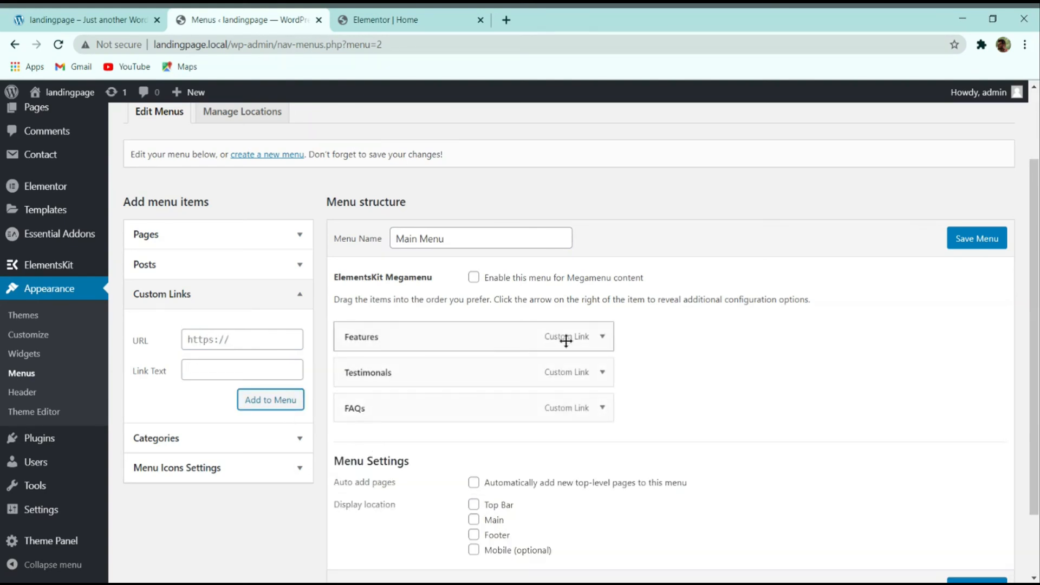
Step: Save the Main Menu and go to ElementsKit's Header Footer templates
scroll(566, 341, down, 3)
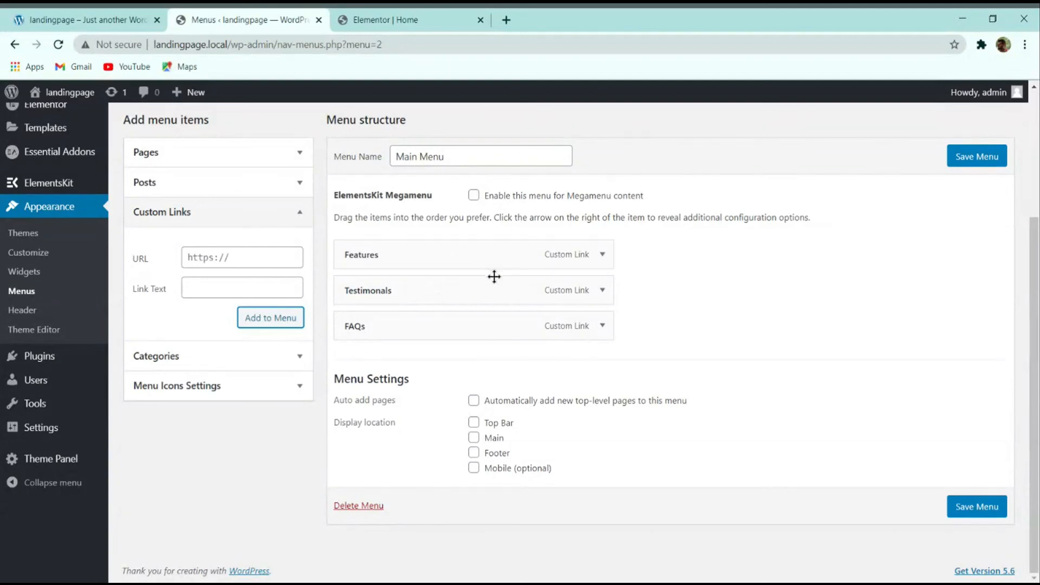
click(975, 506)
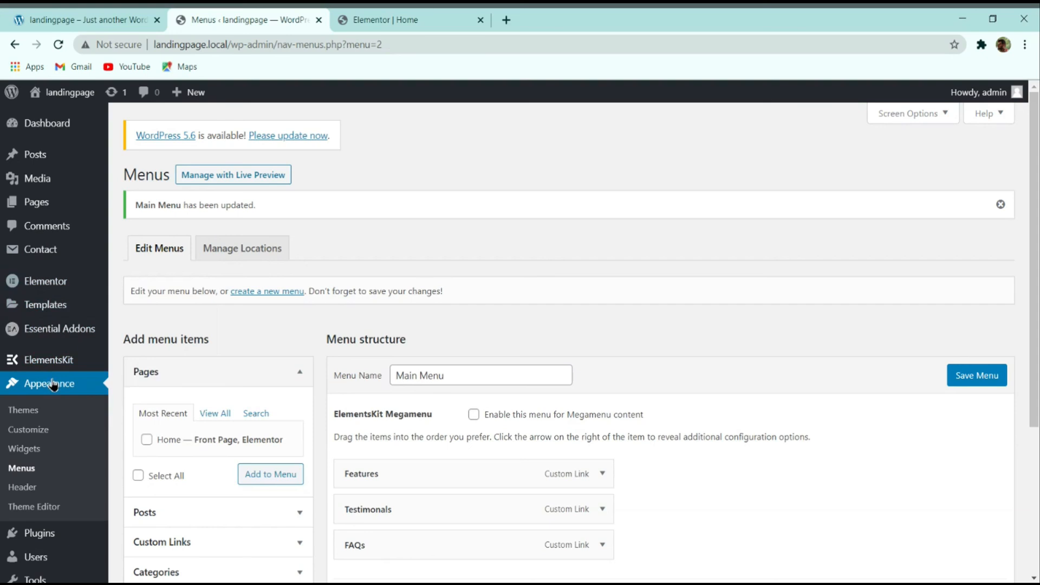
click(155, 380)
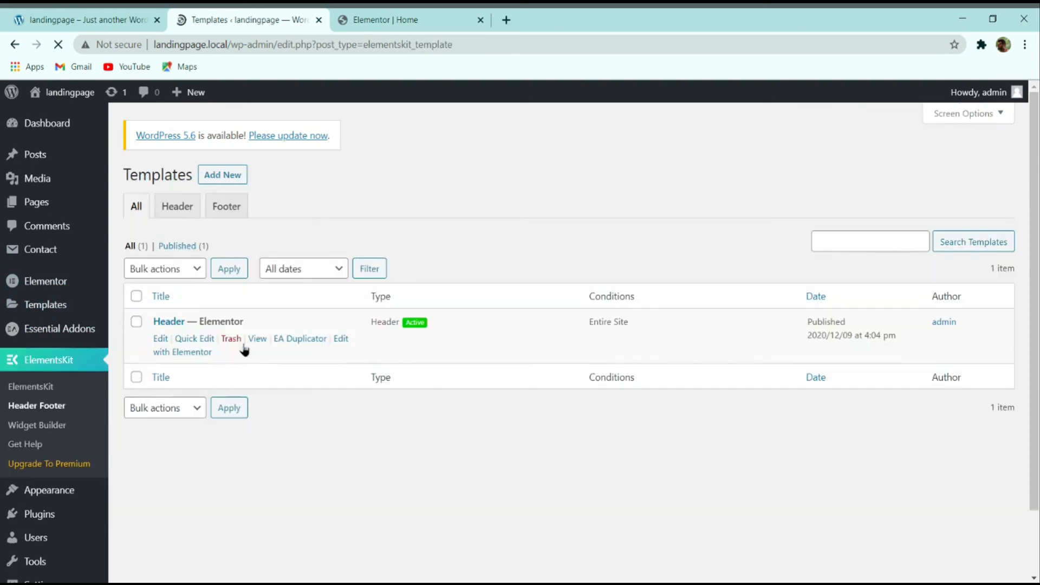
Step: Open the Header template in Elementor, add a one-column section, and search widgets for 'menu'
click(191, 352)
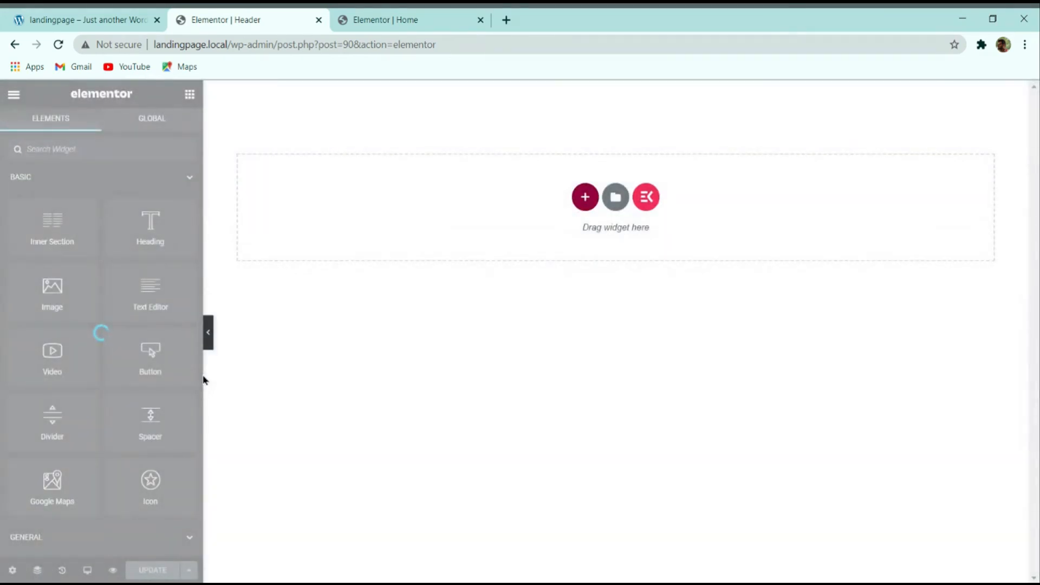
click(585, 198)
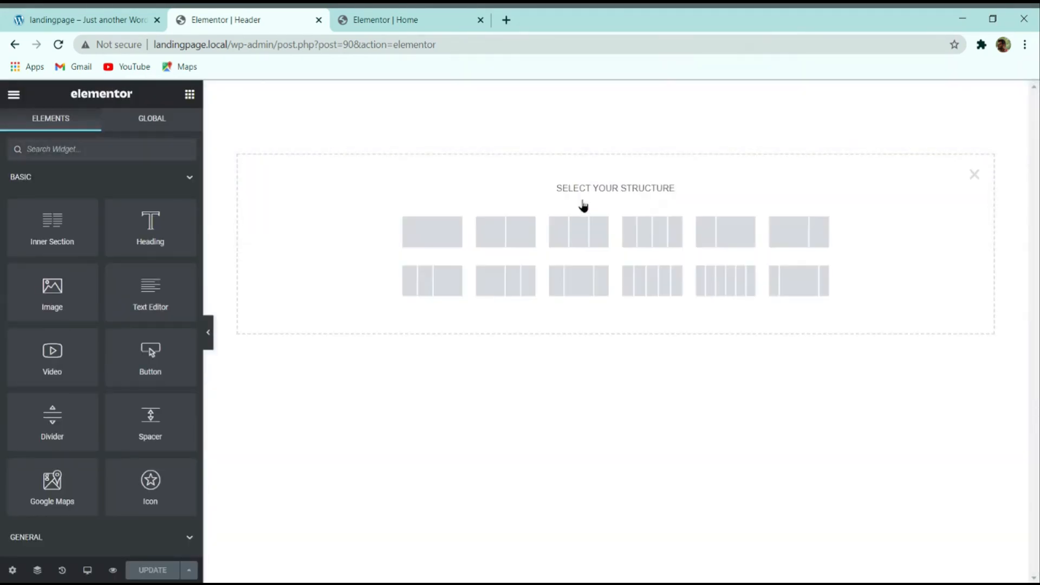
click(413, 229)
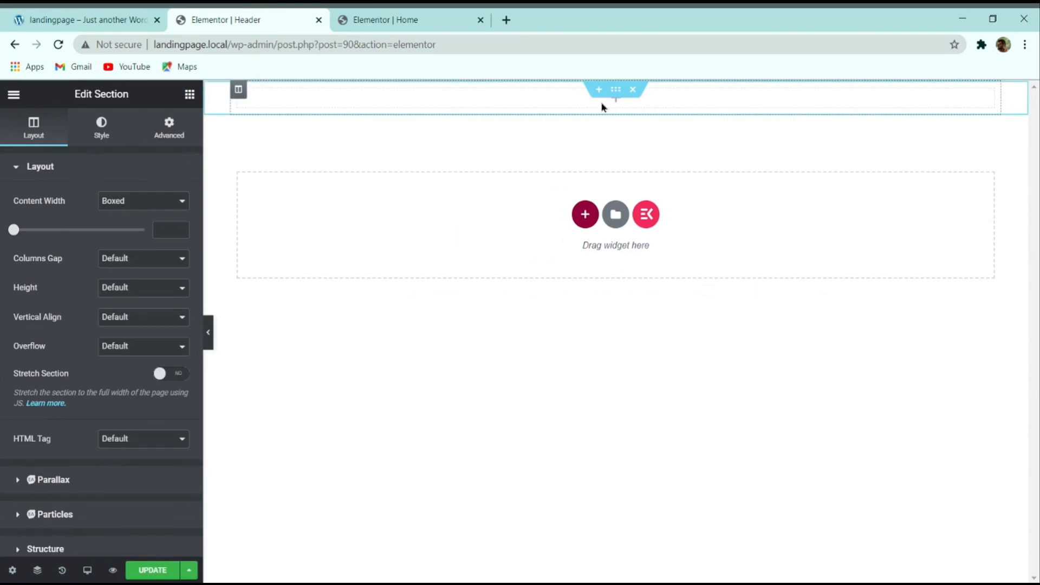
click(190, 94)
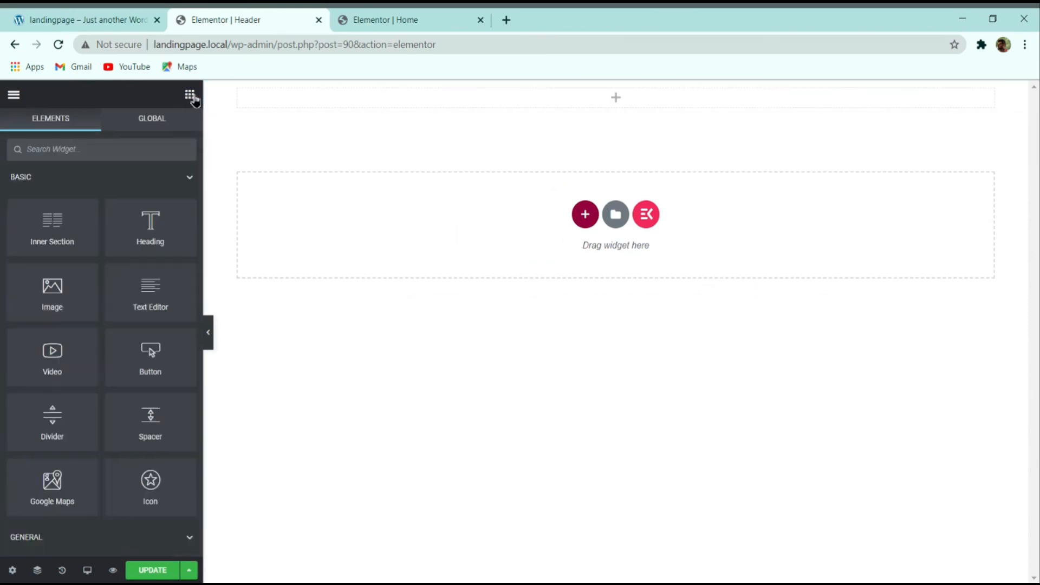
click(154, 146)
text(menu)
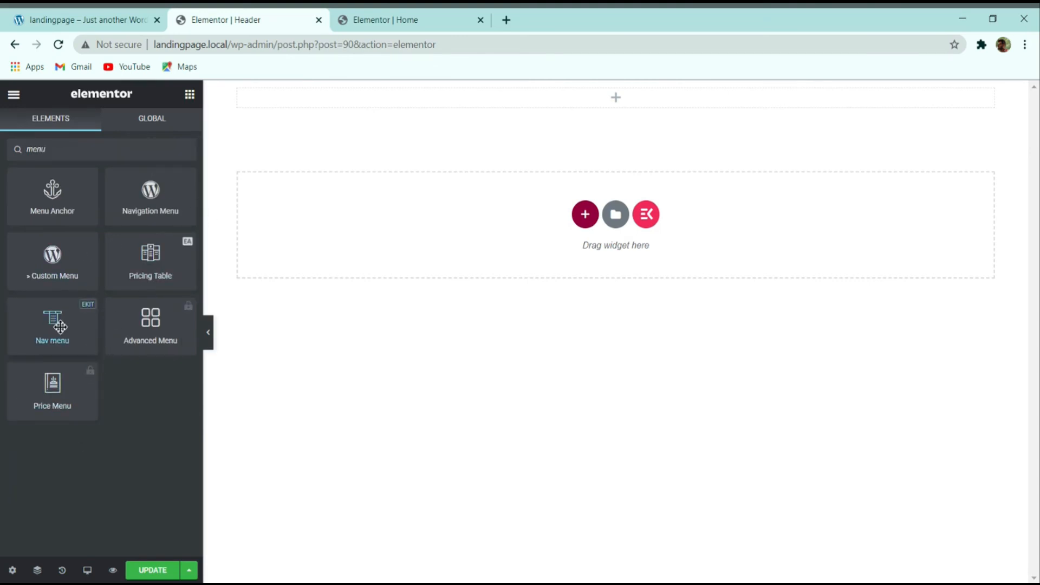
Step: Drop a Nav menu widget into the section and stretch the section to full width
drag(67, 323, 488, 100)
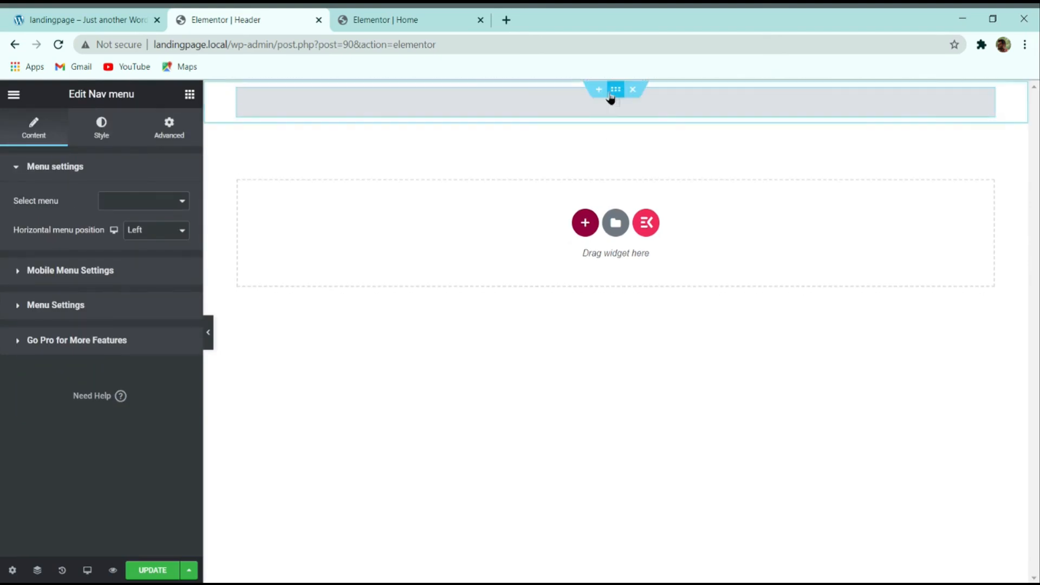
click(615, 89)
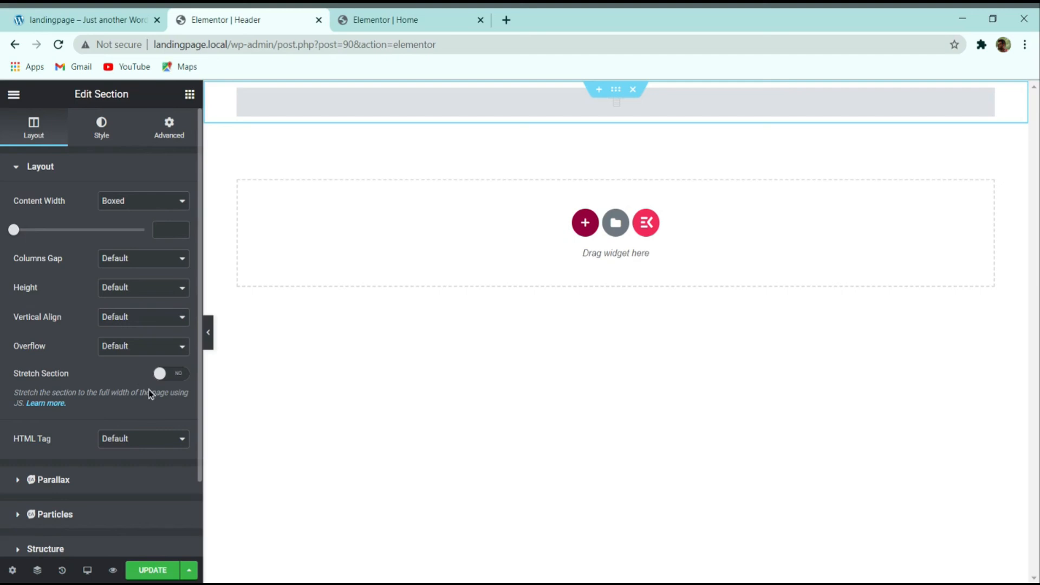
click(165, 375)
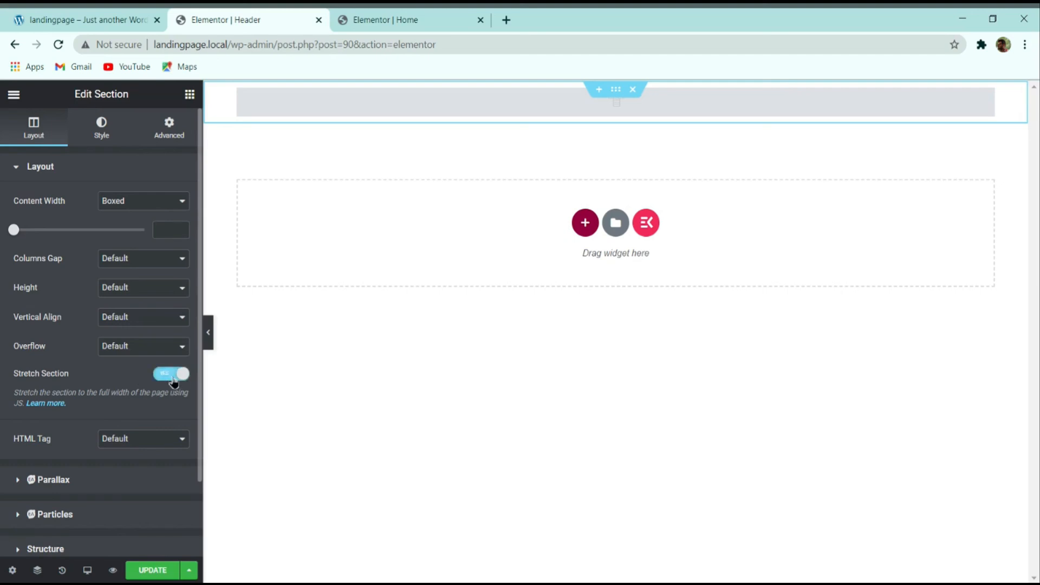
click(98, 129)
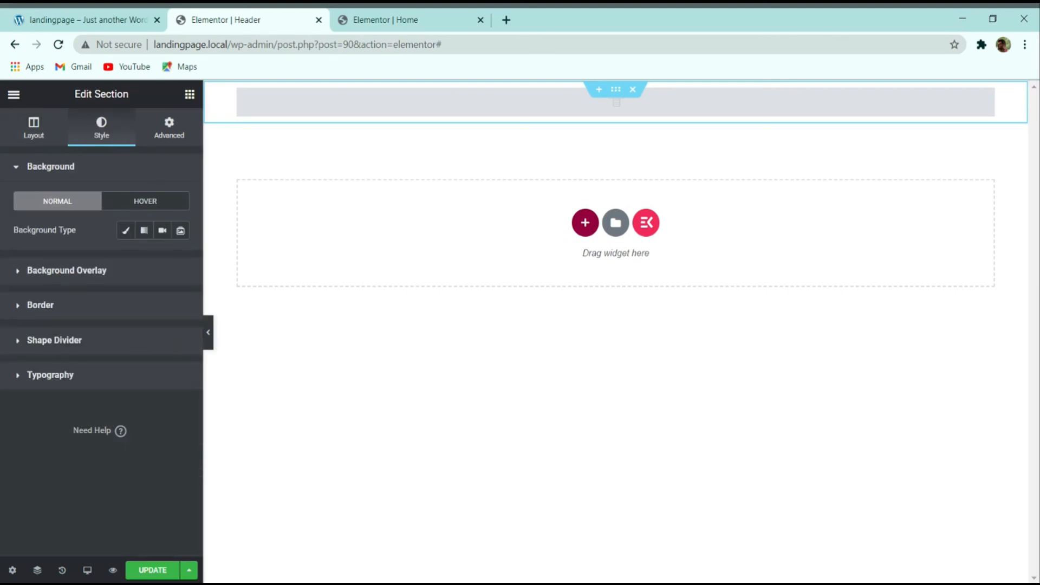
click(59, 126)
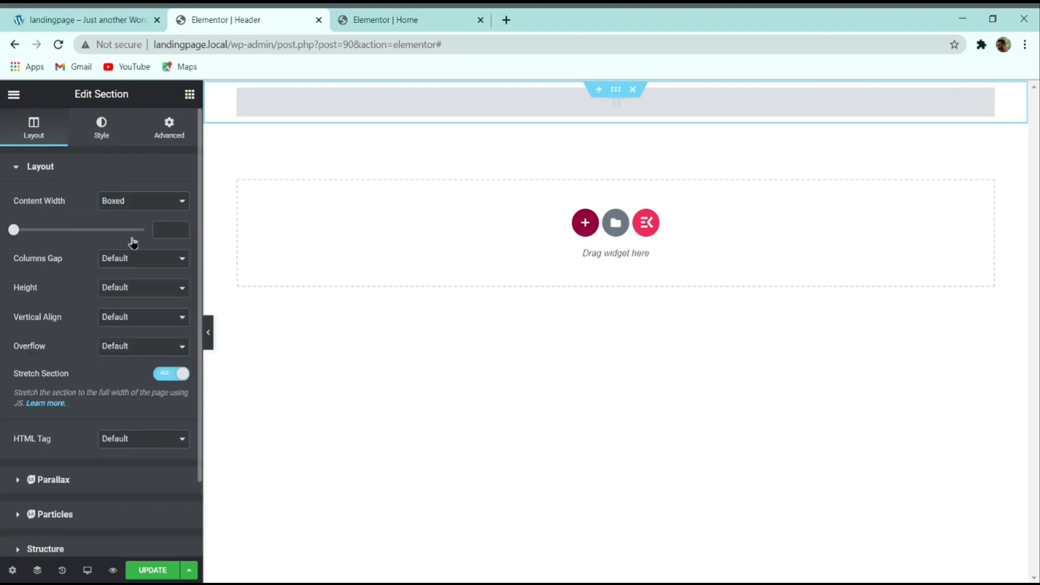
Step: Set the nav widget to Main Menu, centre its items, and update the template
click(555, 111)
click(146, 216)
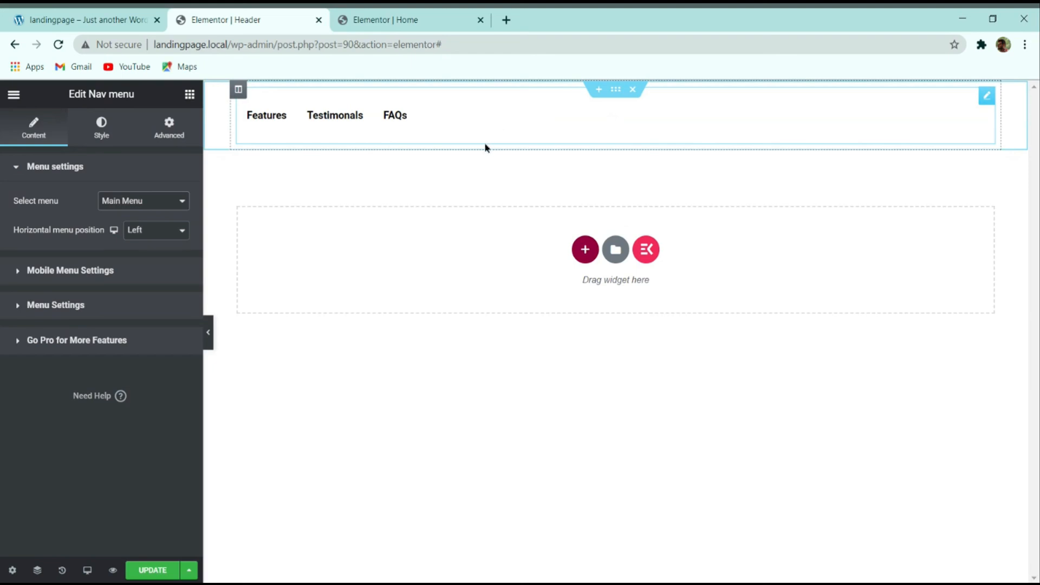
click(152, 245)
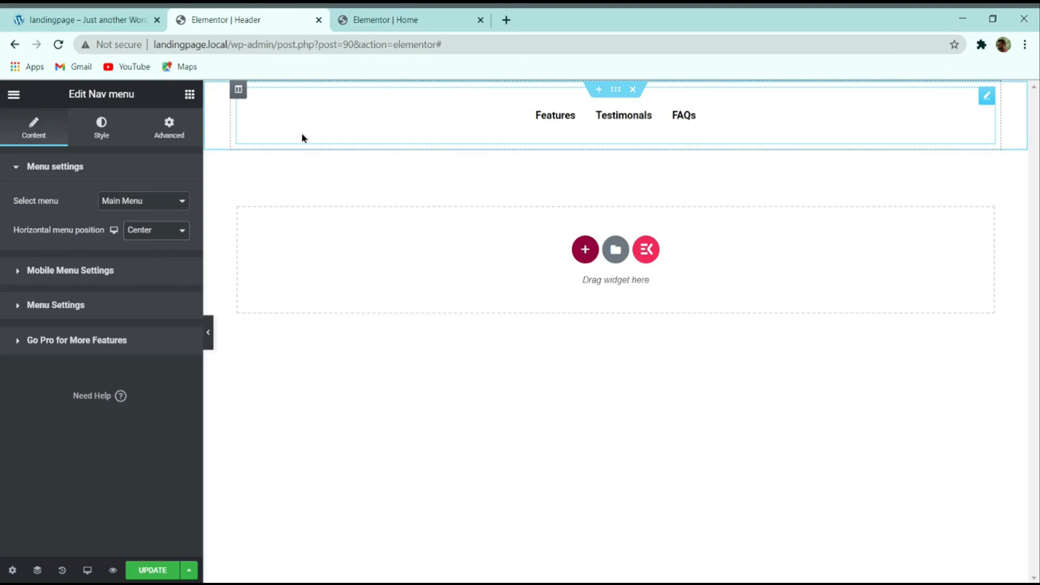
click(154, 569)
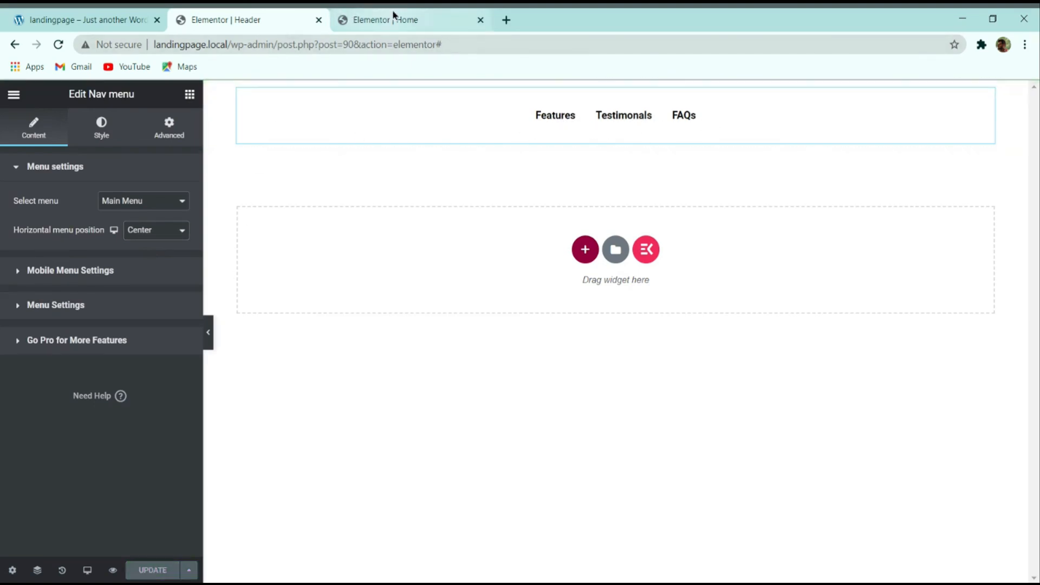
click(388, 16)
Step: Compare the header on the live landing page with the editor
click(13, 94)
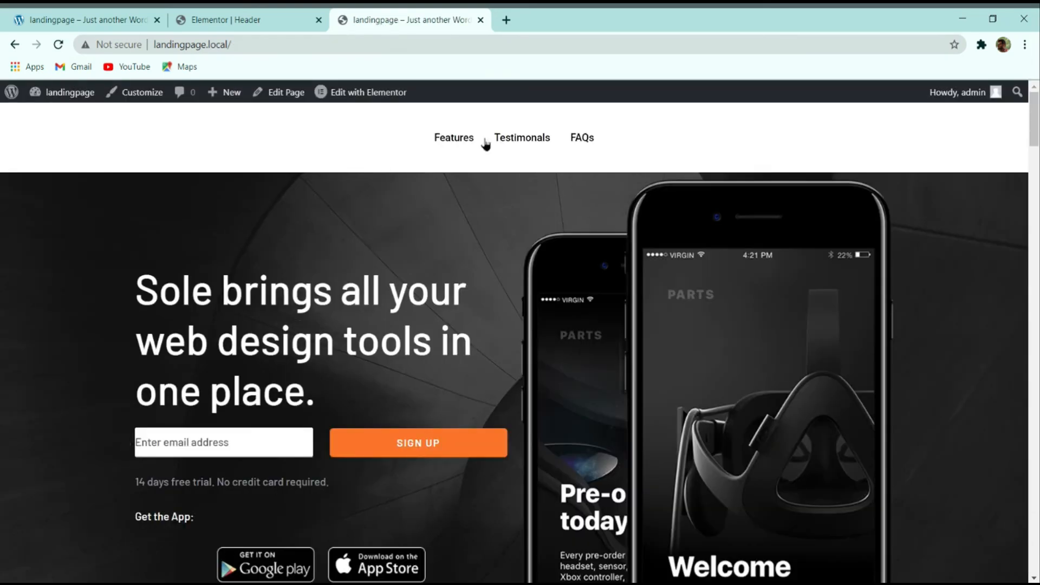
click(255, 21)
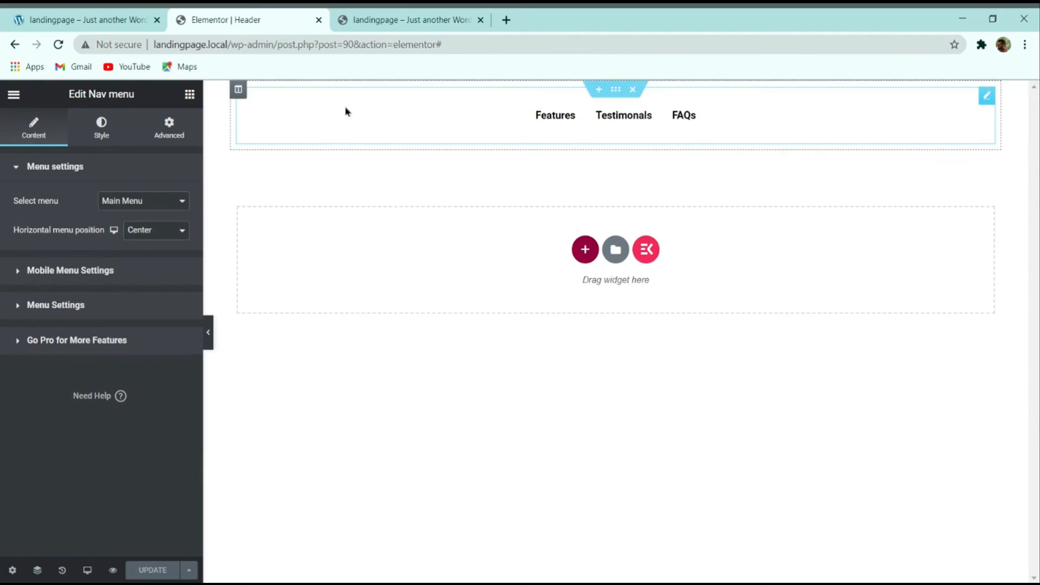
click(395, 20)
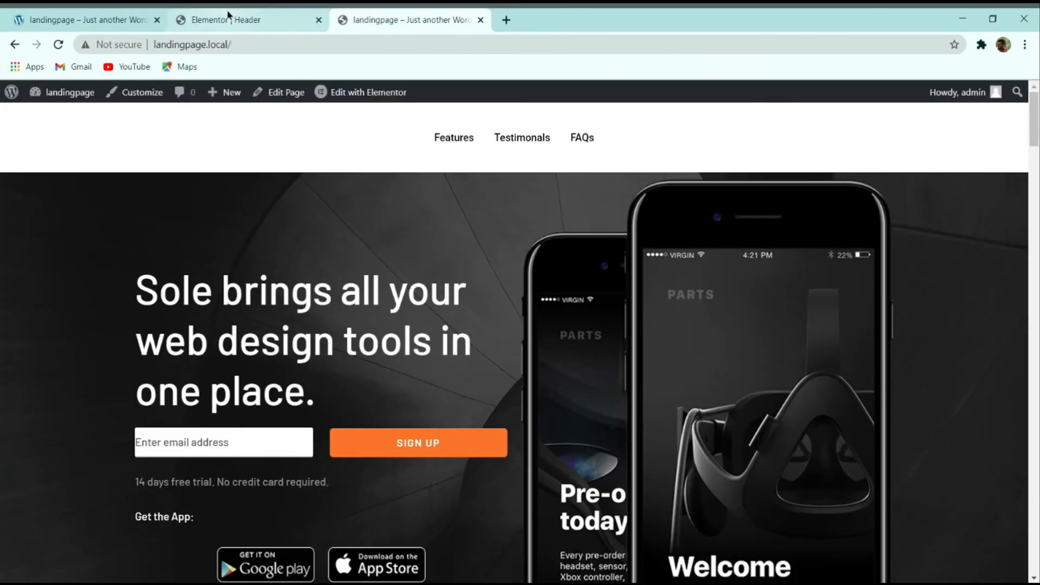
click(244, 15)
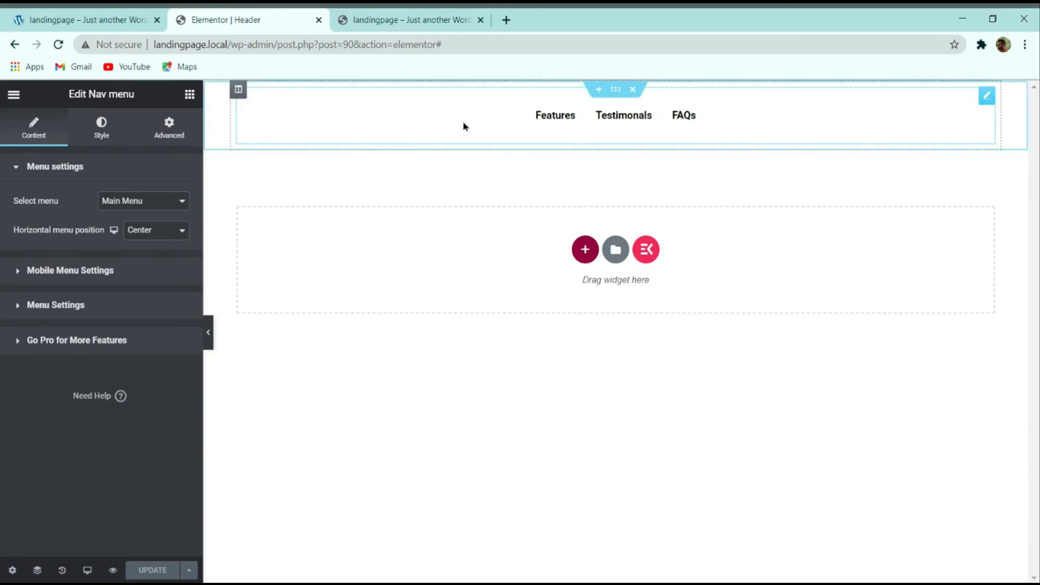
Step: Make the nav menu's background a fully transparent colour and save the header
click(115, 127)
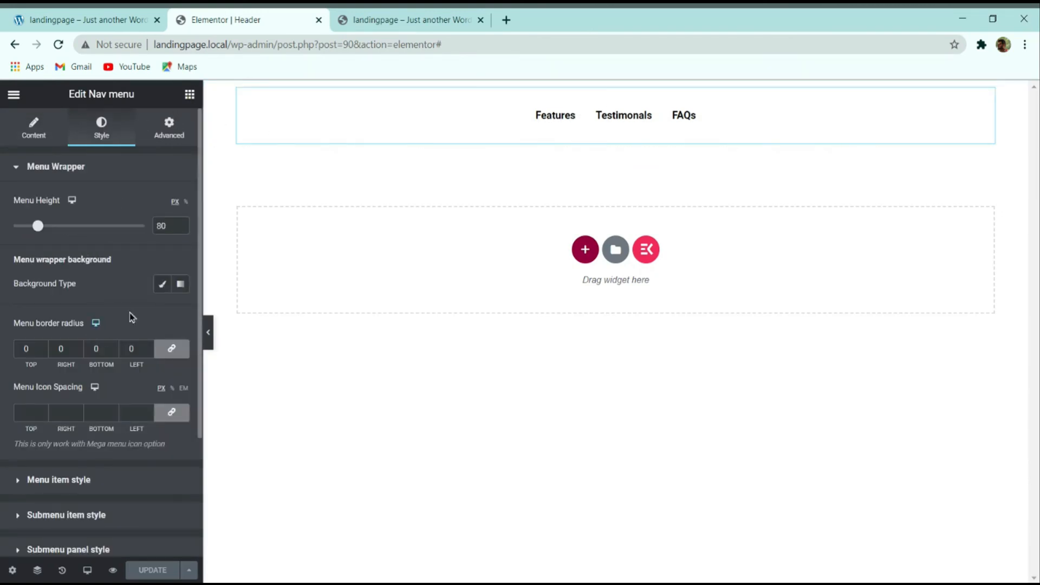
click(162, 287)
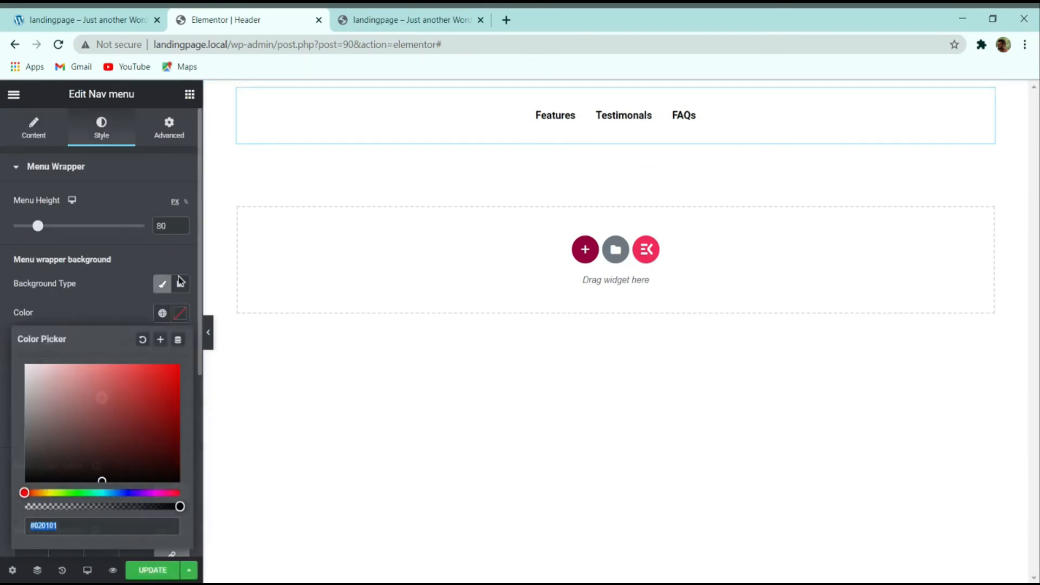
click(180, 313)
click(174, 506)
drag(156, 507, 26, 507)
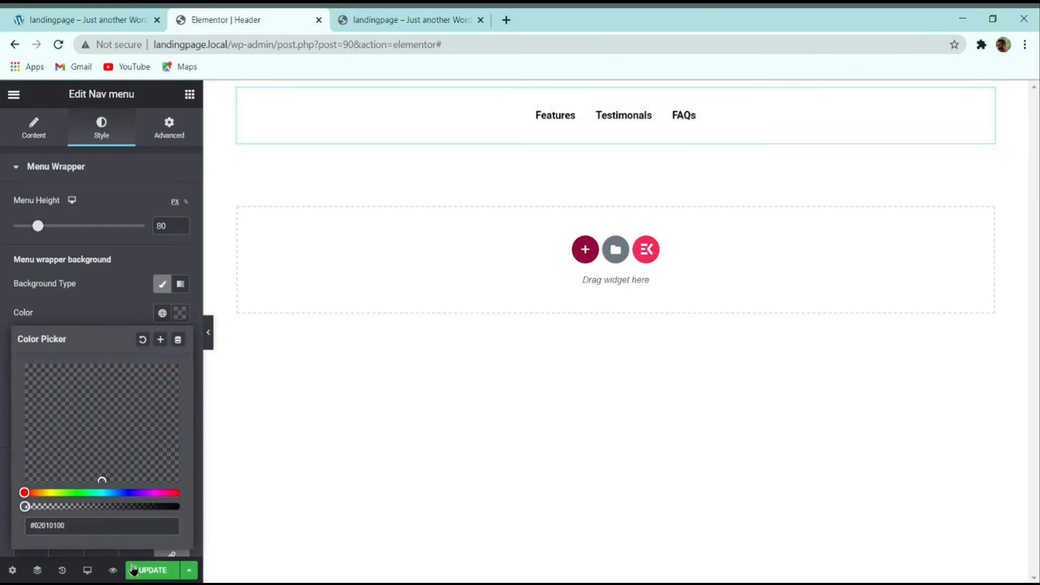
click(152, 569)
Step: After reloading the live page, set the nav menu height to 60 px
click(417, 16)
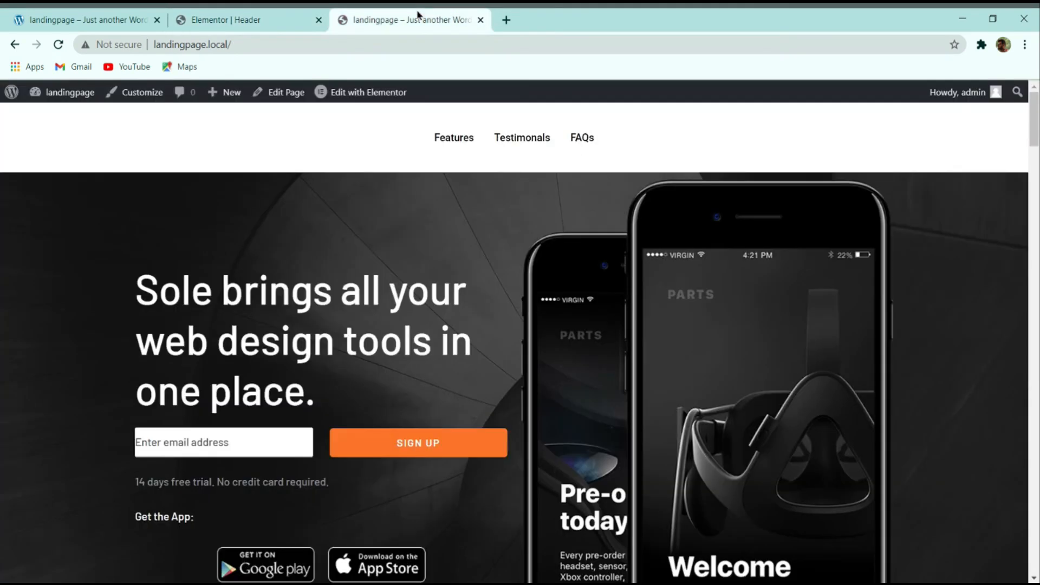
click(58, 45)
click(238, 19)
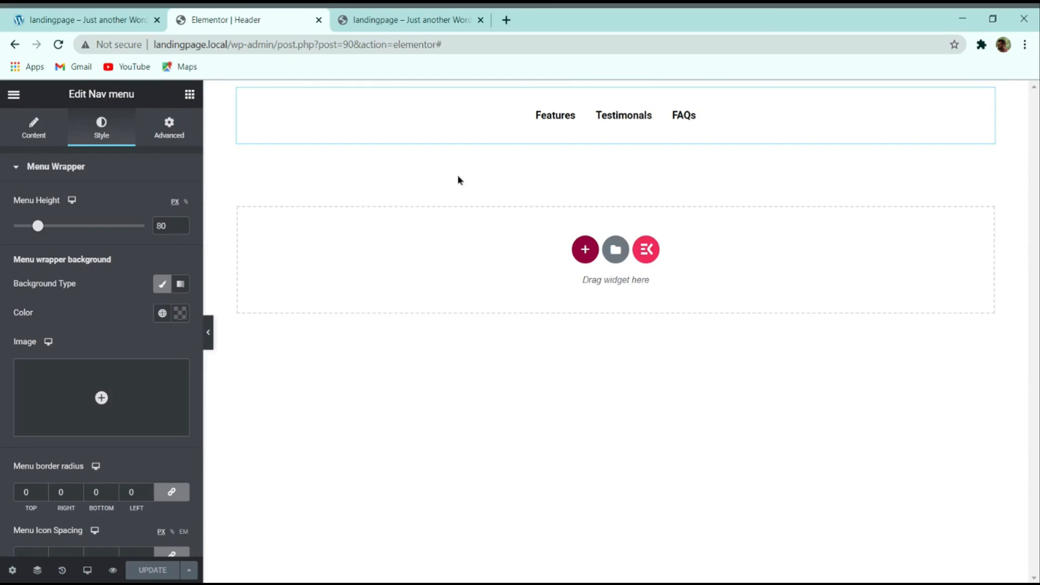
drag(37, 226, 26, 226)
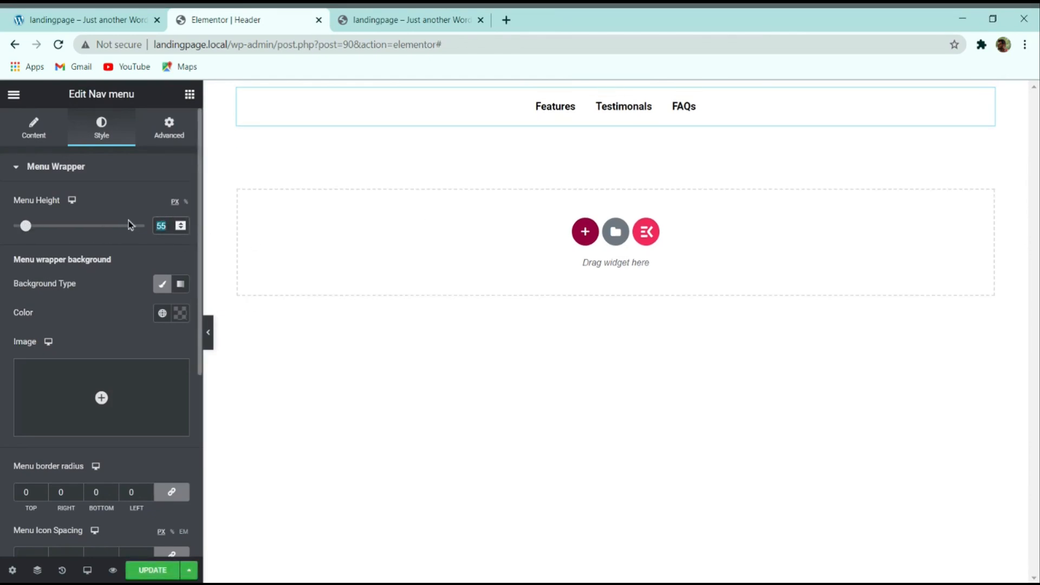
text(60)
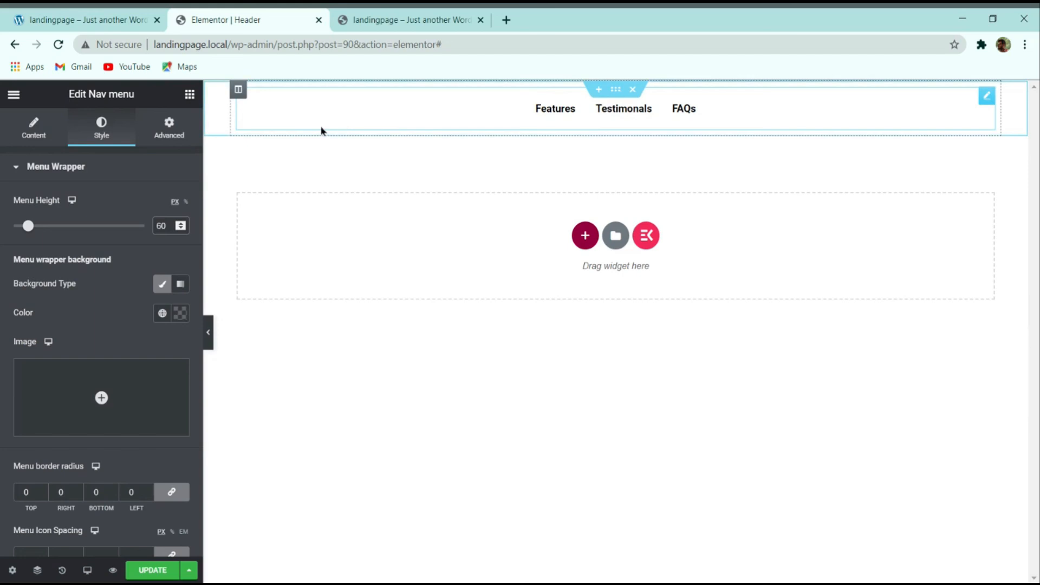
click(169, 128)
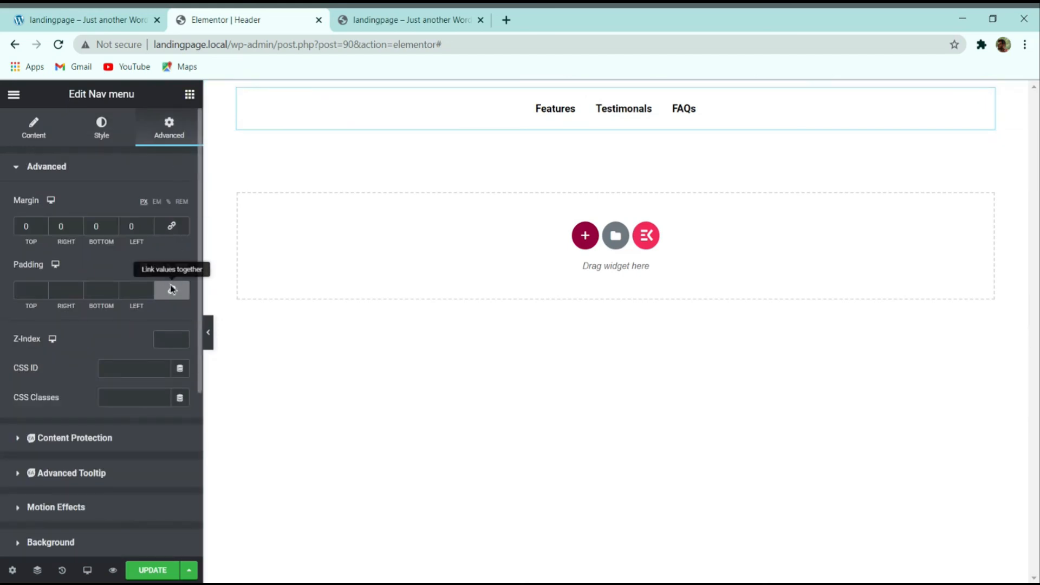
Step: Select the header section and expand its Advanced sticky header options, checking the live page
click(615, 96)
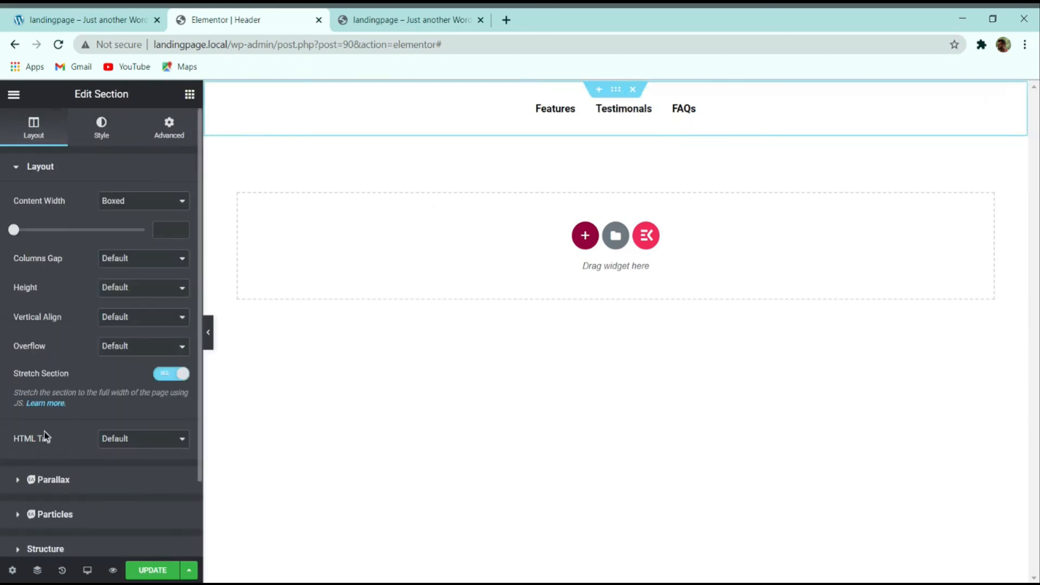
scroll(45, 436, down, 2)
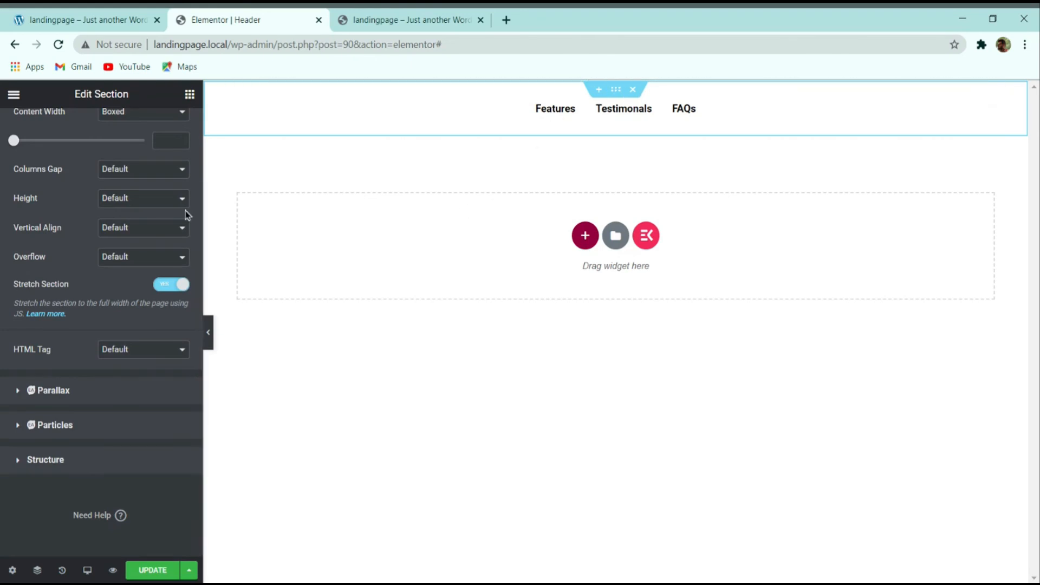
scroll(186, 215, up, 3)
click(165, 129)
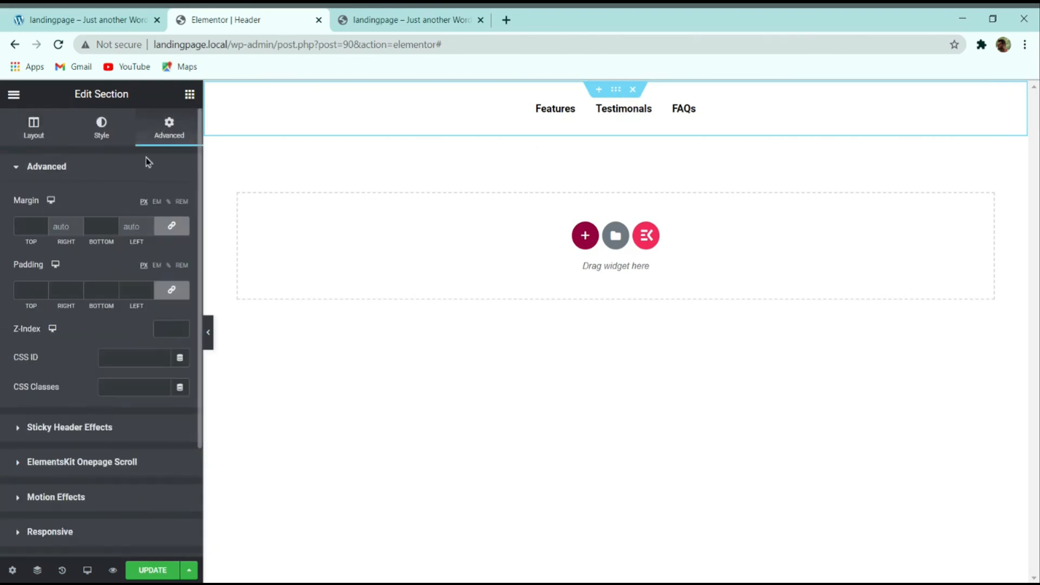
click(56, 427)
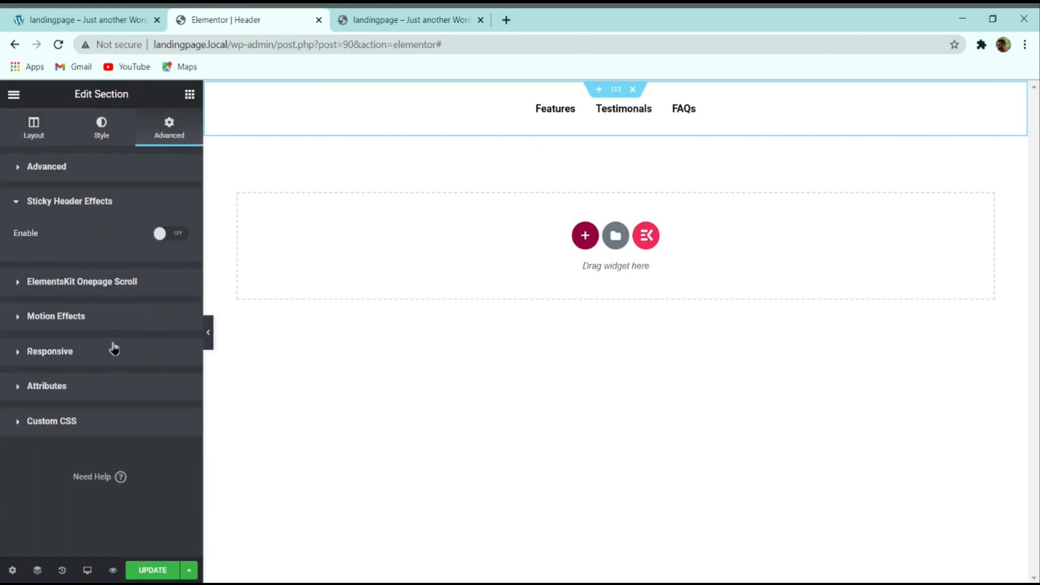
click(364, 18)
scroll(400, 295, down, 5)
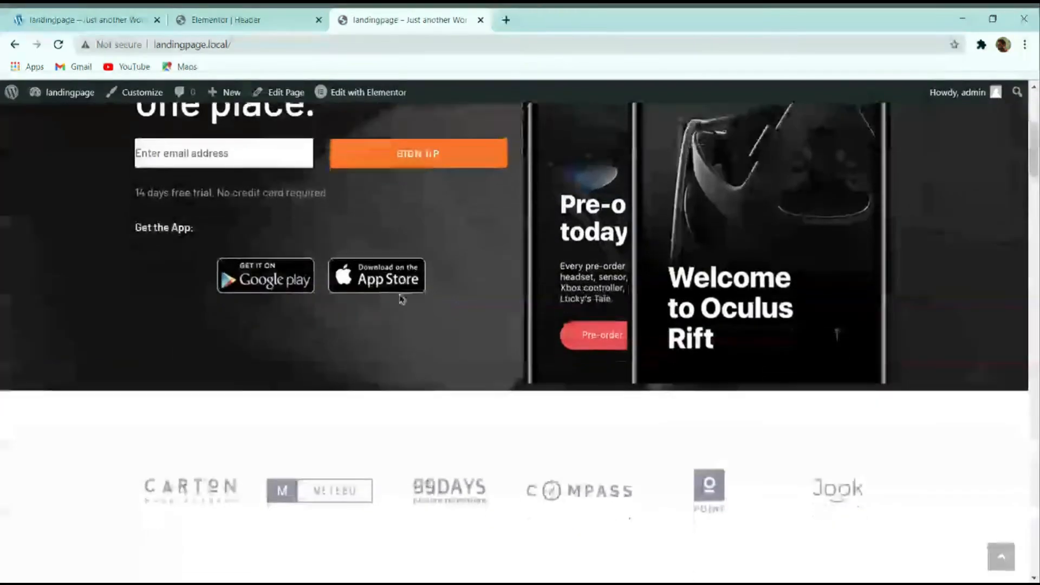
scroll(399, 276, up, 4)
scroll(400, 282, down, 9)
scroll(399, 283, up, 11)
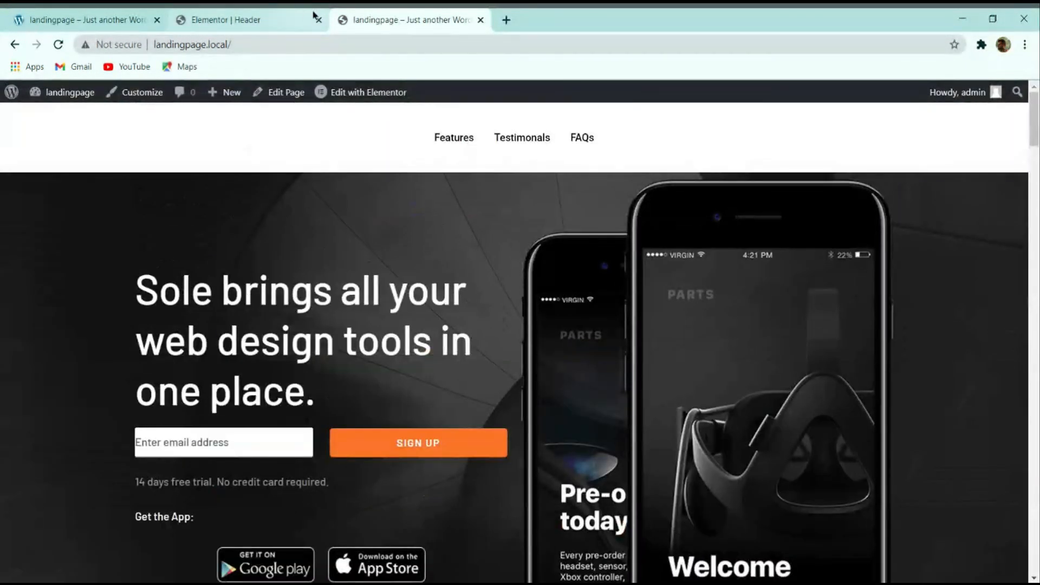
click(271, 18)
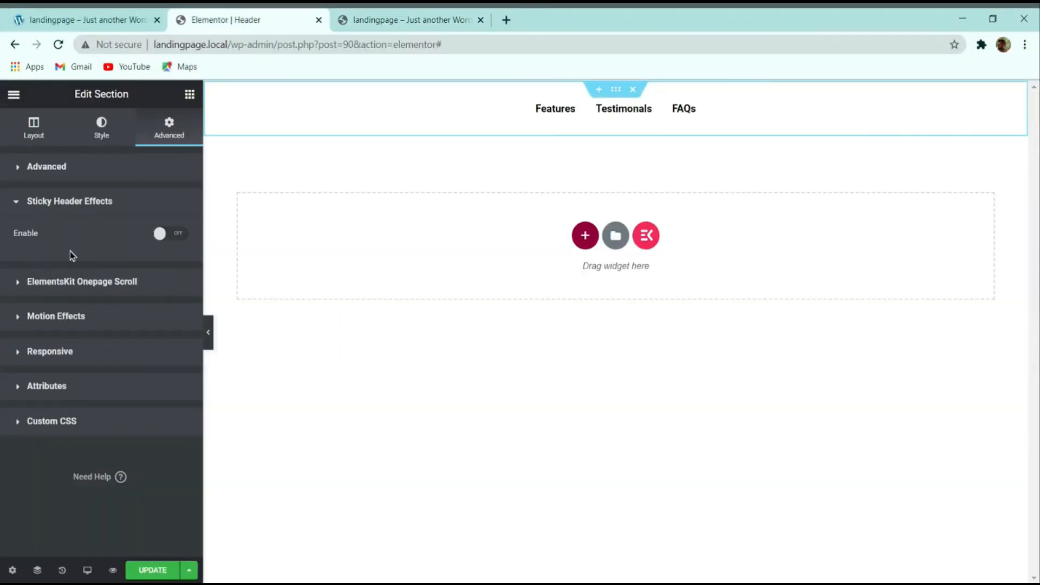
Step: Enable sticky header effects with a black background after scrolling, and save
click(158, 234)
scroll(103, 325, down, 5)
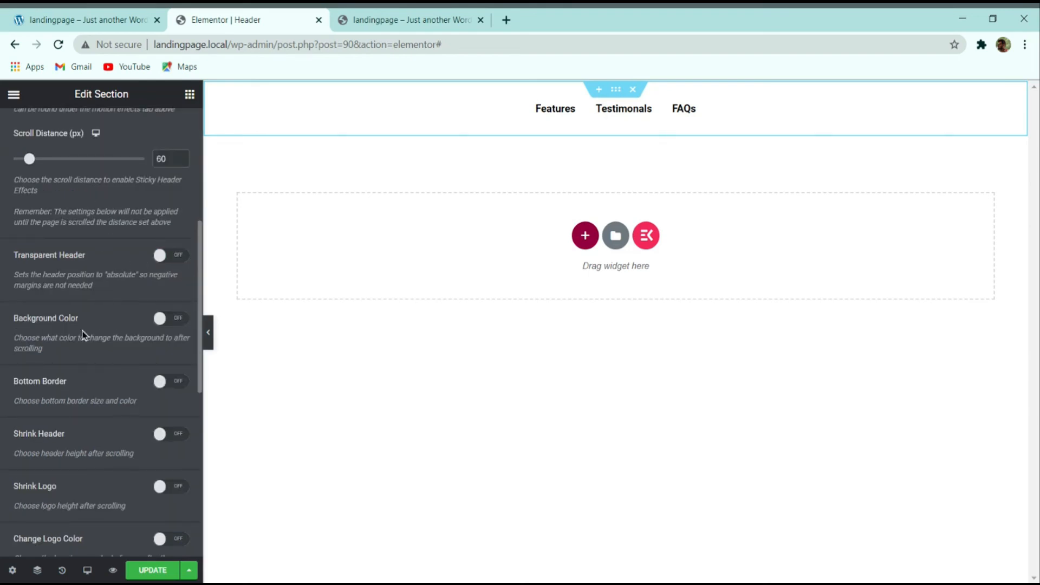
click(166, 321)
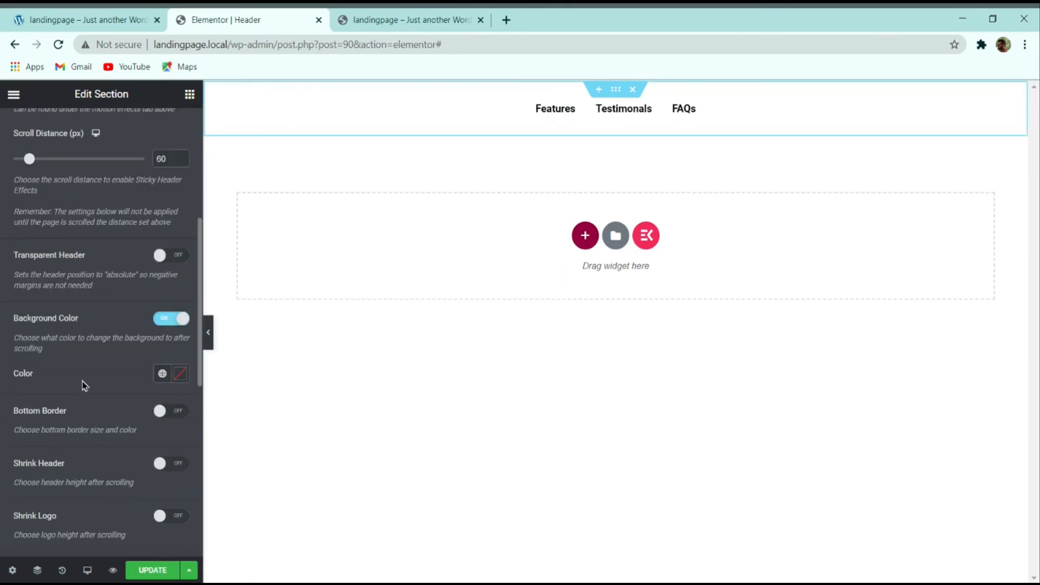
click(181, 373)
click(114, 262)
drag(114, 262, 3, 347)
click(114, 382)
key(ctrl+s)
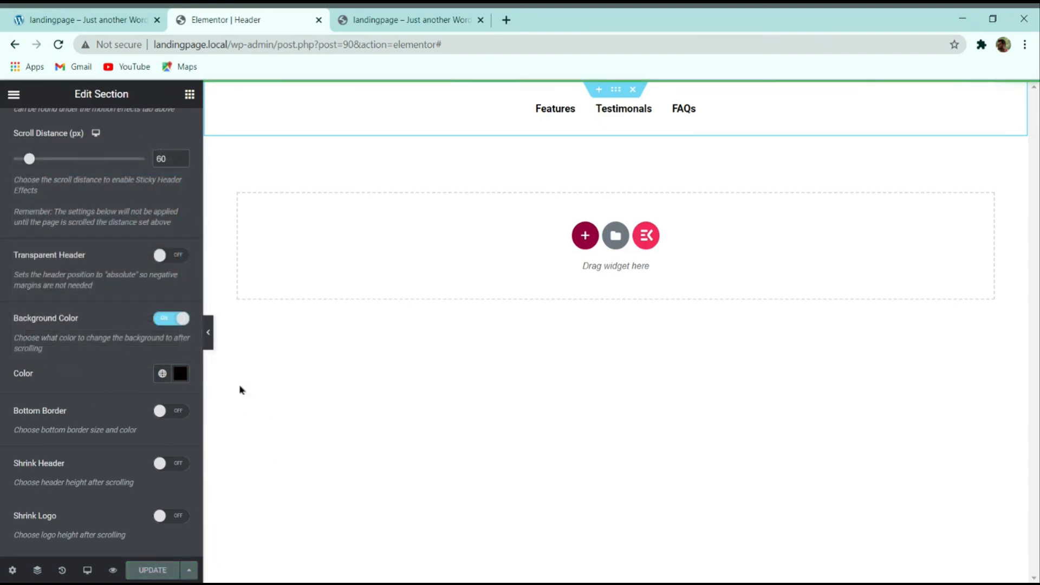
Step: Reload the live page and scroll to test the sticky black header
click(371, 19)
click(58, 45)
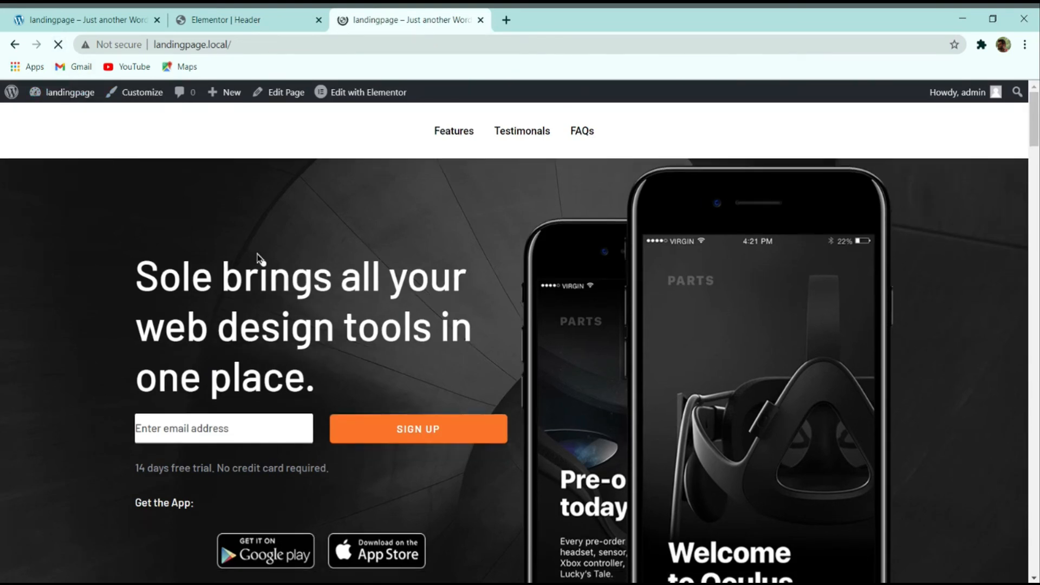
scroll(381, 222, down, 8)
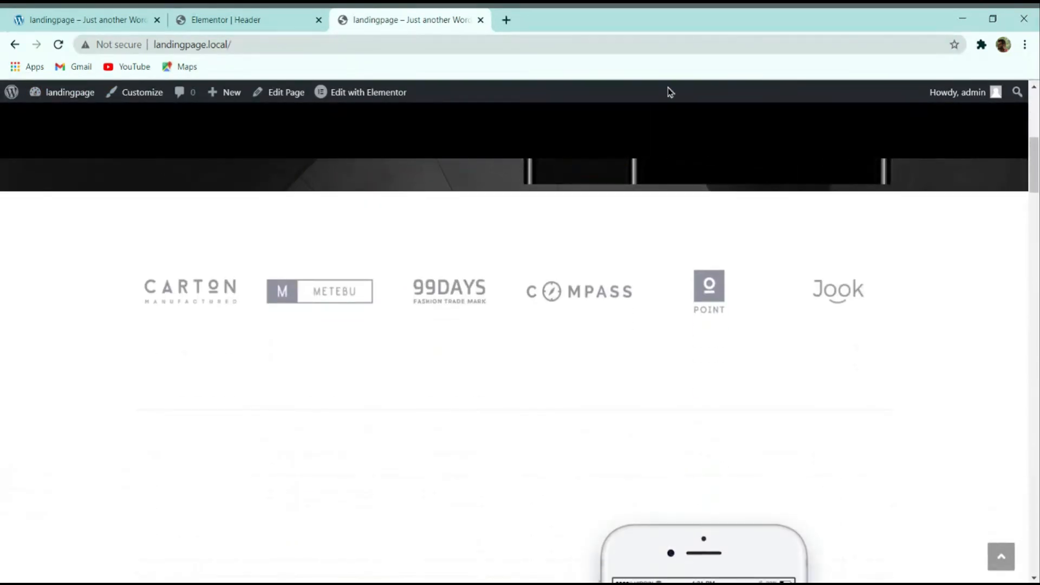
scroll(455, 162, up, 8)
click(252, 19)
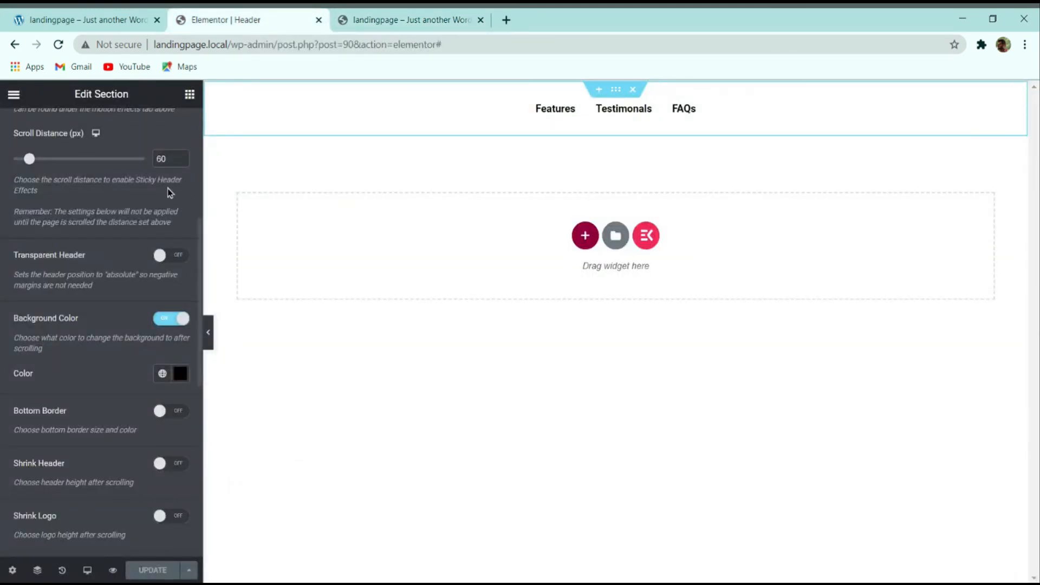
click(460, 128)
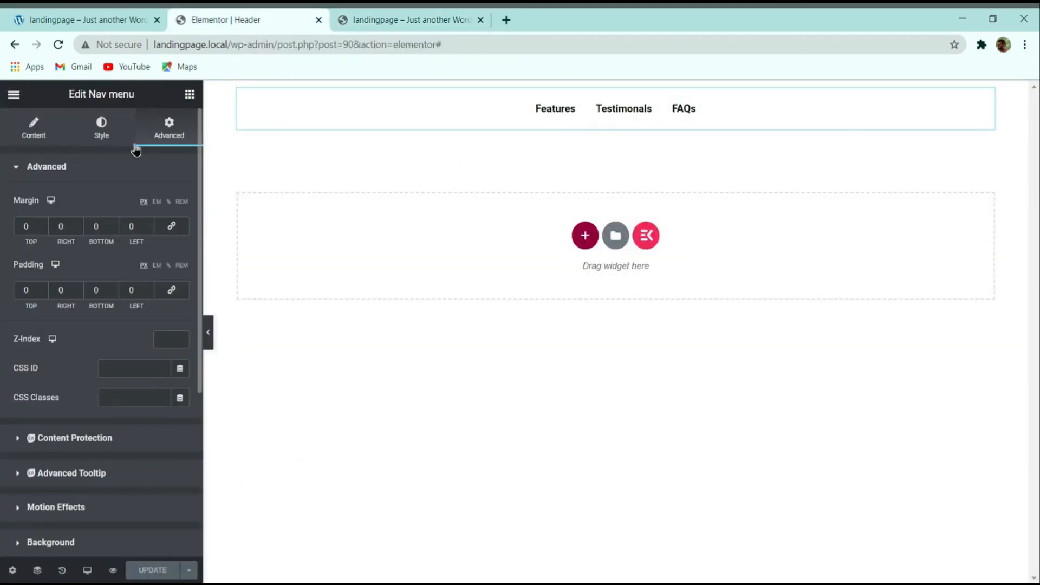
Step: Lower the nav menu height from 60 to 50 px and expand Menu item style
click(101, 129)
drag(28, 227, 25, 226)
text(50)
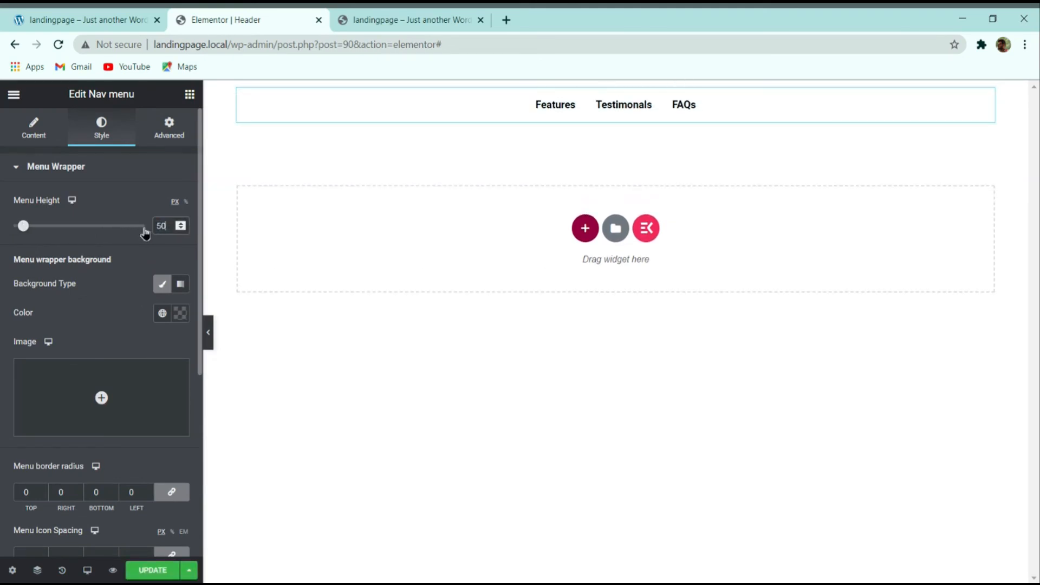
scroll(62, 390, down, 5)
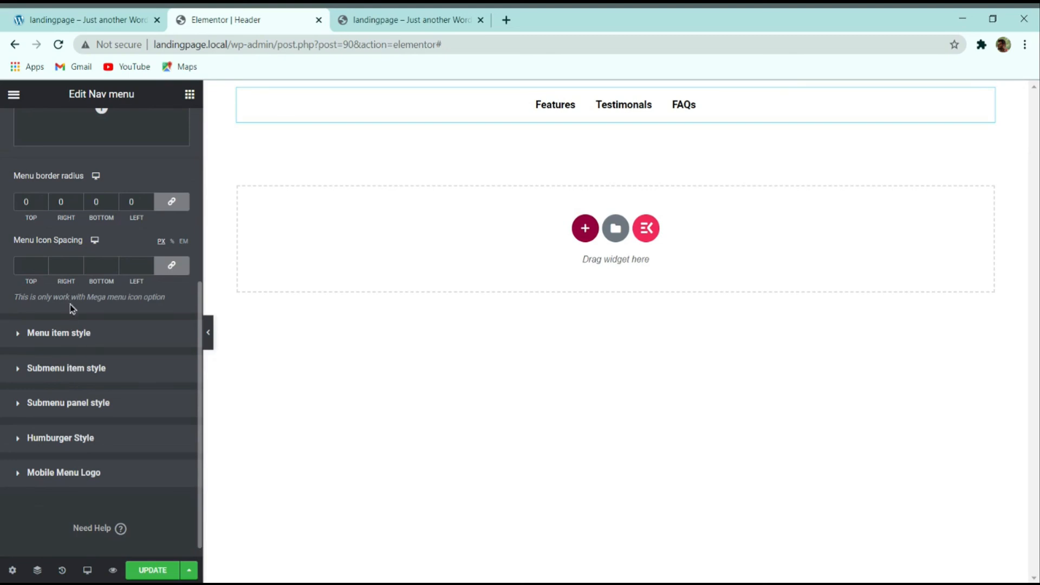
click(108, 337)
Step: Set the menu item typography font family to Montserrat
click(180, 236)
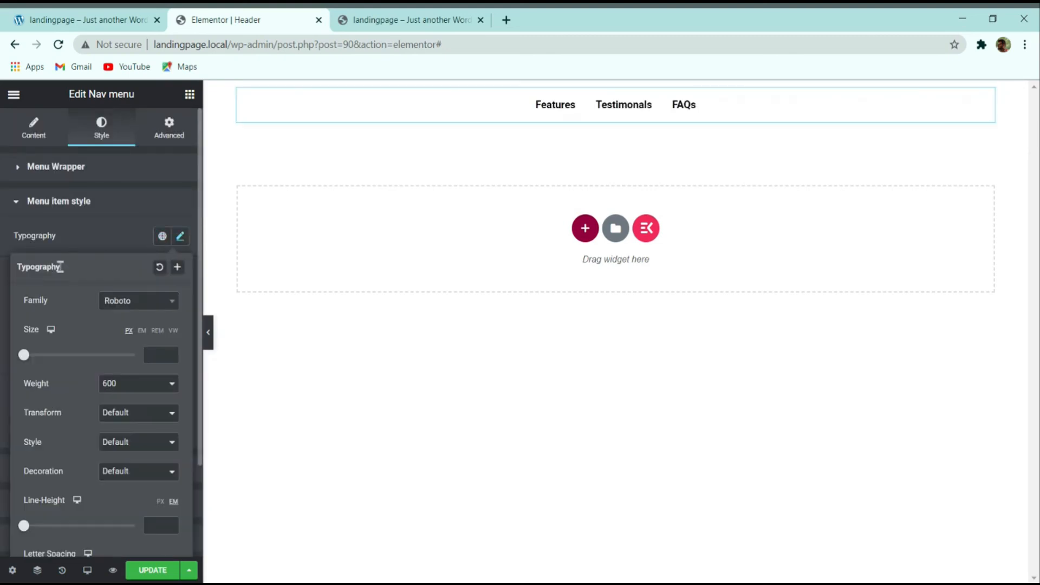
click(123, 300)
text(monts)
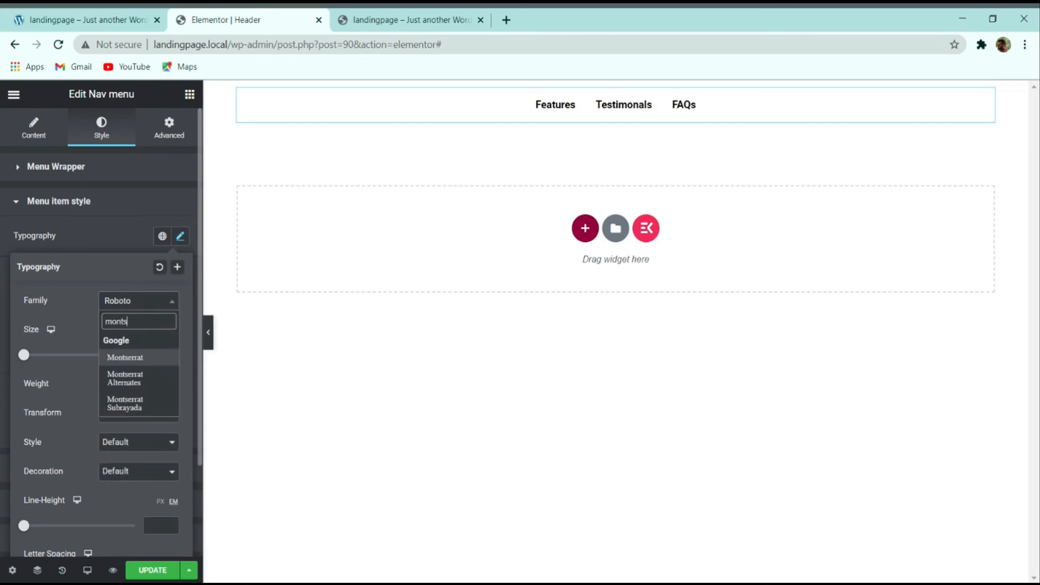
key(Return)
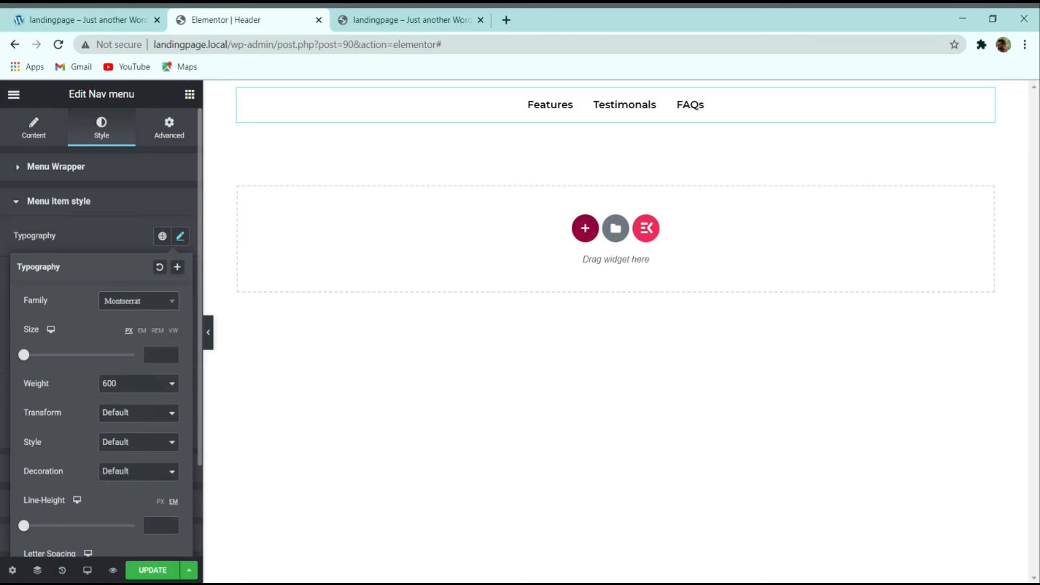
click(78, 204)
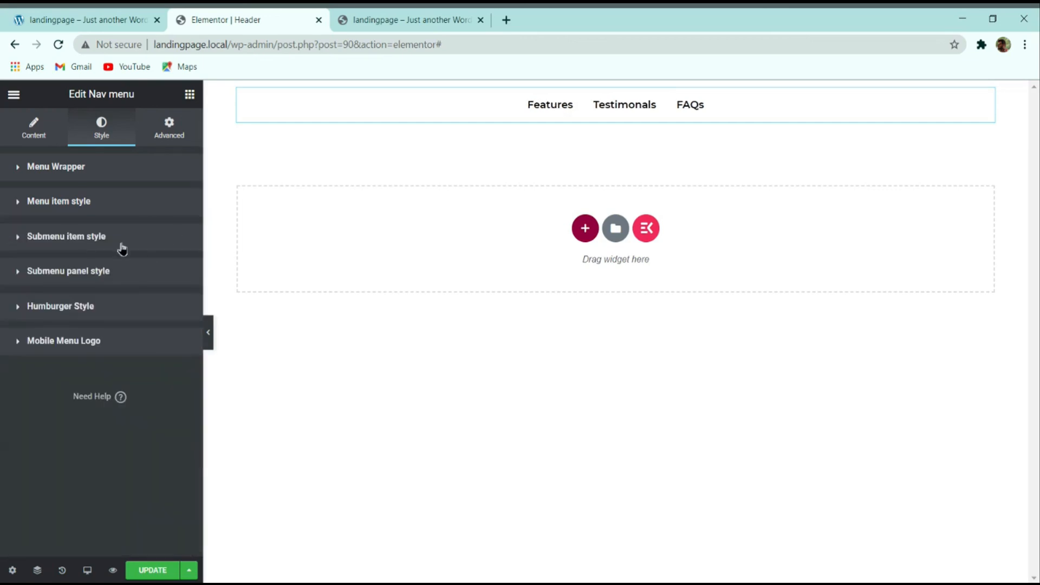
Step: Give menu items 30 px spacing on all sides and update the header
click(91, 206)
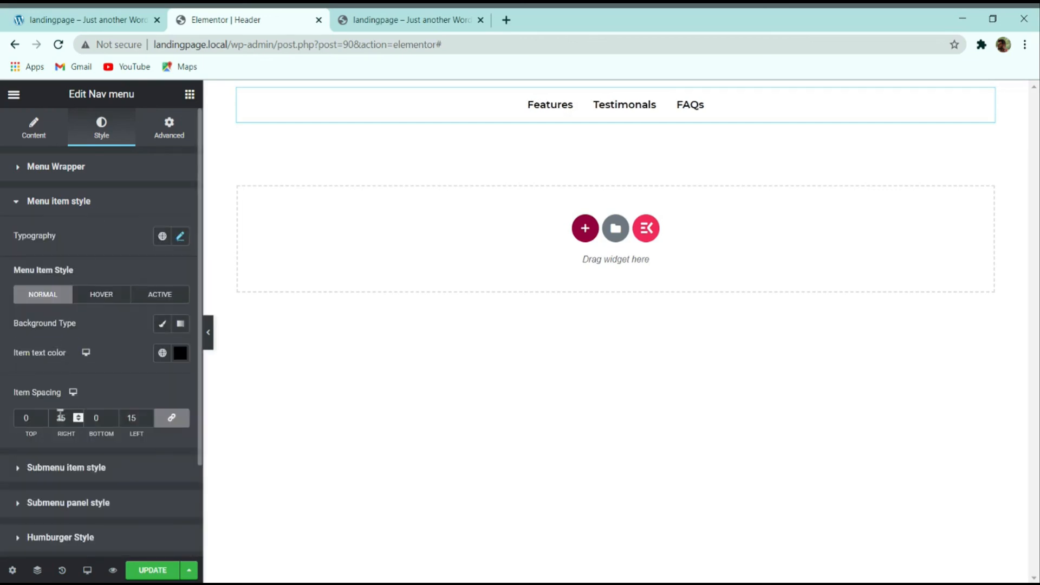
click(80, 415)
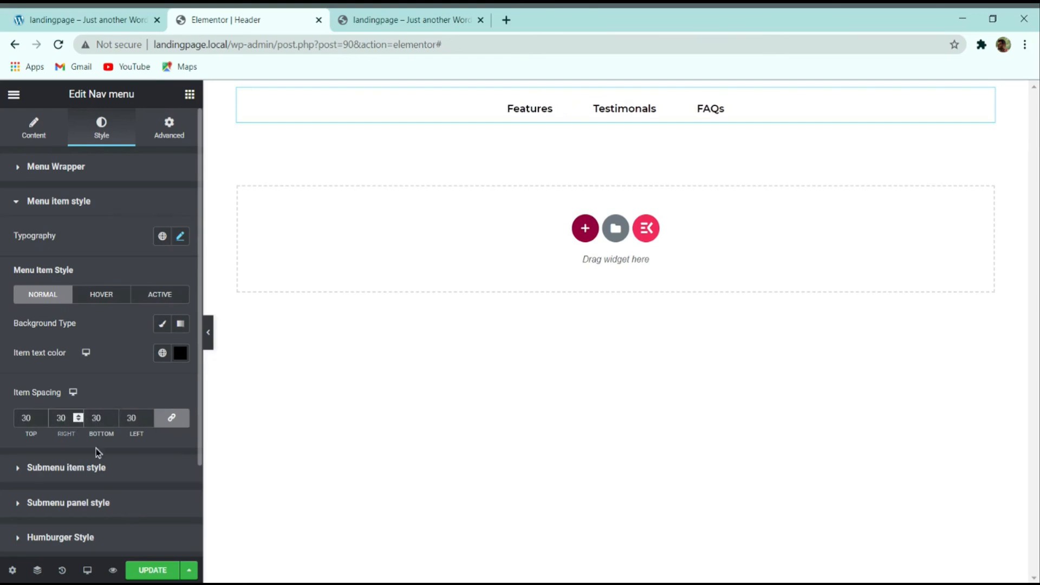
click(159, 570)
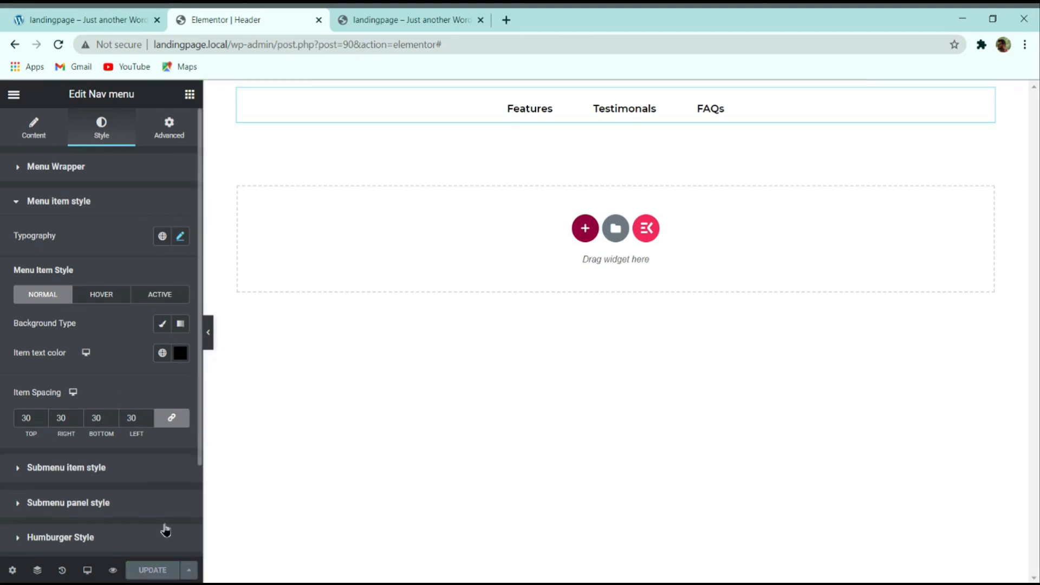
Step: Reload the live site, then open the Home page in Elementor from the admin bar
click(417, 18)
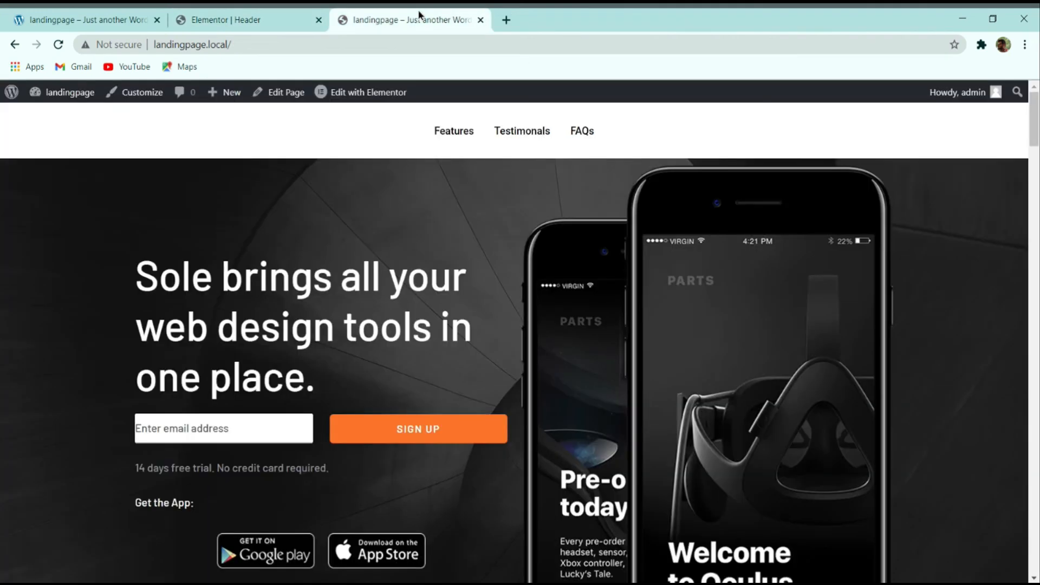
click(58, 44)
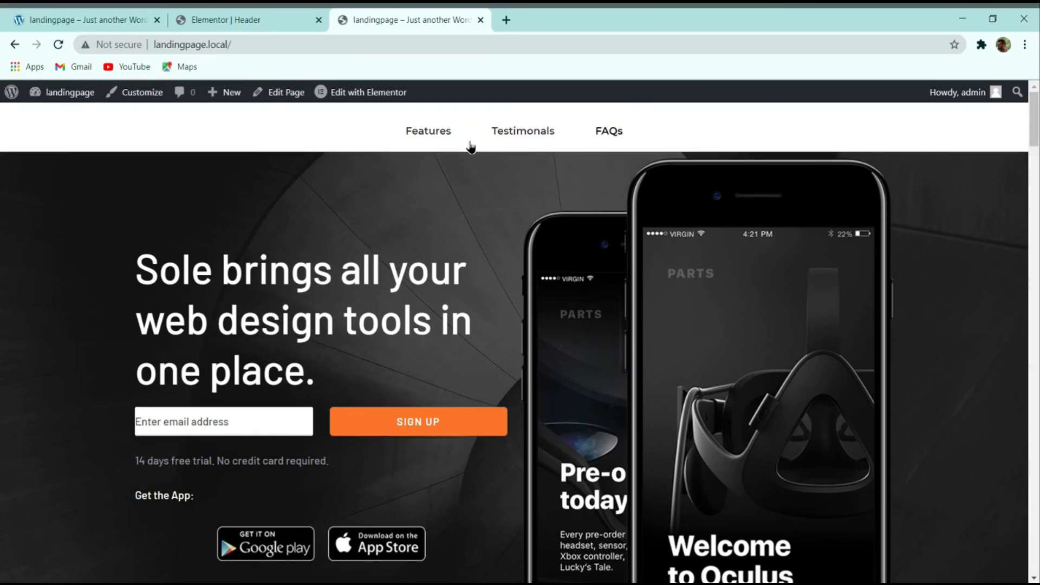
click(367, 96)
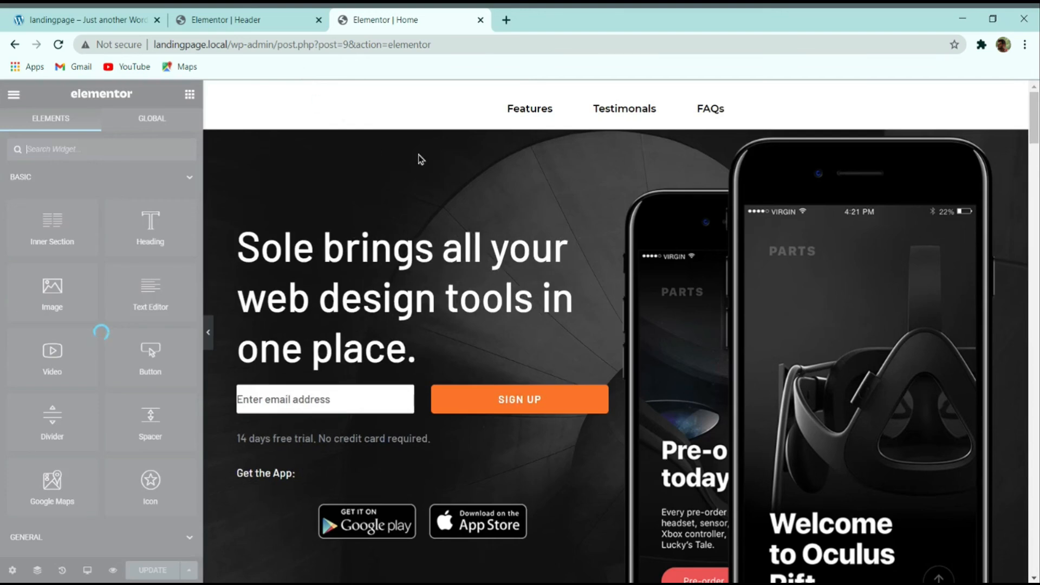
Step: Give the hero section an unlinked top padding of 150
click(615, 122)
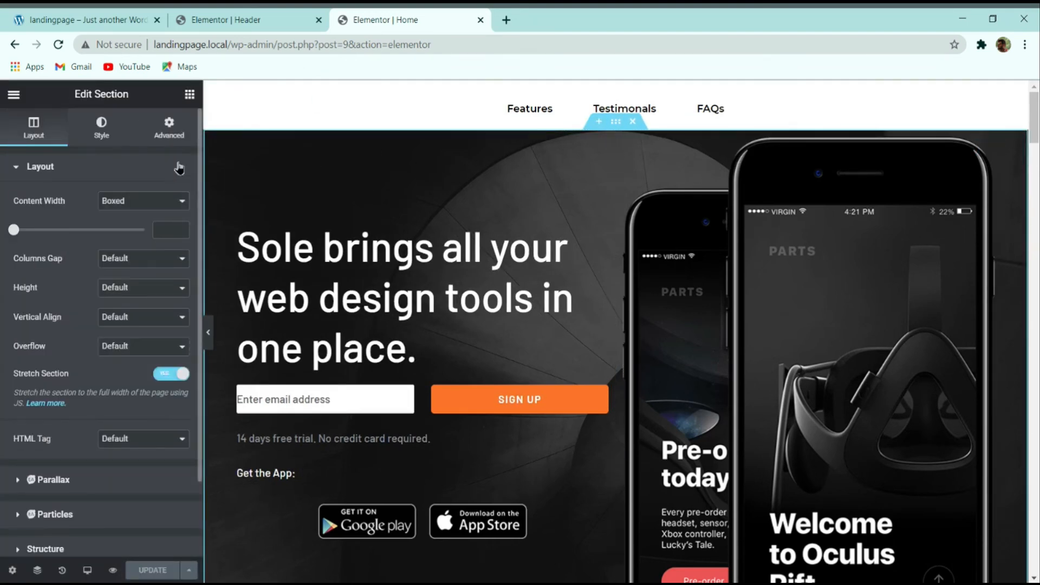
click(170, 130)
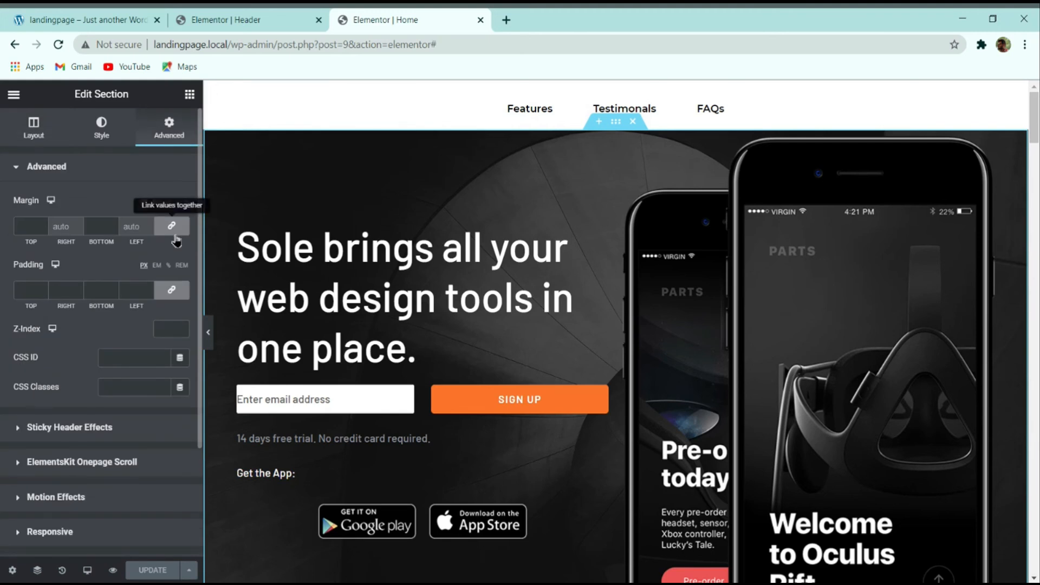
click(175, 296)
drag(34, 293, 2, 304)
text(100)
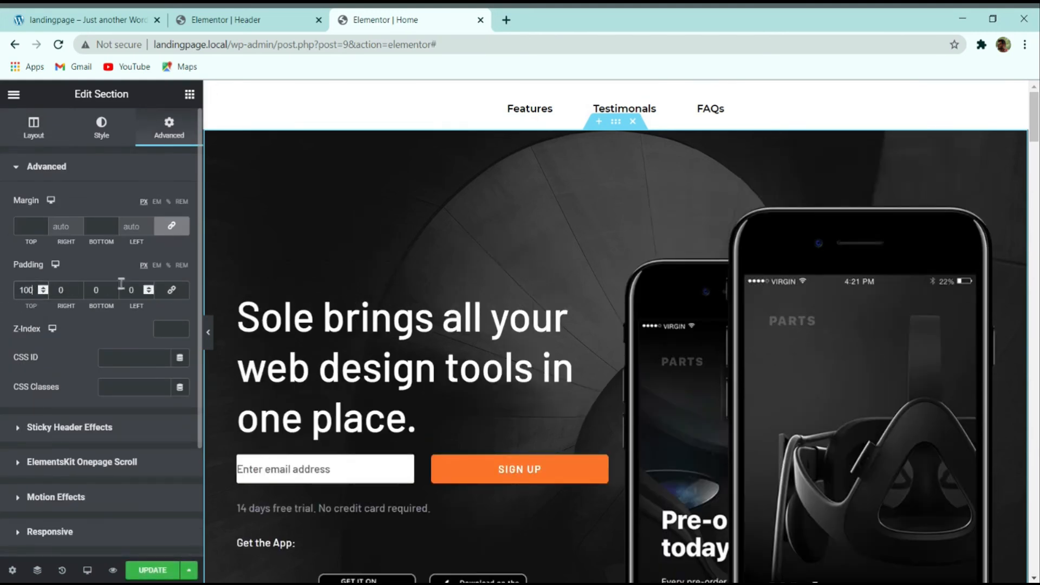
drag(29, 288, 16, 288)
text(150)
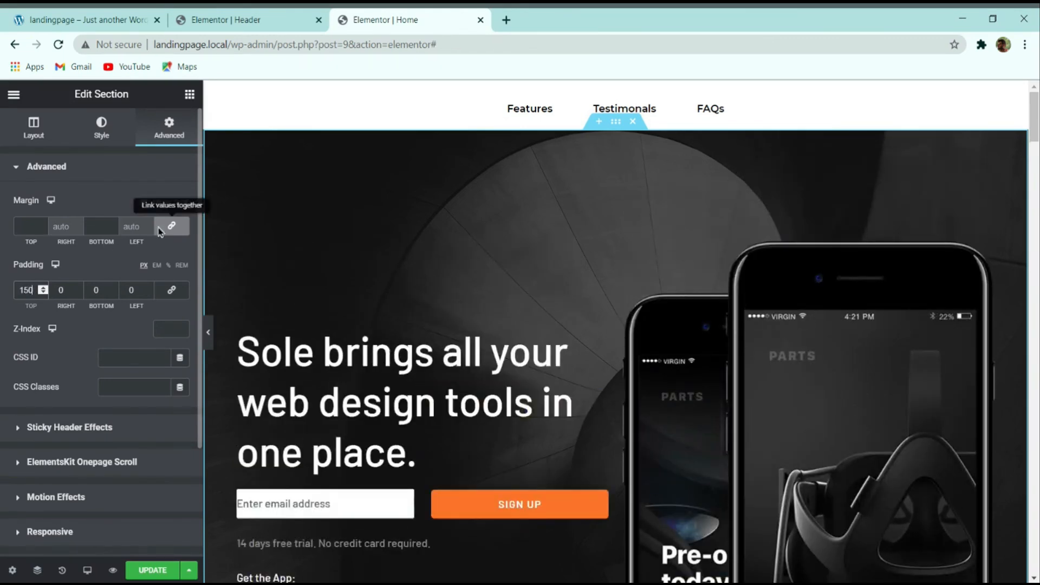
Step: Set the hero's top margin to -100, update the page, and return to the Header template
click(180, 234)
click(40, 231)
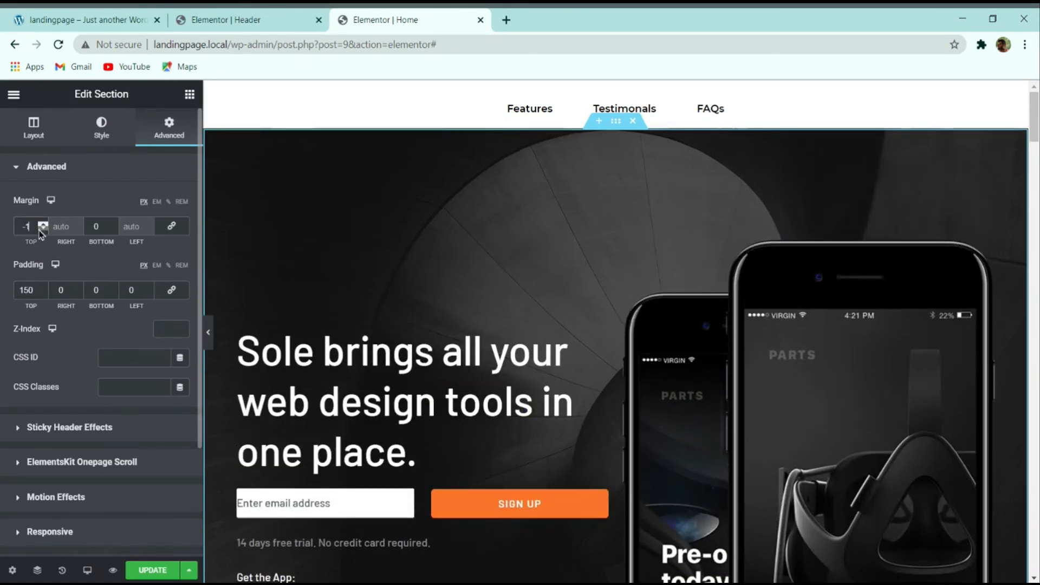
drag(40, 230, 40, 230)
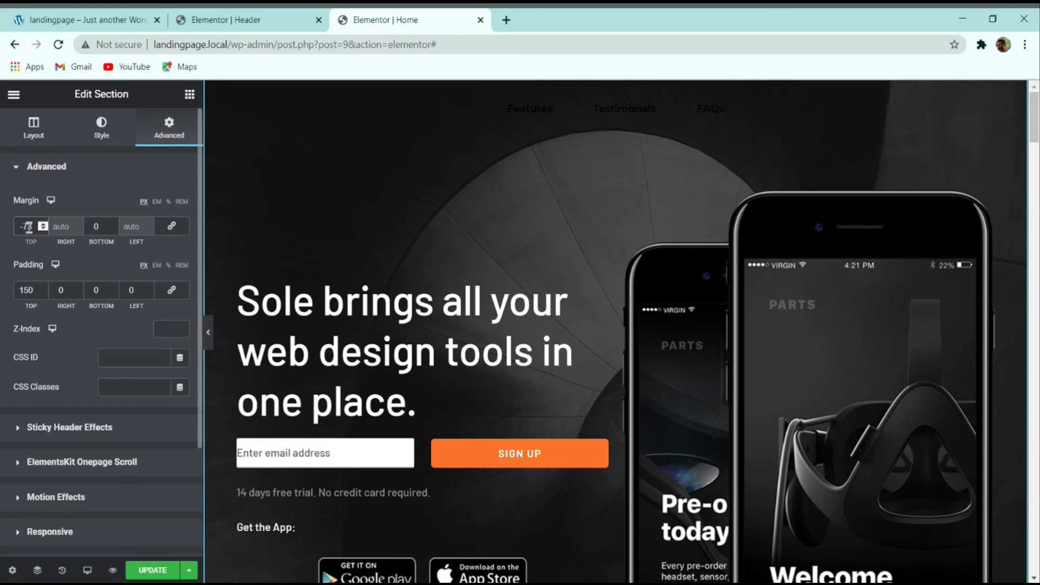
text(-100)
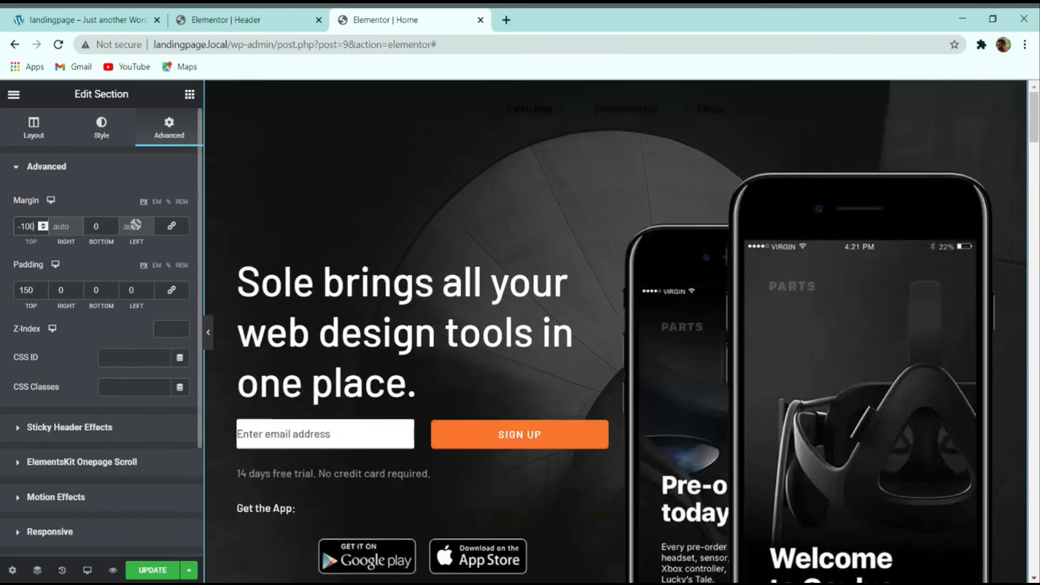
click(153, 569)
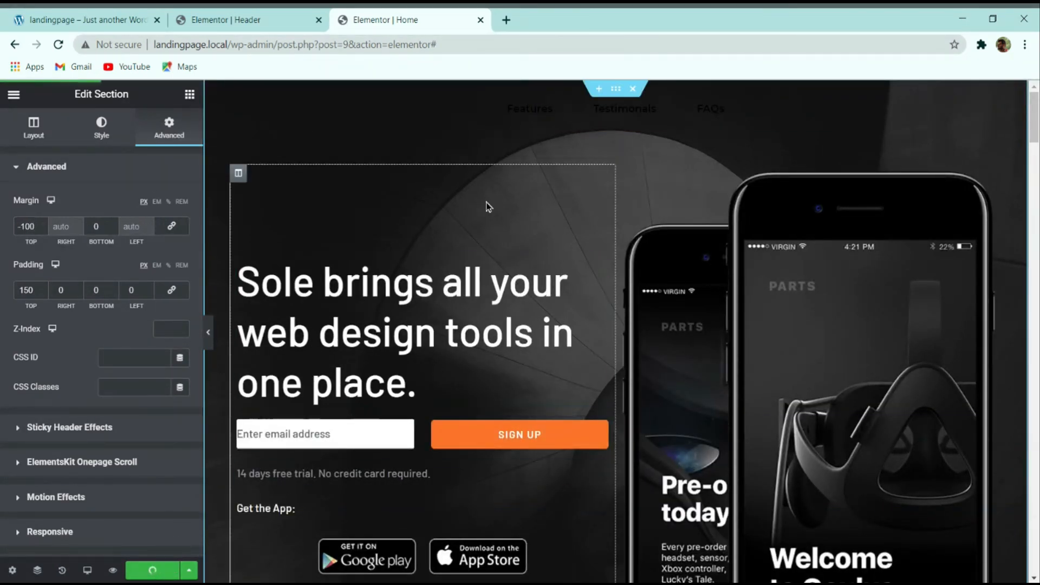
click(208, 332)
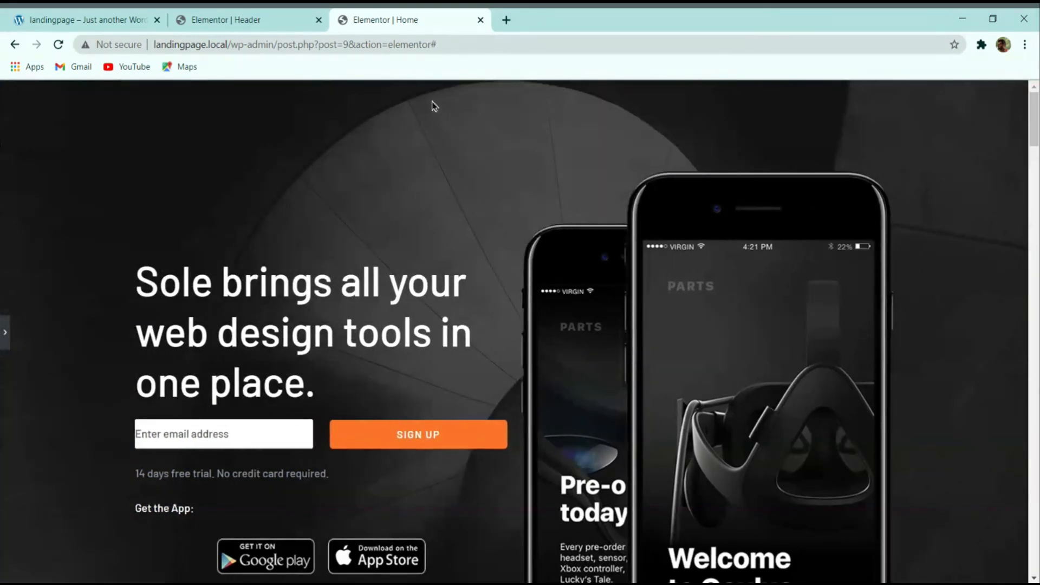
click(4, 332)
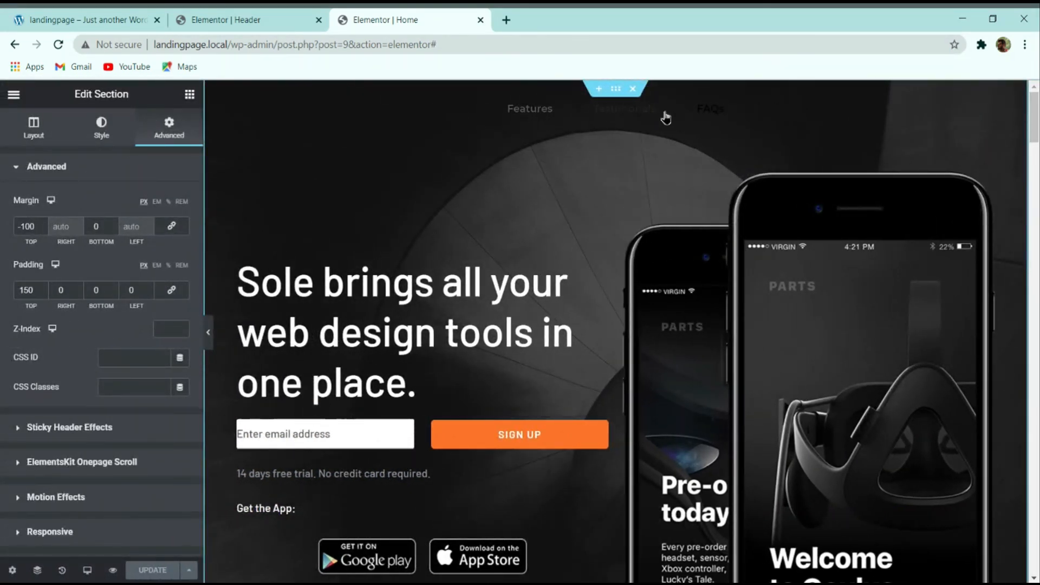
click(249, 20)
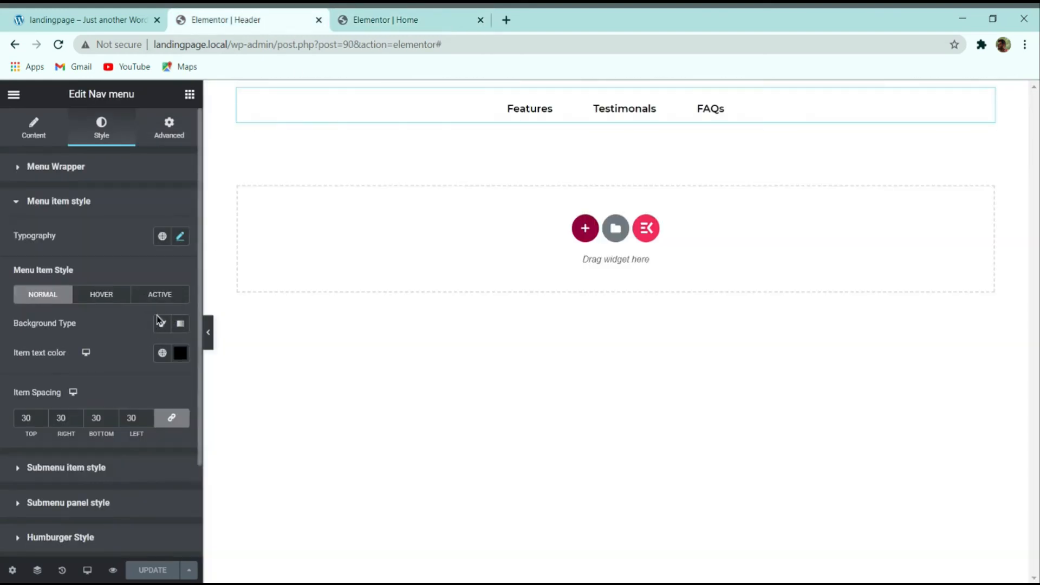
Step: Make the nav menu item text colour white (#FFFFFF) and update the header
click(181, 353)
drag(60, 222, 2, 96)
click(157, 571)
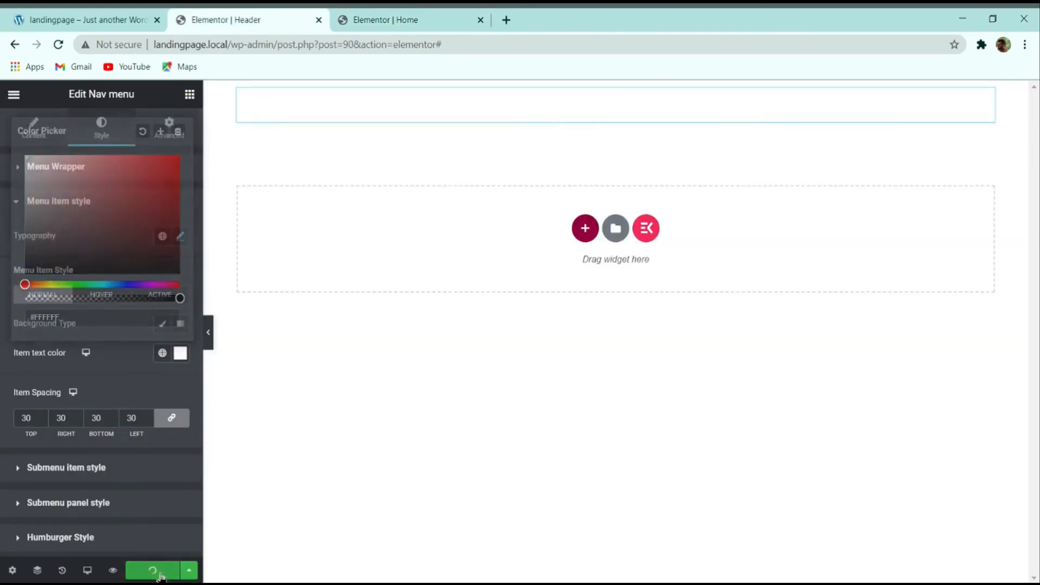
Step: View the live Home page from its Elementor editor
click(385, 19)
click(24, 91)
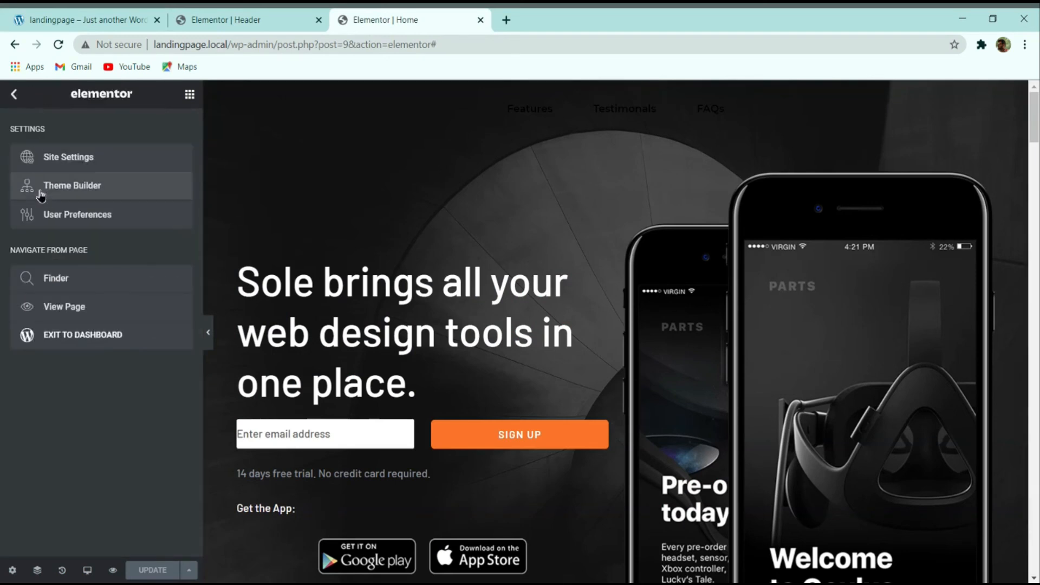
click(52, 310)
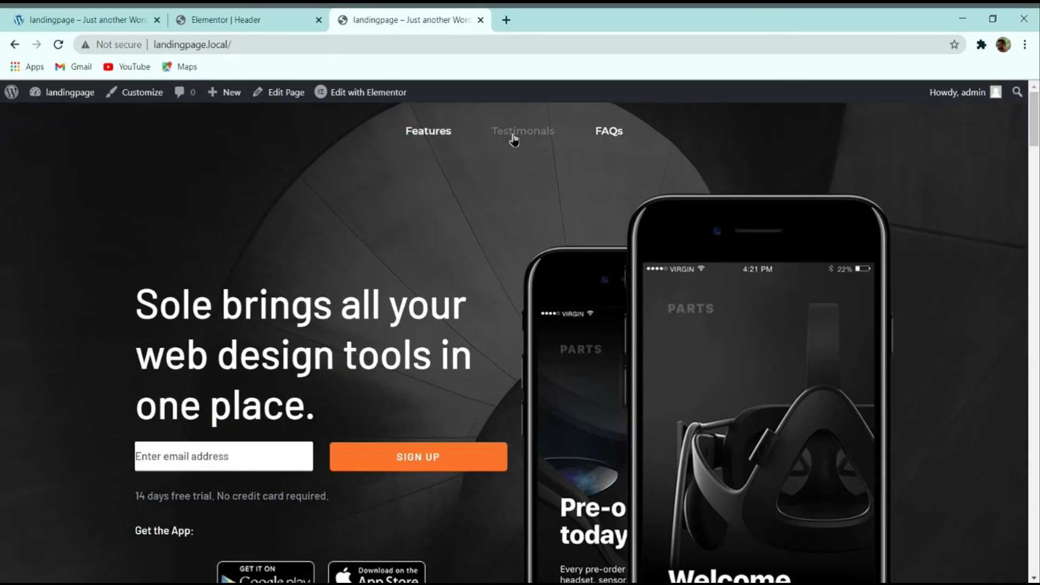
Step: Scroll the live page and test the Features, Testimonials and FAQs nav links
scroll(670, 140, down, 15)
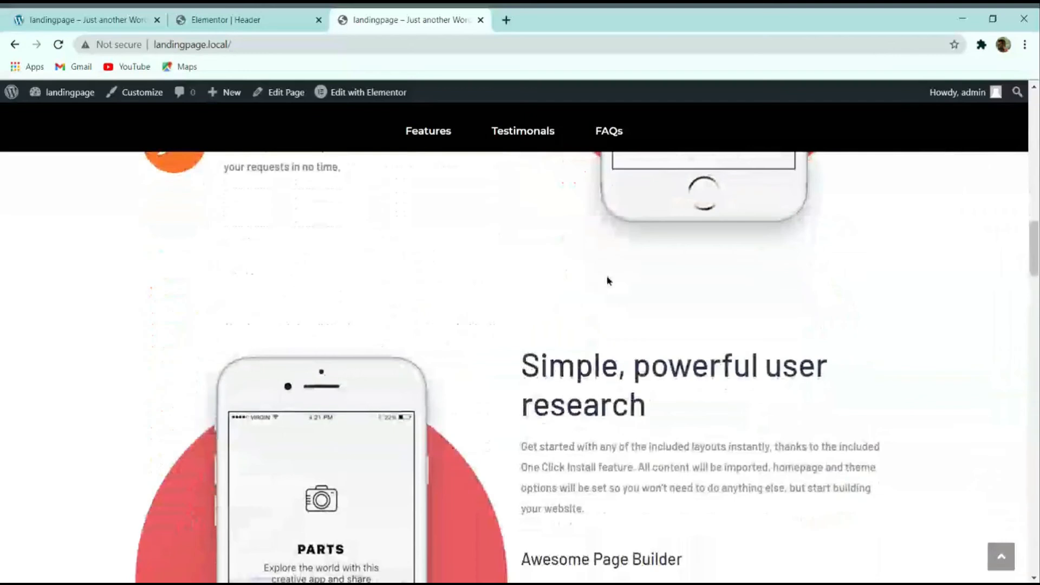
click(440, 136)
click(611, 135)
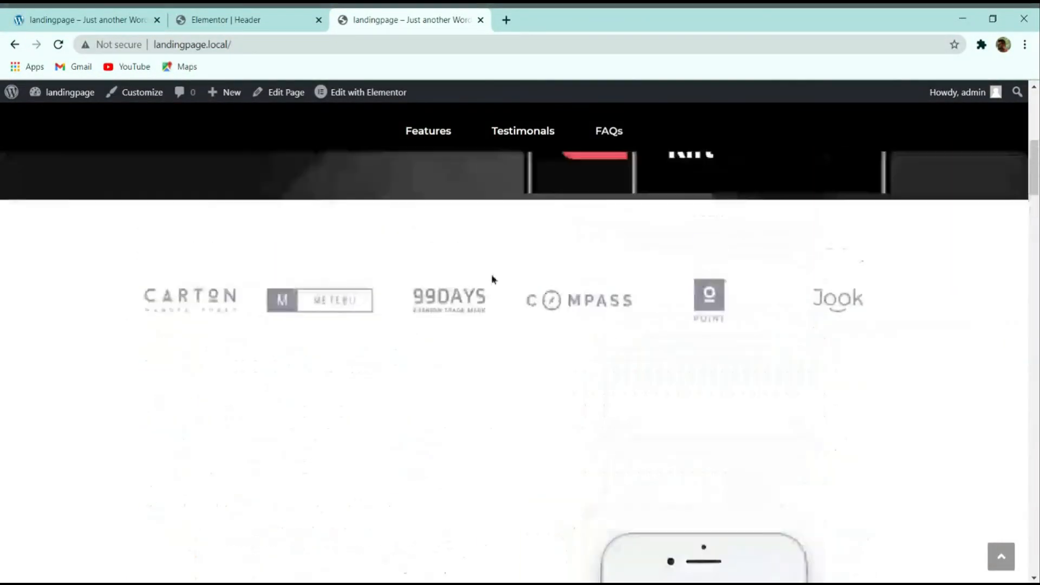
click(428, 132)
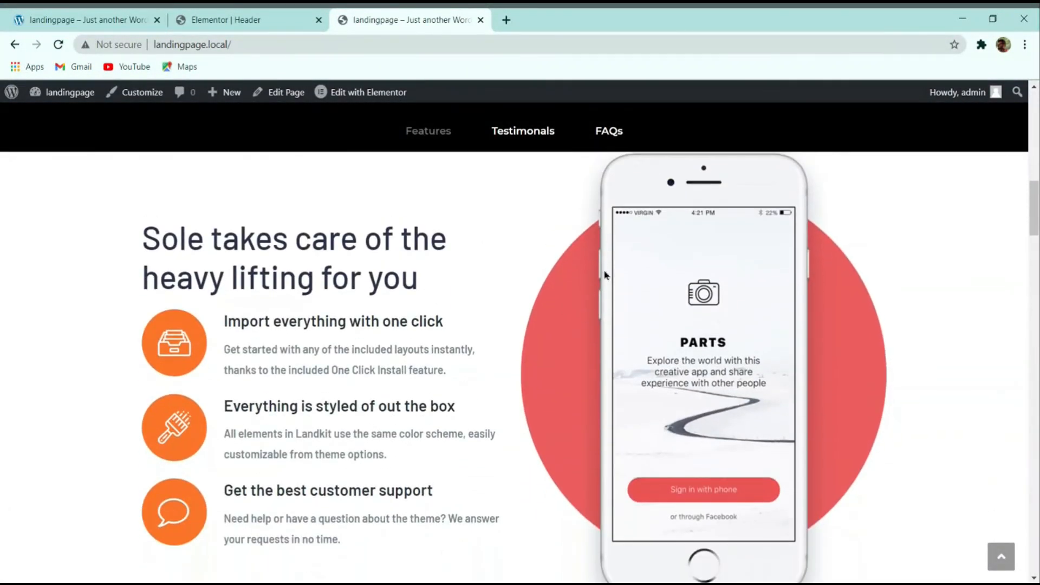
click(522, 131)
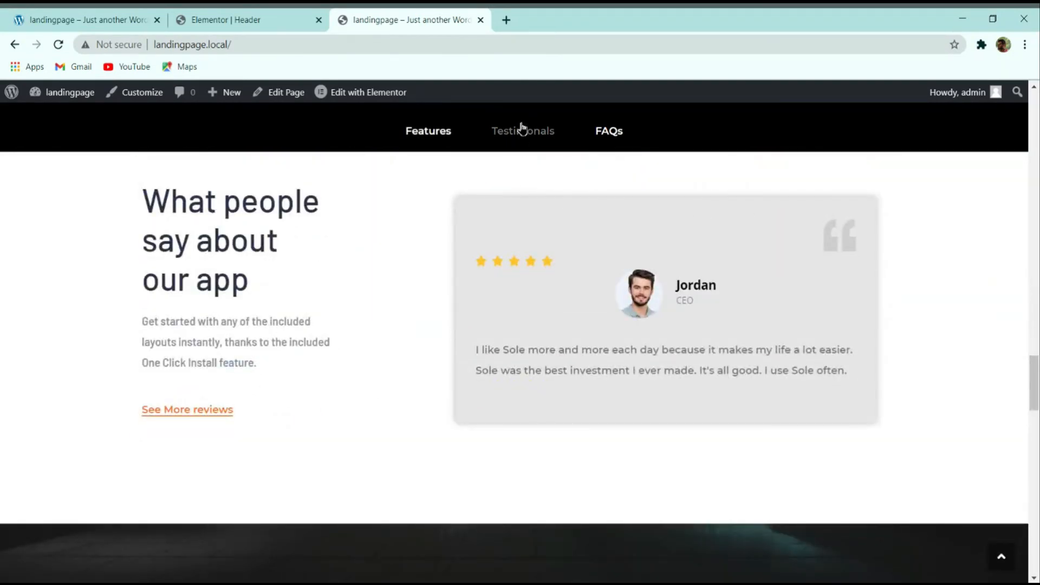
click(608, 131)
scroll(650, 220, down, 5)
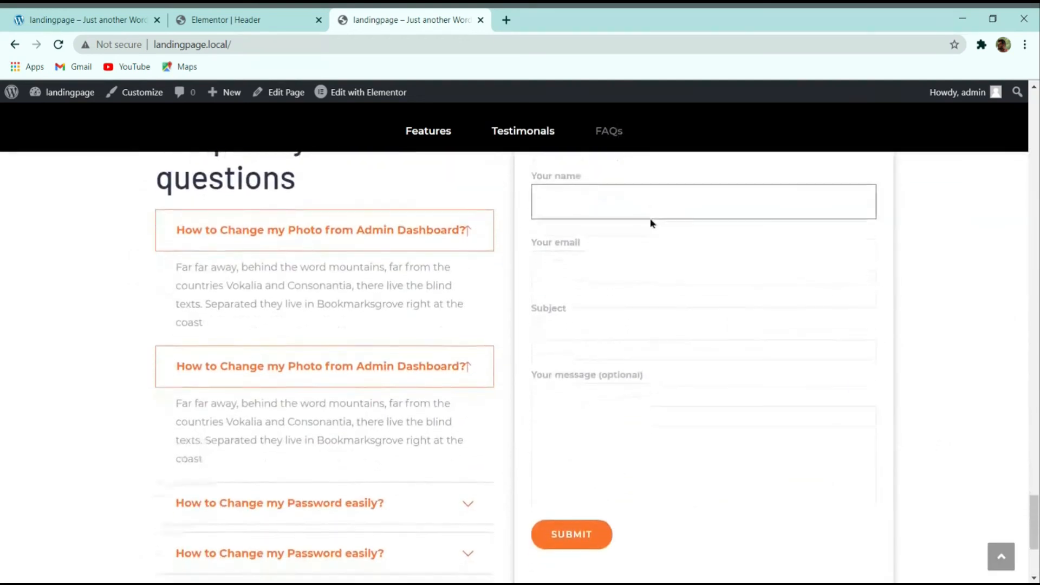
click(427, 133)
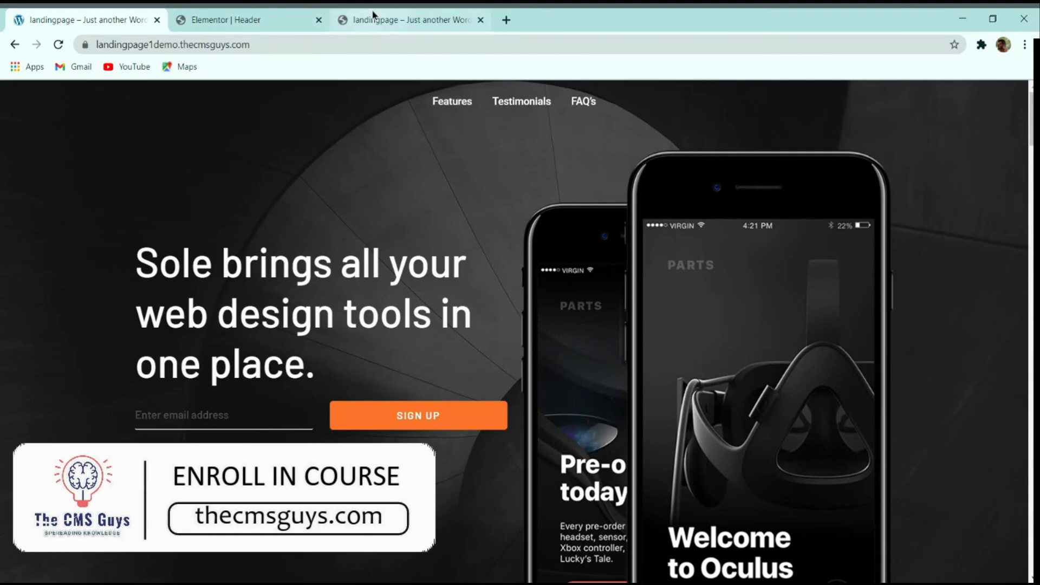
Step: Move the local site's tab to second position and compare it with the demo site
click(406, 20)
drag(406, 20, 258, 22)
click(144, 15)
click(287, 21)
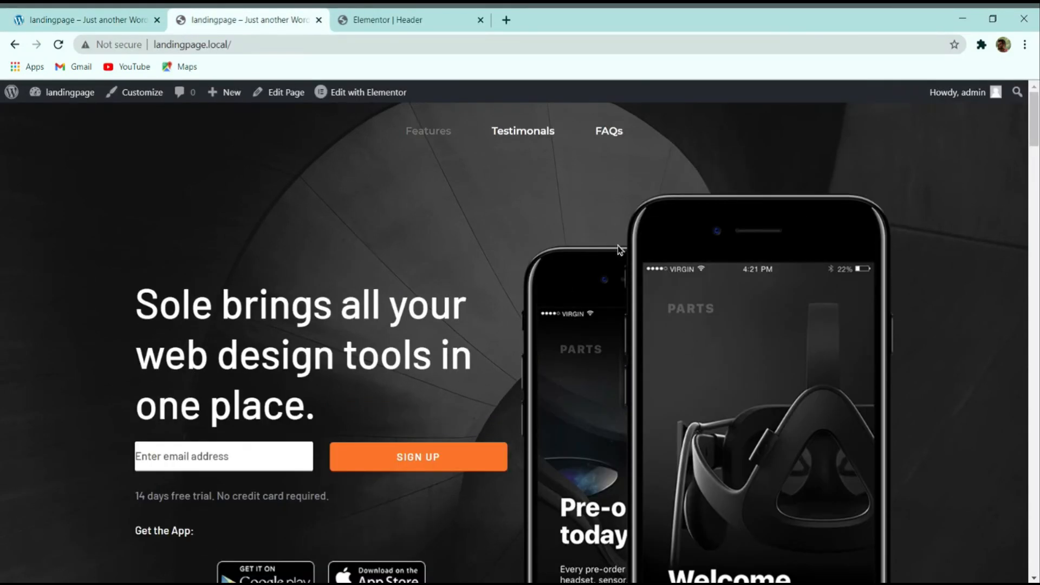